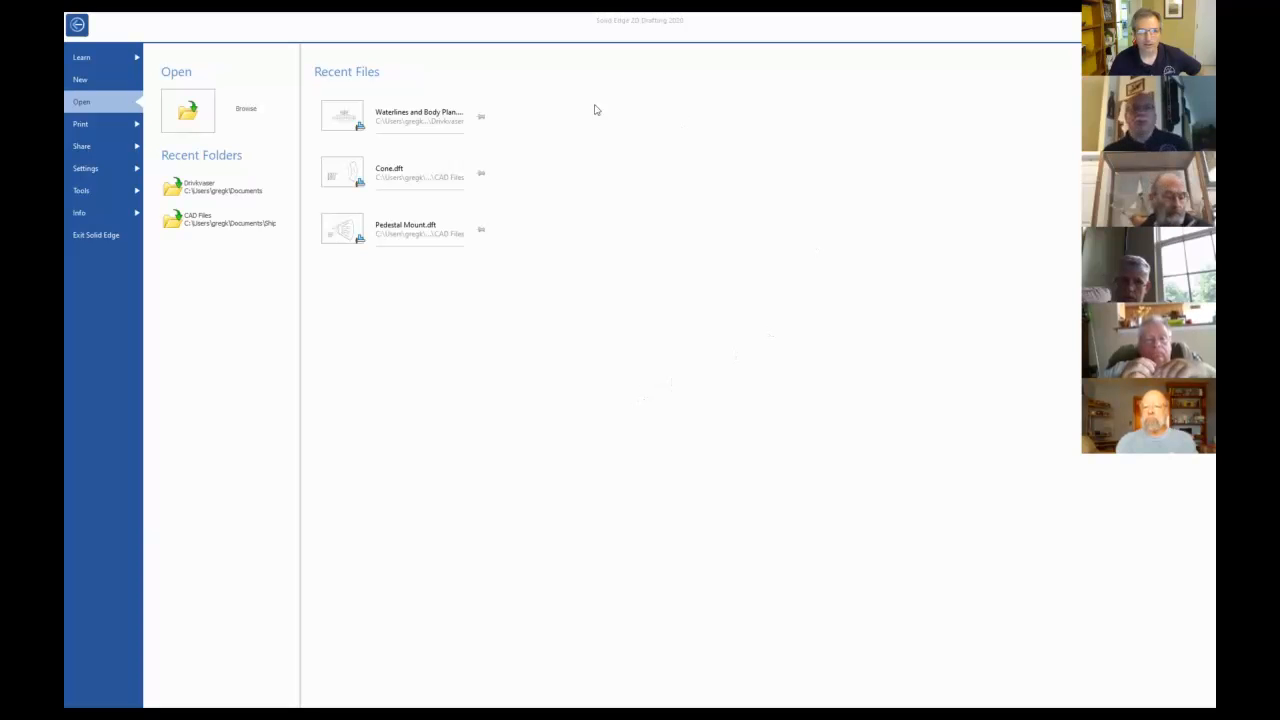
Create a new draft document from the ANSI Inch standard template.
left_click(73, 78)
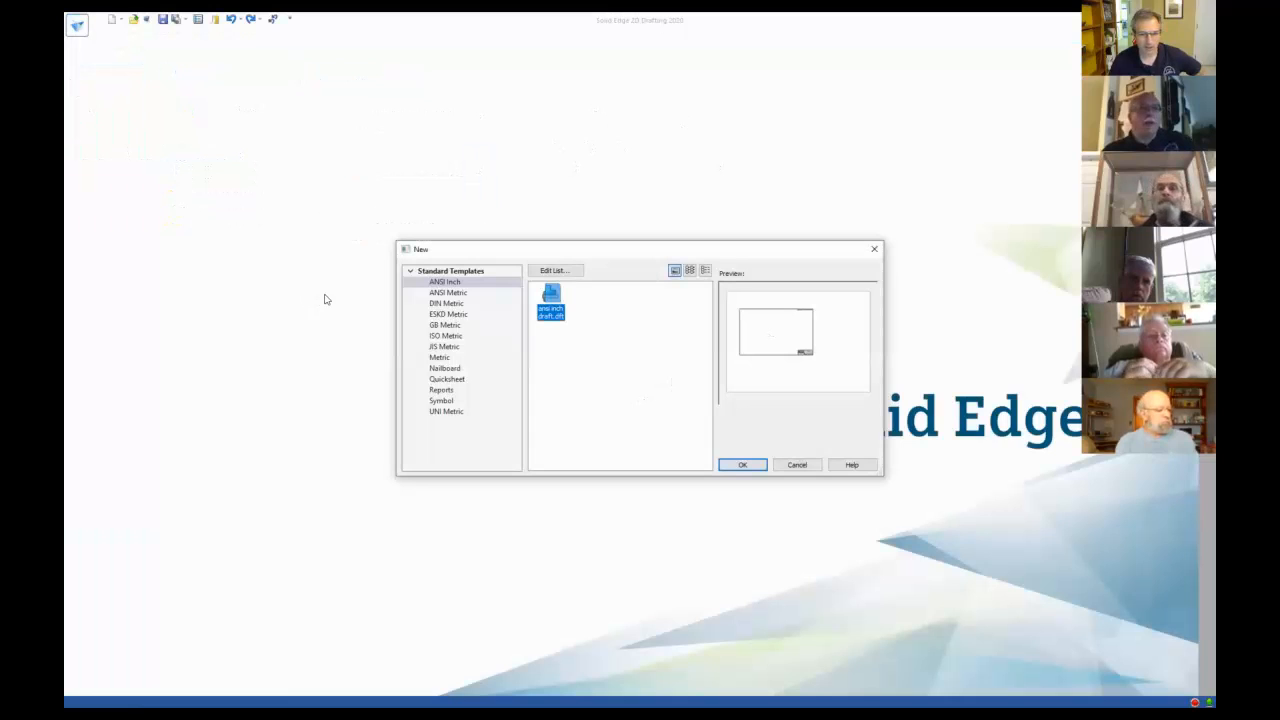
left_click_drag(548, 258, 486, 161)
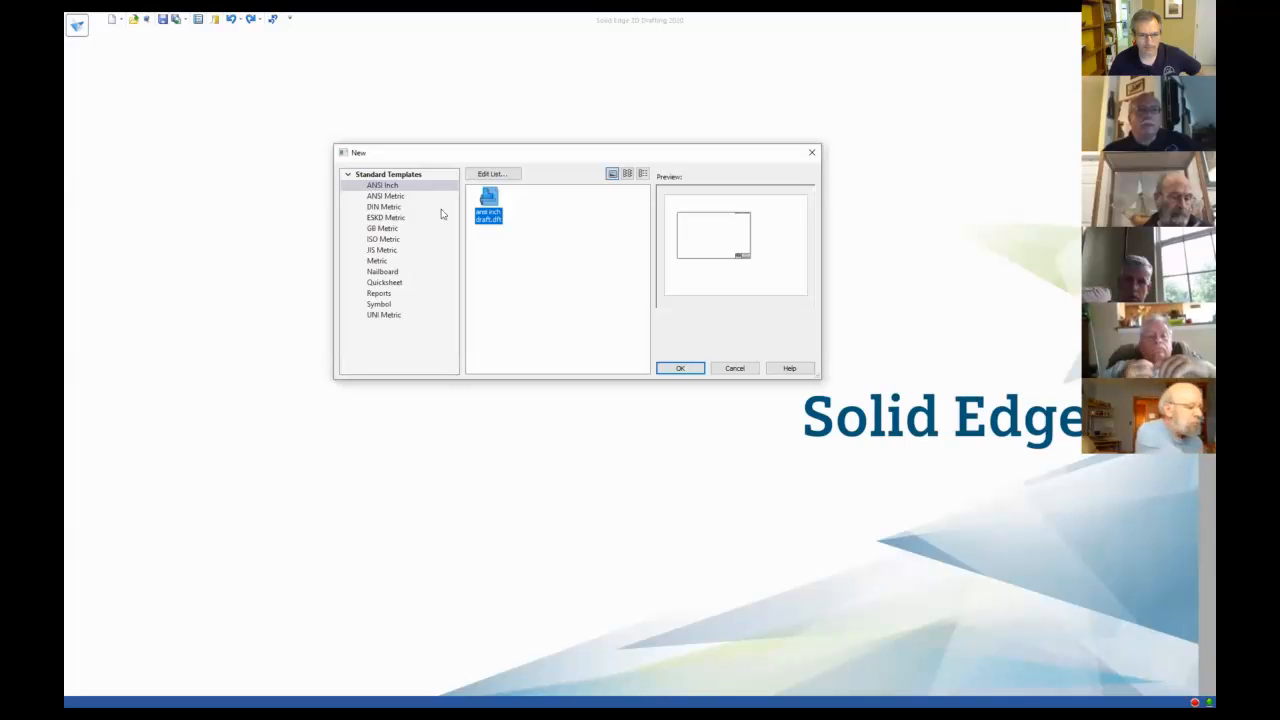
left_click(677, 366)
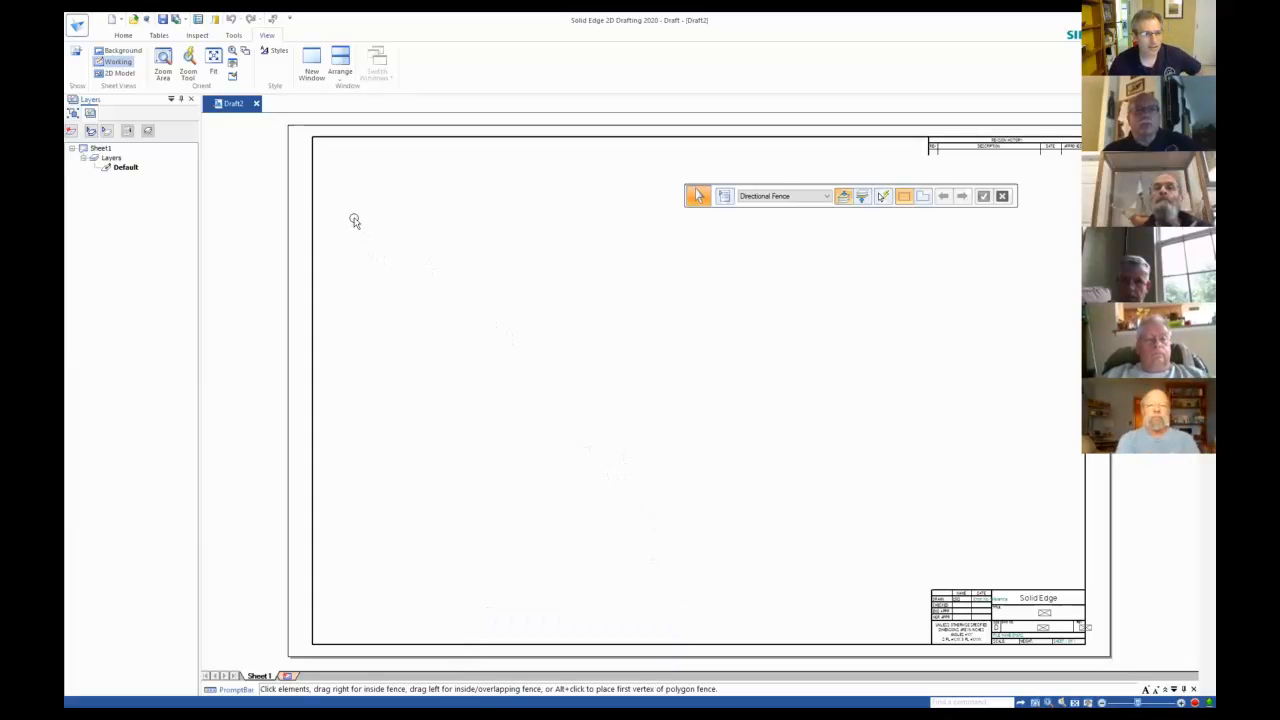
Switch the draft to its 2D Model space and move the floating selection command bar clear of the drawing area.
left_click(118, 76)
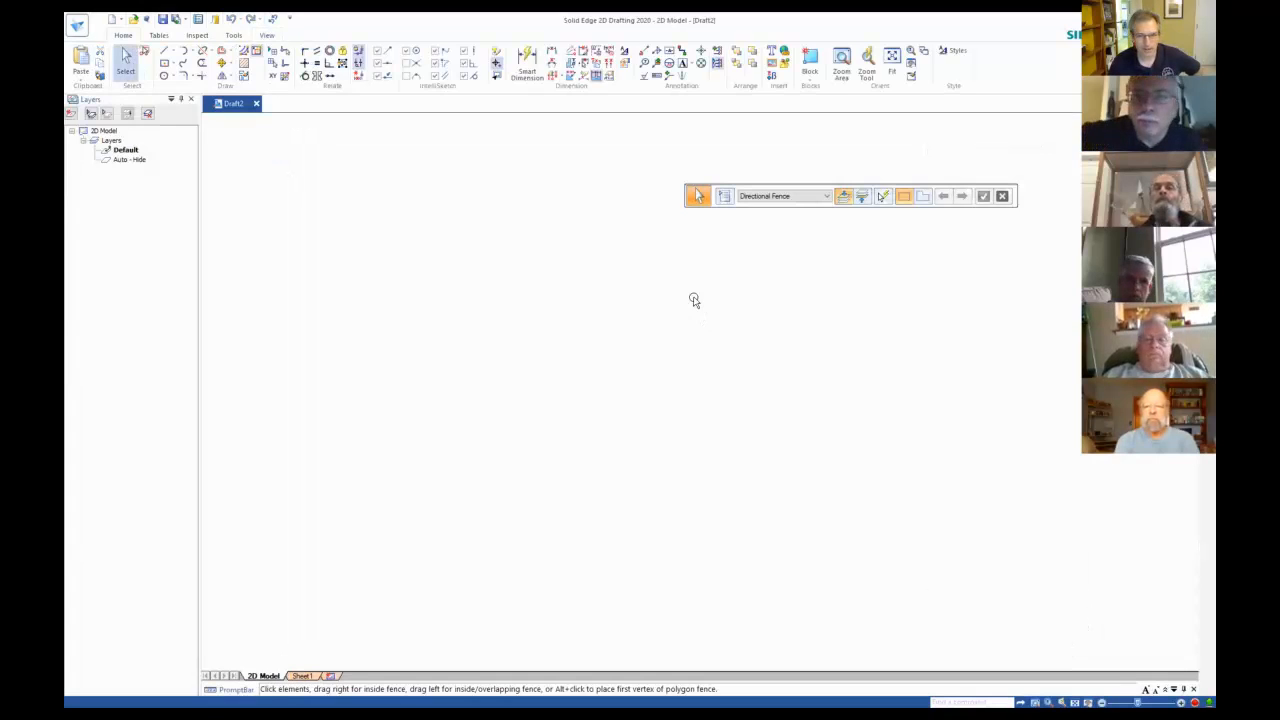
left_click_drag(748, 187, 500, 114)
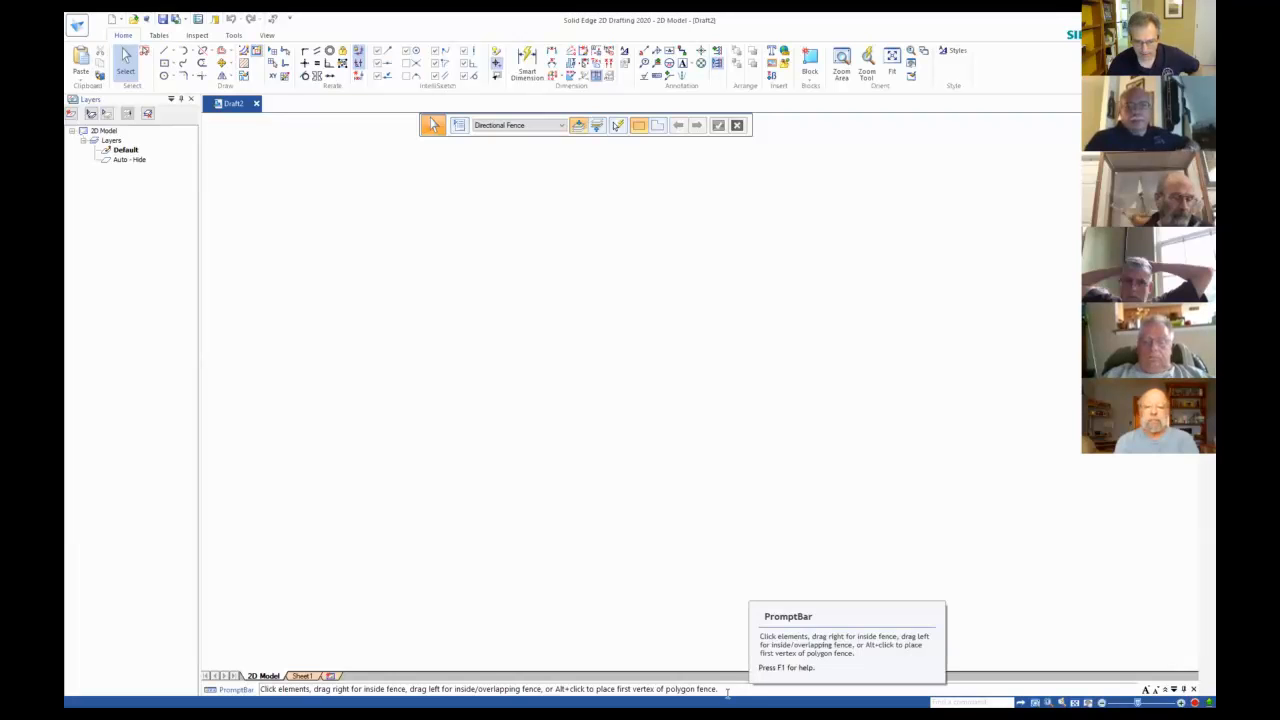
Check where the display of the PromptBar is controlled, and leave its setting as it is.
left_click(270, 37)
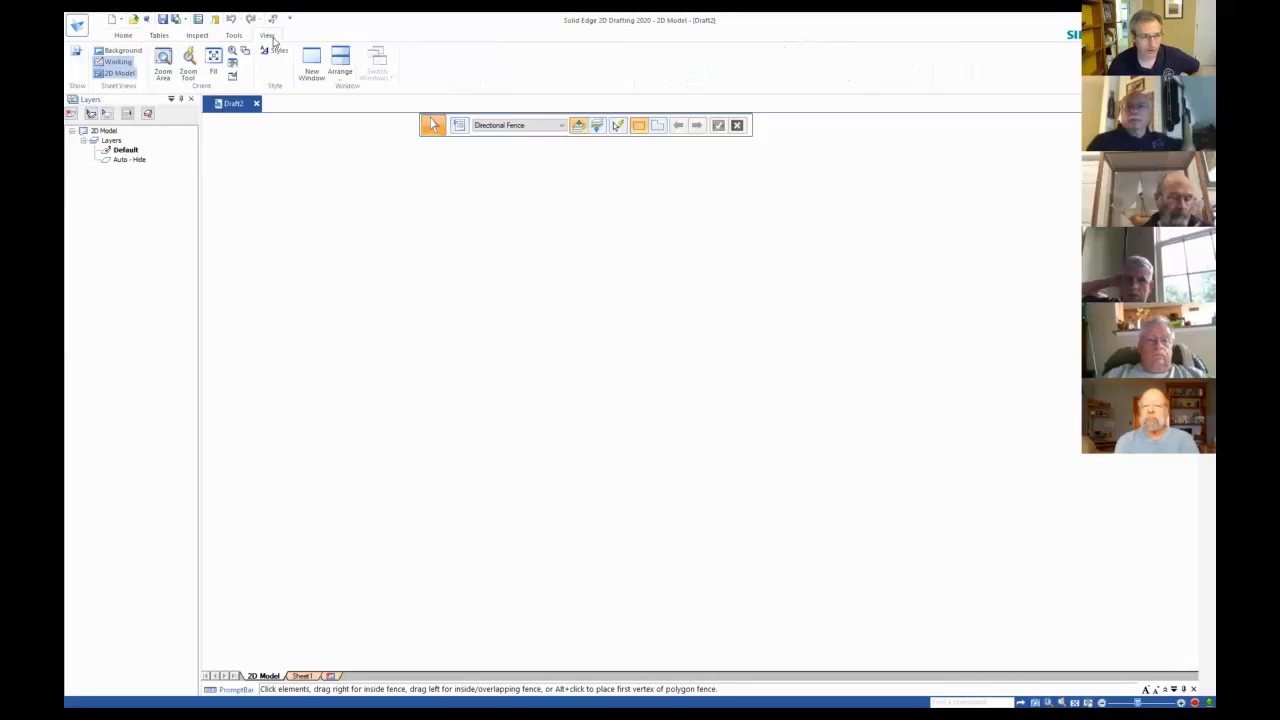
left_click(83, 53)
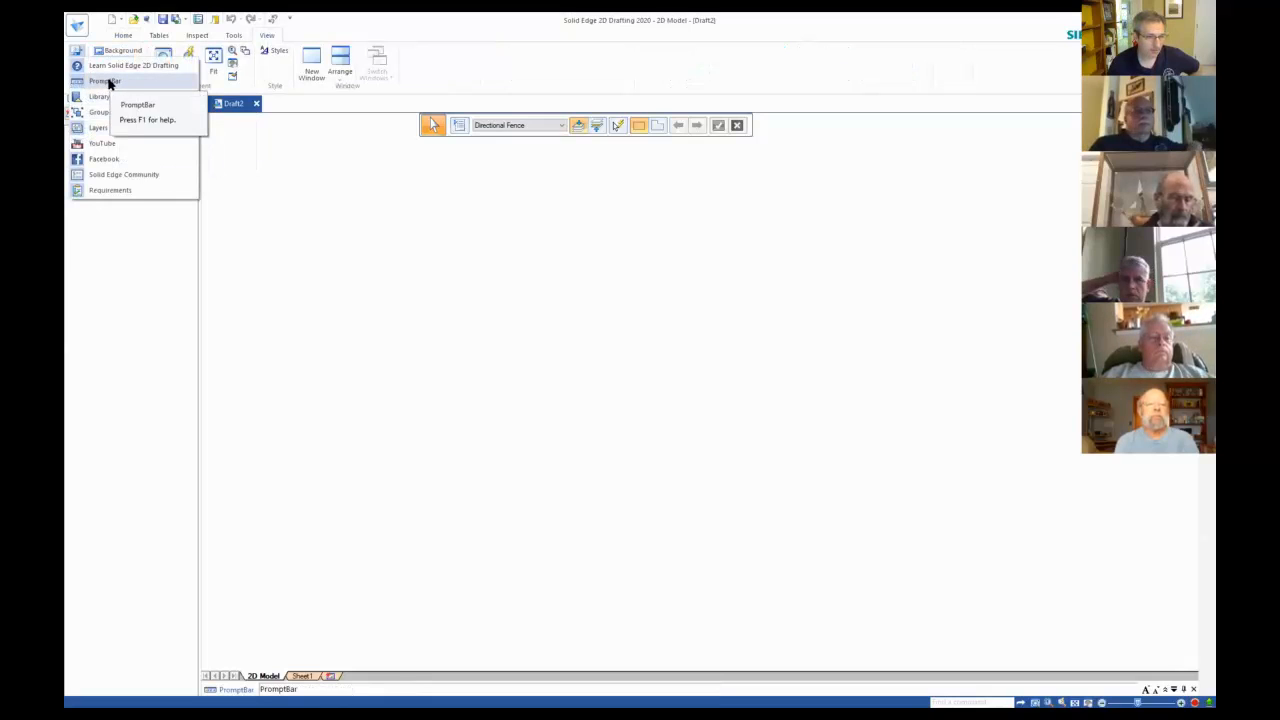
left_click(322, 181)
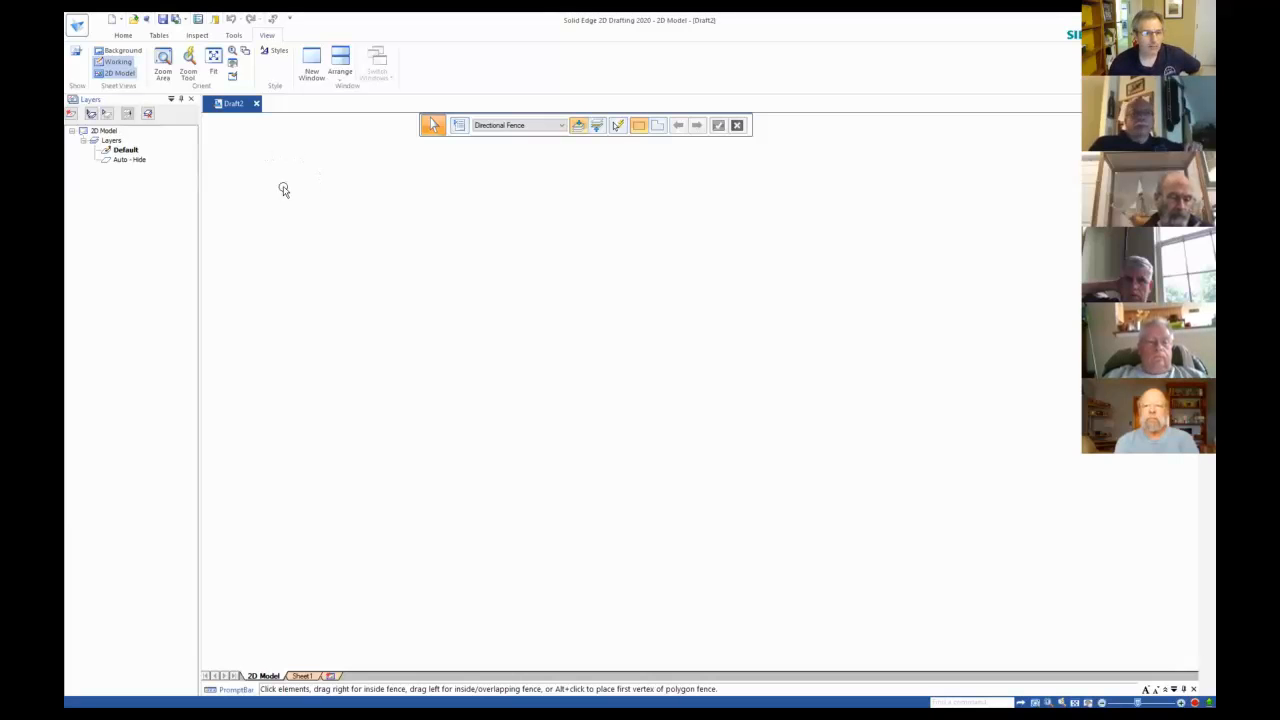
Draw an Arc by Center Point with a radius of about 3.55 in and a sweep of about 78 degrees.
left_click(121, 36)
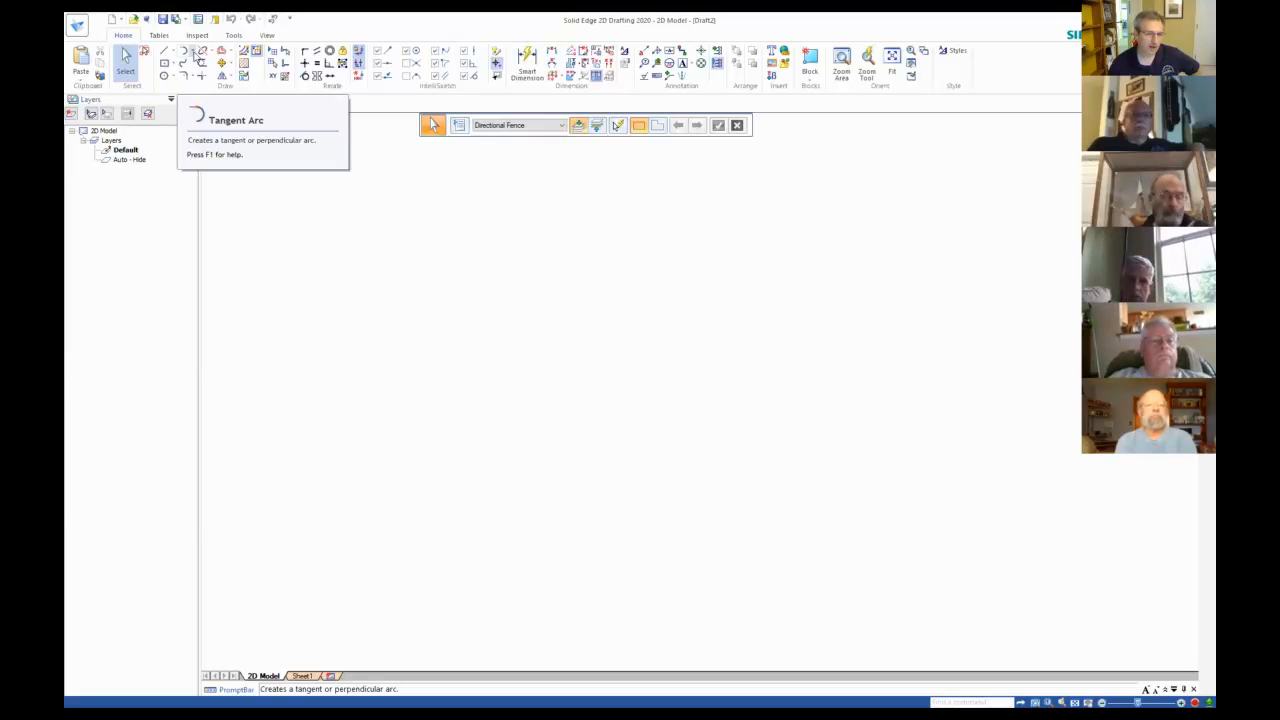
left_click(195, 55)
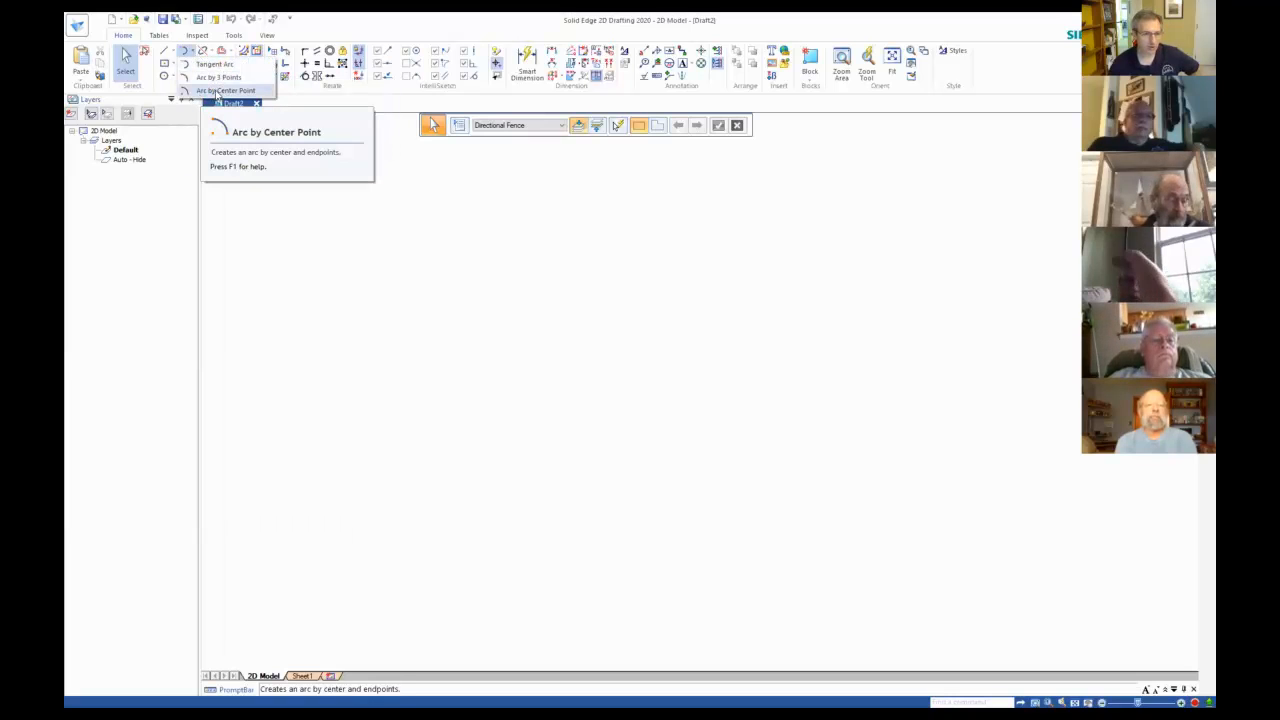
left_click(321, 245)
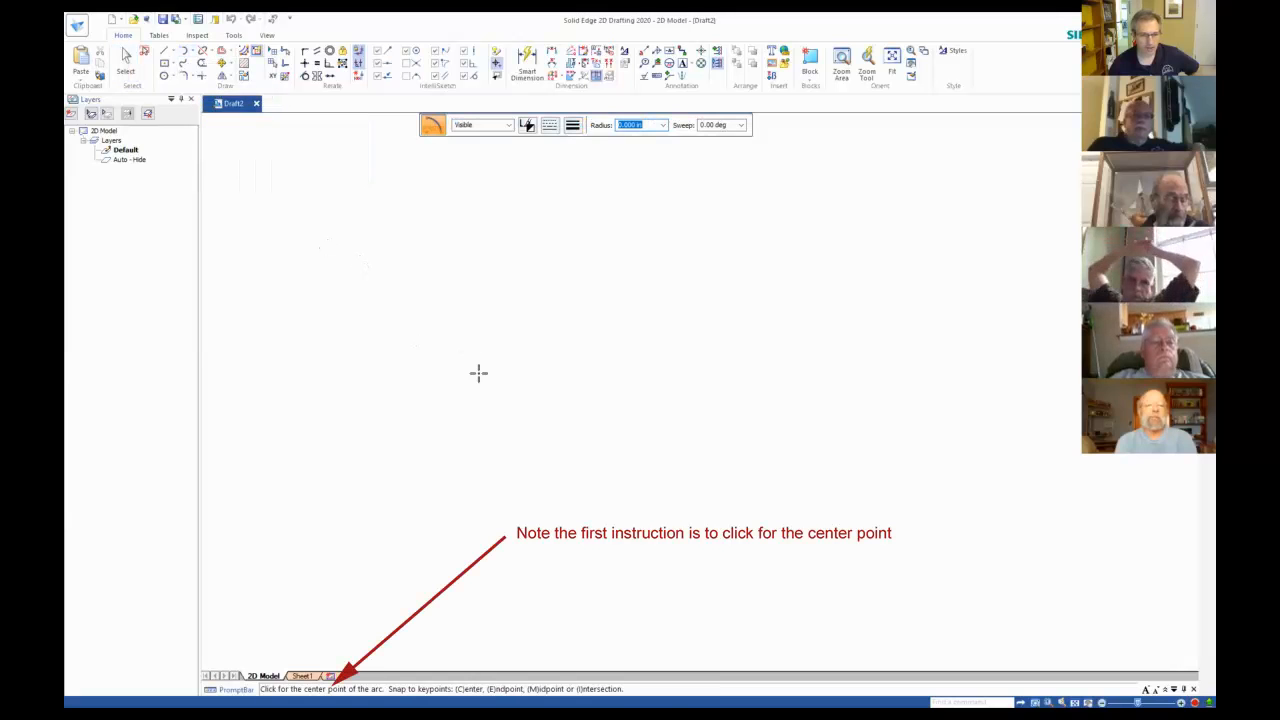
left_click(457, 322)
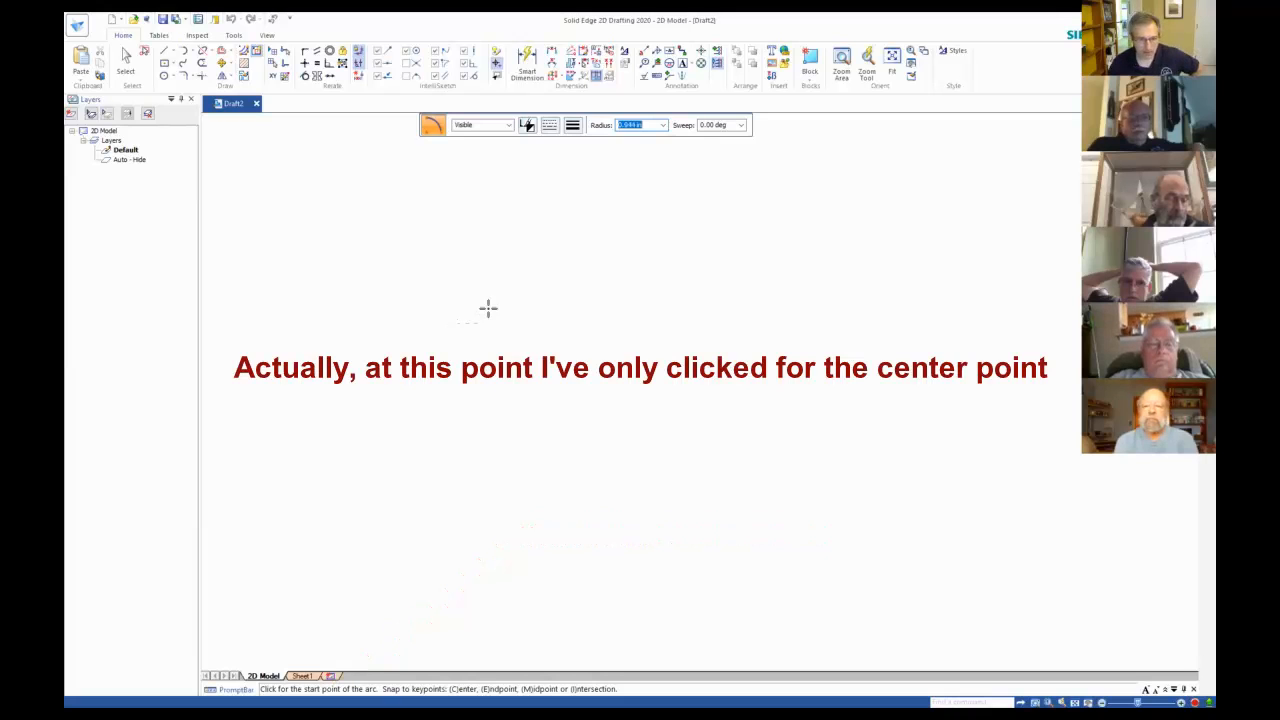
left_click(520, 265)
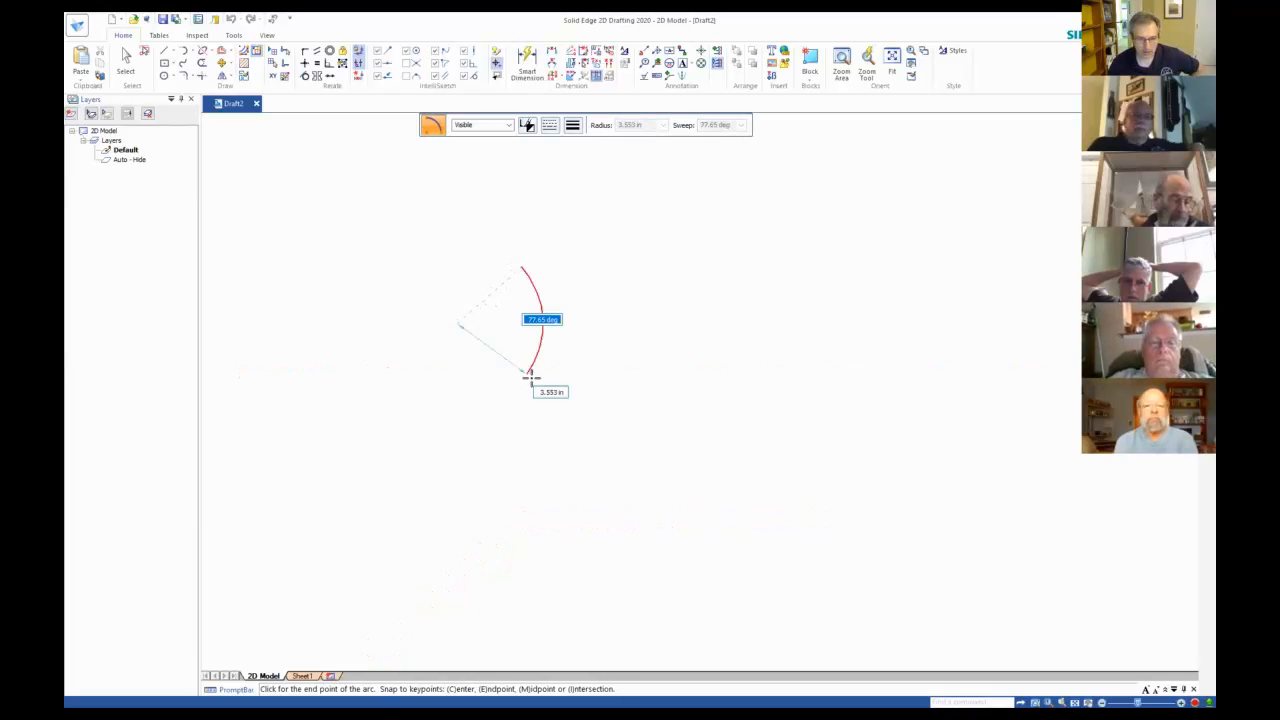
left_click(530, 377)
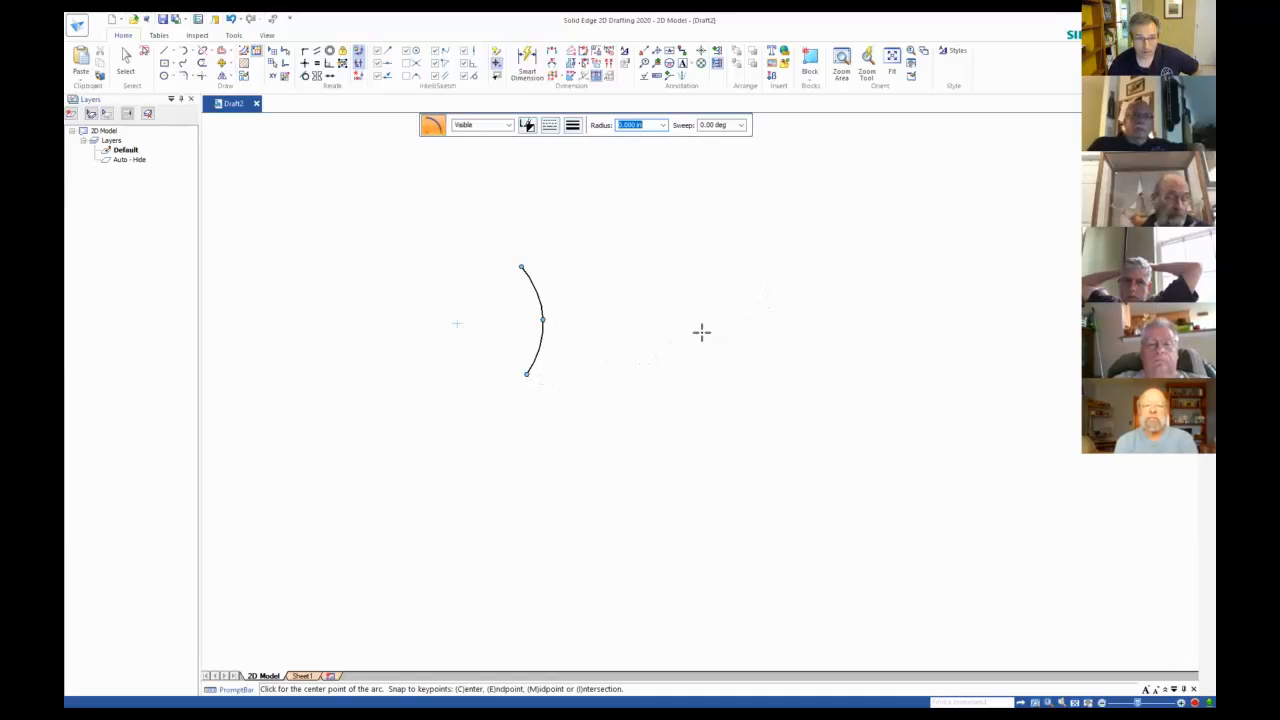
Draw a second center-point arc with a radius of about 4.9 in, just outside the first arc.
left_click(483, 309)
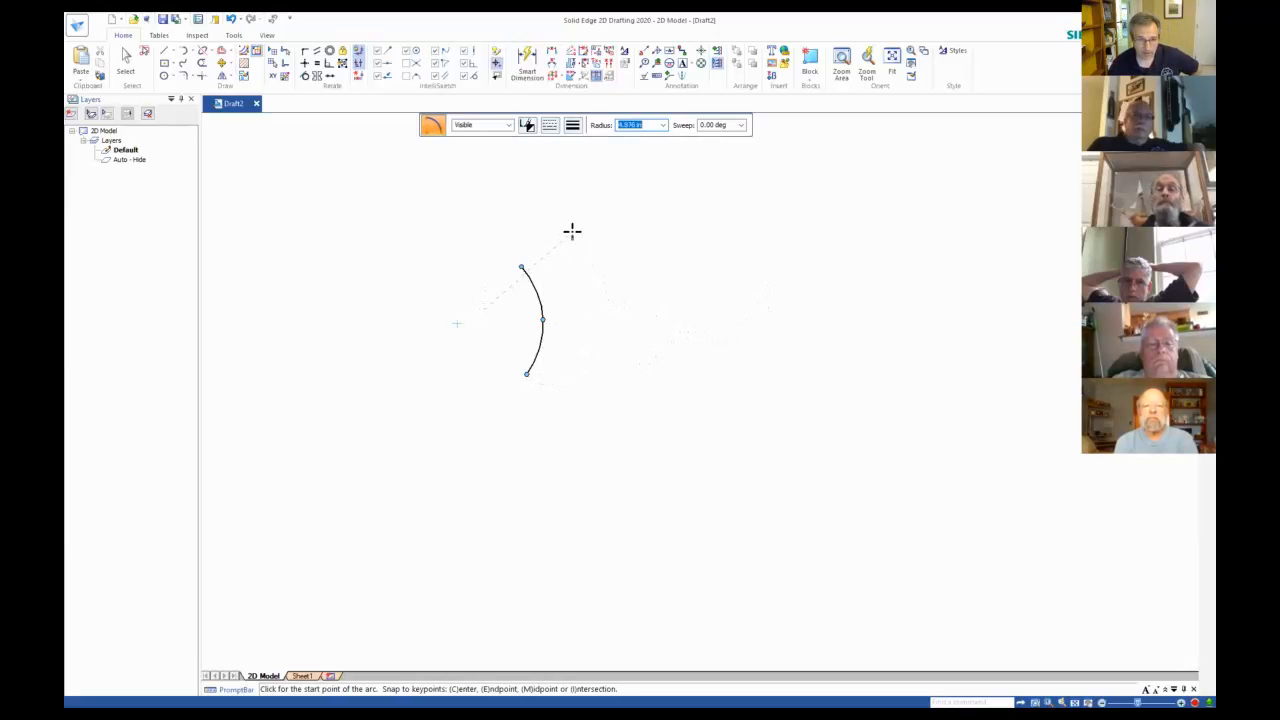
left_click(572, 230)
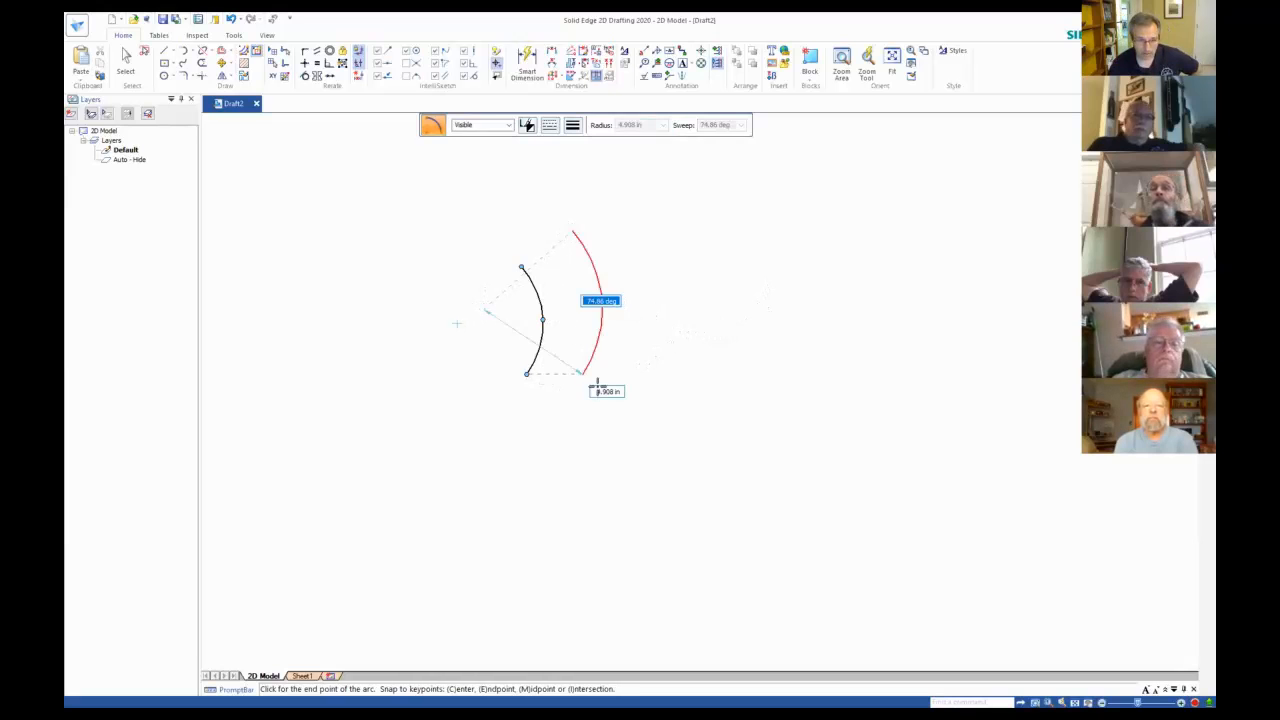
left_click(602, 362)
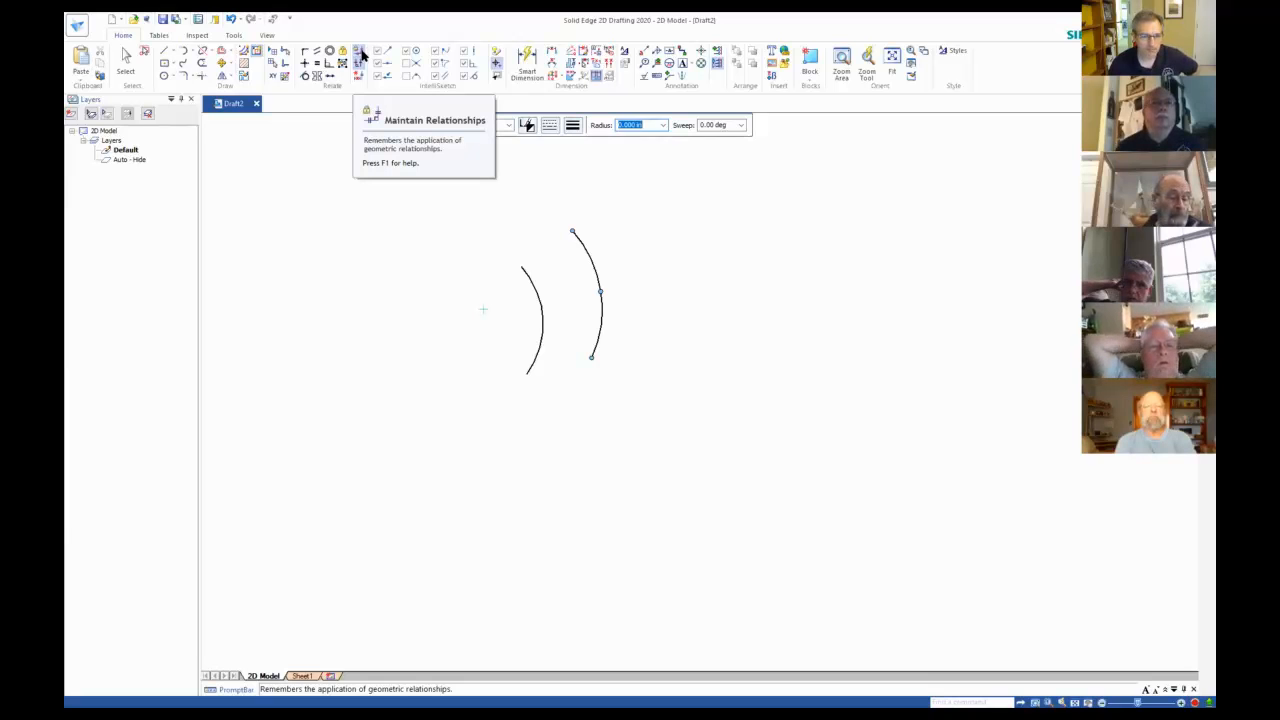
Draw a closed four-sided shape from connected lines beside the arcs, with a first side about 4.8 in long at about 31 degrees.
left_click(164, 55)
left_click(734, 337)
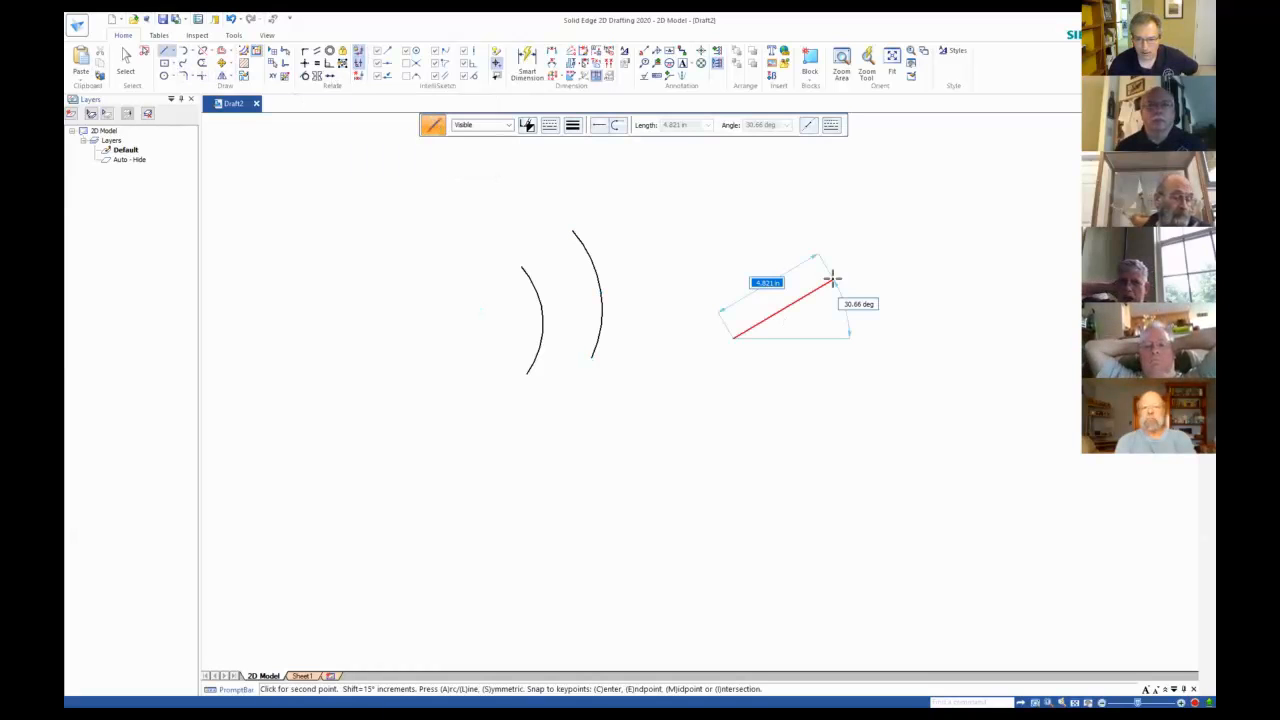
left_click(832, 279)
left_click(911, 392)
left_click(832, 446)
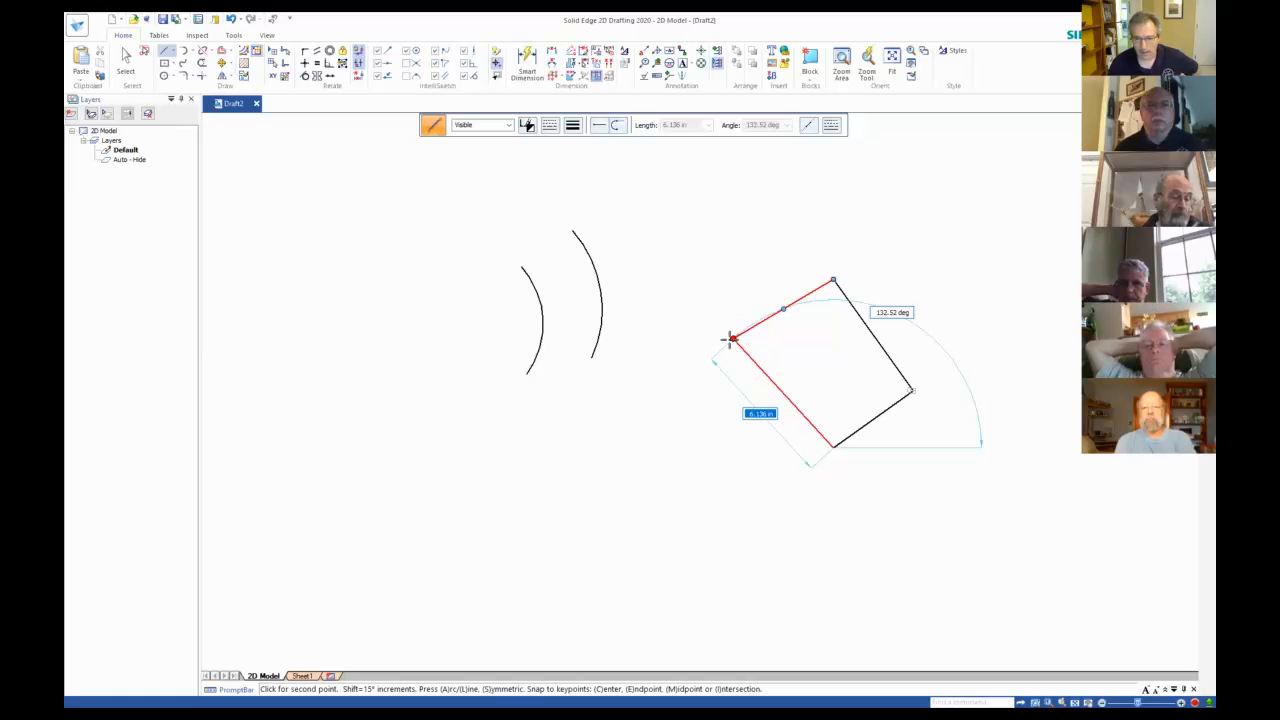
left_click(733, 338)
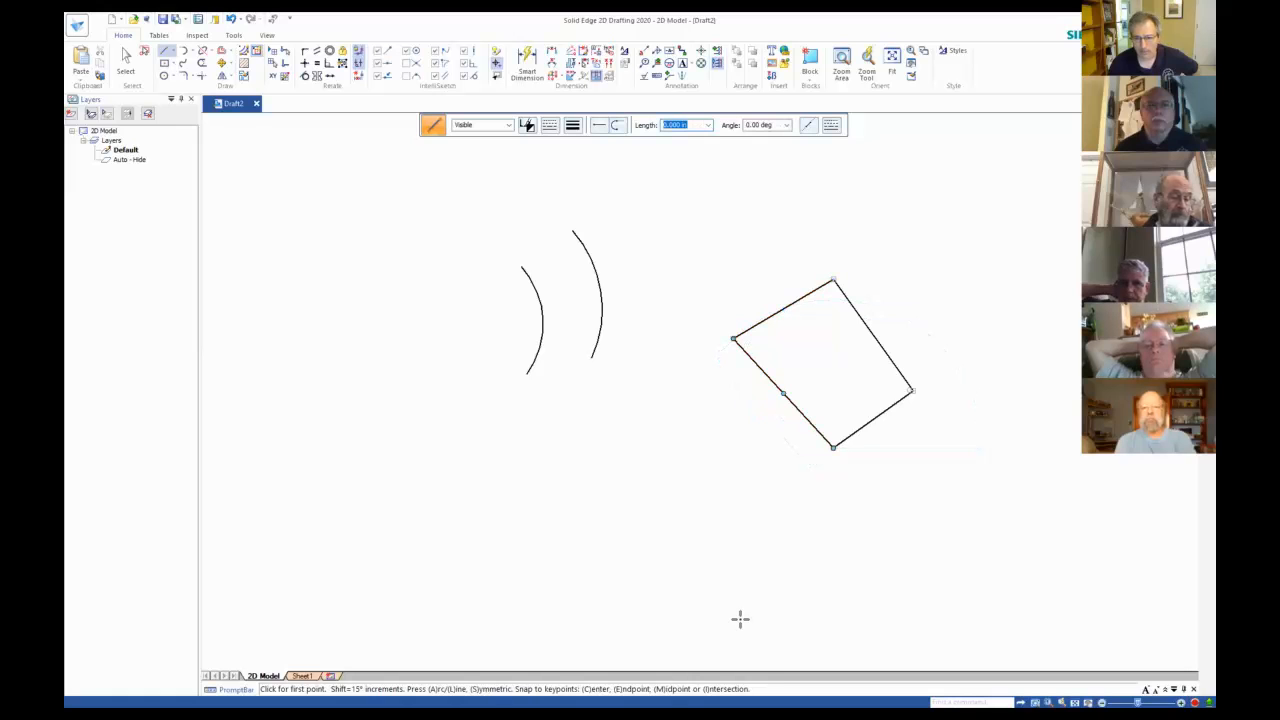
Move the four-sided shape's upper-right side outward together with the ends of its connected sides.
left_click(124, 62)
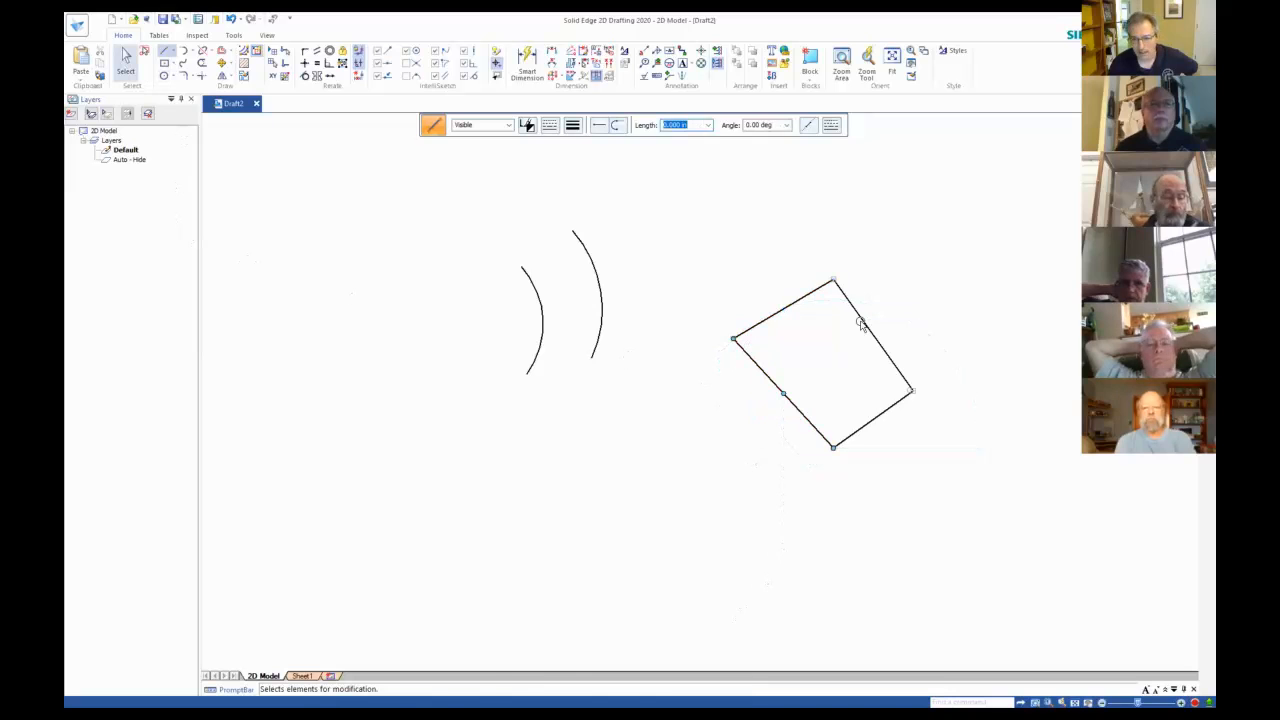
left_click(861, 323)
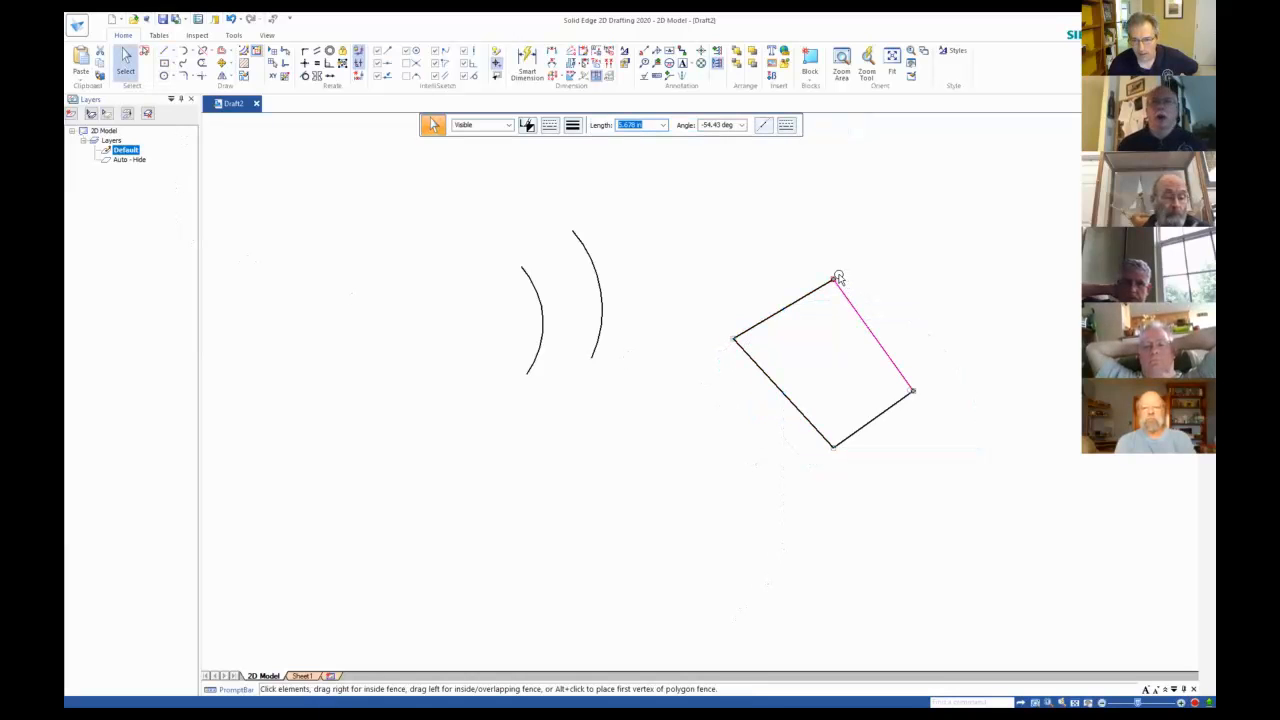
scroll(842, 277, "up", 3)
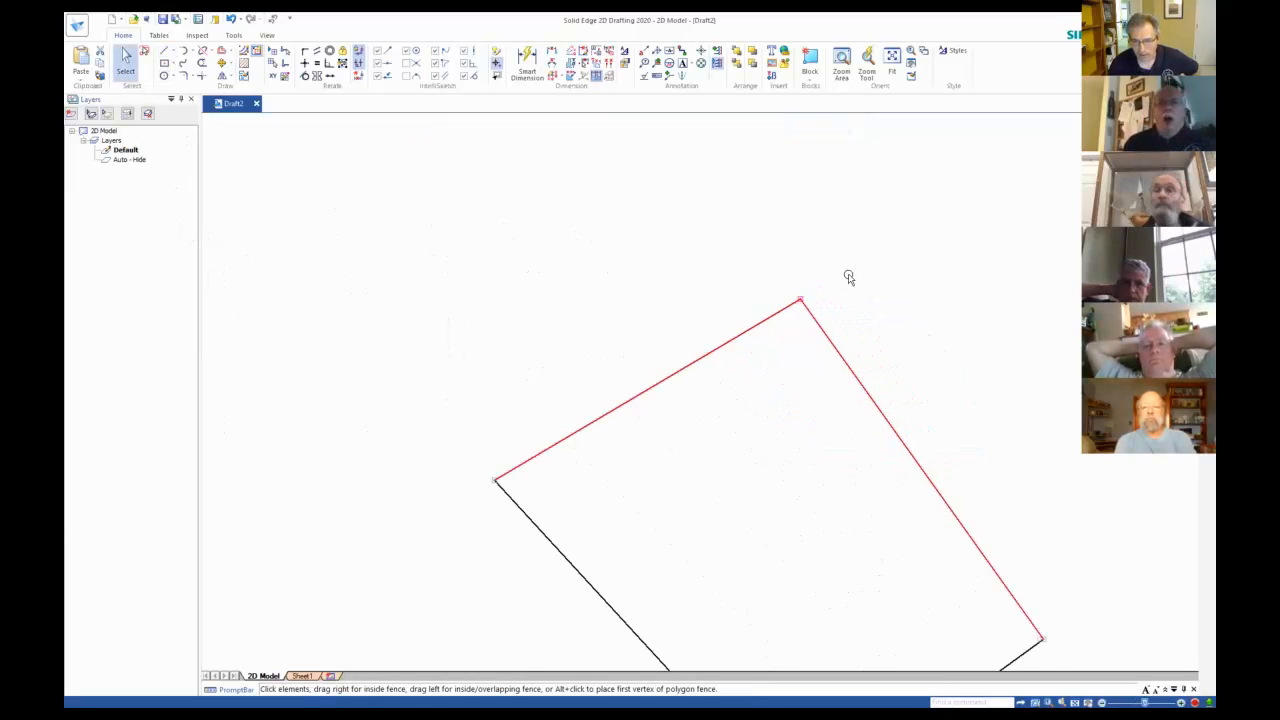
scroll(840, 285, "up", 1)
scroll(801, 305, "down", 4)
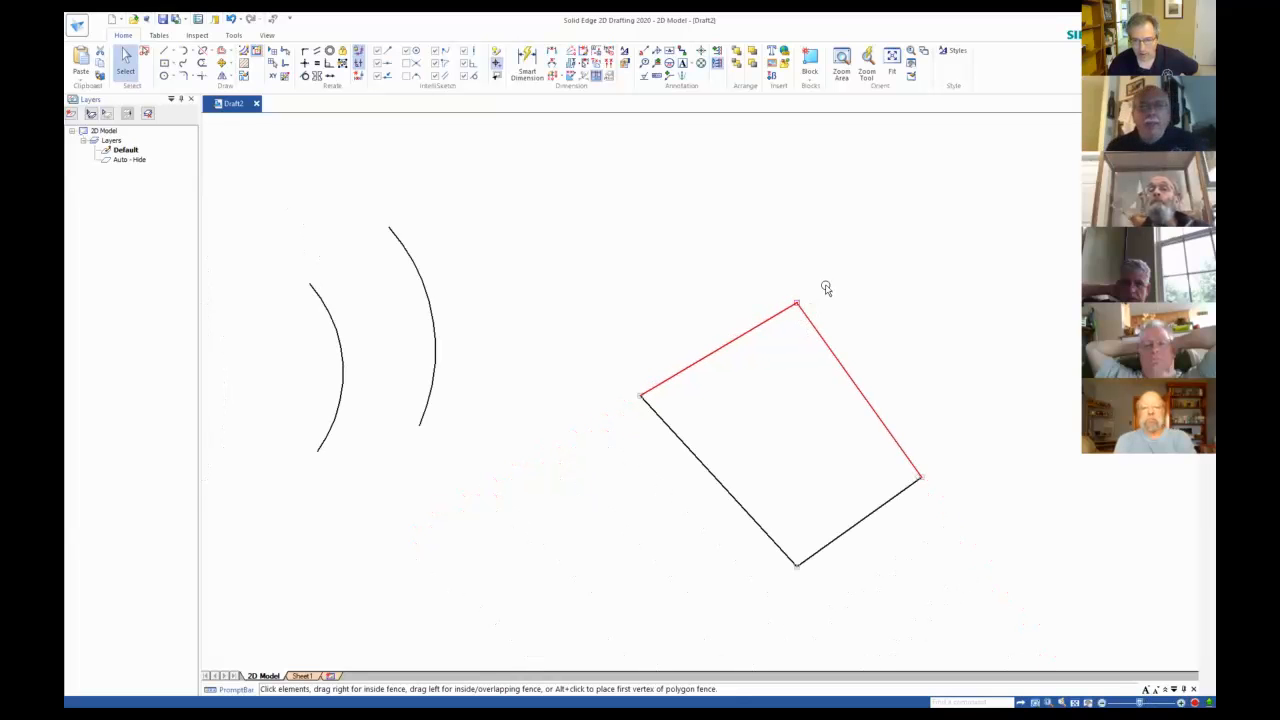
left_click_drag(826, 341, 909, 293)
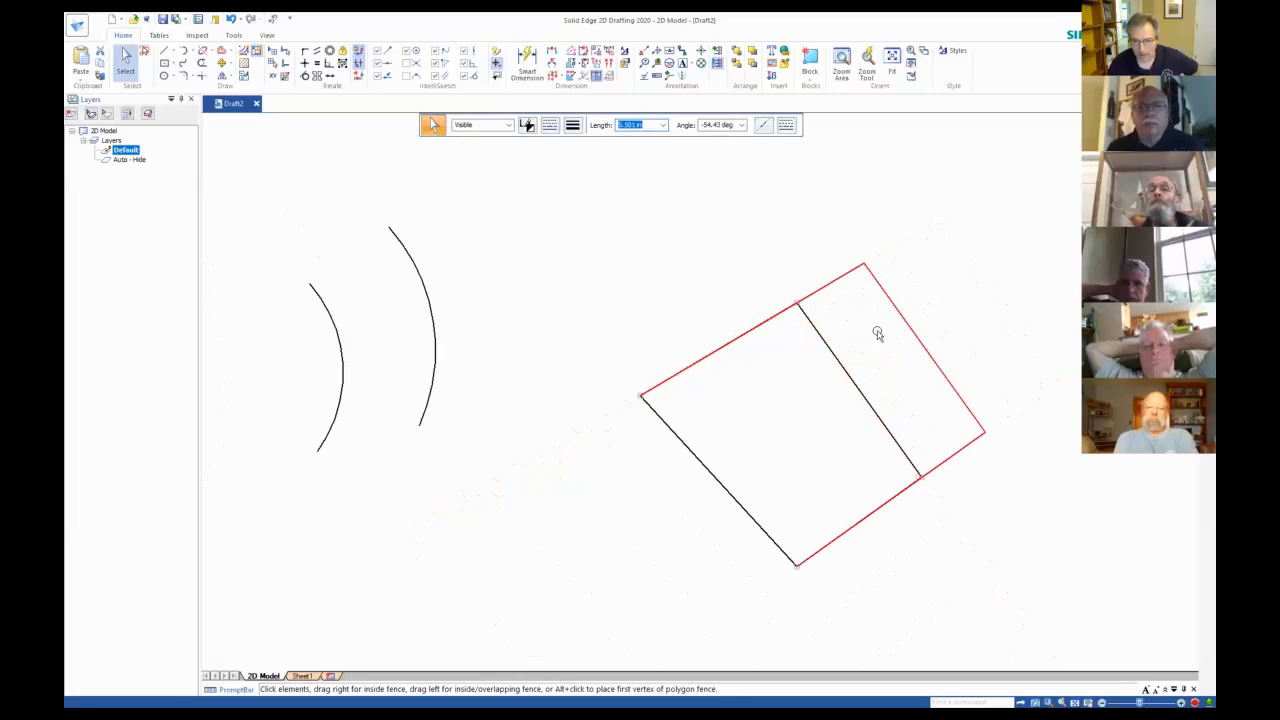
left_click(846, 326)
key("Escape")
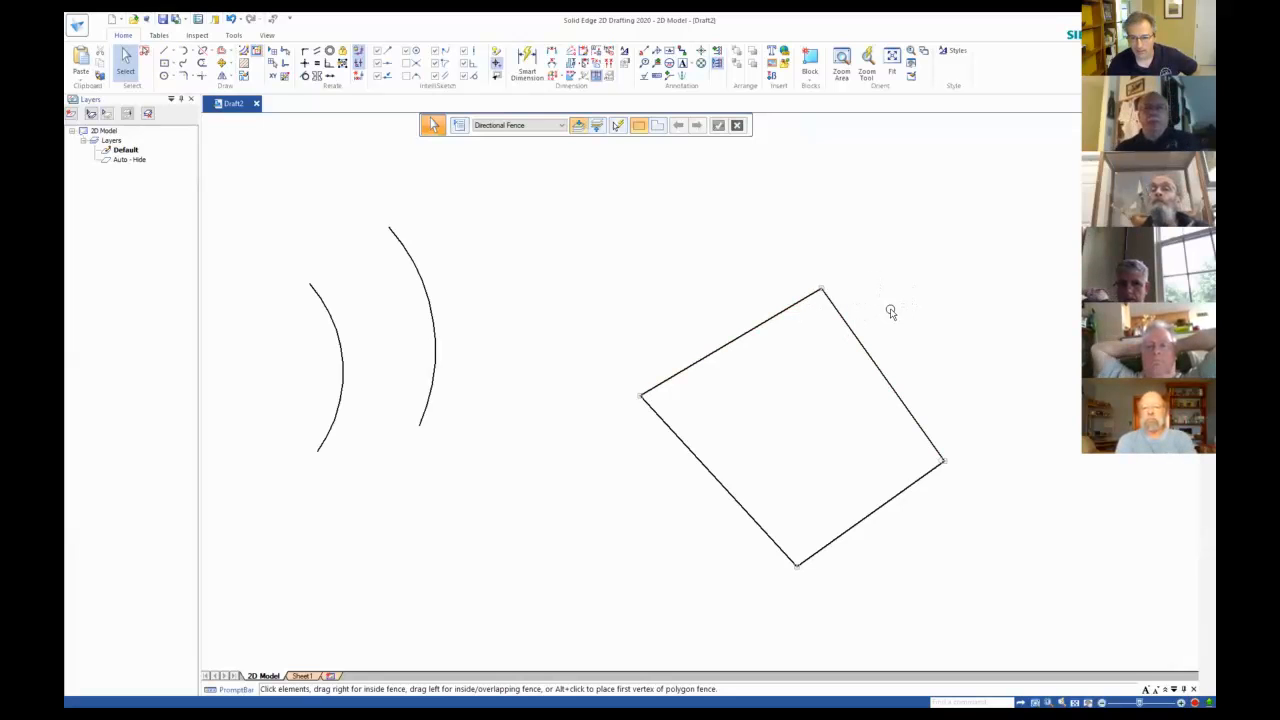
Delete all four lines of the four-sided shape, keeping the two arcs.
left_click_drag(594, 241, 983, 589)
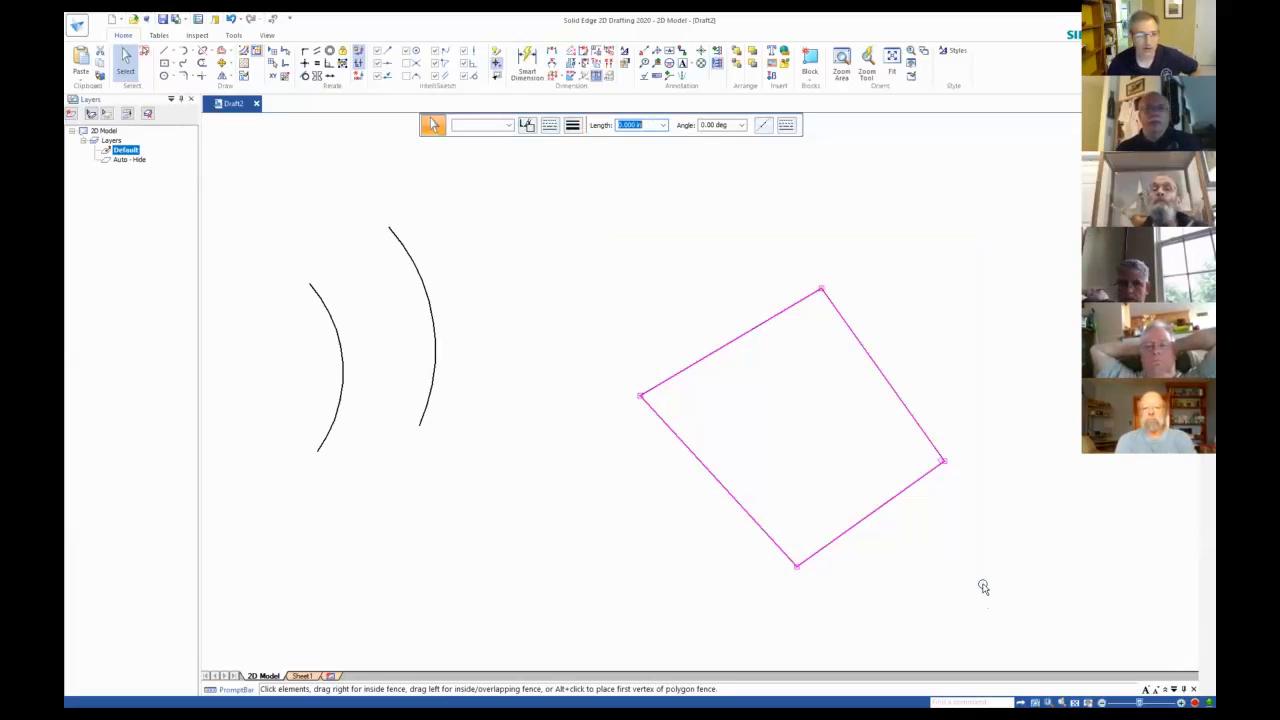
key("Delete")
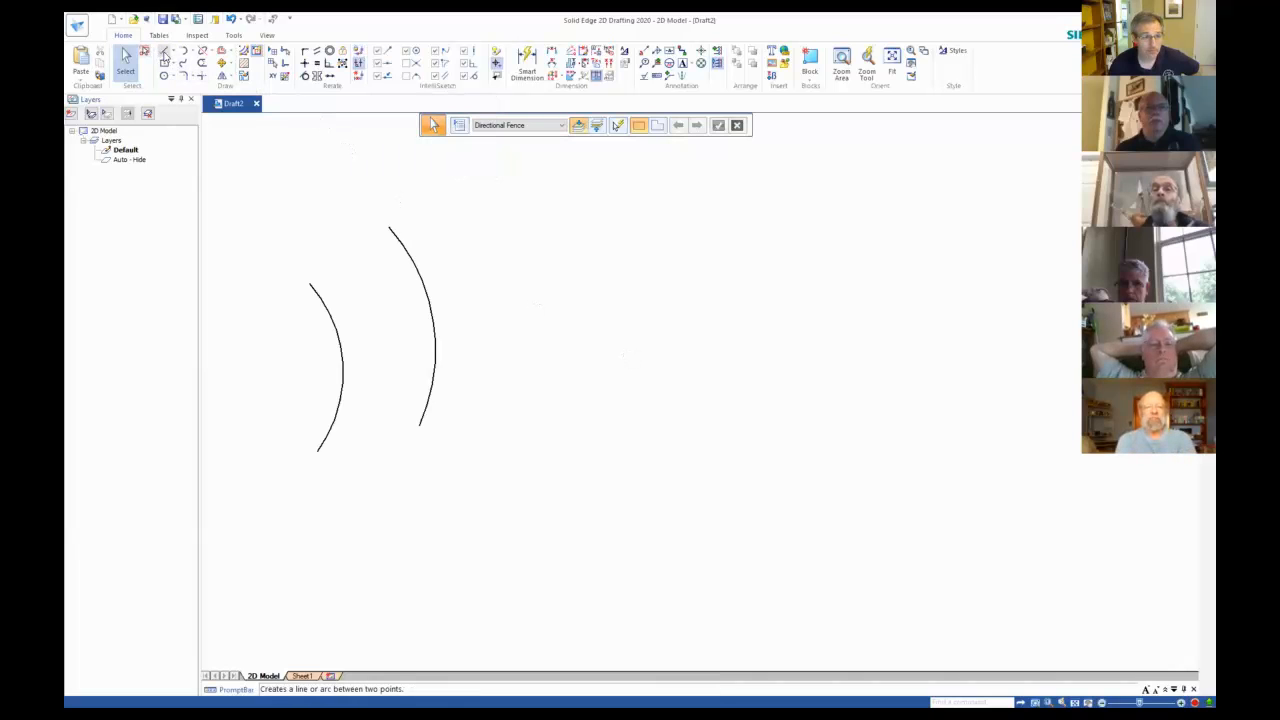
With Maintain Relationships off, draw another closed four-sided shape from lines, with a closing side about 5.9 in long.
left_click(165, 52)
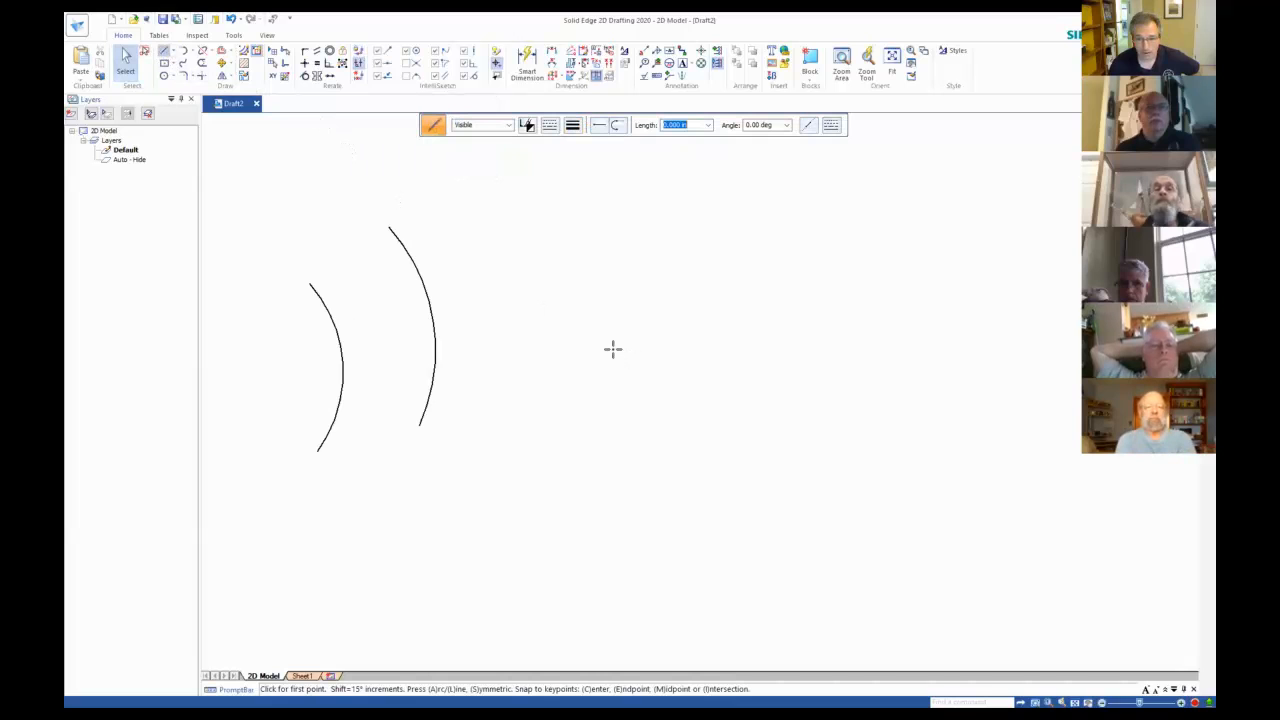
left_click(754, 520)
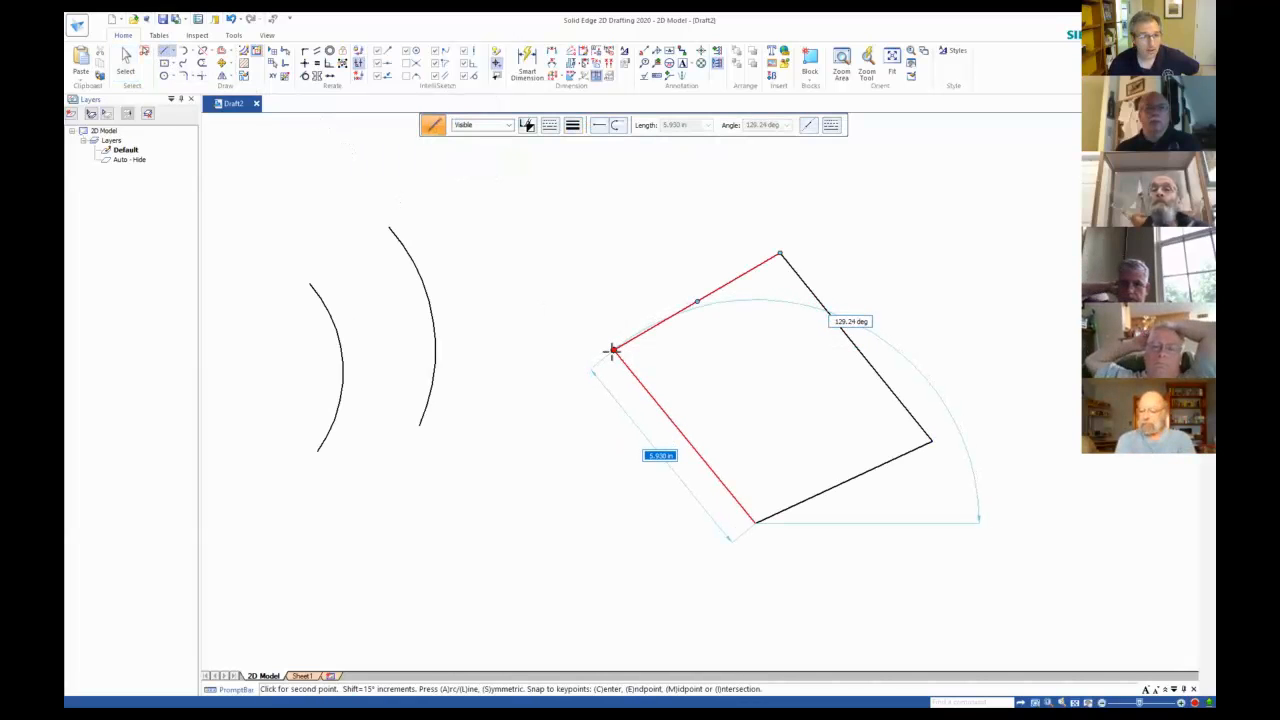
left_click(613, 350)
Move the new shape's upper-right side outward on its own, away from the neighbouring sides.
left_click(134, 64)
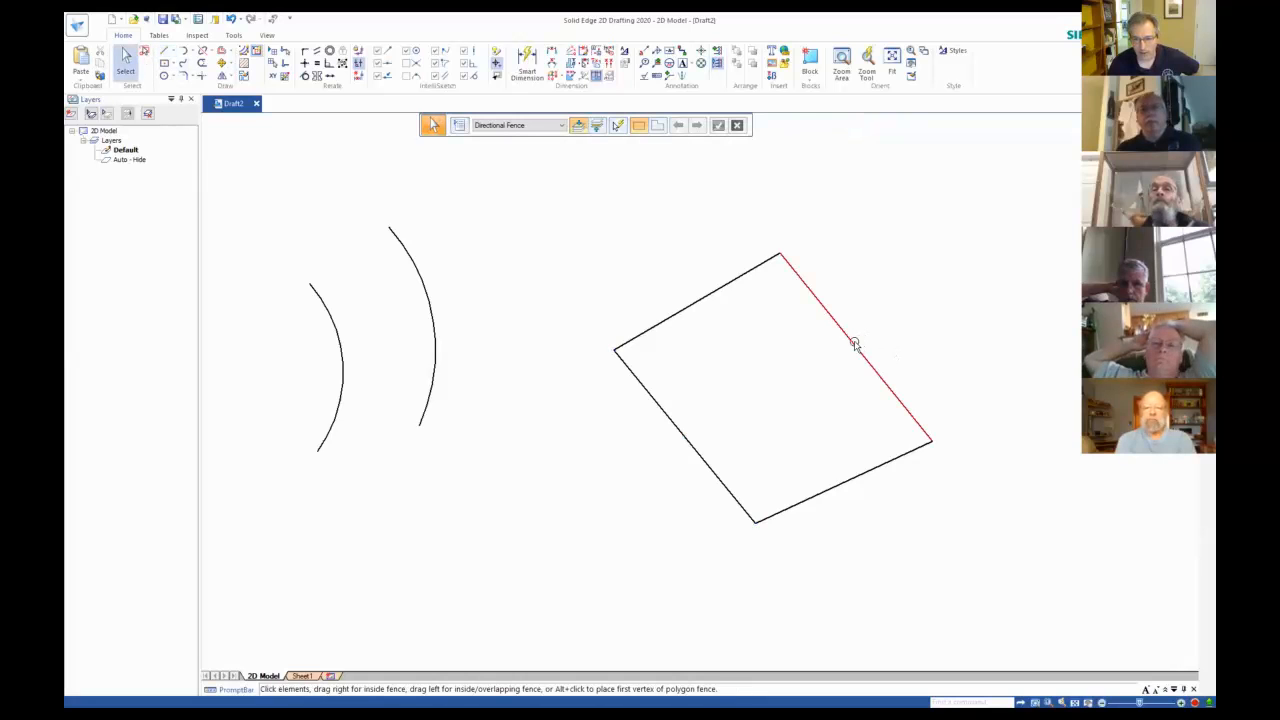
left_click_drag(855, 343, 930, 310)
left_click(994, 528)
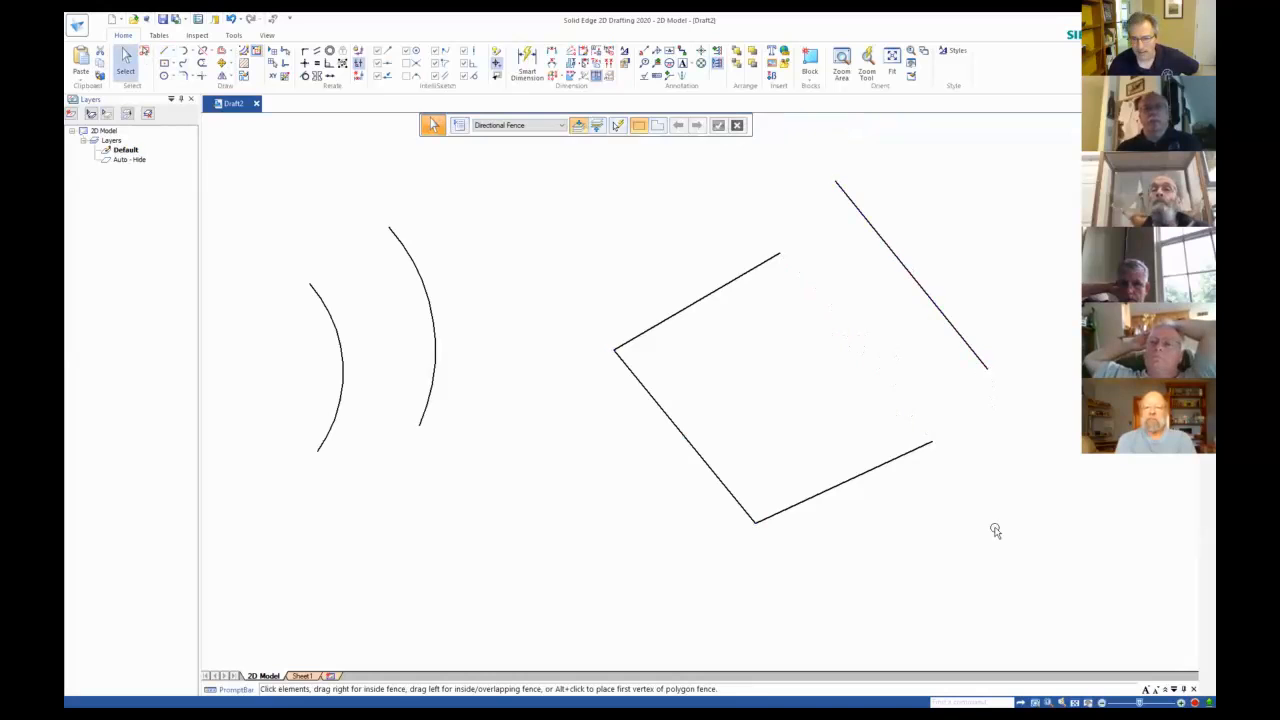
Stretch the open ends of the two adjacent sides to the endpoints of the moved side, closing the shape again.
left_click(762, 263)
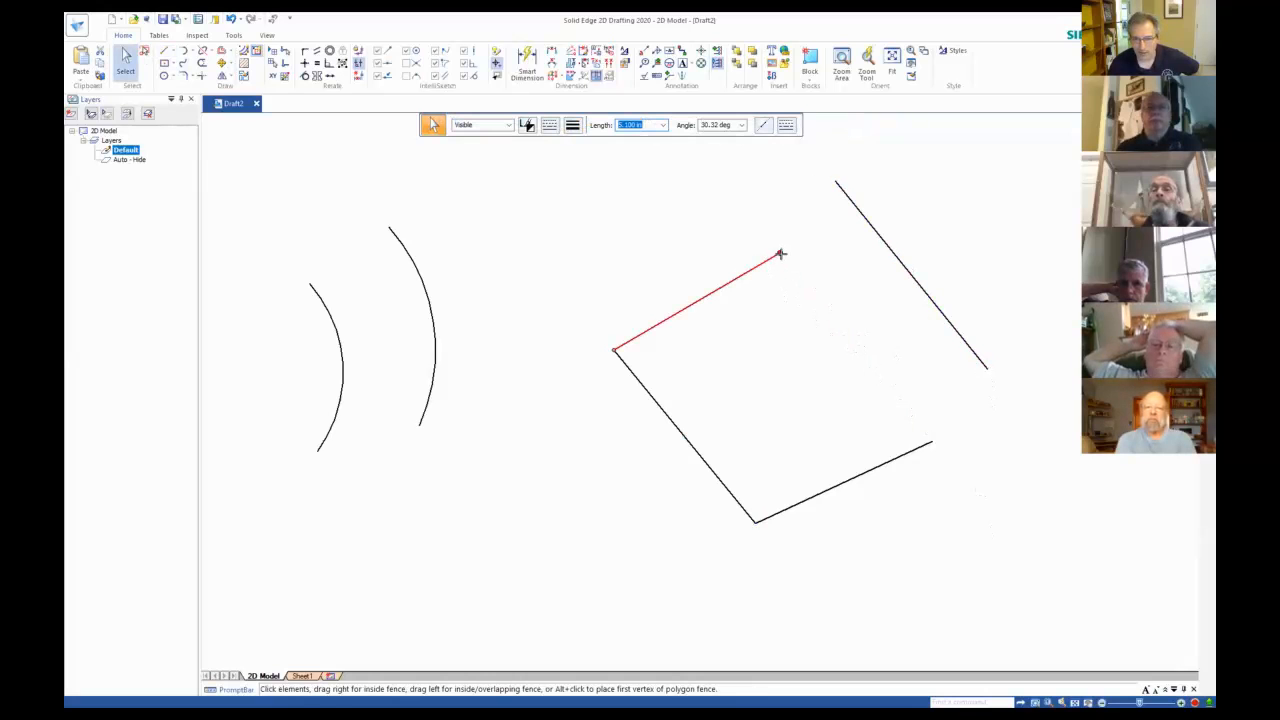
left_click_drag(781, 254, 836, 181)
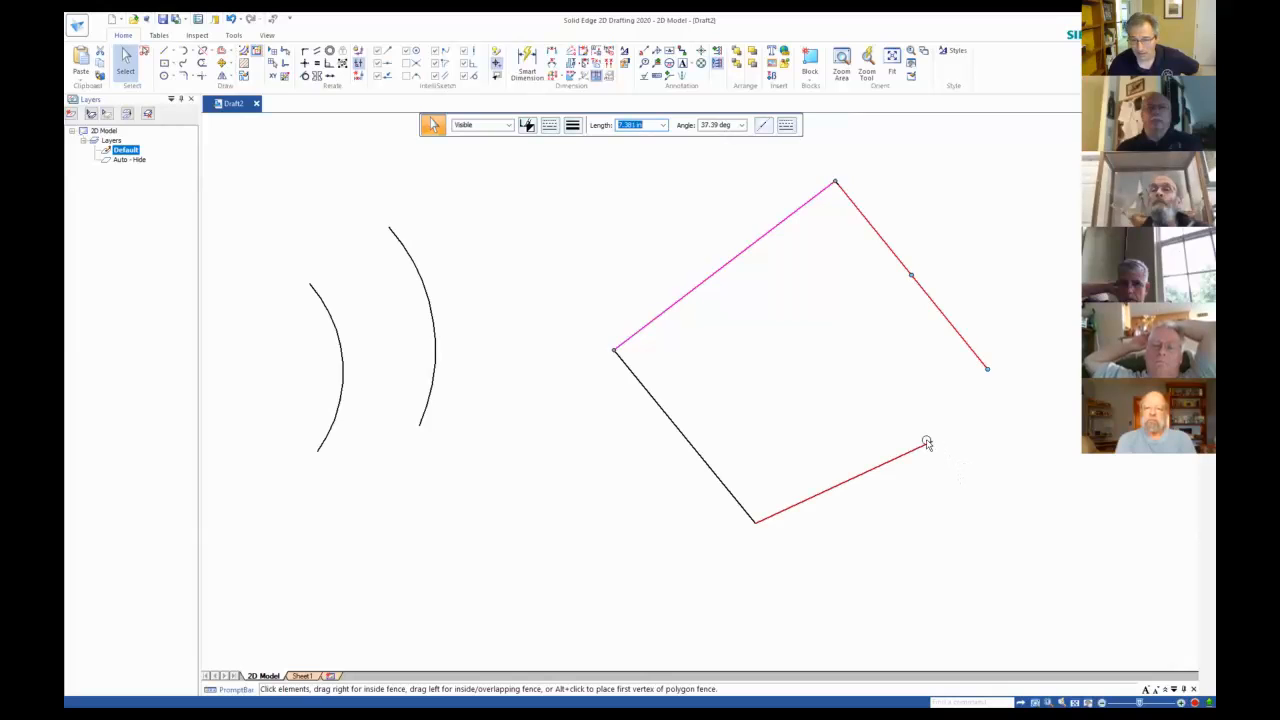
left_click_drag(927, 443, 987, 370)
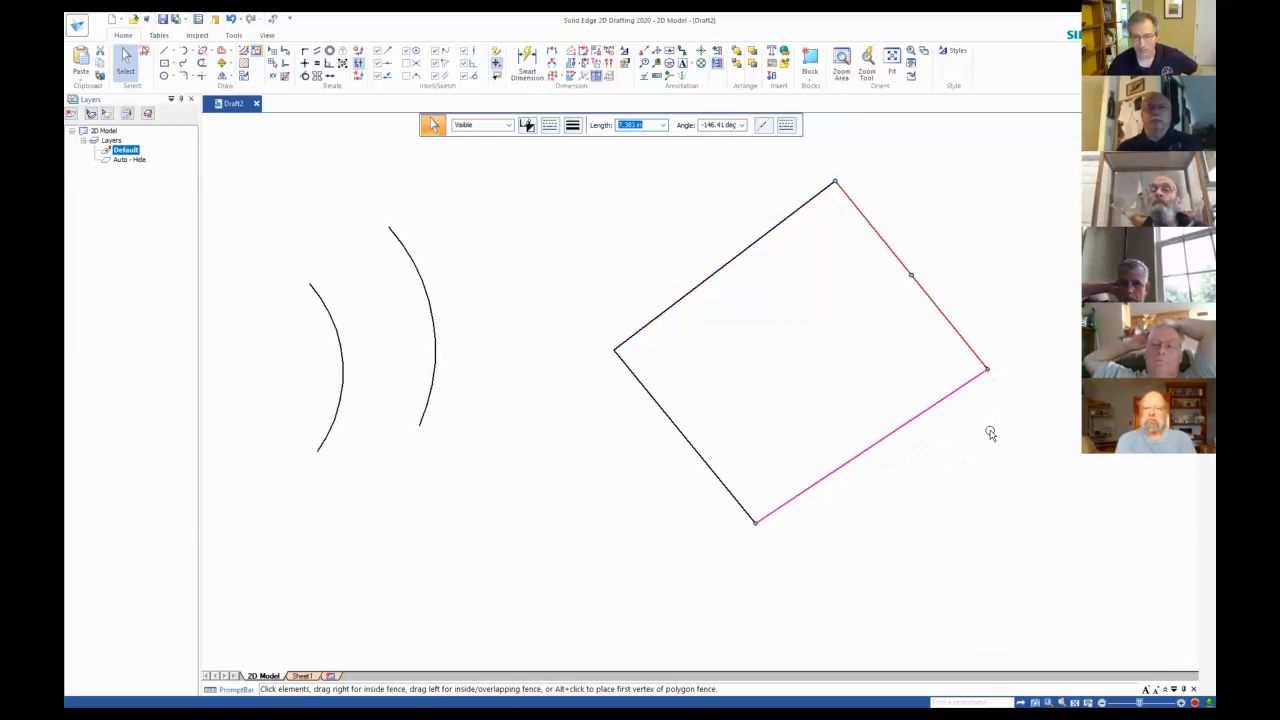
Fence-select and delete all four lines of the closed shape, keeping the two arcs.
key("Escape")
left_click_drag(529, 160, 1014, 568)
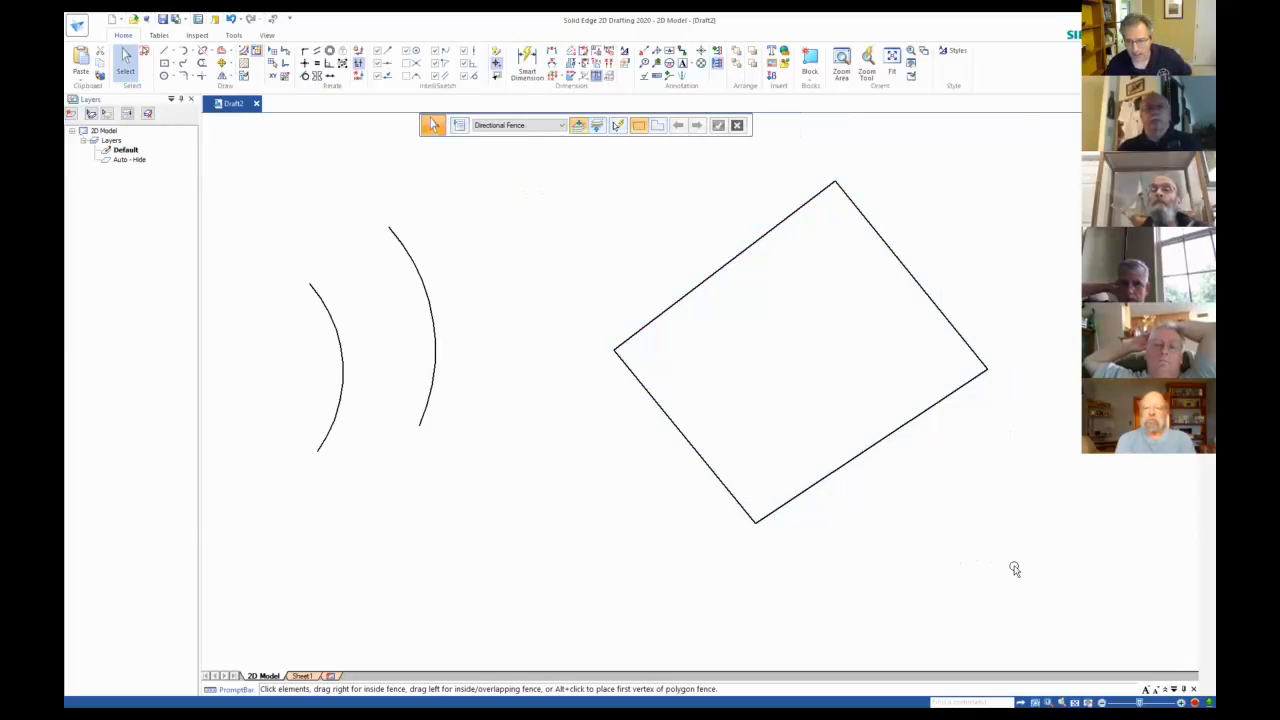
key("Delete")
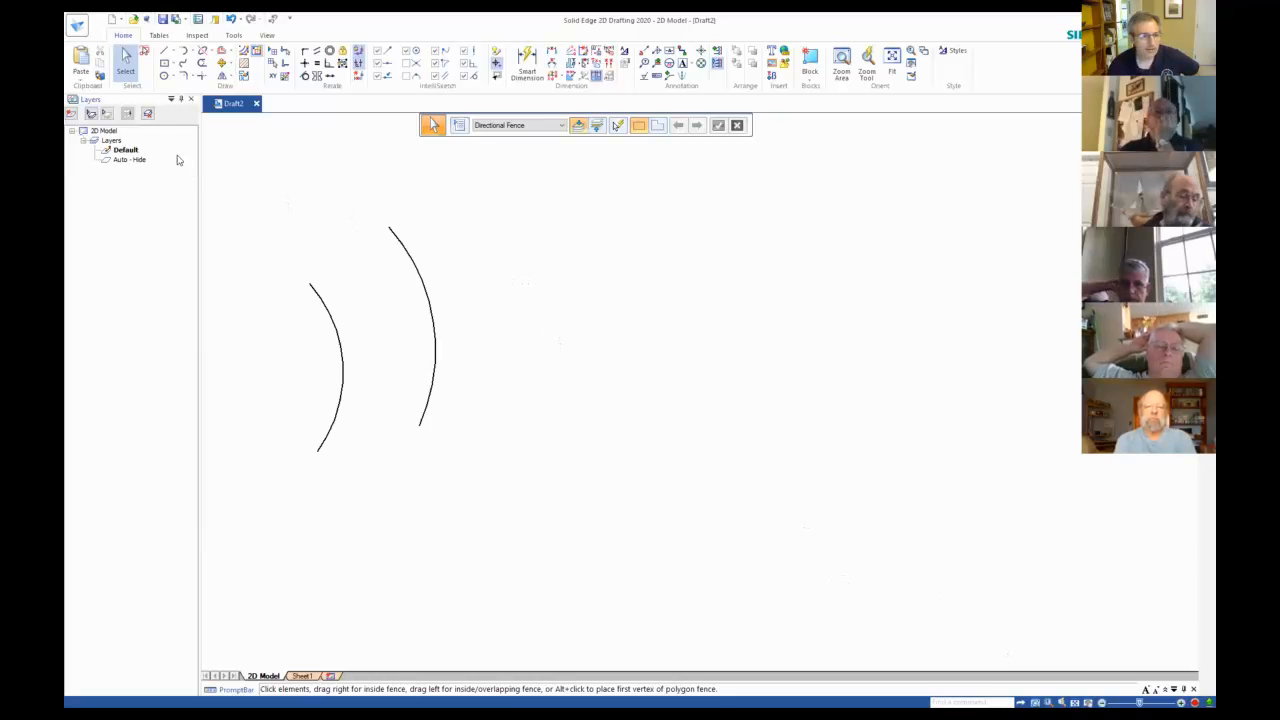
Draw an open chain of three connected lines beside the arcs, starting with sides about 4.2 in and 4.7 in long.
left_click(165, 50)
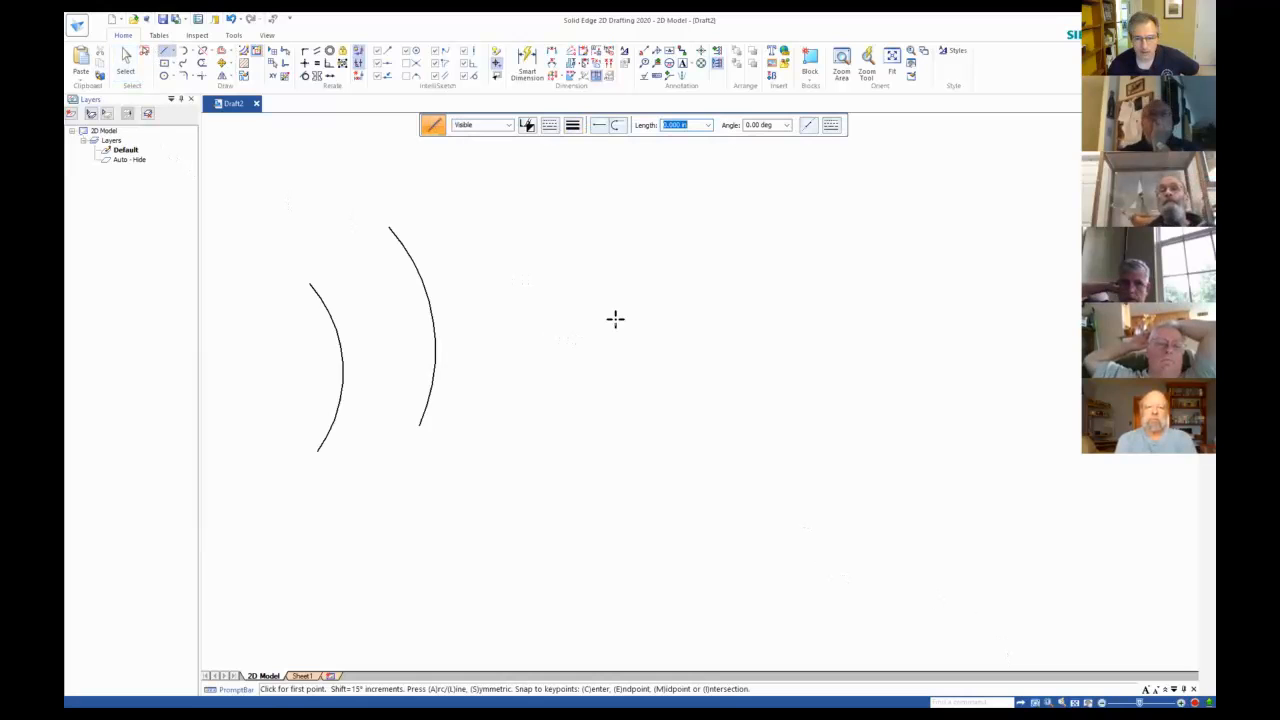
left_click(615, 319)
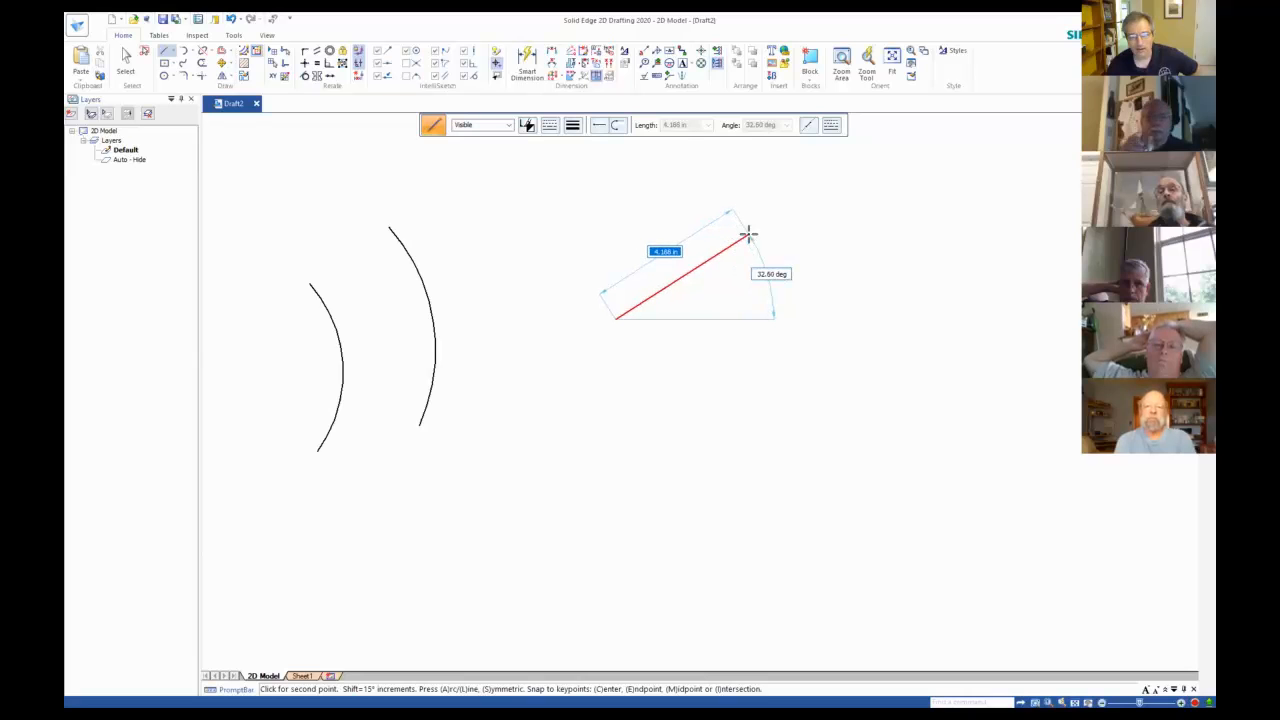
left_click(748, 236)
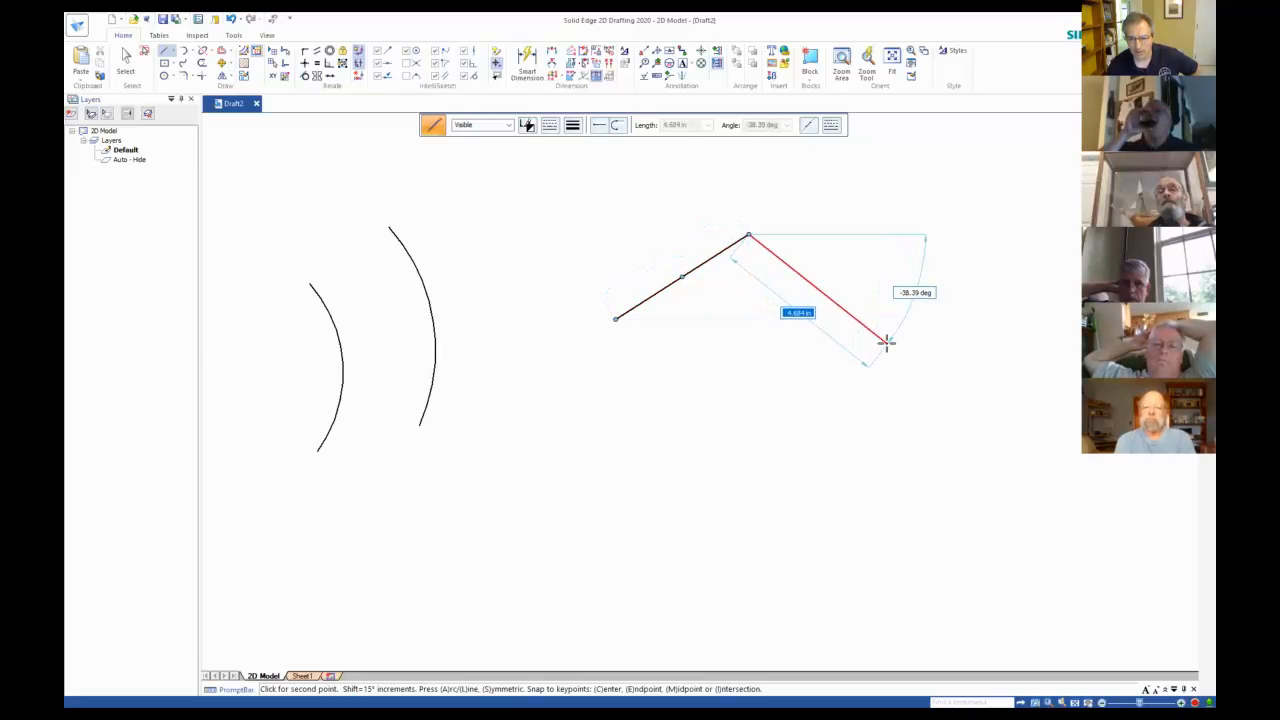
left_click(886, 342)
left_click(847, 467)
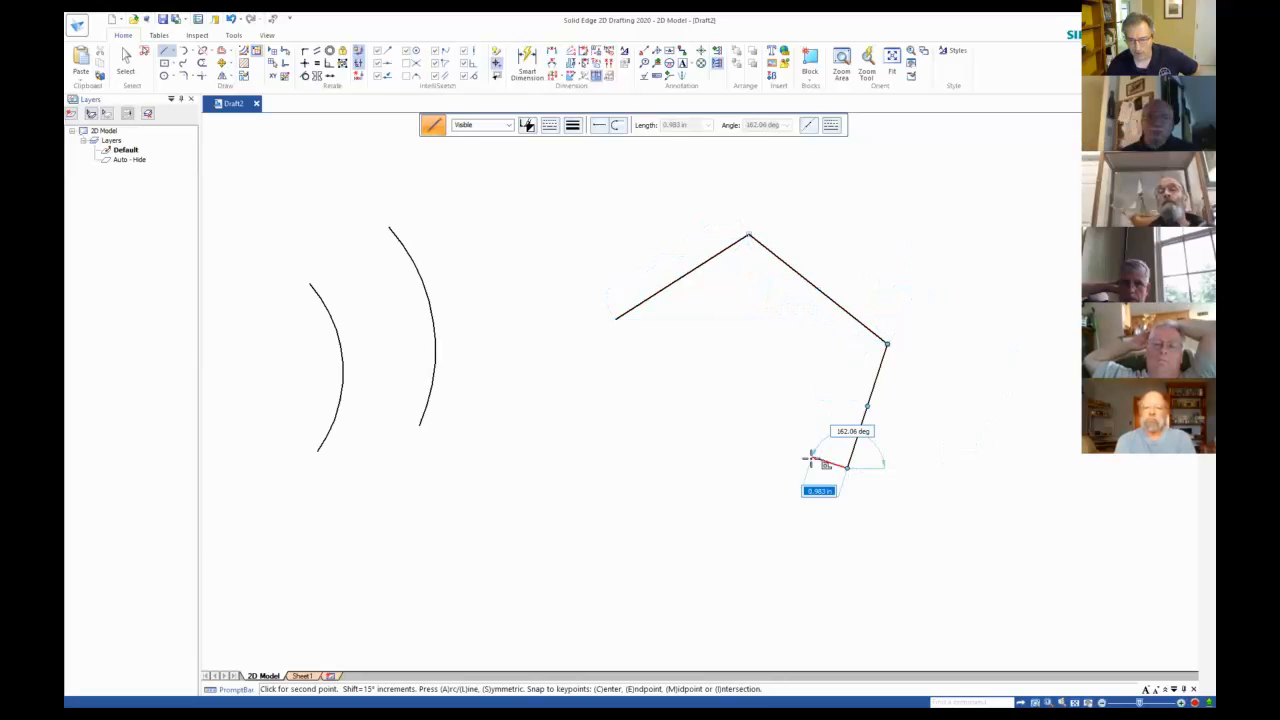
right_click(810, 460)
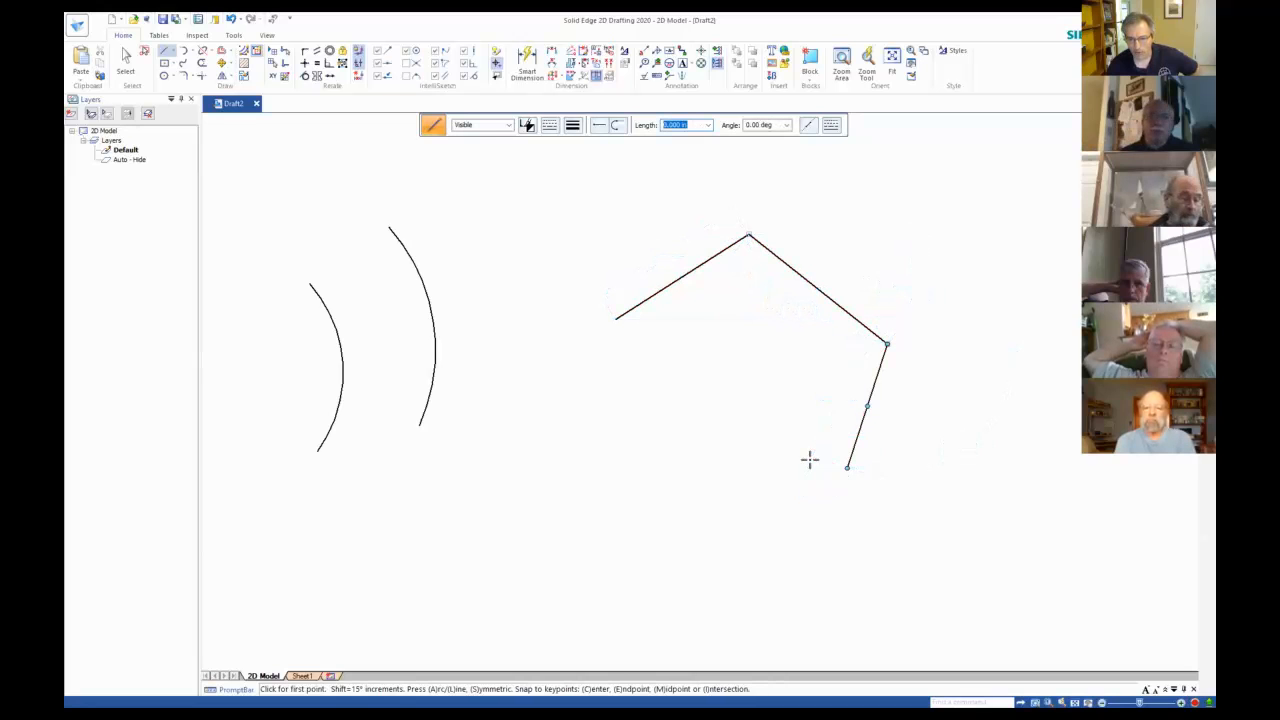
Draw two separate unconnected lines, about 2.7 in and 2.5 in long, between the arcs and the open chain.
left_click(722, 452)
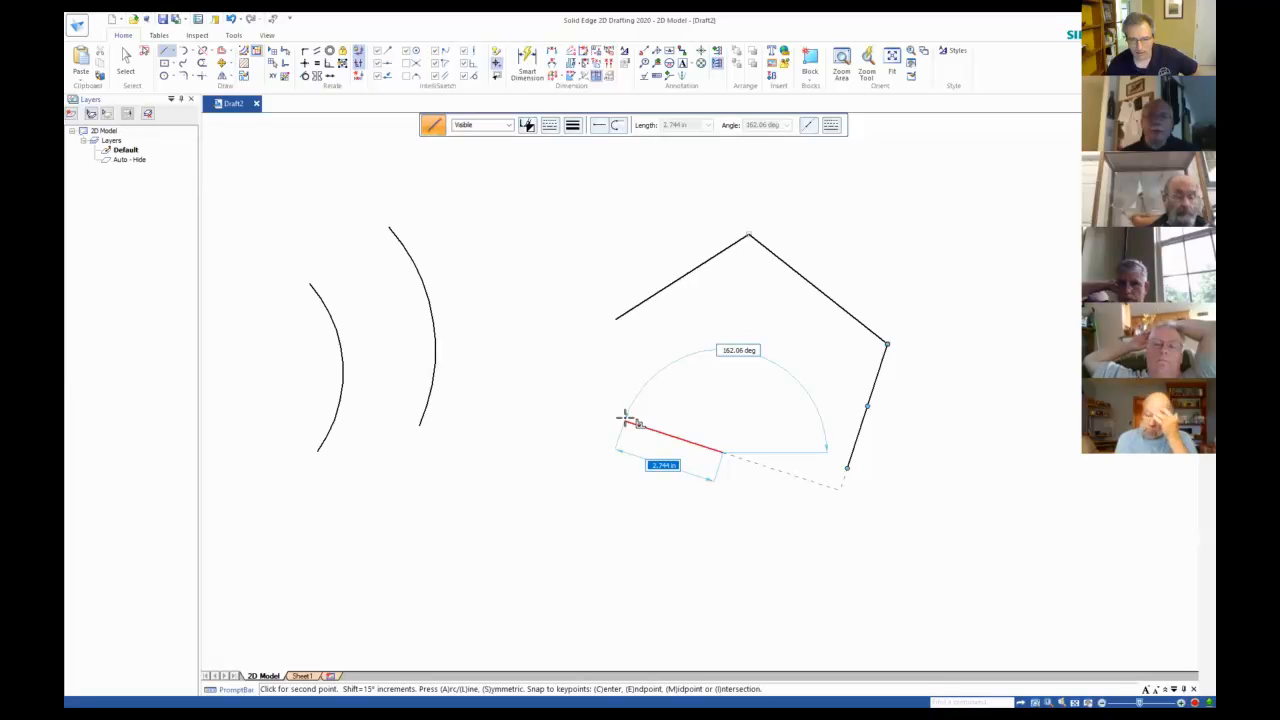
left_click(625, 420)
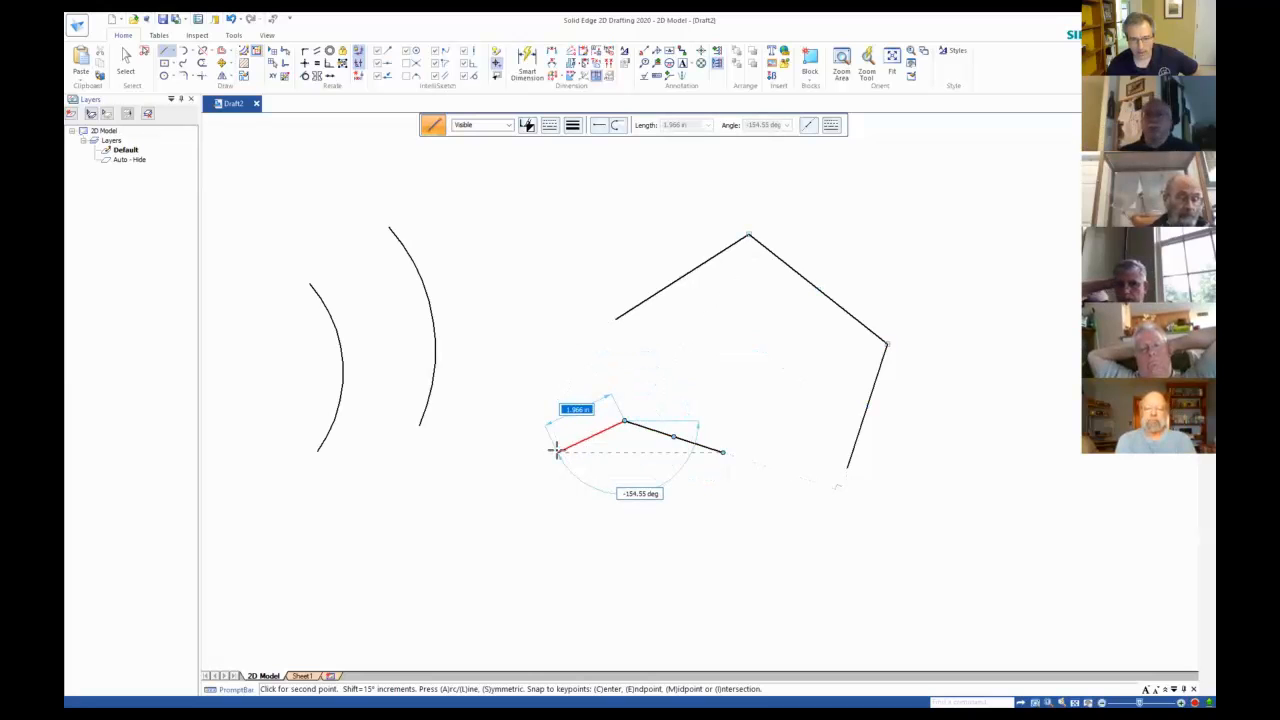
right_click(557, 451)
left_click(551, 394)
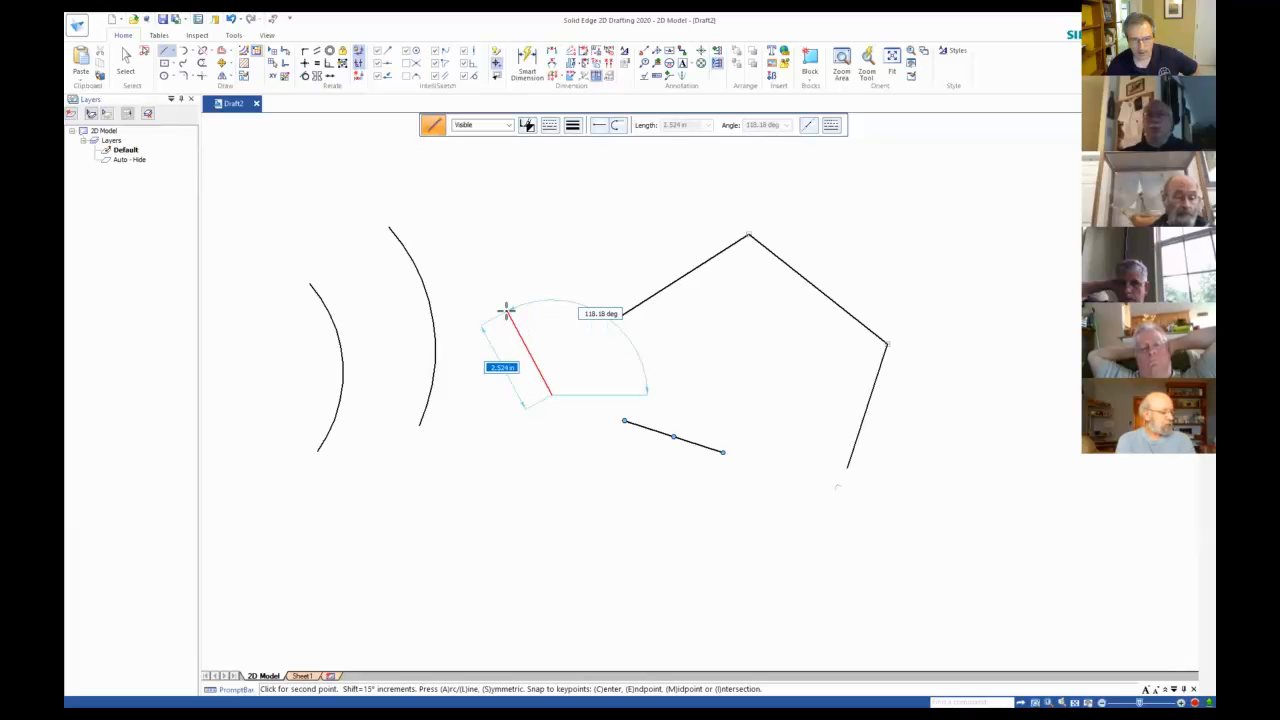
left_click(506, 310)
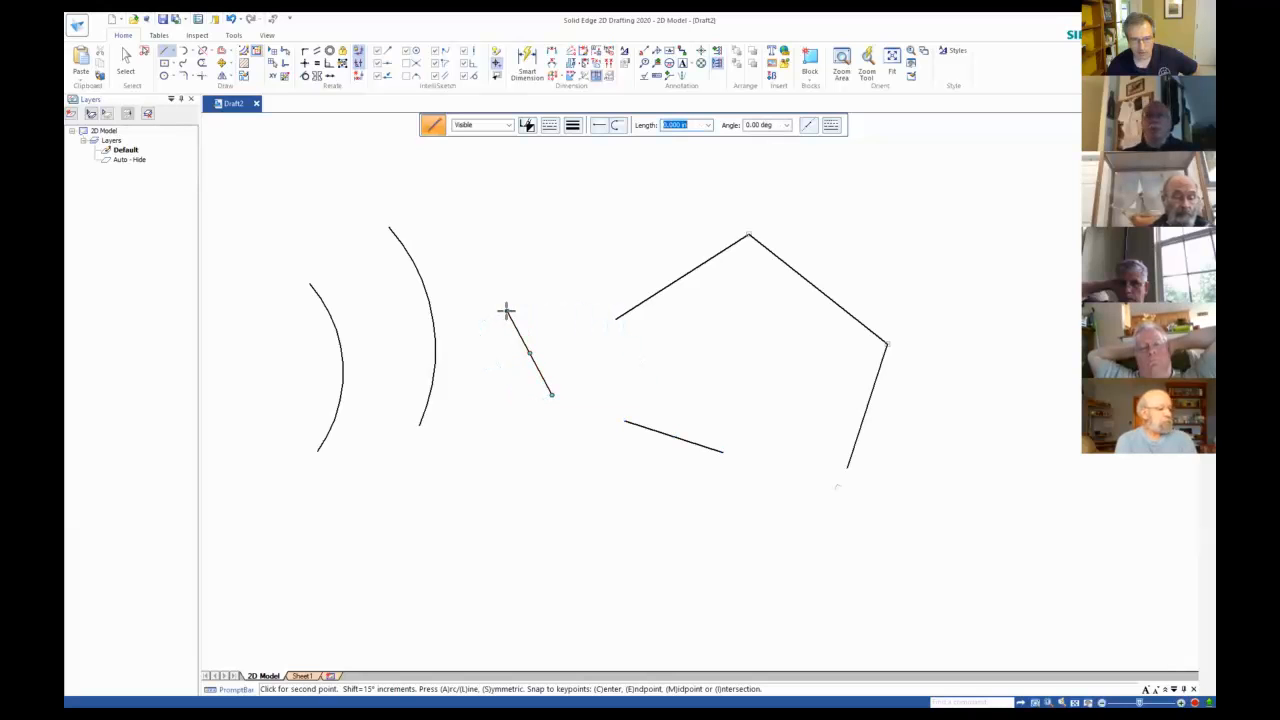
right_click(520, 278)
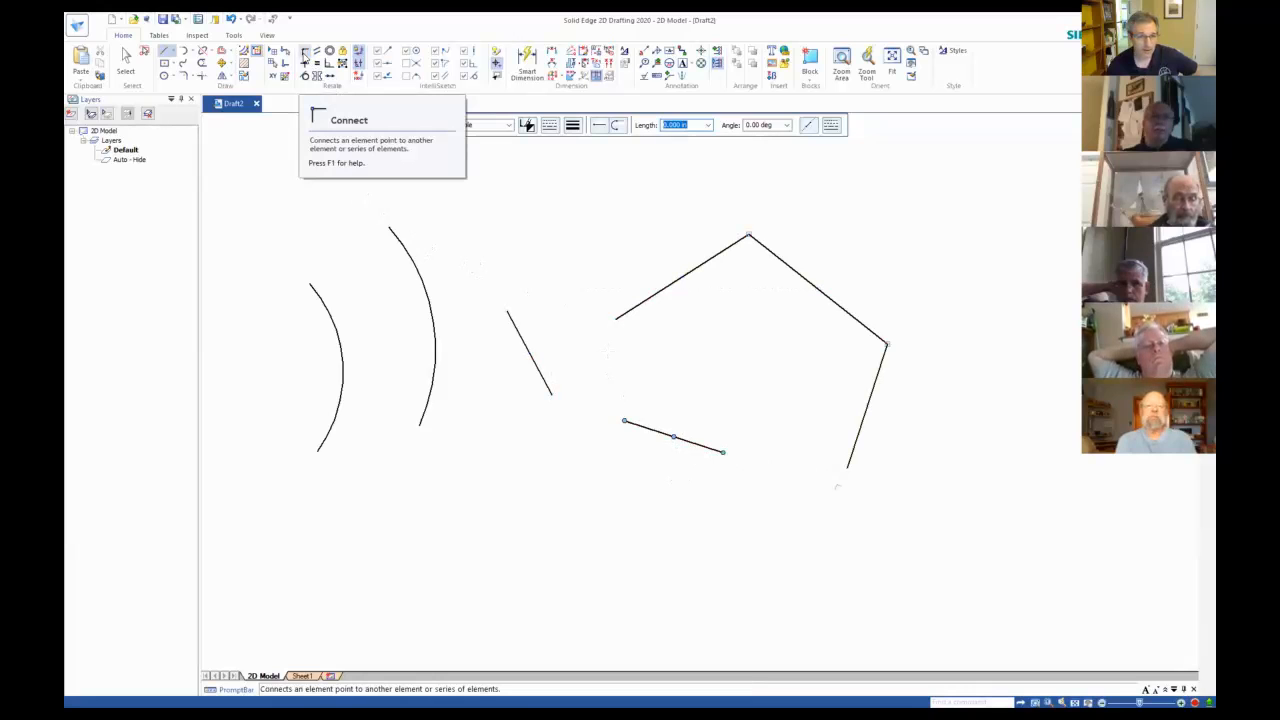
Connect the upper-left endpoint of the 2.7 in line to the free left endpoint of the three-line chain.
left_click(305, 52)
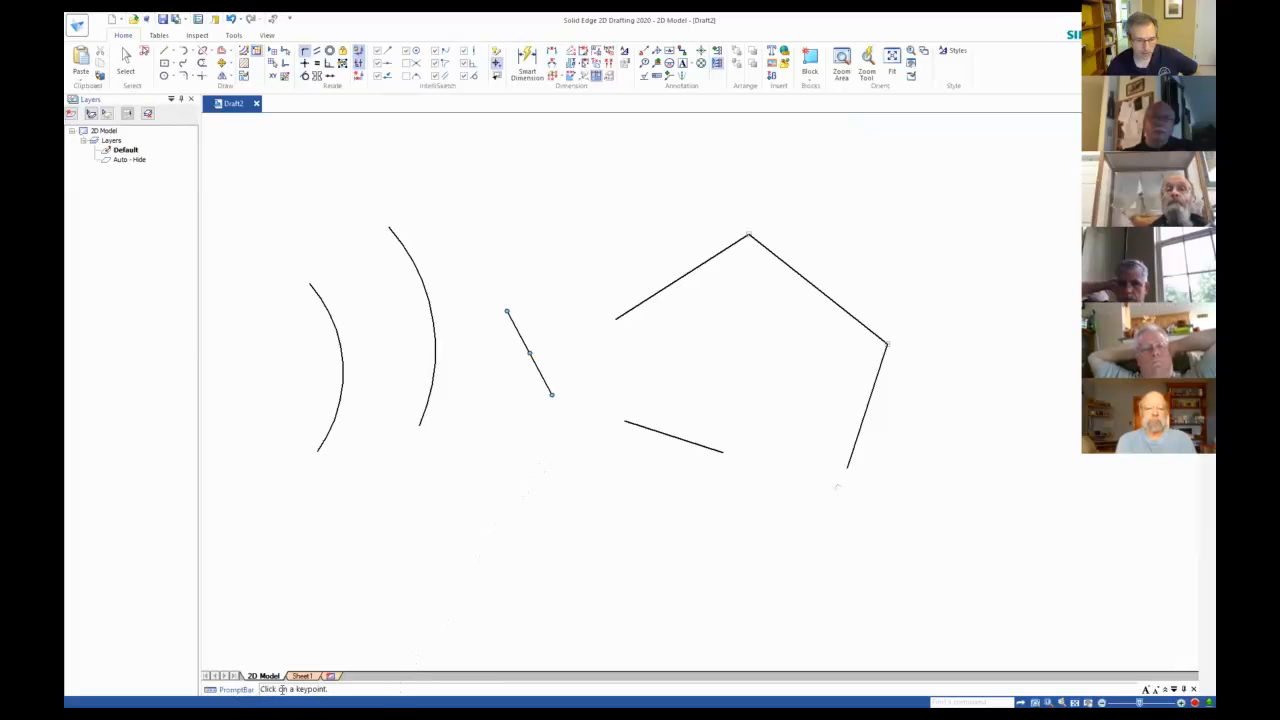
left_click(624, 421)
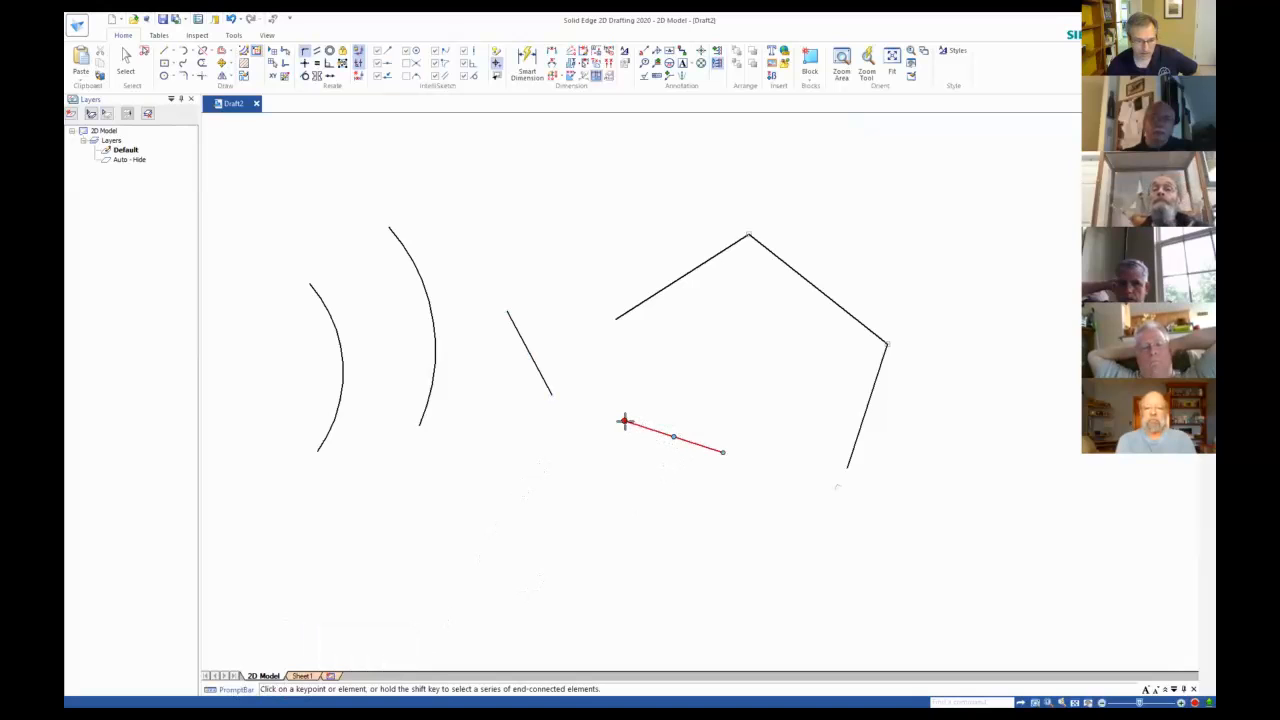
left_click(616, 319)
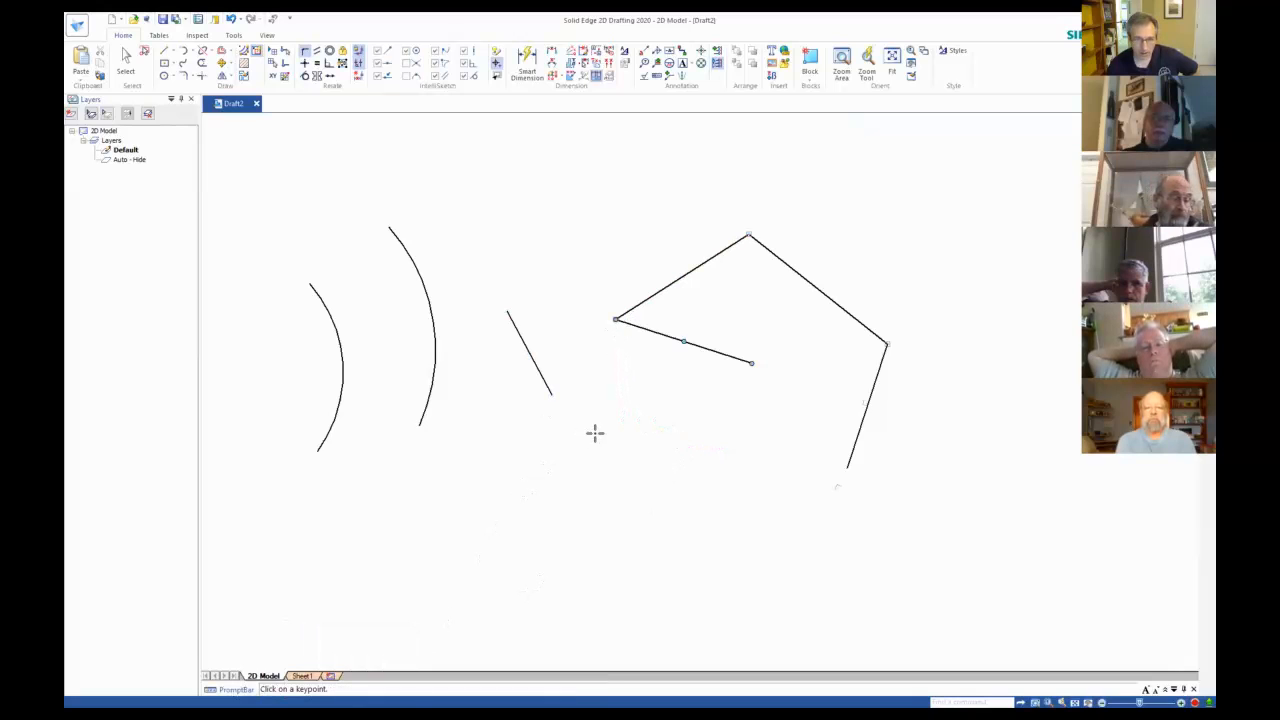
key("Escape")
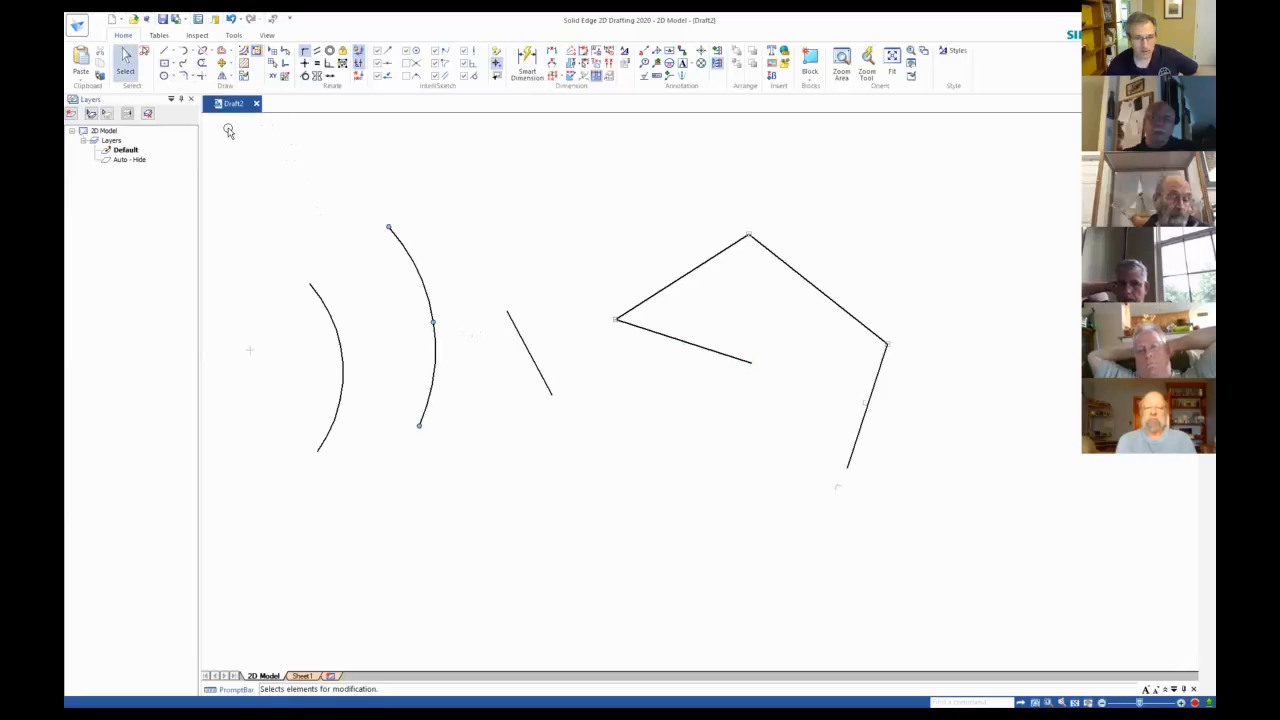
Move the connected line down and partway back up to test how its Connect relationship behaves.
left_click_drag(685, 343, 716, 385)
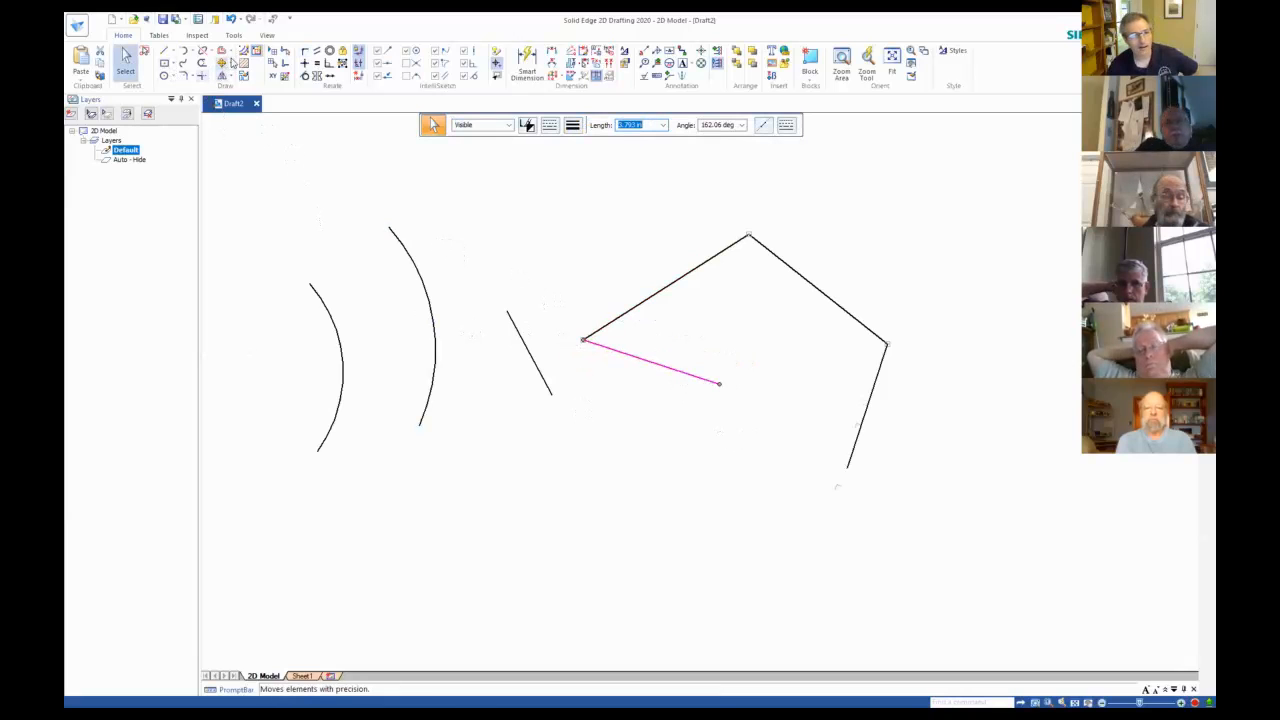
left_click(305, 51)
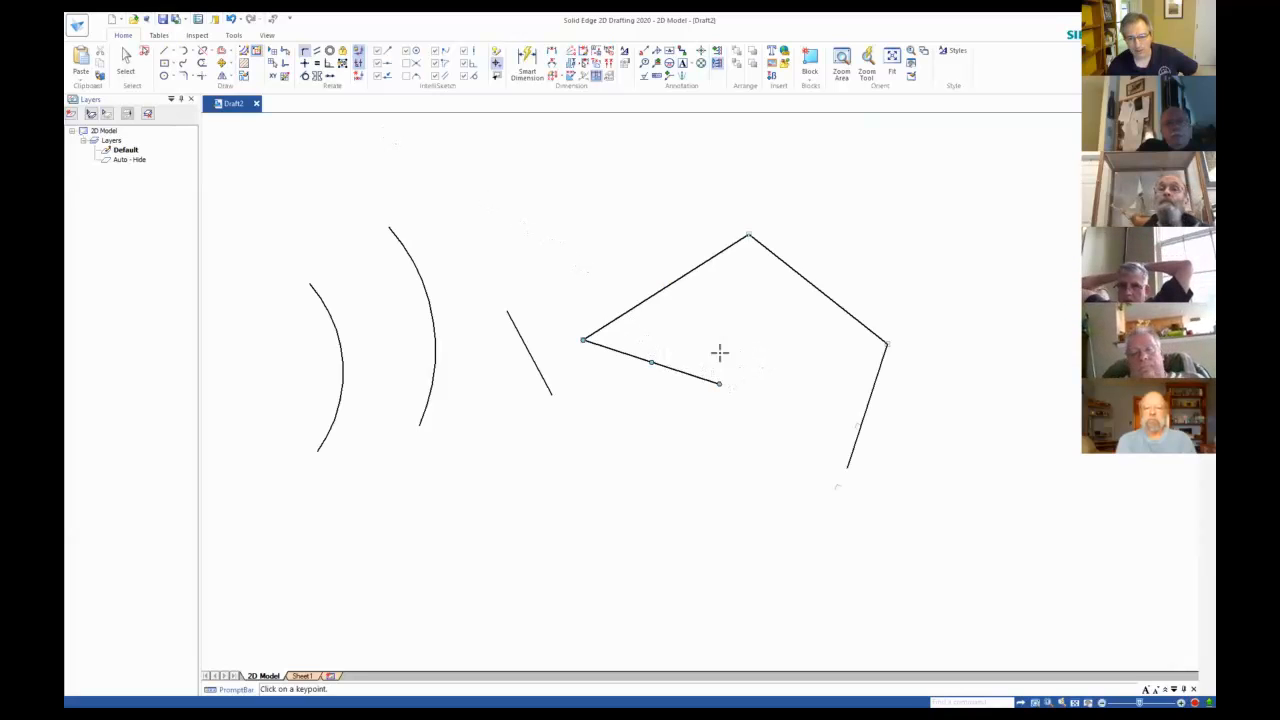
left_click(124, 62)
left_click(124, 62)
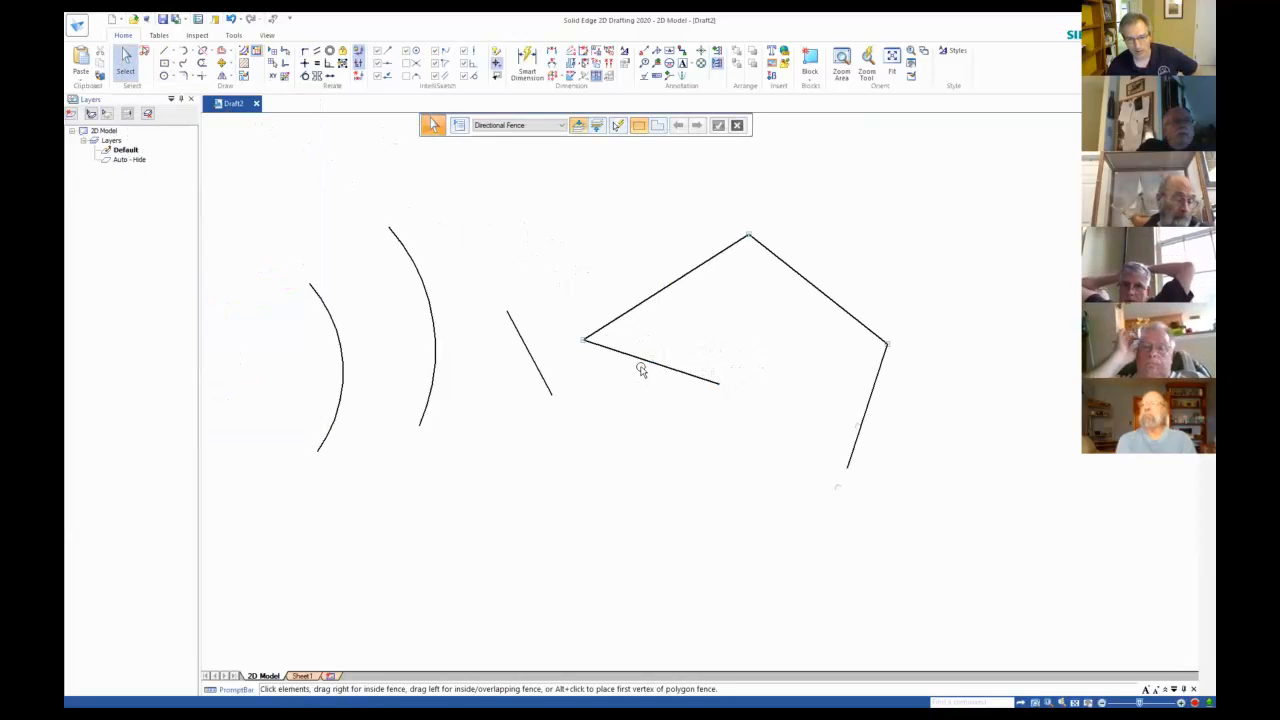
left_click_drag(643, 362, 629, 340)
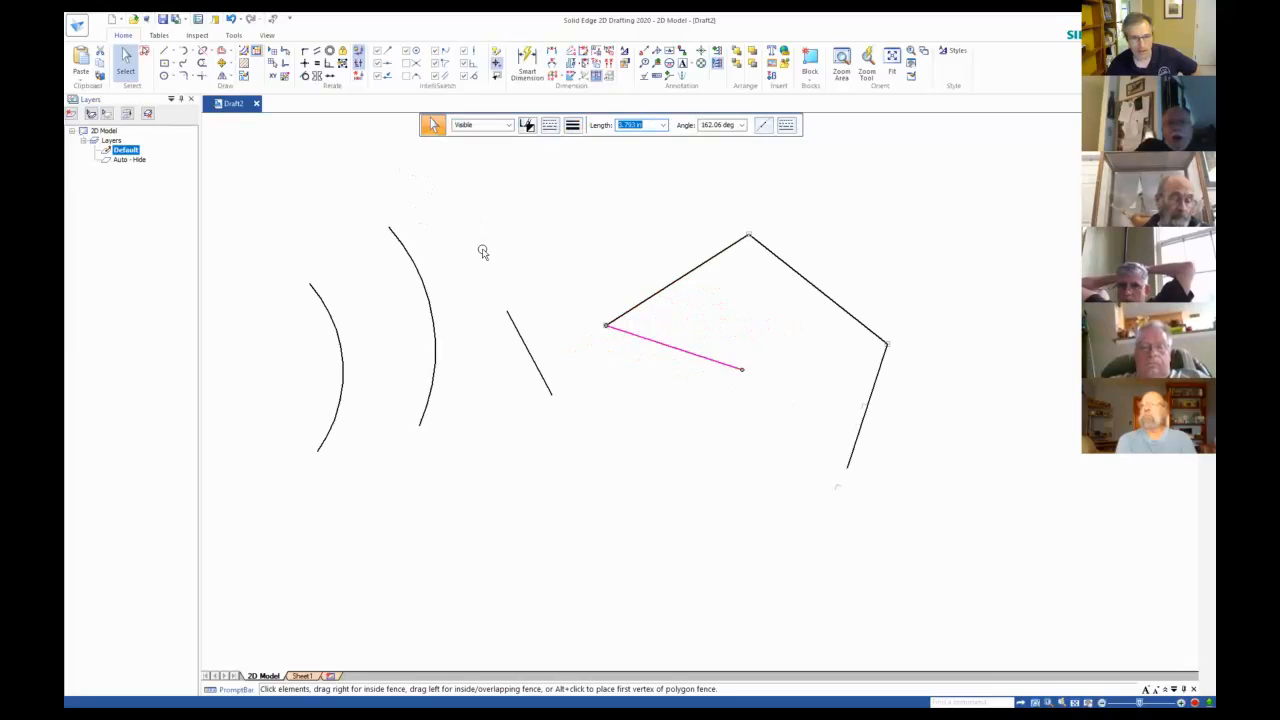
Try fence selections around and across the lines, clearing each one, and review the fence mode options.
left_click_drag(480, 197, 935, 510)
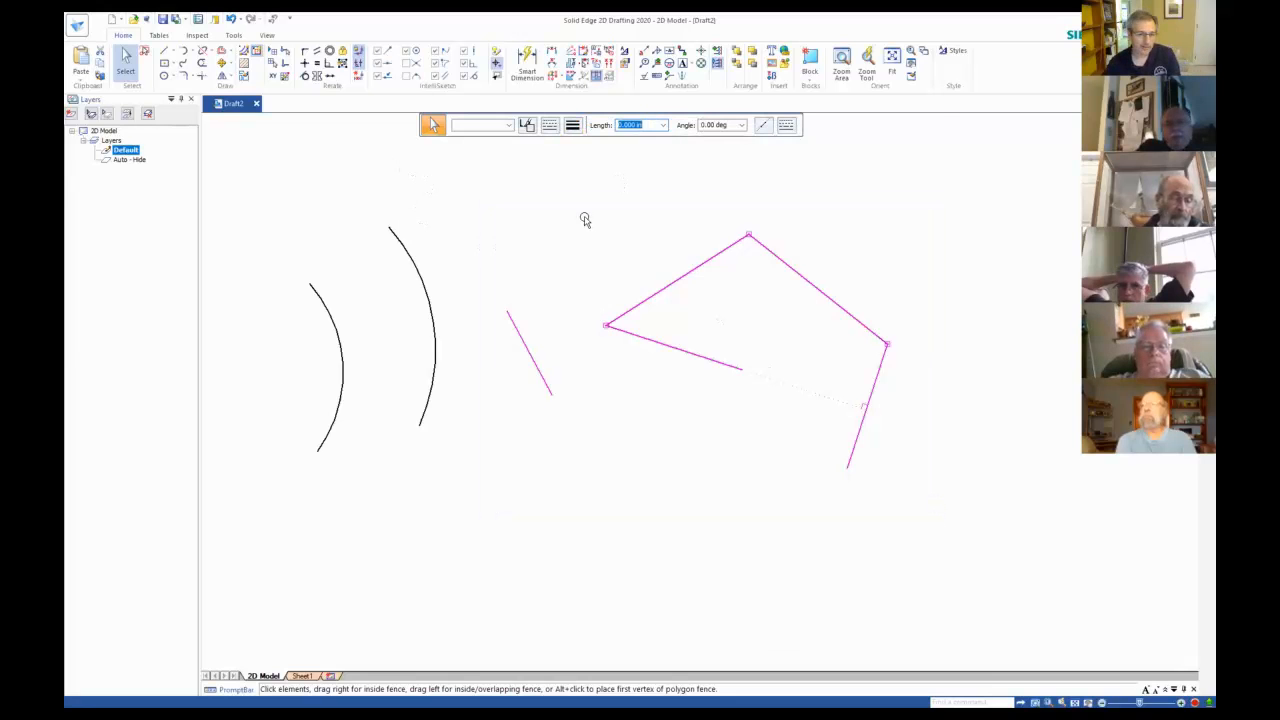
left_click(474, 190)
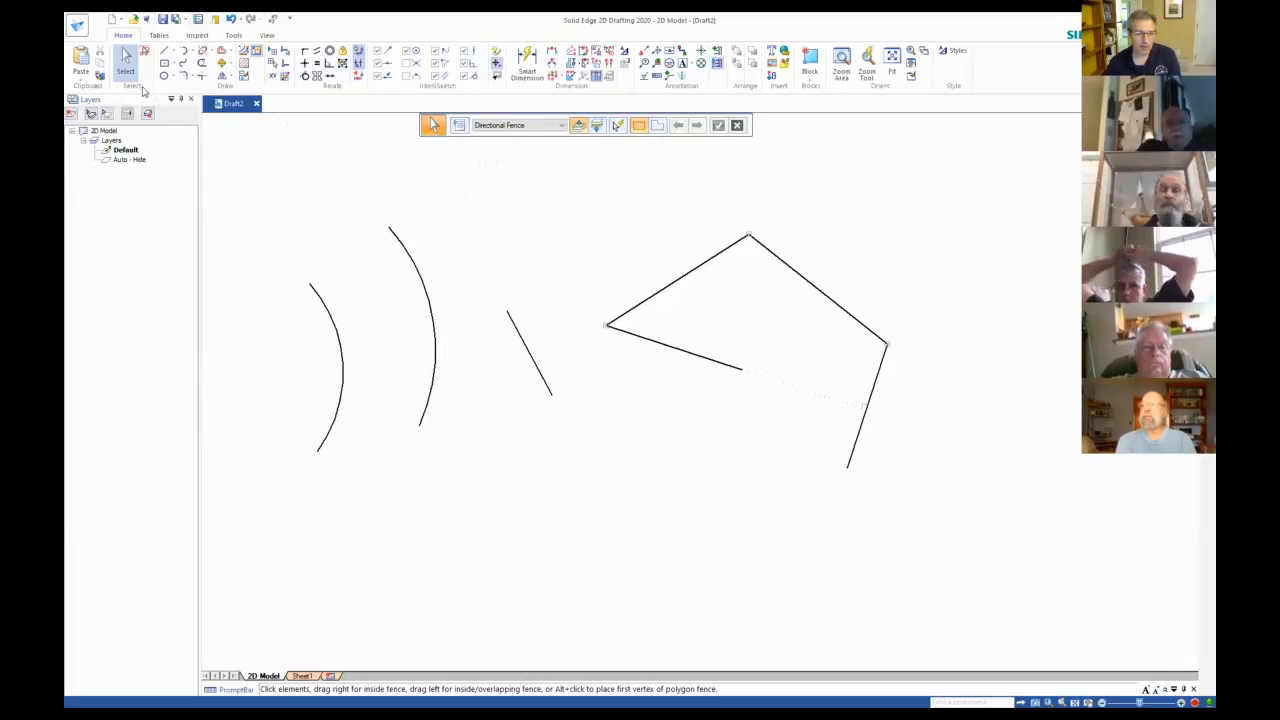
left_click(562, 126)
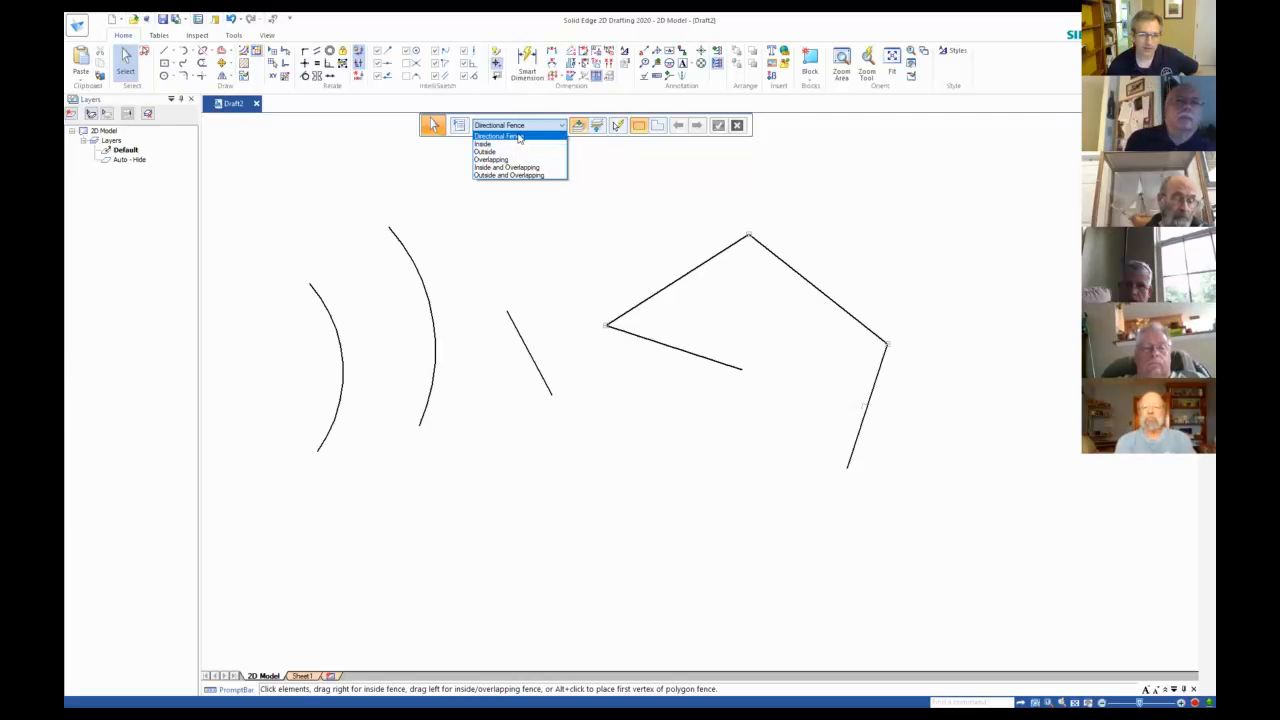
left_click(927, 519)
left_click_drag(729, 383, 707, 345)
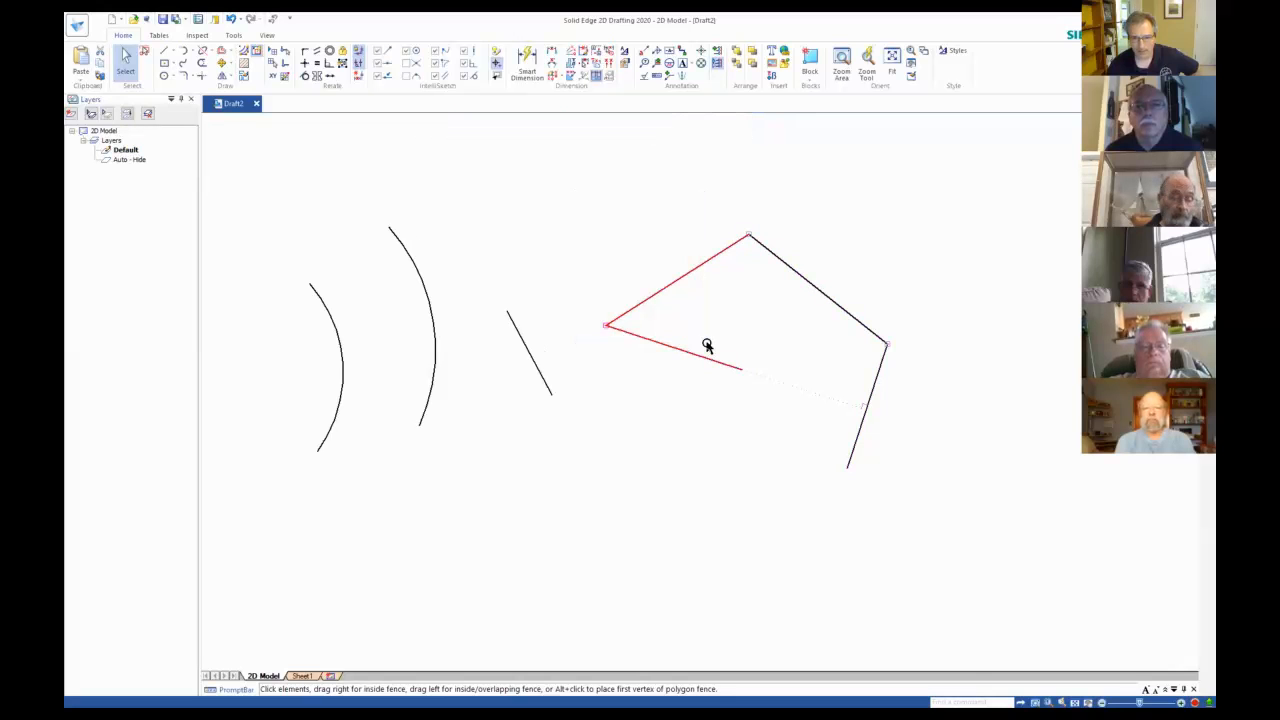
left_click(707, 345)
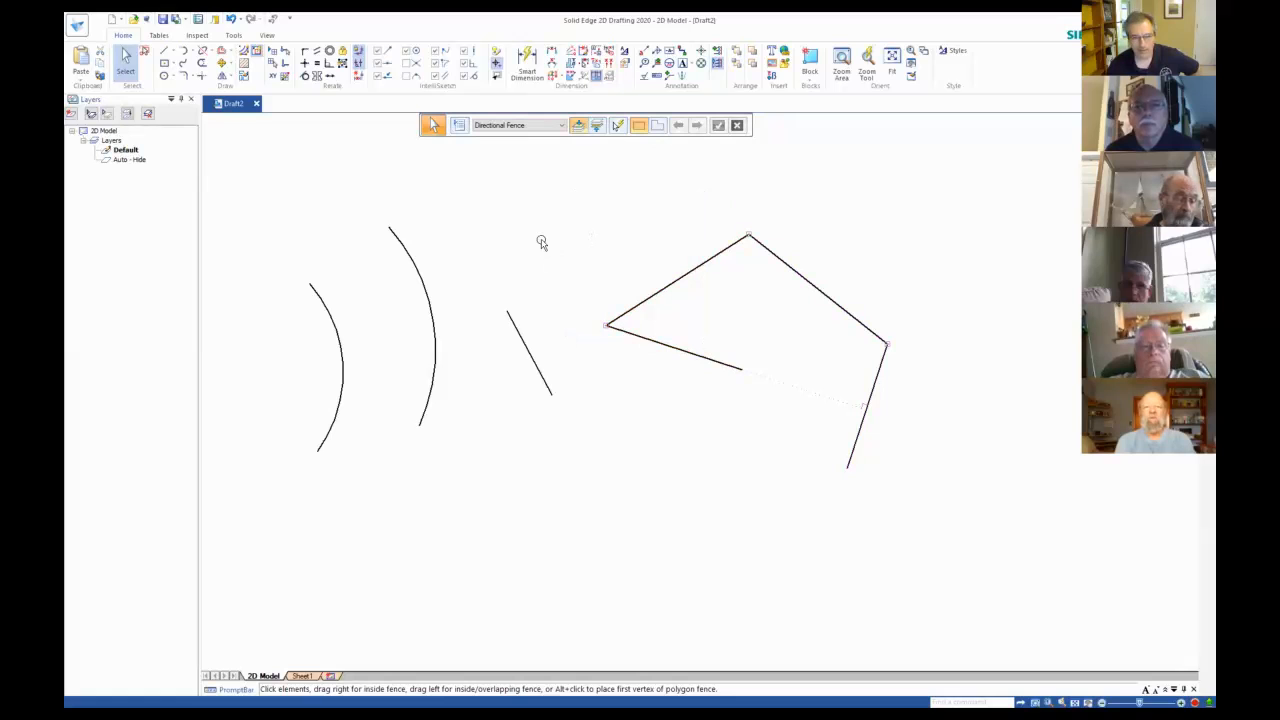
Fence-select all five practice lines and delete them, leaving only the two arcs.
left_click_drag(469, 178, 966, 552)
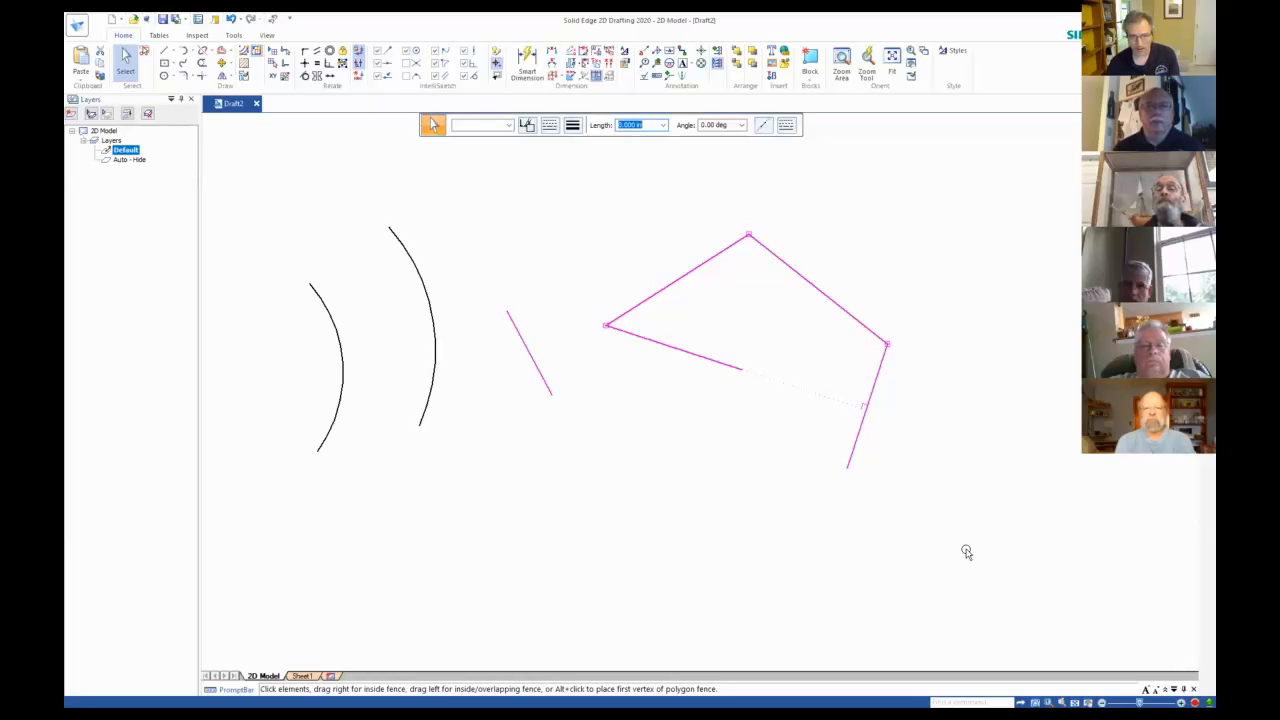
key("Delete")
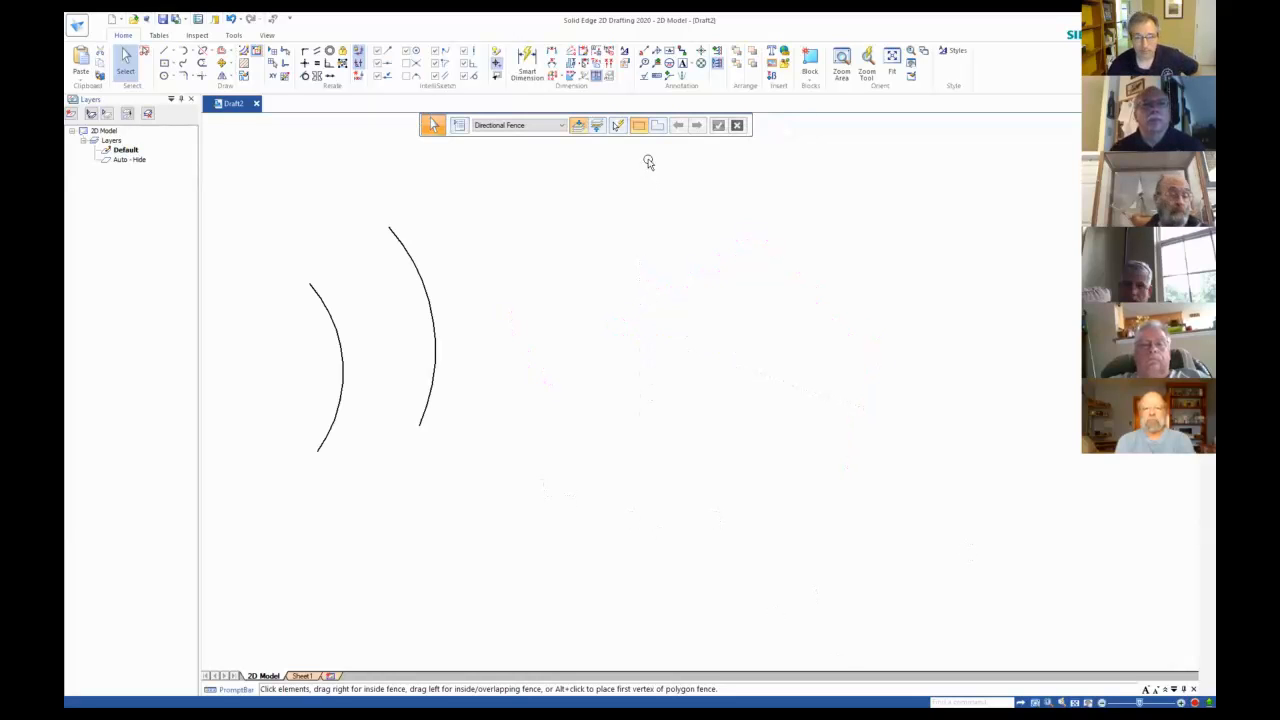
Connect the center point of the outer arc to the center point of the inner arc, making them concentric.
left_click(874, 74)
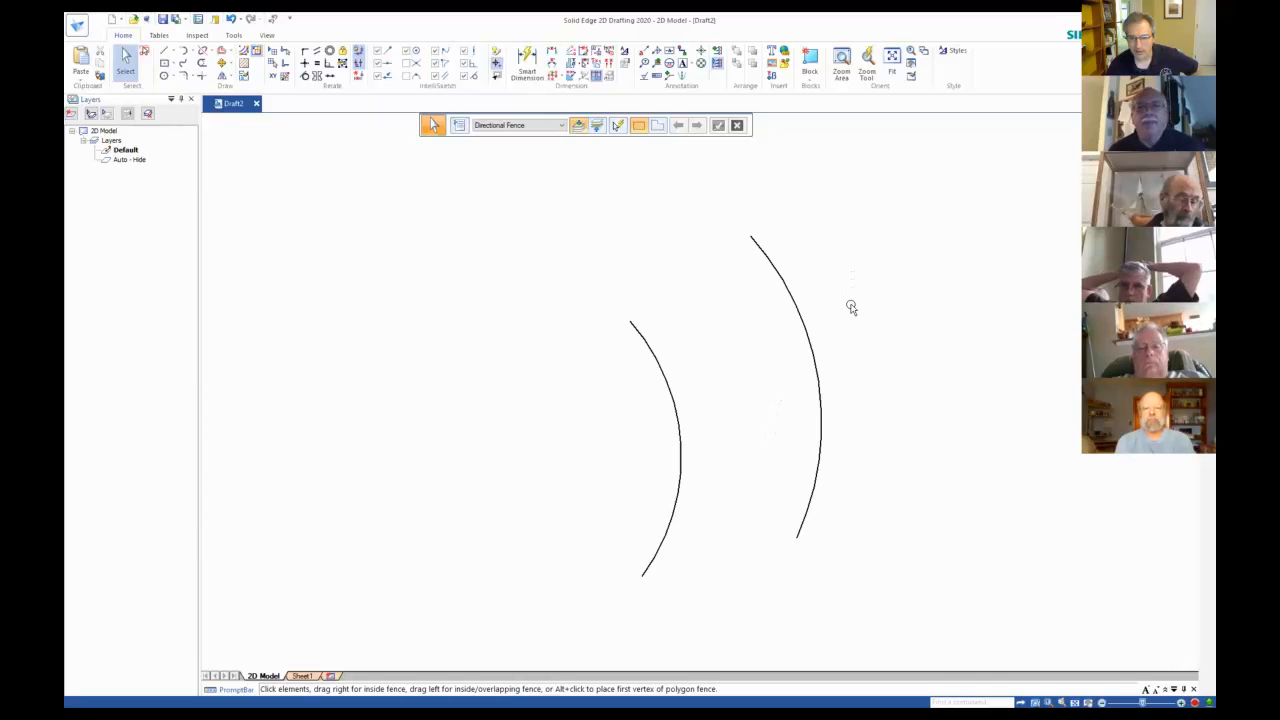
scroll(864, 381, "up", 2)
scroll(864, 381, "down", 3)
scroll(864, 381, "up", 1)
scroll(864, 381, "up", 2)
scroll(864, 381, "down", 3)
scroll(864, 381, "up", 1)
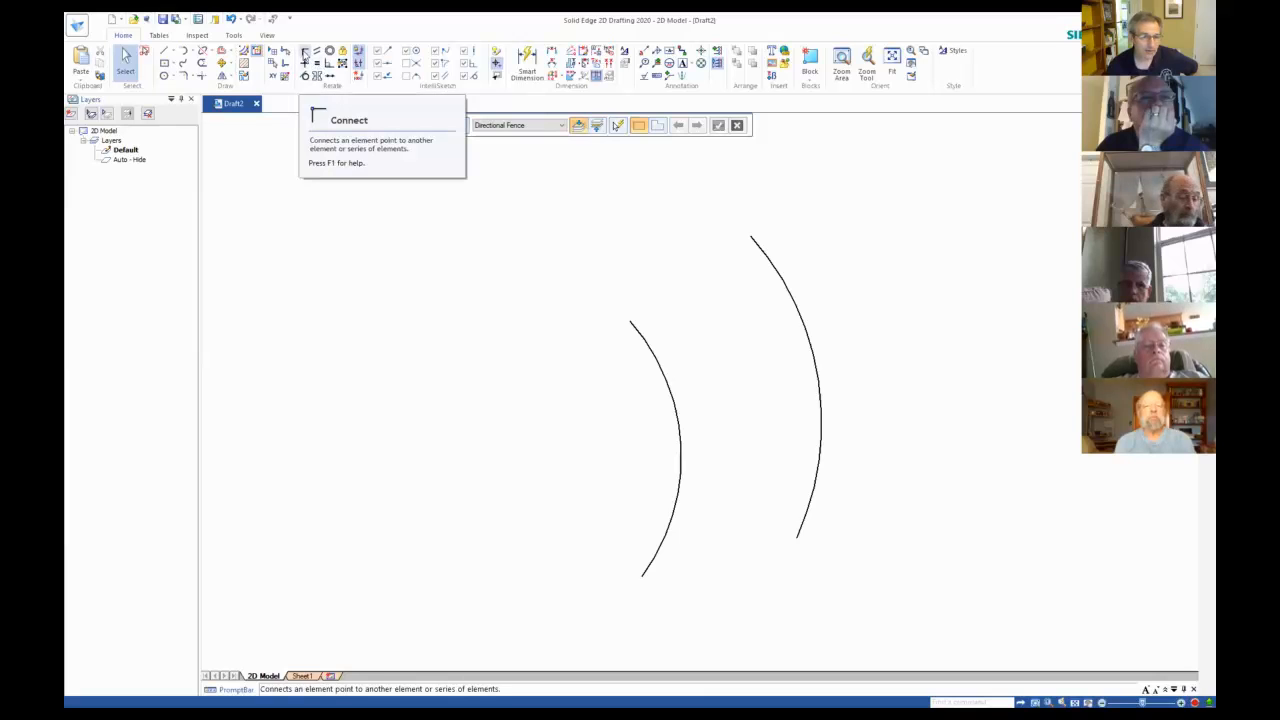
left_click(305, 52)
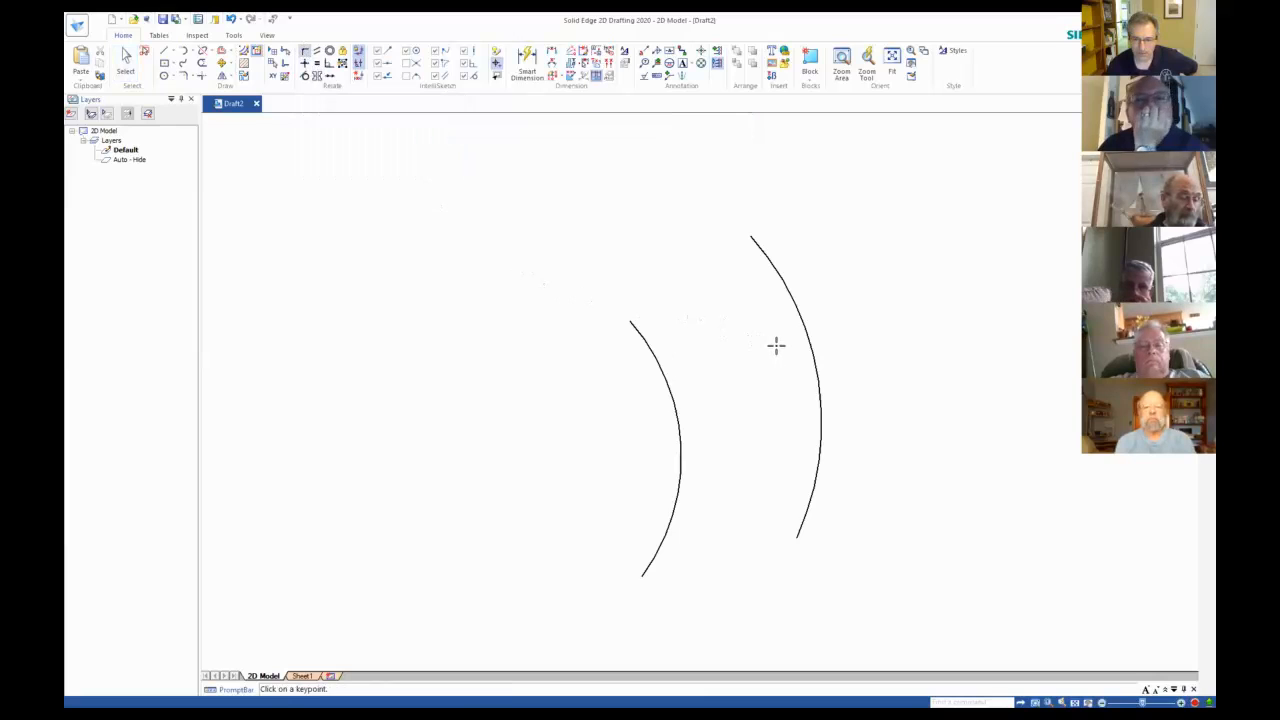
left_click(539, 424)
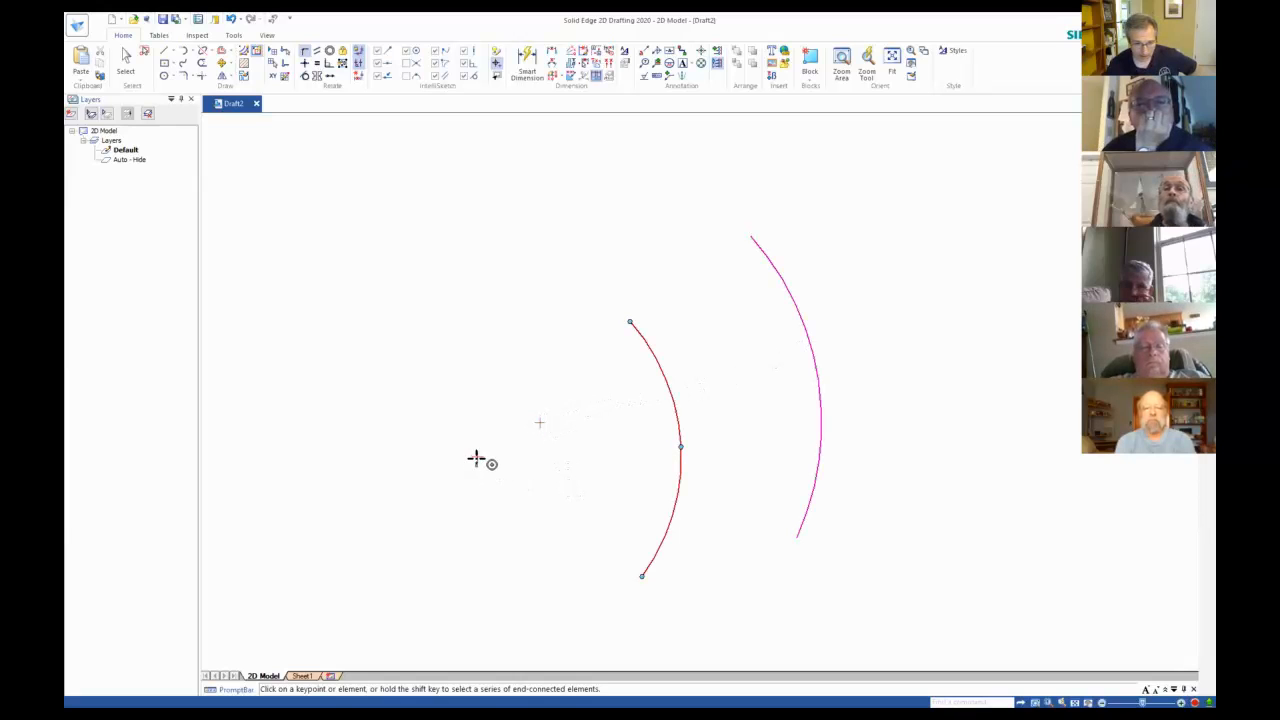
left_click(475, 457)
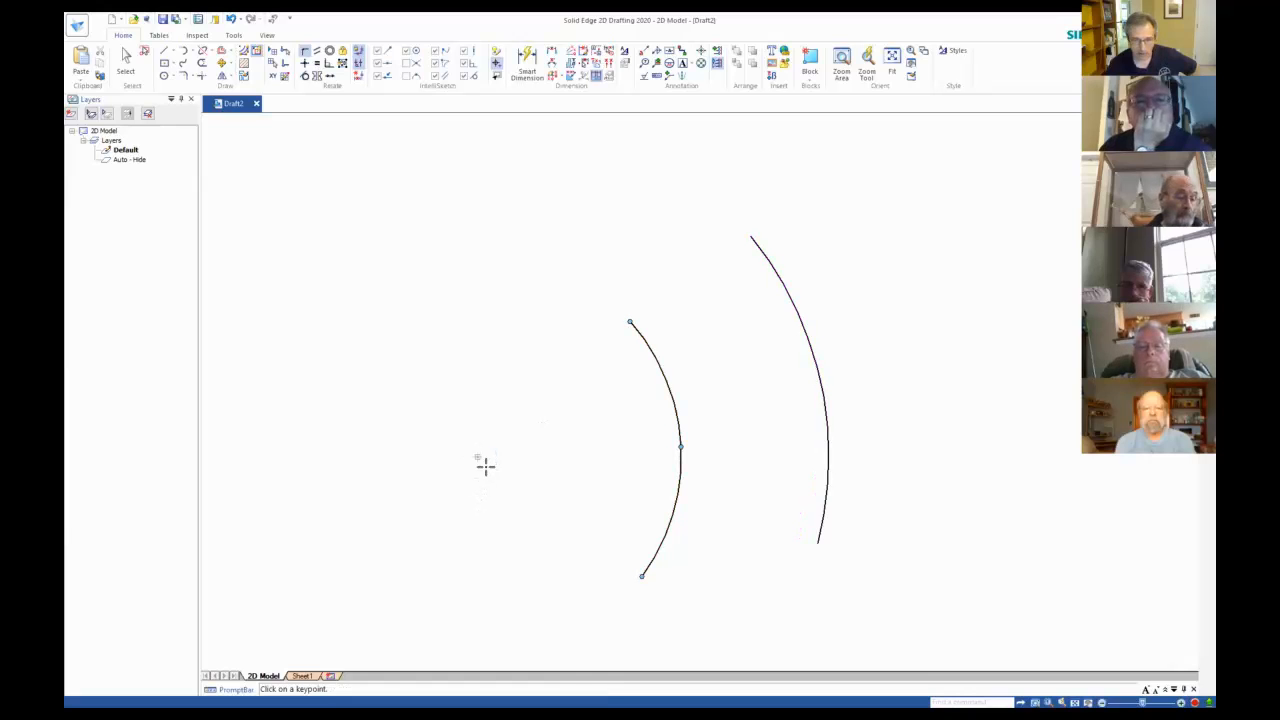
Move the outer arc slightly to test the shared center, and clear the selection.
left_click(125, 60)
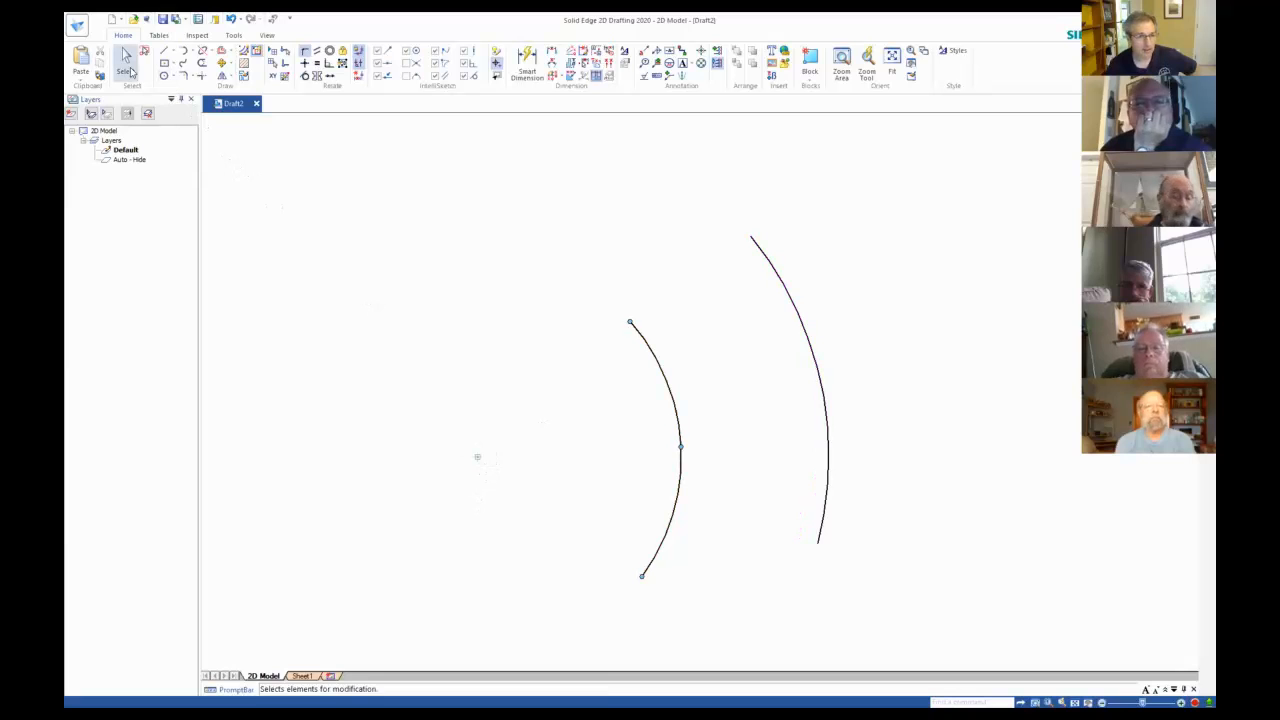
mouse_move(825, 408)
left_mouse_down()
mouse_move(780, 343)
mouse_move(831, 440)
mouse_move(820, 386)
mouse_move(793, 341)
mouse_move(848, 463)
mouse_move(812, 378)
mouse_move(831, 437)
mouse_move(824, 392)
left_mouse_up()
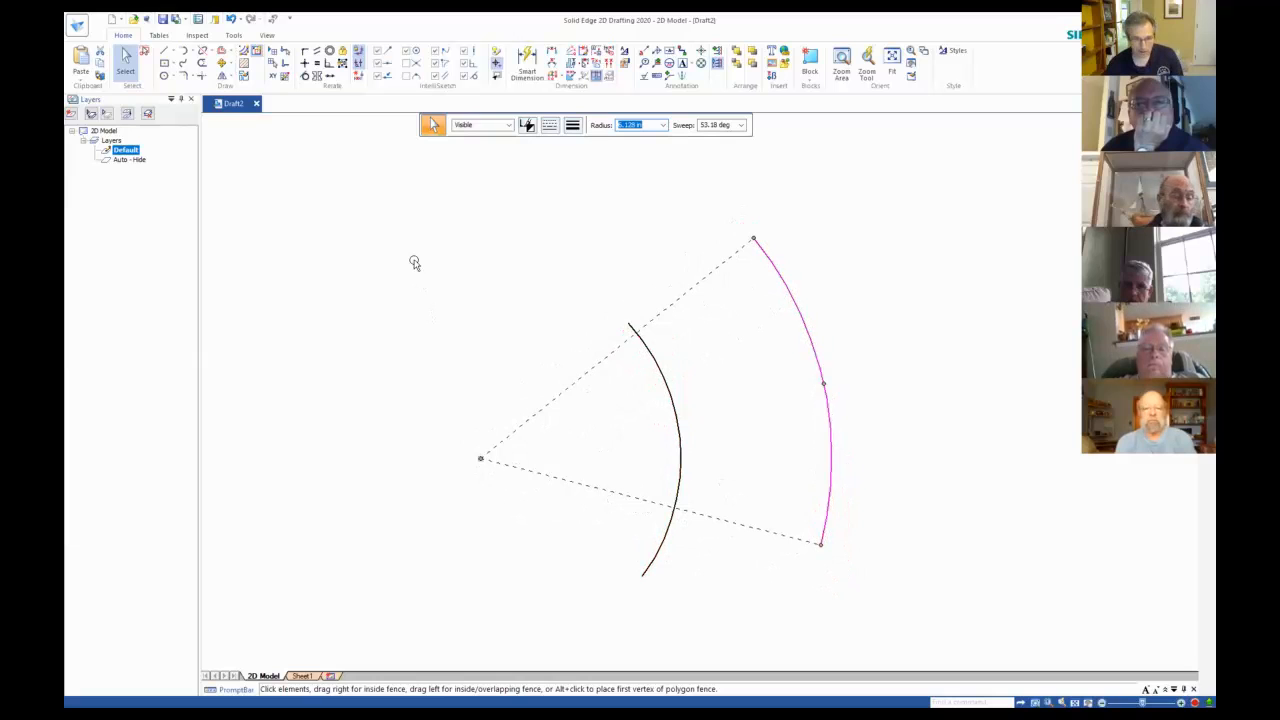
left_click(144, 51)
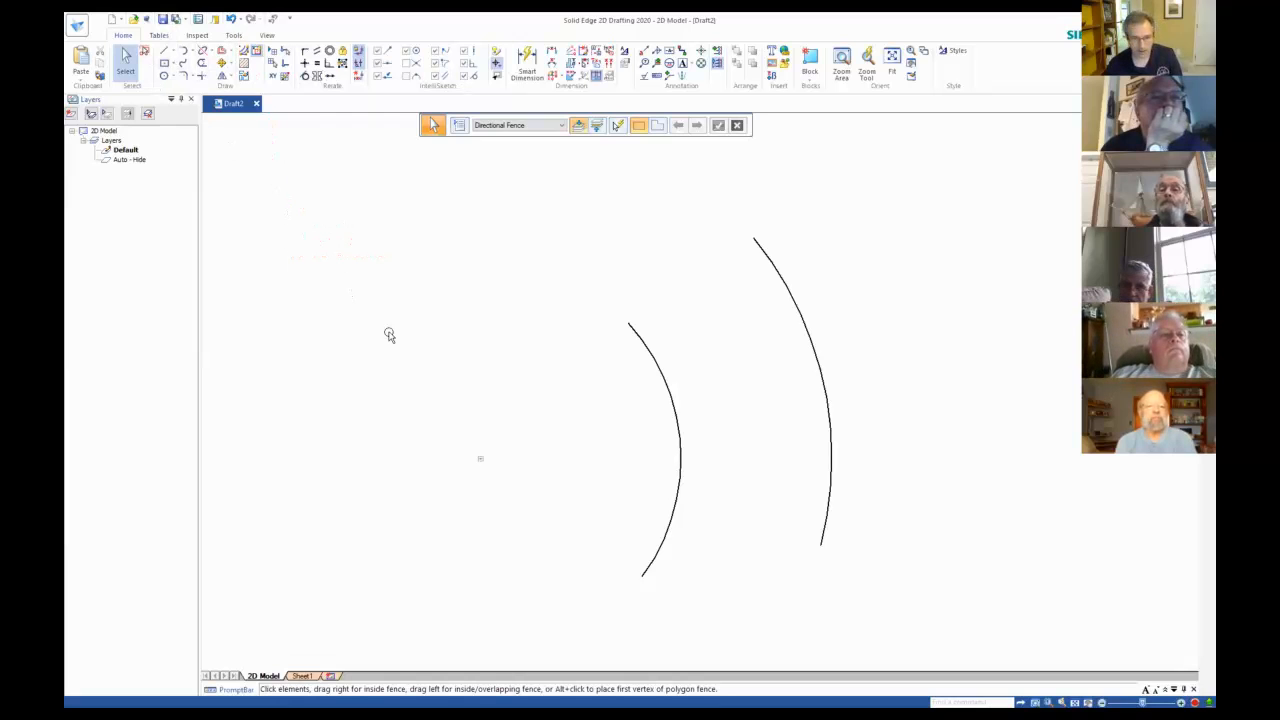
Undo the outer arc's moves and the center-point connection between the two arcs, and move the outer arc independently.
left_click(818, 366)
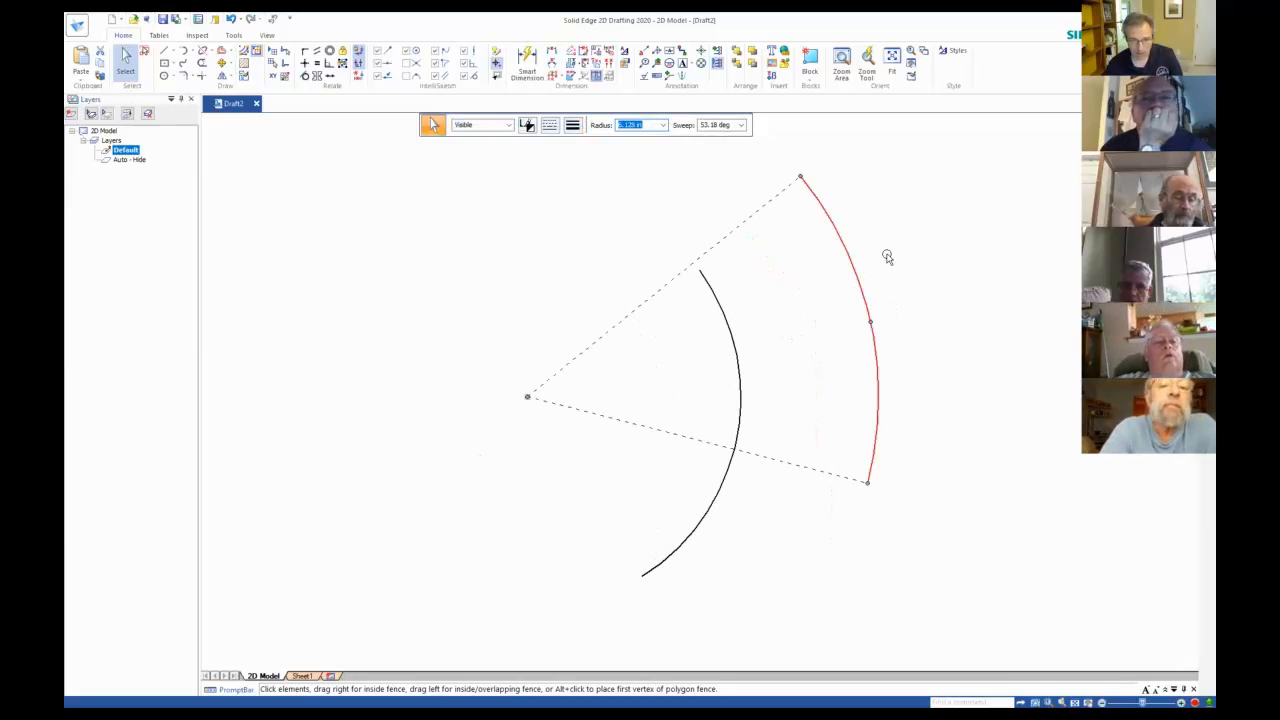
key("ctrl+z")
key("ctrl+z")
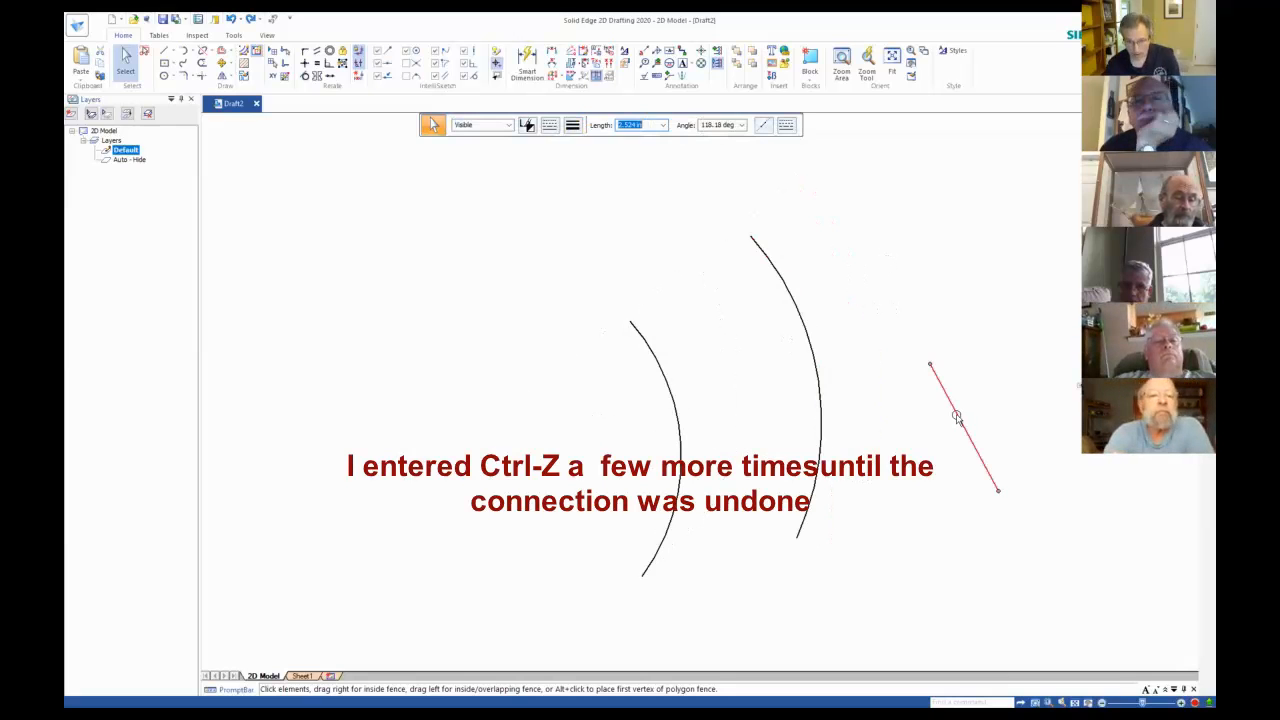
key("ctrl+z")
left_click_drag(777, 338, 853, 373)
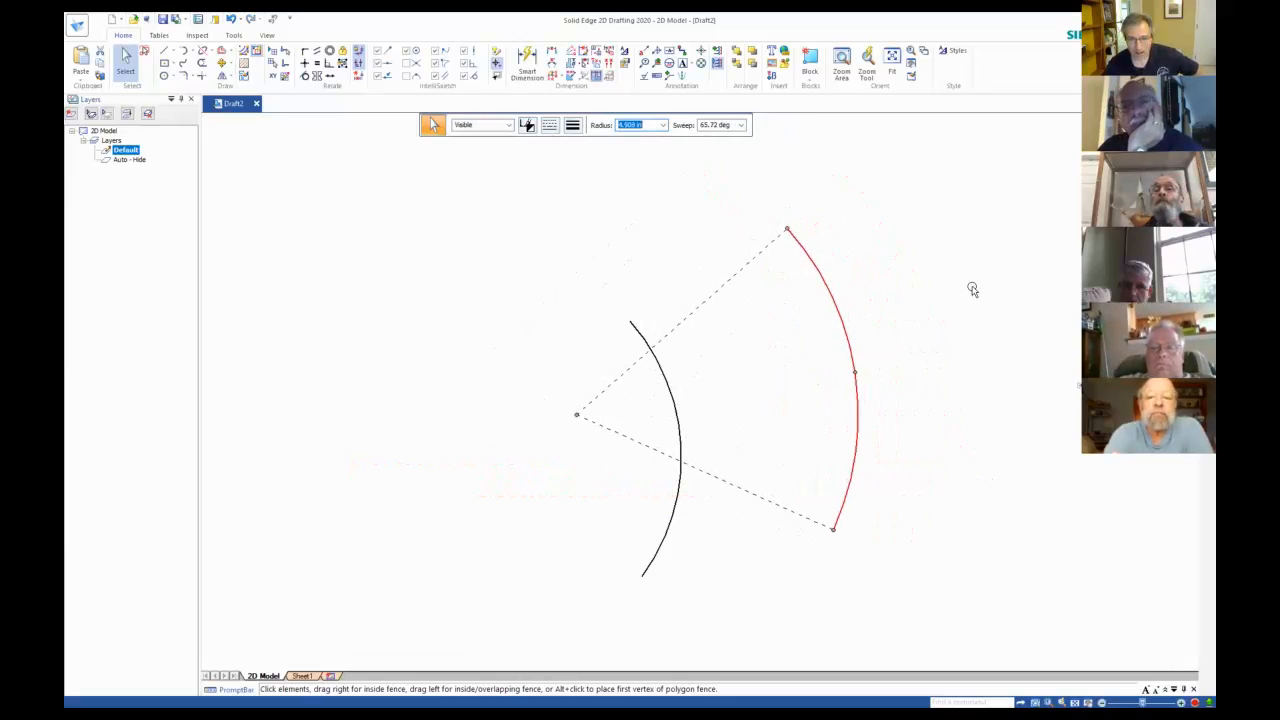
left_click(972, 289)
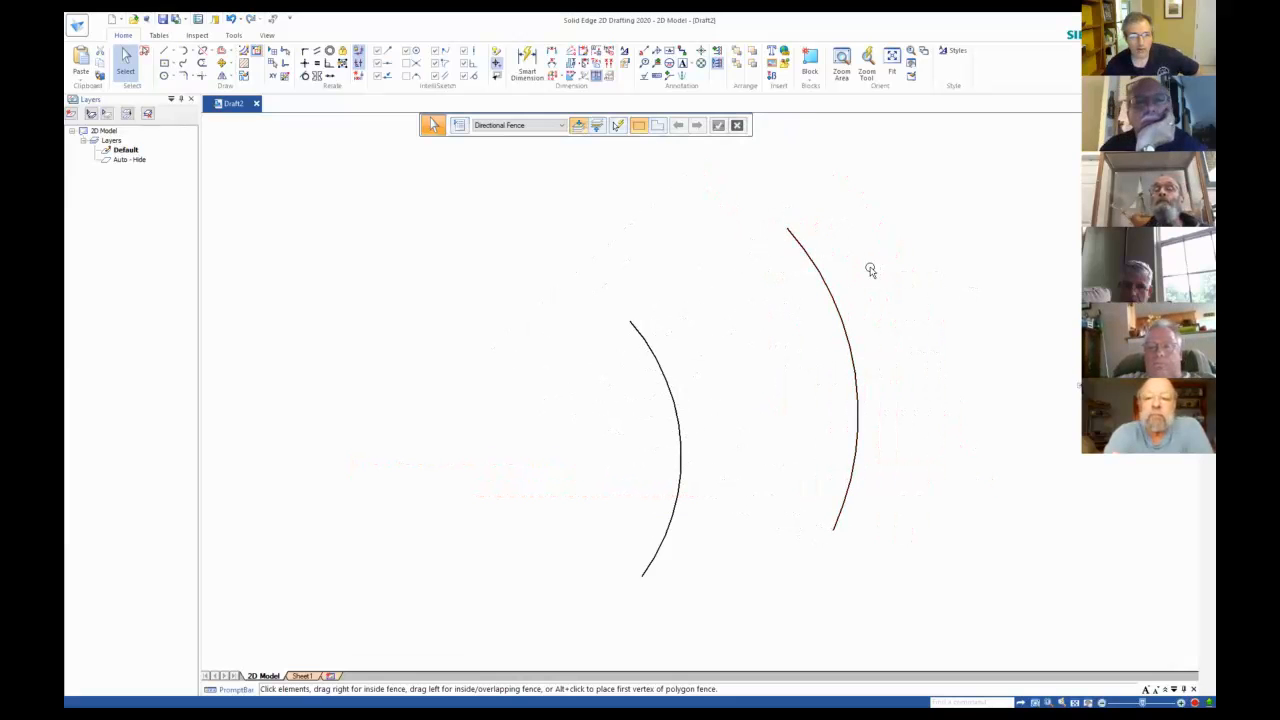
Make the outer arc concentric with the inner arc, and inspect the relationship handle at their shared center.
left_click(329, 51)
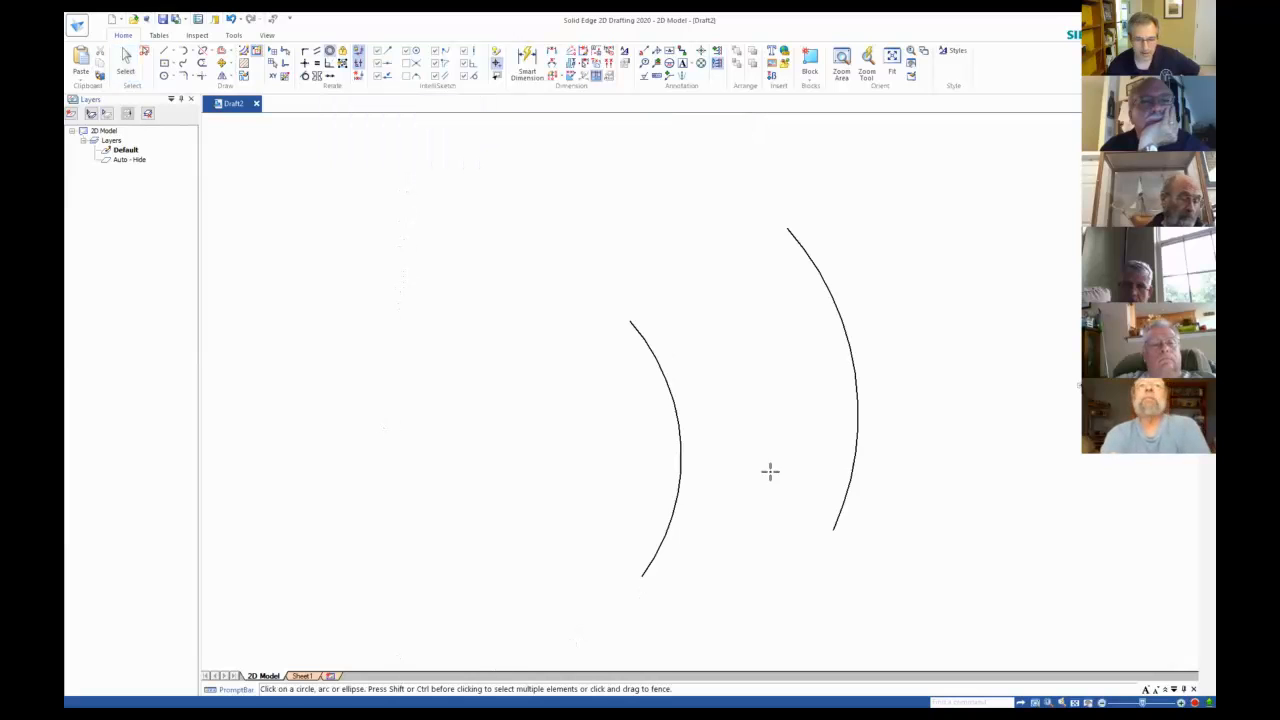
left_click(852, 347)
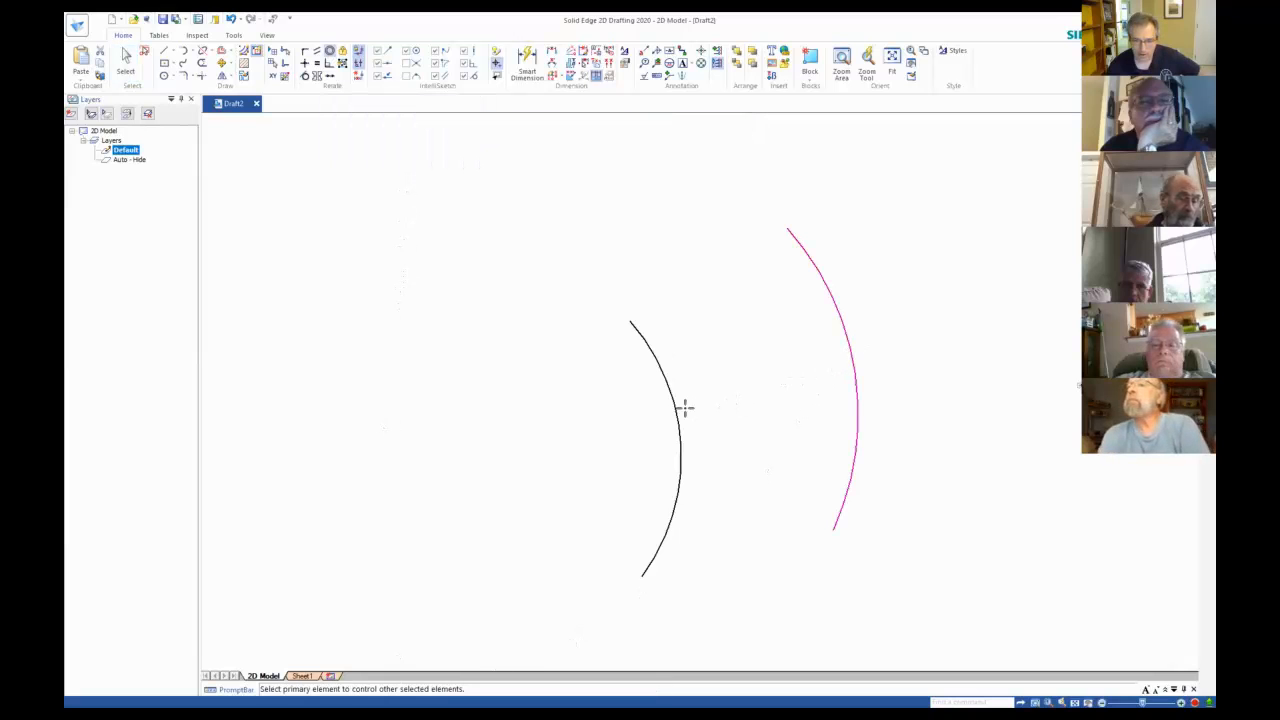
left_click(672, 405)
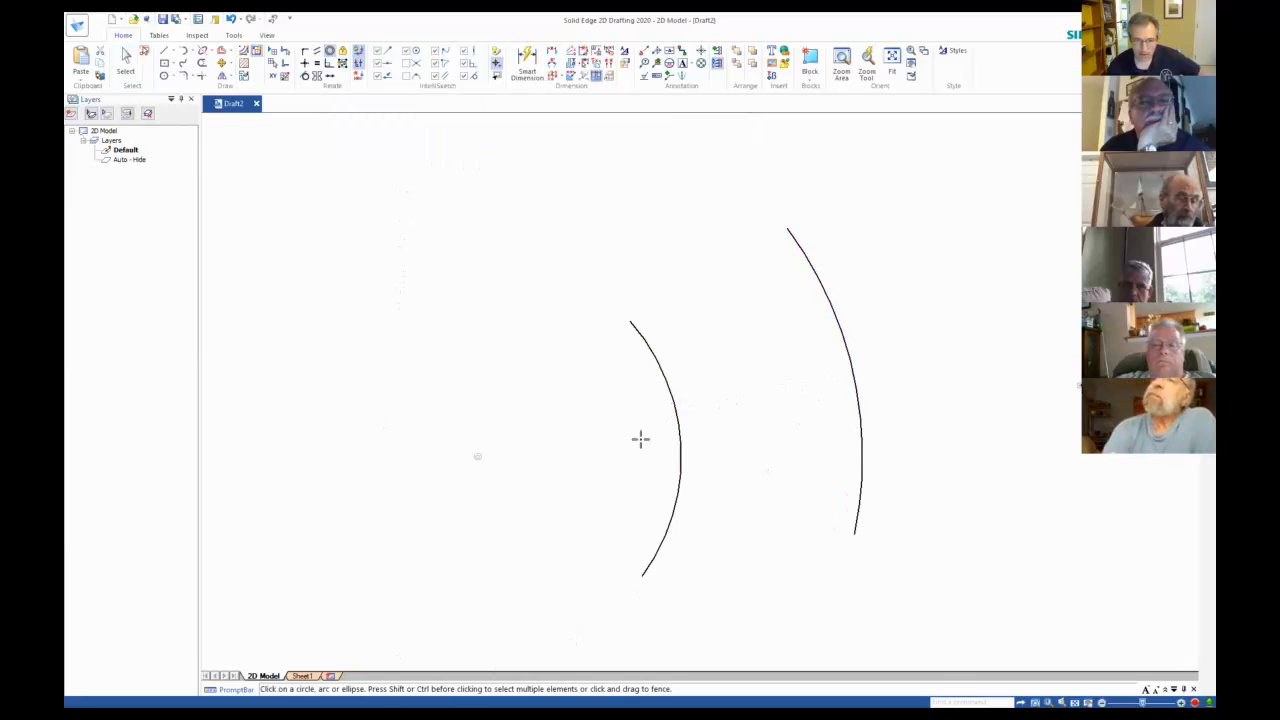
left_click(125, 60)
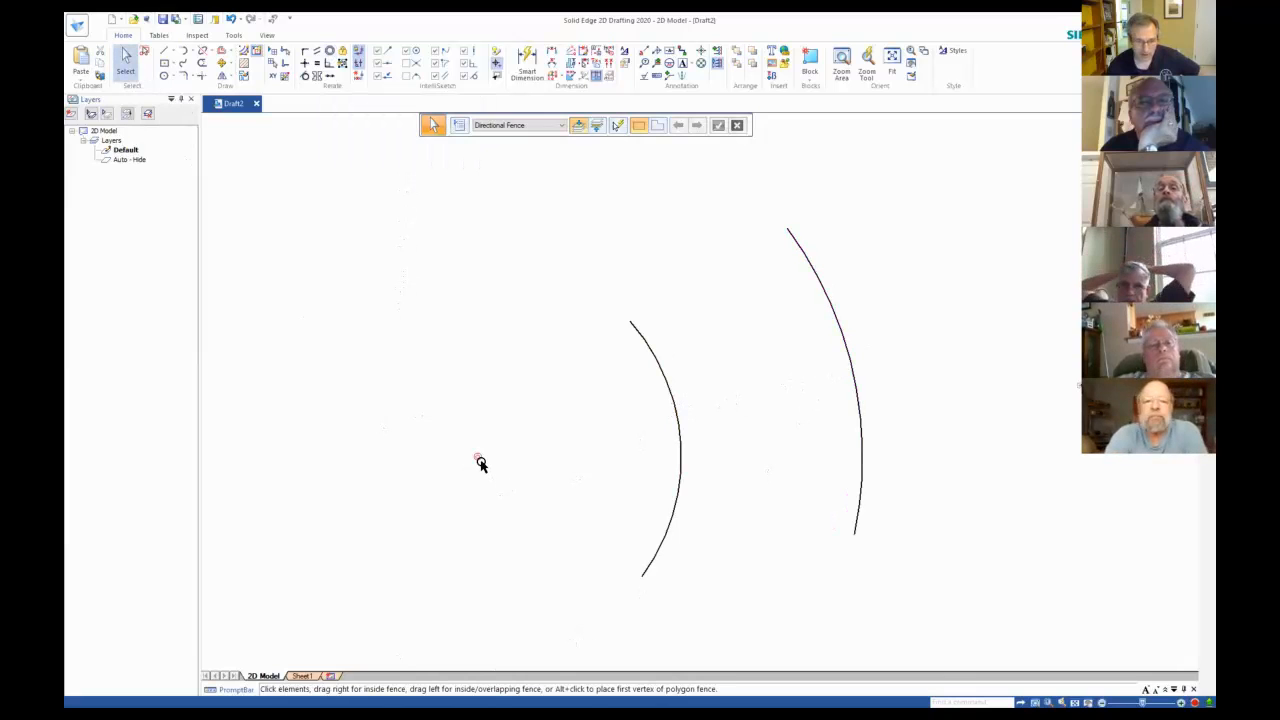
left_click(479, 458)
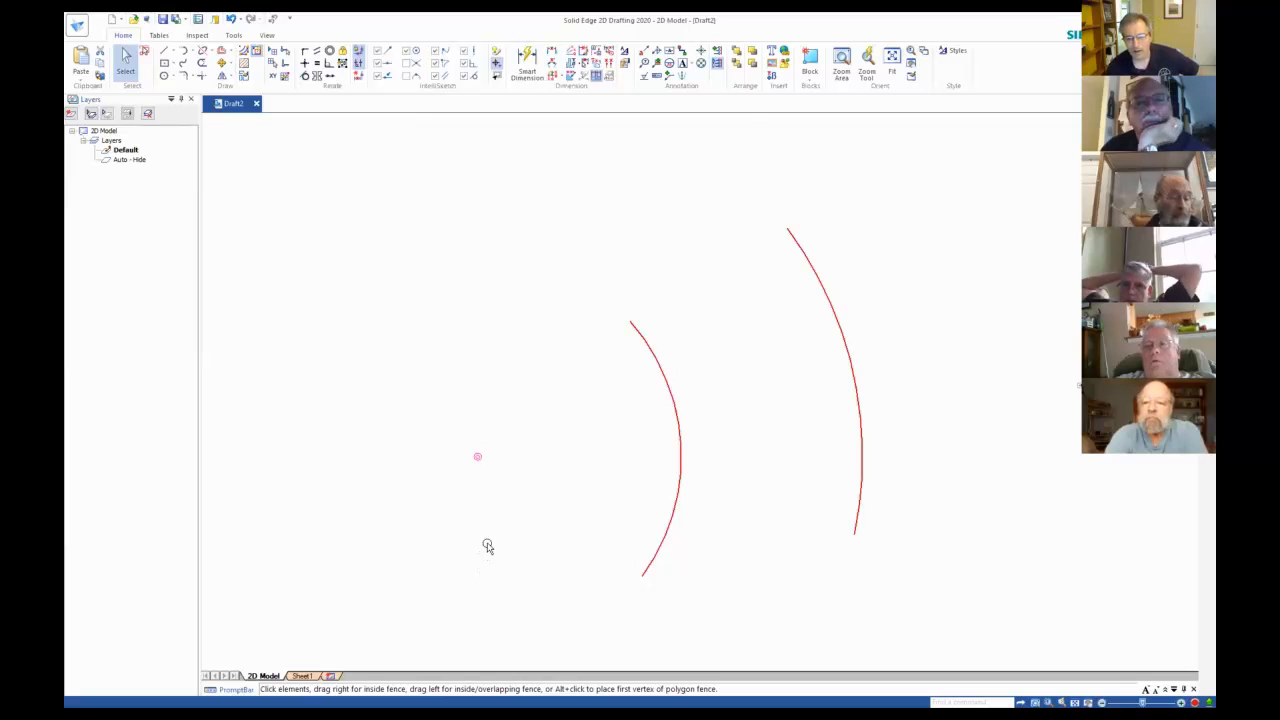
left_click(487, 546)
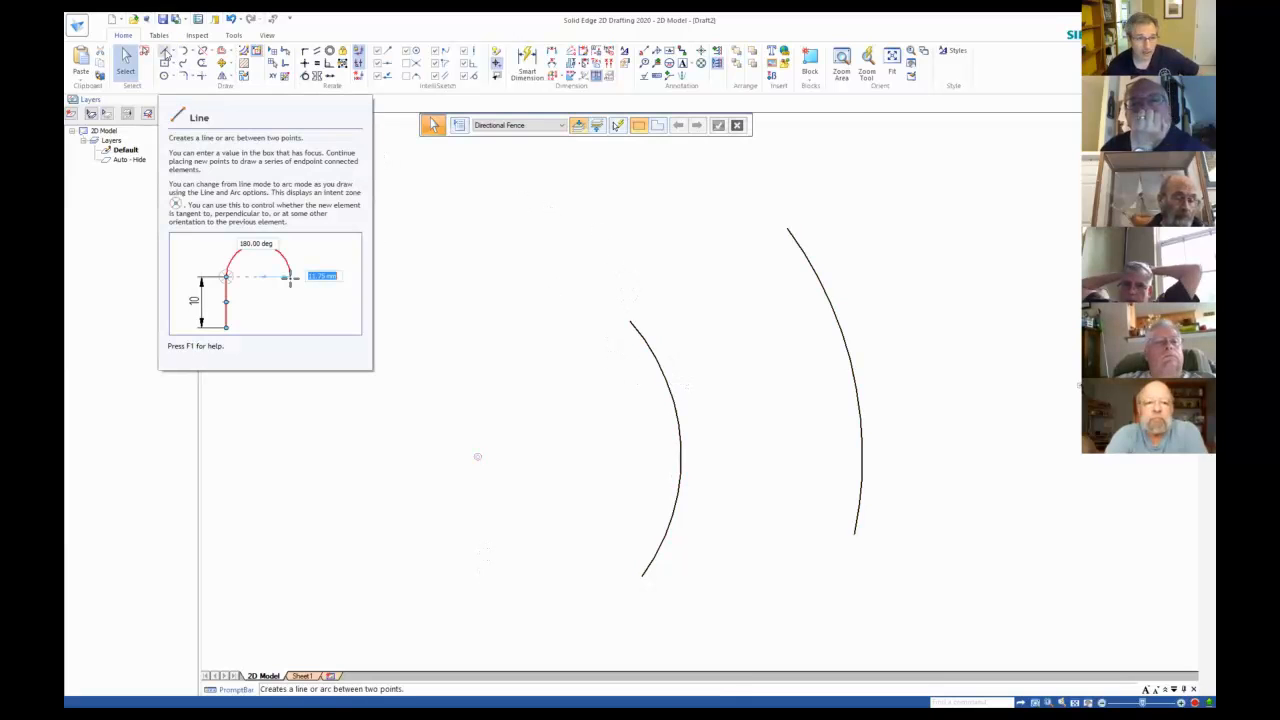
Draw two lines joining the matching arc ends, the upper about 3.2 in long and the lower about 3.8 in long.
left_click(629, 321)
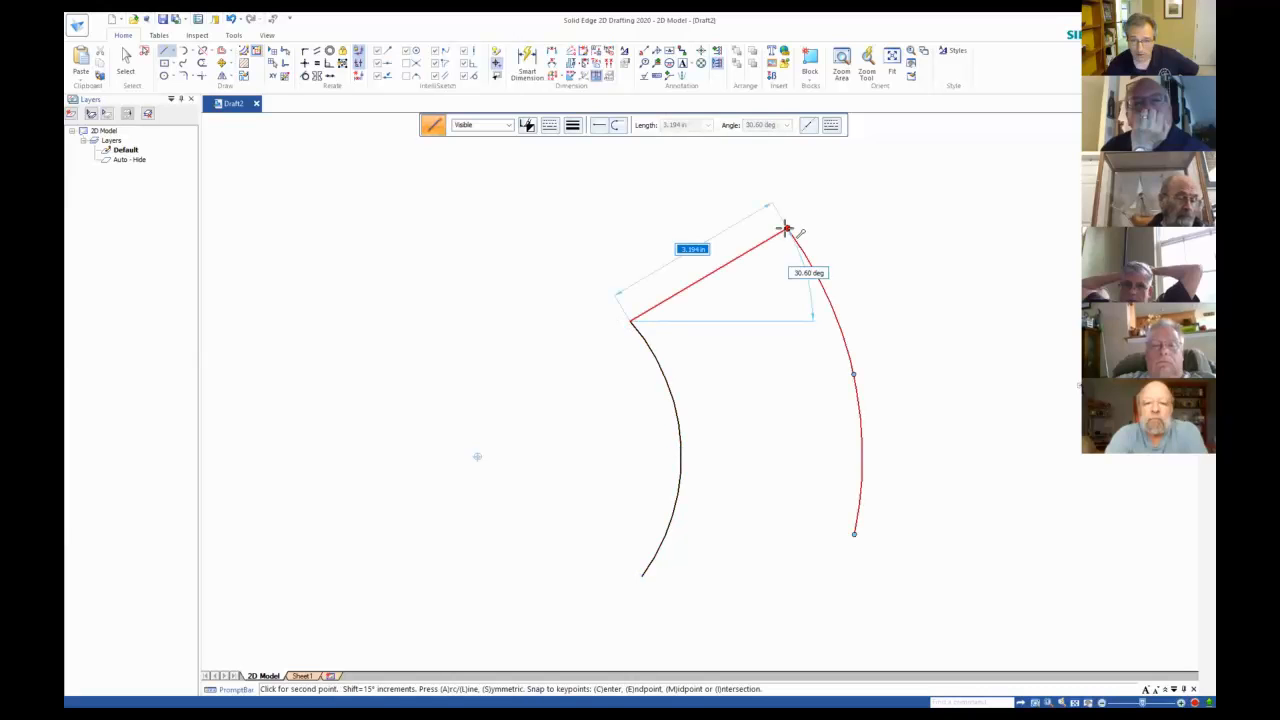
left_click(787, 229)
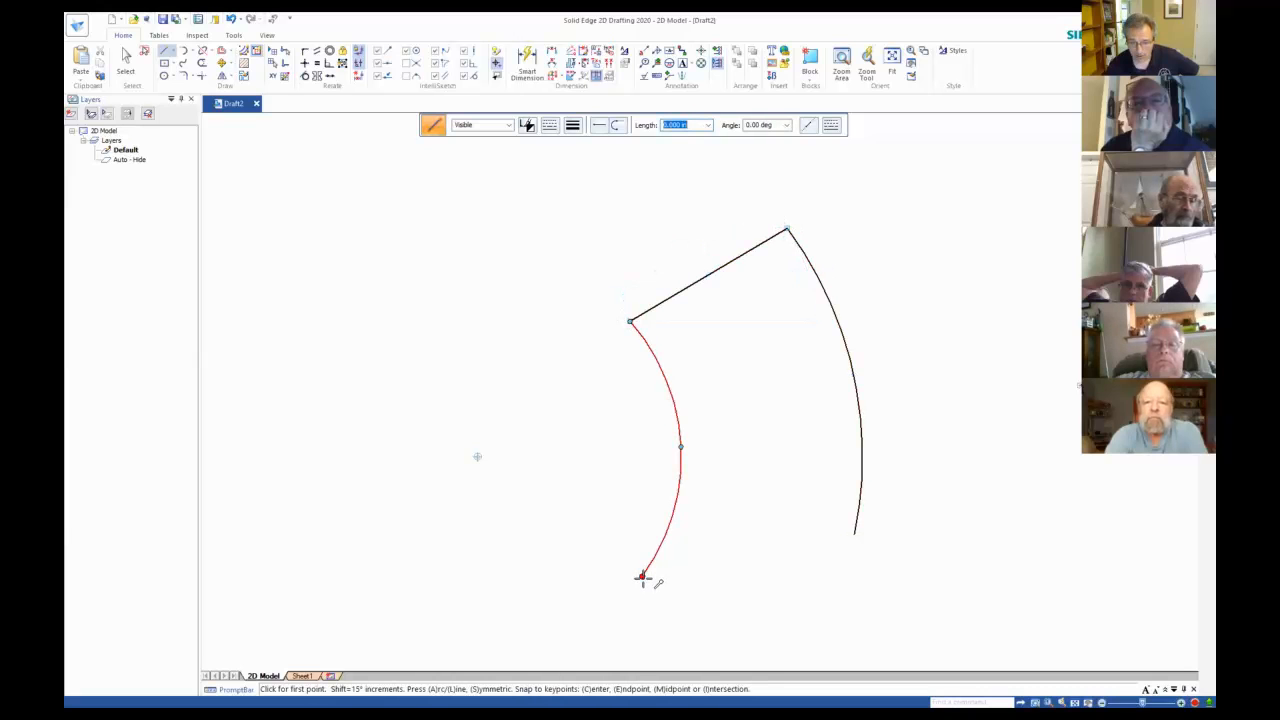
left_click(643, 577)
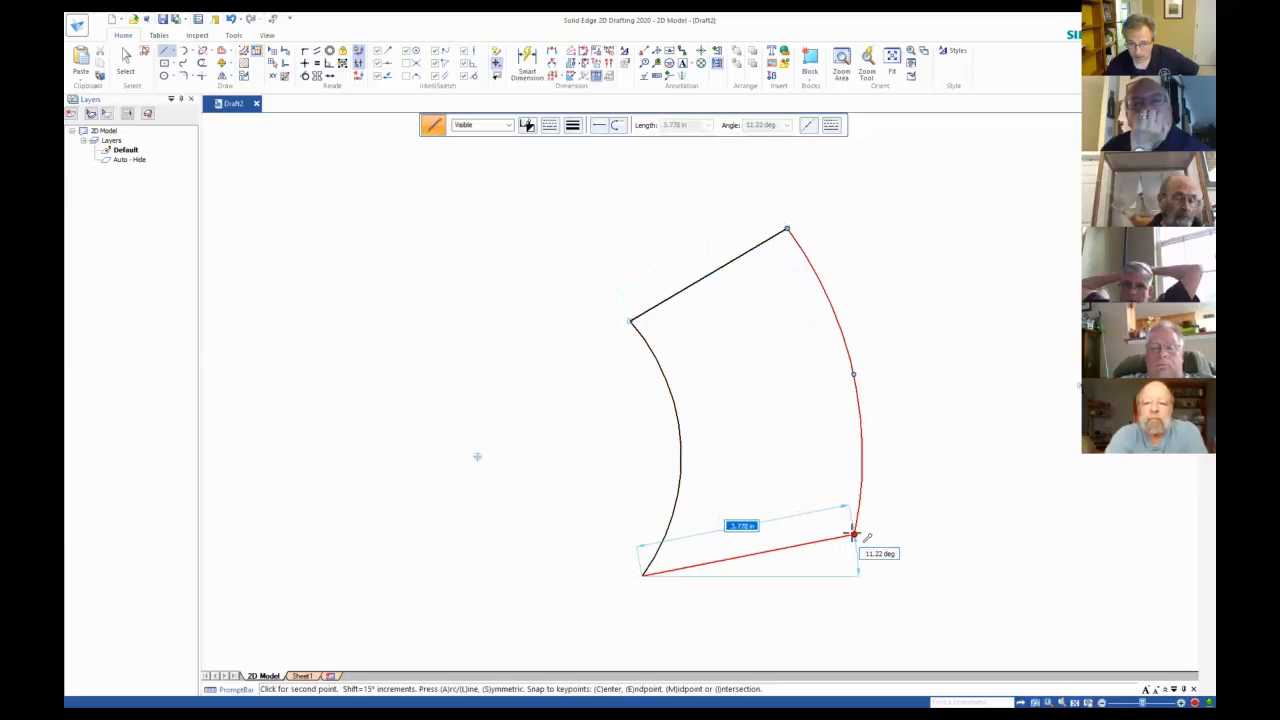
left_click(702, 399)
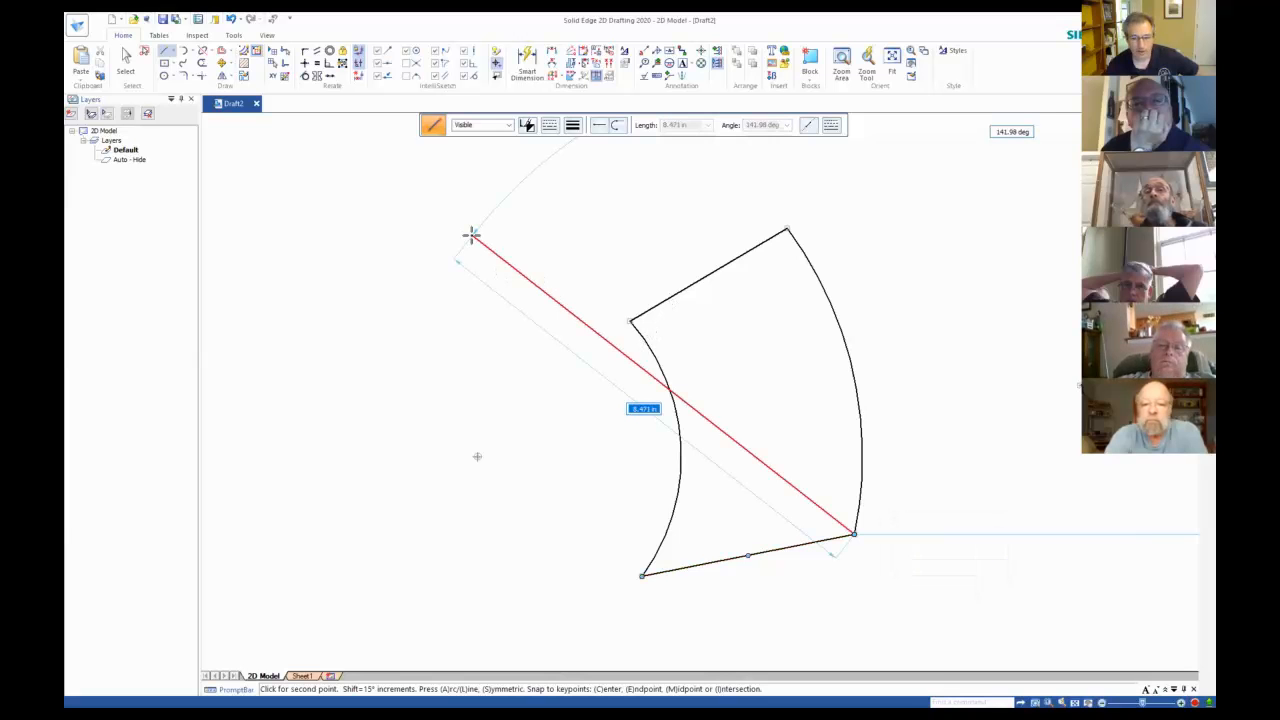
right_click(471, 234)
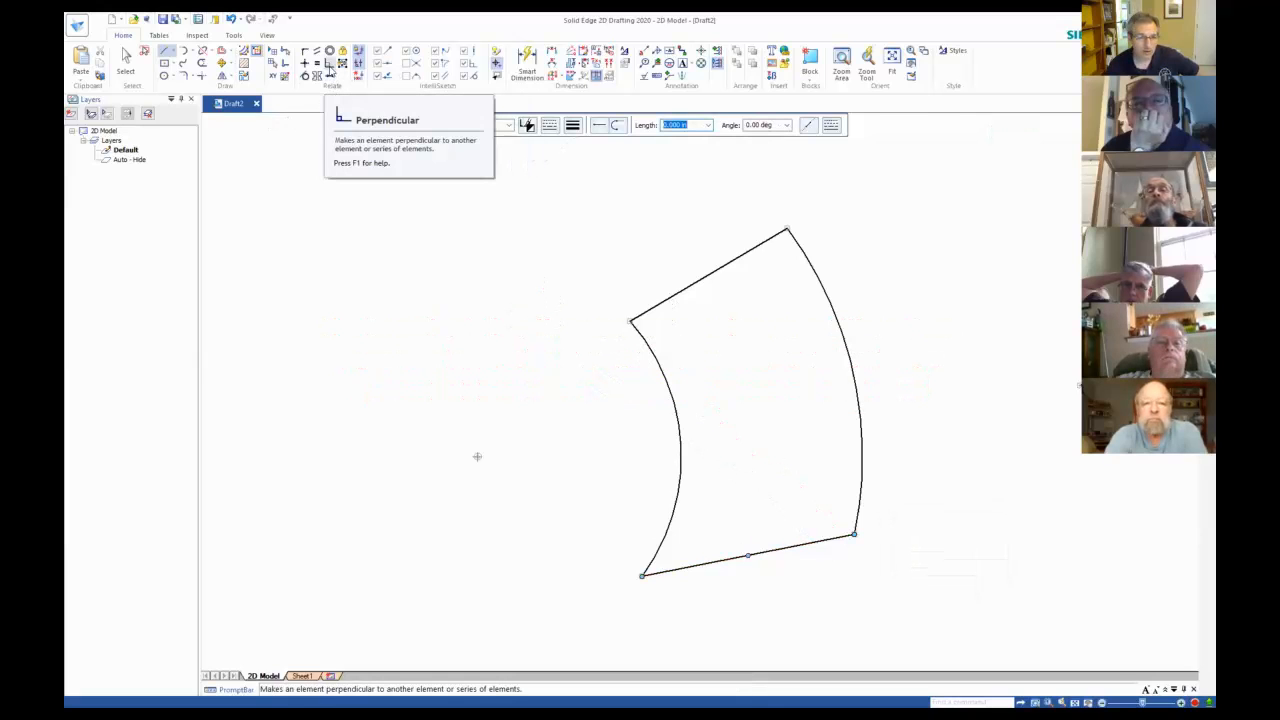
Apply Perpendicular relationships between each of the two connecting lines and the inner arc.
left_click(330, 66)
left_click(660, 305)
left_click(641, 337)
left_click(719, 561)
left_click(662, 532)
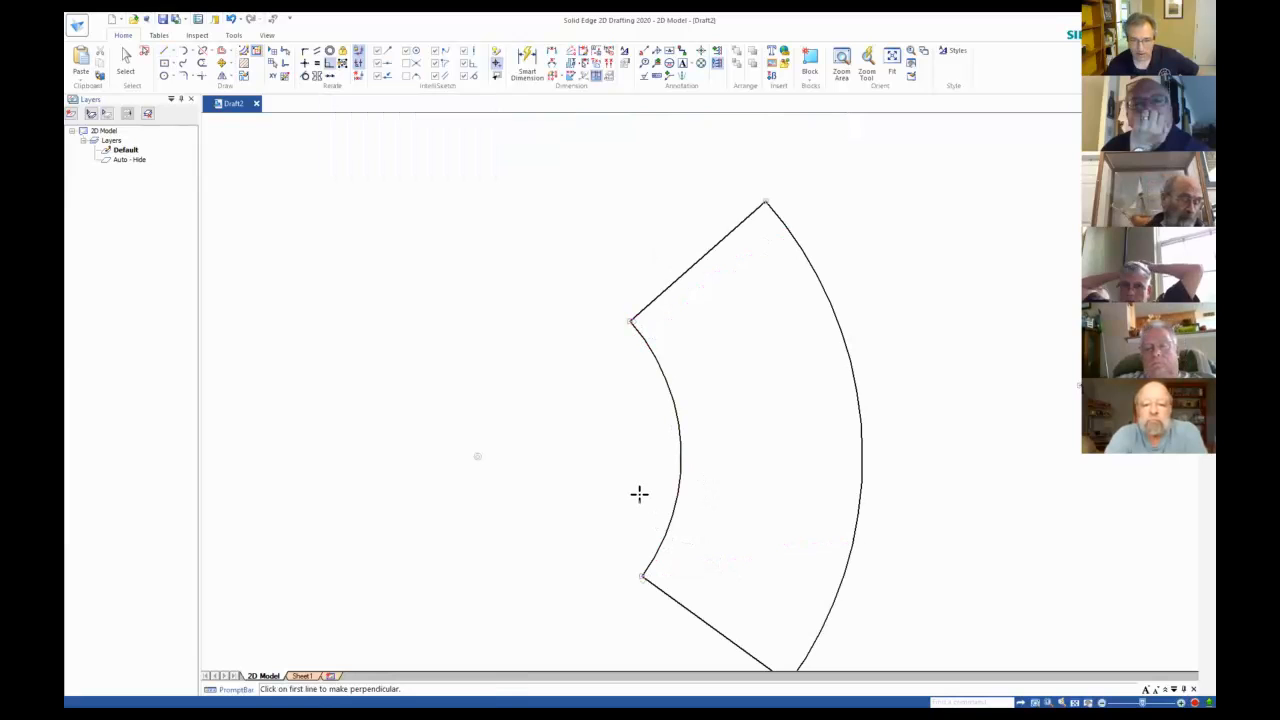
Remove the leftover practice lines beside the profile, keeping only the two arcs and their connecting lines.
scroll(639, 493, "down", 1)
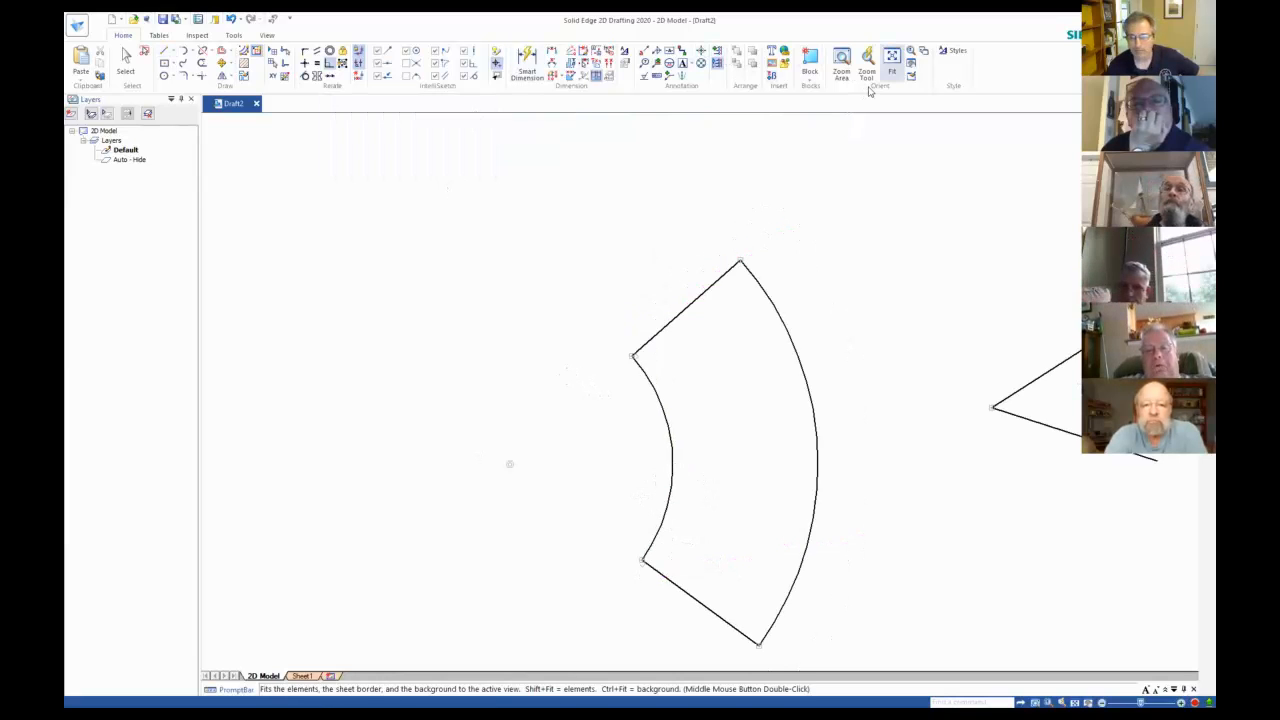
left_click(892, 62)
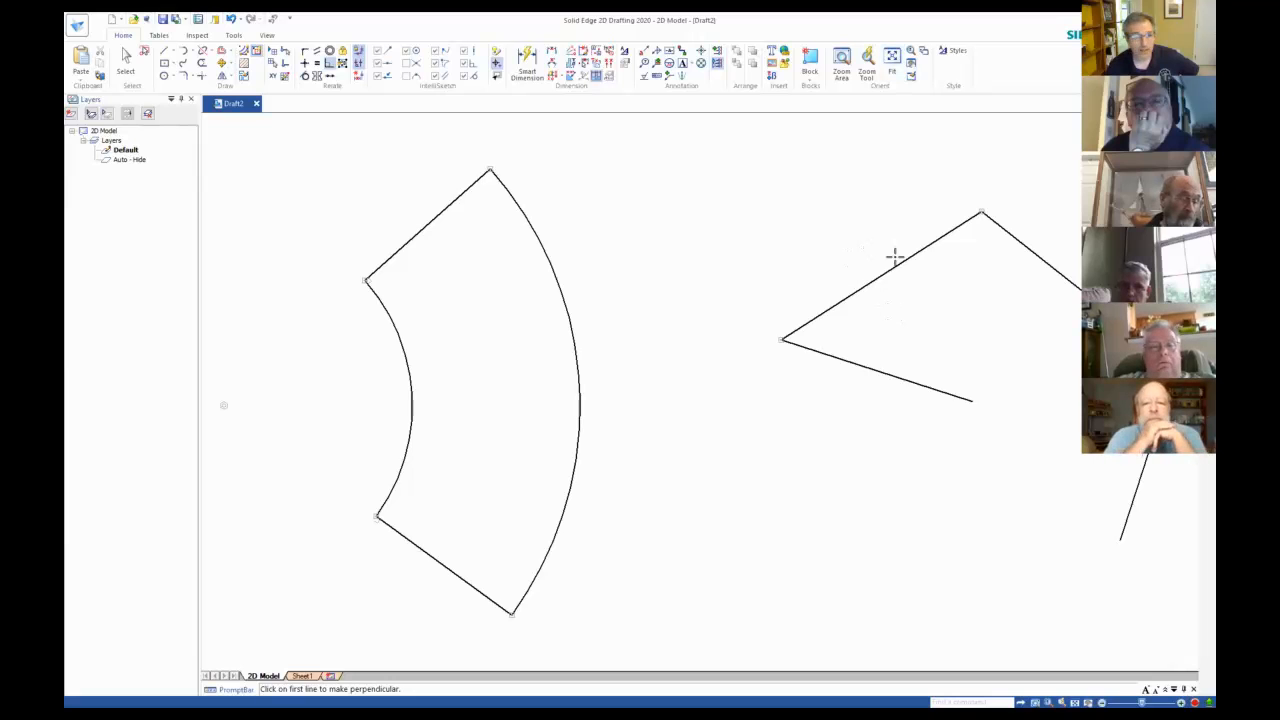
key("Escape")
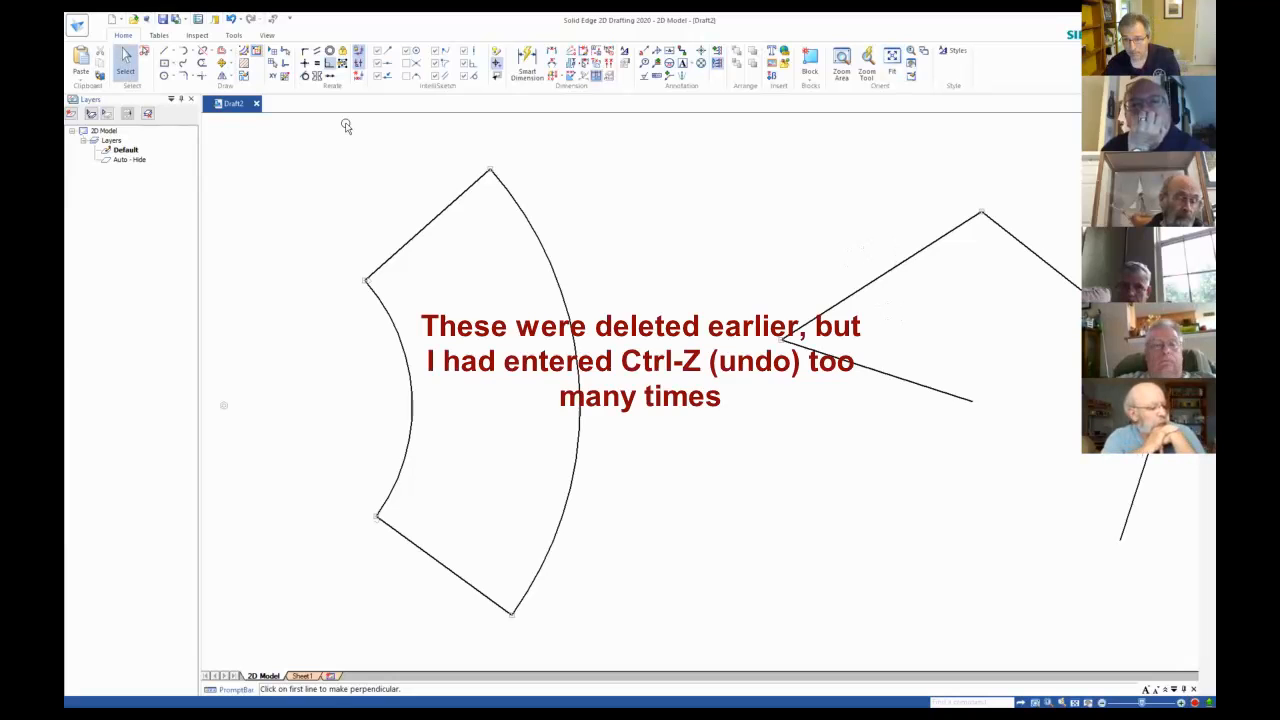
key("ctrl+y")
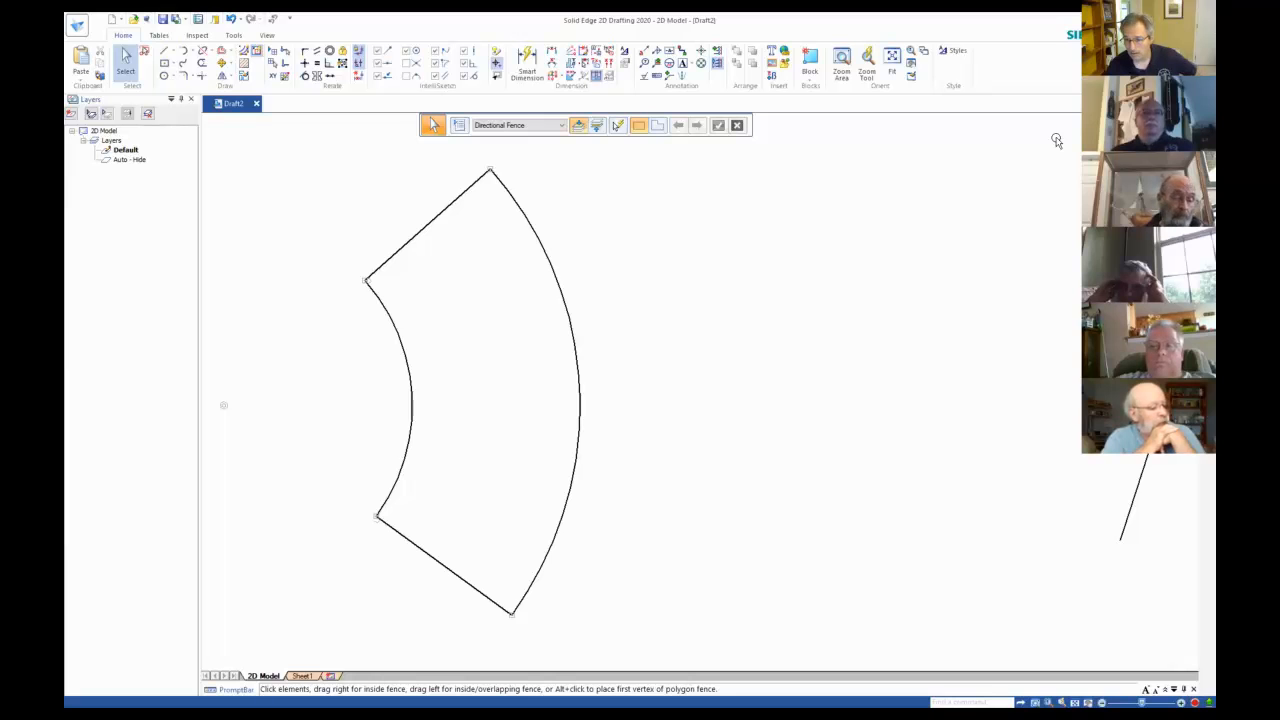
left_click(1158, 425)
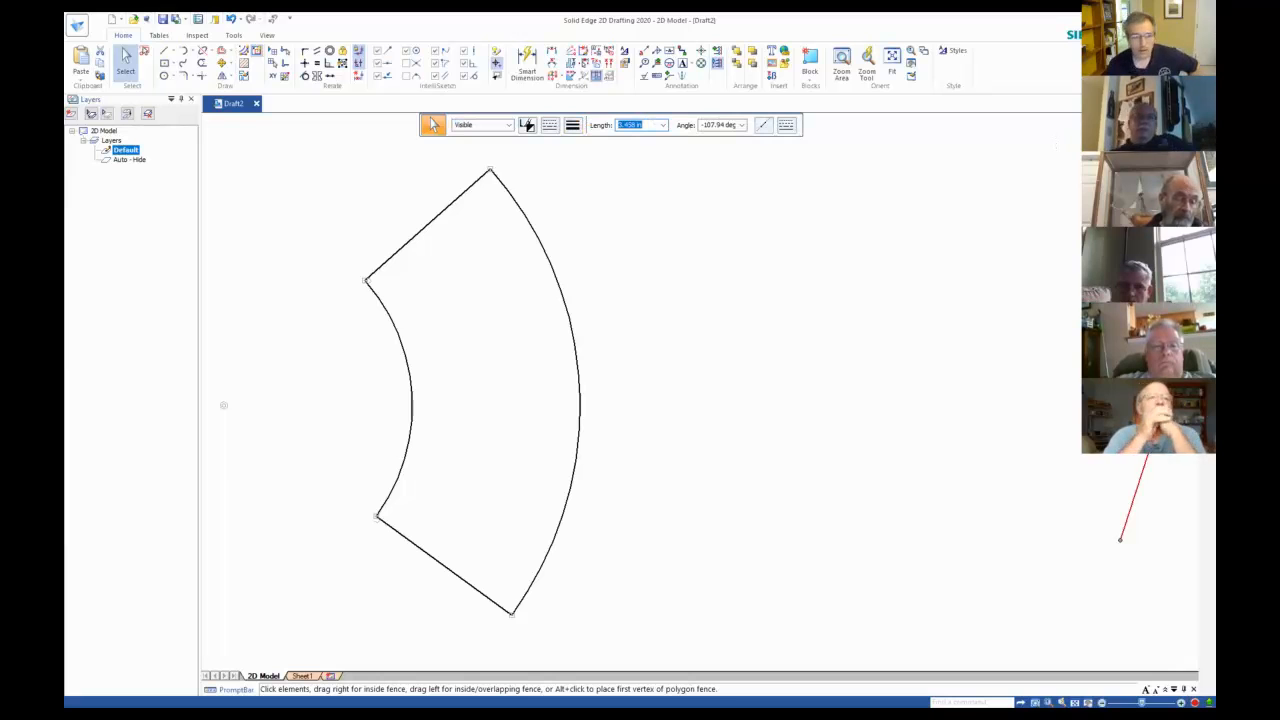
key("Delete")
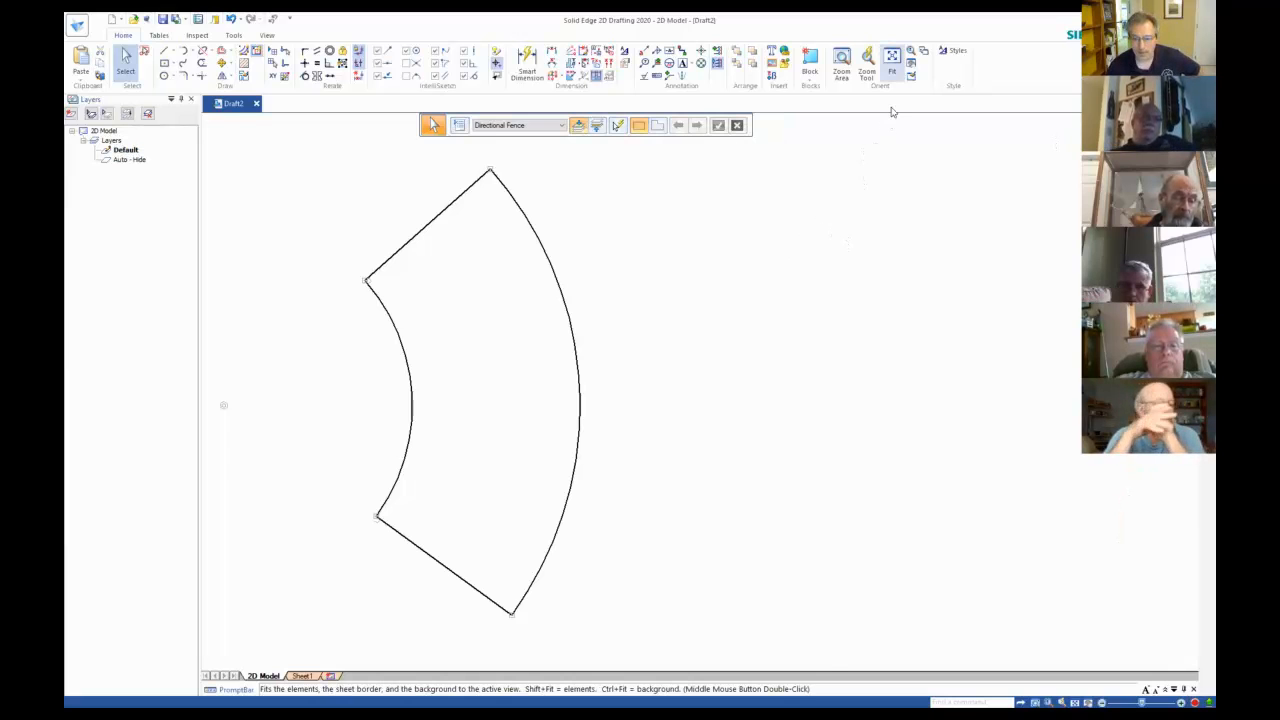
left_click(892, 63)
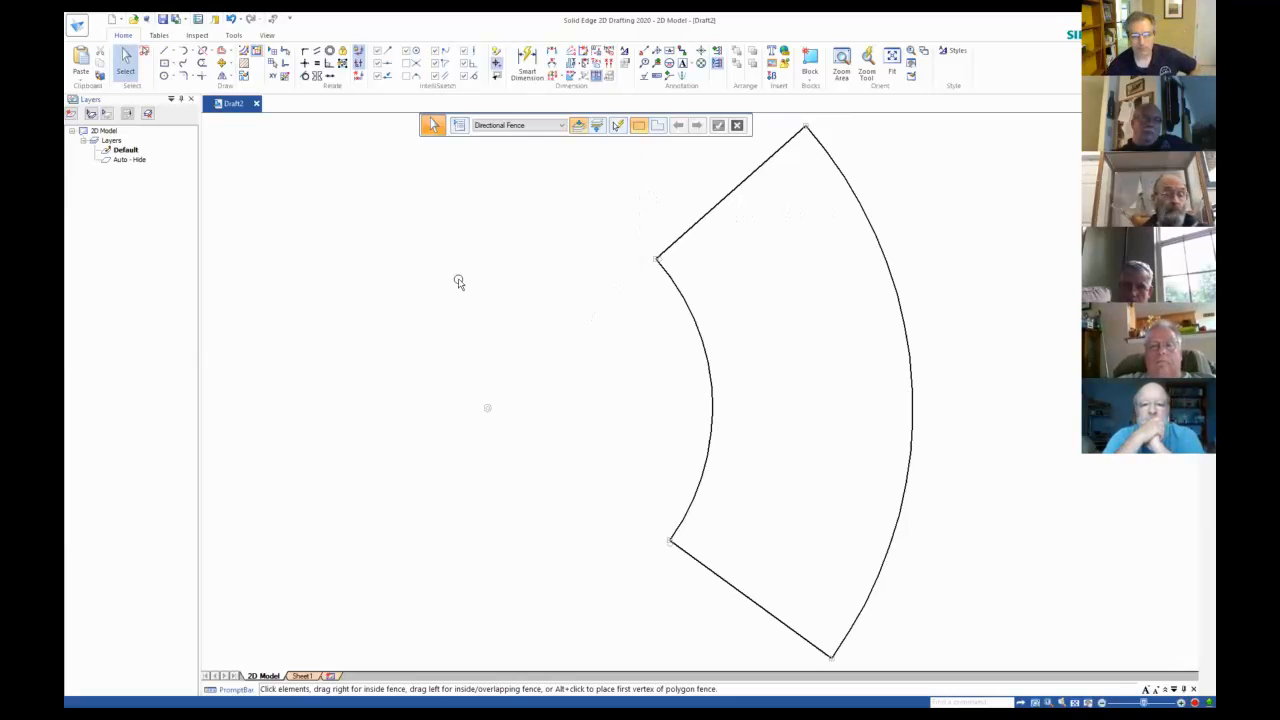
Add a radius dimension to the inner arc with Smart Dimension and set it to 4 in.
left_click(705, 342)
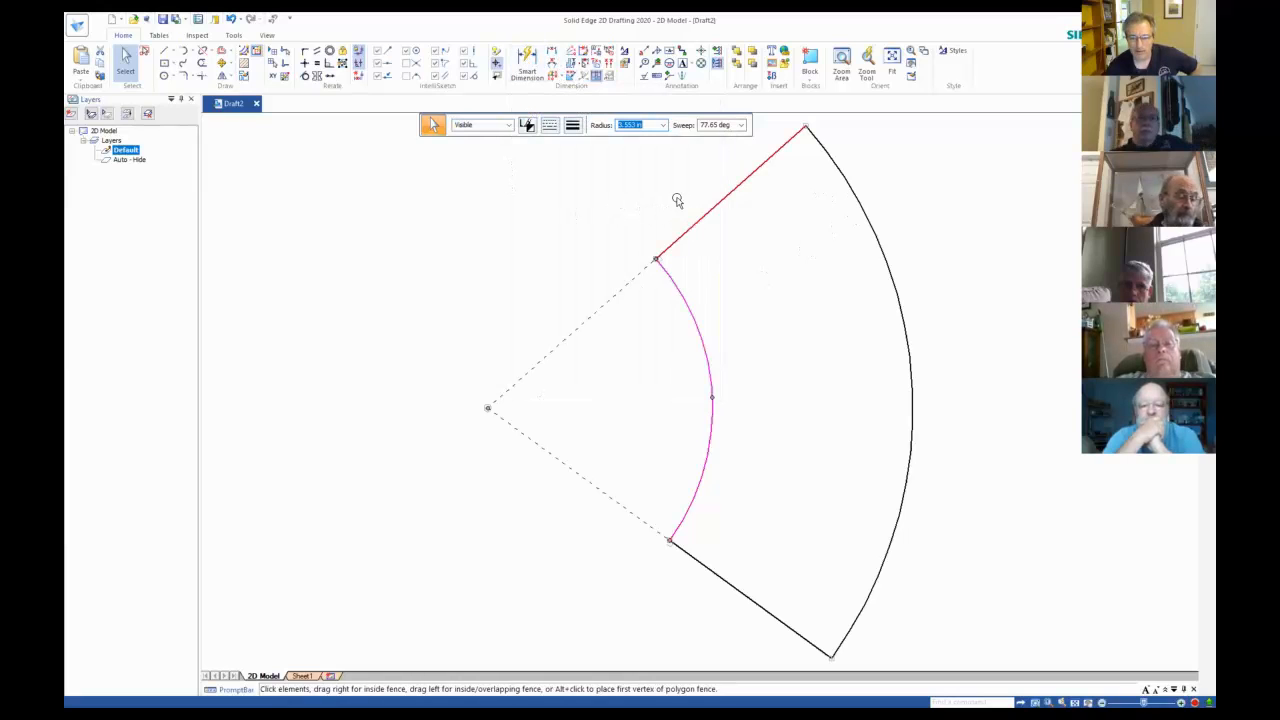
left_click(728, 275)
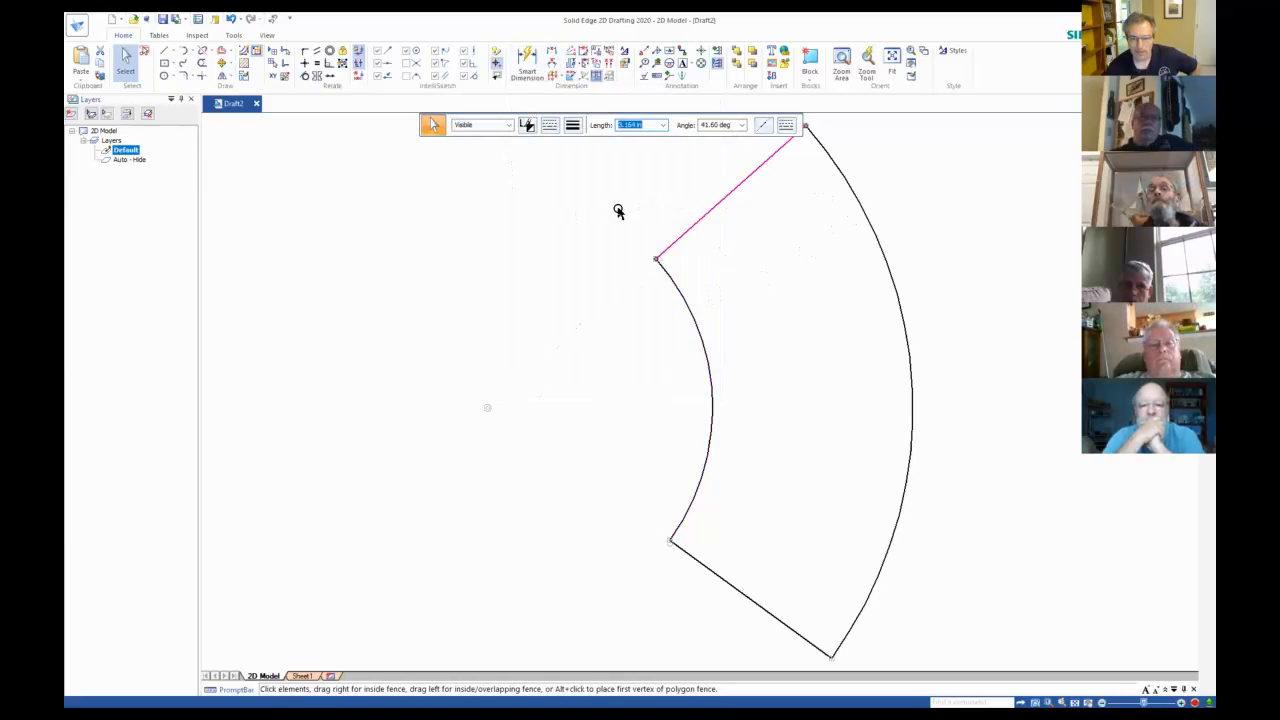
left_click(620, 326)
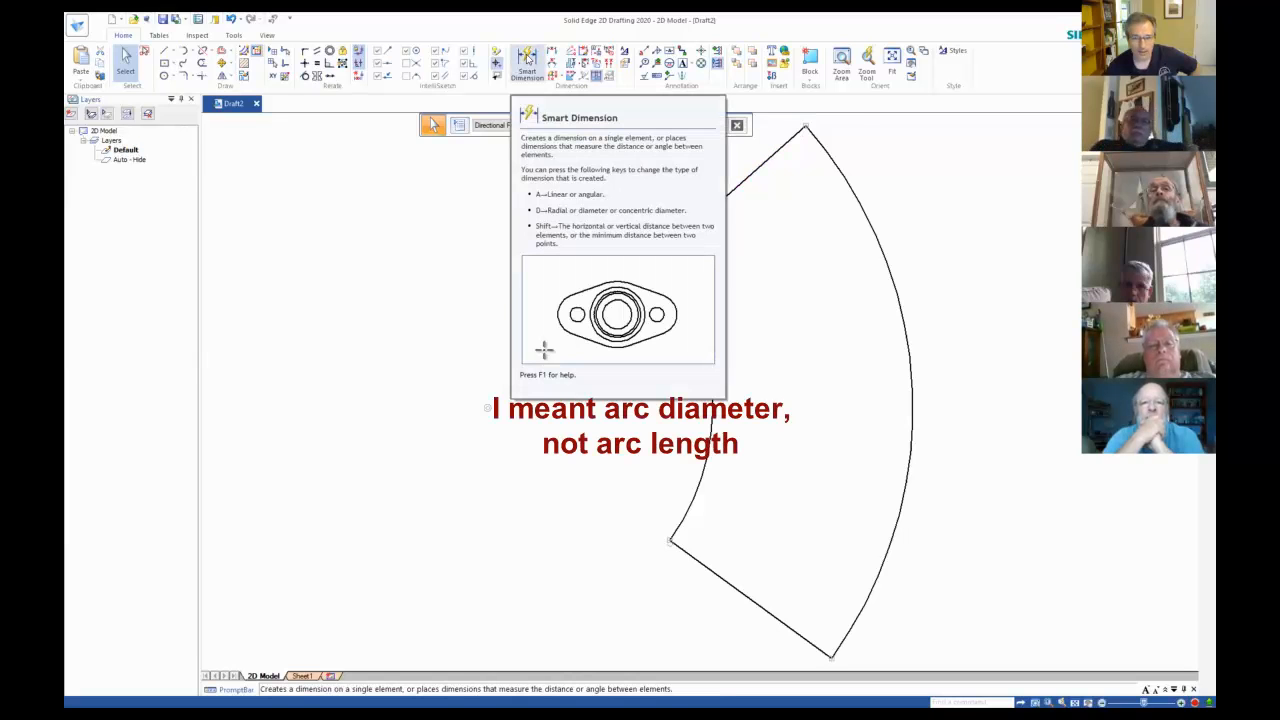
left_click(527, 58)
left_click(664, 279)
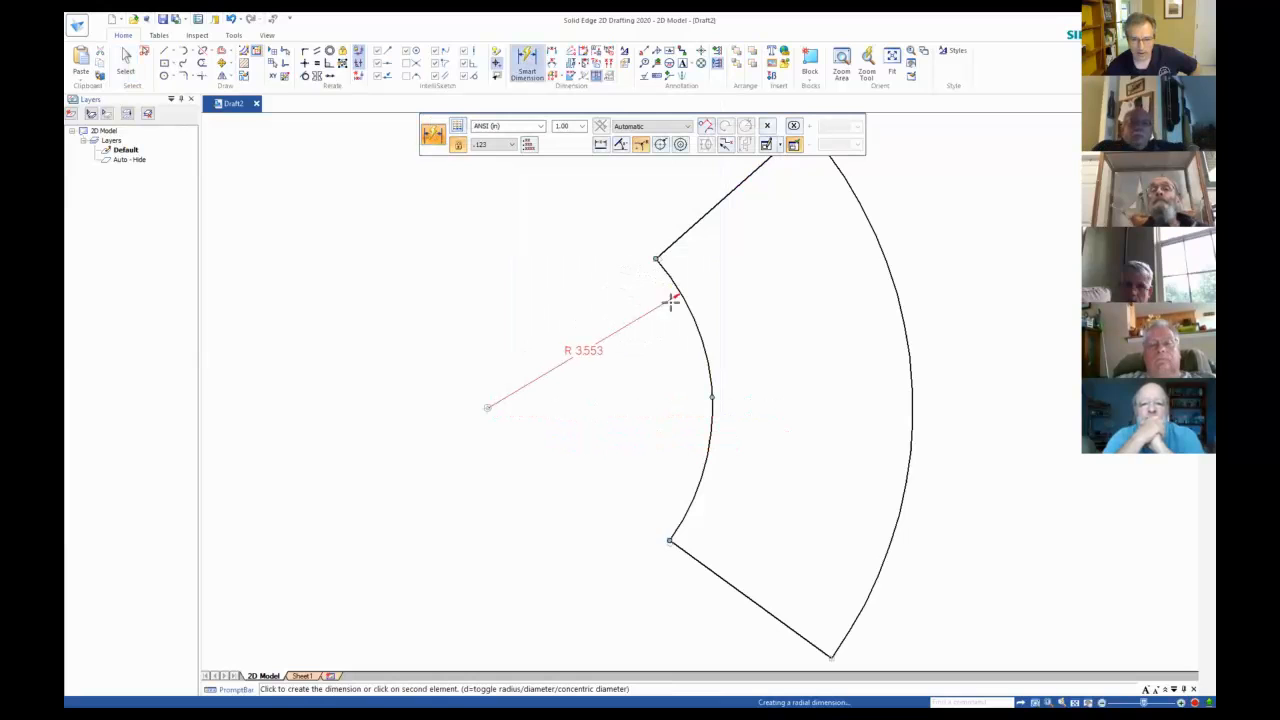
left_click(674, 309)
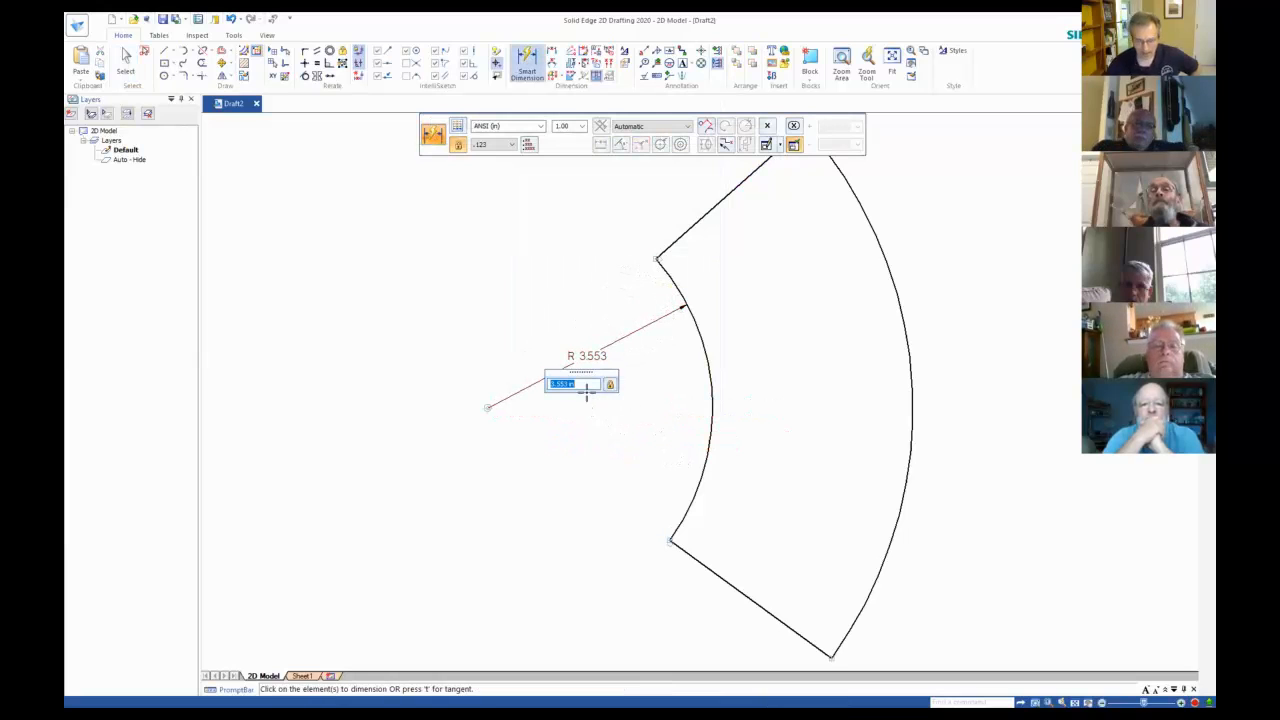
type("4")
key("Return")
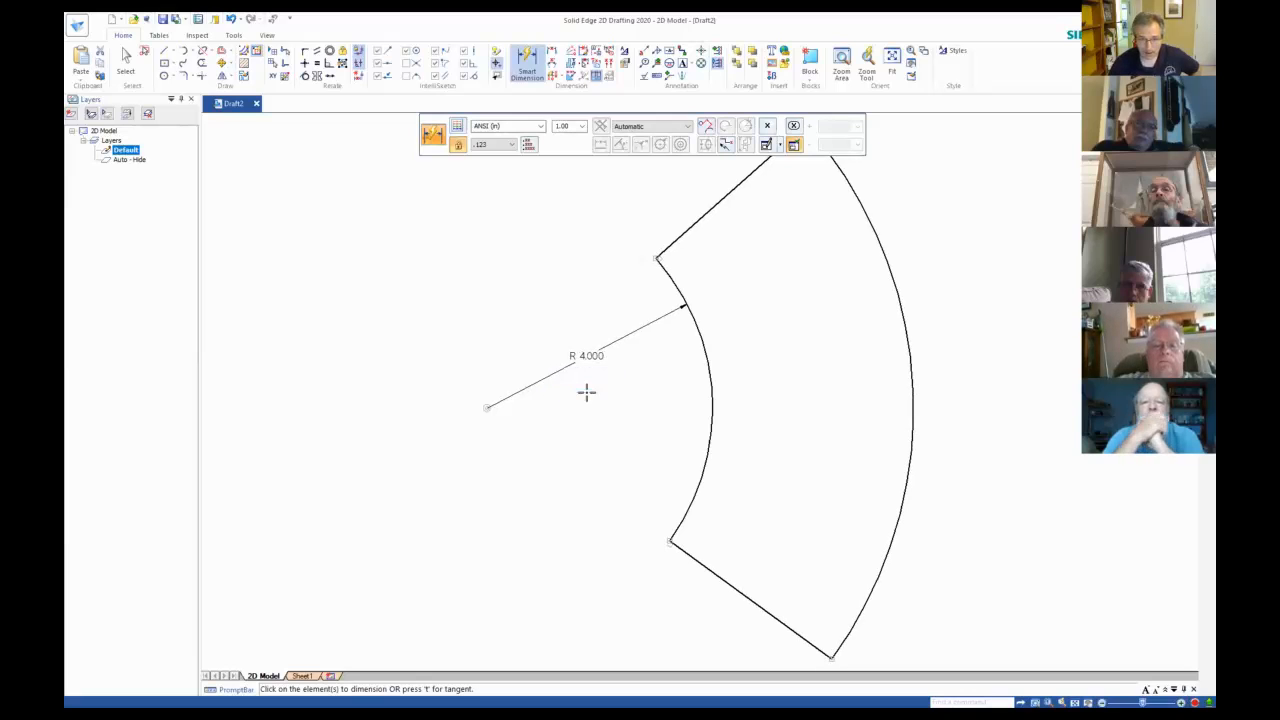
Try inner arc radii of 2 in and 1 in by editing the radius dimension, and undo both changes.
left_click(125, 60)
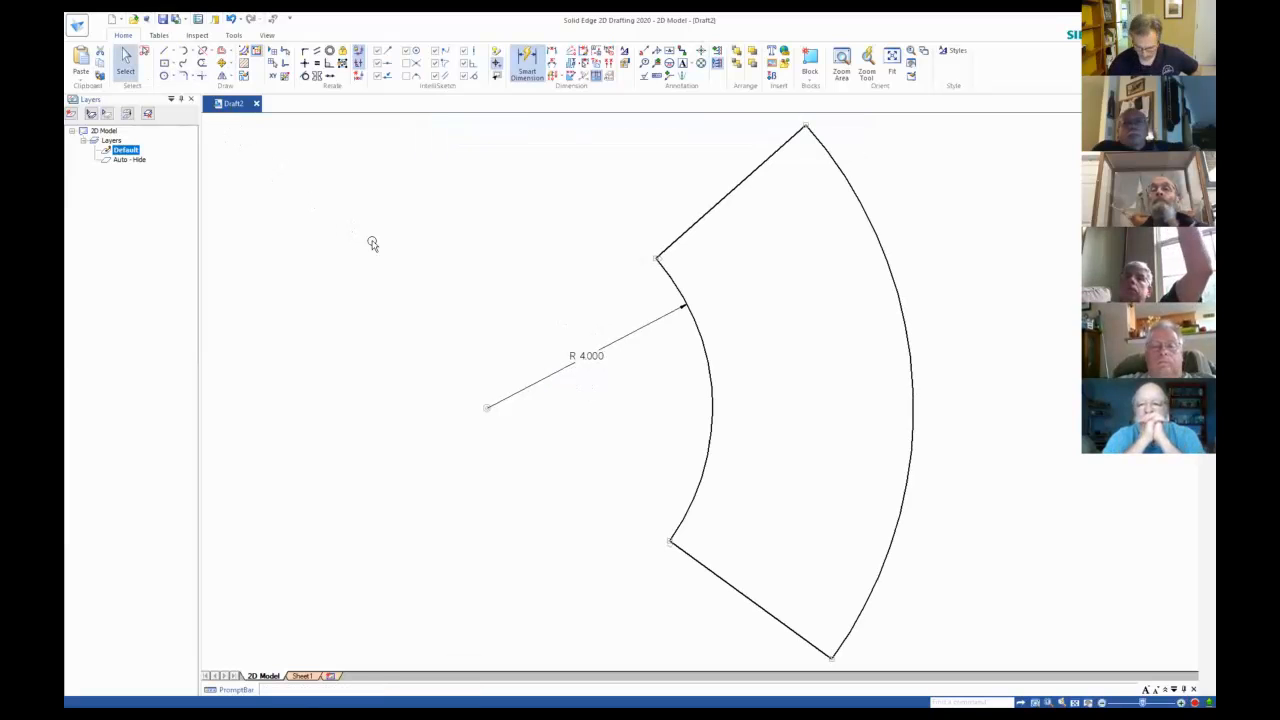
left_click(566, 368)
key("Return")
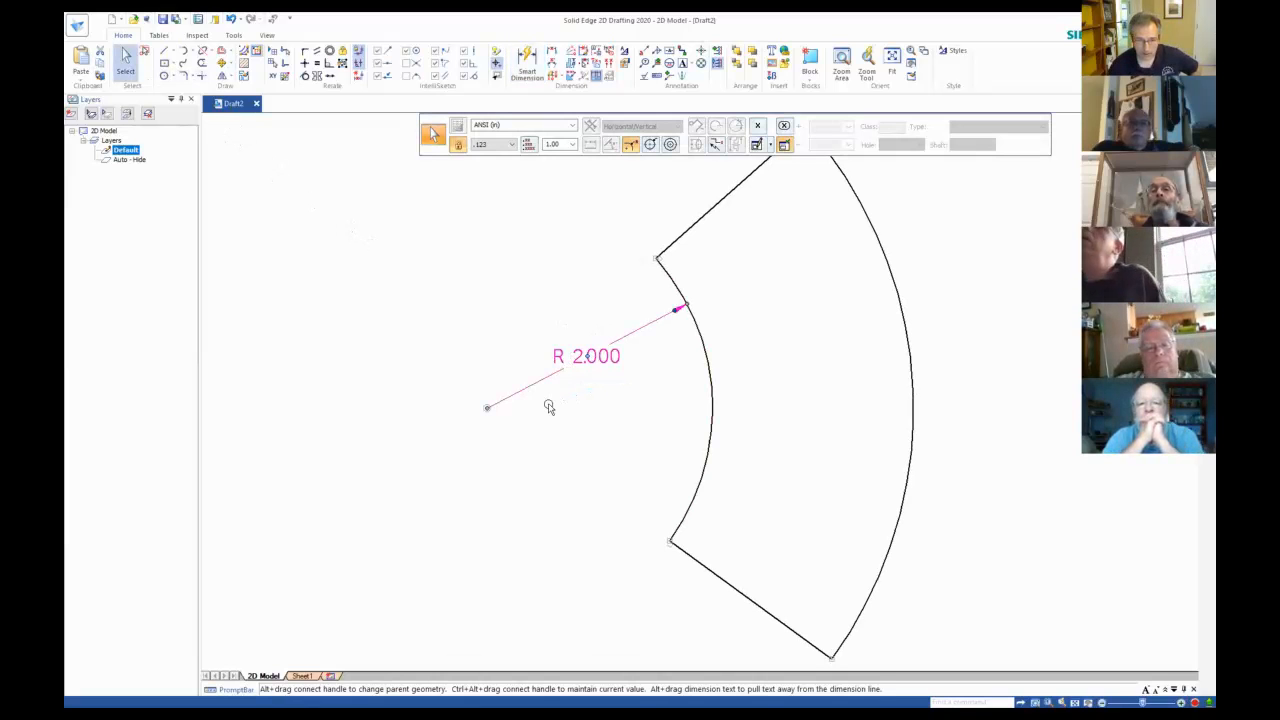
left_click(552, 377)
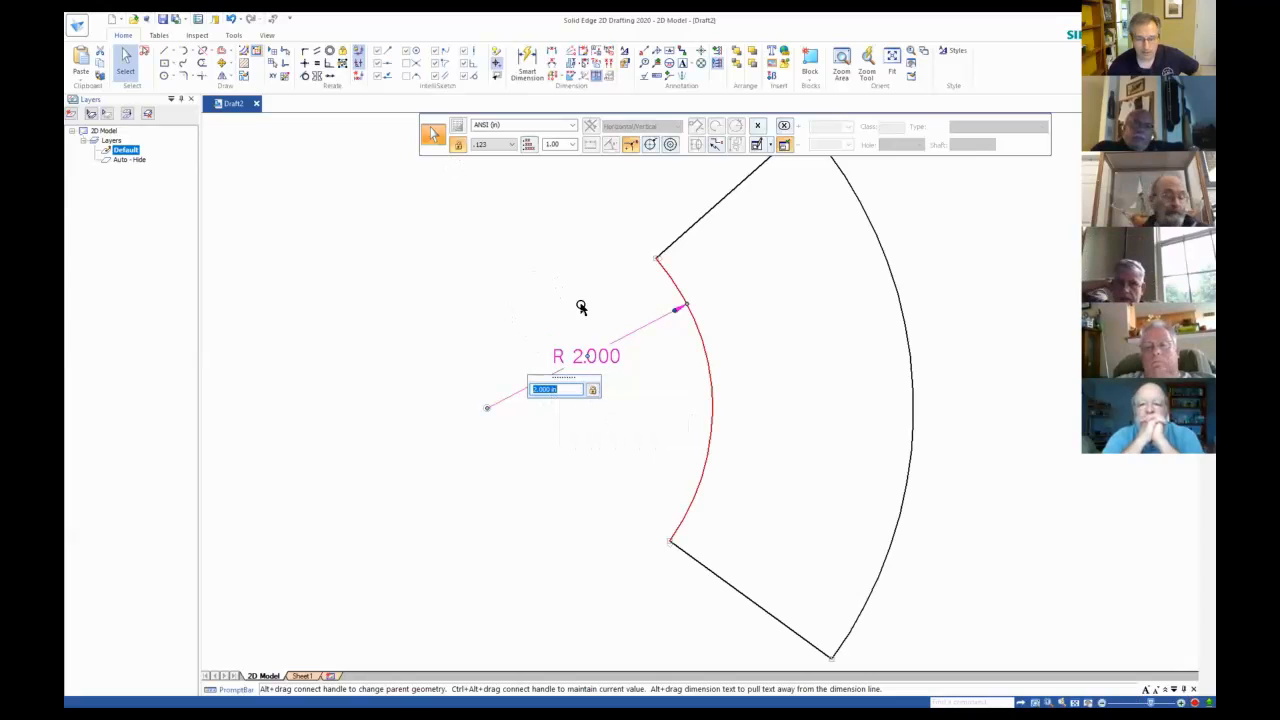
type("1")
key("Return")
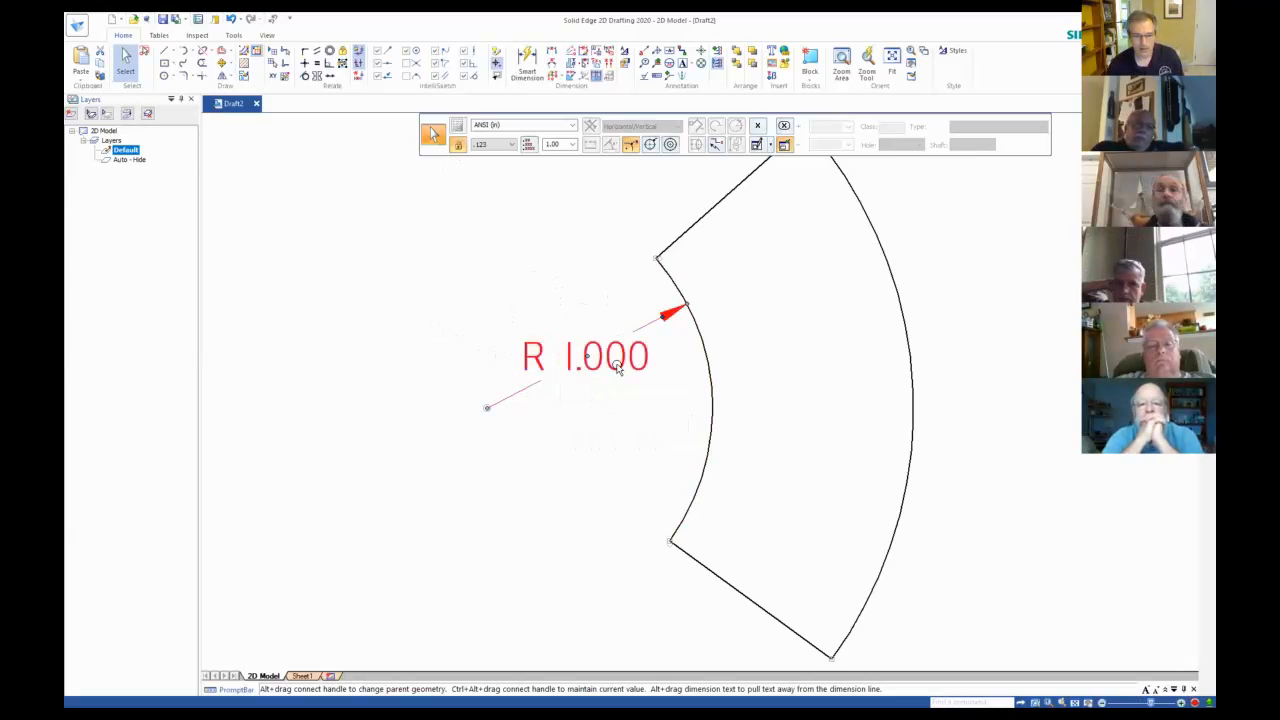
key("ctrl+z")
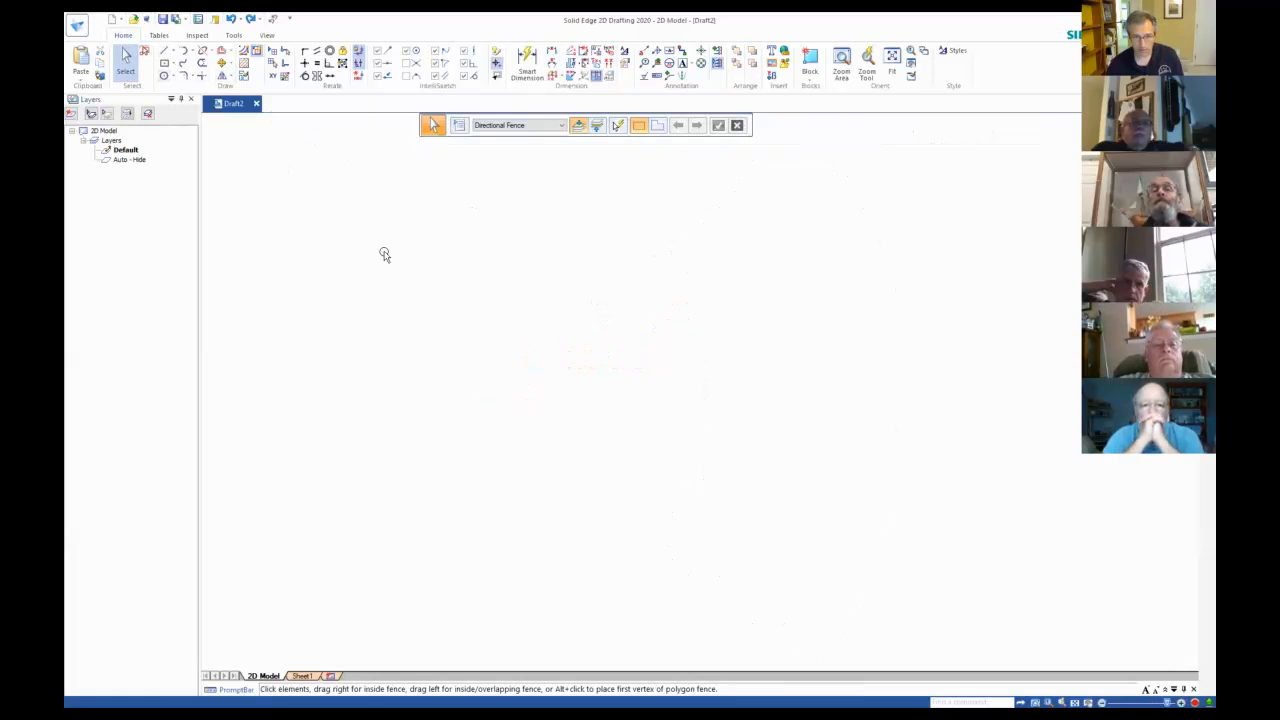
left_click(873, 58)
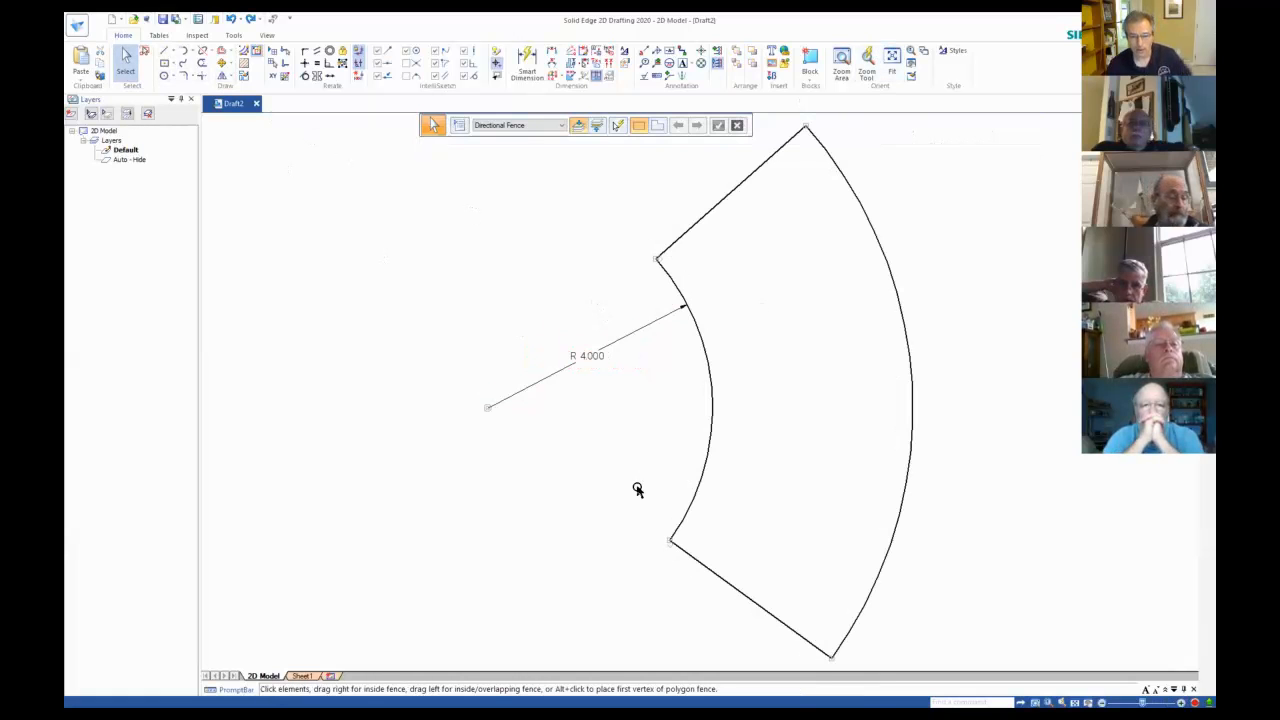
Set the inner arc's radius dimension to 2 in.
left_click(594, 357)
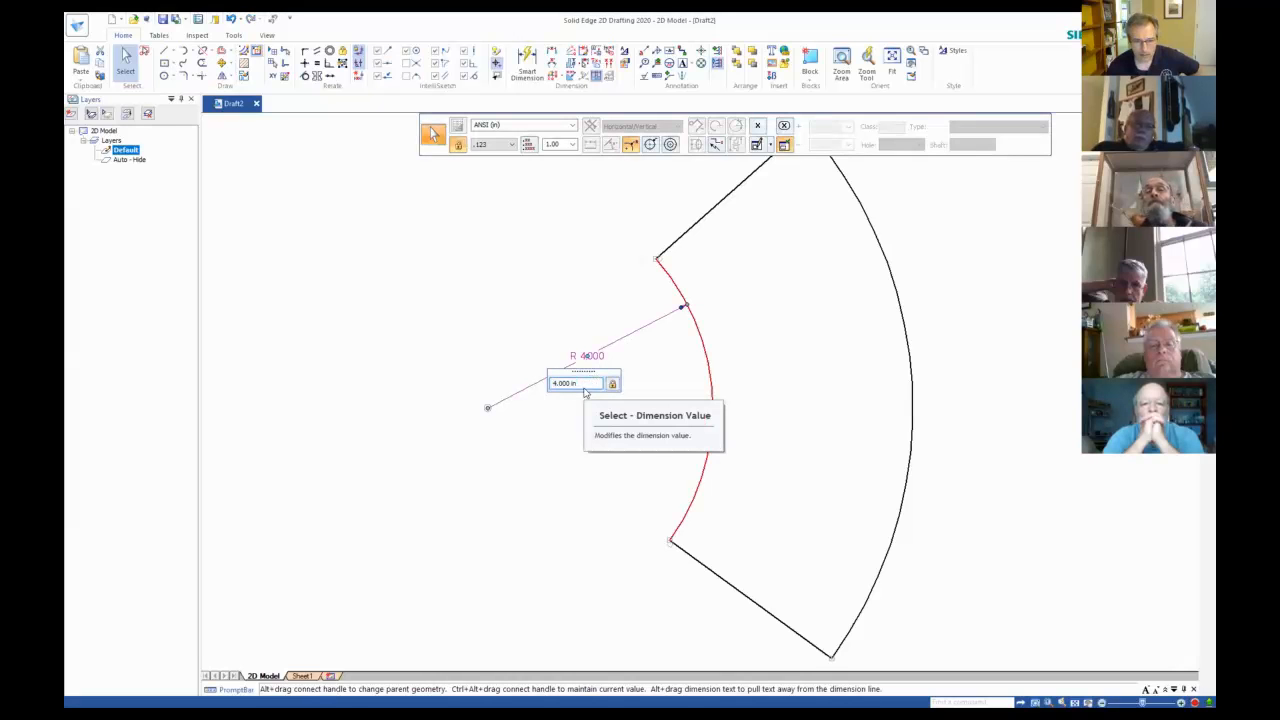
type("4.0")
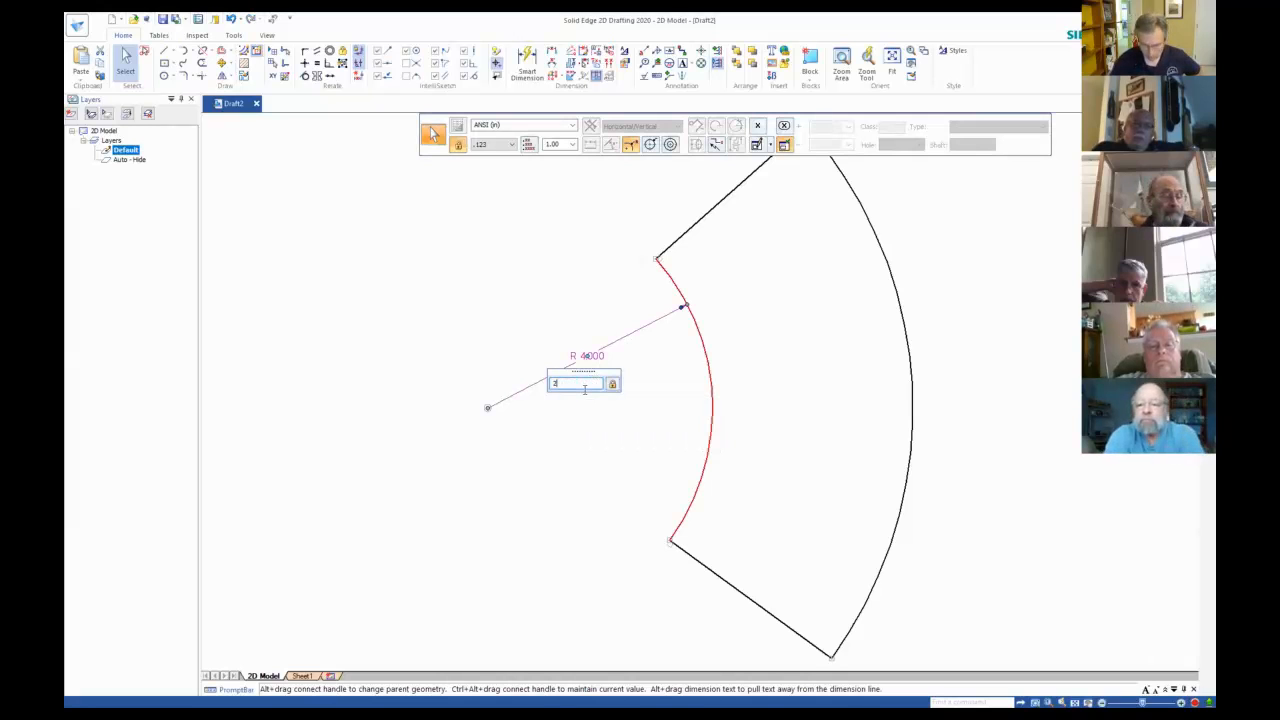
key("Return")
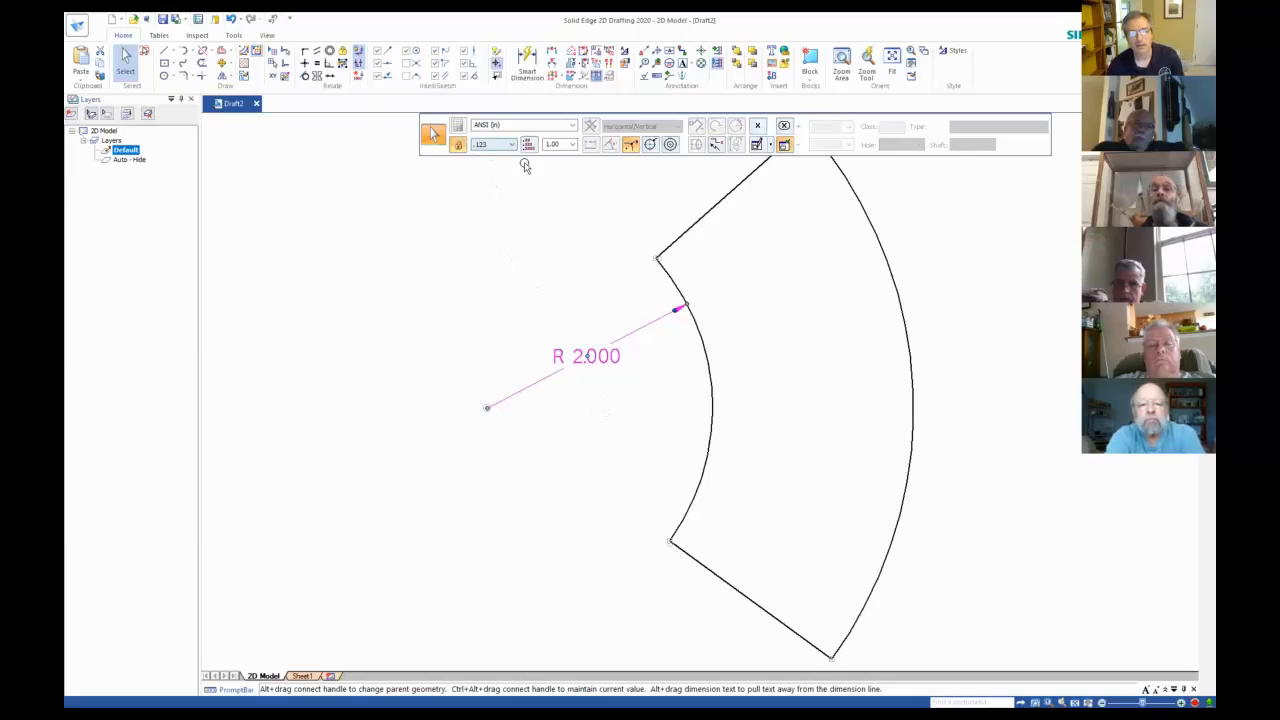
key("Escape")
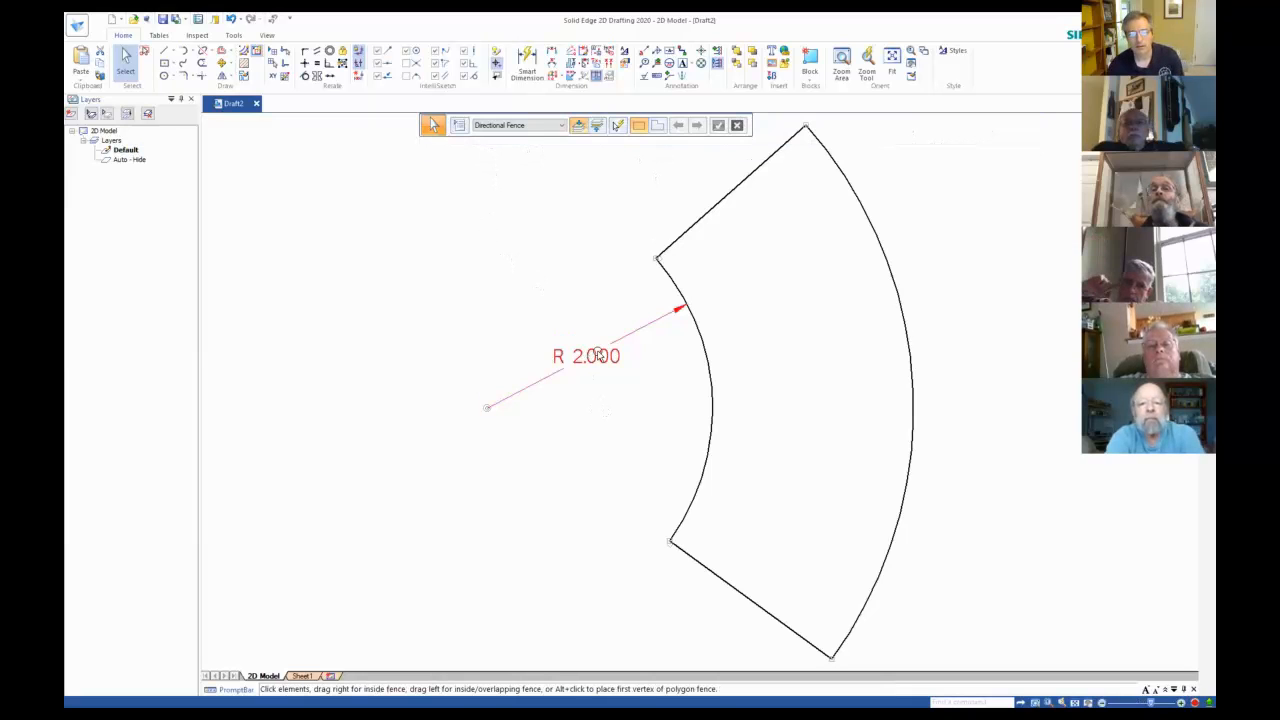
left_click(591, 355)
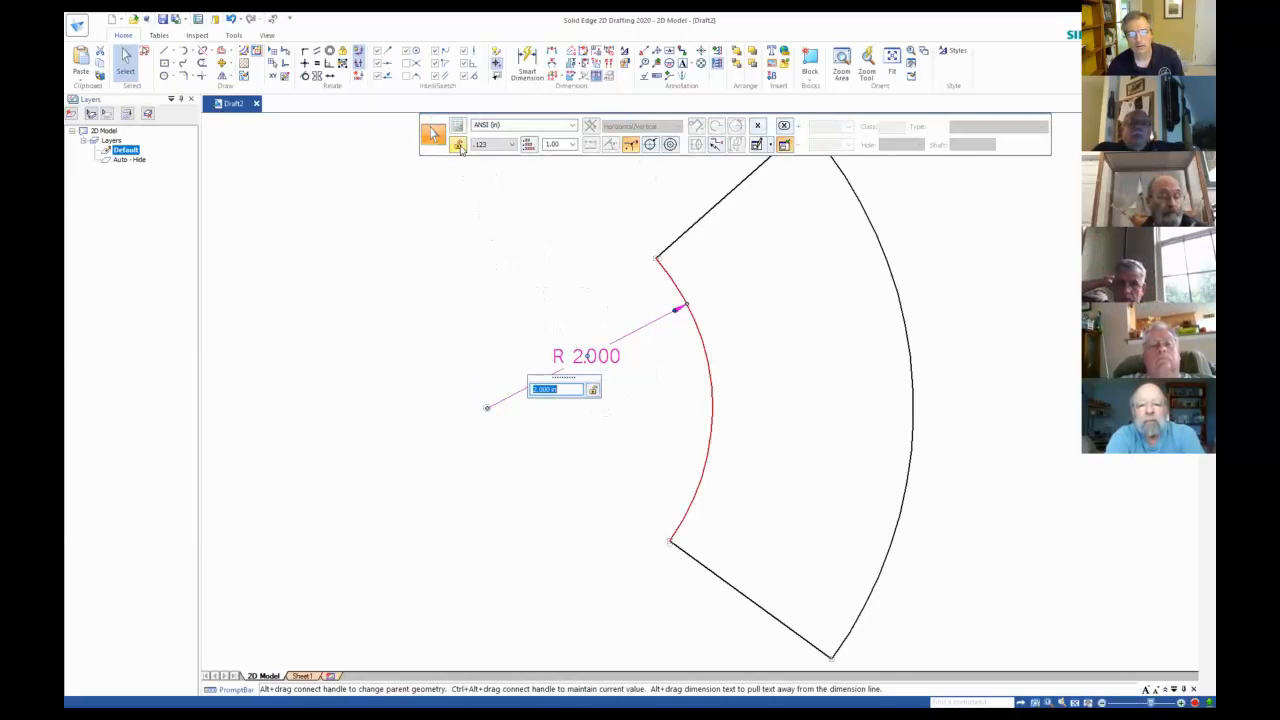
key("Escape")
scroll(754, 350, "down", 1)
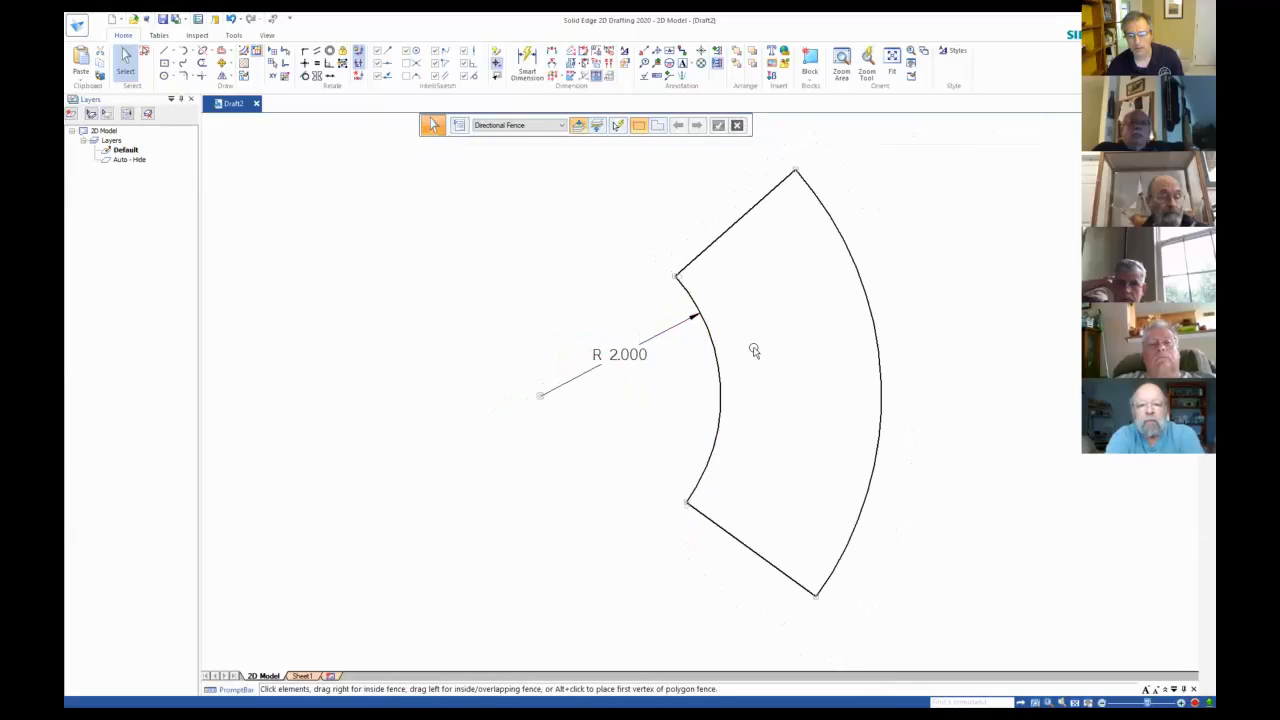
Add a length dimension alongside the upper connecting line with Smart Dimension, keeping its drawn length.
left_click(763, 203)
left_click(718, 186)
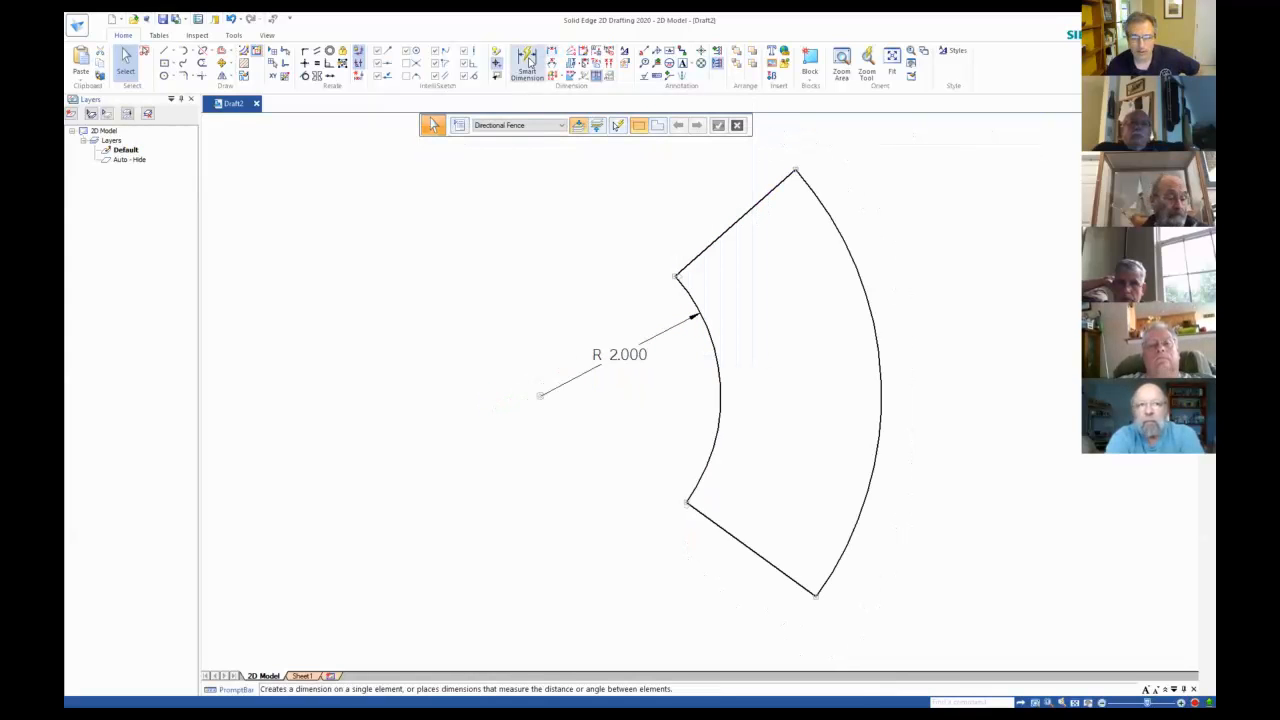
left_click(529, 60)
left_click(725, 233)
left_click(705, 210)
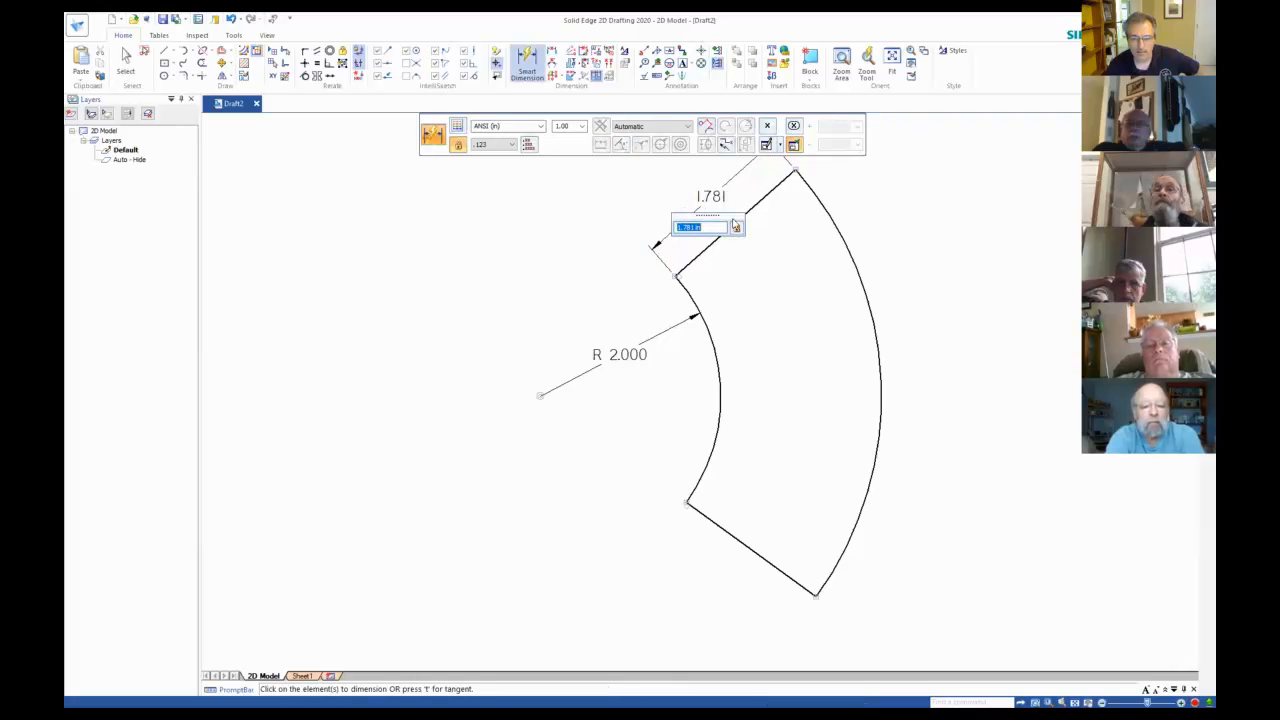
key("Return")
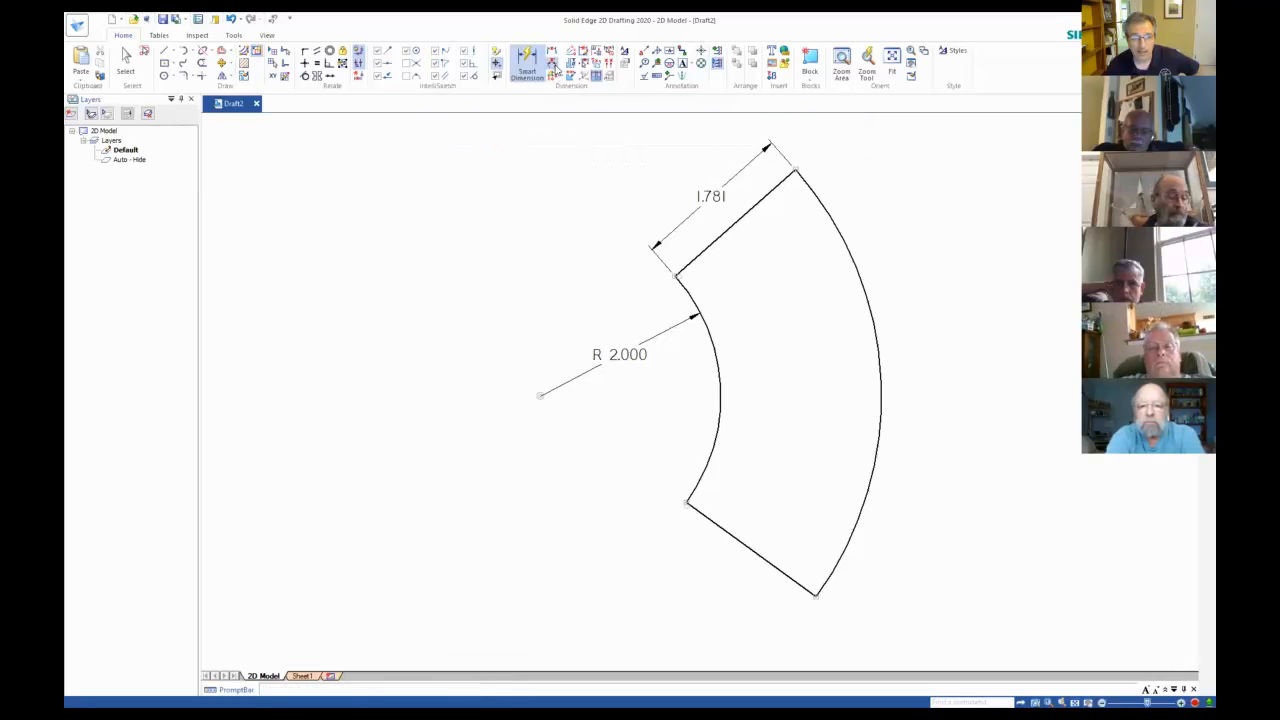
Place an Angle Between dimension from the upper to the lower connecting line, on the center side of the inner arc.
left_click(553, 63)
left_click(707, 244)
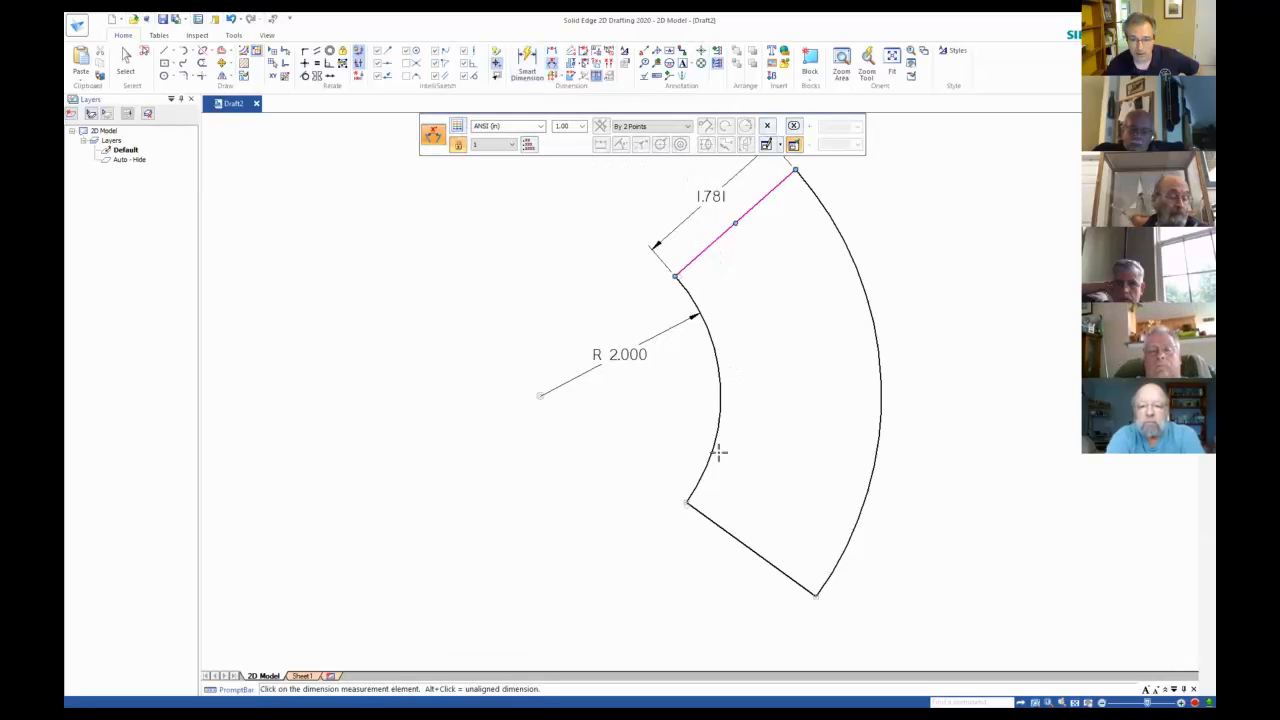
left_click(714, 521)
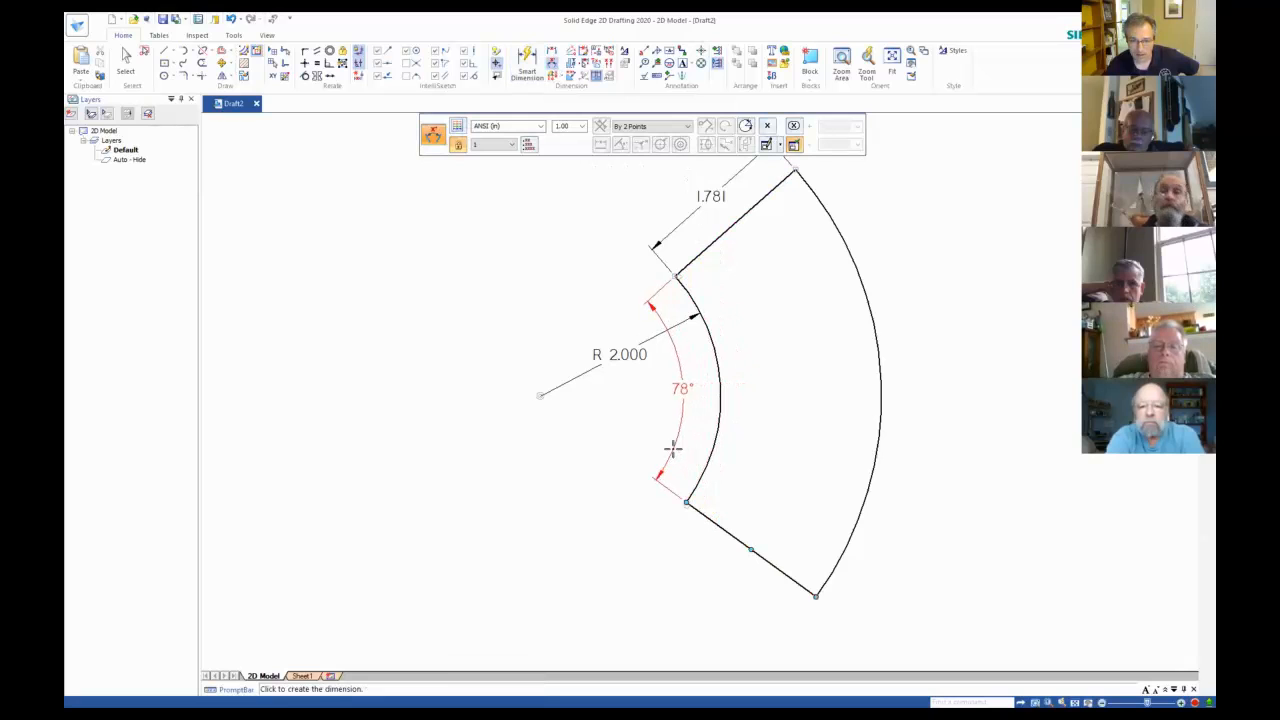
left_click(673, 449)
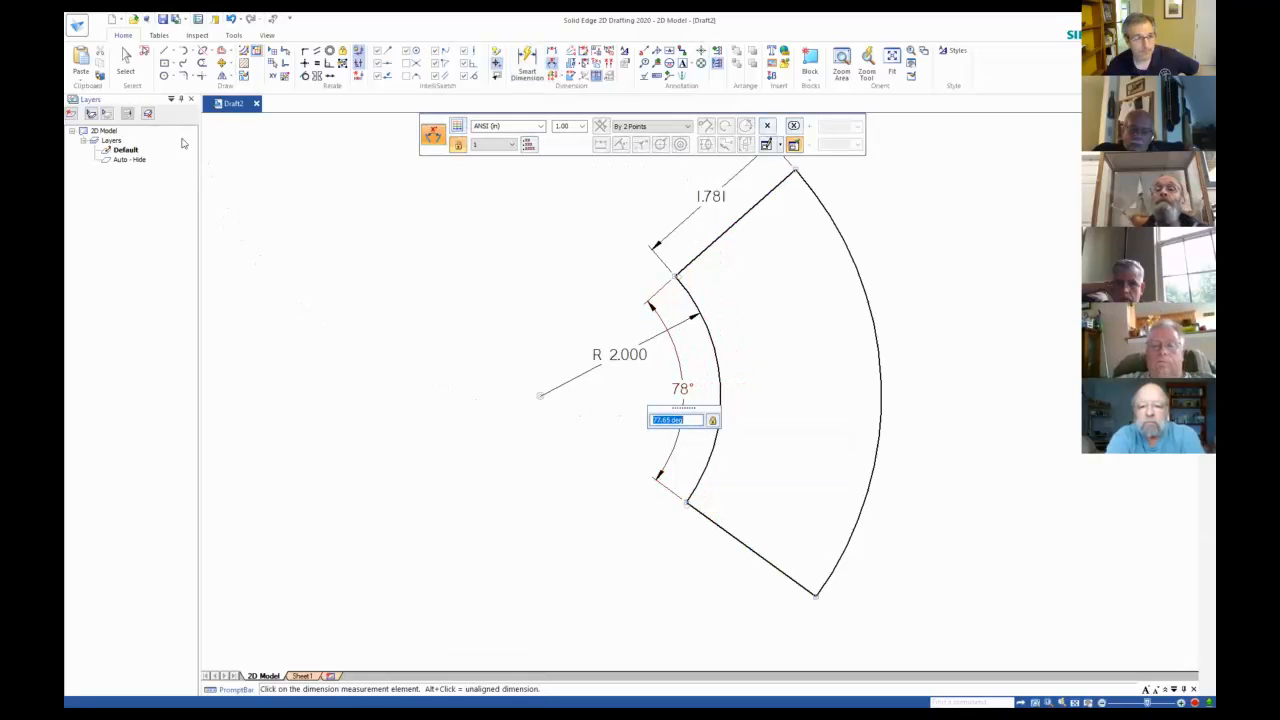
left_click(127, 58)
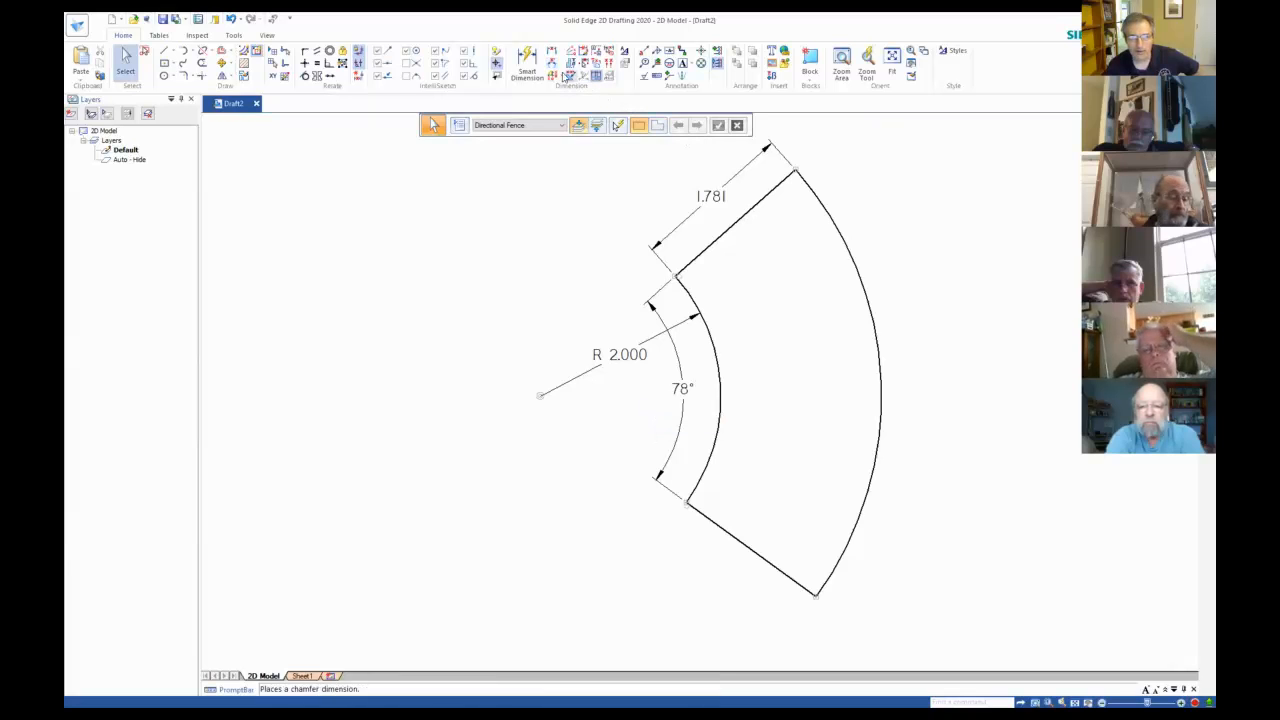
left_click(734, 222)
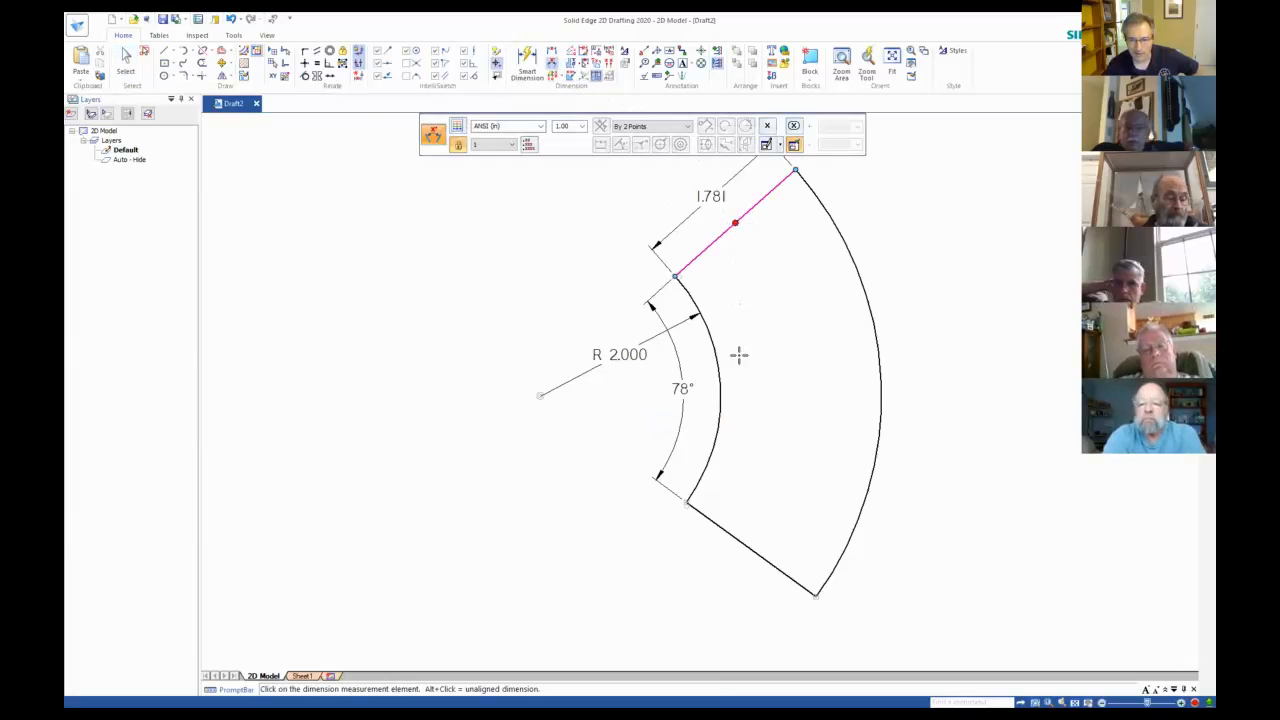
left_click(723, 527)
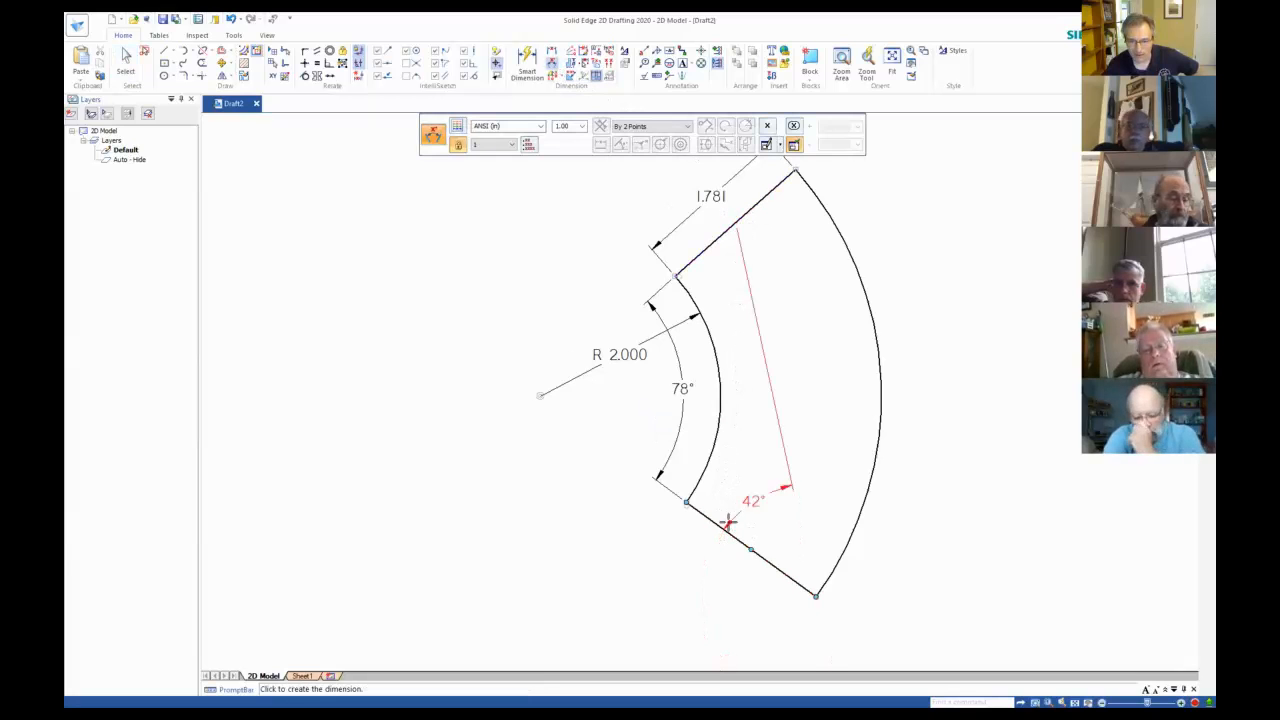
right_click(769, 471)
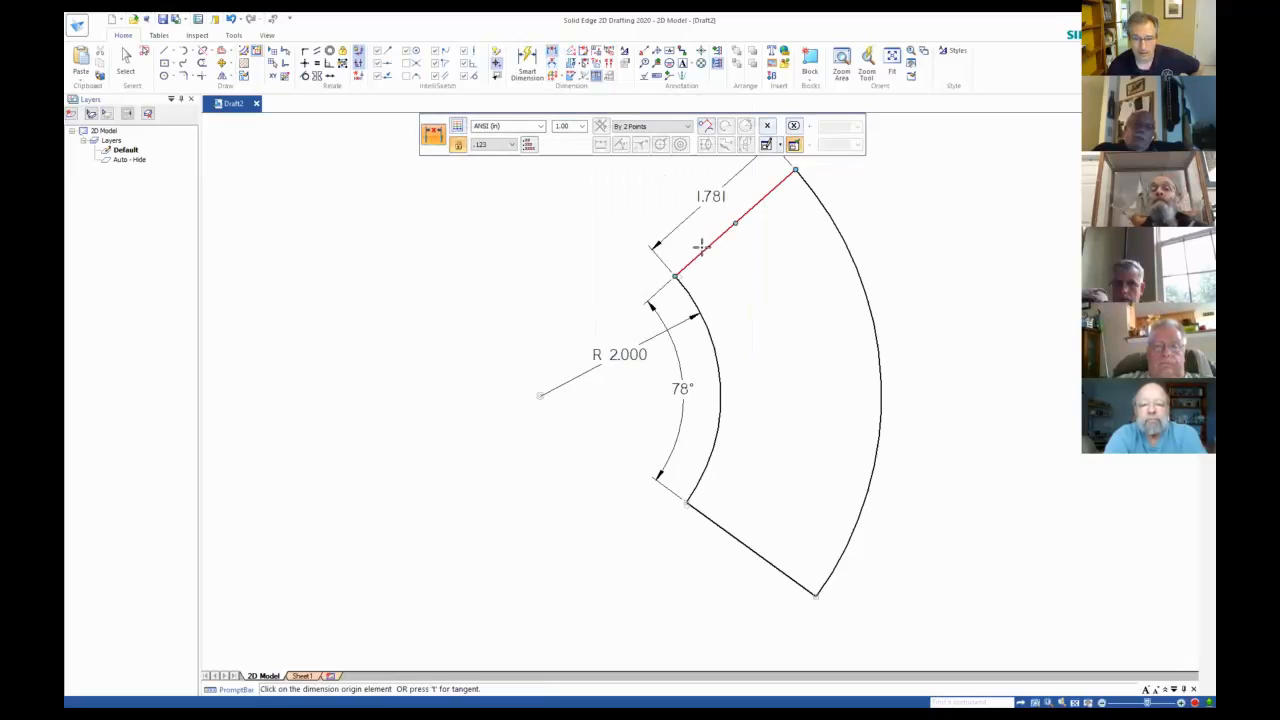
left_click(736, 223)
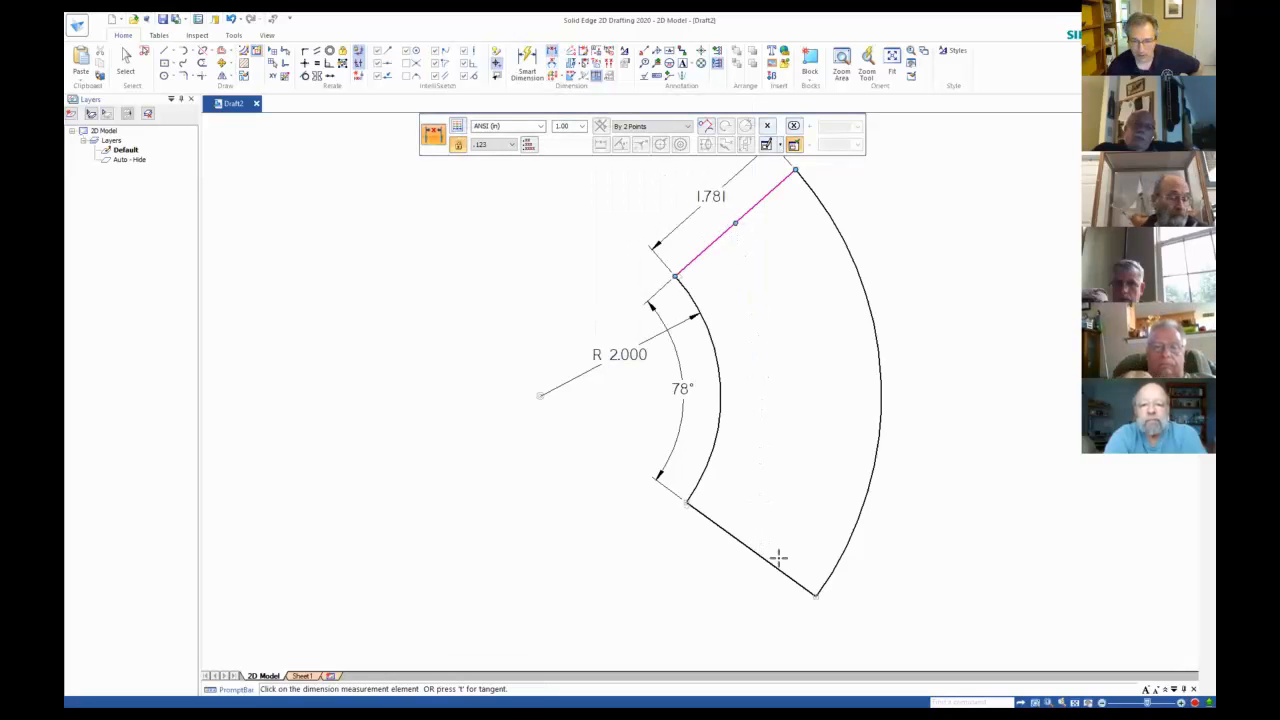
left_click(818, 596)
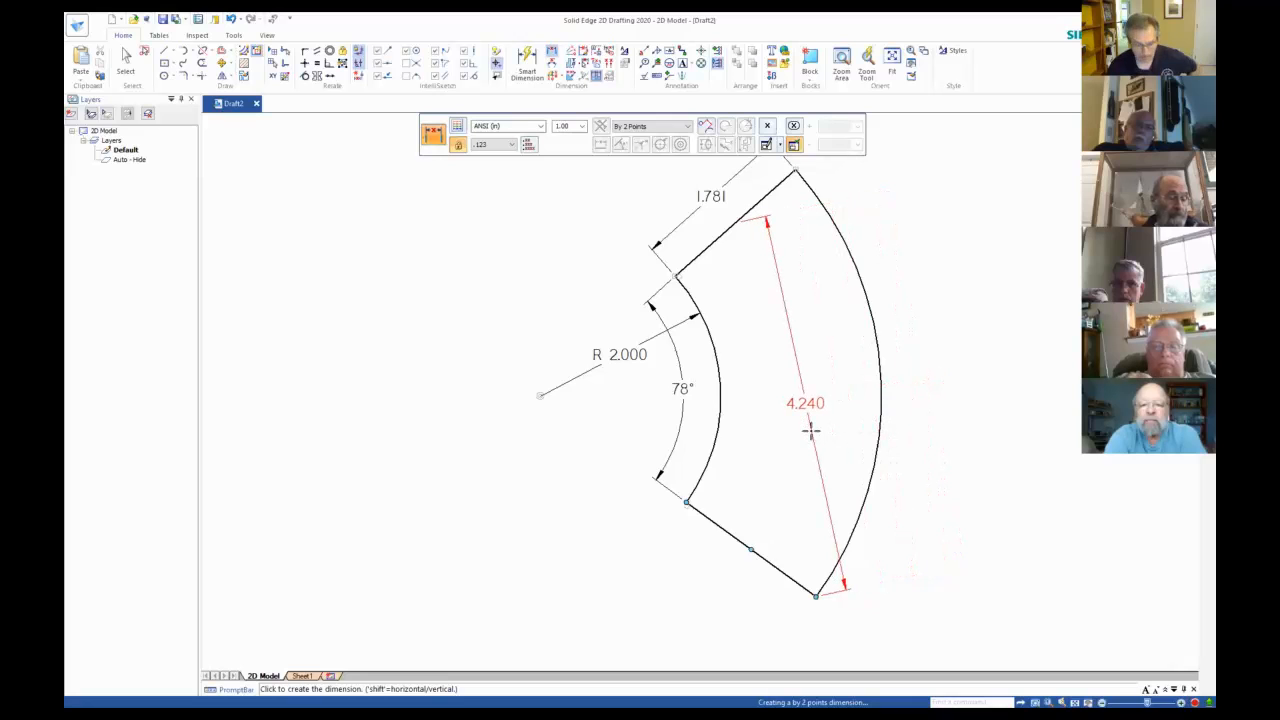
key("Escape")
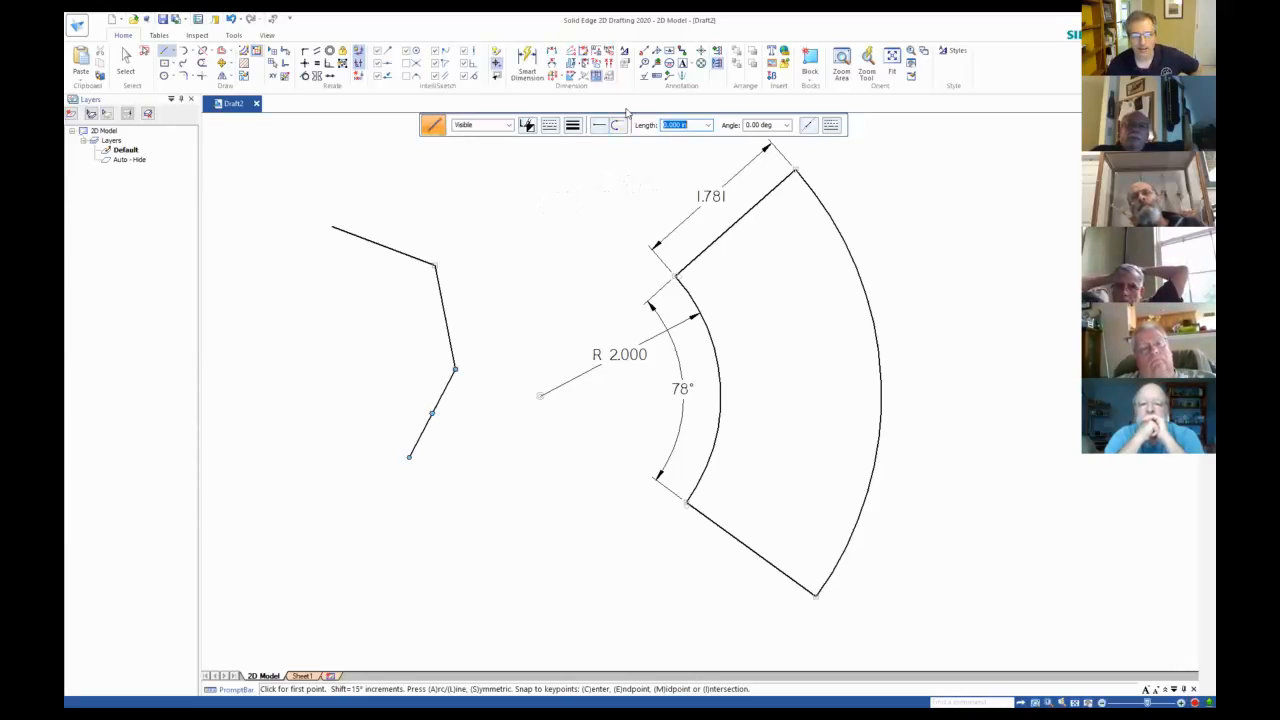
Place Distance Between dimensions on the upper practice line, from its outer end to its midpoint and to its far end.
left_click(549, 53)
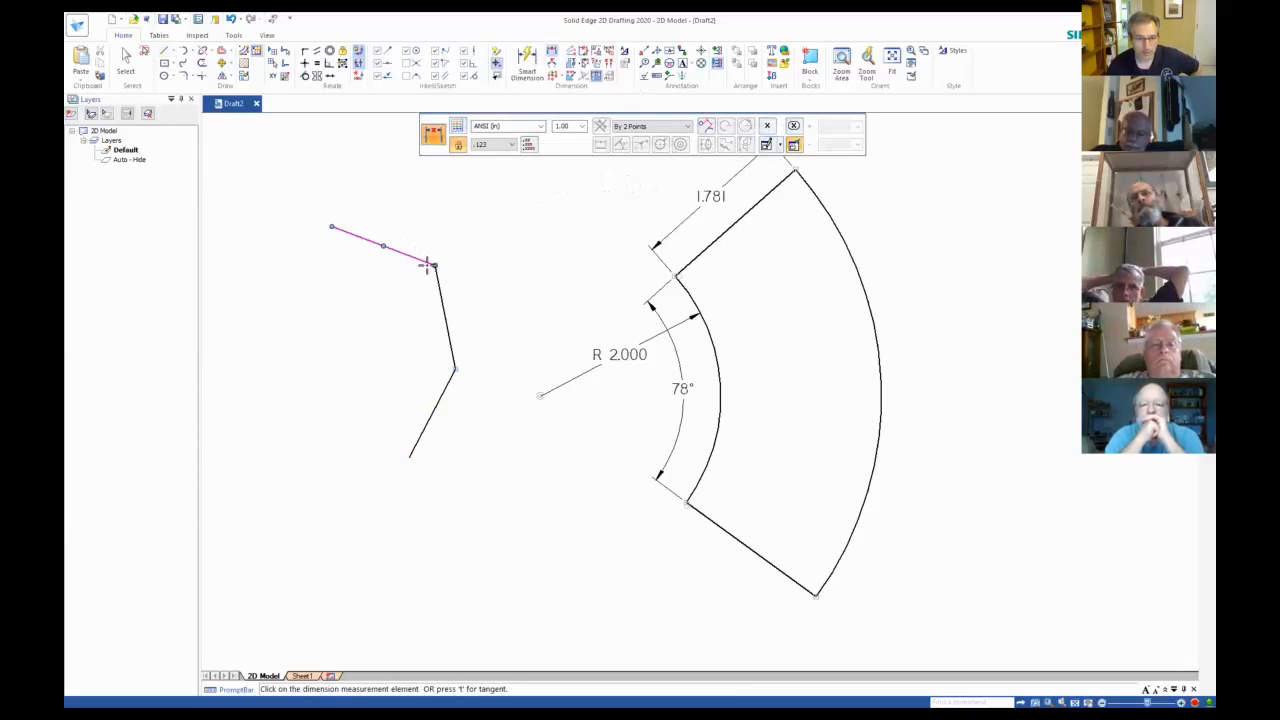
left_click(383, 245)
left_click(396, 212)
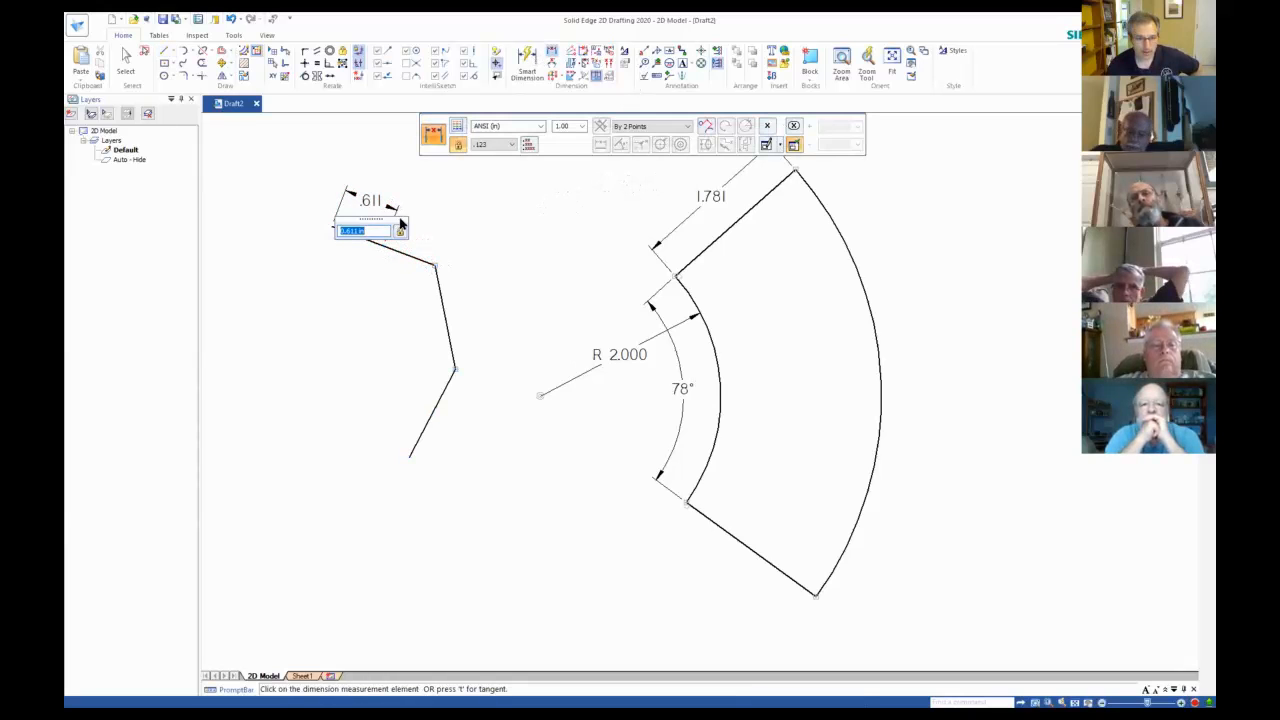
left_click(445, 265)
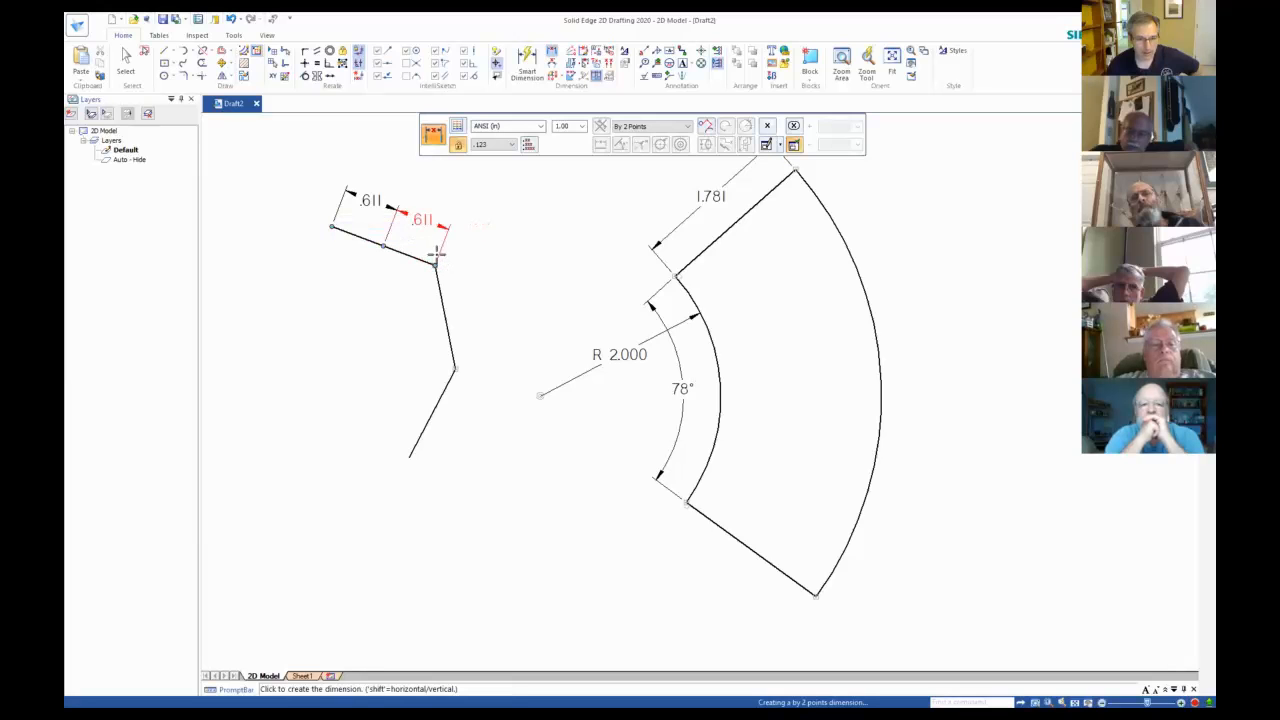
left_click(434, 203)
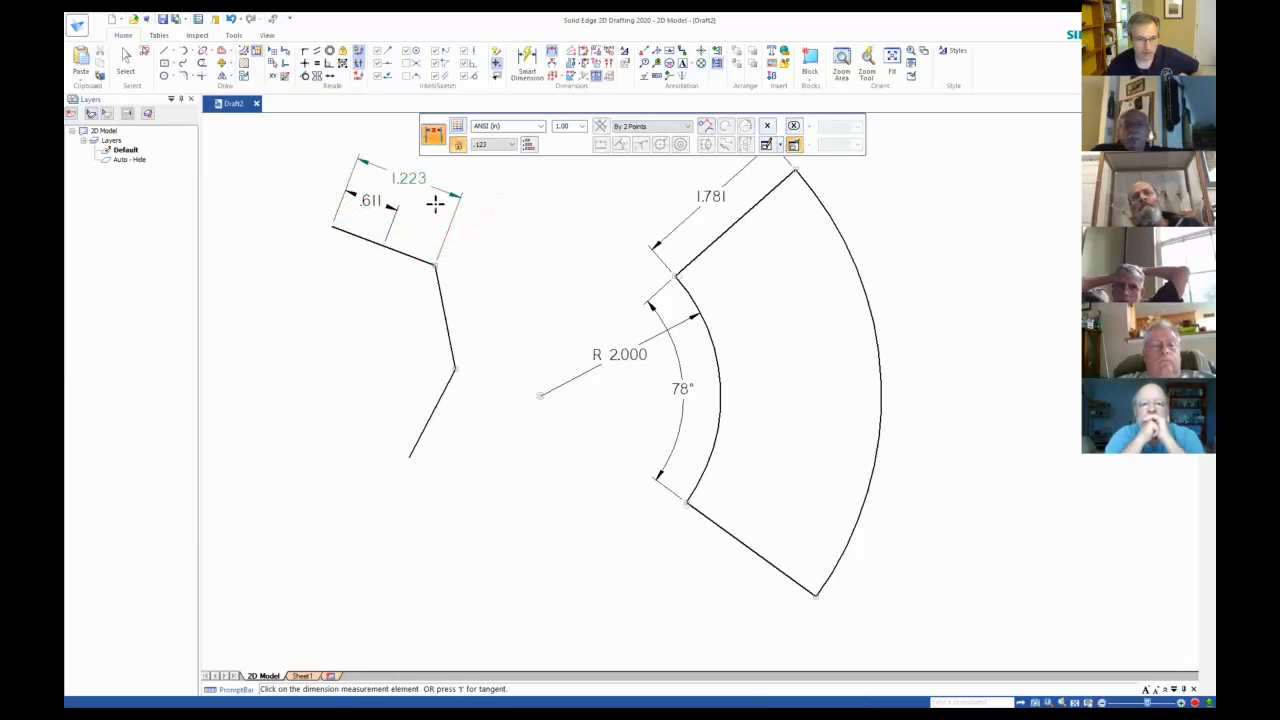
right_click(502, 219)
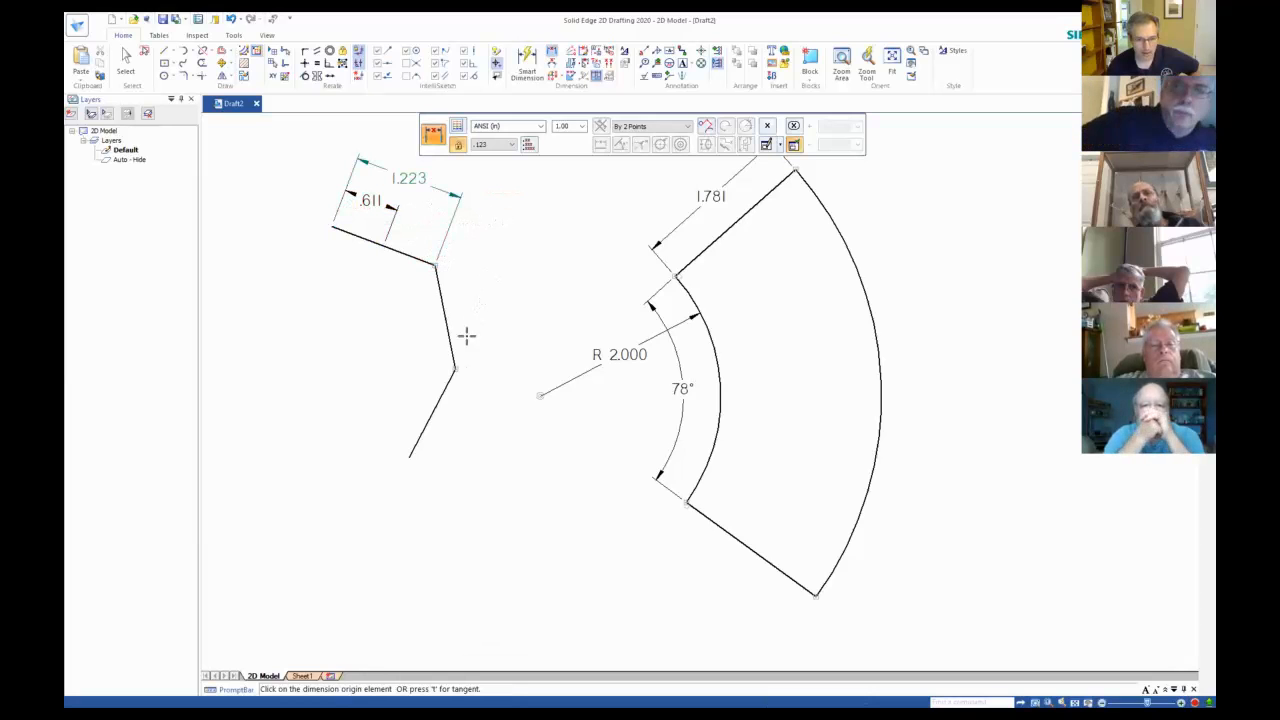
Place a Distance Between dimension between the two endpoints of the lowest practice line.
left_click(452, 366)
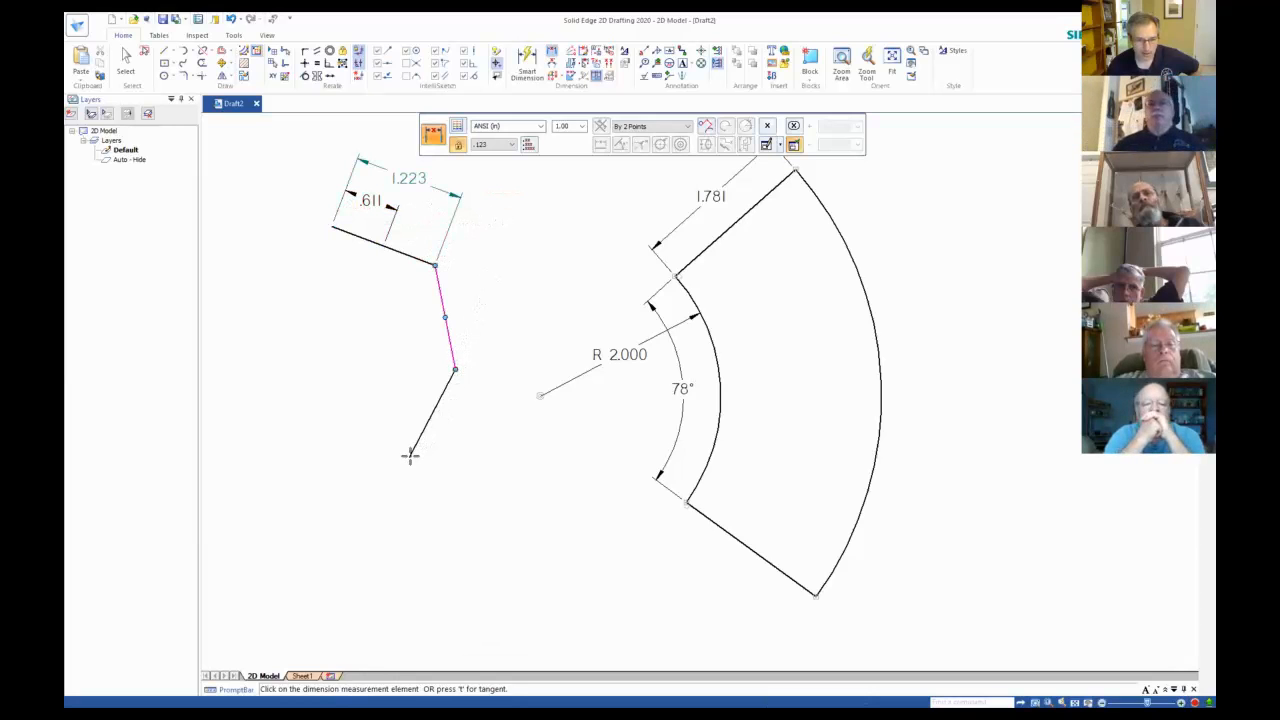
left_click(409, 457)
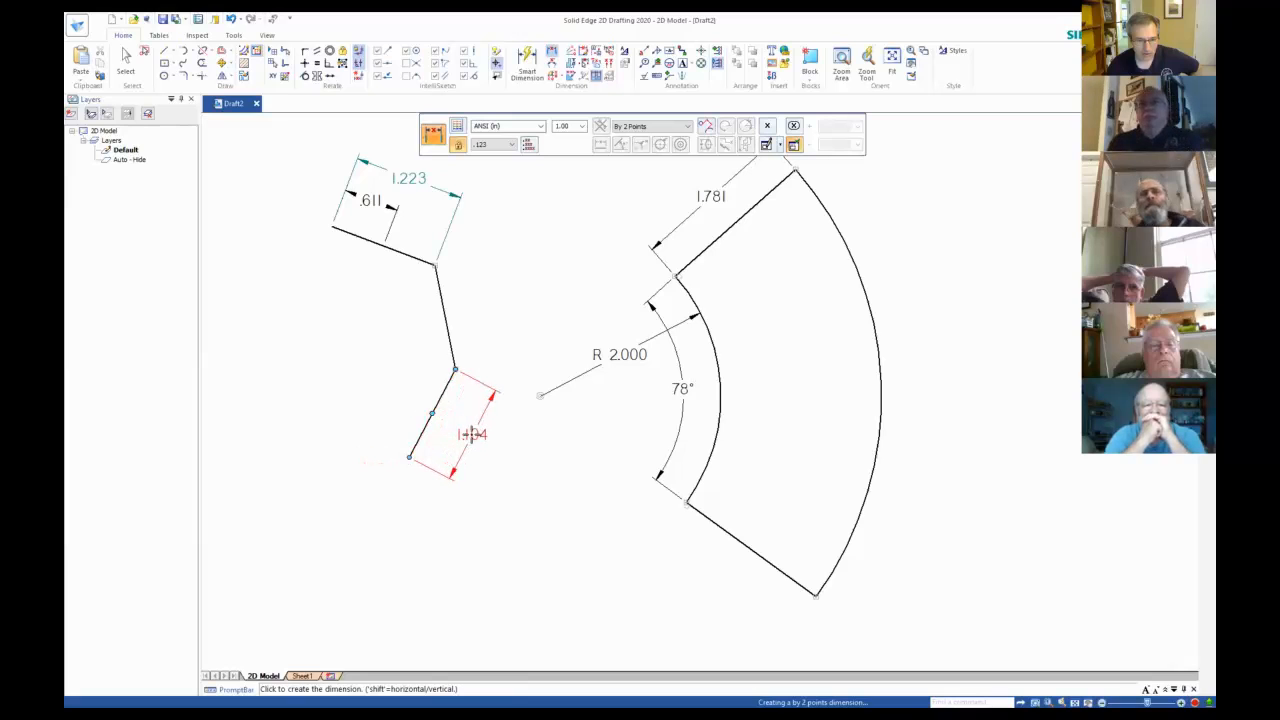
left_click(471, 434)
right_click(471, 434)
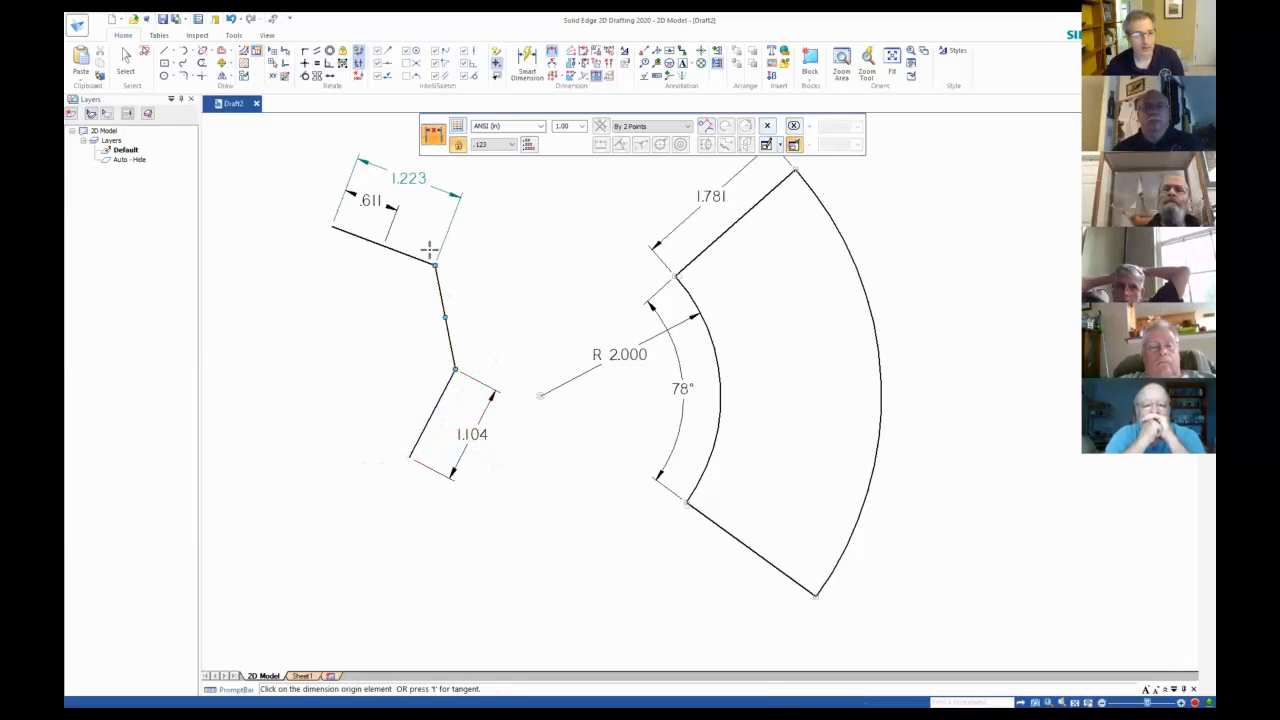
Delete the three connected practice lines beside the profile together with their dimensions.
left_click(125, 62)
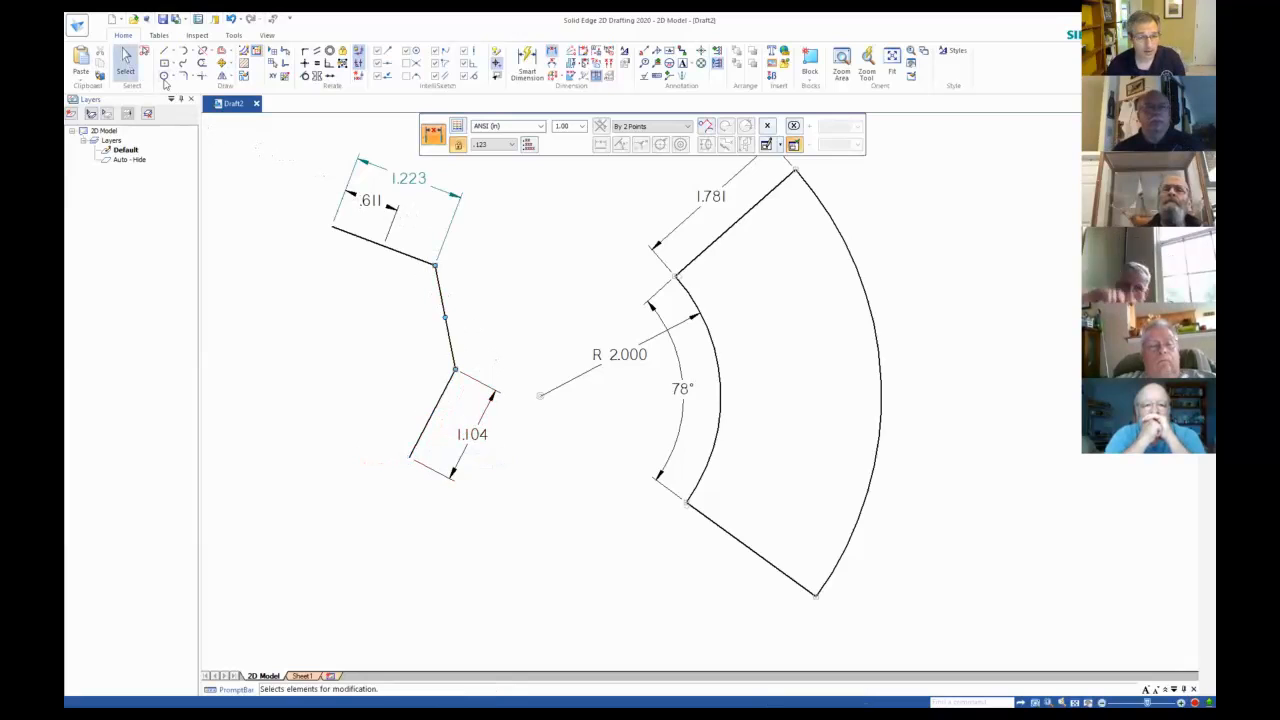
left_click_drag(268, 138, 508, 535)
key("Delete")
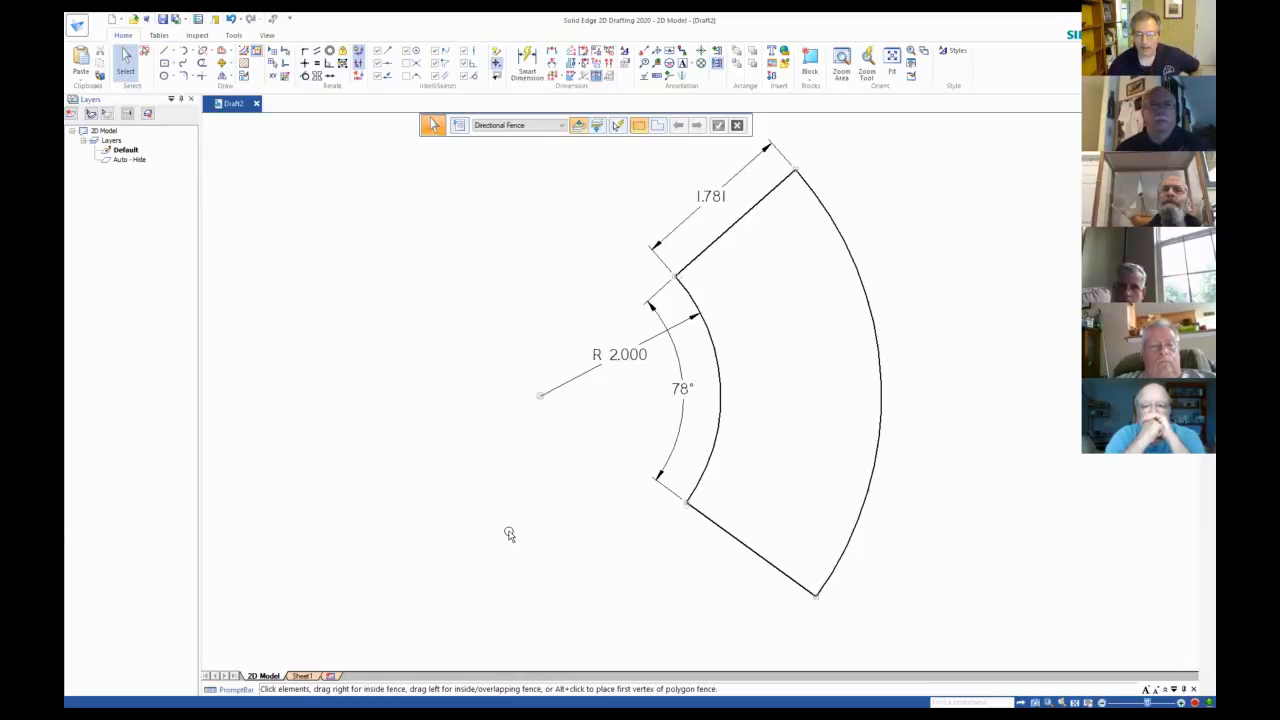
Fit the whole profile in the view and examine the upper connecting line and its length dimension up close with Zoom Area.
left_click(871, 90)
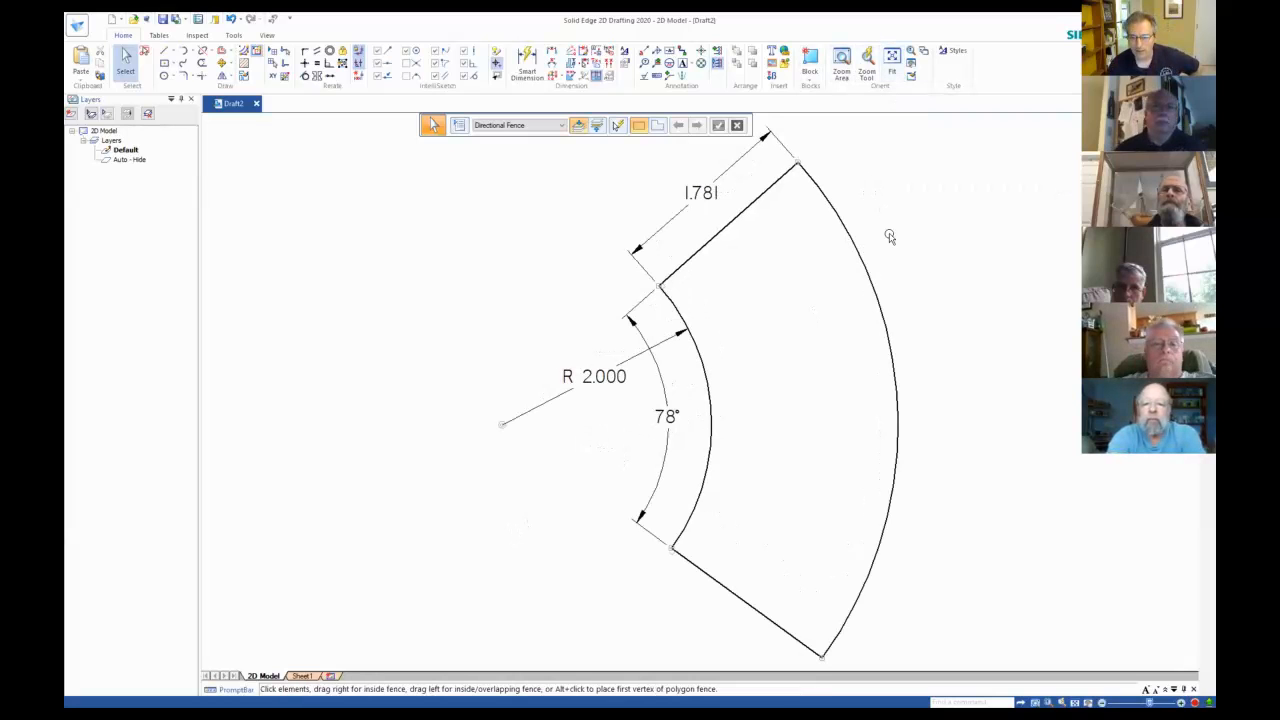
scroll(889, 251, "down", 2)
scroll(889, 251, "up", 4)
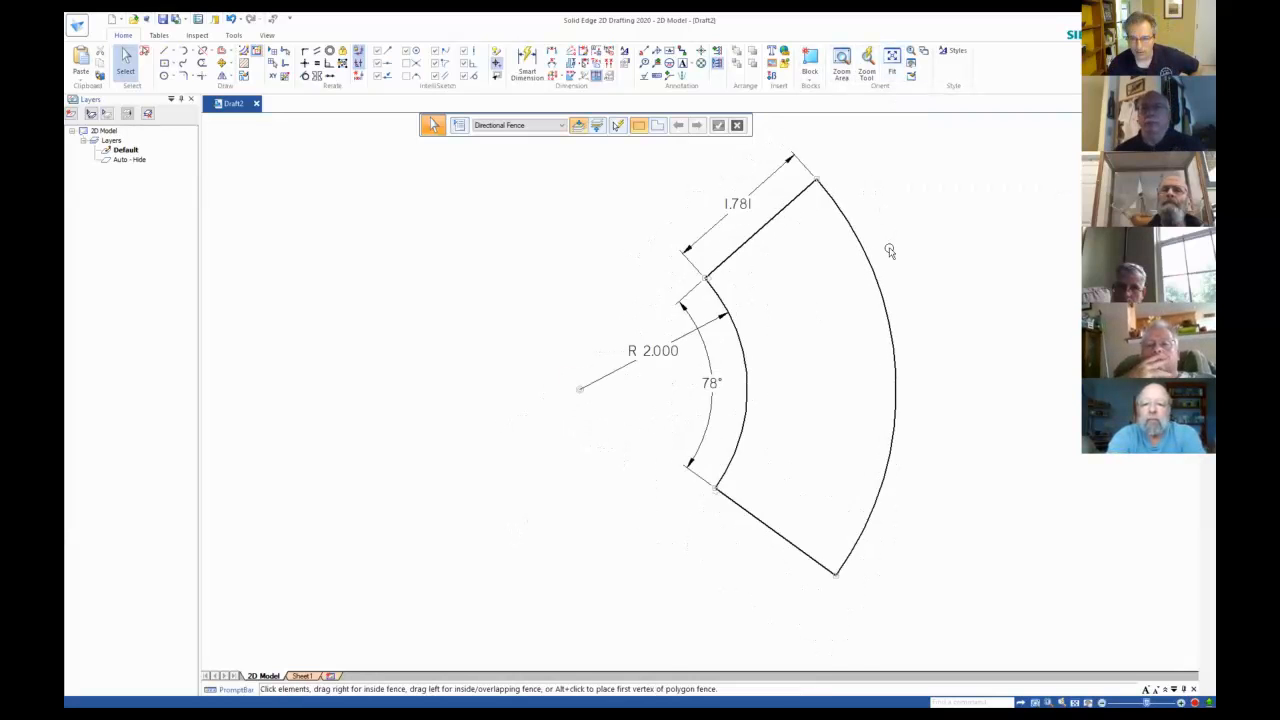
scroll(889, 251, "down", 3)
scroll(889, 251, "up", 1)
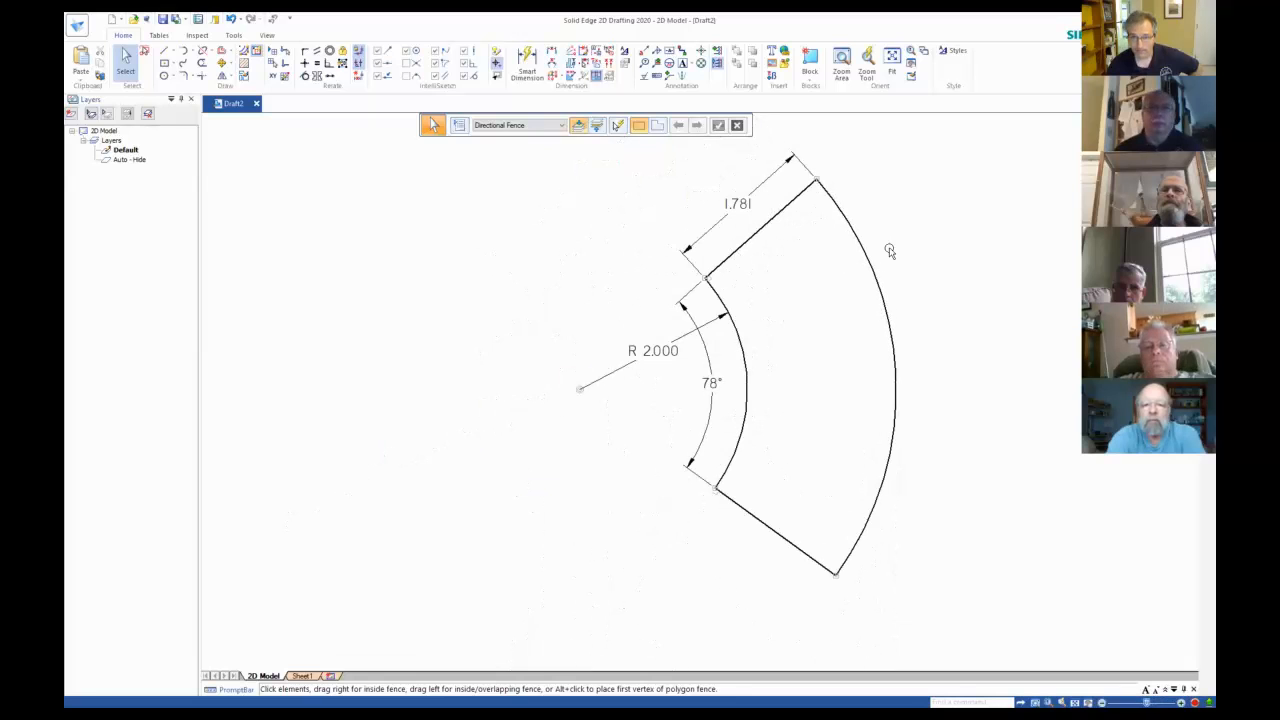
left_click(843, 62)
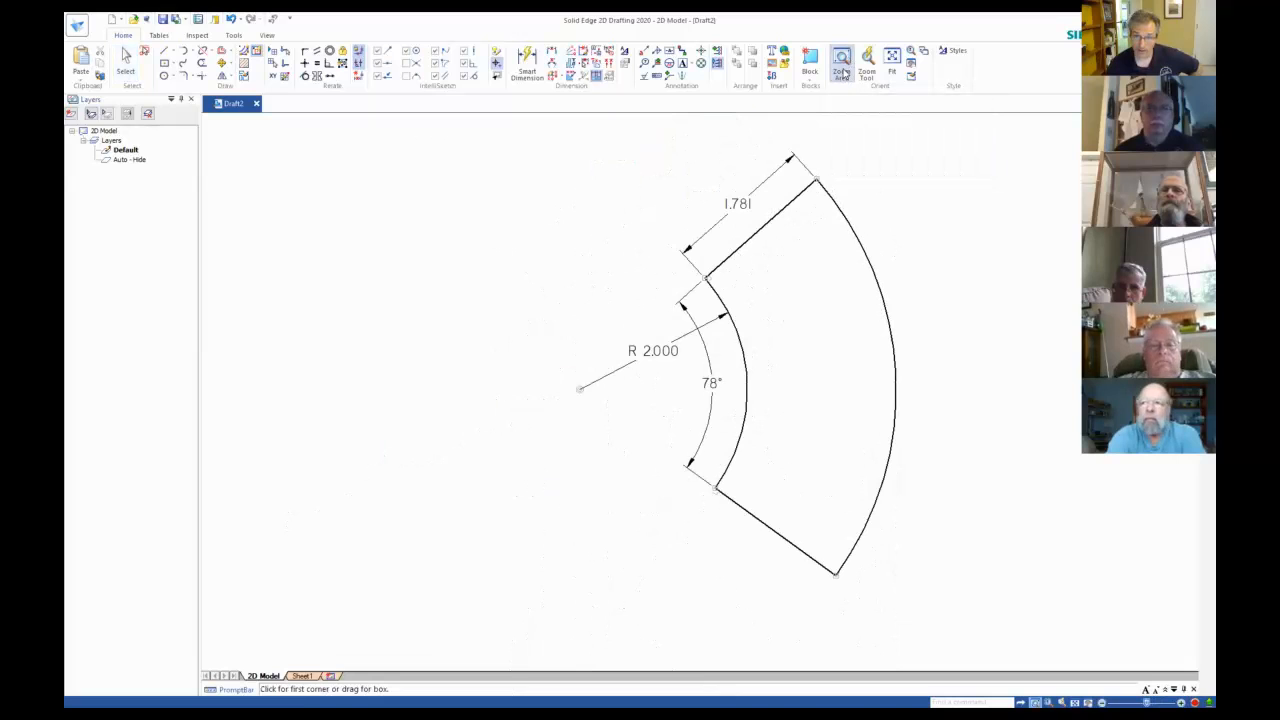
left_click_drag(633, 138, 853, 320)
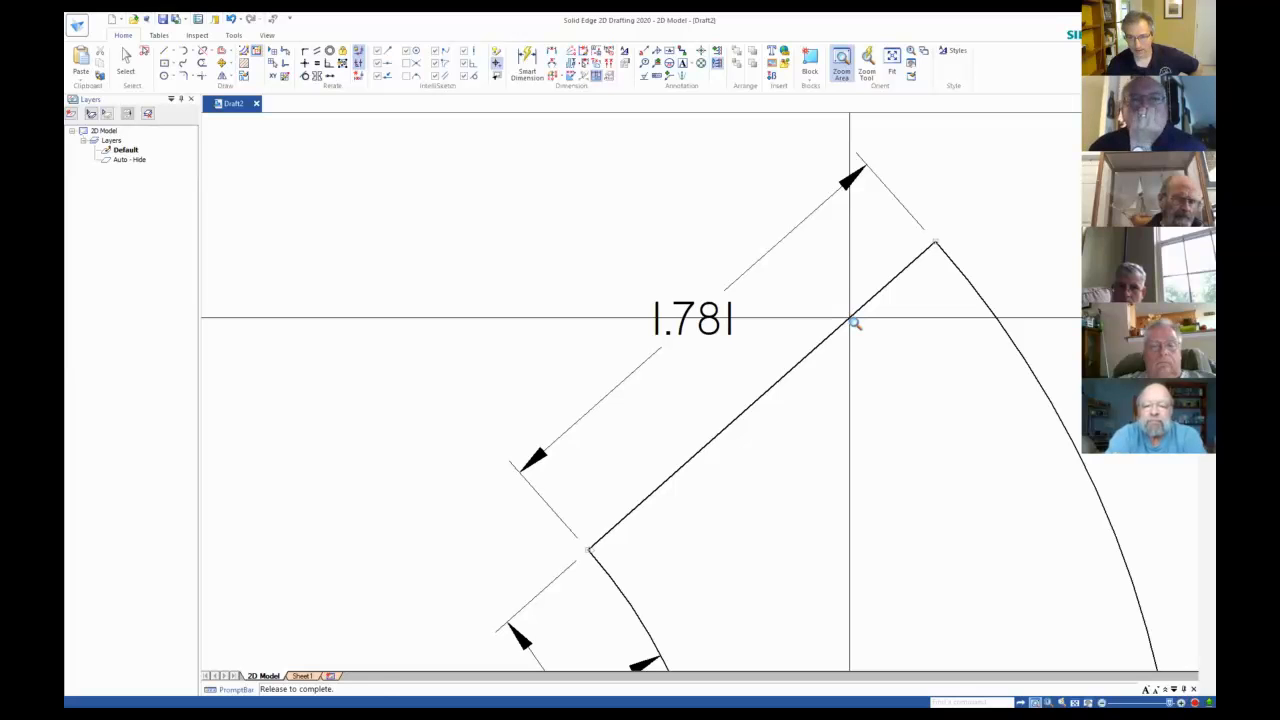
left_click(870, 62)
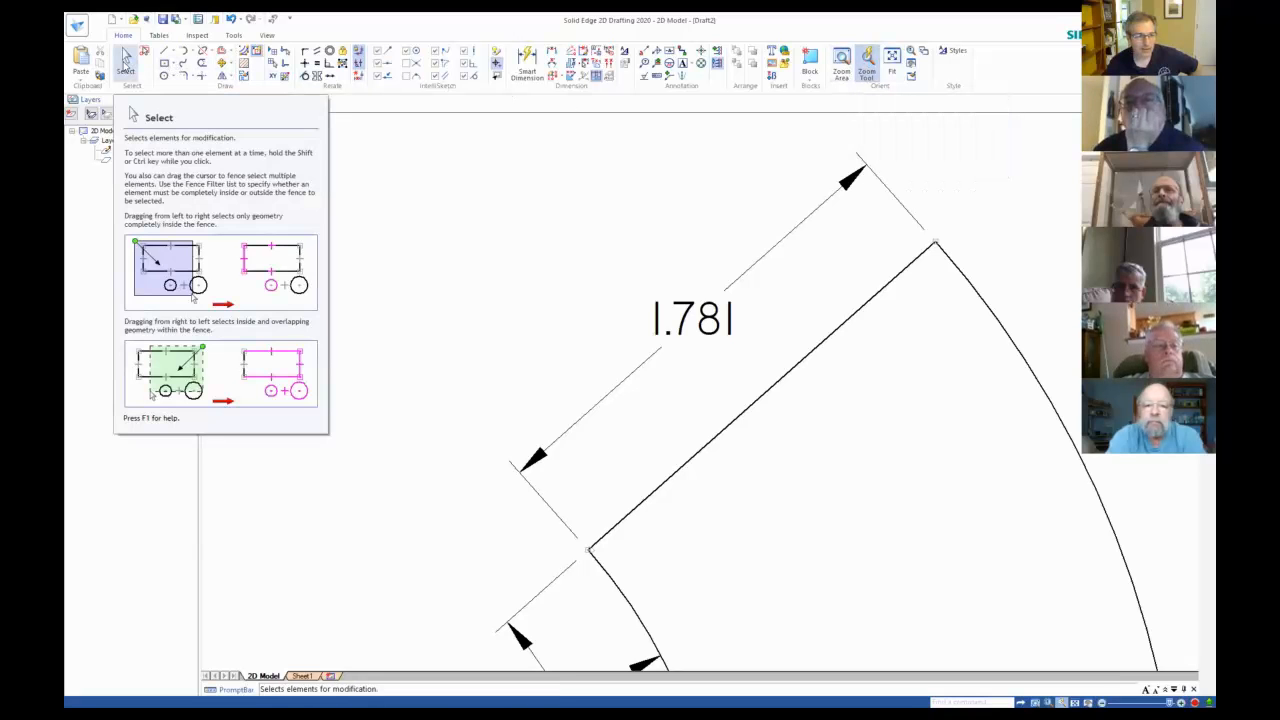
Pan across the upper connecting line and both arcs up close, and zoom back out to the whole profile.
left_click(125, 61)
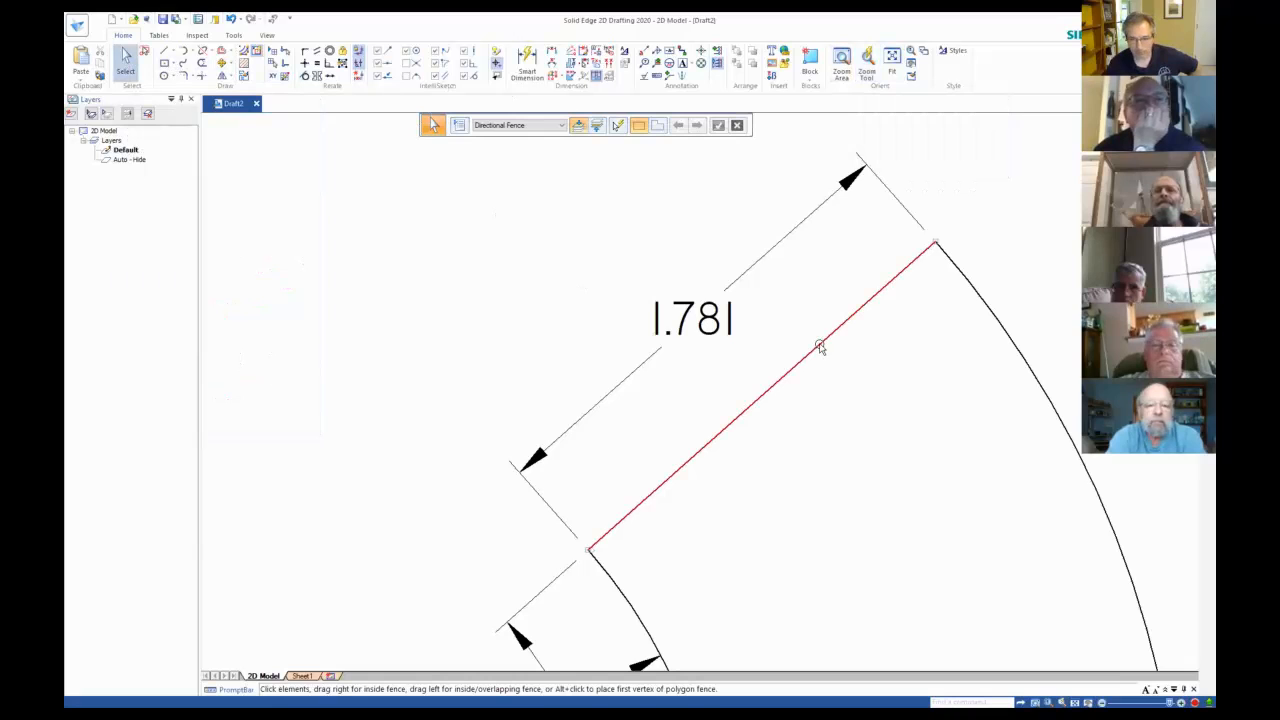
left_click(862, 60)
mouse_move(880, 414)
left_mouse_down()
mouse_move(646, 346)
mouse_move(848, 442)
left_mouse_up()
left_click_drag(791, 305, 740, 331)
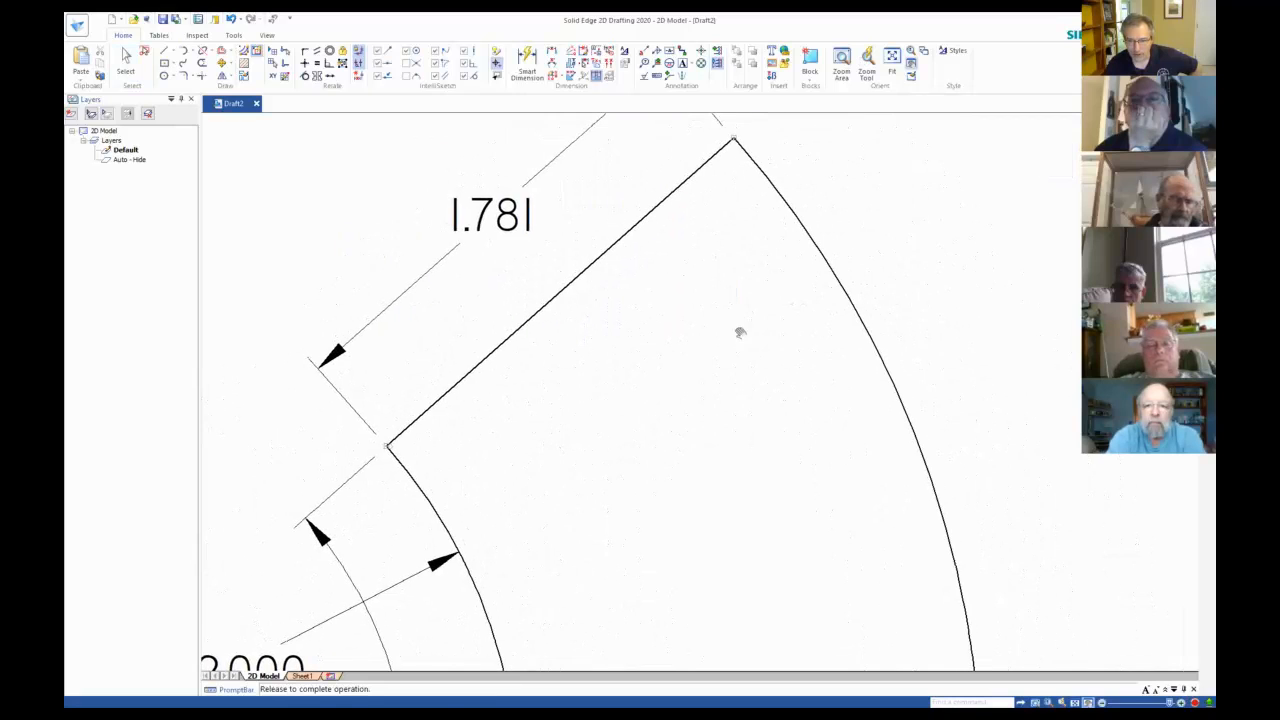
left_click(124, 62)
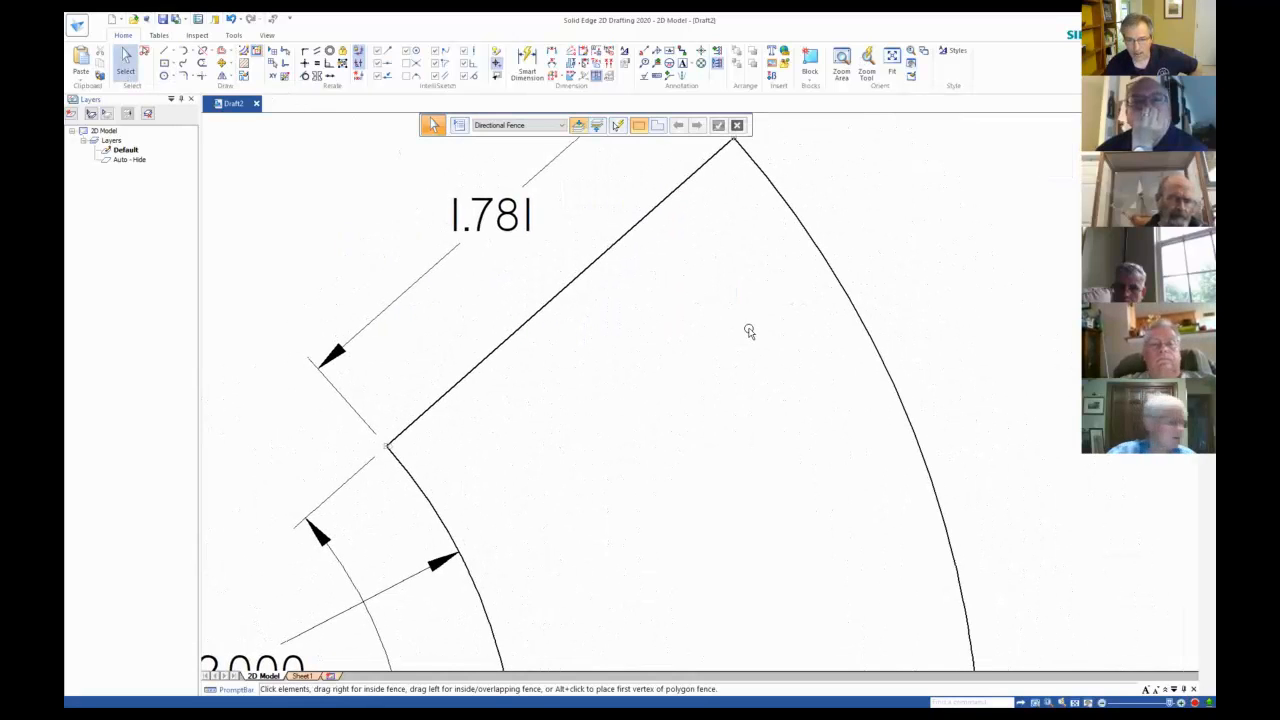
mouse_move(749, 331)
middle_mouse_down()
mouse_move(887, 271)
mouse_move(697, 331)
mouse_move(857, 444)
mouse_move(849, 350)
mouse_move(646, 369)
mouse_move(737, 426)
mouse_move(897, 371)
mouse_move(777, 414)
mouse_move(760, 337)
mouse_move(797, 351)
middle_mouse_up()
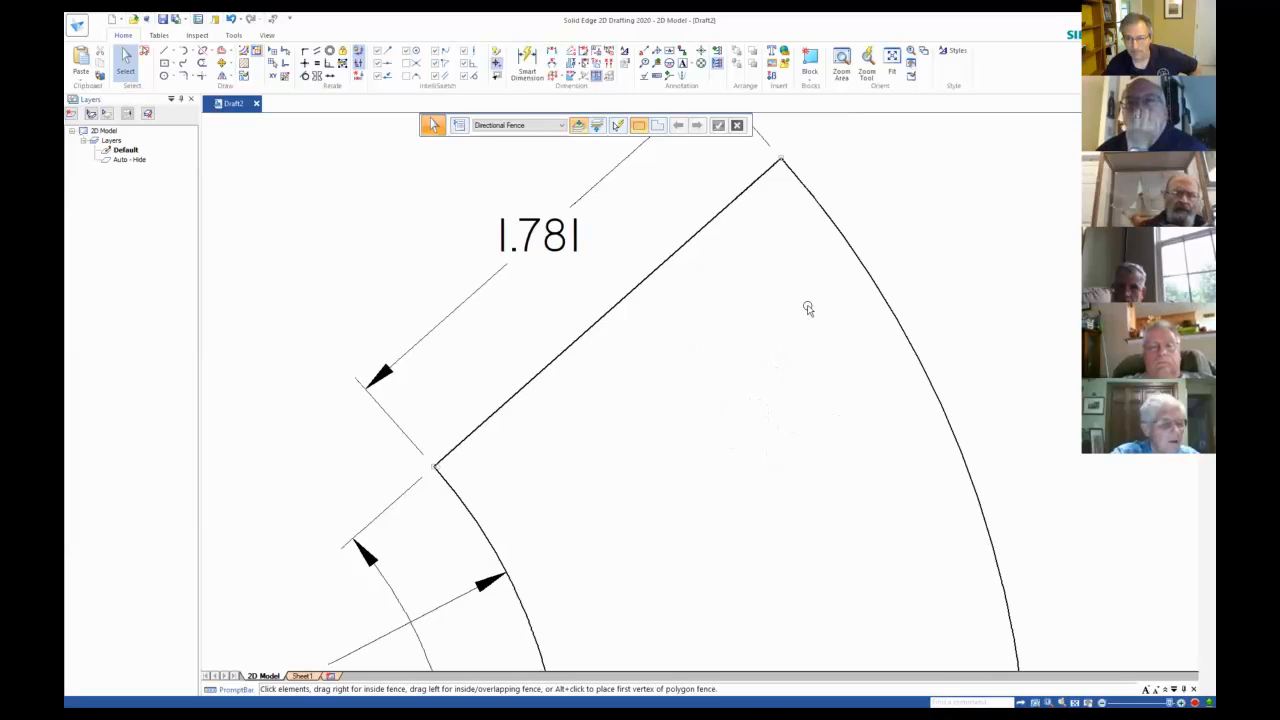
middle_click_drag(708, 476, 606, 363)
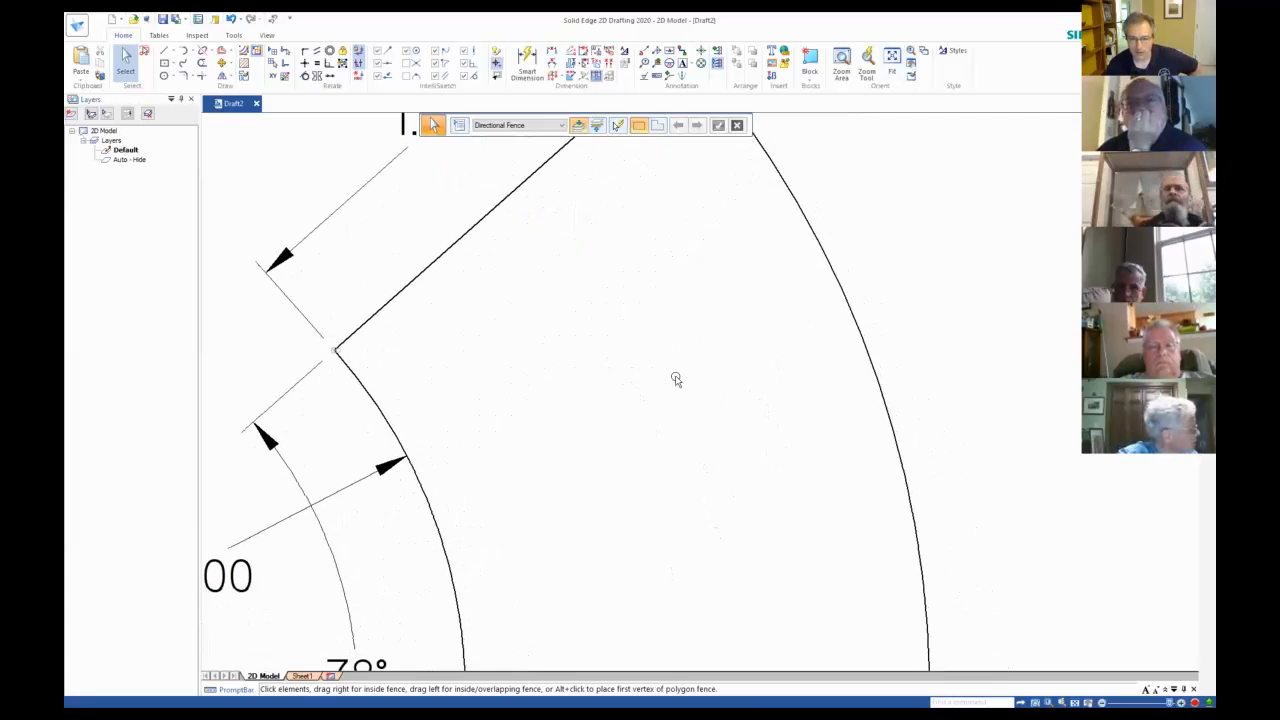
scroll(676, 379, "down", 3)
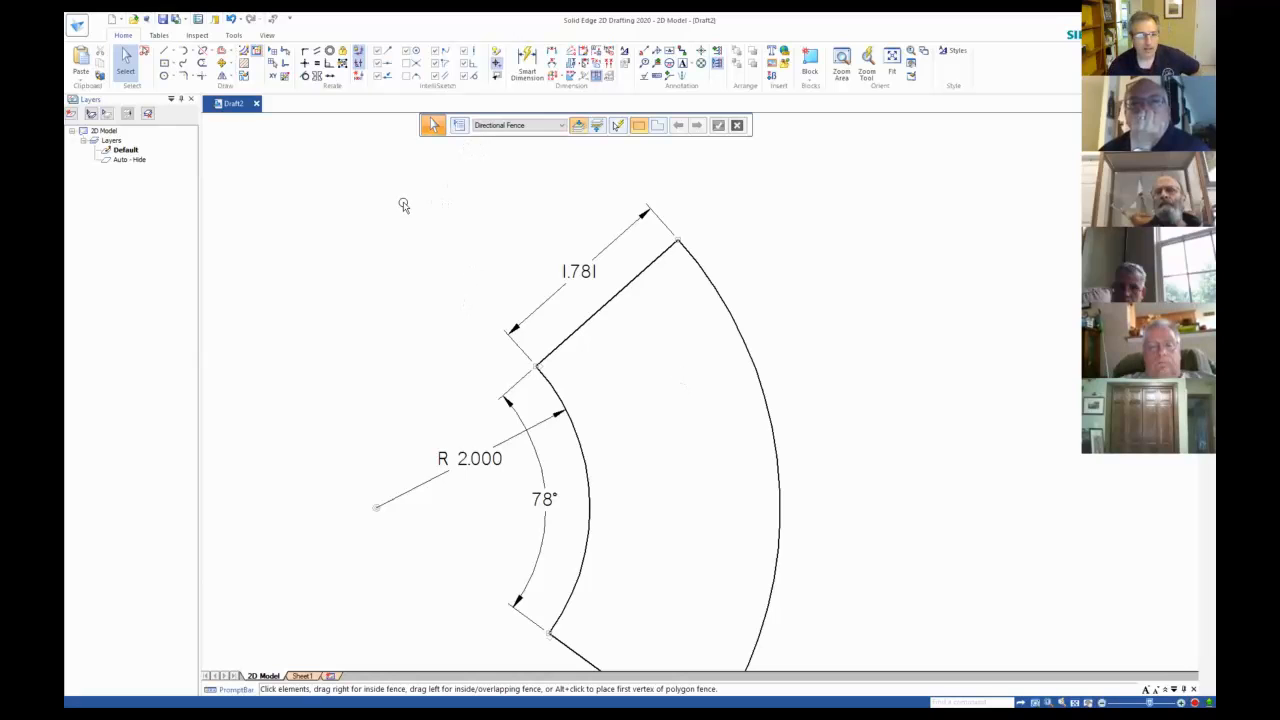
scroll(362, 214, "down", 1)
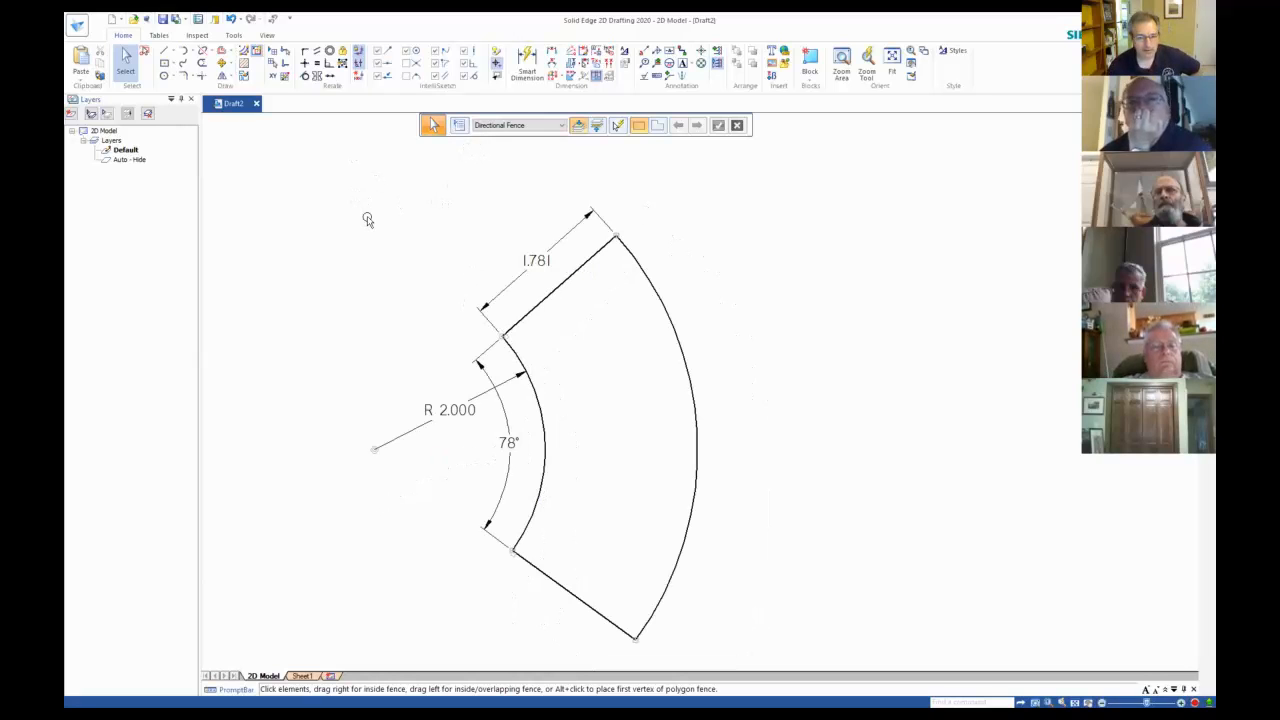
Move the entire profile together with its dimensions to a new location with the Move command, and clear the selection.
left_click_drag(332, 178, 763, 669)
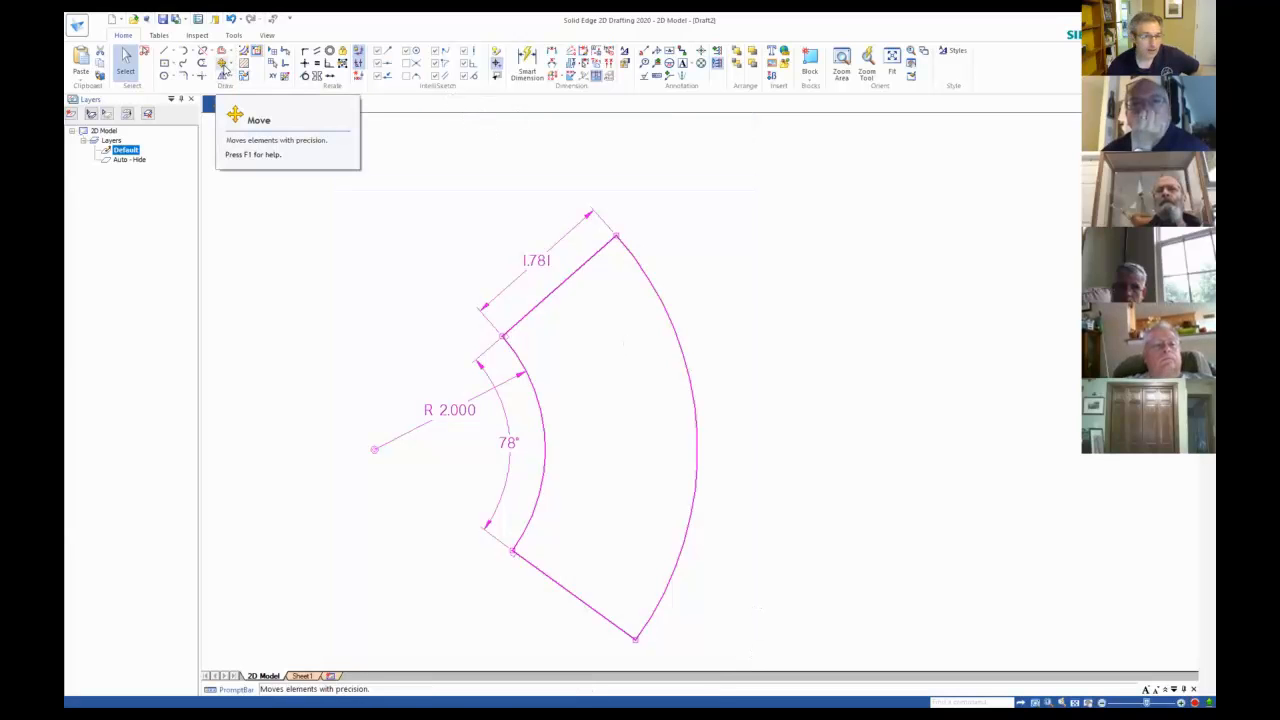
left_click(222, 64)
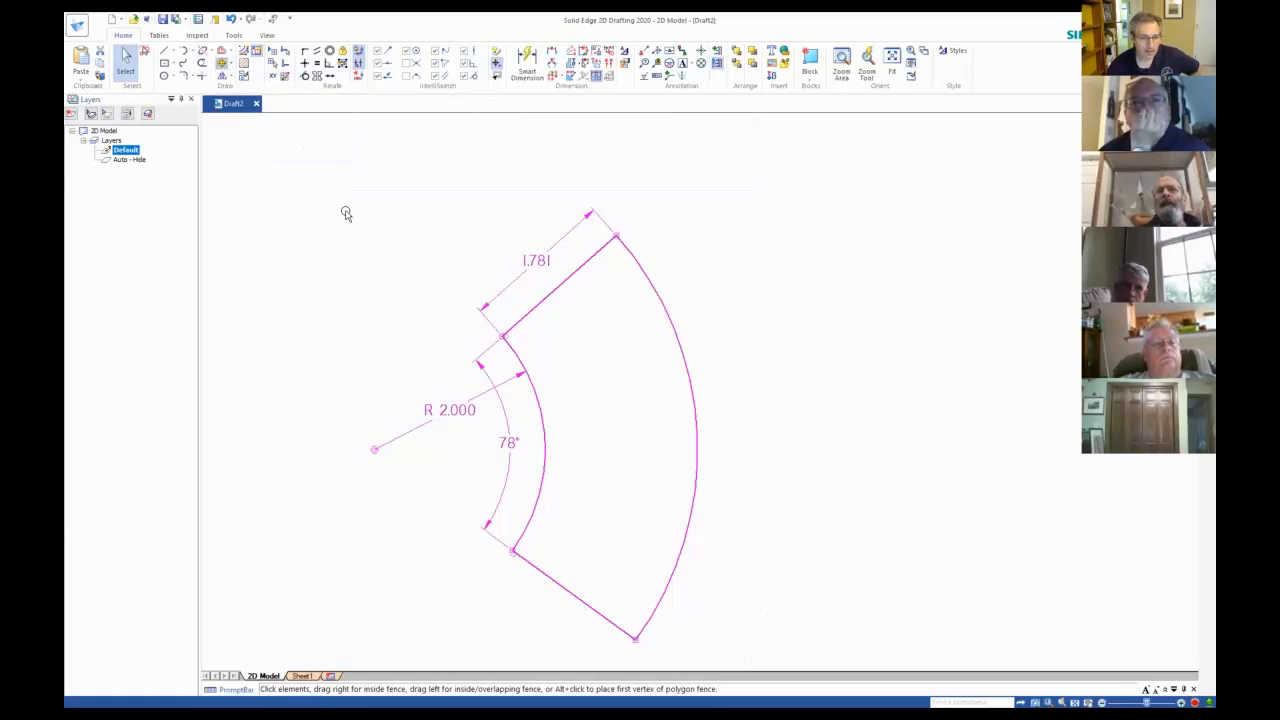
left_click(403, 351)
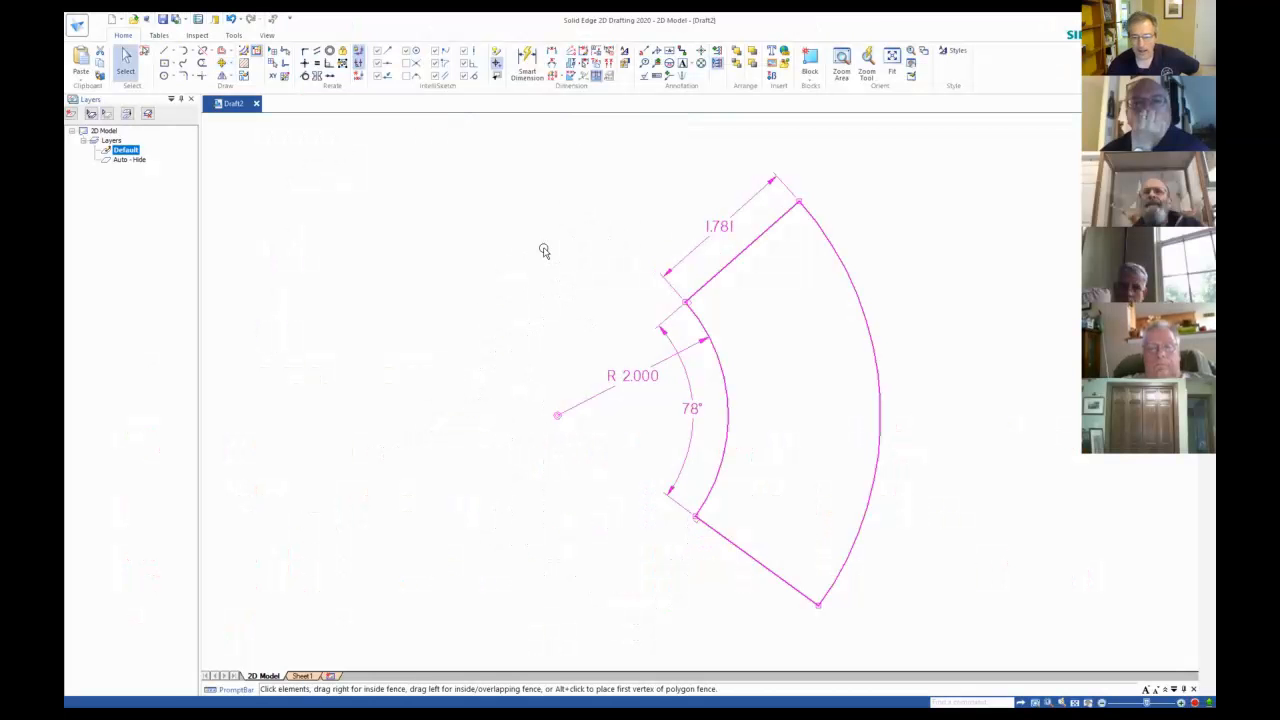
left_click(543, 250)
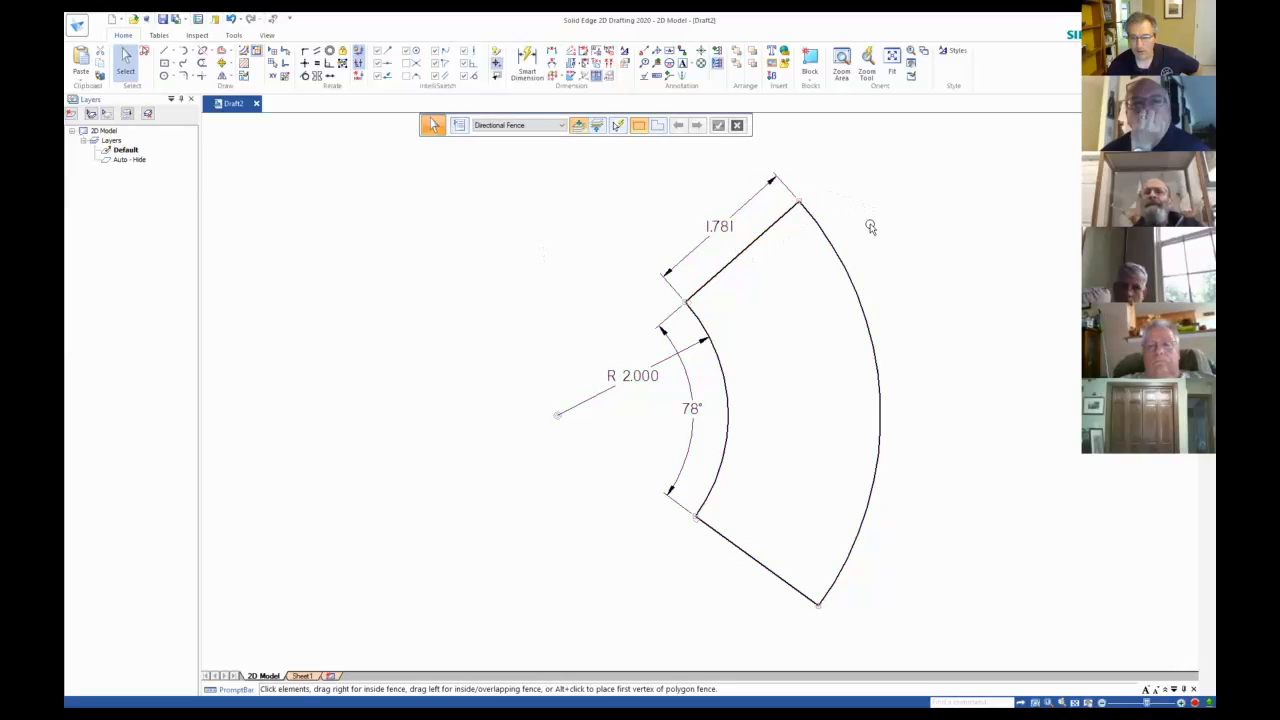
Try moving only the upper connecting line away from the arcs with the Move command, and undo the move.
left_click(762, 238)
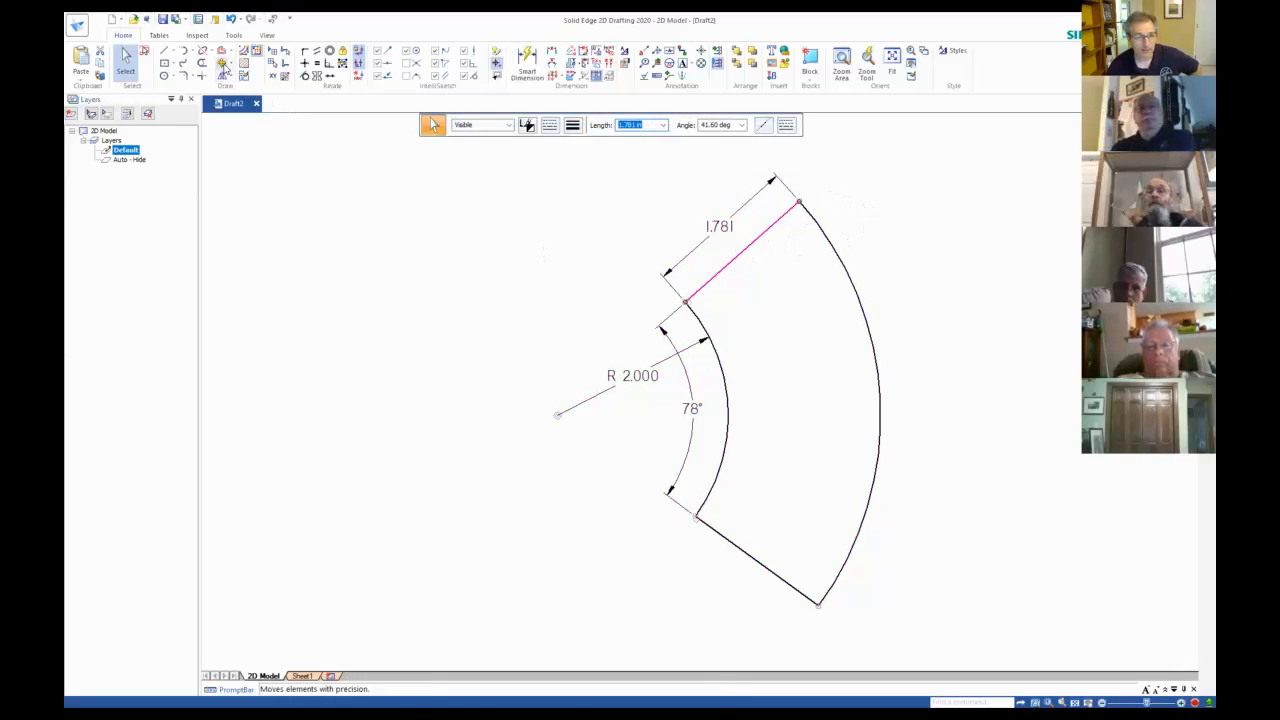
left_click(222, 63)
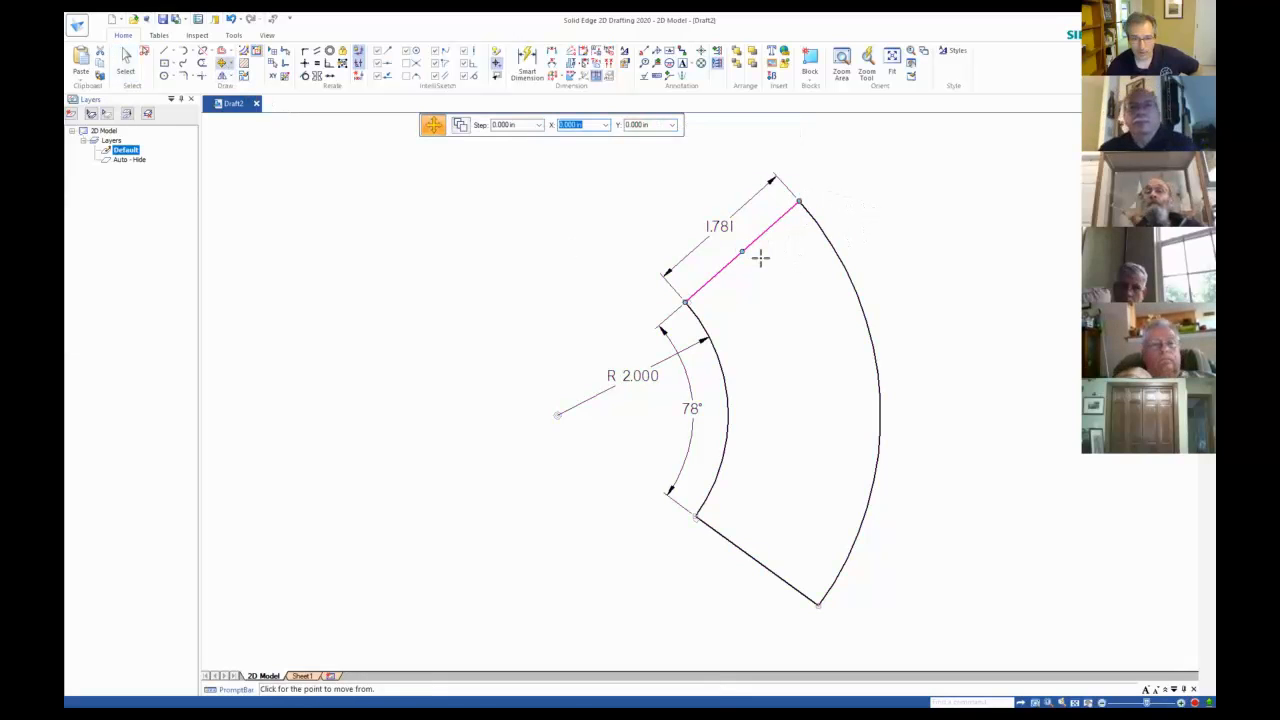
left_click(761, 258)
left_click(608, 256)
key("Escape")
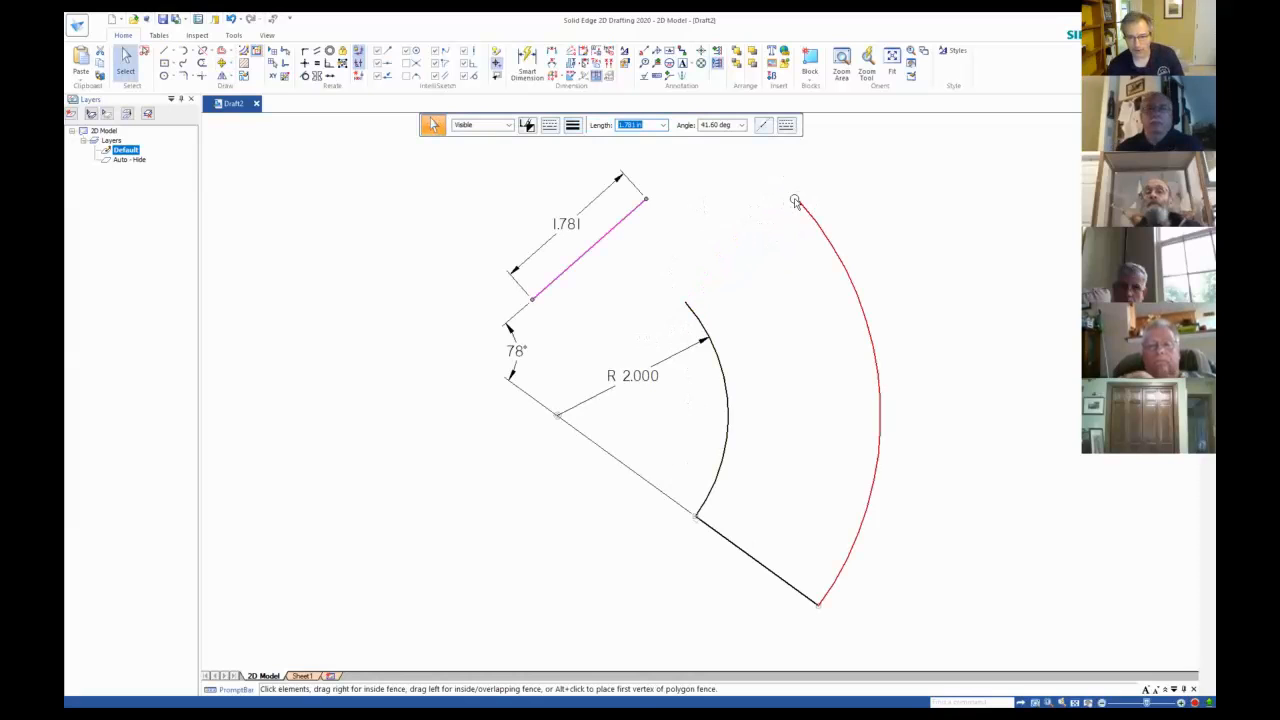
key("ctrl+z")
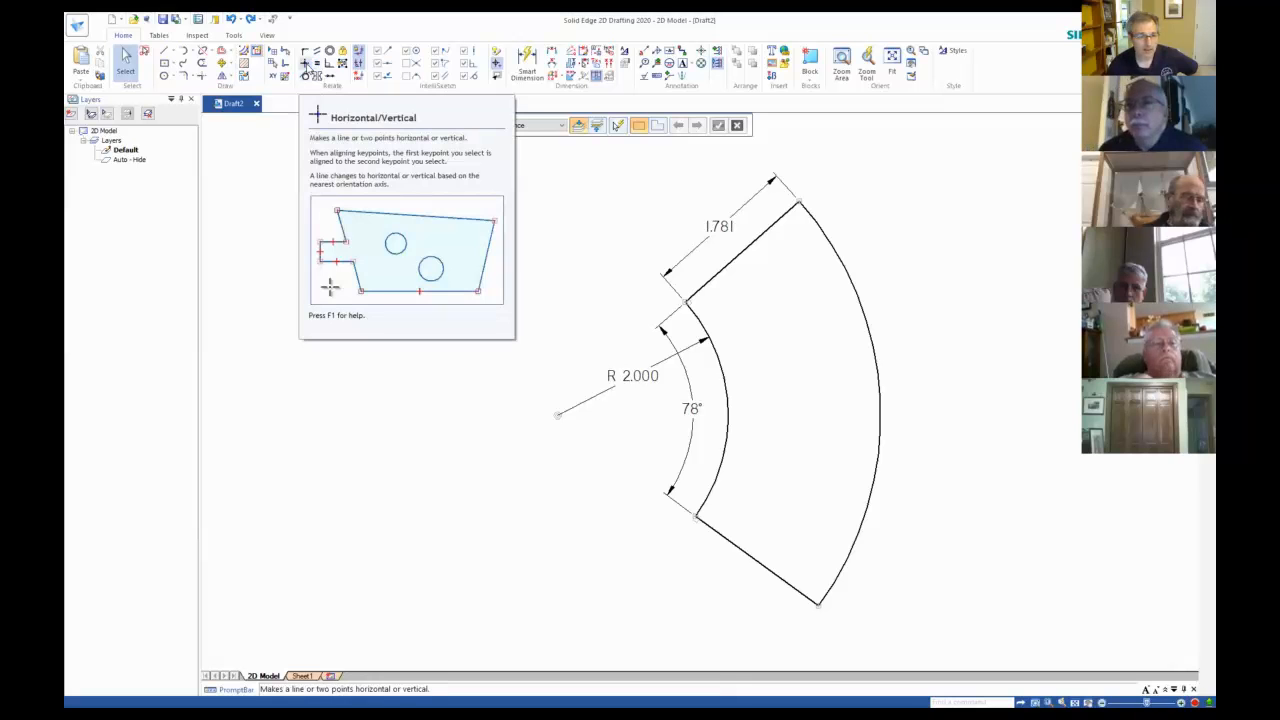
Apply a Horizontal/Vertical relationship to the upper connecting line to make it horizontal, and fit the profile in the view.
left_click(306, 64)
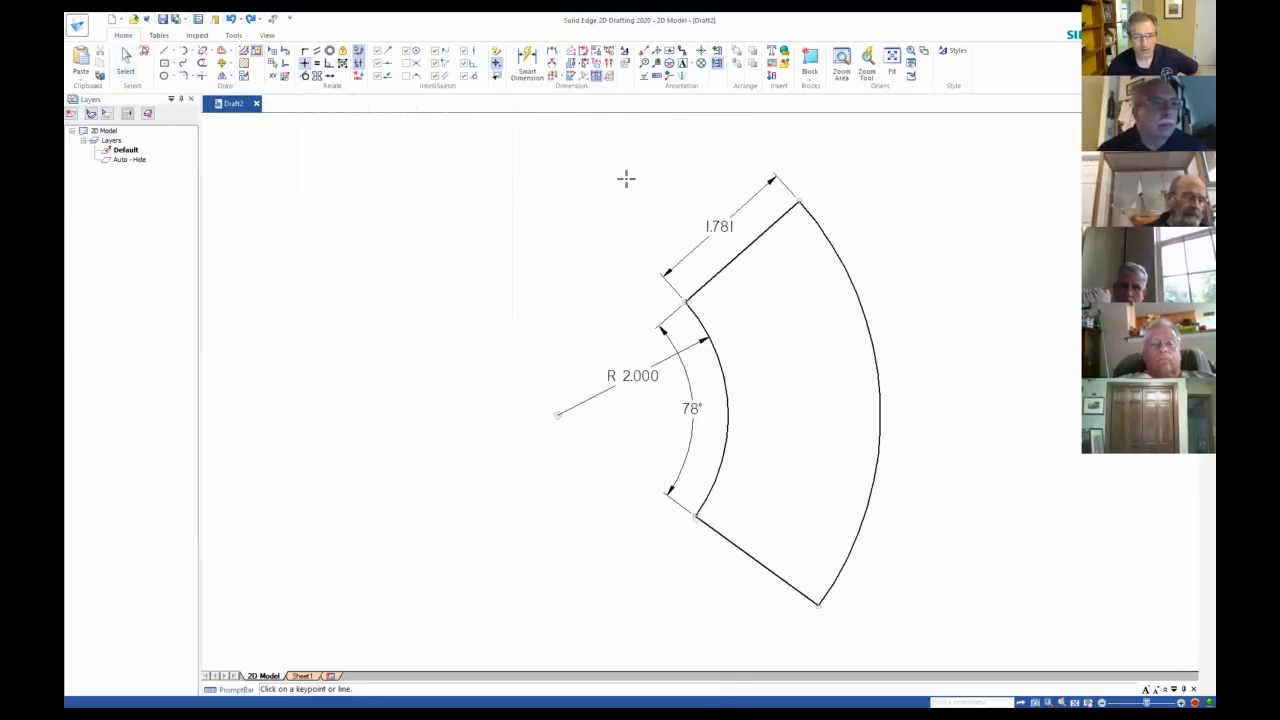
left_click(768, 226)
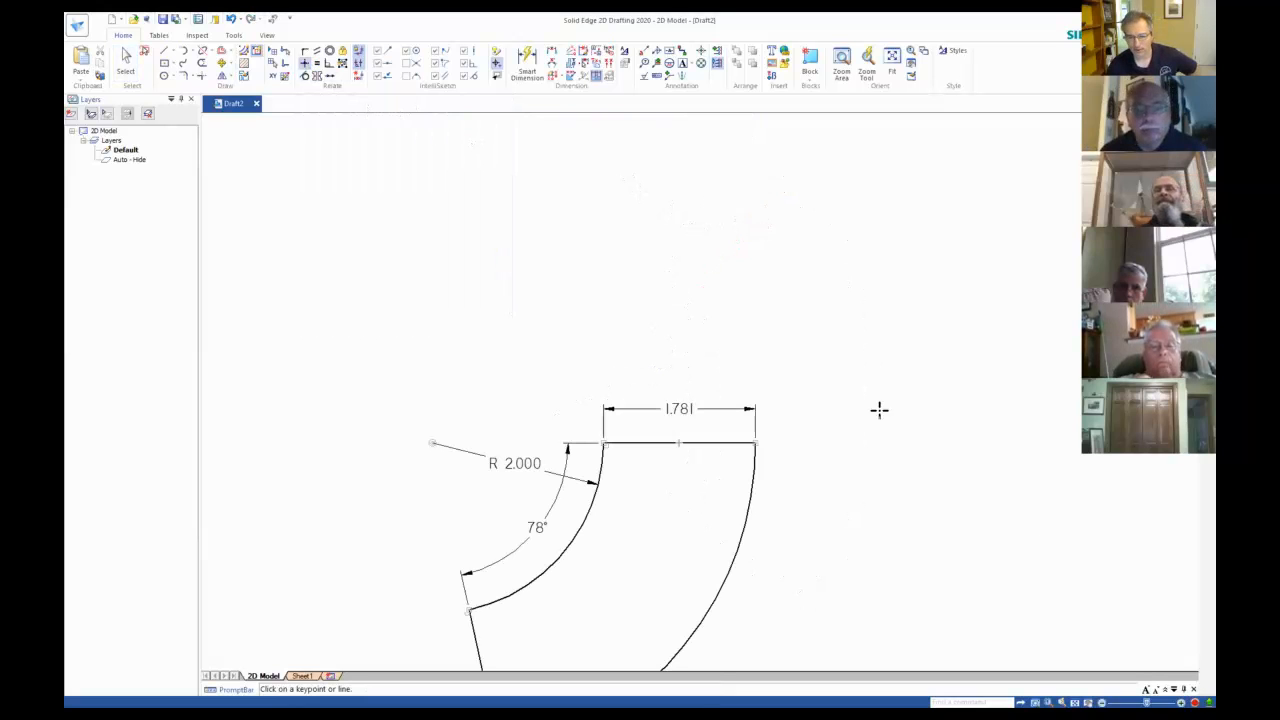
left_click(891, 58)
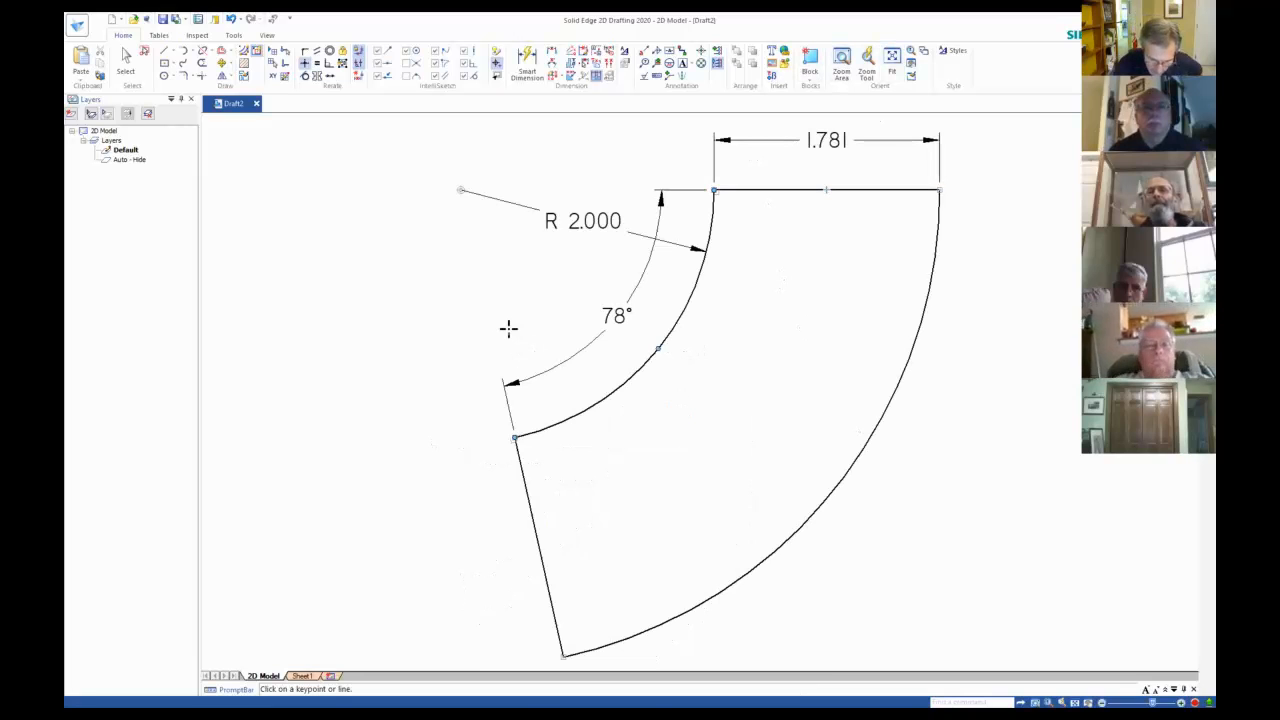
Draw a line about 0.8 in long outward from a point on the outer arc.
left_click(165, 51)
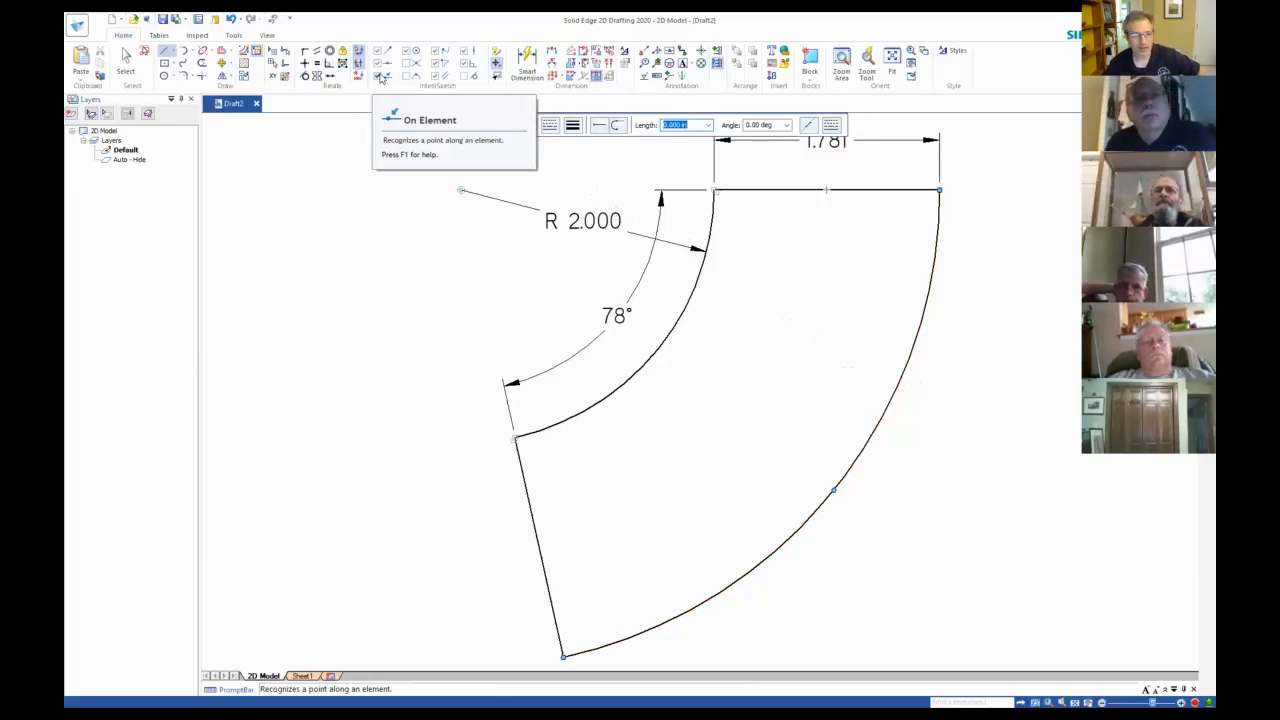
left_click(900, 378)
left_click(938, 471)
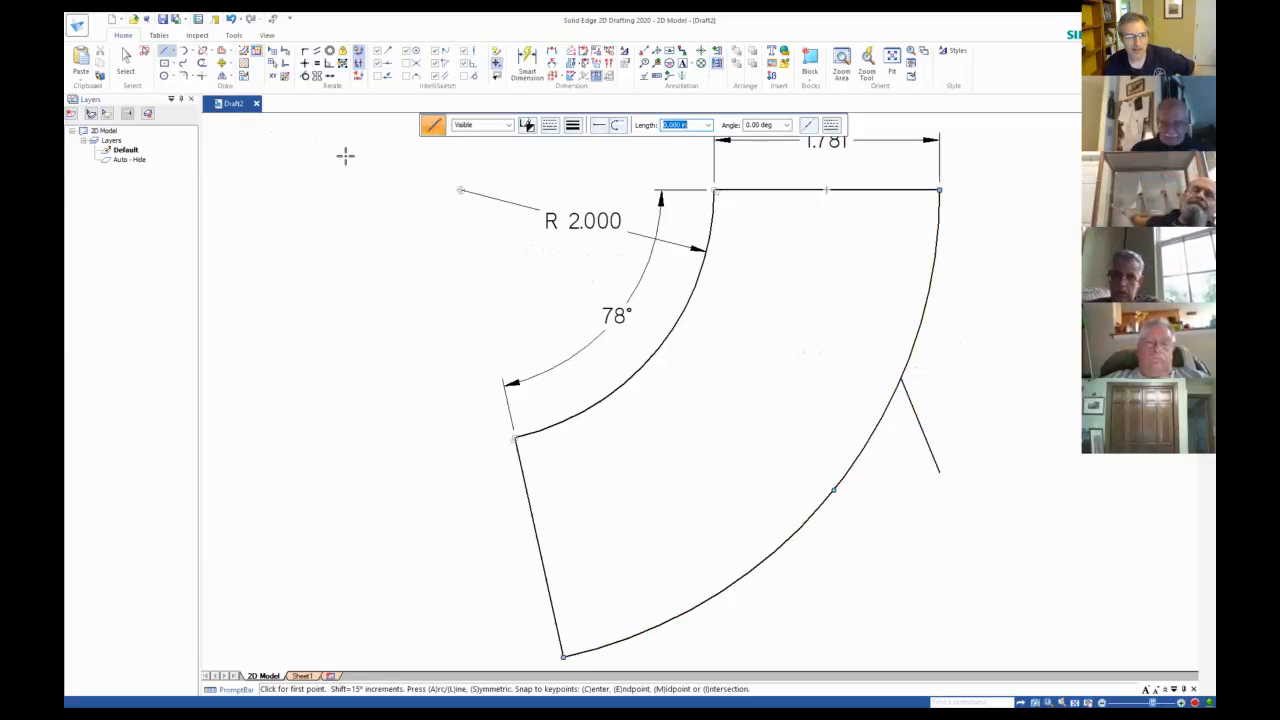
Pull the short line off the outer arc to test its connection, and delete the line.
left_click(124, 62)
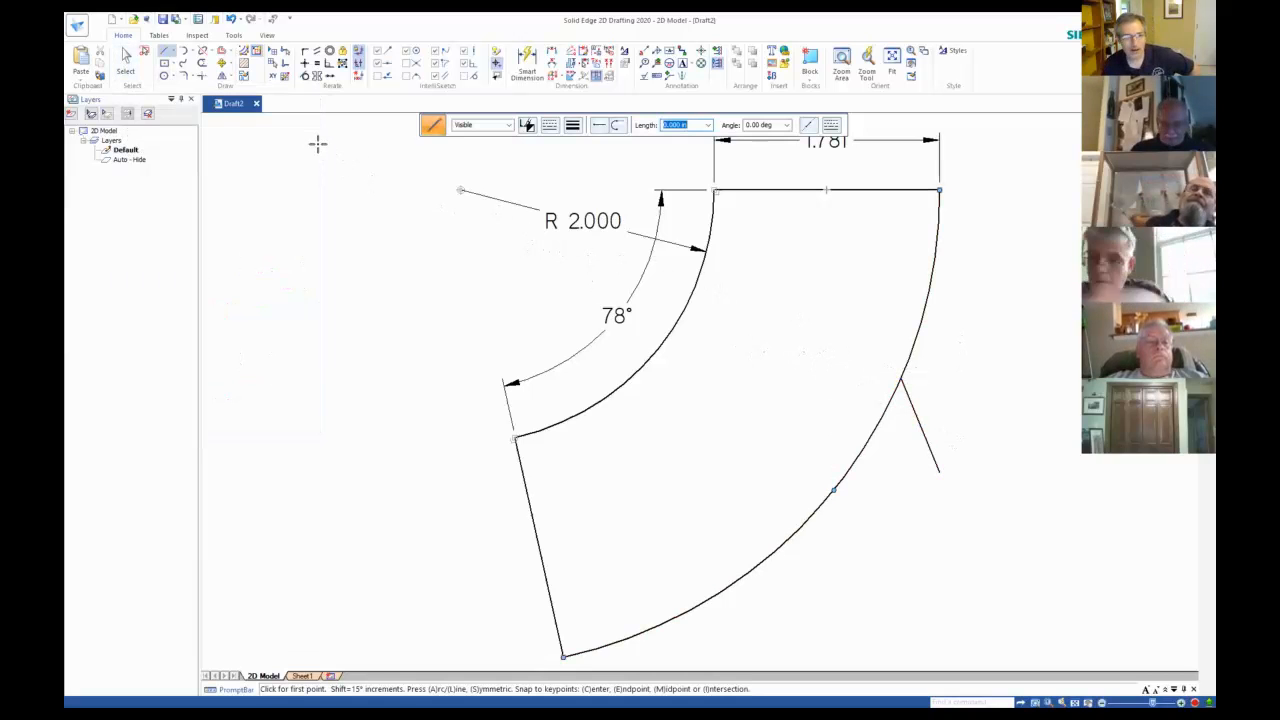
left_click(124, 62)
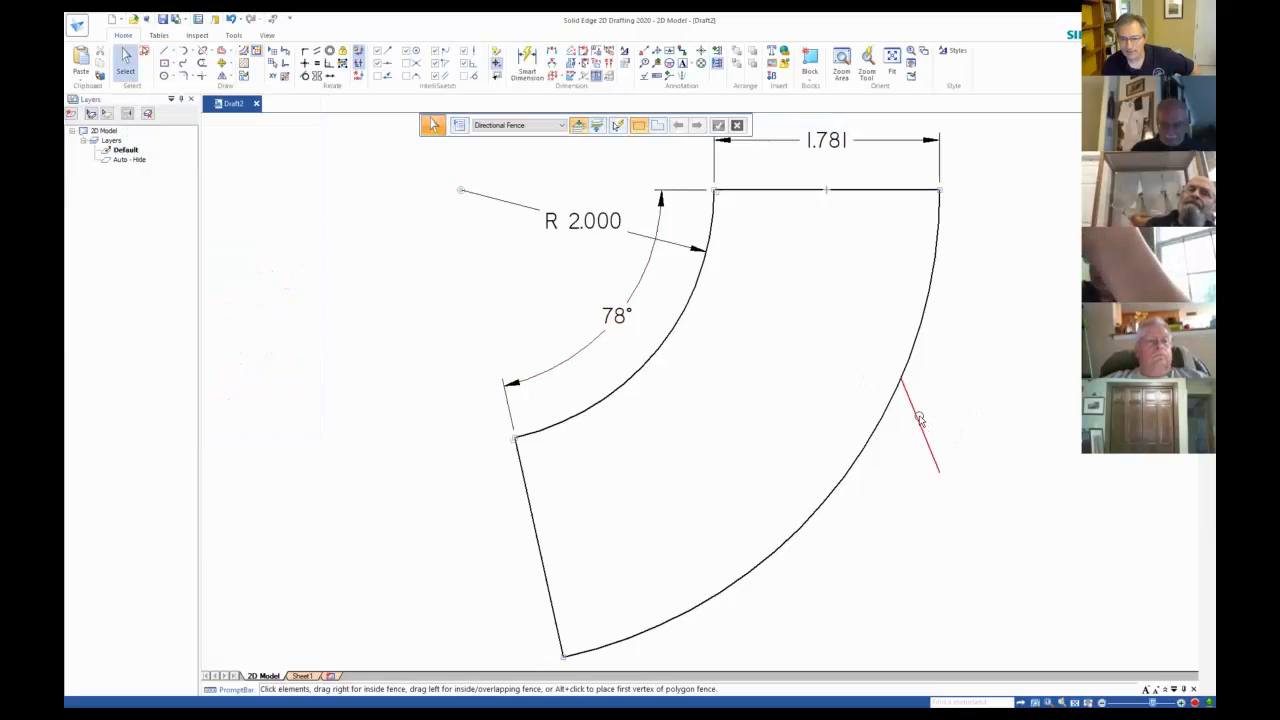
mouse_move(920, 418)
left_mouse_down()
mouse_move(945, 429)
mouse_move(899, 414)
mouse_move(956, 428)
mouse_move(884, 430)
mouse_move(903, 450)
mouse_move(917, 436)
left_mouse_up()
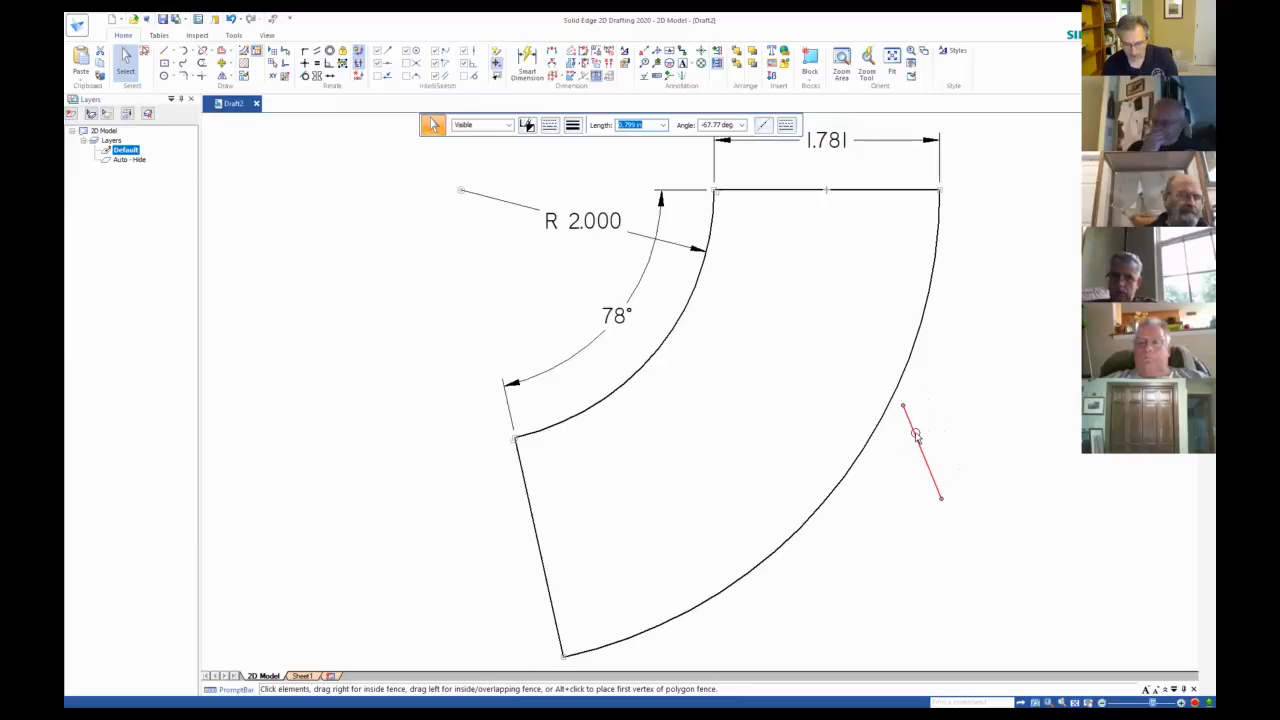
key("Delete")
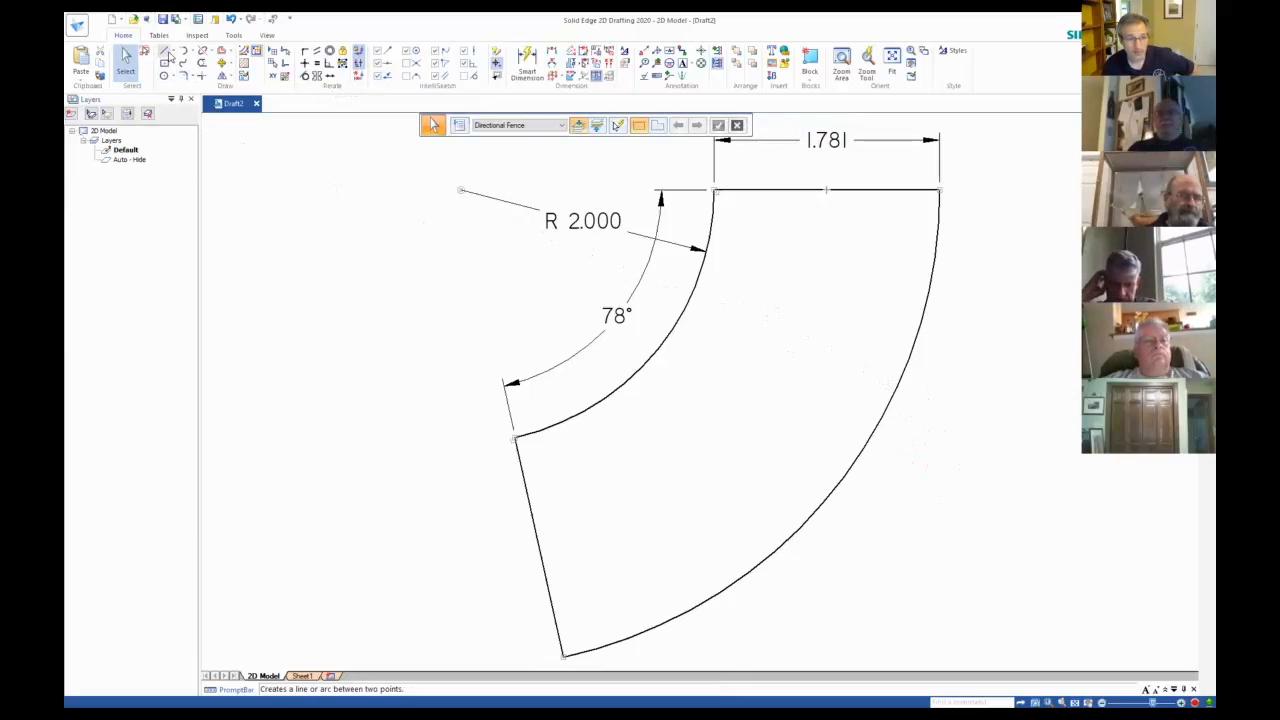
Draw a line that starts on the upper part of the outer arc and runs nearly tangent to it.
left_click(167, 54)
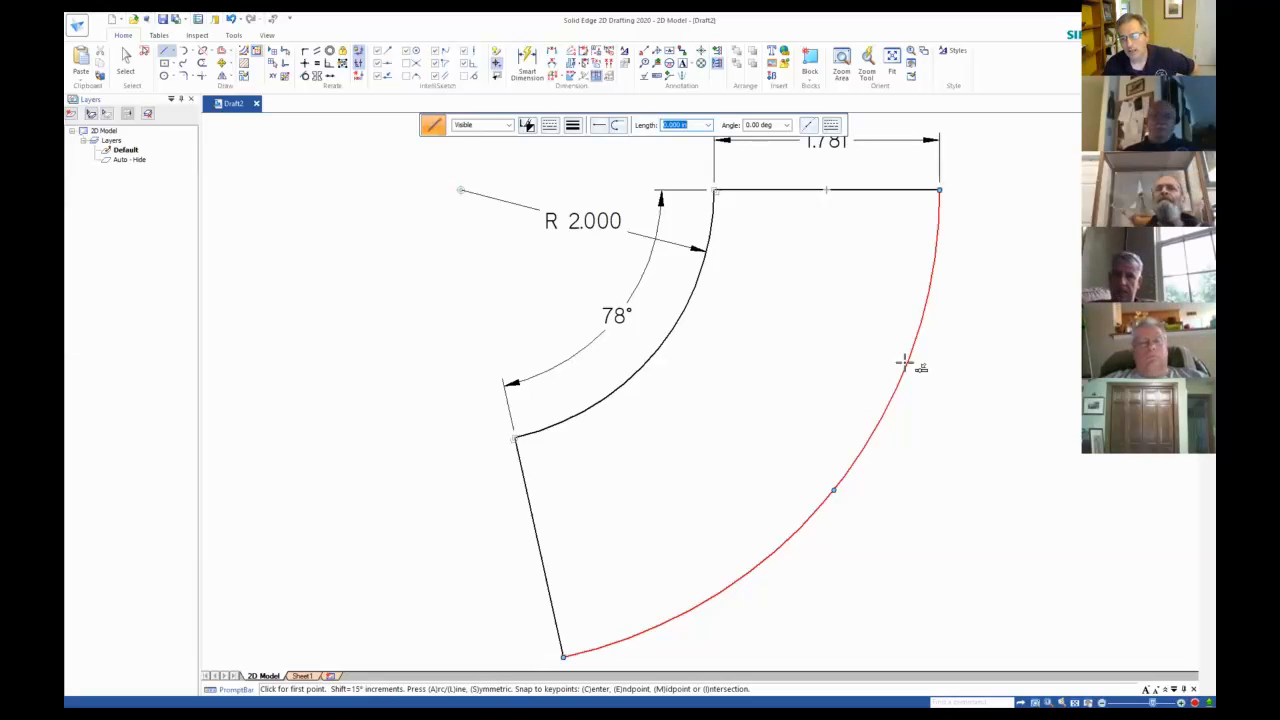
left_click(906, 366)
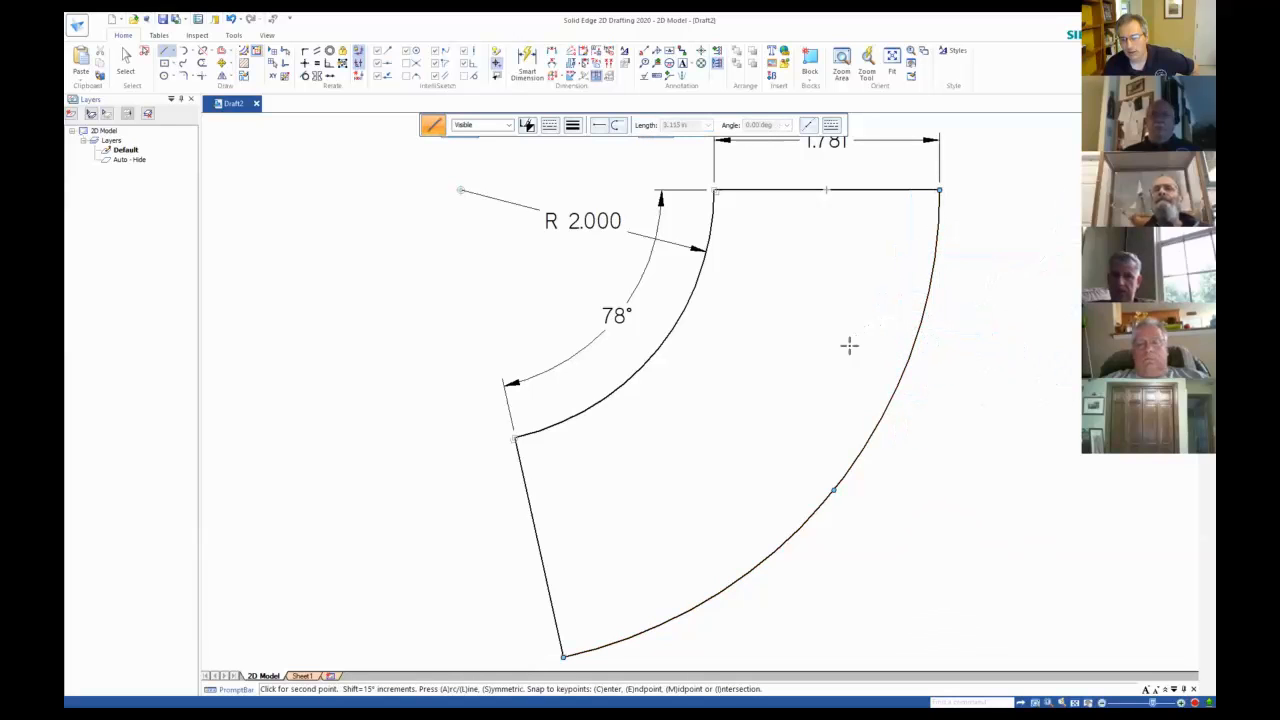
left_click(910, 398)
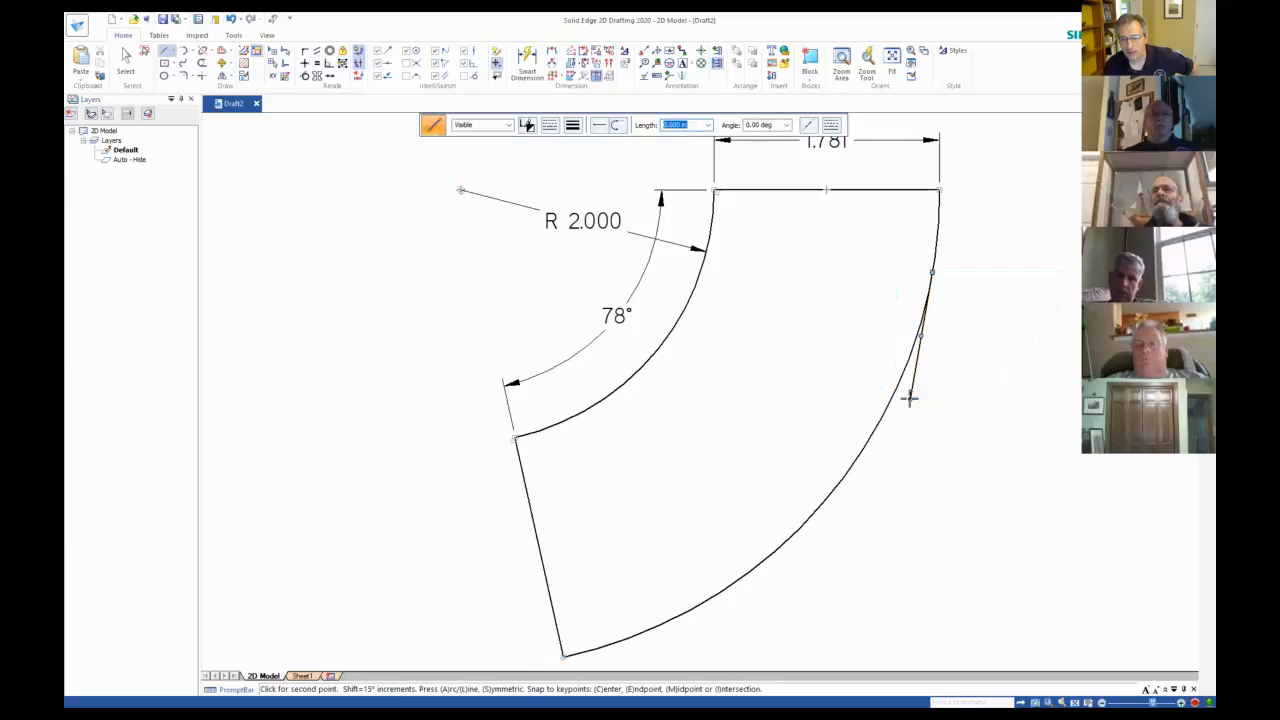
right_click(940, 345)
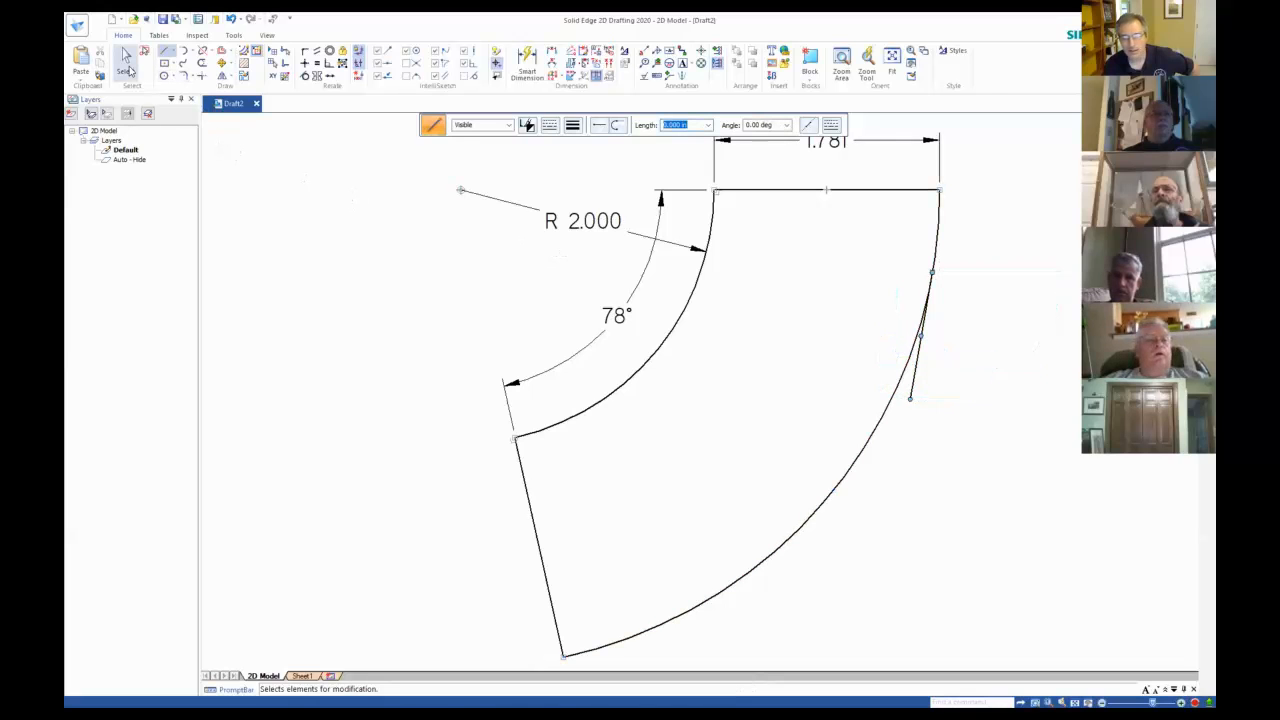
Swing the free end of the nearly tangent line away from the outer arc, and delete the line.
left_click(126, 62)
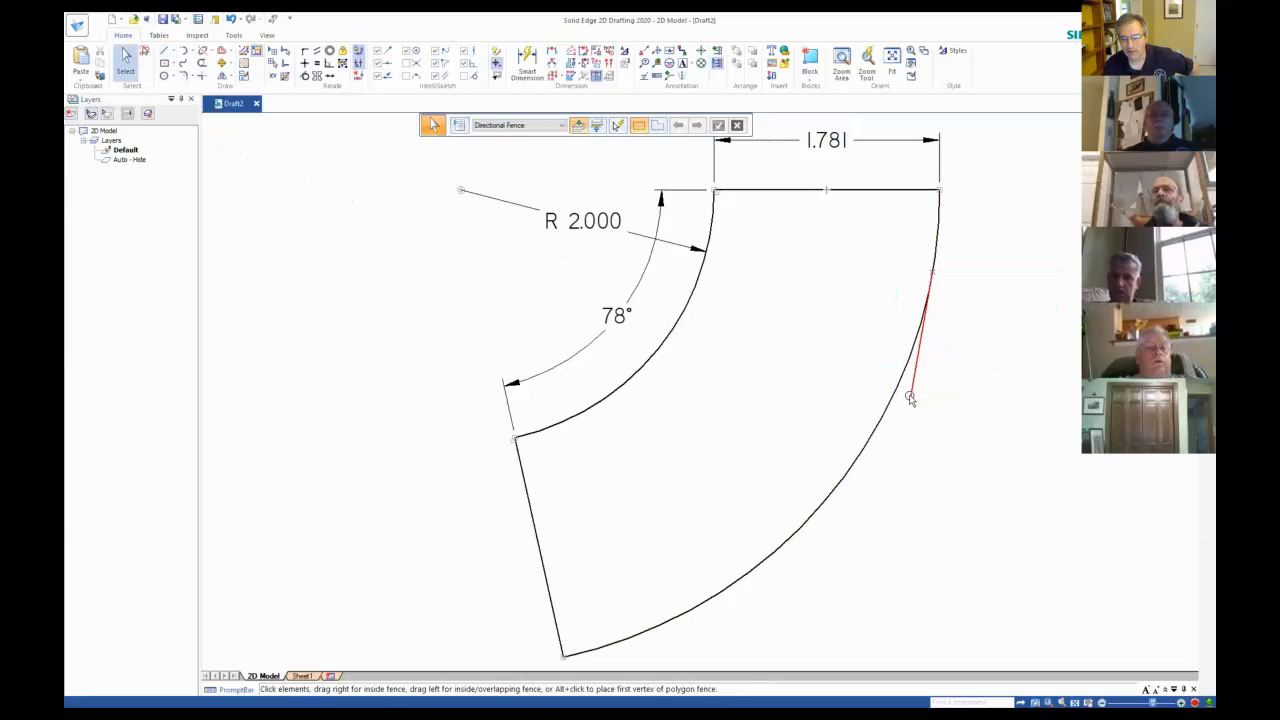
left_click(910, 398)
left_click_drag(983, 377, 943, 432)
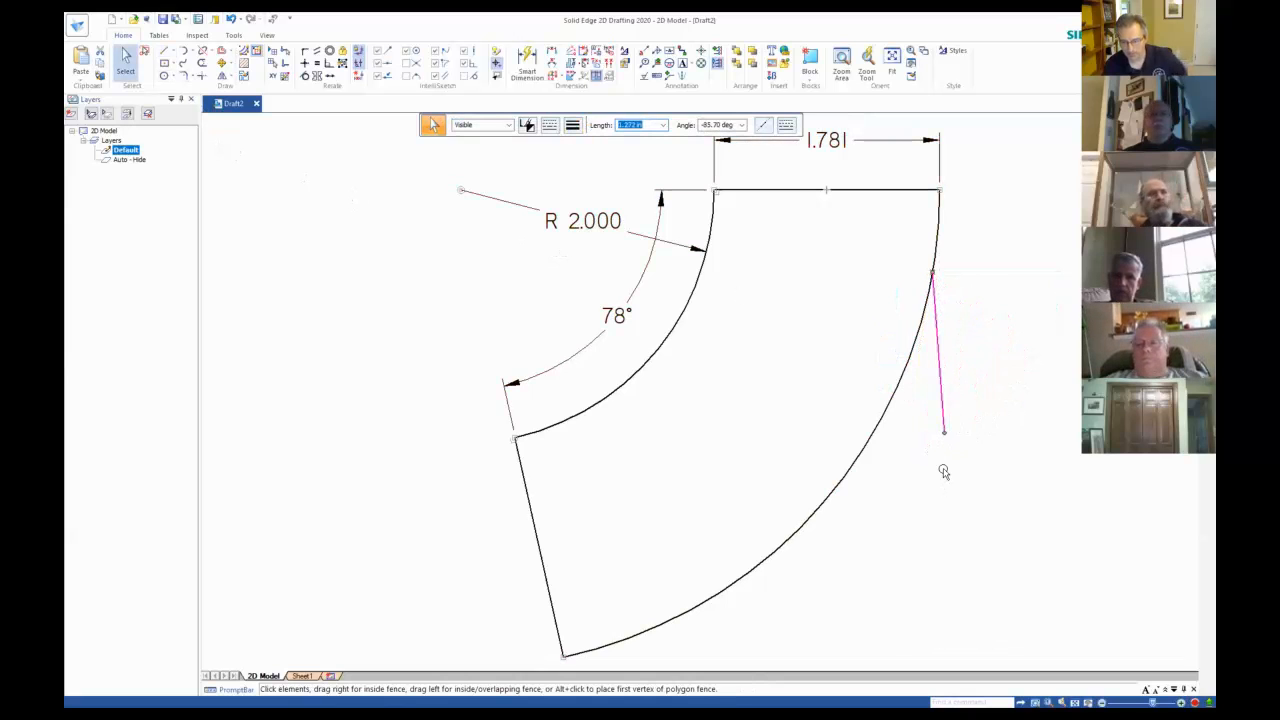
key("Delete")
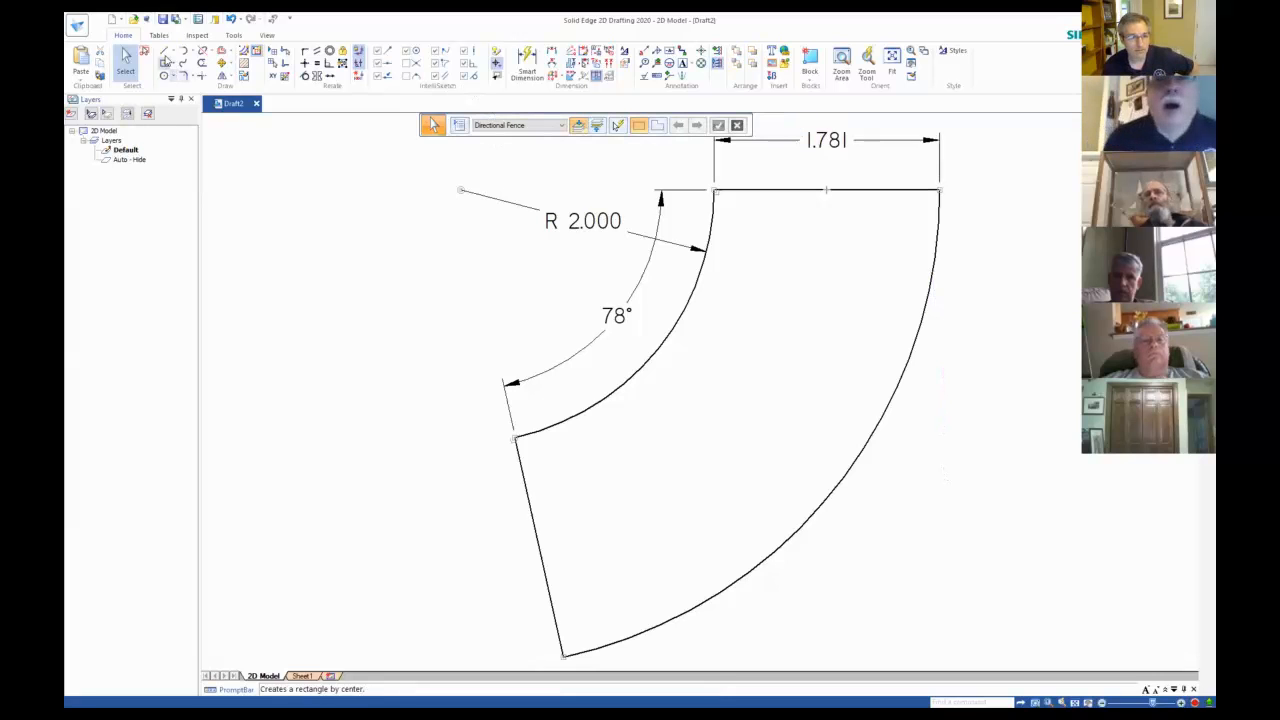
Draw a line about 1.53 in long tangent to the outer arc, and slide it down along the arc by its free end.
left_click(166, 57)
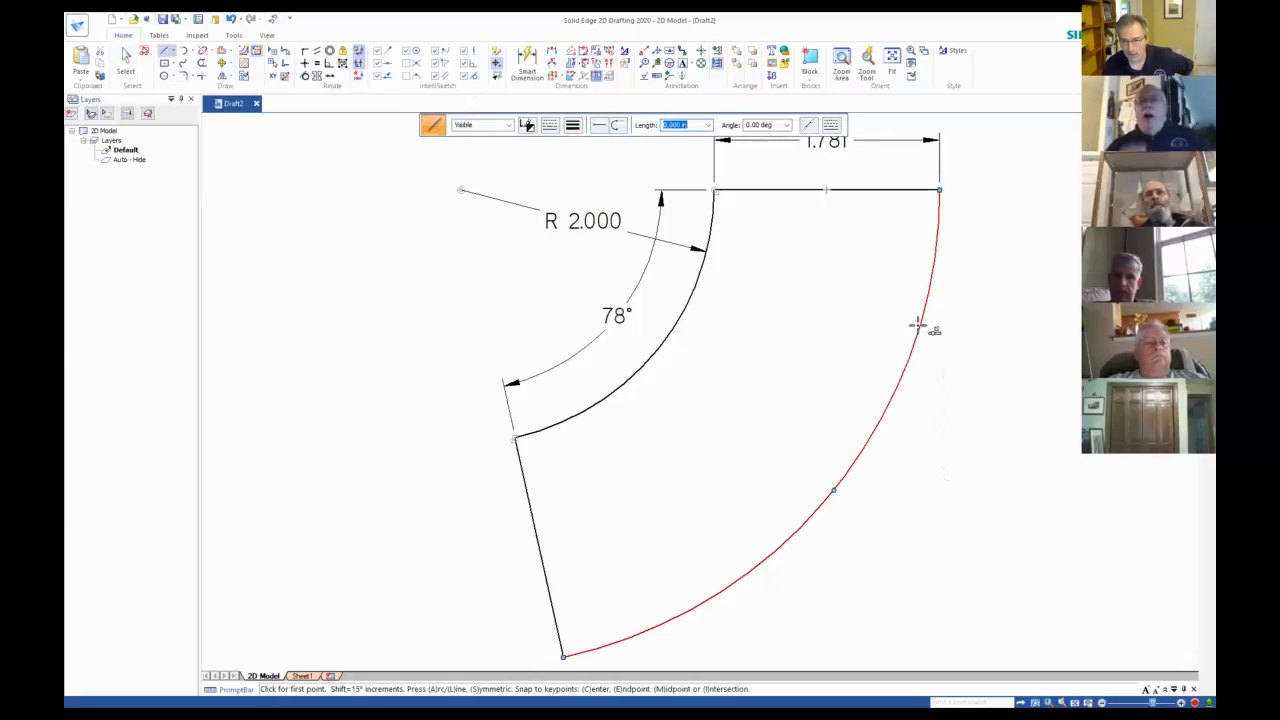
left_click(933, 261)
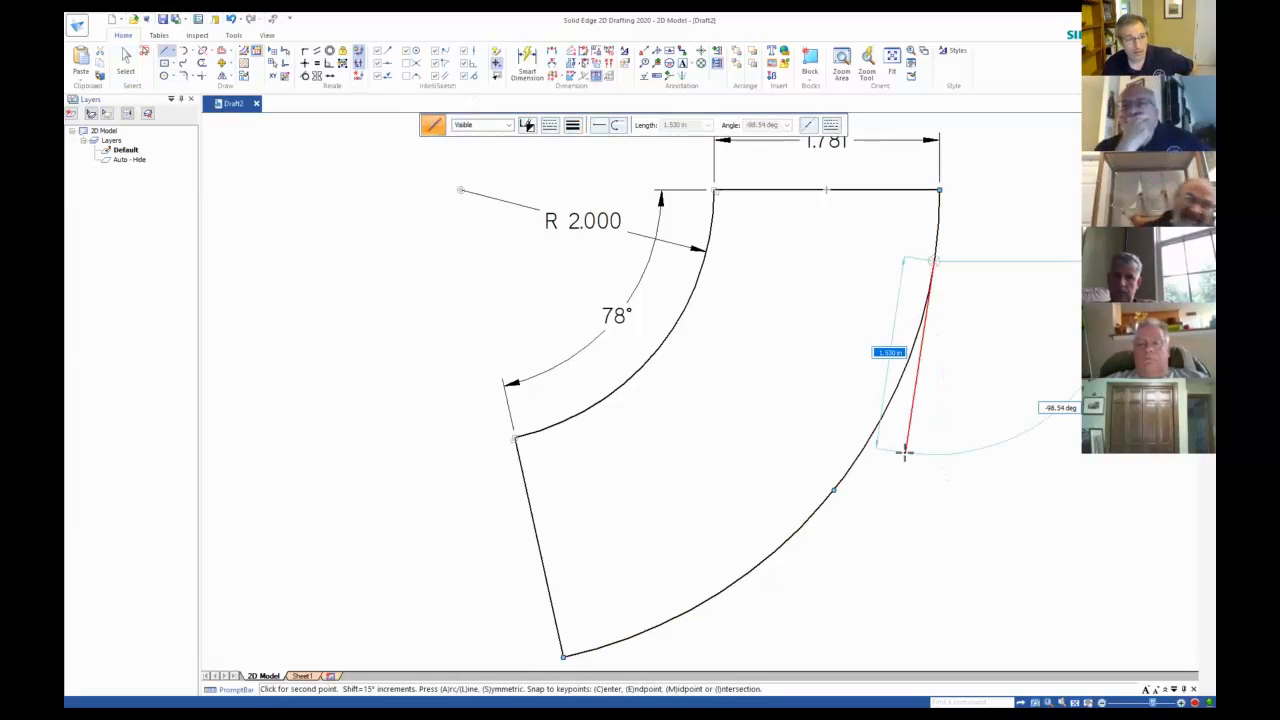
left_click(905, 451)
left_click(127, 62)
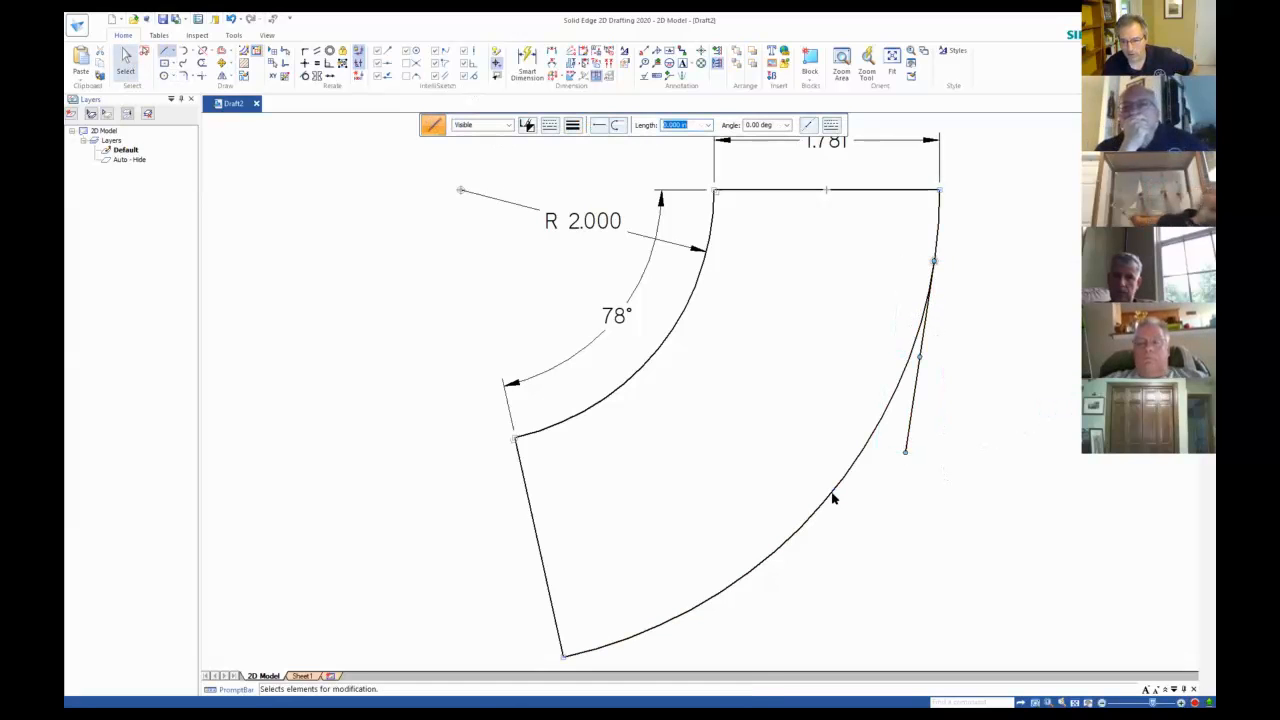
left_click_drag(904, 453, 753, 616)
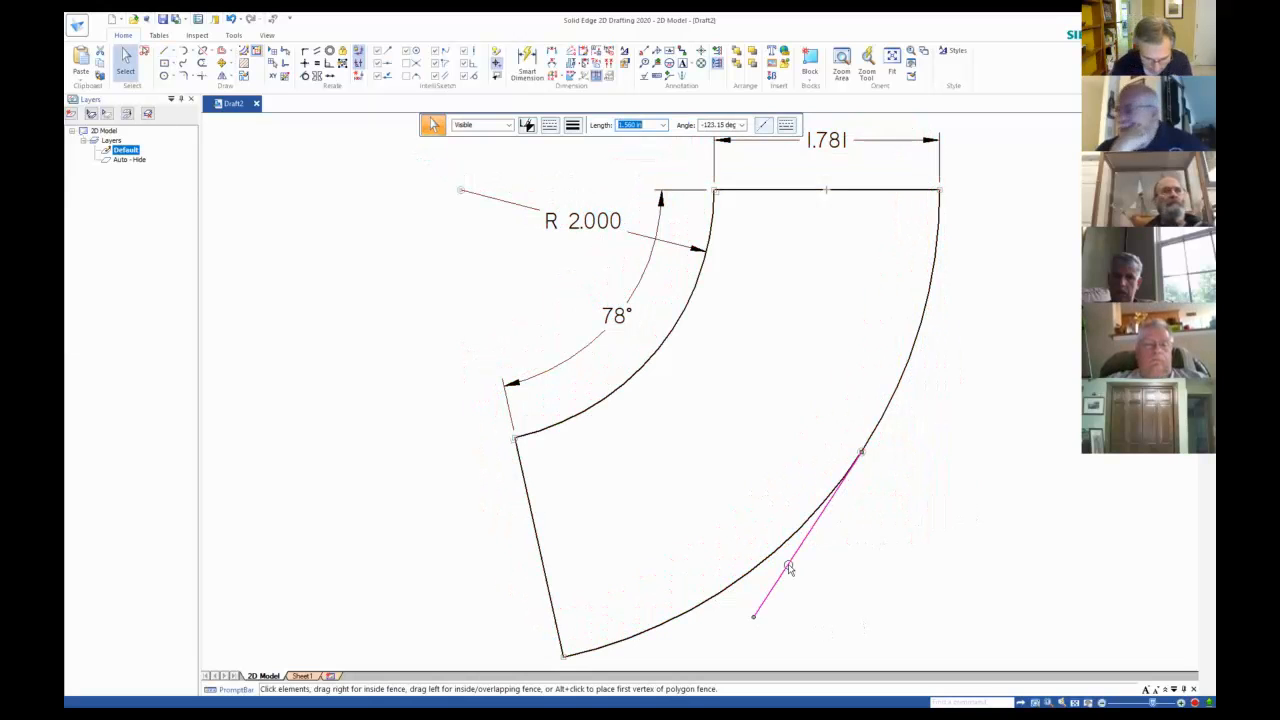
Delete the tangent line, and draw two separate lines, one above the other, slanting in opposite directions in the empty area beside the profile.
key("Delete")
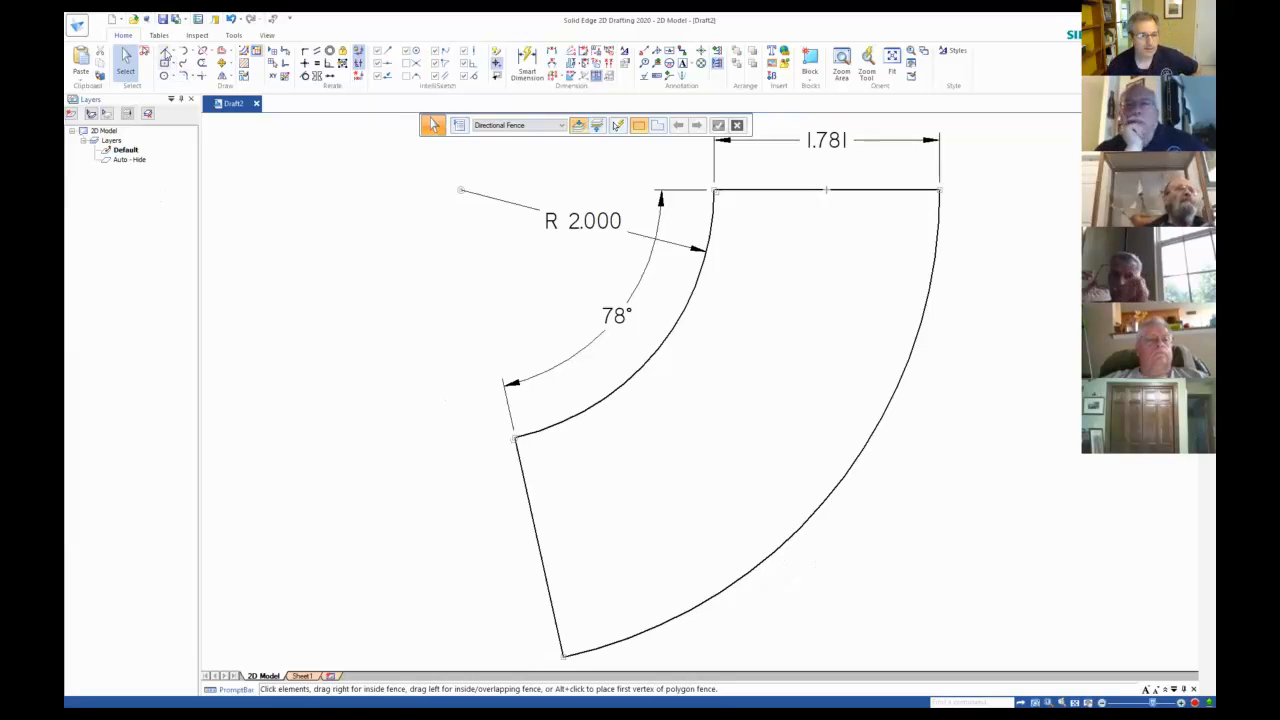
left_click(165, 51)
left_click(464, 273)
left_click(318, 292)
right_click(325, 360)
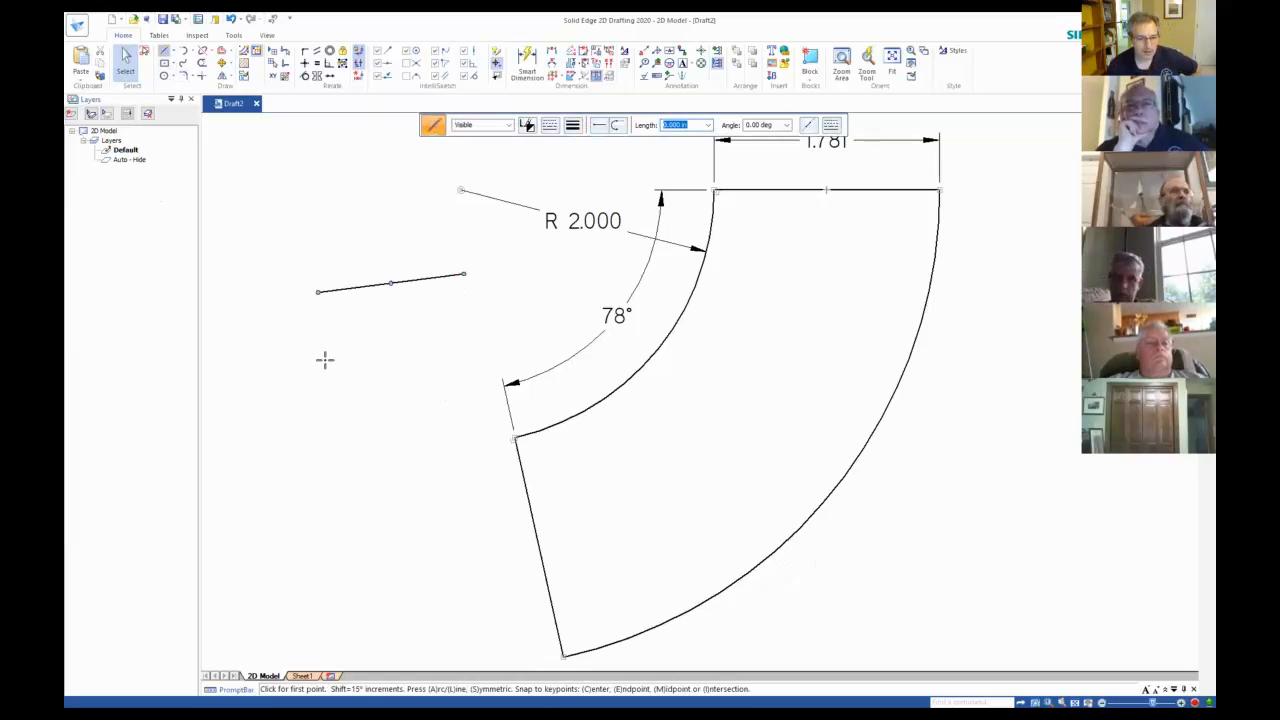
left_click(341, 369)
left_click(450, 401)
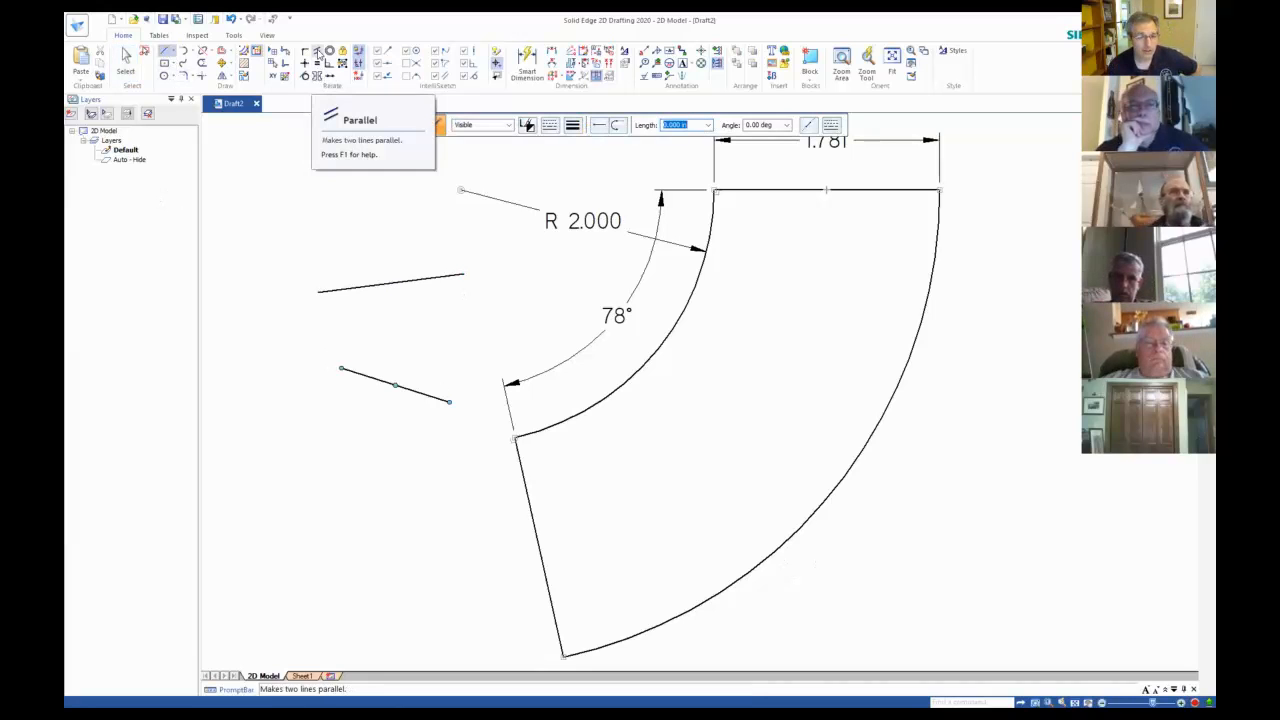
Make the upper line parallel to the lower one, and swing its free end up to an angle of about 4.4 degrees.
left_click(318, 52)
left_click(390, 283)
left_click(394, 381)
key("Escape")
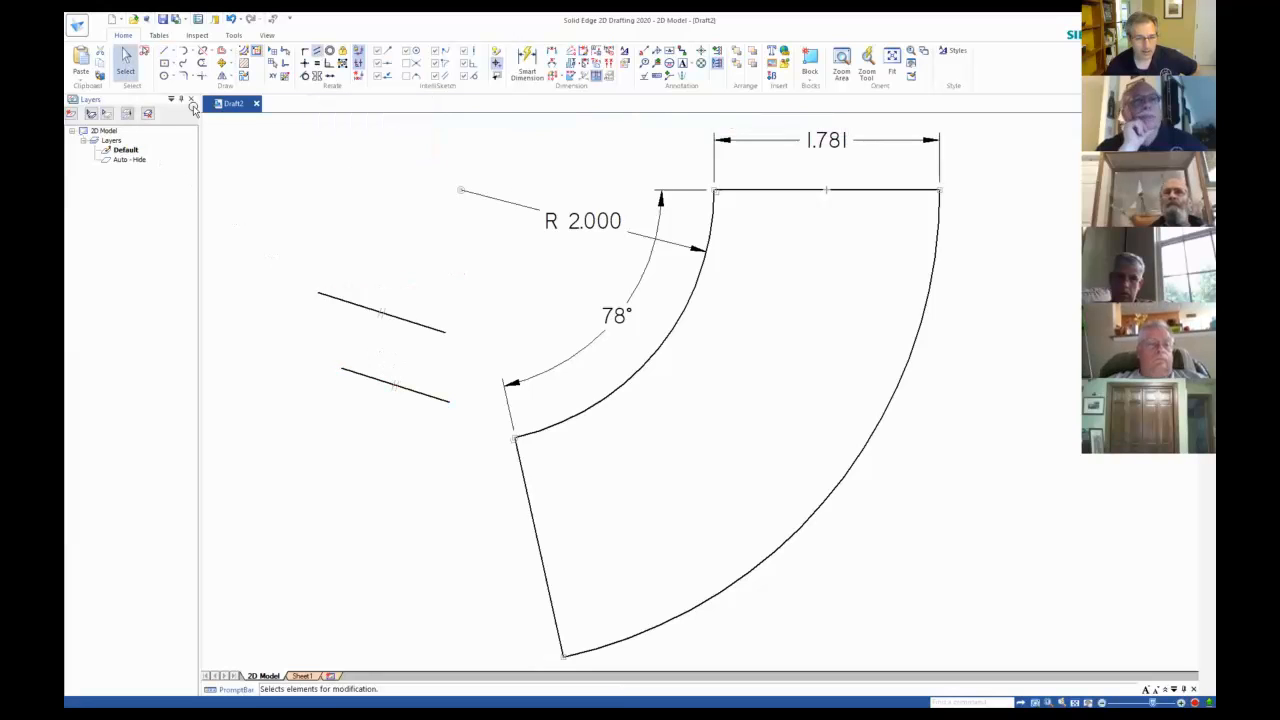
left_click_drag(445, 331, 466, 281)
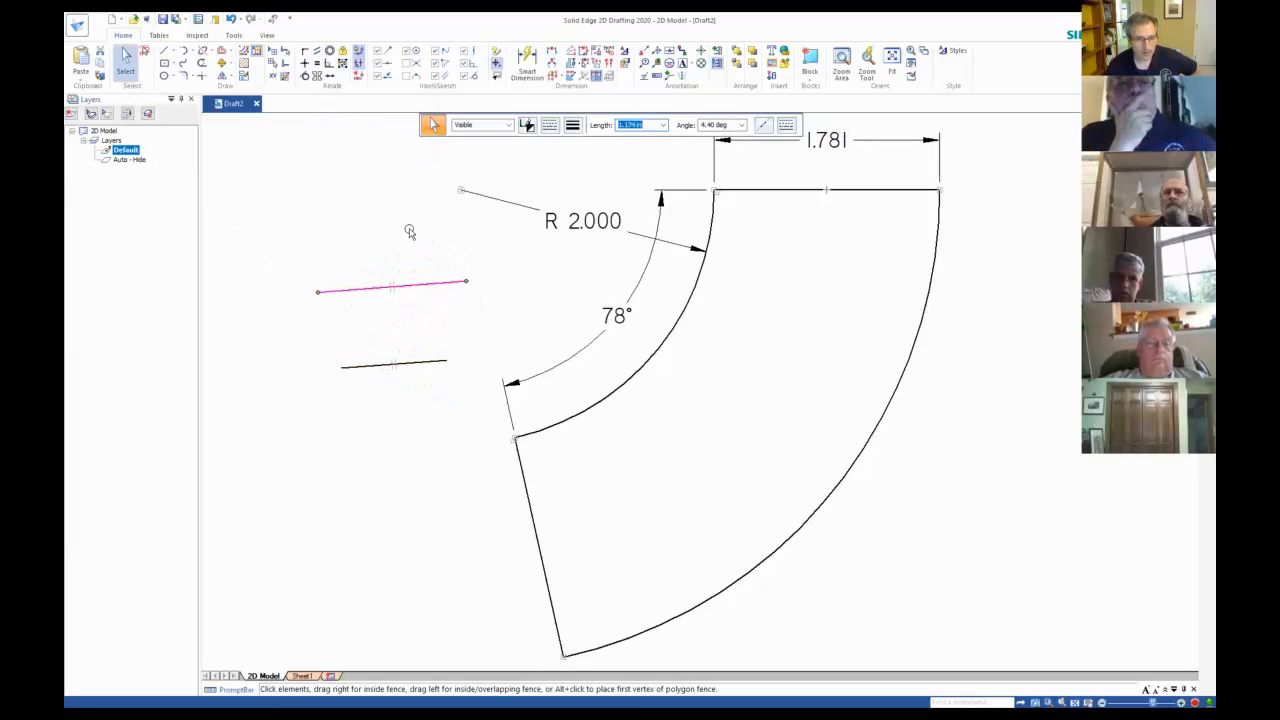
left_click(409, 232)
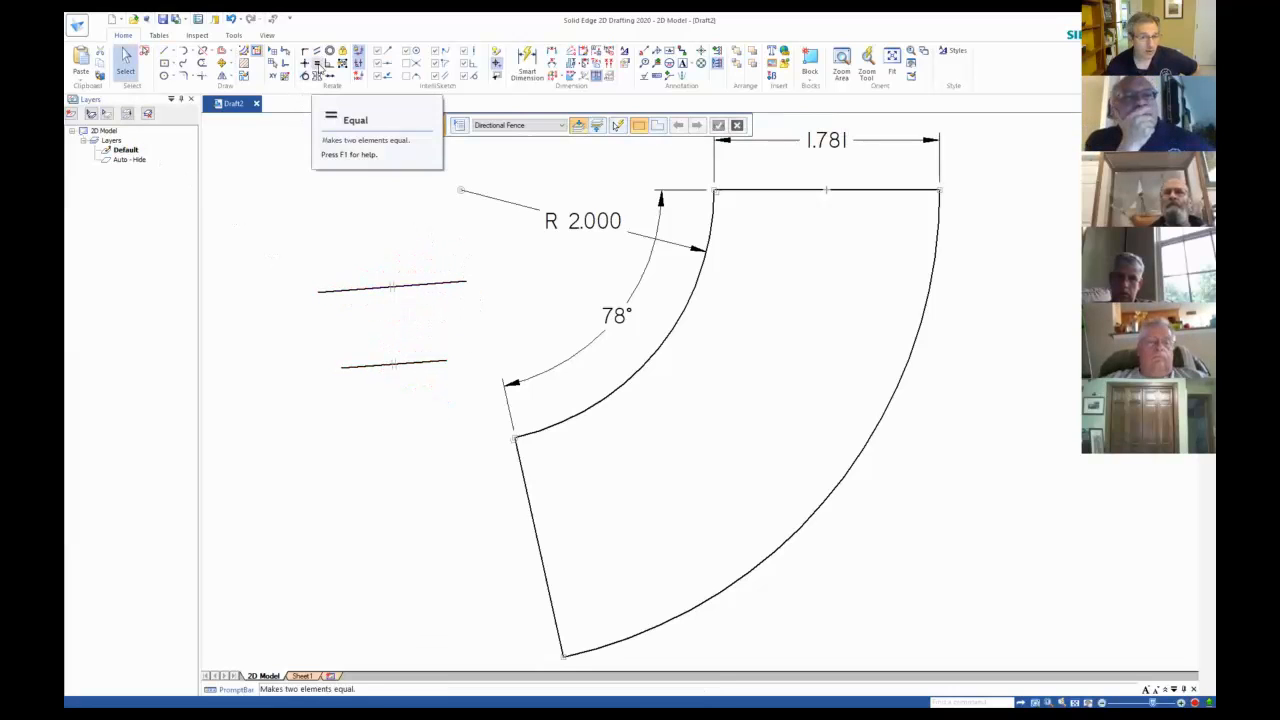
Apply an Equal relationship that makes the upper line match the length of the lower line.
left_click(318, 65)
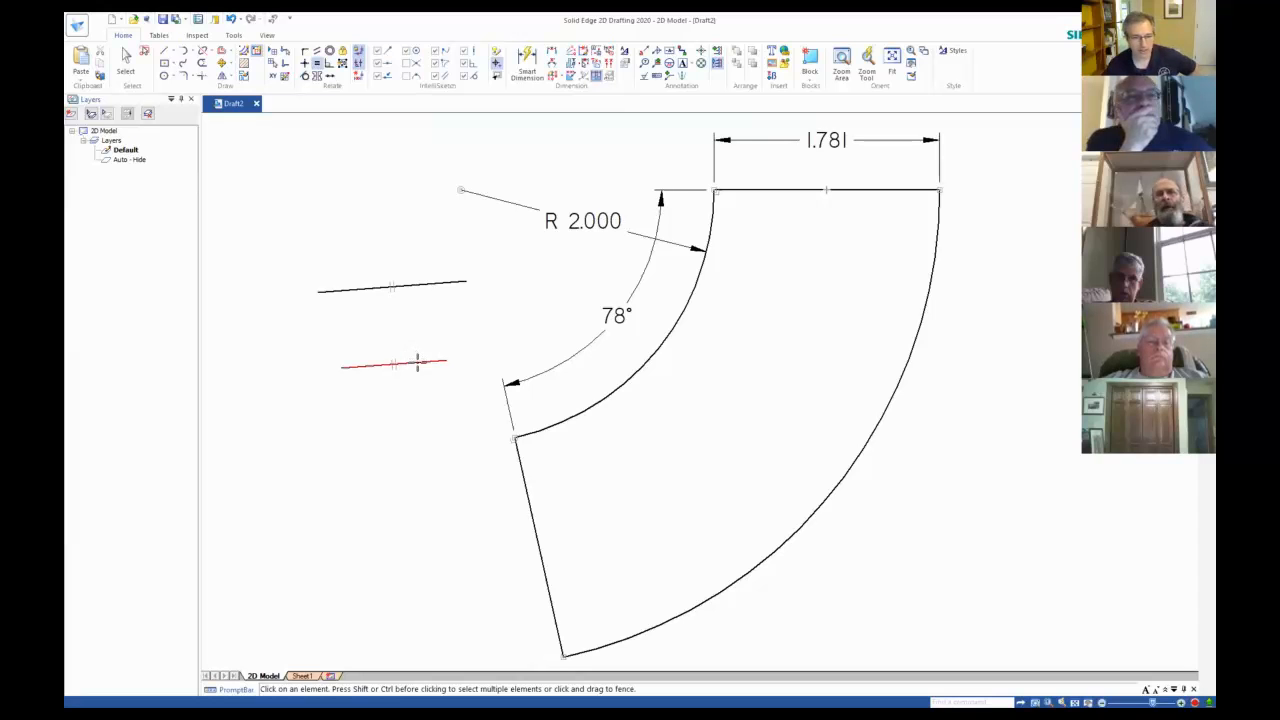
left_click(420, 285)
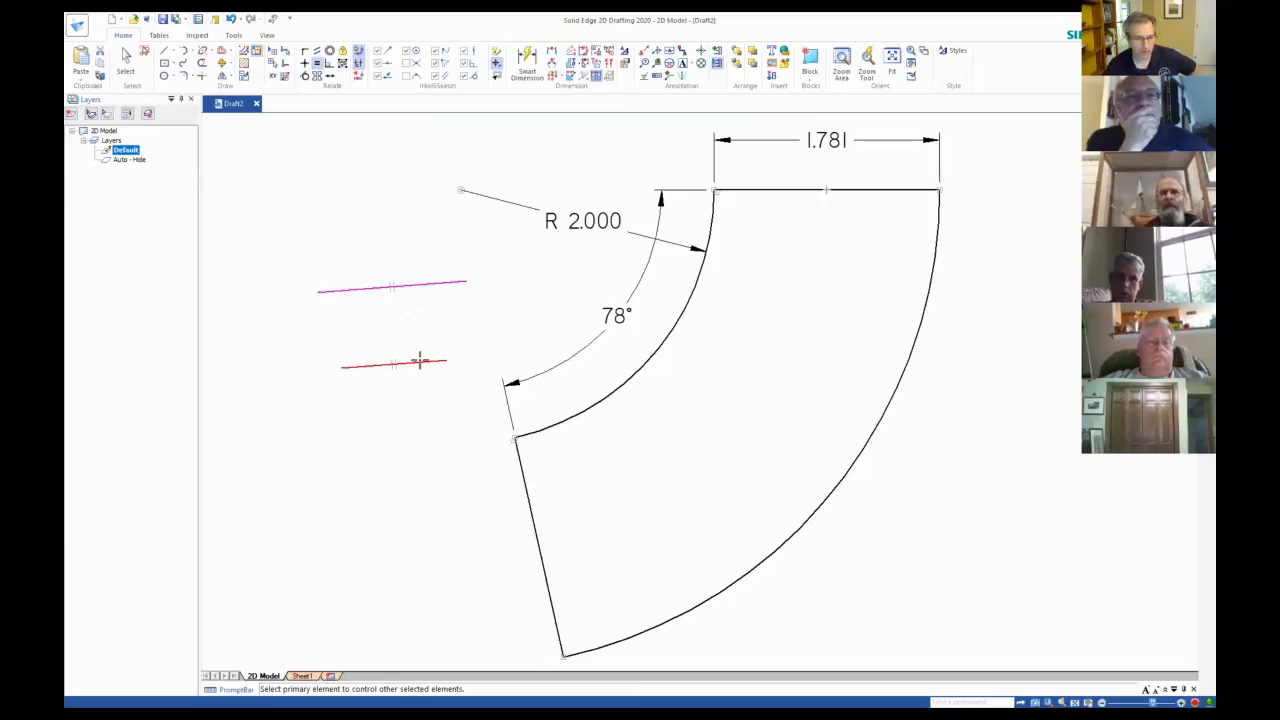
left_click(420, 362)
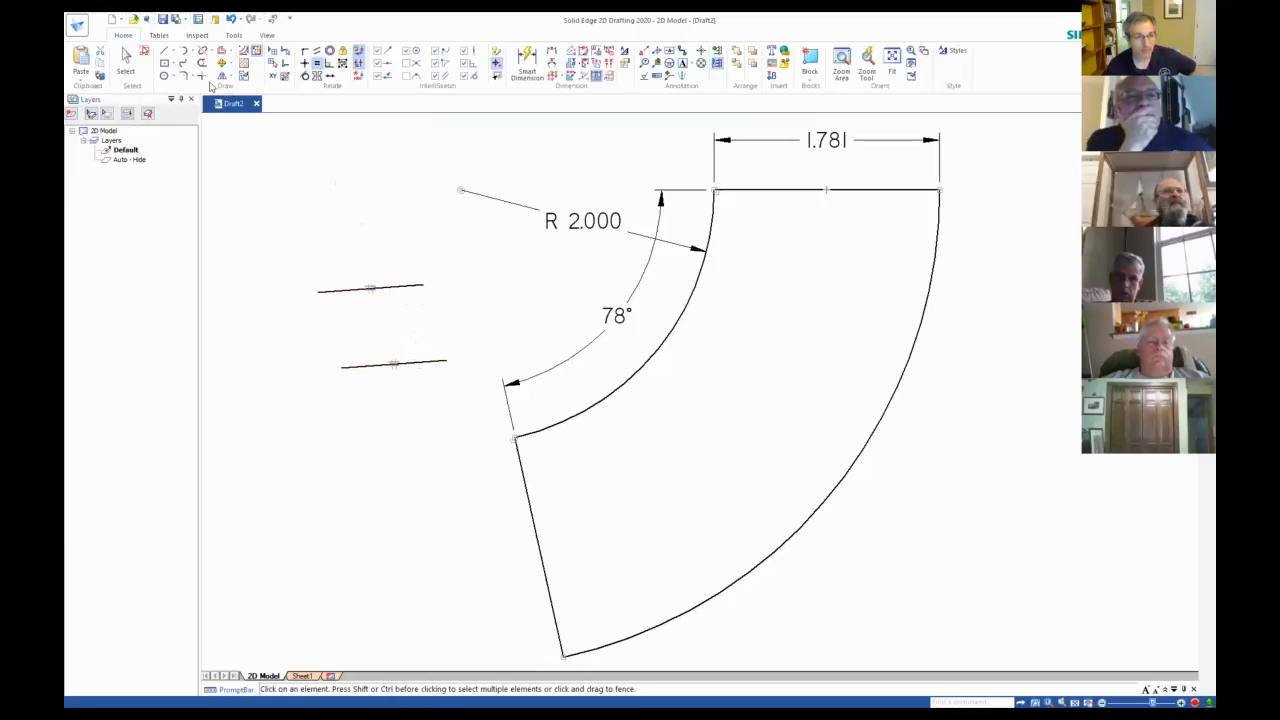
left_click(129, 70)
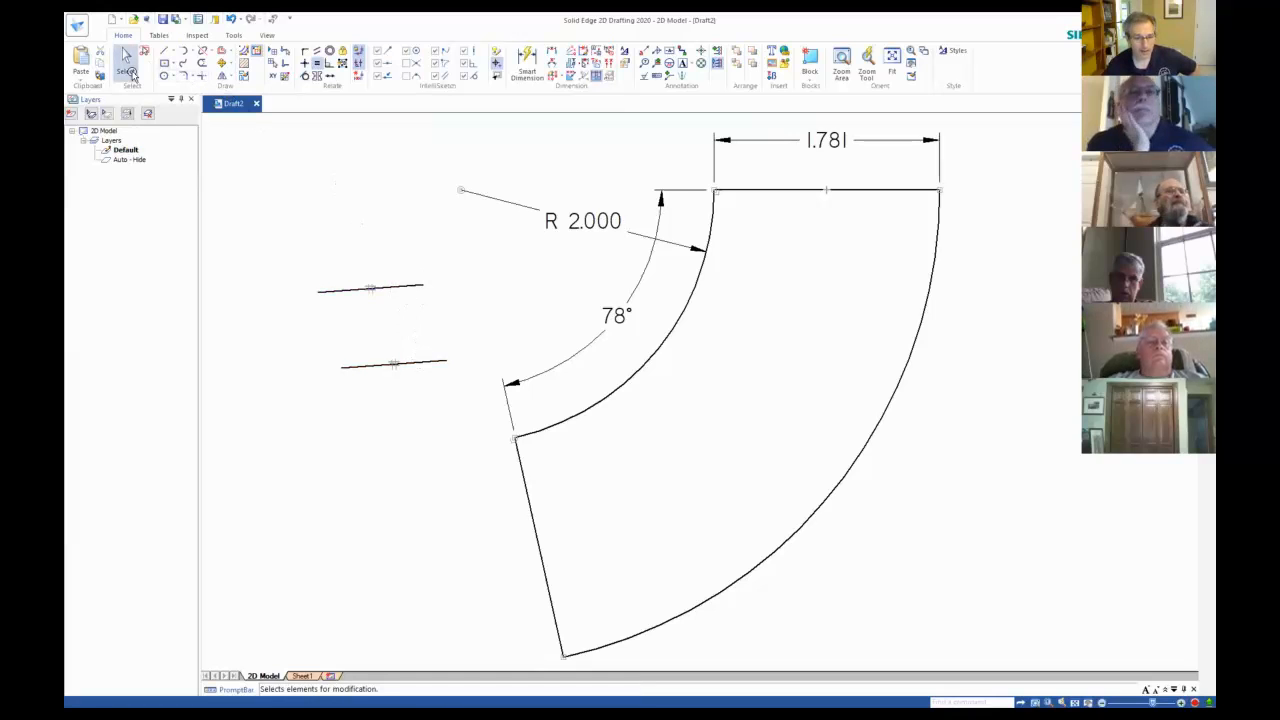
Move the lower line around by its ends to test the equal and parallel relationships, and place it closely beneath the upper line.
left_click(446, 359)
left_click_drag(446, 359, 512, 353)
left_click_drag(407, 362, 309, 368)
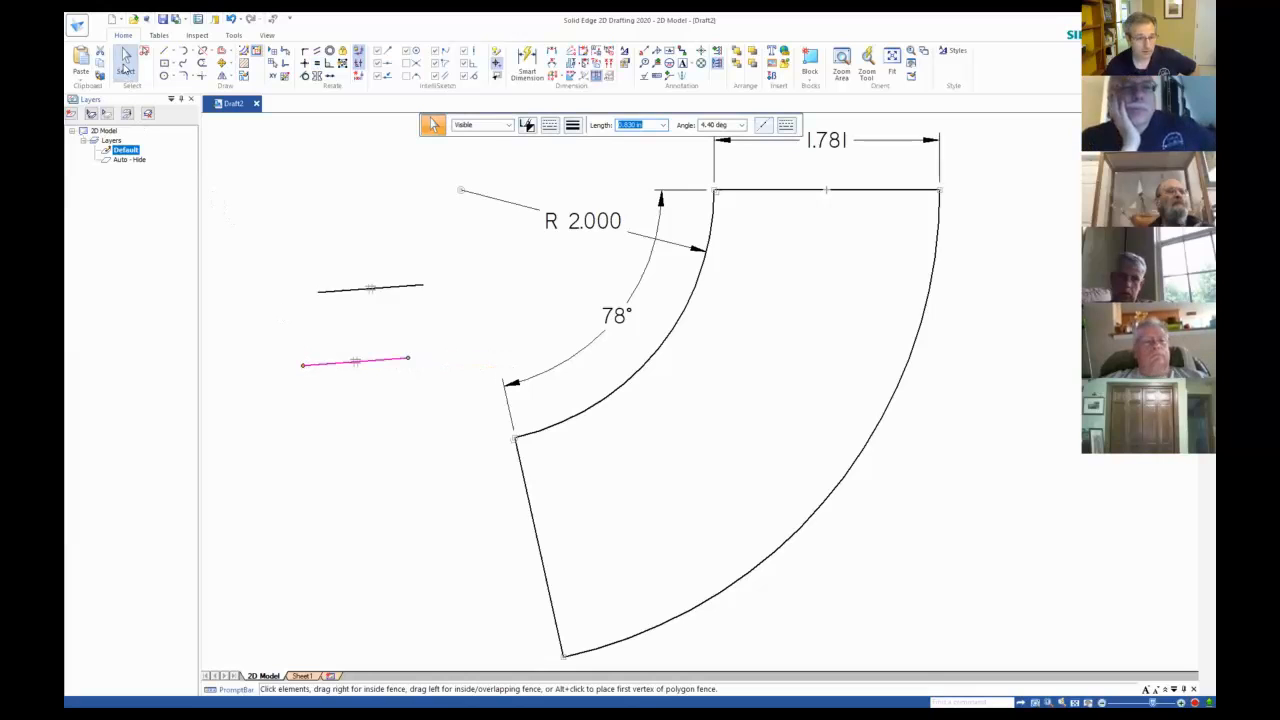
mouse_move(306, 364)
left_mouse_down()
mouse_move(309, 386)
mouse_move(316, 373)
left_mouse_up()
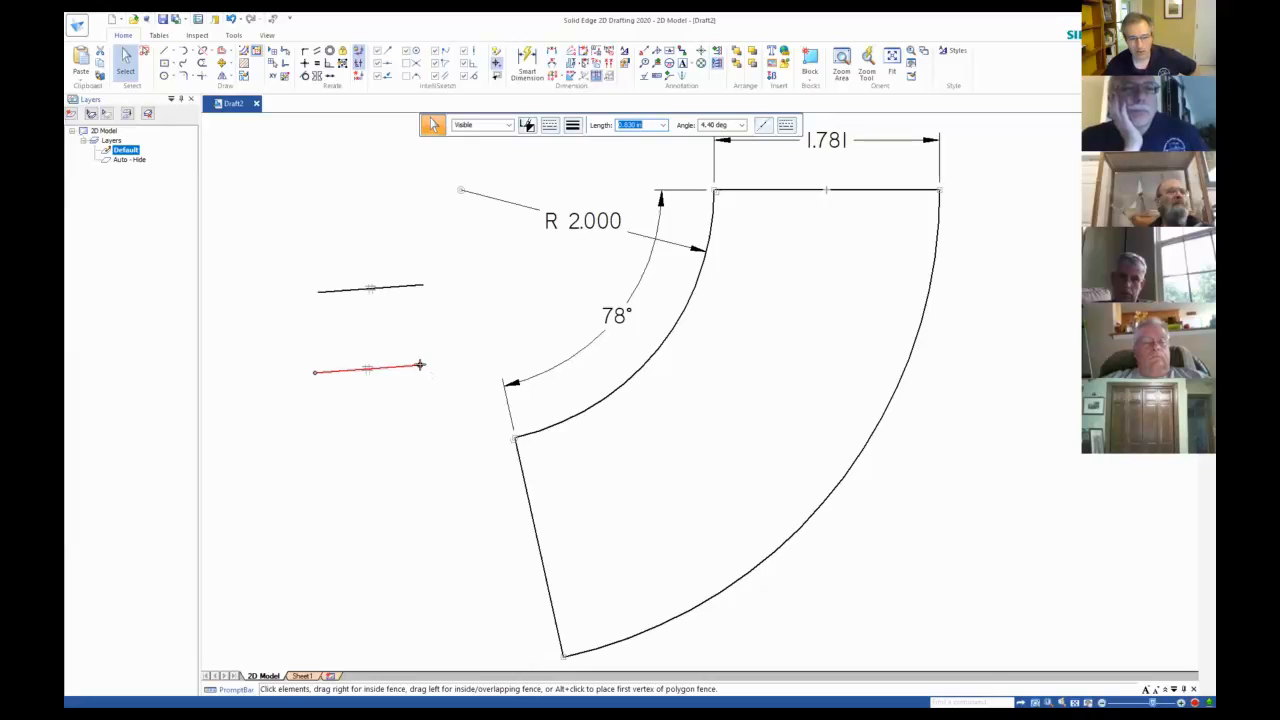
left_click_drag(424, 358, 424, 325)
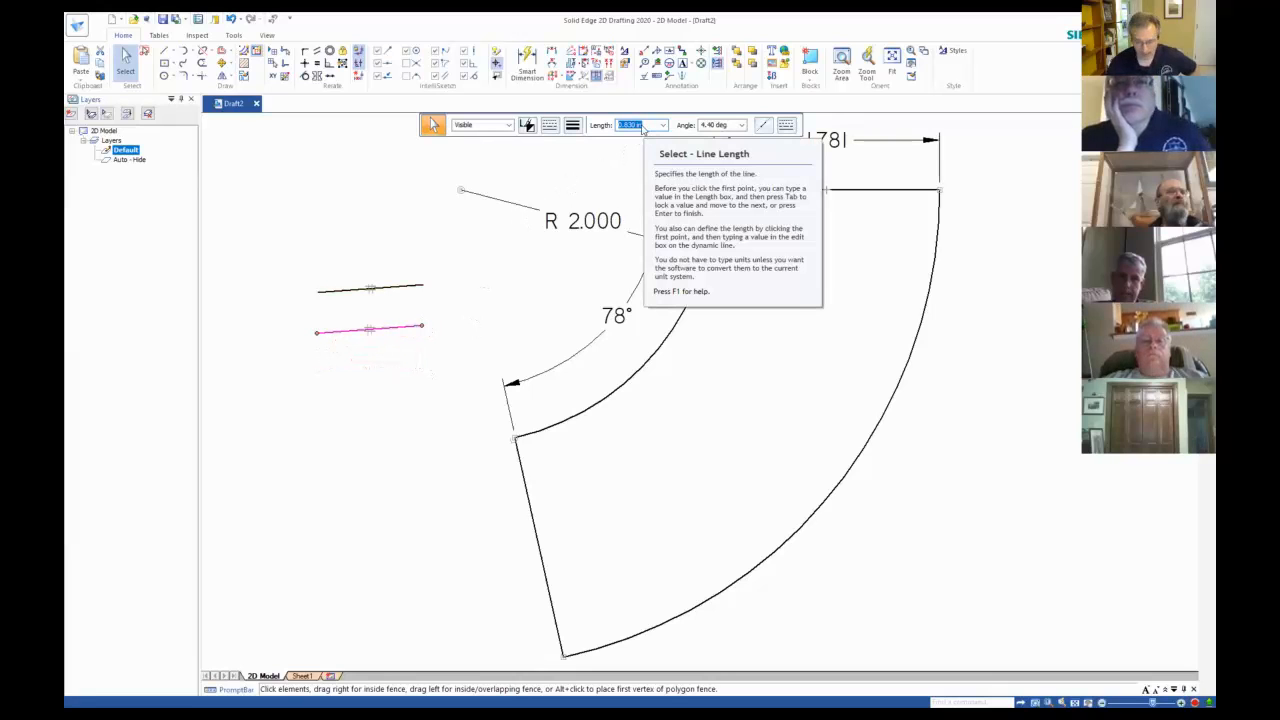
Set the lower line's length to 1 in and then to 2 in, and its angle to 10 degrees.
type("1")
key("Return")
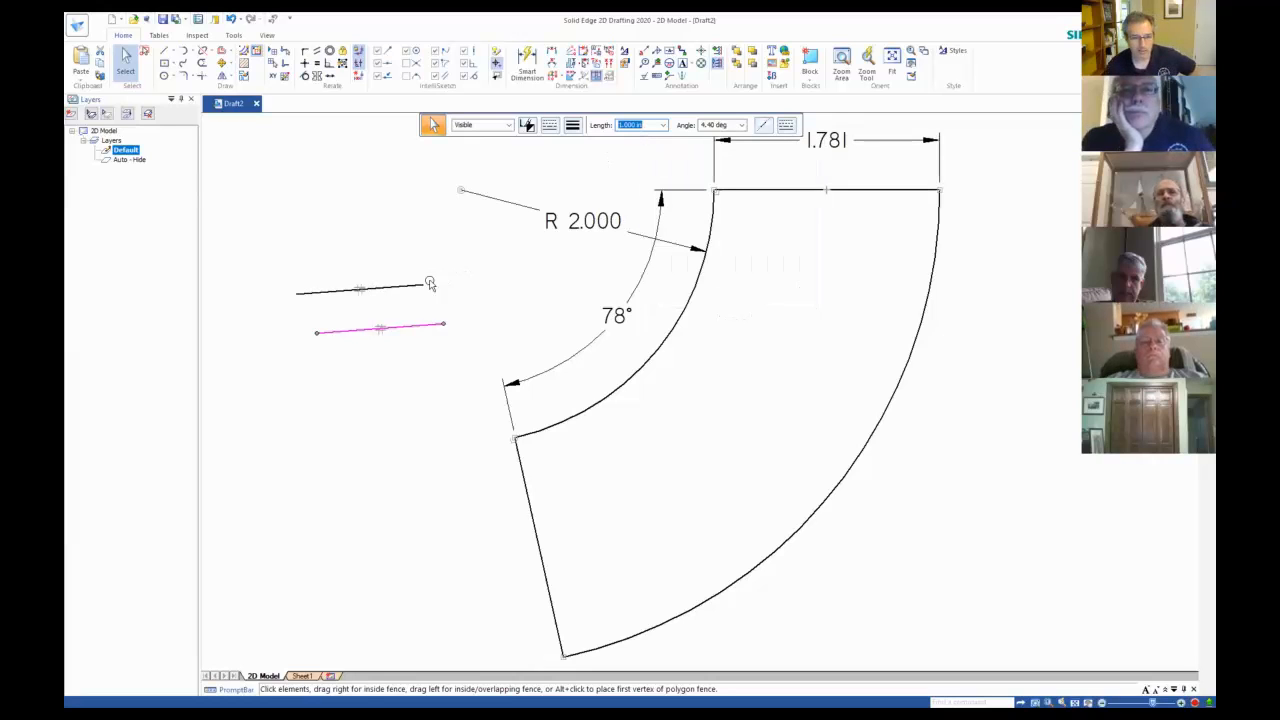
type("2")
key("Return")
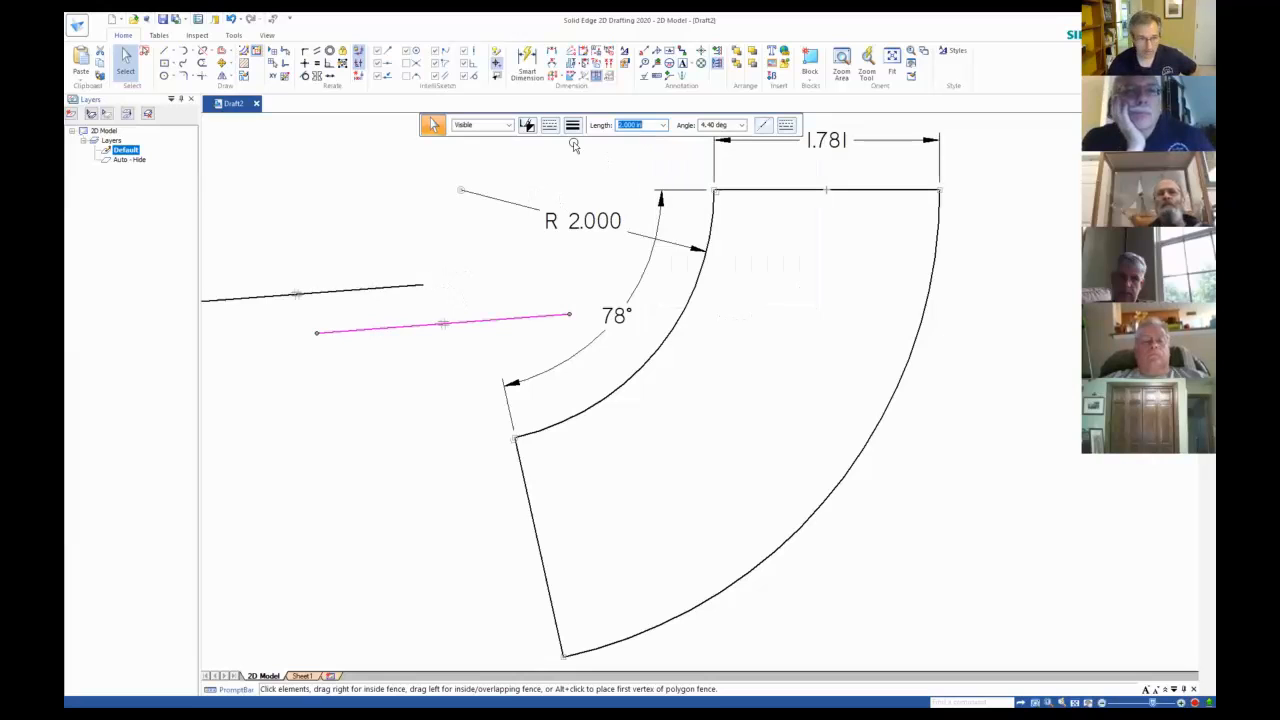
left_click(719, 125)
type("10")
key("Return")
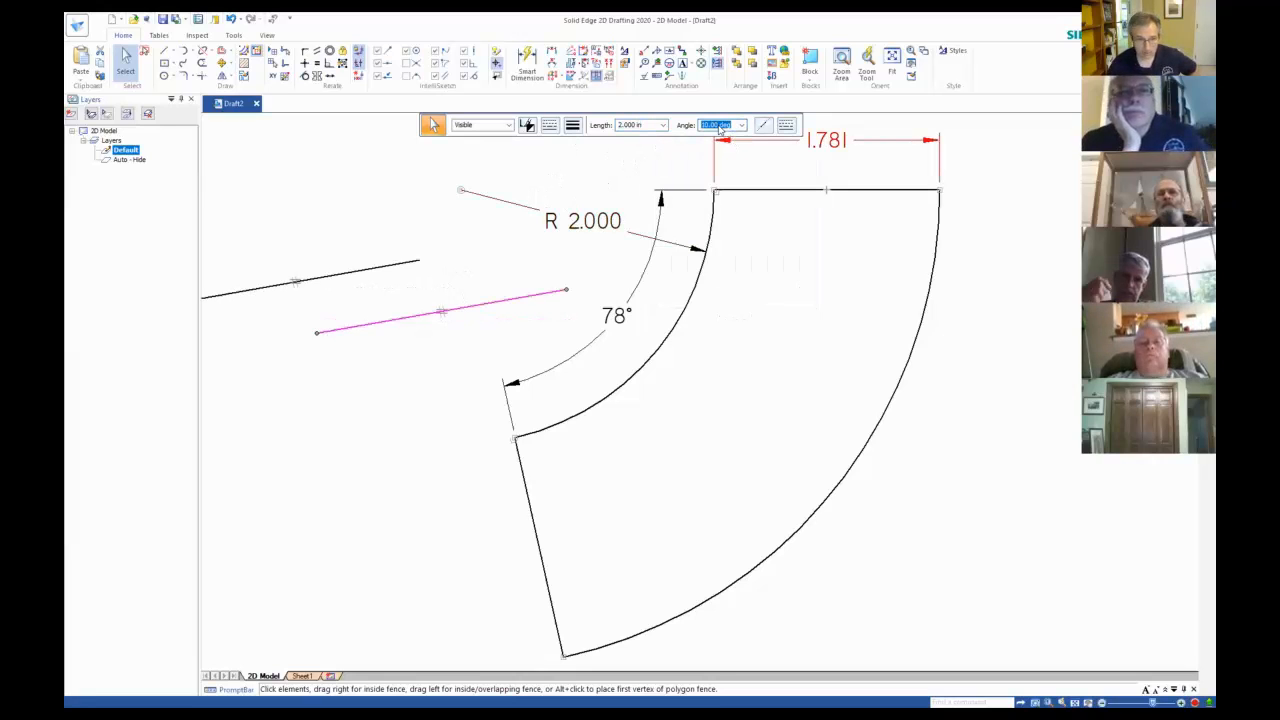
Delete the two parallel lines, and draw a vertical line about 1.05 in long in the empty area beside the profile.
left_click(456, 263)
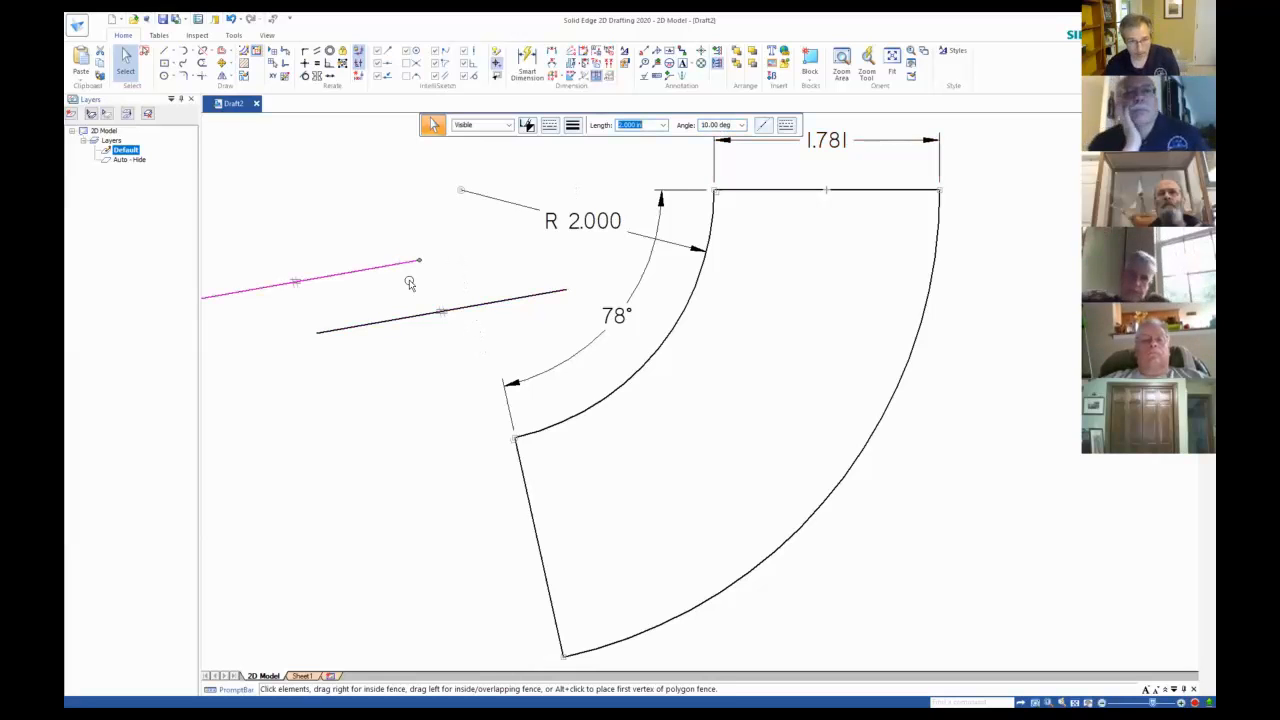
key("Escape")
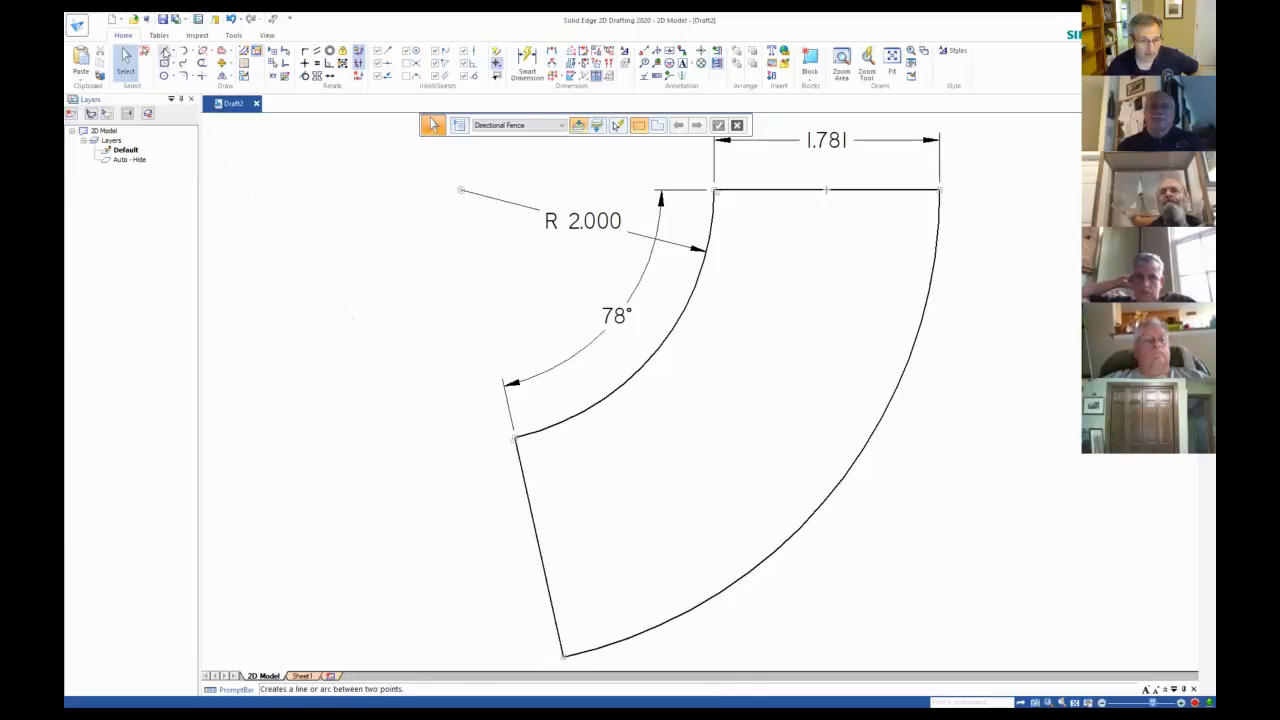
left_click(165, 51)
left_click(357, 256)
left_click(357, 386)
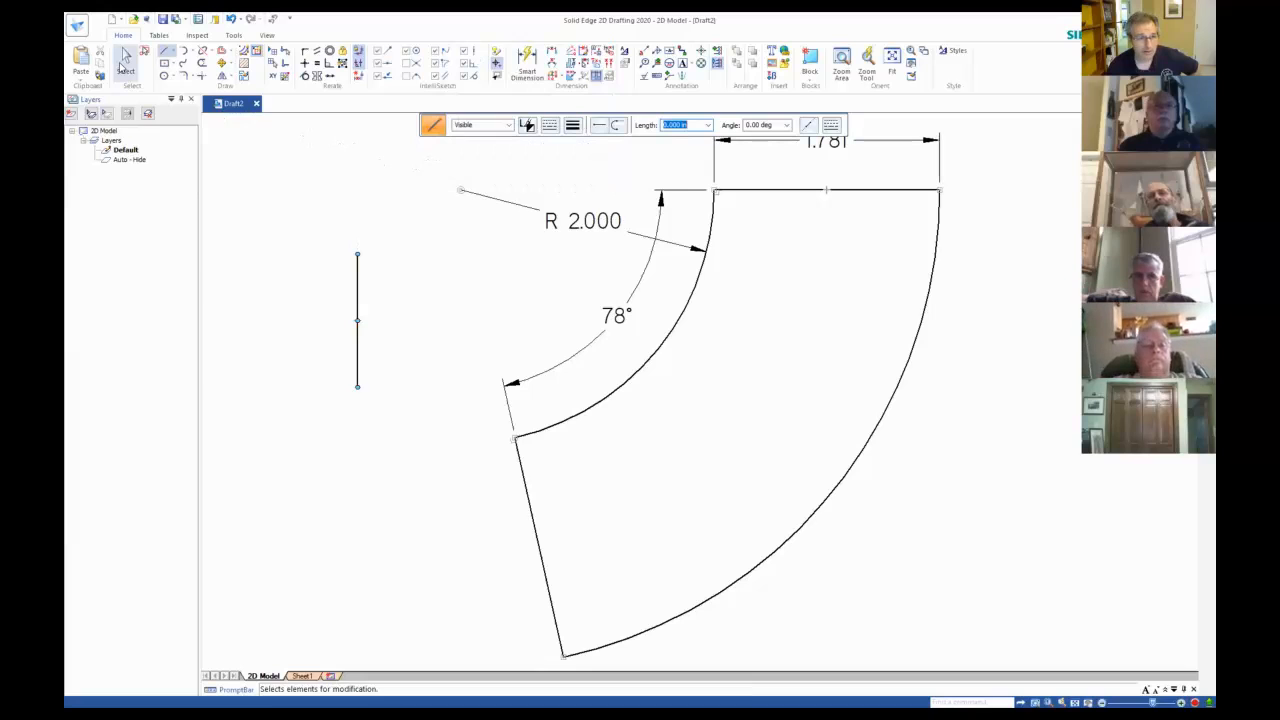
Drag the vertical line's lower end toward the profile to test the vertical relationship, leaving the line about 1.01 in long.
left_click(122, 62)
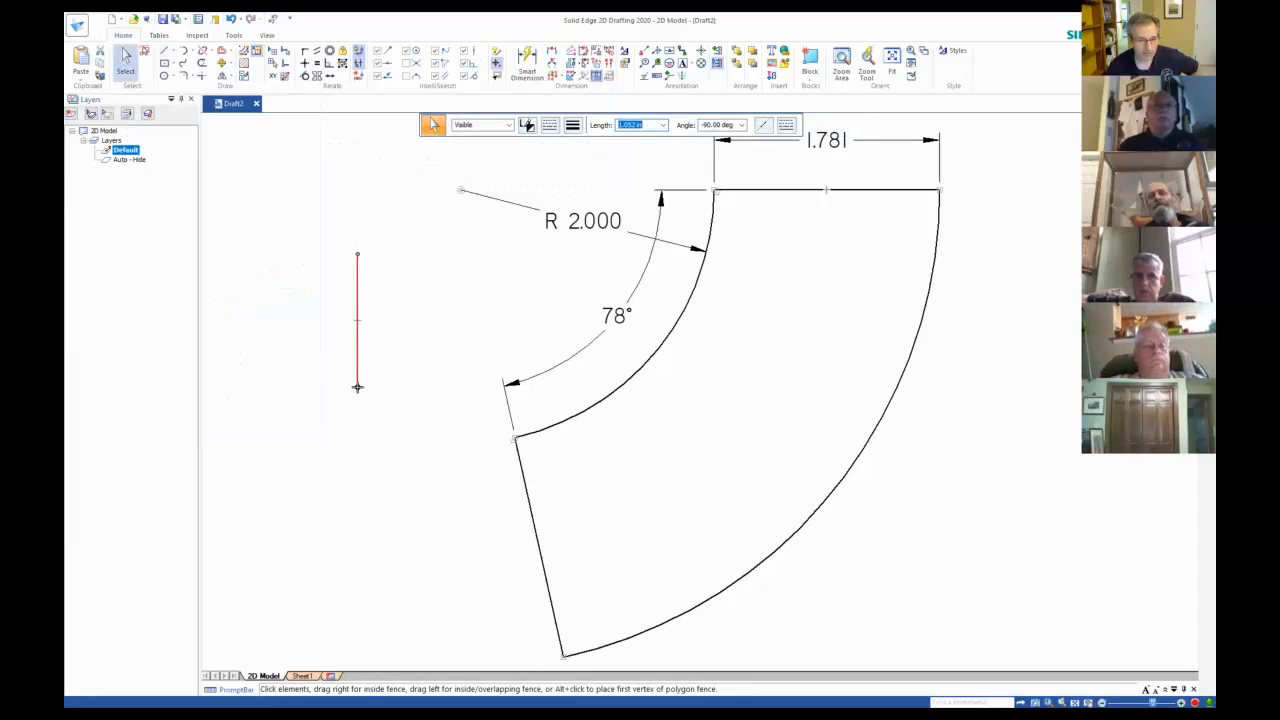
left_click_drag(357, 387, 387, 381)
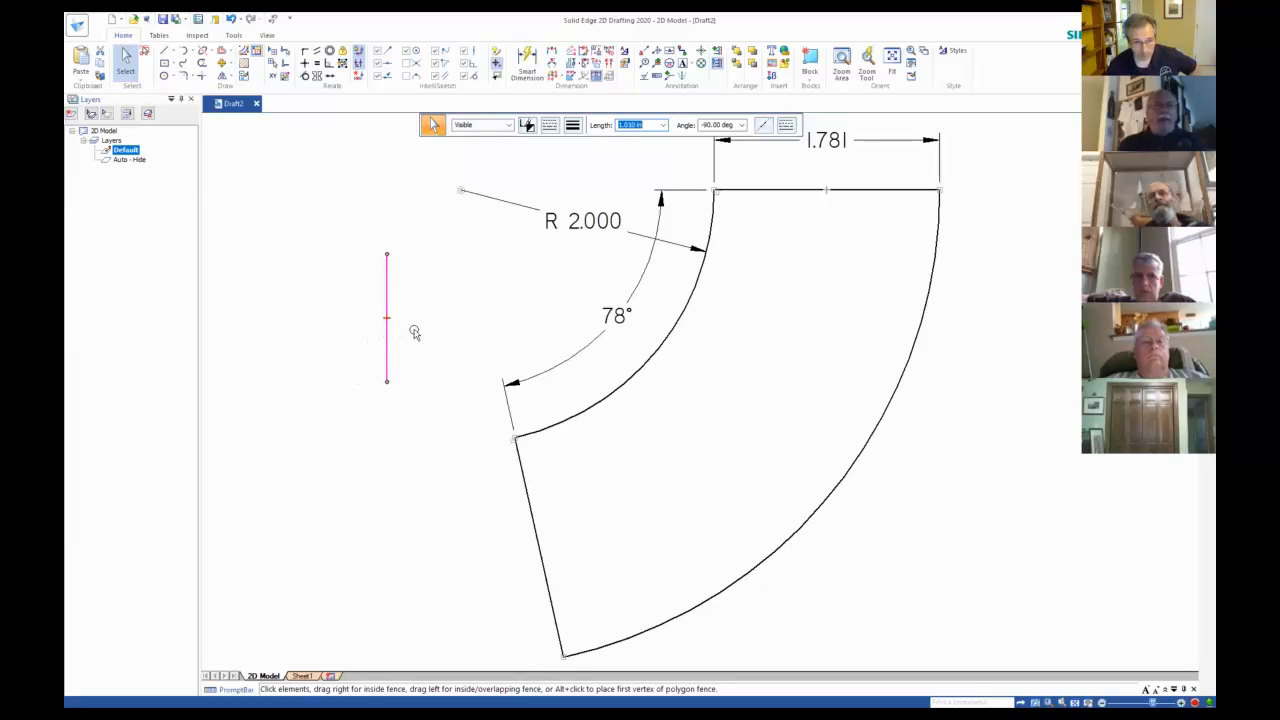
left_click(414, 332)
Delete the line's vertical relationship, and swing its lower end to tilt it to about -88.4 degrees.
left_click(387, 318)
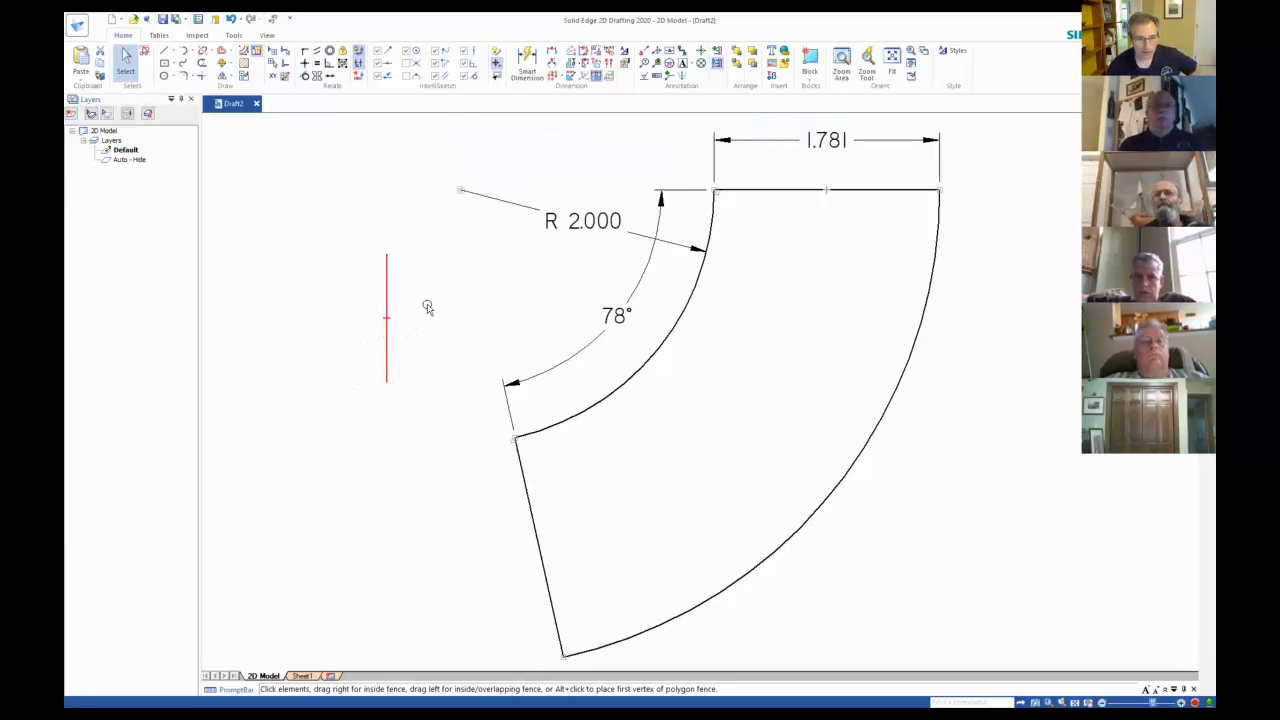
left_click(393, 320)
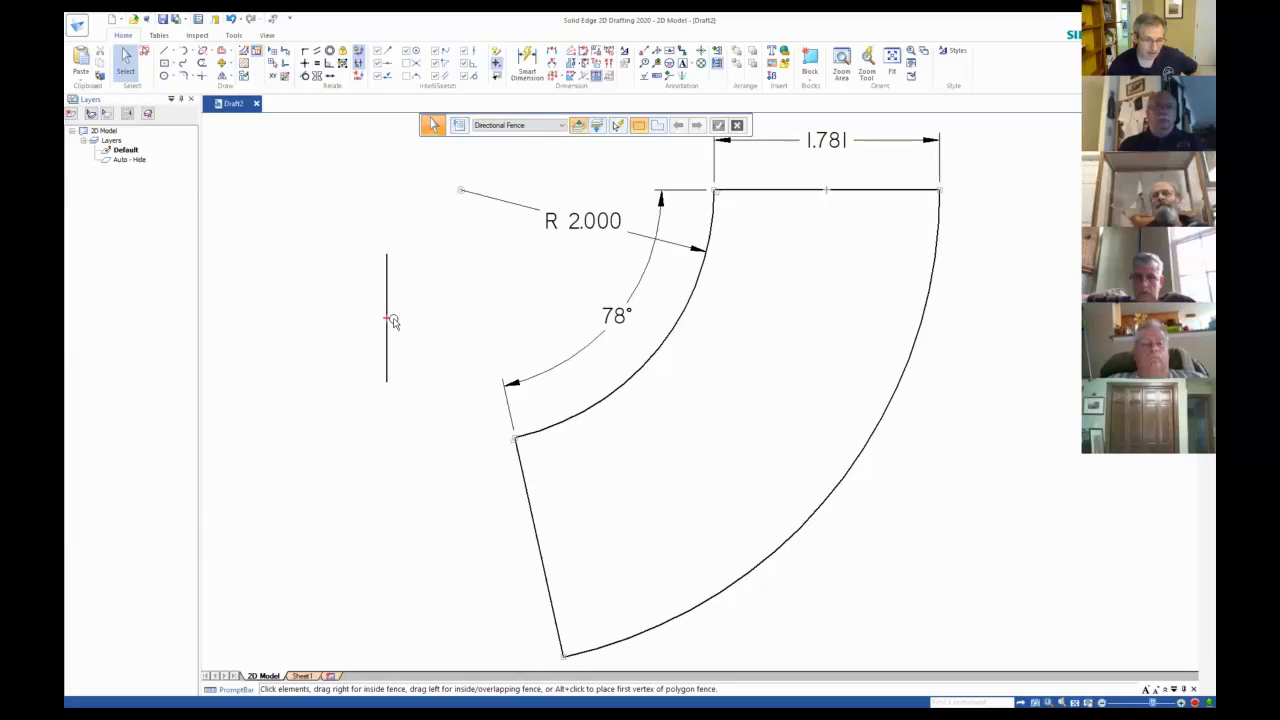
left_click(392, 320)
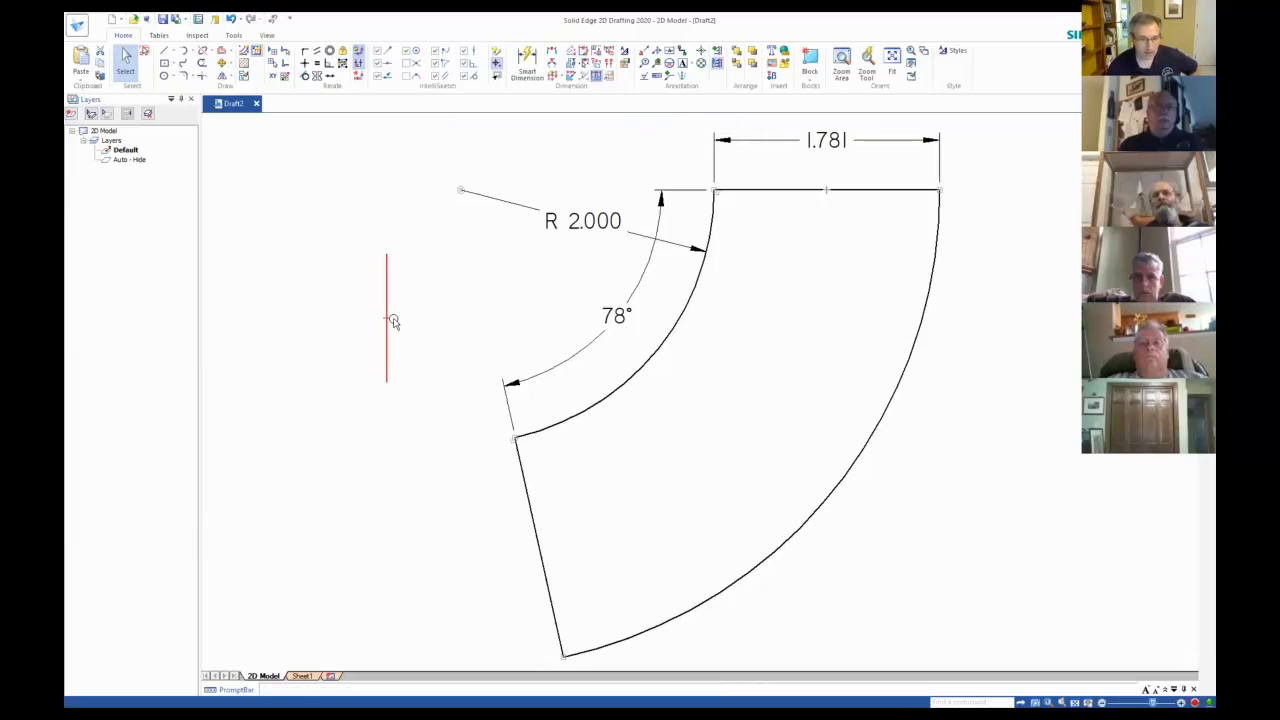
mouse_move(393, 320)
left_mouse_down()
mouse_move(340, 383)
mouse_move(423, 400)
mouse_move(451, 366)
mouse_move(452, 381)
mouse_move(414, 390)
left_mouse_up()
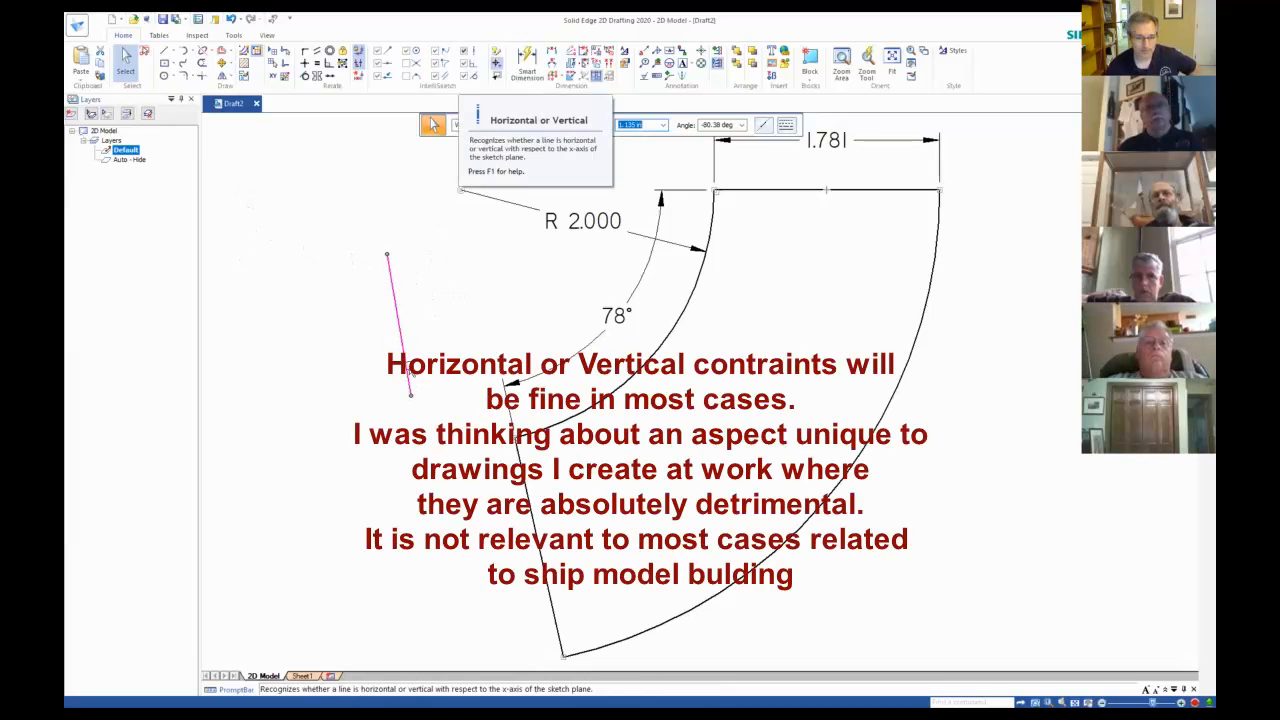
left_click_drag(409, 371, 391, 405)
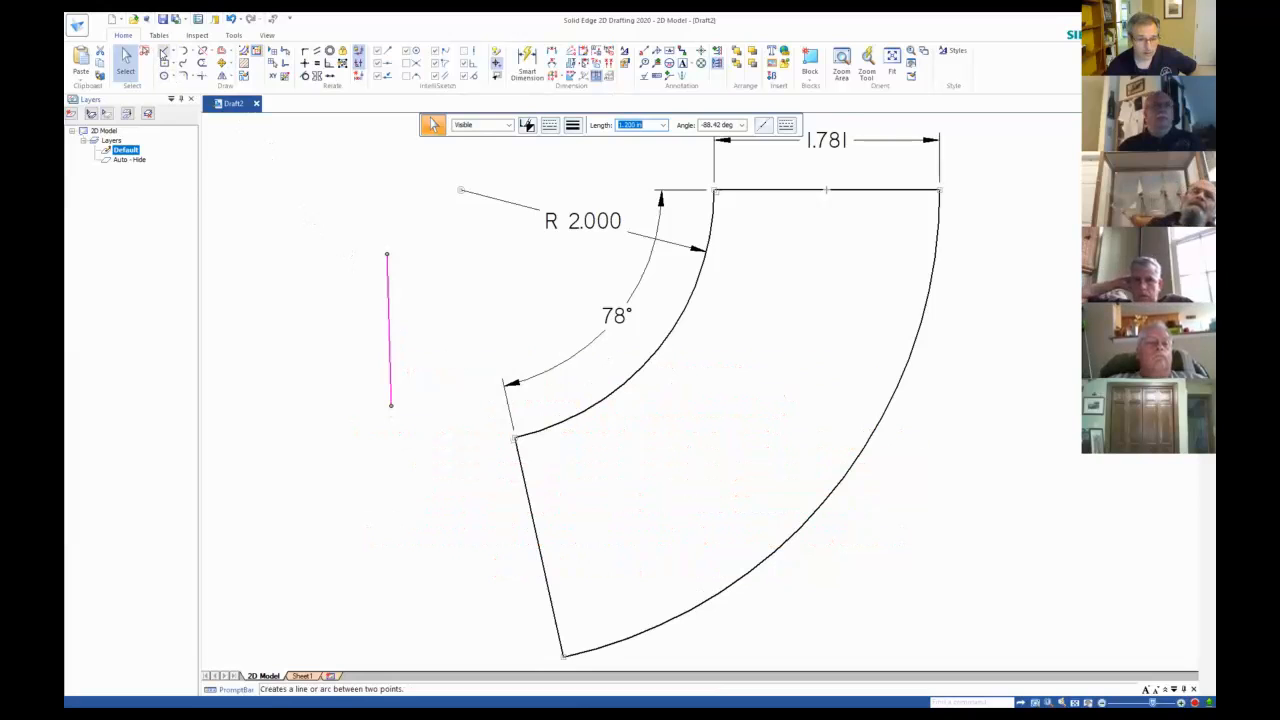
Draw a short slanted line and a short upright line on opposite sides of the nearly vertical line.
left_click(163, 51)
left_click(418, 290)
left_click(418, 388)
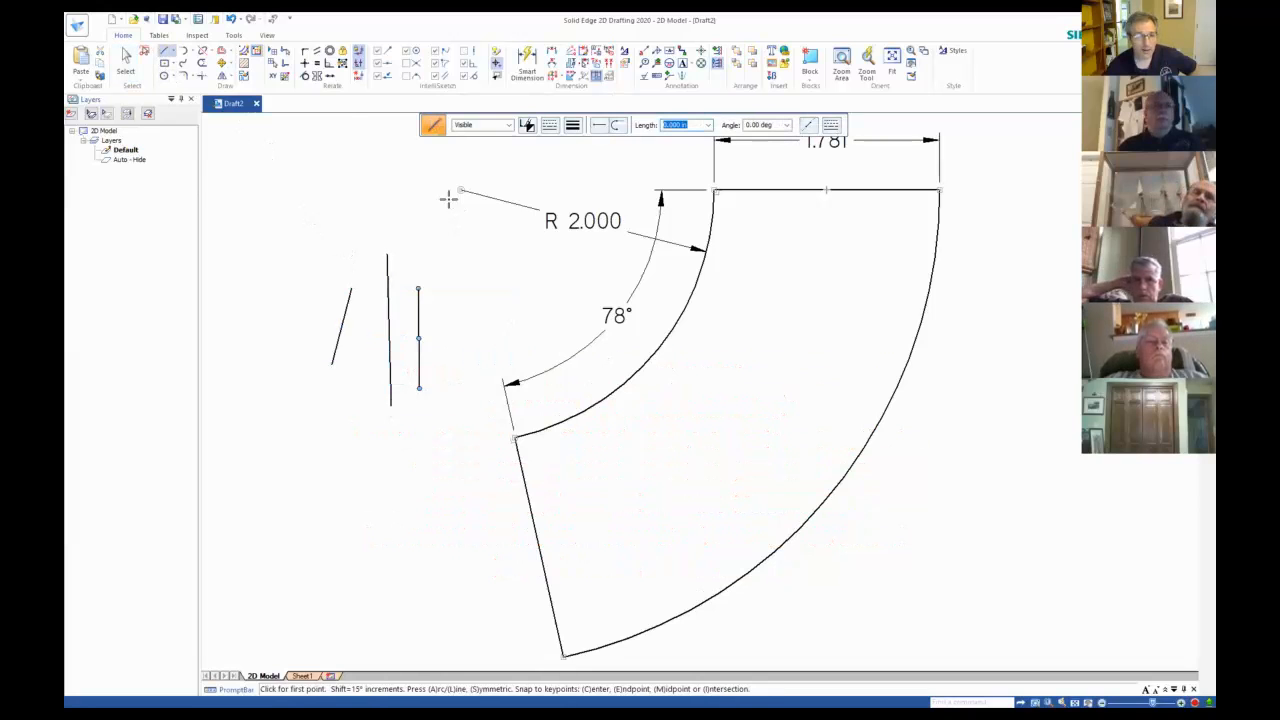
Make the two short lines symmetric about the nearly vertical line between them.
left_click(316, 77)
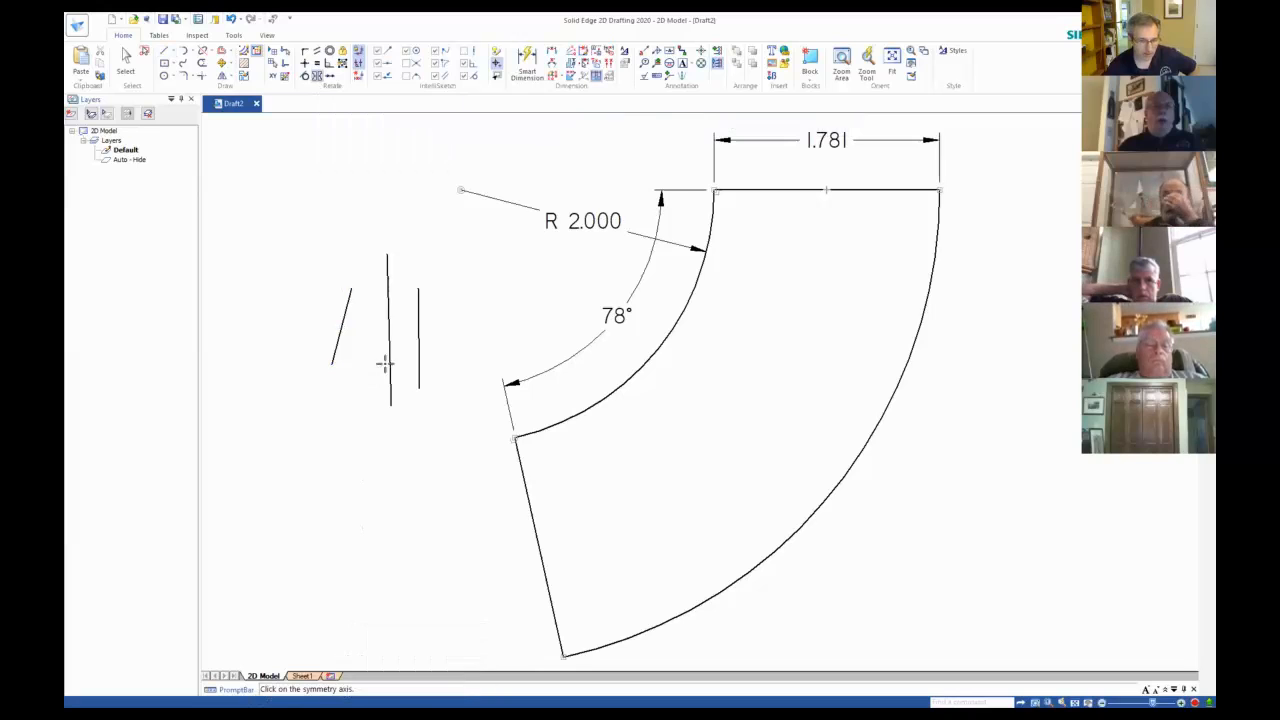
left_click(388, 332)
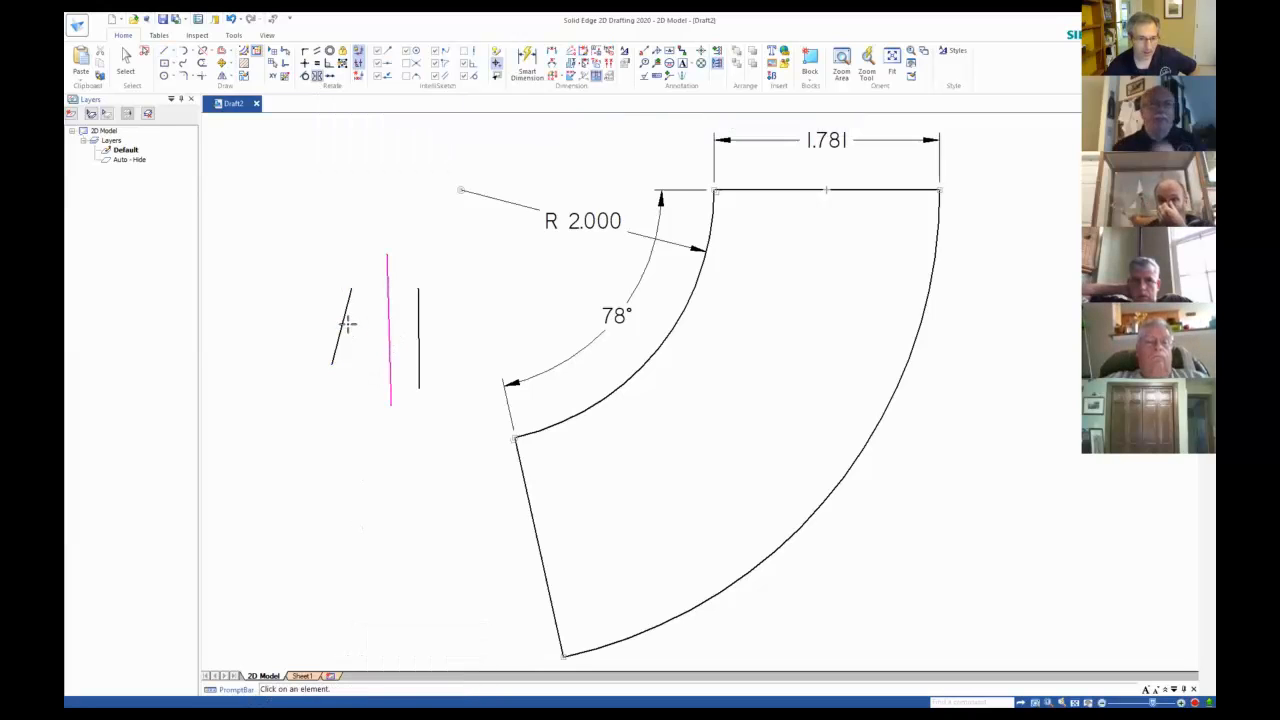
left_click(343, 323)
left_click(419, 332)
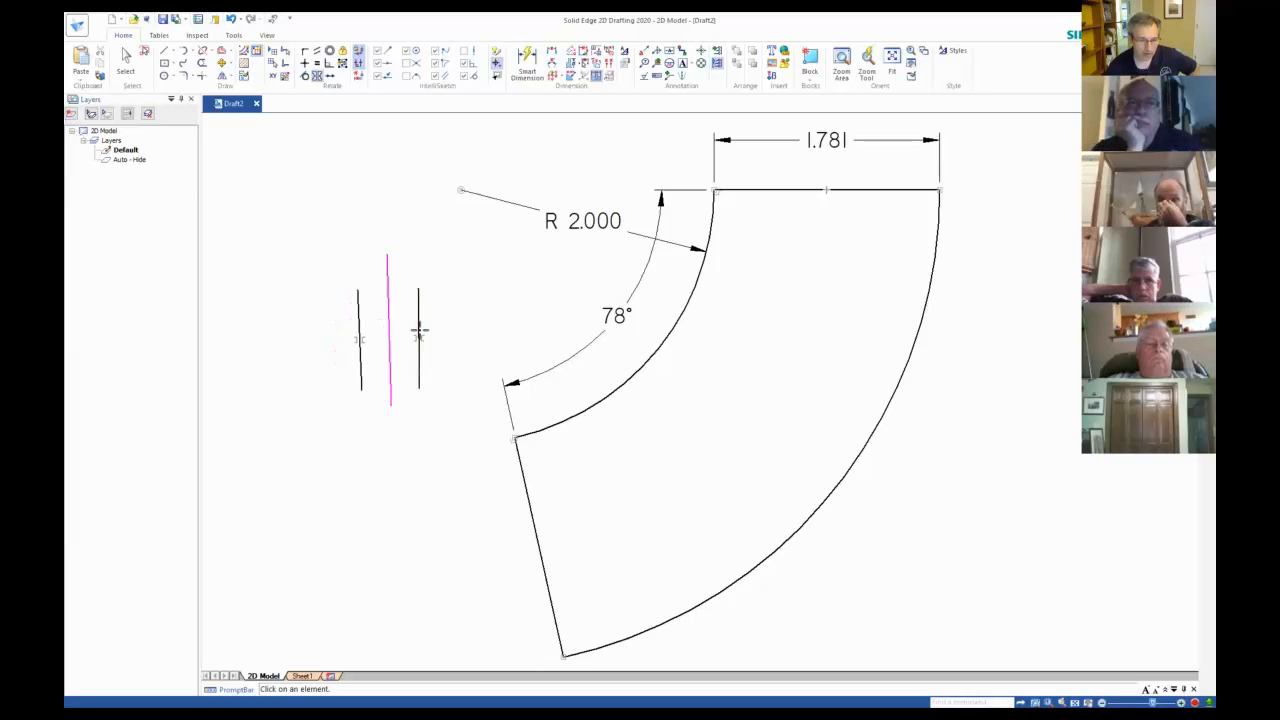
Pull the lower end of the symmetric line nearest the profile outward to test the symmetry, and delete all three lines.
left_click(138, 70)
left_click_drag(419, 375, 461, 395)
left_click_drag(295, 238, 477, 459)
key("Delete")
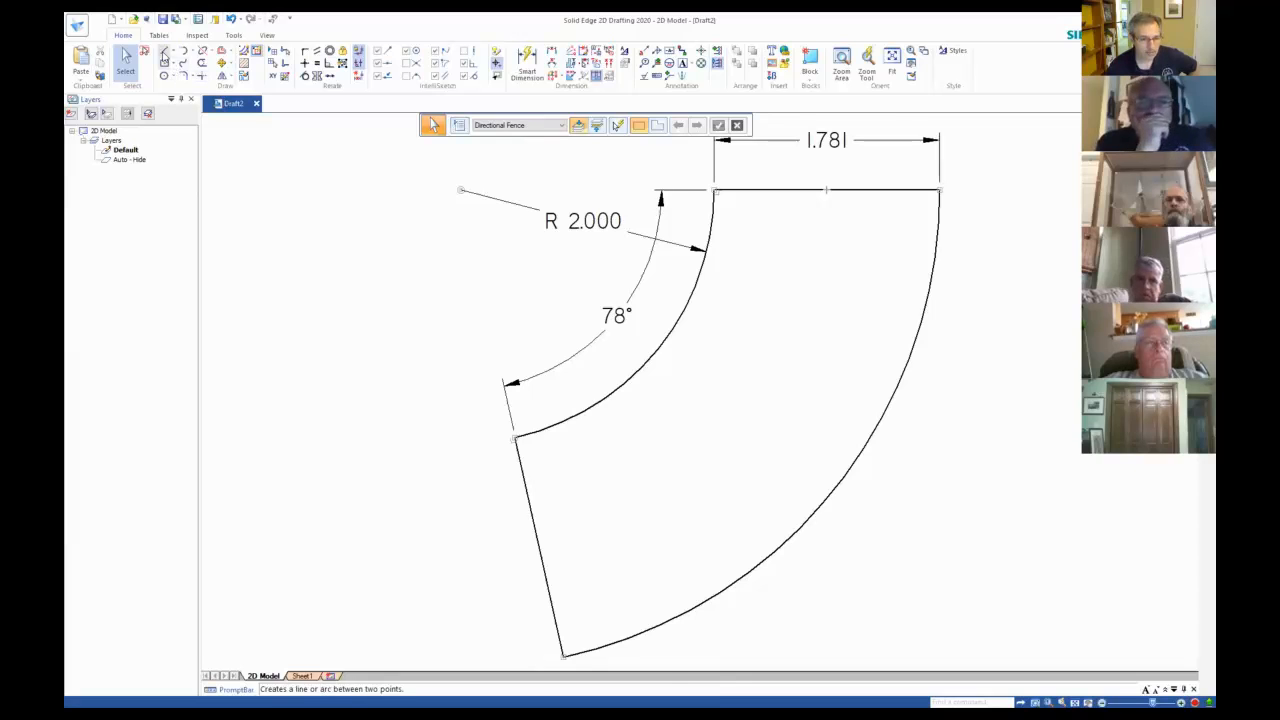
Draw a short, slightly sloping line beside the profile and a separate, steeper short line below it.
left_click(164, 53)
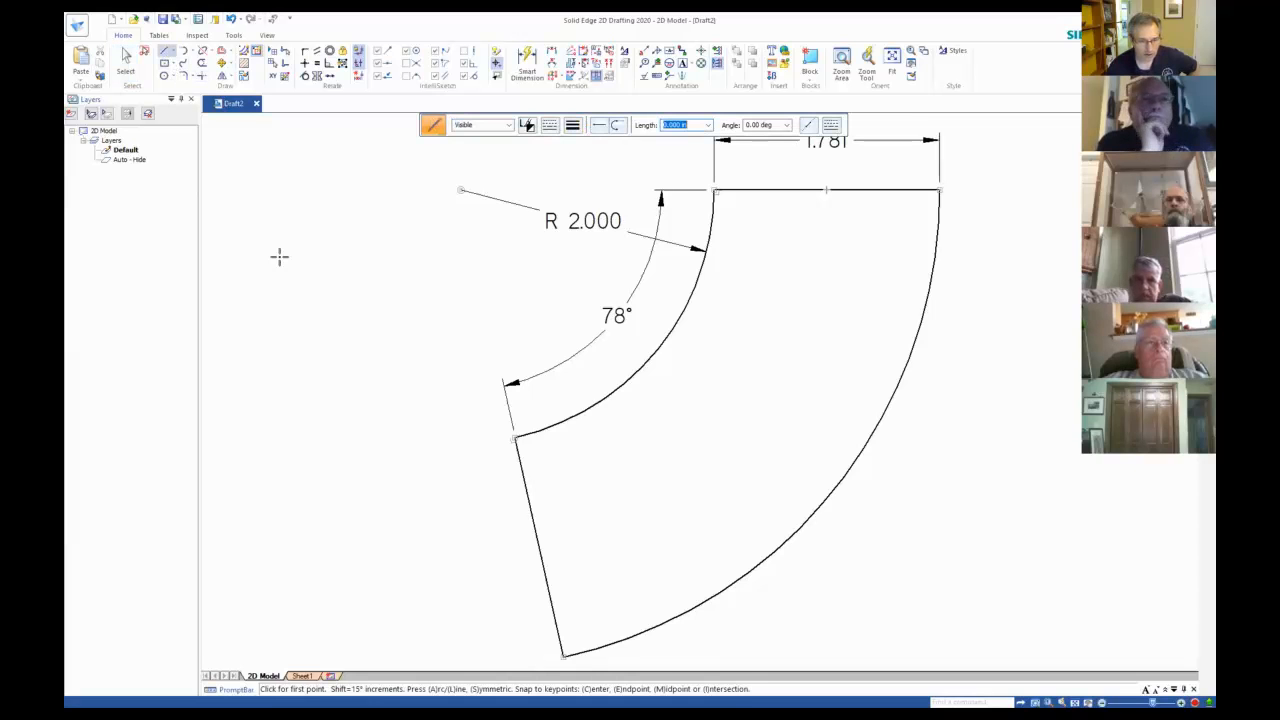
left_click(288, 259)
left_click(374, 273)
right_click(374, 273)
left_click(366, 349)
left_click(411, 403)
right_click(411, 403)
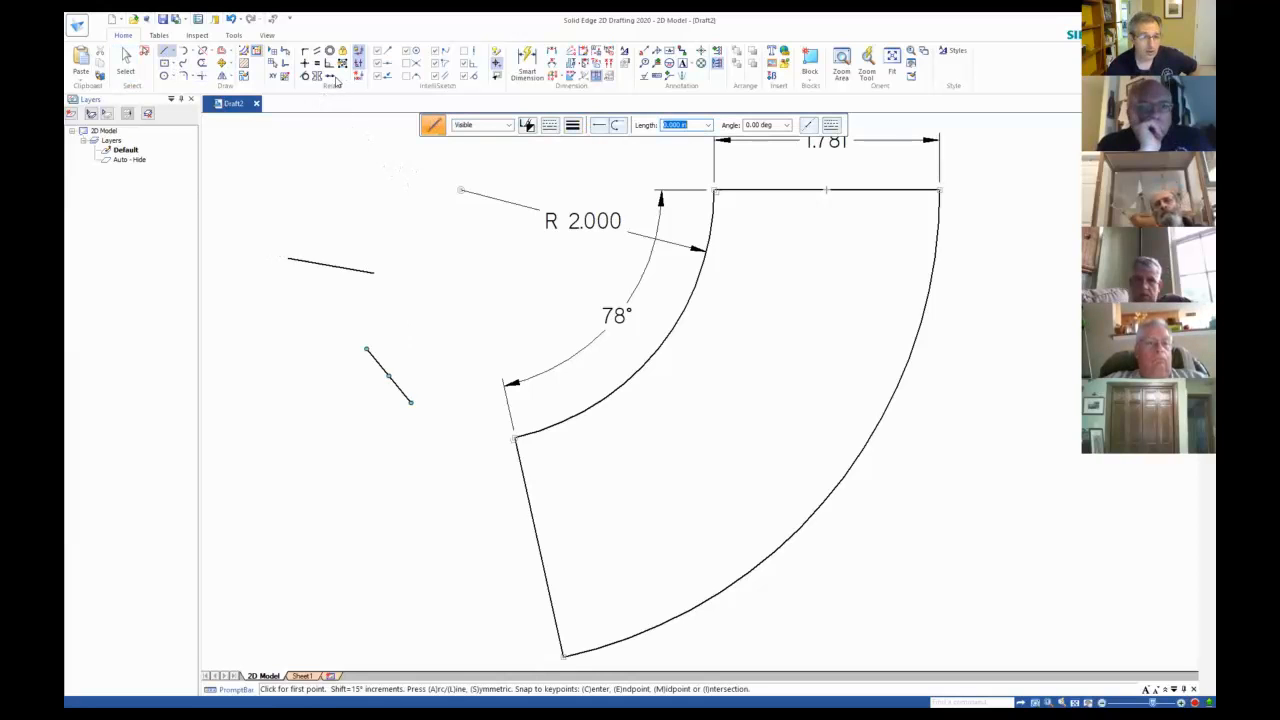
Make the lower line collinear with the upper one, and stretch it by its ends along and over the other line, at about -14 degrees.
left_click(330, 80)
left_click(368, 355)
left_click(345, 265)
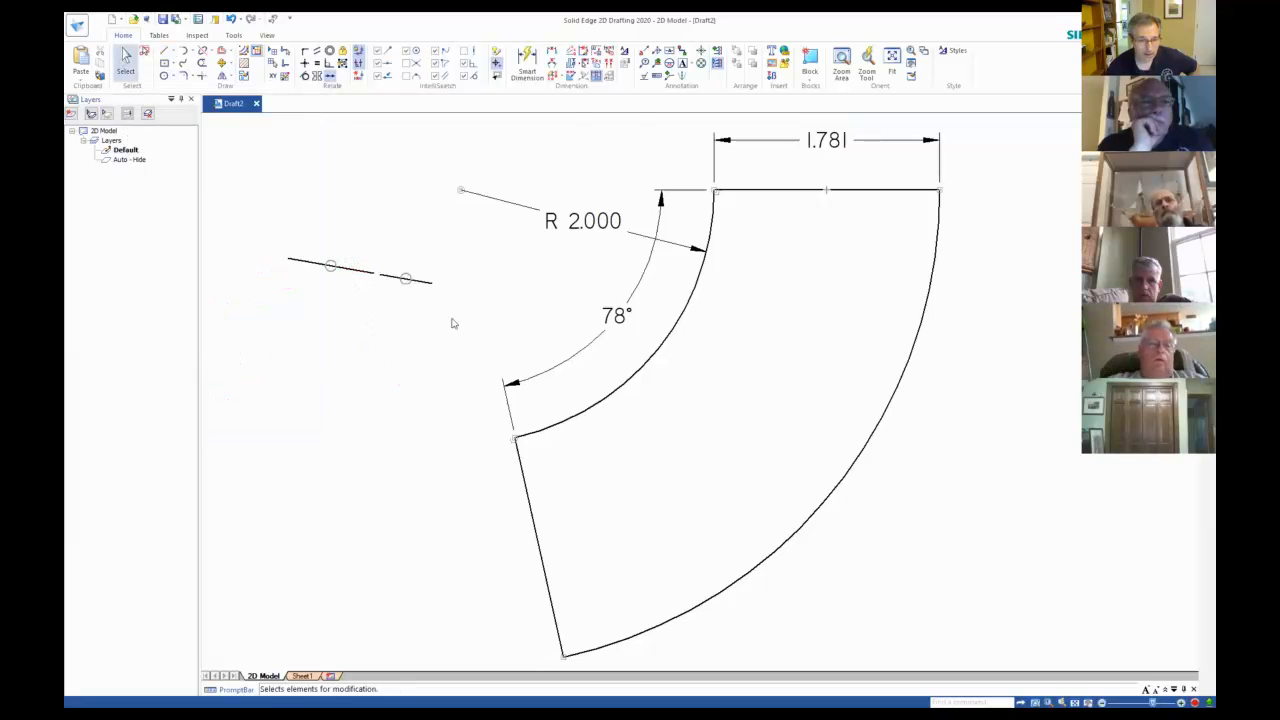
left_click(424, 281)
left_click_drag(431, 283, 268, 253)
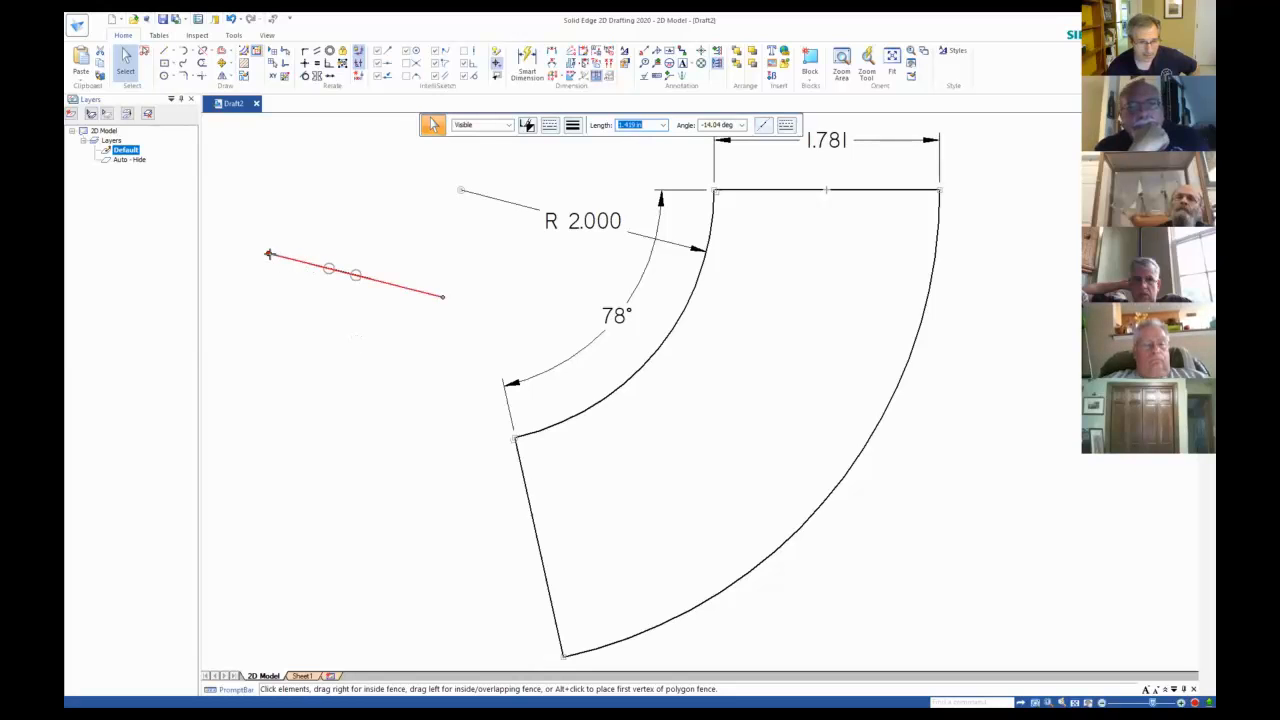
Pull the upper end of the longer collinear line down past the other line to separate them, and delete both lines.
left_click_drag(268, 253, 398, 289)
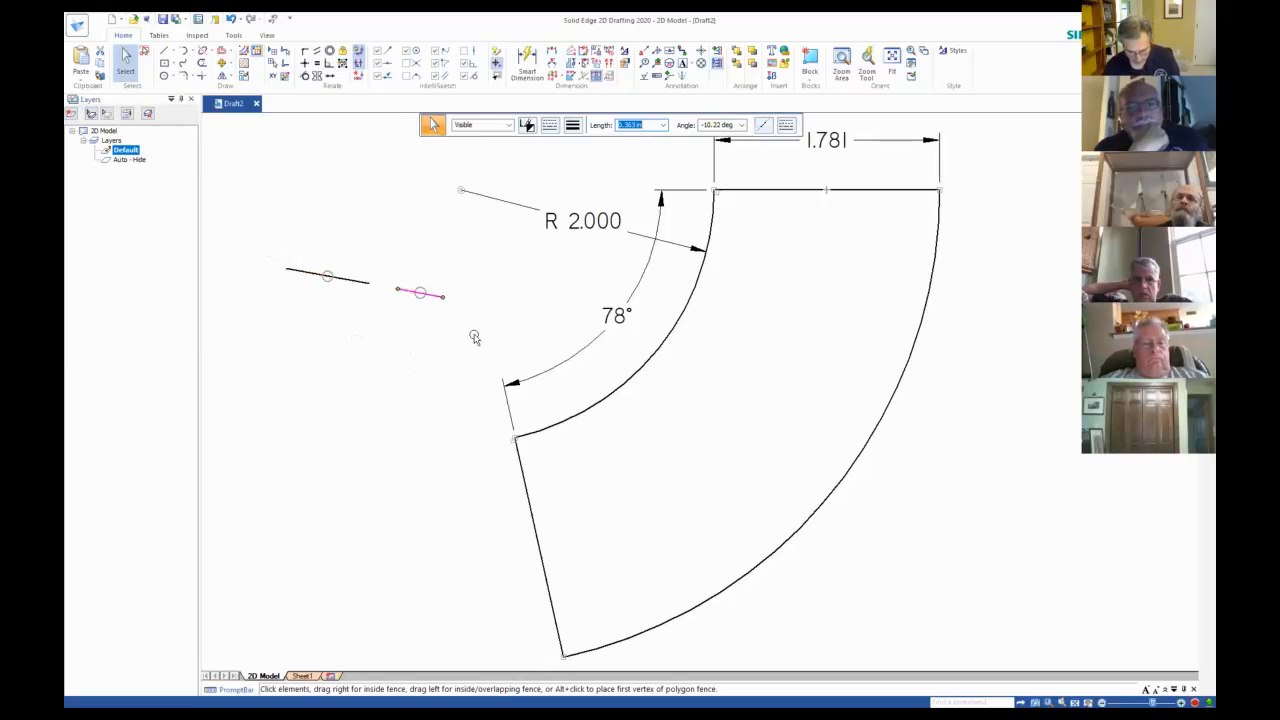
key("Delete")
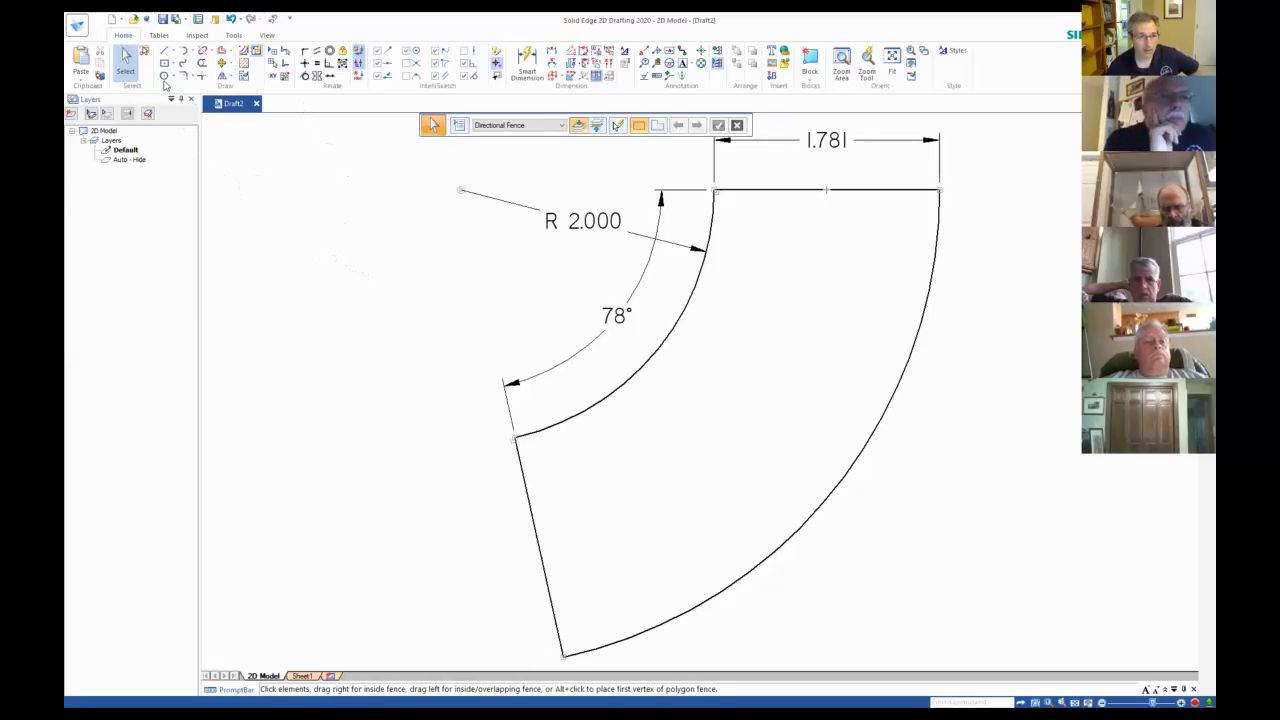
Draw a line at about -17 degrees beside the profile and a steep line from its lower end at about -100 degrees.
left_click(171, 51)
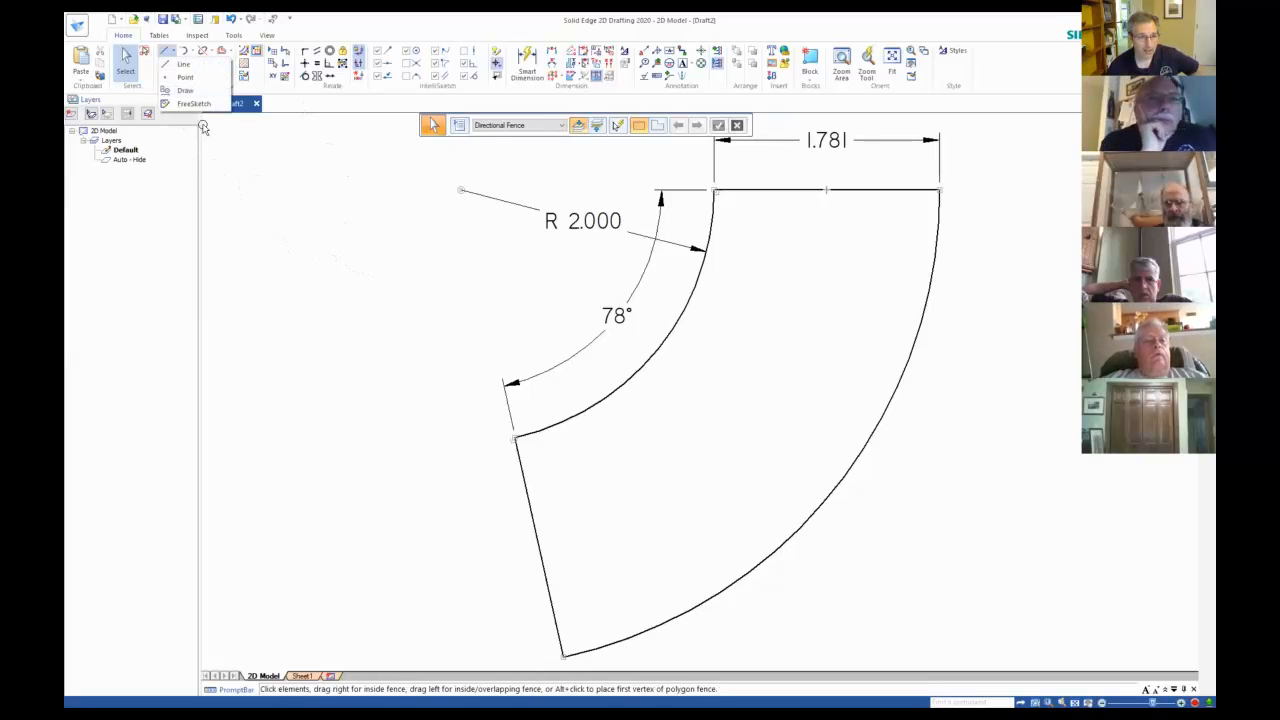
left_click(183, 65)
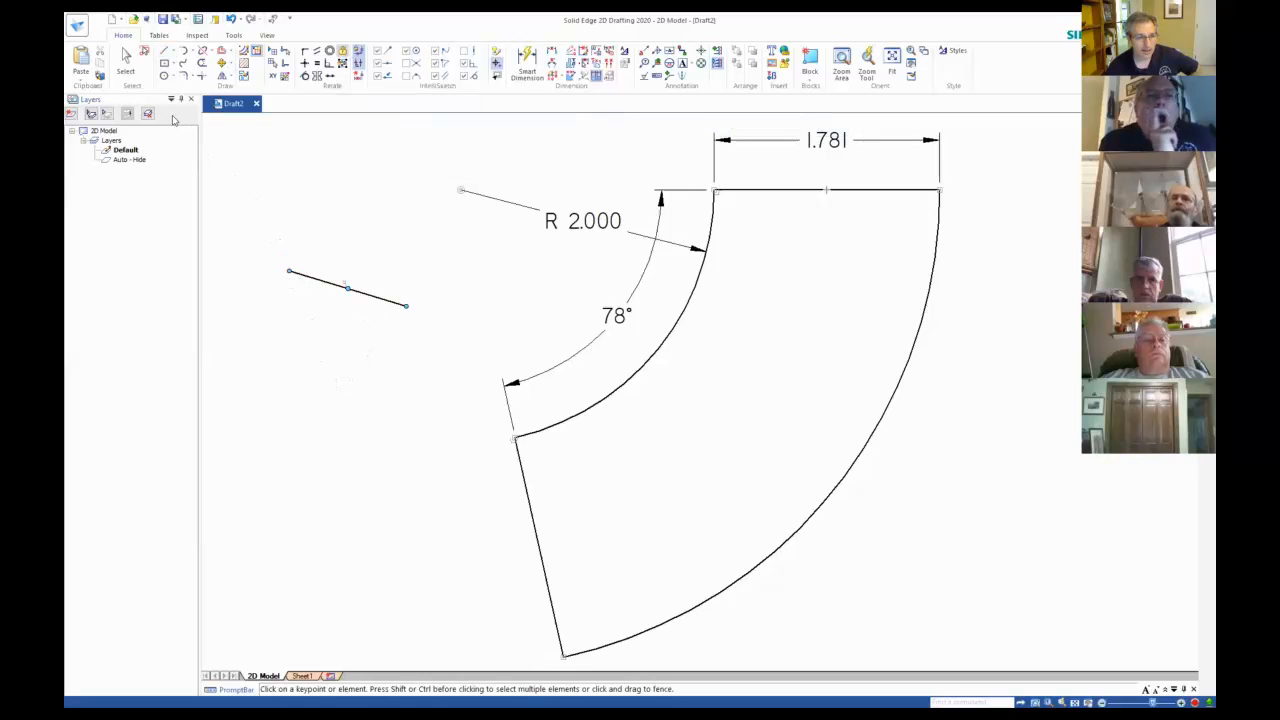
left_click(130, 62)
left_click(163, 51)
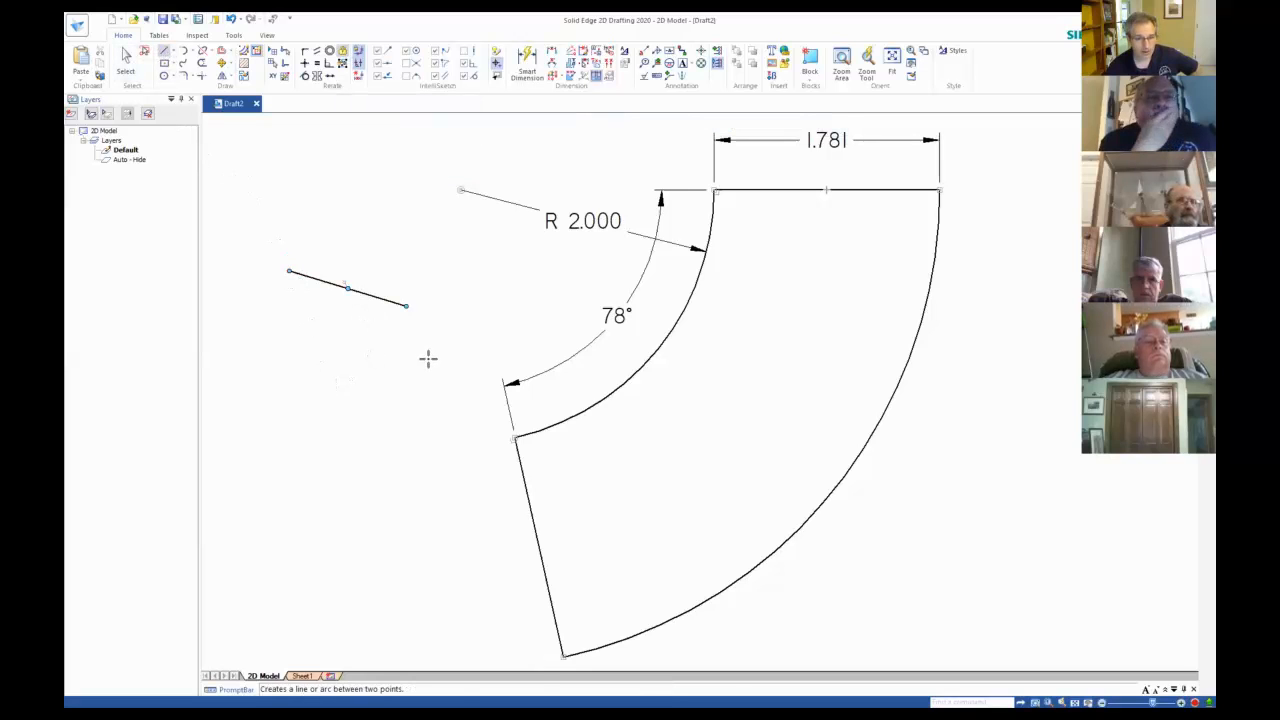
left_click(406, 305)
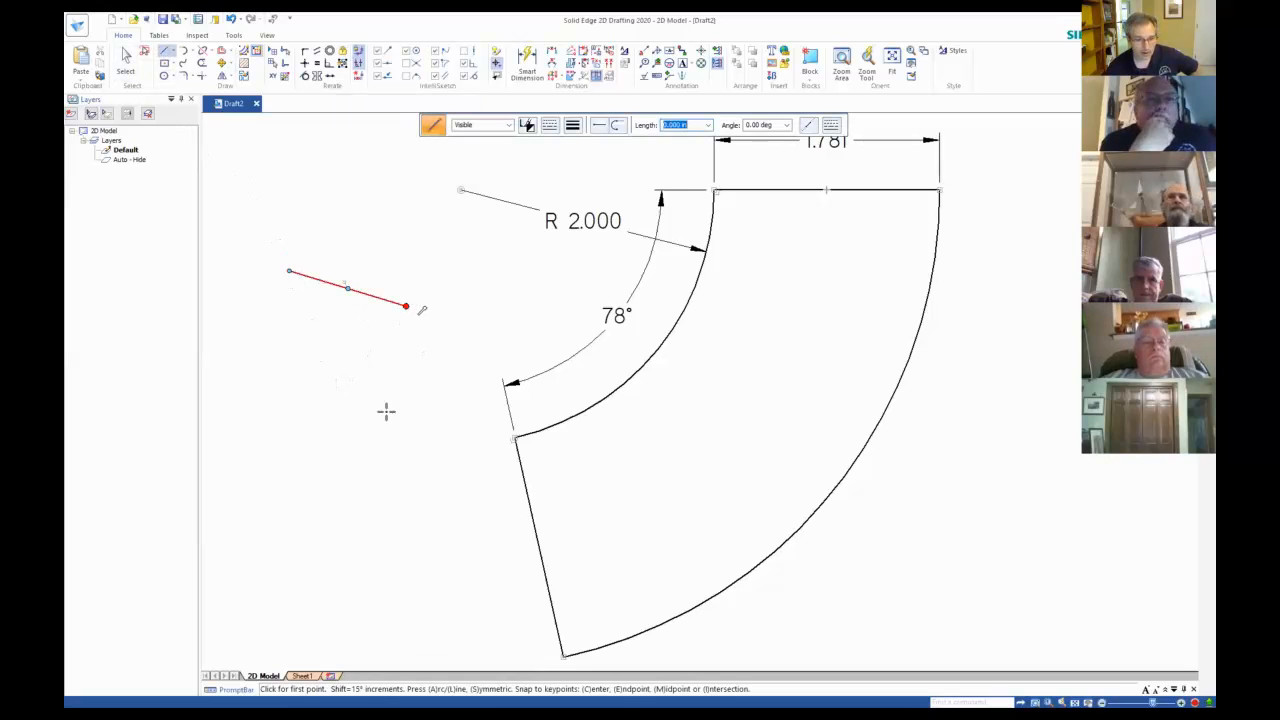
left_click(386, 412)
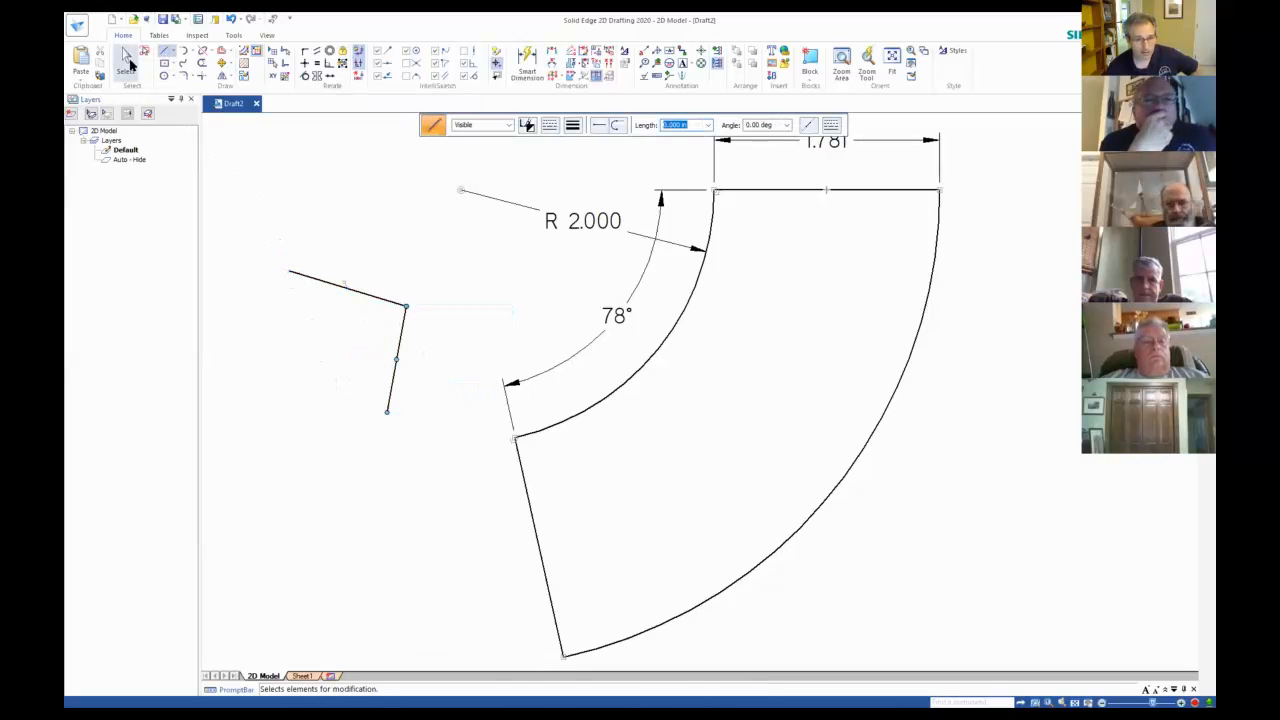
Delete the steep line attached to the sloping line's lower end.
left_click(127, 61)
left_click(400, 330)
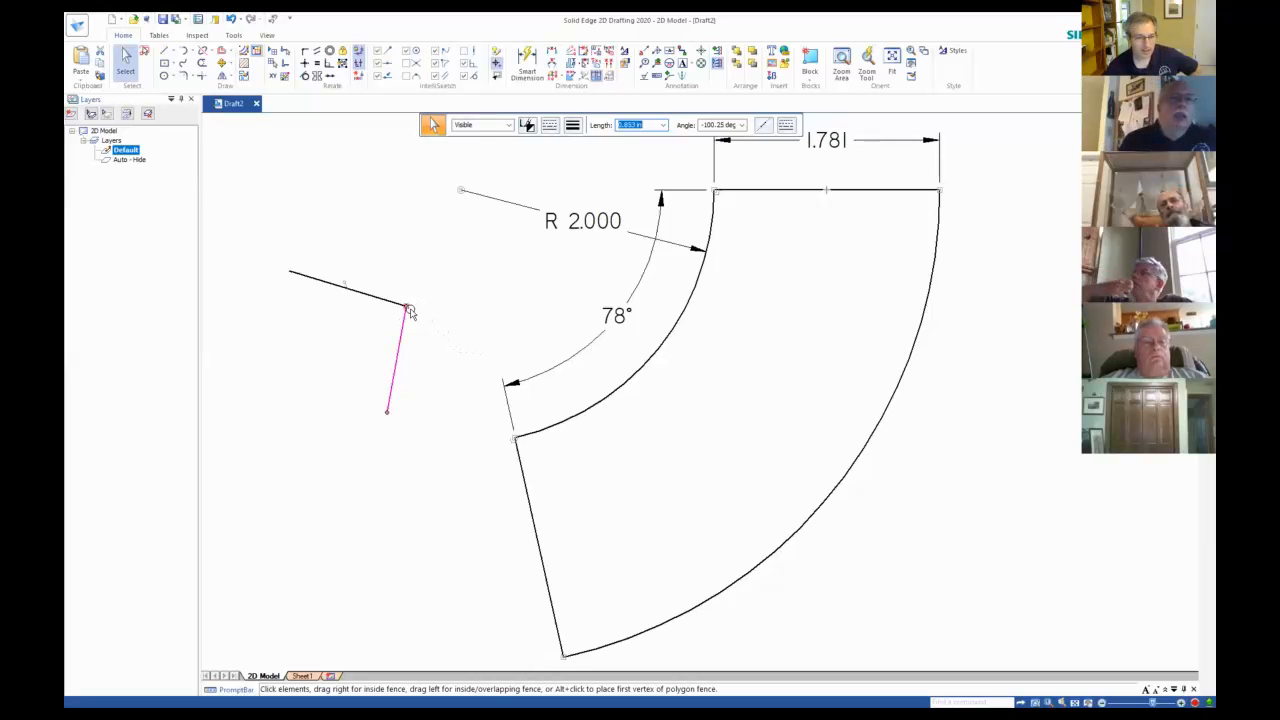
key("Escape")
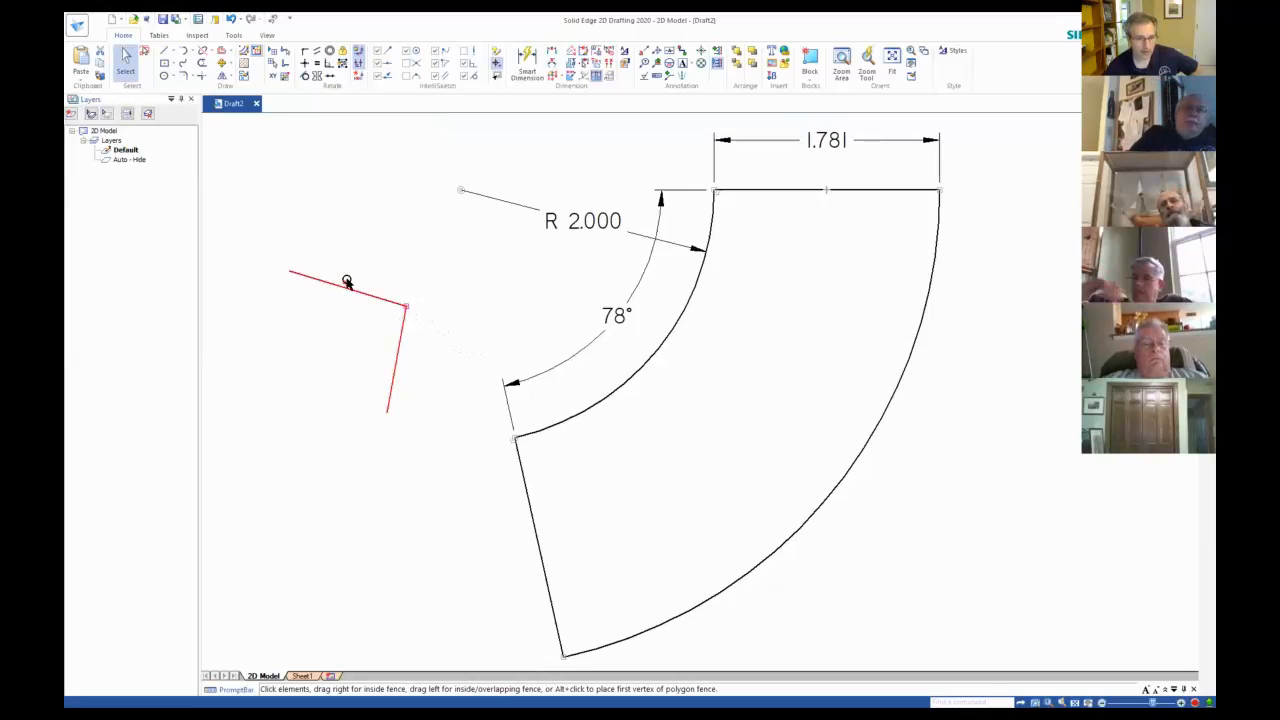
left_click(409, 360)
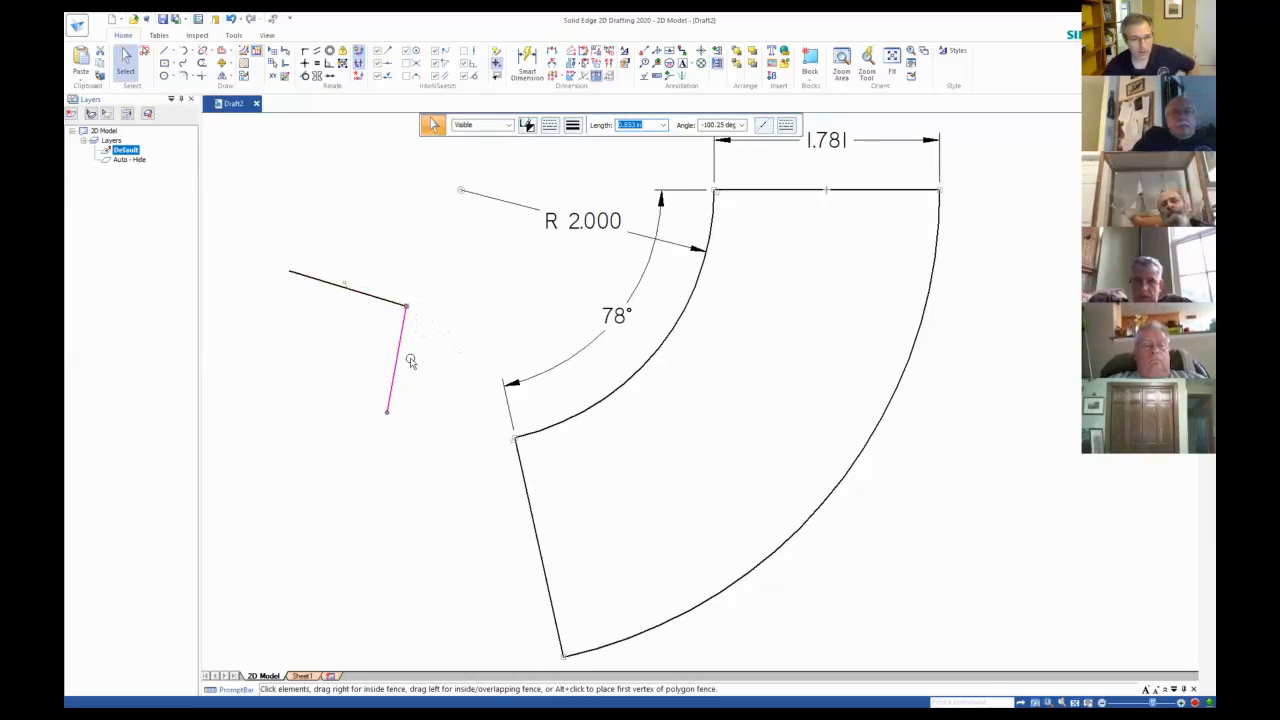
key("Delete")
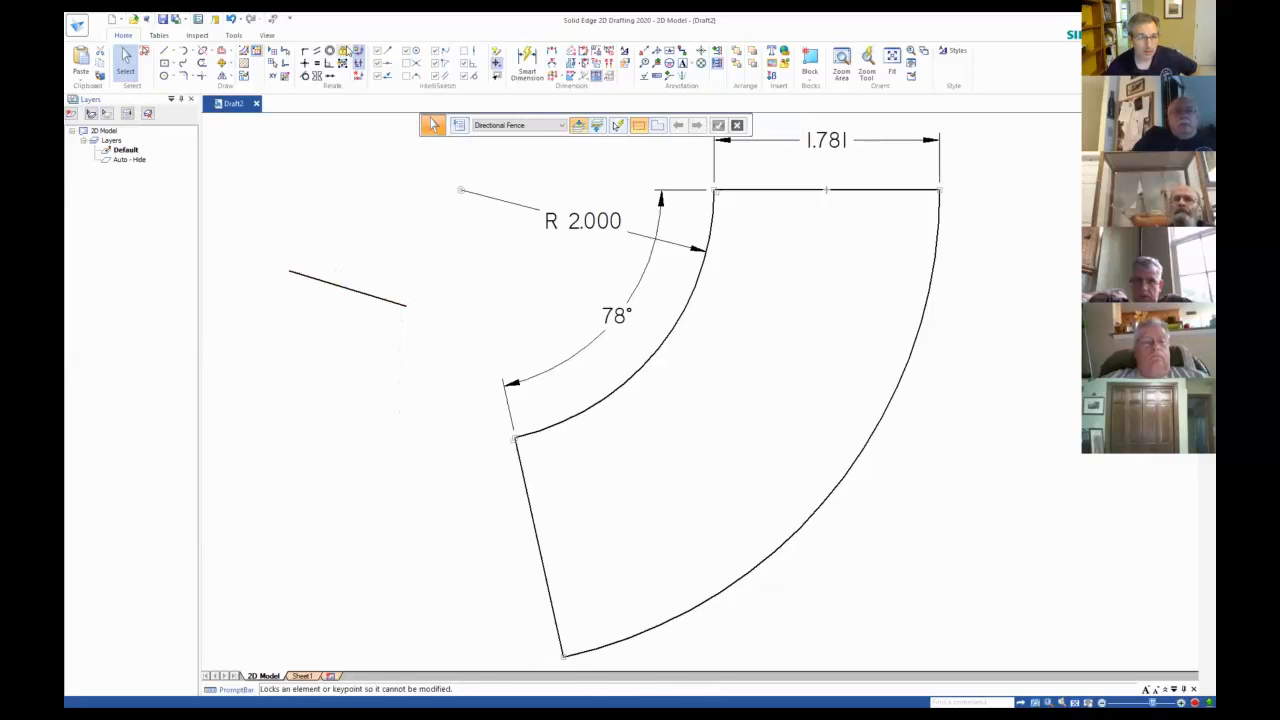
Lock the lower end of the remaining sloping line.
left_click(344, 50)
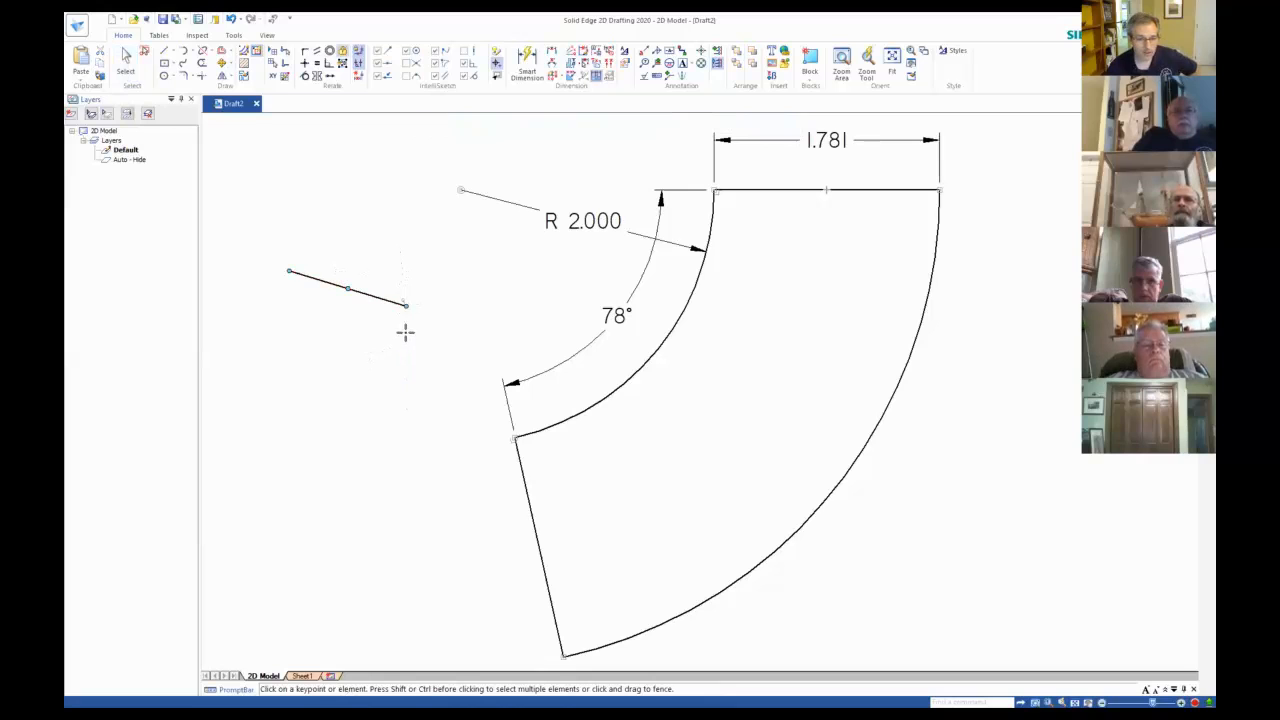
left_click(128, 62)
Swing the sloping line's free end down and back up around the locked end to test the lock, and delete the line.
left_click(288, 271)
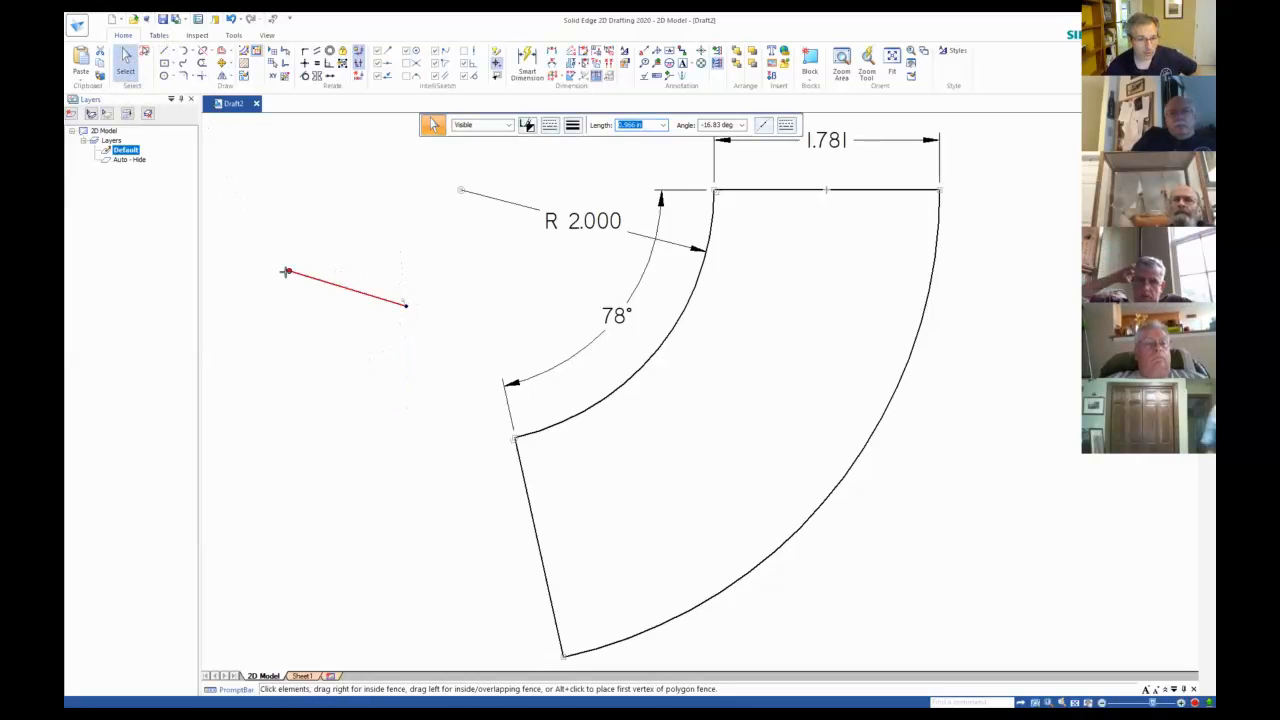
left_click_drag(287, 271, 322, 323)
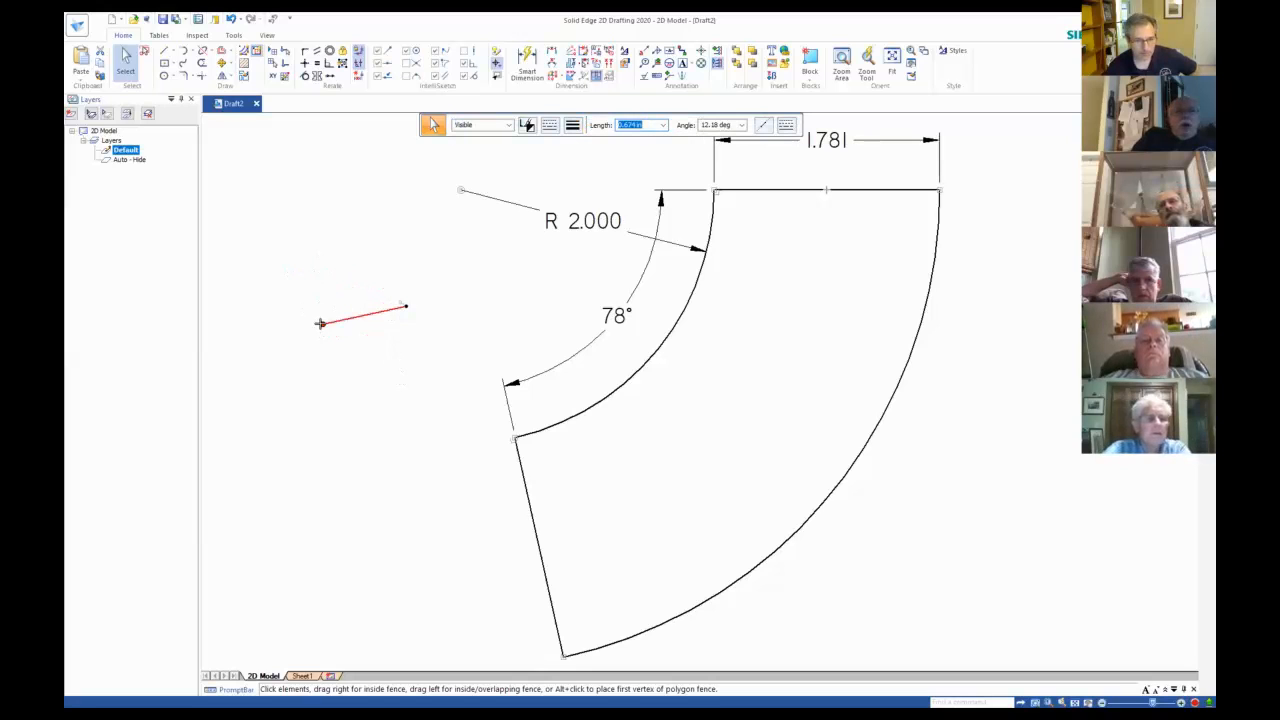
left_click_drag(320, 323, 328, 245)
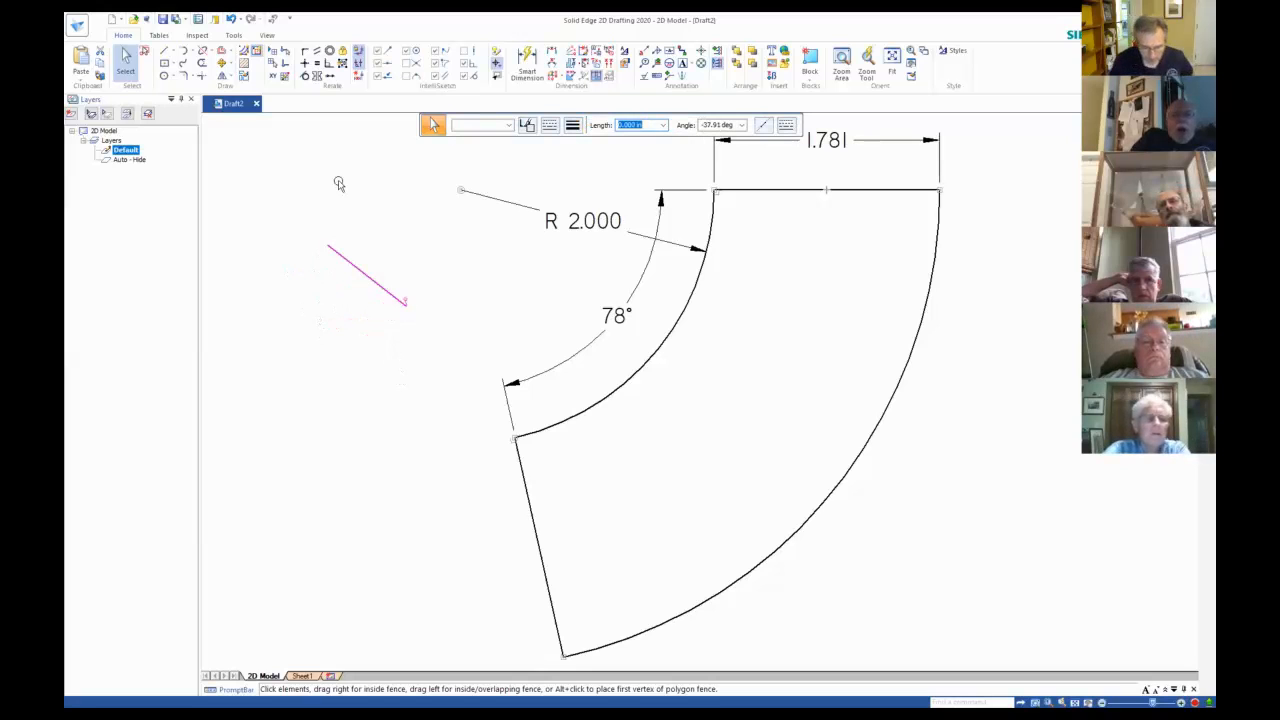
key("Escape")
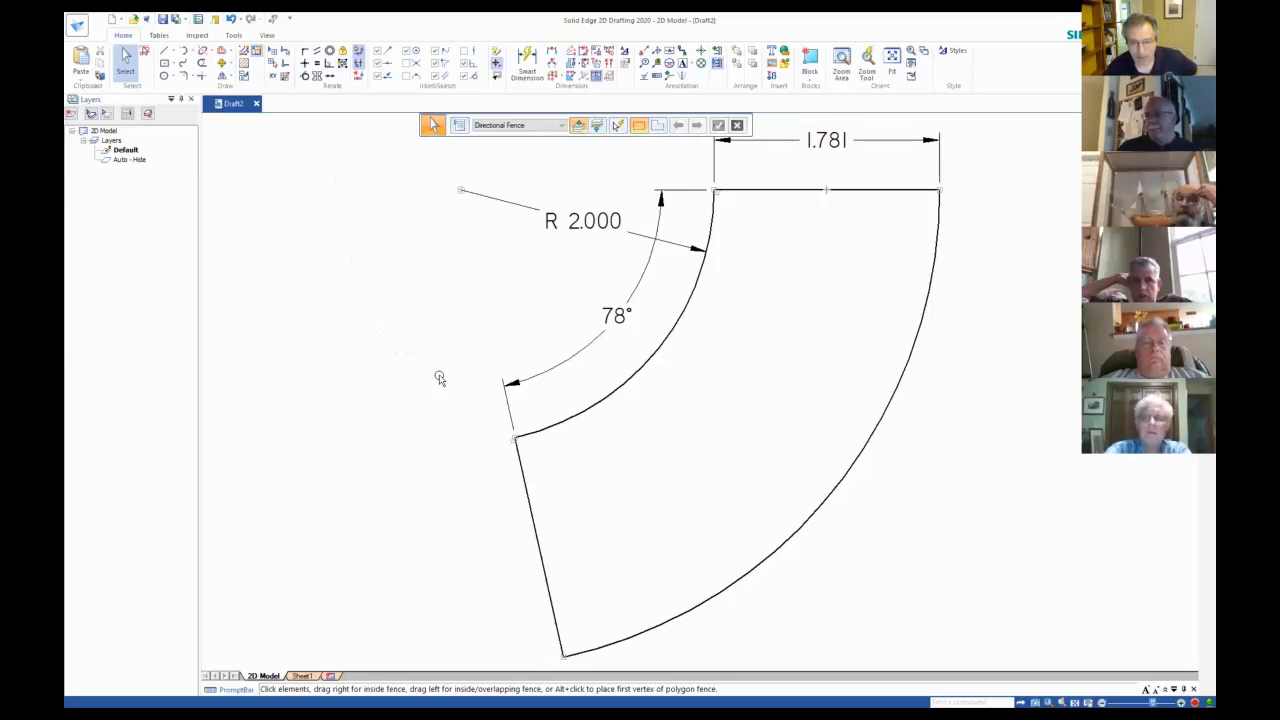
Open the variable table and place it beside the profile so the dimensions and the table can be seen together.
scroll(440, 275, "down", 2)
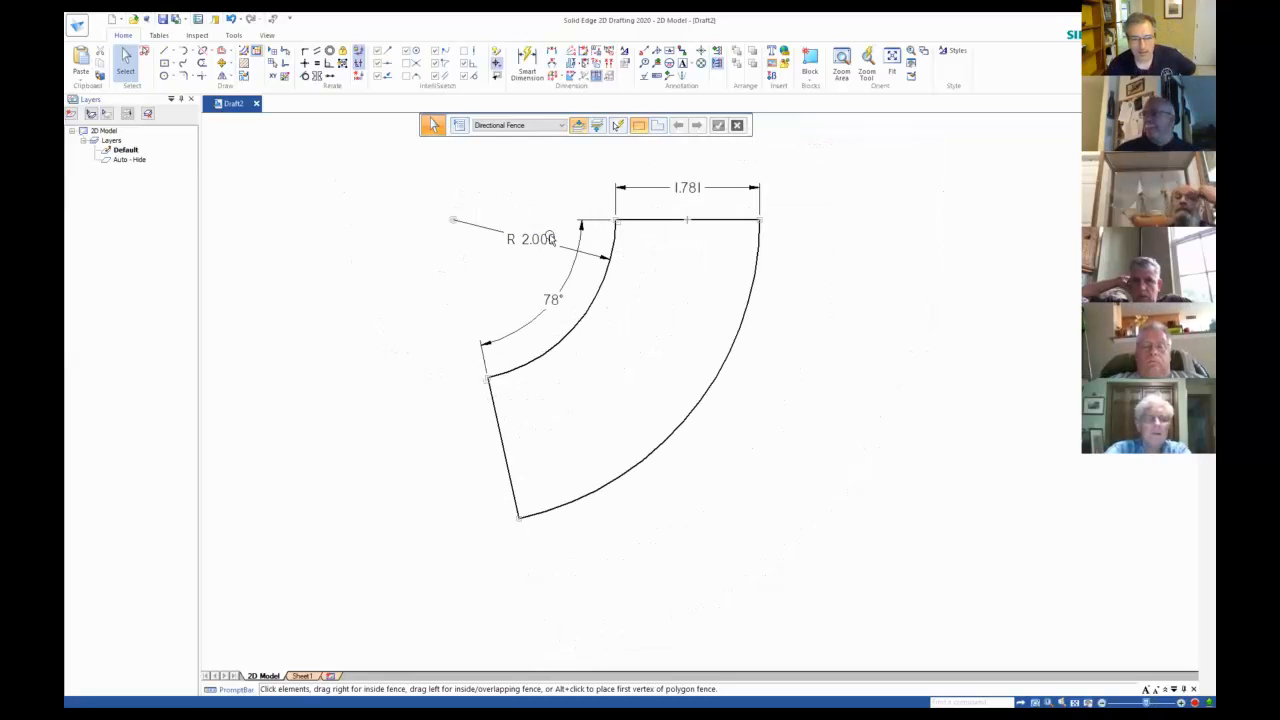
left_click(628, 223)
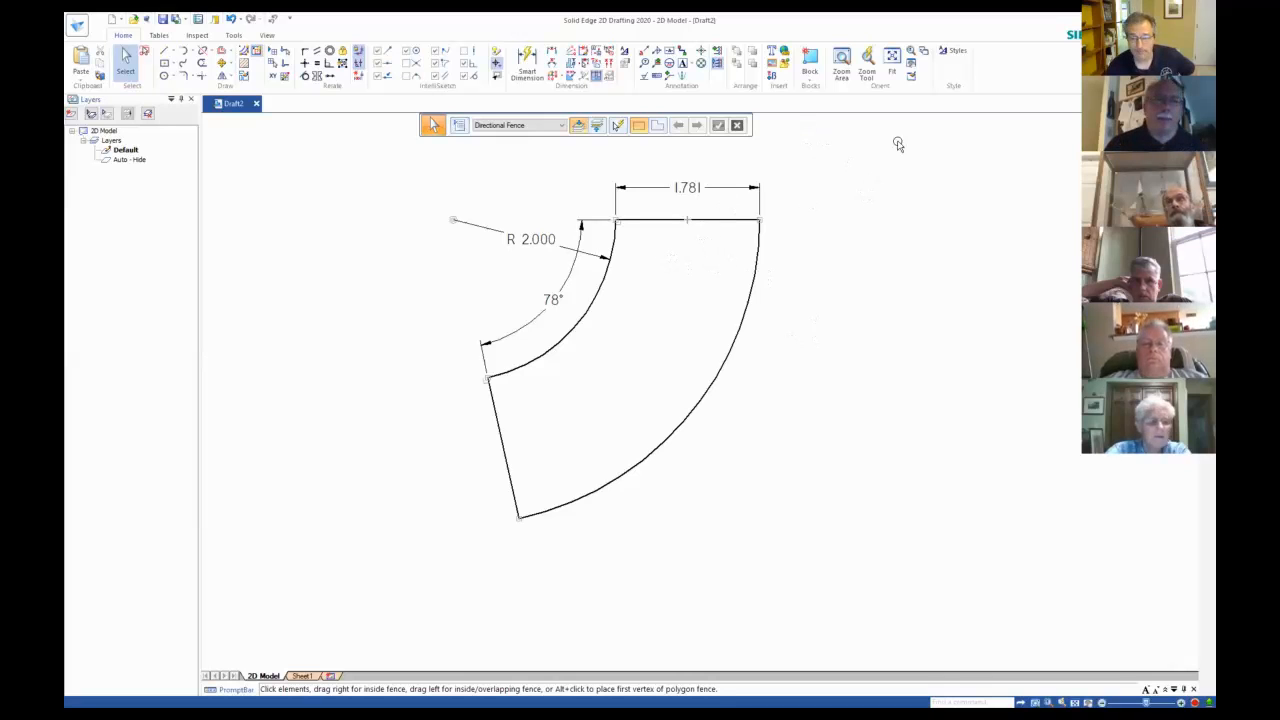
middle_click_drag(849, 251, 662, 306)
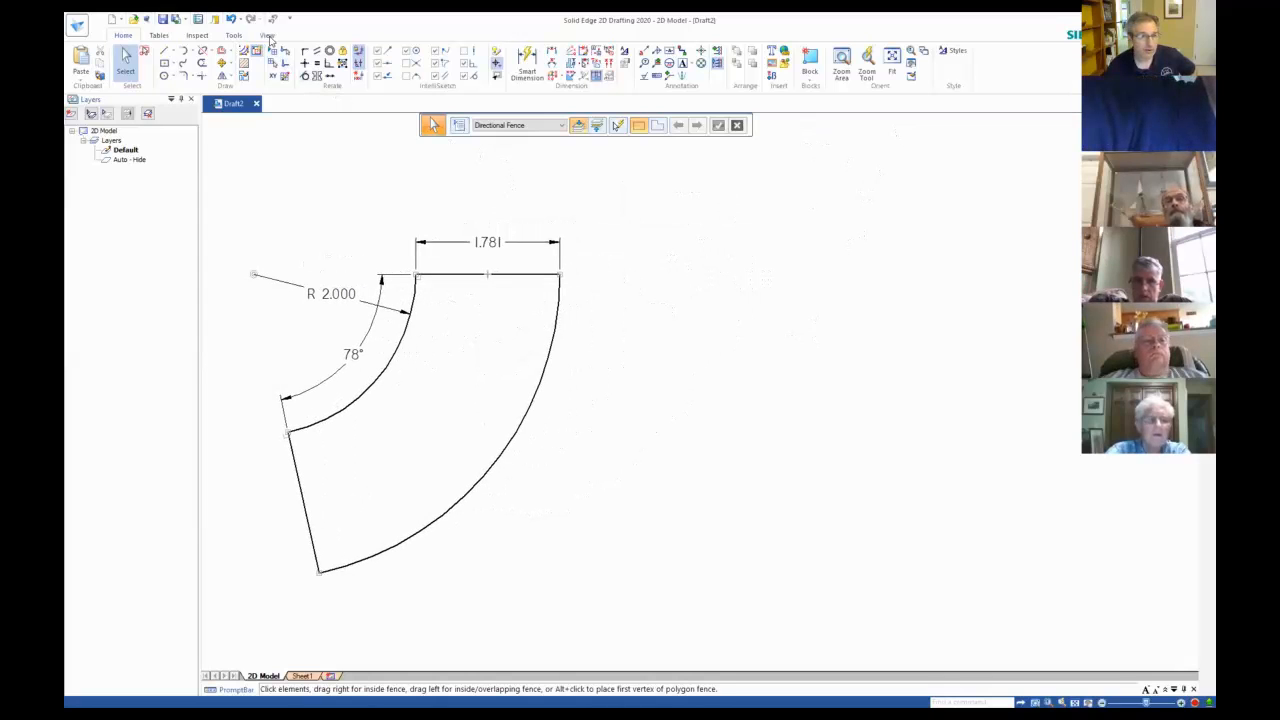
left_click(267, 36)
left_click(235, 36)
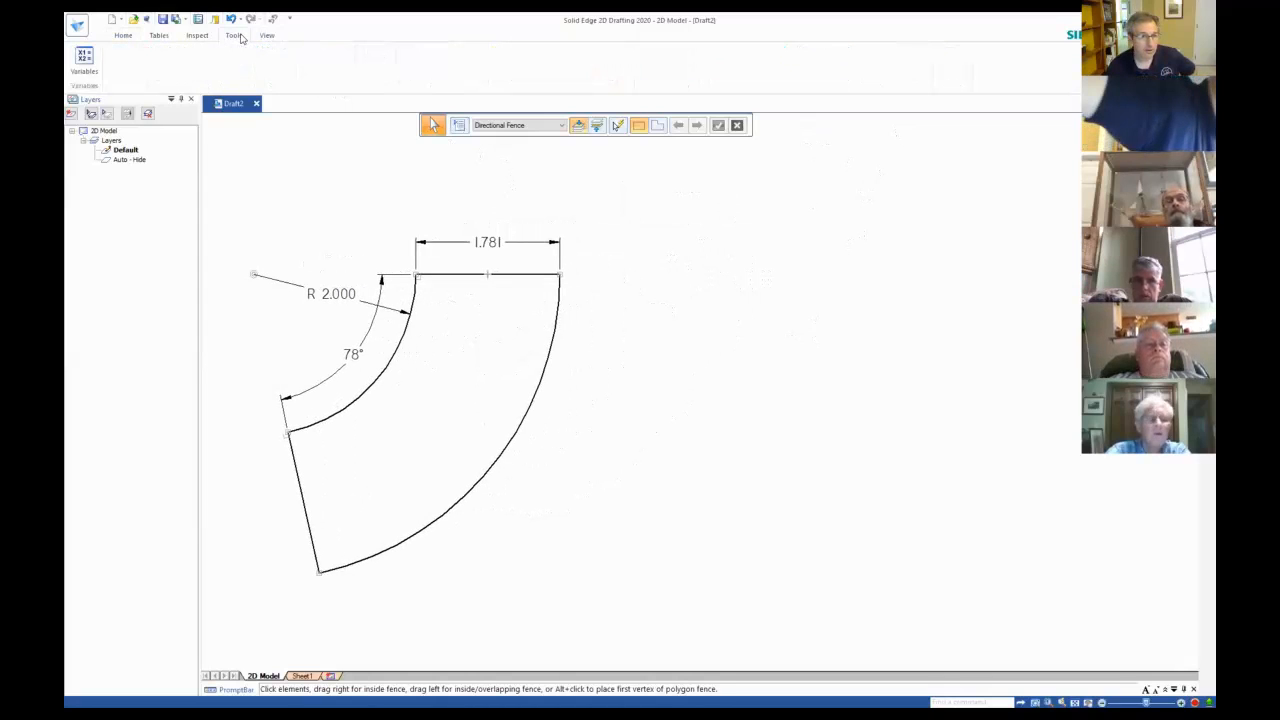
left_click(85, 60)
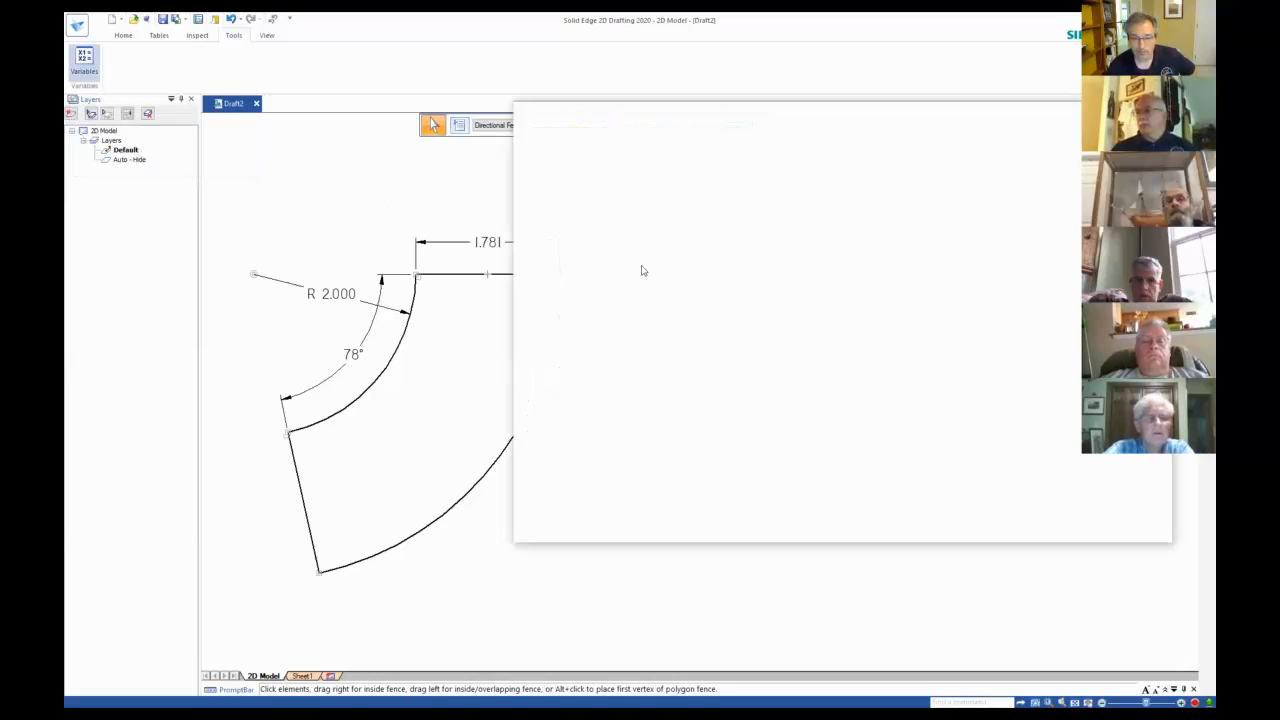
left_click_drag(797, 113, 910, 176)
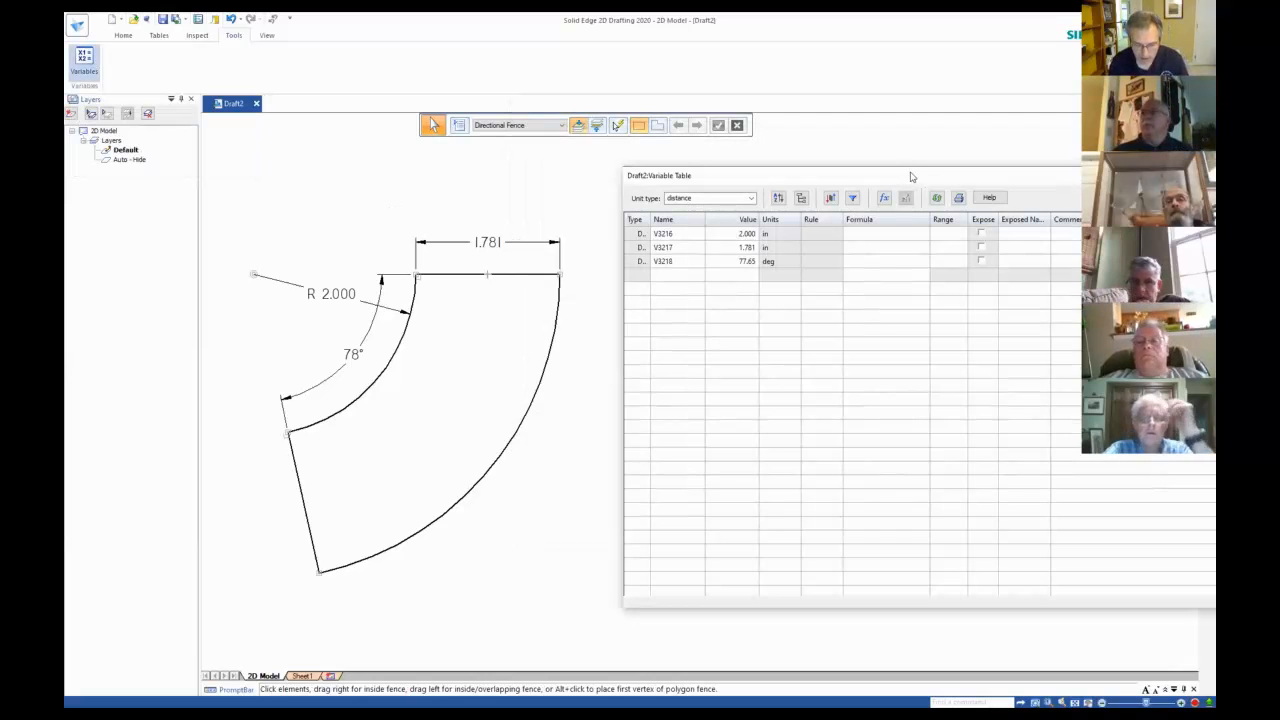
Rename the inner arc's radius variable as Ri and give it the comment "Pattern inner radius".
left_click(674, 234)
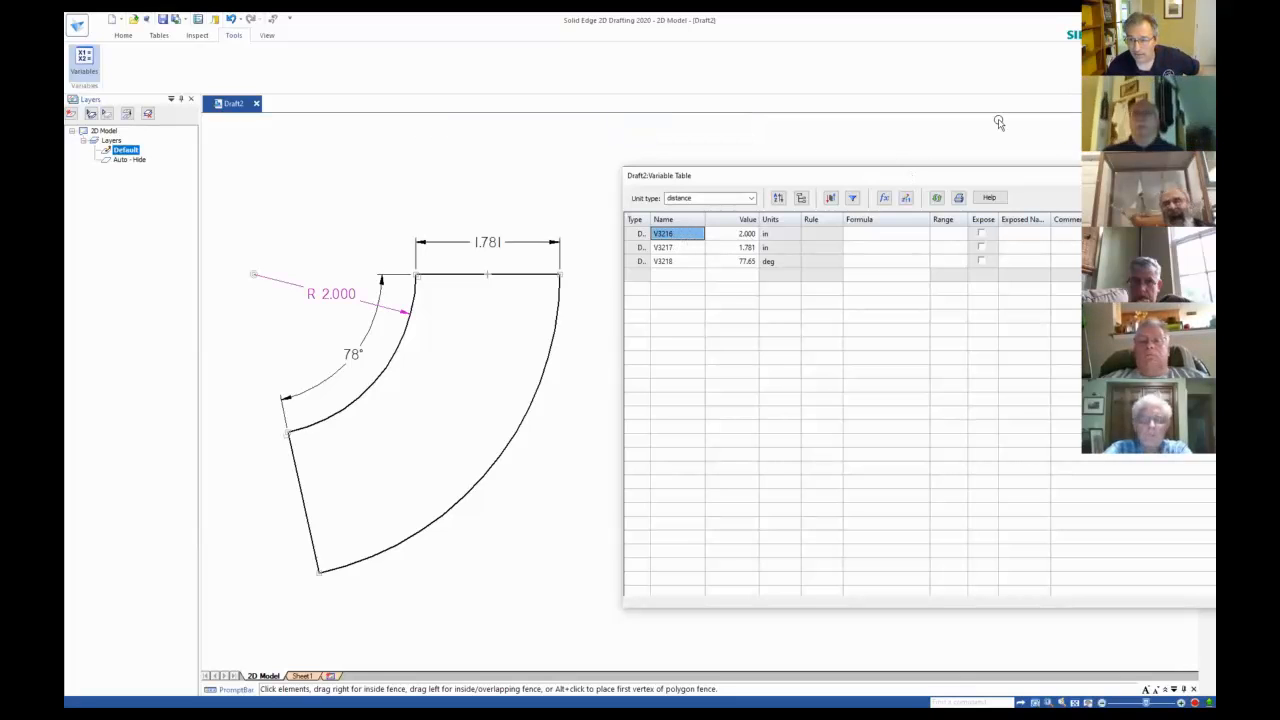
left_click_drag(840, 175, 800, 149)
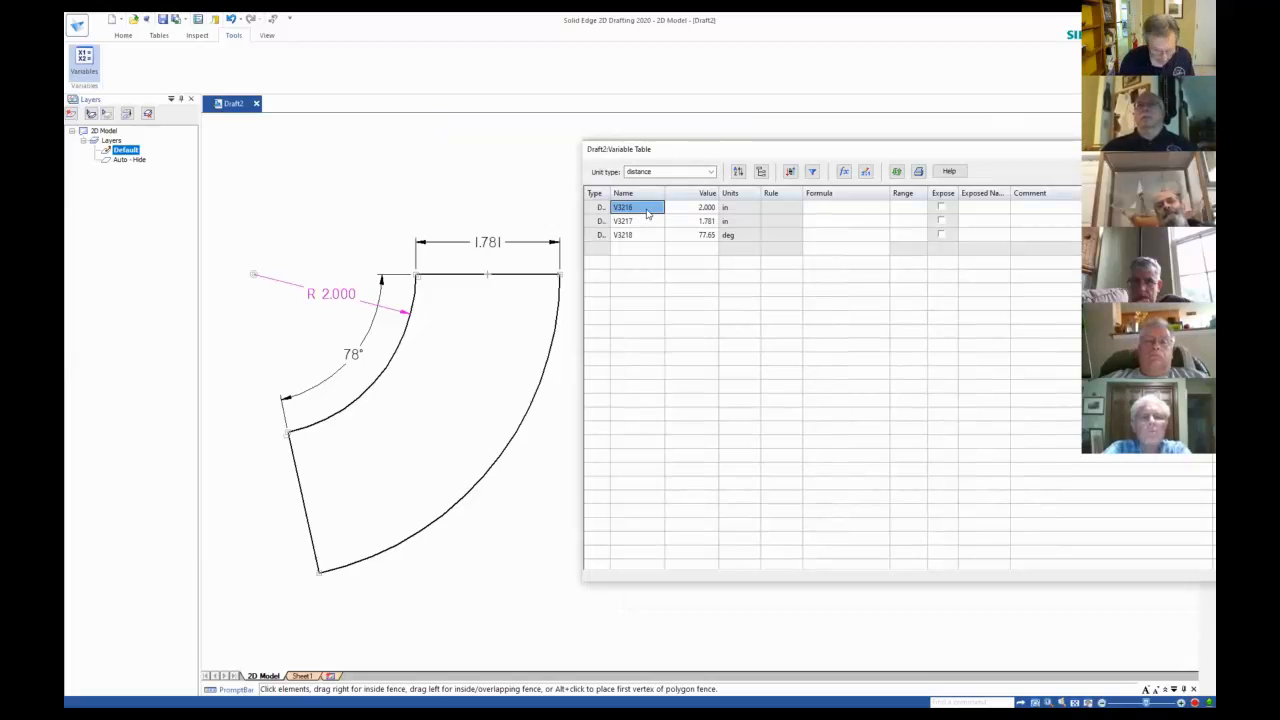
type("Ri")
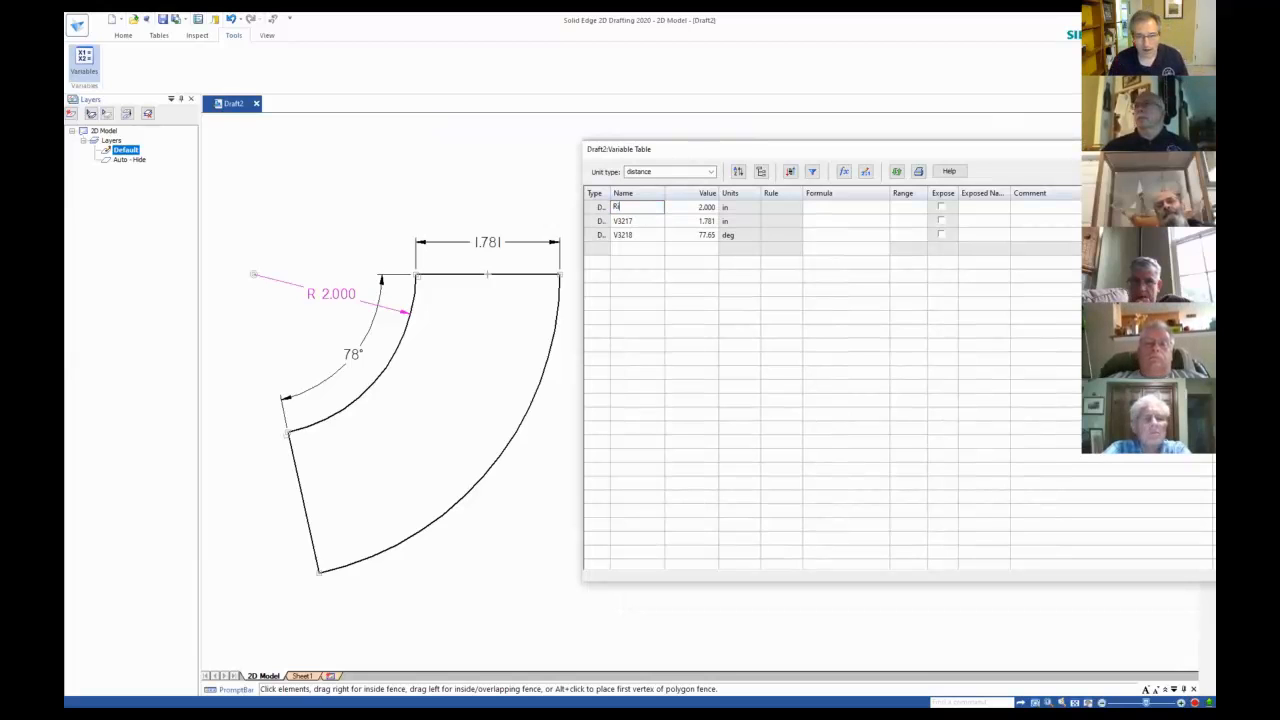
left_click(1049, 208)
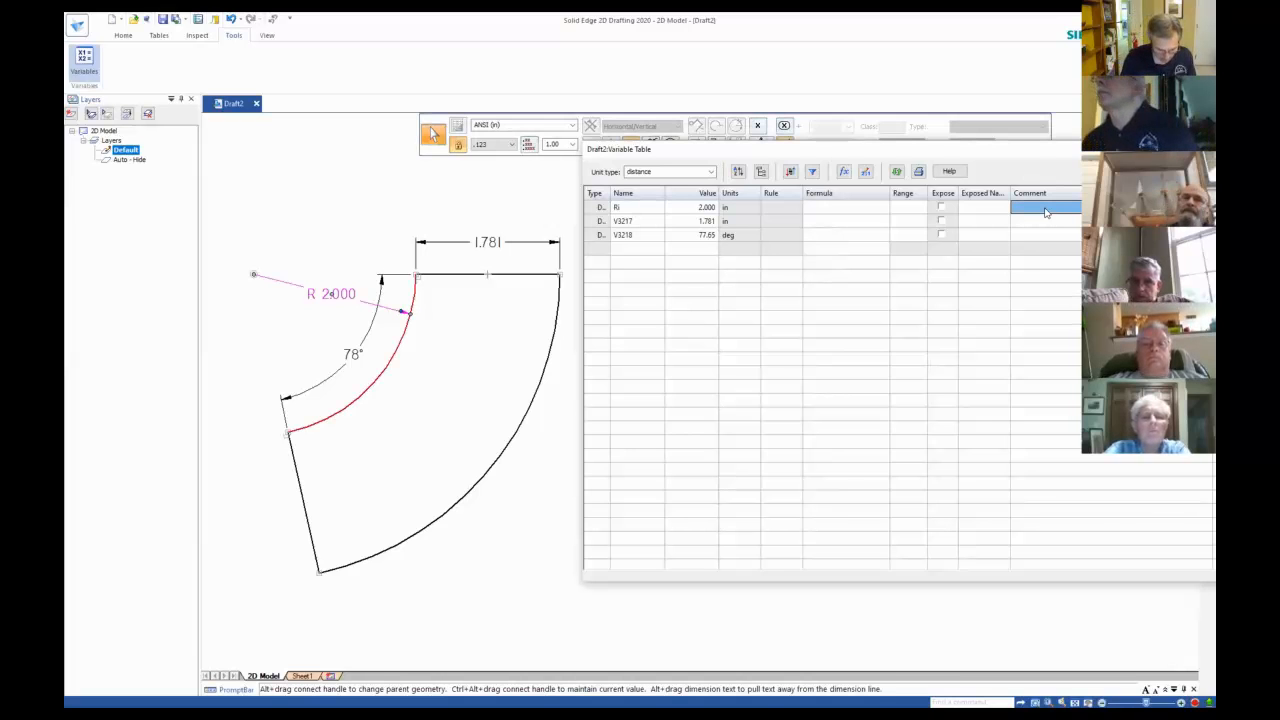
type("P")
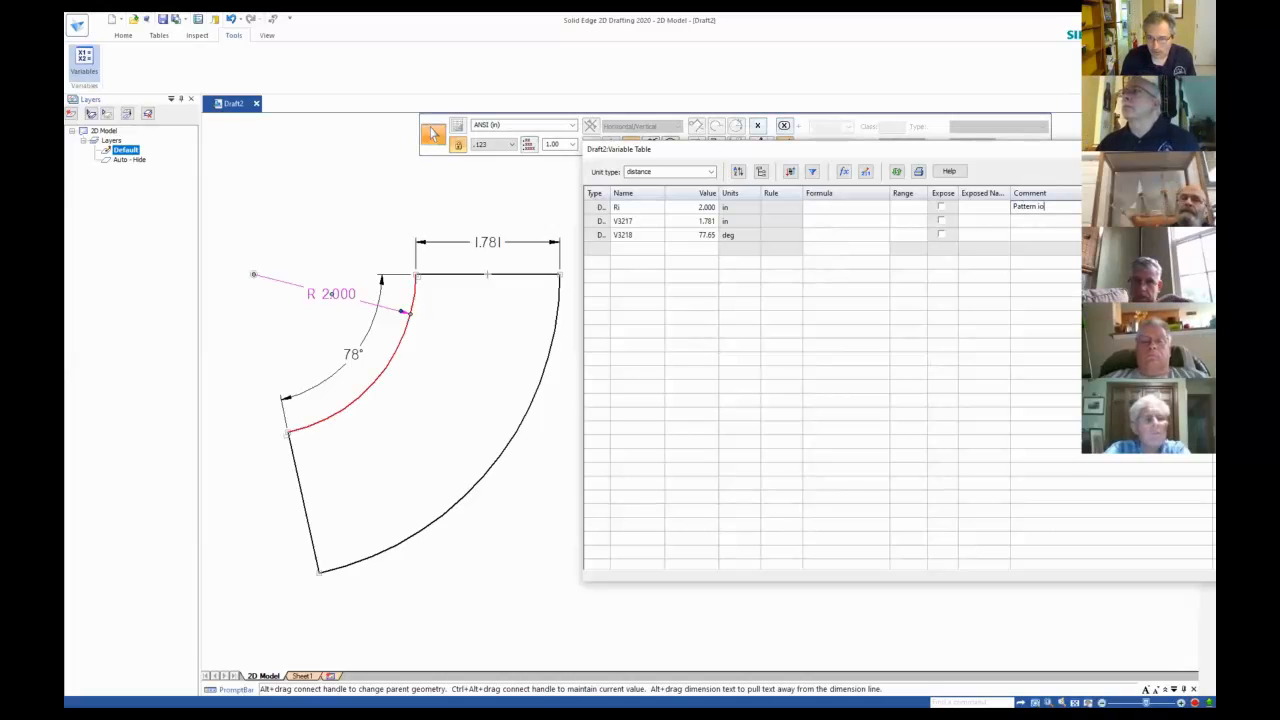
type("attern inner radius")
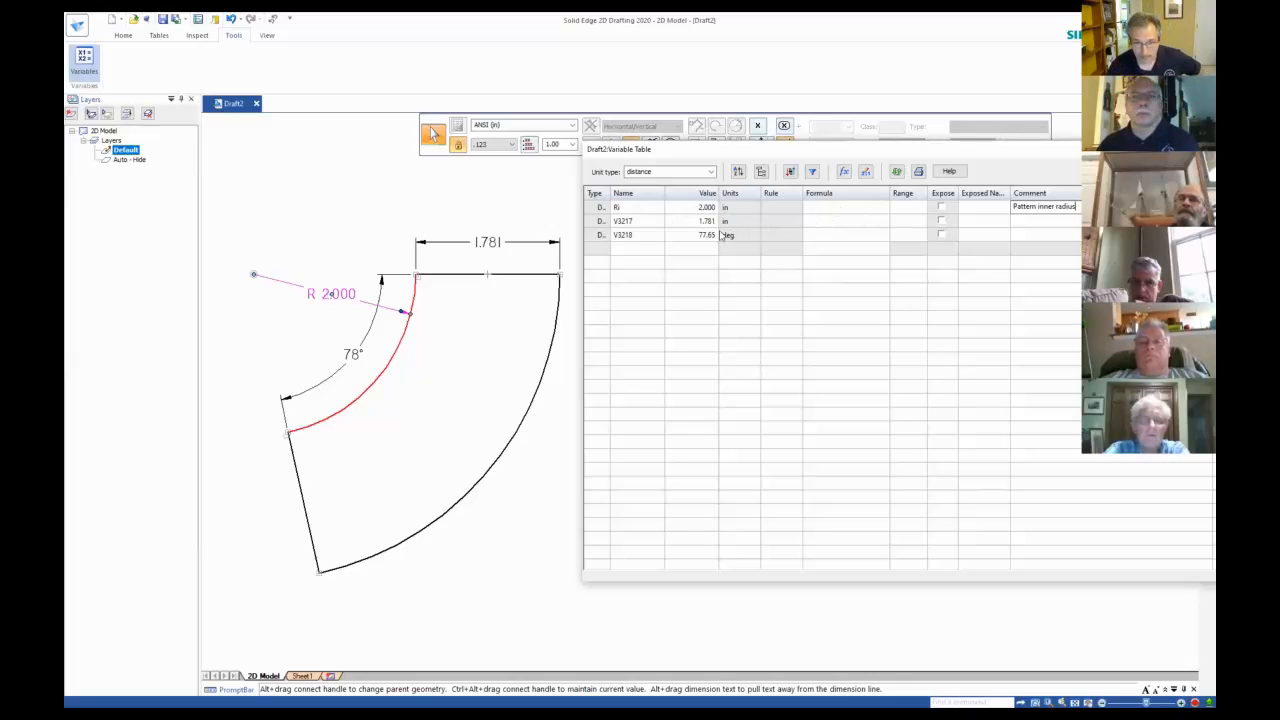
Rename the horizontal line's length variable as L and give it the comment "Pattern length".
left_click(644, 225)
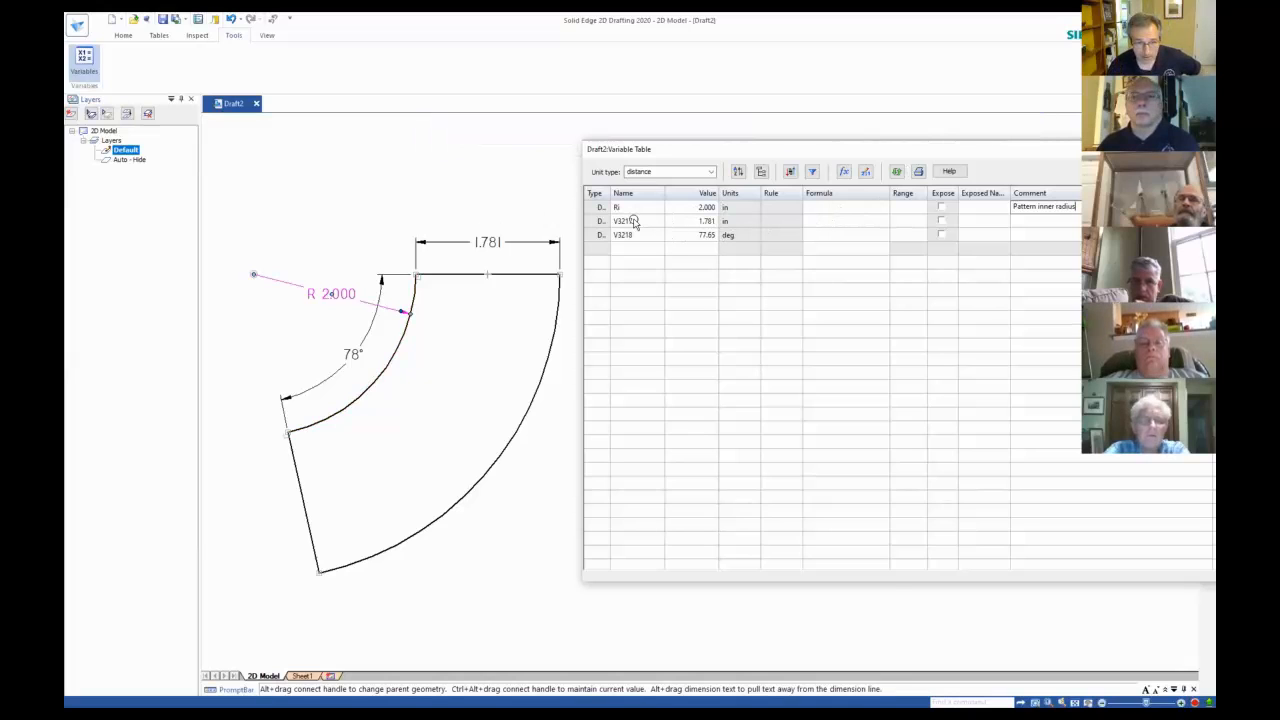
left_click(633, 222)
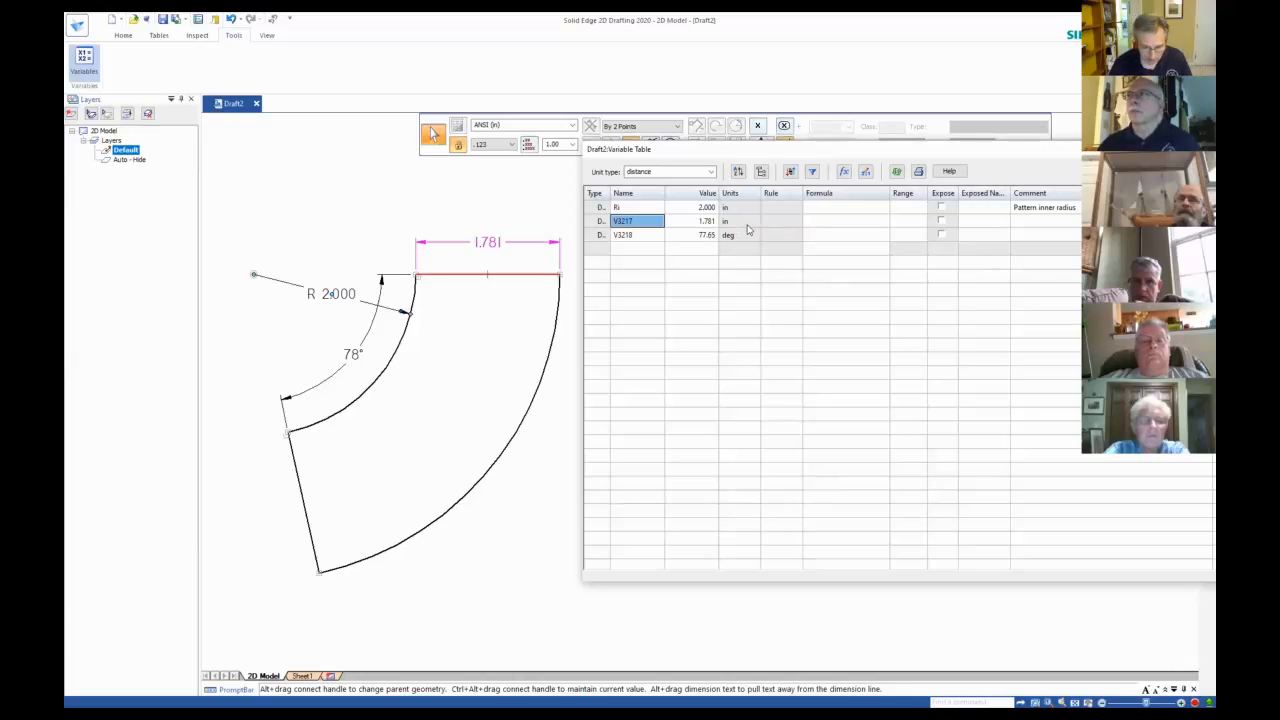
type("L")
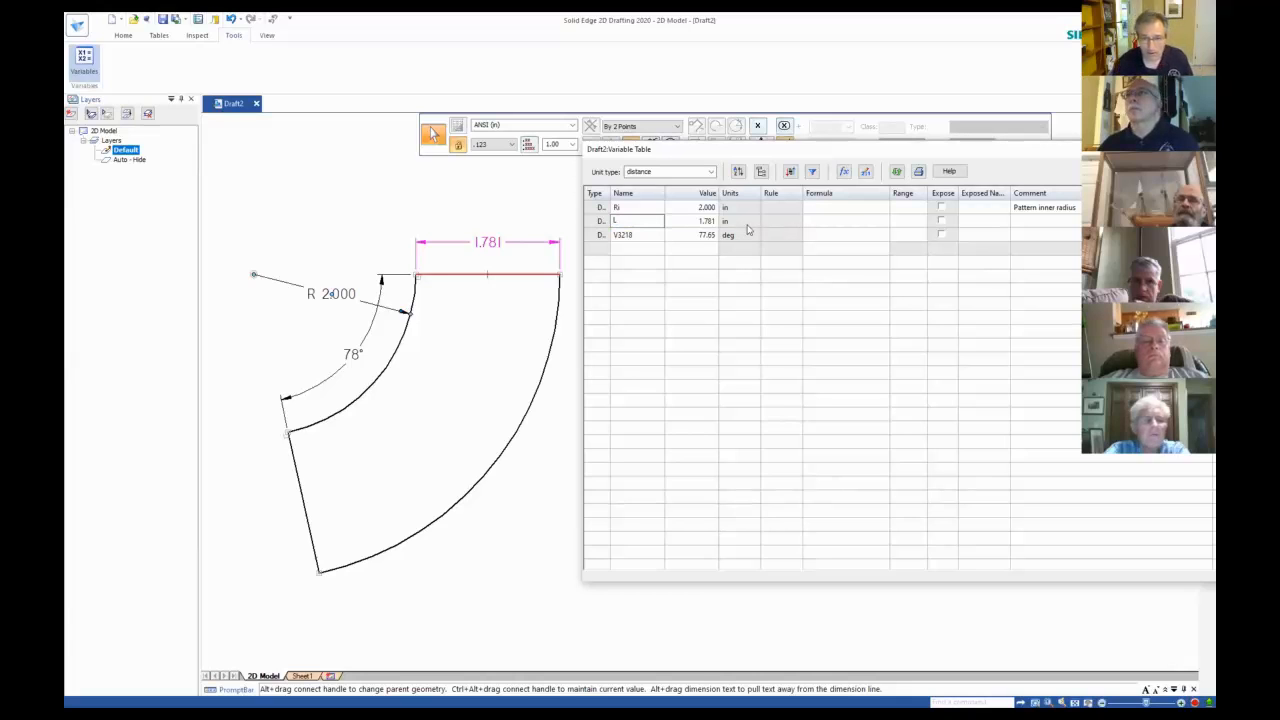
left_click(1031, 220)
type("Pattern length")
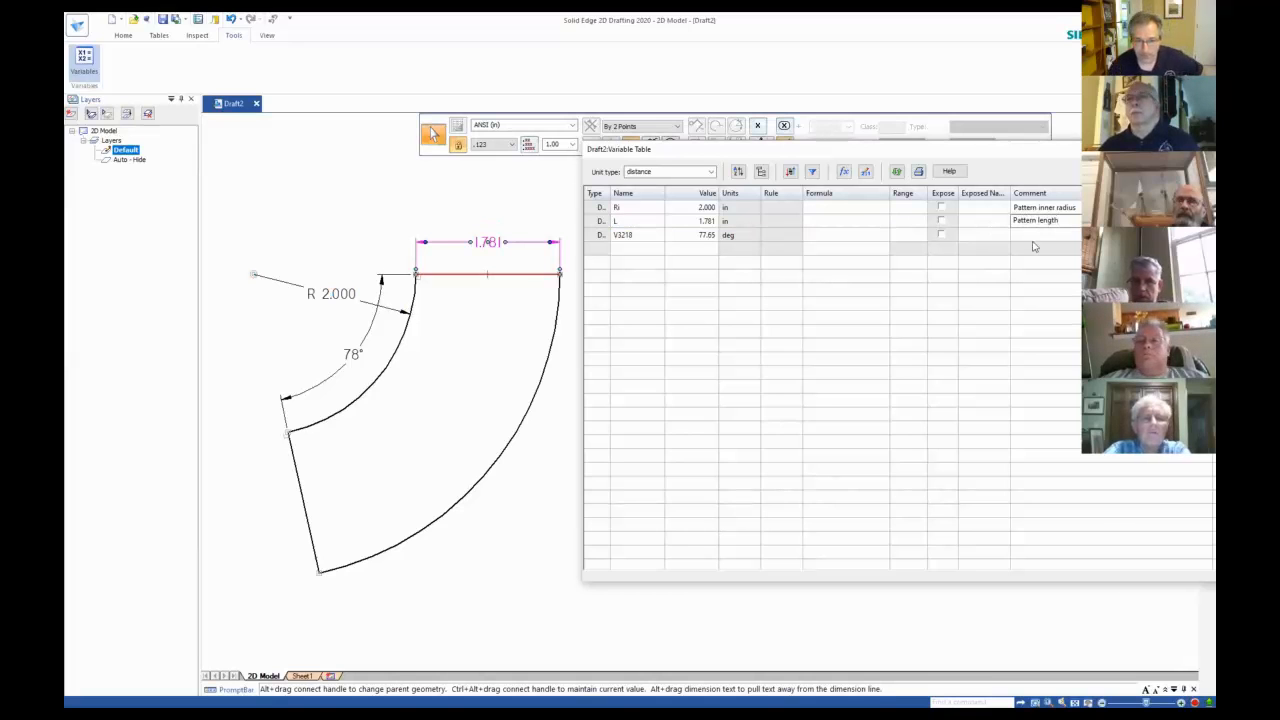
Rename the angle variable as S and give it the comment "Pattern sweep angle".
left_click(624, 236)
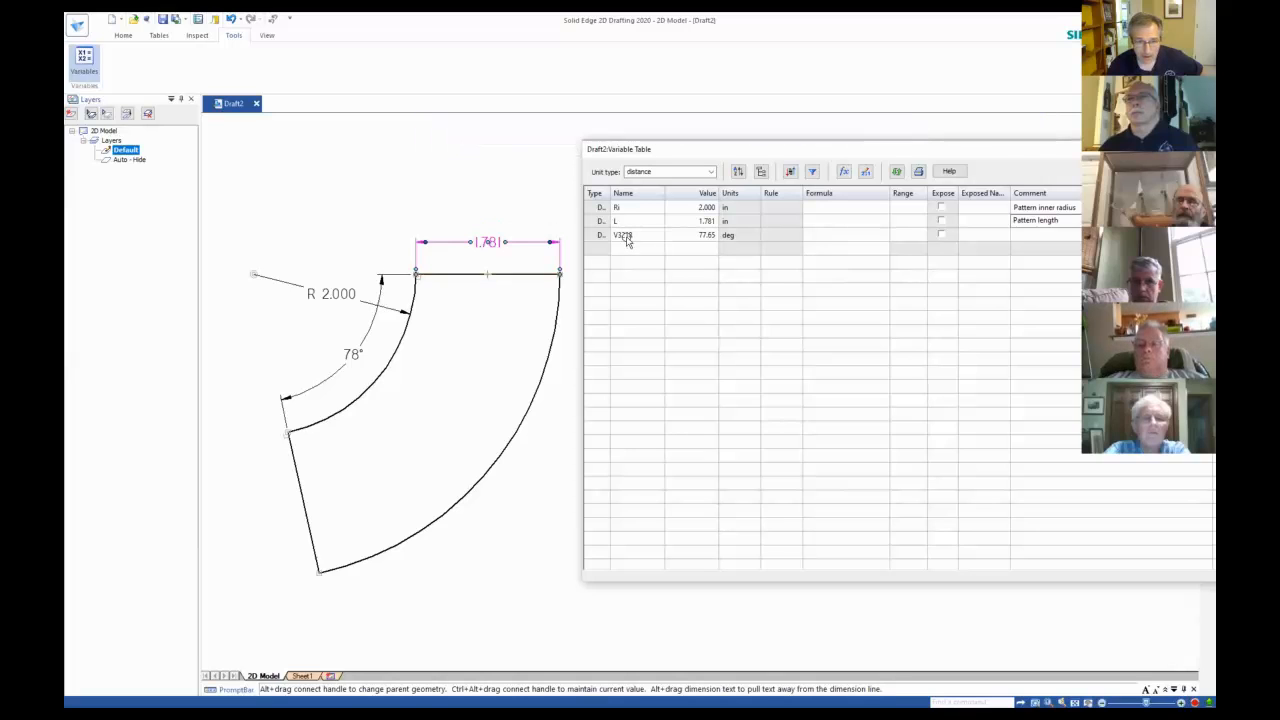
left_click(632, 237)
type("S")
left_click(1042, 235)
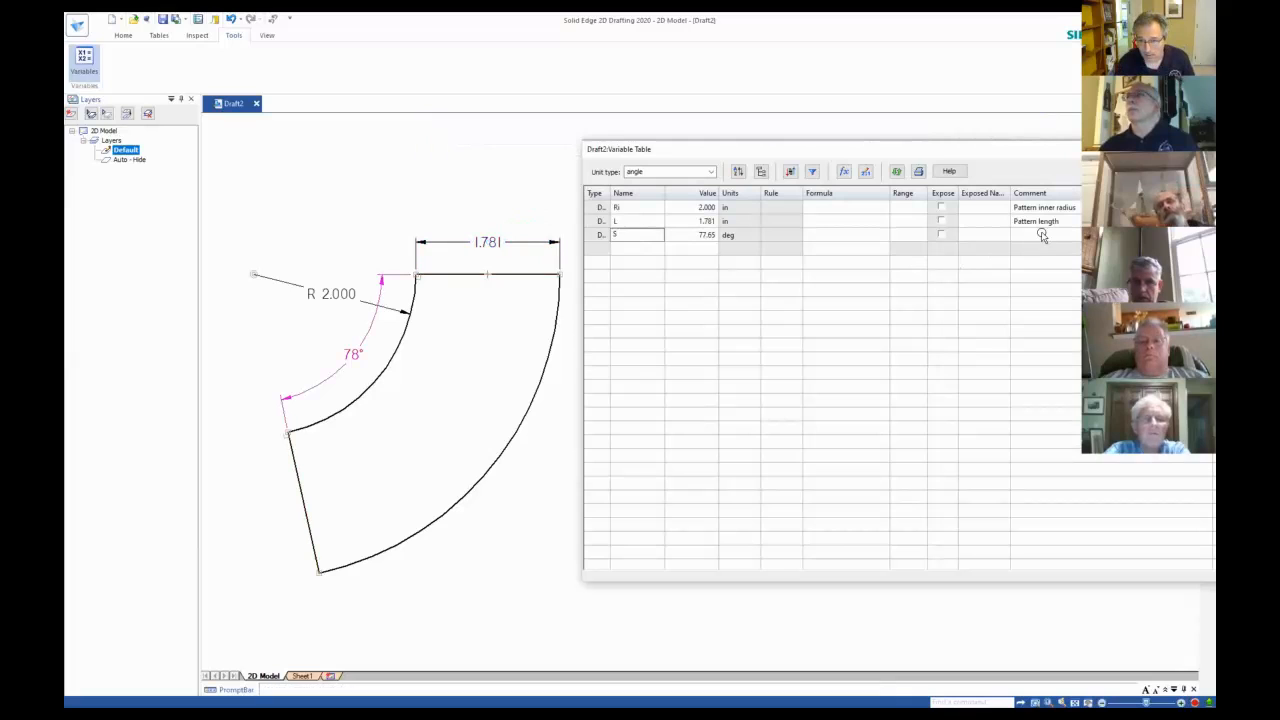
type("Pattern sweep angle")
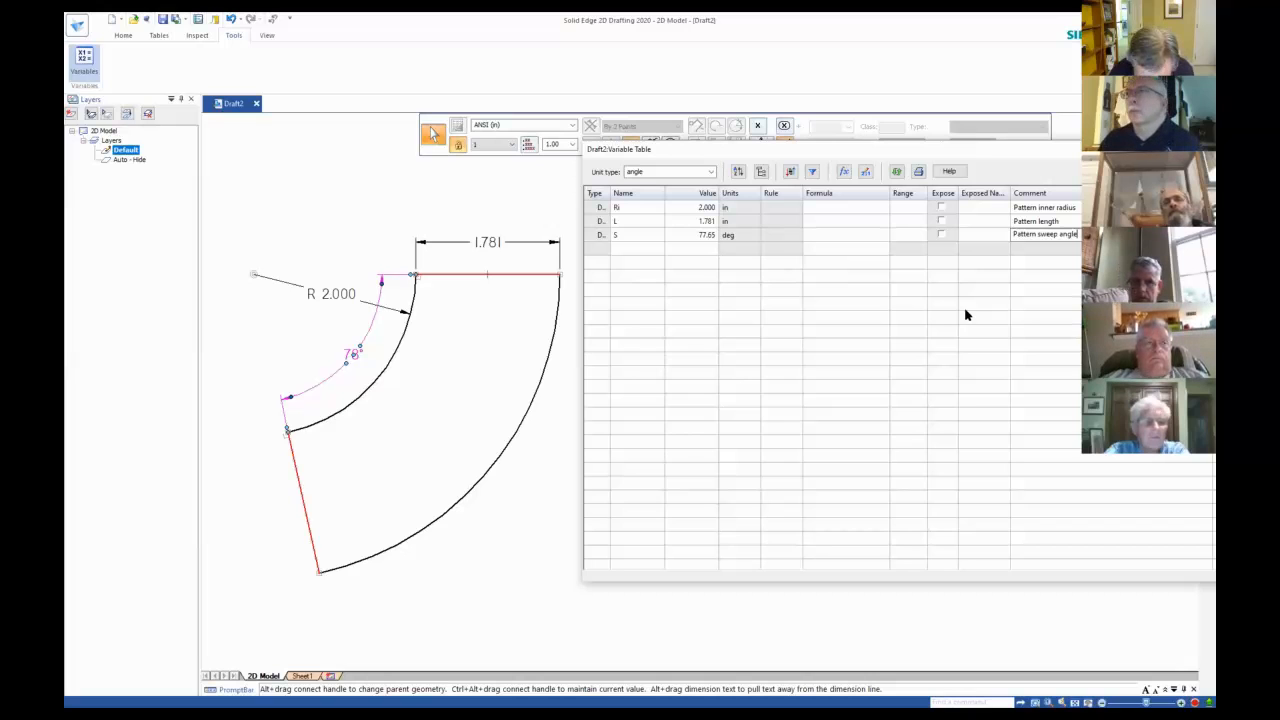
Add a variable named Rt with the value 12 and the comment "Cone Top Radius" to the variable table.
left_click(636, 253)
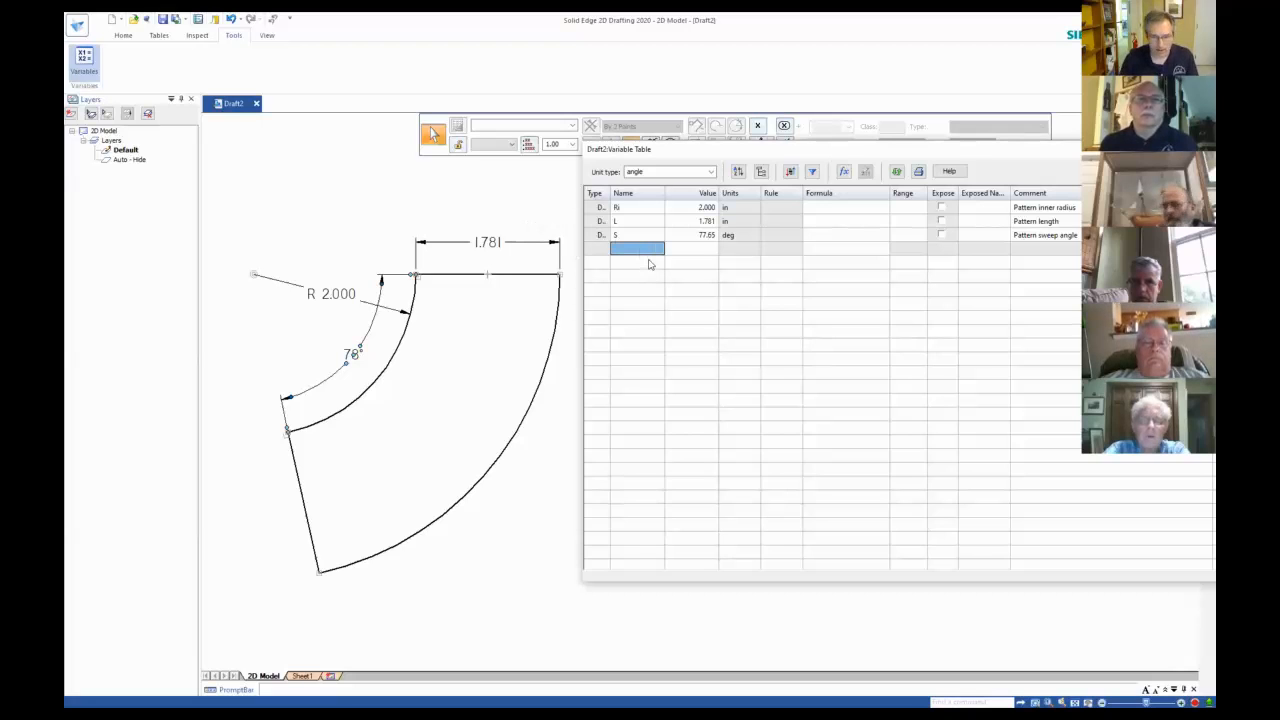
type("Ro")
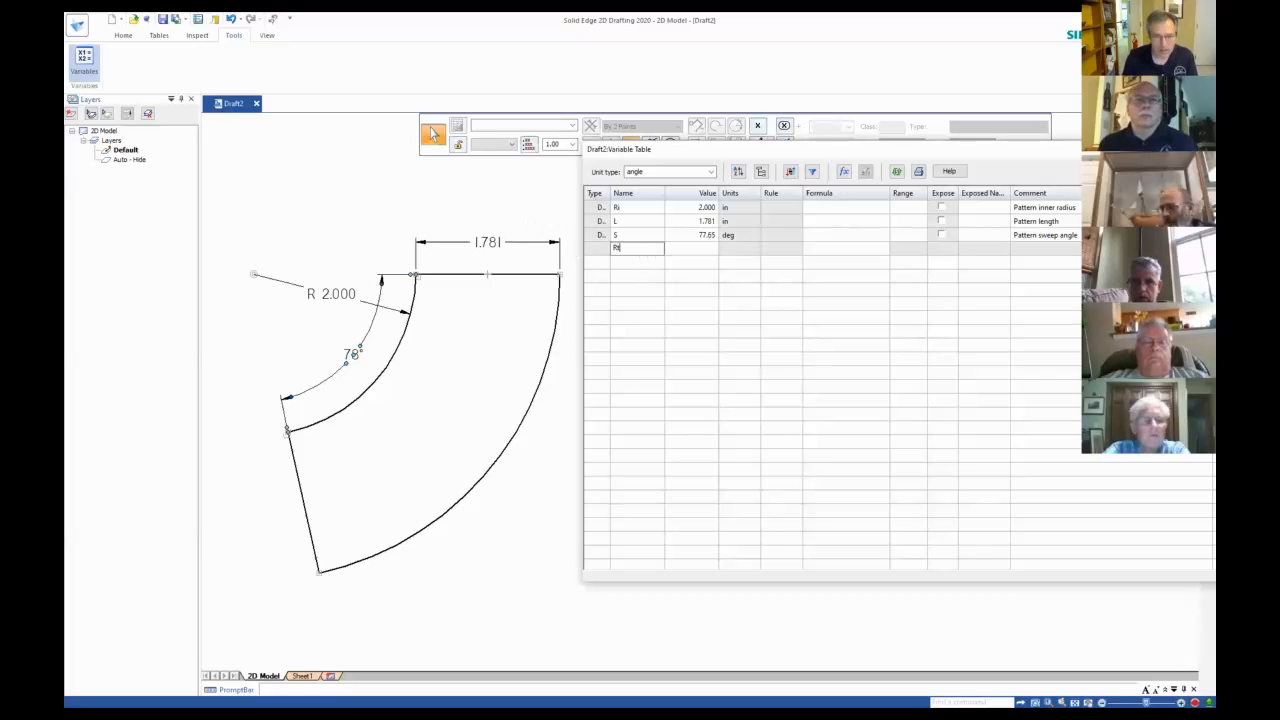
left_click(1062, 250)
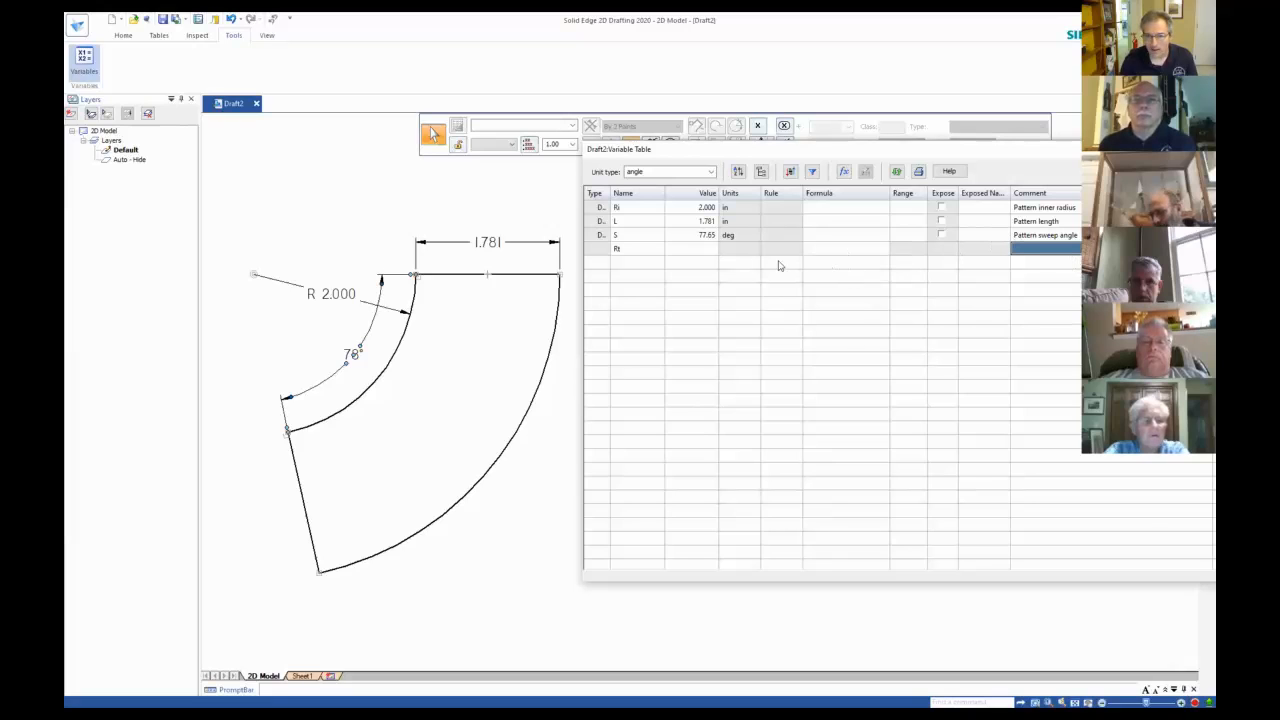
left_click(693, 256)
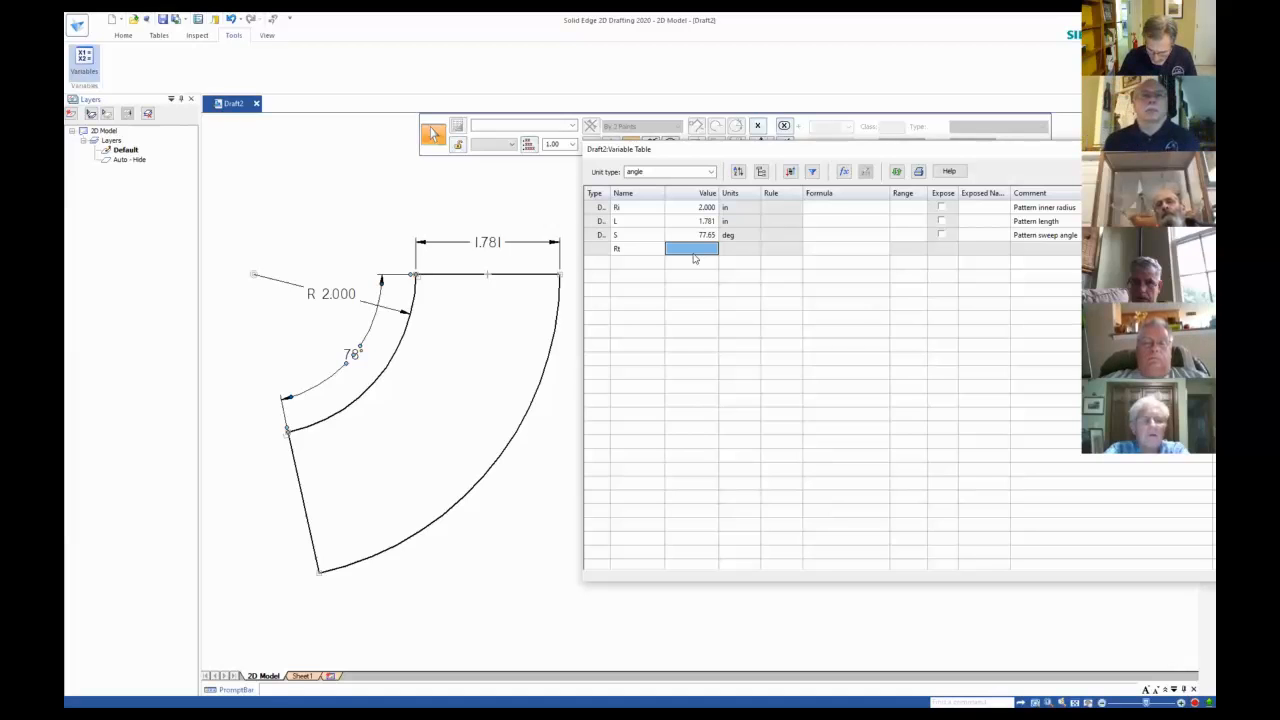
type("12")
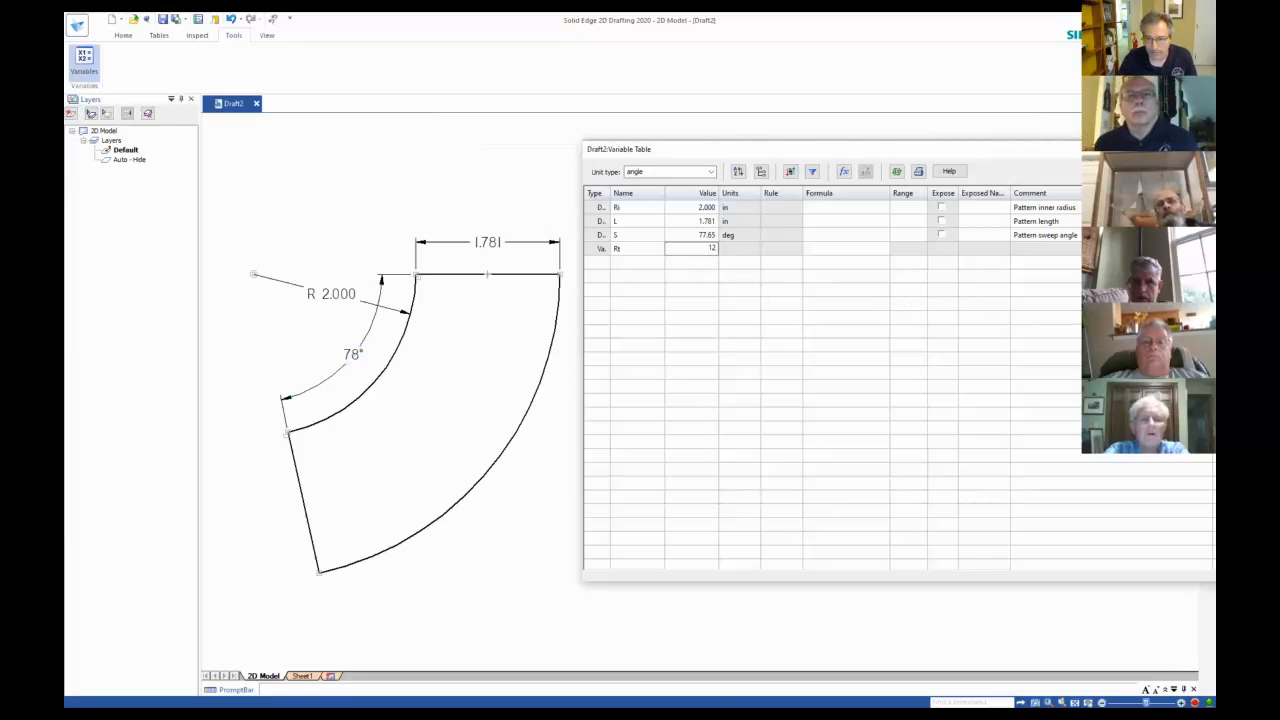
left_click(1047, 252)
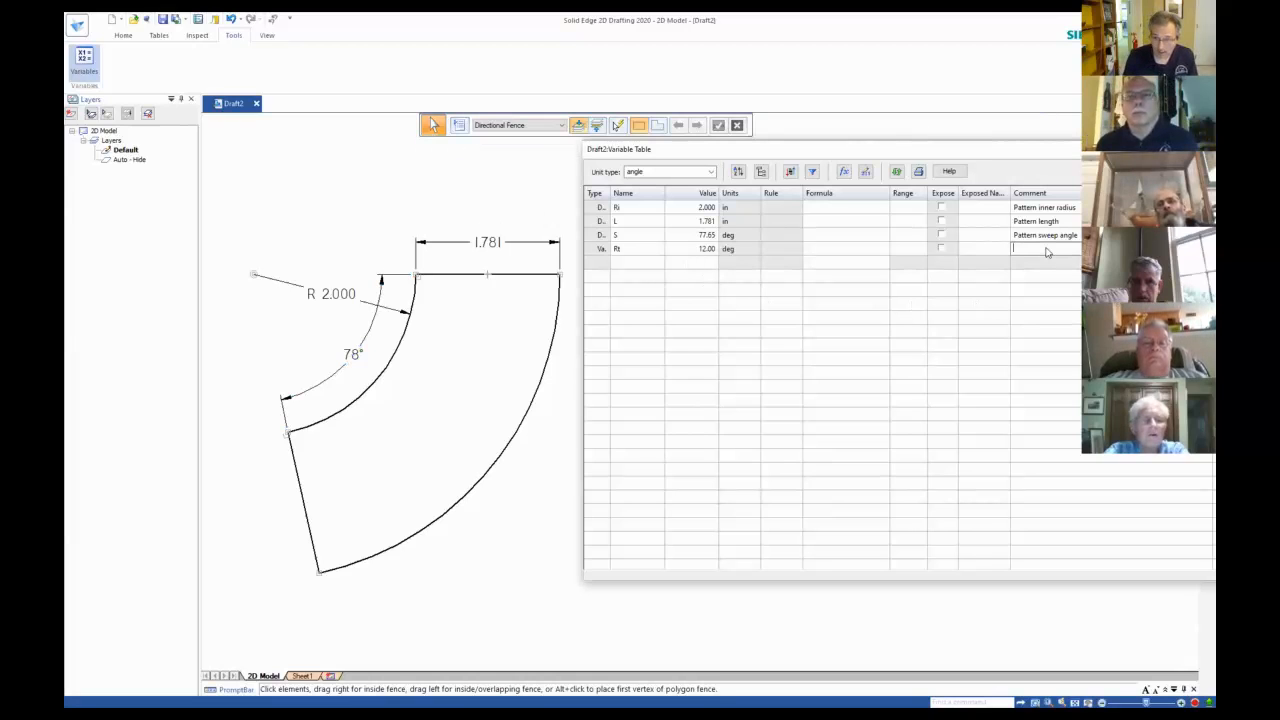
type("Cone ")
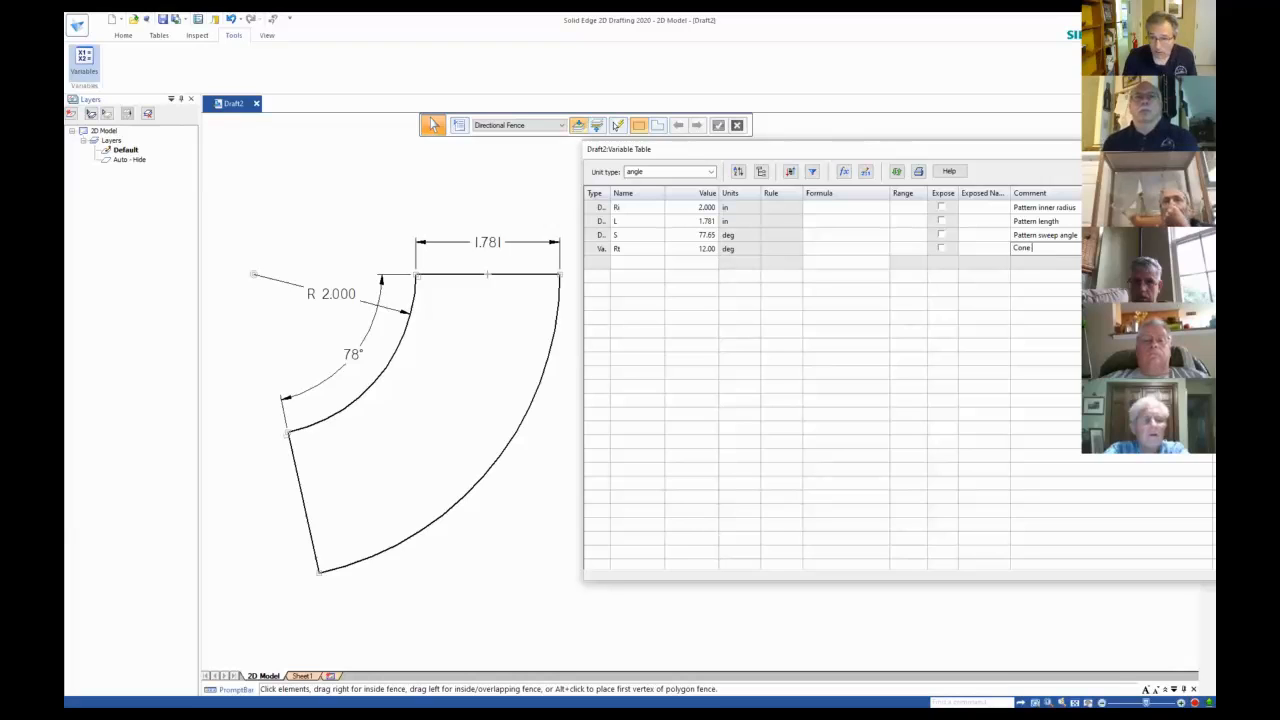
type("Top Radius")
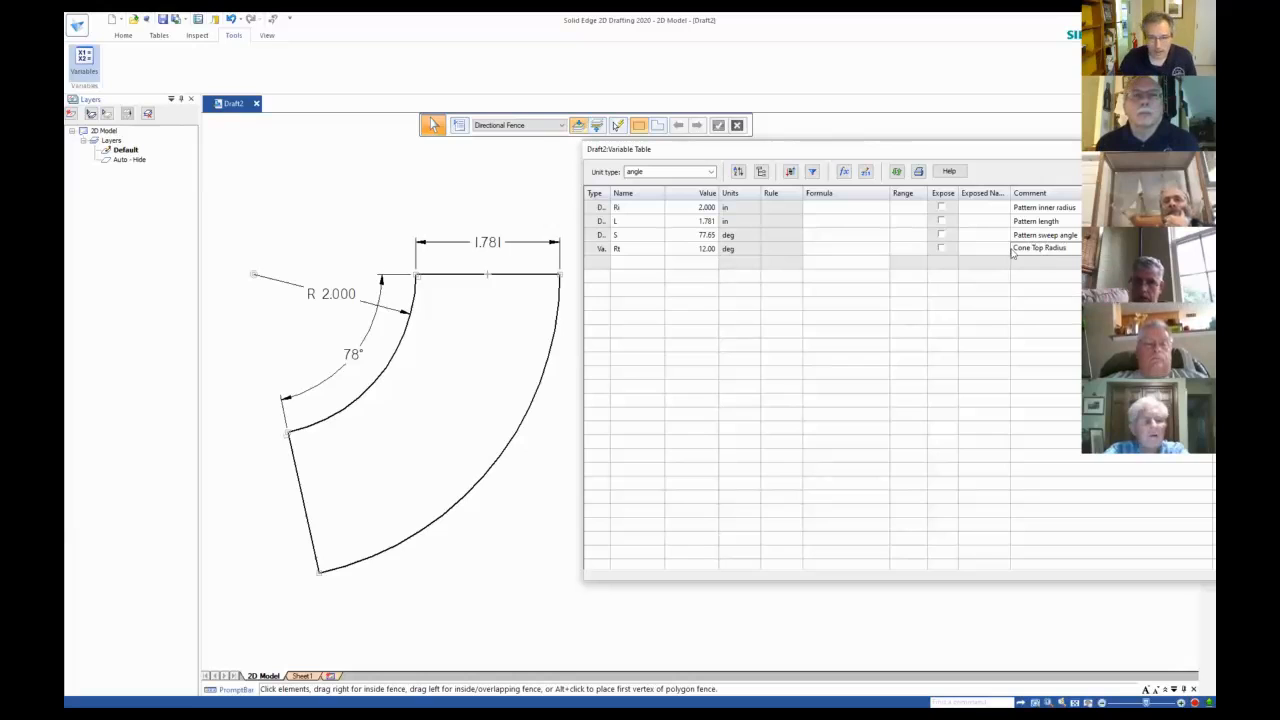
Add a variable named Rb with the value 9 and the comment "Cone bottom radius".
left_click(640, 264)
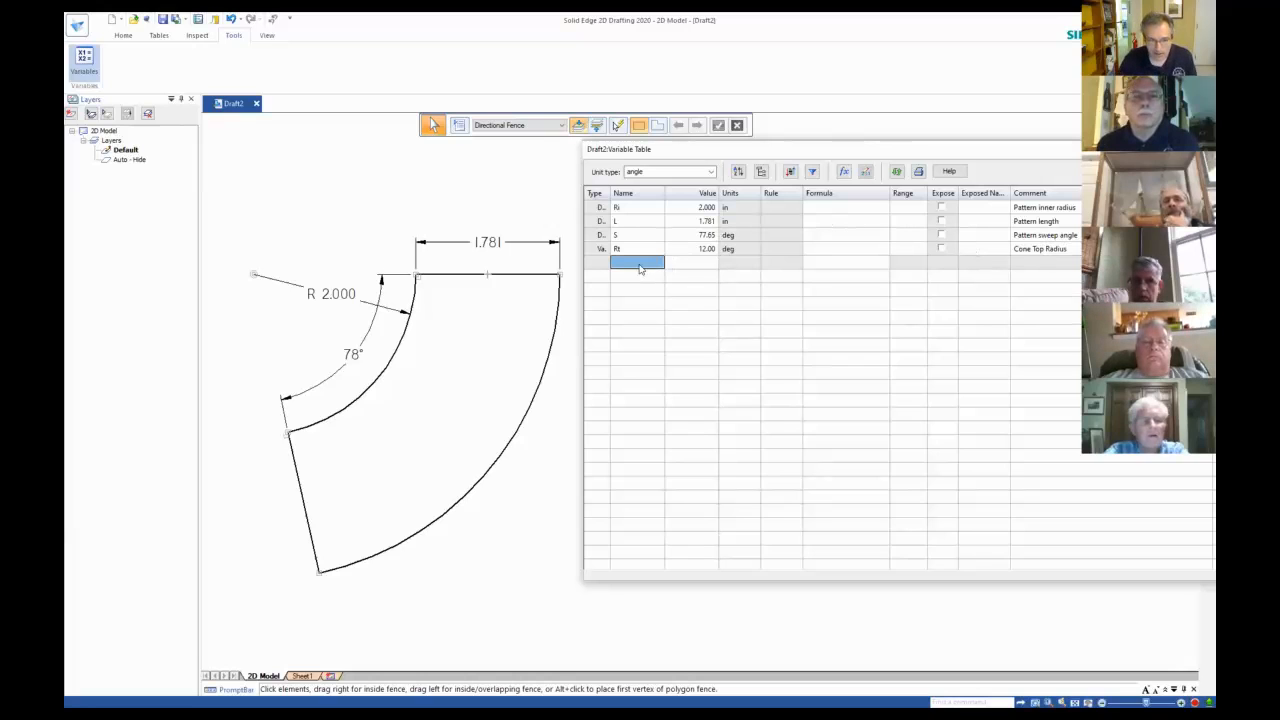
type("Rb")
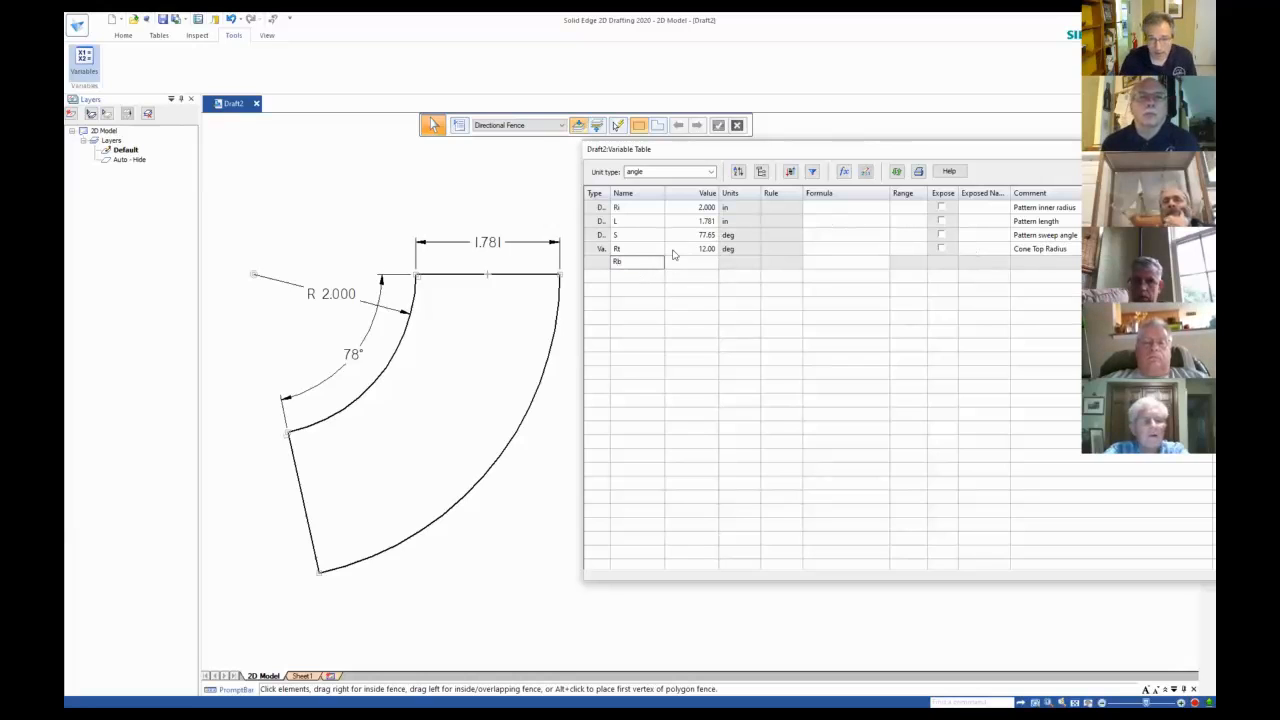
left_click(691, 262)
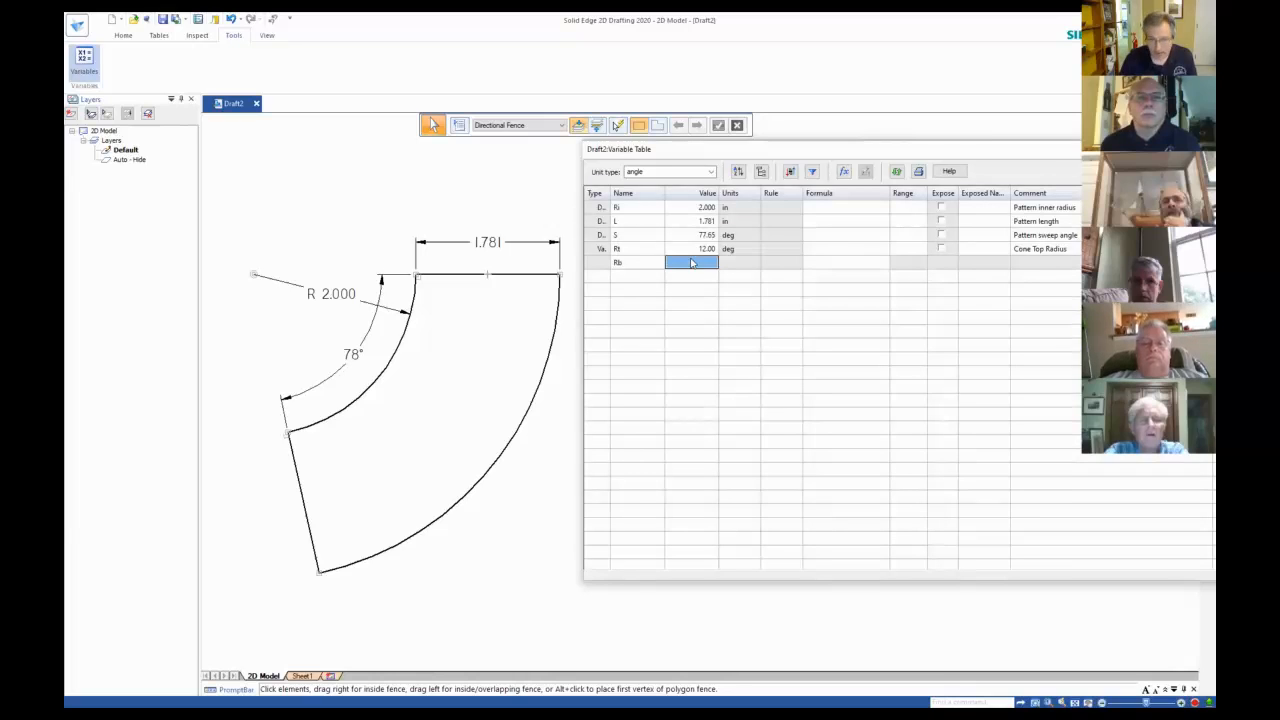
type("9")
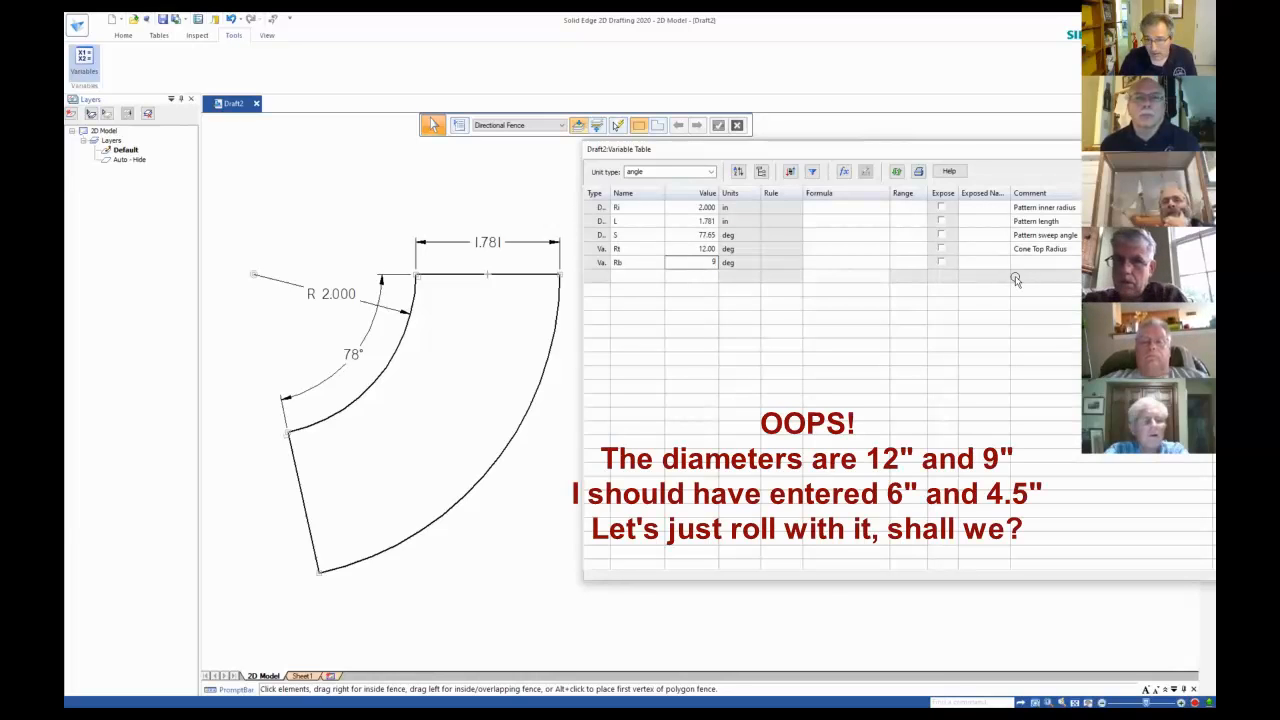
left_click(1030, 262)
type("Con")
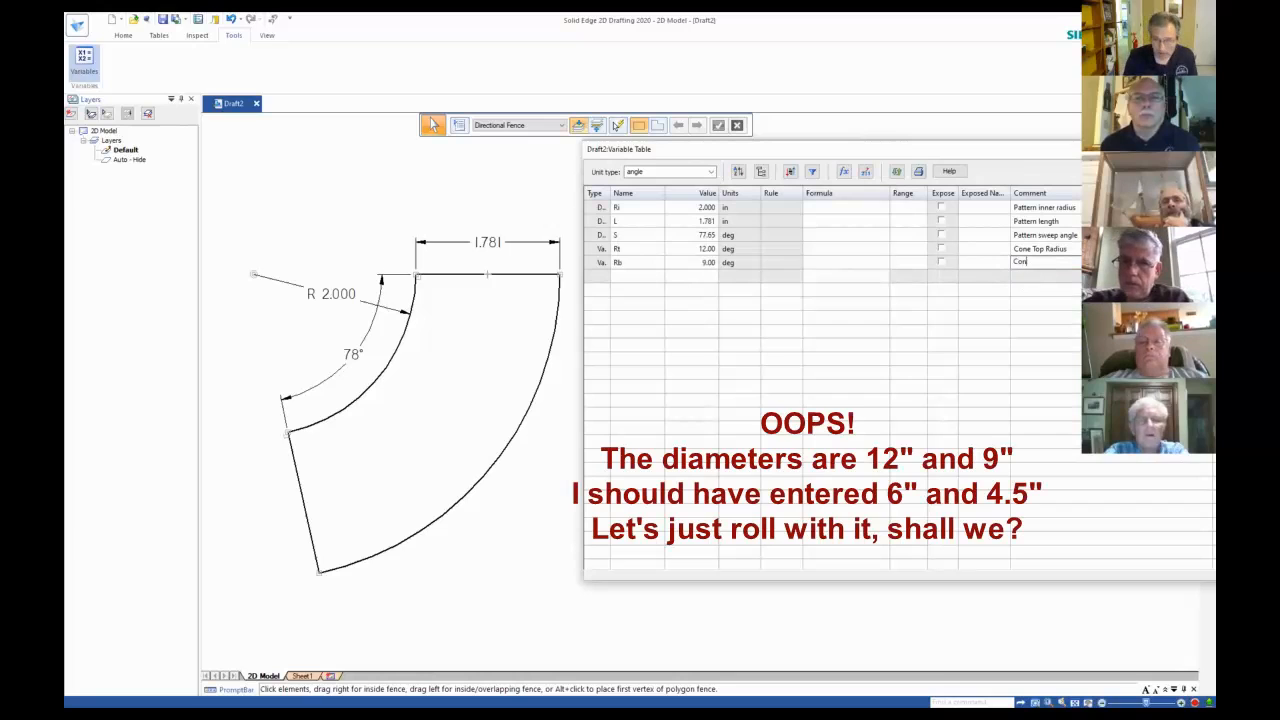
type("e bottom radius")
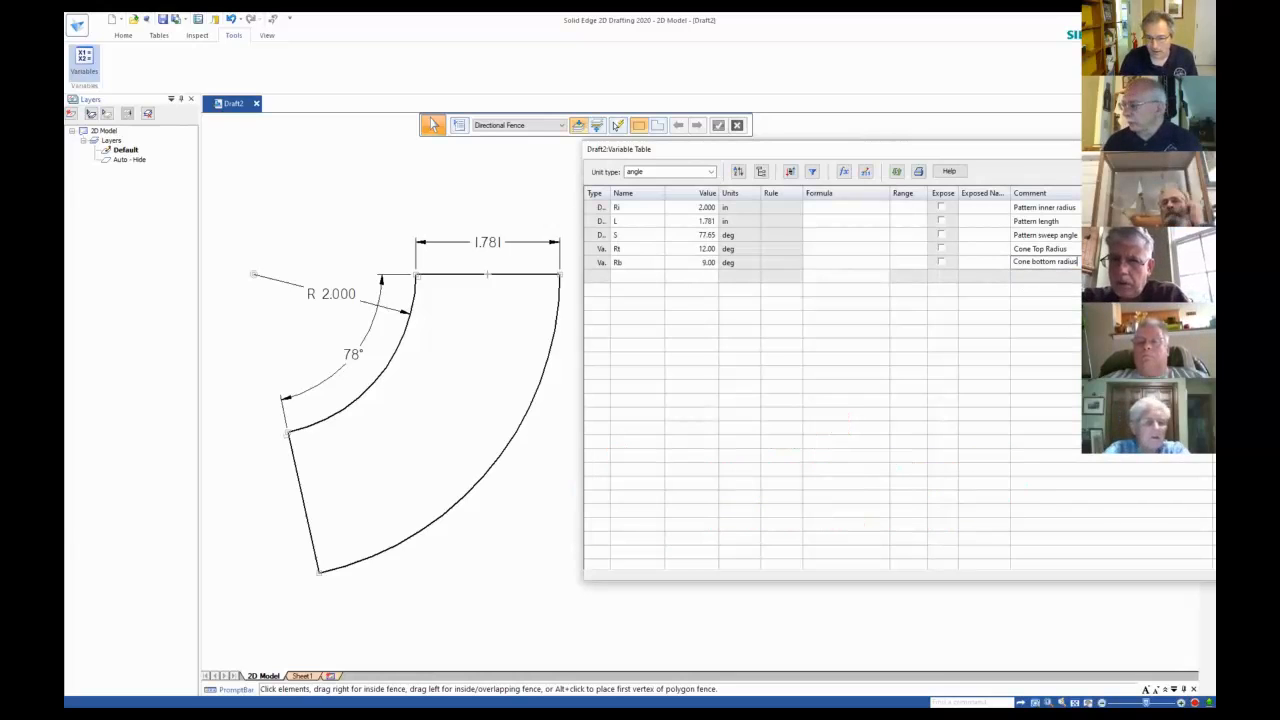
Change the unit type of the Rb and Rt variables to distance so both are in inches.
left_click(729, 264)
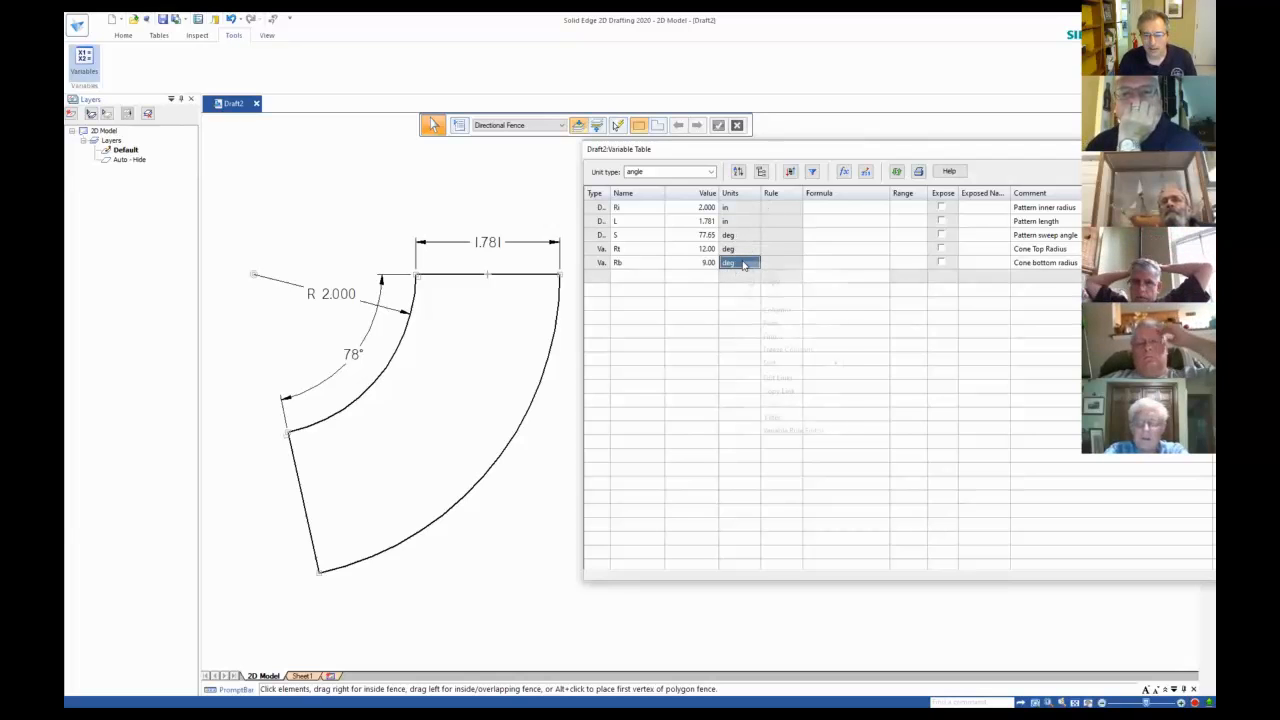
right_click(744, 264)
left_click(732, 272)
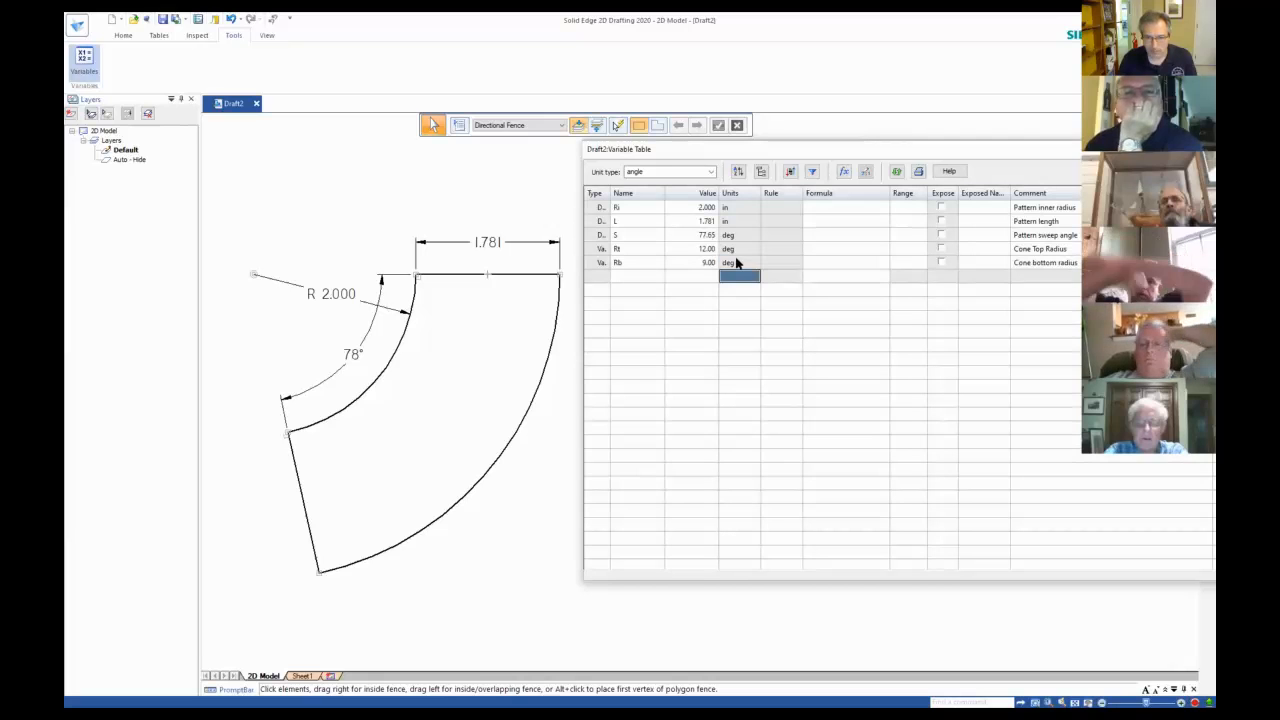
left_click(737, 262)
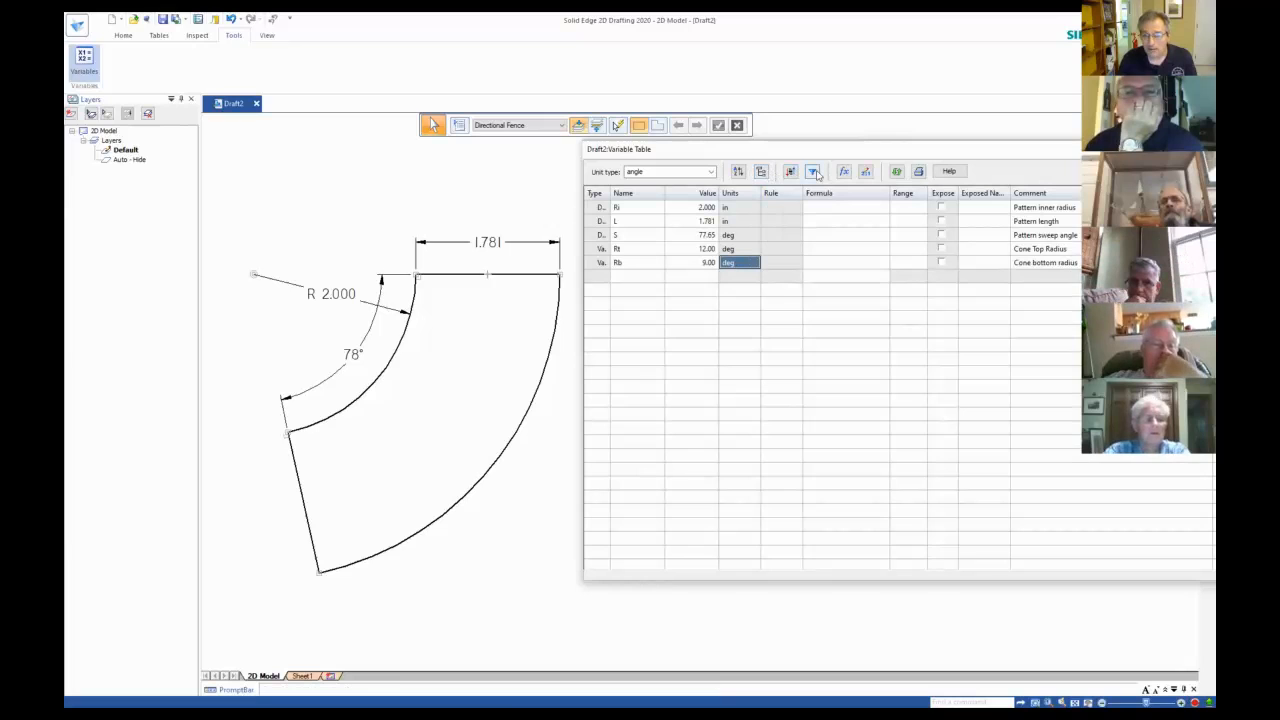
left_click(712, 172)
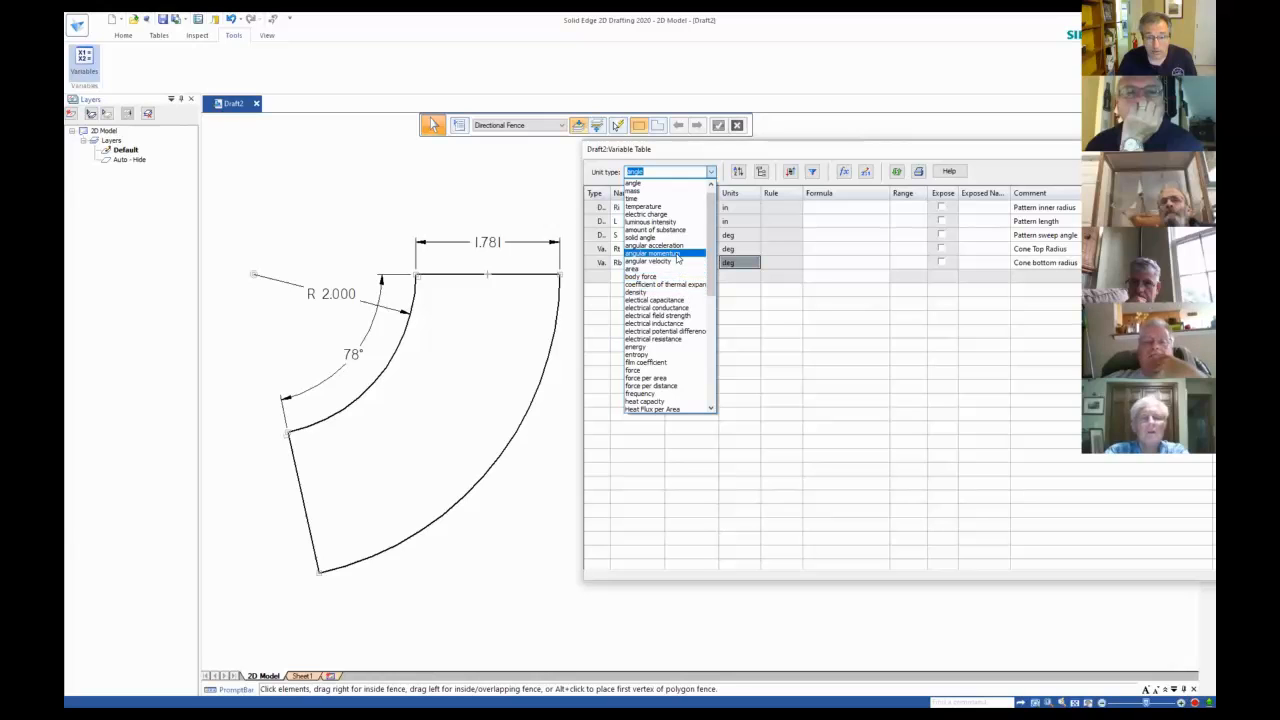
left_click(674, 184)
left_click(745, 250)
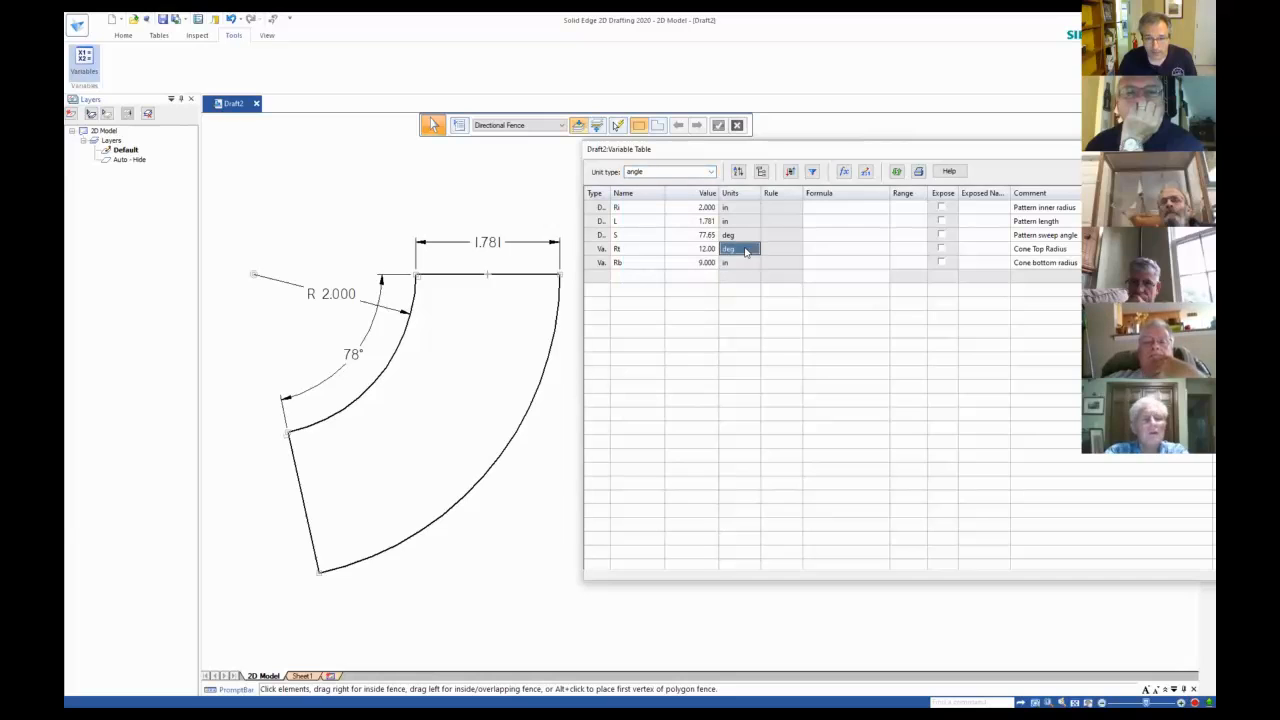
left_click(662, 174)
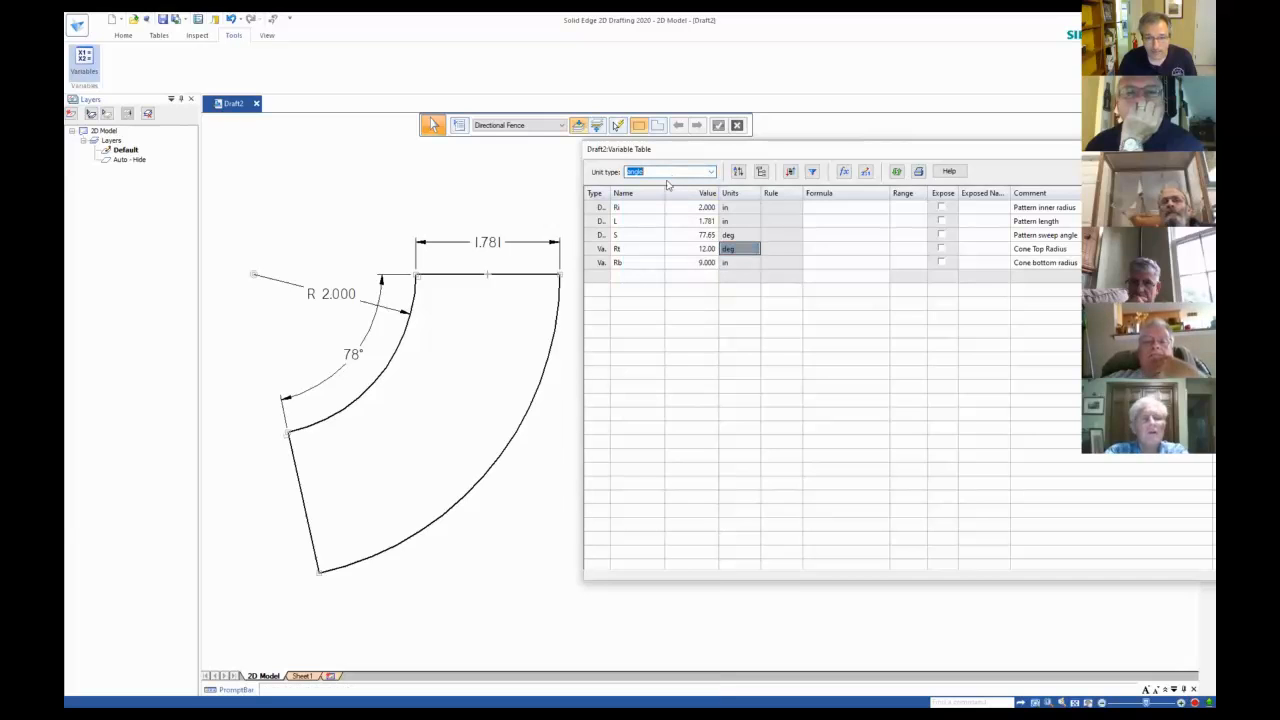
left_click(708, 174)
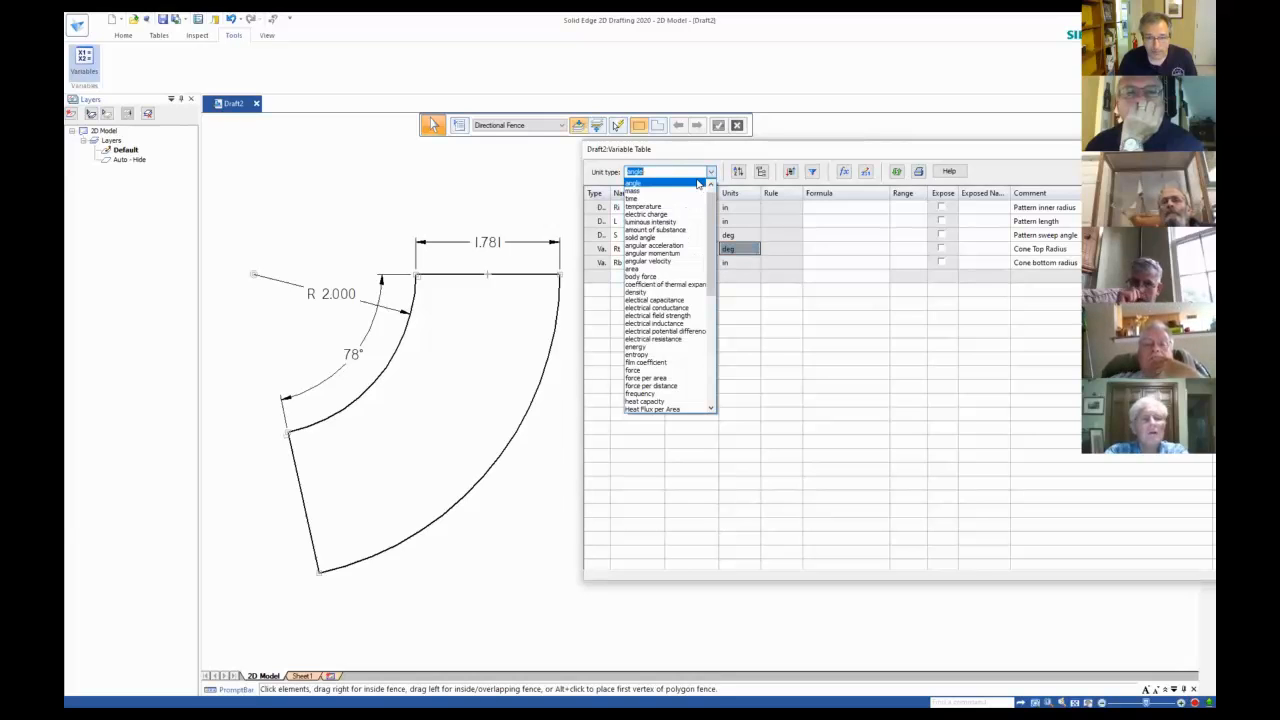
left_click(677, 184)
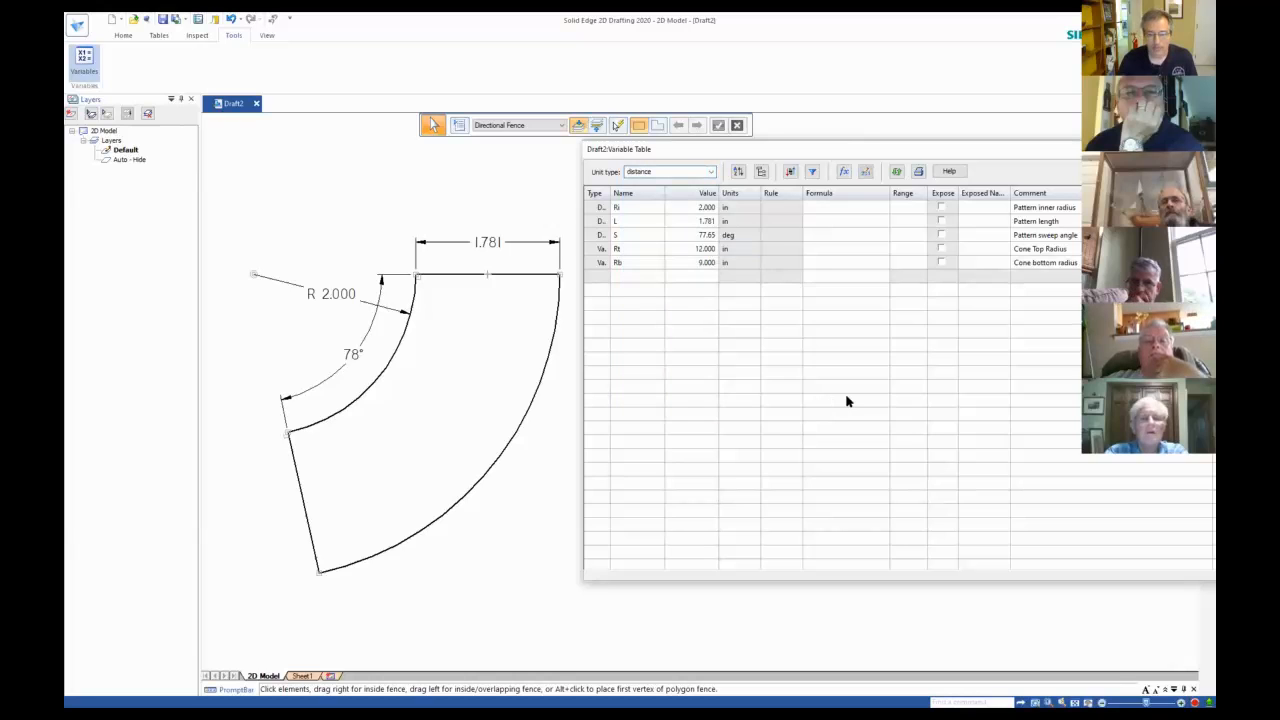
Add a distance variable named H with the value 10 and the comment "Cone height".
left_click(632, 277)
type("H")
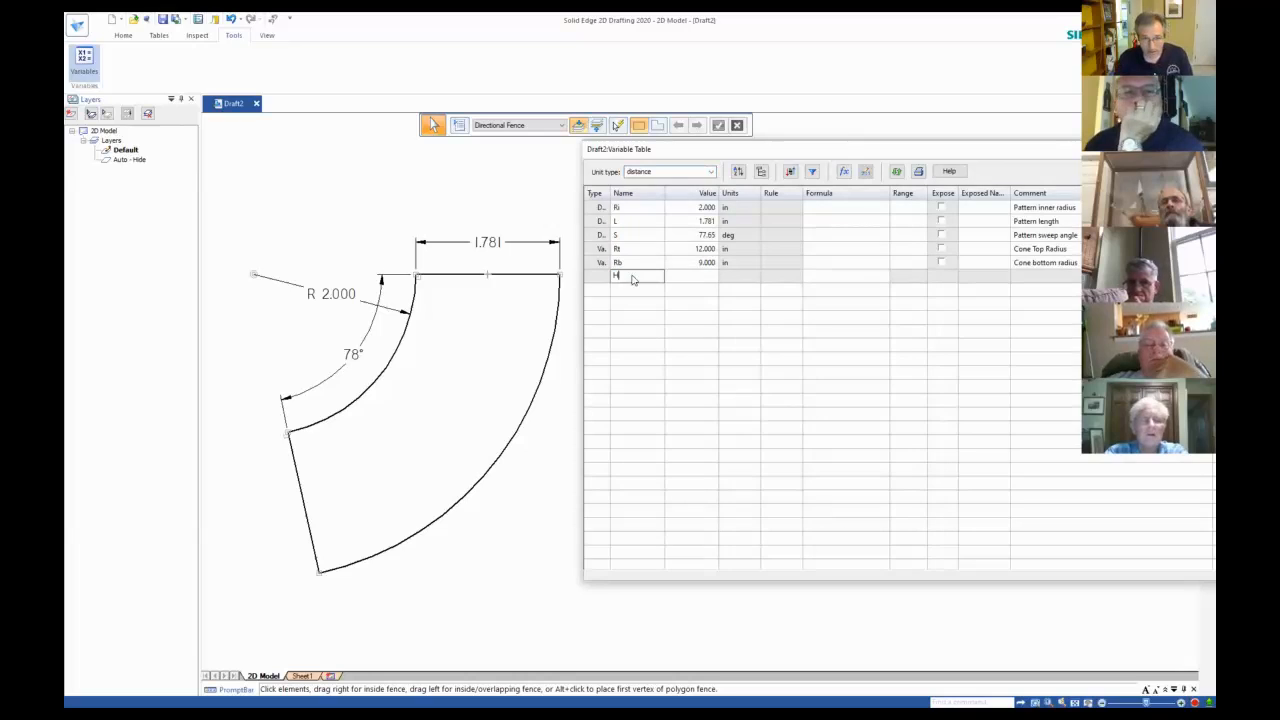
left_click(700, 277)
type("10")
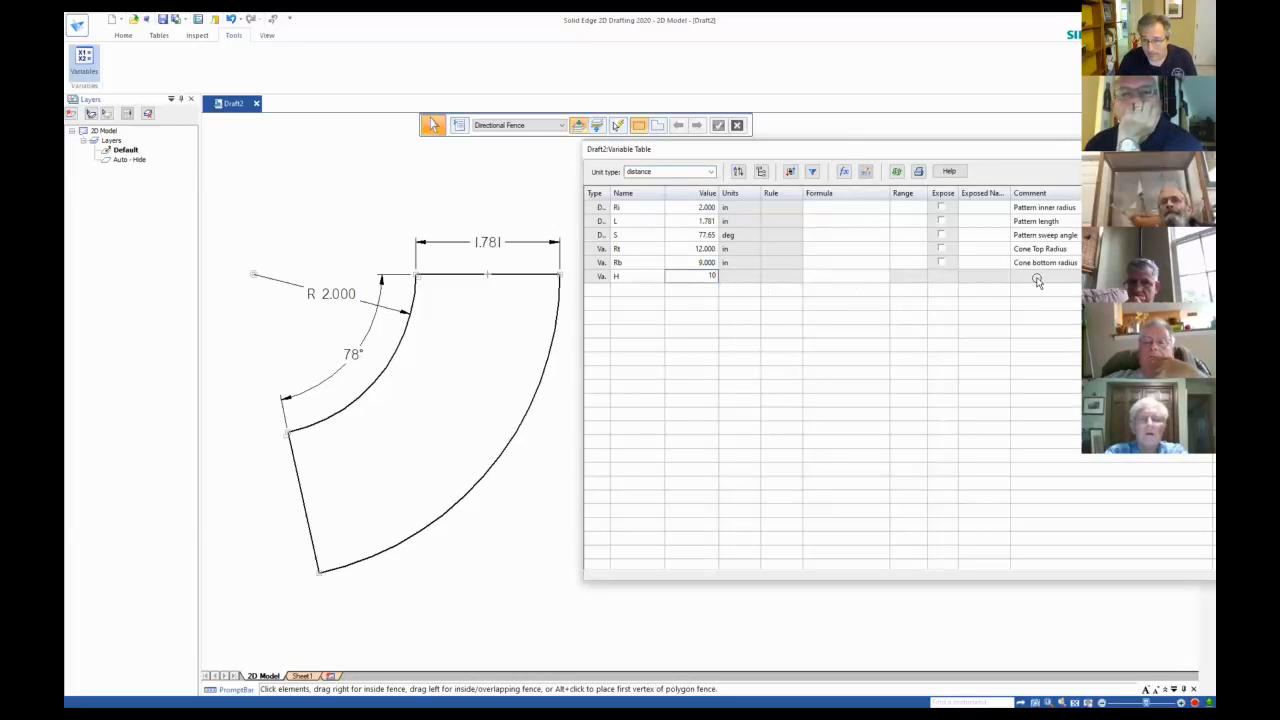
left_click(1038, 279)
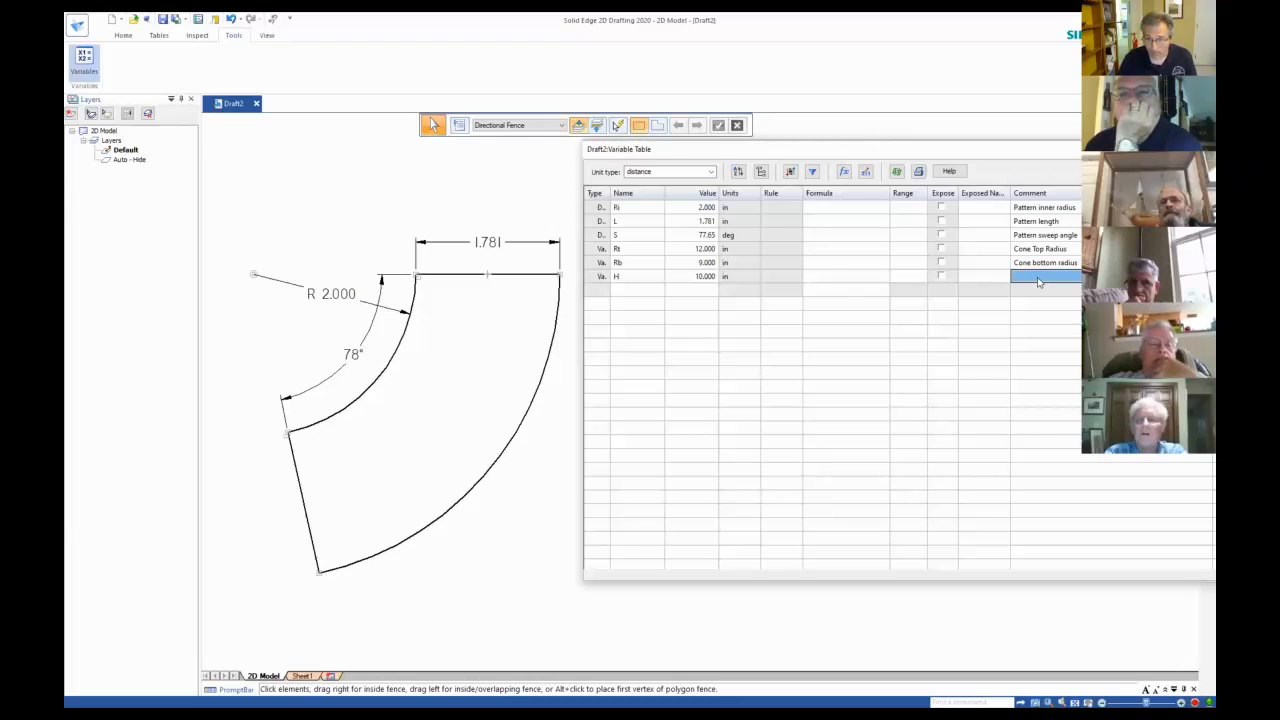
left_click(1038, 282)
type("Cone height")
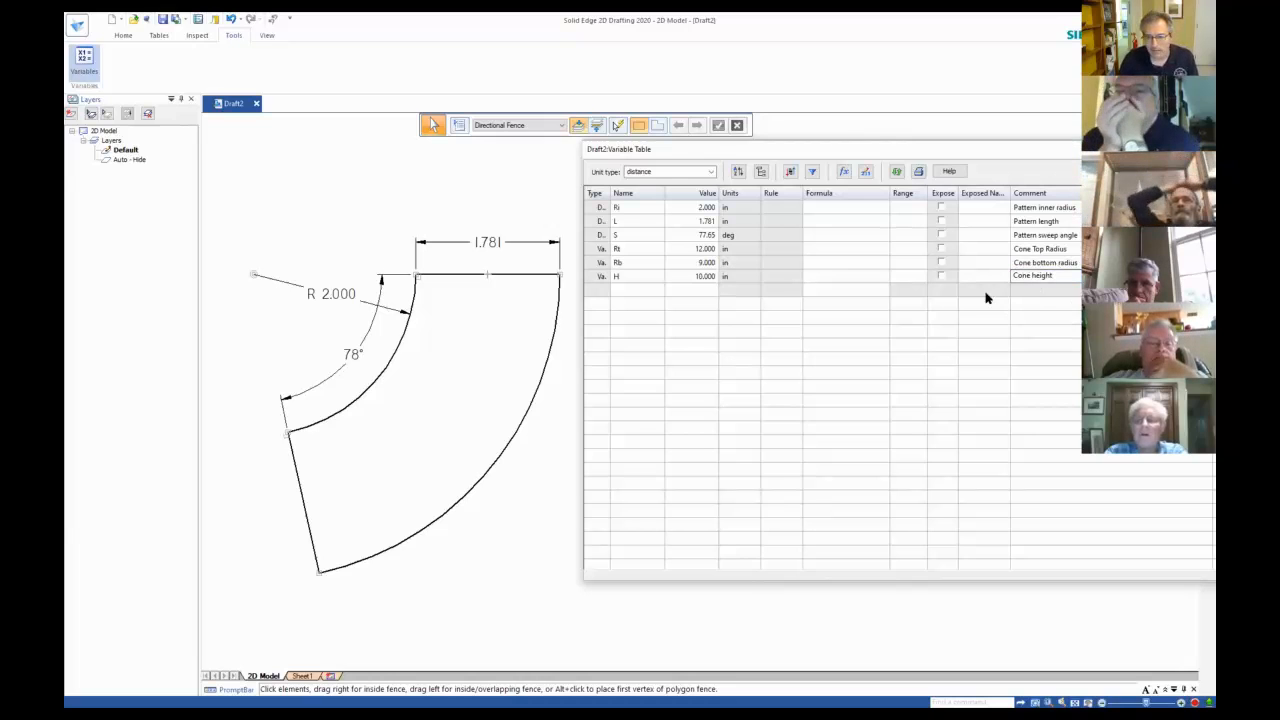
left_click(872, 292)
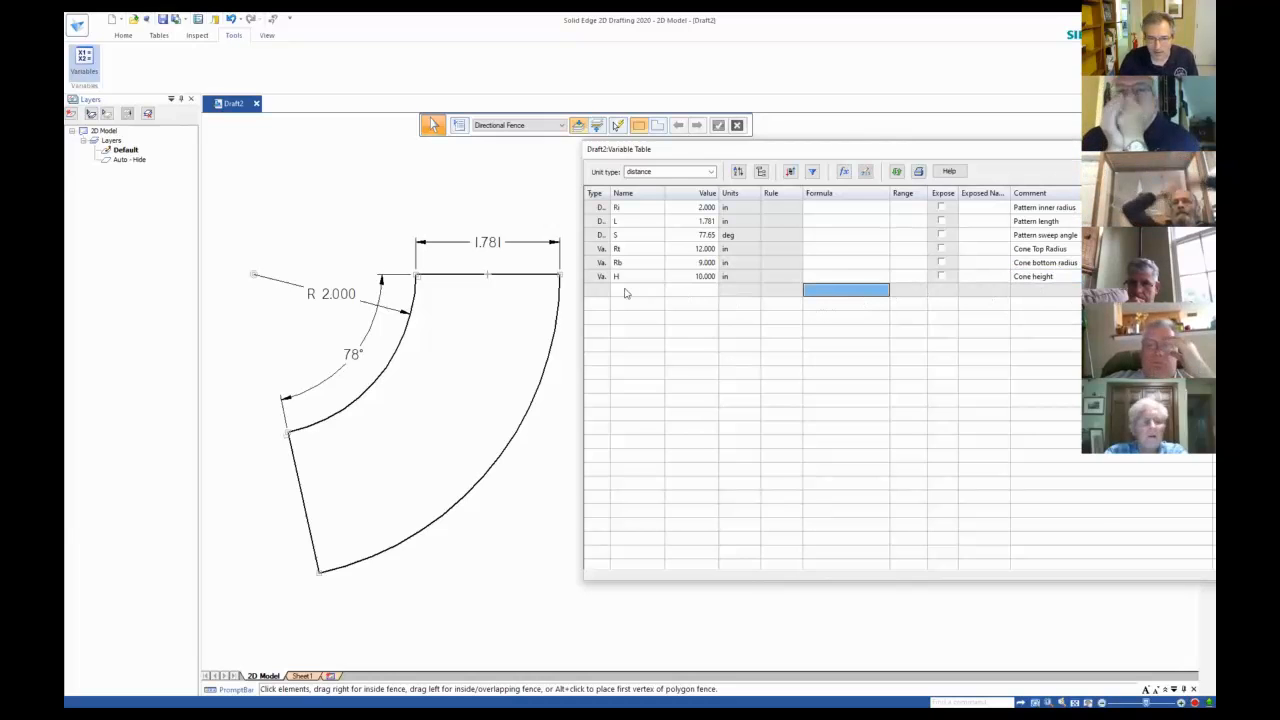
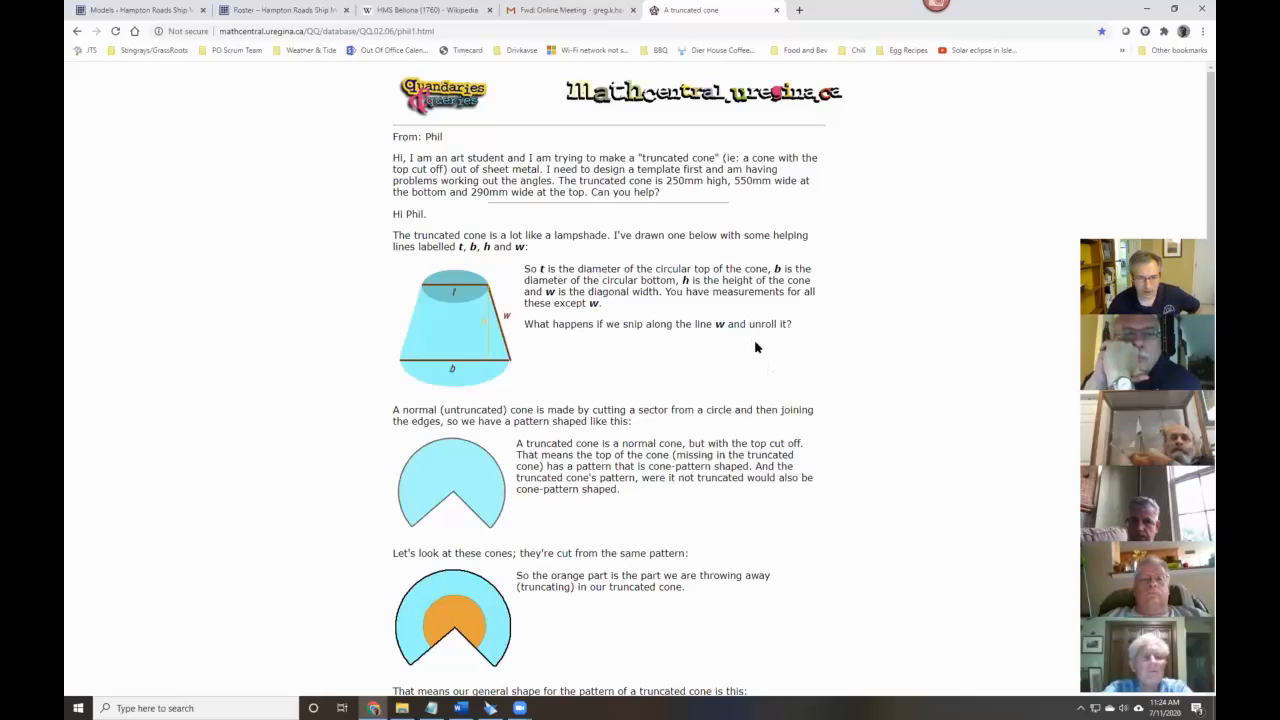
On the truncated cone web page, examine how the pattern's radii, slant width and sweep angle are derived from the cone dimensions.
scroll(756, 347, "down", 2)
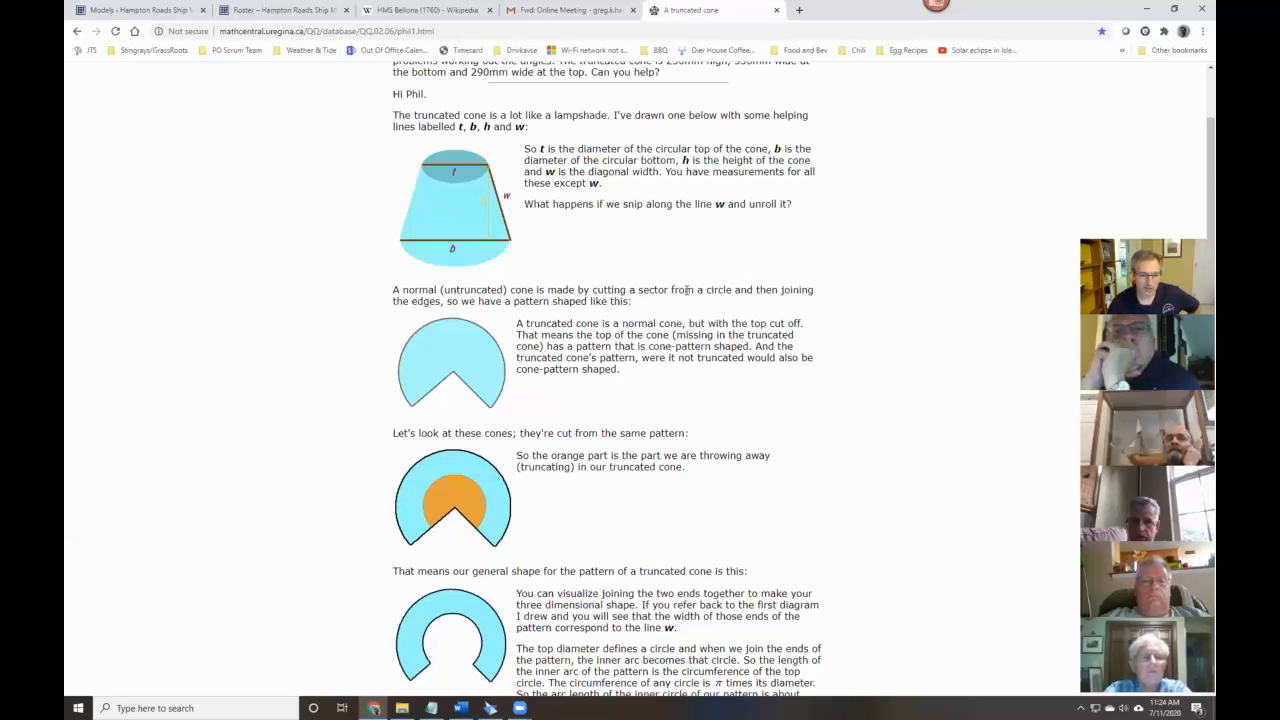
scroll(675, 288, "down", 6)
scroll(686, 290, "down", 3)
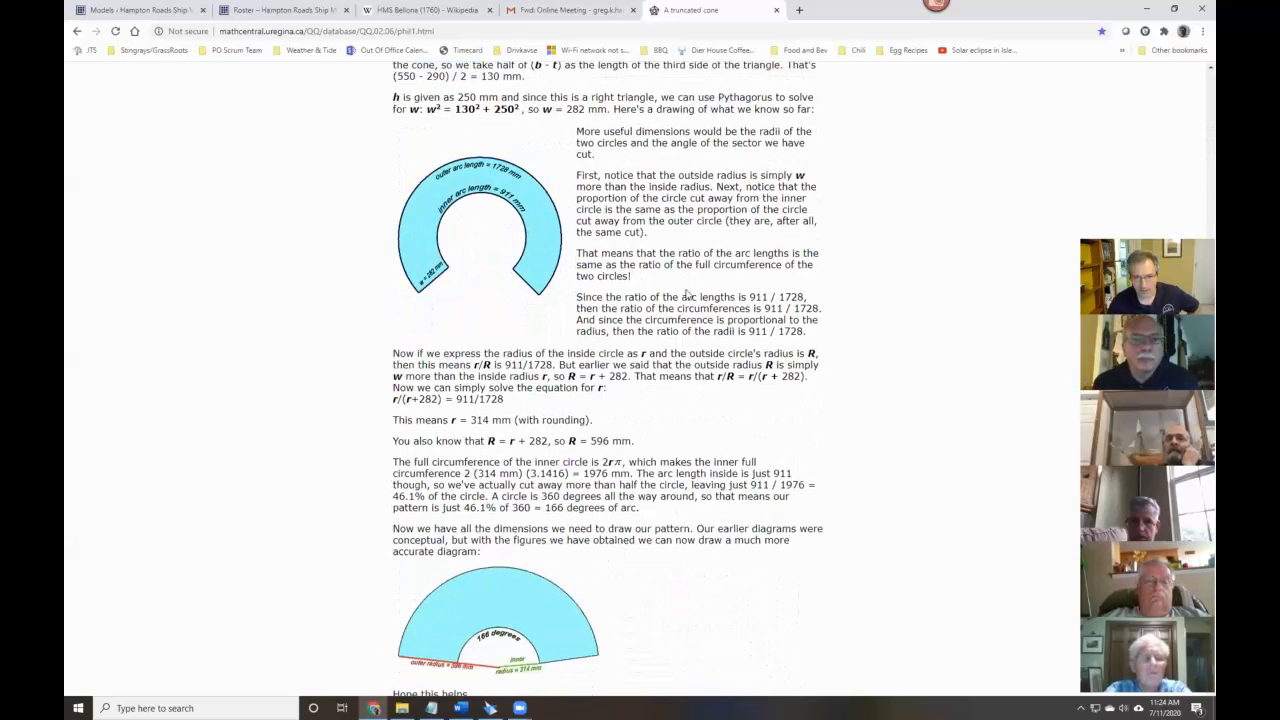
scroll(686, 296, "up", 2)
scroll(697, 294, "up", 2)
scroll(695, 295, "up", 4)
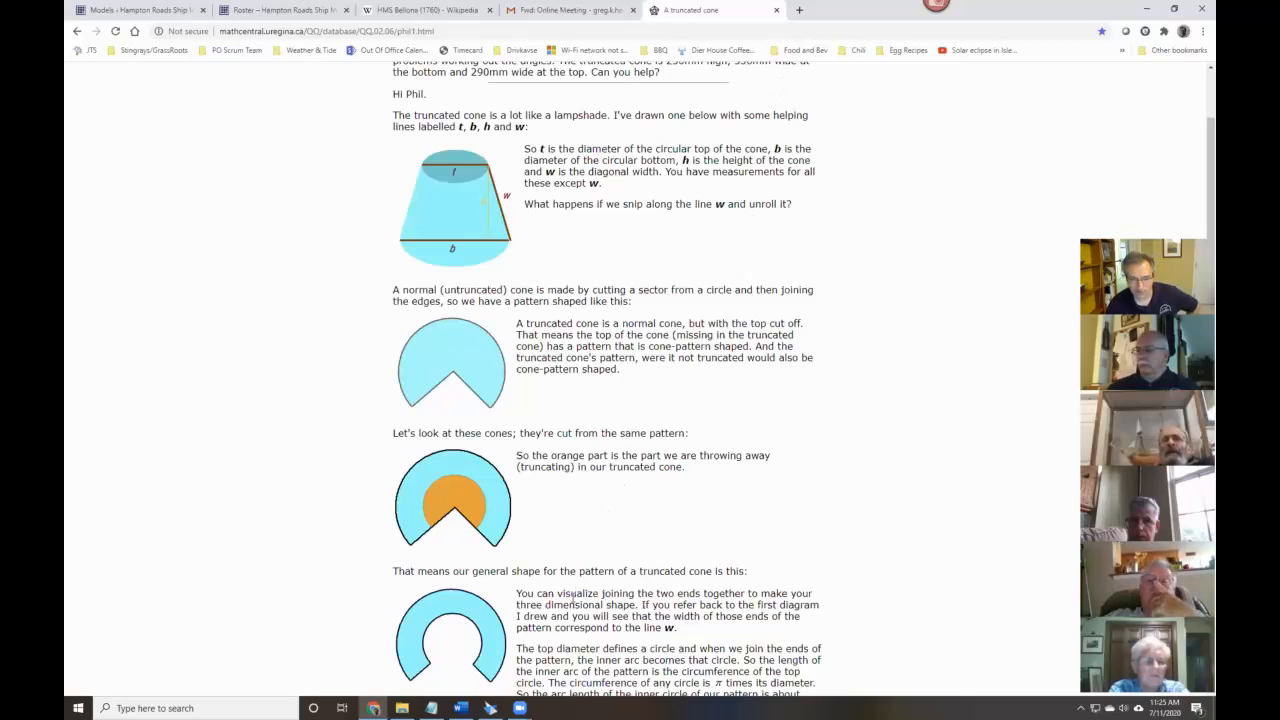
Switch to Solid Edge and add a distance variable named f with the formula (Rt-Rb)/2.
mouse_move(494, 706)
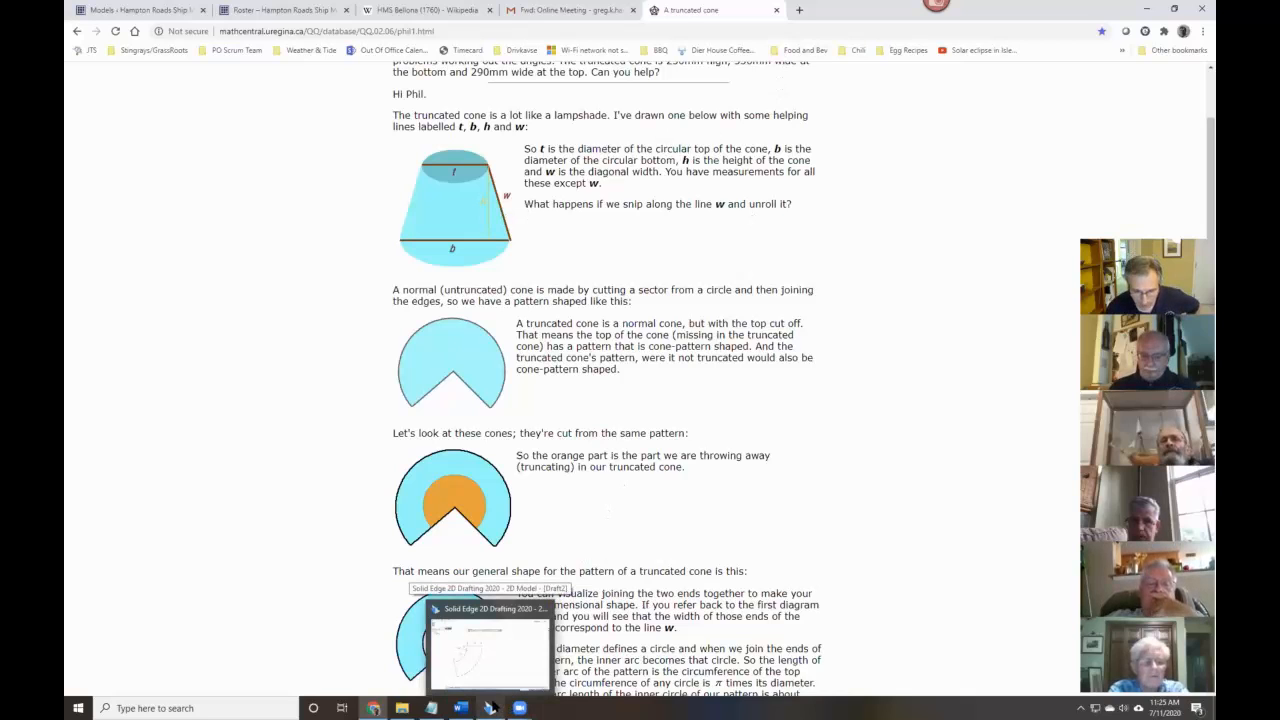
left_click(493, 707)
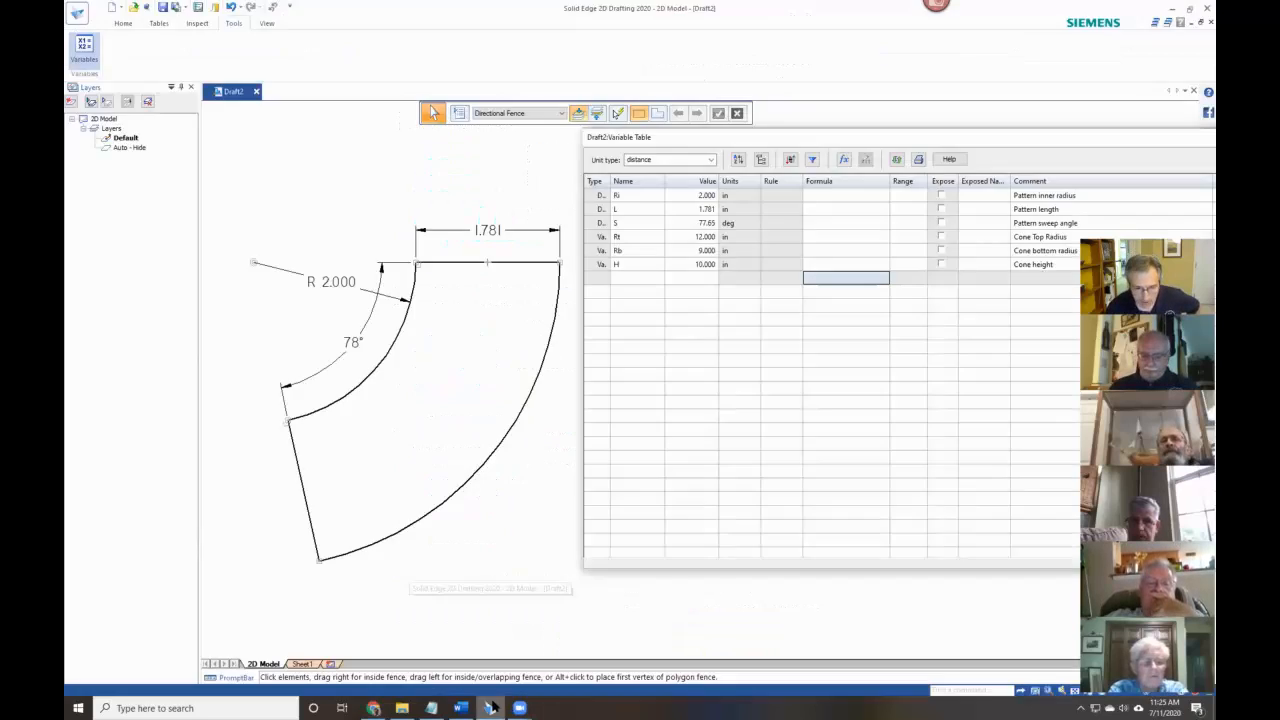
left_click(639, 278)
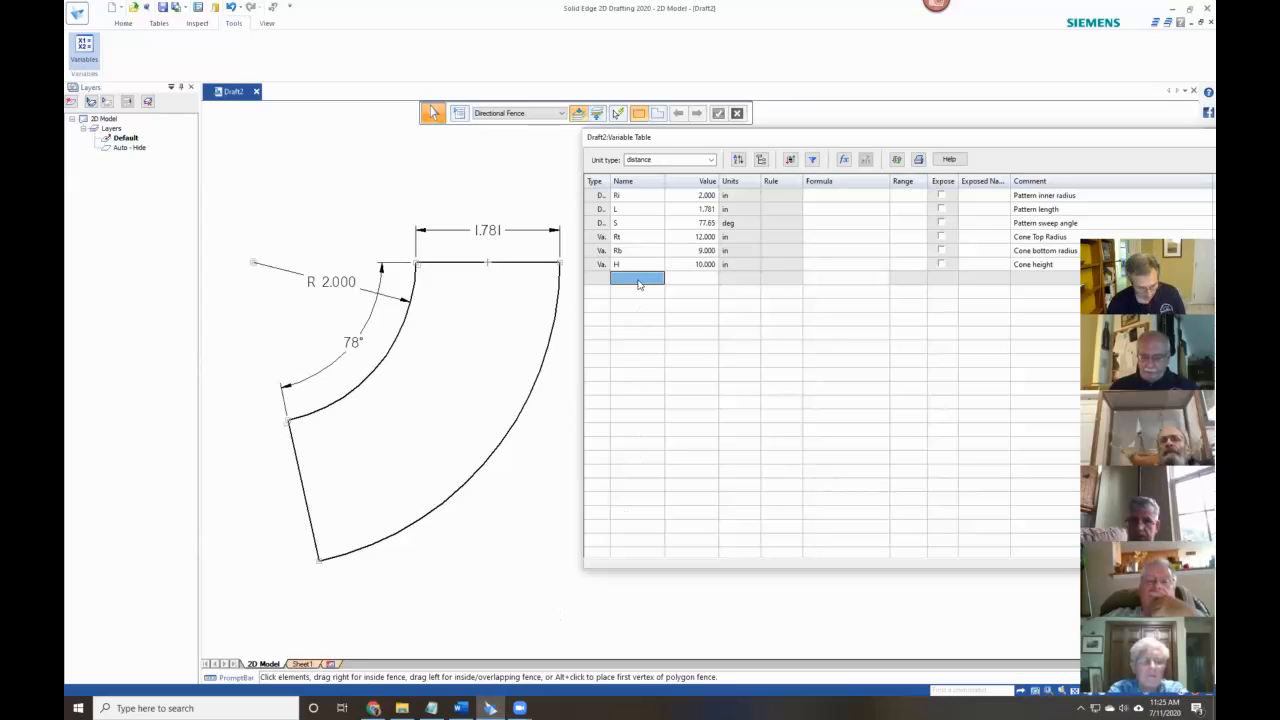
type("f")
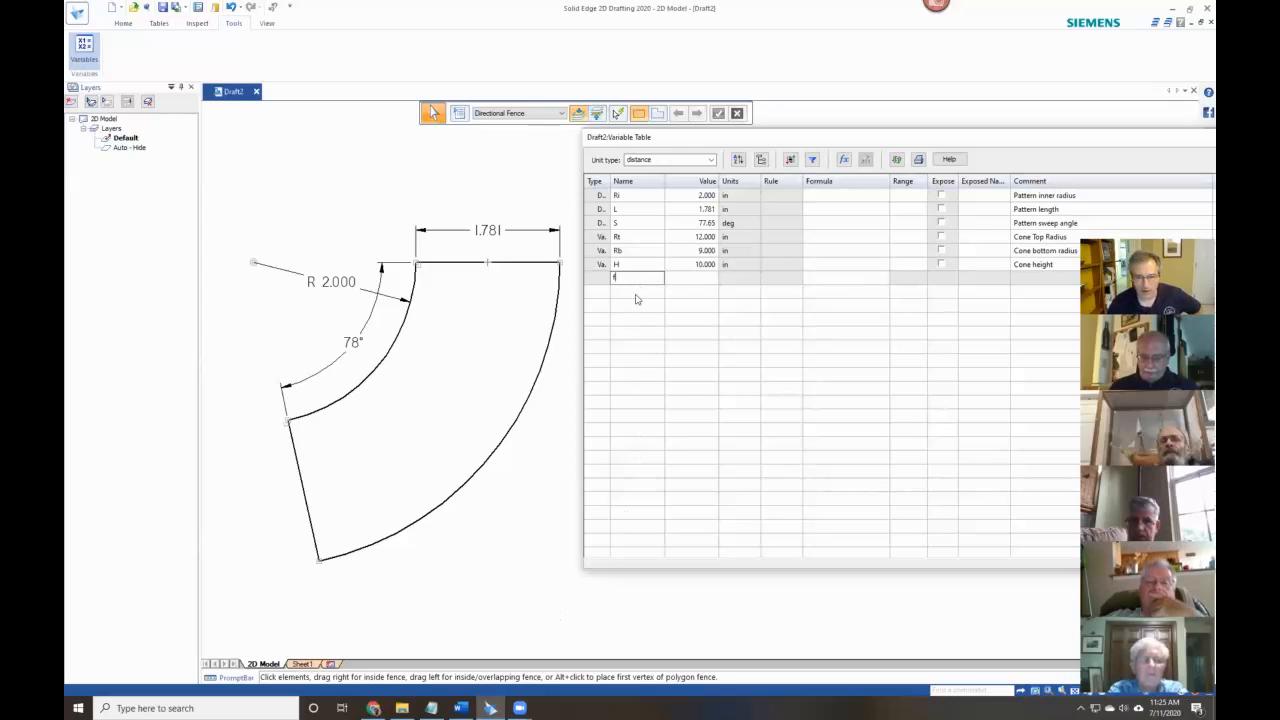
left_click(684, 280)
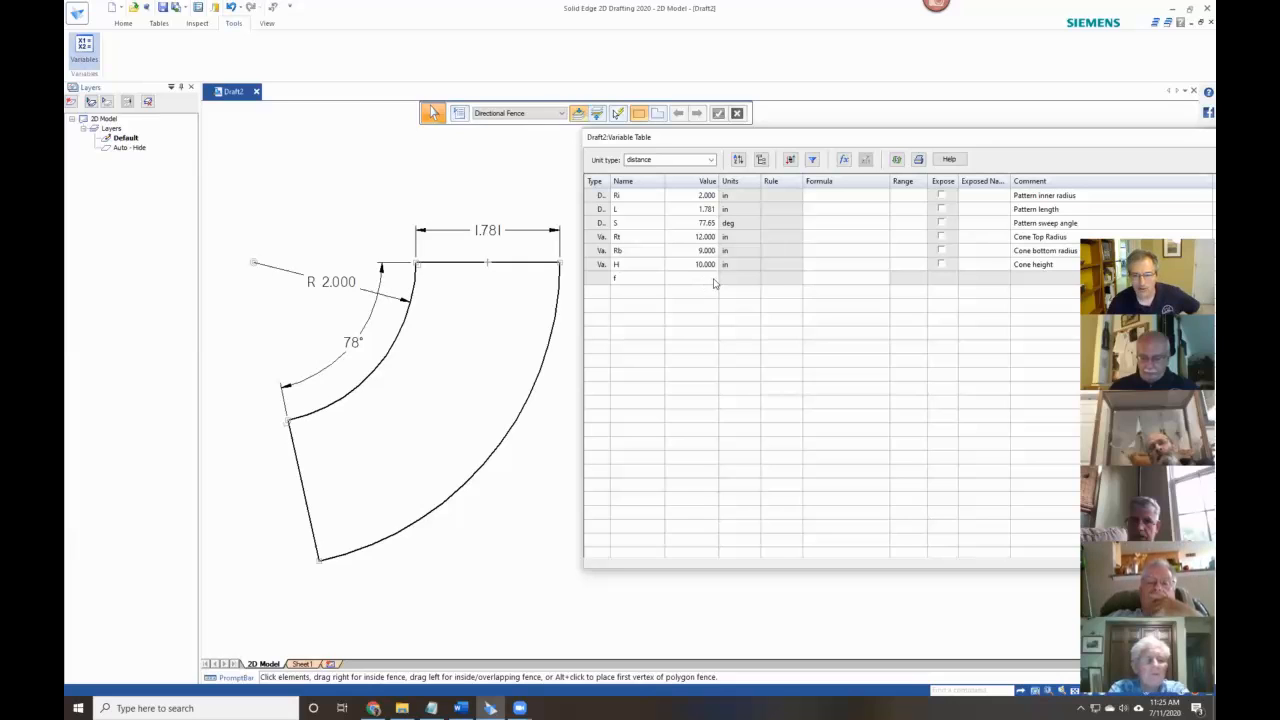
left_click(822, 279)
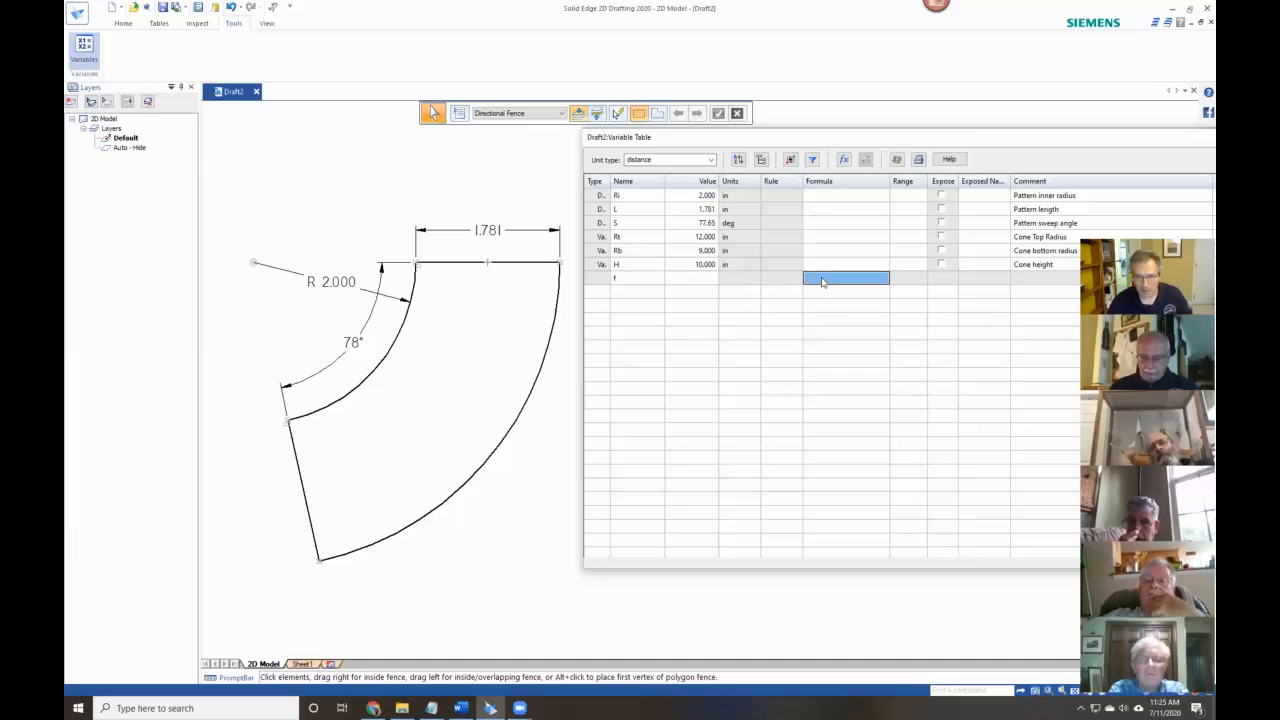
type("(")
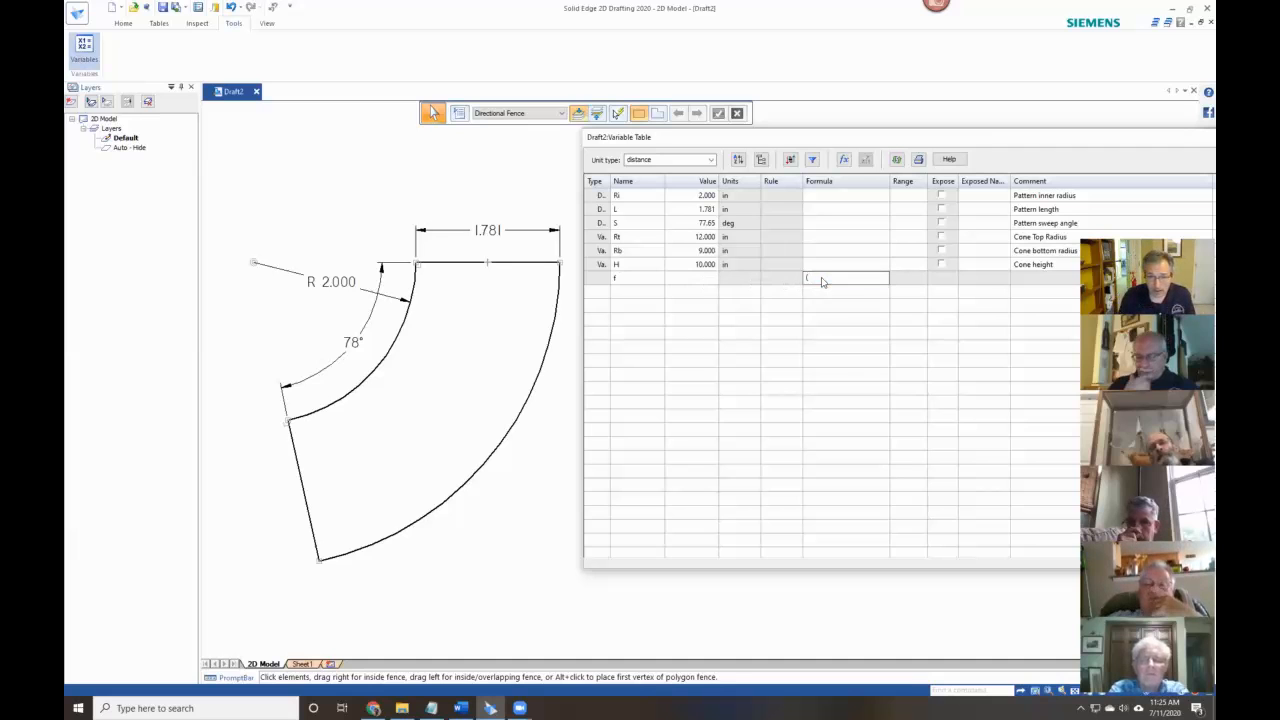
type("Rt-Rb)/")
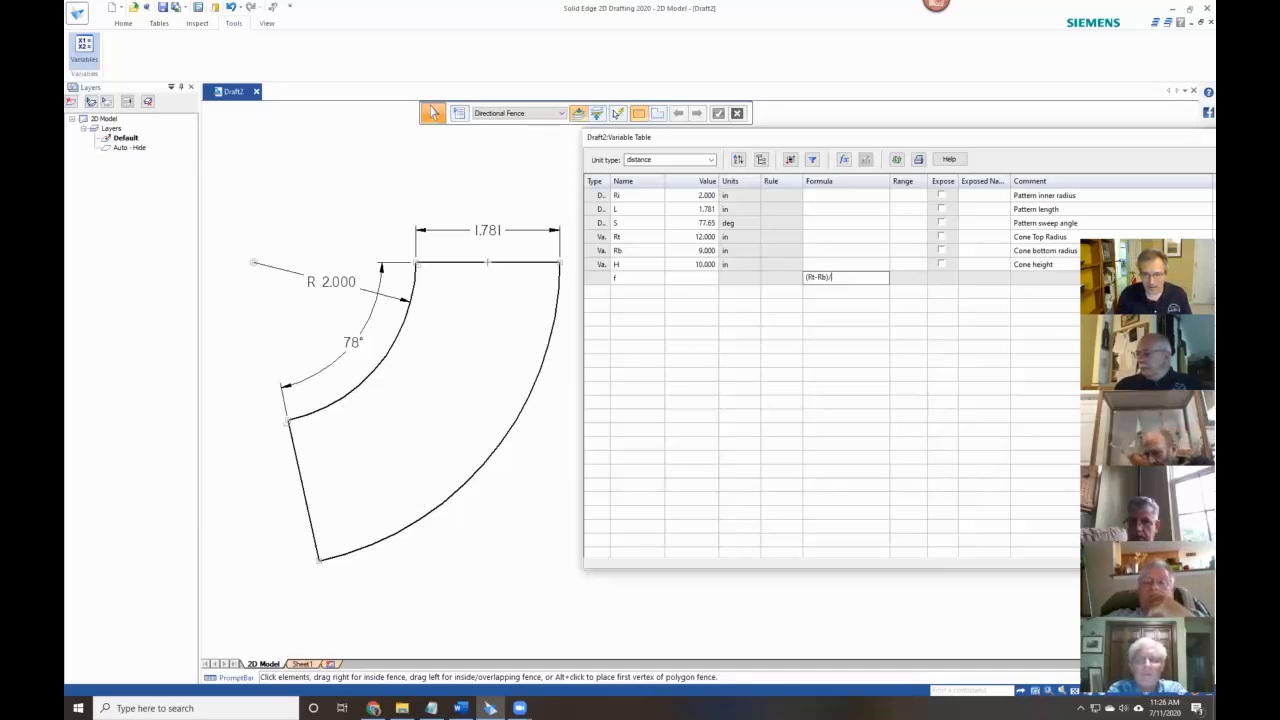
type("2 Rt")
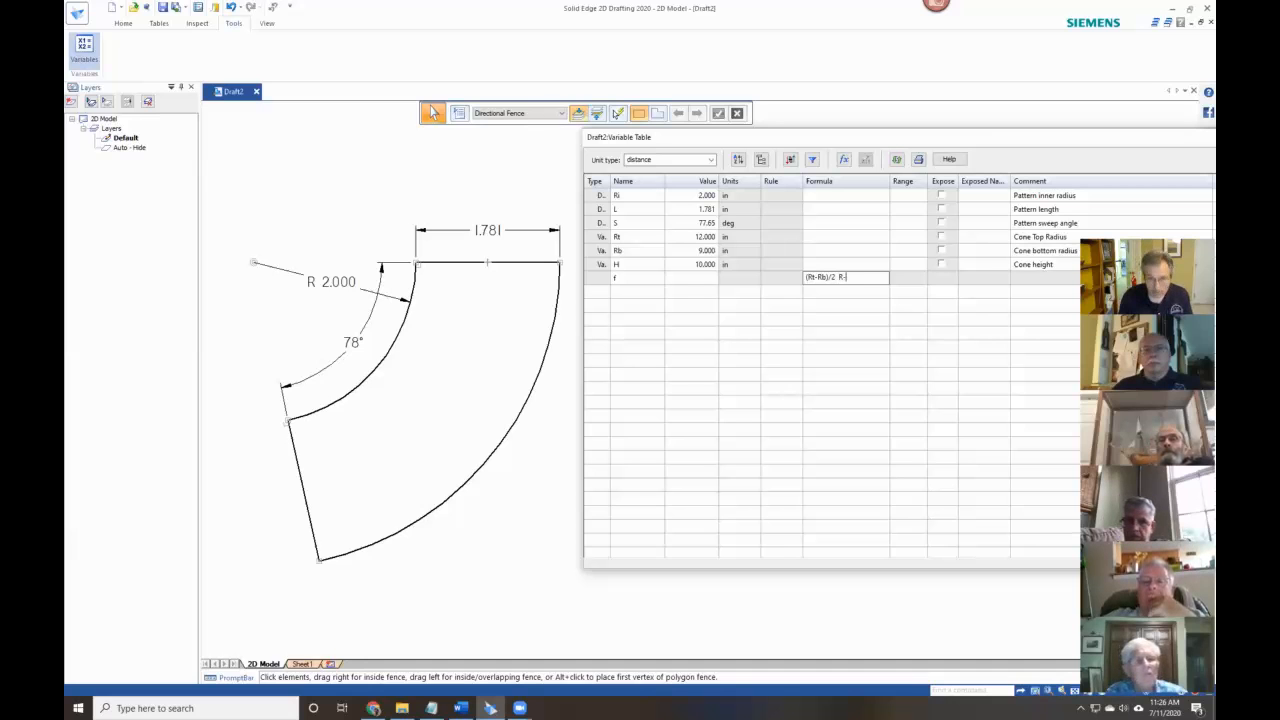
type("-Rb/2")
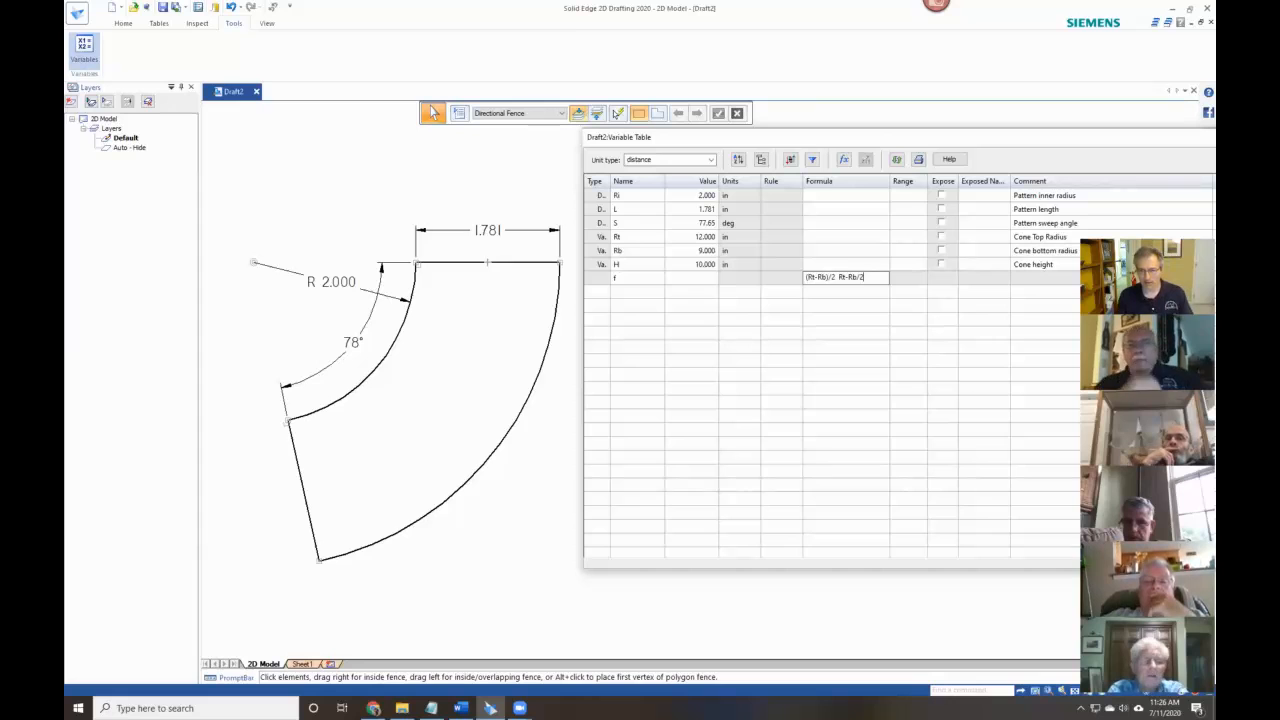
key("BackSpace")
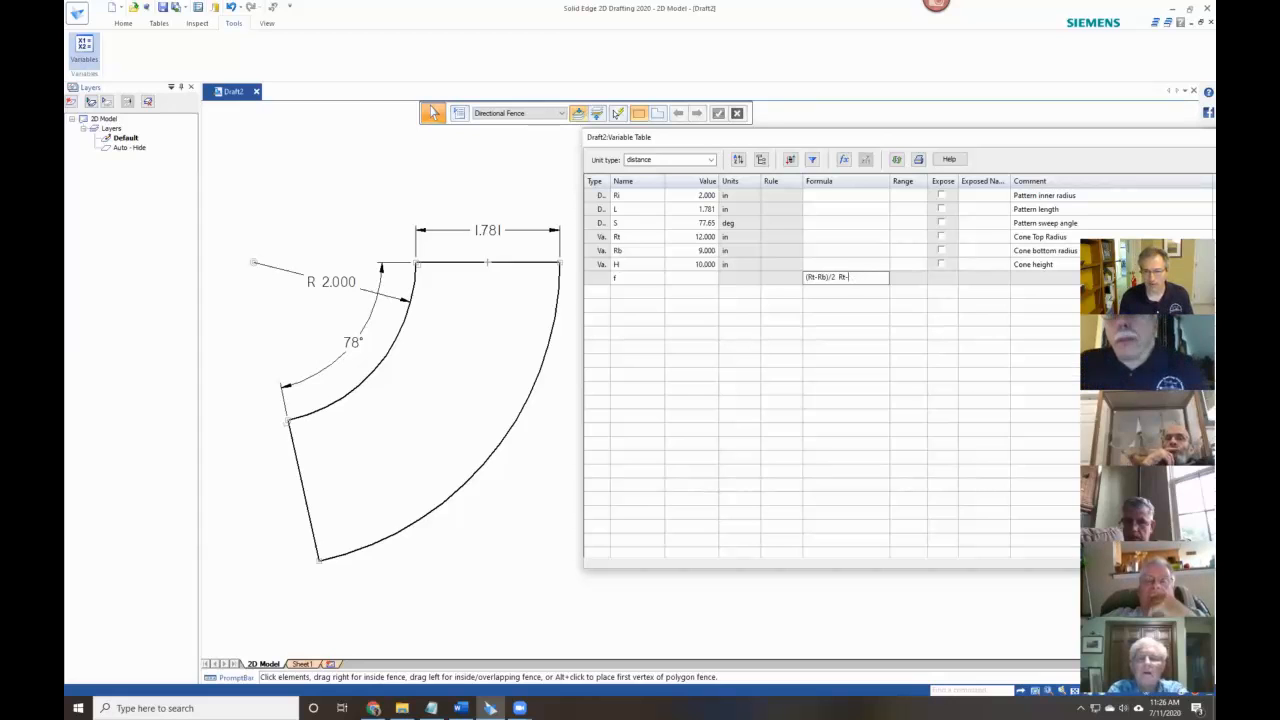
key("Return")
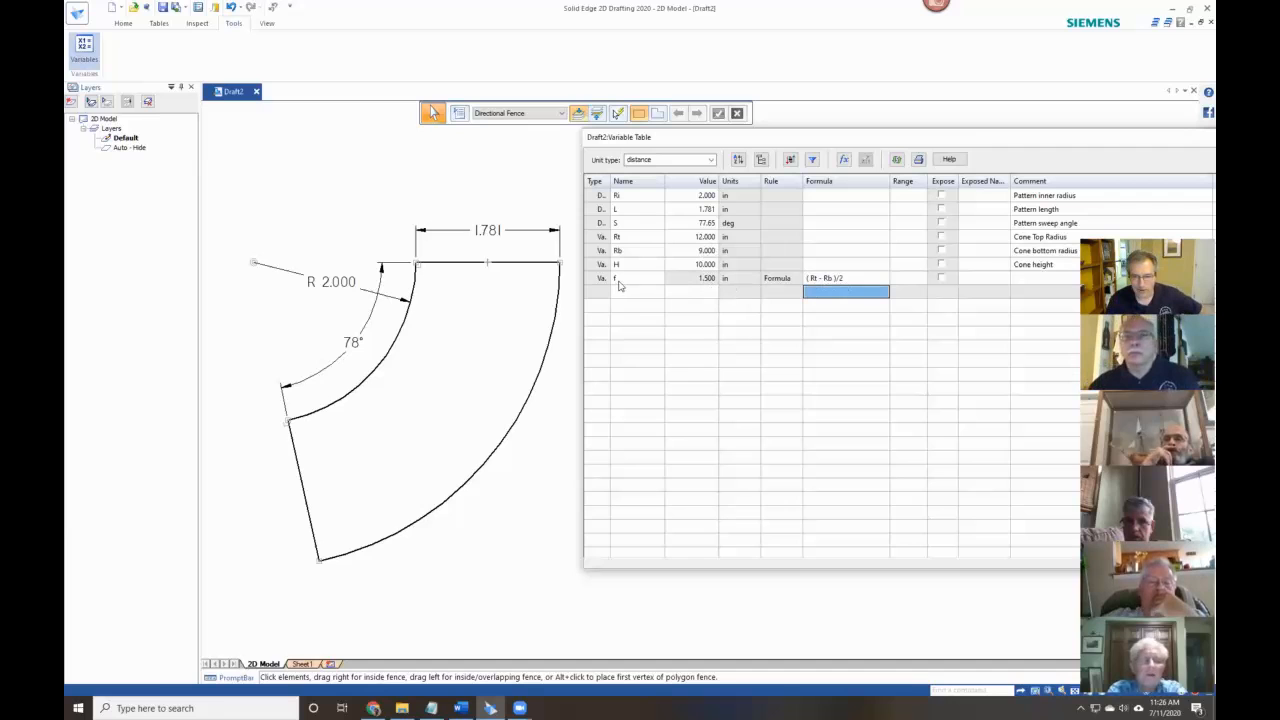
Give the f variable the comment "flare".
double_click(1026, 281)
type("F")
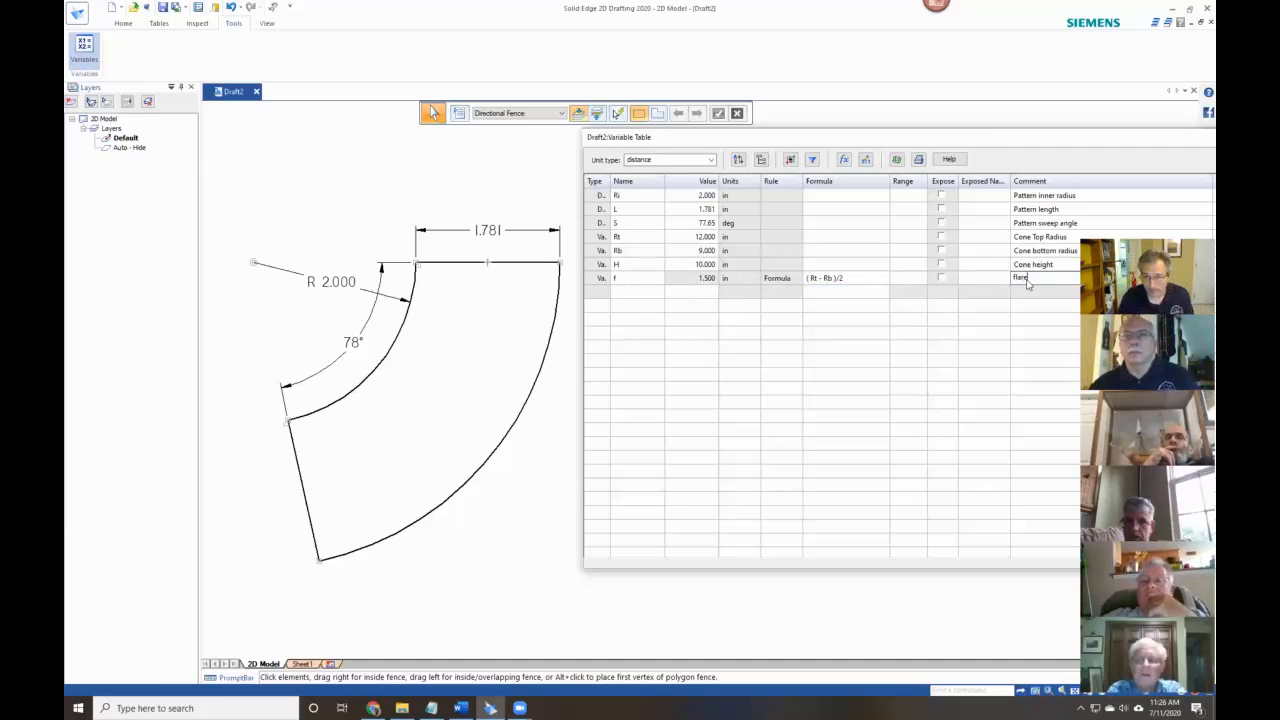
type("lare")
key("Return")
Drive the pattern length variable L with the formula SQR(H^2+f^2).
left_click(628, 298)
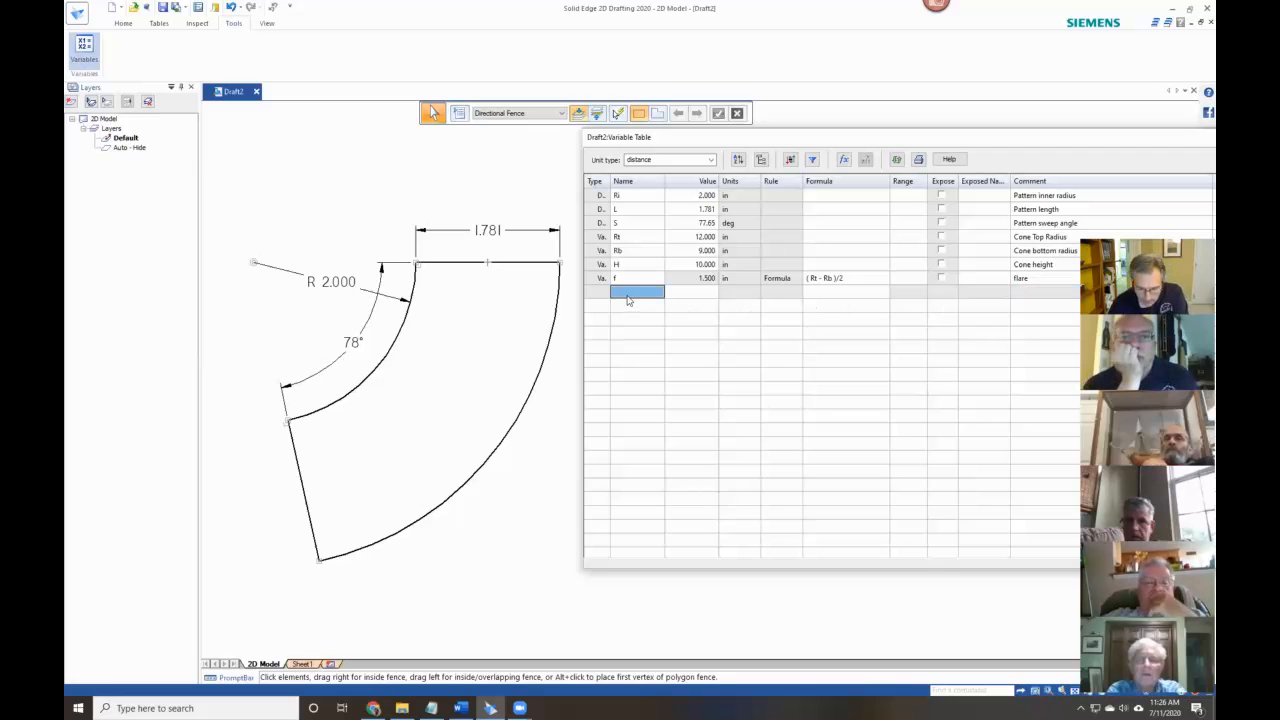
left_click(648, 198)
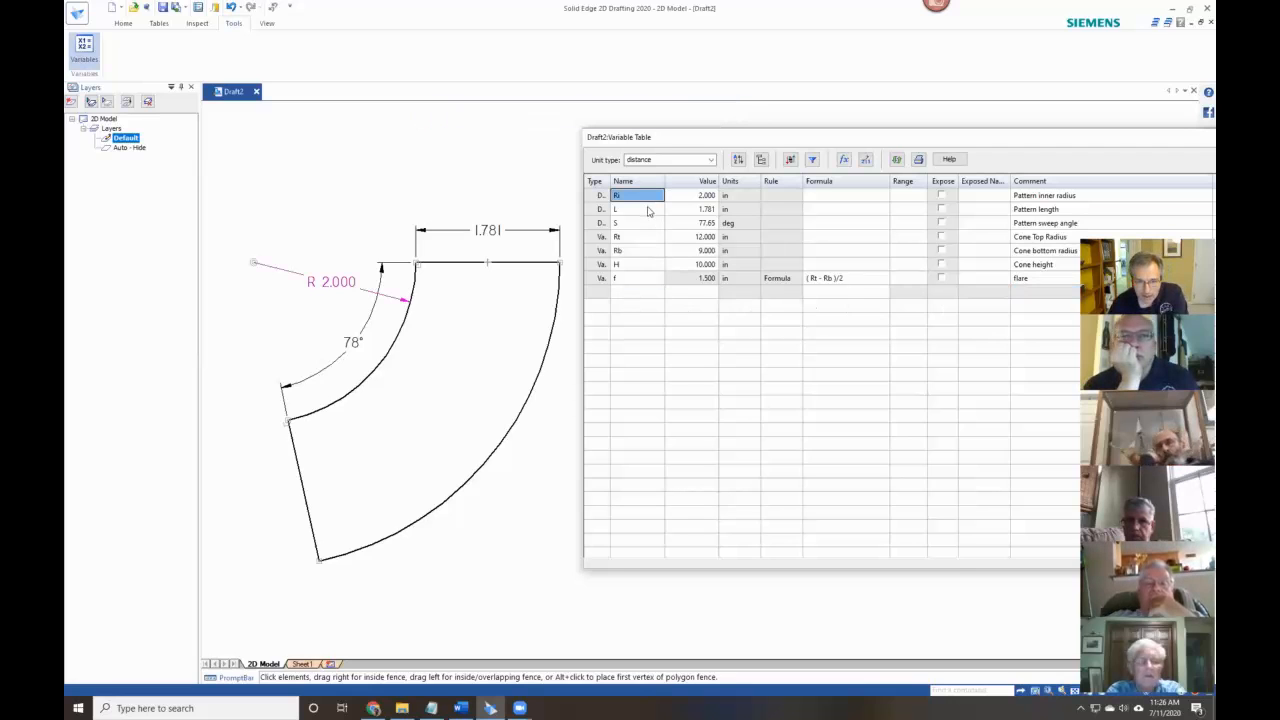
left_click(648, 212)
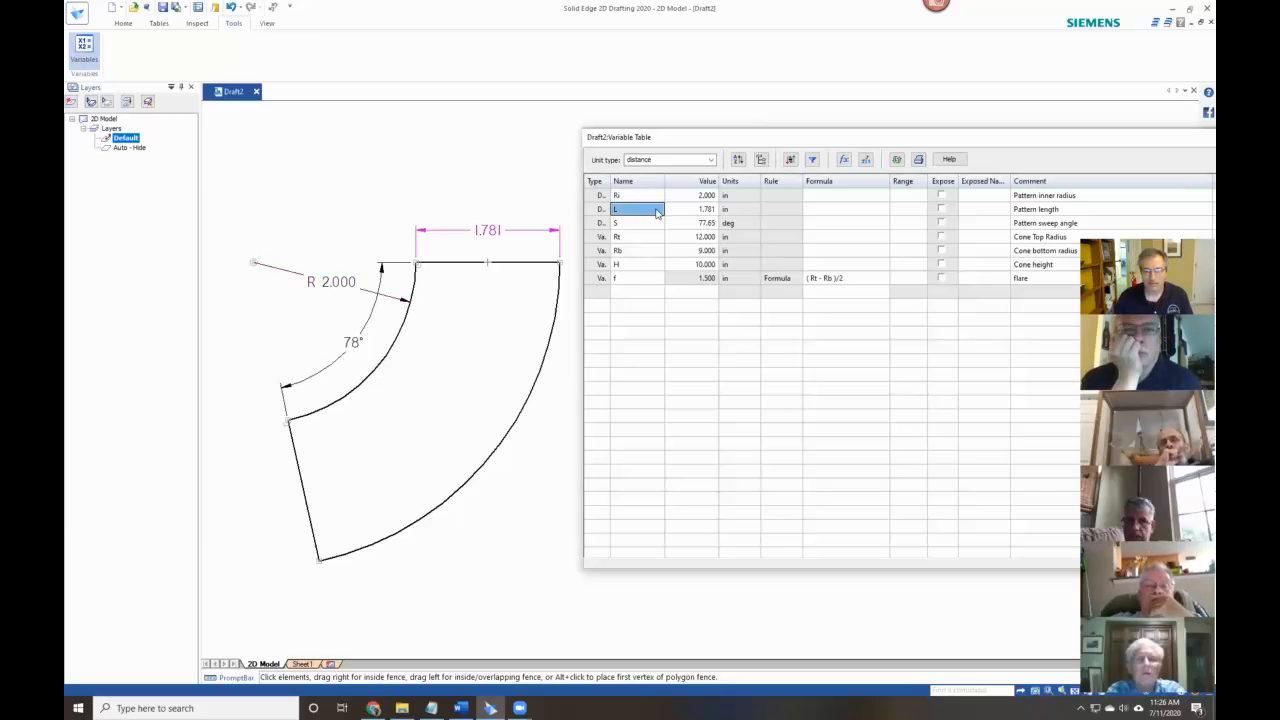
left_click(836, 212)
left_click(835, 212)
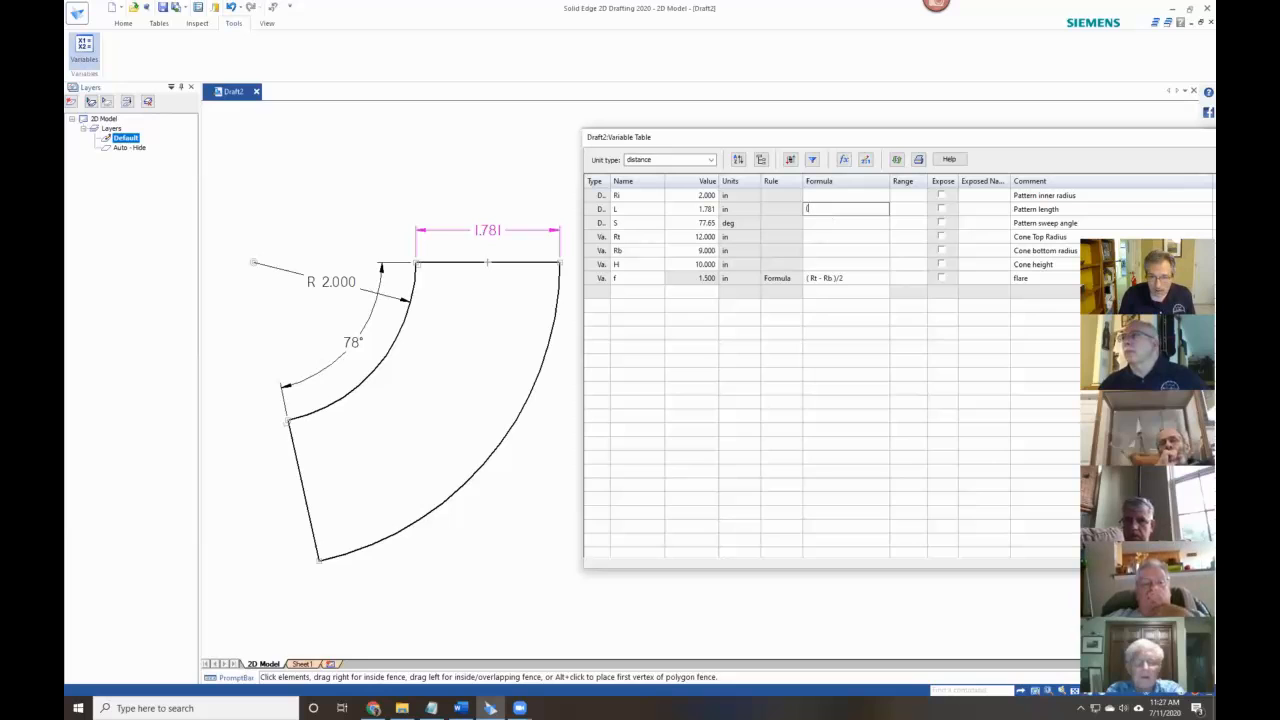
type("(H^2")
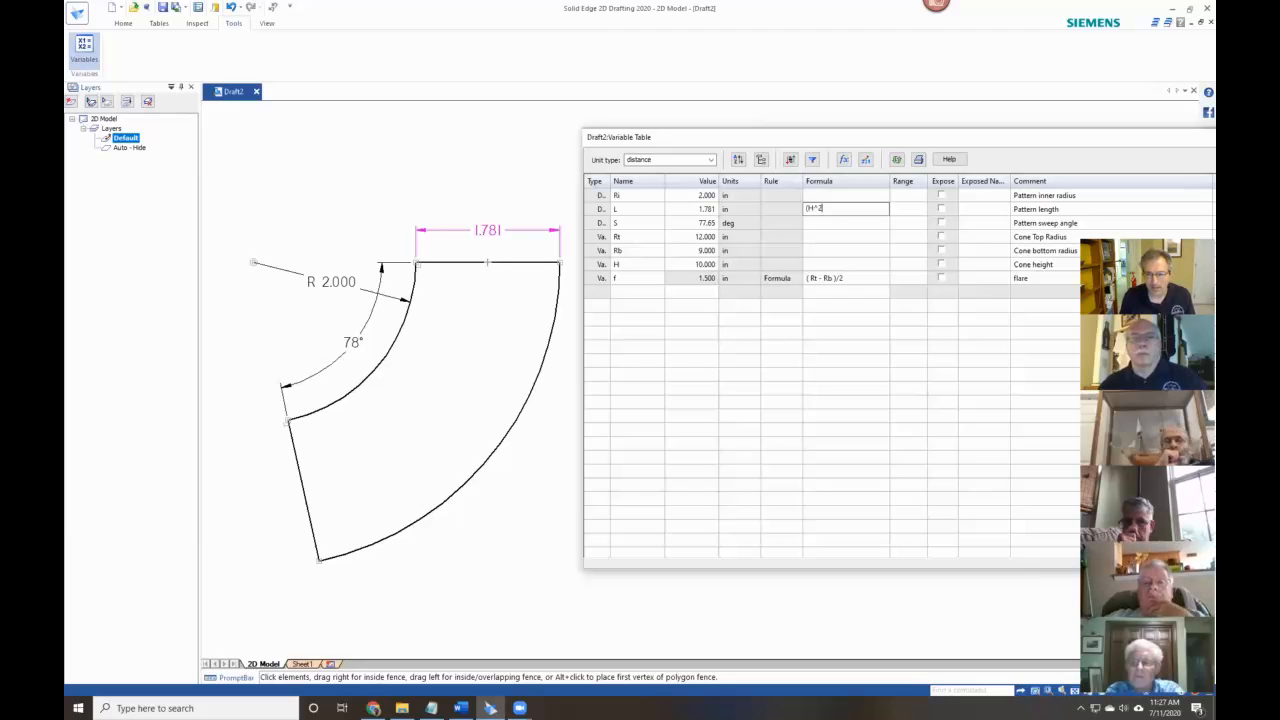
type("+f")
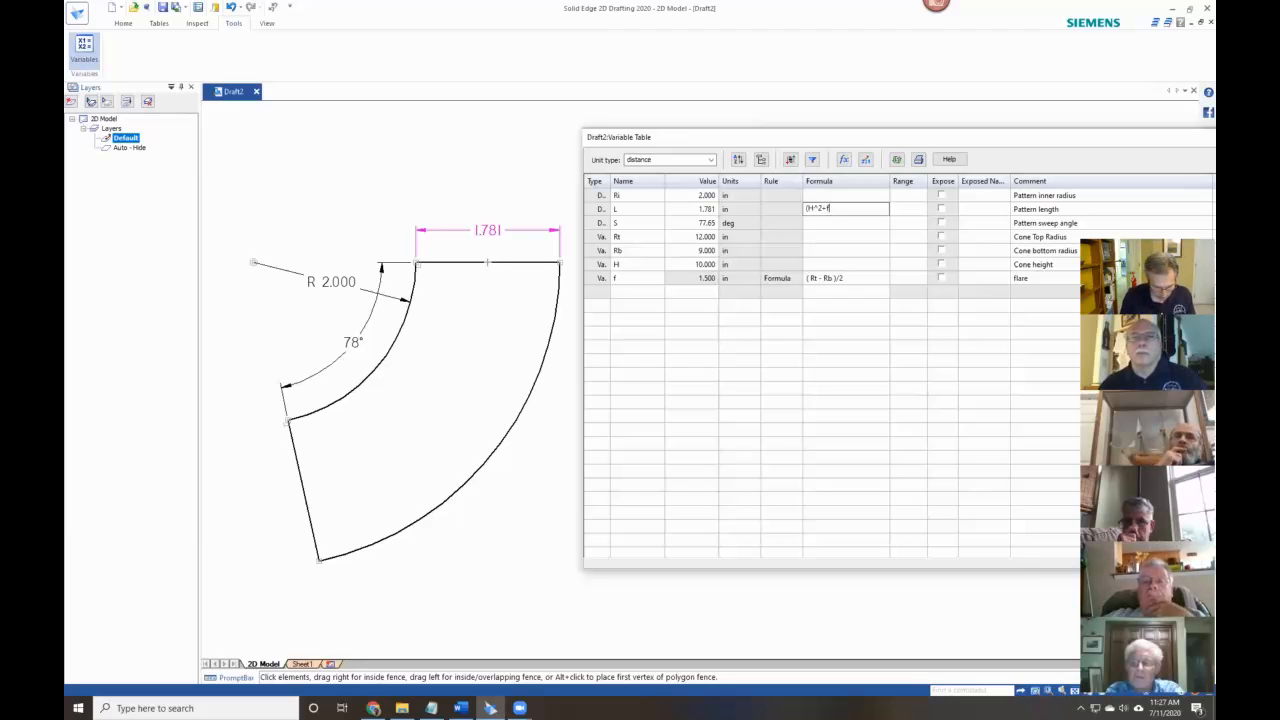
type("^")
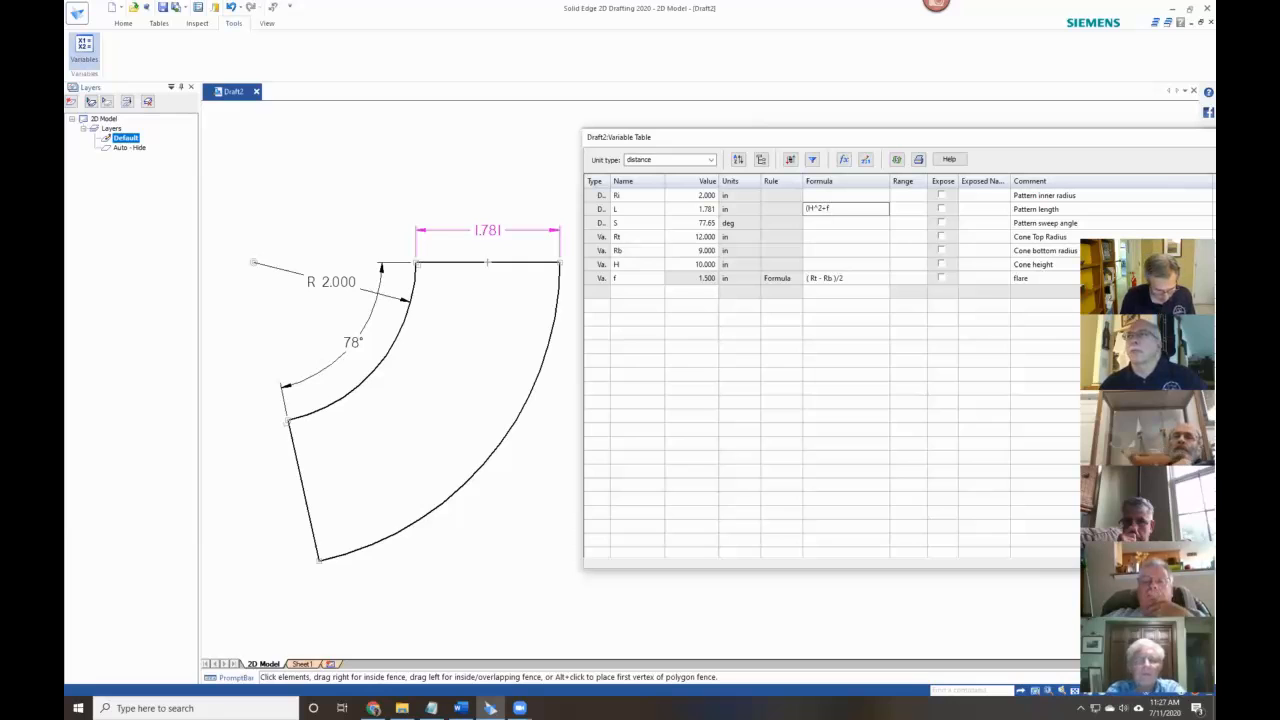
type("2)")
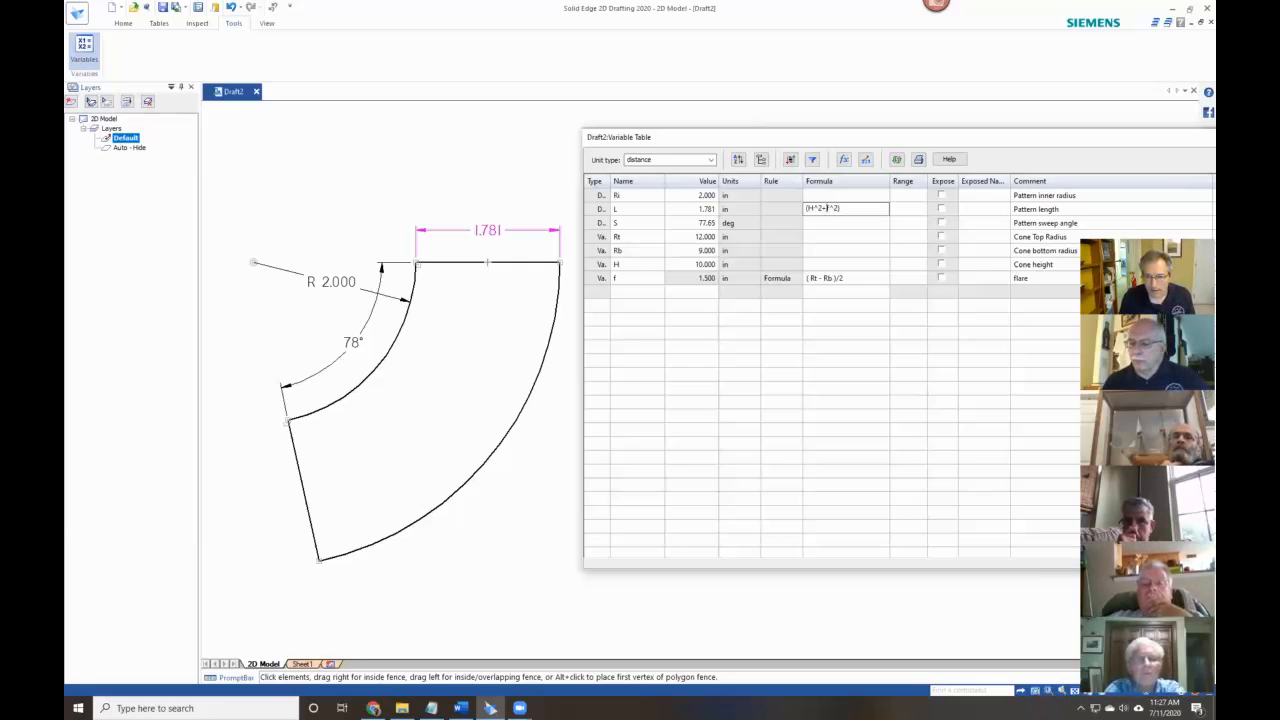
left_click(807, 208)
type("SQ")
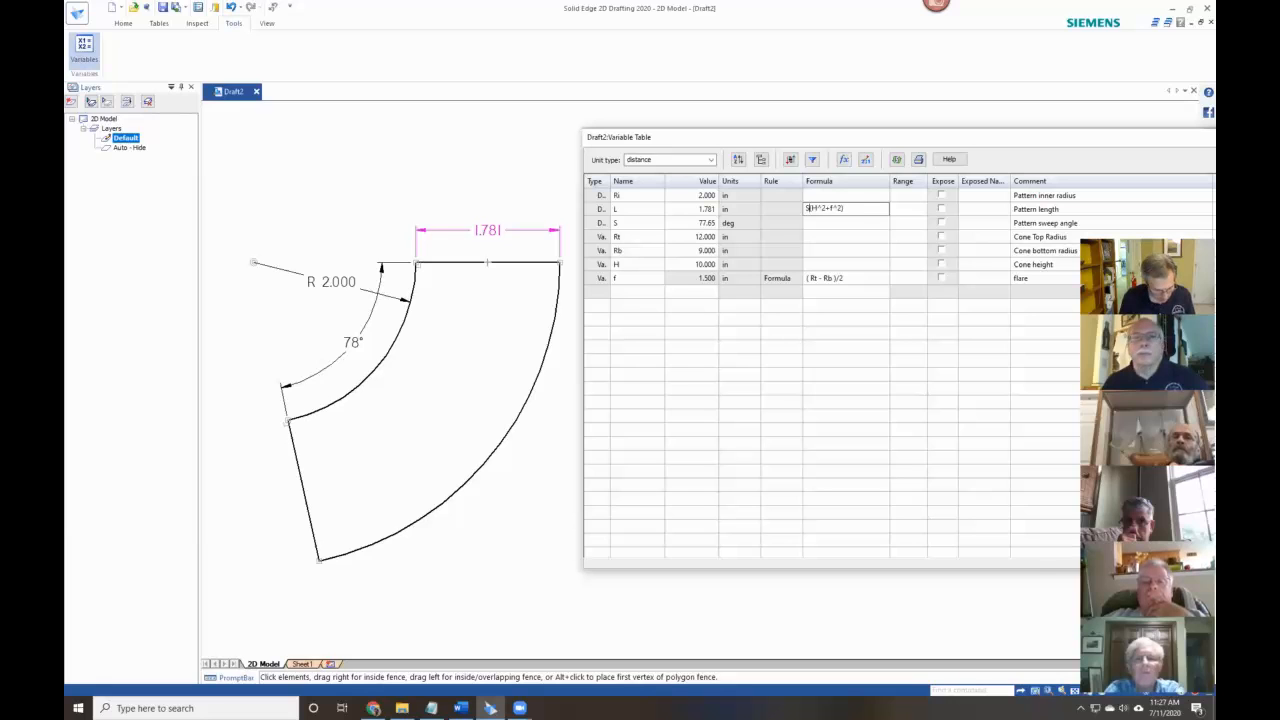
type("R")
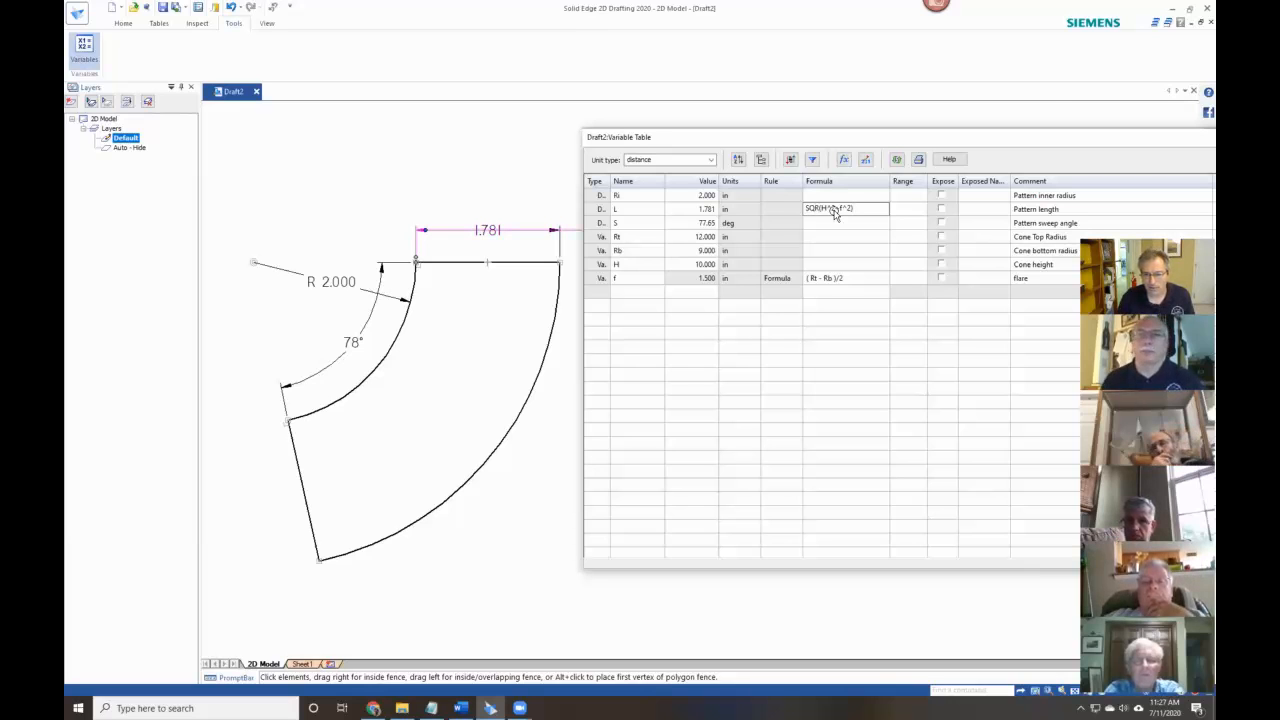
key("Return")
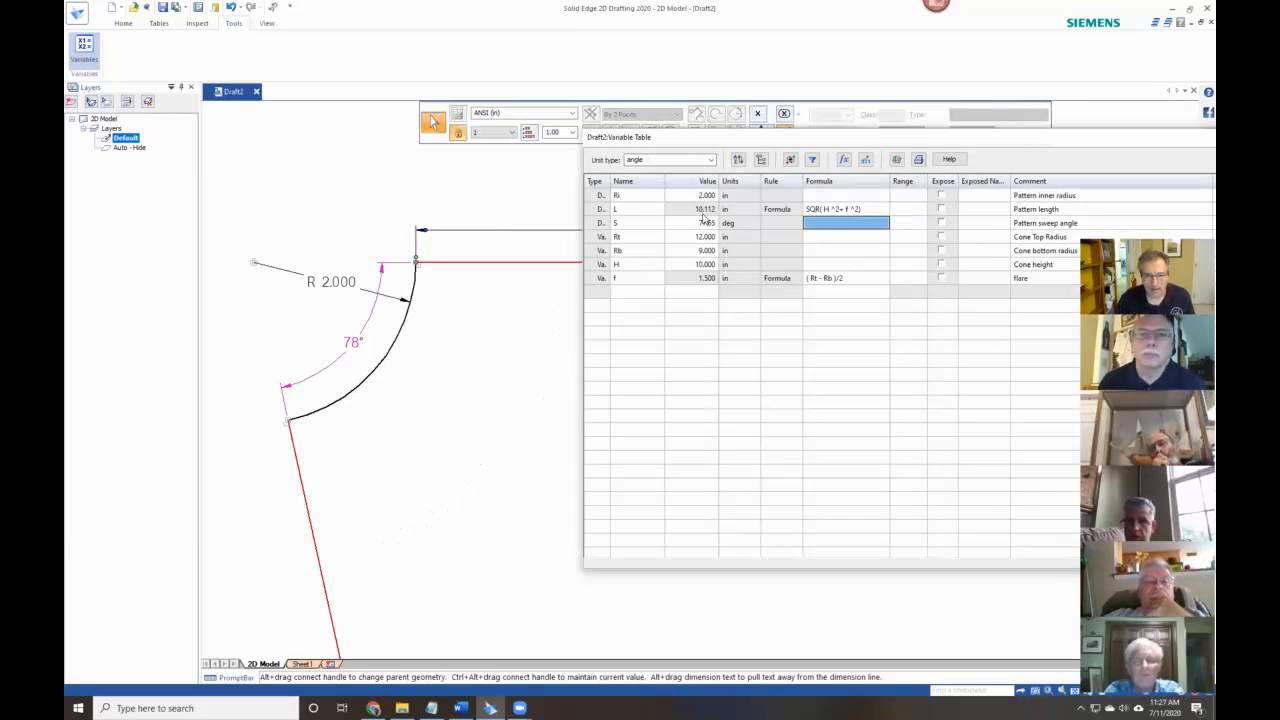
scroll(487, 310, "down", 5)
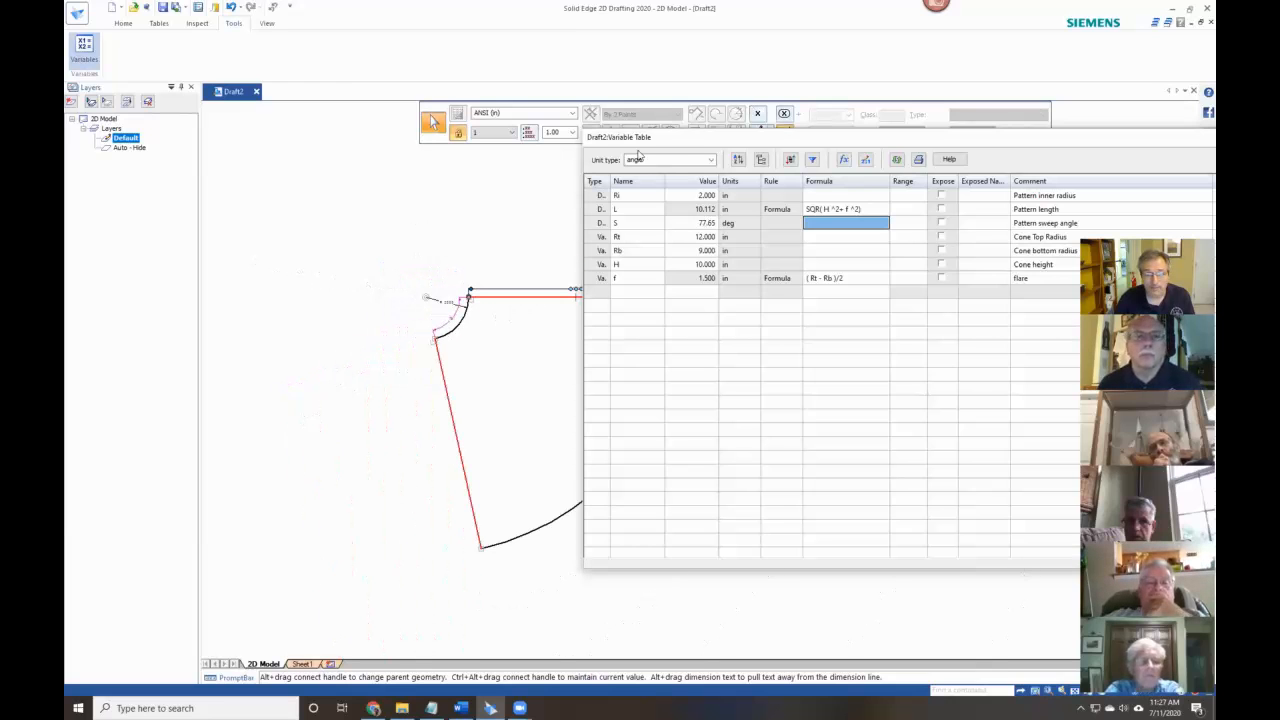
middle_click_drag(520, 251, 354, 186)
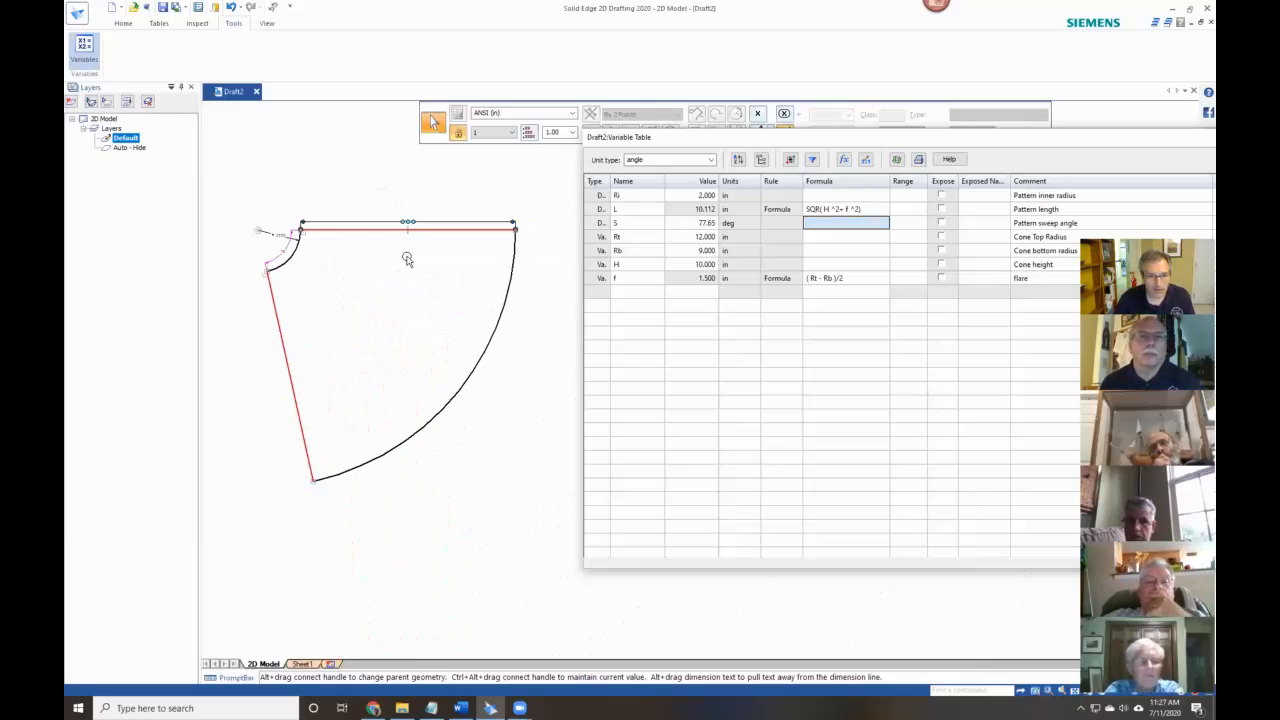
Add a variable named Pi with the value 3.14159 below the flare variable.
left_click(853, 305)
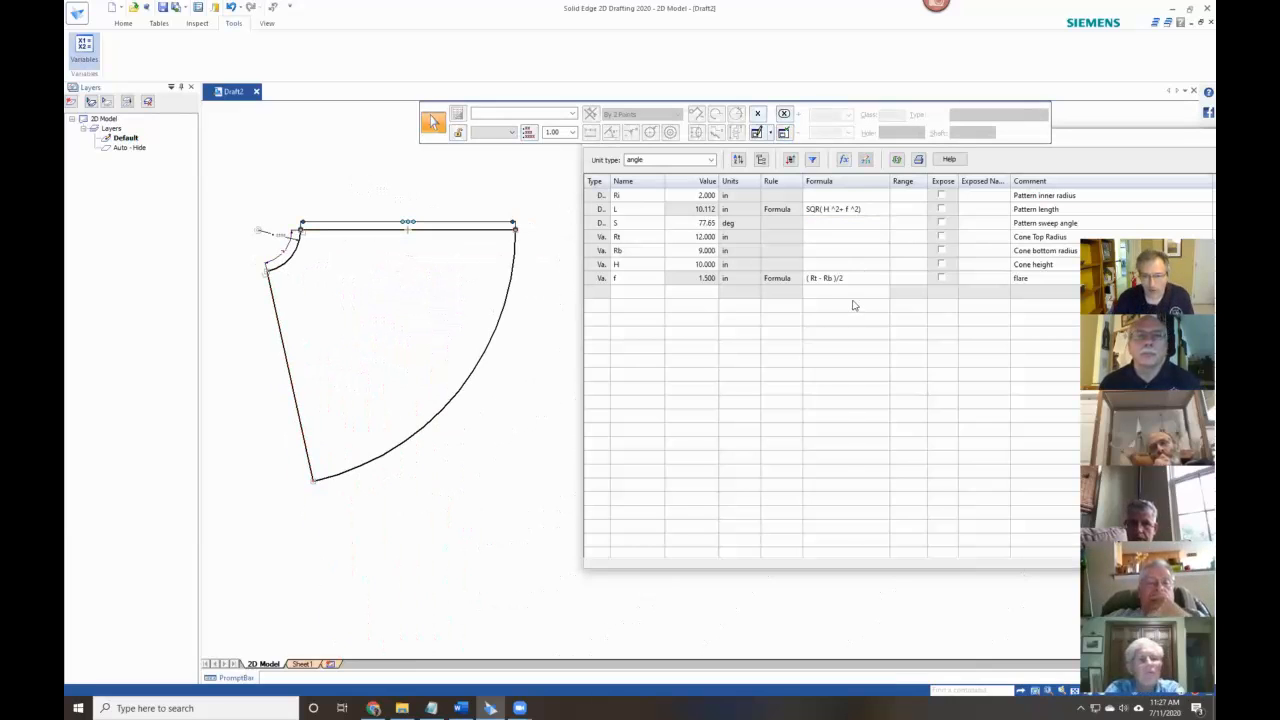
left_click(643, 293)
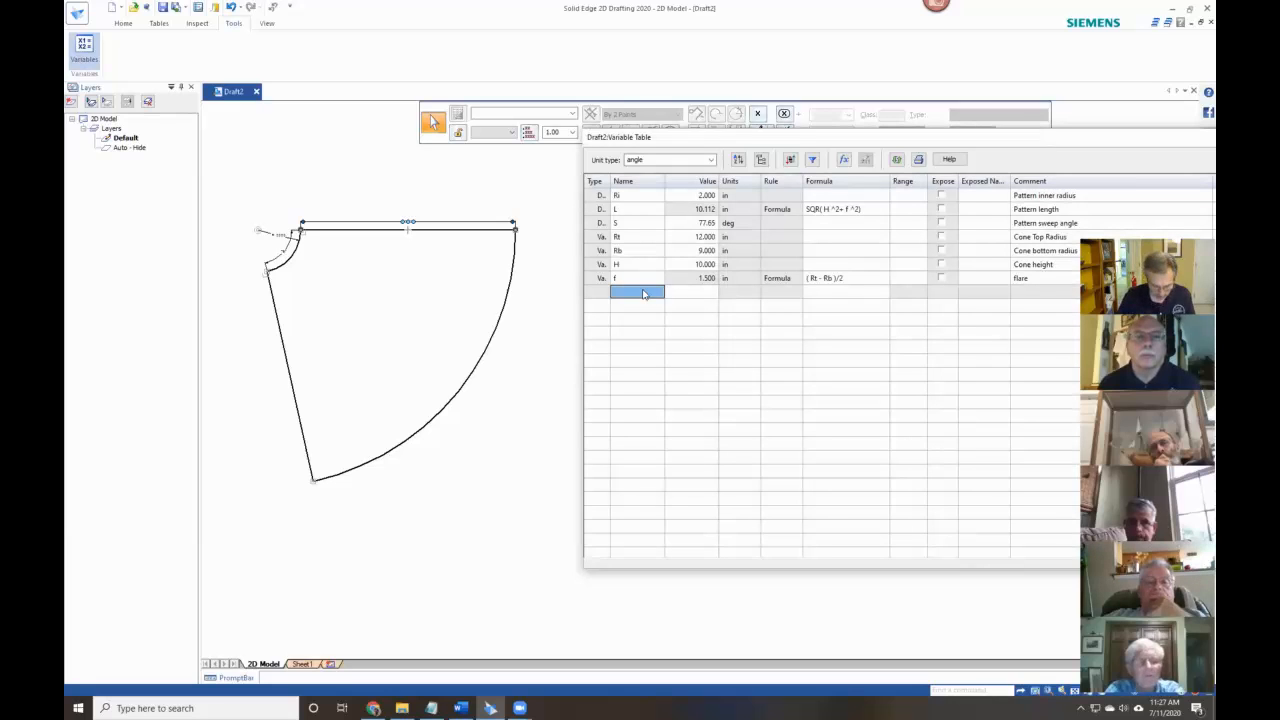
type("Pi")
left_click(703, 293)
type("3.14159")
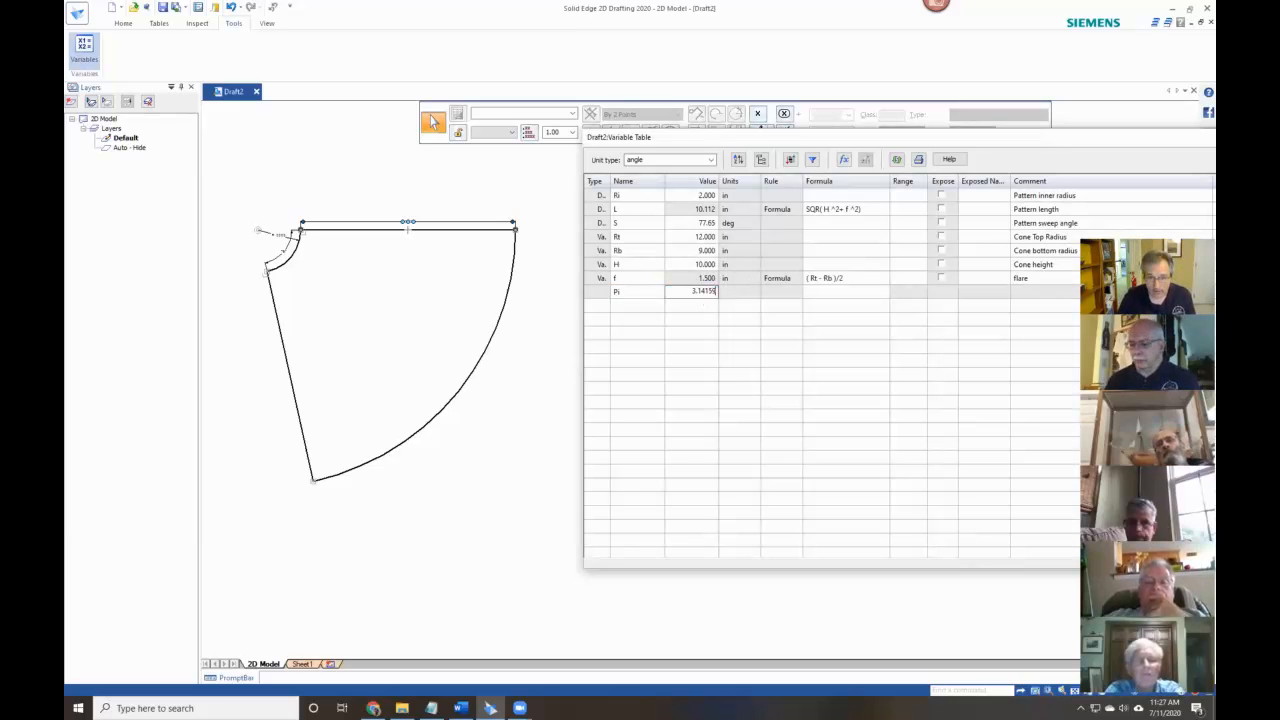
key("Return")
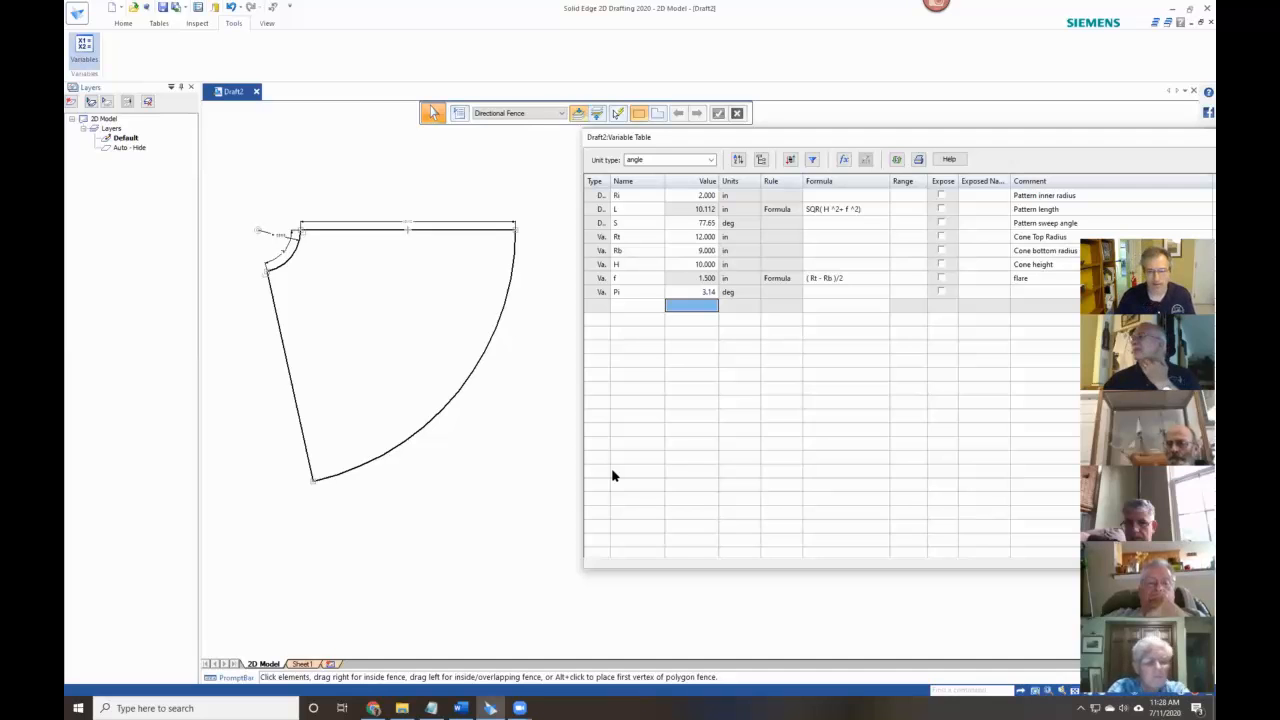
Add a variable named Ct below Pi with the formula 2*Rt*Pi.
left_click(633, 306)
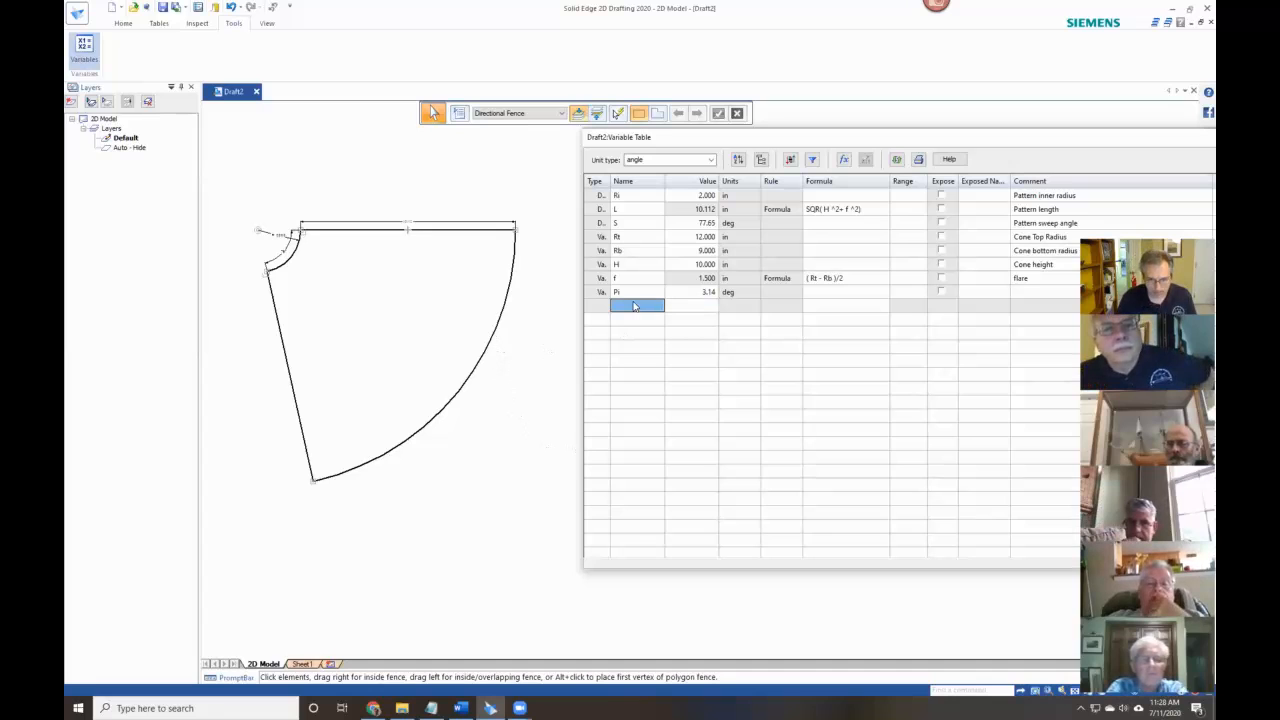
type("Cl")
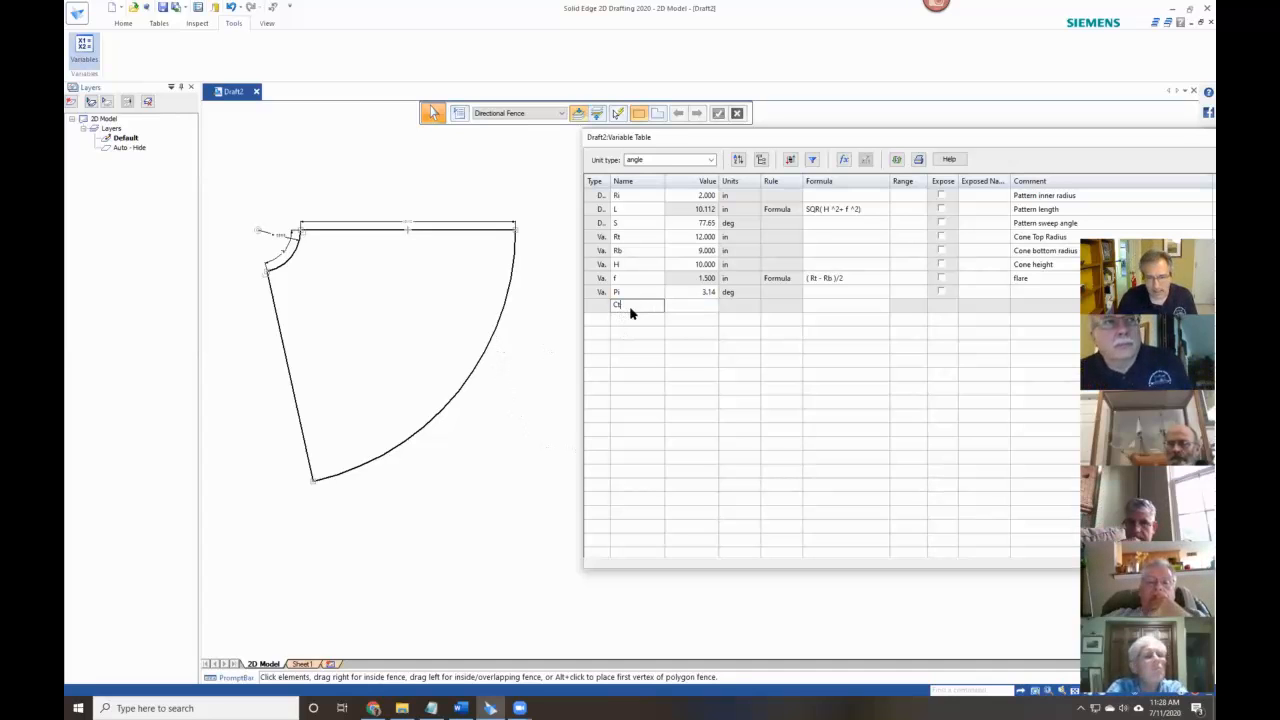
left_click(678, 310)
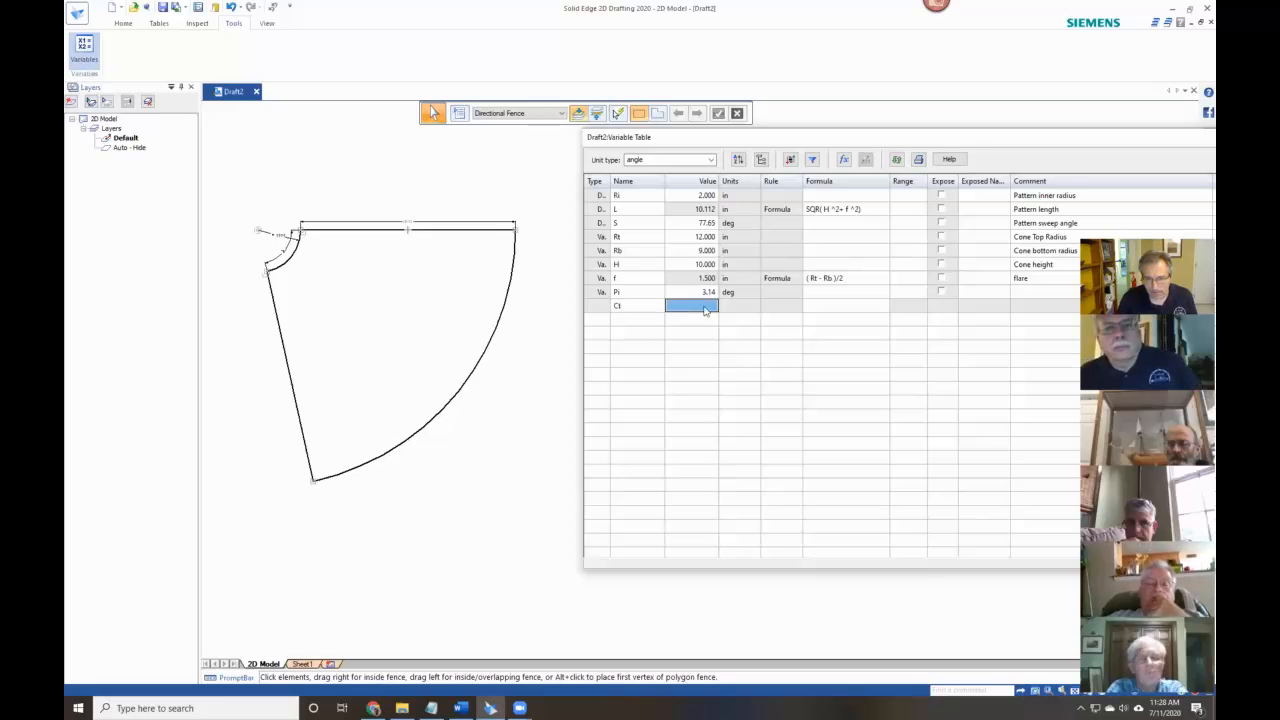
left_click(815, 309)
left_click(815, 309)
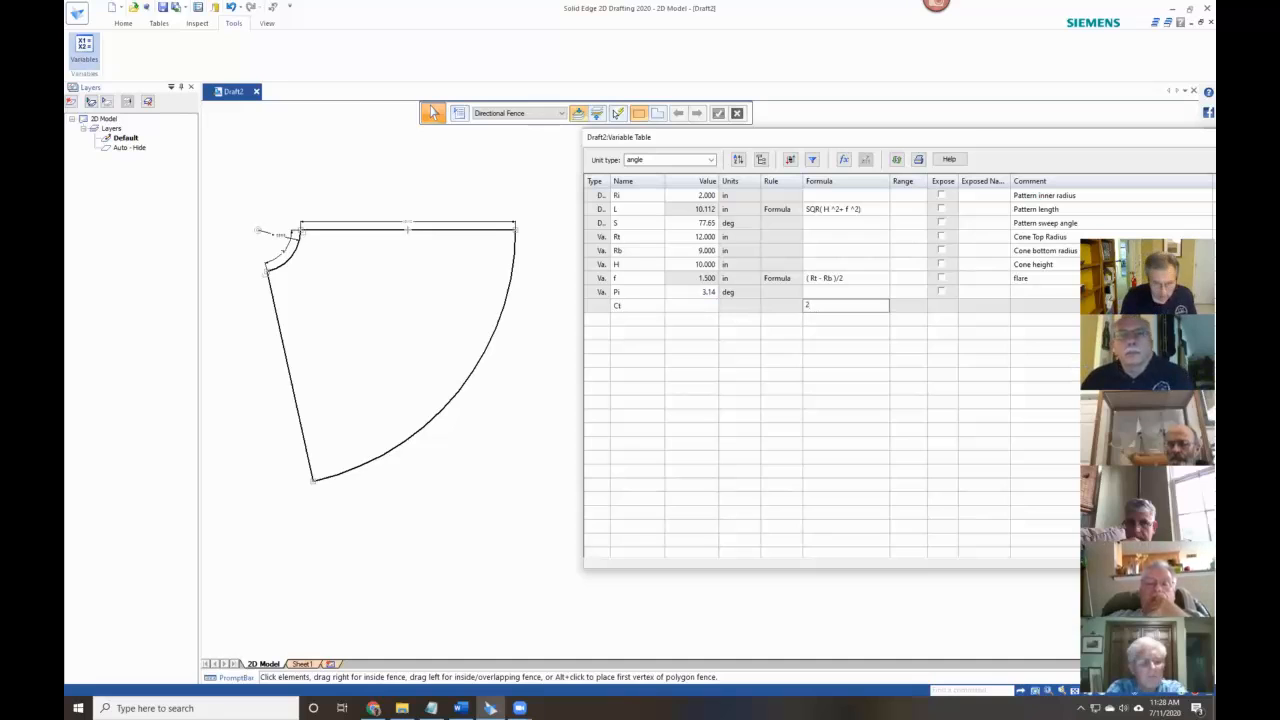
type("2* Rt * Pi")
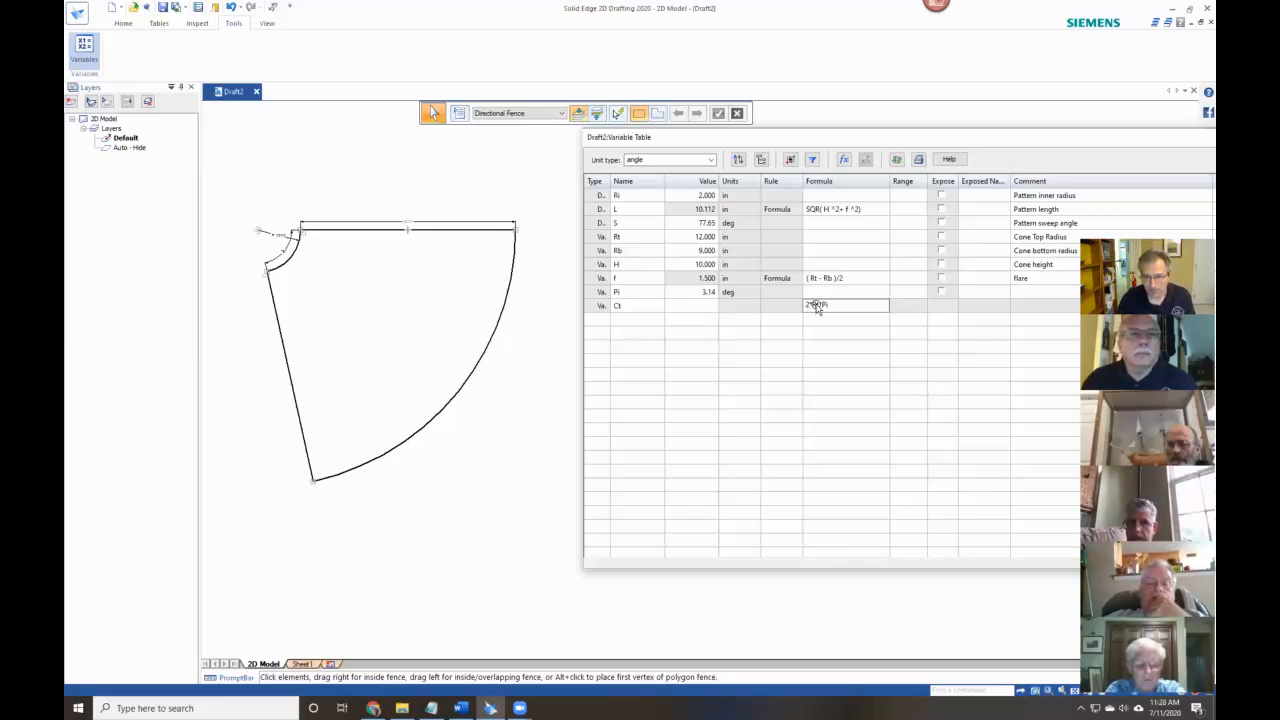
key("Return")
Give the Ct variable the comment "cone top circ.".
left_click(1025, 308)
left_click(1025, 308)
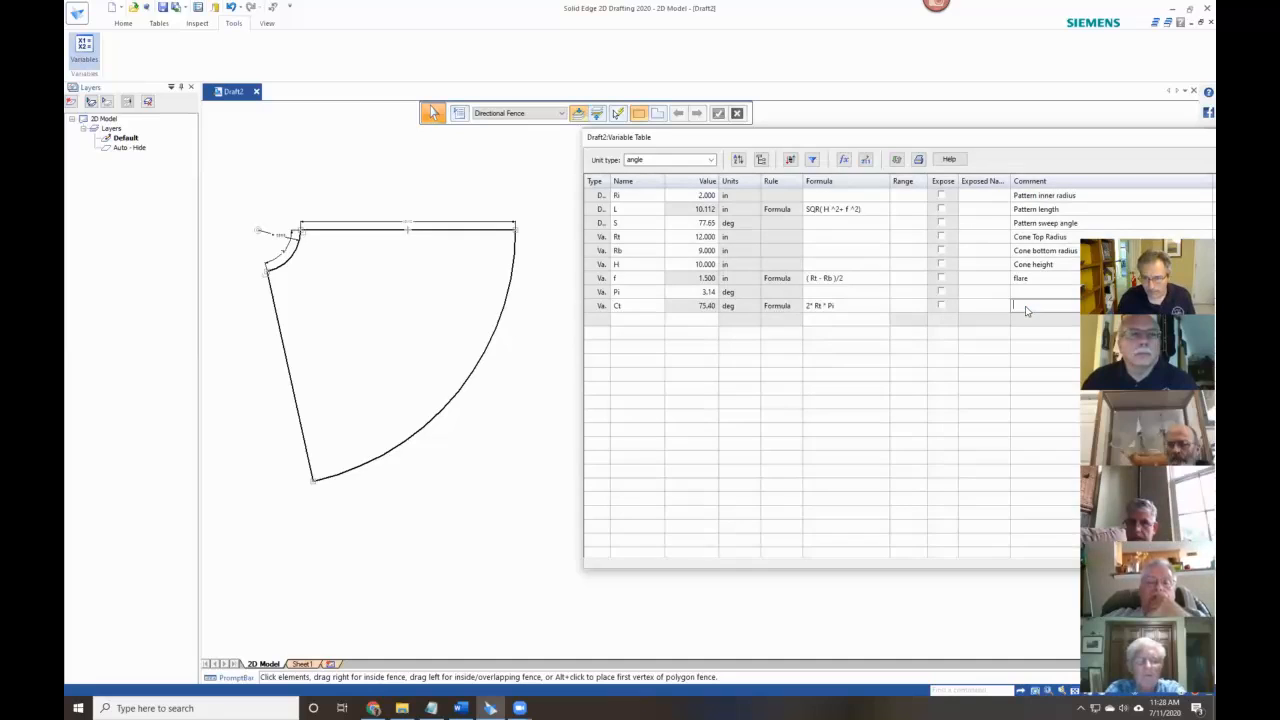
type("cone top ci")
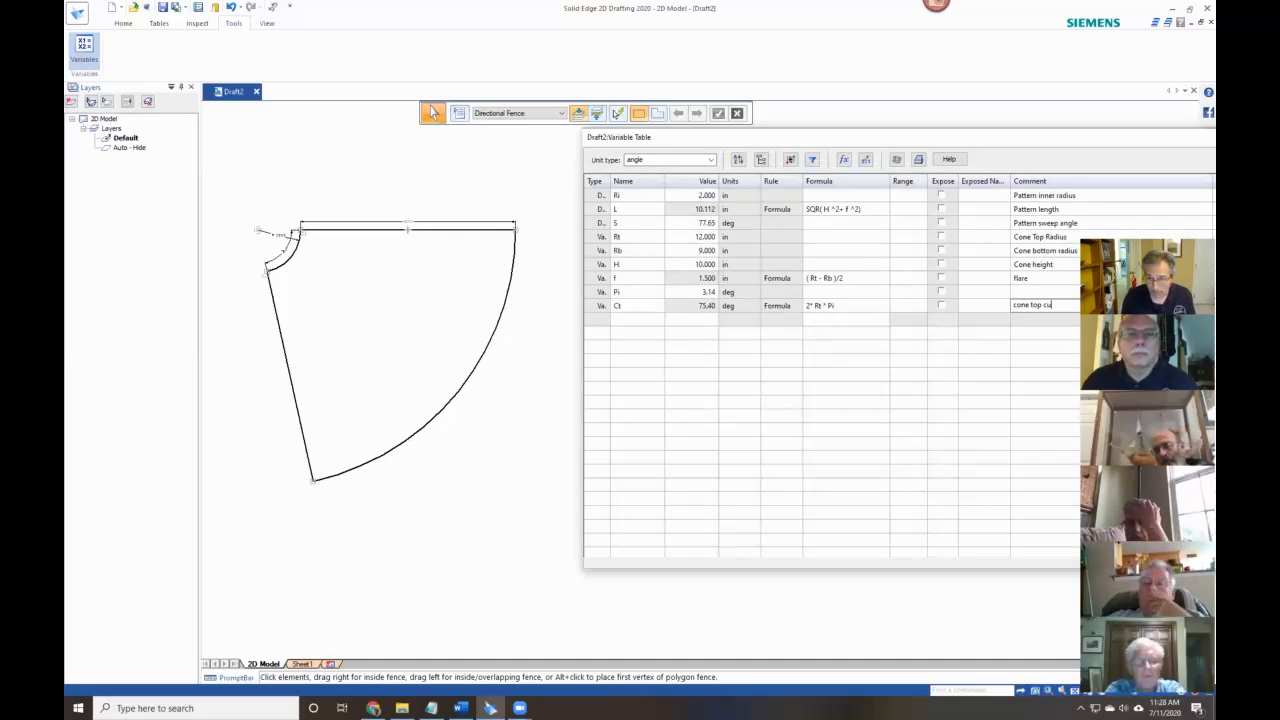
type("rc.")
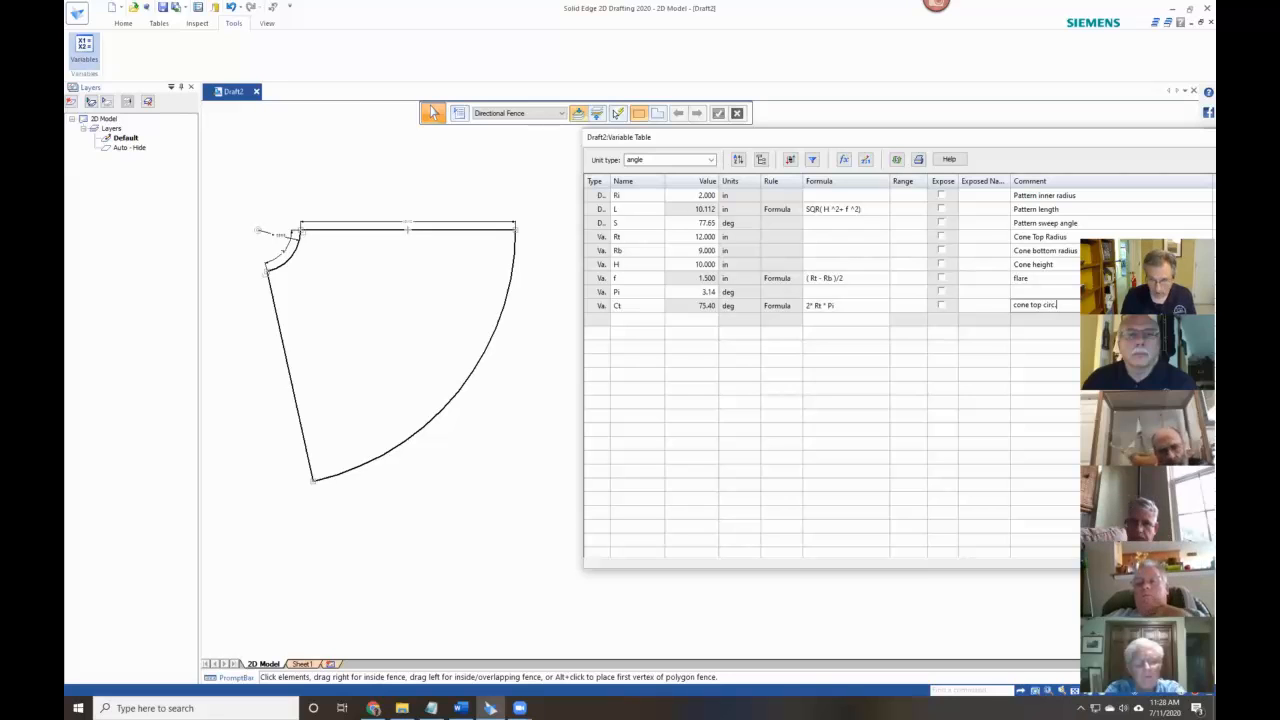
Add a variable named Cb with the formula 2*Rb*Pi and the comment "cone bottom circ.".
left_click(620, 320)
type("Cb")
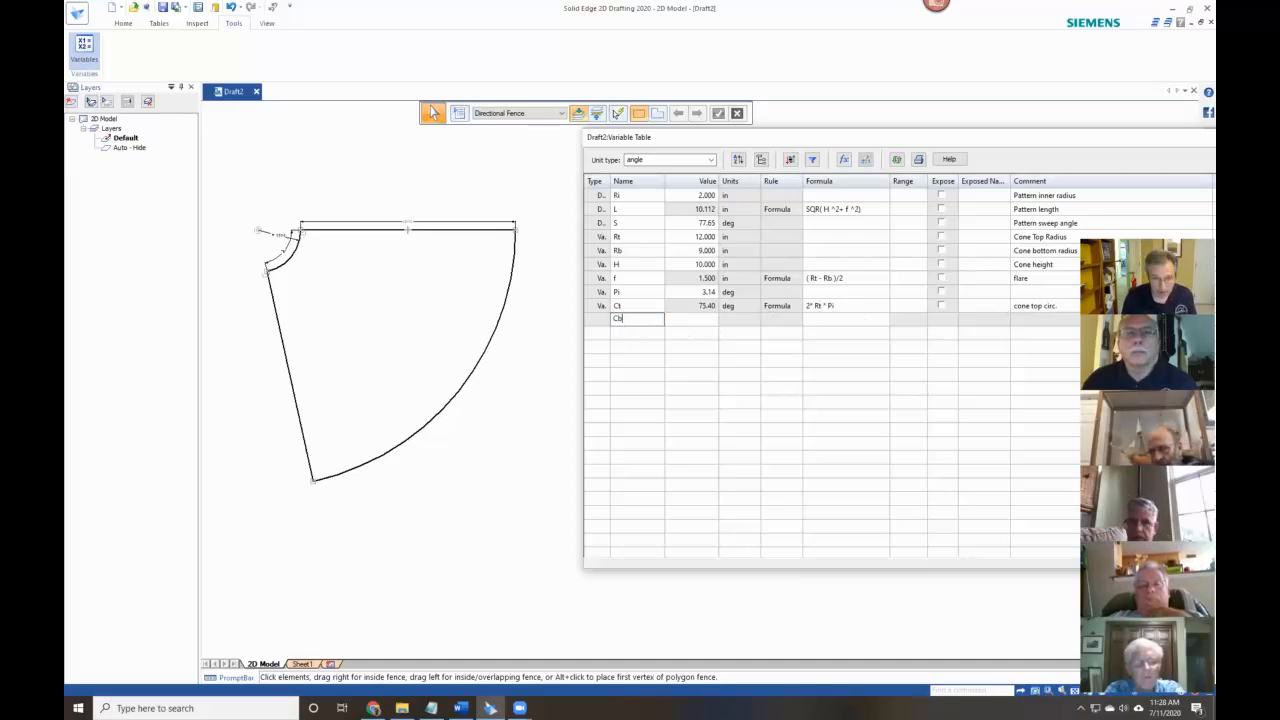
left_click(820, 320)
type("2*Rb*Pi")
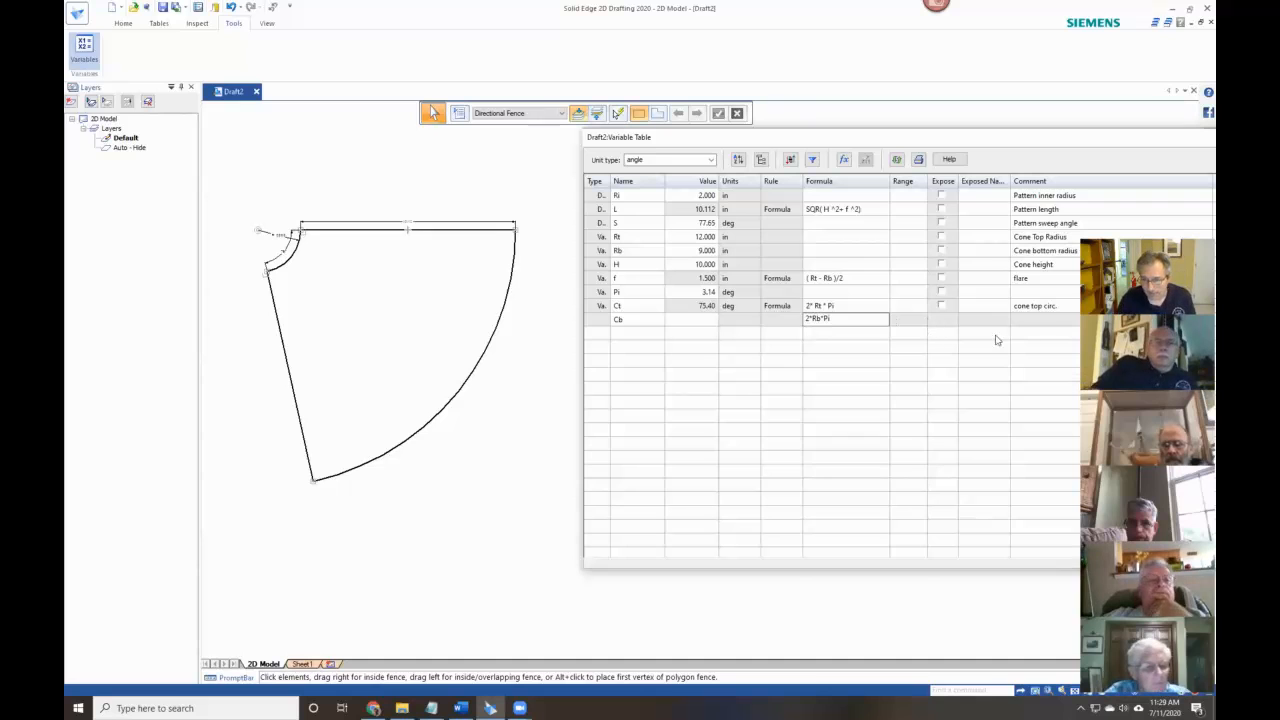
left_click(1048, 320)
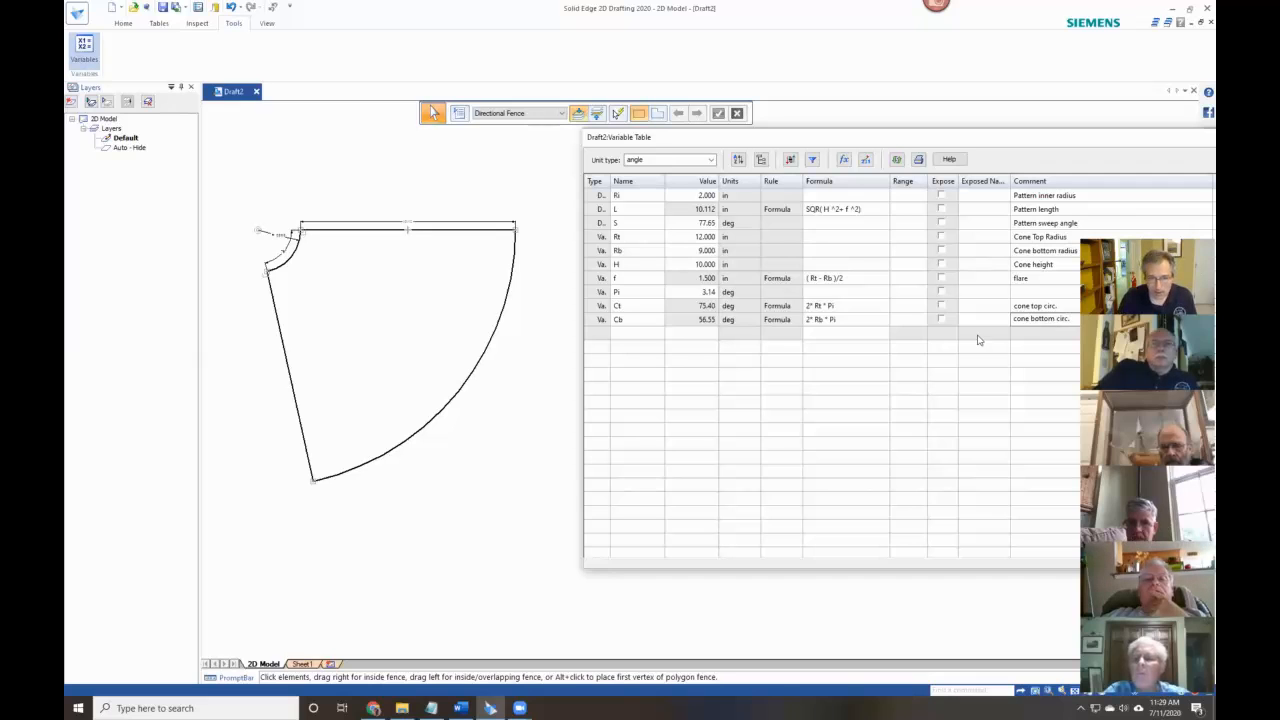
Add a variable named k below Cb with the formula Cb/Ct.
left_click(632, 333)
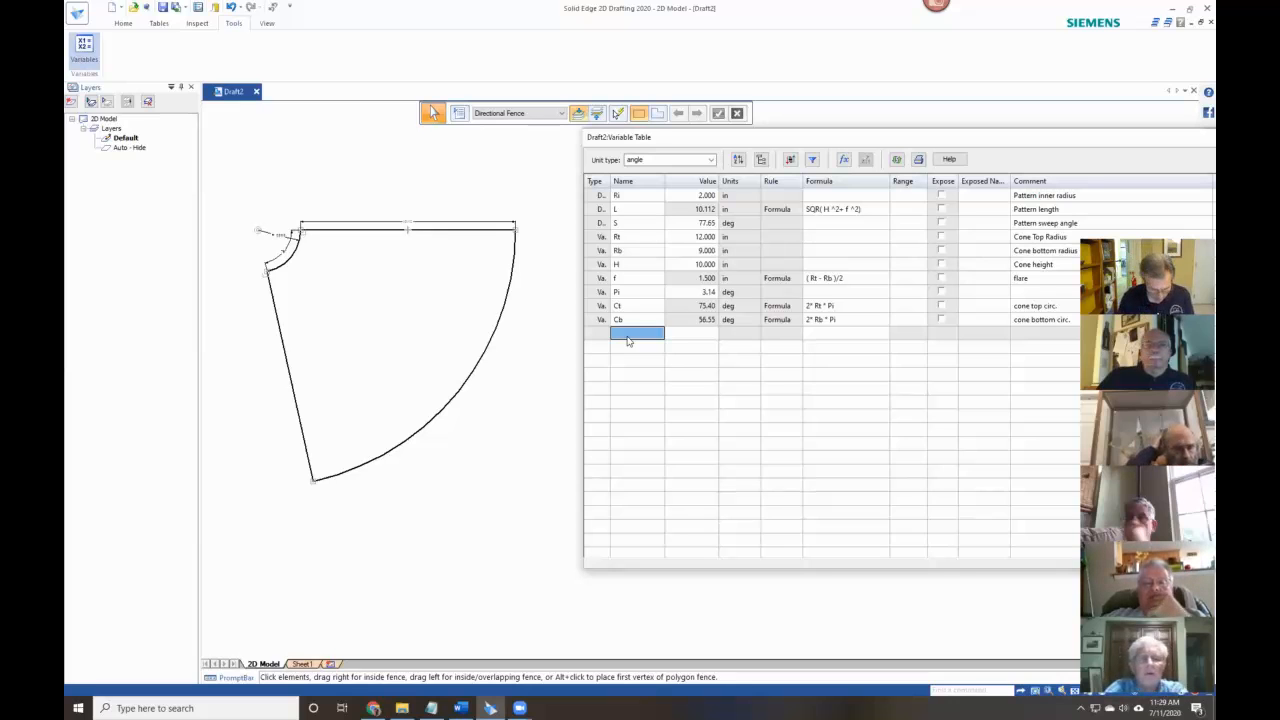
type("k")
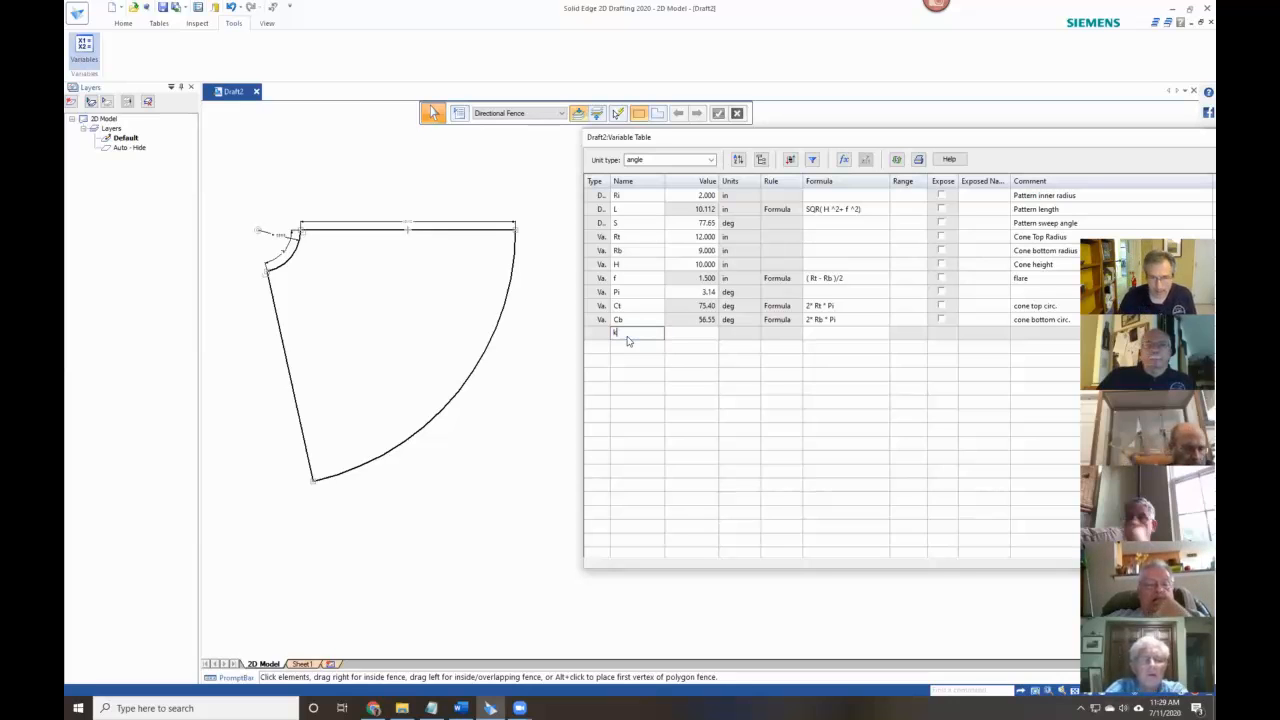
left_click(830, 334)
left_click(830, 336)
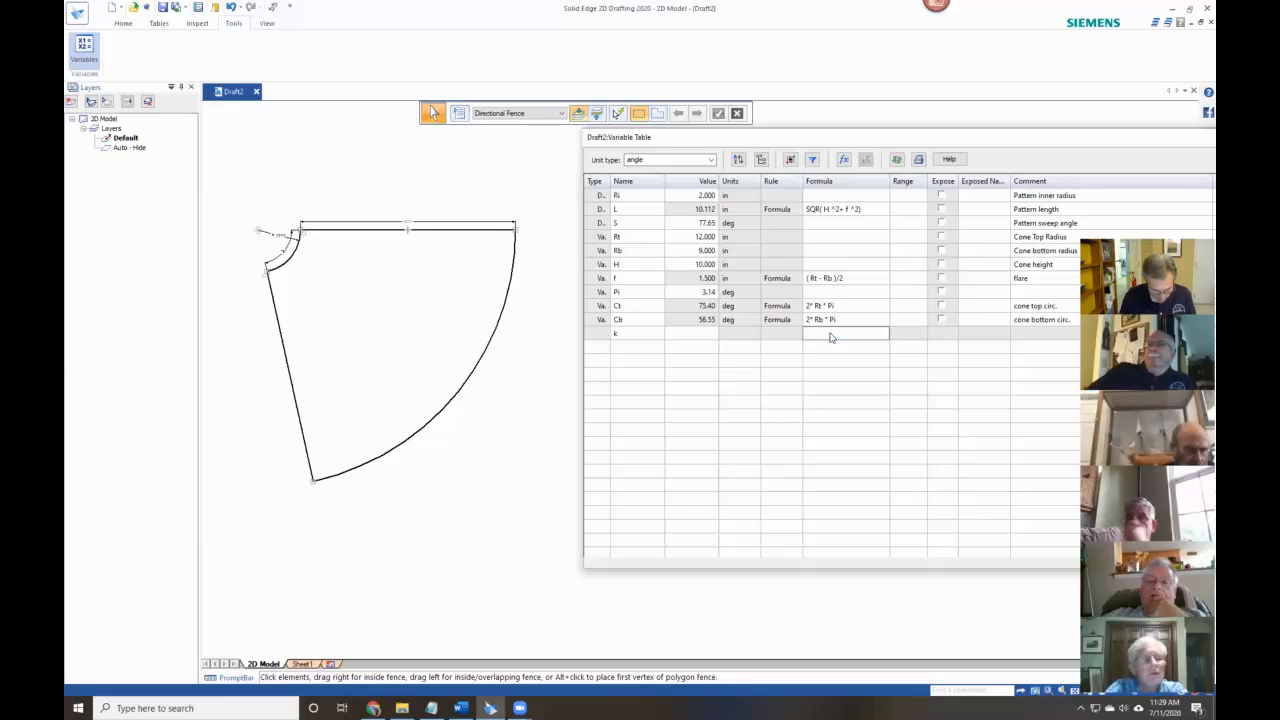
type("Cb/Ct")
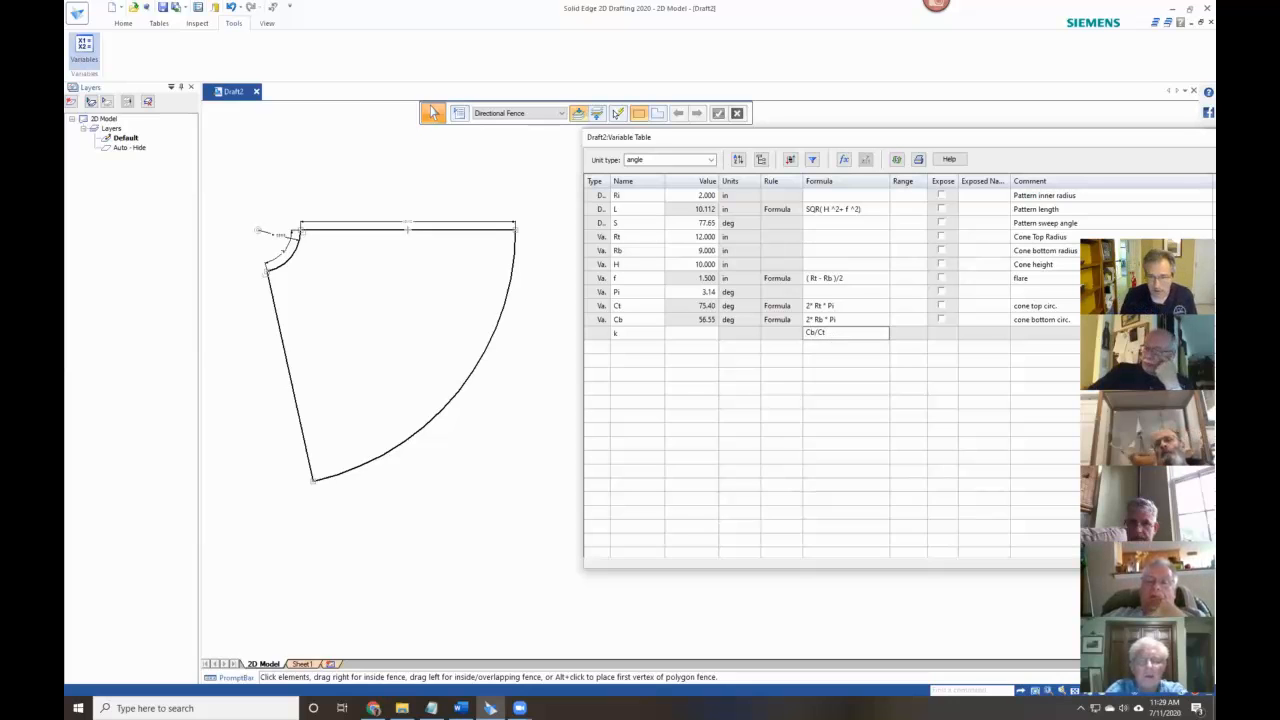
key("Return")
Give the k variable the comment "circ ratio".
left_click(1021, 337)
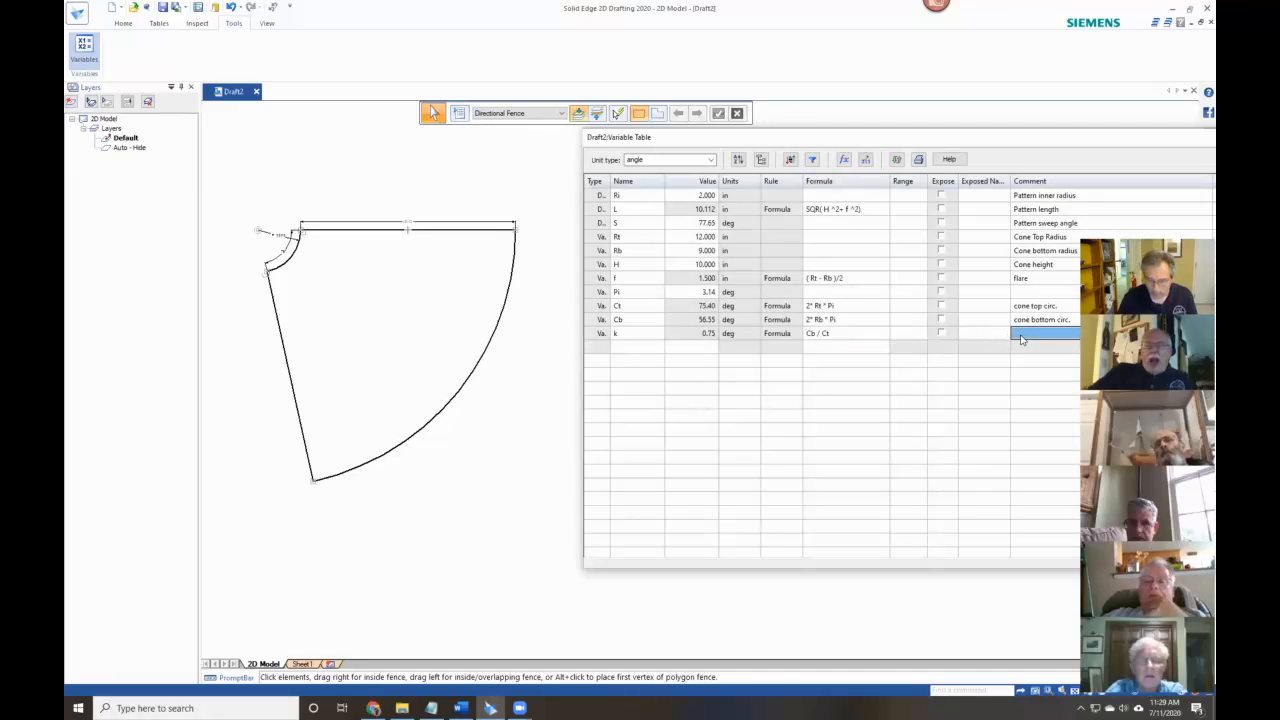
type("circ ratio")
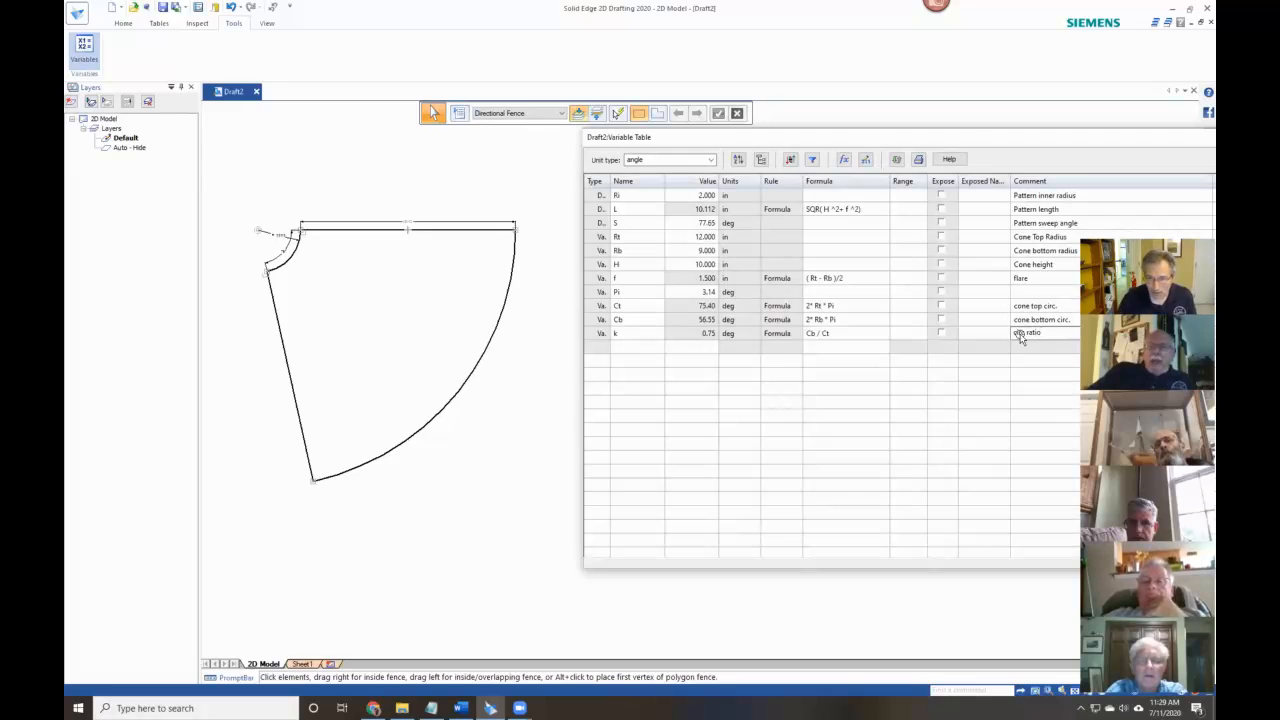
key("Return")
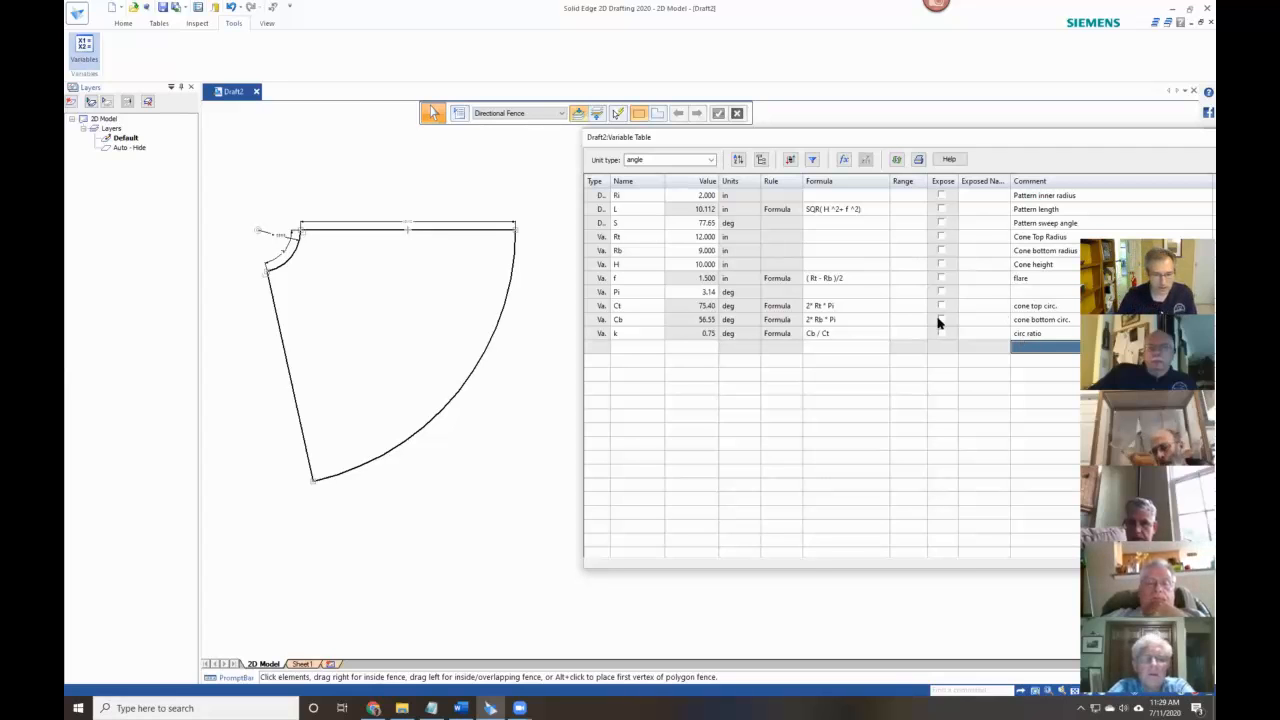
left_click(545, 473)
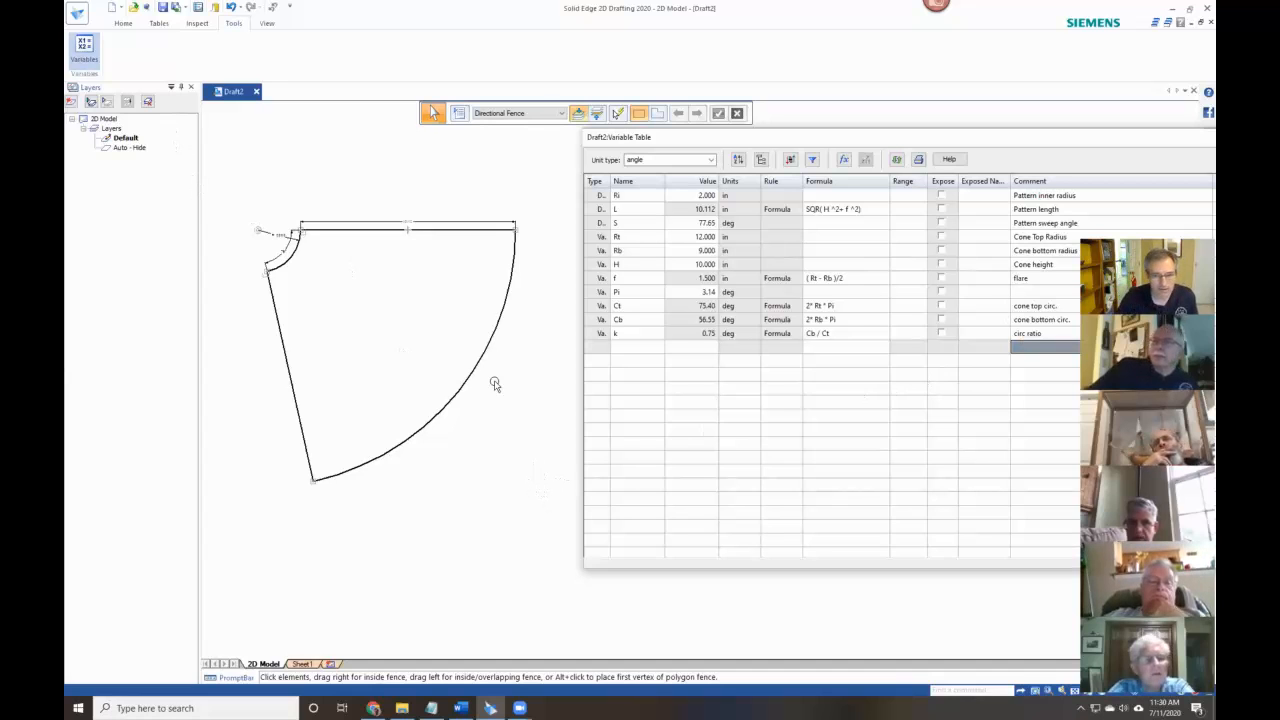
left_click(678, 372)
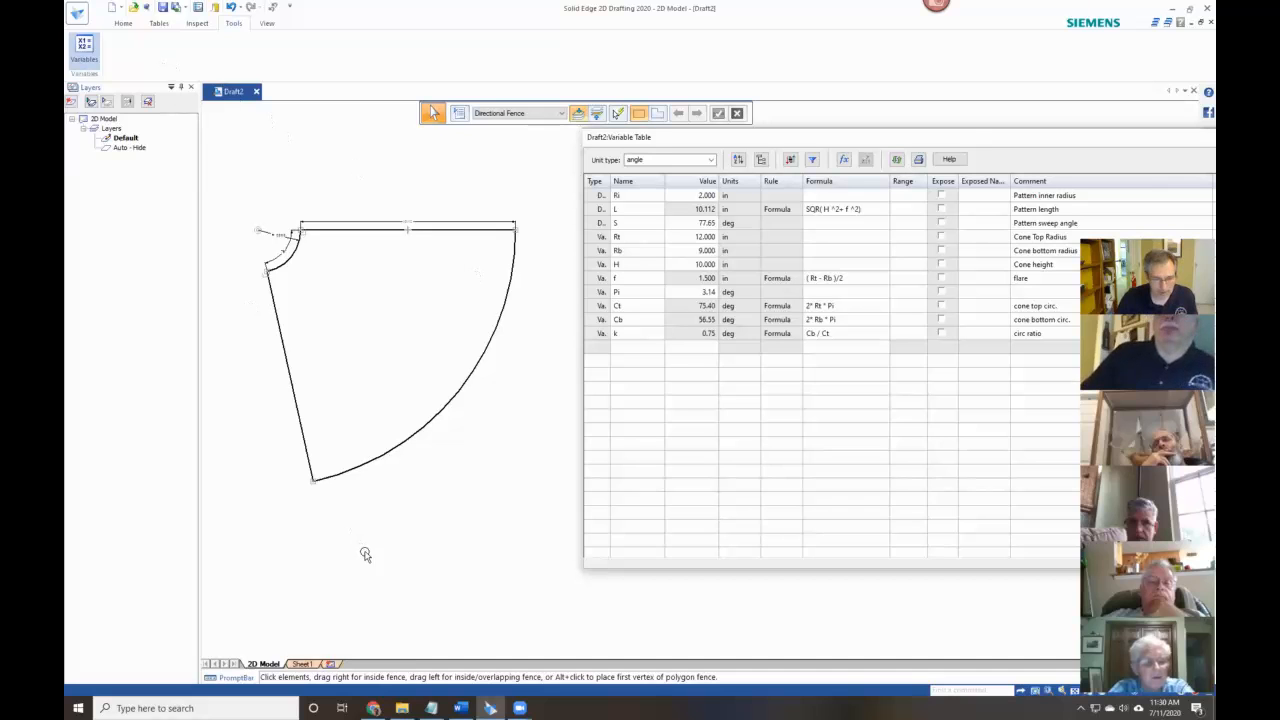
Open the recent file Cone.dft and move the variable table clear of the note with the Rb derivation.
left_click(78, 16)
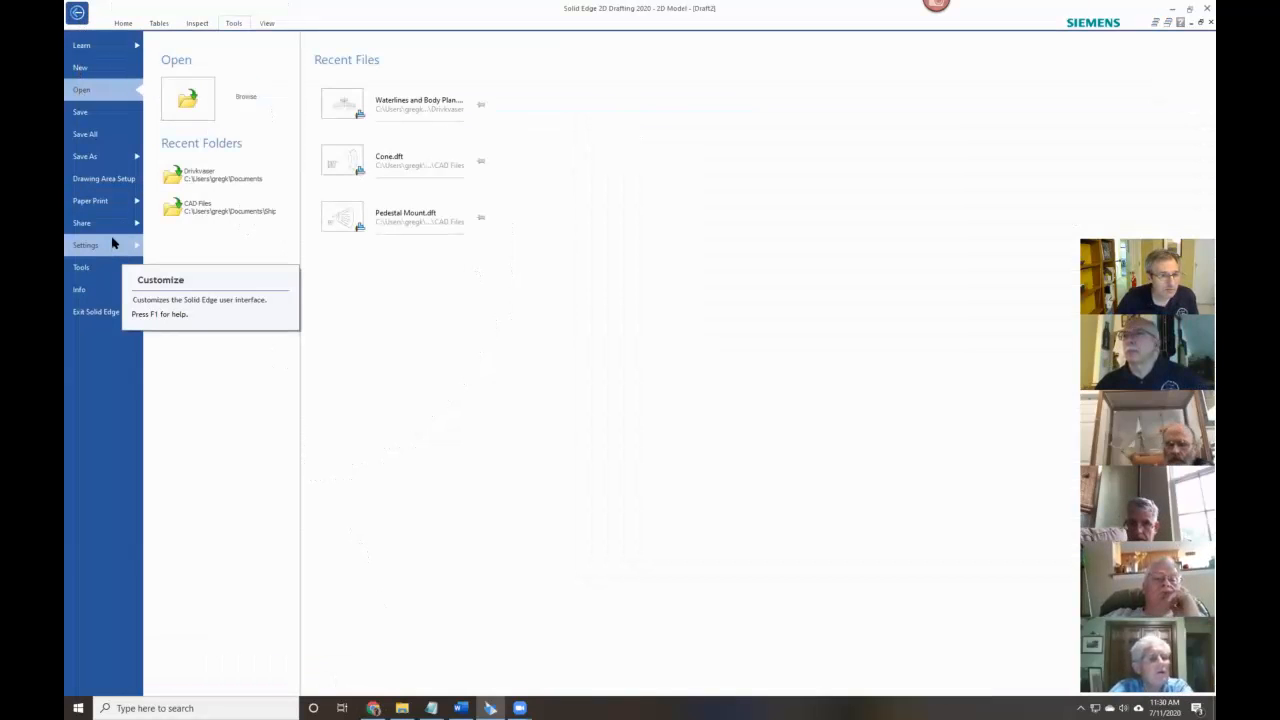
left_click(344, 172)
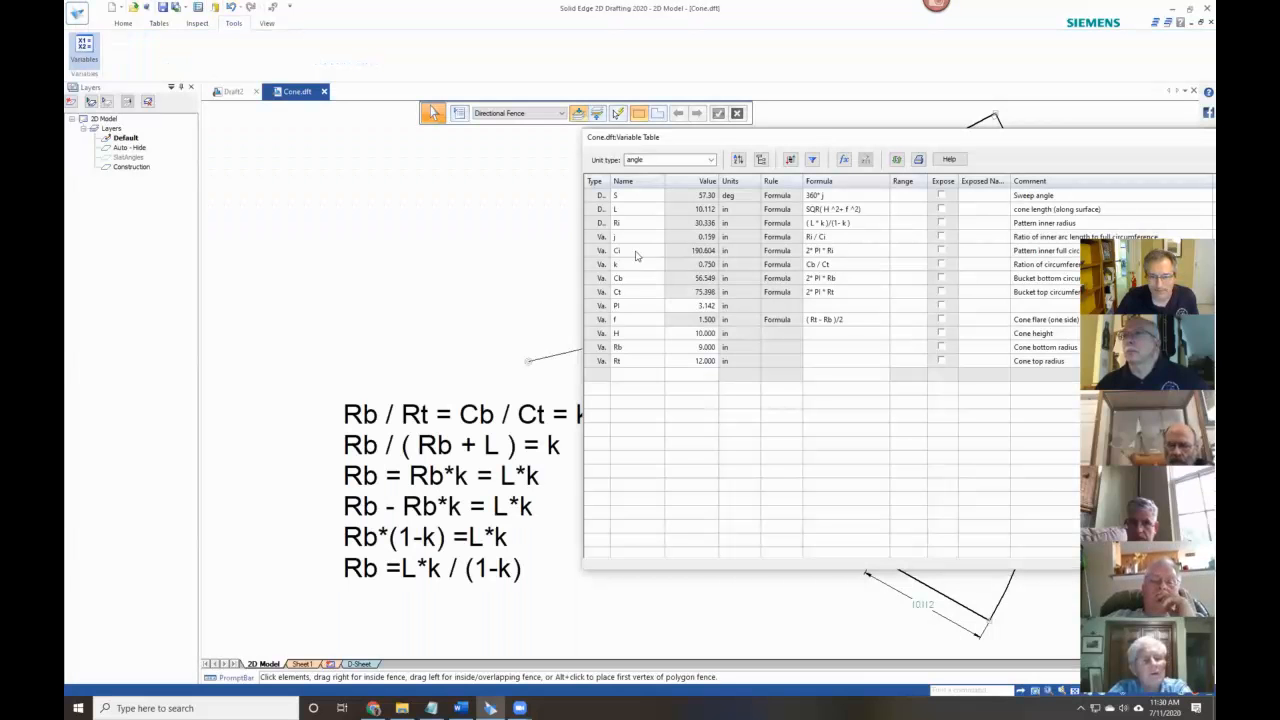
mouse_move(448, 368)
middle_mouse_down()
mouse_move(370, 238)
mouse_move(368, 258)
middle_mouse_up()
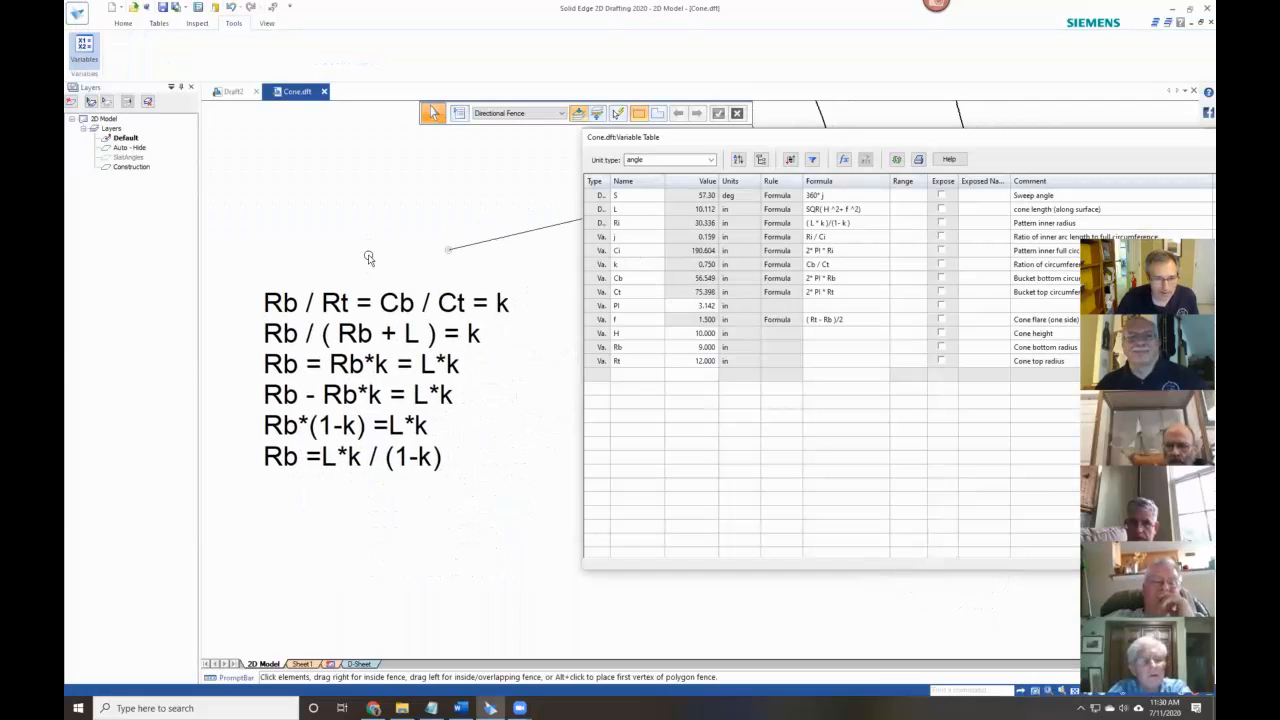
left_click(418, 347)
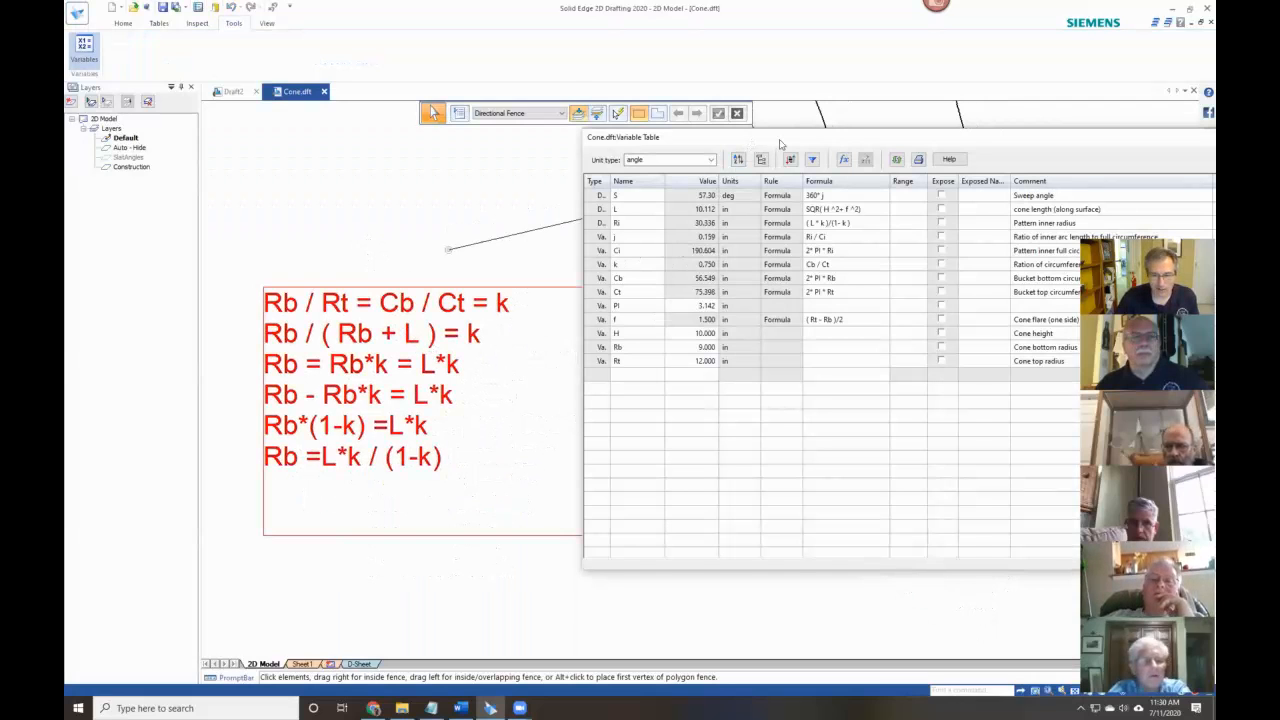
left_click_drag(780, 145, 864, 165)
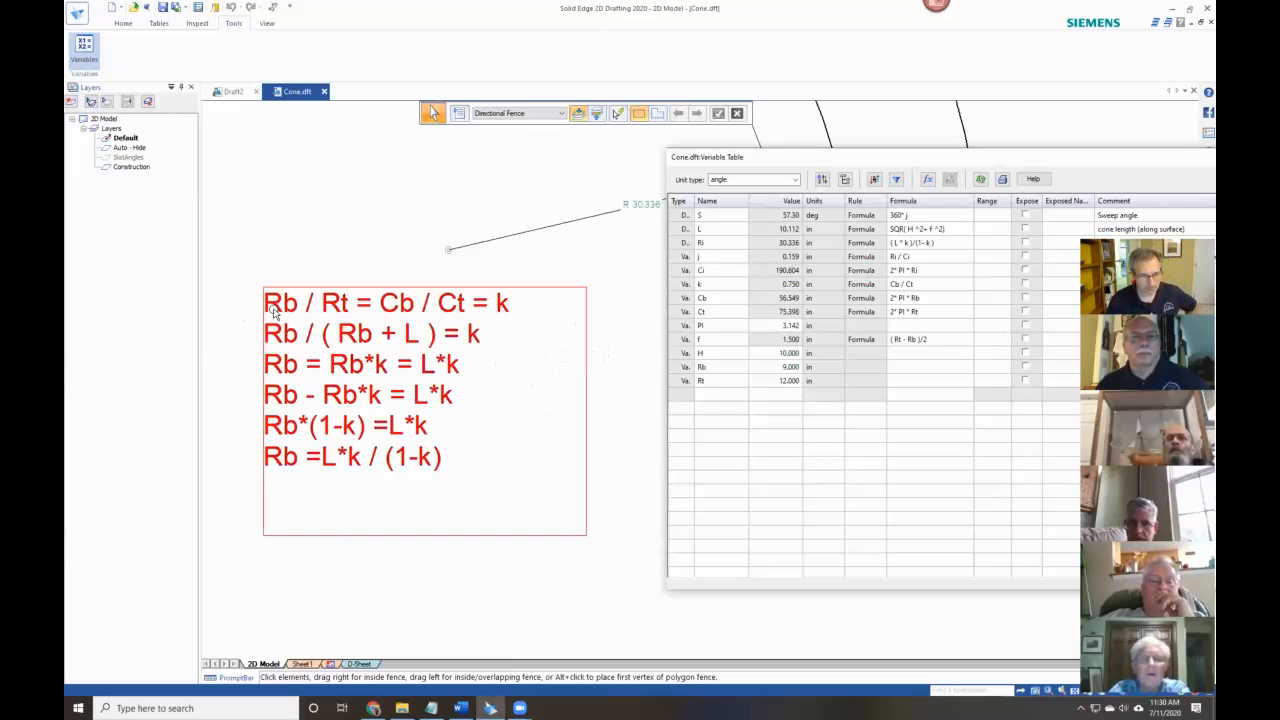
scroll(455, 268, "down", 2)
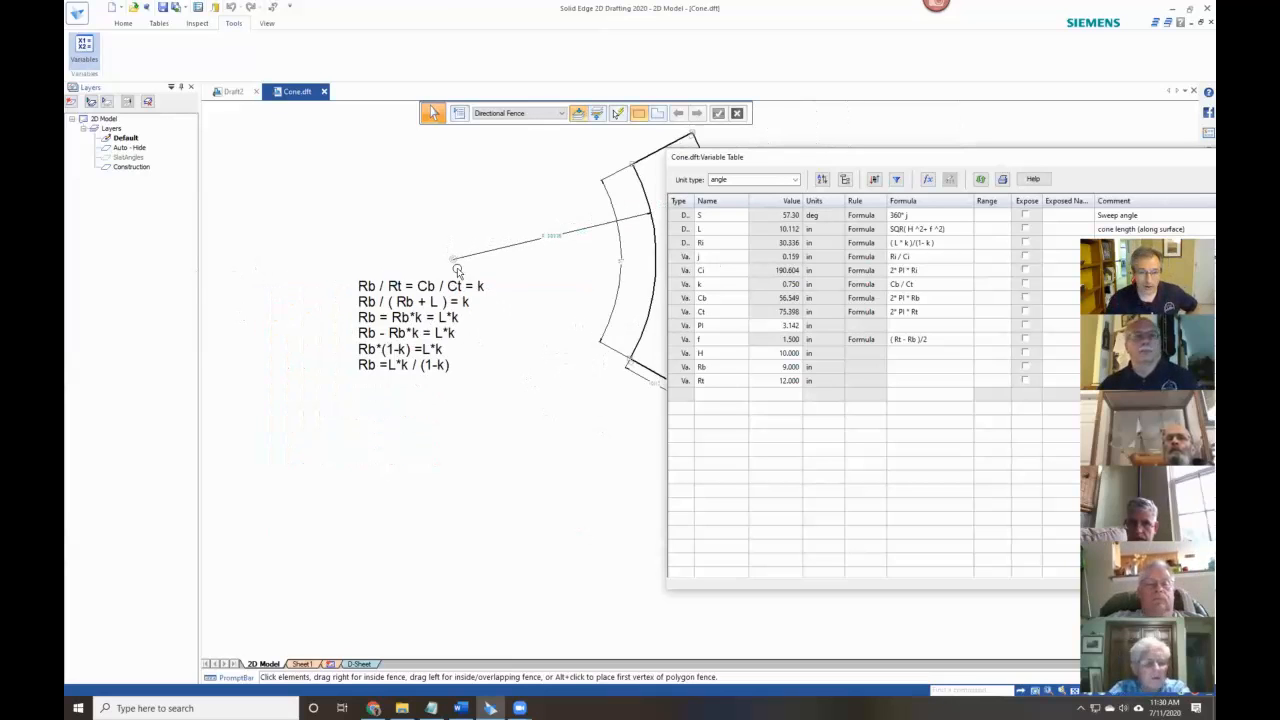
Correct the third line of the derivation note to read "Rb = Rb*k + L*k".
left_click(505, 303)
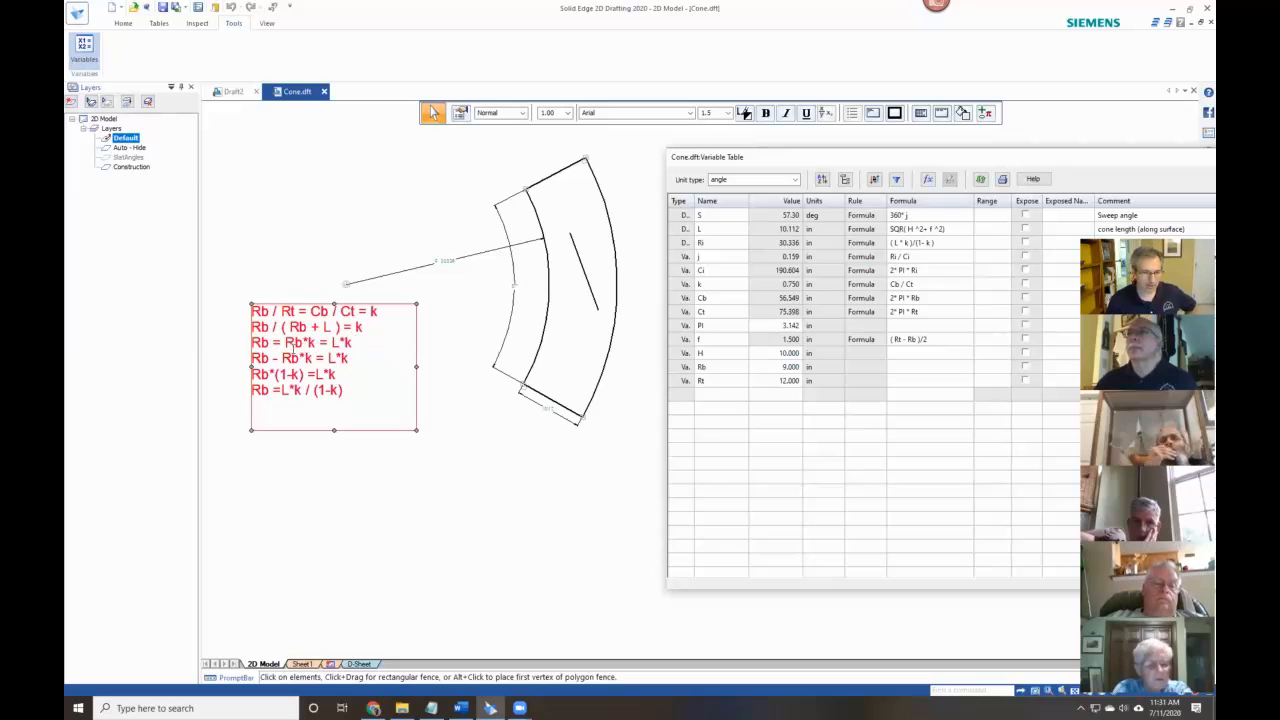
double_click(322, 342)
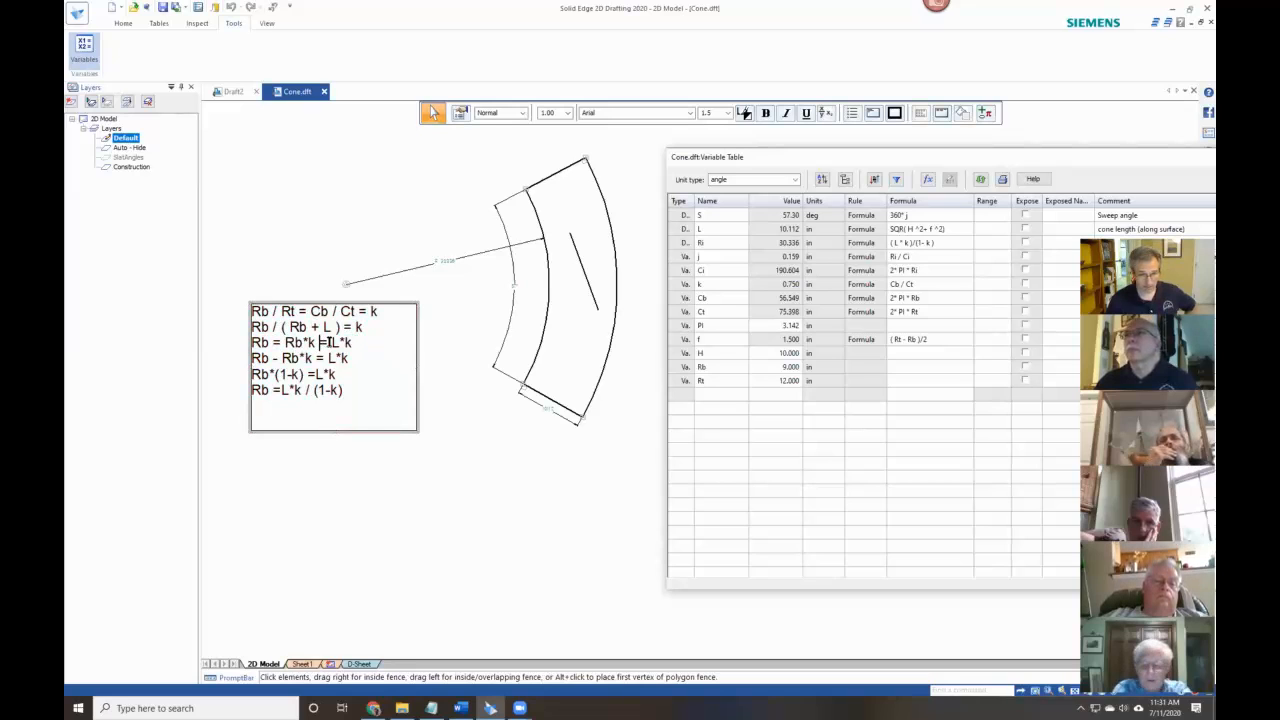
type("+")
key("Delete")
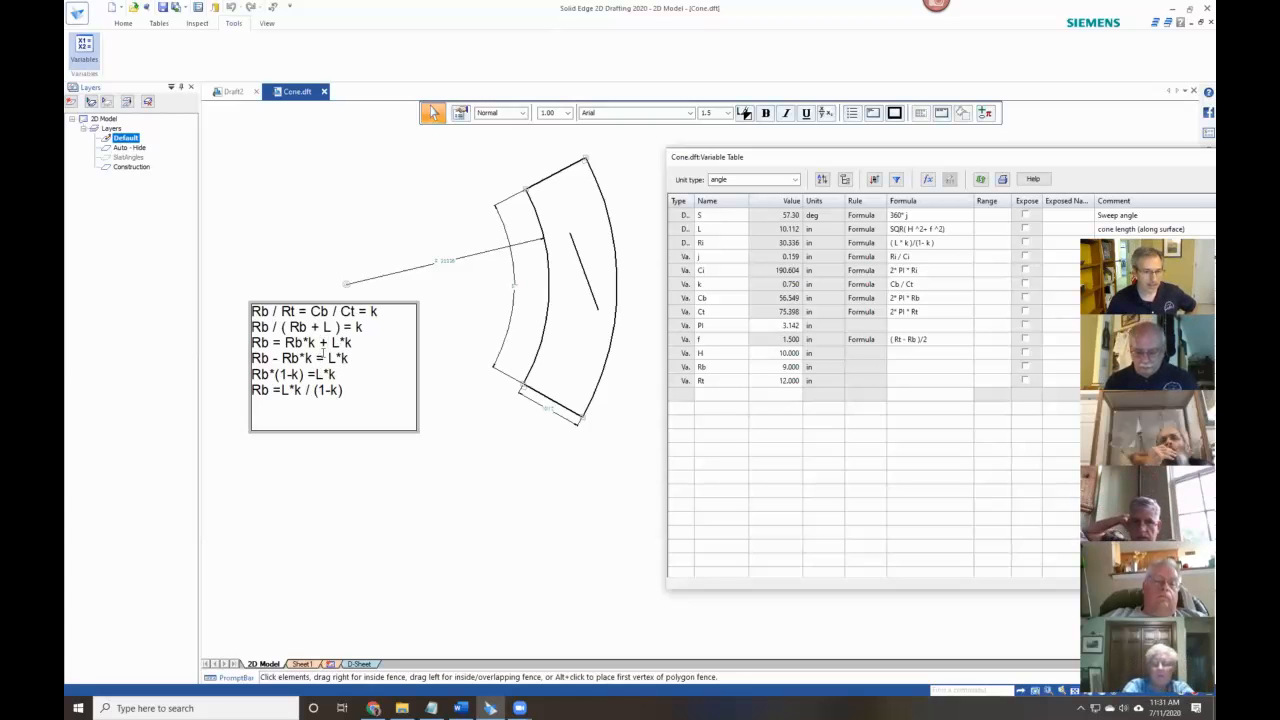
Examine the derivation note by highlighting the Rb*k term and both sides of the Rb*(1-k) = L*k line.
left_click_drag(286, 342, 316, 343)
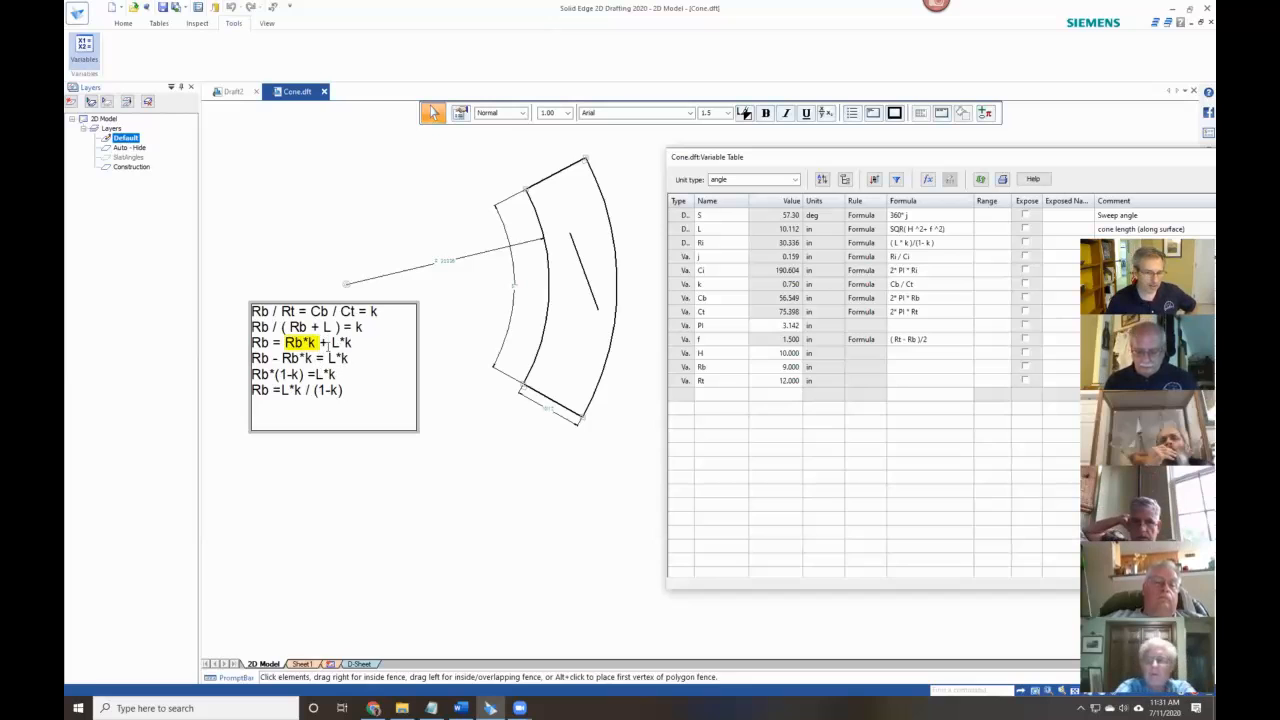
key("Escape")
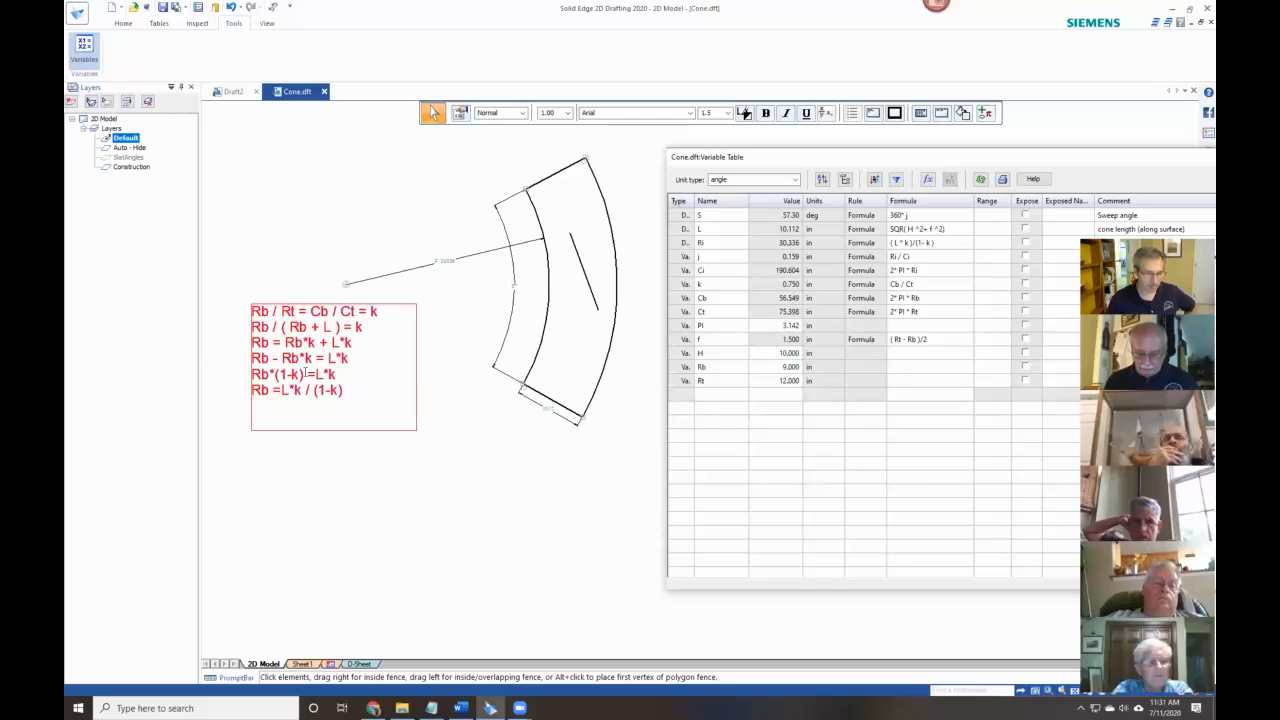
double_click(254, 374)
left_click_drag(252, 374, 306, 374)
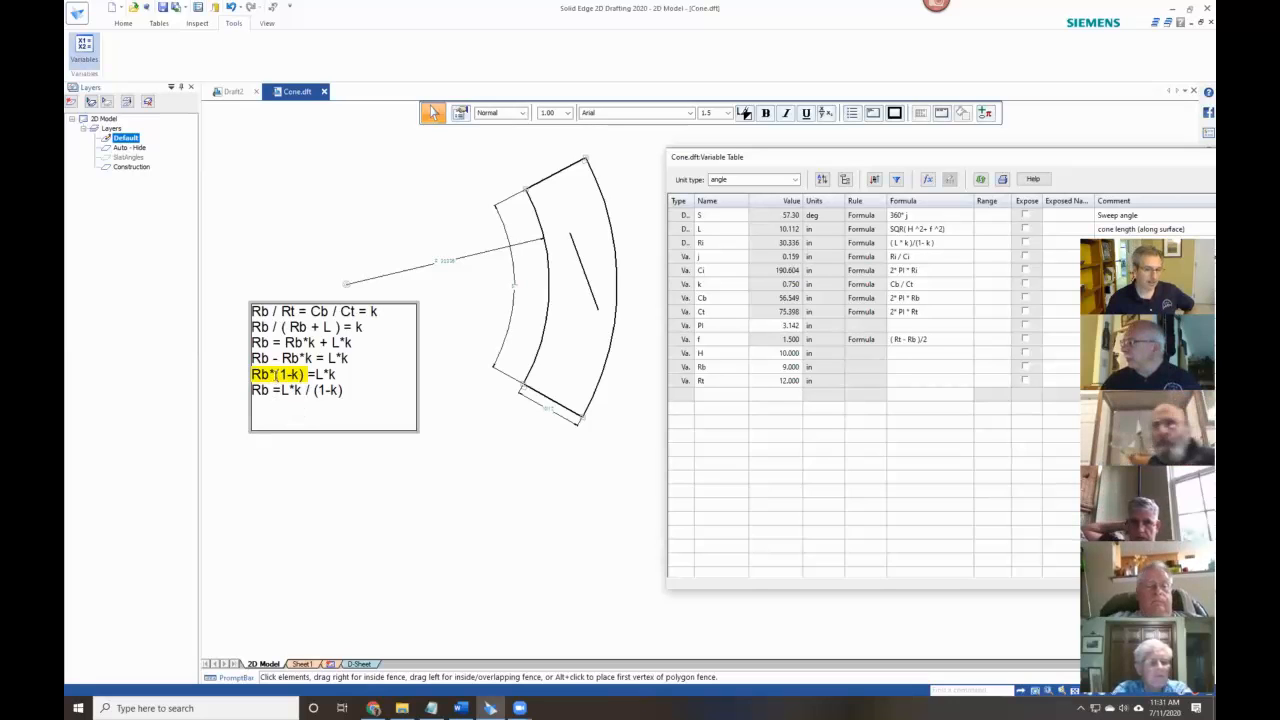
left_click_drag(276, 374, 334, 374)
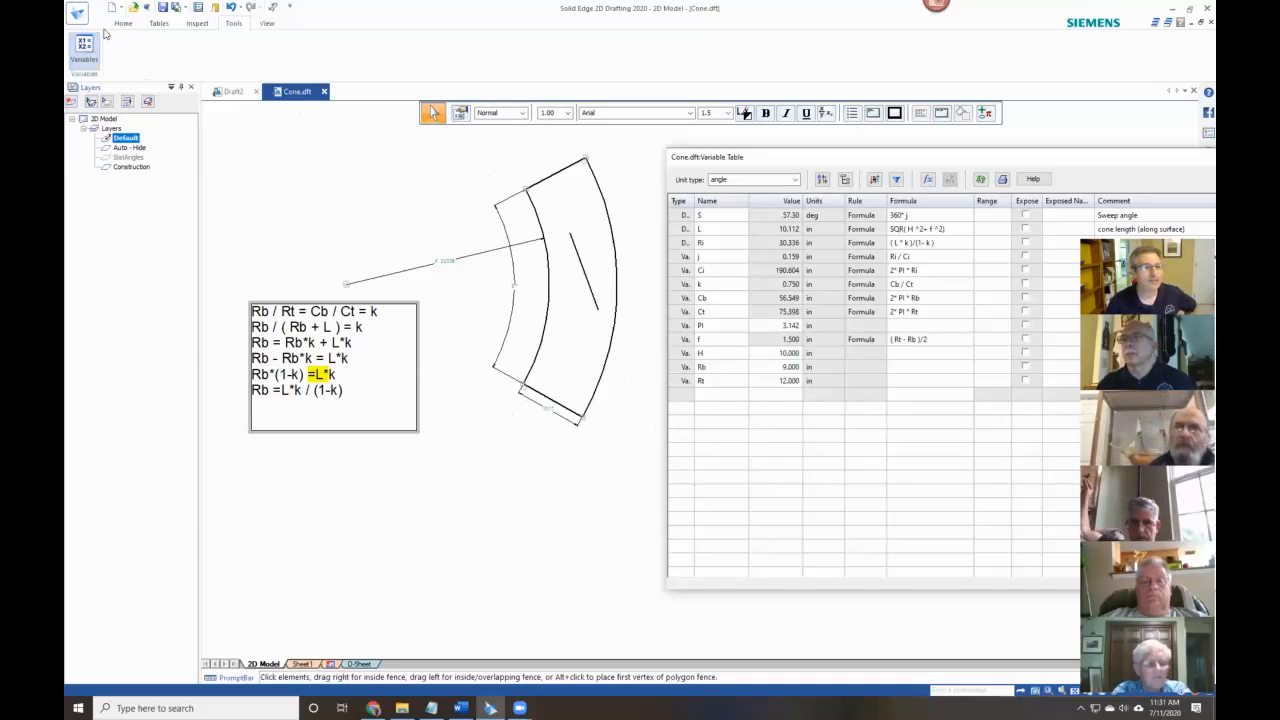
Close the Cone.dft document without saving its changes.
left_click(1210, 23)
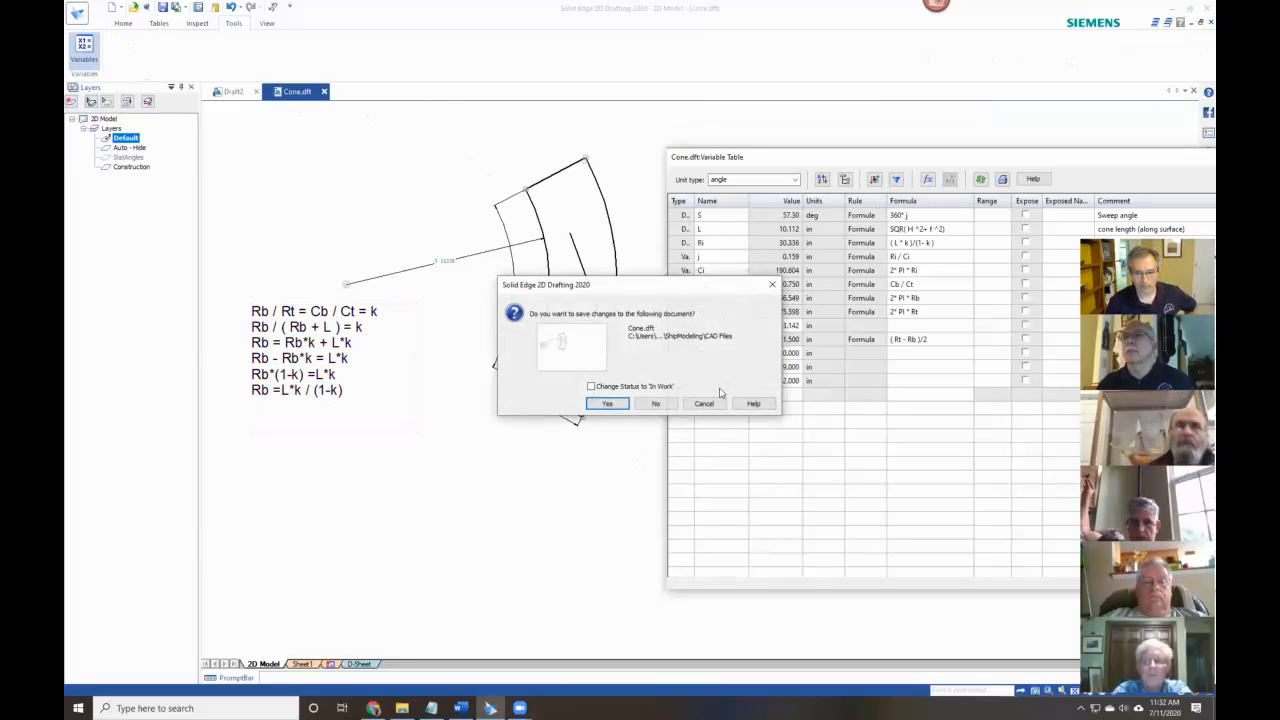
left_click(705, 403)
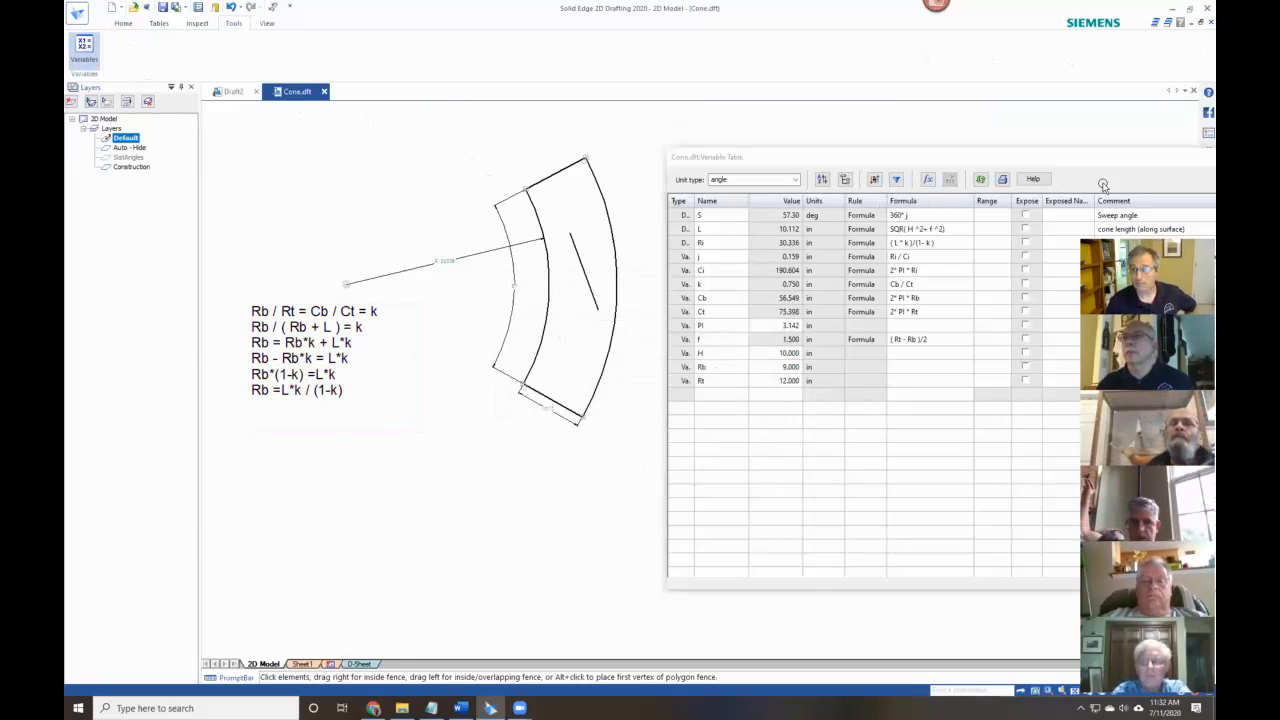
left_click(1193, 91)
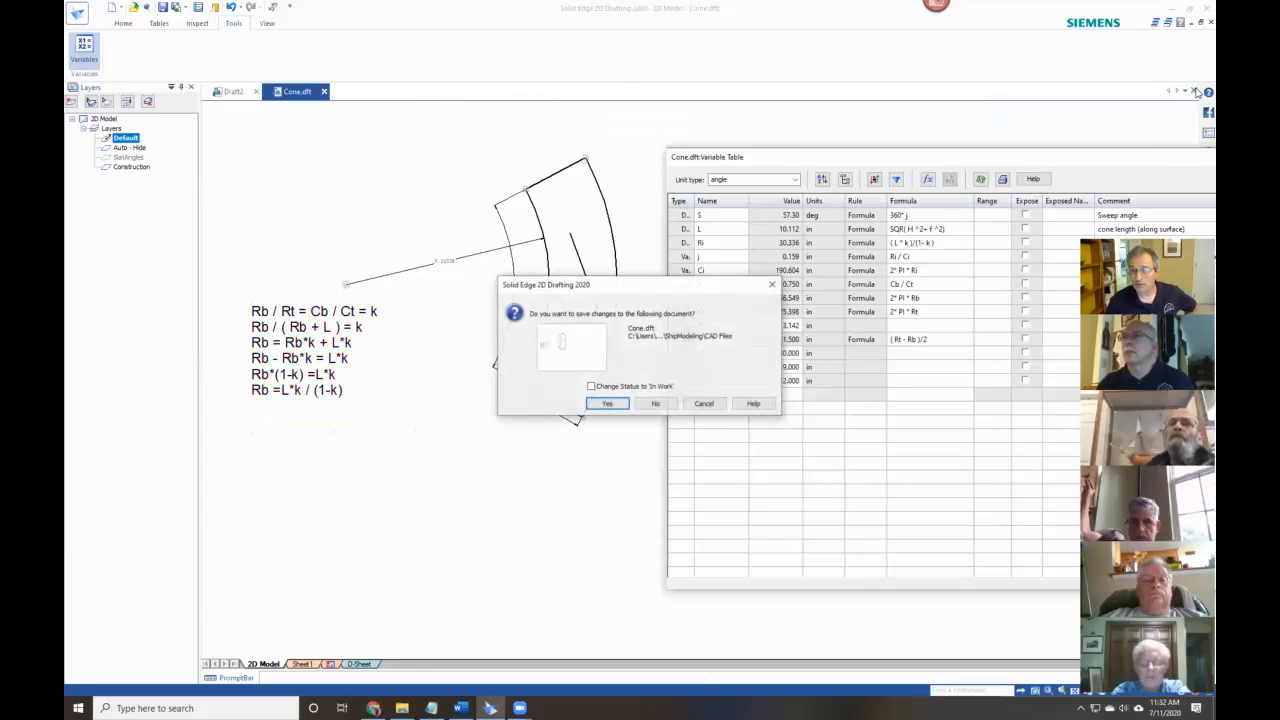
left_click(662, 403)
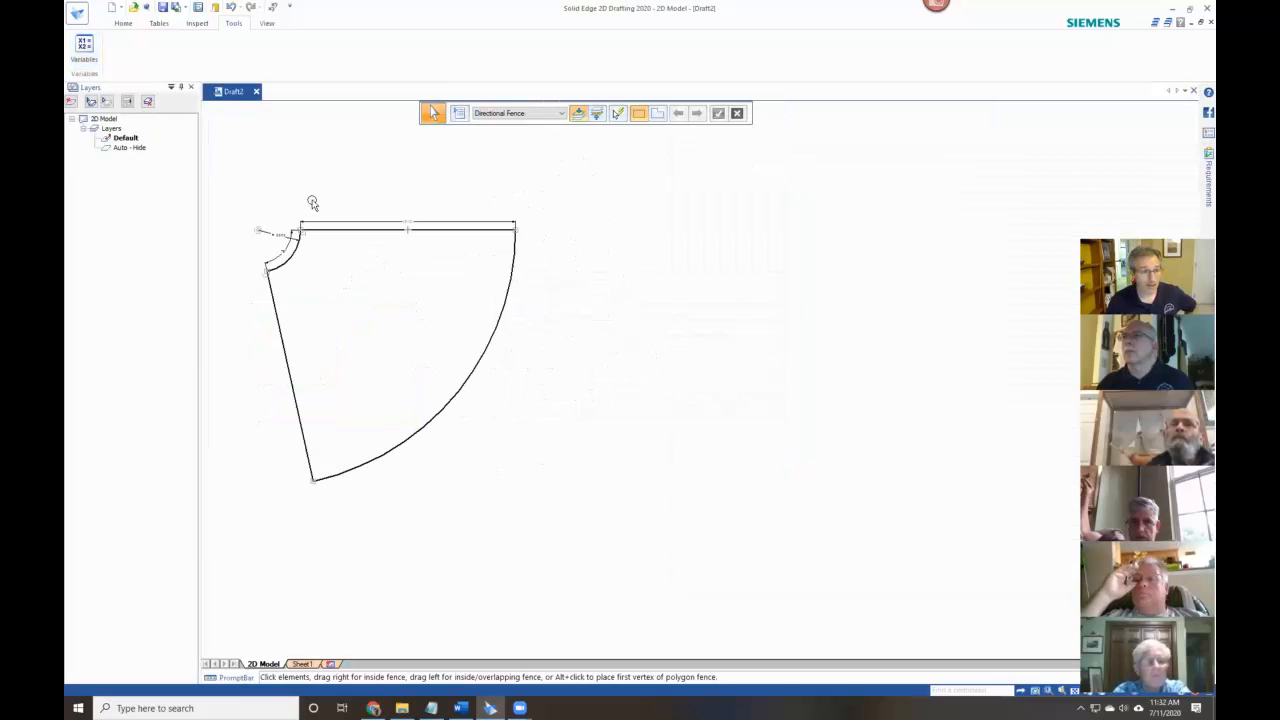
Show the variable table of Draft2 and give the pattern inner radius Ri the formula (L*k)/(1-k).
left_click(84, 47)
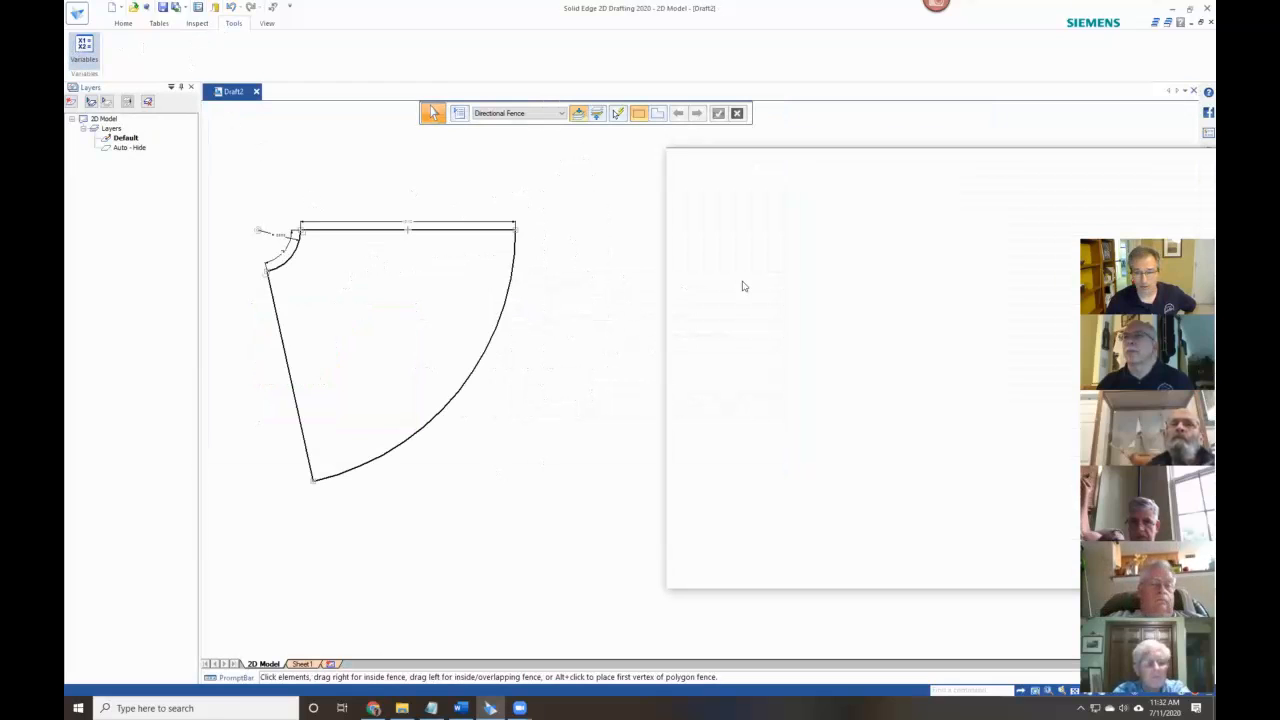
left_click(722, 370)
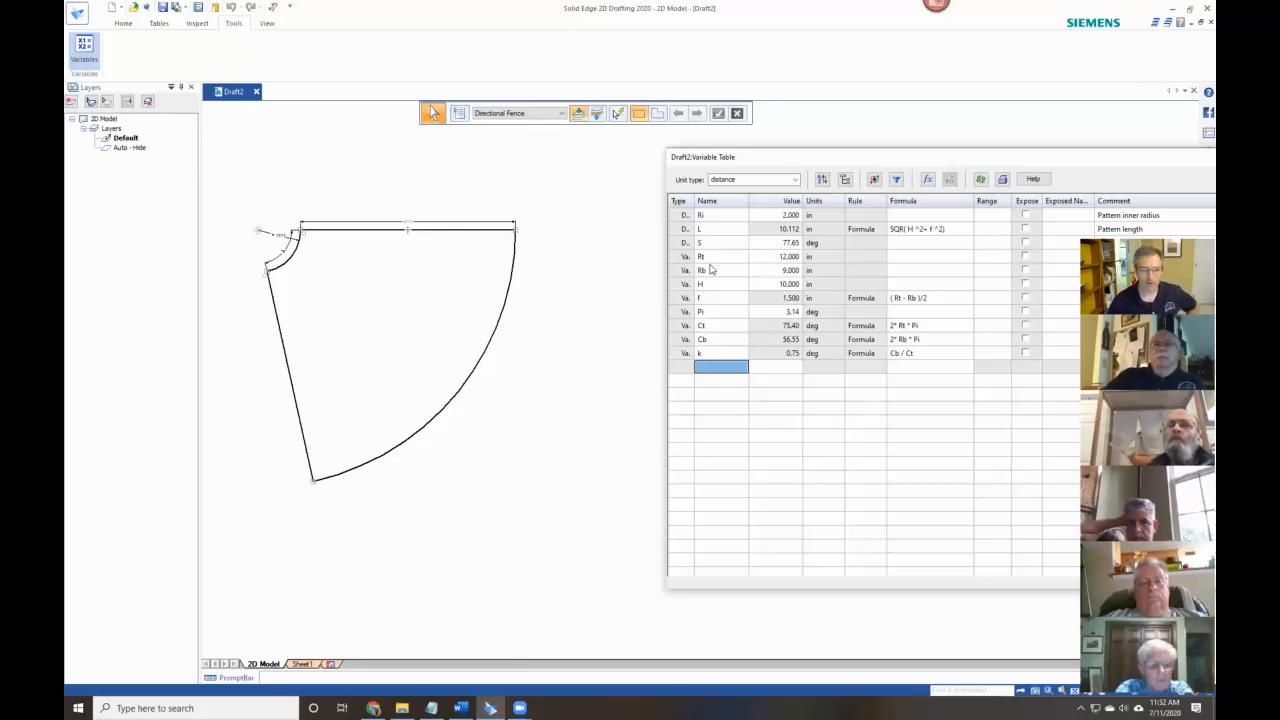
left_click(725, 216)
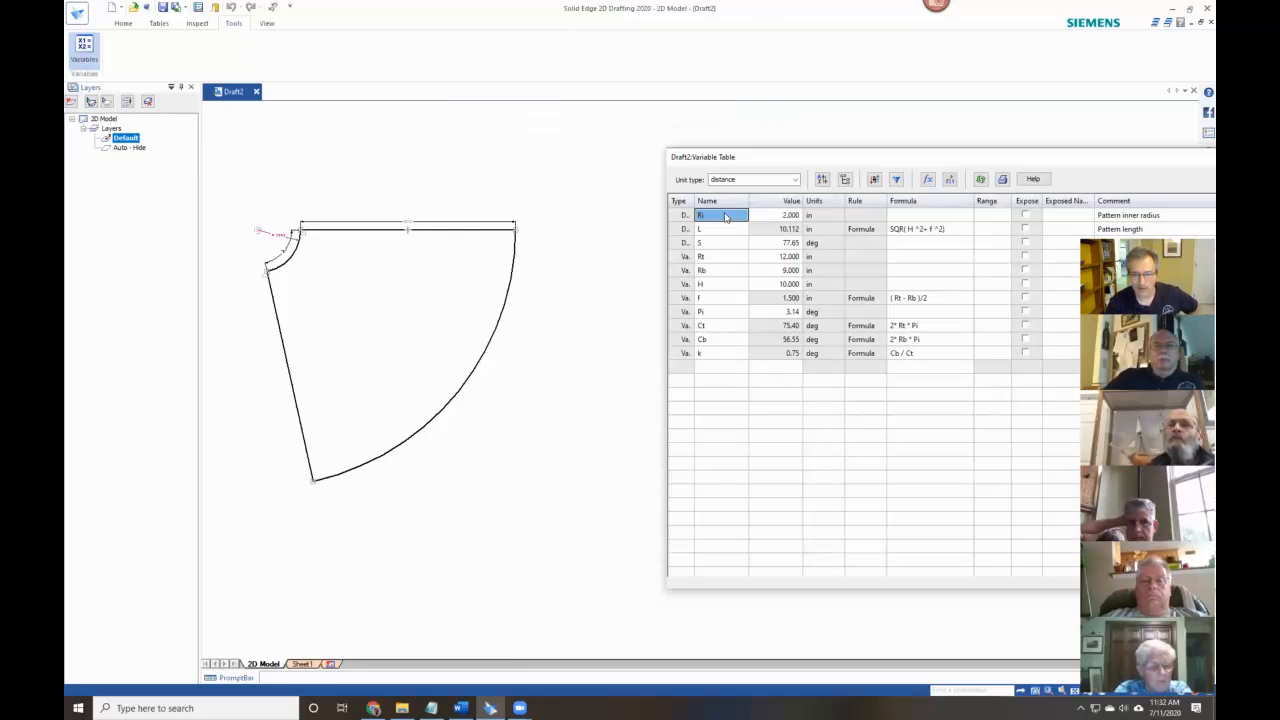
left_click(902, 218)
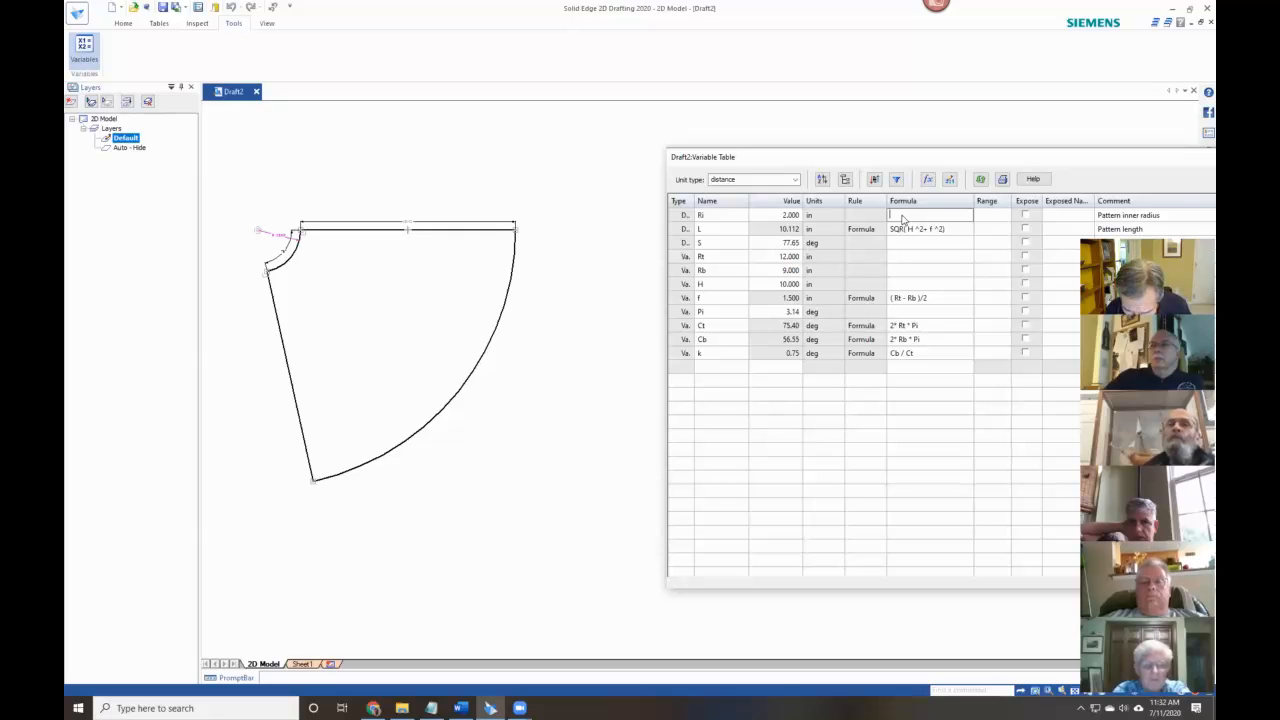
type("(")
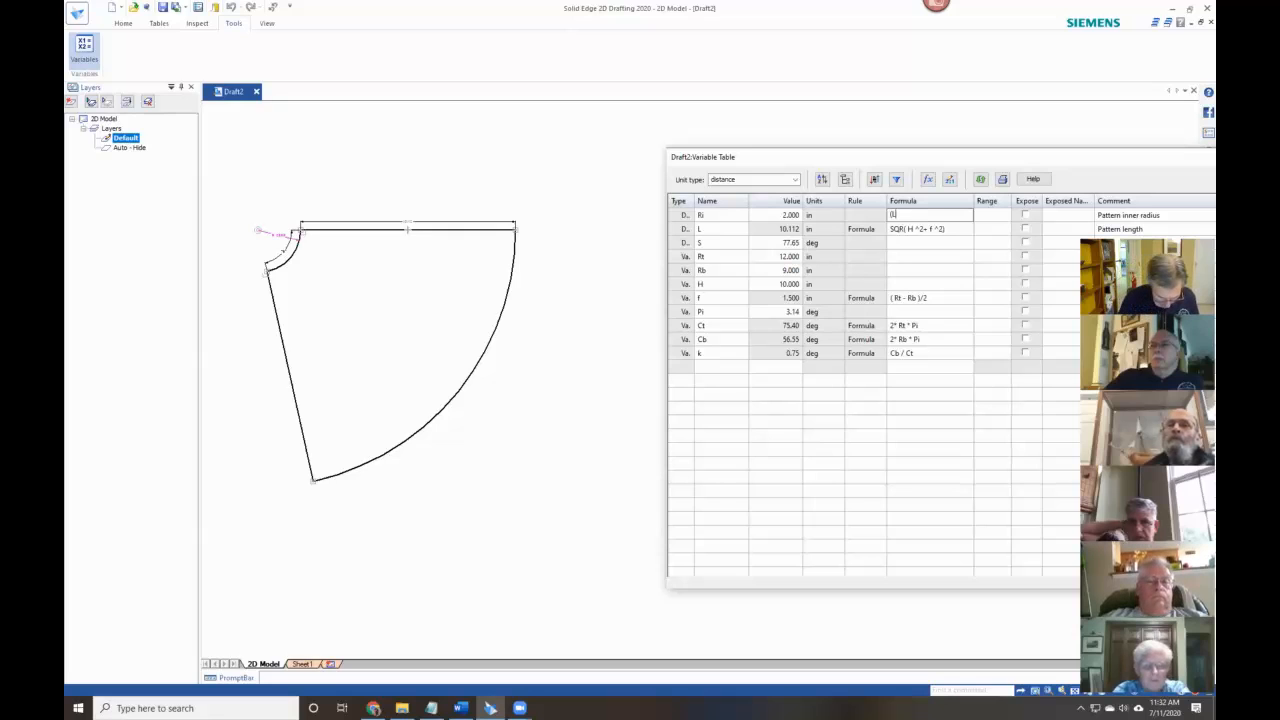
type("L*k)/(1")
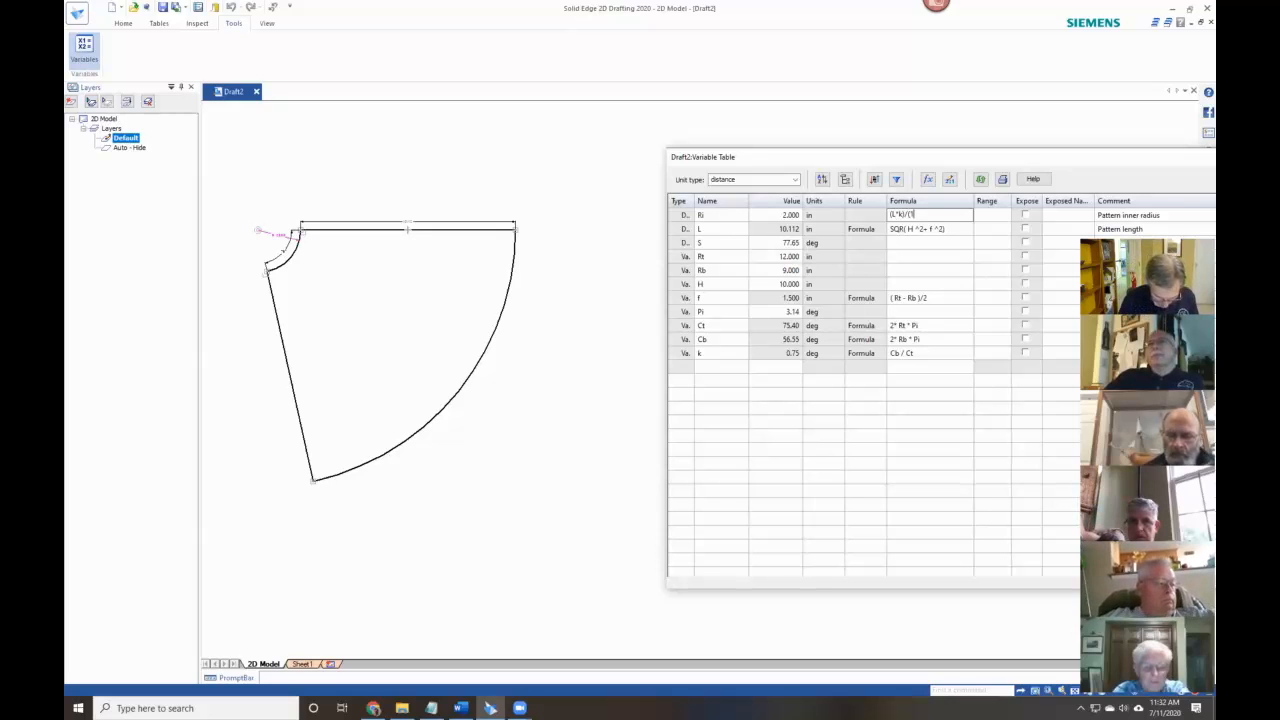
type("-k)")
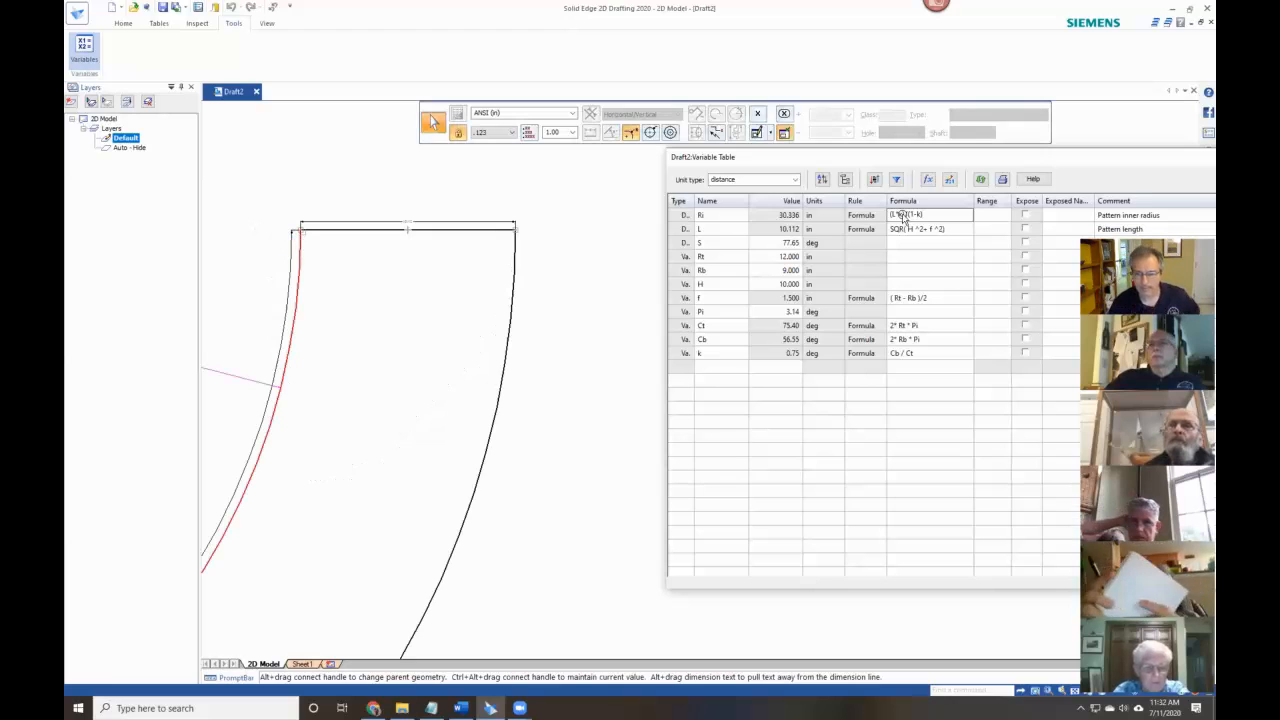
key("Return")
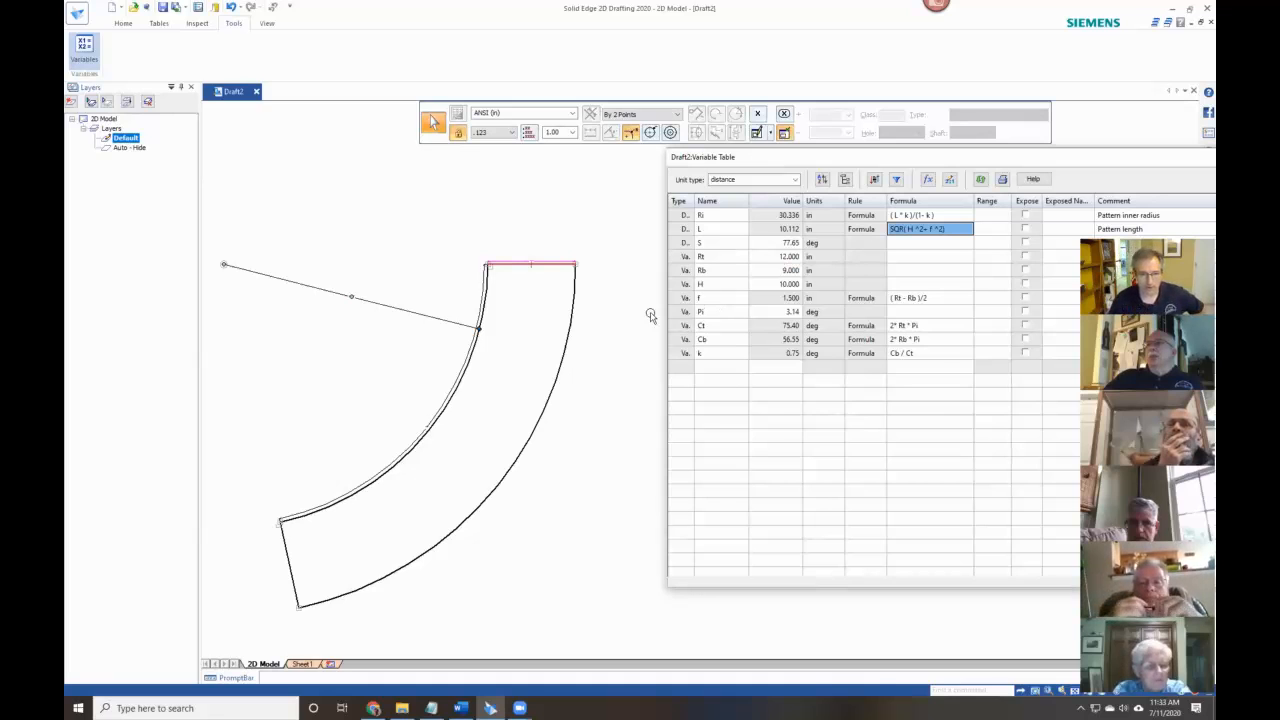
Add a variable Ci to the variable table with the formula 2*Ri*Pi.
left_click(534, 325)
left_click(488, 304)
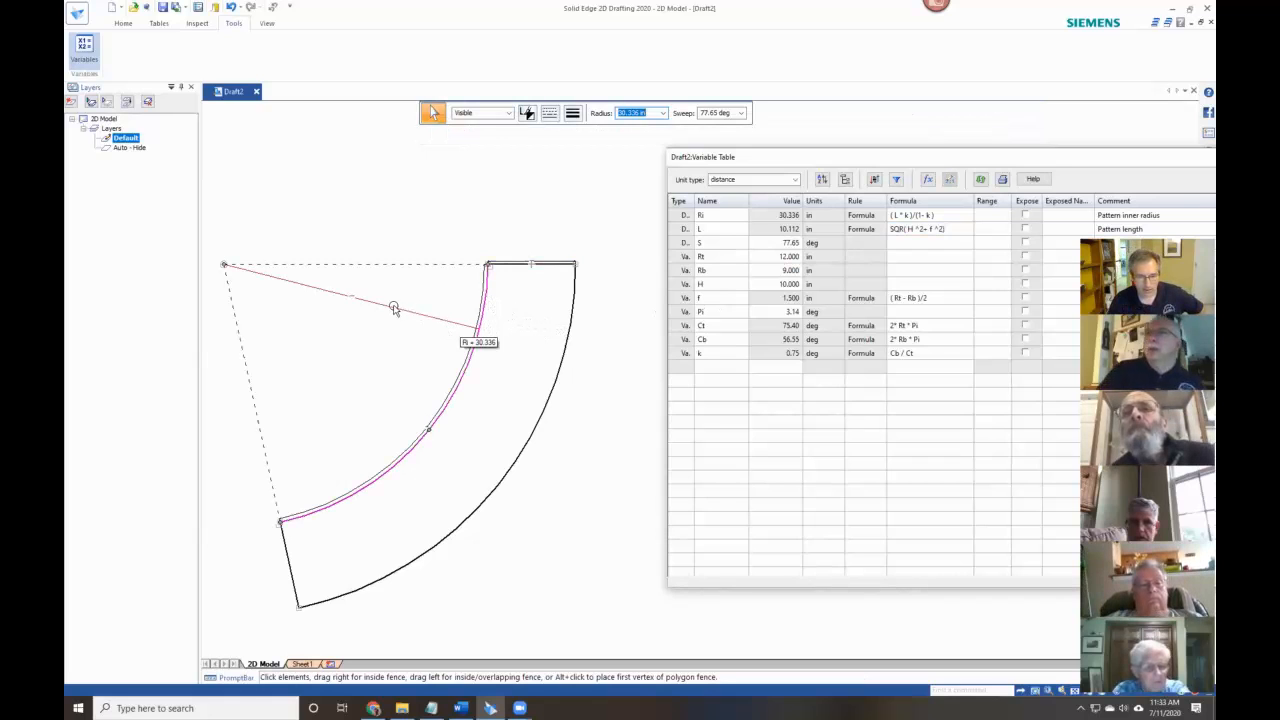
left_click(718, 372)
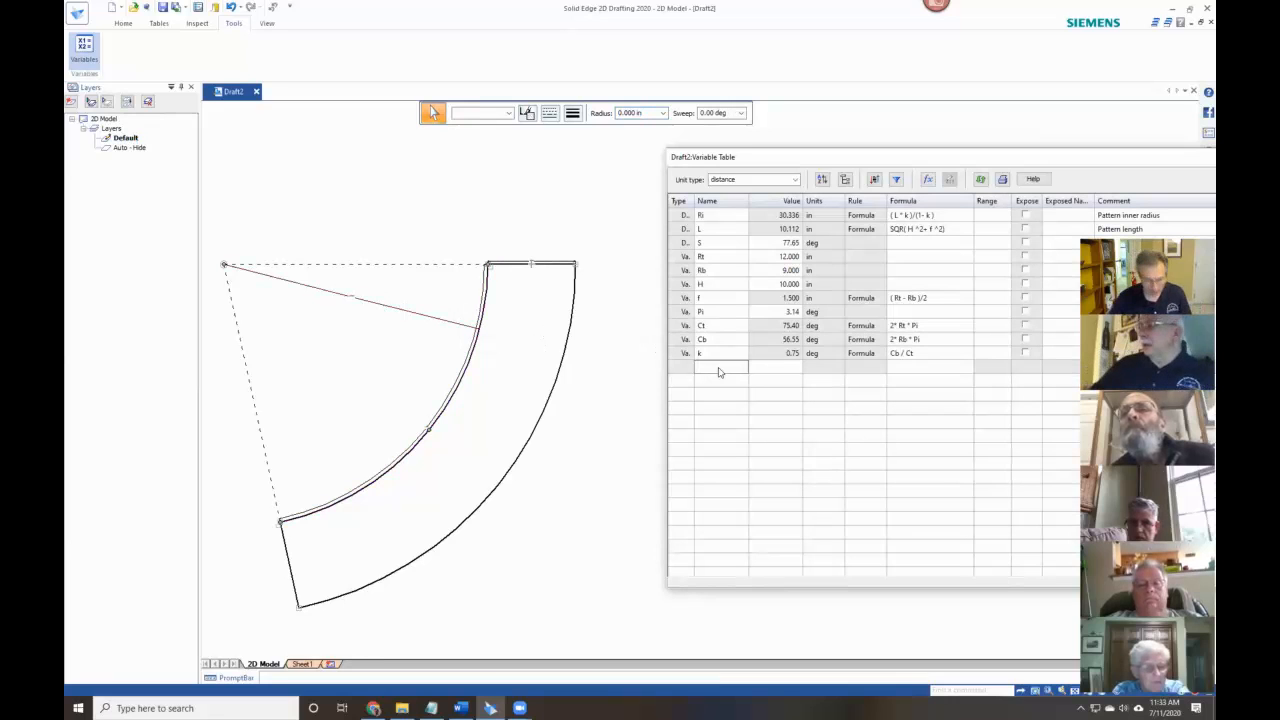
type("Ci")
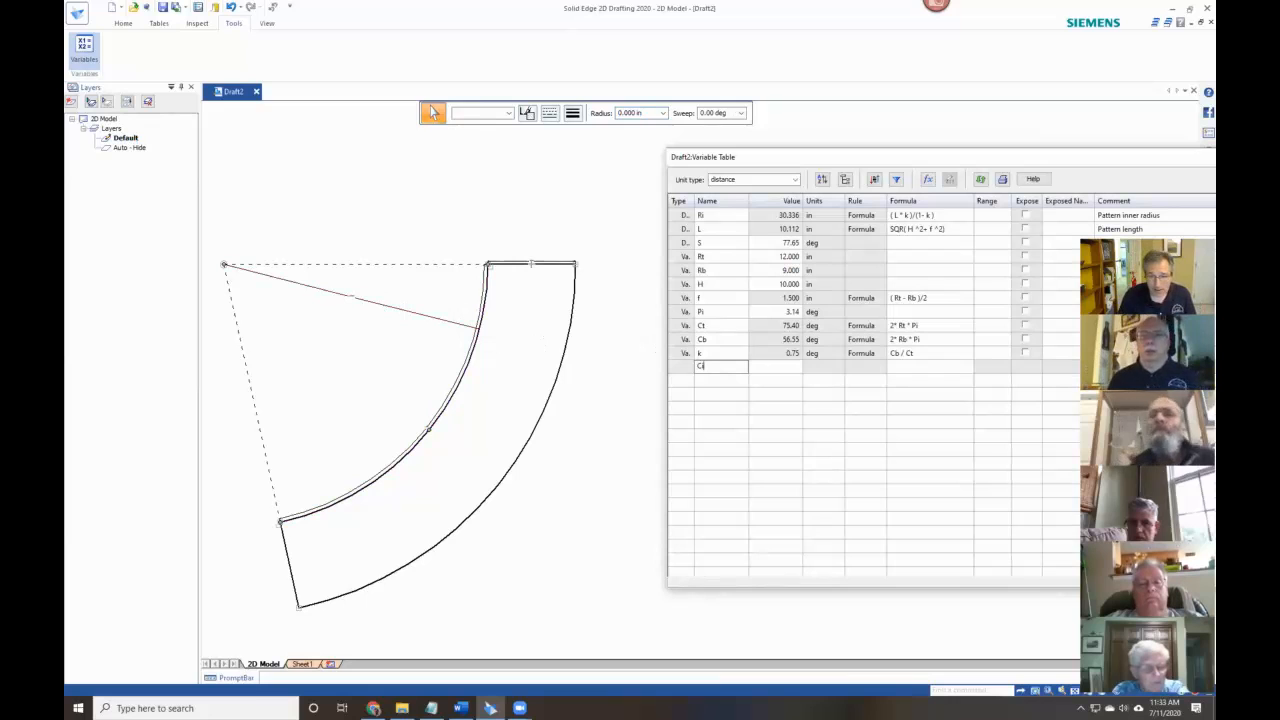
left_click(786, 372)
left_click(900, 368)
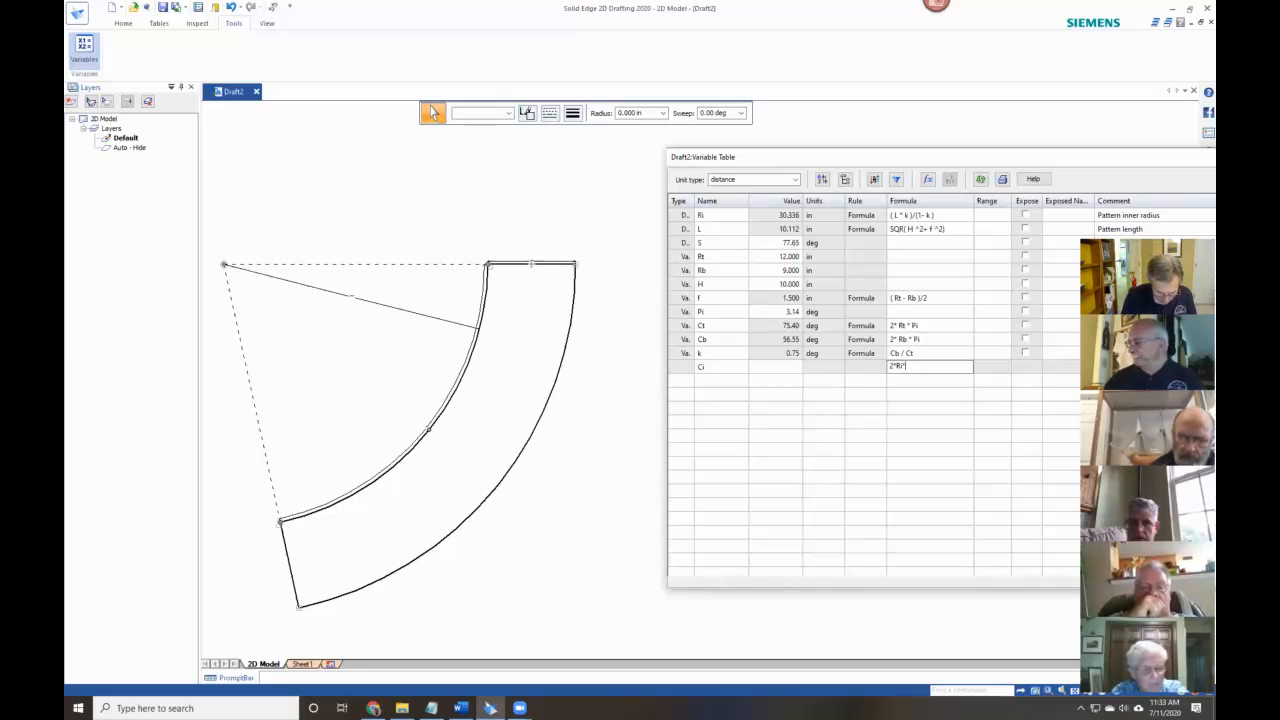
key("Return")
Add the comment "Pattern inner circ." to the Ci variable.
left_click_drag(1068, 154, 994, 135)
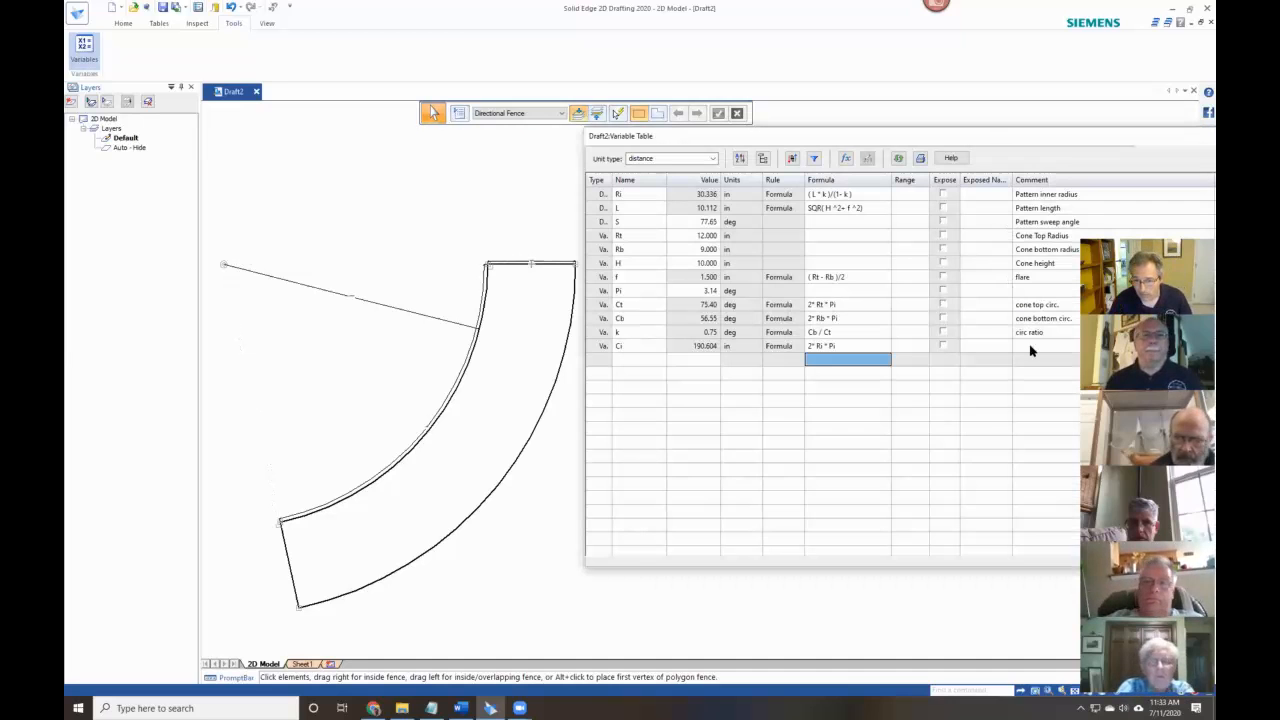
left_click(1031, 346)
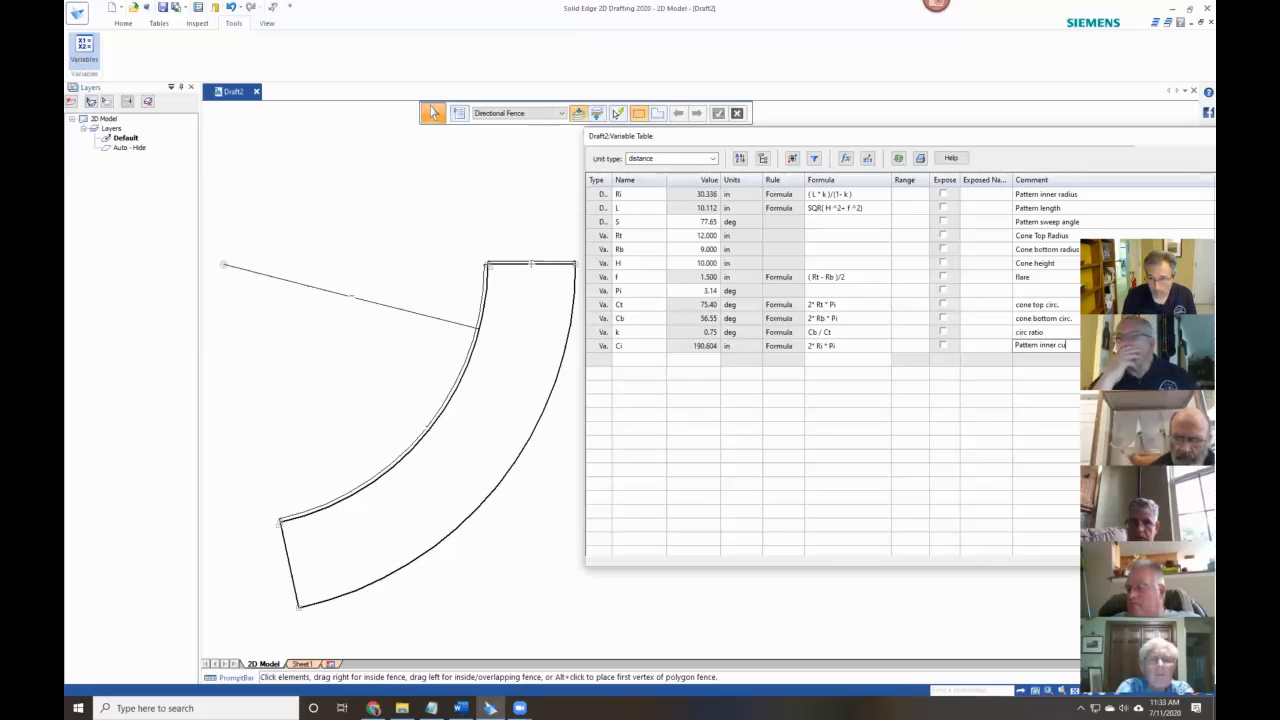
key("Return")
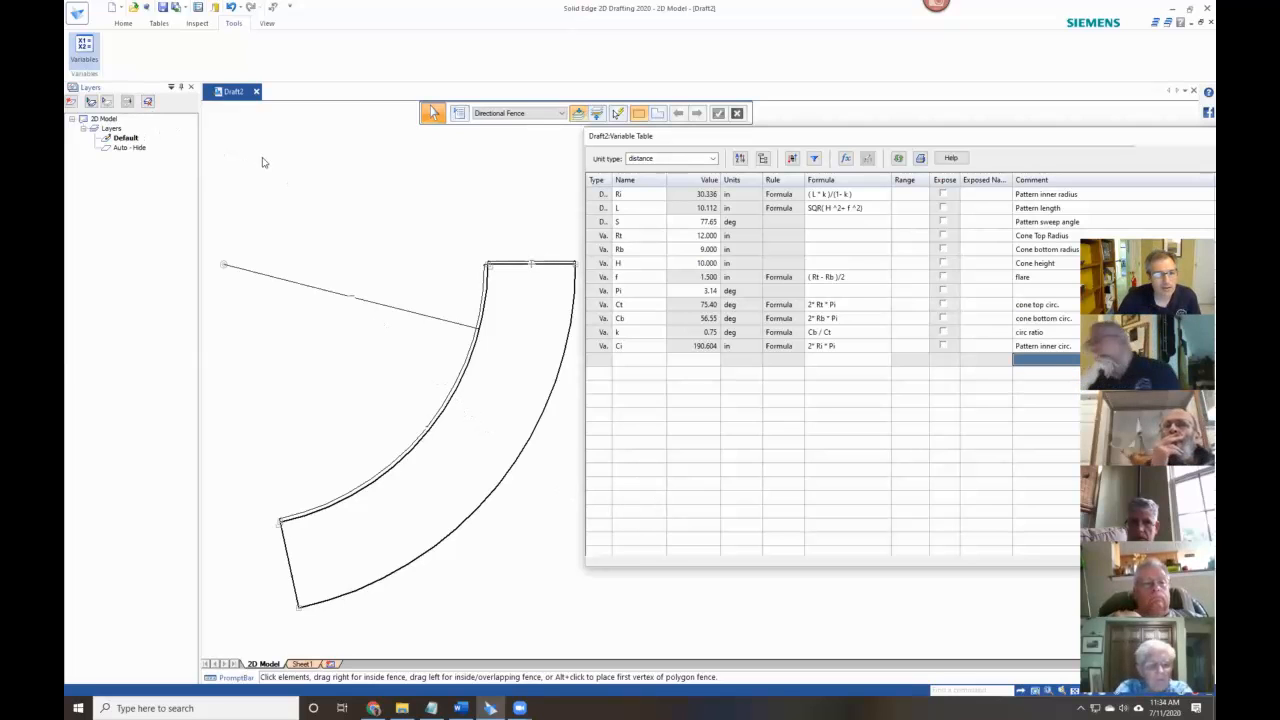
Add a variable j to the variable table with the formula Ri/Ci.
left_click(641, 318)
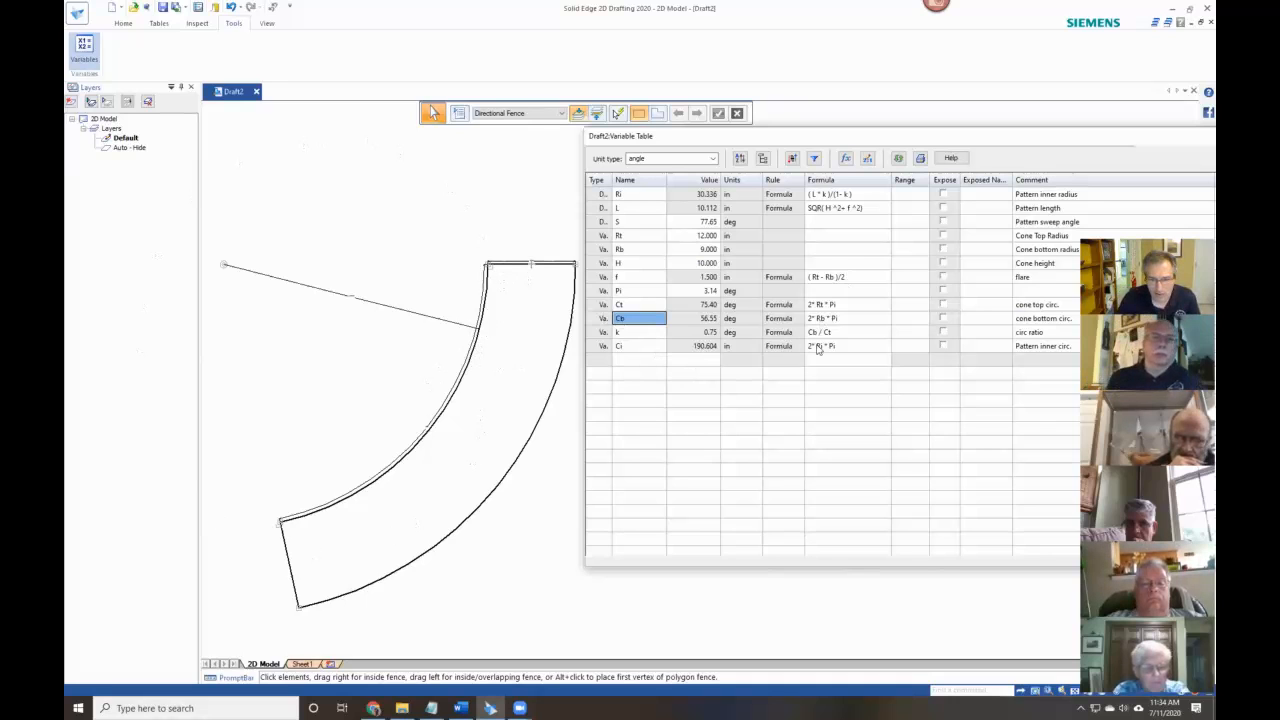
left_click(630, 364)
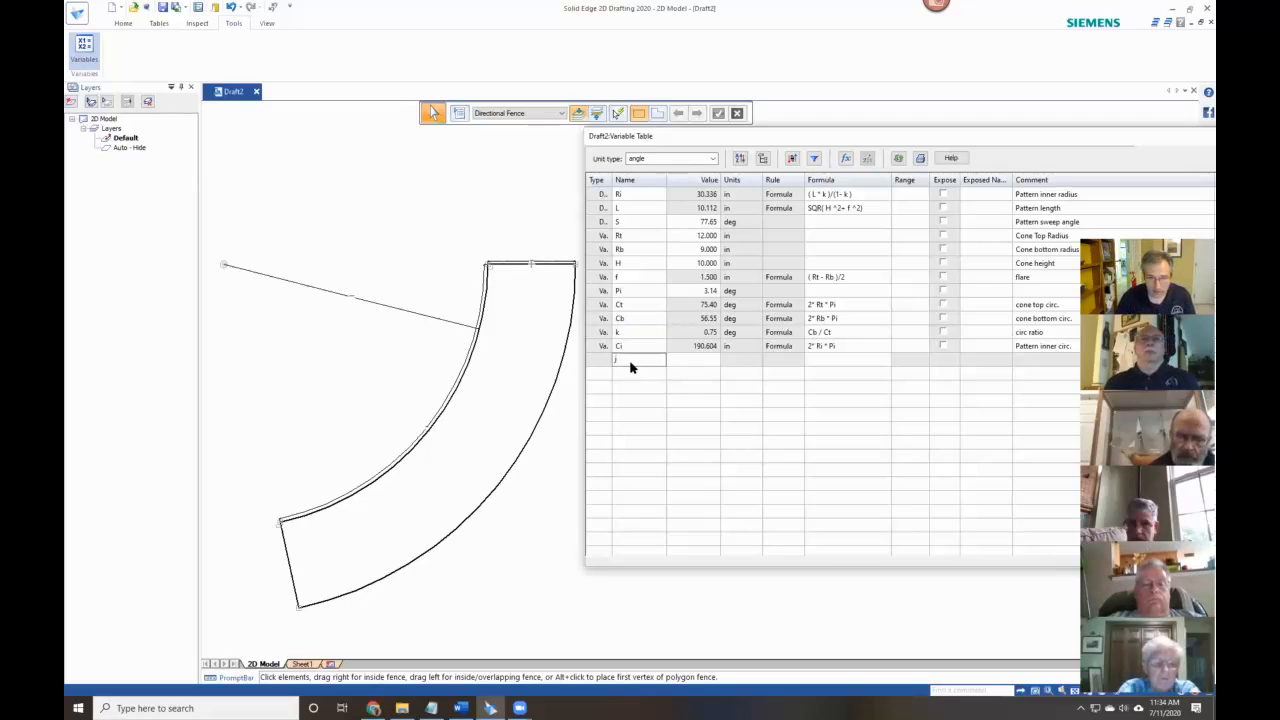
left_click(834, 362)
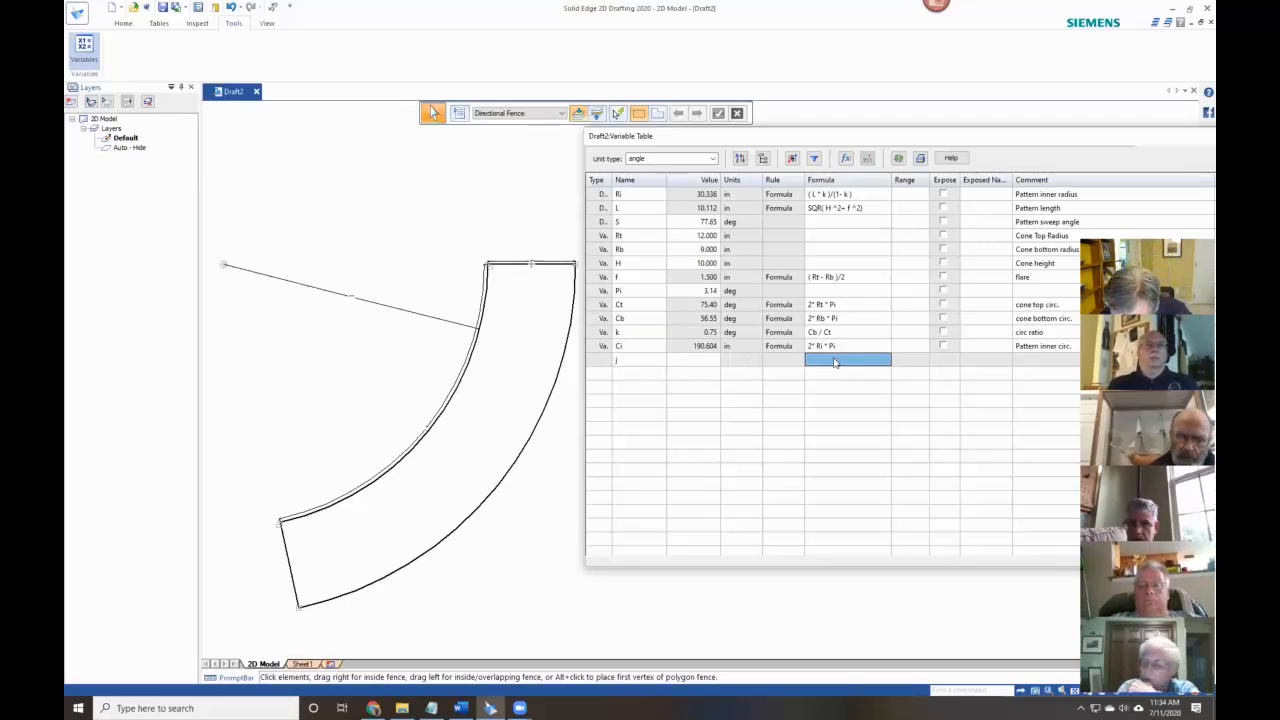
type("Ri ")
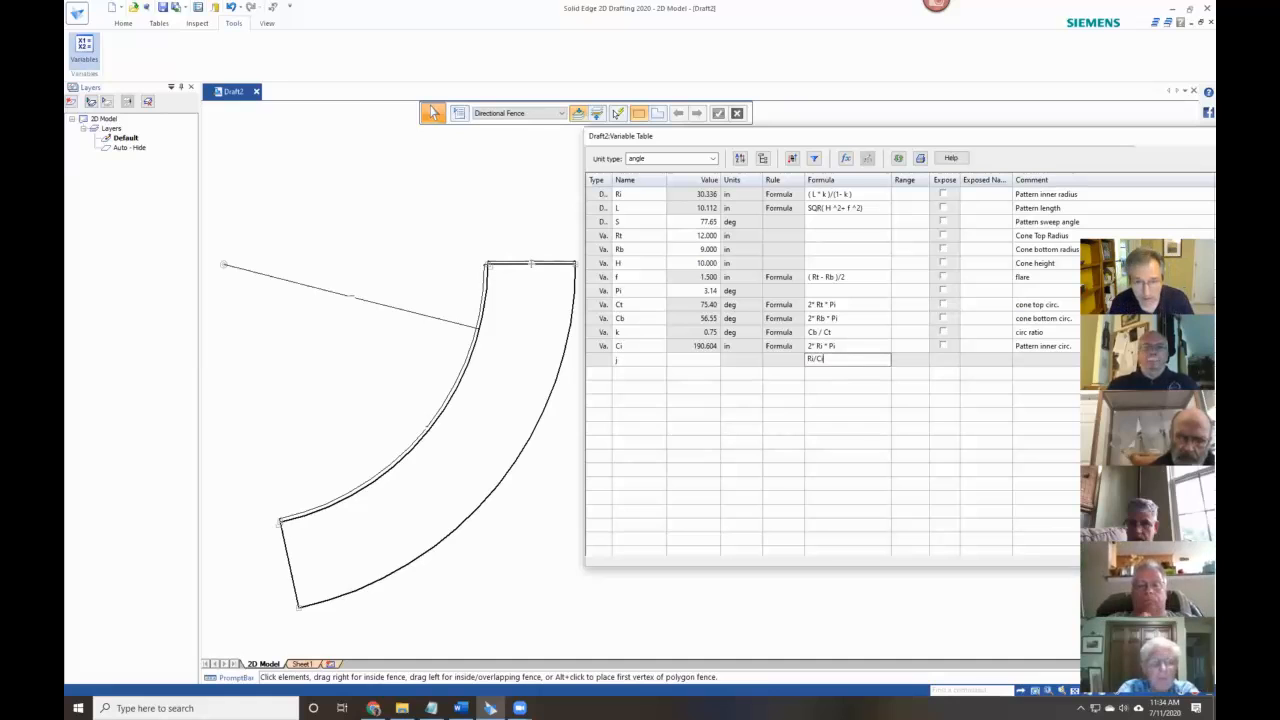
type("/ Ci")
key("Return")
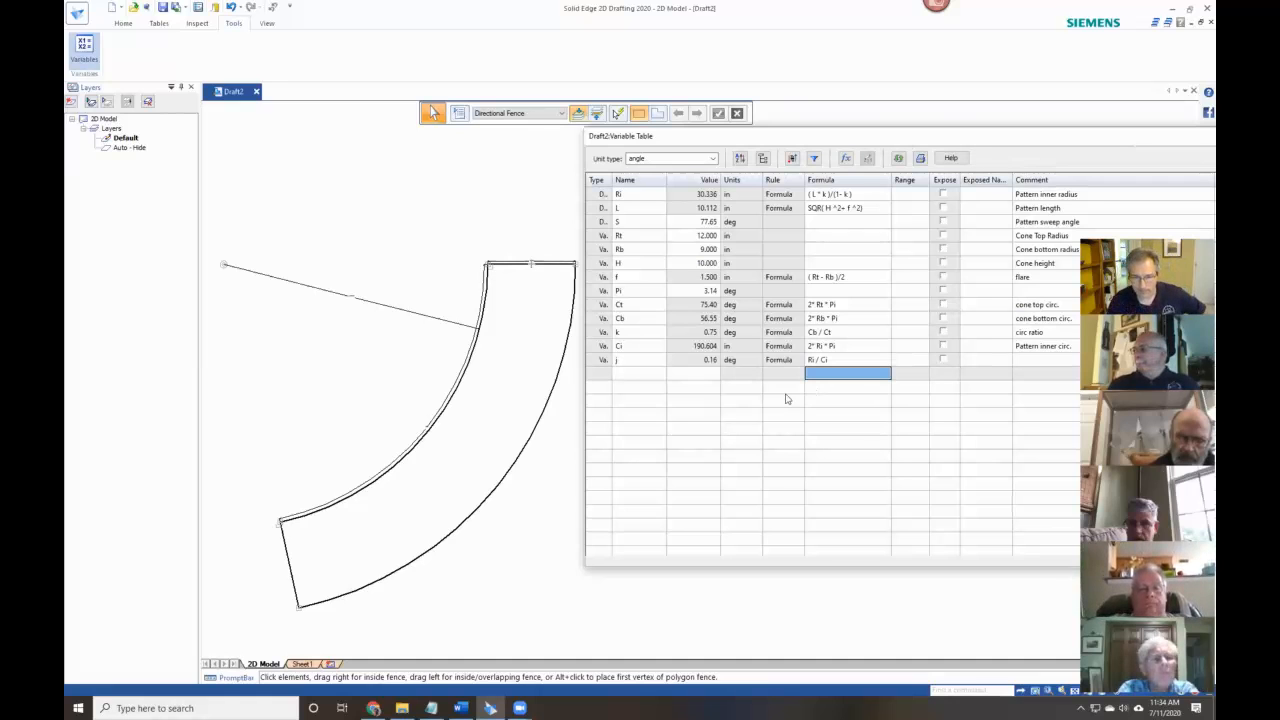
Set the unit type of variable j to scalar.
left_click(745, 360)
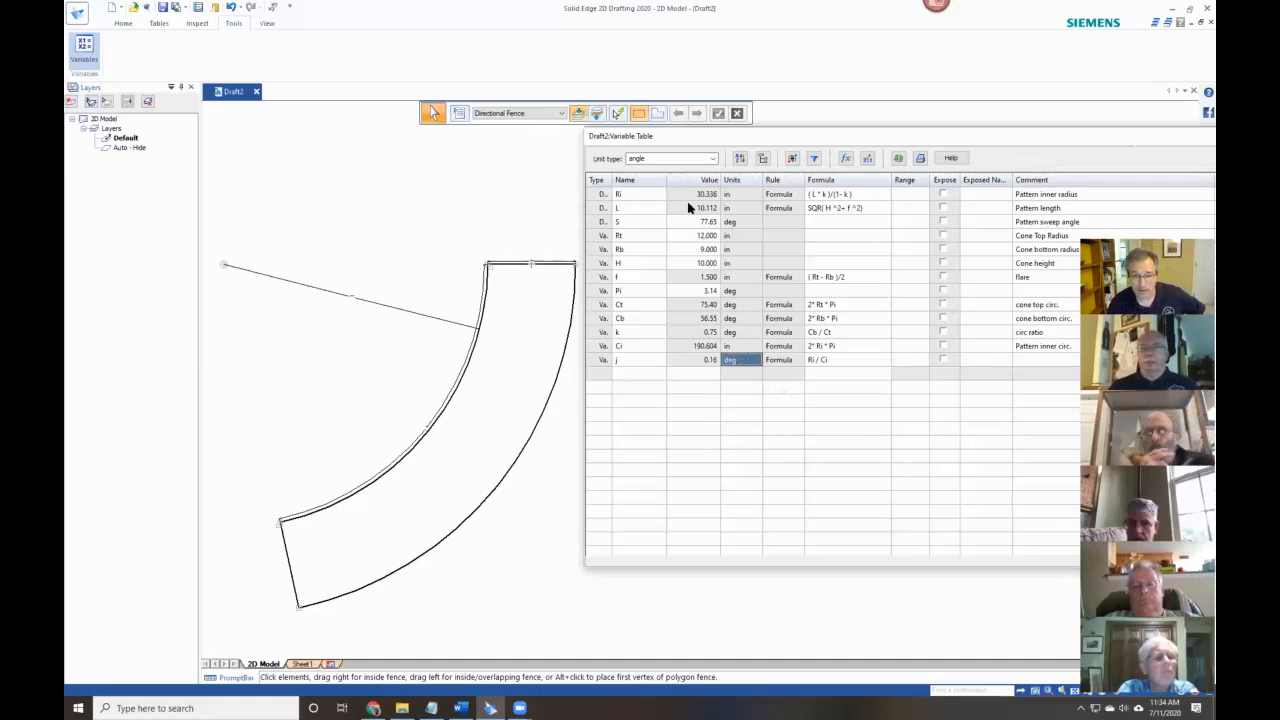
left_click(710, 159)
scroll(692, 300, "down", 2)
scroll(692, 302, "down", 4)
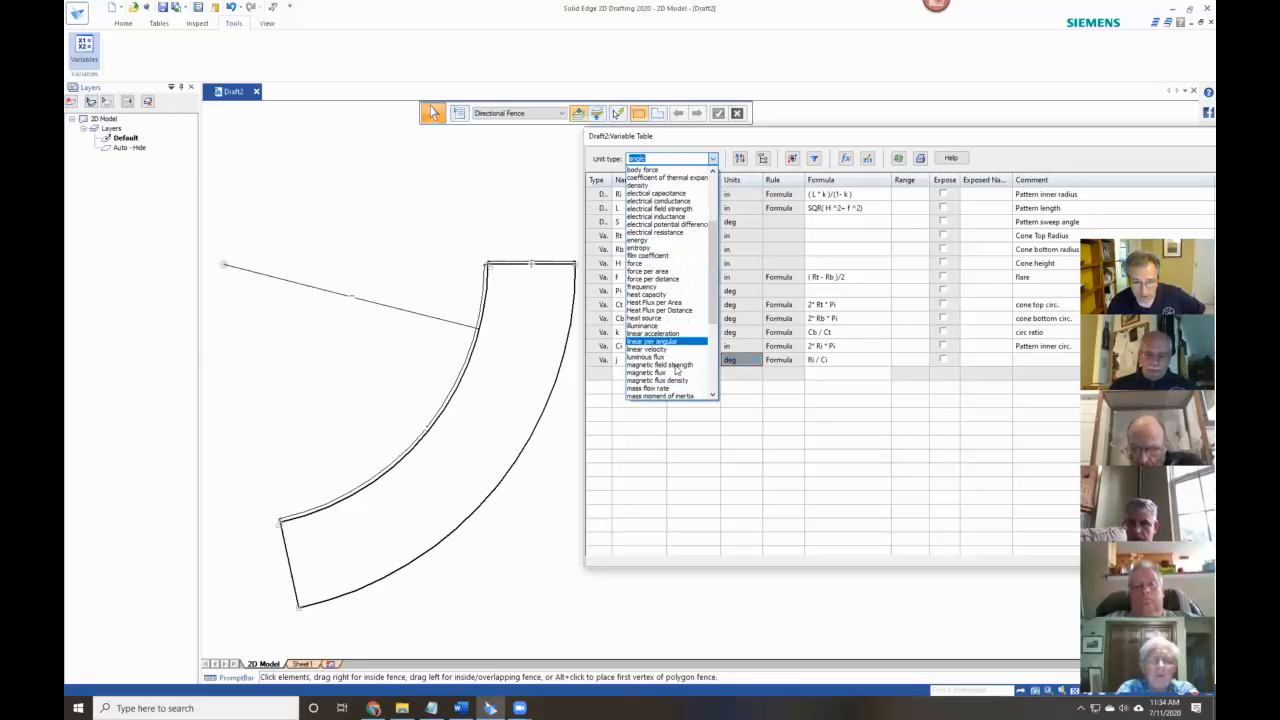
scroll(677, 373, "down", 3)
scroll(679, 374, "down", 1)
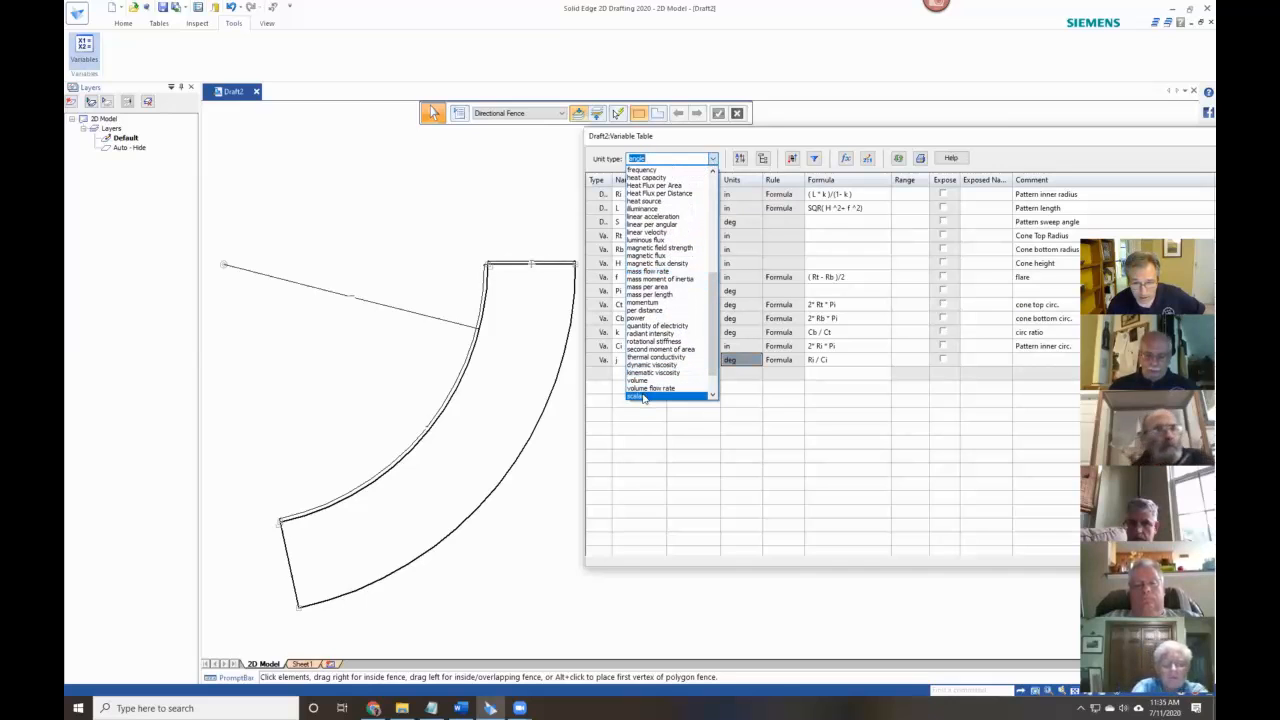
left_click(646, 393)
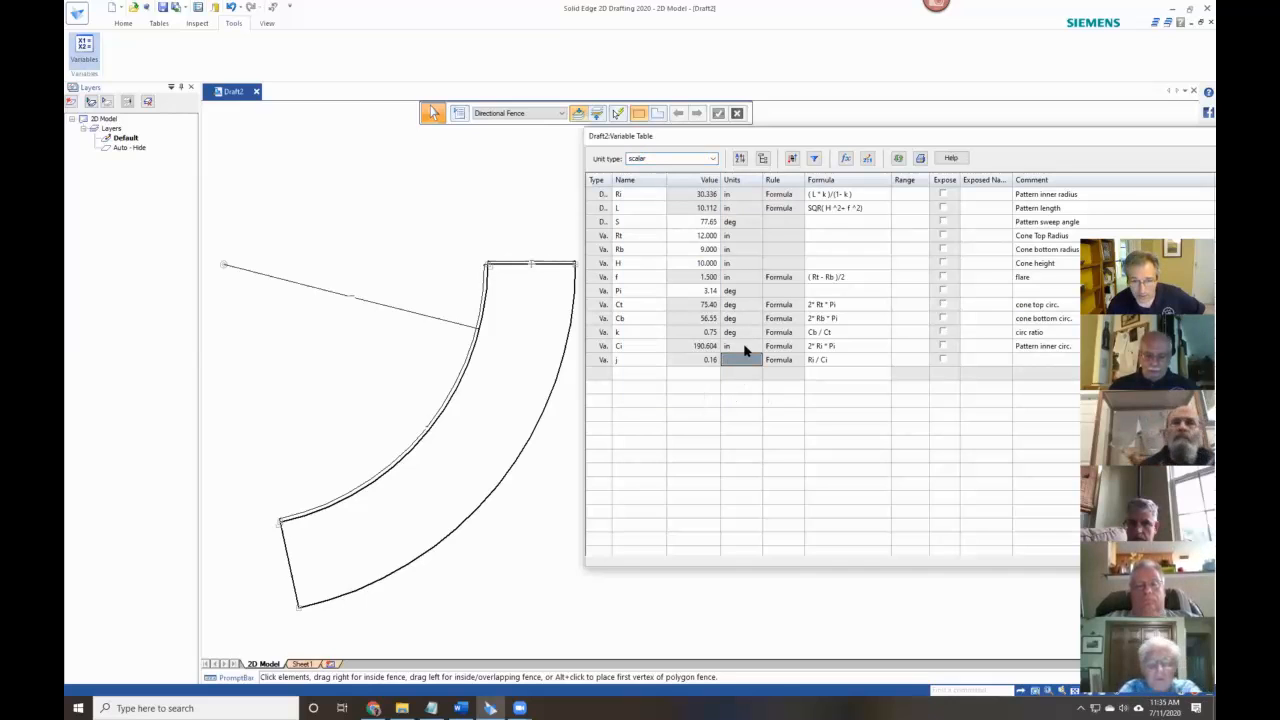
Set the unit type of the circumference ratio k to scalar.
left_click(745, 347)
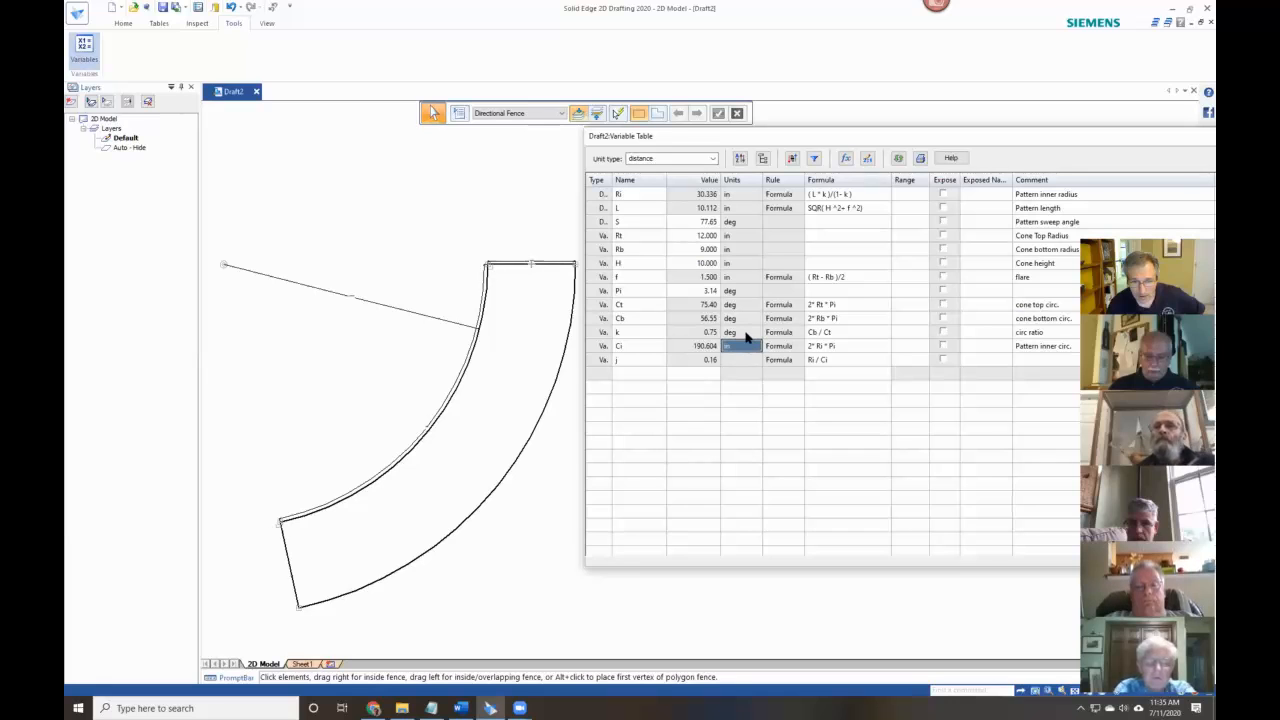
left_click(748, 333)
left_click(713, 158)
type("sc")
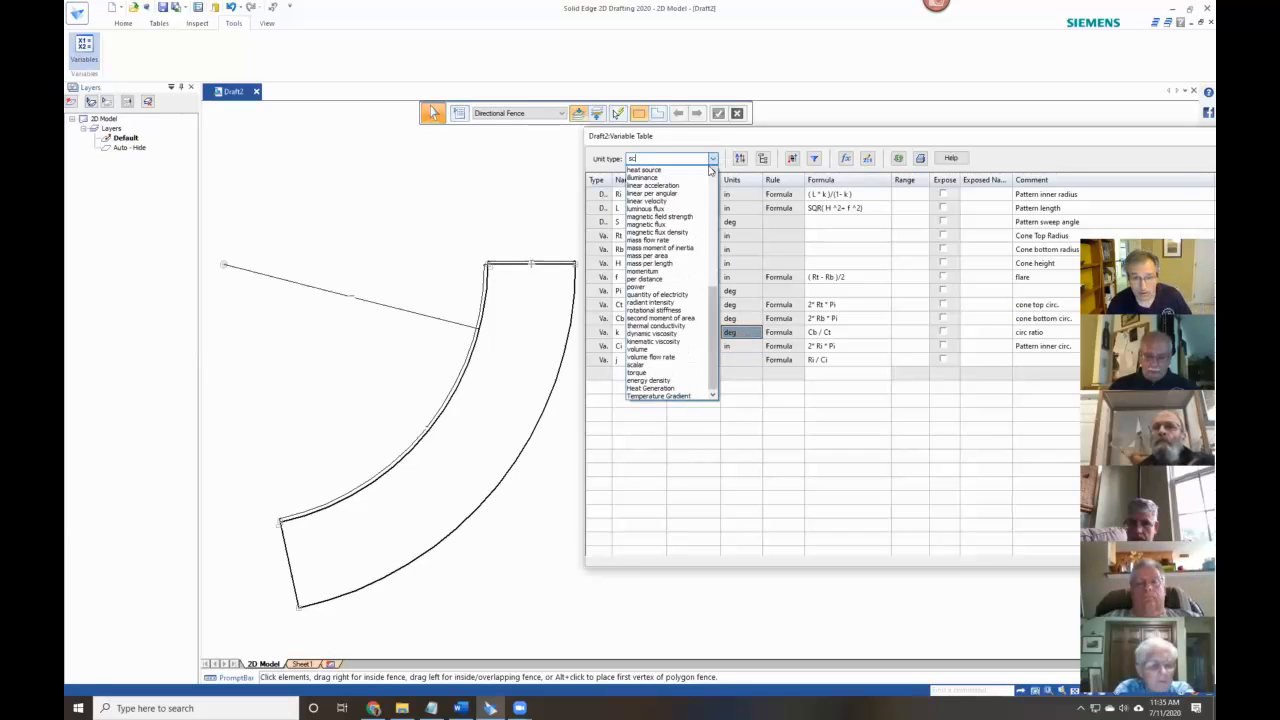
left_click(666, 366)
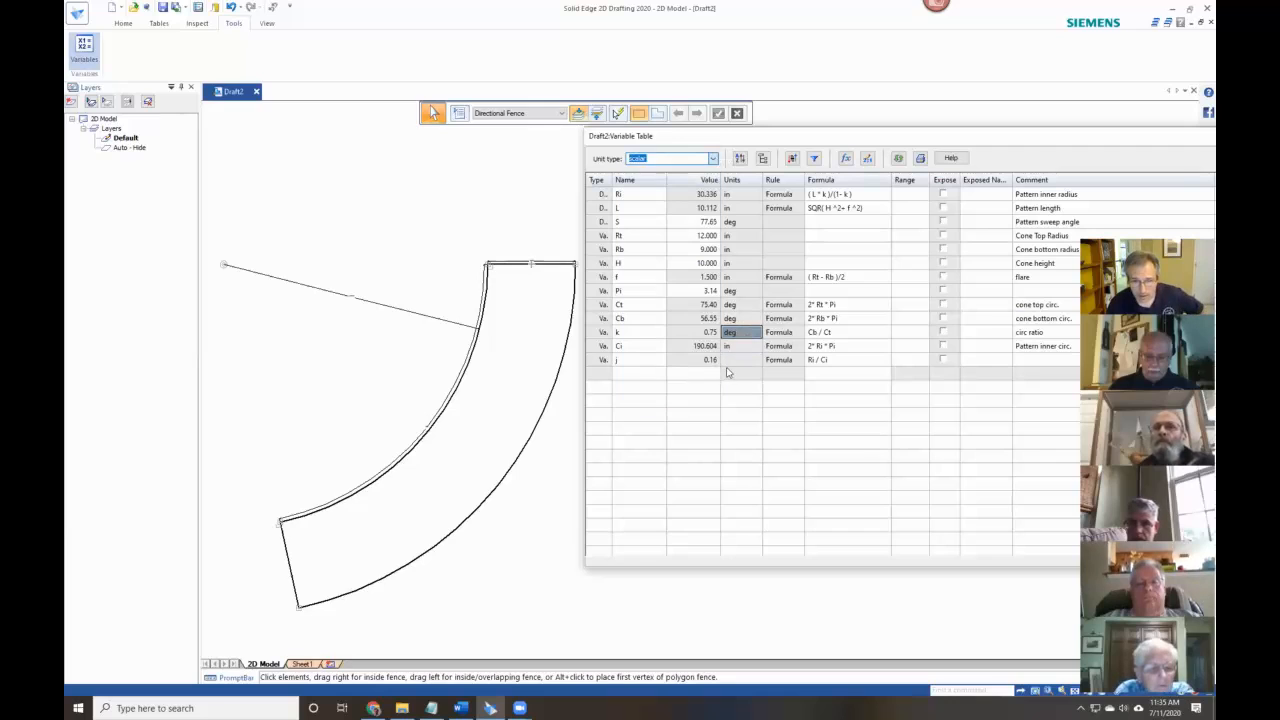
Set the unit type of the cone bottom circumference Cb to distance.
left_click(740, 318)
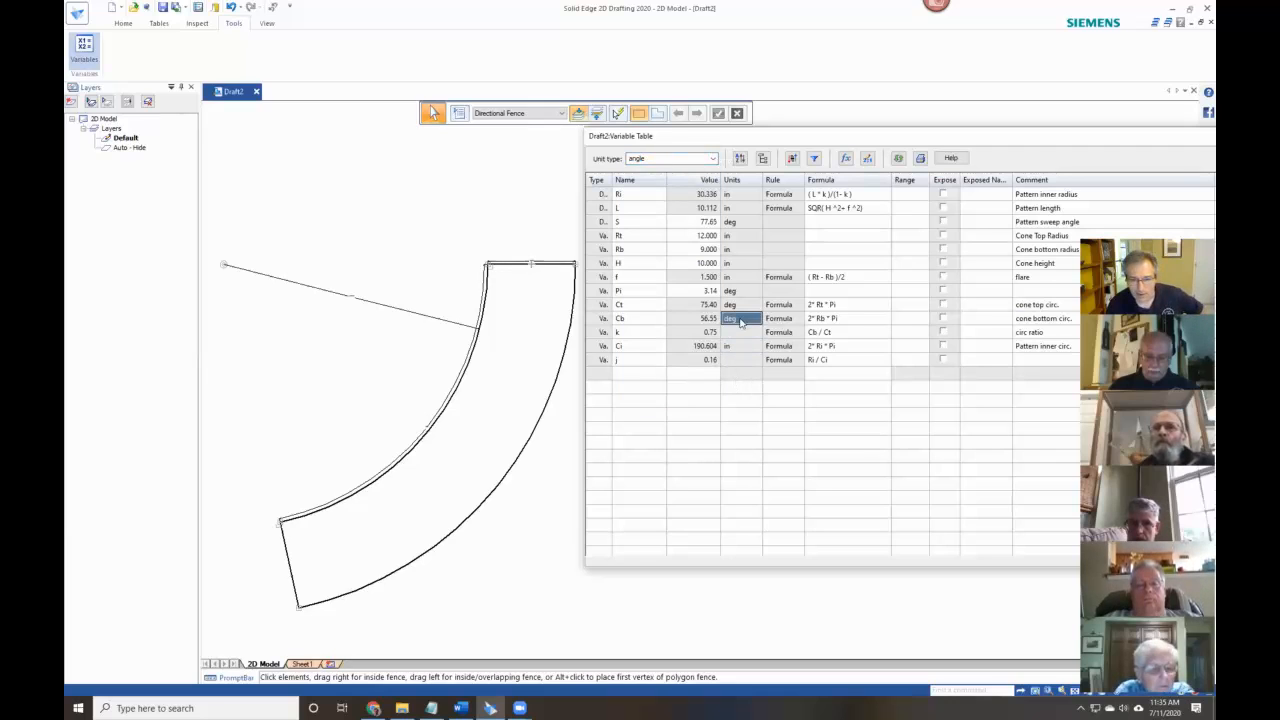
left_click(713, 159)
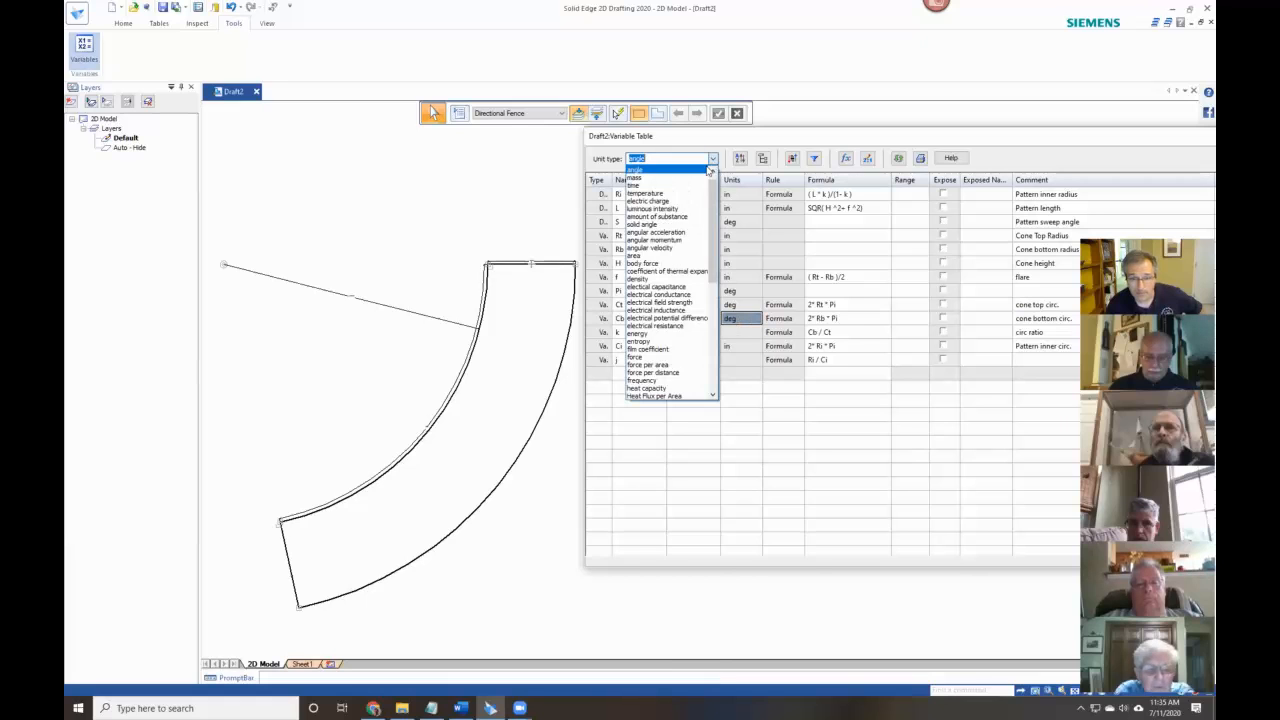
left_click(697, 172)
Set the unit type of the cone top circumference Ct to distance.
left_click(754, 307)
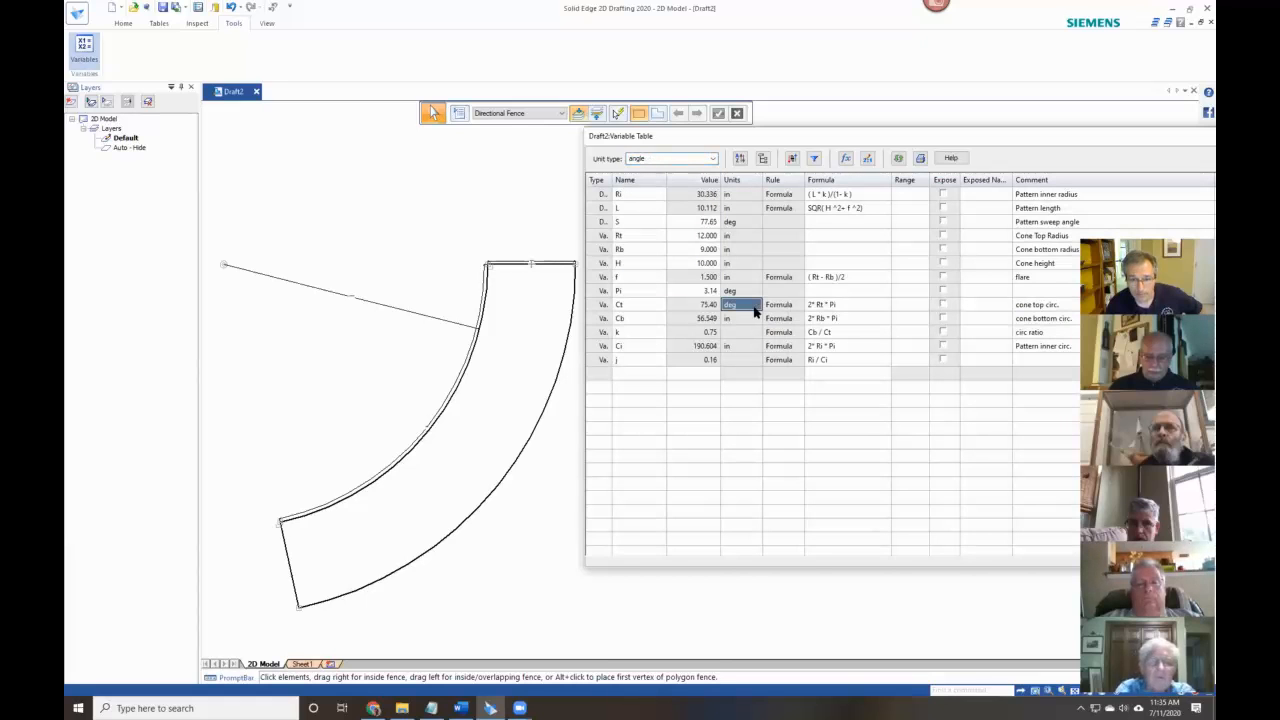
left_click(690, 163)
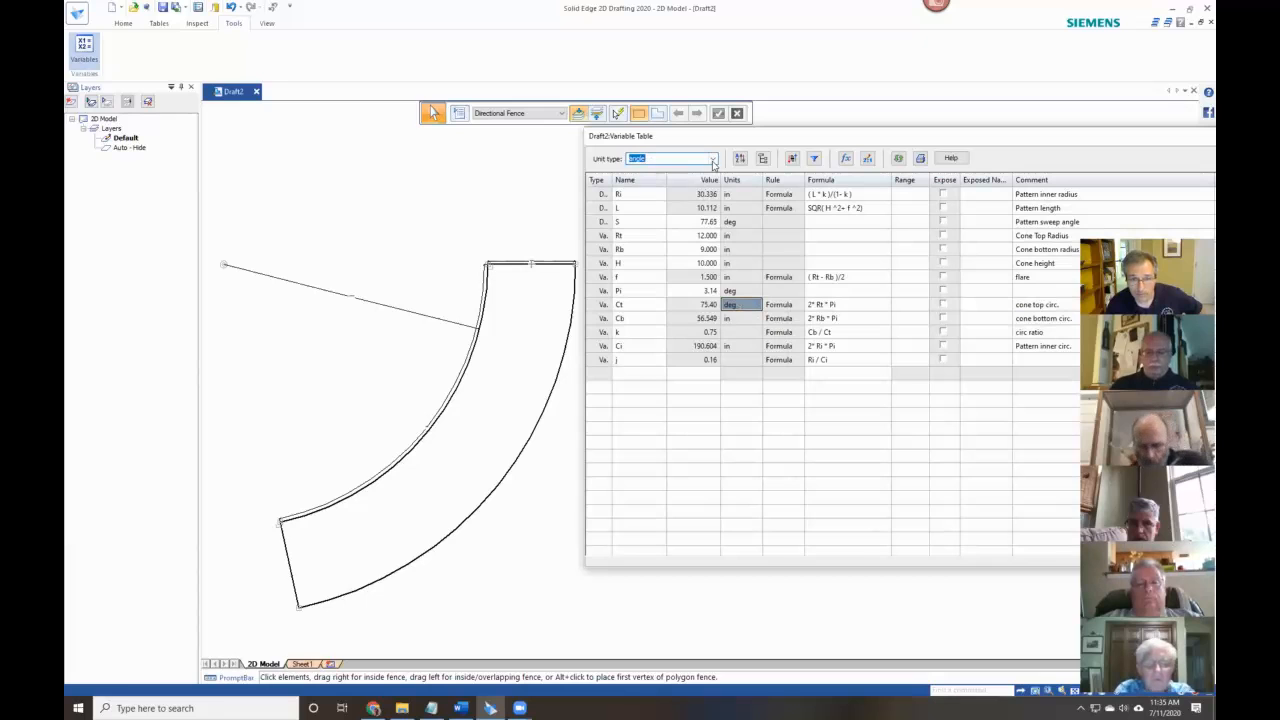
left_click(687, 172)
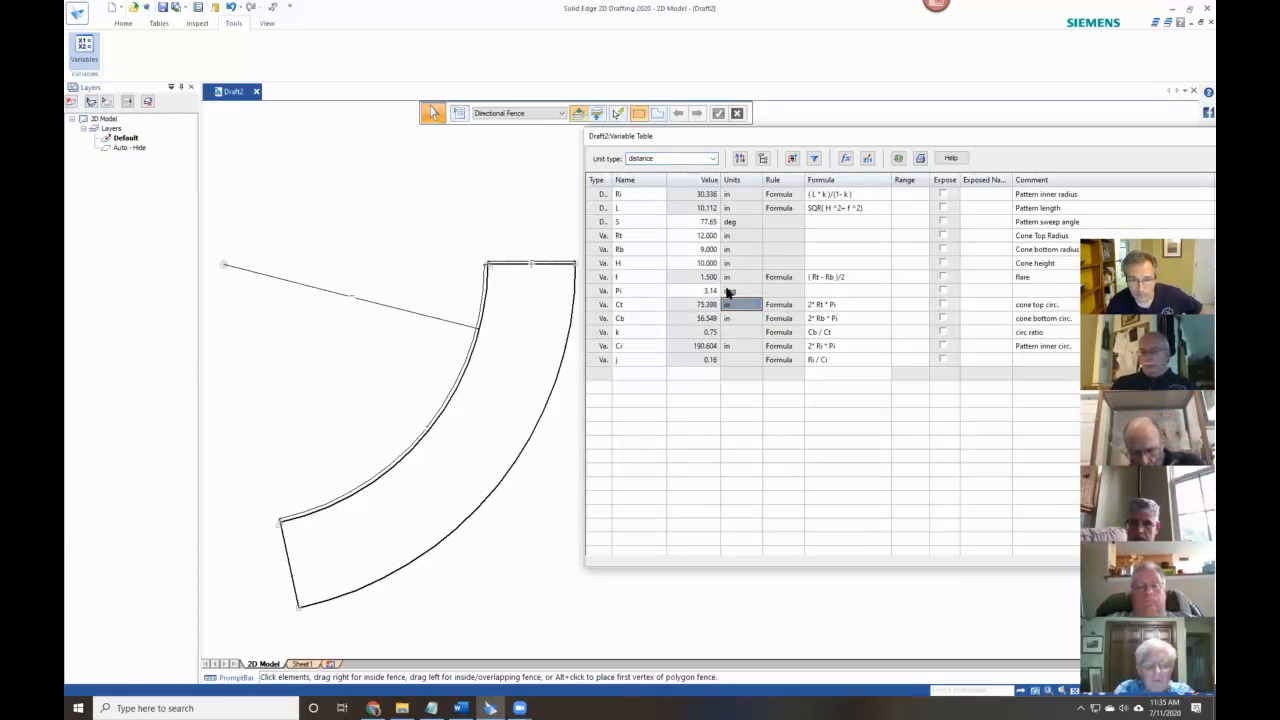
Set the unit type of the variable Pi to scalar.
left_click(737, 292)
left_click(697, 163)
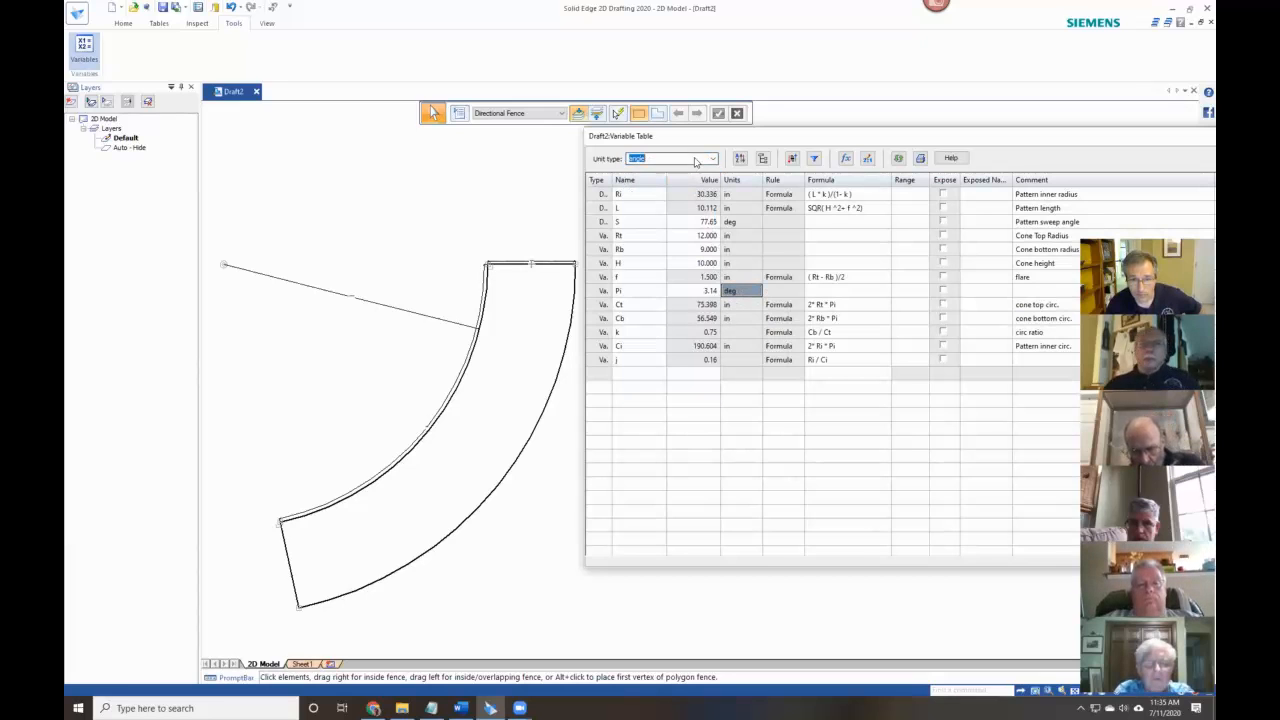
type("sc")
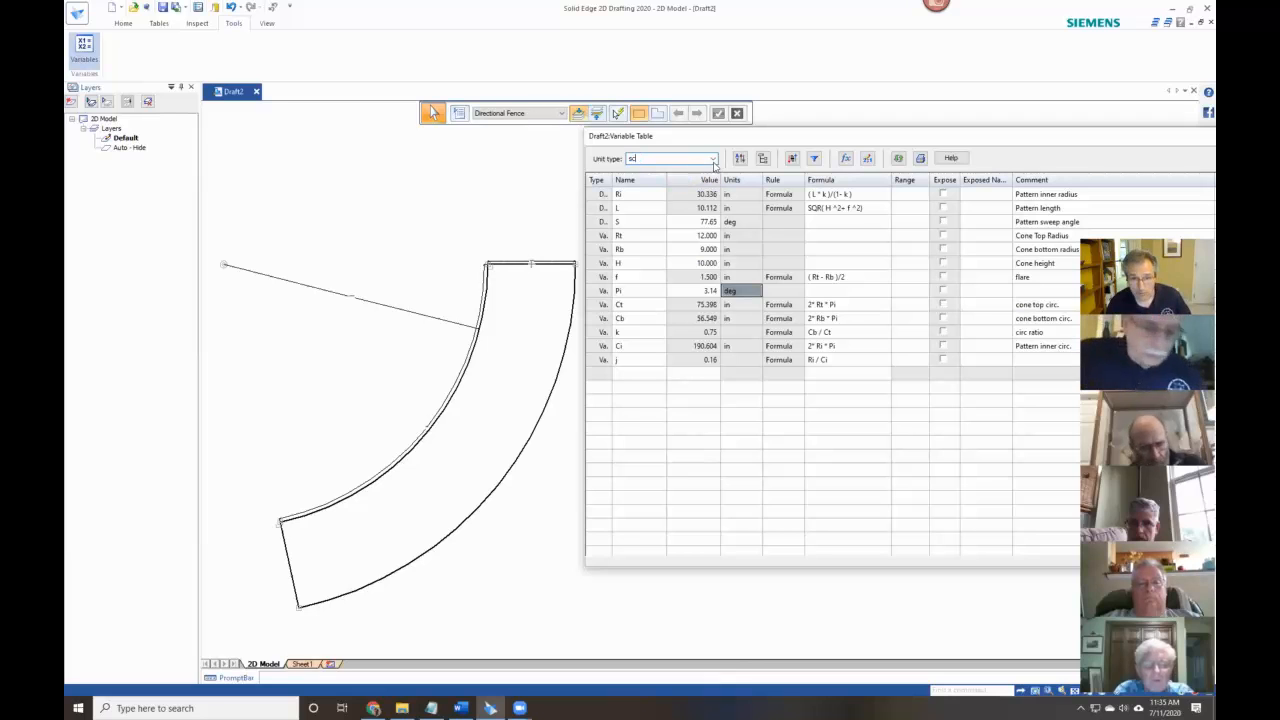
left_click(713, 160)
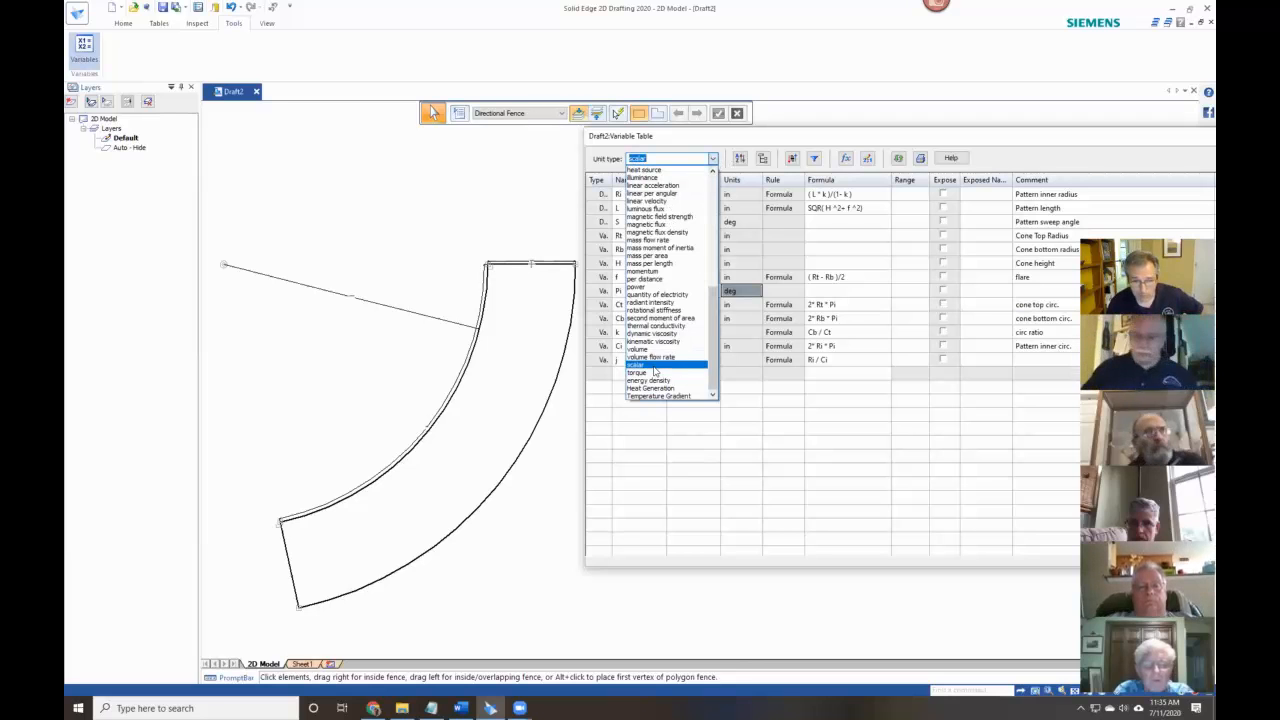
left_click(650, 364)
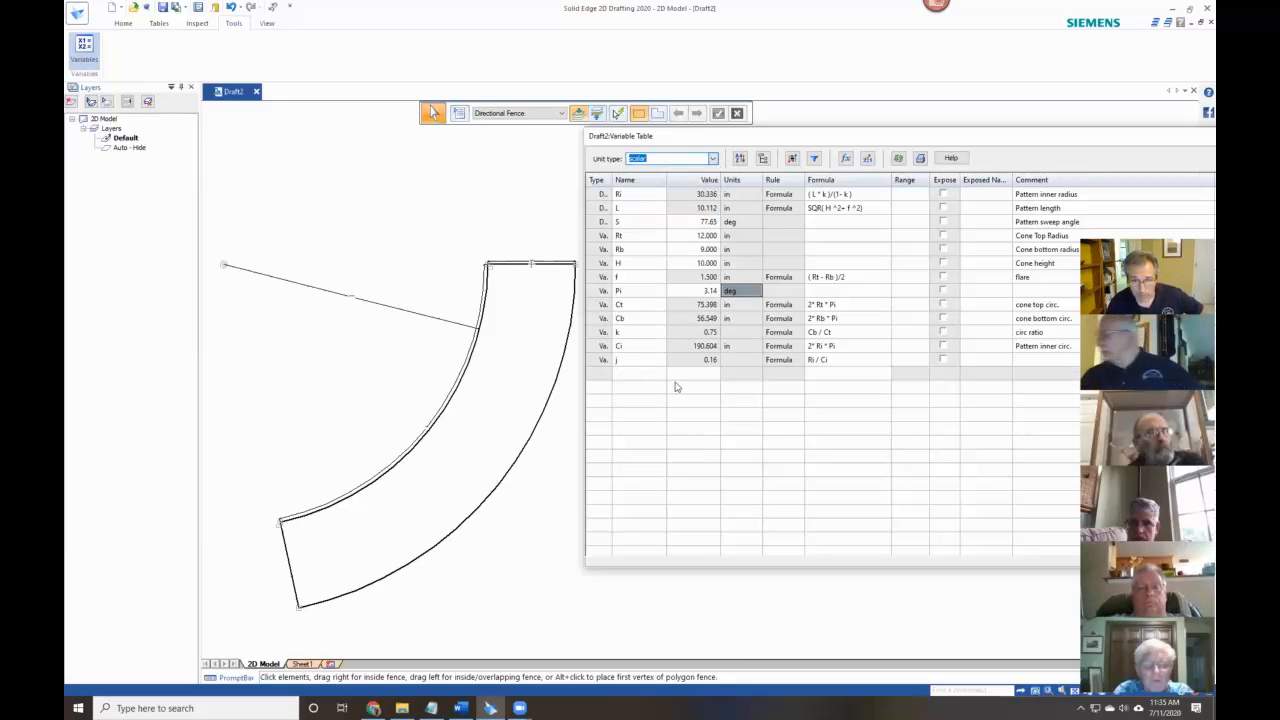
Set the unit type of the flare variable f to scalar.
left_click(742, 277)
left_click(673, 162)
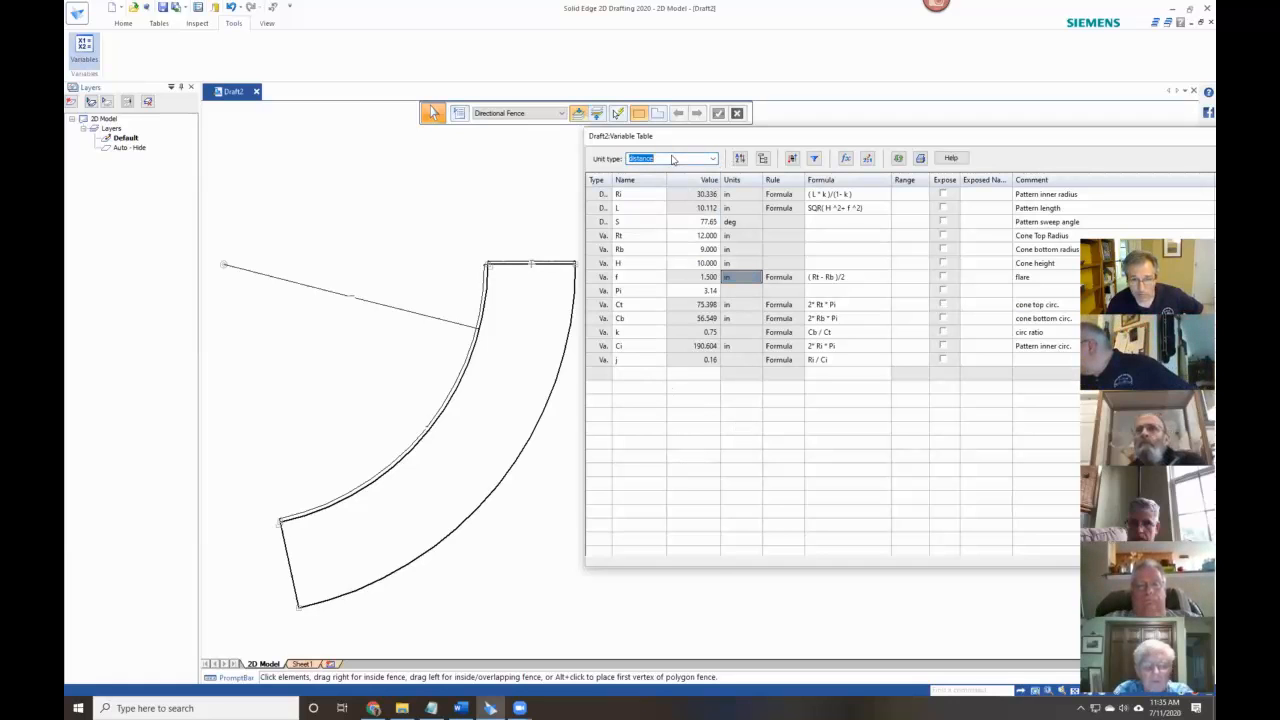
left_click(713, 160)
scroll(665, 300, "down", 10)
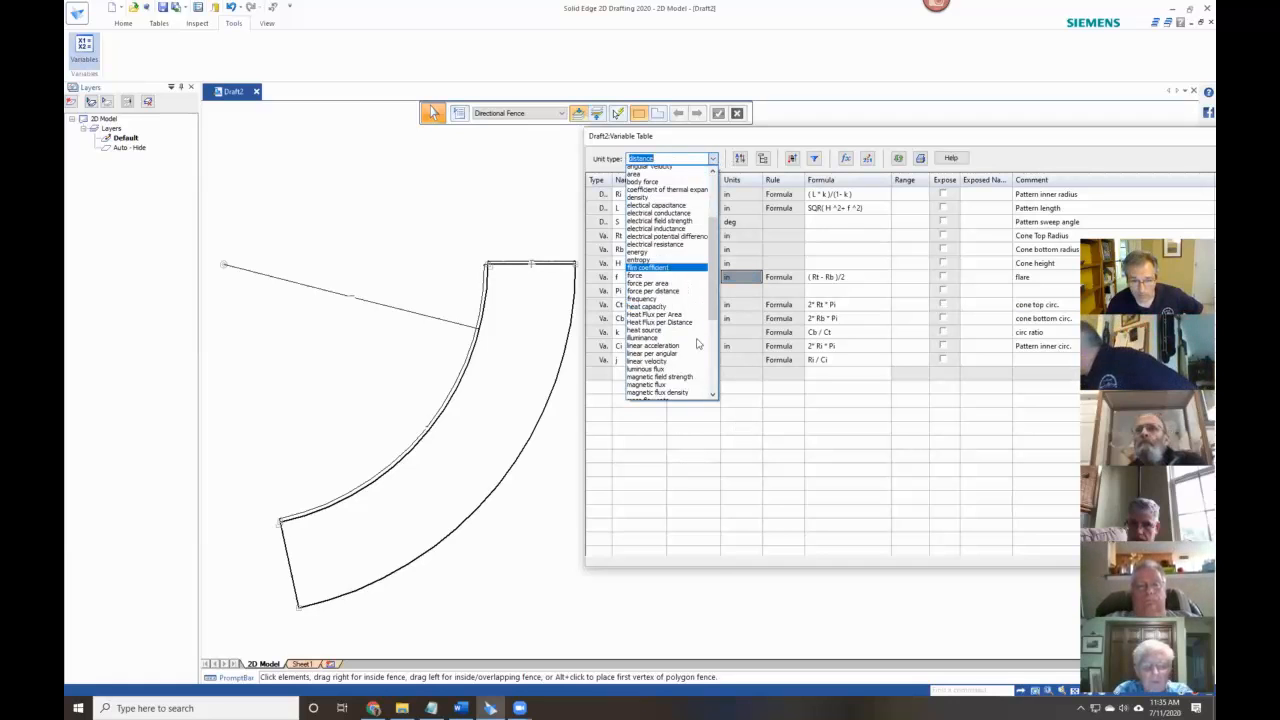
scroll(664, 384, "down", 4)
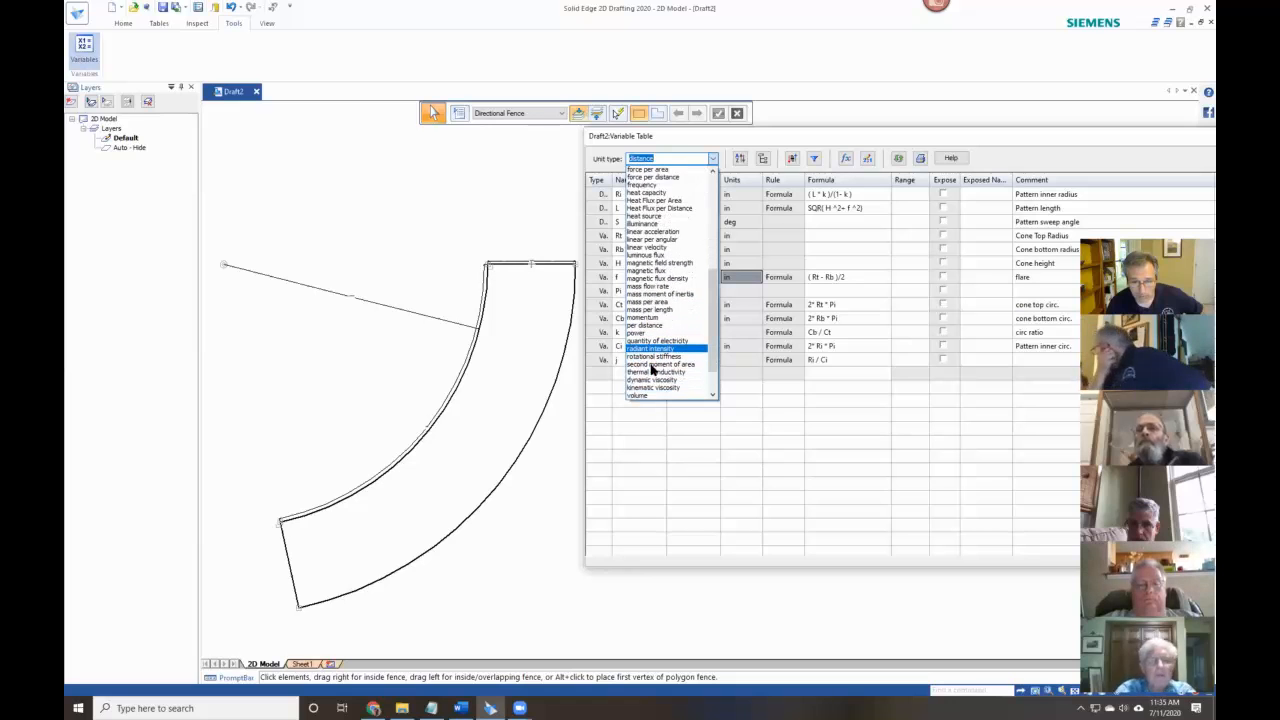
left_click(640, 368)
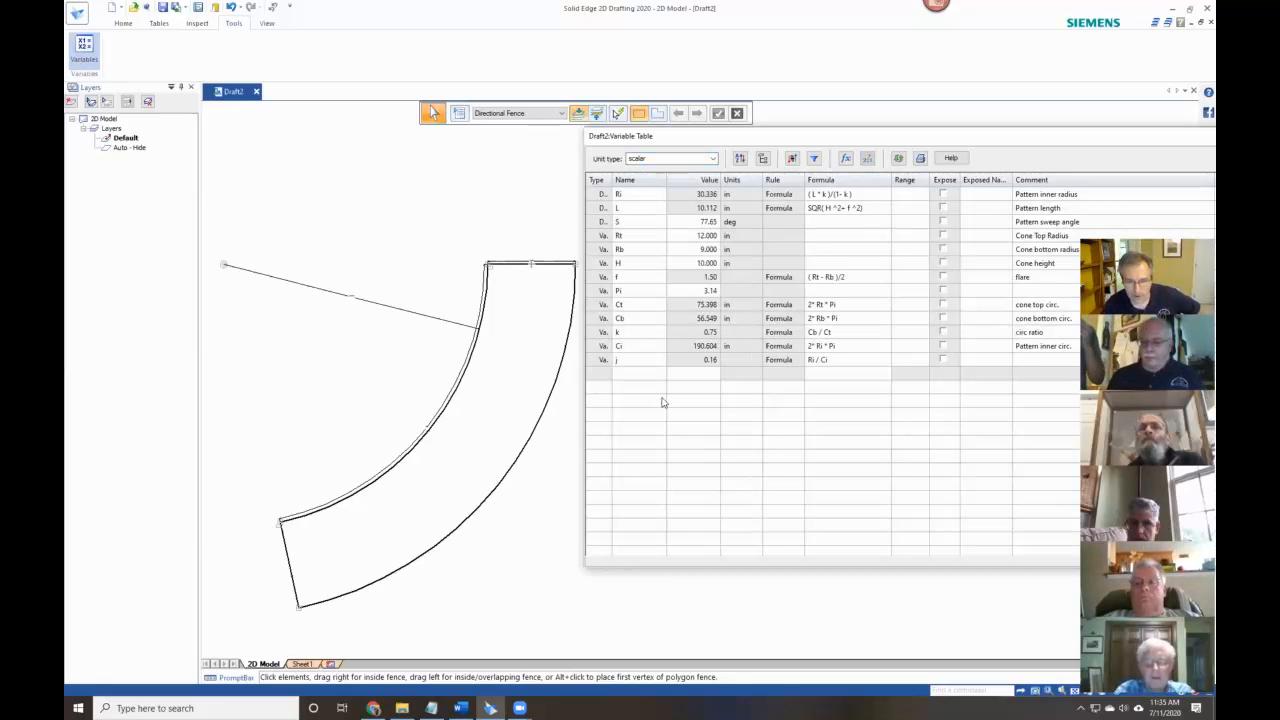
left_click(632, 376)
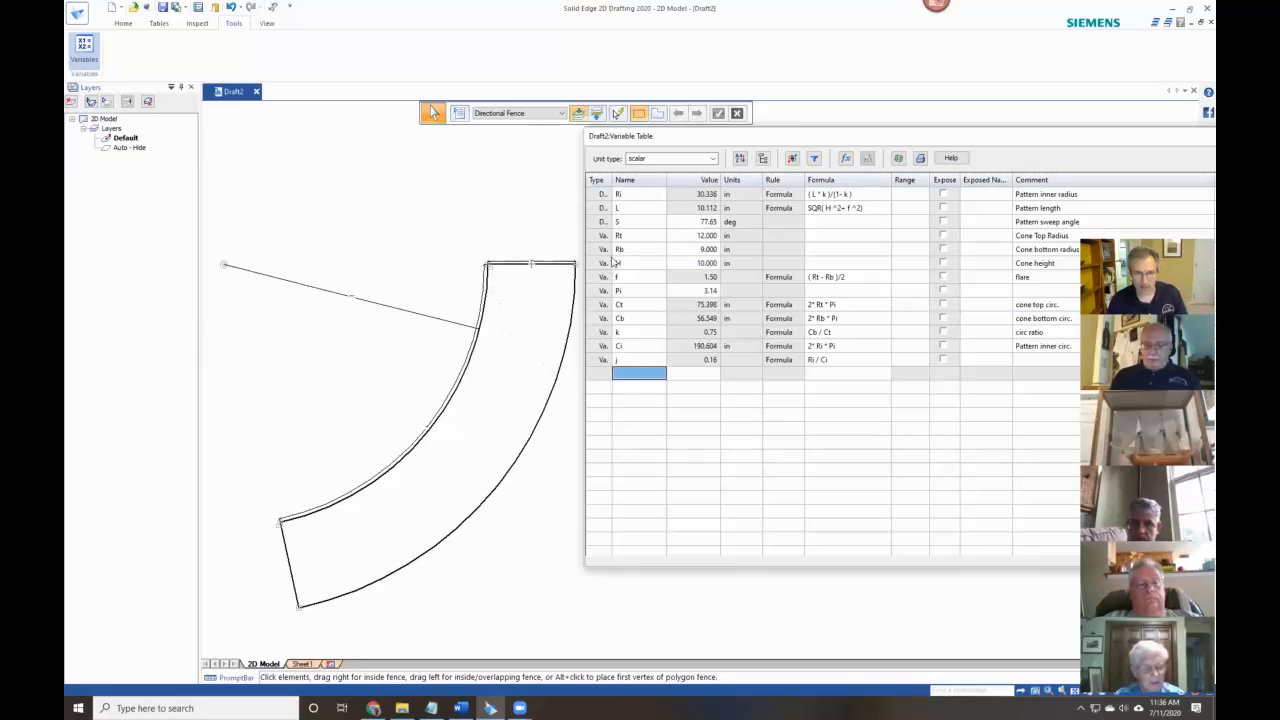
Give the pattern sweep angle S the formula j*360.
left_click(822, 223)
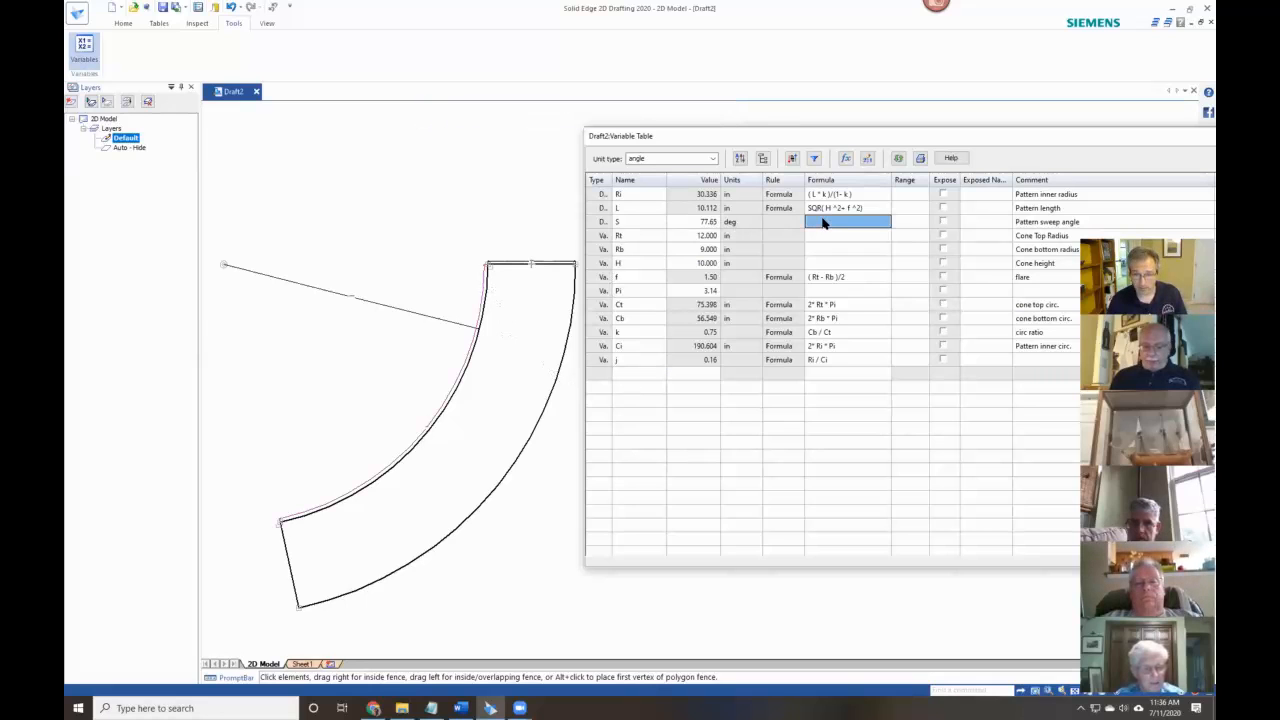
left_click(822, 223)
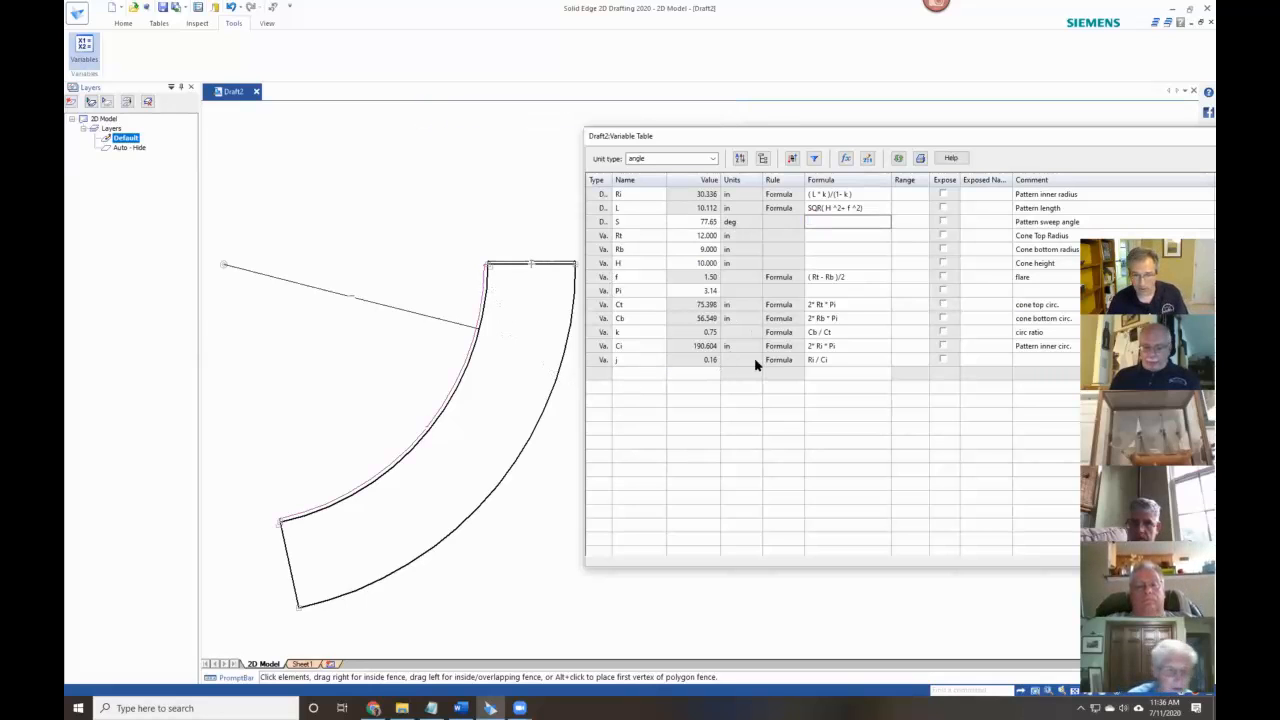
type("j*360")
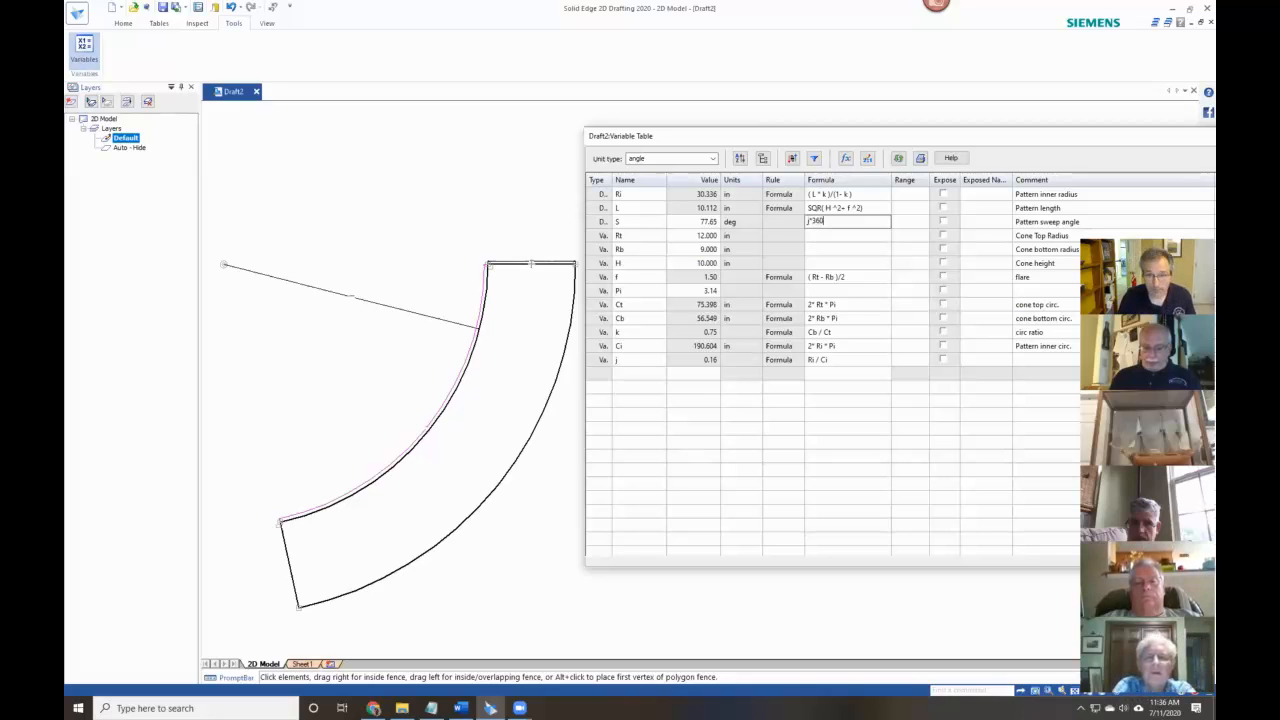
key("Return")
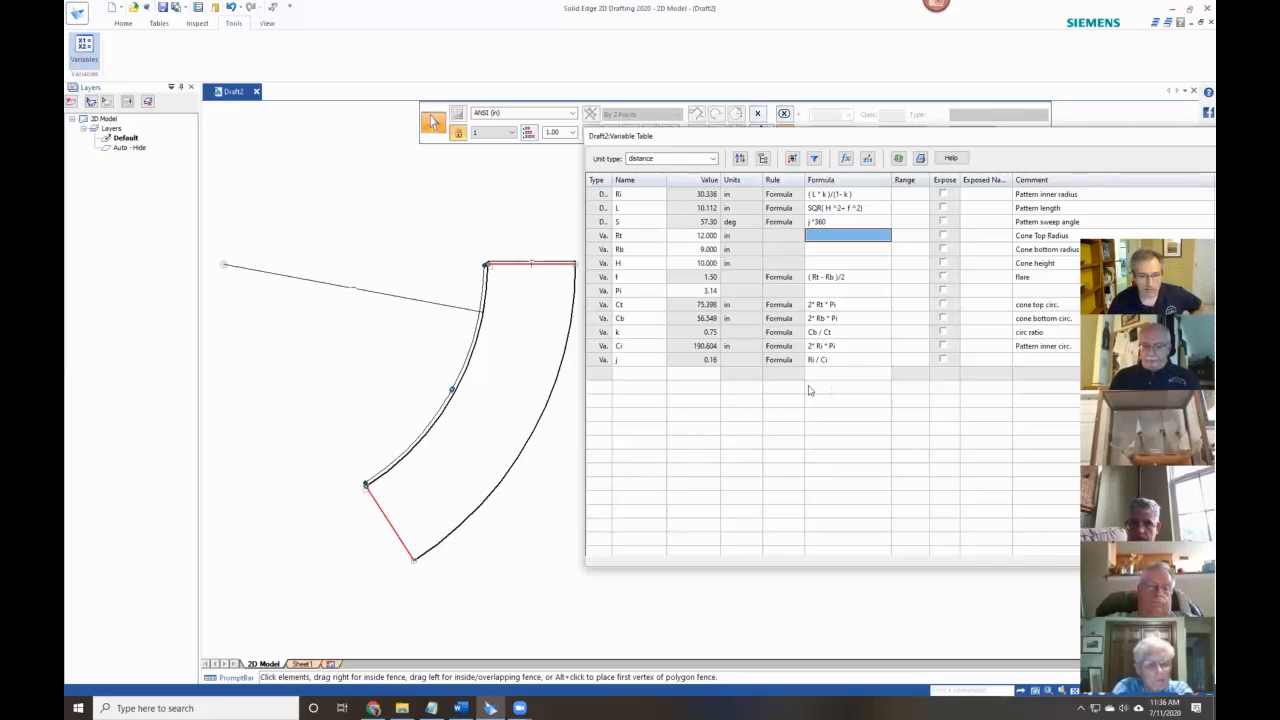
left_click(549, 515)
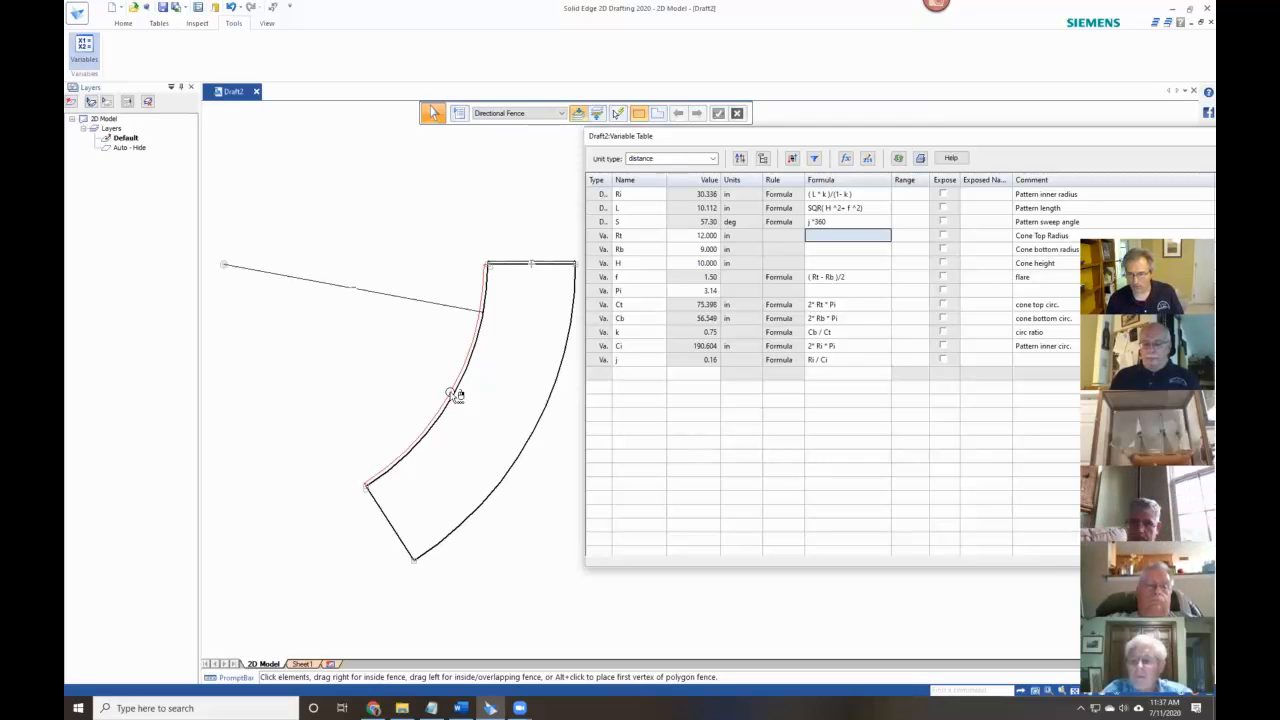
Save the draft document in the Drawings folder under the name ConePattern.
left_click(77, 12)
left_click(90, 115)
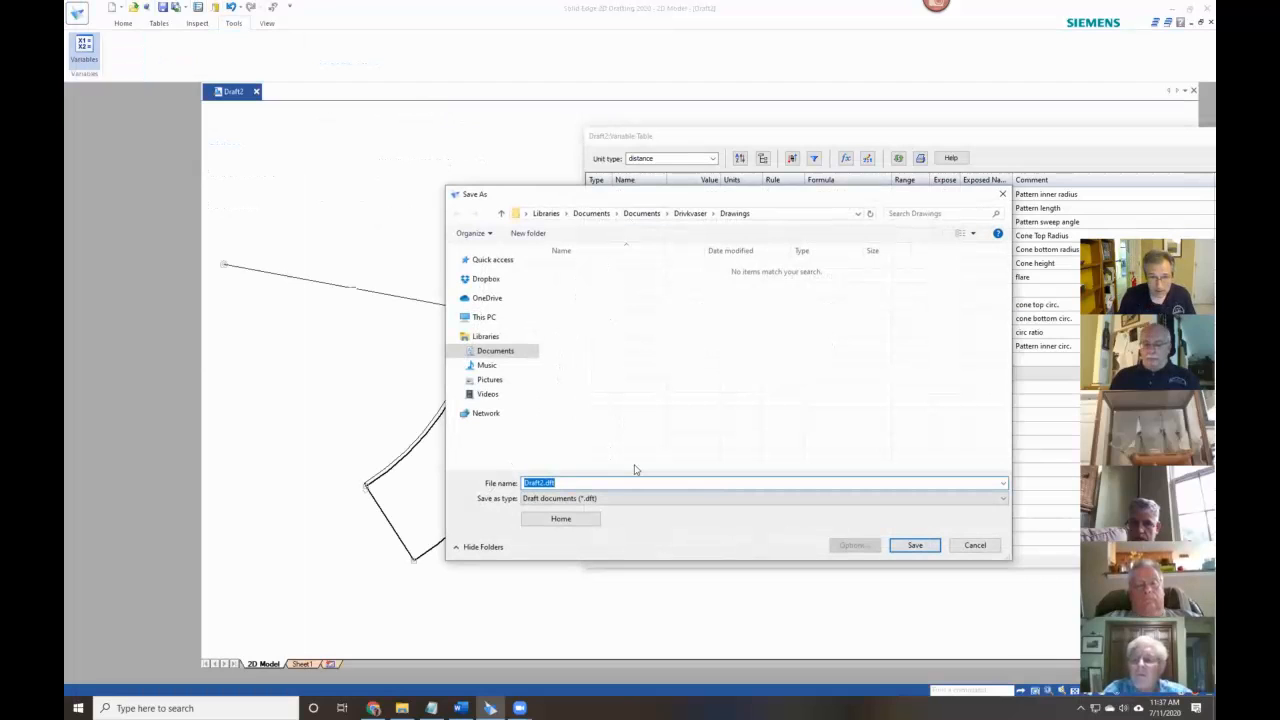
type("Cone")
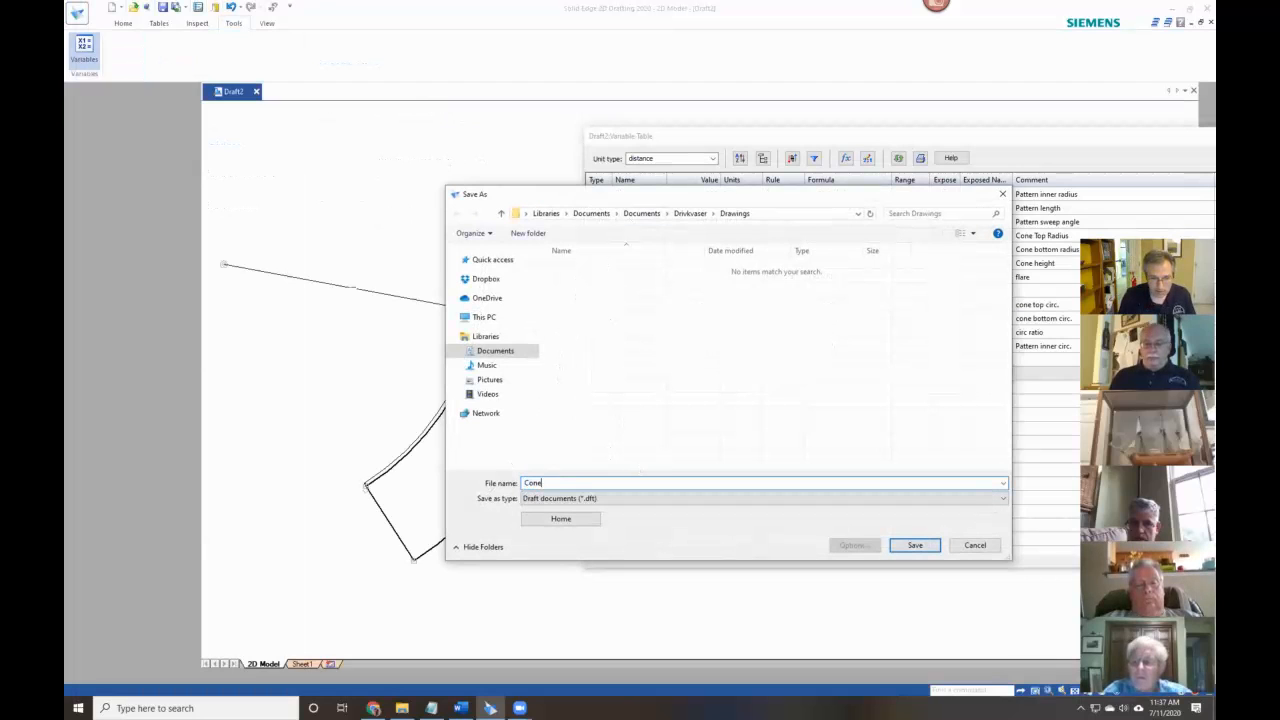
type("Pattern")
key("Return")
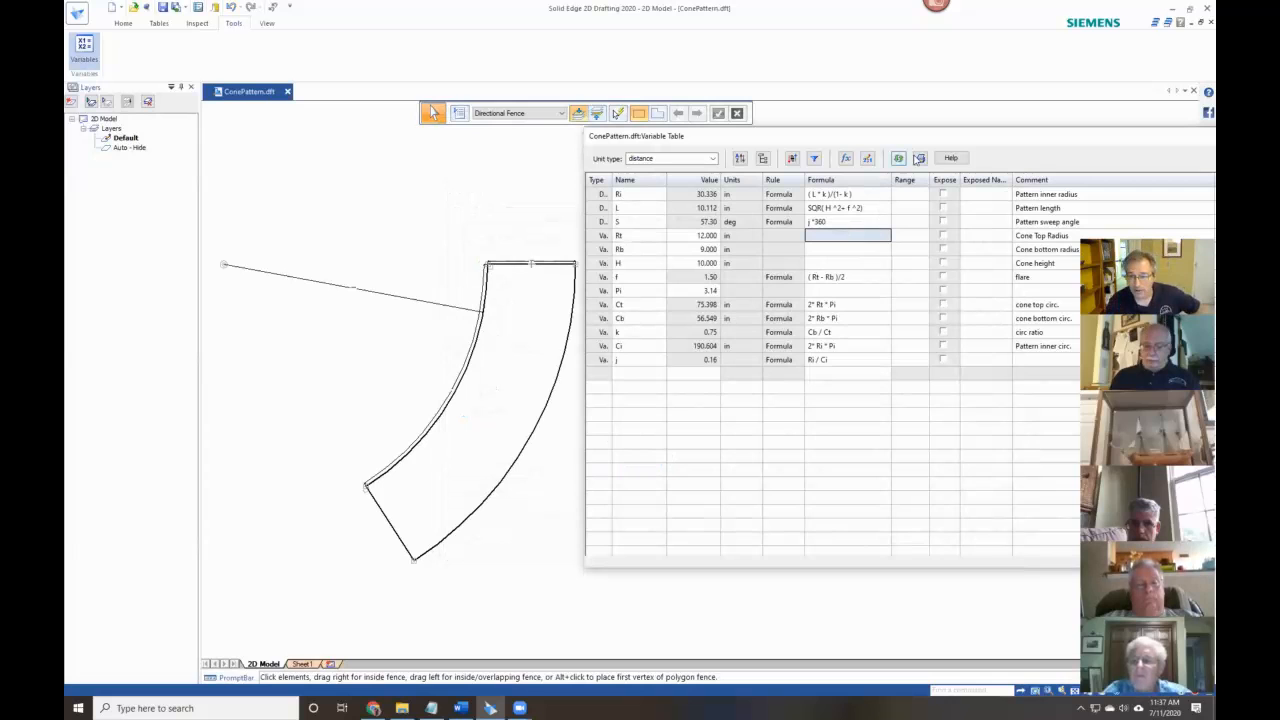
Move the variable table clear of the pattern and save a copy of the document as Bucket.
left_click_drag(931, 141, 1054, 188)
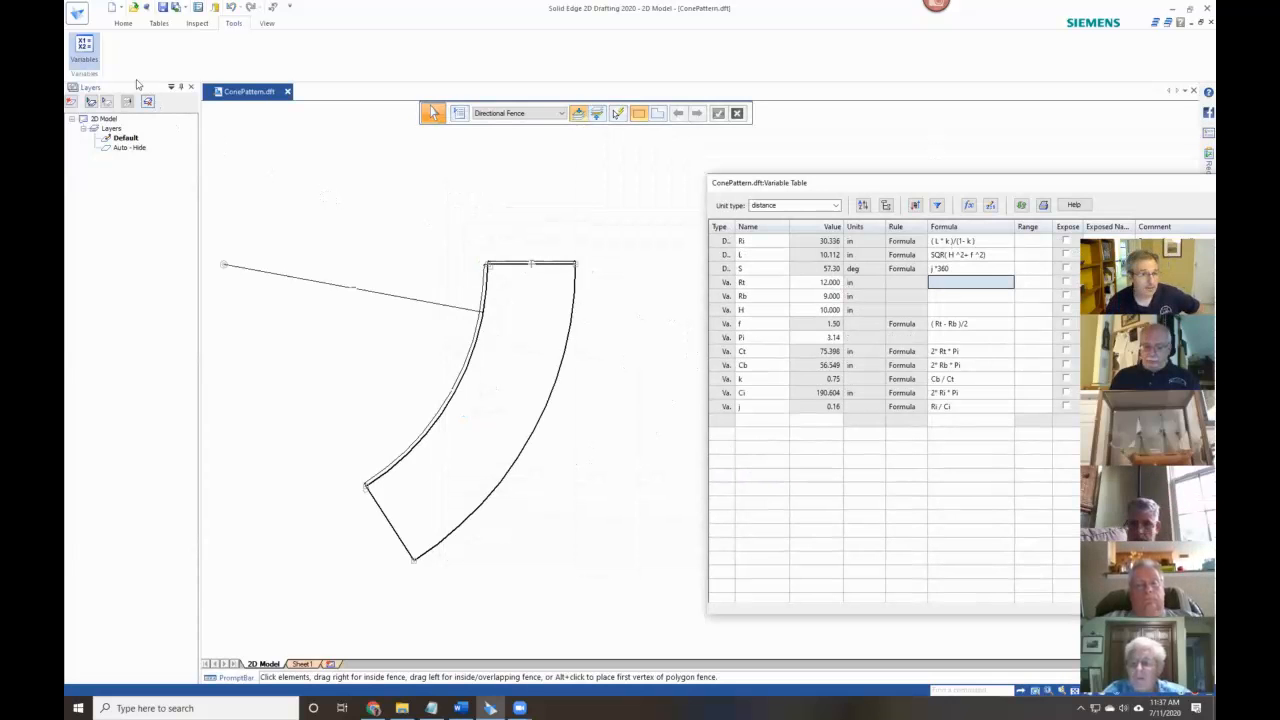
left_click(123, 23)
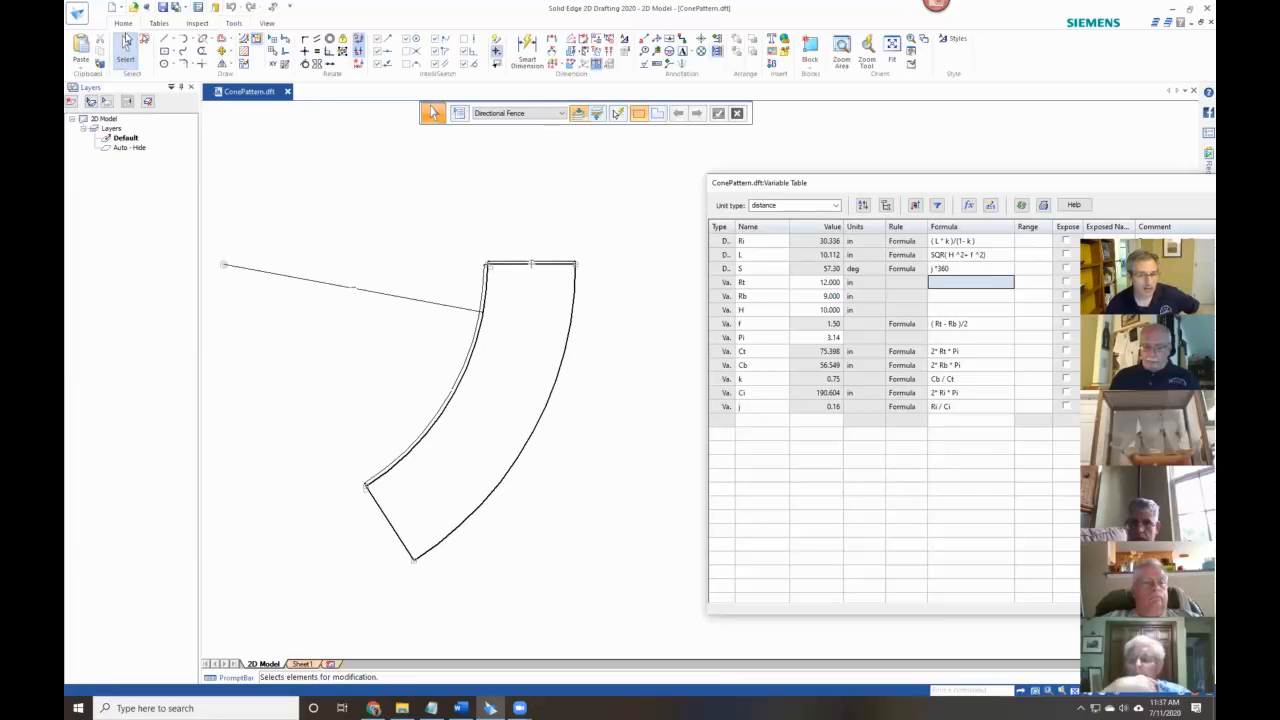
left_click(72, 12)
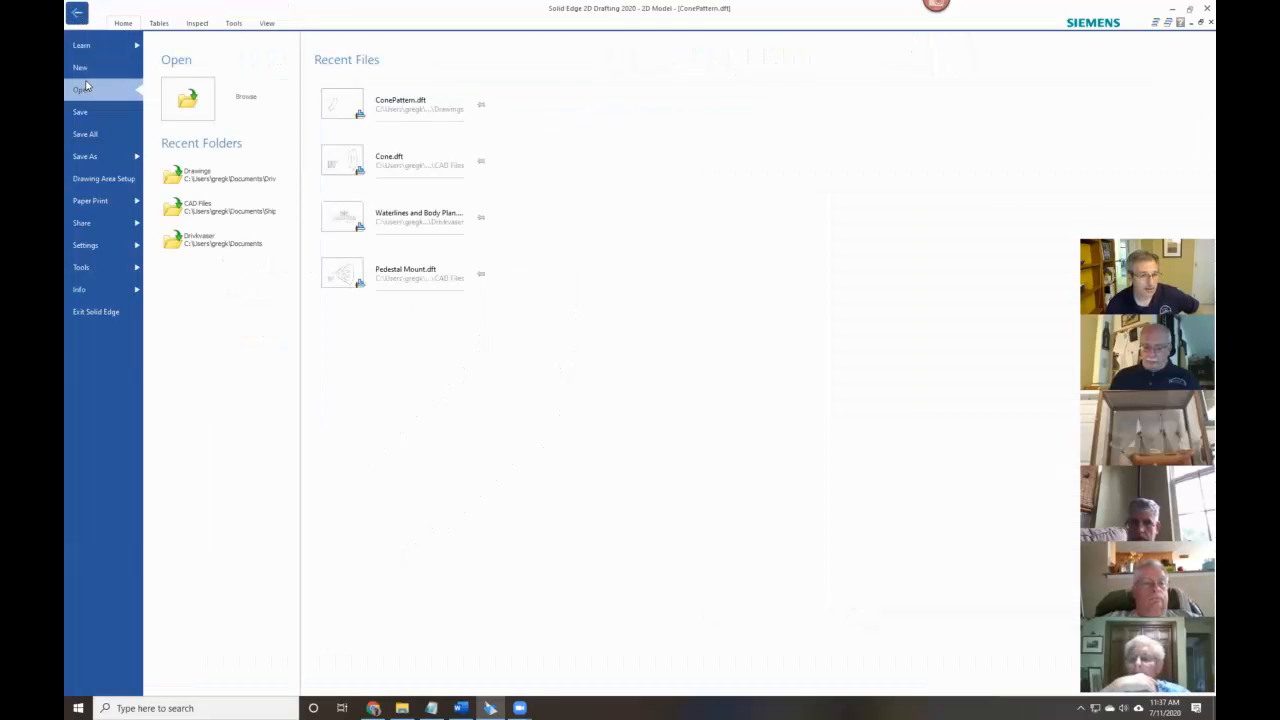
left_click(85, 156)
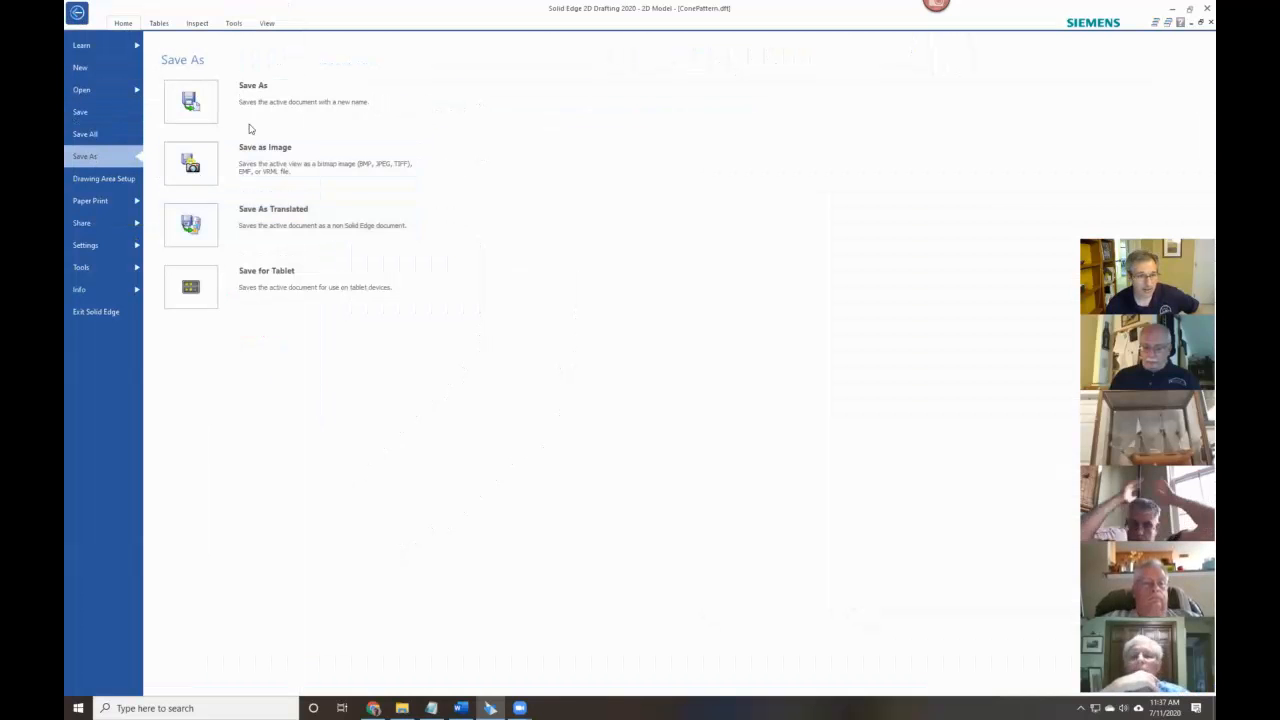
left_click(234, 89)
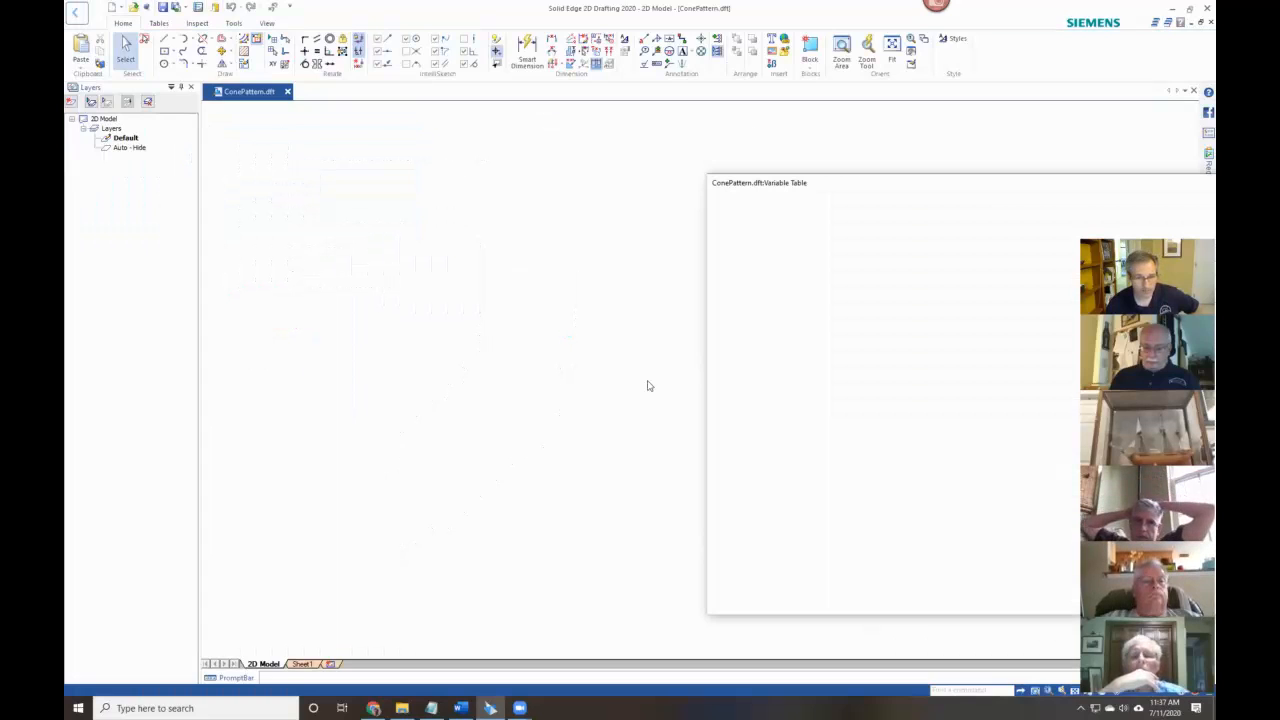
type("Bucket")
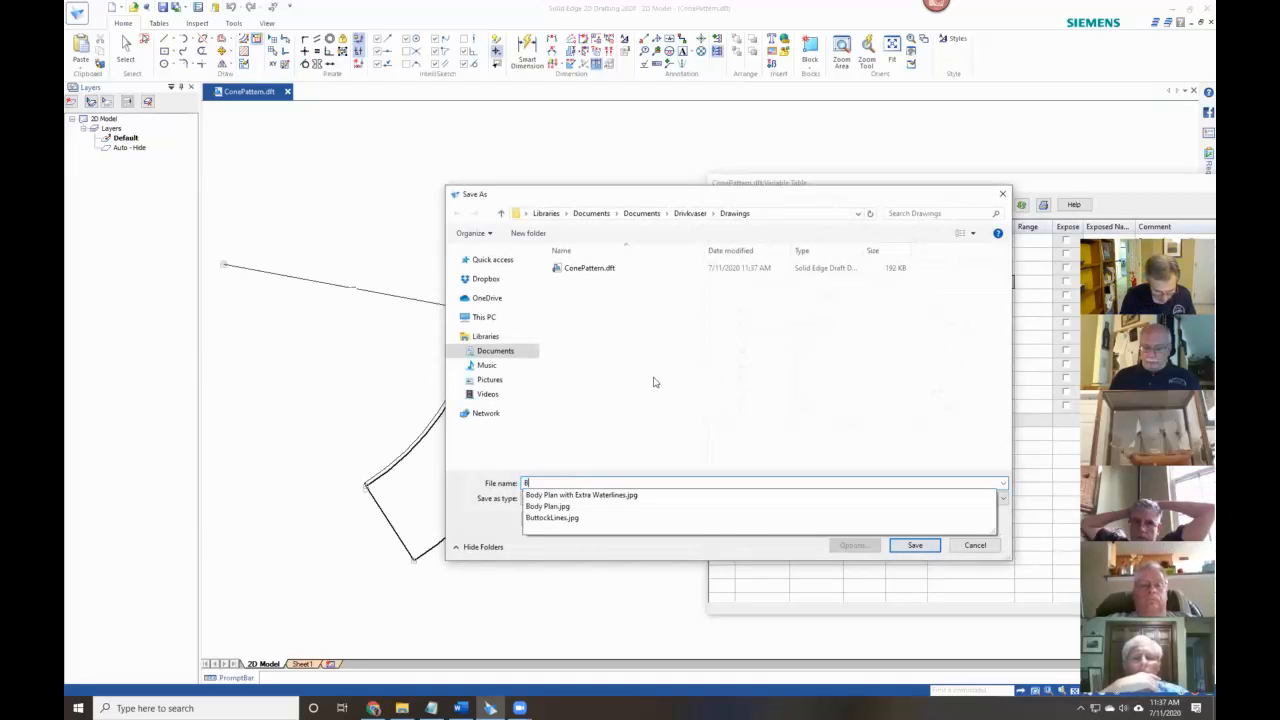
key("Return")
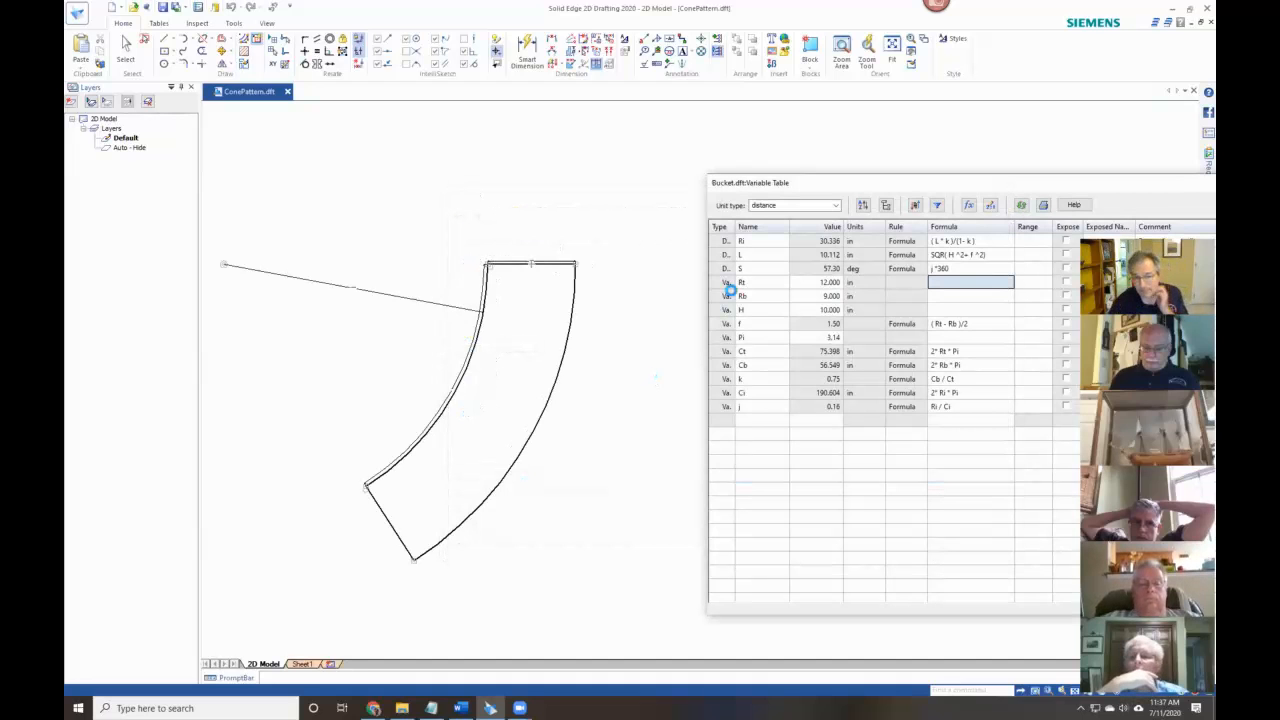
Draw three roughly radial lines, each about 10 in long, from the inner arc to the outer arc across the pattern's upper half.
left_click(164, 38)
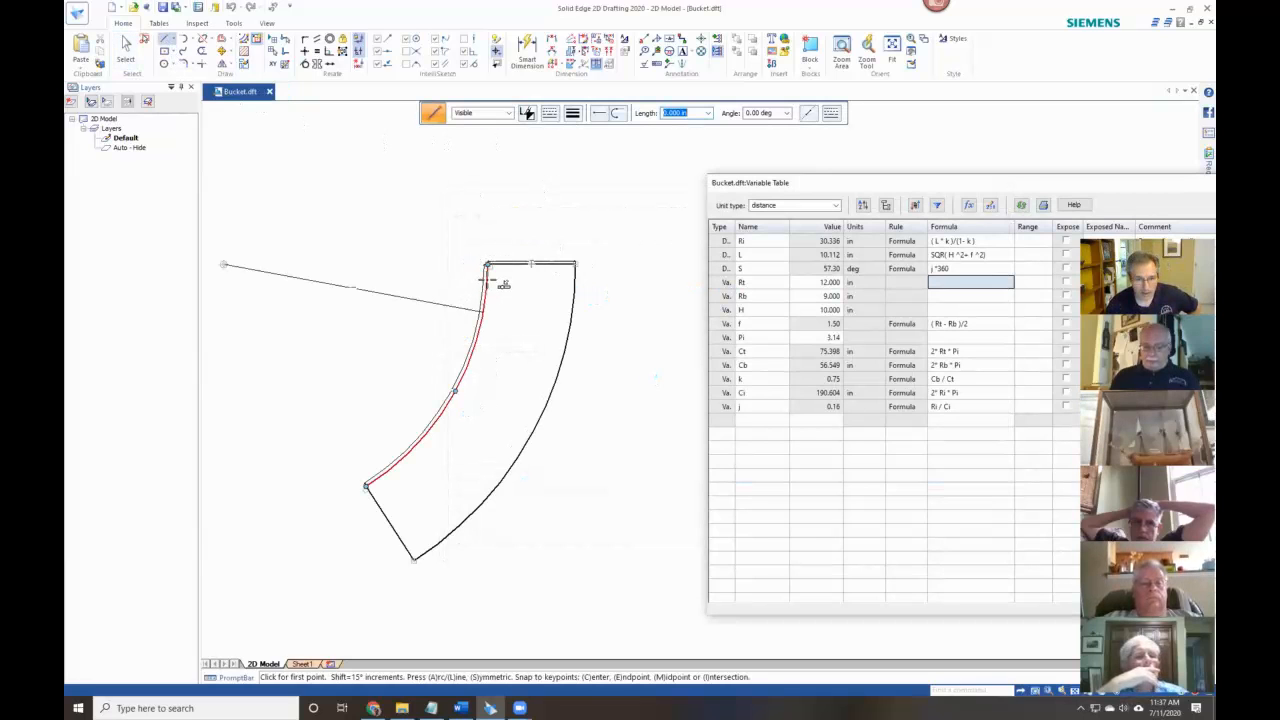
left_click(486, 279)
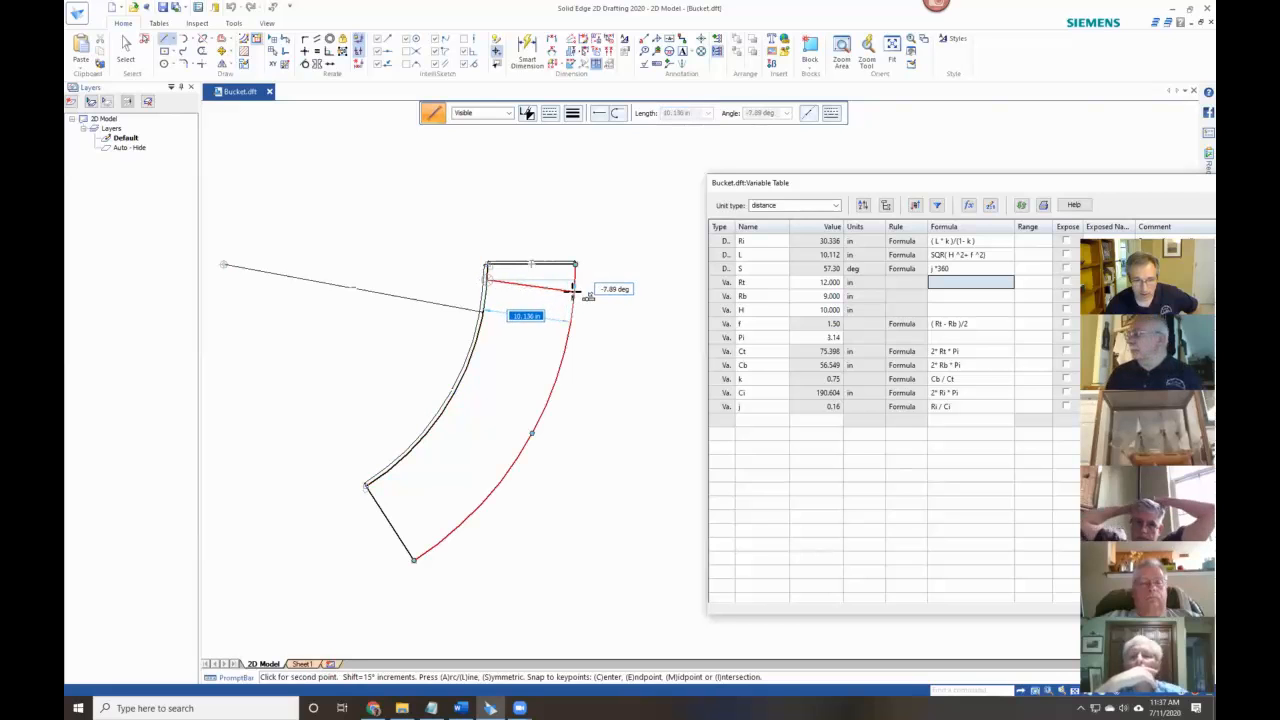
left_click(487, 283)
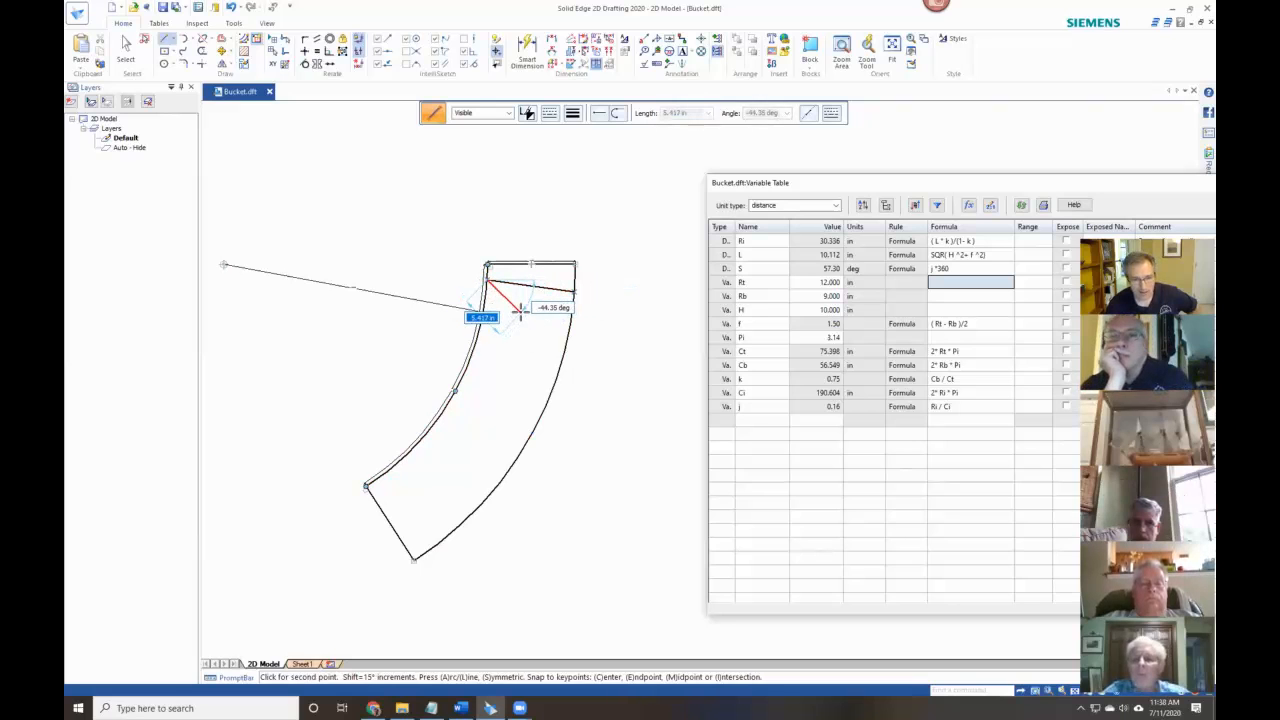
left_click(574, 291)
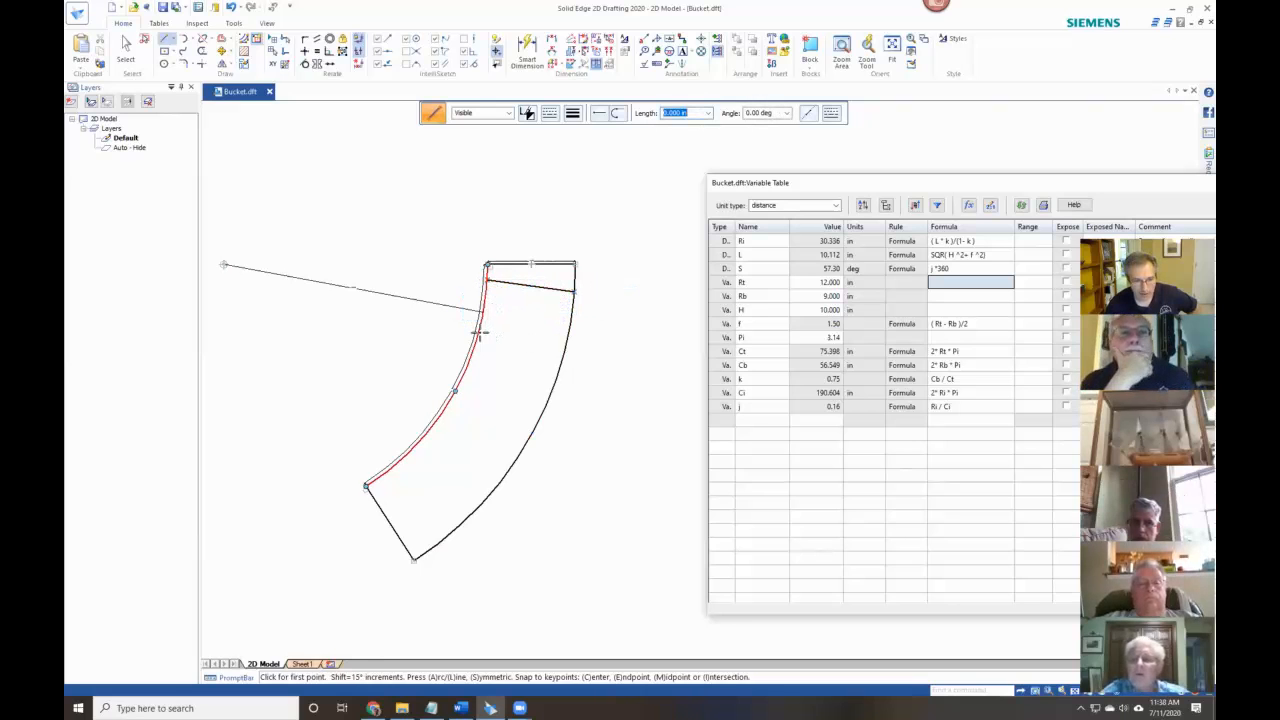
left_click(481, 336)
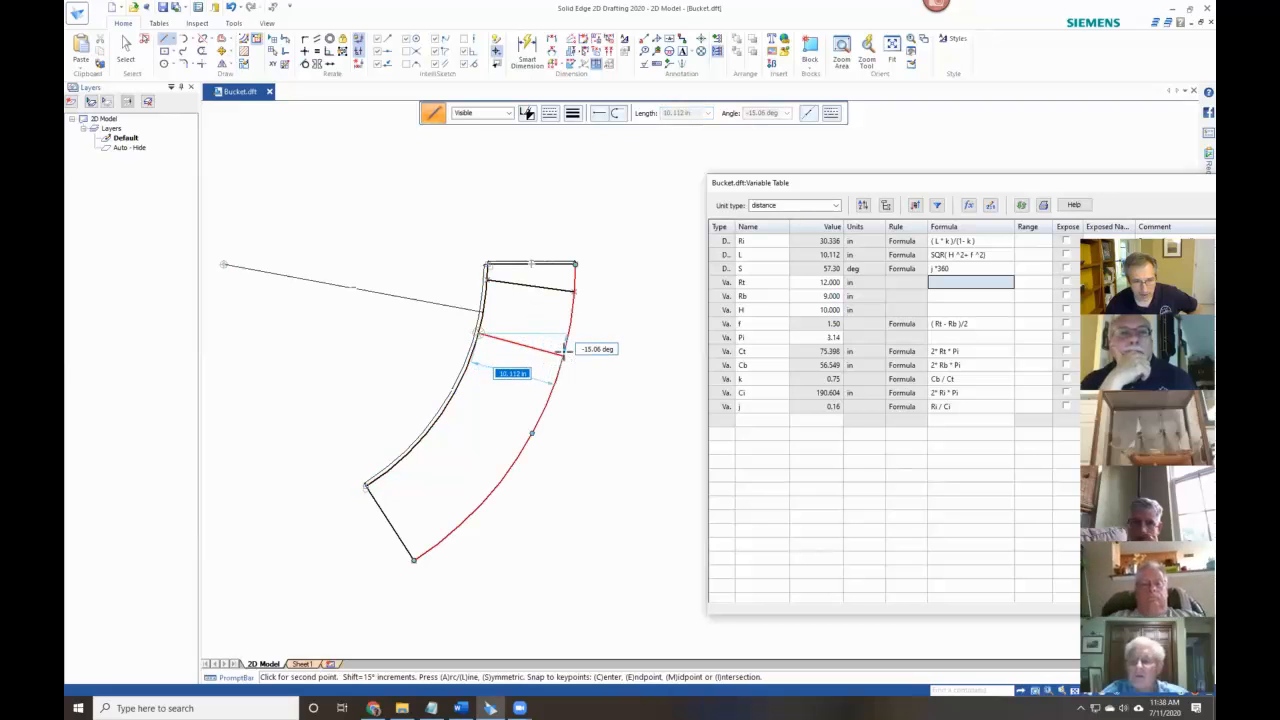
left_click(563, 352)
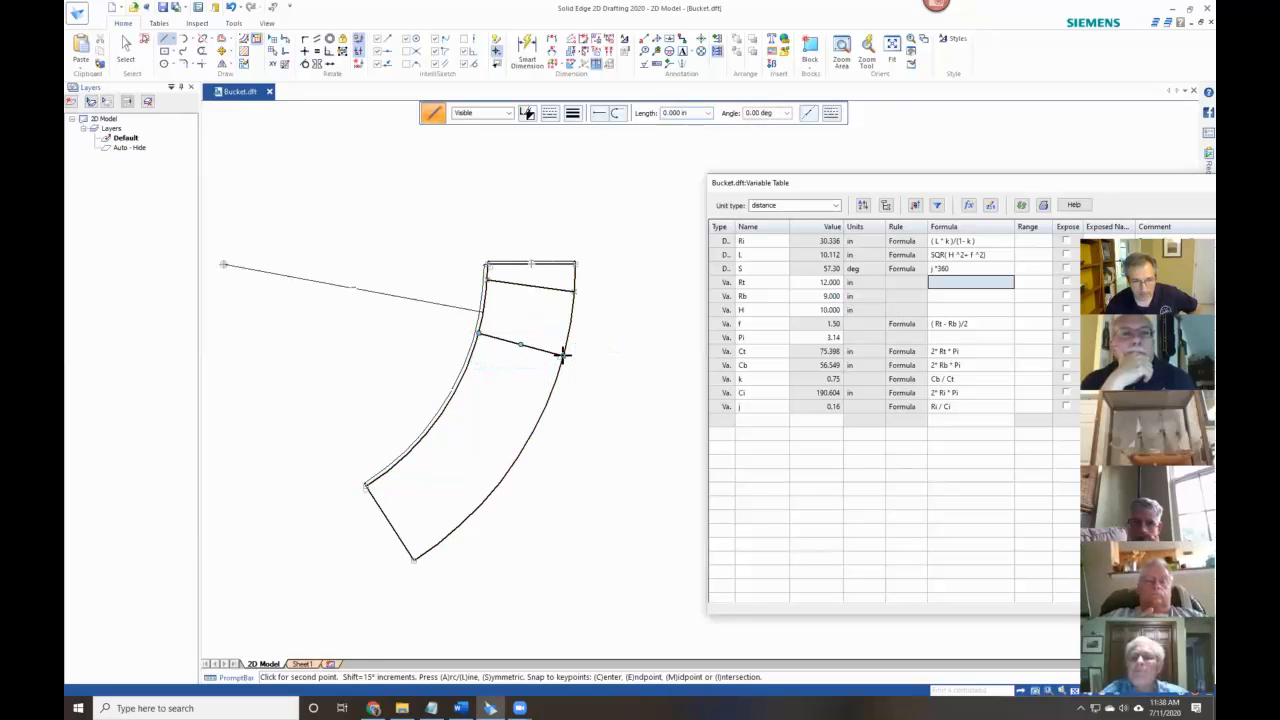
left_click(465, 370)
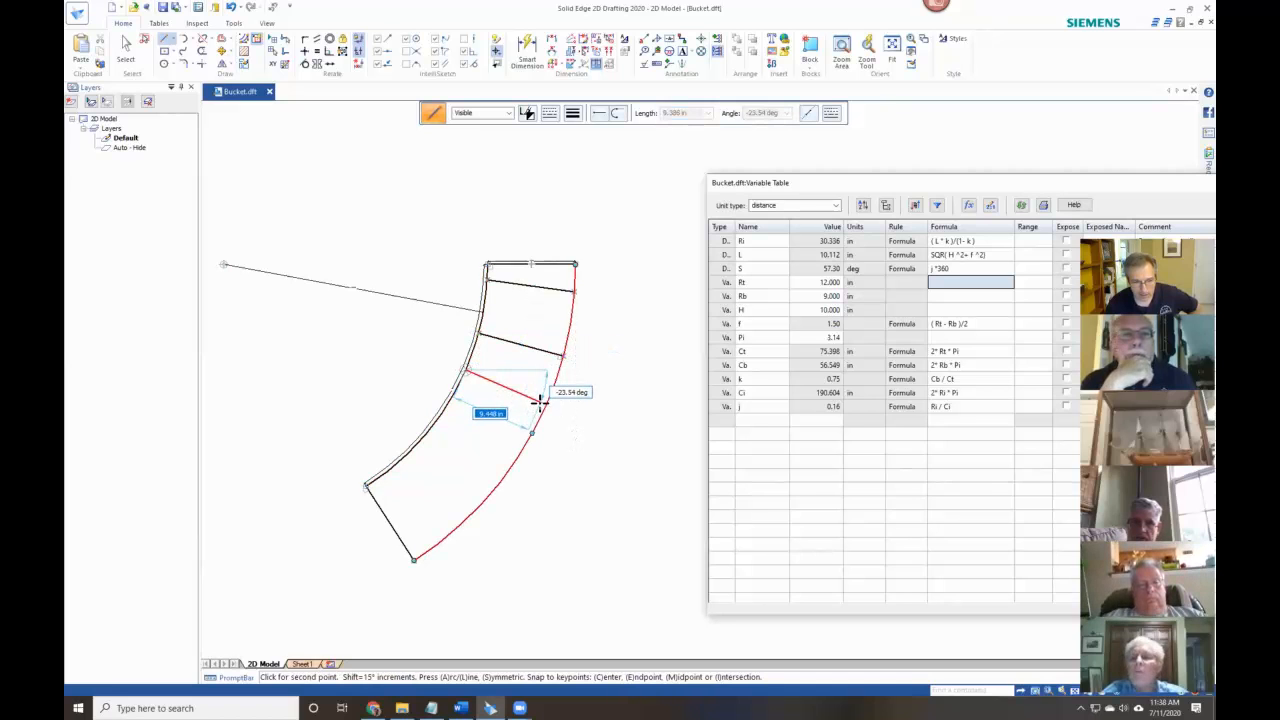
left_click(544, 404)
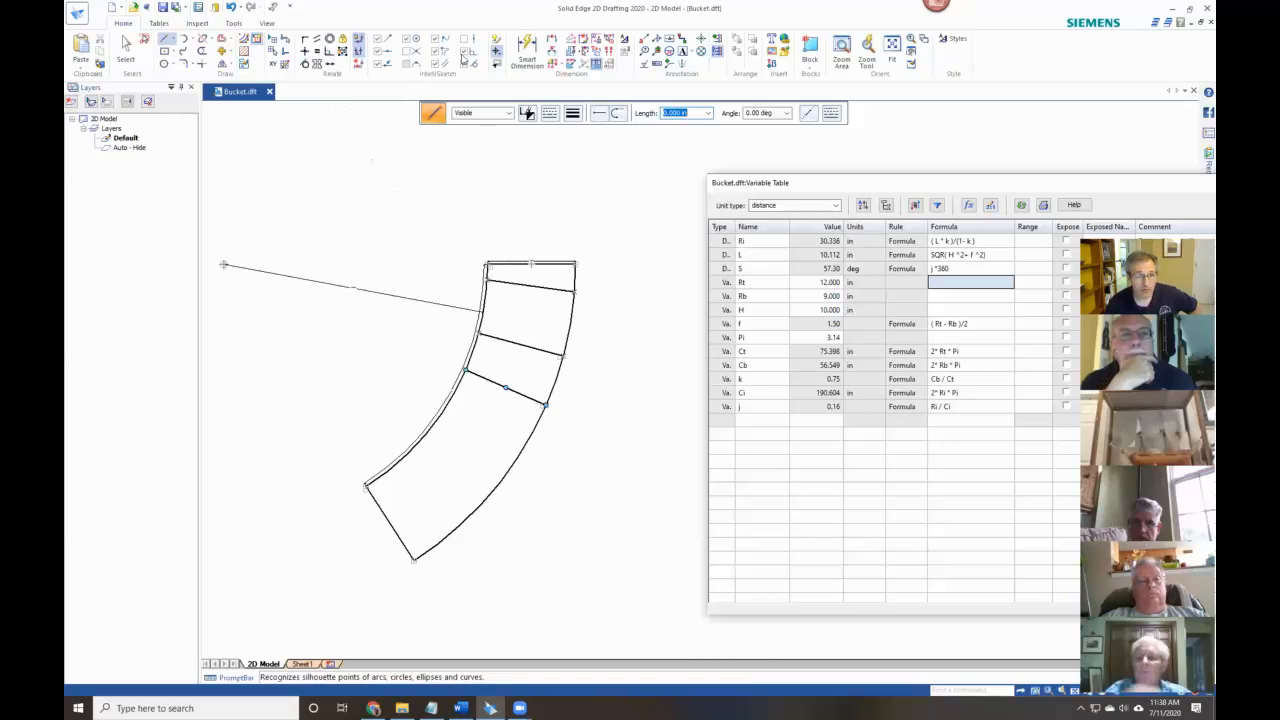
Draw a fourth radial line, about 10 in long, from the inner arc to the outer arc just below the existing three.
left_click(446, 406)
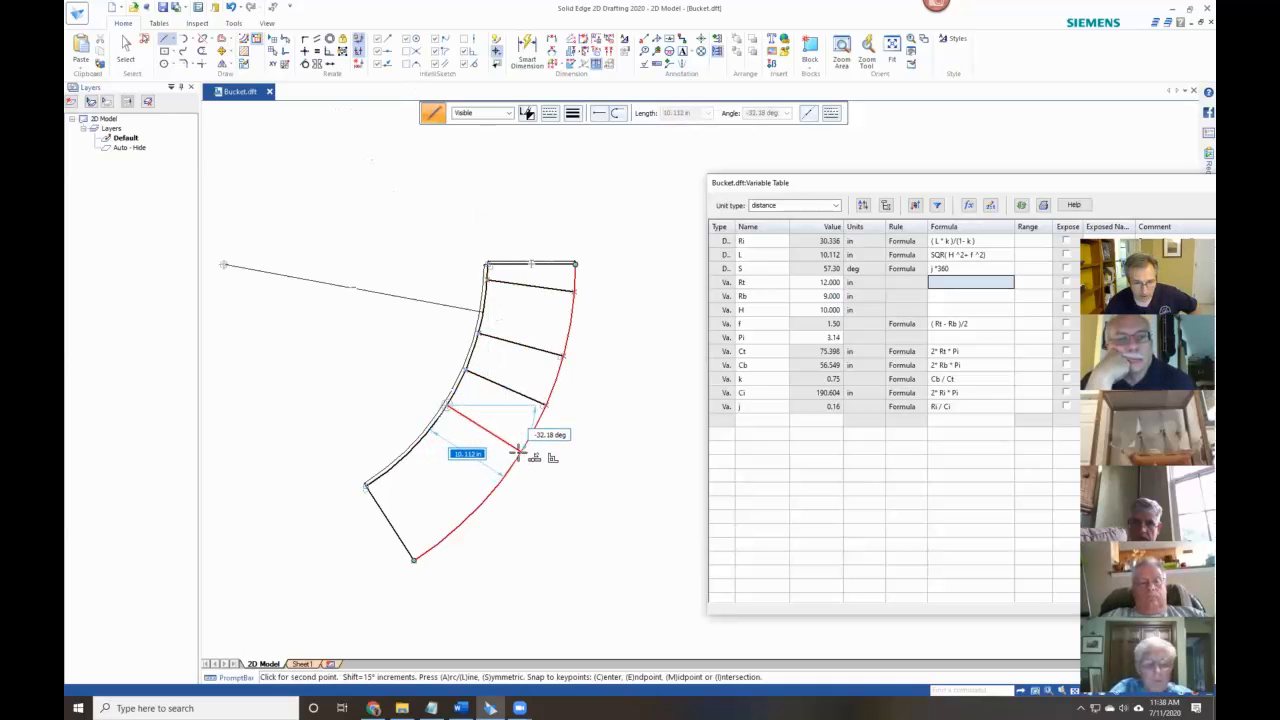
left_click(519, 452)
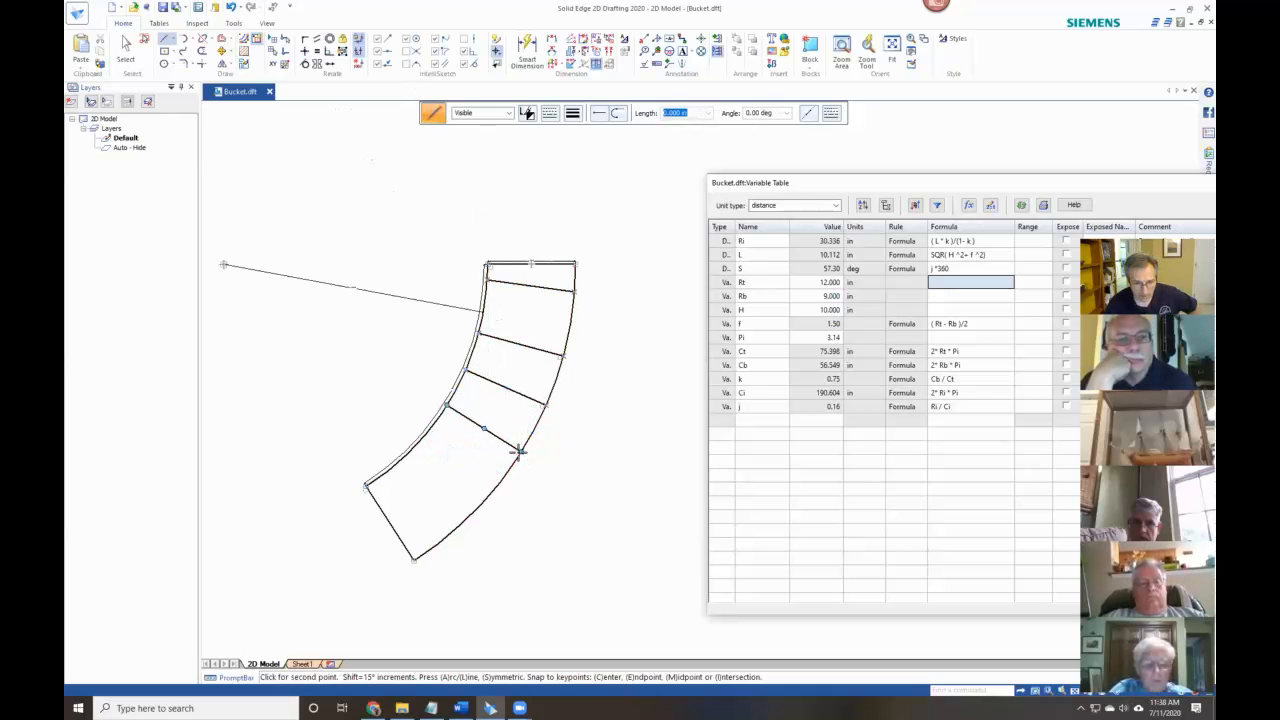
left_click(430, 429)
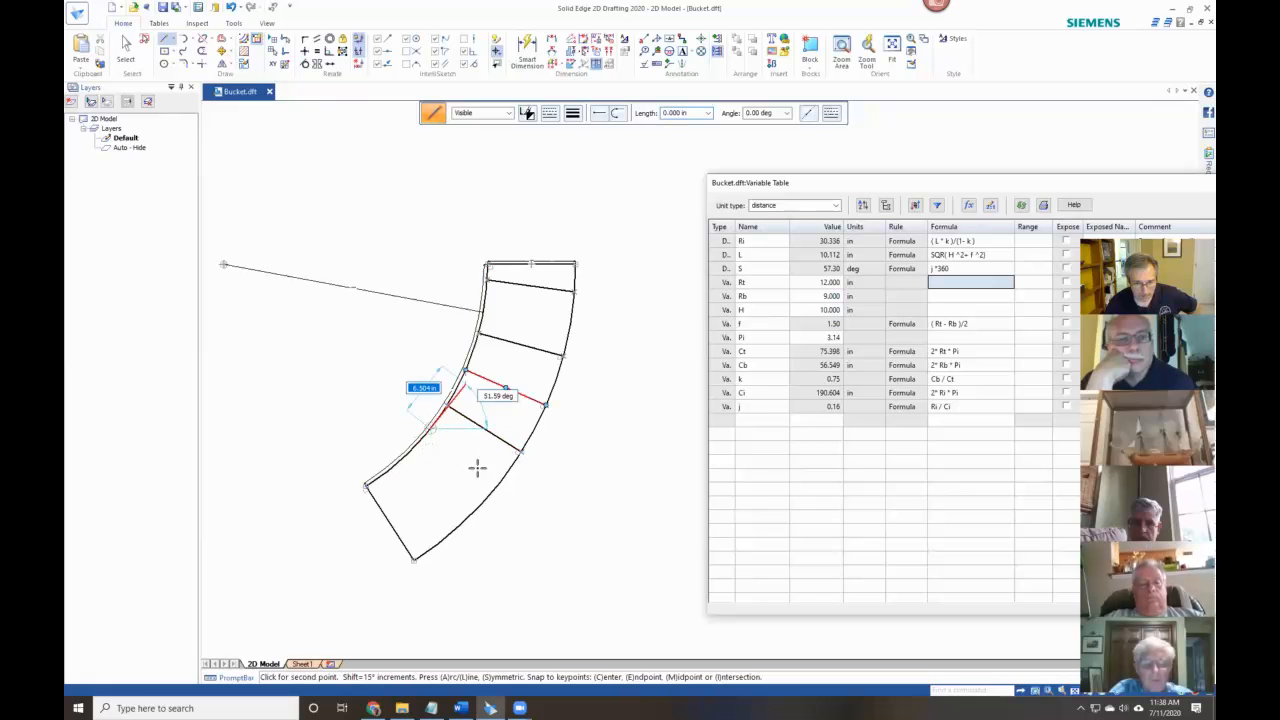
key("Escape")
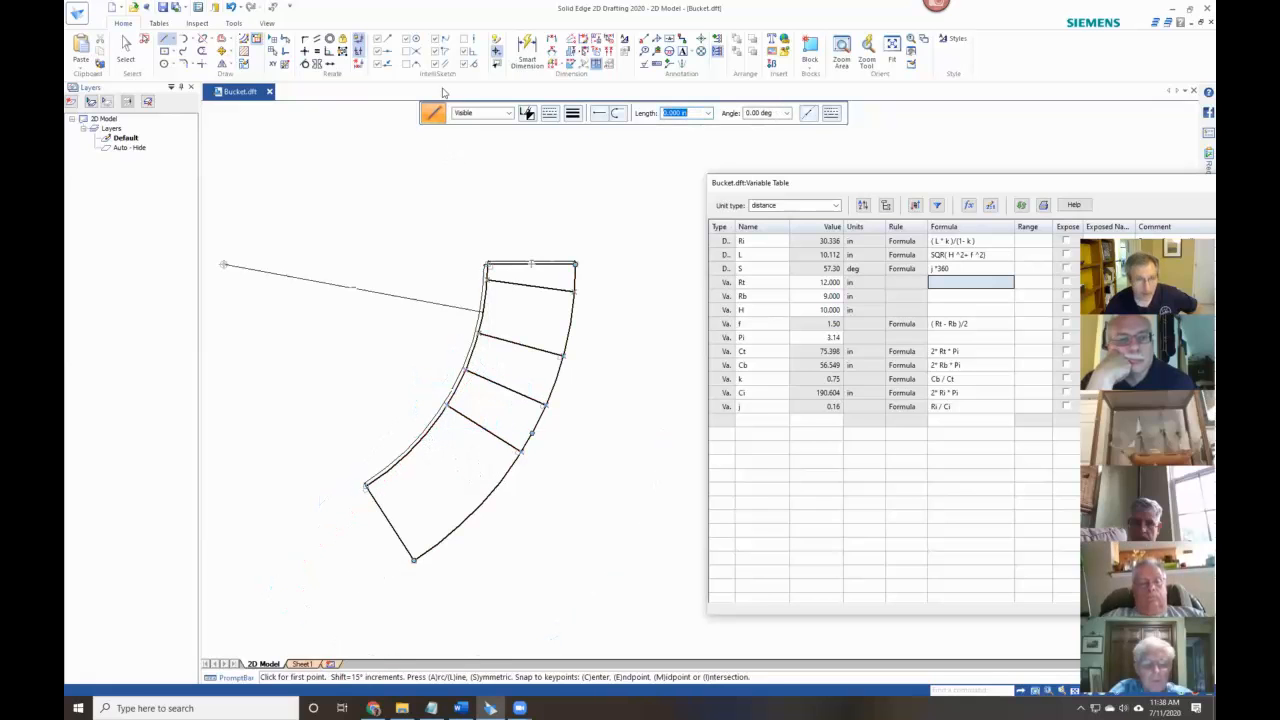
left_click(434, 430)
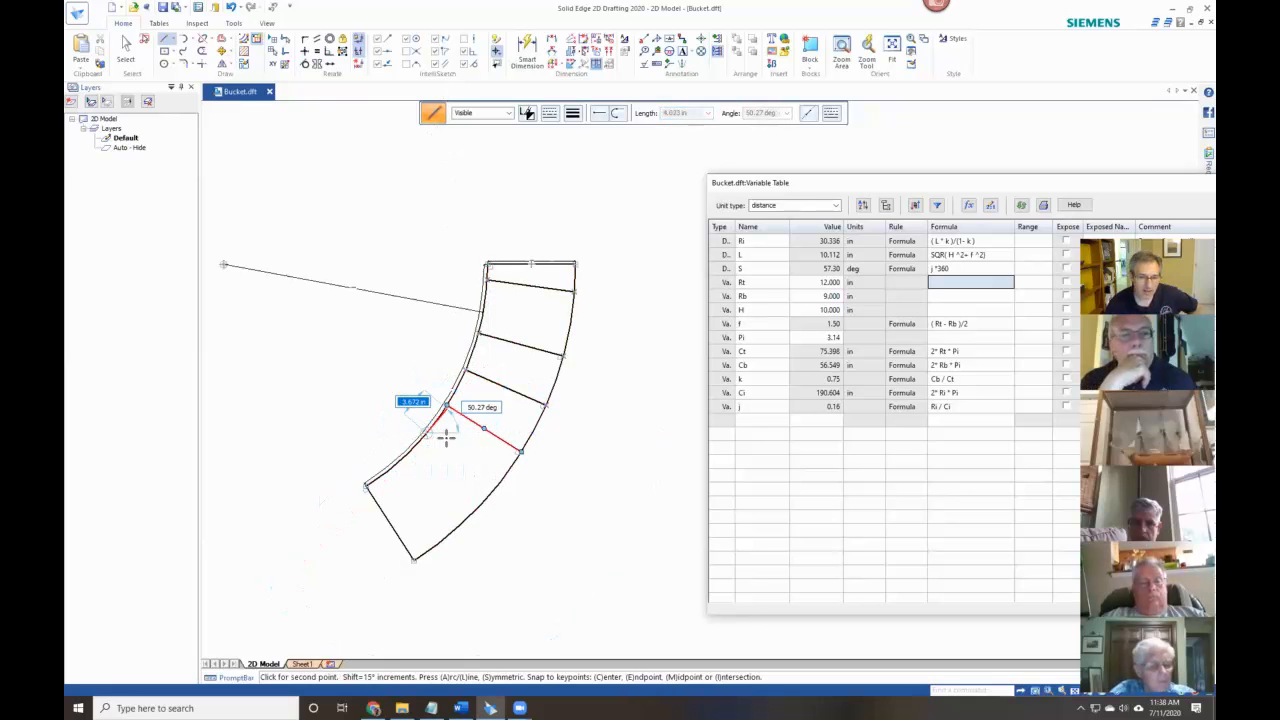
key("Escape")
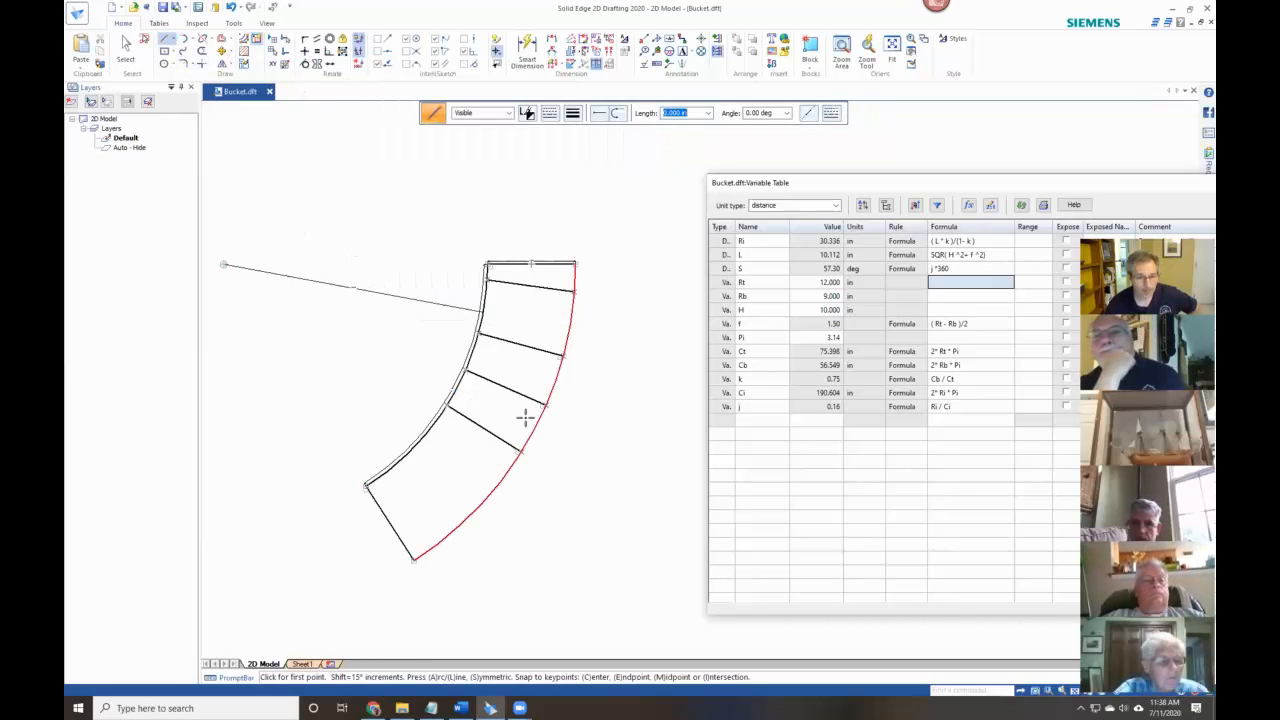
Draw three roughly radial lines across the pattern's lower part and one just above the fourth line, from inner arc to outer arc.
left_click(432, 429)
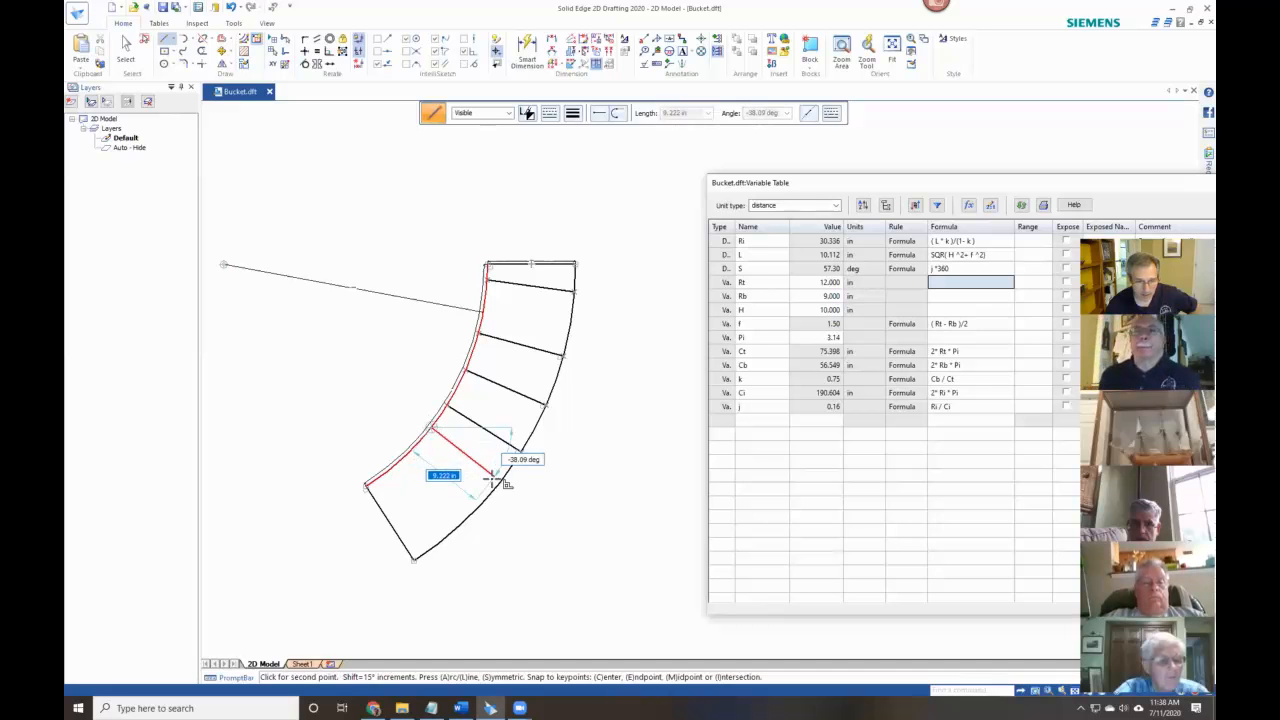
left_click(500, 481)
left_click(466, 473)
left_click(416, 447)
left_click(477, 505)
left_click(397, 465)
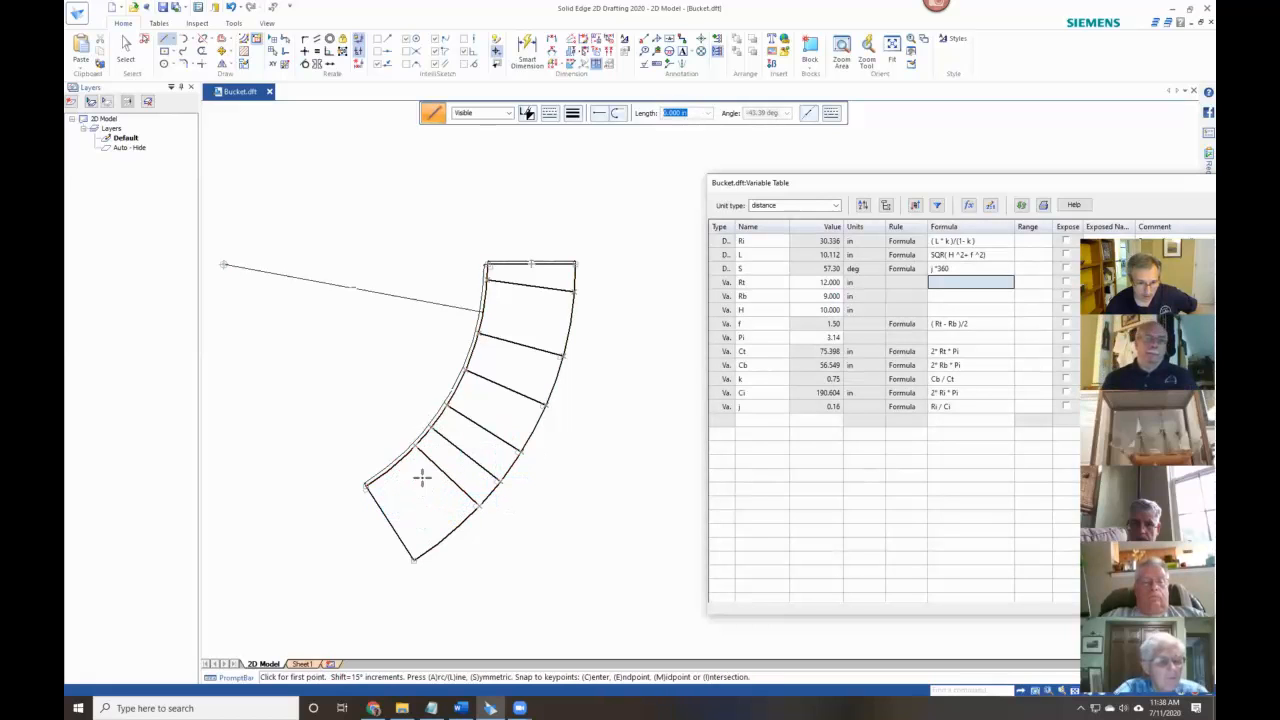
left_click(455, 529)
left_click(455, 391)
left_click(527, 437)
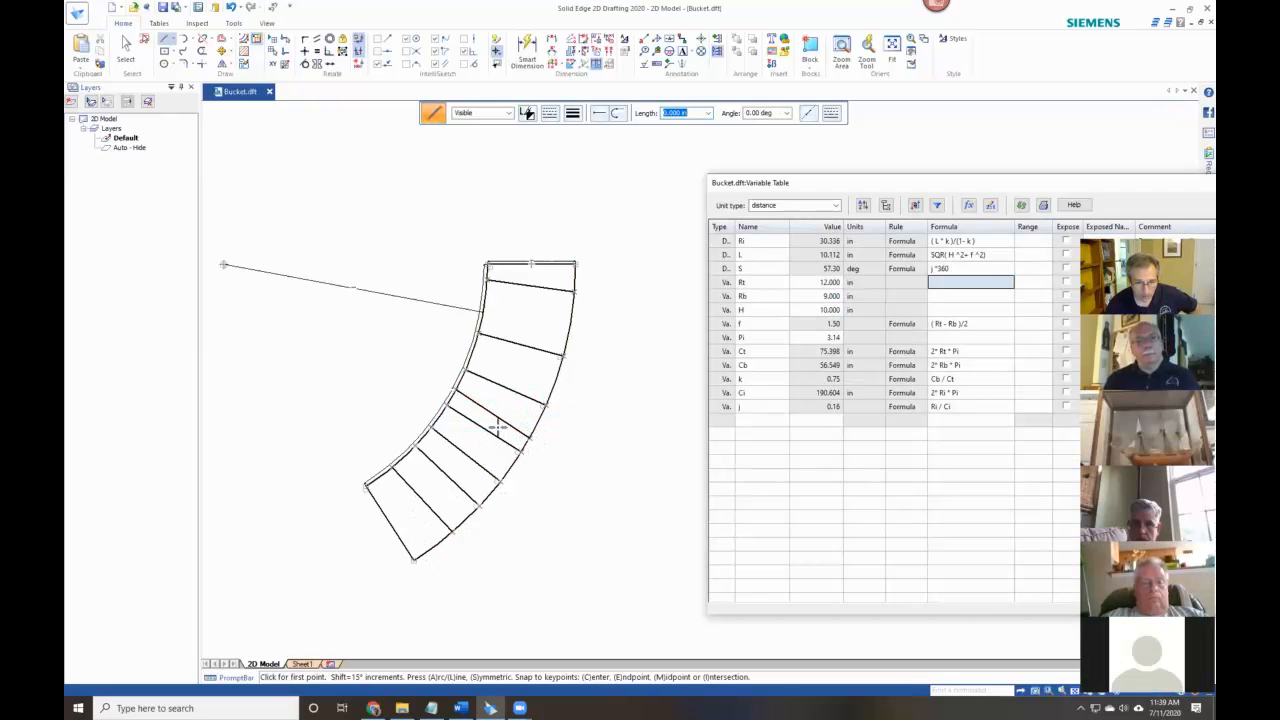
Draw three more roughly radial lines, about 10 in long, in the wider gaps between the dividers of the pattern's upper half.
left_click(484, 298)
left_click(572, 311)
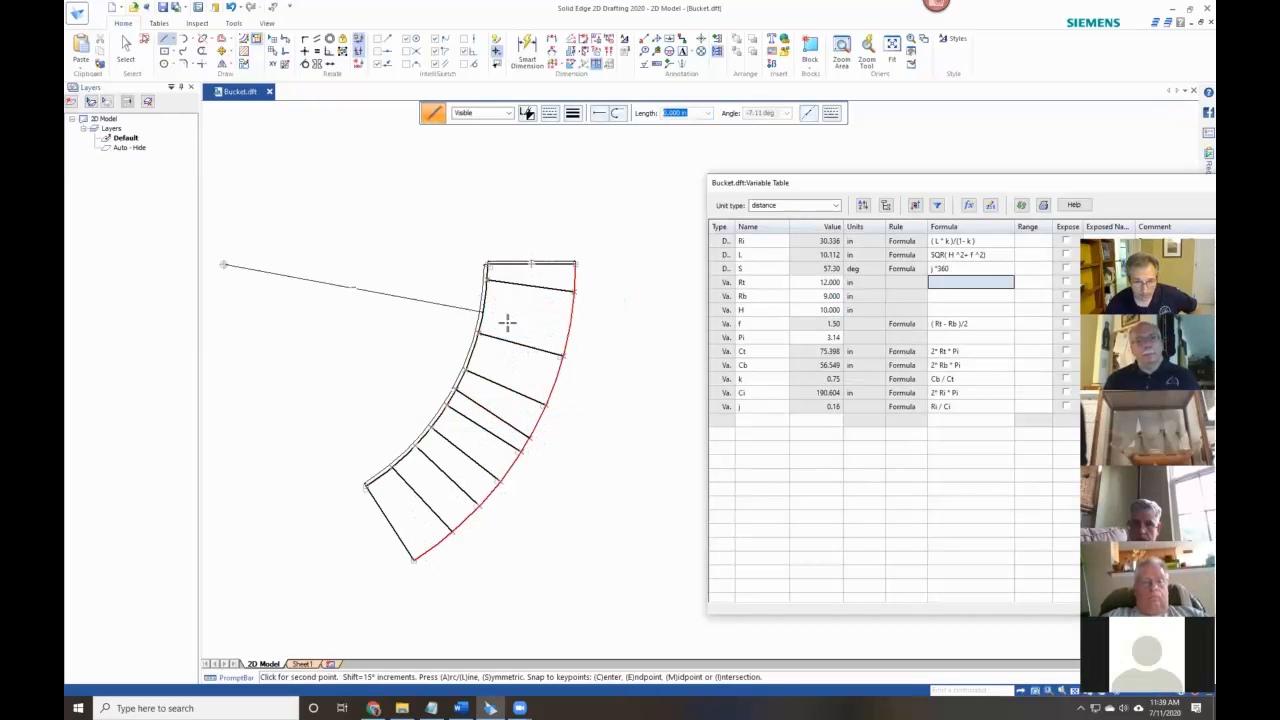
left_click(483, 319)
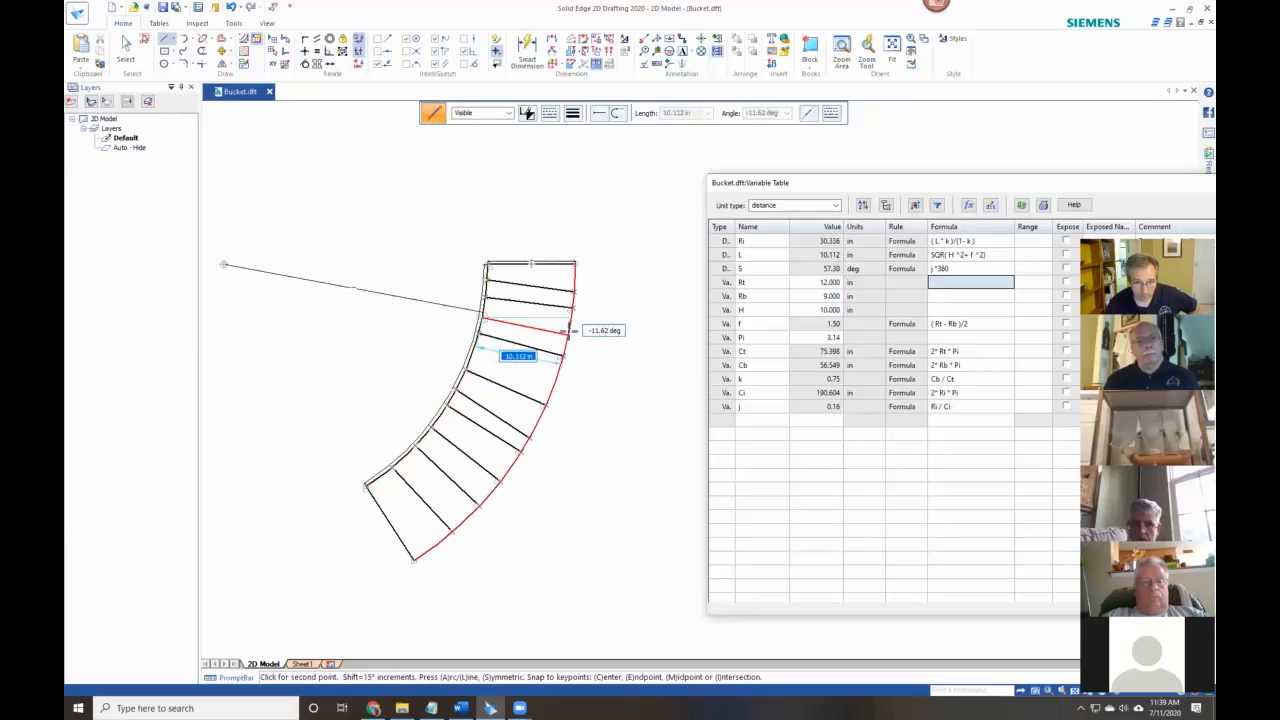
left_click(566, 332)
left_click(472, 352)
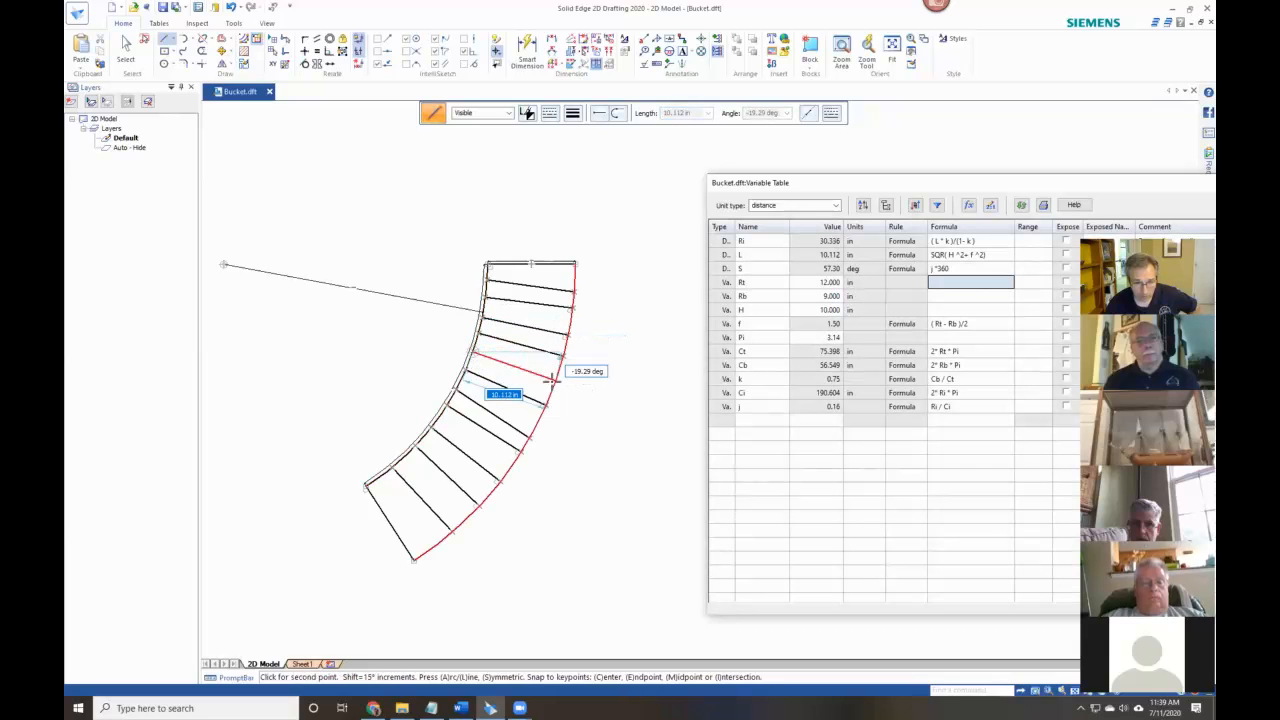
left_click(553, 378)
Make the topmost, the seventh and the lowest divider lines perpendicular to the outer arc.
scroll(614, 386, "up", 3)
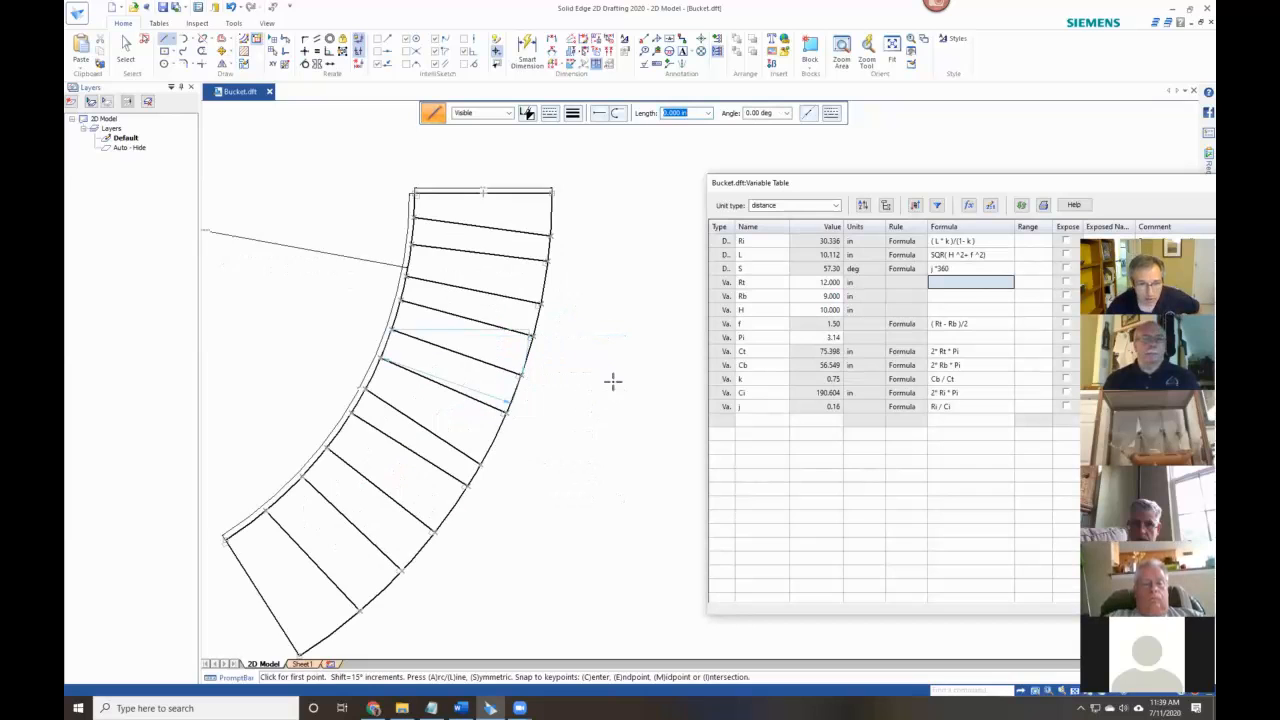
left_click(330, 51)
left_click(548, 221)
left_click(548, 221)
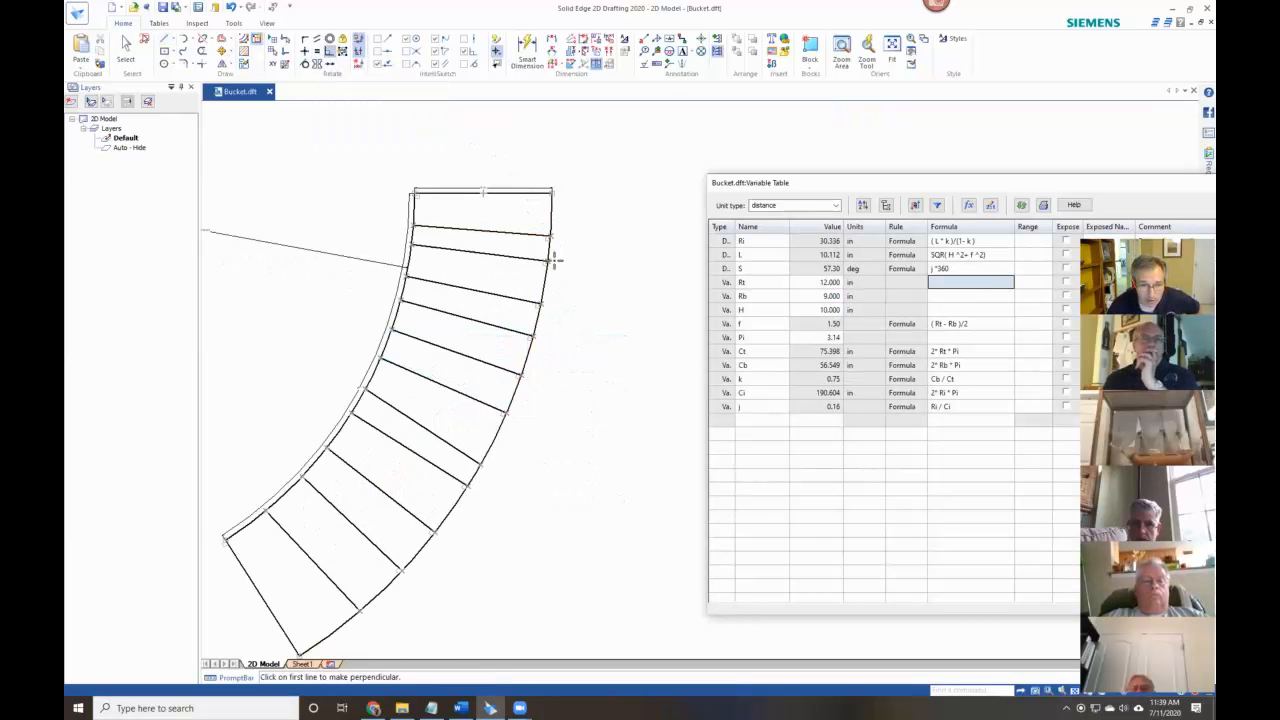
left_click(472, 458)
left_click(483, 456)
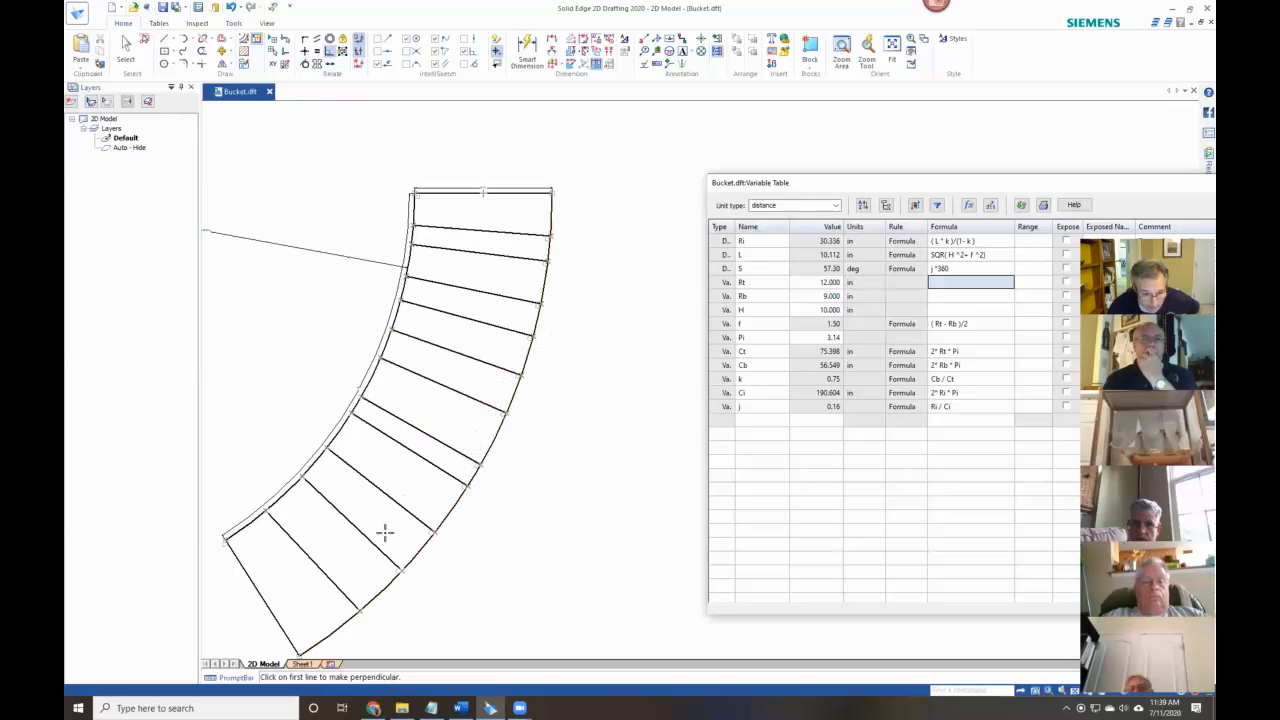
left_click(343, 592)
left_click(371, 597)
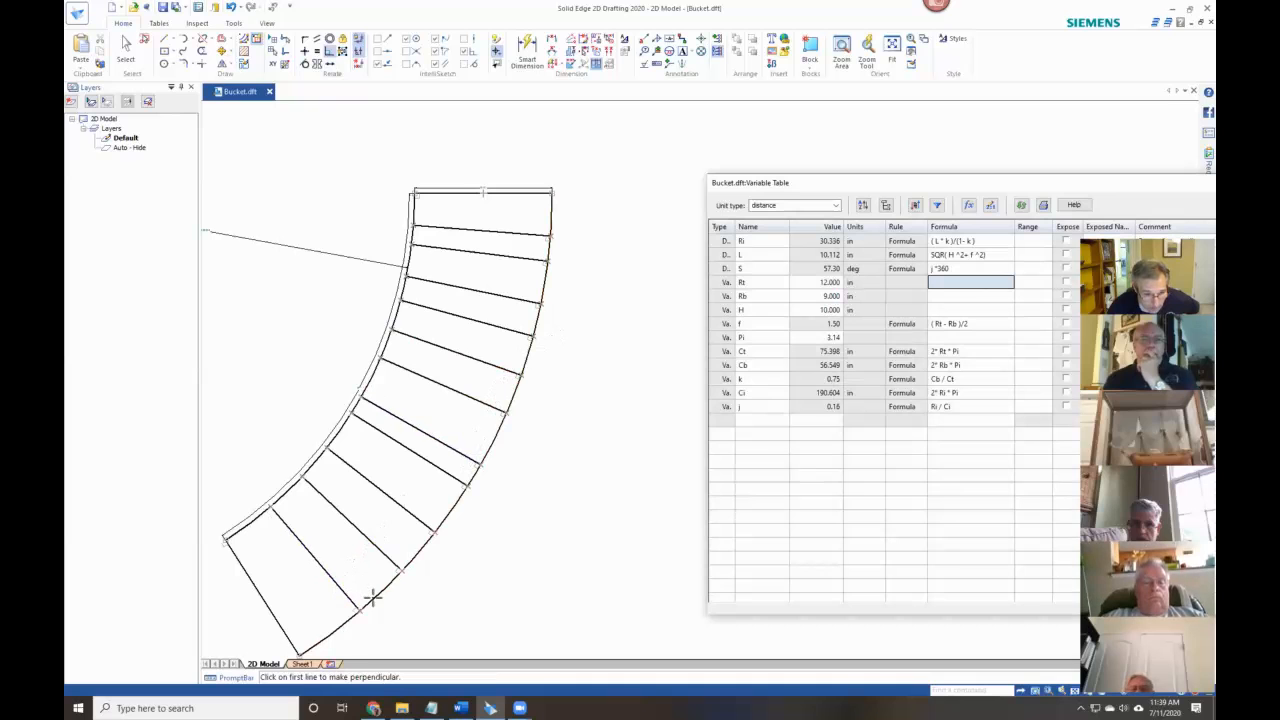
Add angular dimensions outside the outer arc for the first three segments, from the pattern's top edge down to the third divider.
scroll(652, 422, "down", 2)
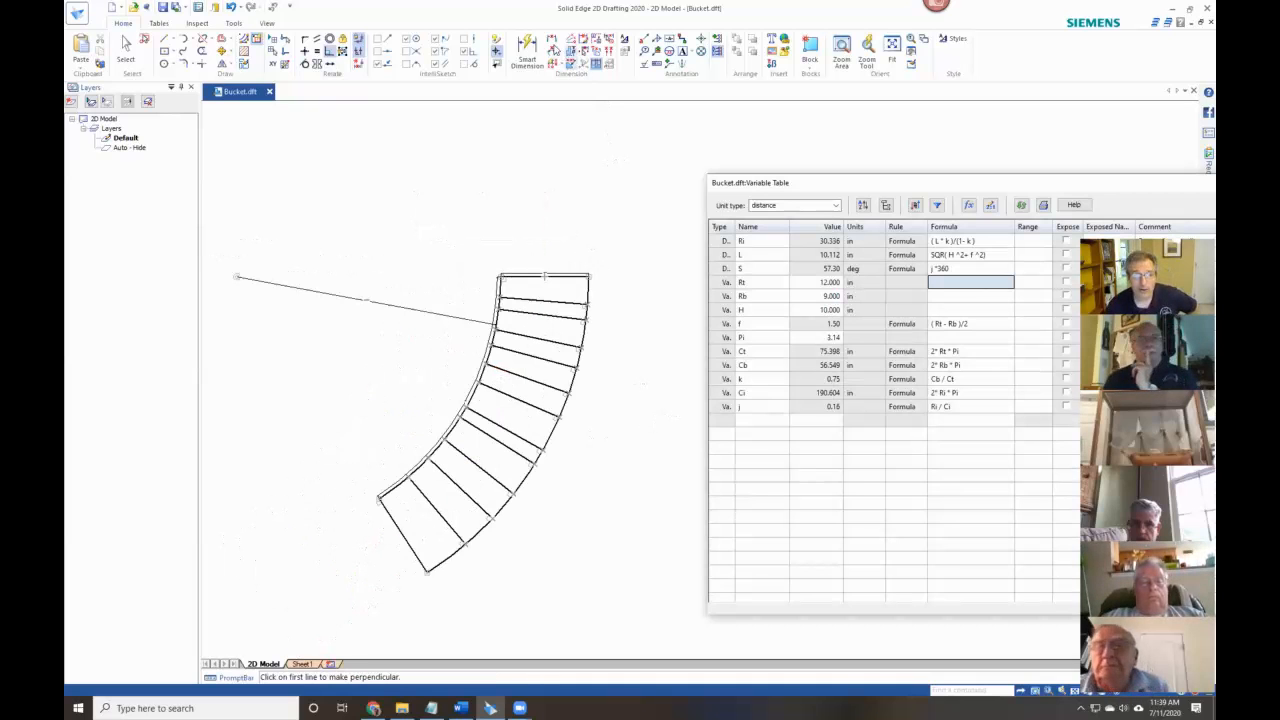
left_click(551, 61)
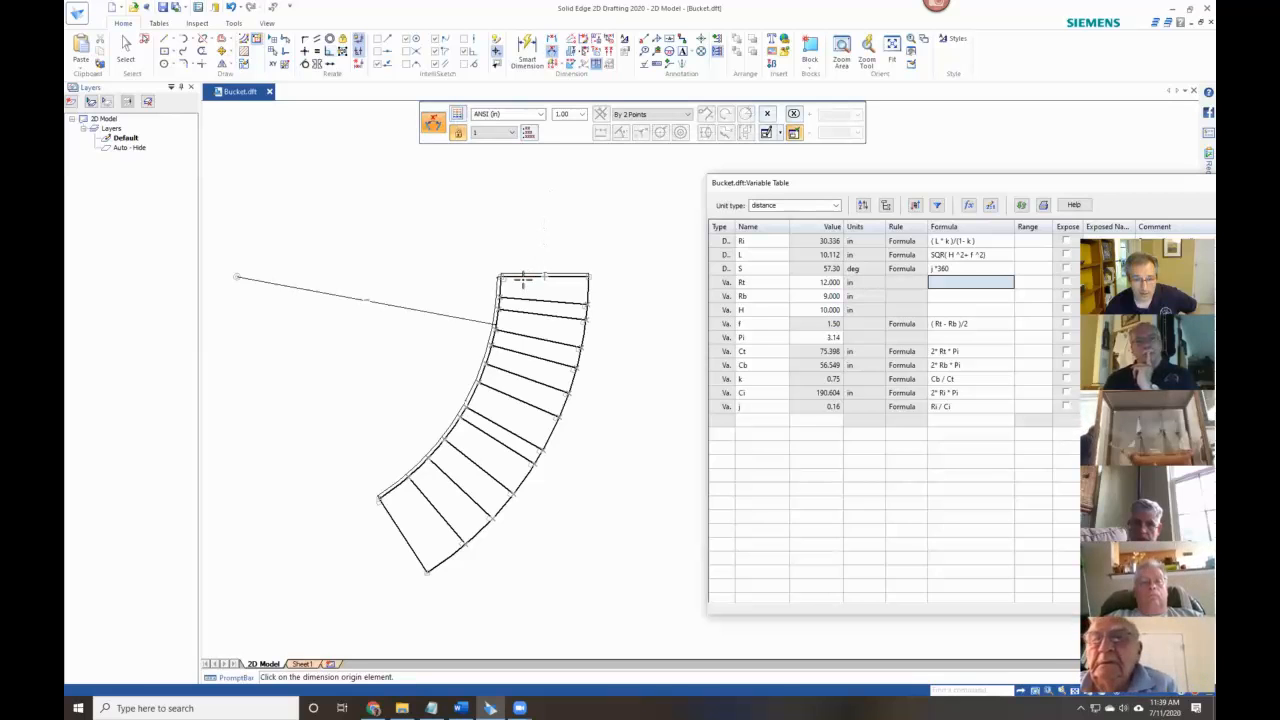
left_click(518, 297)
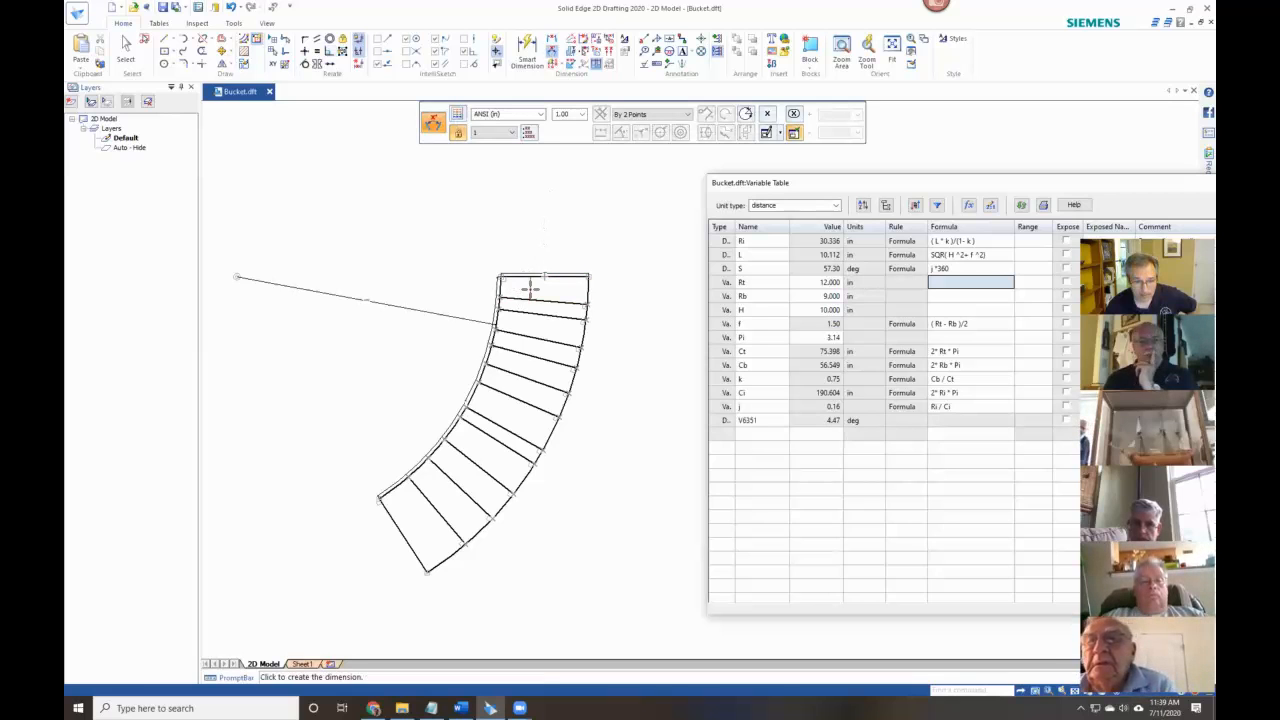
left_click(616, 290)
left_click(567, 302)
left_click(567, 317)
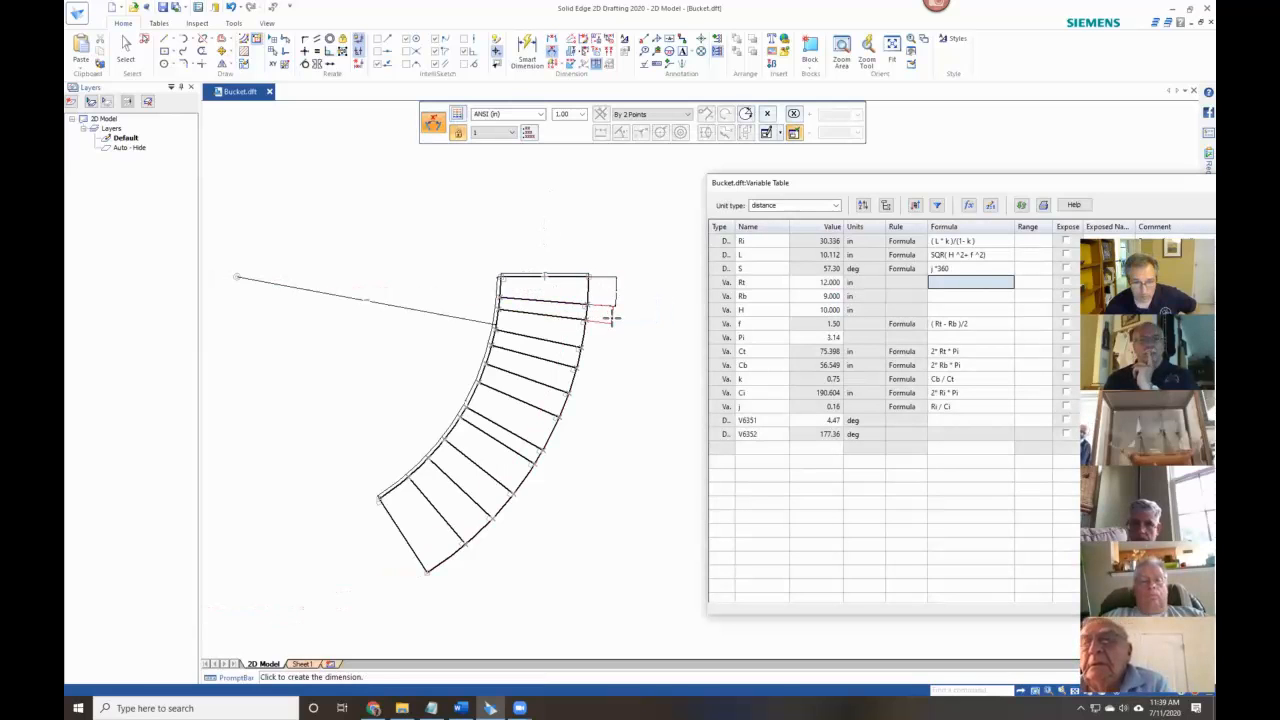
left_click(582, 321)
left_click(574, 318)
left_click(566, 342)
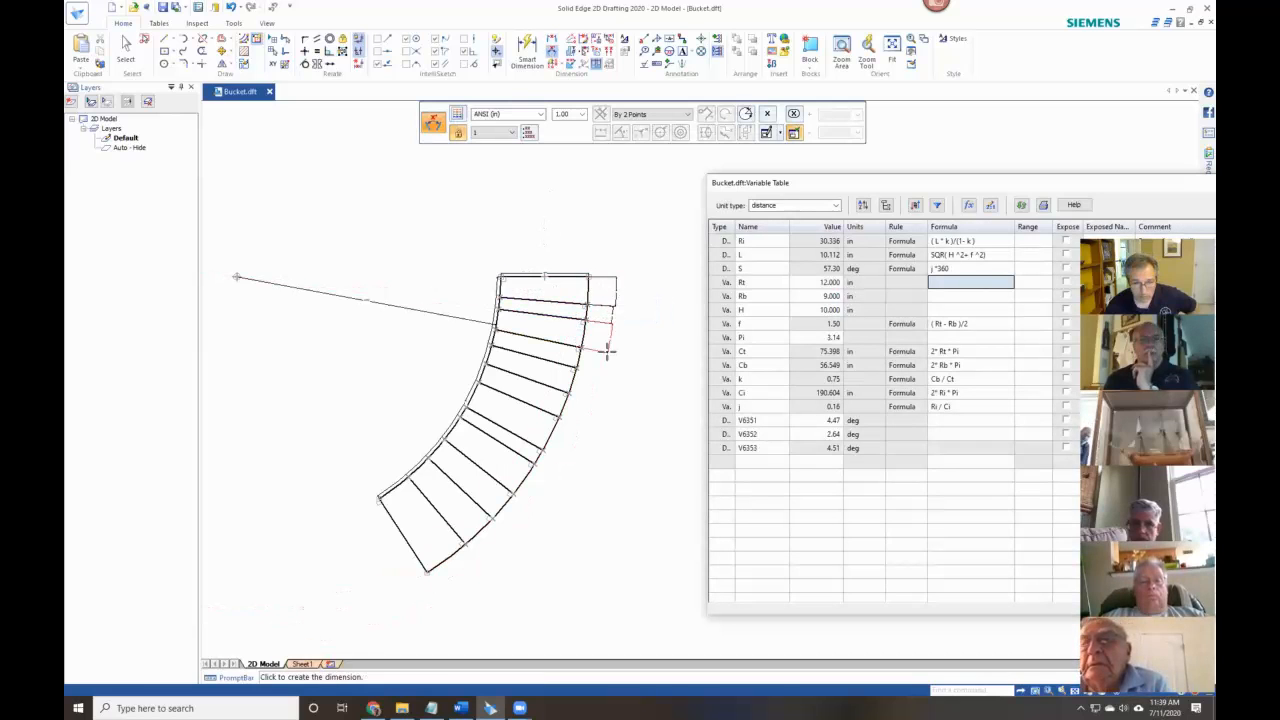
left_click(608, 350)
Dimension the angles between the third and fourth dividers and between the fourth and fifth dividers.
key("Return")
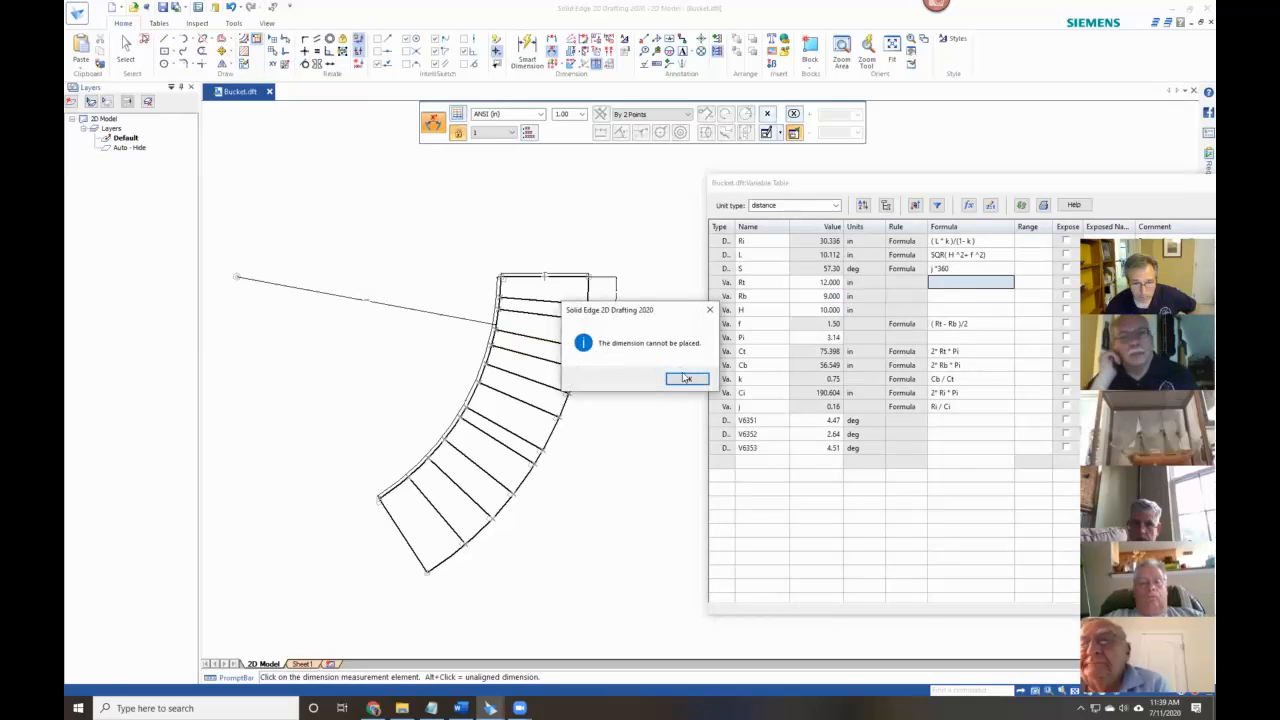
left_click(679, 377)
left_click(572, 354)
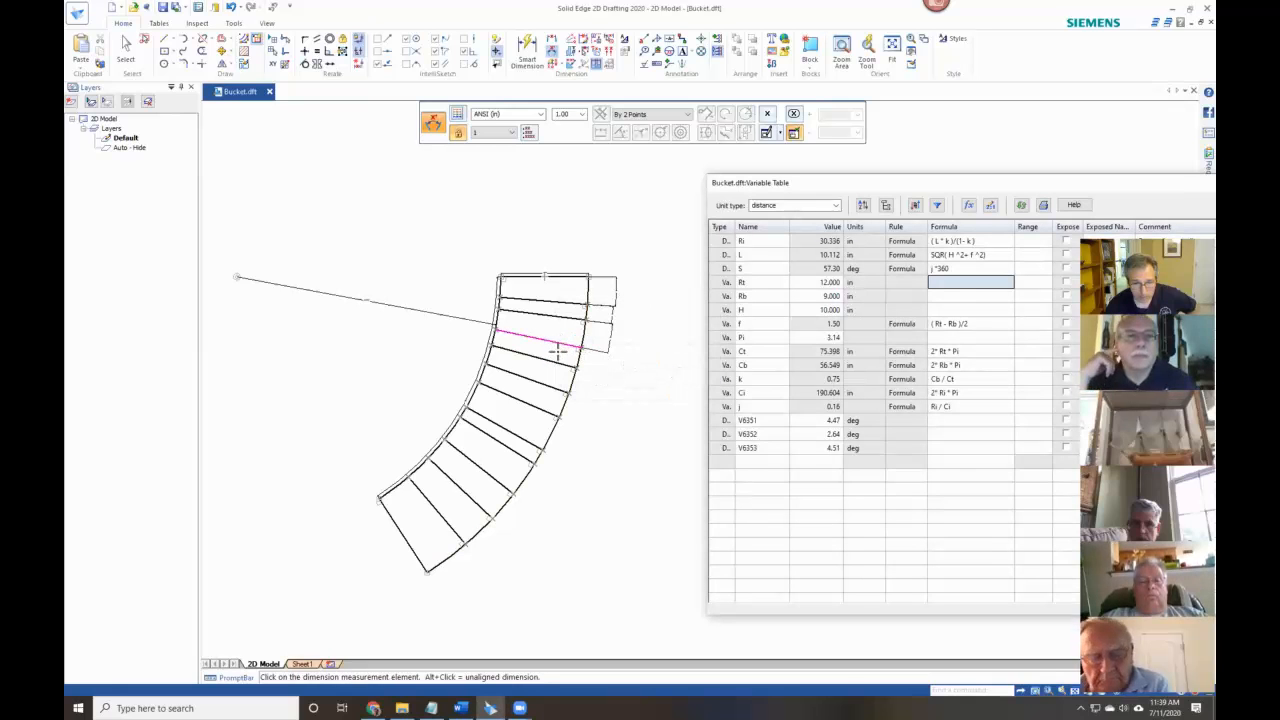
left_click(600, 364)
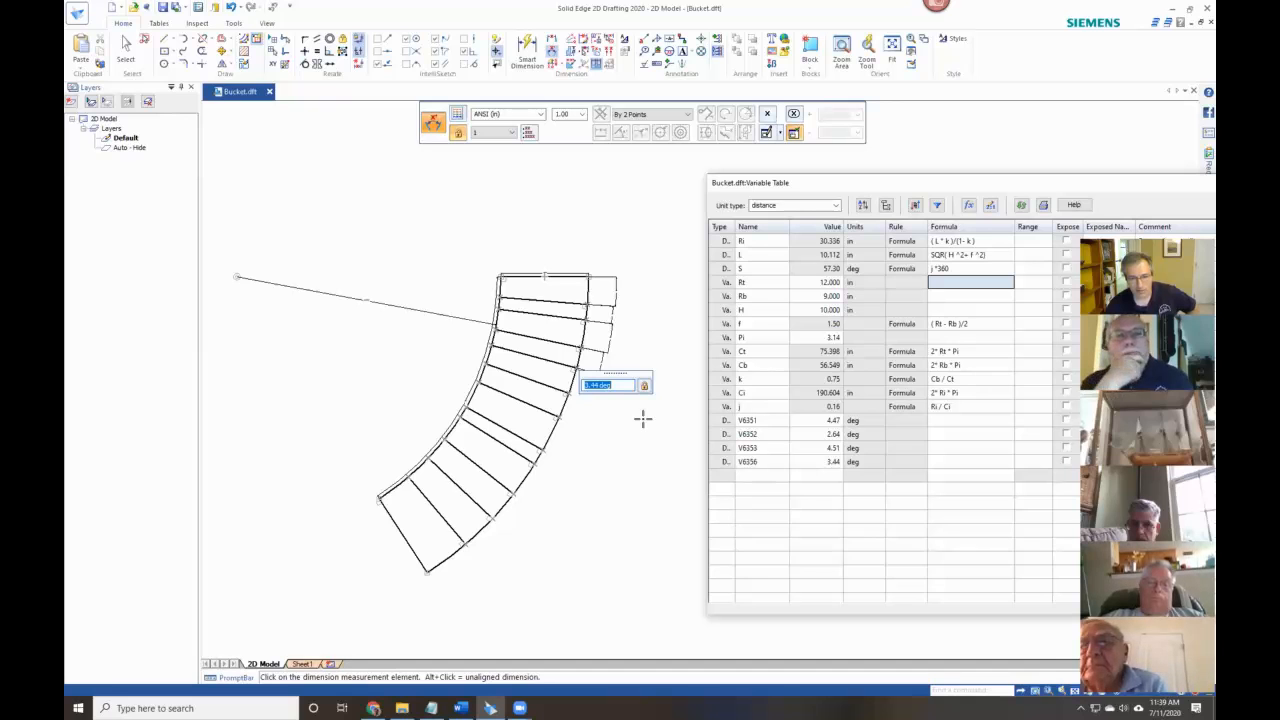
left_click(585, 378)
left_click(560, 362)
left_click(543, 385)
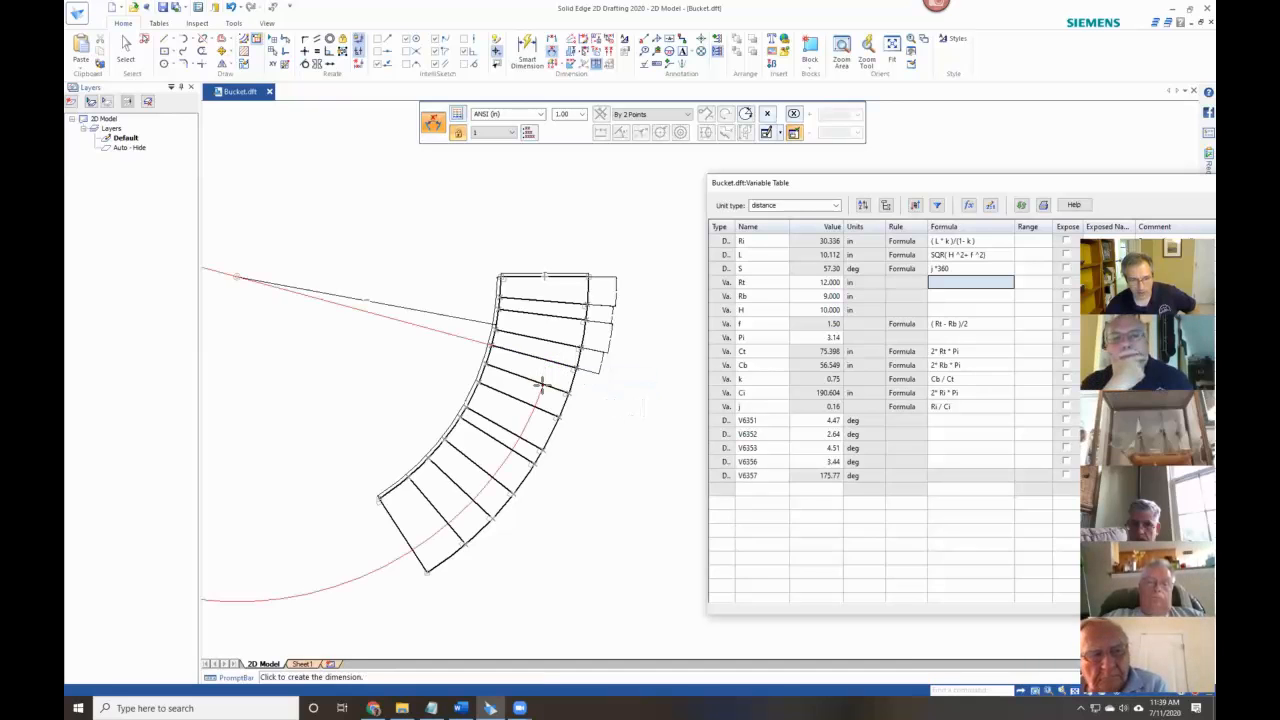
left_click(590, 396)
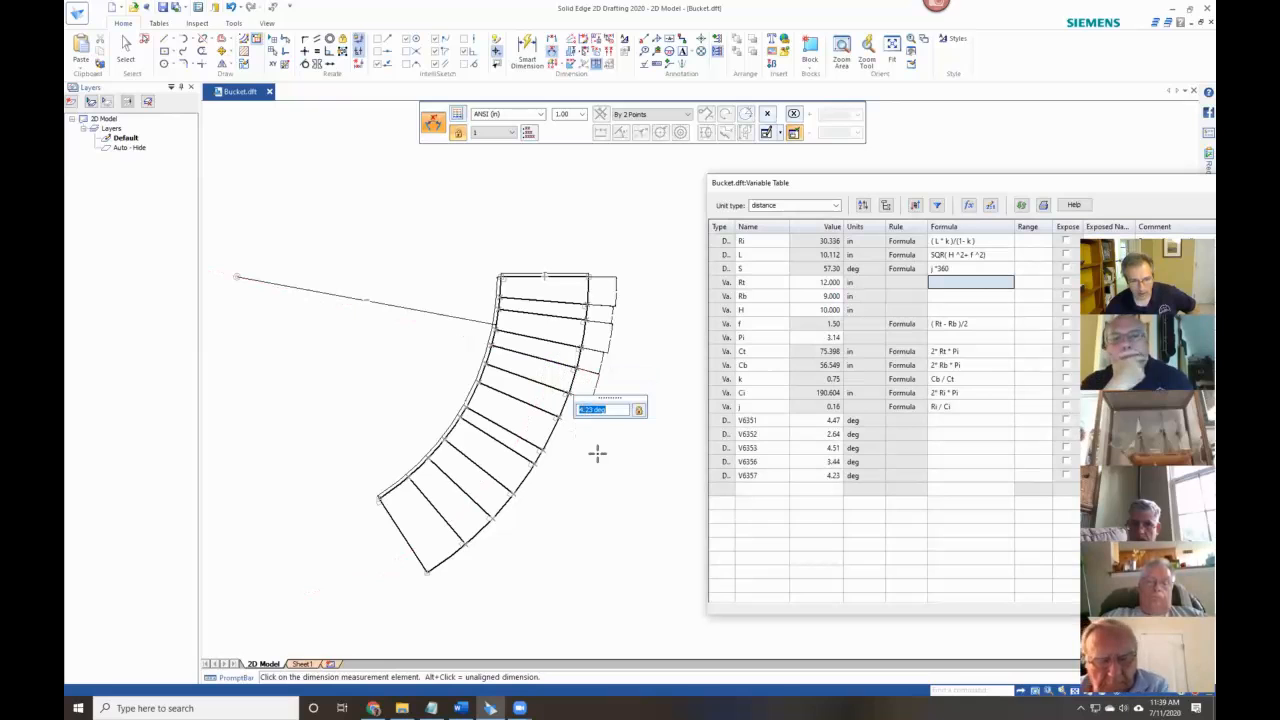
Dimension the angles between the fifth and sixth dividers and between the sixth and seventh dividers.
left_click(551, 388)
left_click(551, 388)
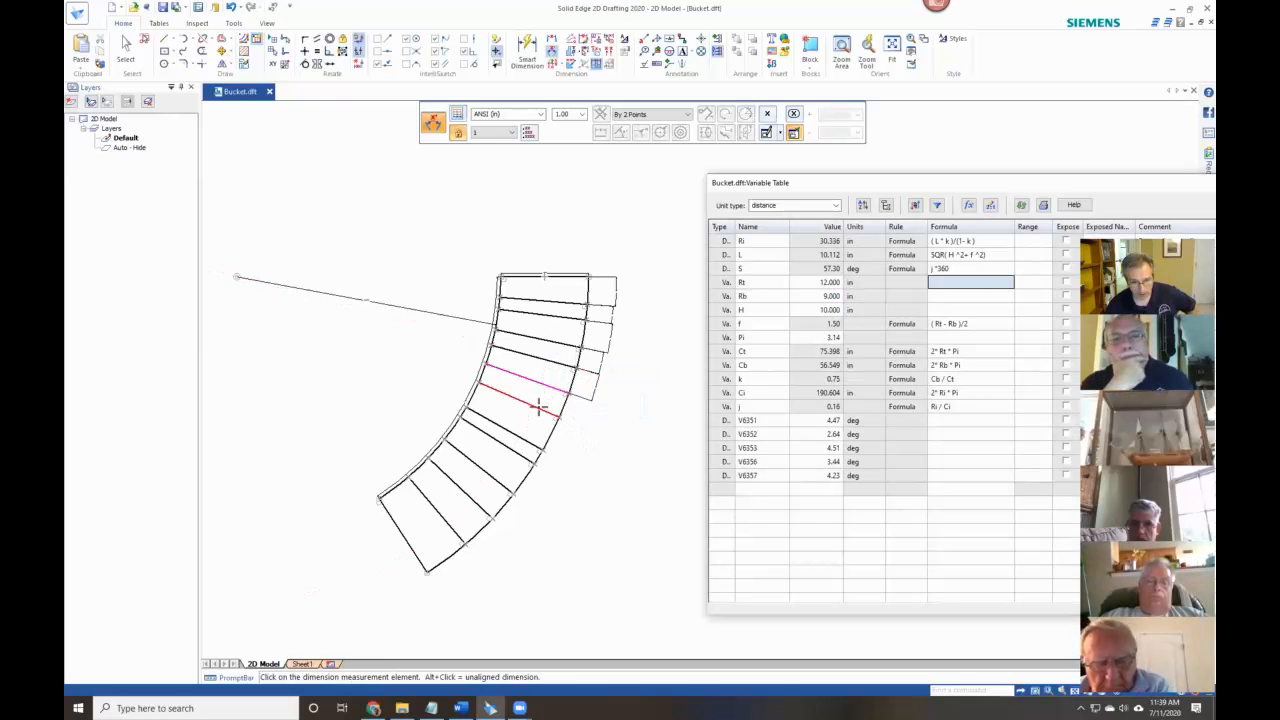
left_click(537, 404)
left_click(587, 419)
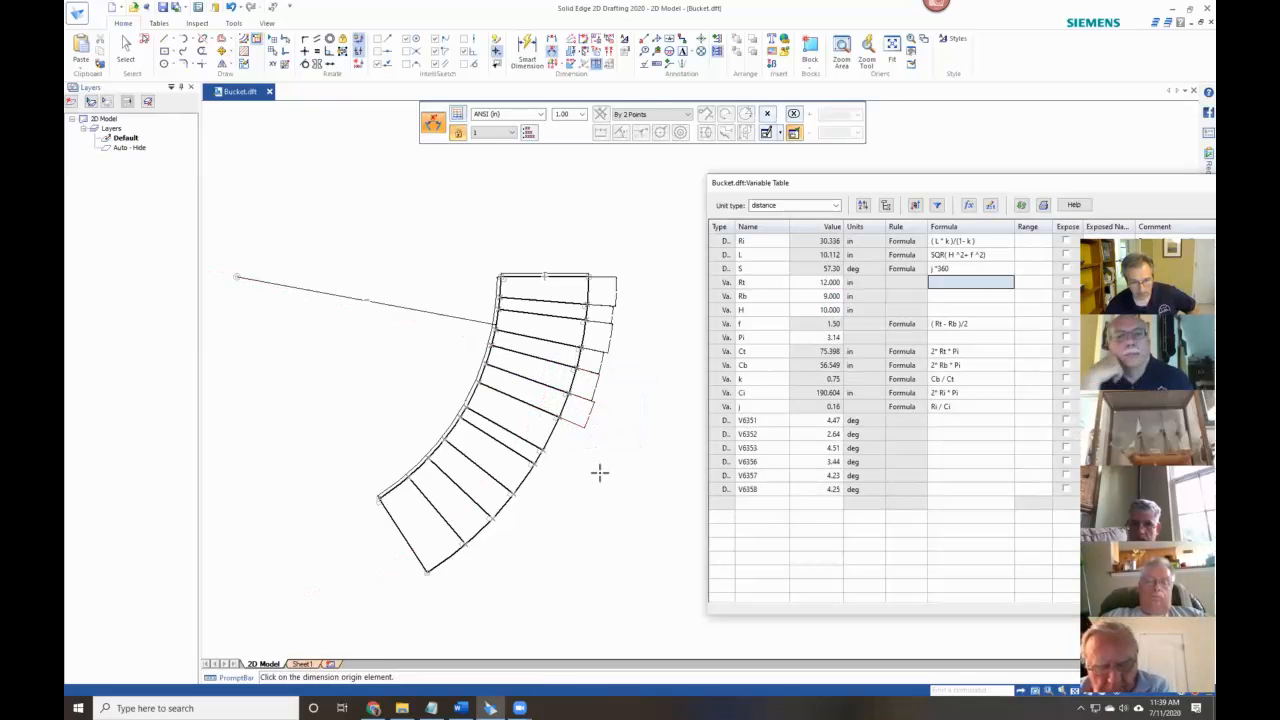
left_click(531, 405)
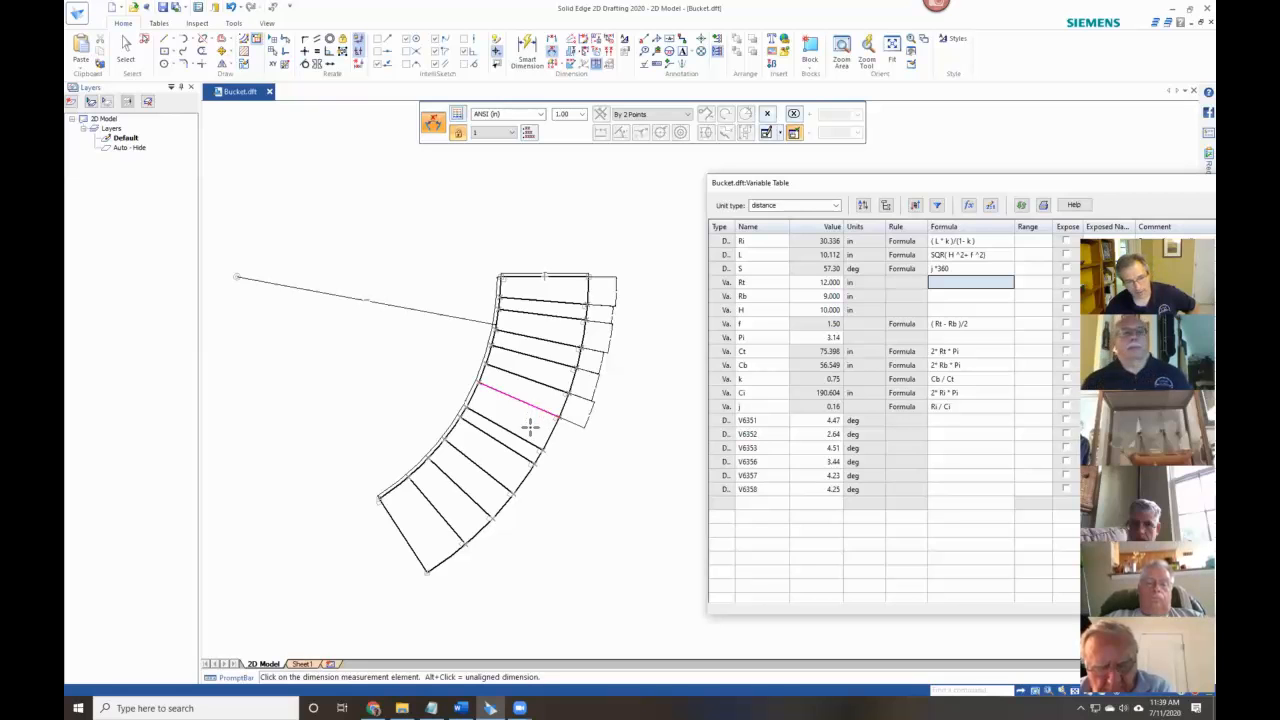
left_click(530, 438)
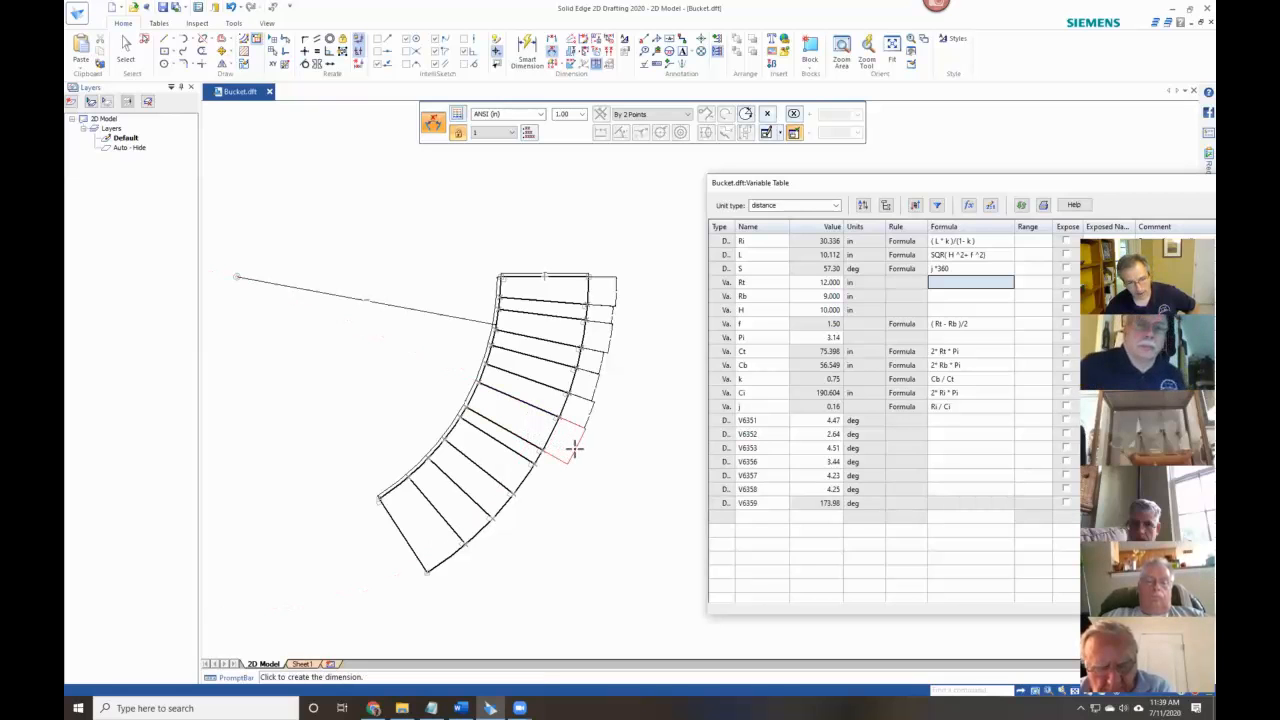
left_click(575, 448)
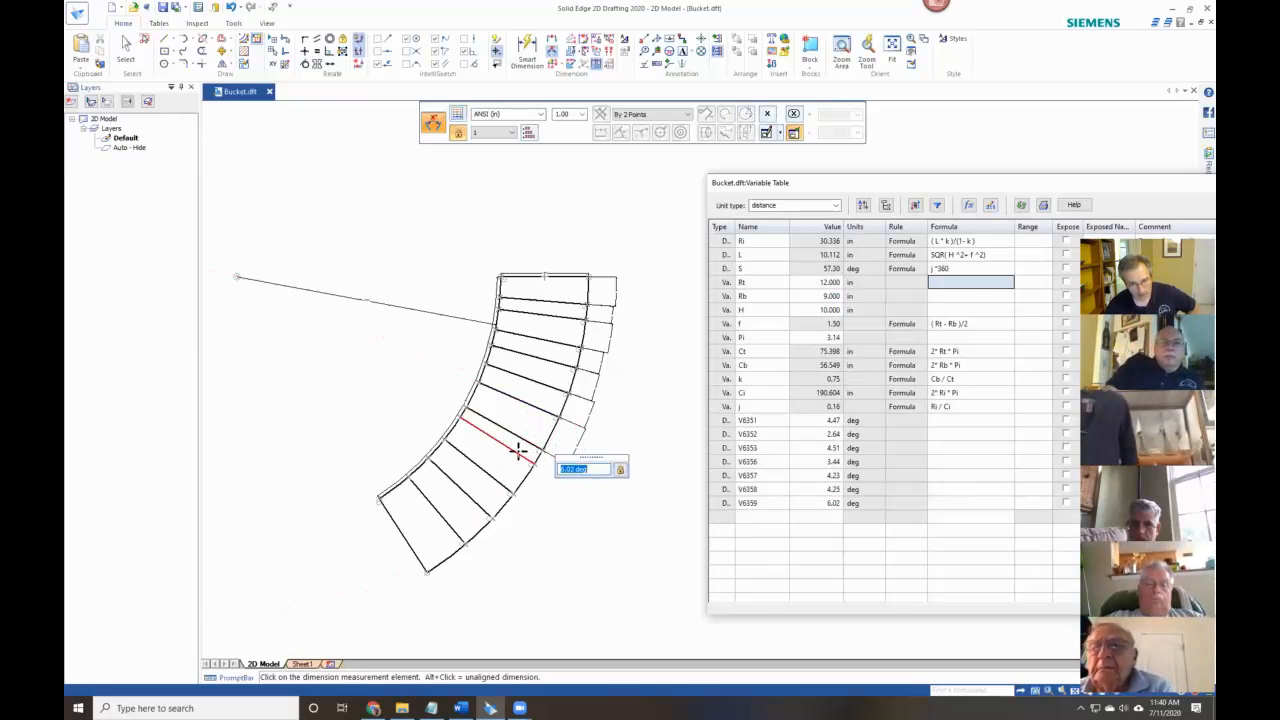
Dimension the angles between the seventh and eighth dividers and between the eighth and ninth dividers, outside the outer arc.
left_click(519, 451)
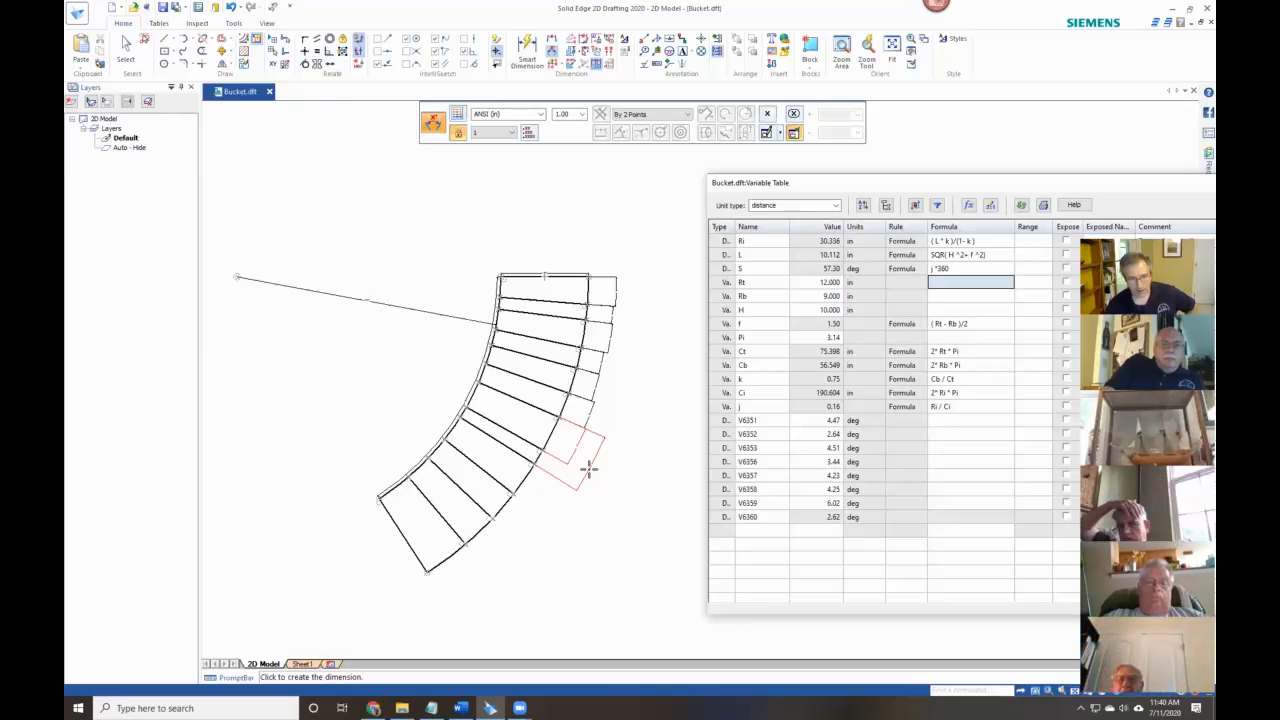
right_click(589, 469)
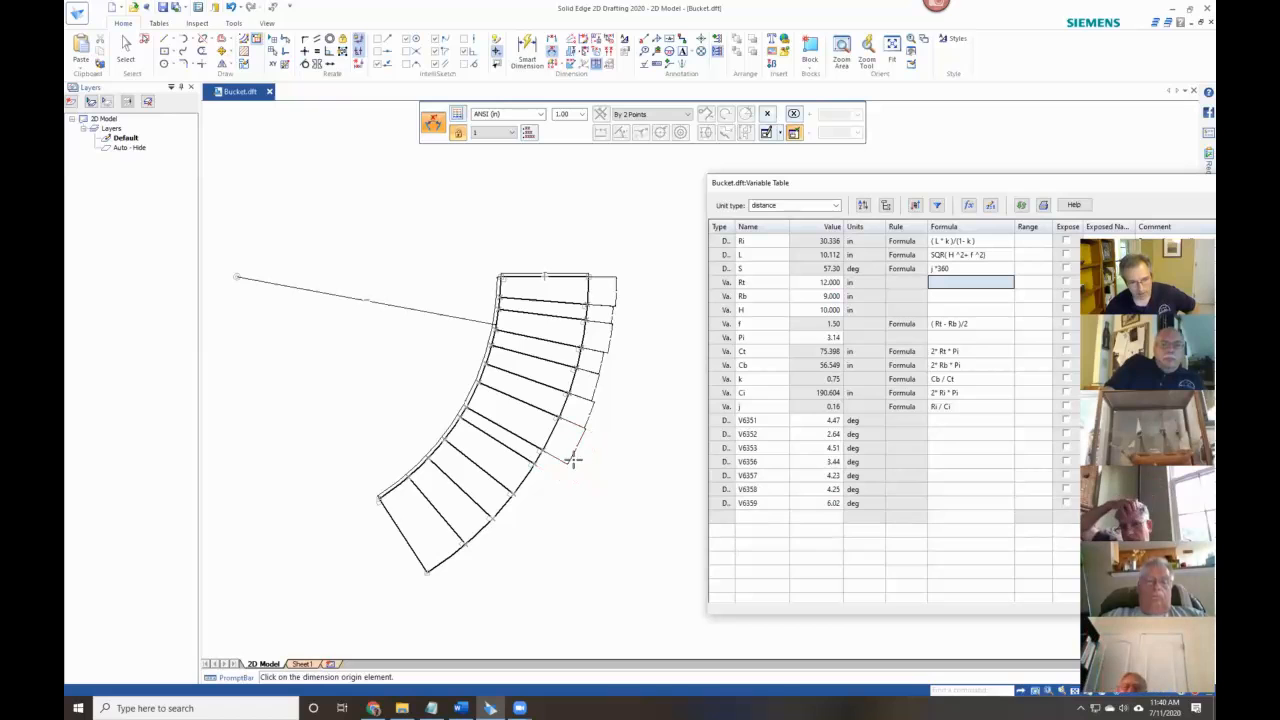
left_click(517, 450)
left_click(563, 480)
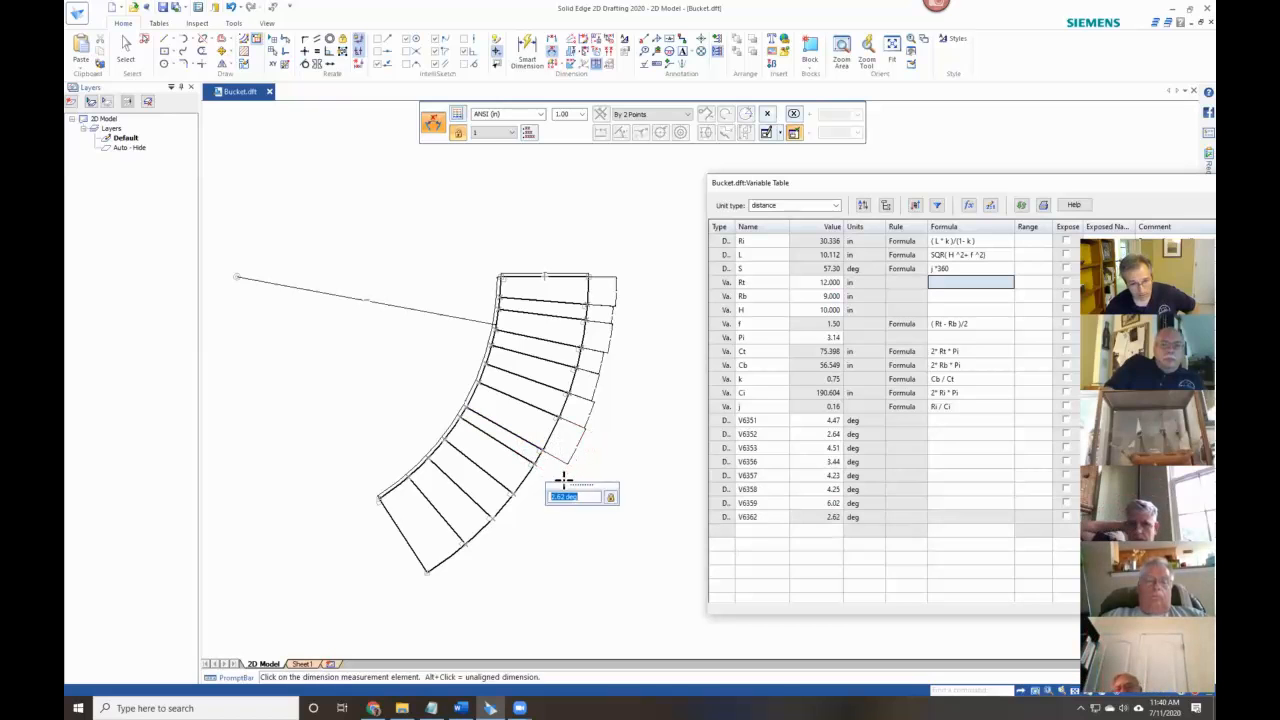
right_click(563, 480)
left_click(512, 453)
left_click(490, 475)
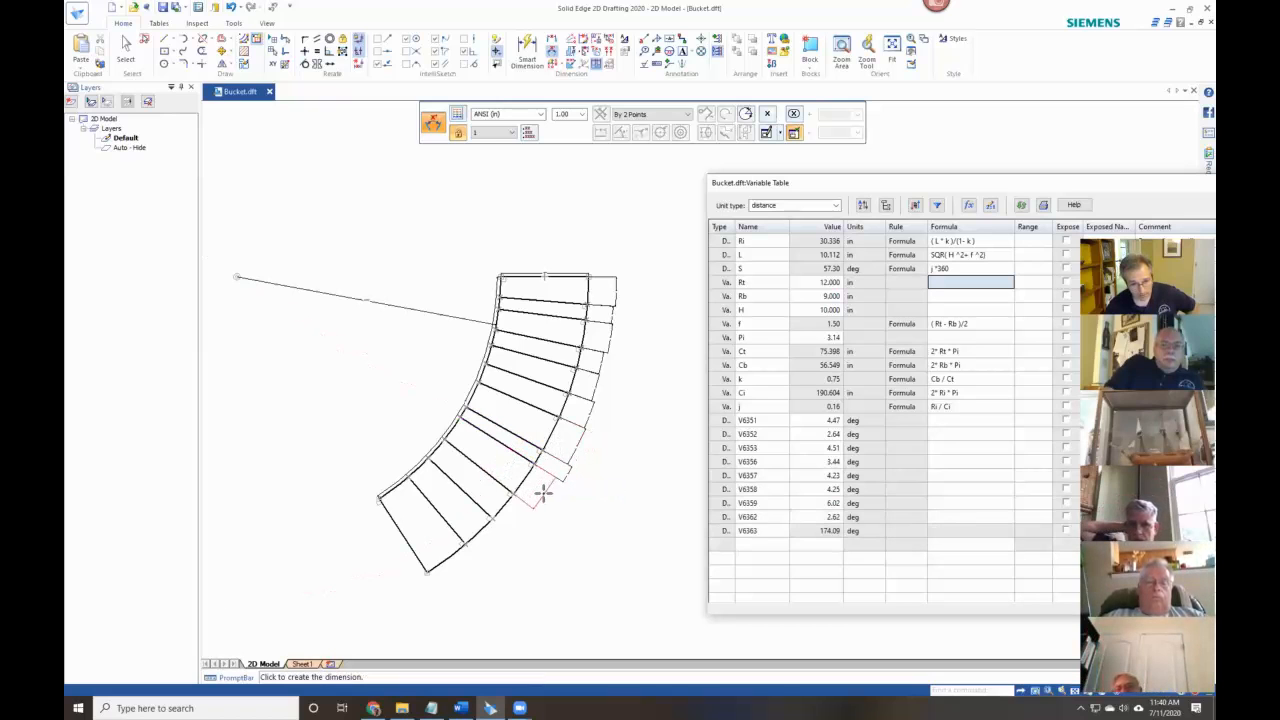
left_click(544, 492)
right_click(544, 492)
Dimension the angles between the ninth and tenth dividers and between the tenth and eleventh dividers, outside the outer arc.
left_click(488, 484)
left_click(483, 518)
right_click(484, 519)
left_click(471, 503)
left_click(446, 517)
left_click(493, 549)
right_click(493, 549)
left_click(446, 519)
right_click(451, 528)
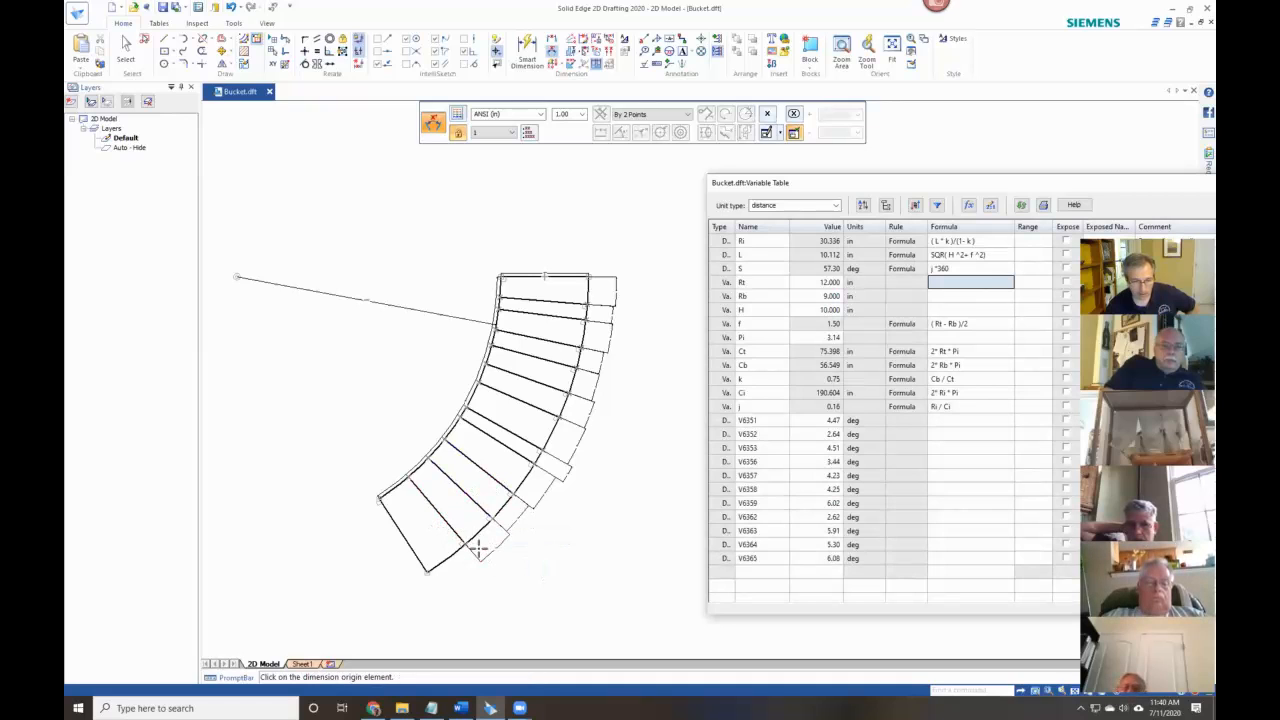
Dimension the angle between the eleventh divider and the pattern's bottom edge, outside the outer arc.
left_click(450, 526)
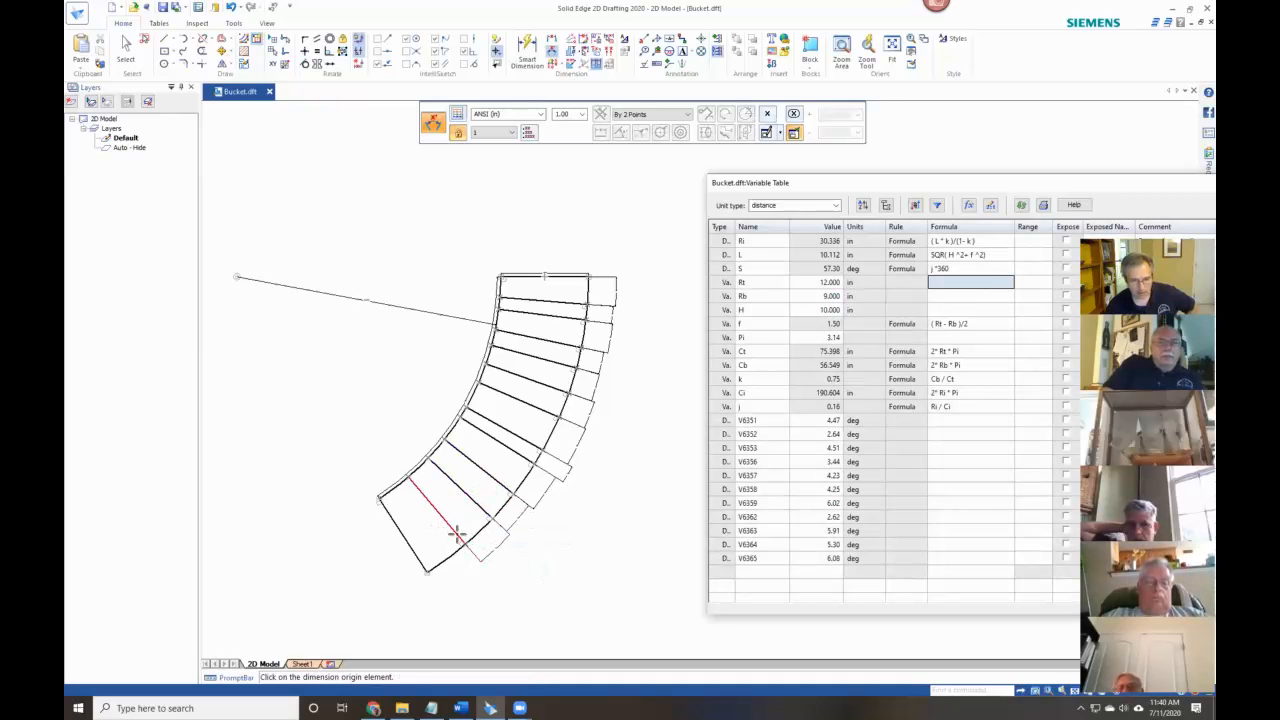
left_click(408, 547)
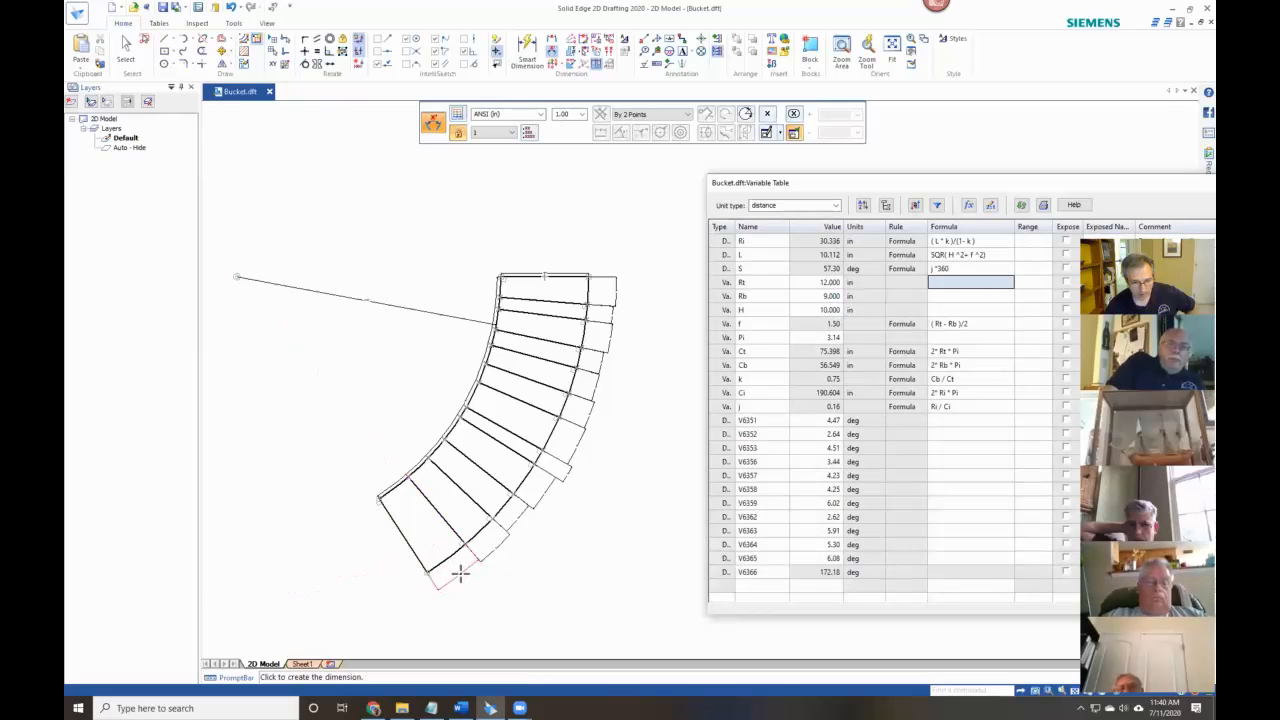
left_click(482, 577)
scroll(498, 571, "up", 5)
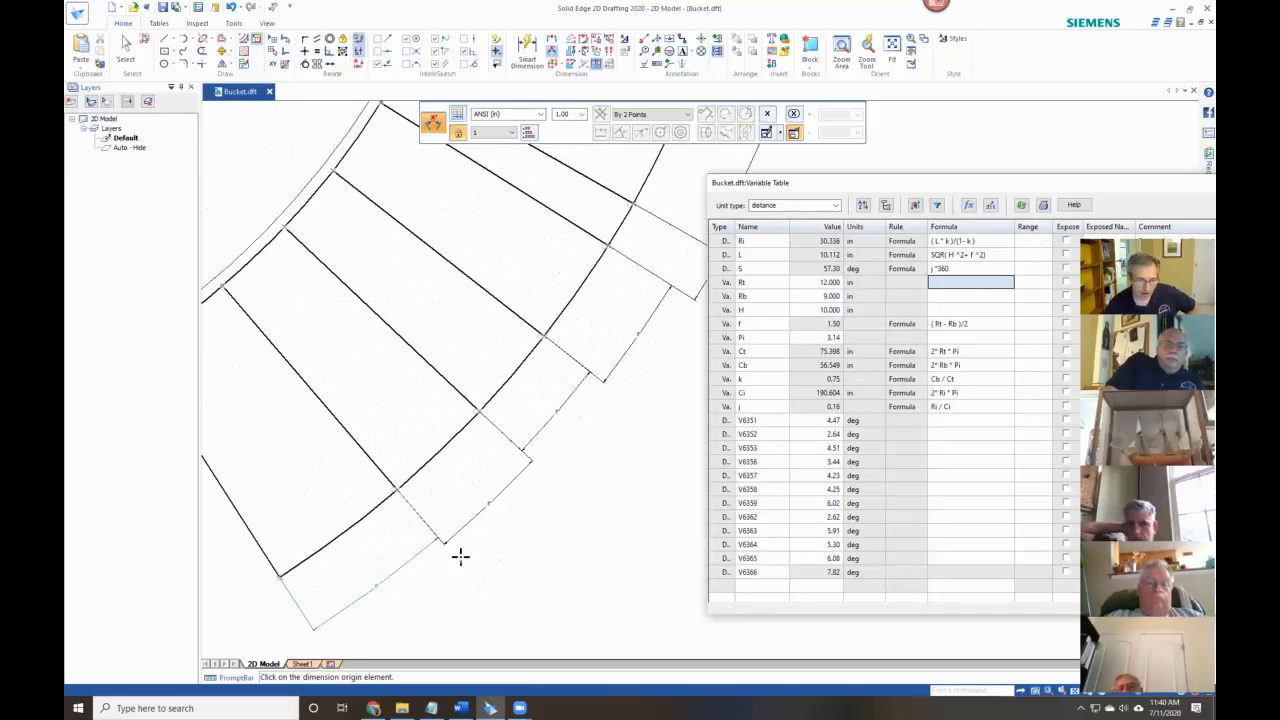
scroll(440, 486, "down", 4)
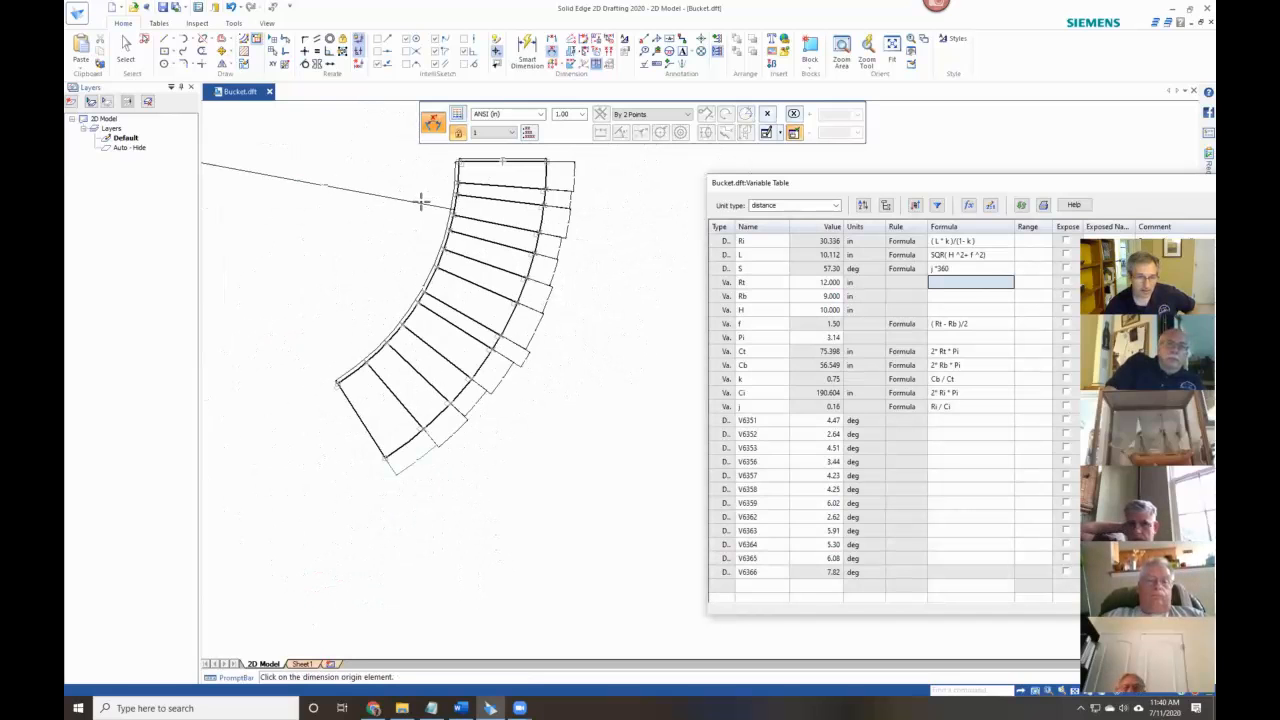
scroll(421, 202, "down", 1)
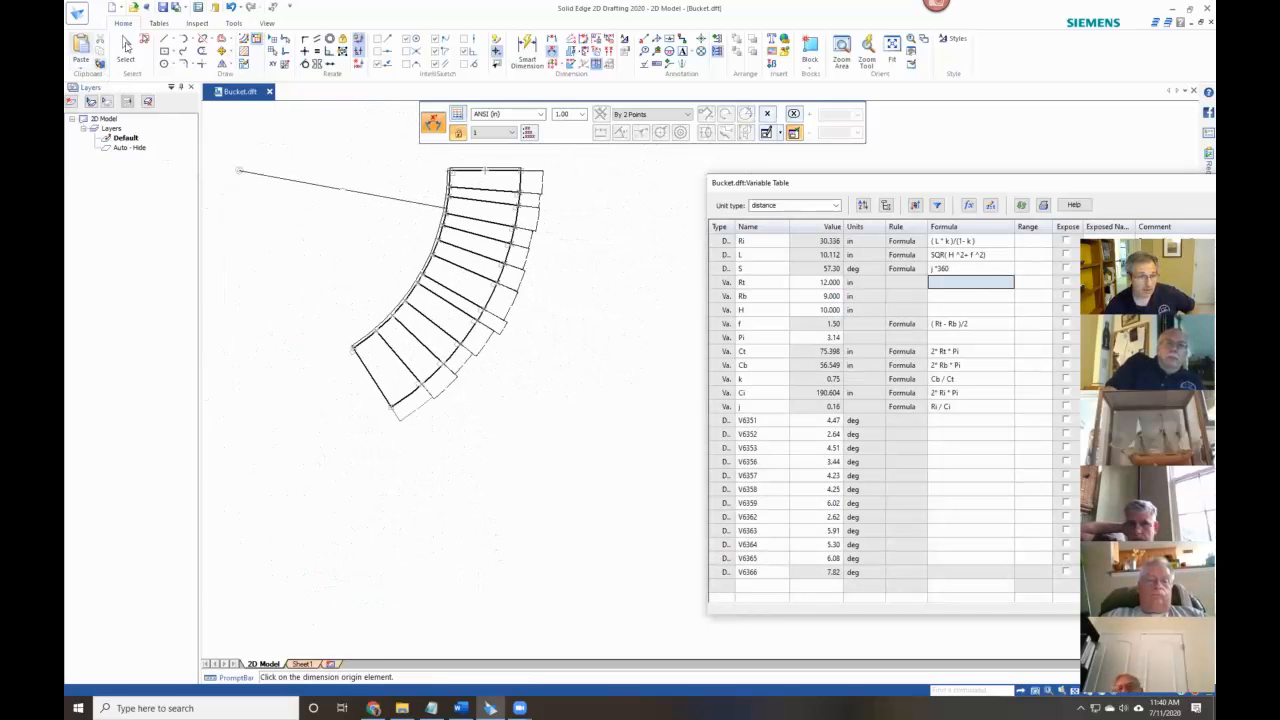
Enlarge the overall angle dimension S along the inner arc, trying text scales 24.00 and 12.00 and setting 6.00.
left_click(125, 45)
left_click(426, 262)
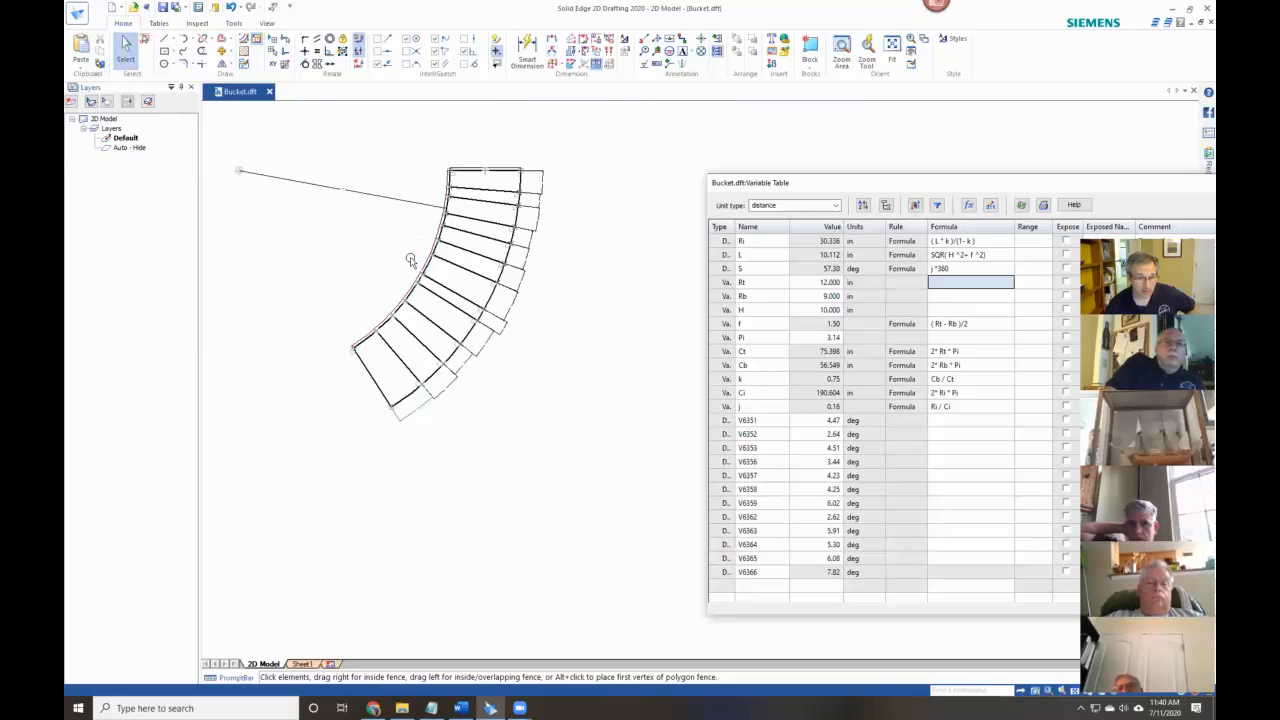
left_click(375, 232)
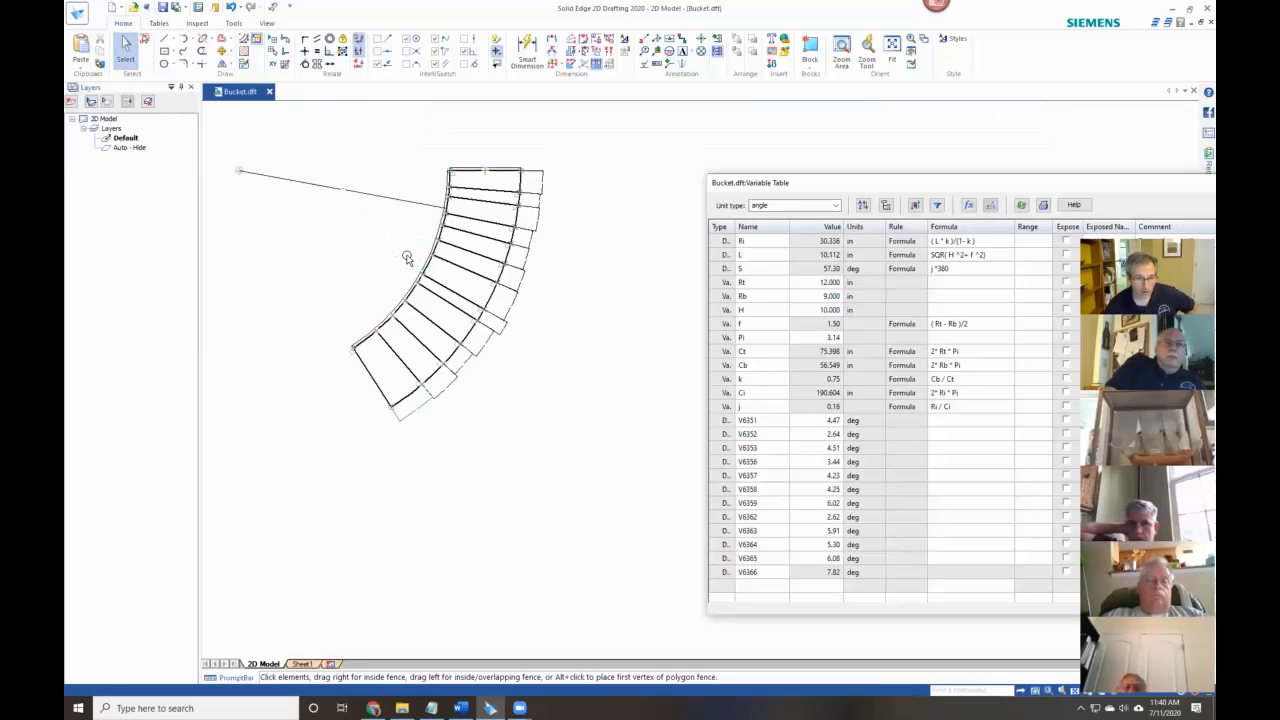
scroll(424, 260, "up", 3)
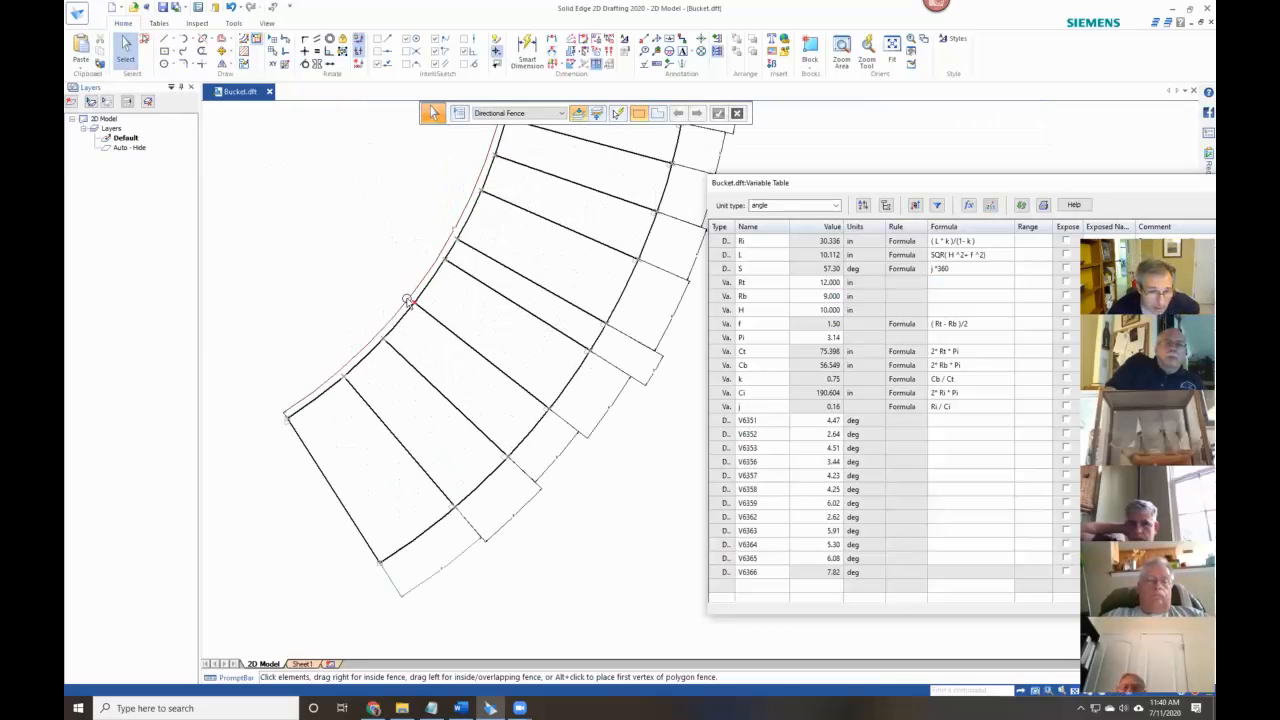
left_click(371, 278)
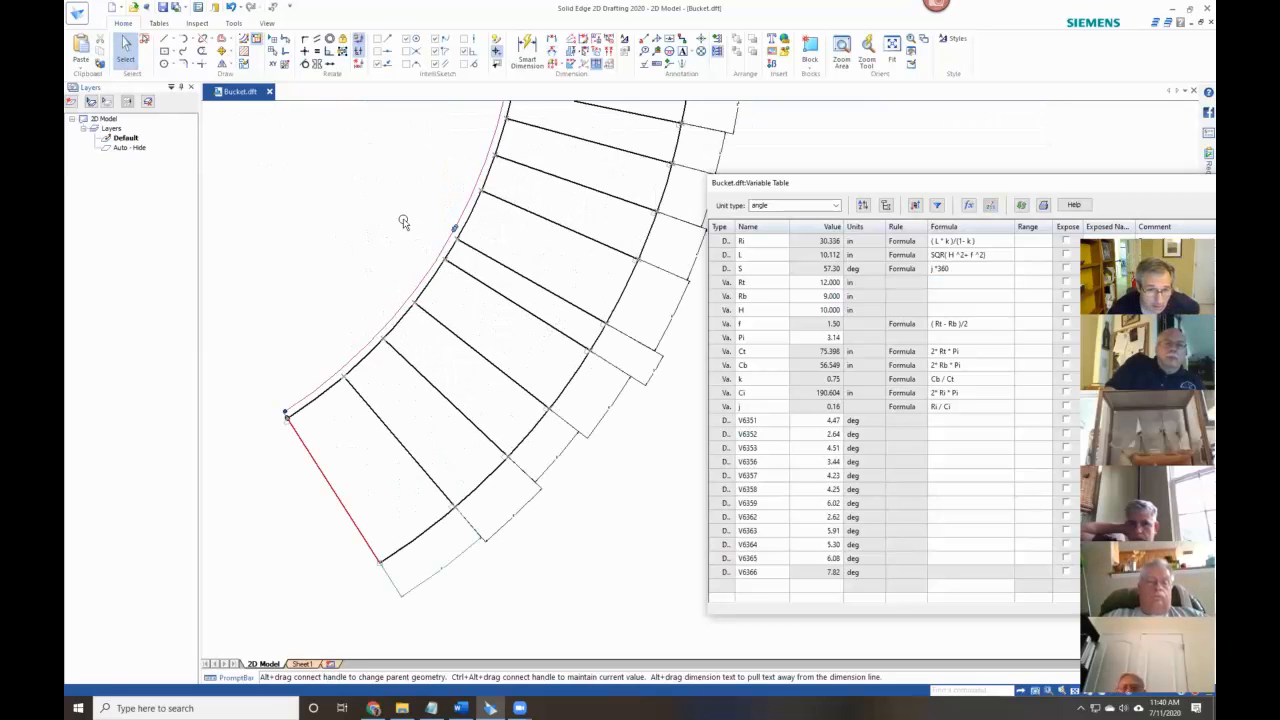
left_click(460, 203)
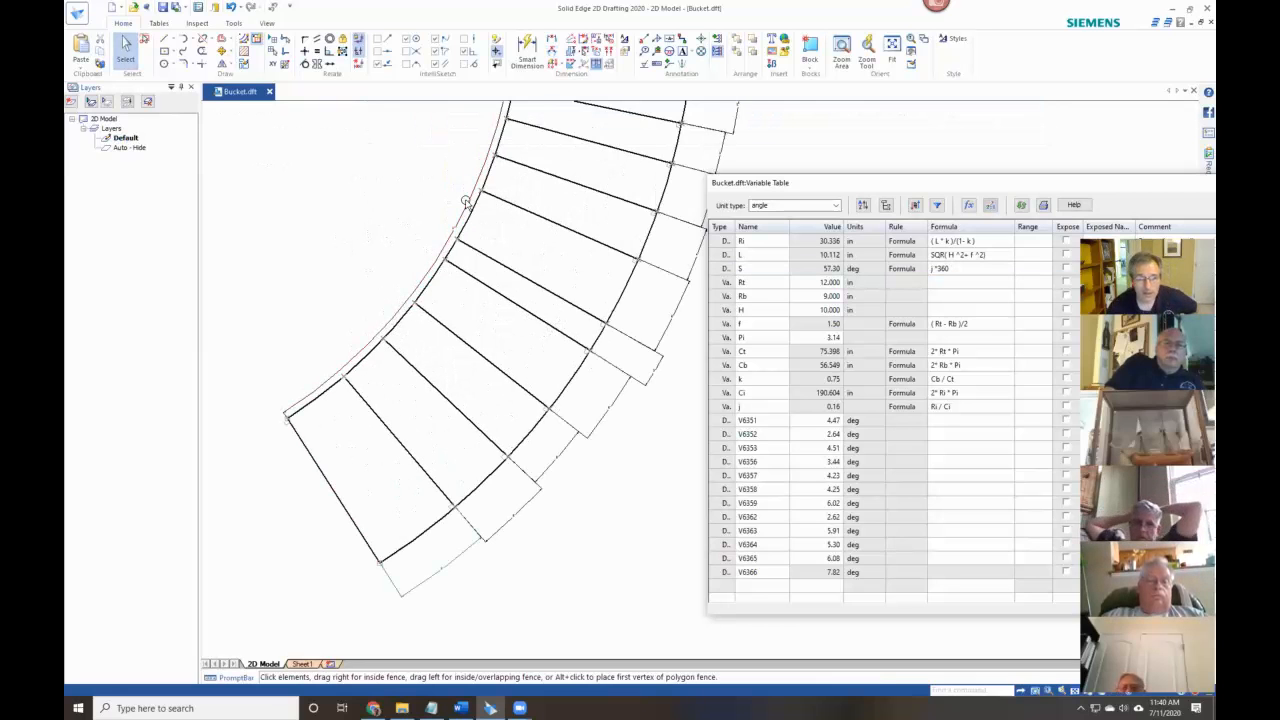
left_click(467, 202)
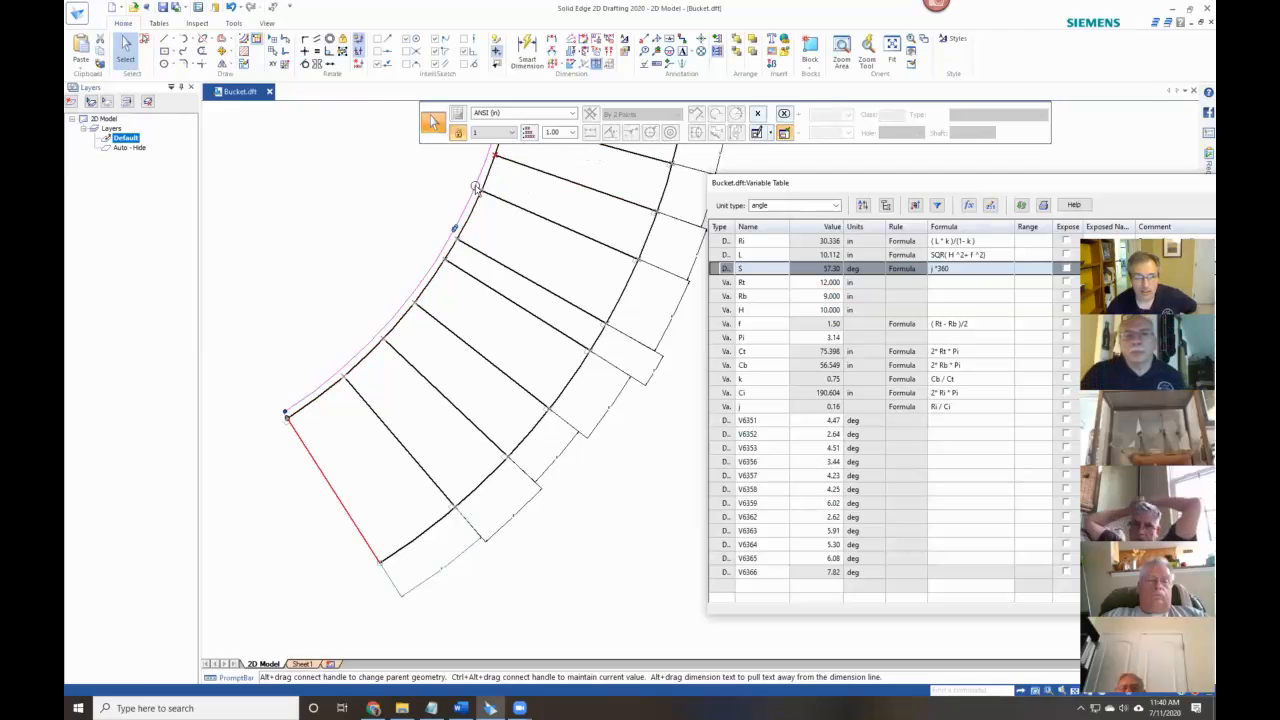
left_click(566, 133)
left_click(573, 134)
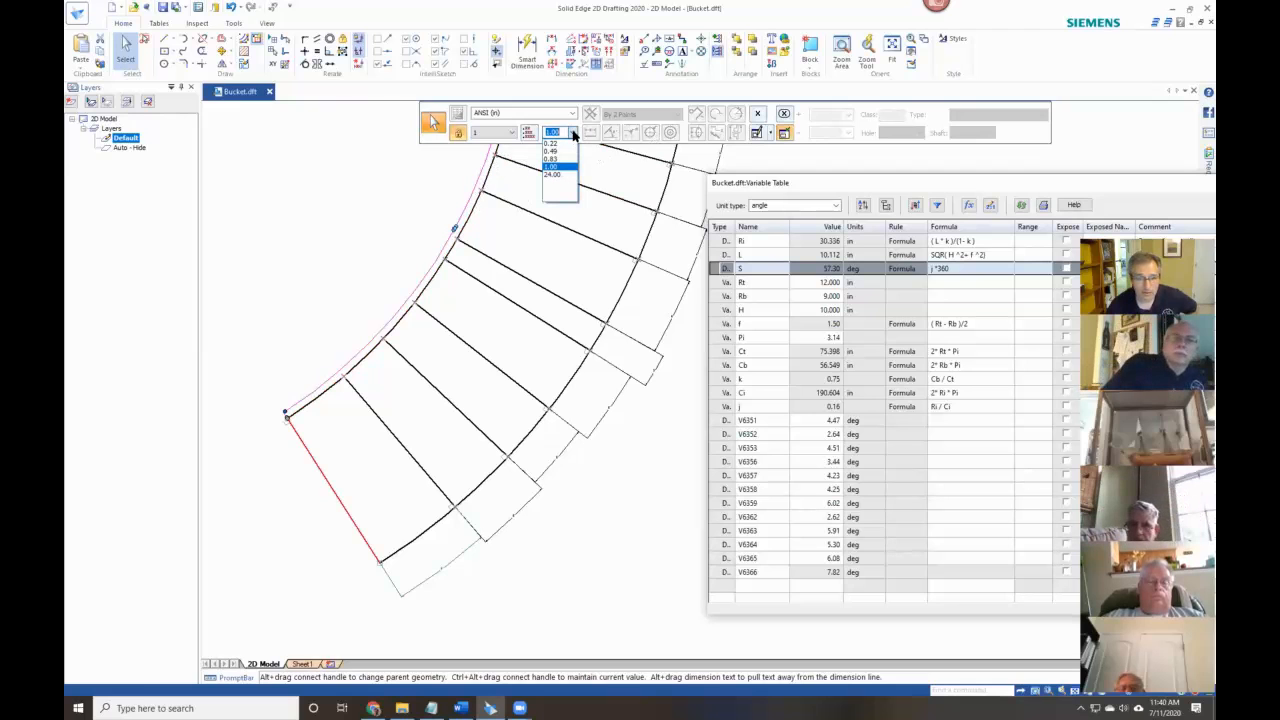
left_click(557, 177)
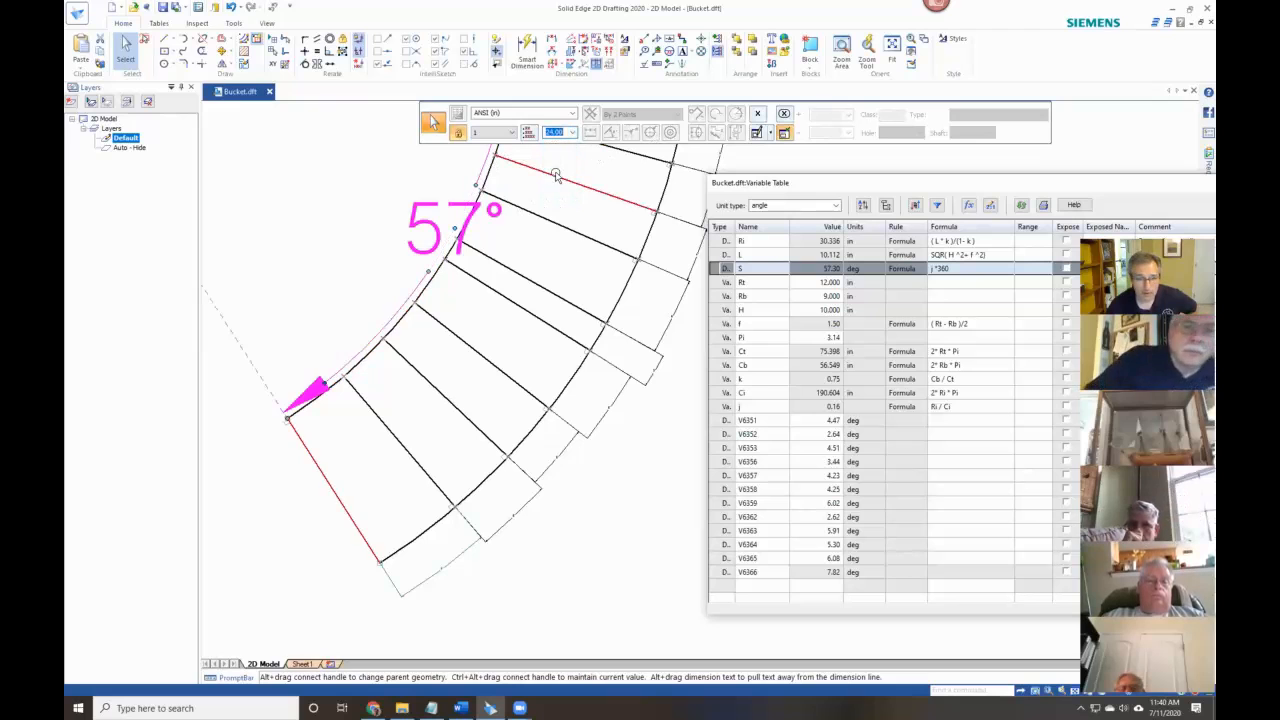
type("12")
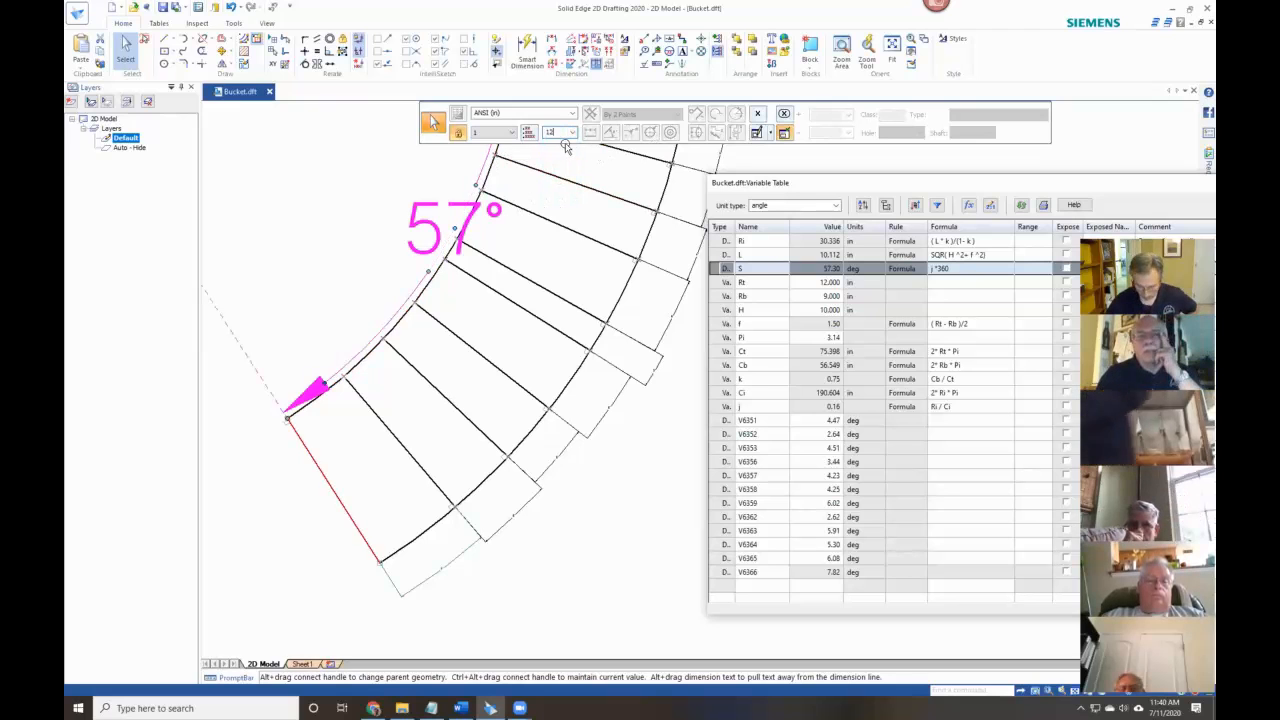
key("Return")
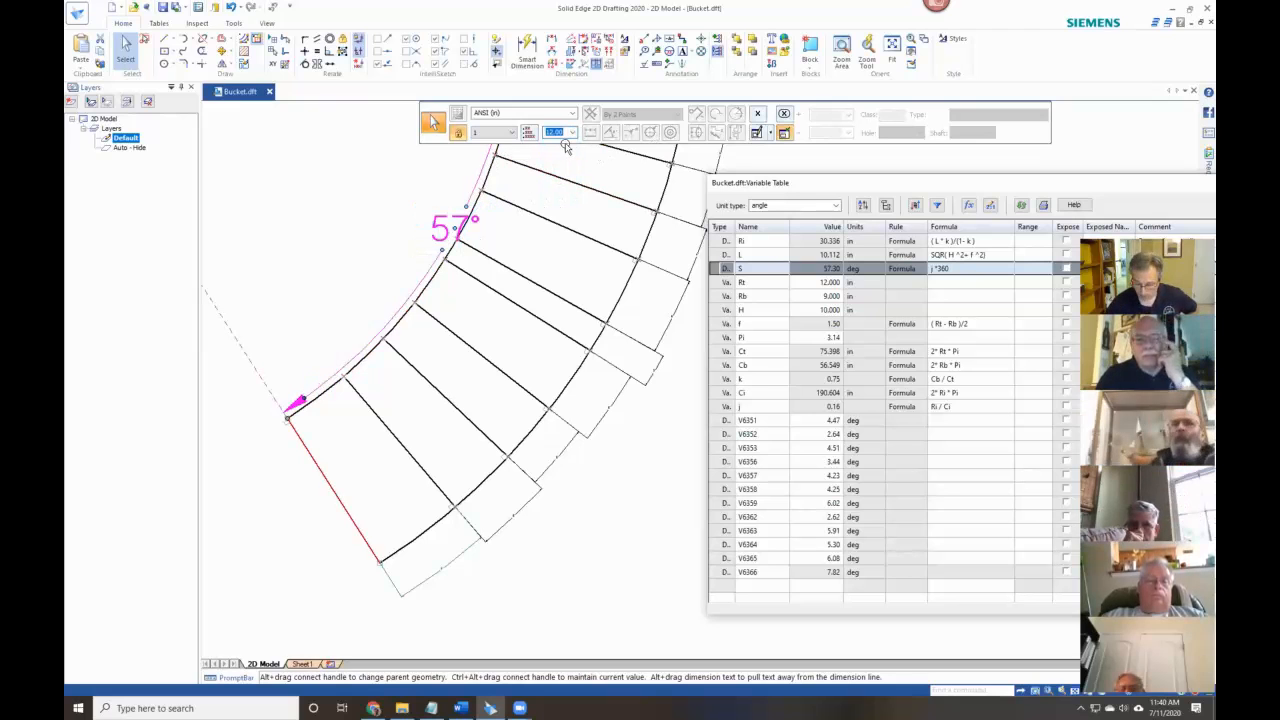
type("8")
key("Return")
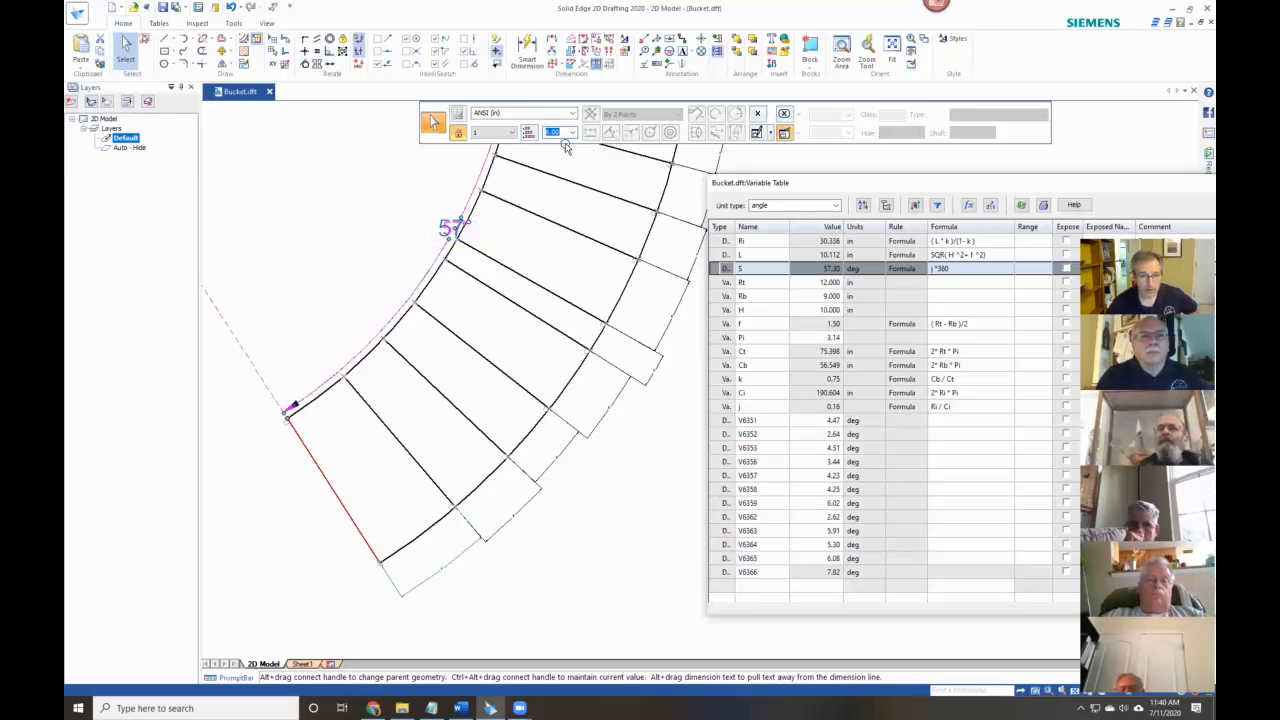
scroll(434, 245, "down", 2)
scroll(370, 248, "down", 2)
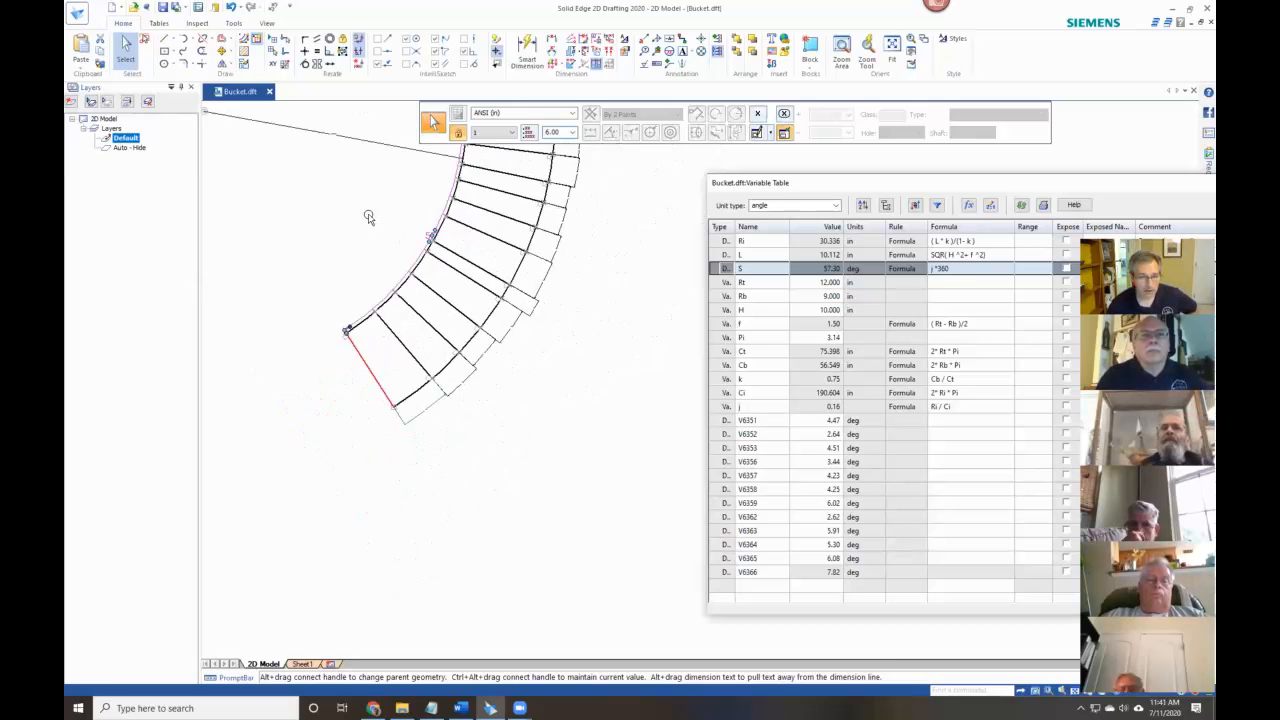
Move the overall angle dimension S from the inner arc to well outside the outer arc, clear of the segment dimensions.
left_click(368, 217)
left_click(416, 260)
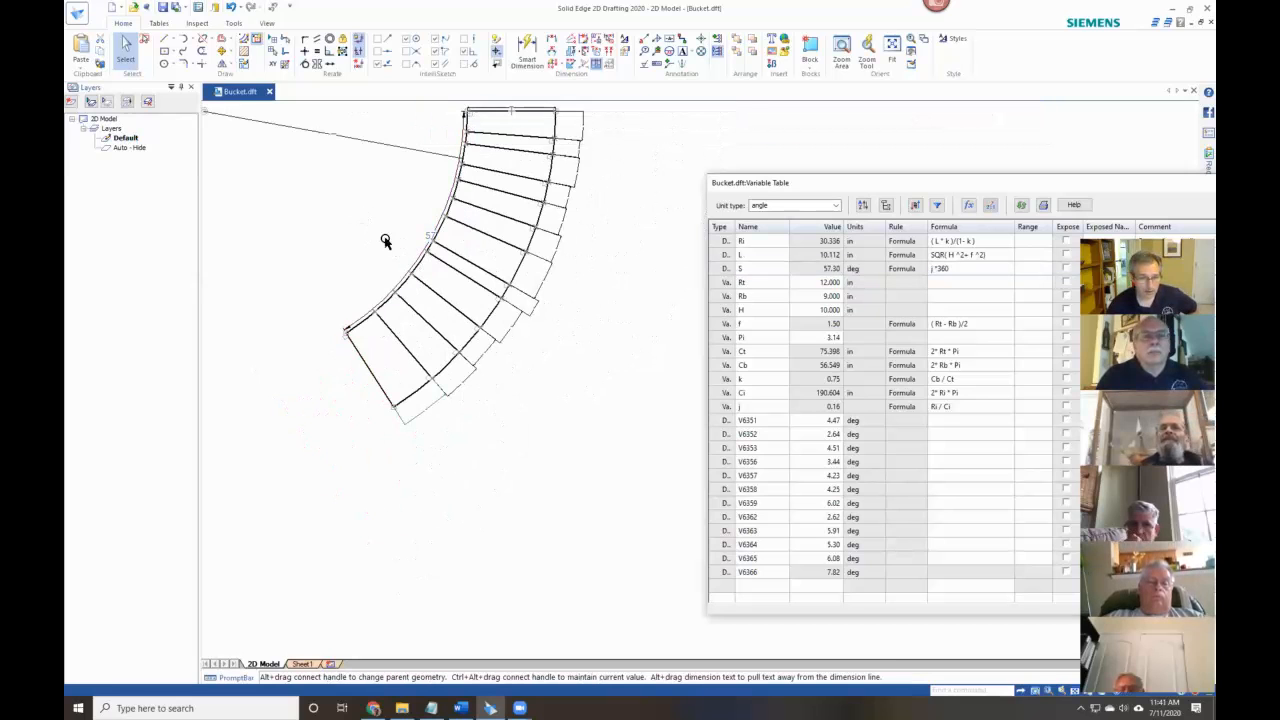
left_click(363, 254)
left_click(434, 237)
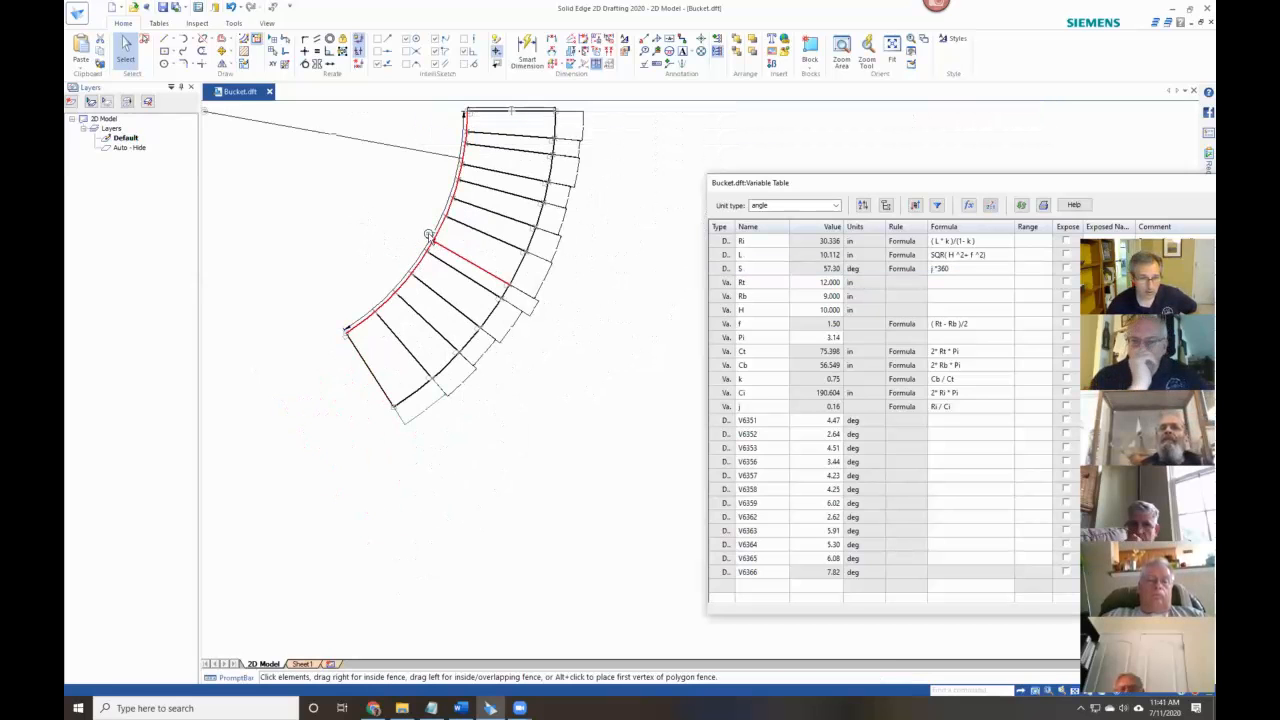
left_click_drag(397, 356, 566, 431)
left_click(547, 373)
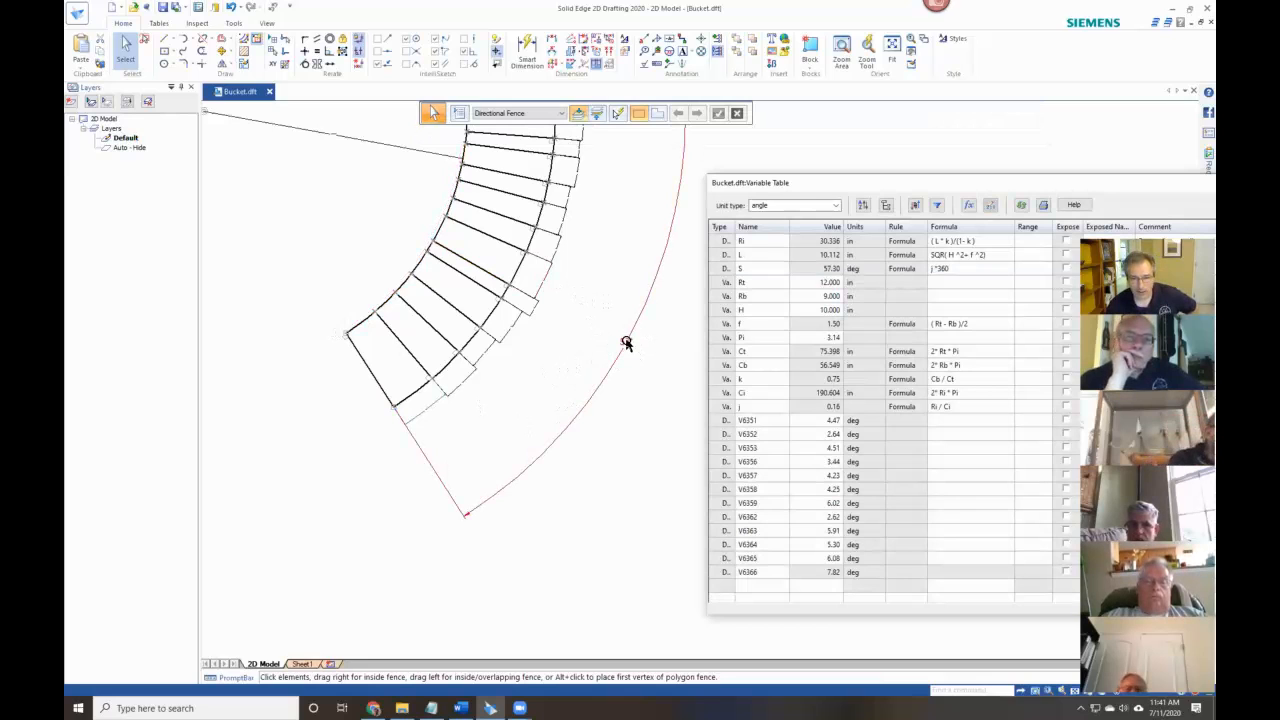
left_click(647, 302)
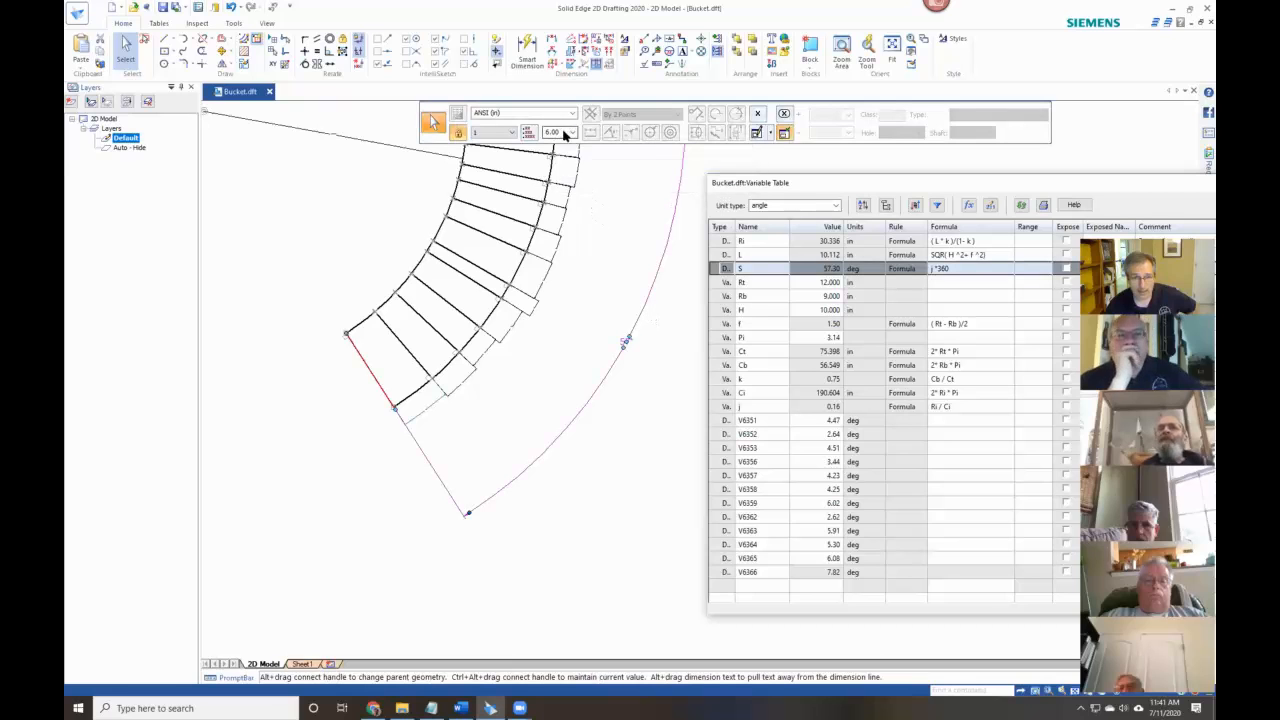
left_click(683, 366)
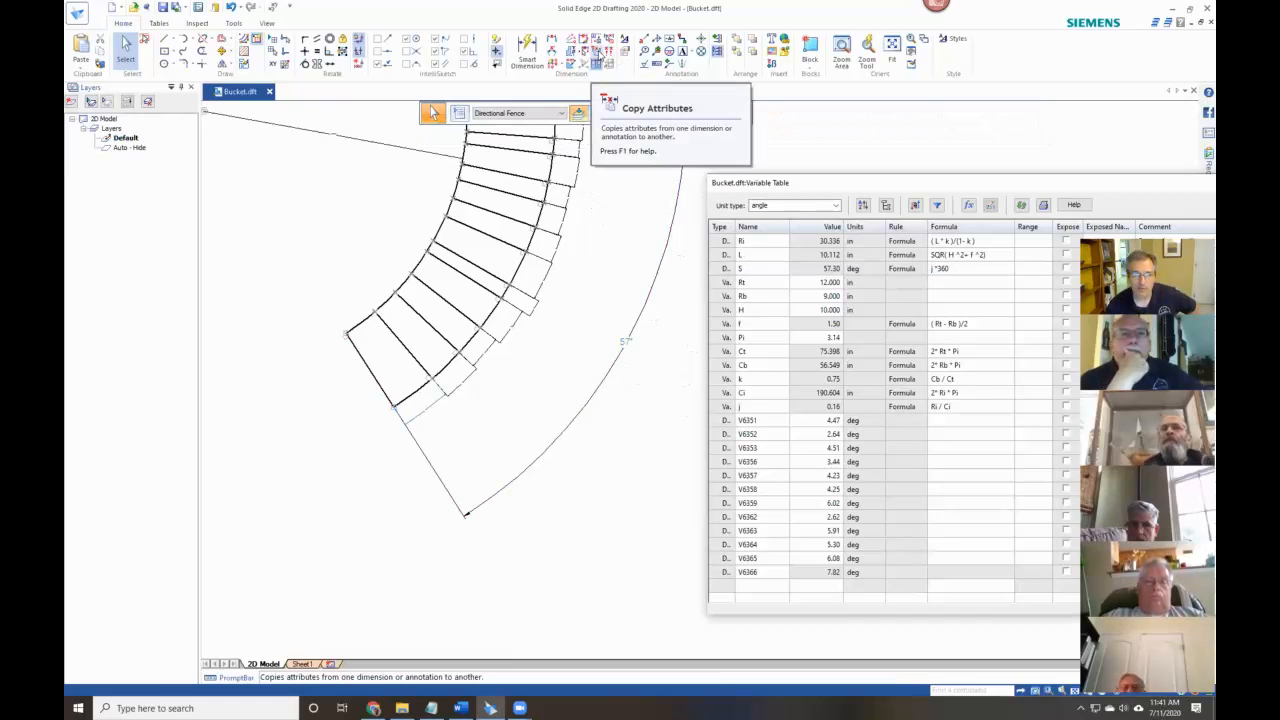
Try to copy the overall angle dimension's style to the segment angle dimensions with Copy Attributes.
left_click(597, 55)
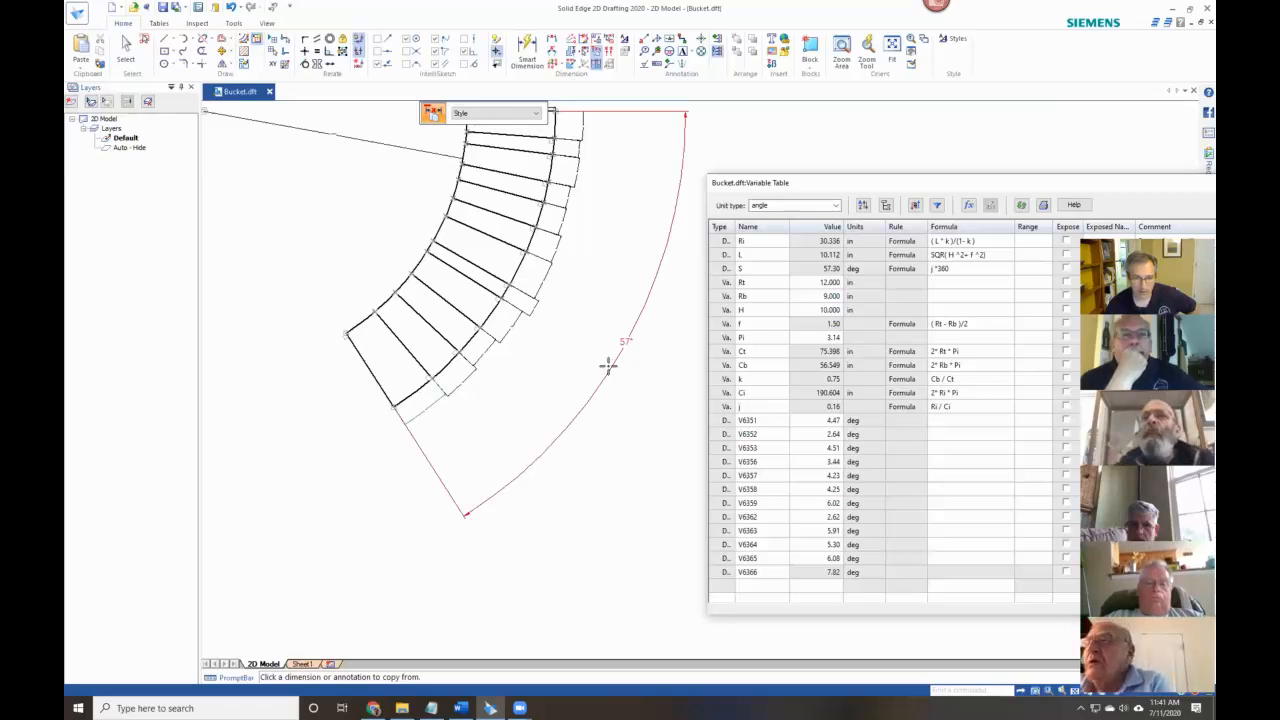
left_click(608, 366)
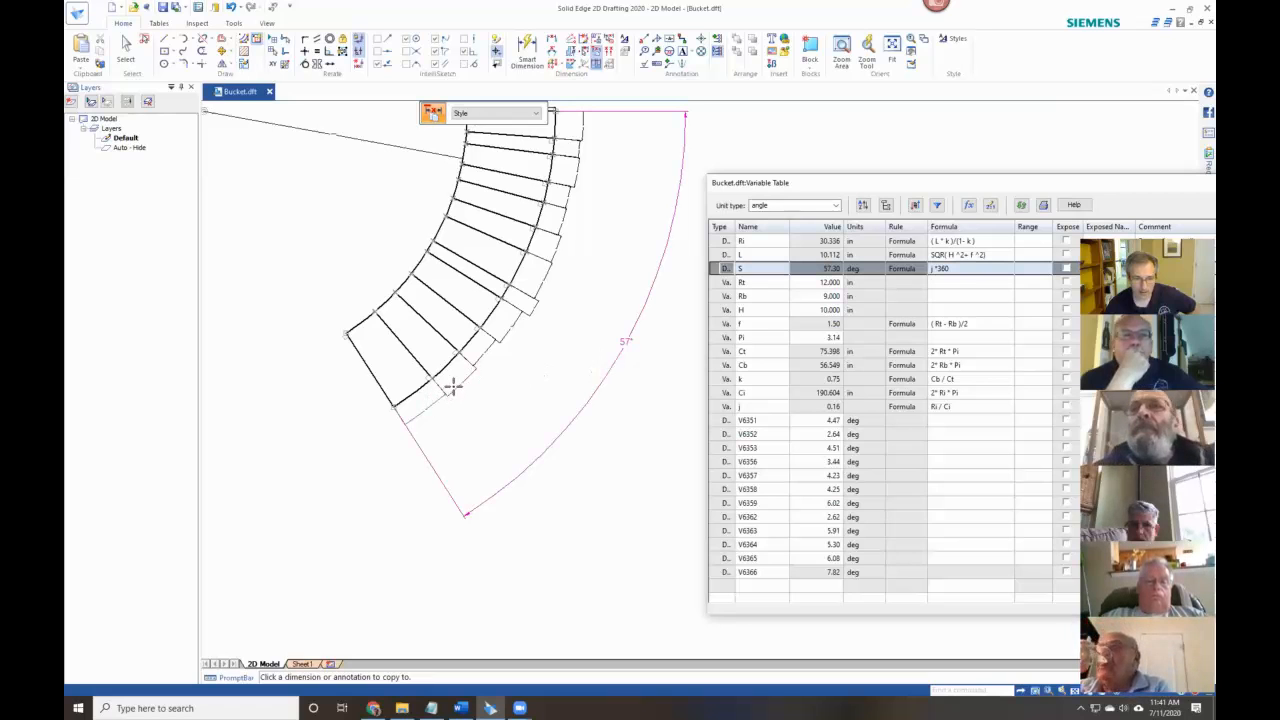
right_click(521, 392)
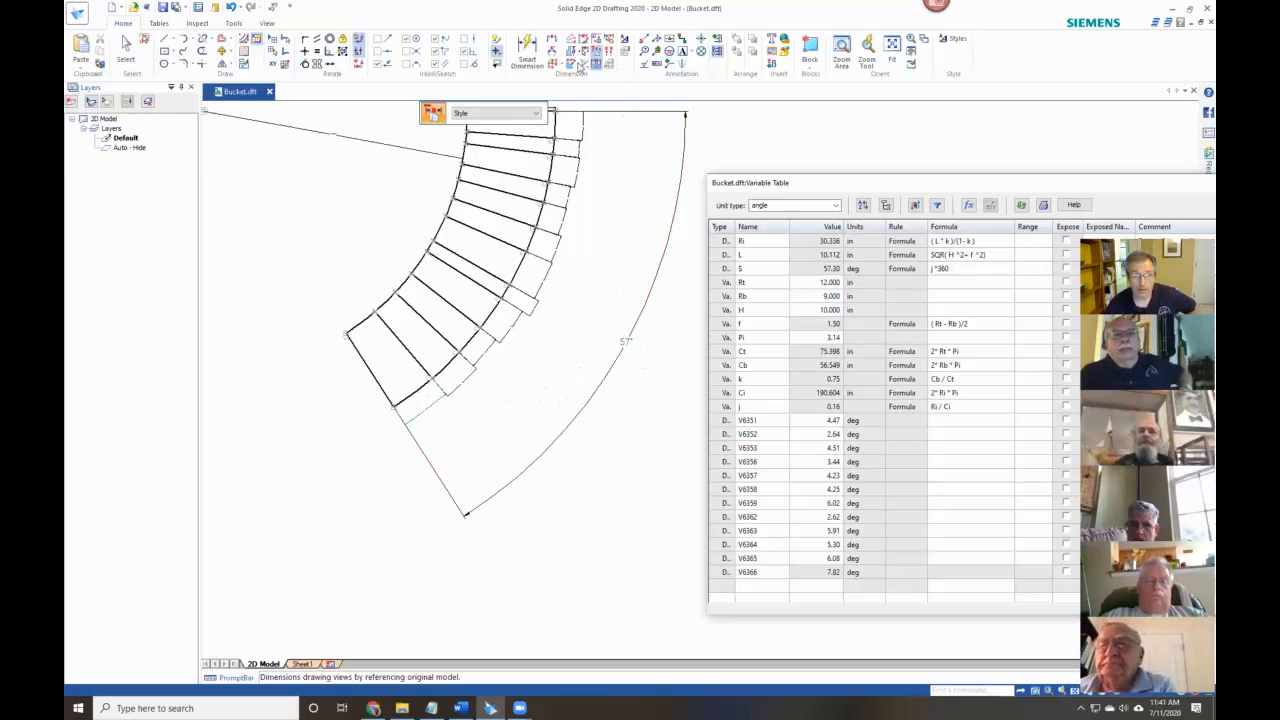
left_click(680, 176)
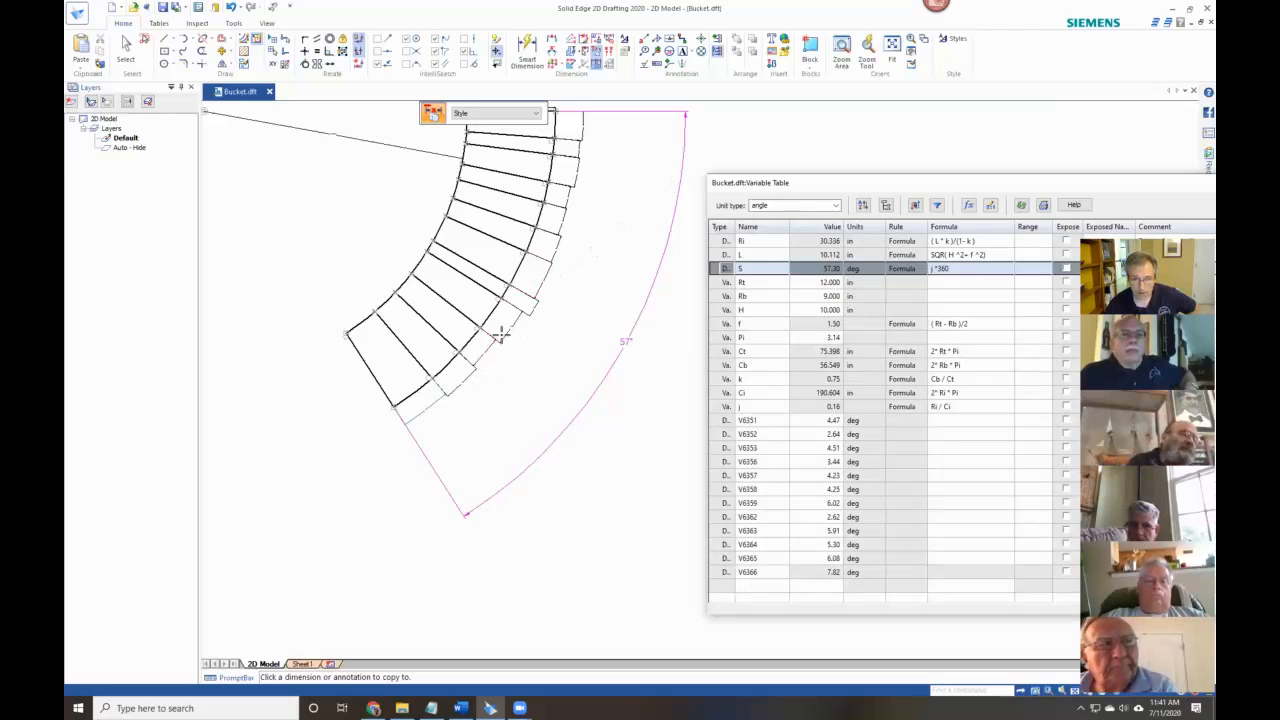
left_click_drag(800, 181, 774, 240)
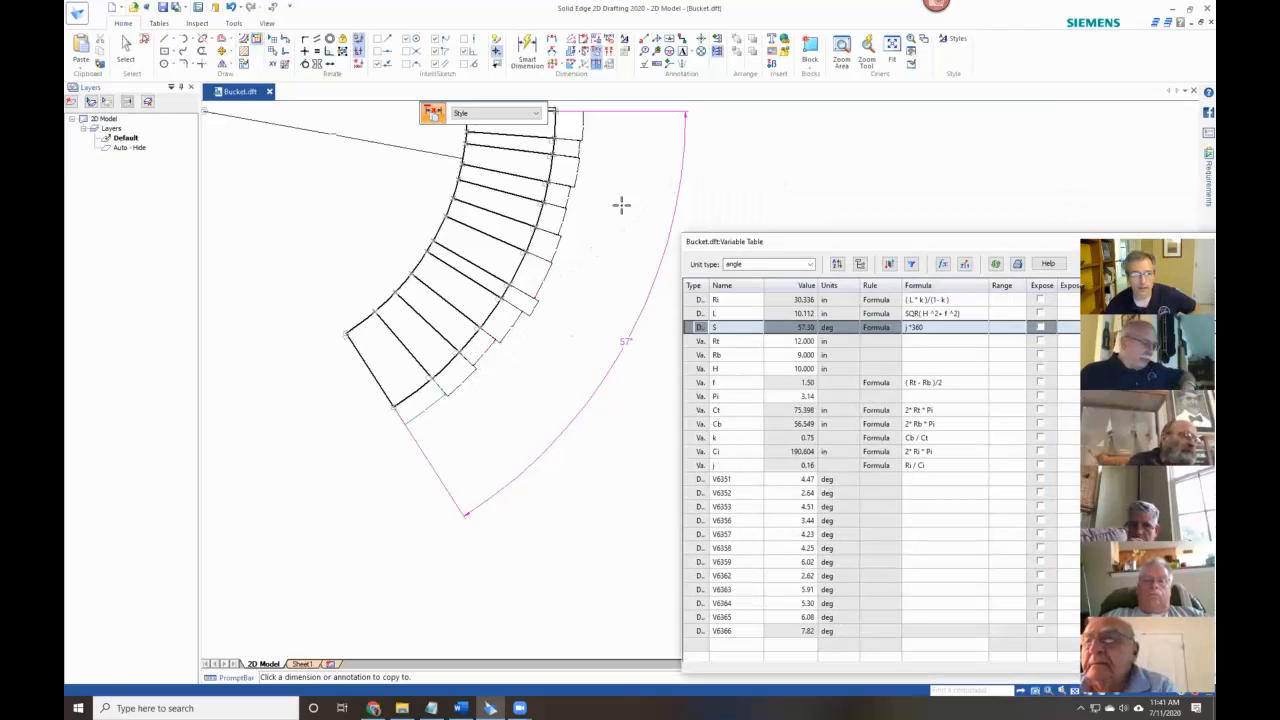
scroll(580, 149, "down", 1)
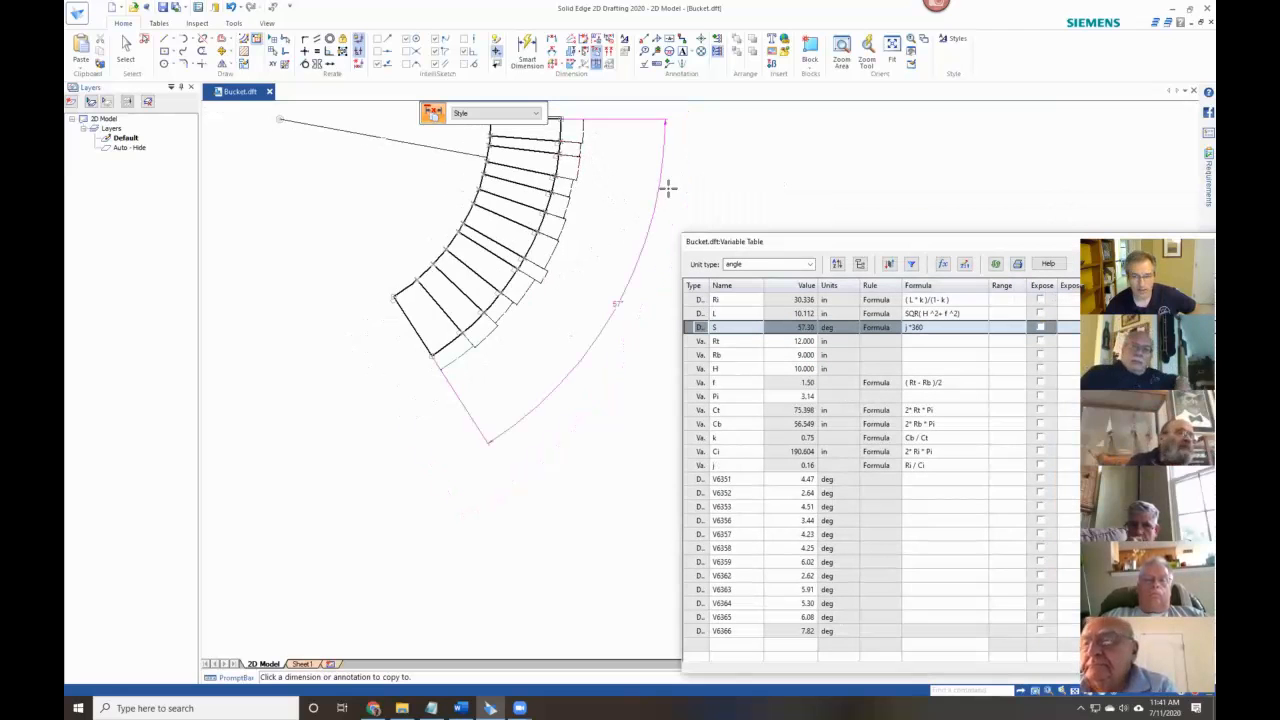
left_click(633, 165)
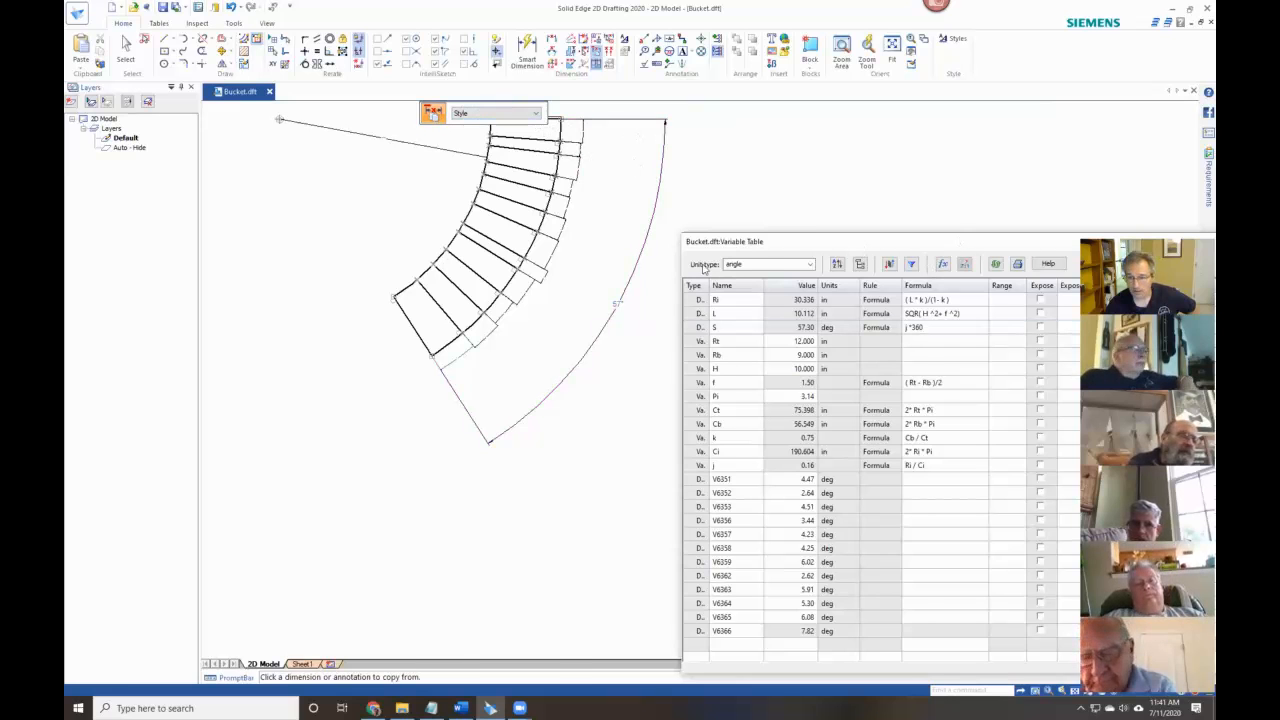
Close the Variable Table and leave the attribute copying.
left_click_drag(988, 241, 703, 268)
left_click(1046, 270)
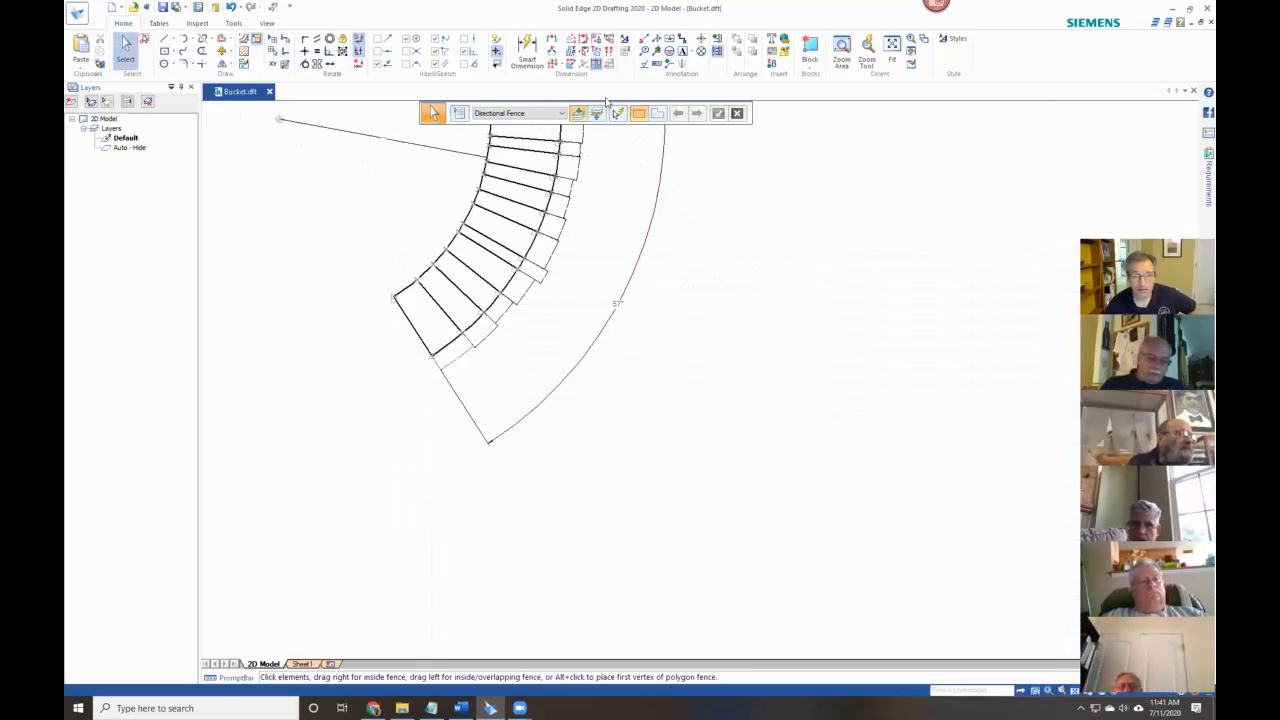
left_click(656, 62)
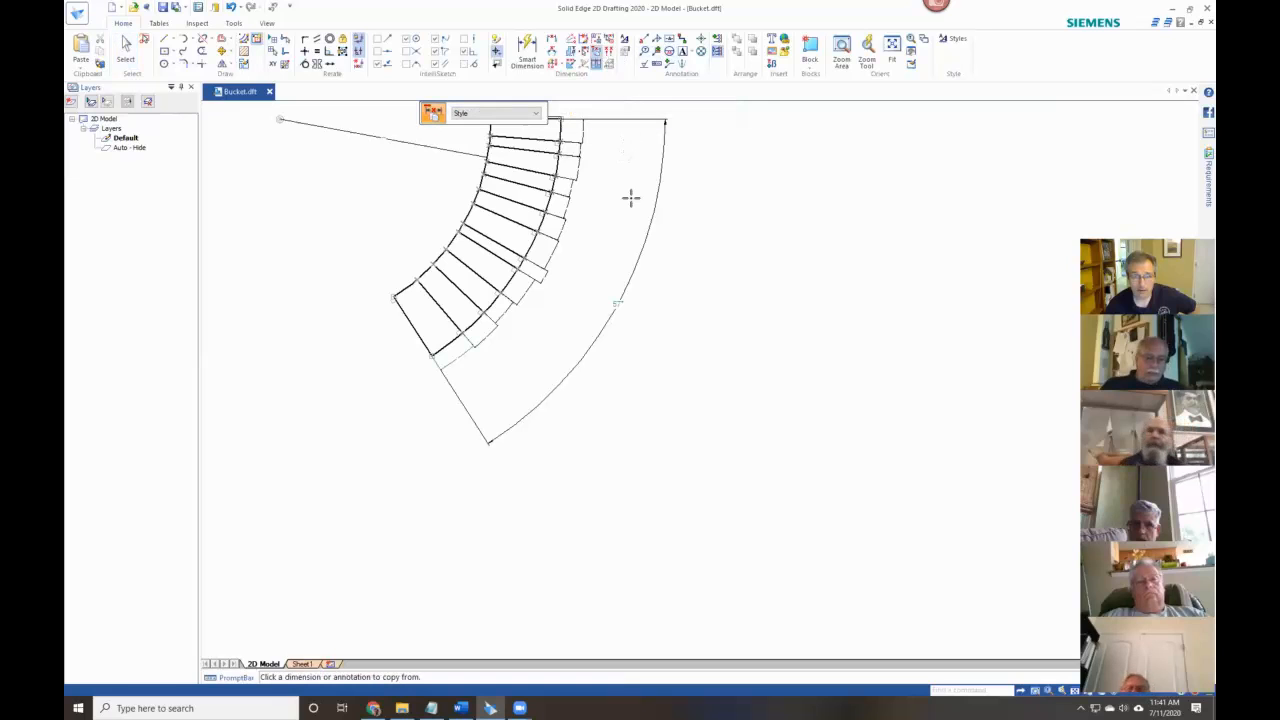
left_click(652, 213)
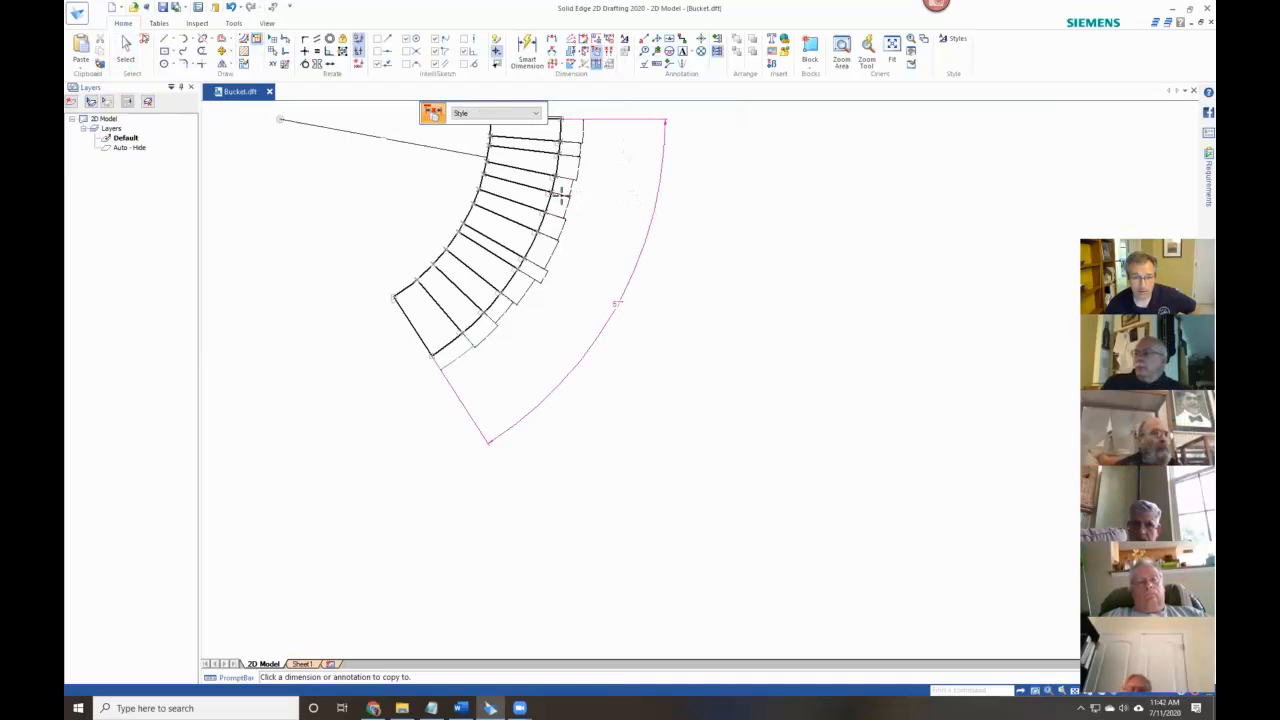
scroll(563, 225, "up", 2)
scroll(563, 228, "up", 1)
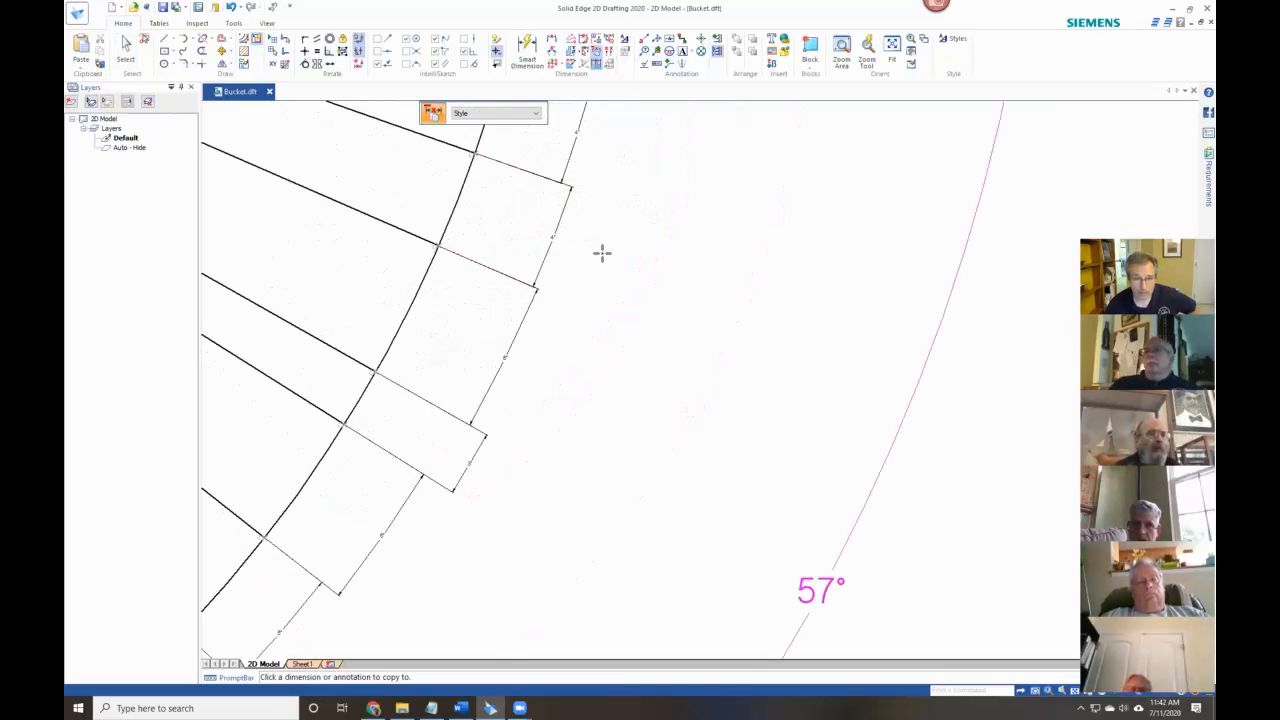
left_click(482, 114)
left_click(615, 154)
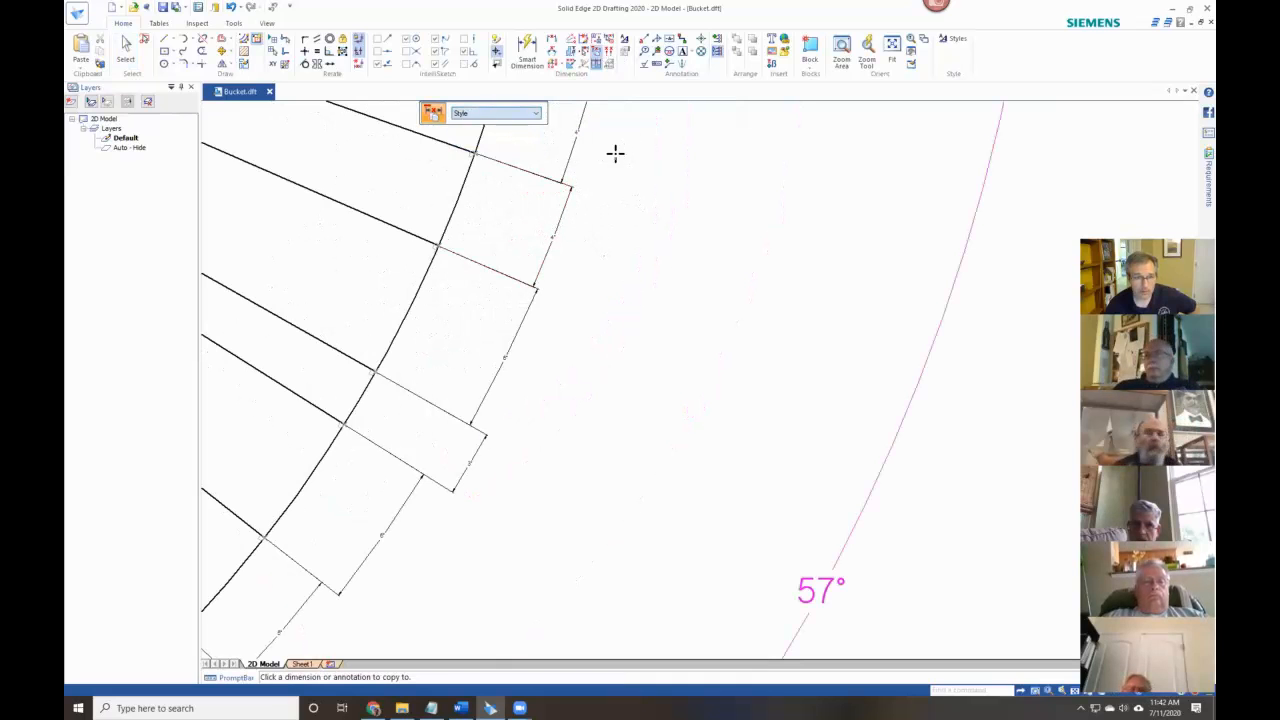
left_click(115, 50)
Set the text scale to 8 for all segment angle dimensions along the outer arc except those of the two end segments.
scroll(528, 354, "down", 4)
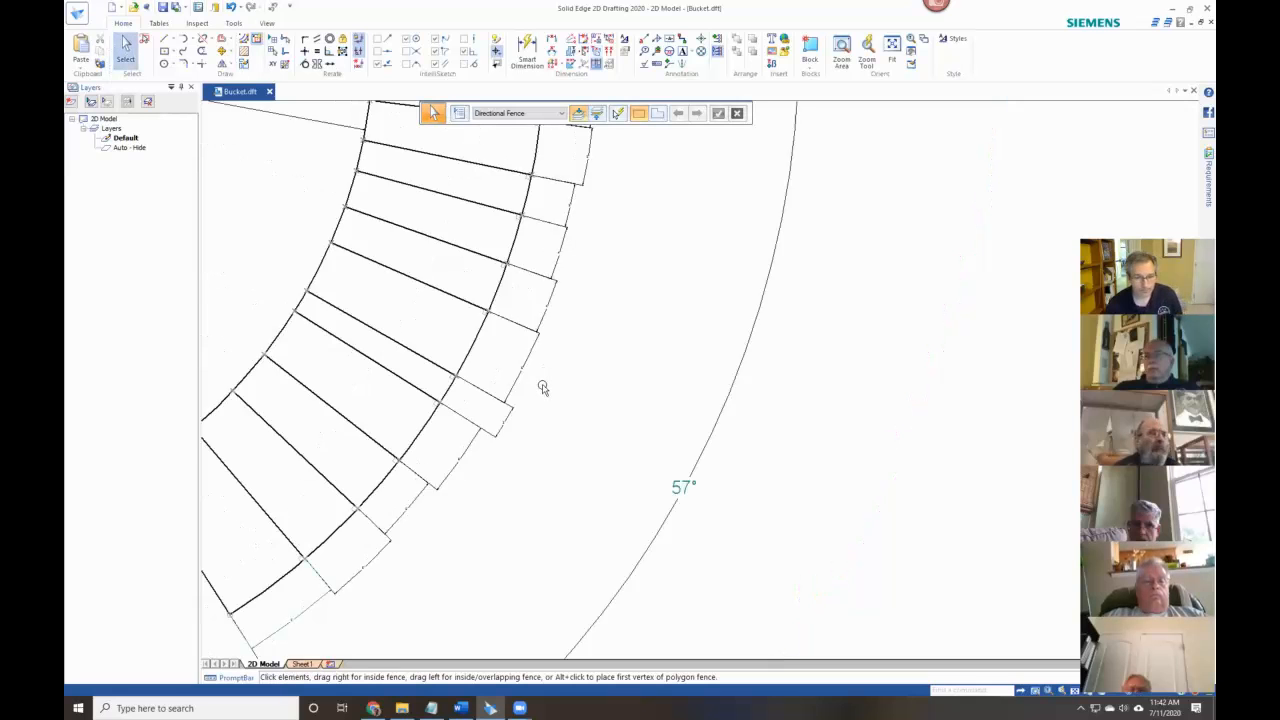
left_click(415, 528)
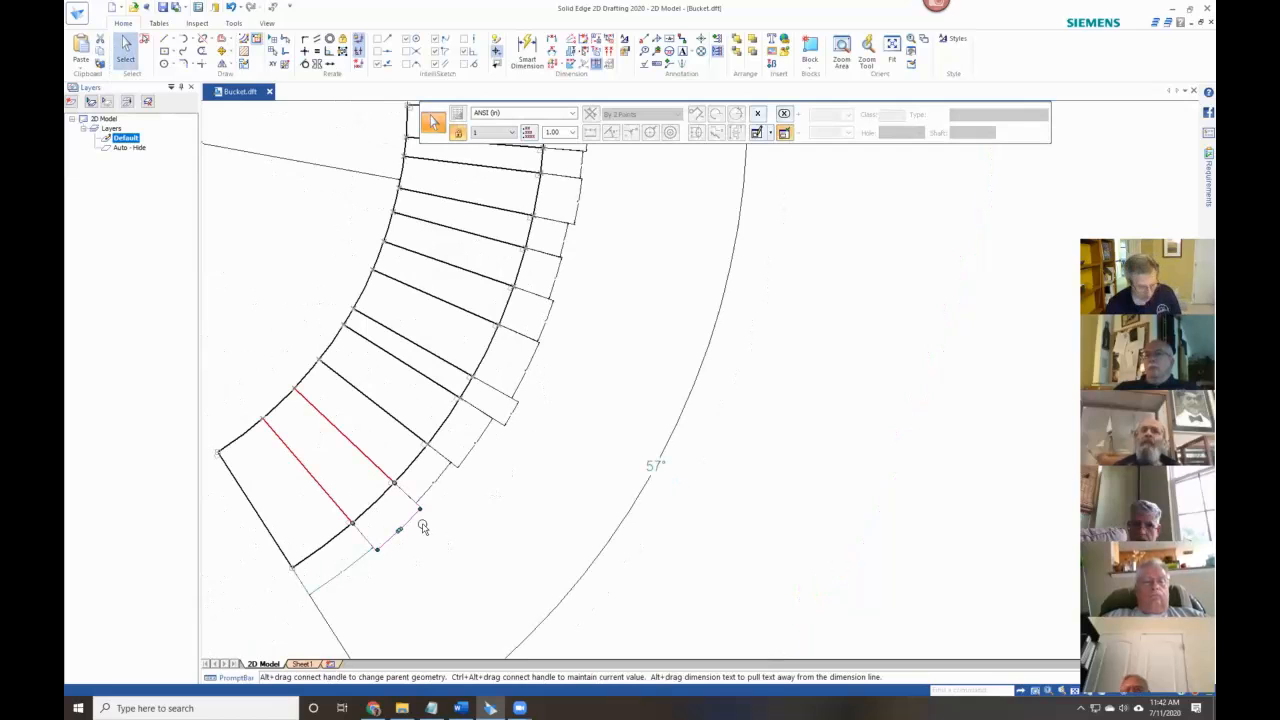
left_click(439, 484, "ctrl")
left_click(466, 458, "ctrl")
left_click(507, 411, "ctrl")
left_click(532, 337, "ctrl")
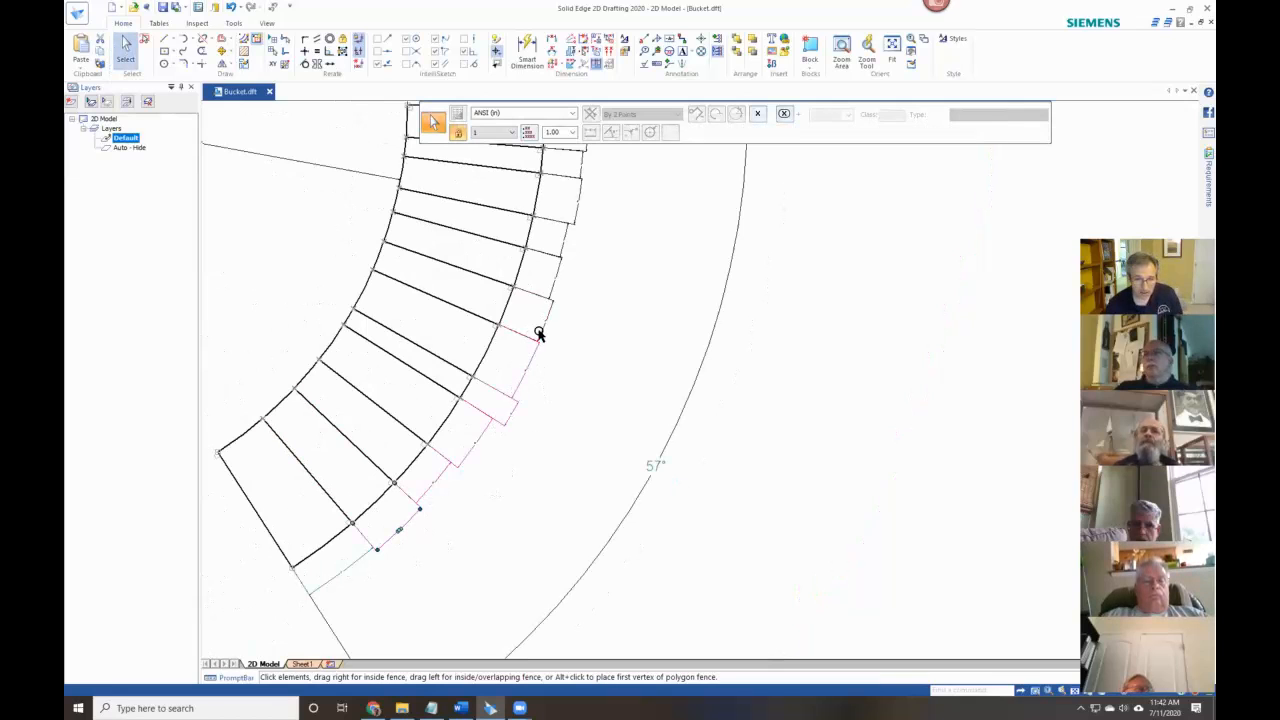
left_click(551, 278, "ctrl")
left_click(560, 249, "ctrl")
left_click(577, 214, "ctrl")
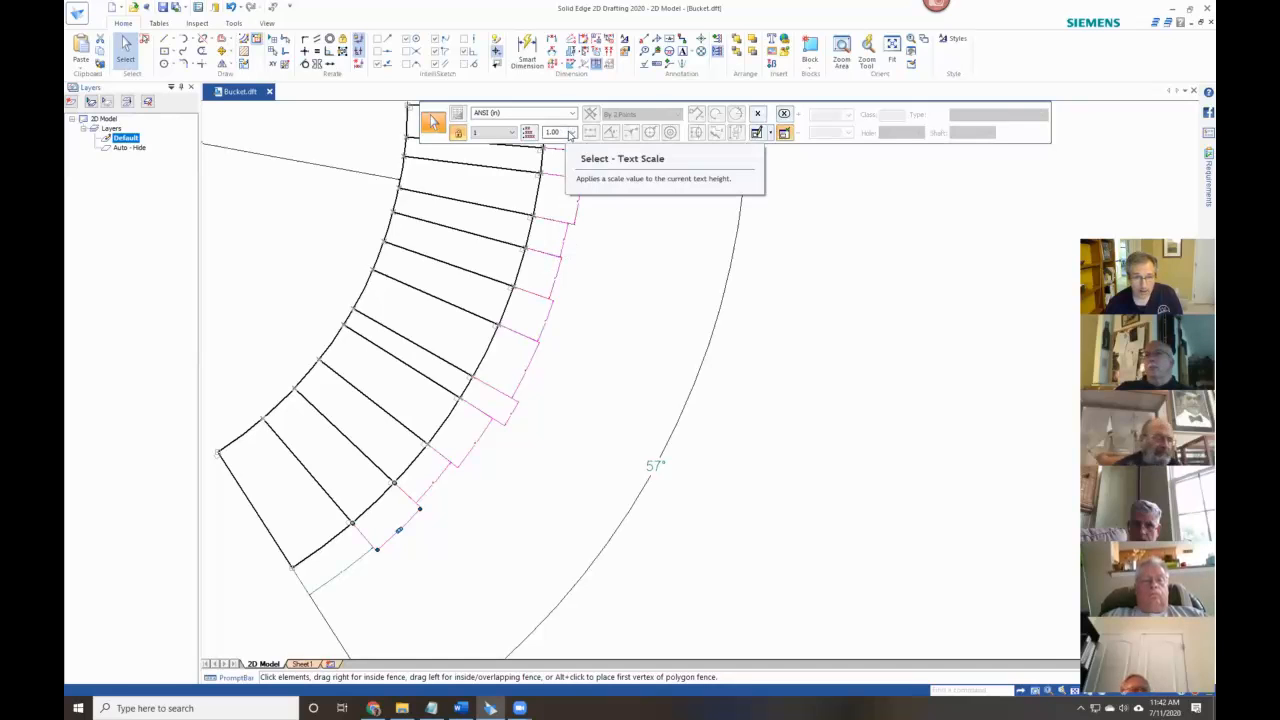
scroll(589, 177, "down", 2)
left_click(556, 132)
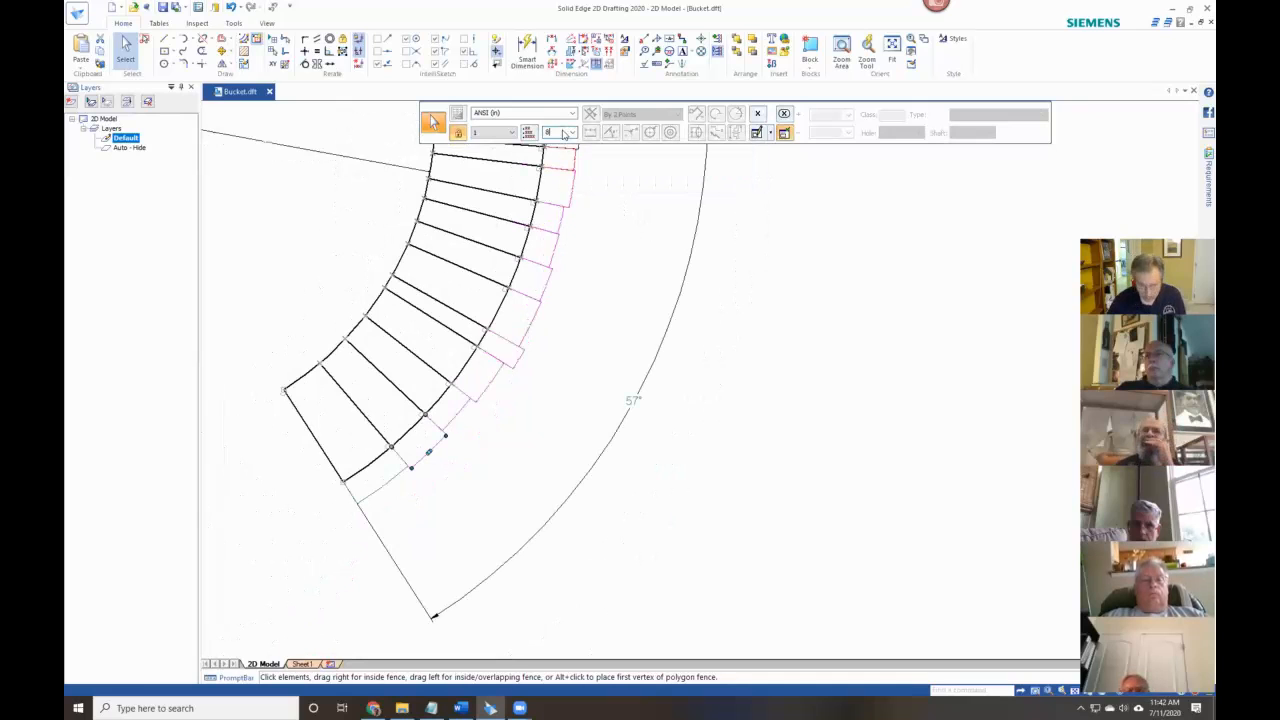
type("8")
key("Return")
key("Escape")
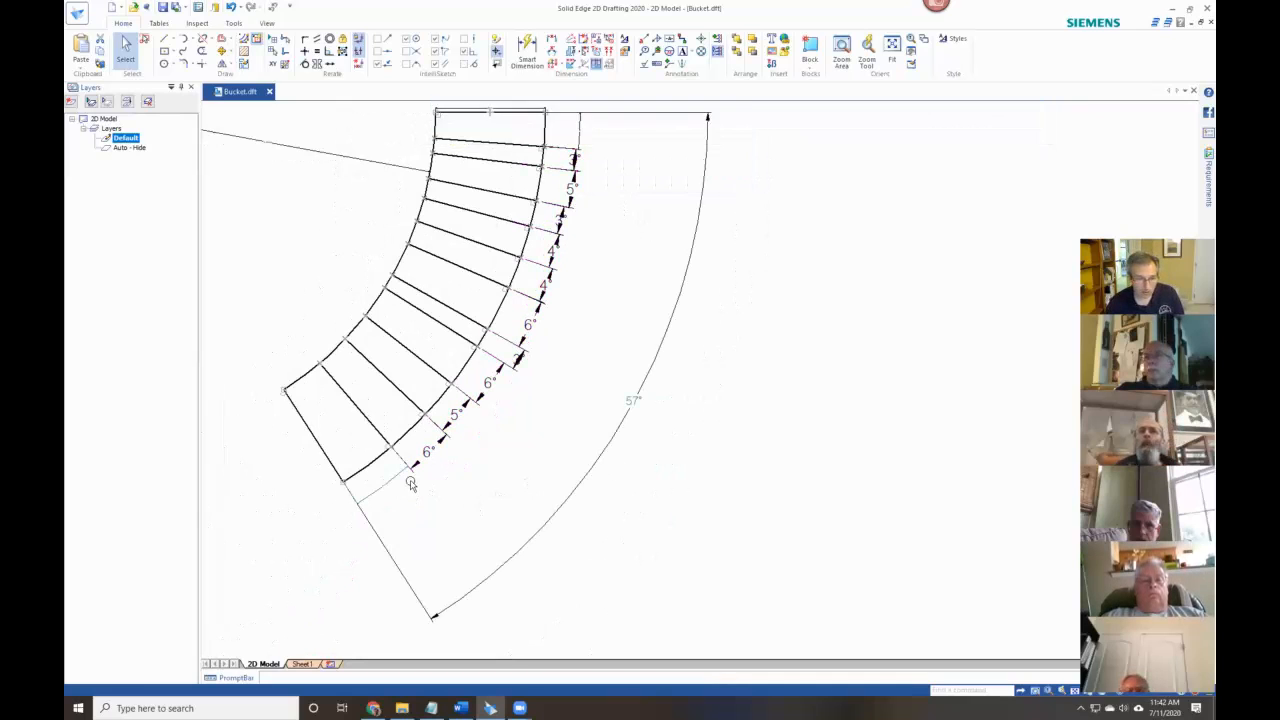
Set the text scale of the lowest and uppermost segment angle dimensions to 8.00.
left_click(389, 480)
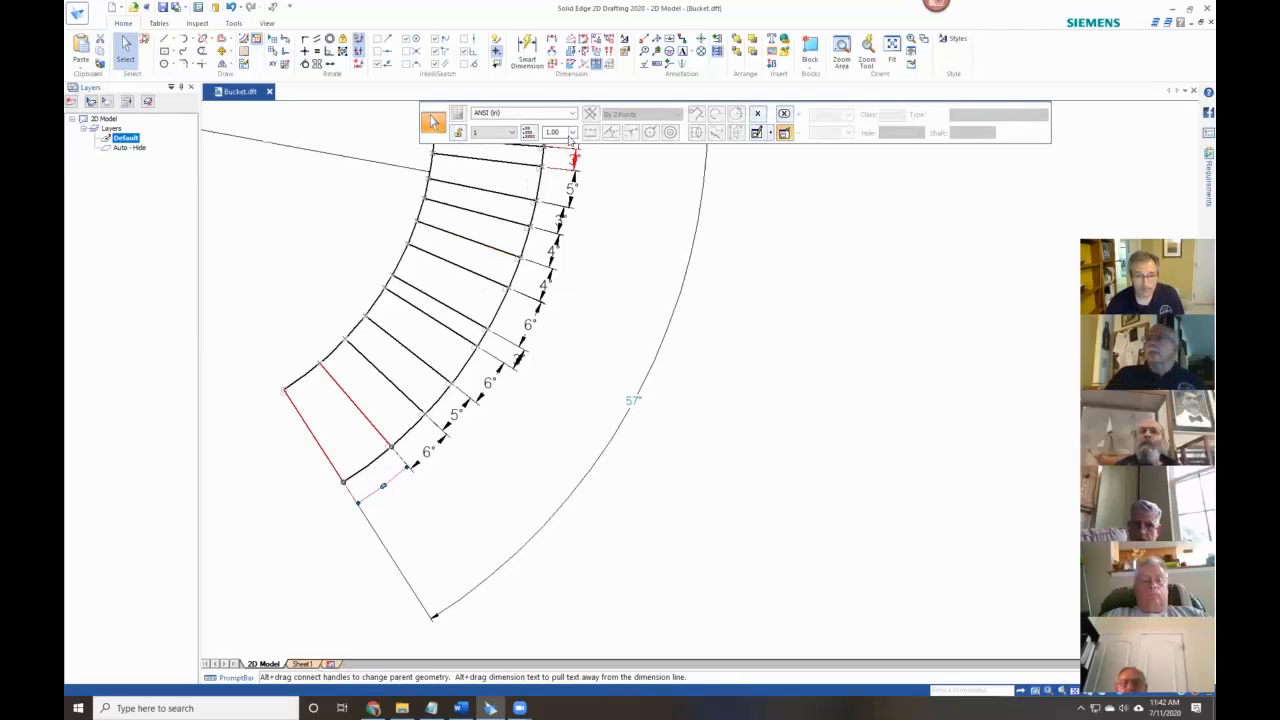
left_click(572, 133)
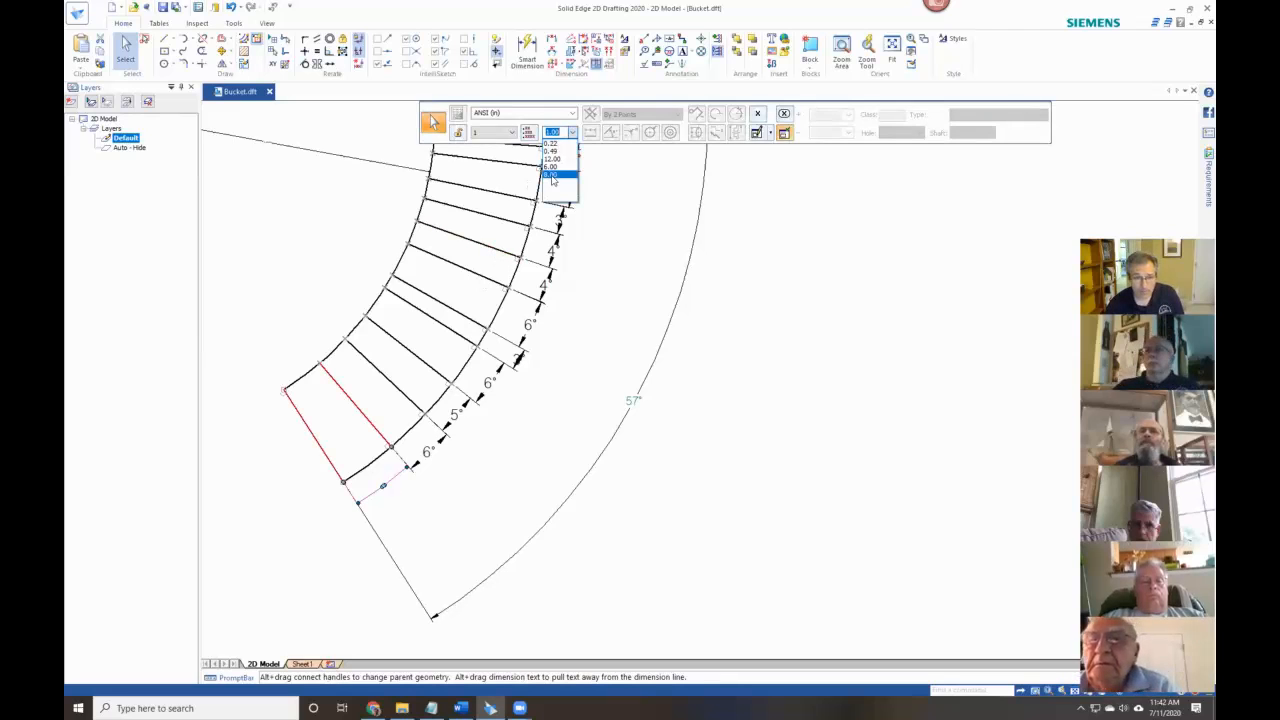
left_click(552, 177)
left_click(566, 339)
scroll(566, 339, "down", 1)
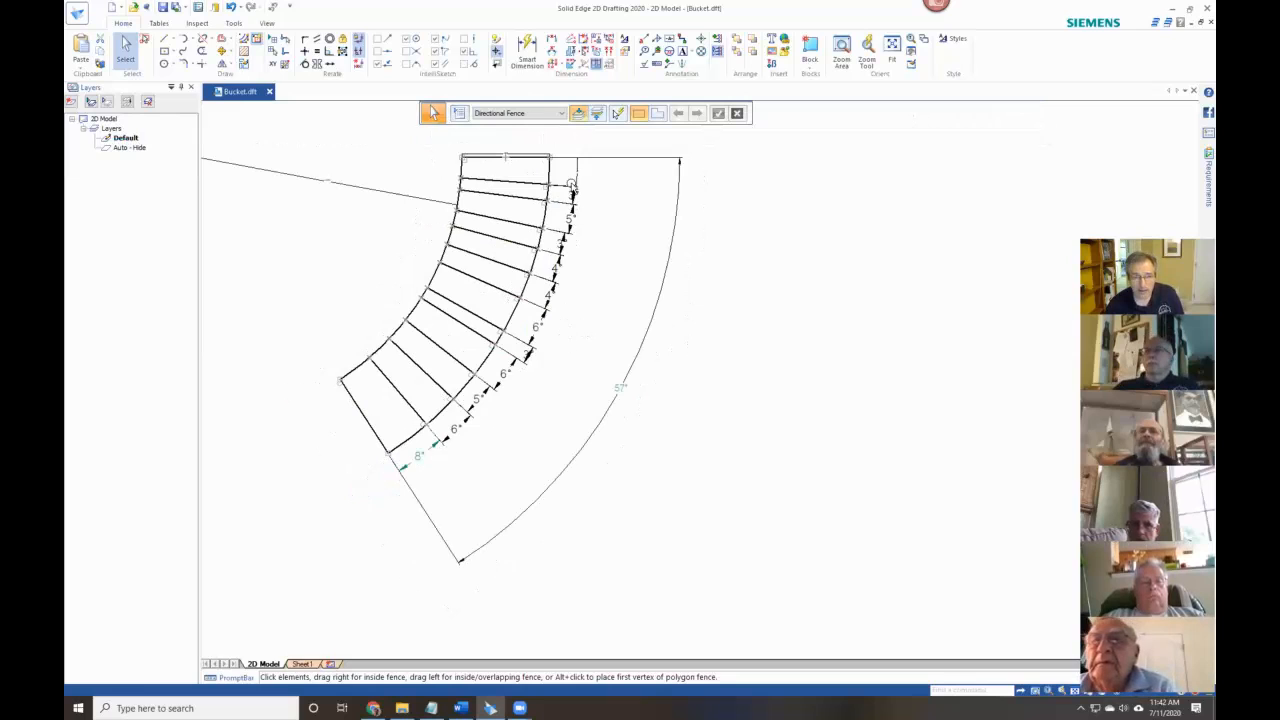
left_click(573, 179)
left_click(553, 133)
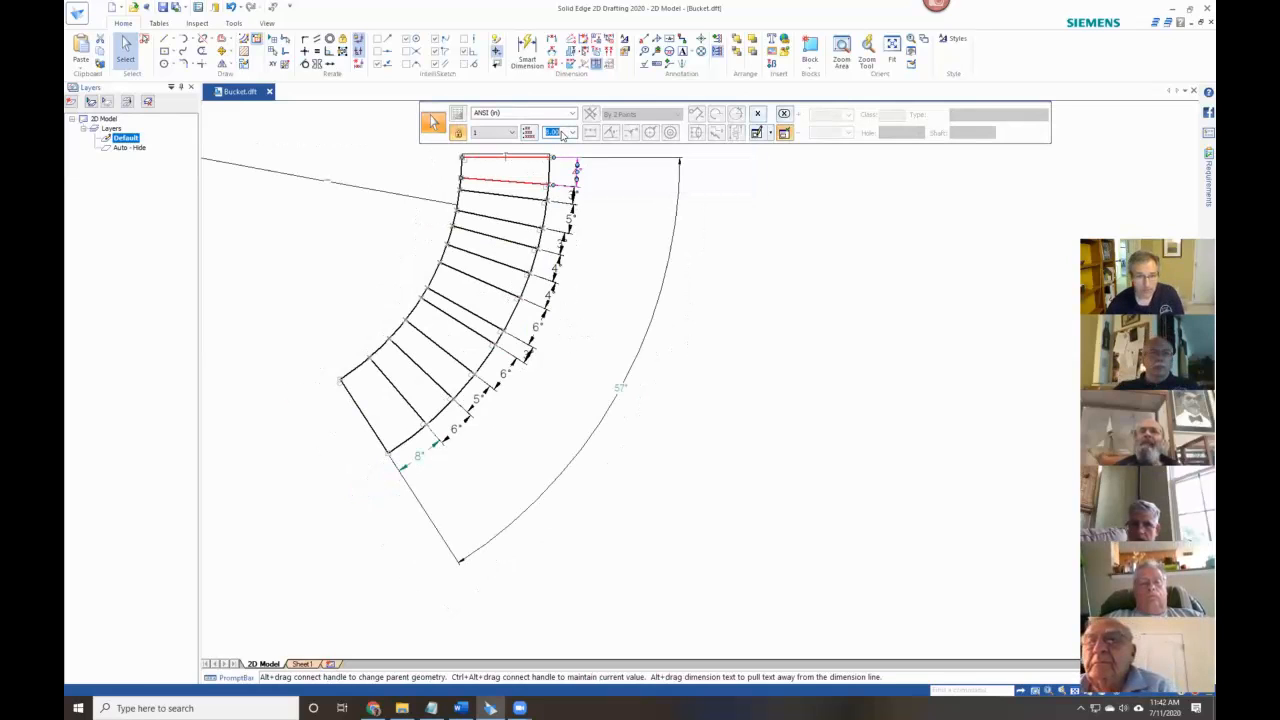
left_click(621, 246)
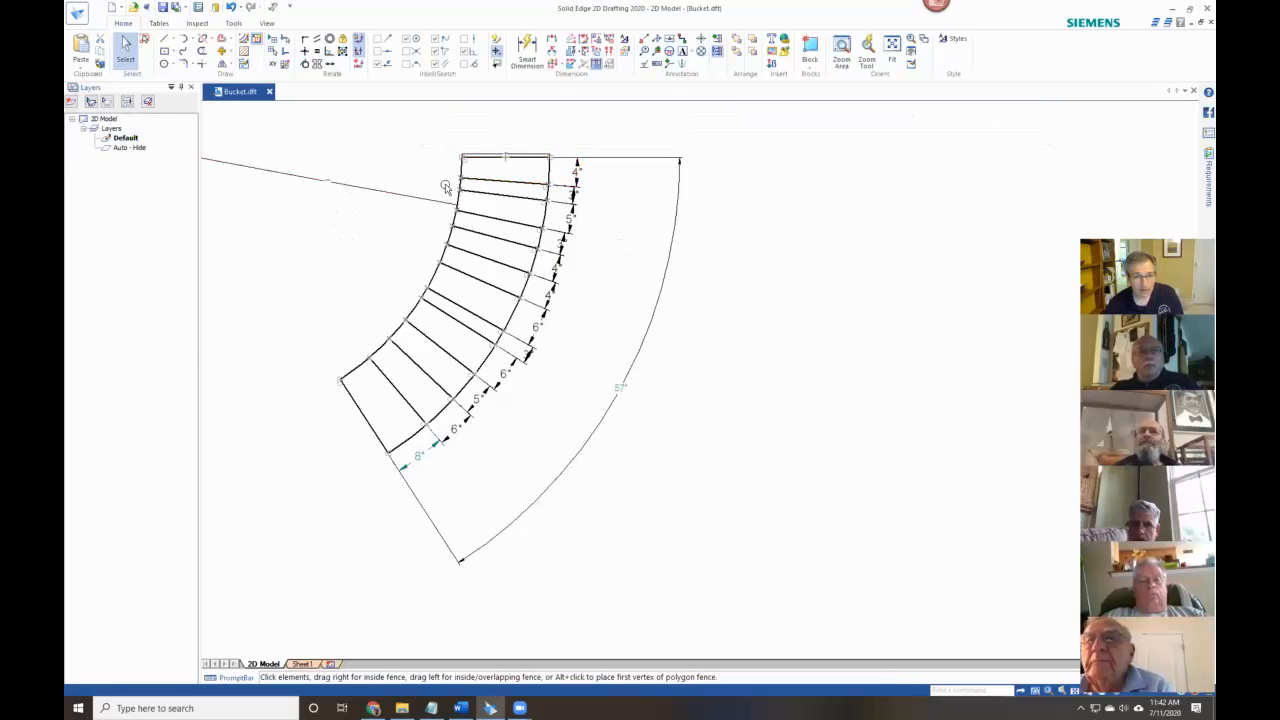
Enlarge the inner arc's radius dimension to a text scale of 8.00.
left_click(446, 188)
left_click(571, 133)
left_click(561, 176)
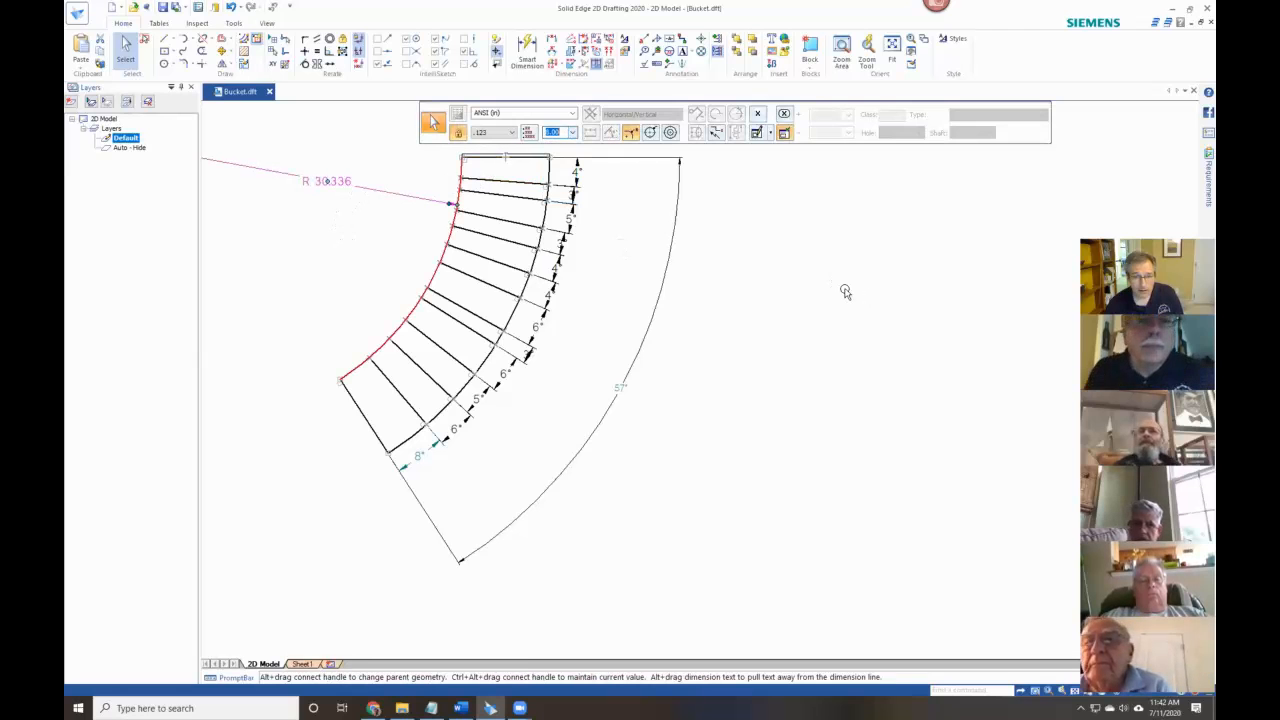
left_click(846, 291)
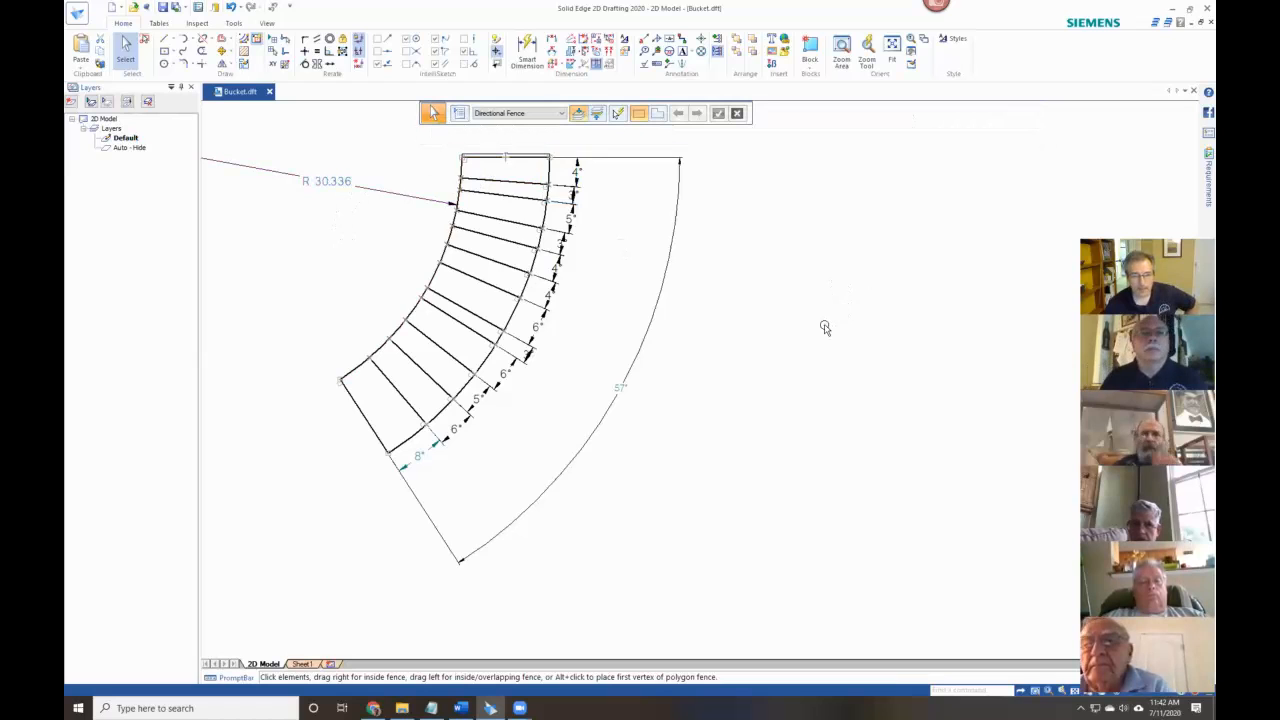
Examine the value and driving lock of the angle dimension on the second segment from the arc's lower end, and compare the overall angle dimension.
scroll(801, 321, "down", 1)
scroll(540, 477, "up", 4)
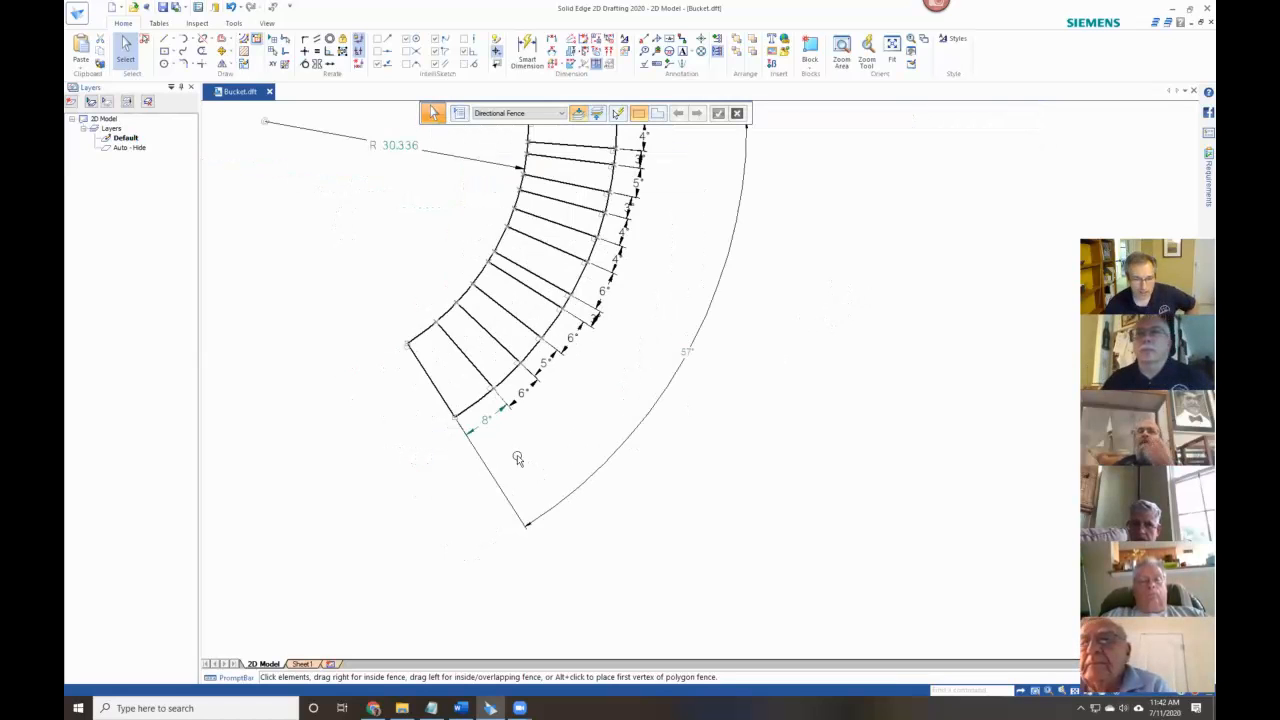
left_click(510, 354)
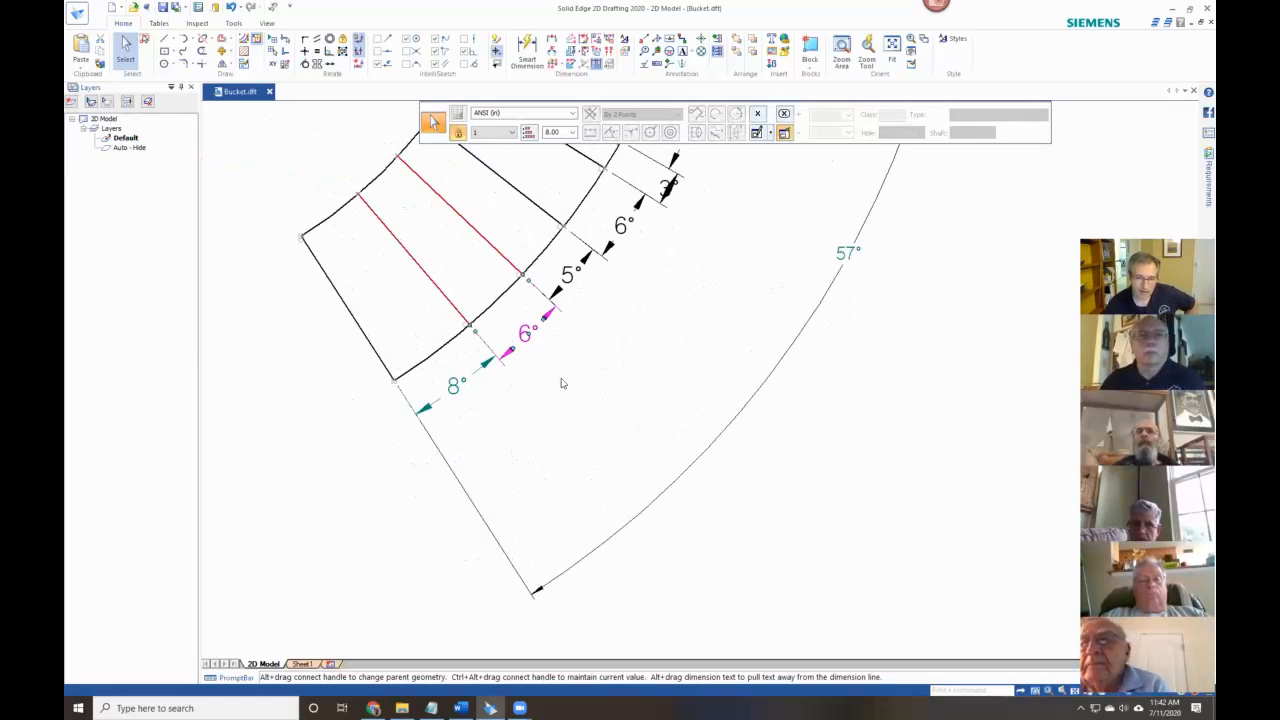
scroll(564, 381, "up", 1)
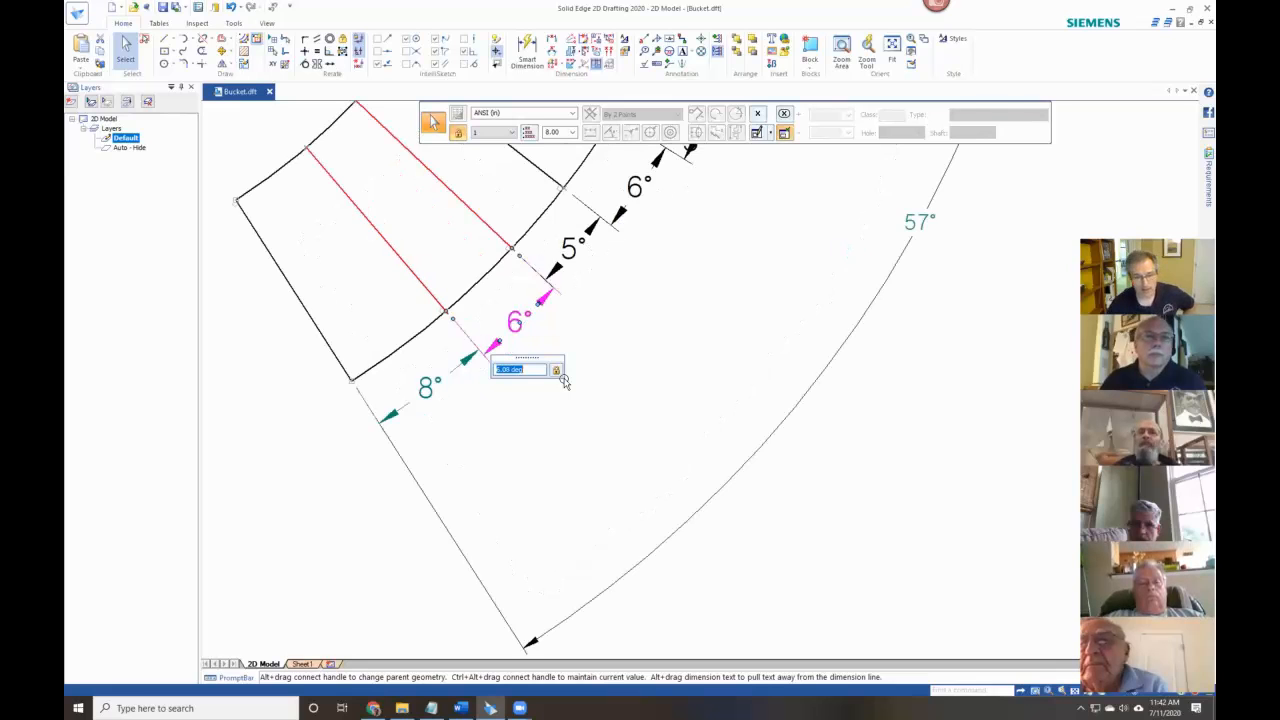
scroll(584, 385, "down", 1)
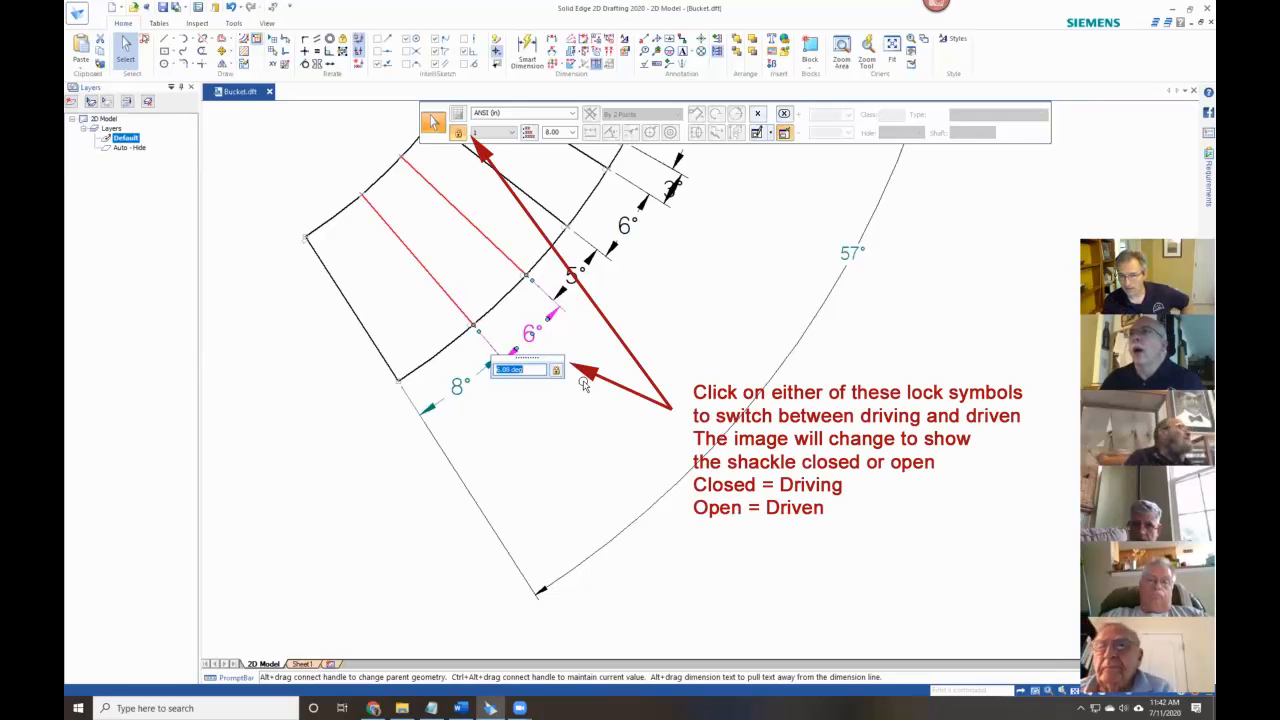
scroll(584, 384, "down", 1)
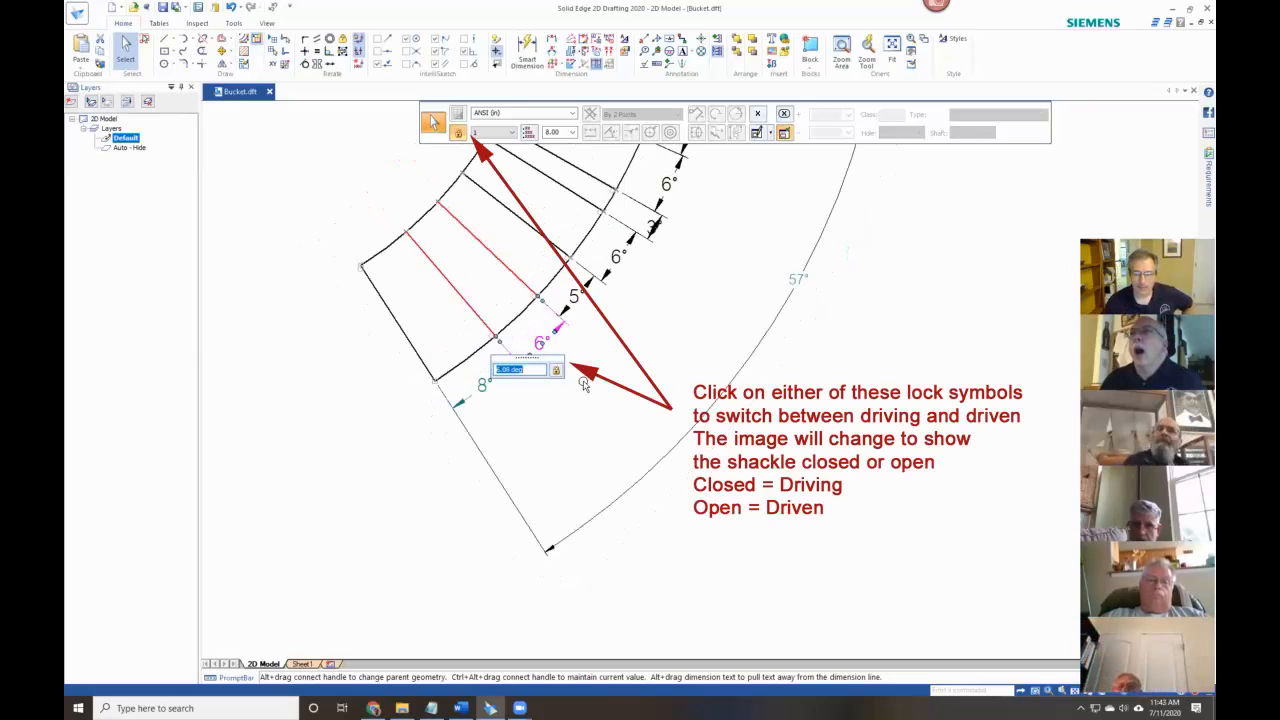
left_click(771, 384)
left_click(799, 281)
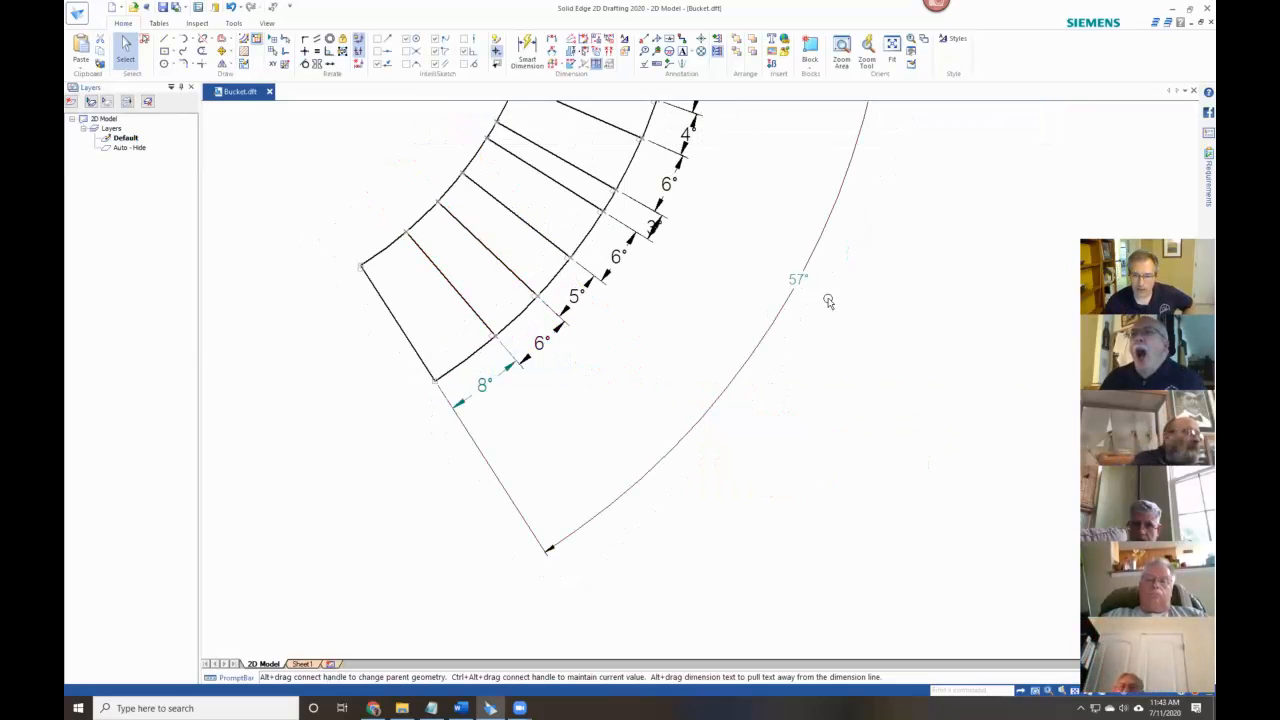
left_click(566, 336)
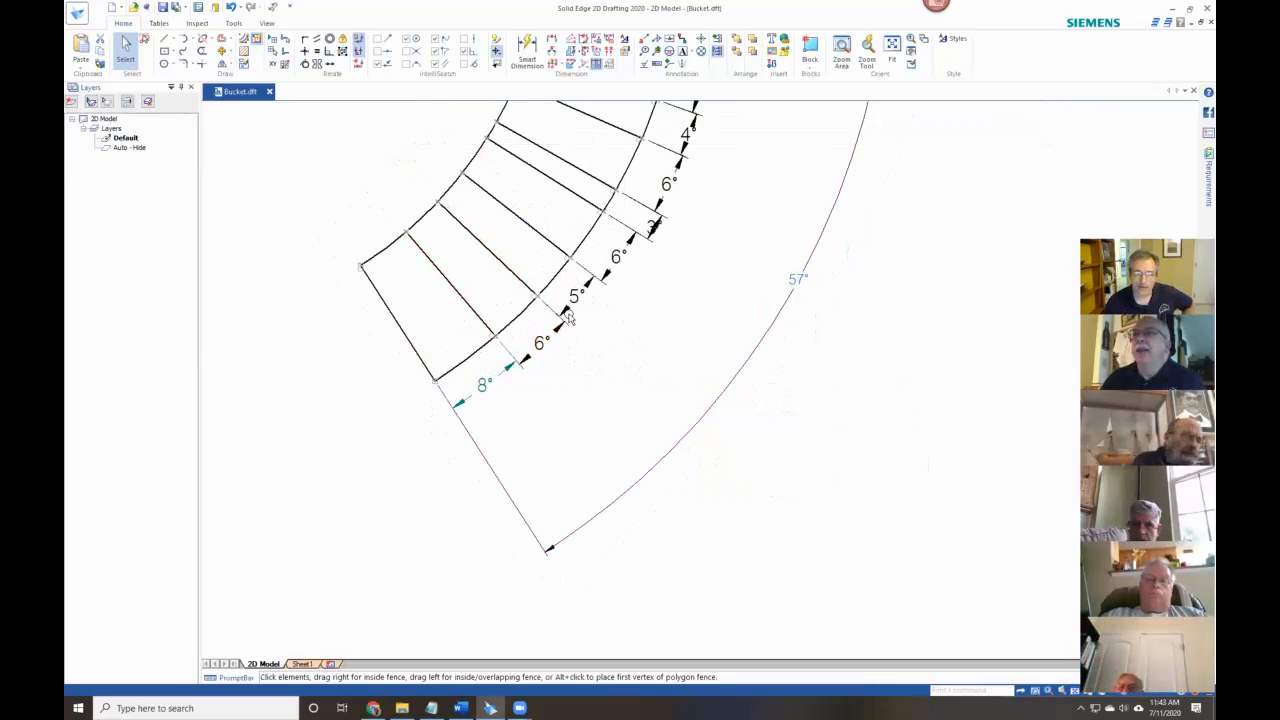
Set the angle of the fourth segment from the arc's lower end to 4 degrees.
left_click(598, 210)
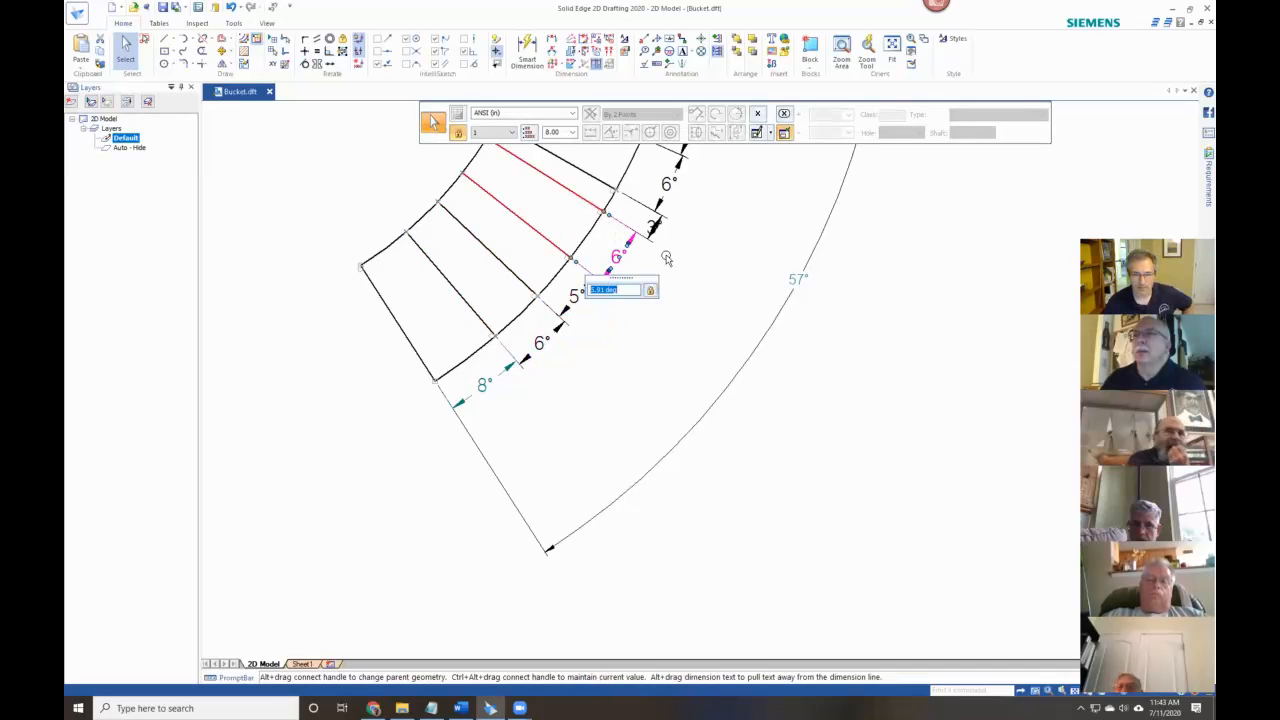
key("Escape")
left_click(618, 258)
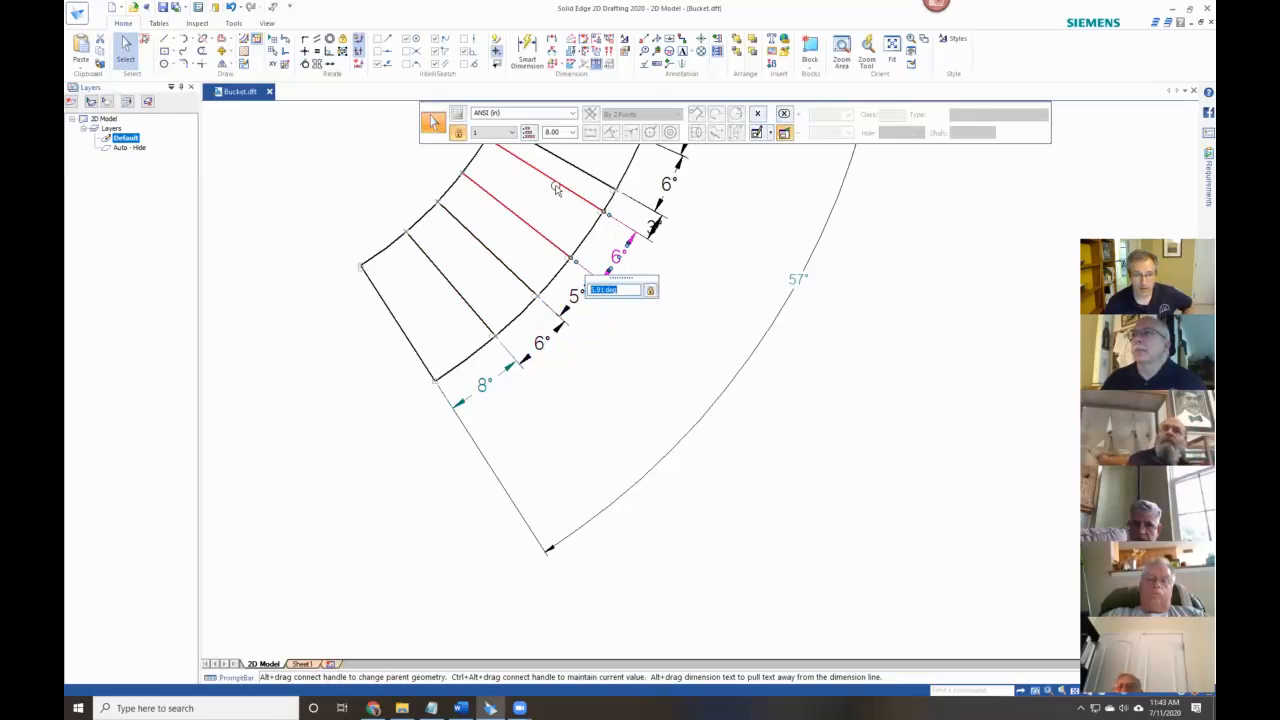
type("4")
key("Return")
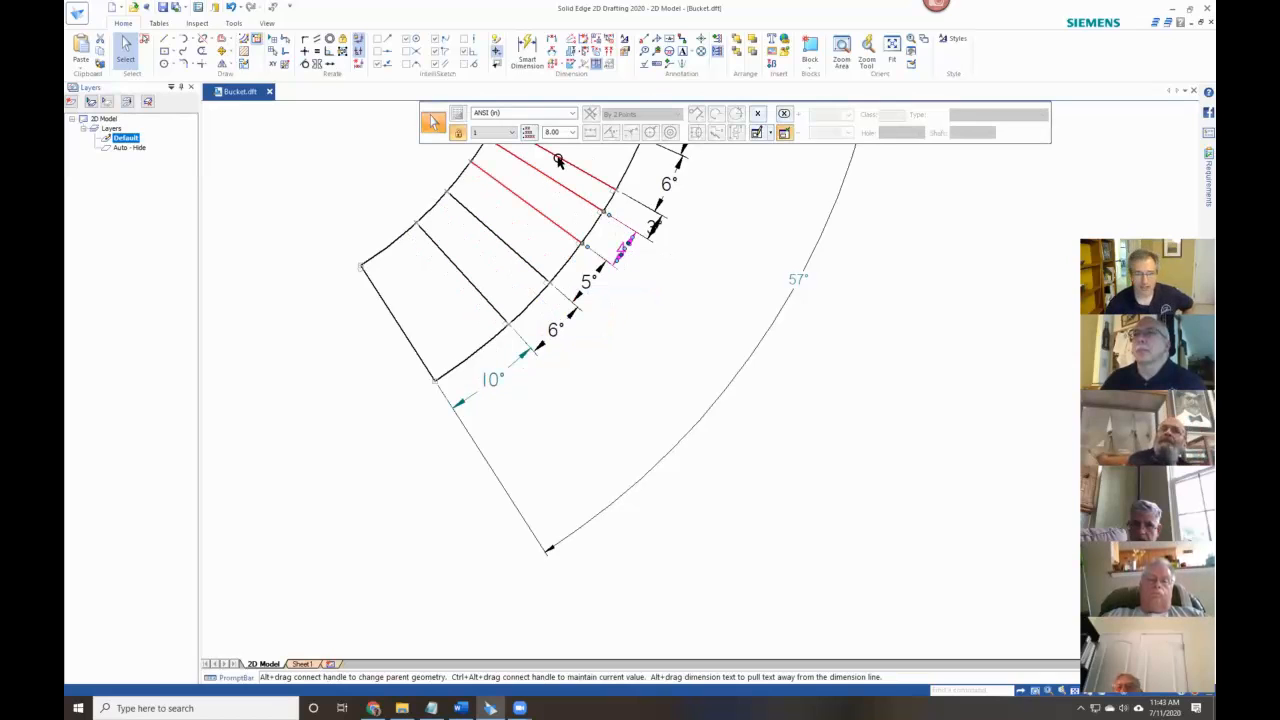
left_click(567, 397)
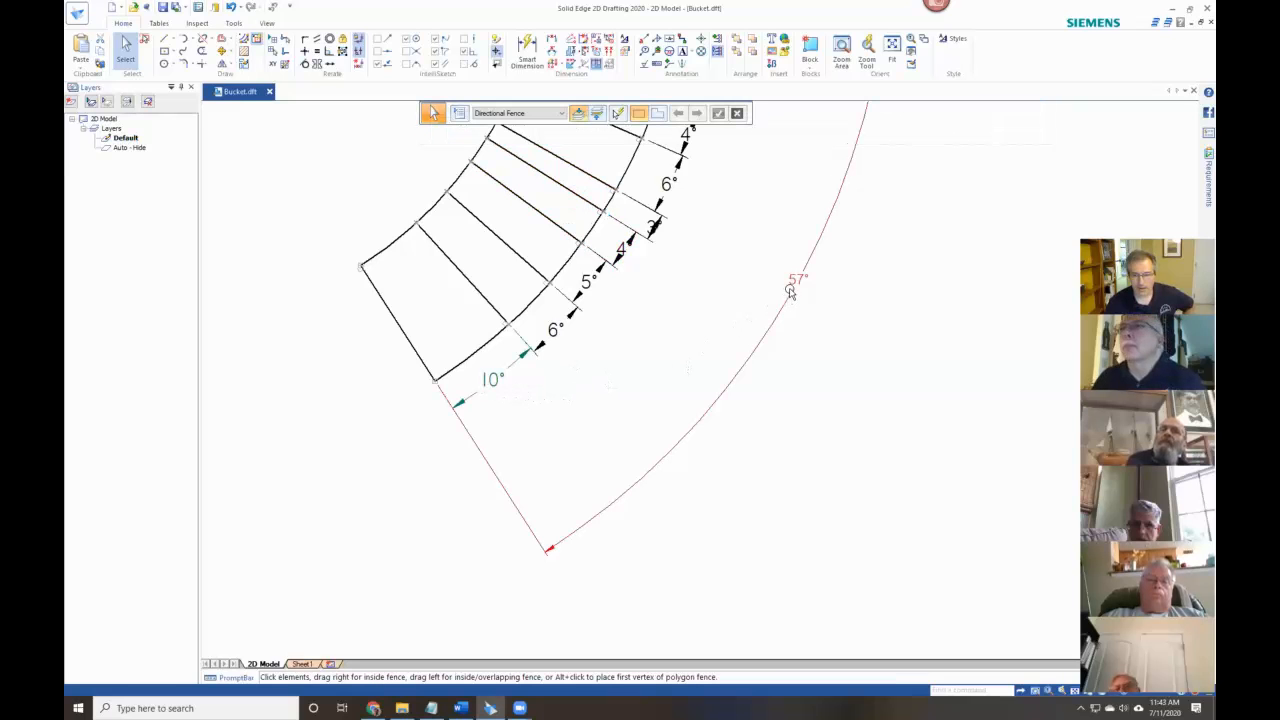
Examine the driven angle dimension of the lowest segment and the locked value of the overall angle dimension.
left_click(494, 388)
left_click(494, 388)
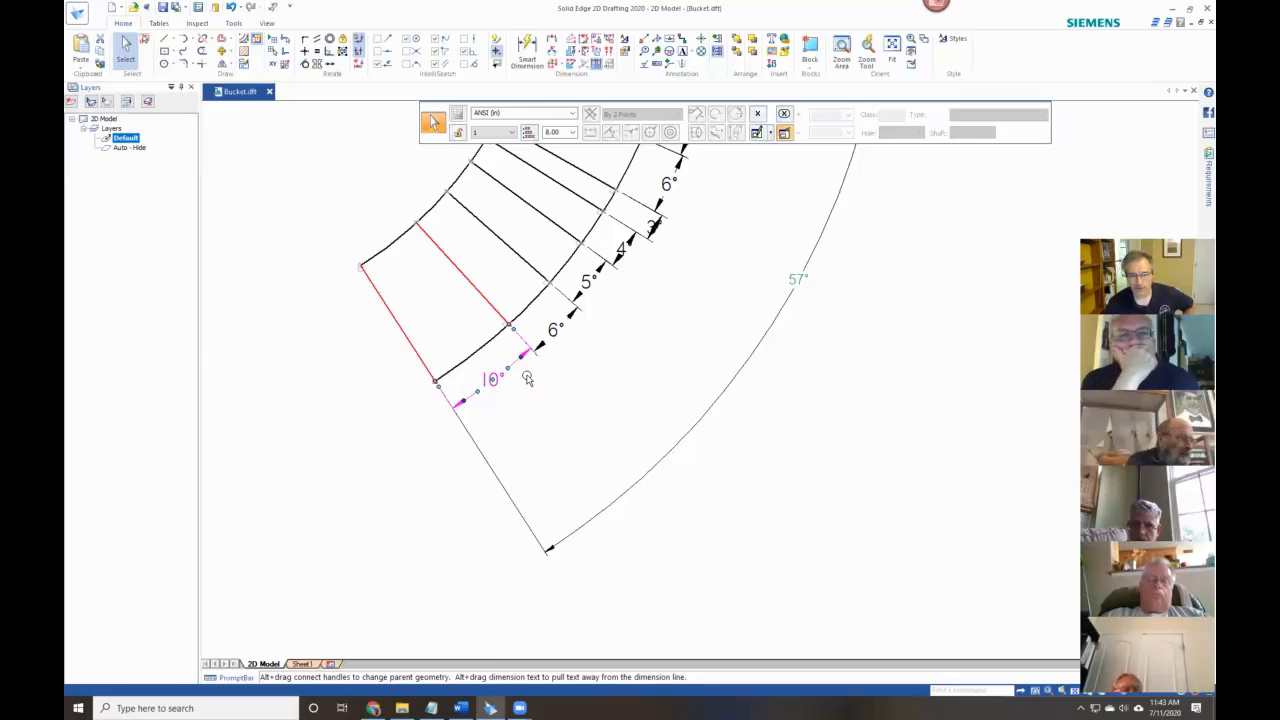
scroll(572, 362, "down", 4)
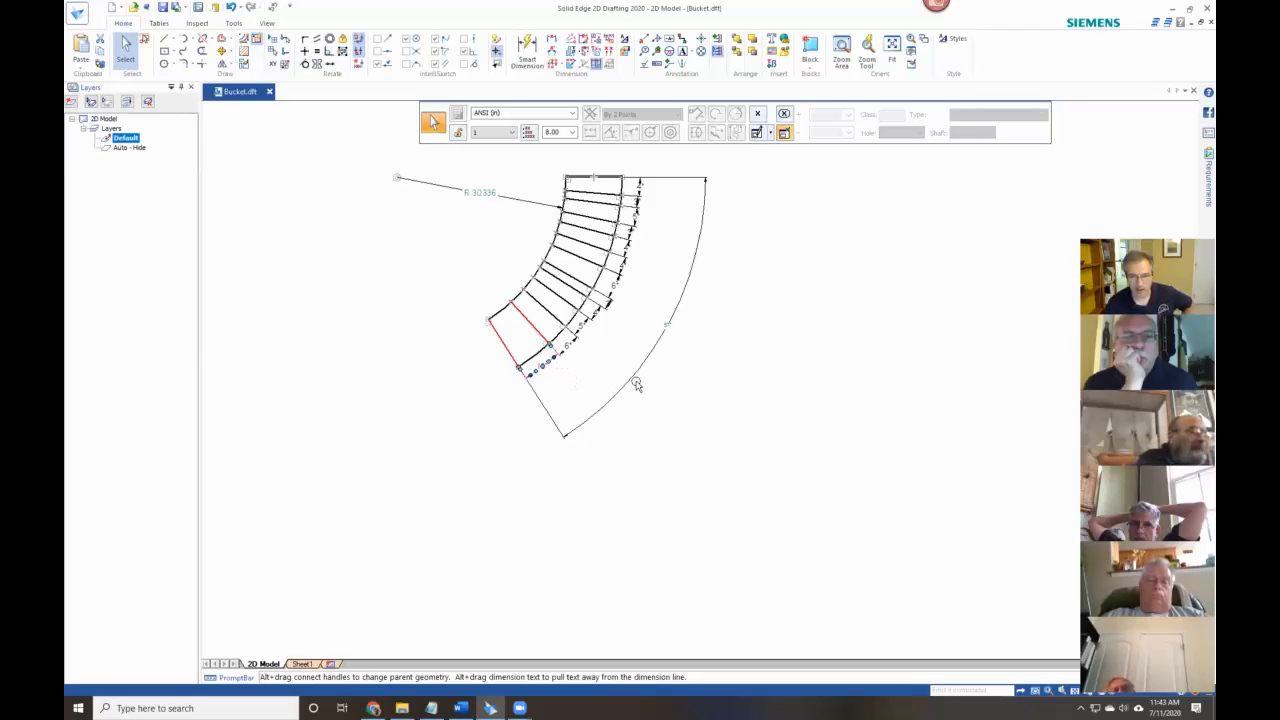
scroll(641, 344, "up", 3)
left_click(690, 311)
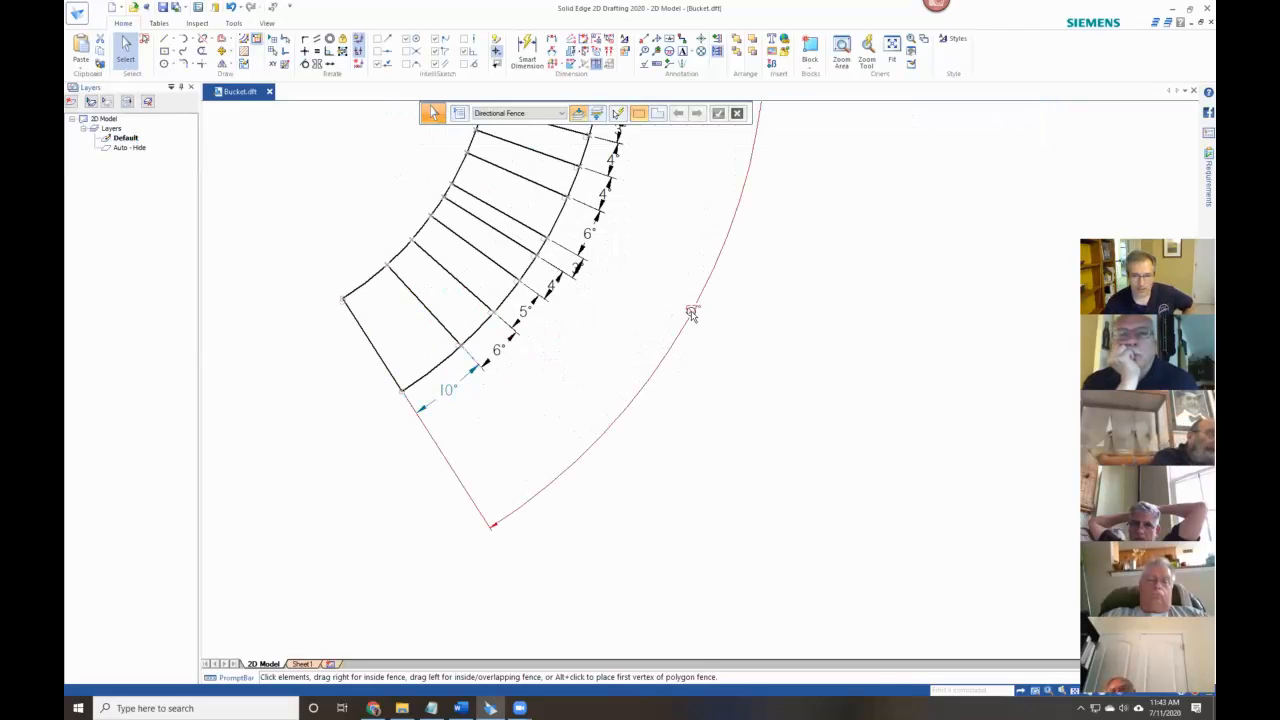
left_click(701, 353)
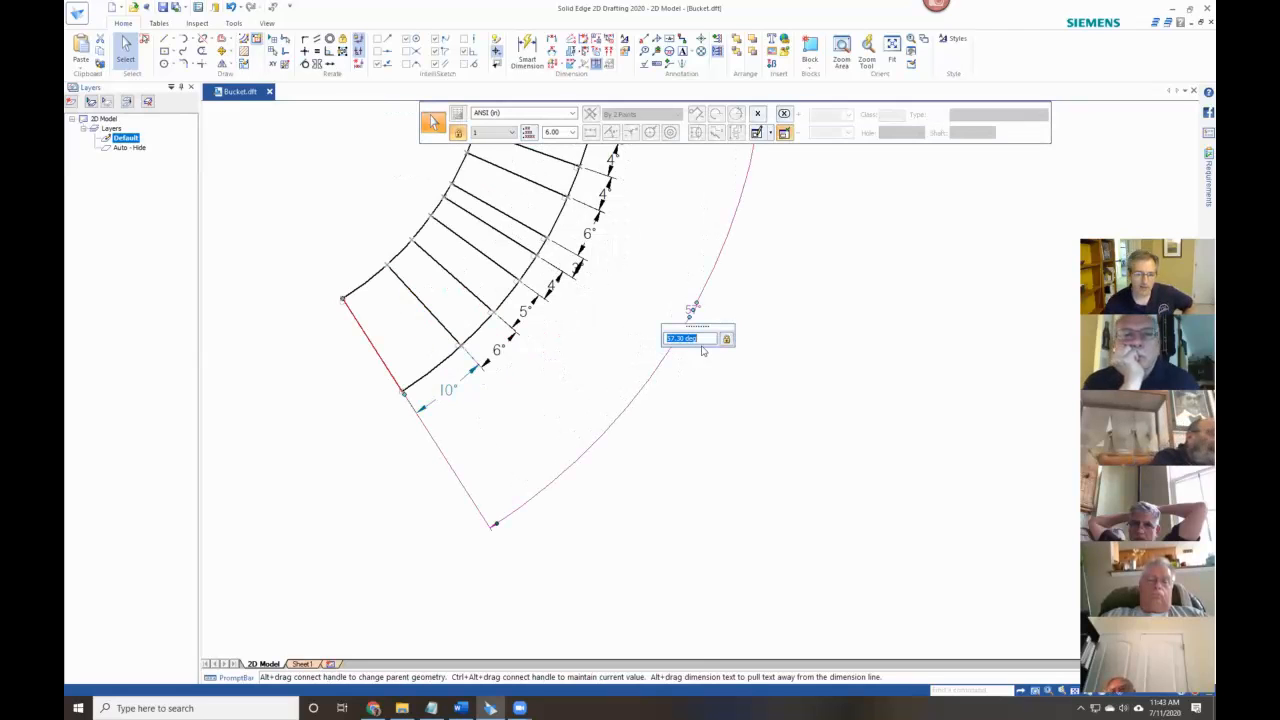
left_click(736, 299)
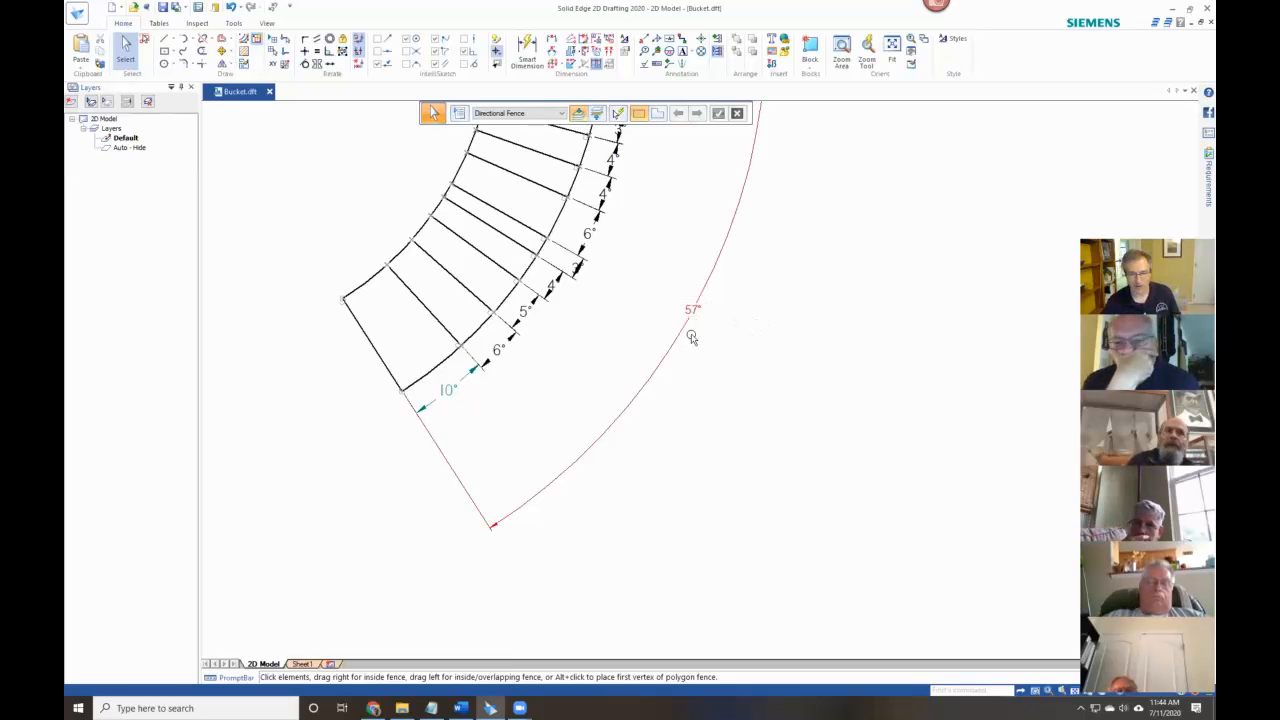
left_click(469, 383)
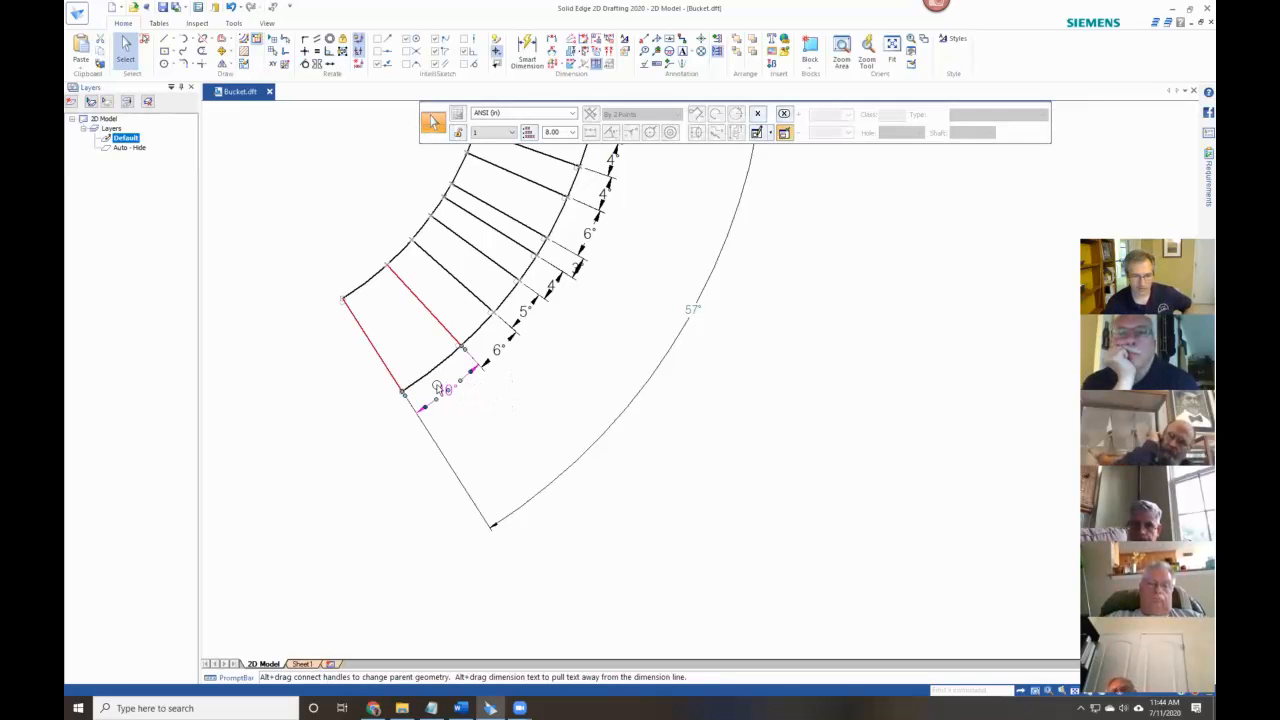
left_click(513, 373)
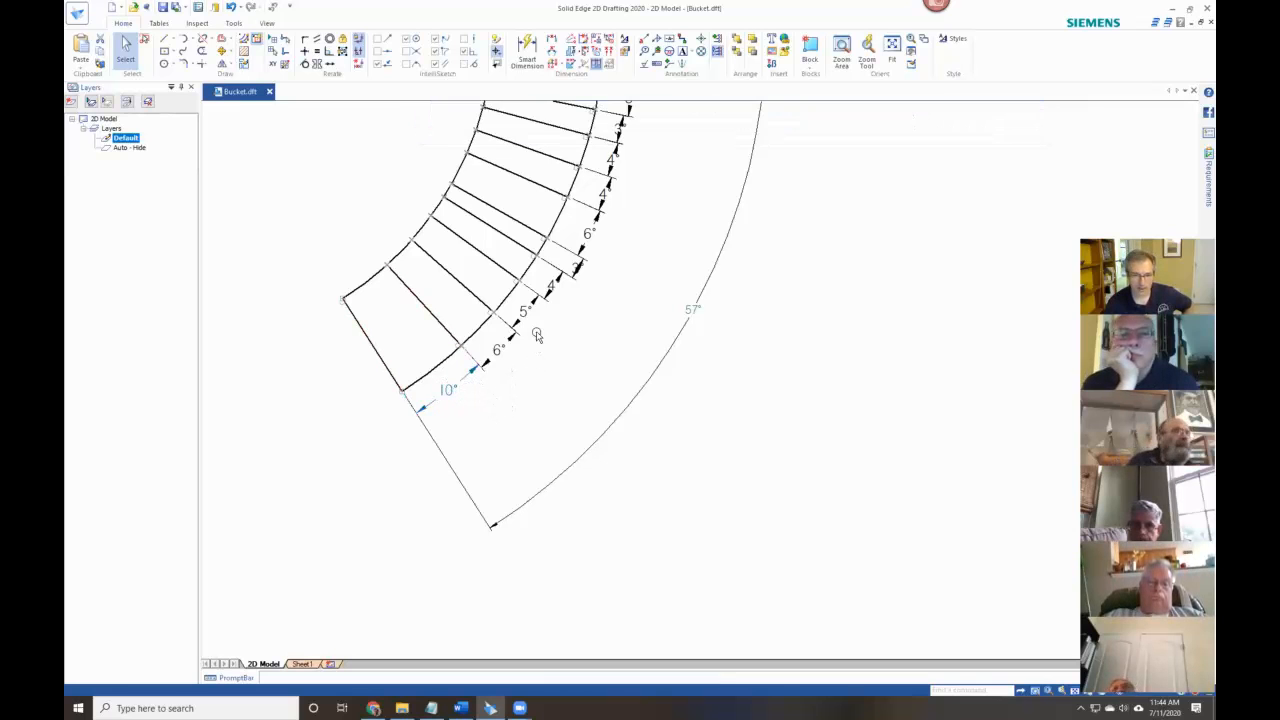
Open the variable table beside the pattern and give the angle variable V6351 the formula S/12.
scroll(634, 353, "down", 1)
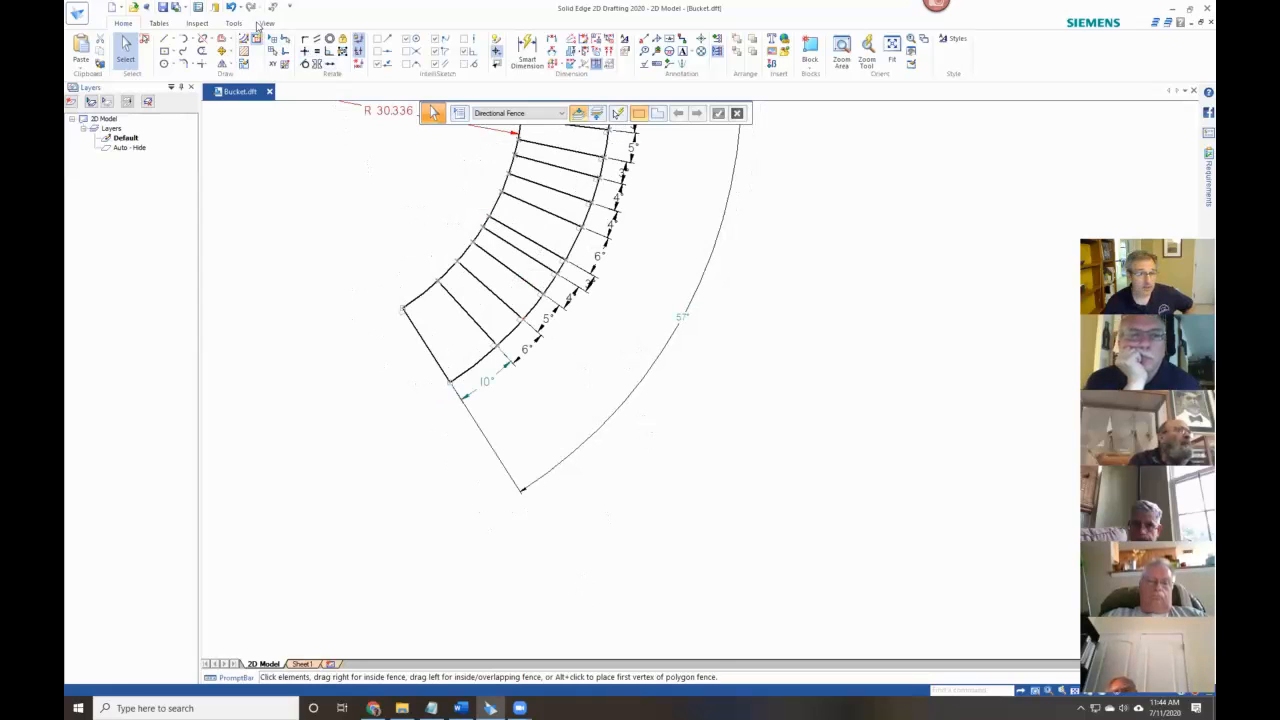
left_click(234, 23)
left_click(84, 46)
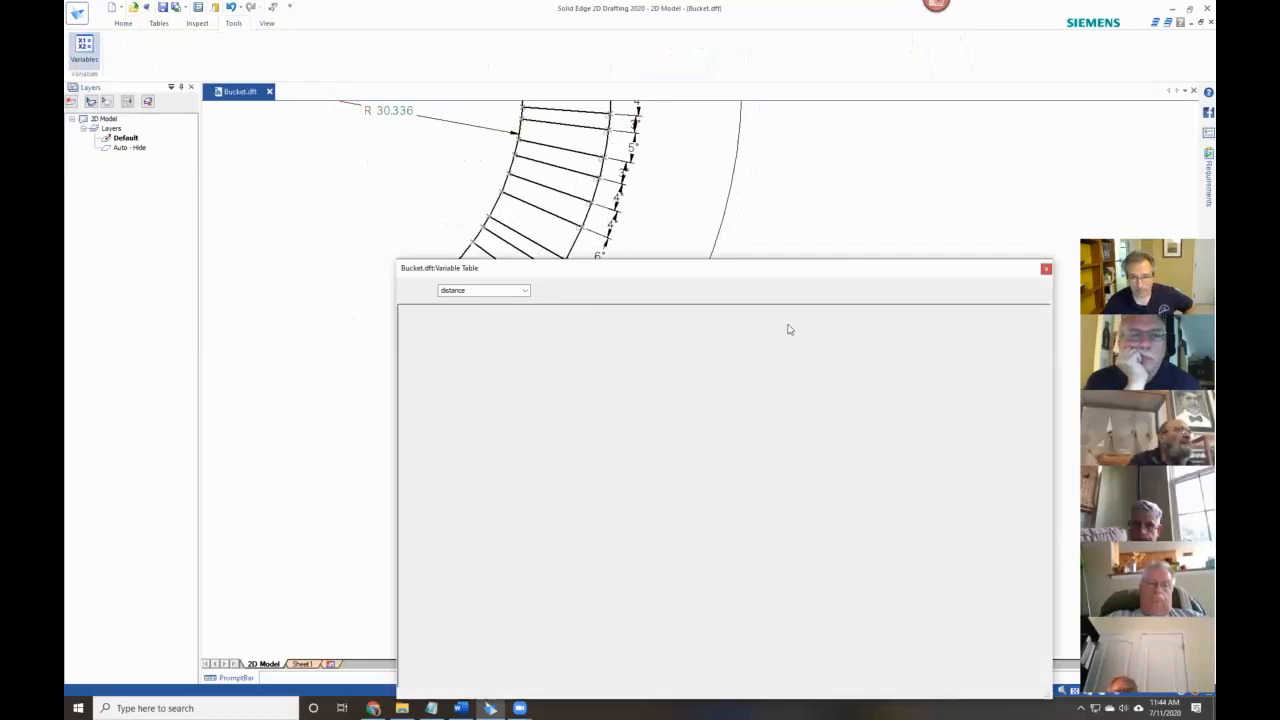
left_click_drag(806, 275, 1084, 155)
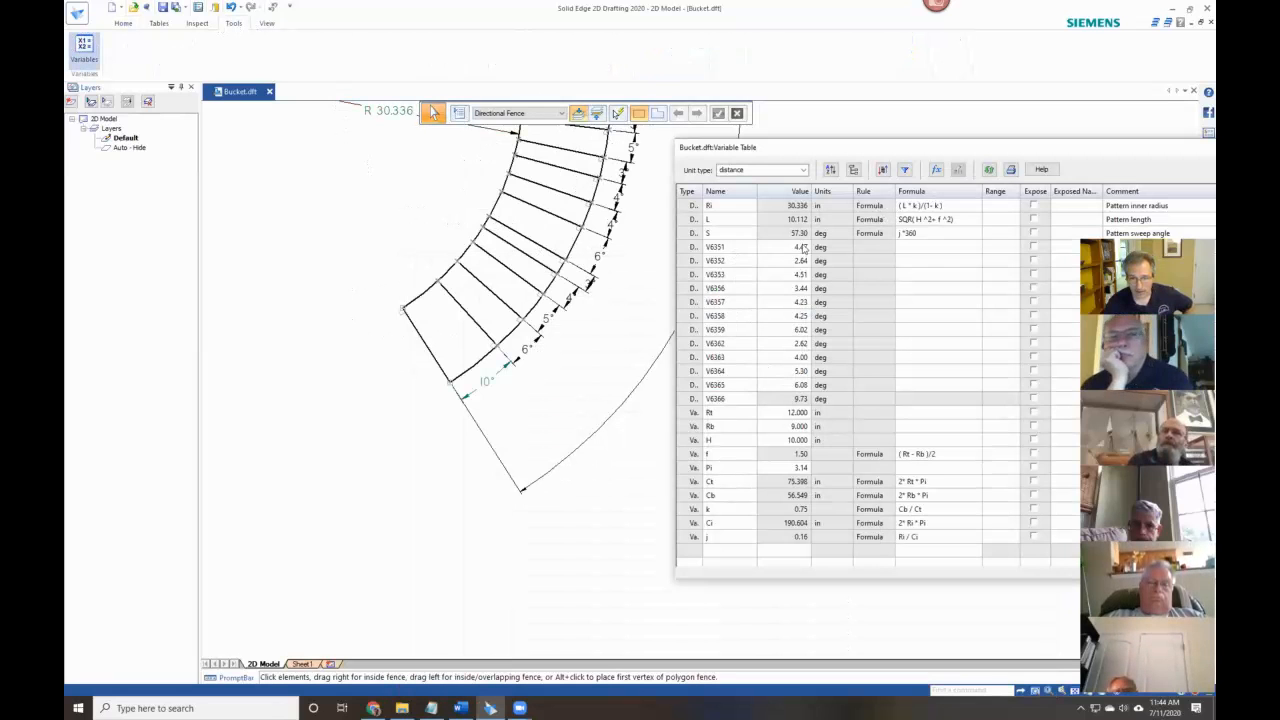
left_click(924, 250)
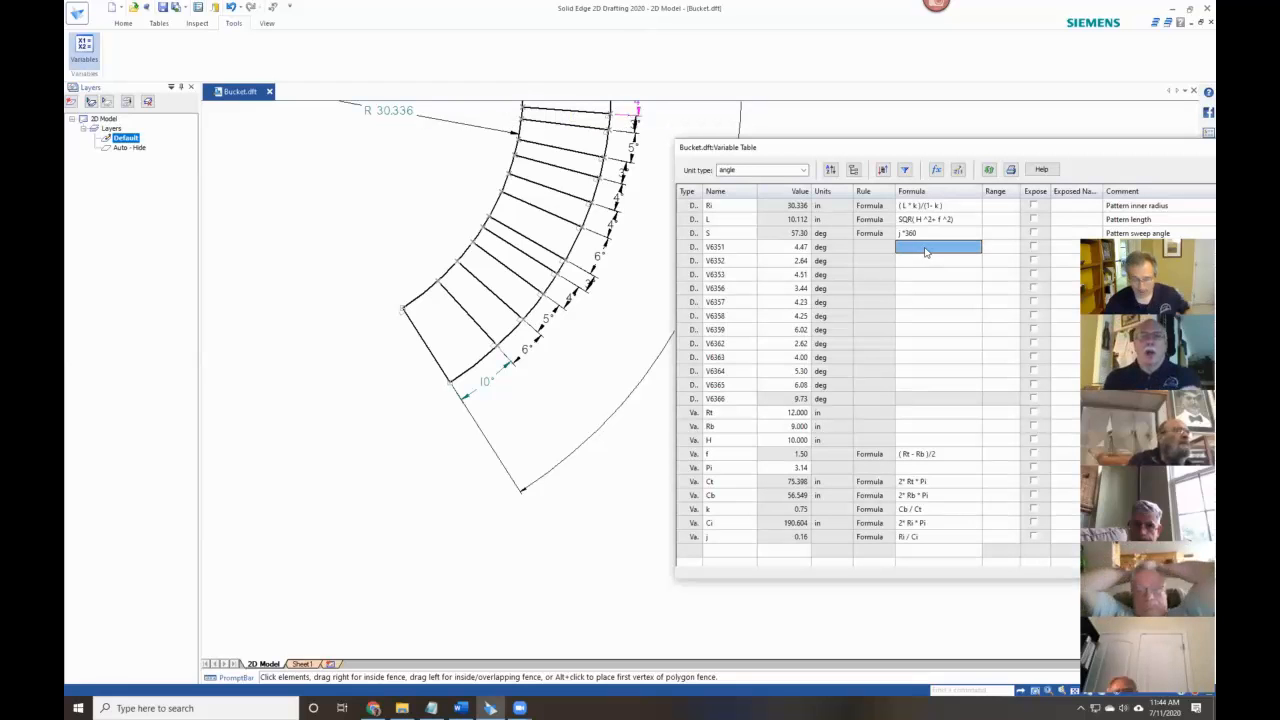
type("S")
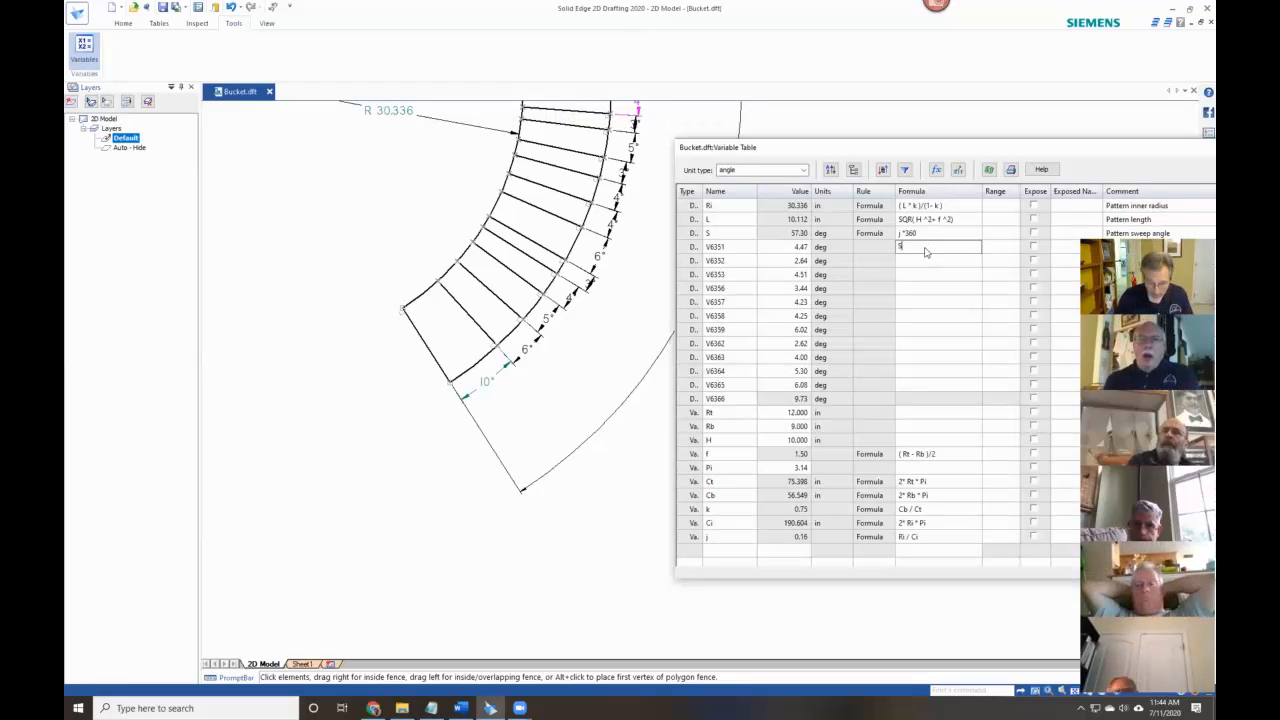
type("/12")
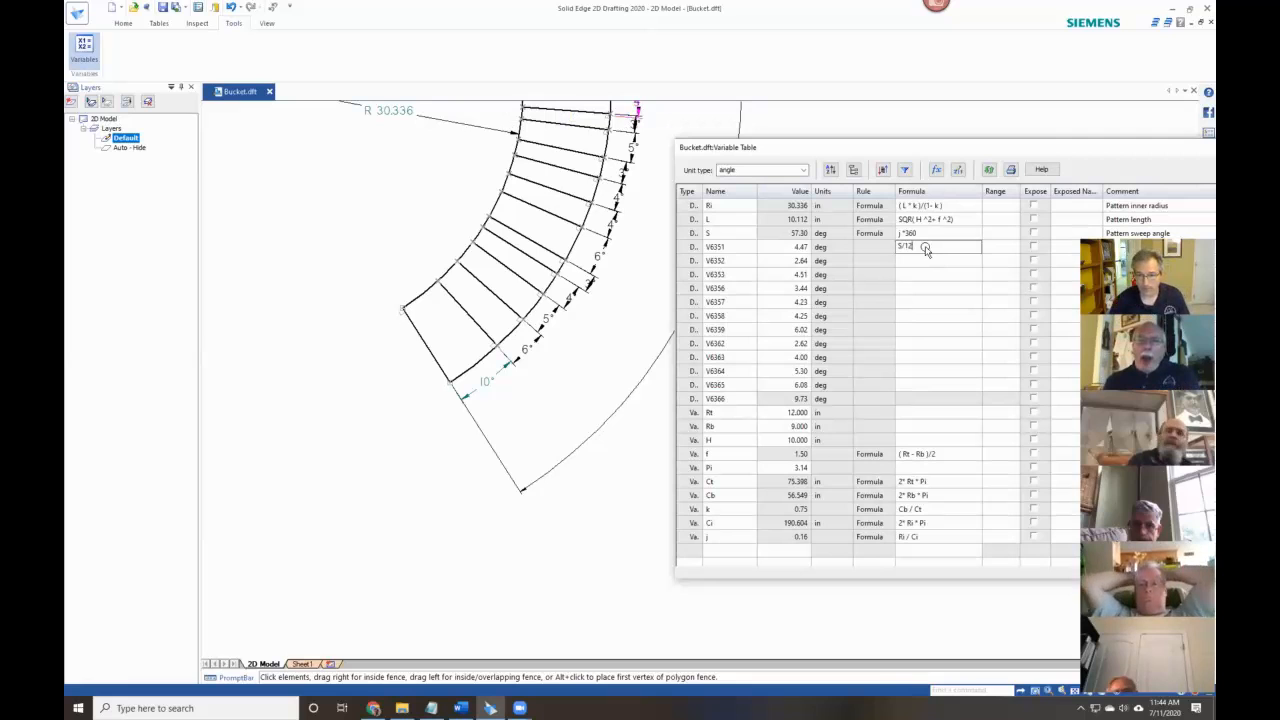
key("Return")
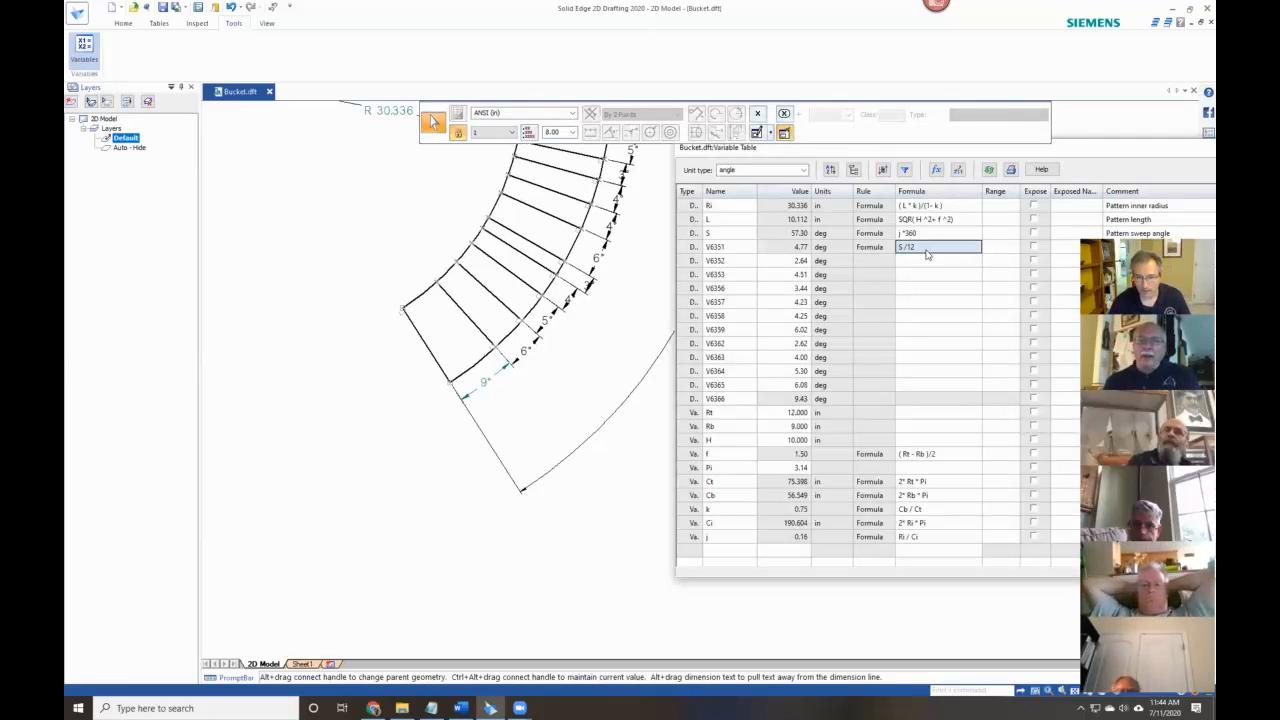
Apply the formula S/12 to the angle variables V6352, V6353, V6356, V6357 and V6358.
left_click(926, 262)
type("S /12")
left_click(925, 277)
type("S /12")
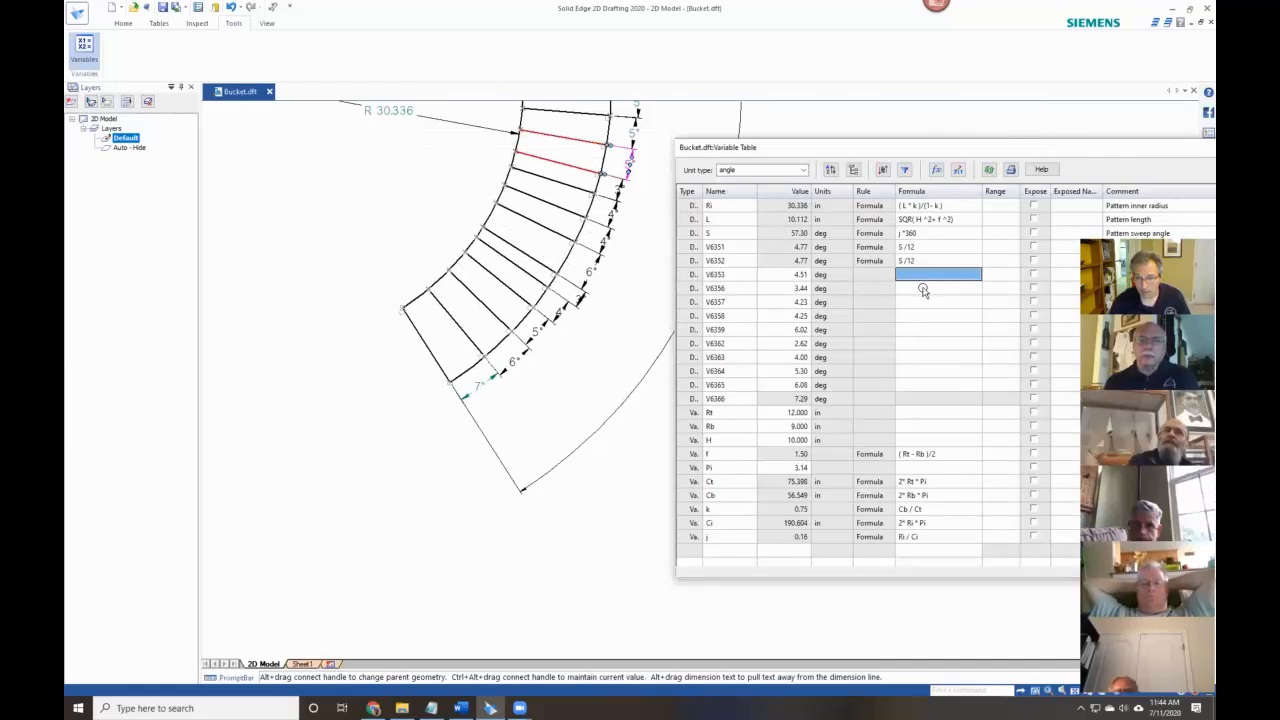
left_click(924, 289)
type("S /12")
left_click(923, 303)
type("S /12")
left_click(922, 317)
type("S /12")
Apply the formula S/12 to the remaining driving angle variables V6359, V6362, V6363, V6364 and V6365.
type("S /12")
key("Down")
type("S /12")
key("Down")
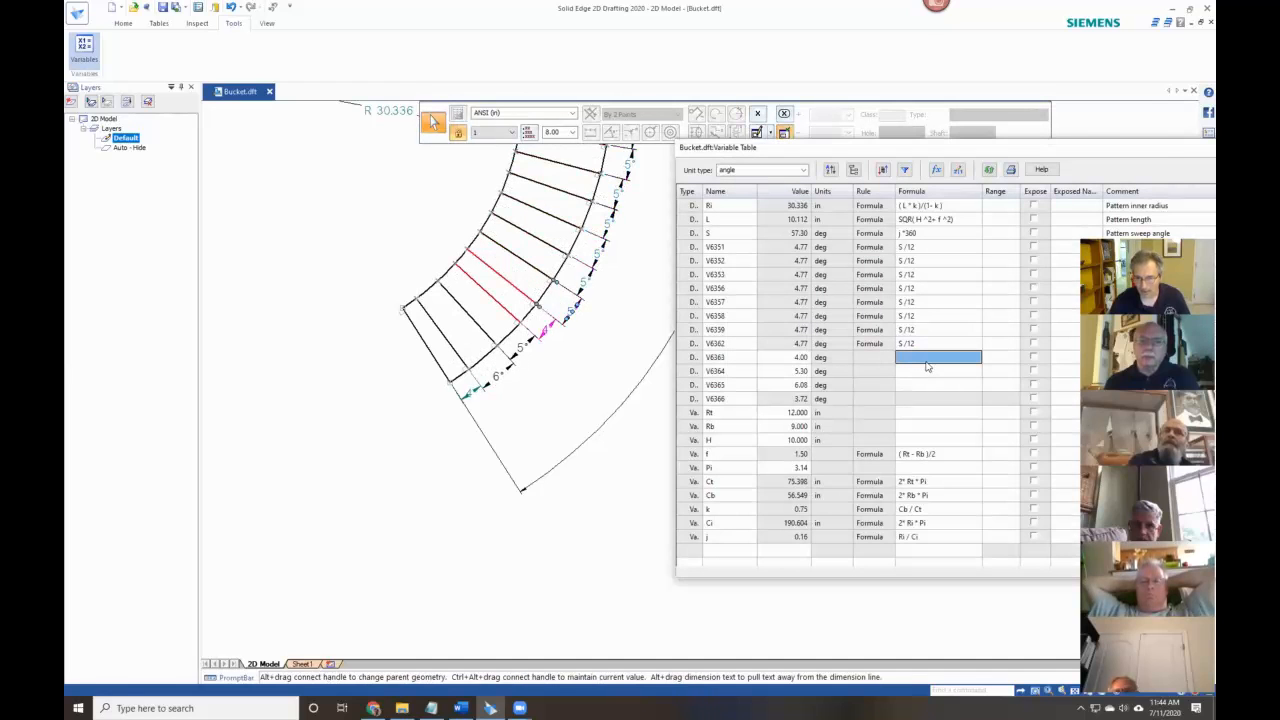
type("S /12")
key("Down")
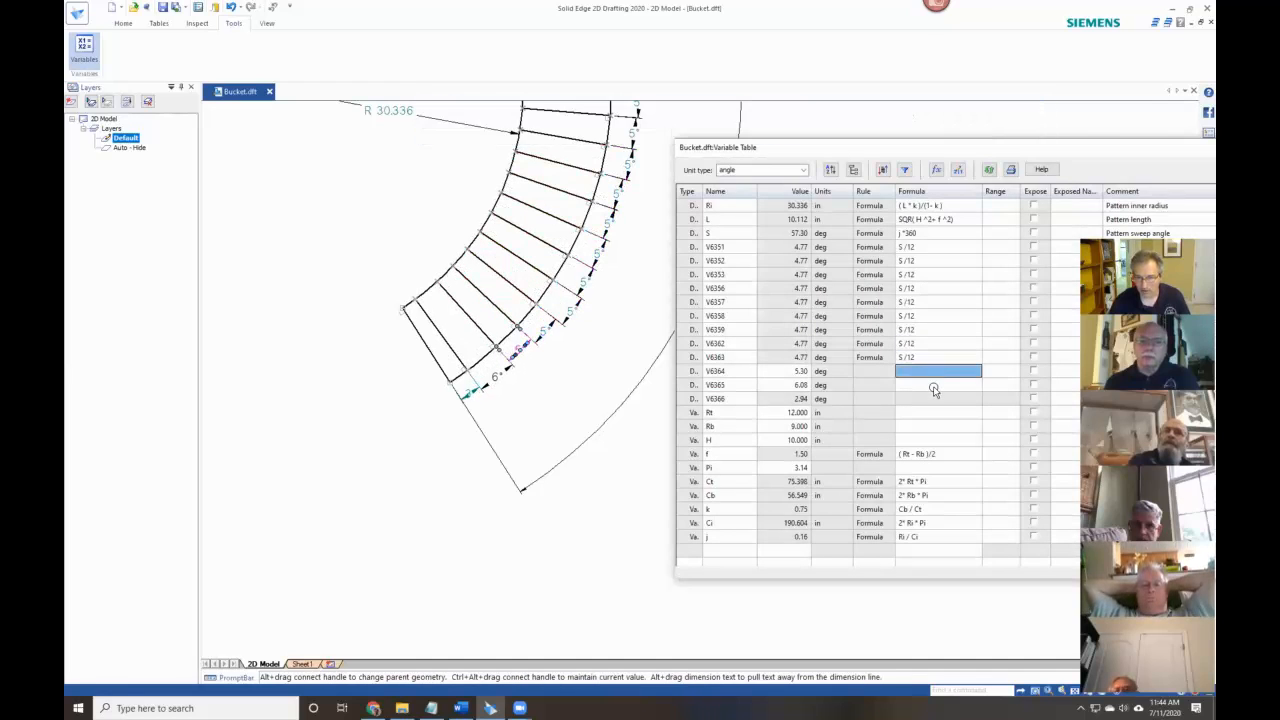
type("S /12")
left_click(934, 386)
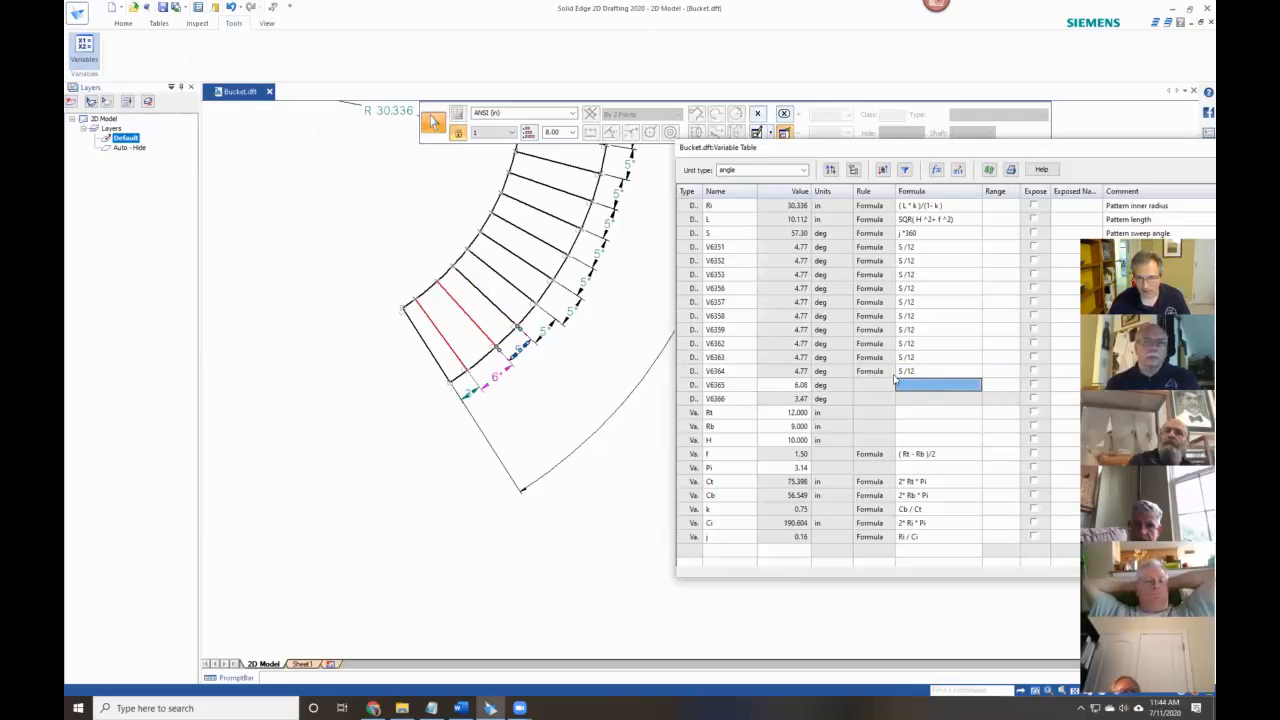
type("S /12")
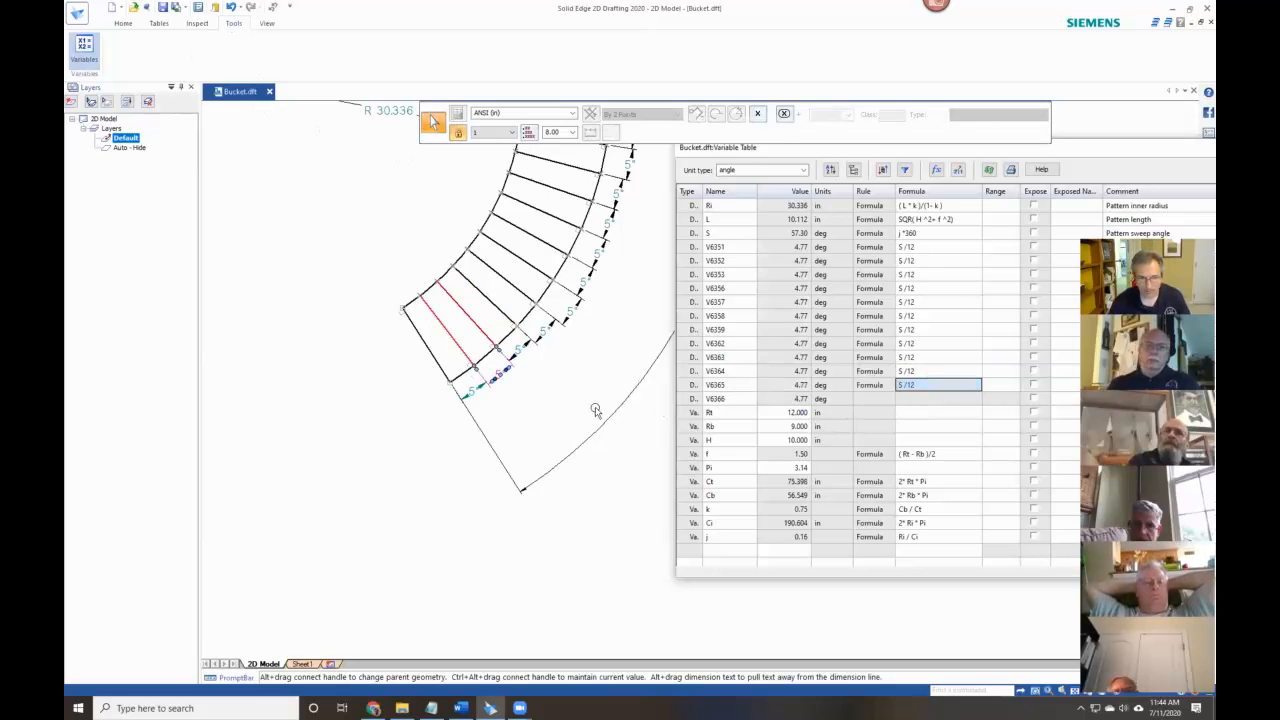
left_click(584, 396)
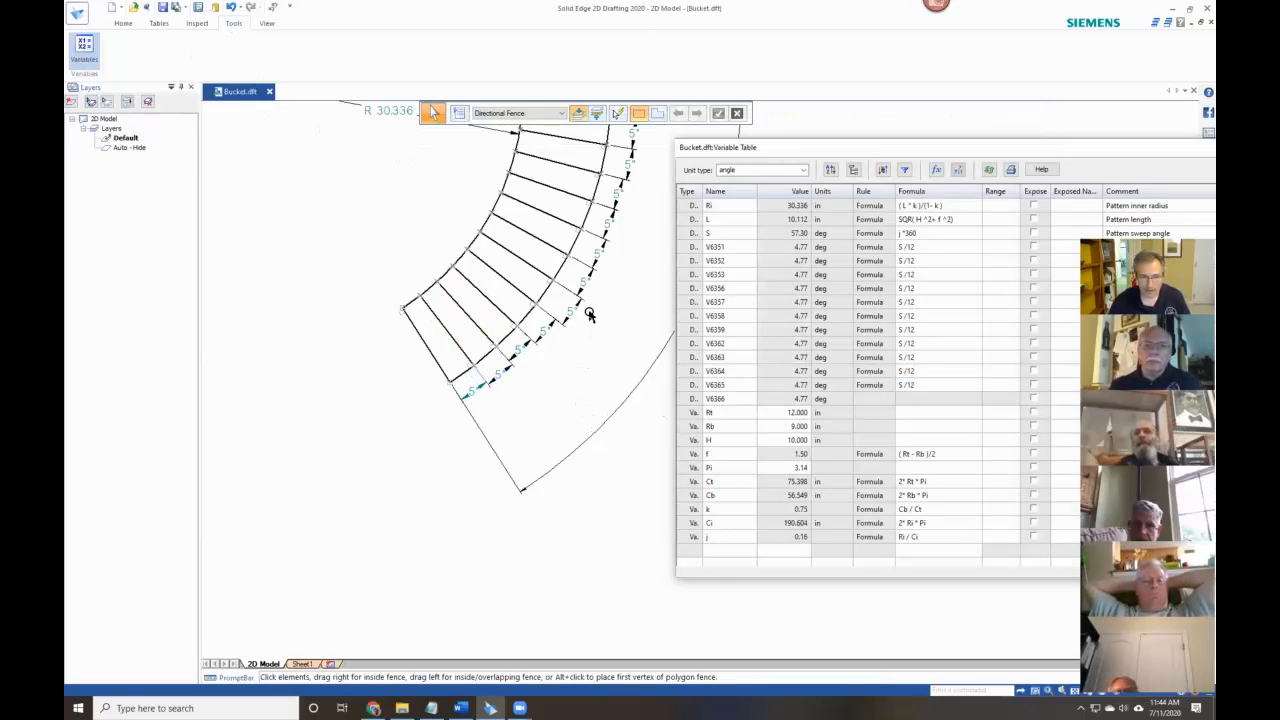
Set the display precision of all segment angle dimensions except the second from the arc's upper end to .12.
middle_click_drag(600, 330, 557, 426)
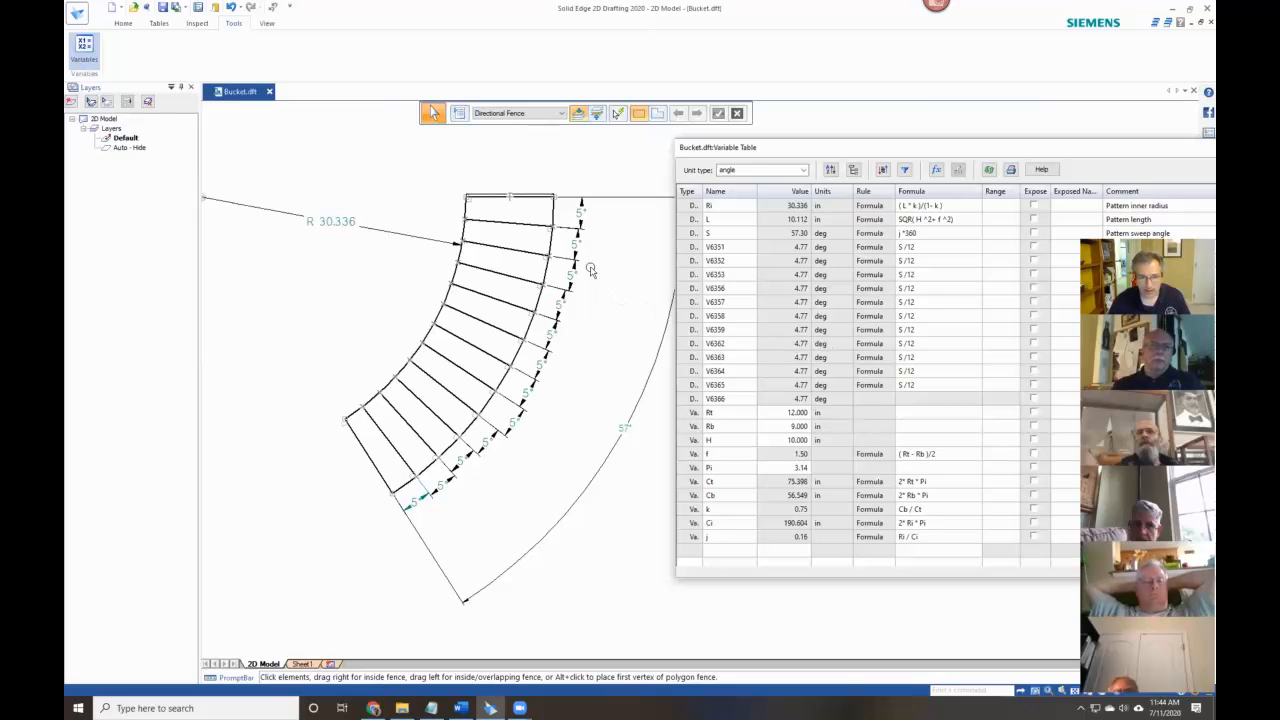
left_click(580, 219)
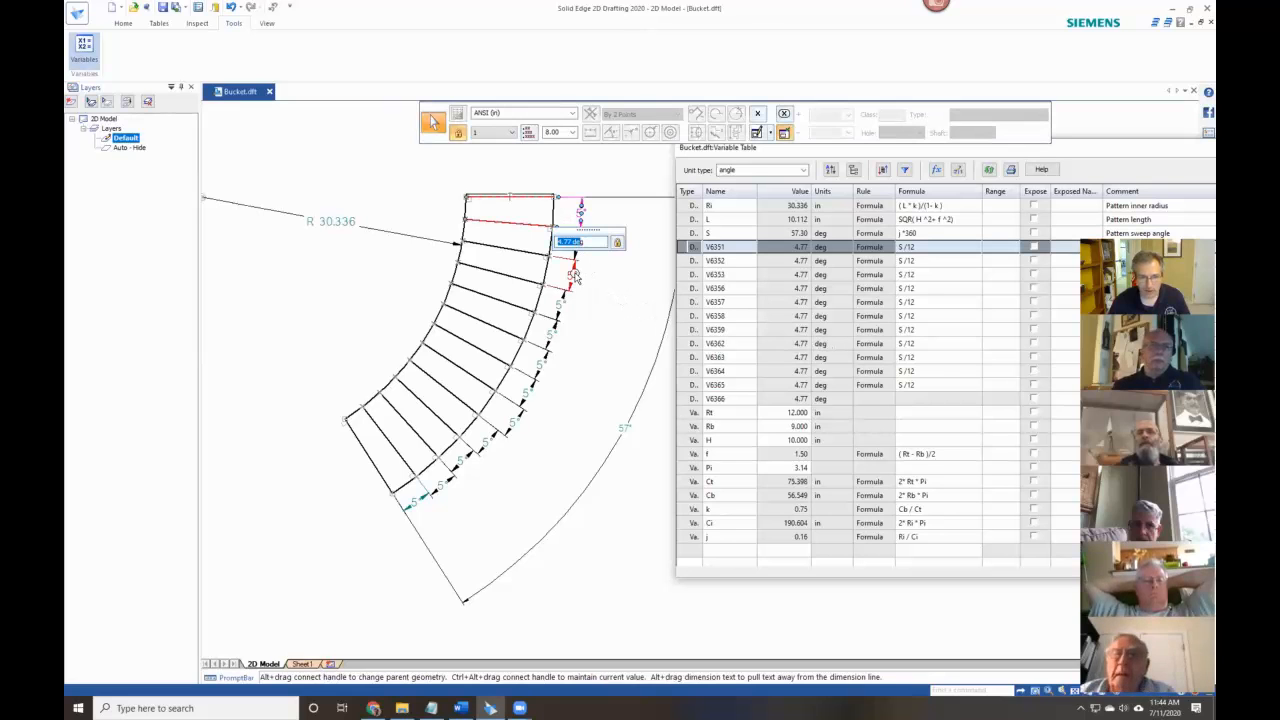
left_click(563, 314)
left_click(676, 383)
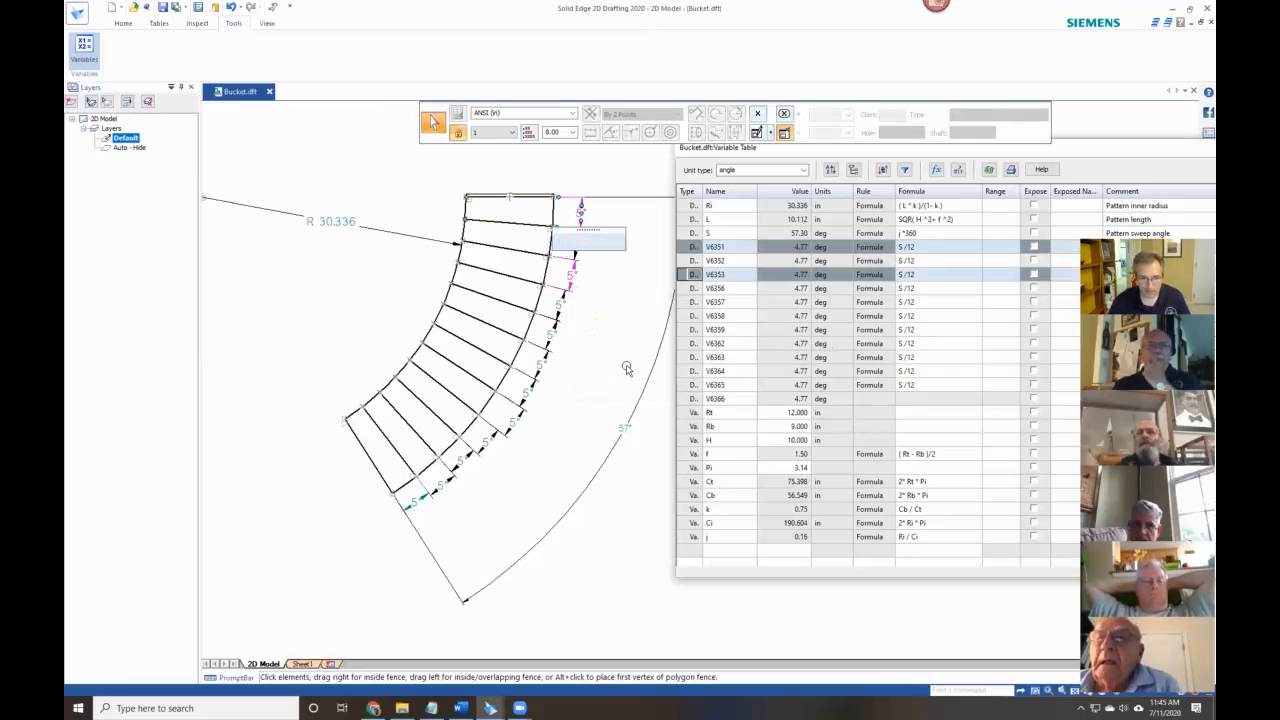
left_click(555, 313)
left_click(546, 350)
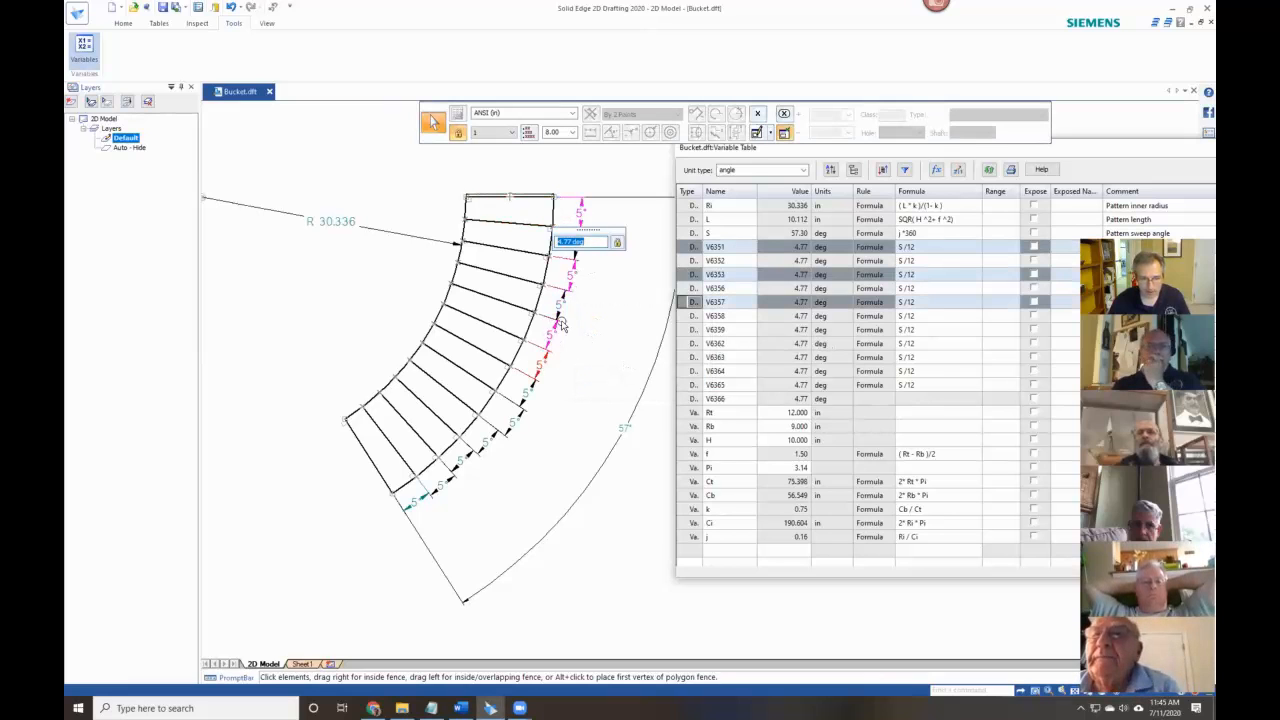
left_click(557, 318, "ctrl")
left_click(540, 367, "ctrl")
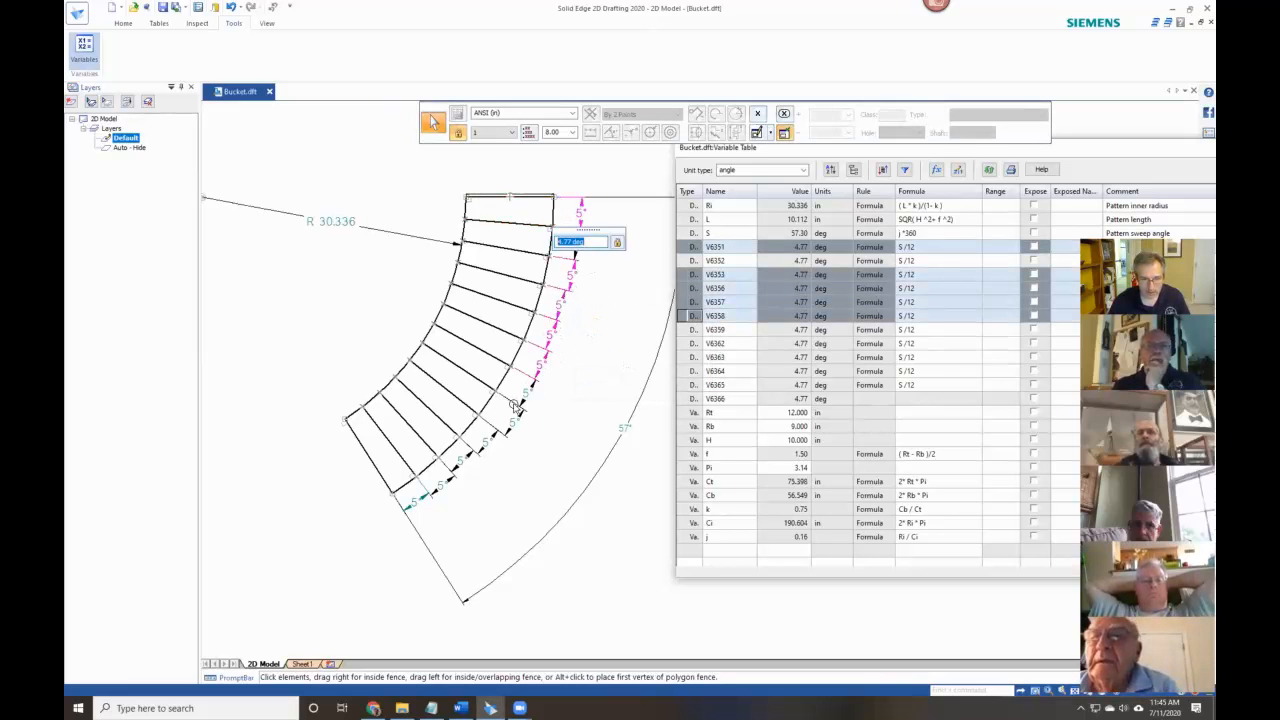
left_click(513, 416, "ctrl")
left_click(490, 437, "ctrl")
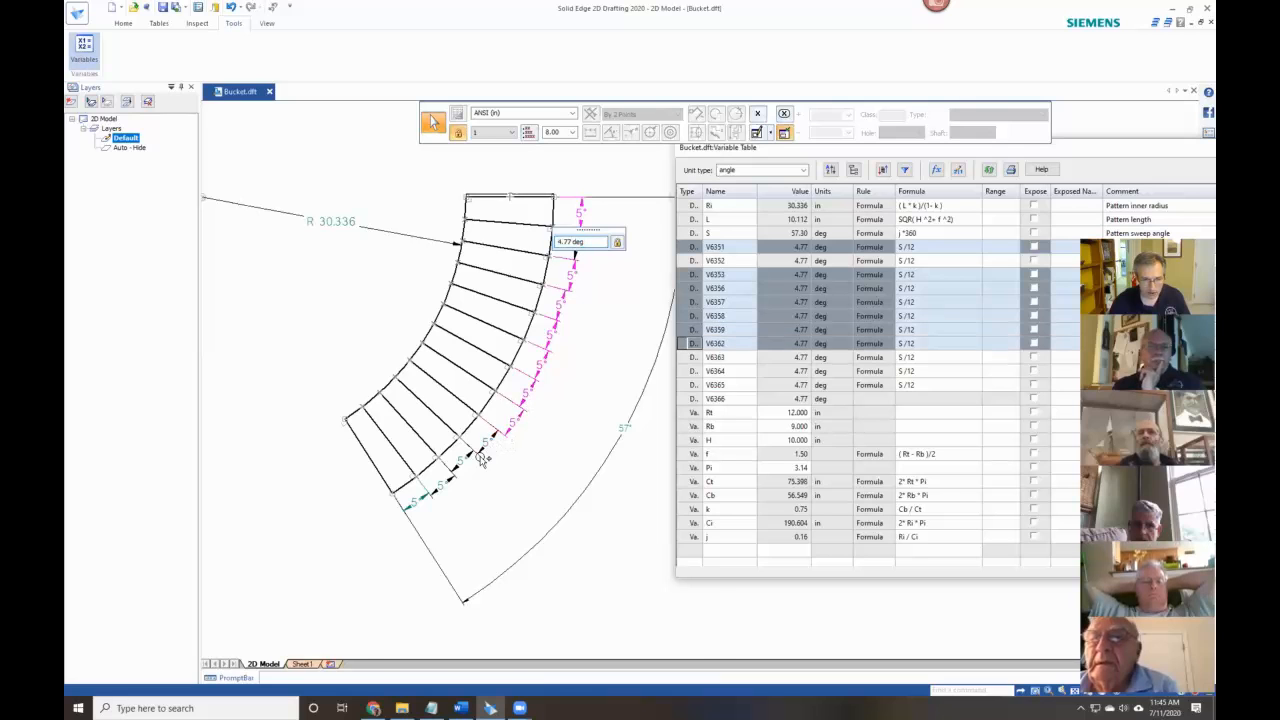
left_click(466, 461, "ctrl")
left_click(443, 483, "ctrl")
left_click(421, 507, "ctrl")
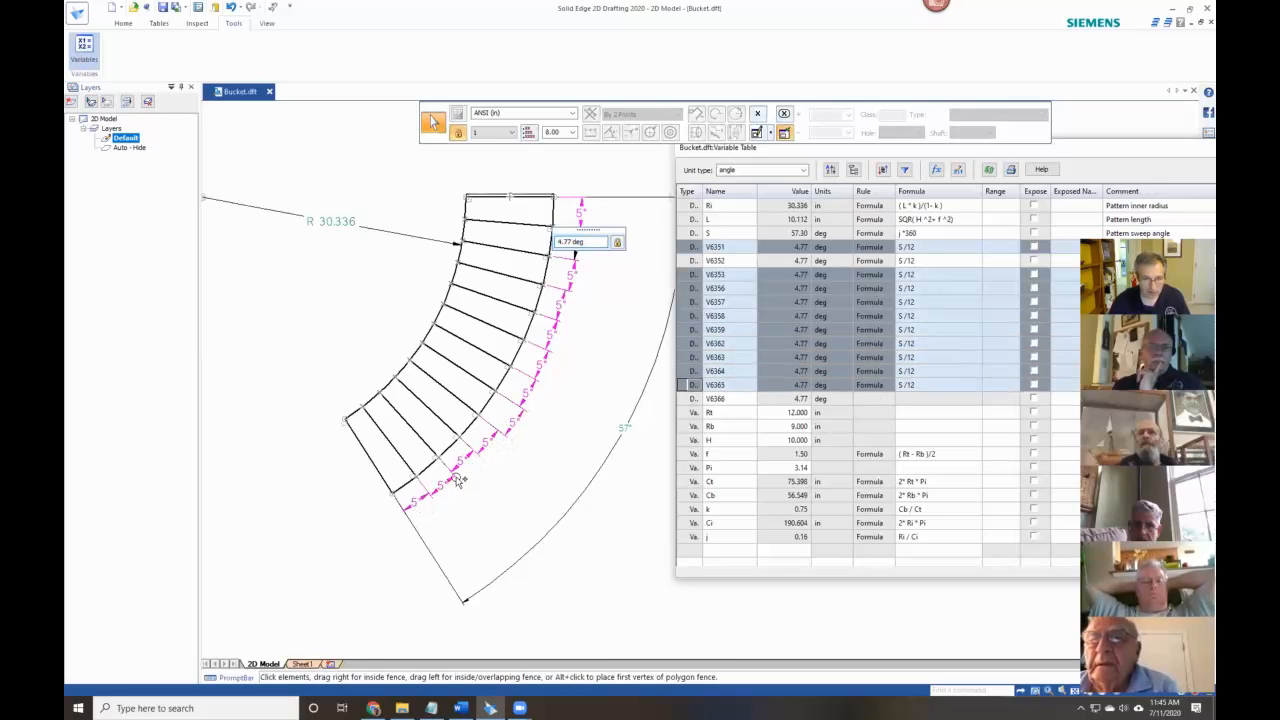
left_click(527, 386, "ctrl")
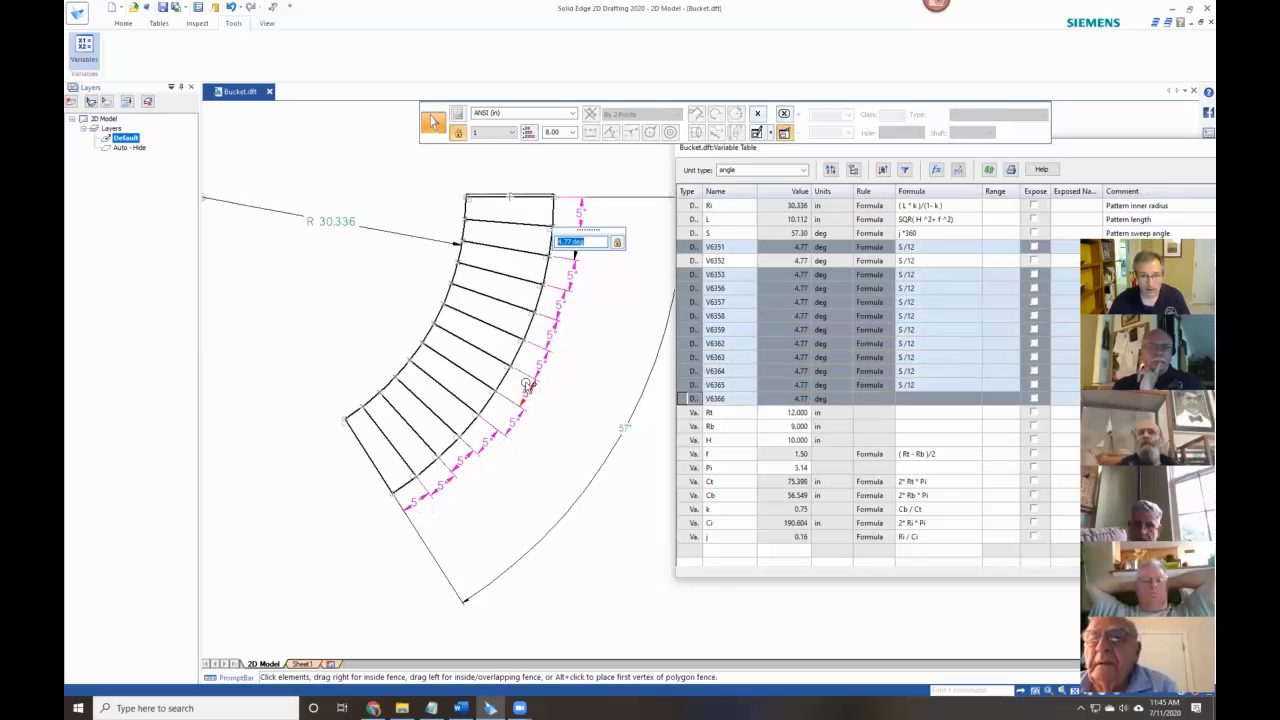
left_click(514, 134)
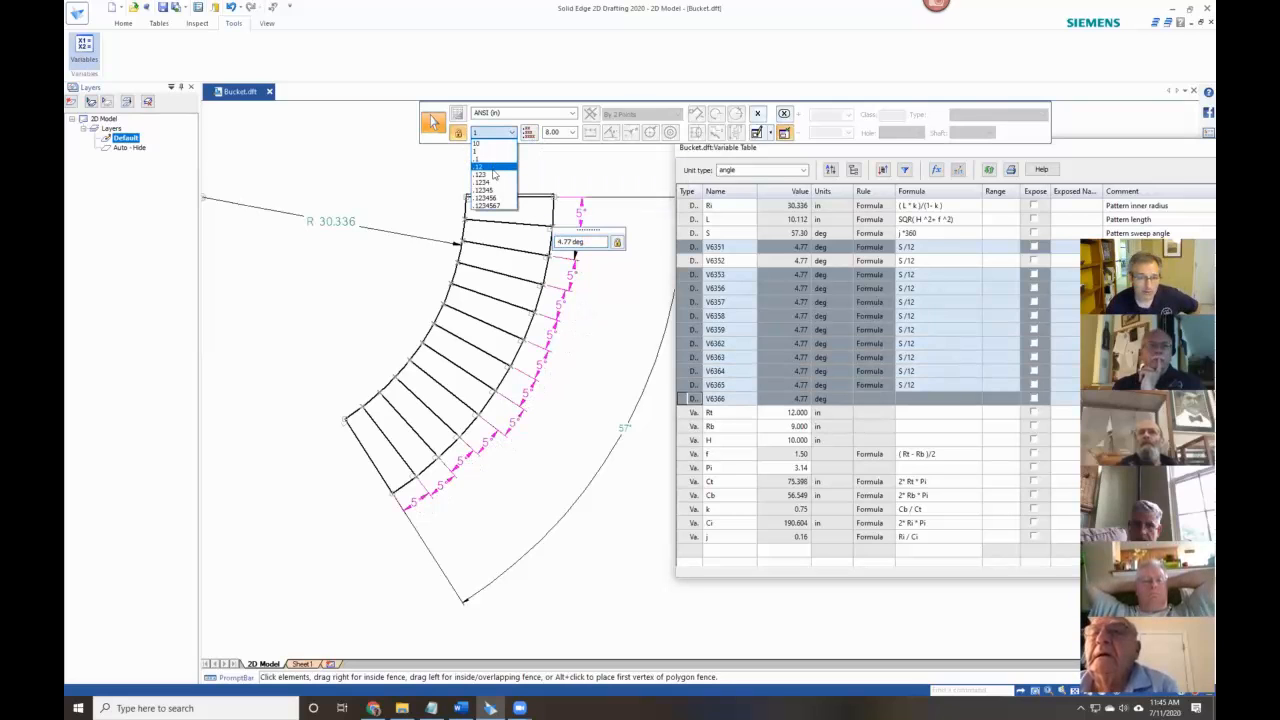
left_click(492, 168)
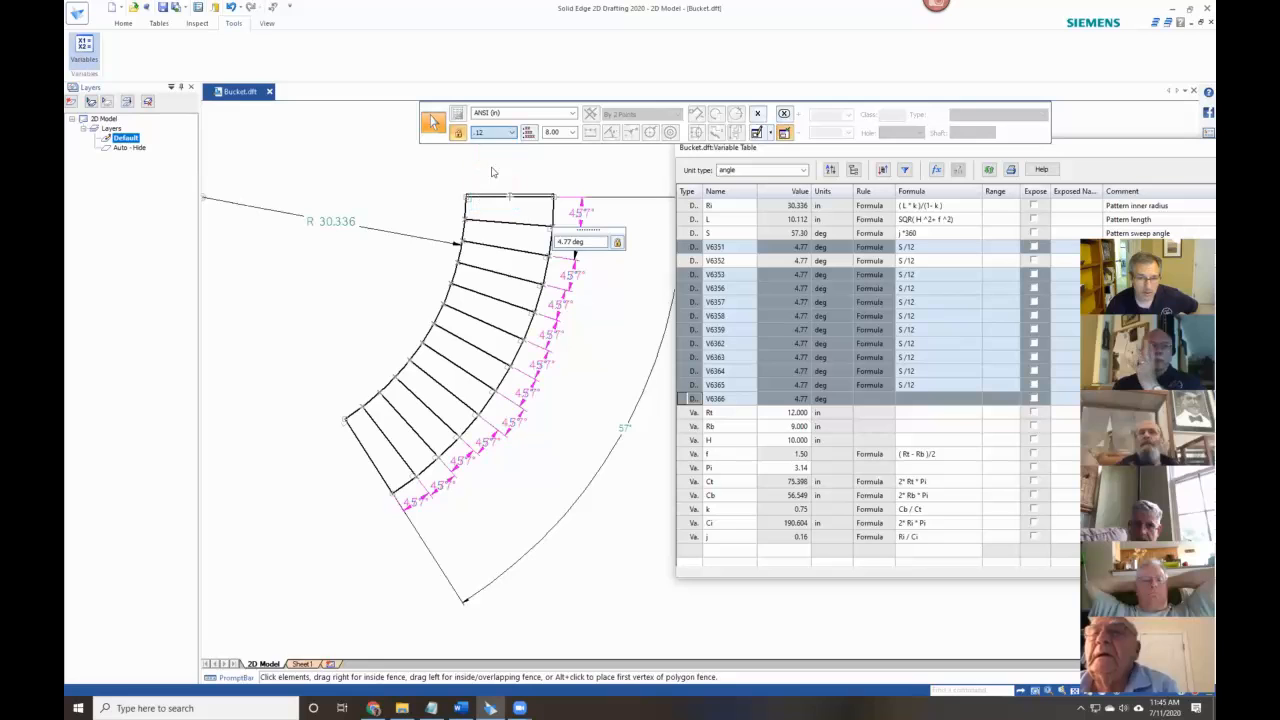
left_click(581, 347)
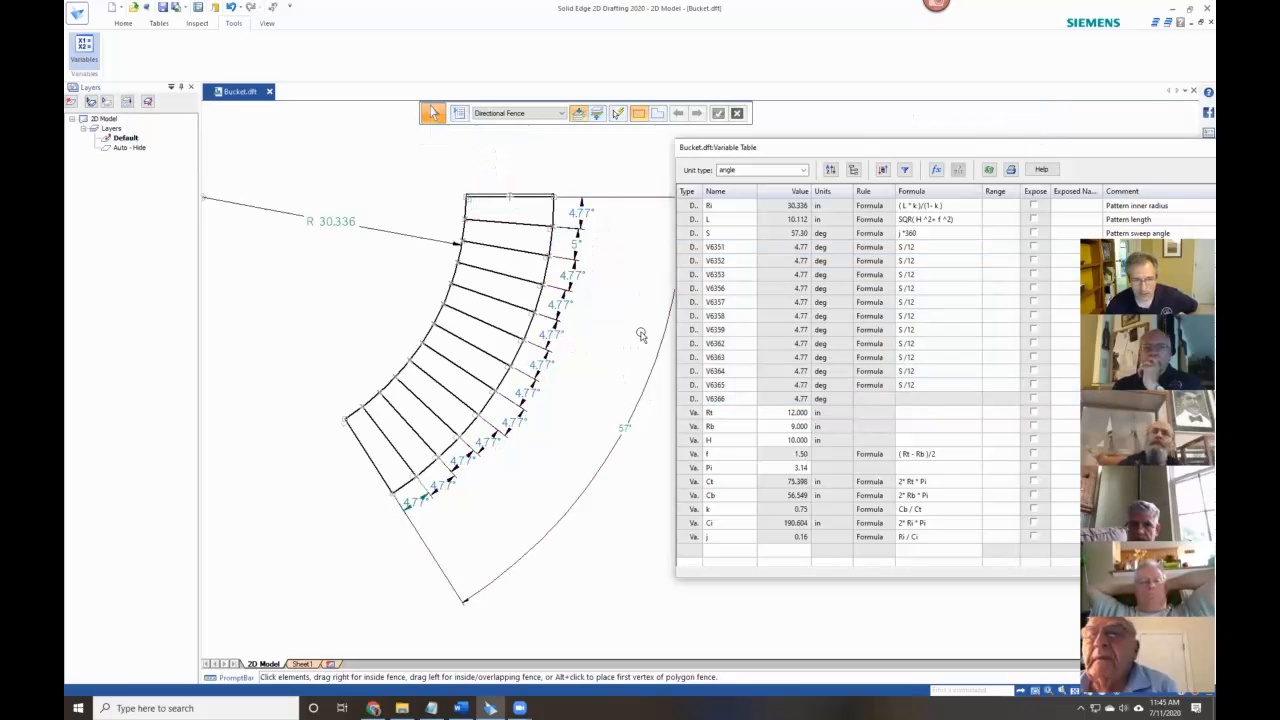
Try to sketch a tab outline with two connected lines starting at the outer end of the uppermost dividing line.
scroll(643, 331, "down", 1)
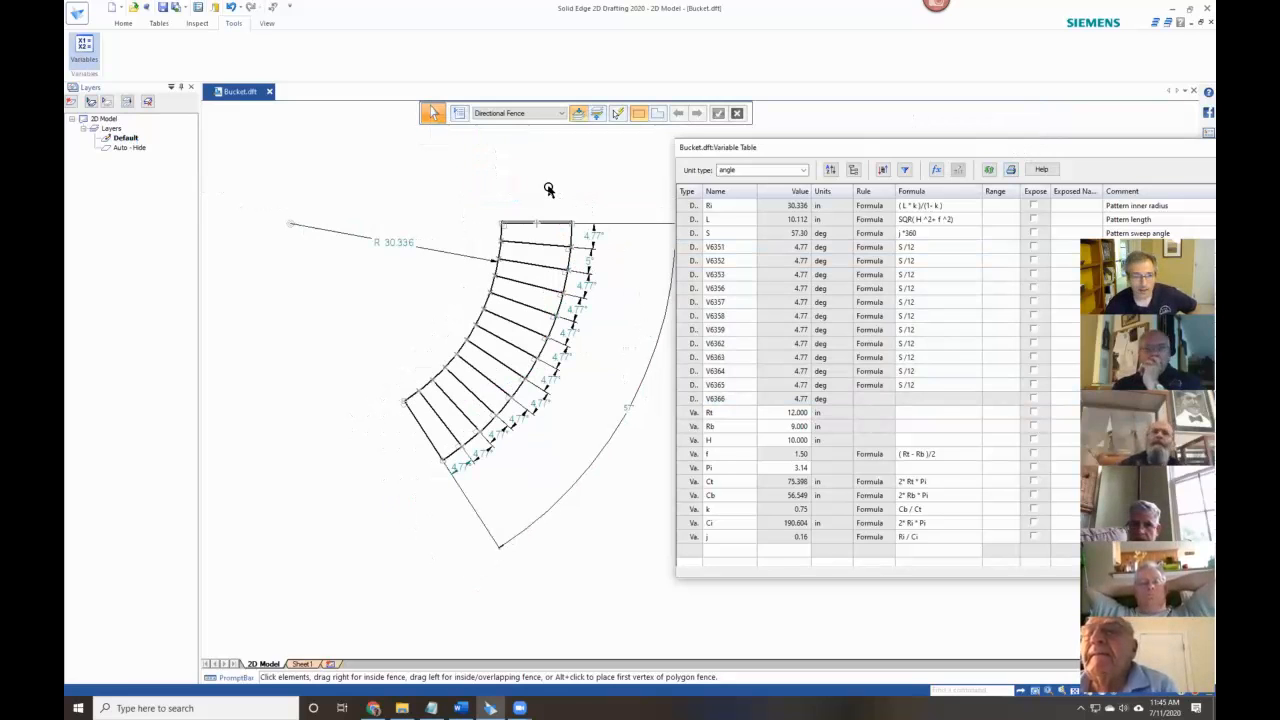
middle_click_drag(548, 190, 442, 181)
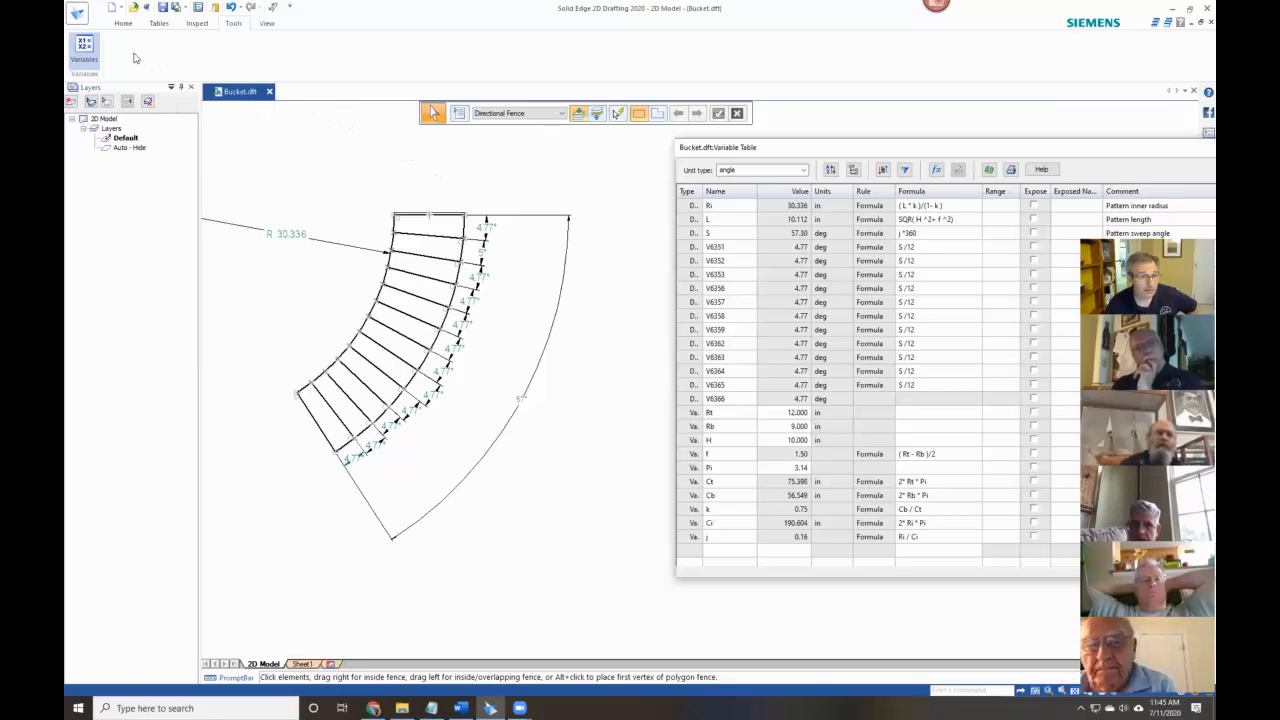
left_click(124, 24)
left_click(164, 39)
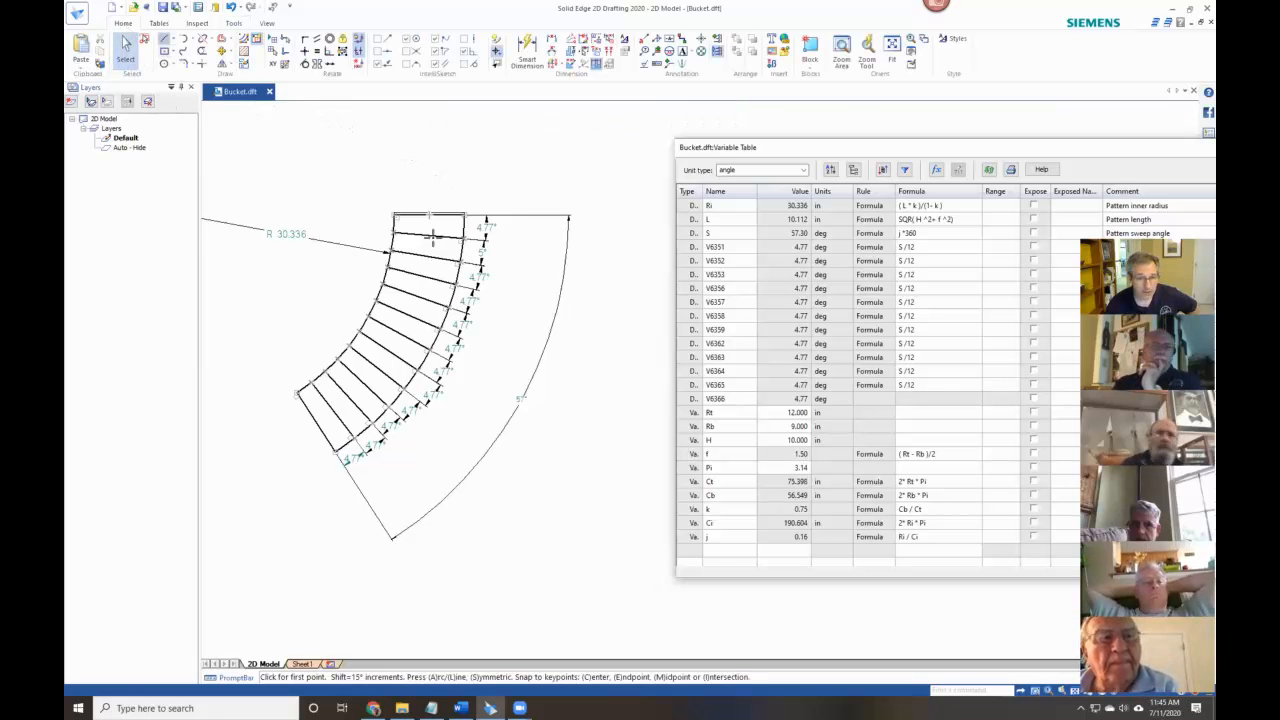
scroll(434, 237, "up", 2)
left_click(481, 238)
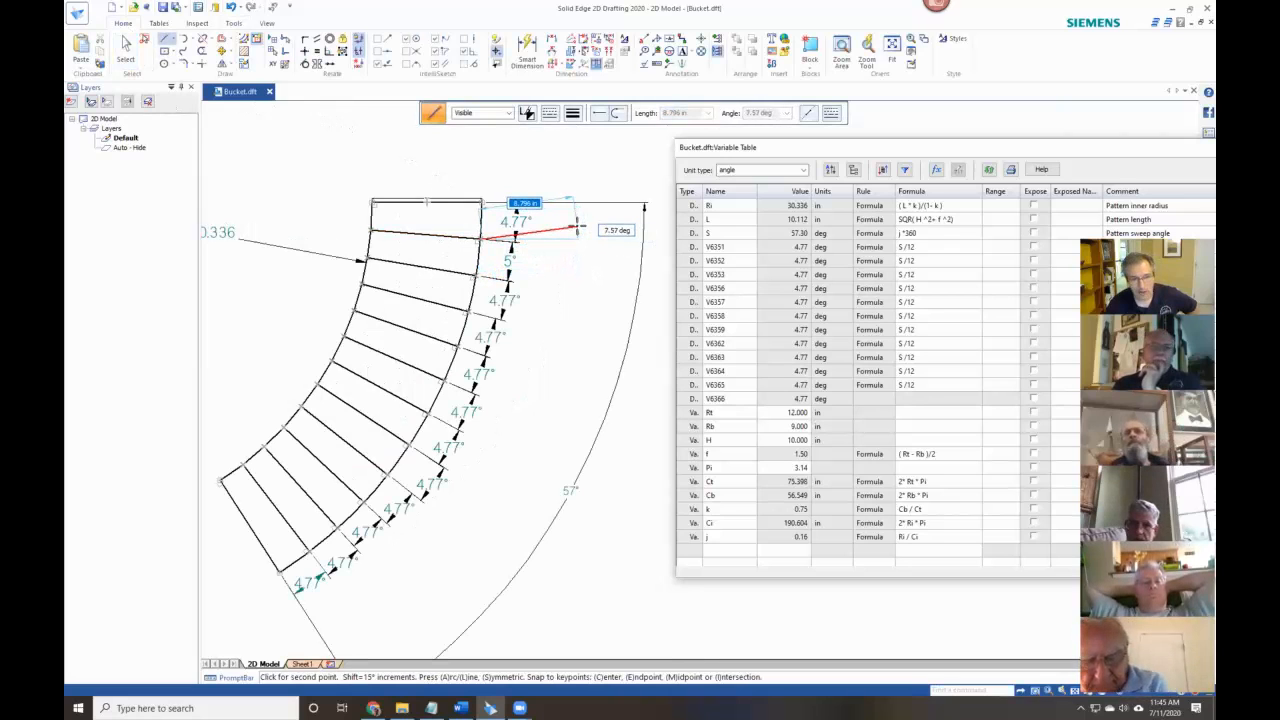
left_click(577, 226)
left_click(578, 312)
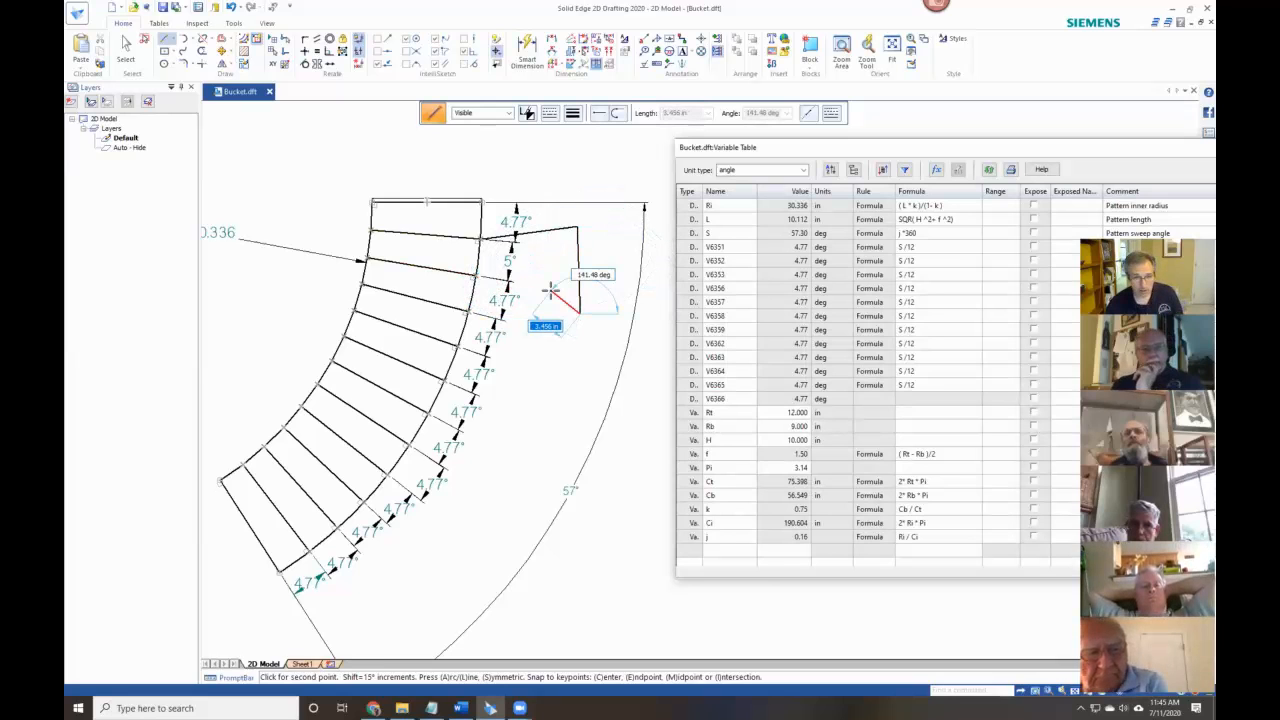
key("Escape")
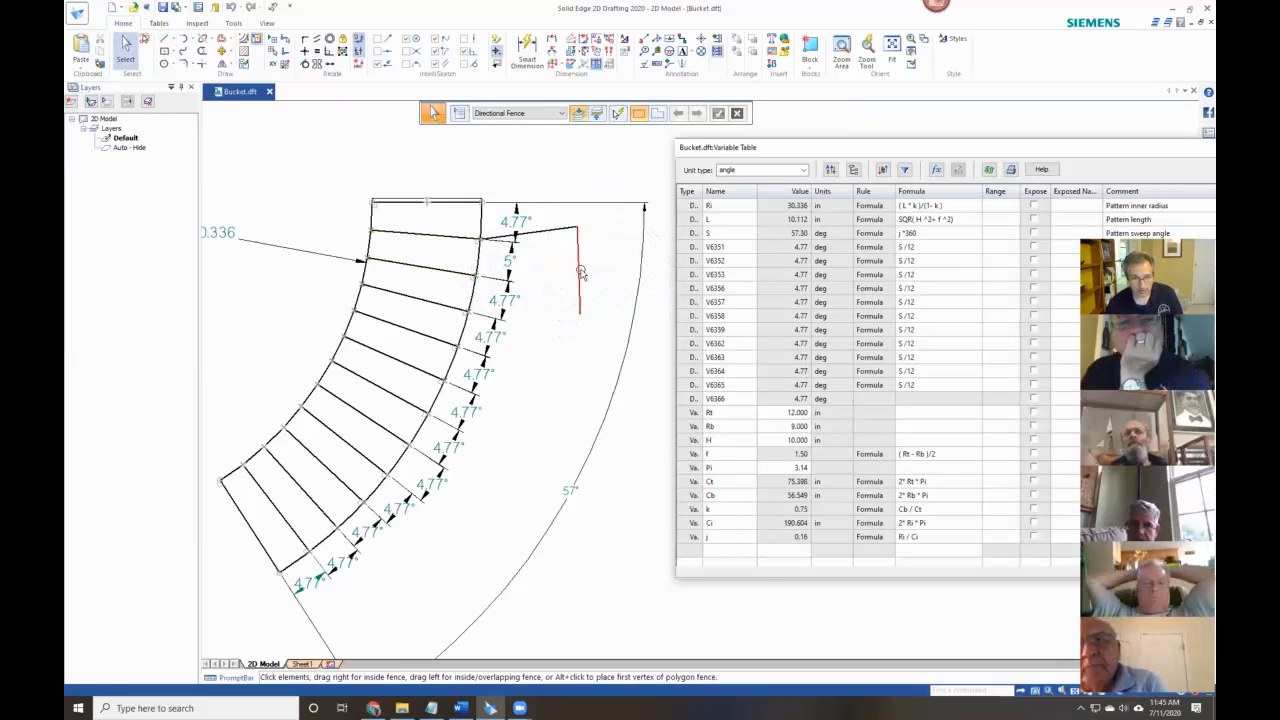
left_click(580, 272)
key("Delete")
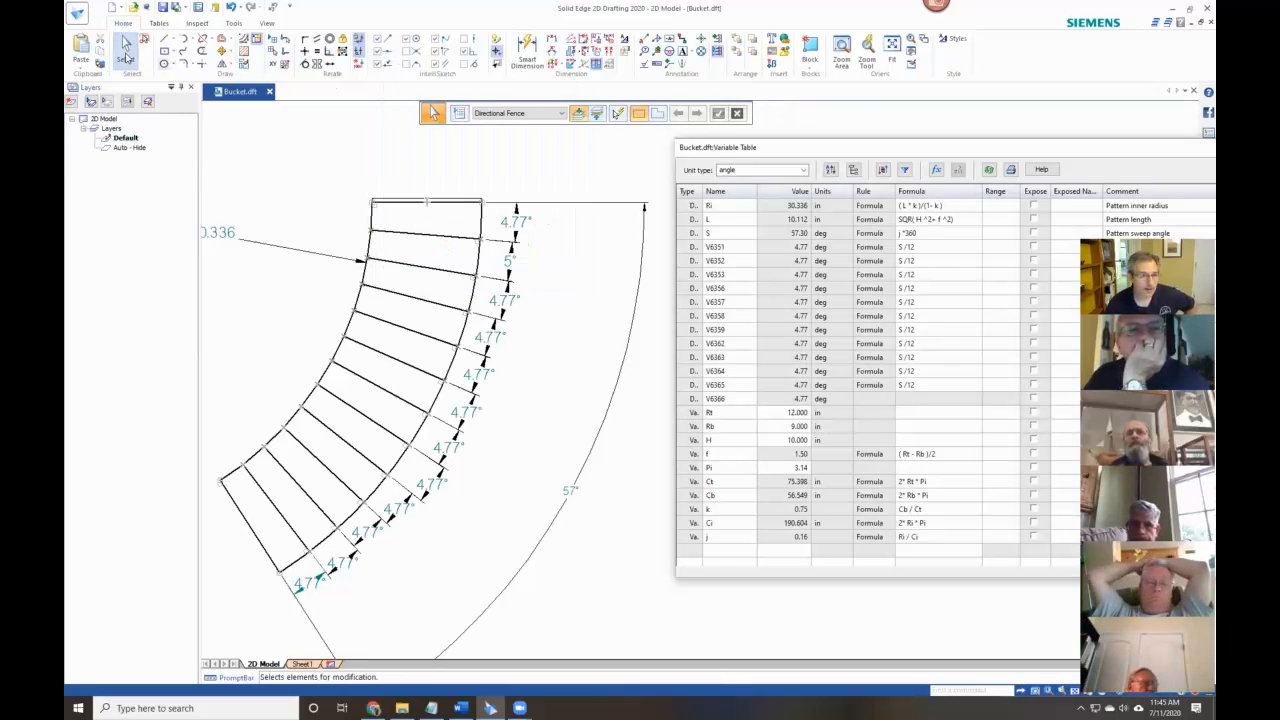
Sketch a three-line tab outside the second segment from the arc's upper end, joining its two outer corners, with a lower side about 11 in long.
left_click(481, 239)
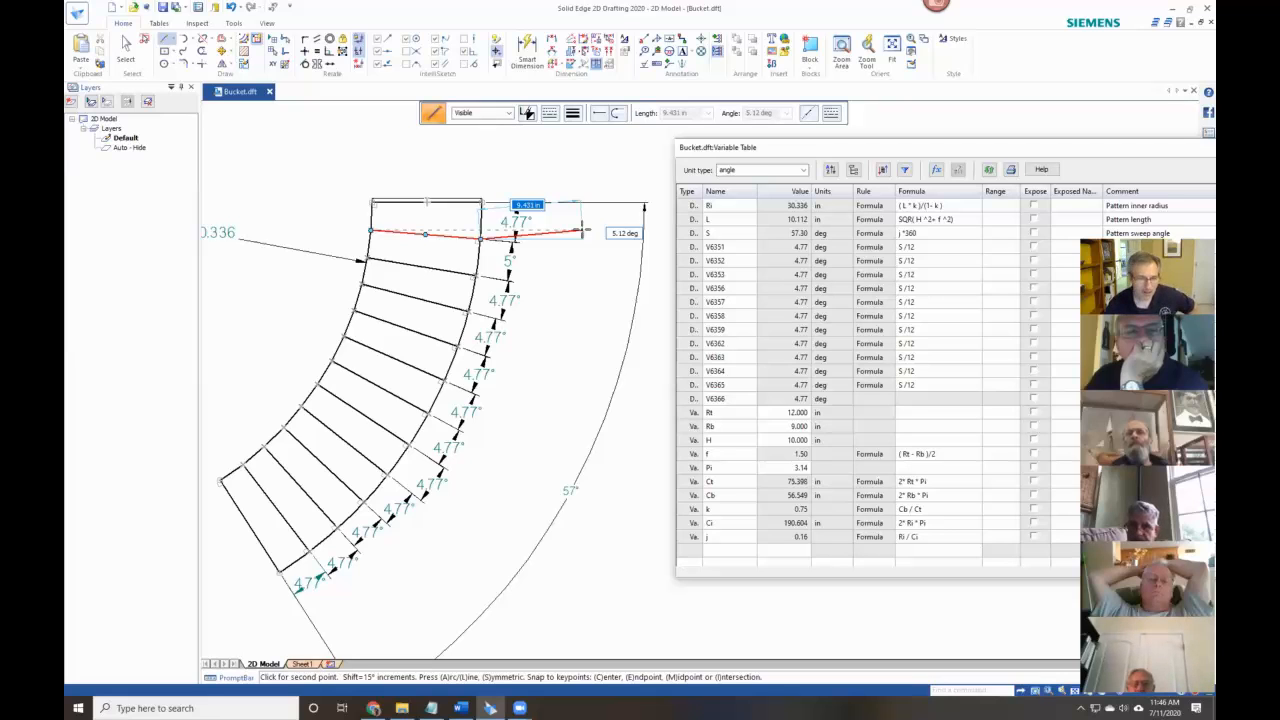
left_click(463, 53)
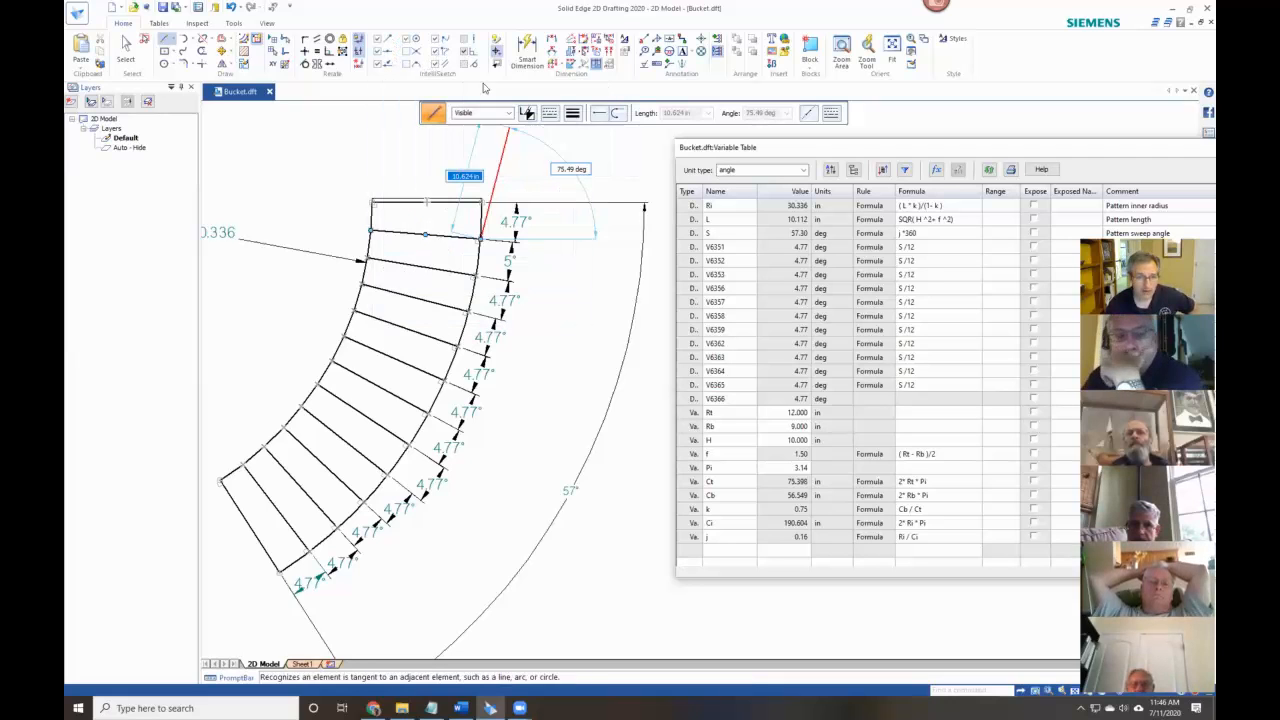
left_click(610, 216)
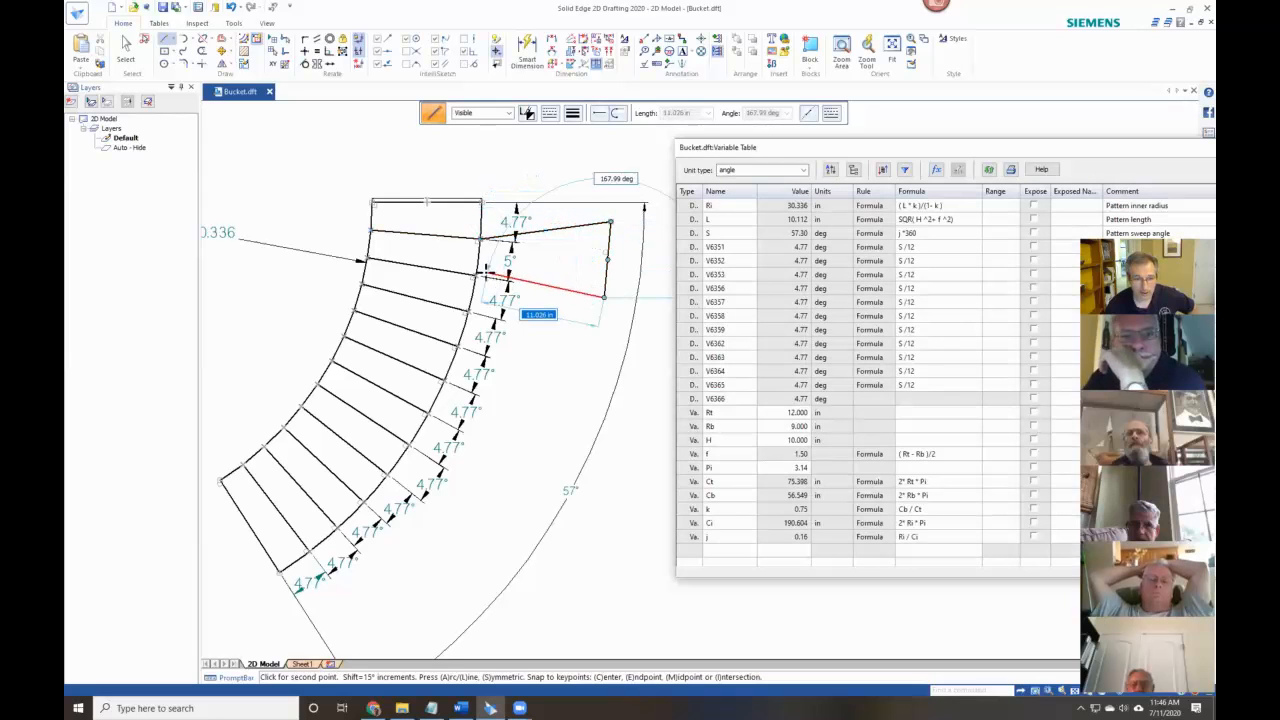
left_click(477, 275)
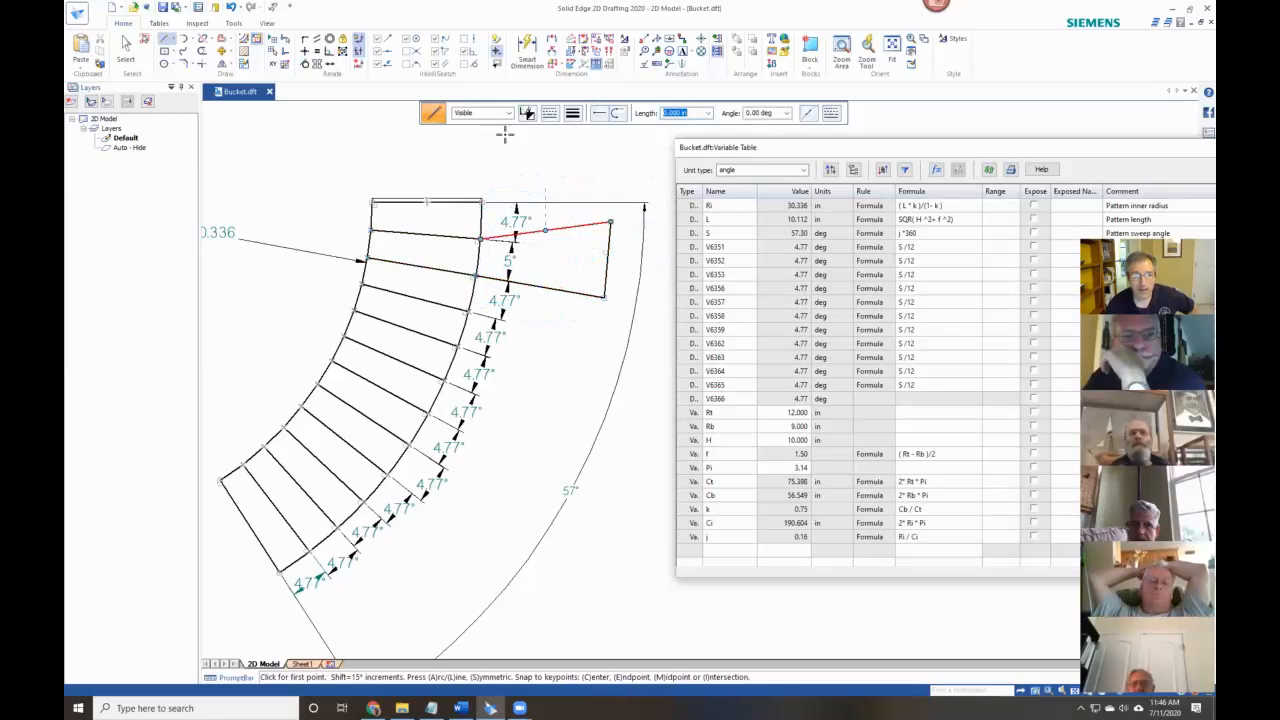
Make the tab's upper and lower sides collinear with the dividing lines of the second segment from the arc's upper end.
left_click(318, 64)
left_click(562, 231)
left_click(452, 274)
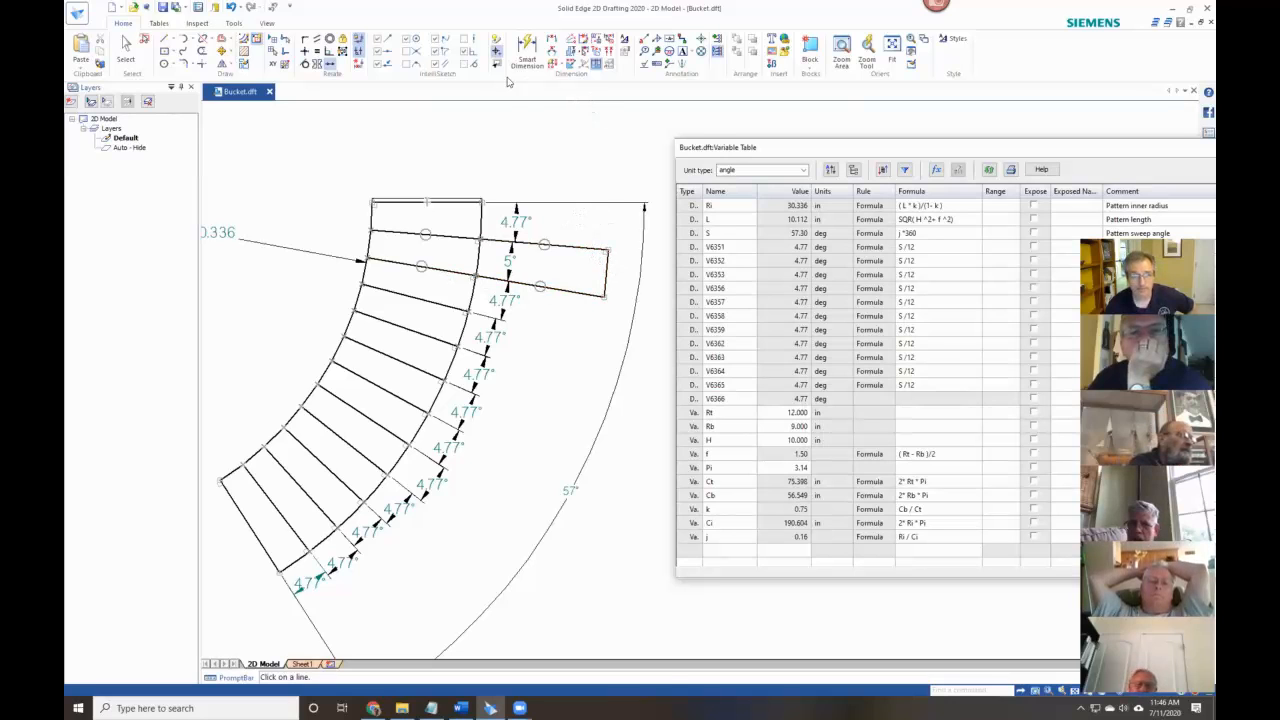
Dimension the length of the tab's upper side, placing the dimension just above it.
left_click(527, 48)
left_click(572, 245)
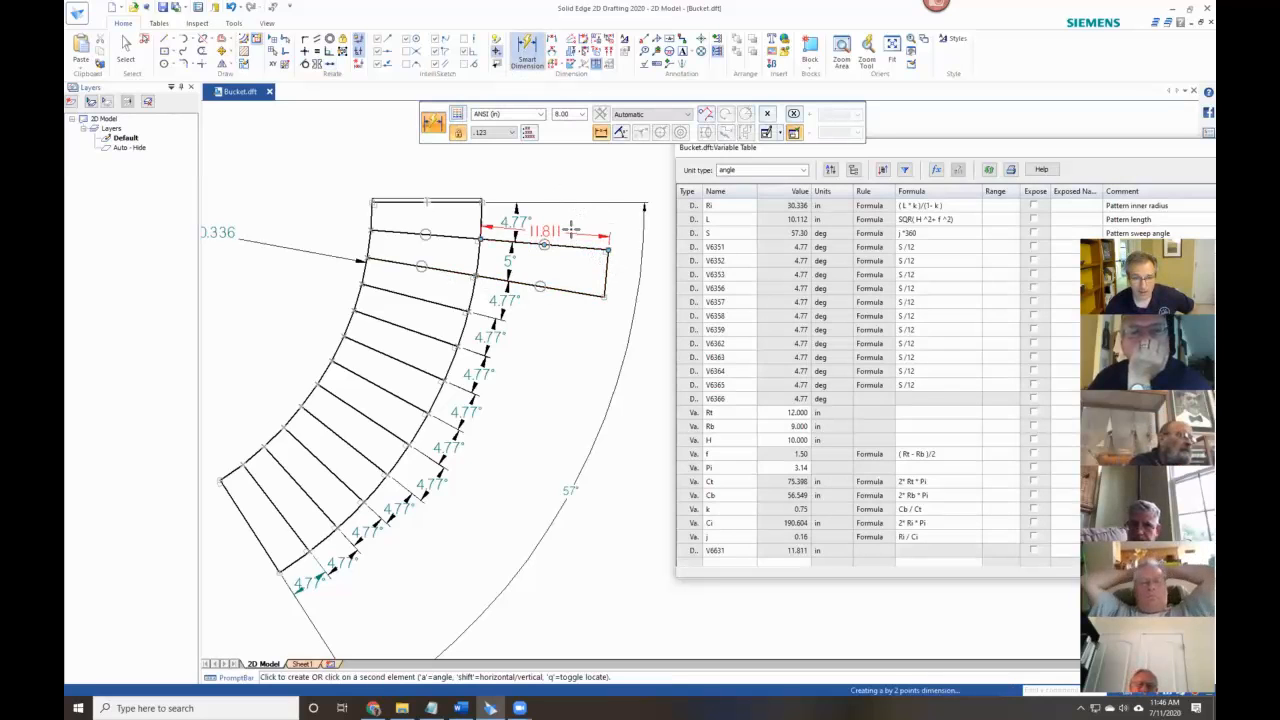
left_click(563, 228)
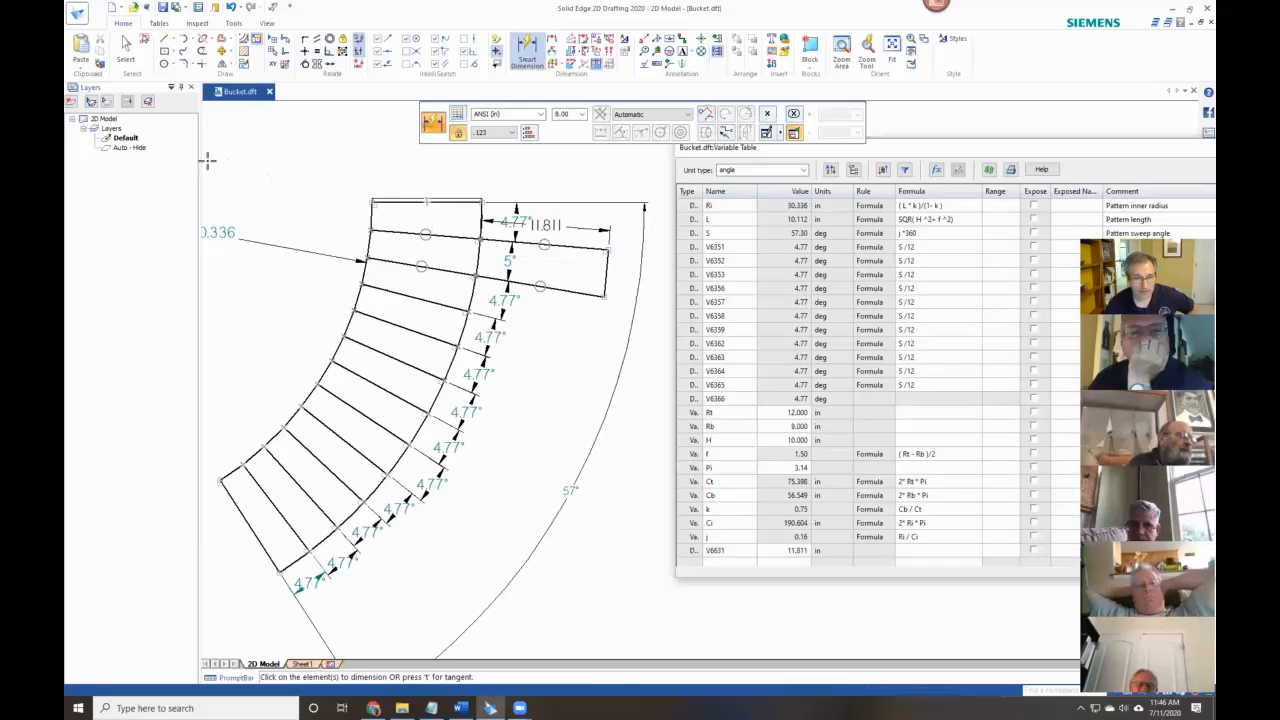
Rename the new tab length variable to Hl and set it to 6 in.
left_click(125, 48)
left_click(733, 551)
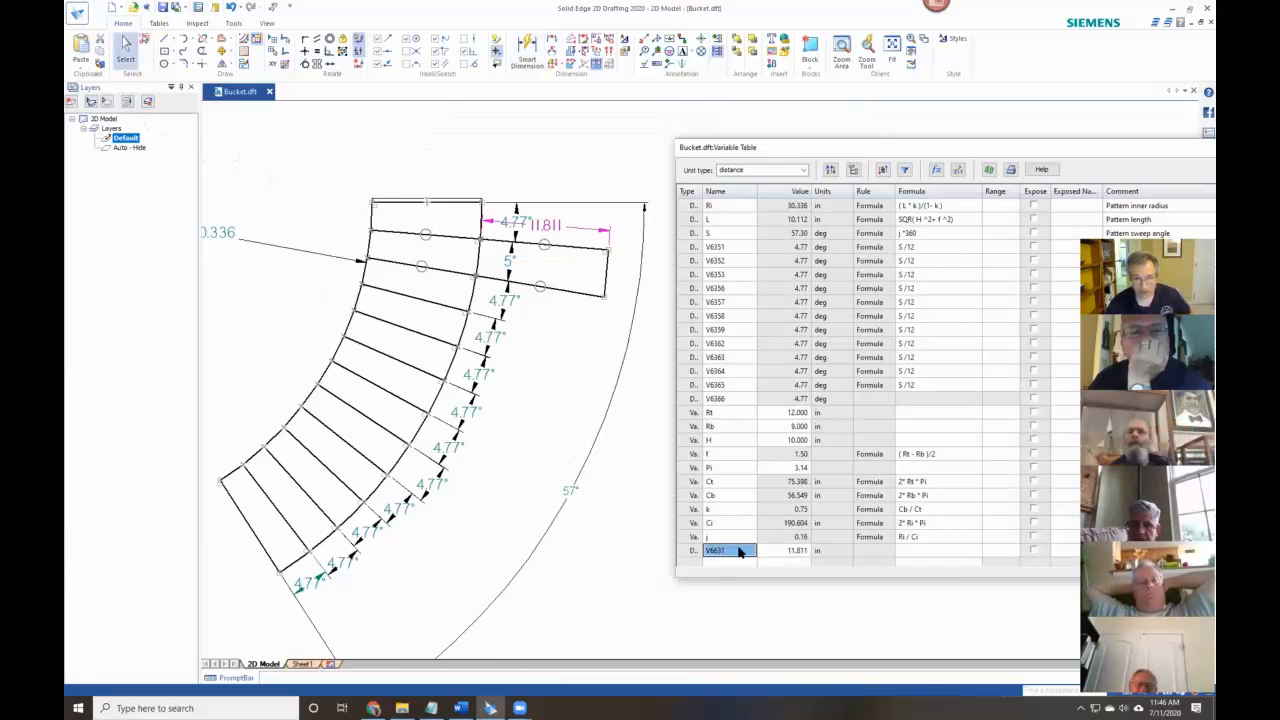
type("Hl")
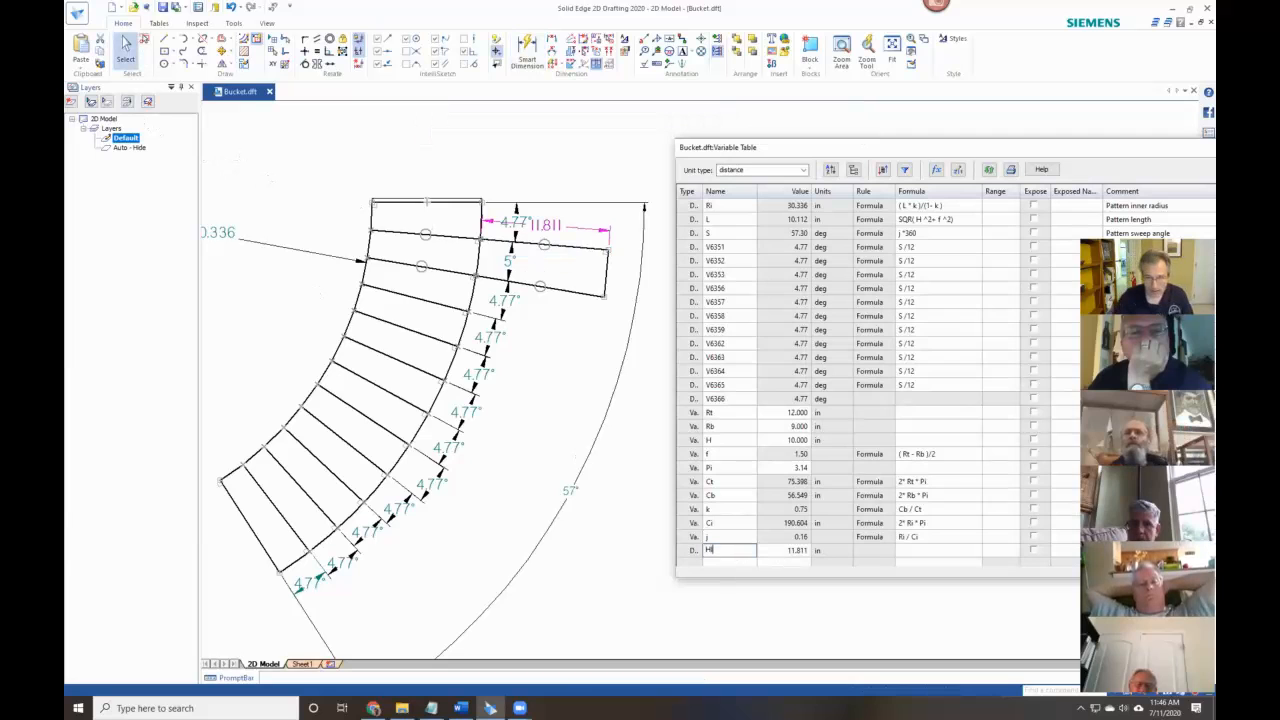
key("Return")
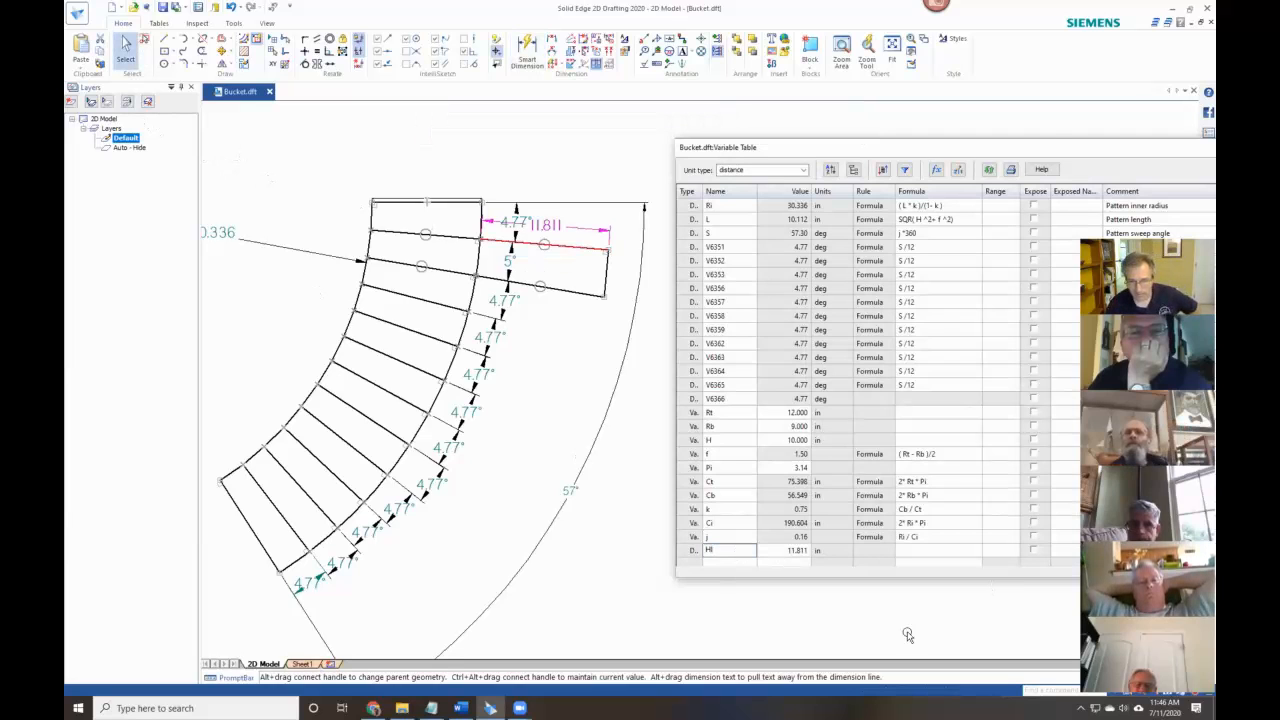
left_click(796, 538)
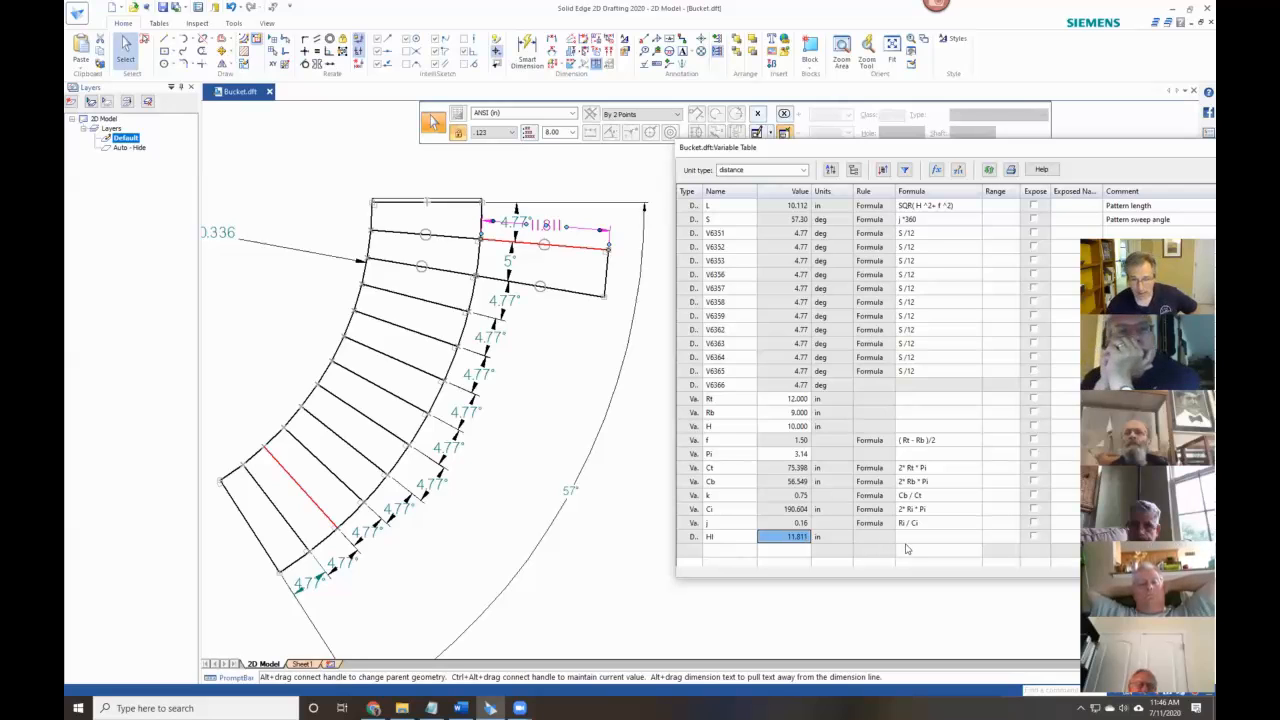
left_click(941, 538)
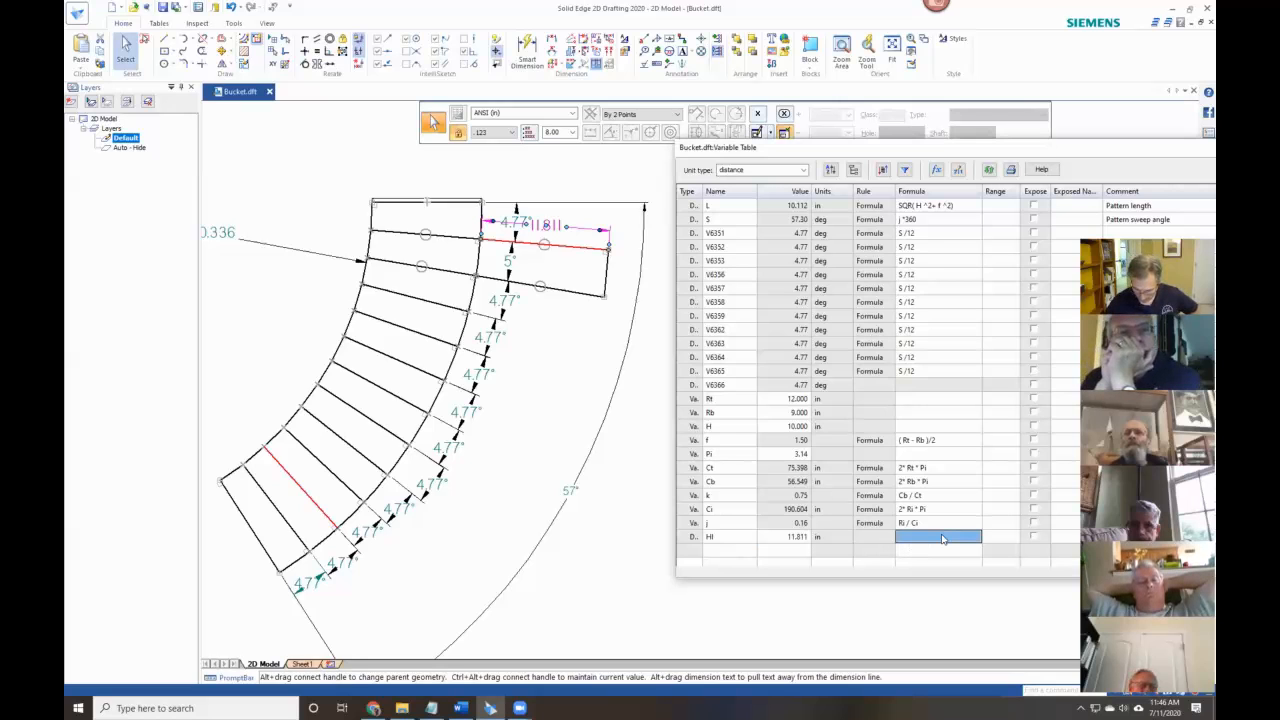
type("6")
key("Return")
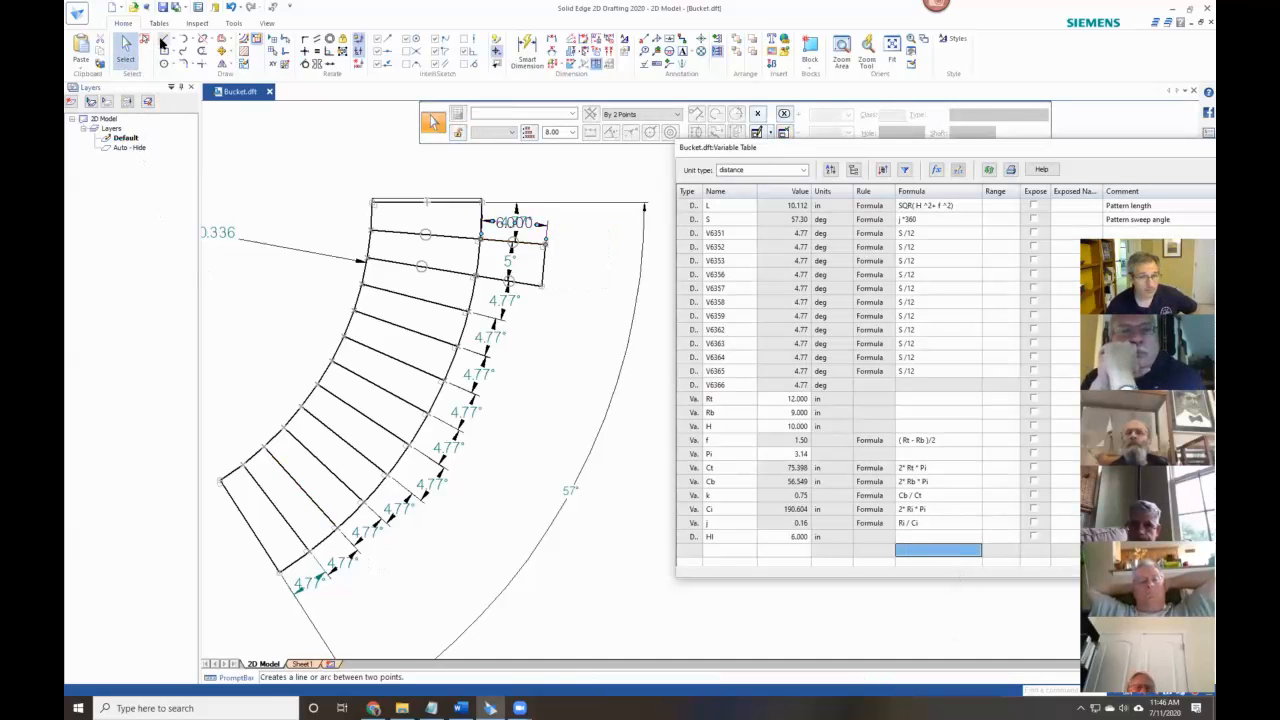
Sketch a three-line tab outside the eighth segment from the arc's upper end, joining its outer corners, with an upper side about 11 in long.
left_click(163, 39)
key("l")
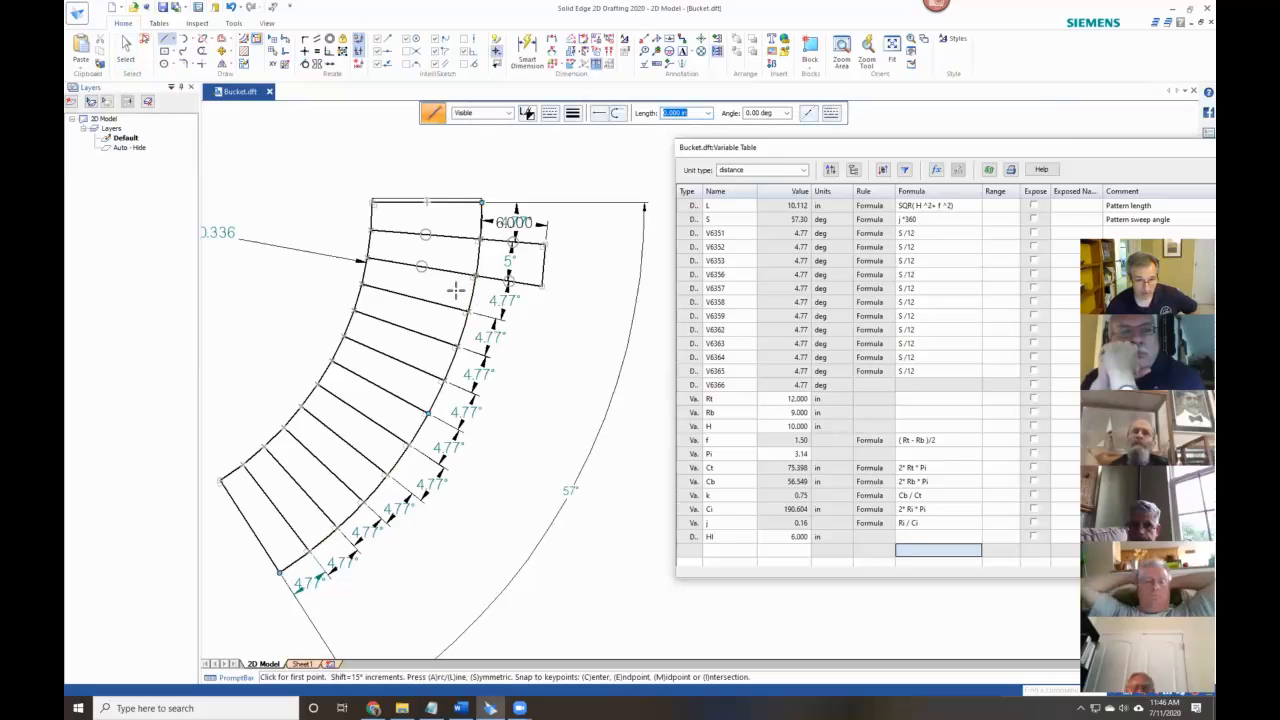
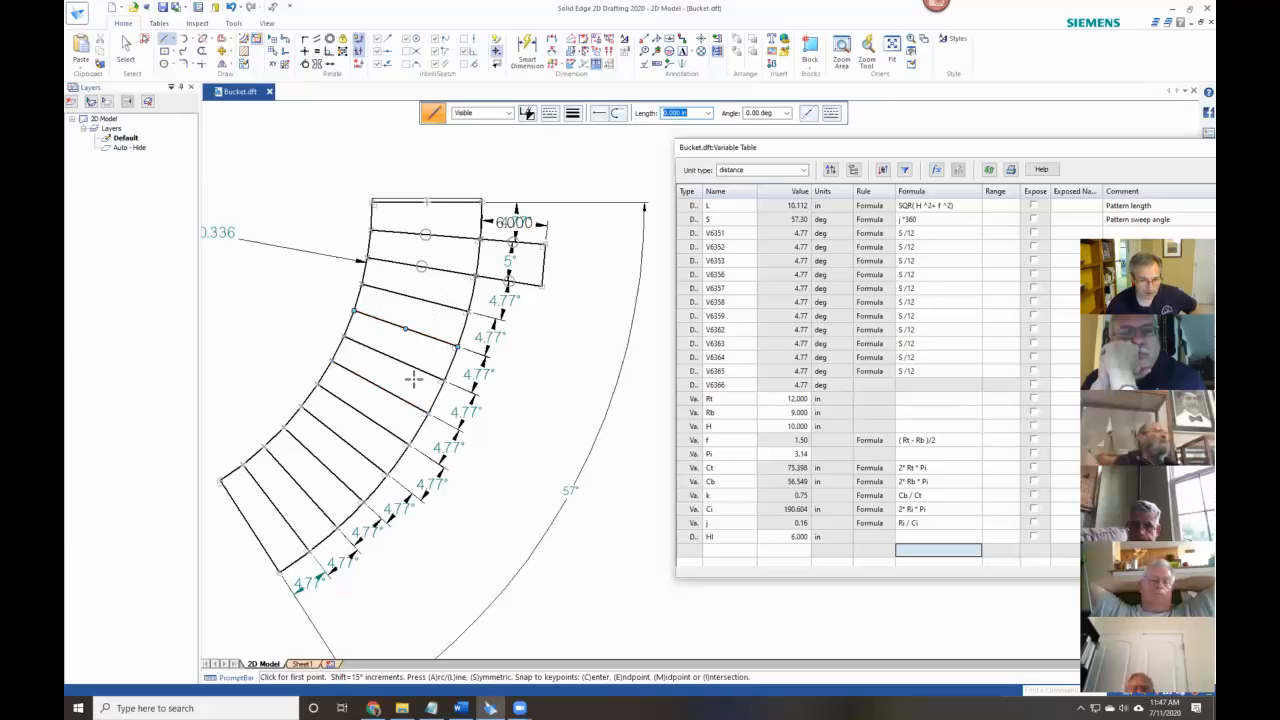
left_click(408, 445)
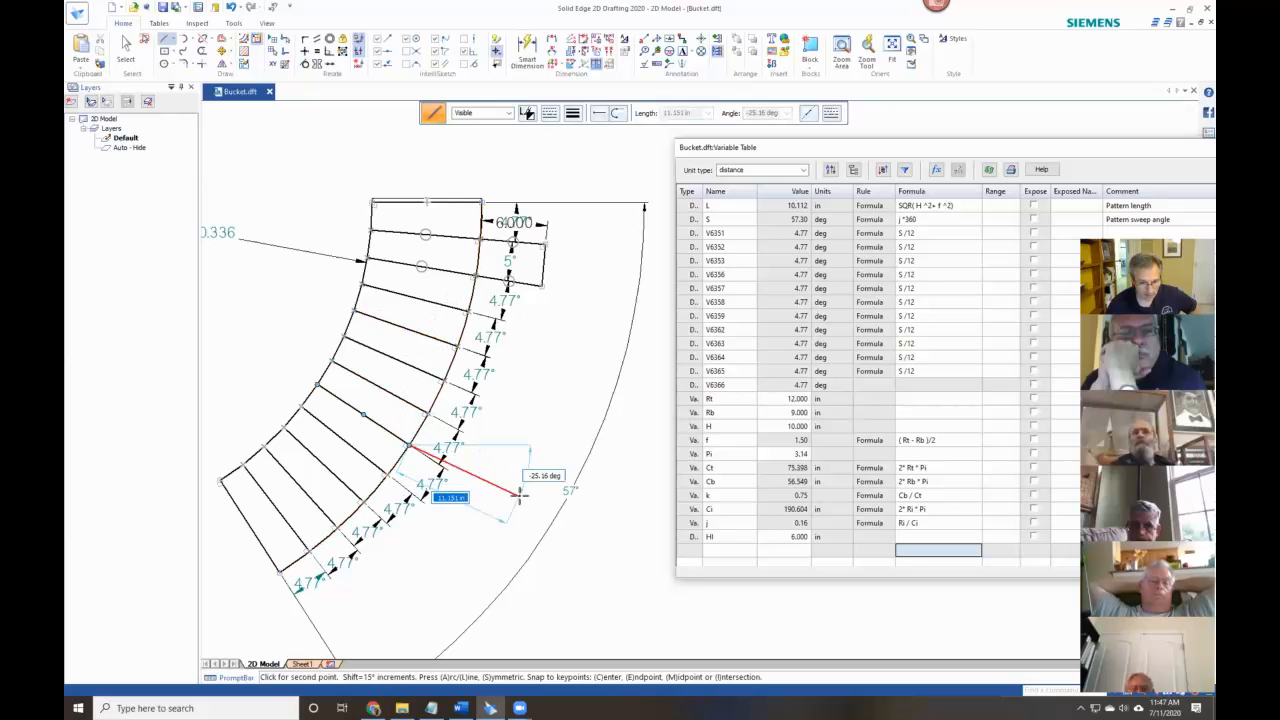
left_click(388, 475)
right_click(388, 475)
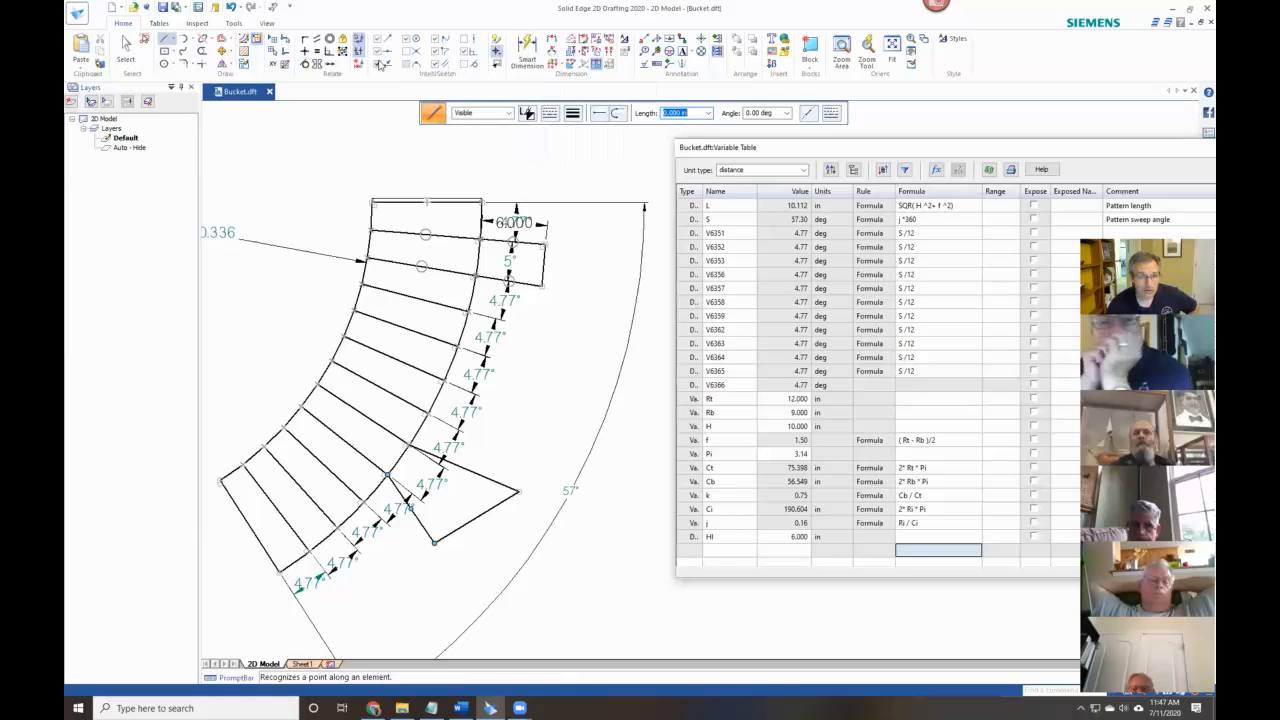
Make both sides of the second tab collinear with the dividing lines of the eighth segment.
left_click(474, 470)
left_click(391, 433)
left_click(410, 511)
left_click(368, 466)
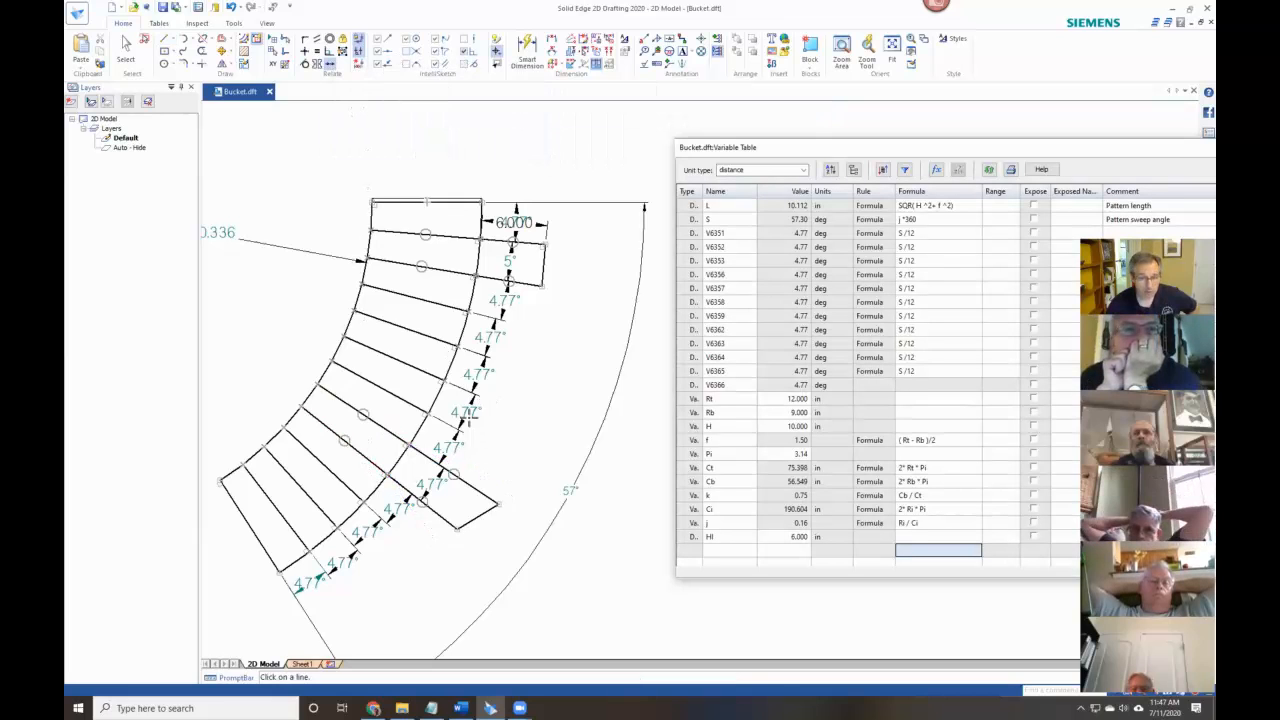
Make the second tab's outer end perpendicular to its upper side, and its upper side equal in length to the first tab's lower side.
left_click(329, 64)
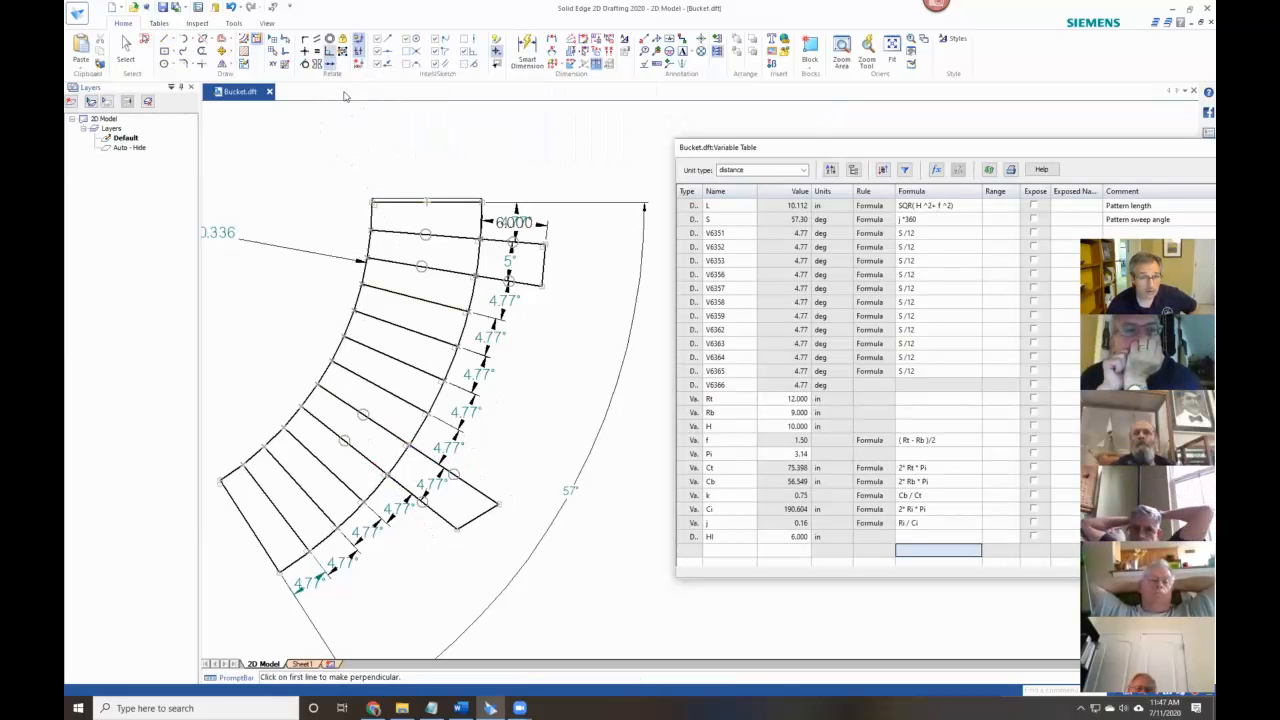
left_click(476, 494)
left_click(485, 512)
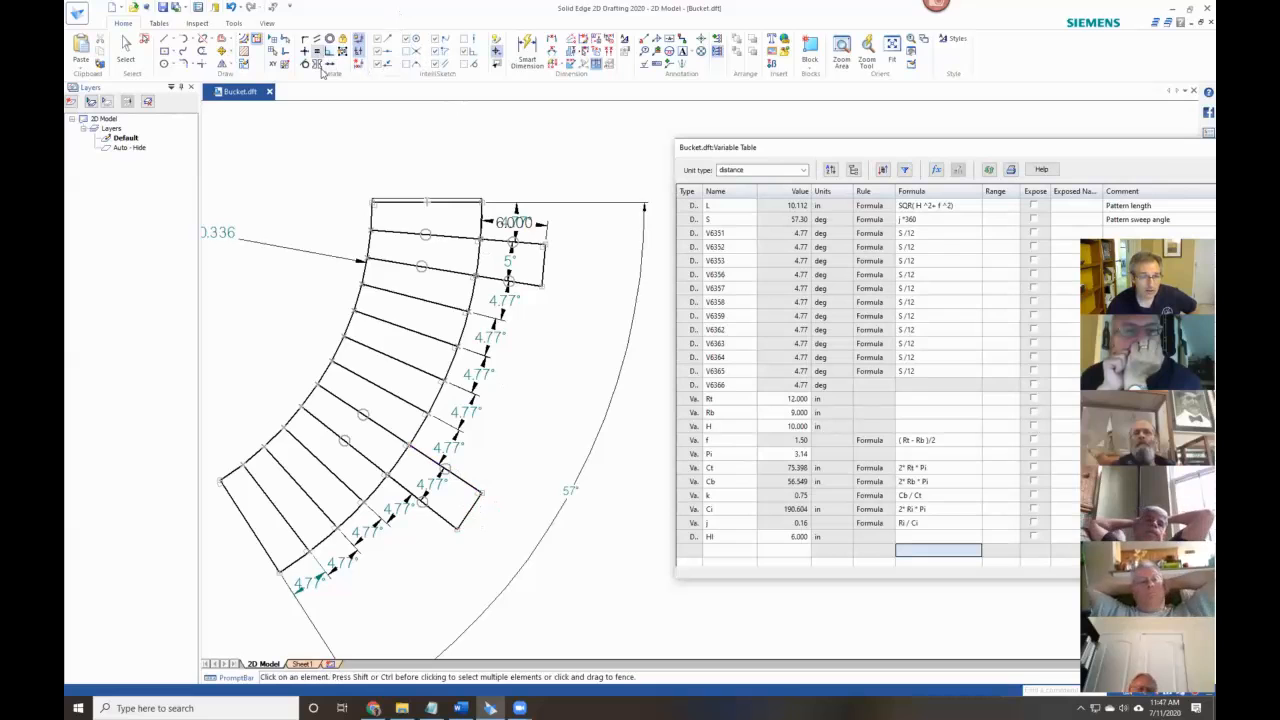
left_click(470, 481)
left_click(514, 281)
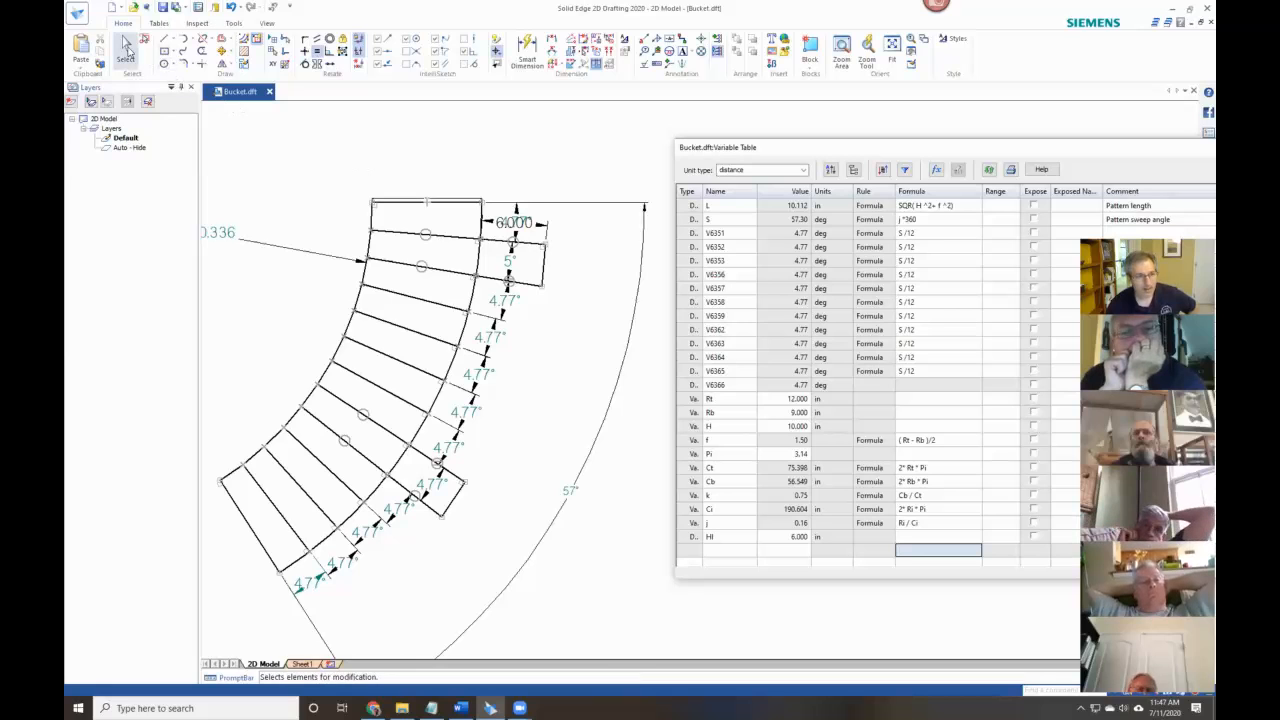
left_click(125, 47)
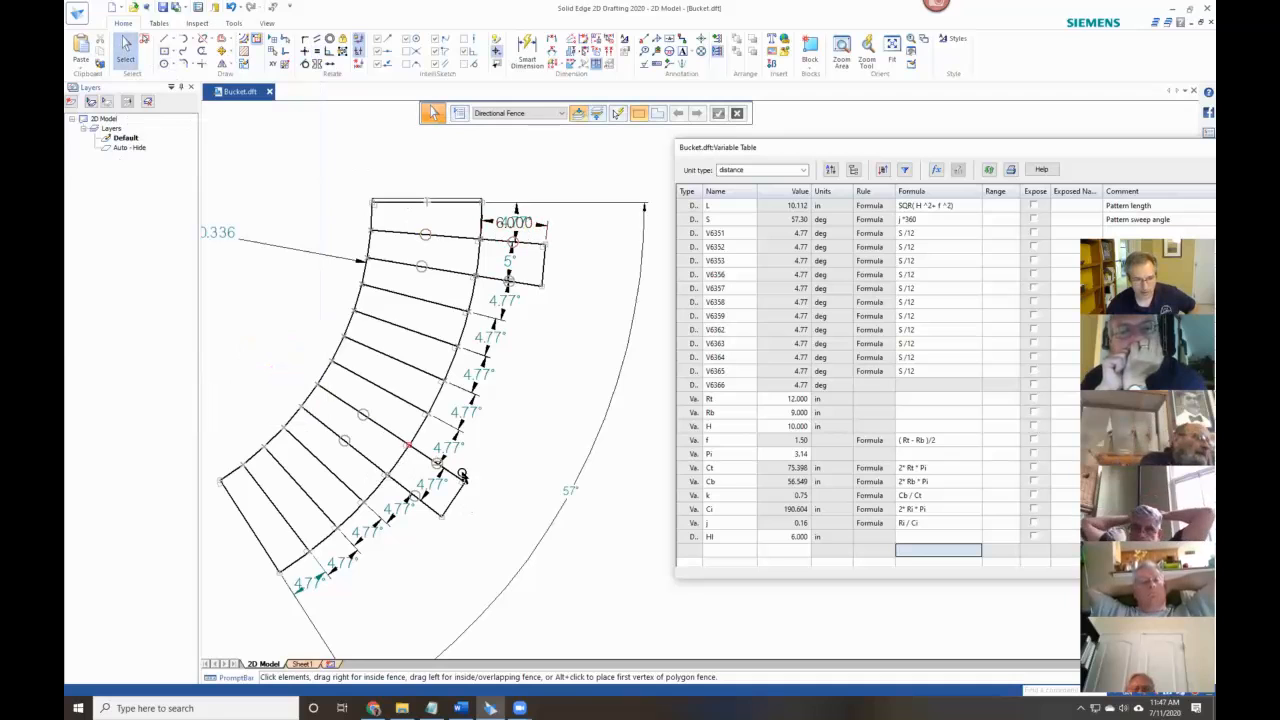
Move the first tab's length dimension above the pattern's upper edge and set it to 8 in.
left_click(538, 229)
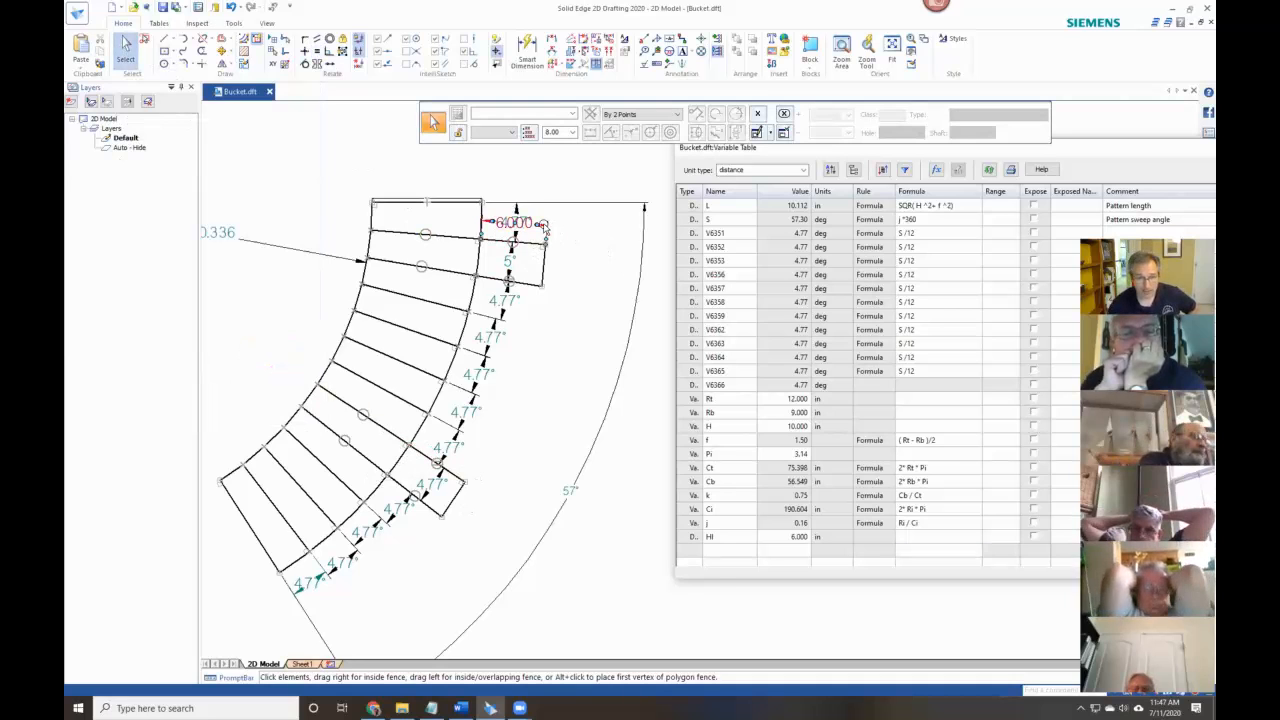
left_click_drag(514, 222, 517, 177)
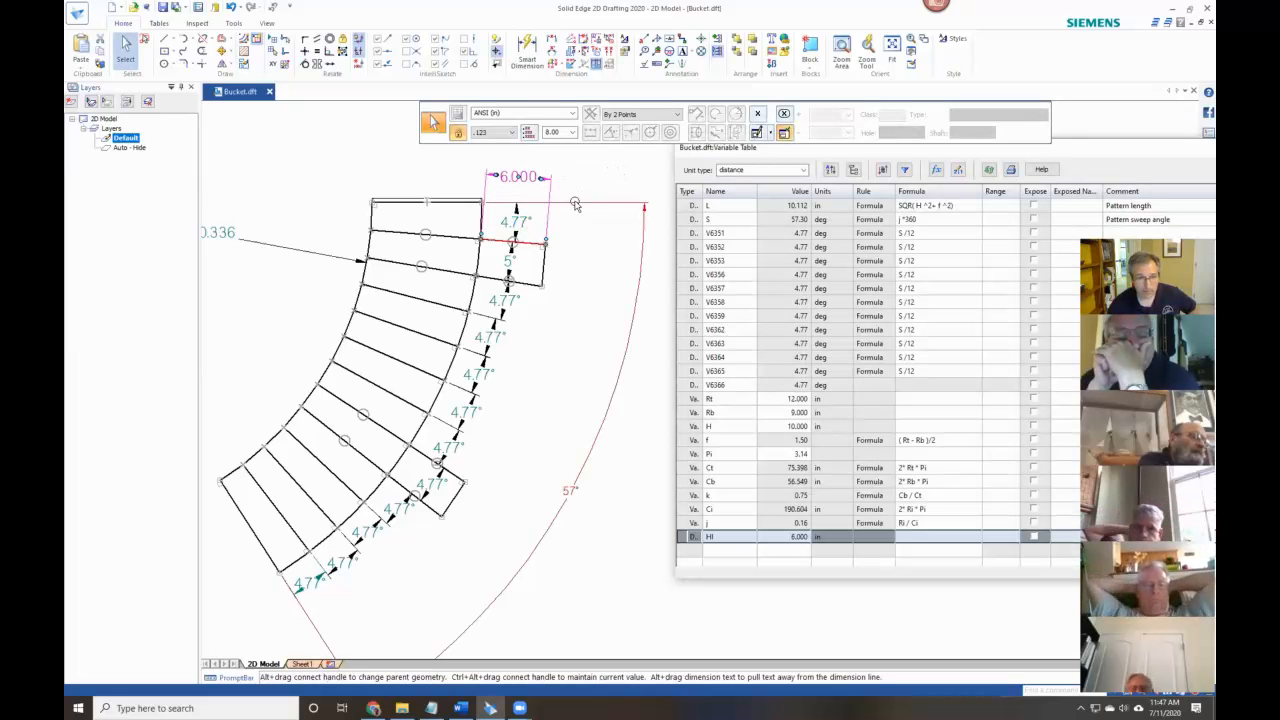
left_click(517, 177)
type("8")
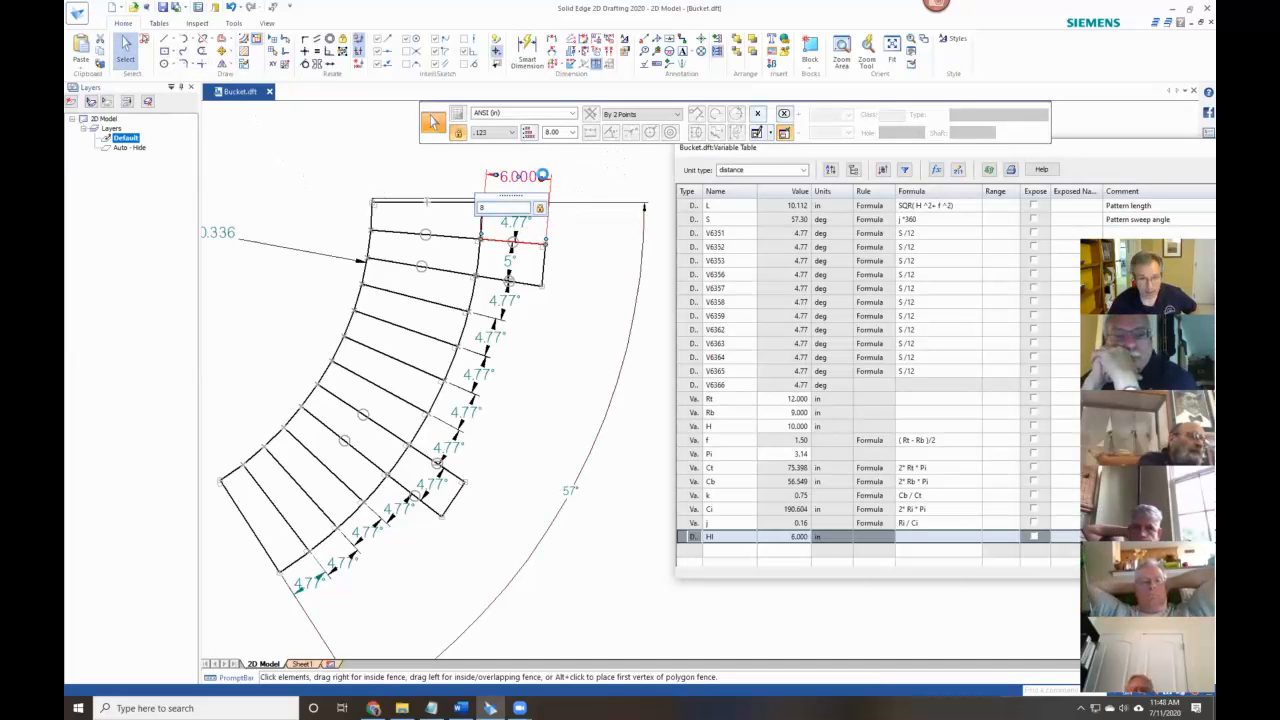
key("Return")
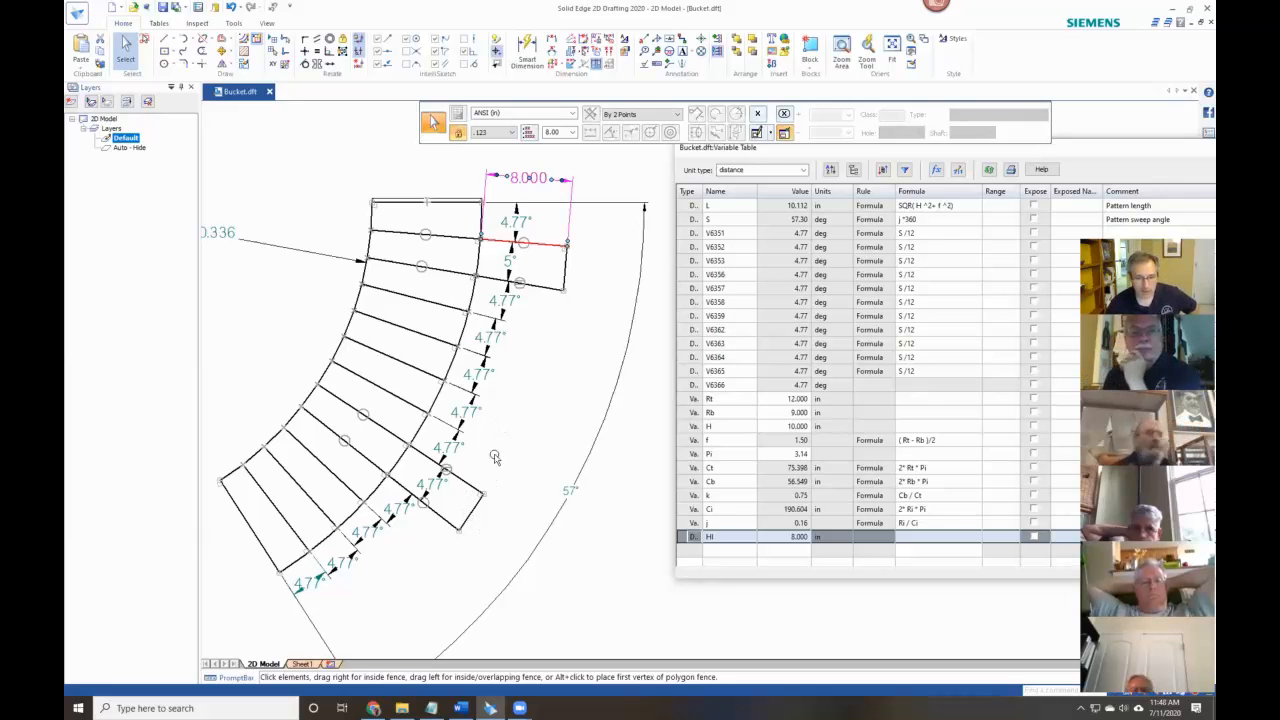
left_click(404, 707)
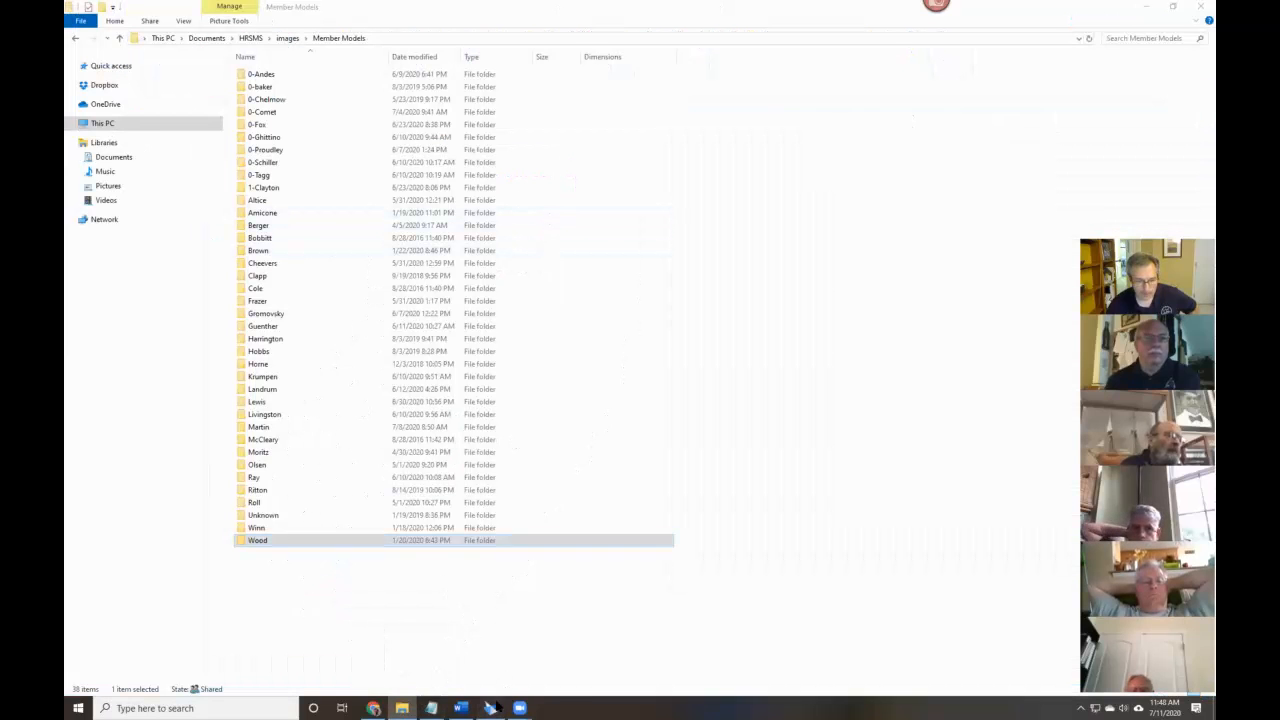
left_click(490, 707)
scroll(535, 443, "down", 2)
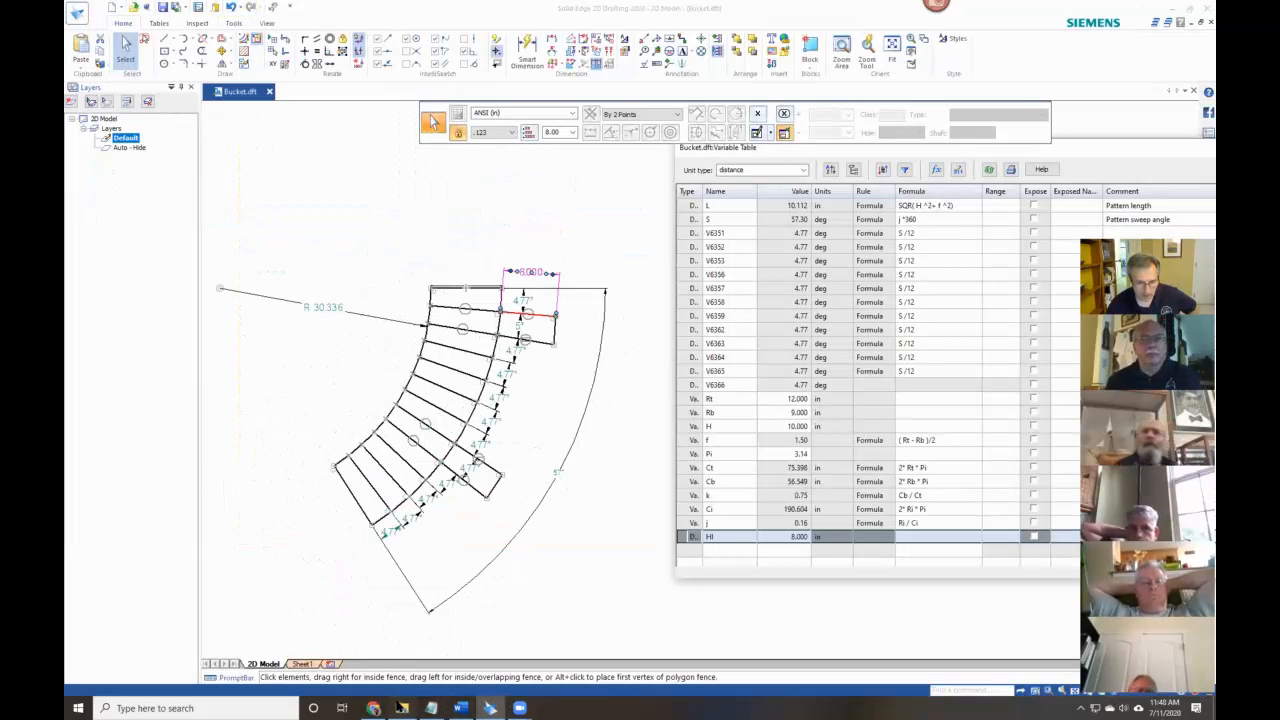
Switch to File Explorer and look in the Contruction folder inside Documents > Drivkvaser.
left_click(402, 707)
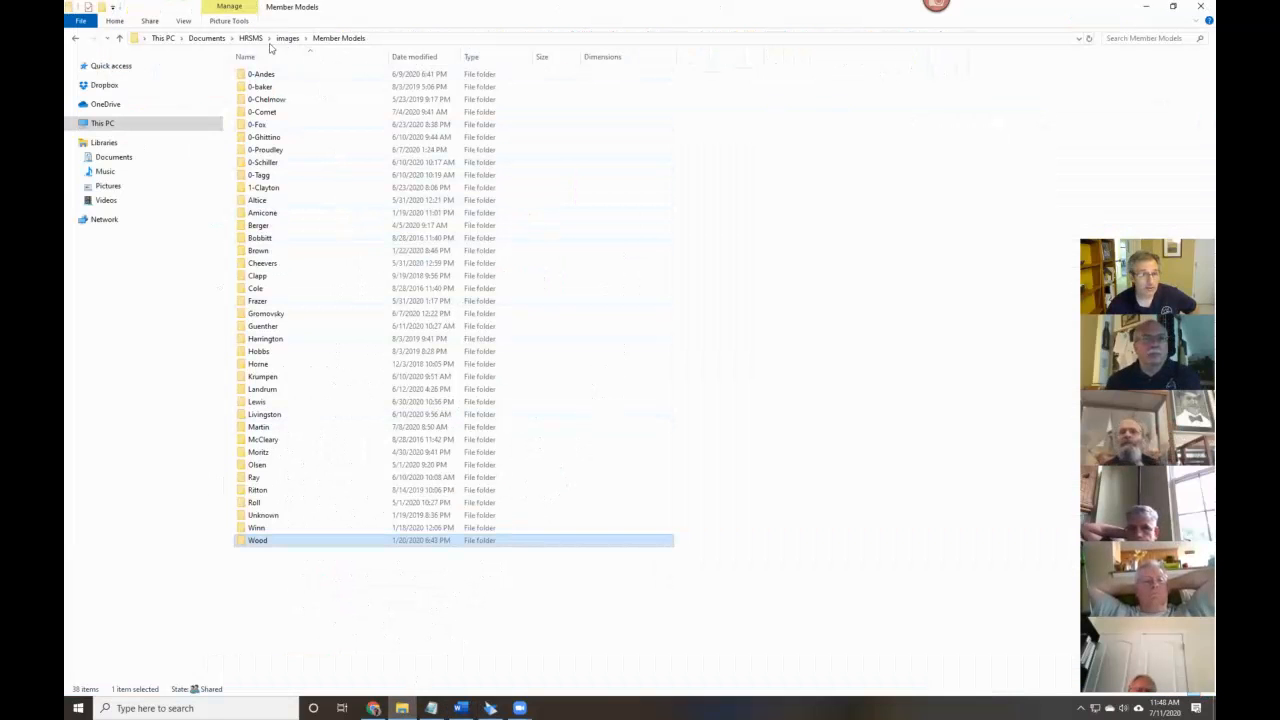
left_click(212, 41)
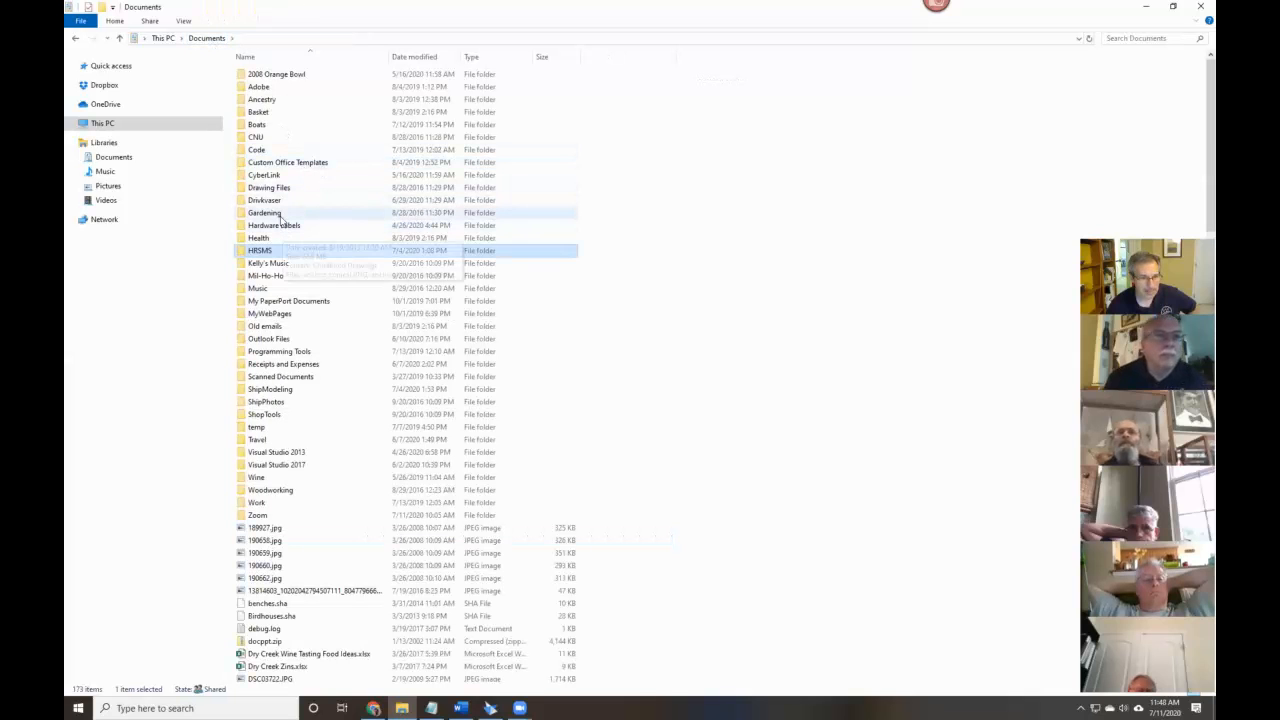
double_click(280, 204)
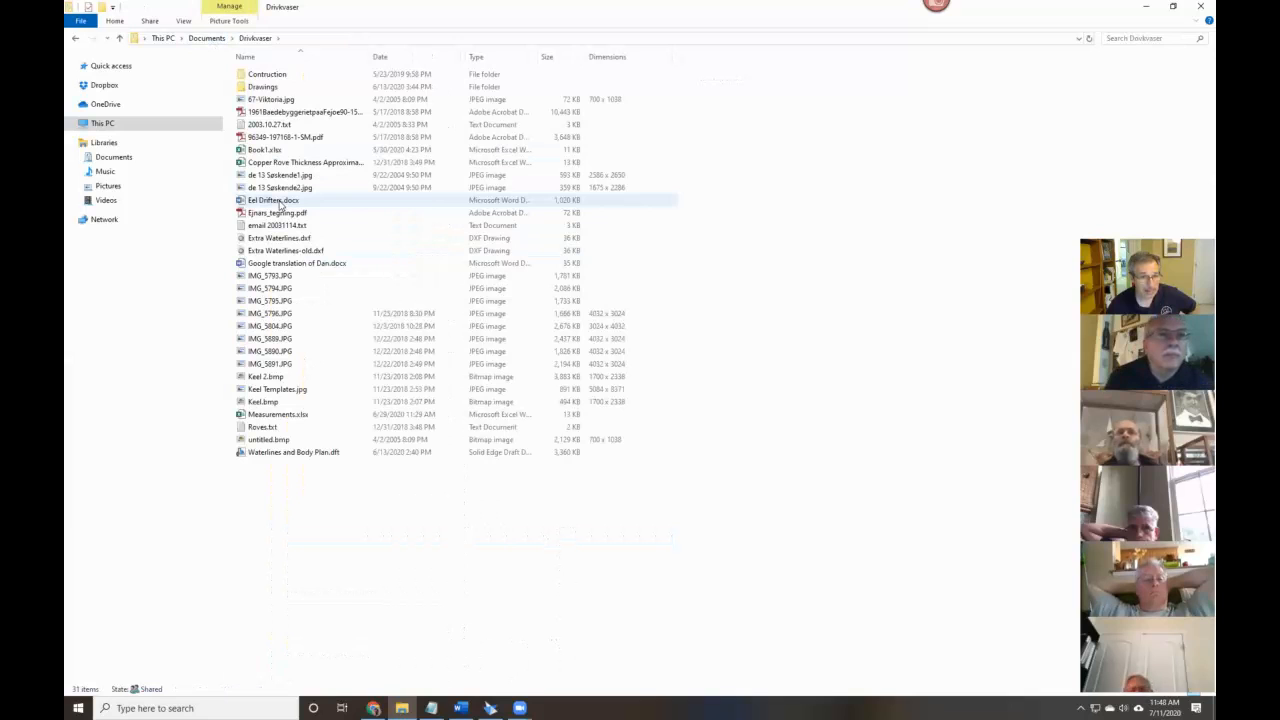
double_click(275, 75)
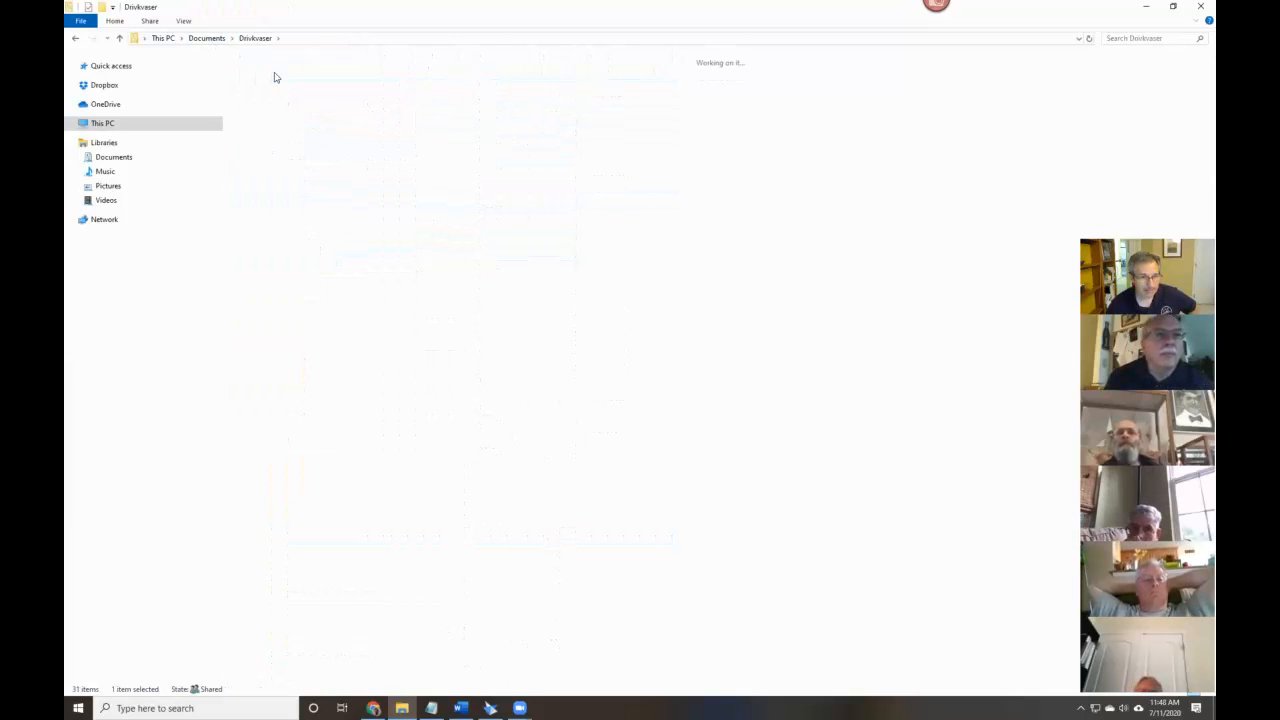
Search Quick access for "bucket" and open the Bucket folder among the matches.
left_click(113, 68)
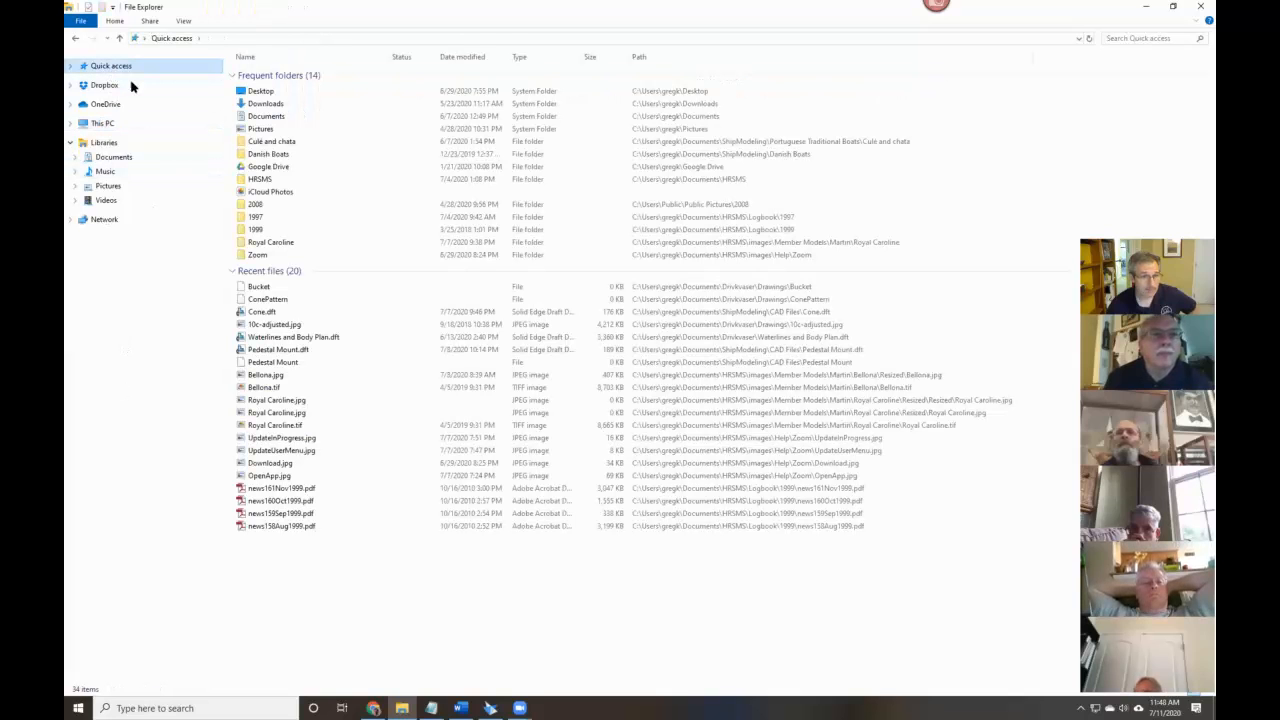
left_click(1147, 38)
type("bucket")
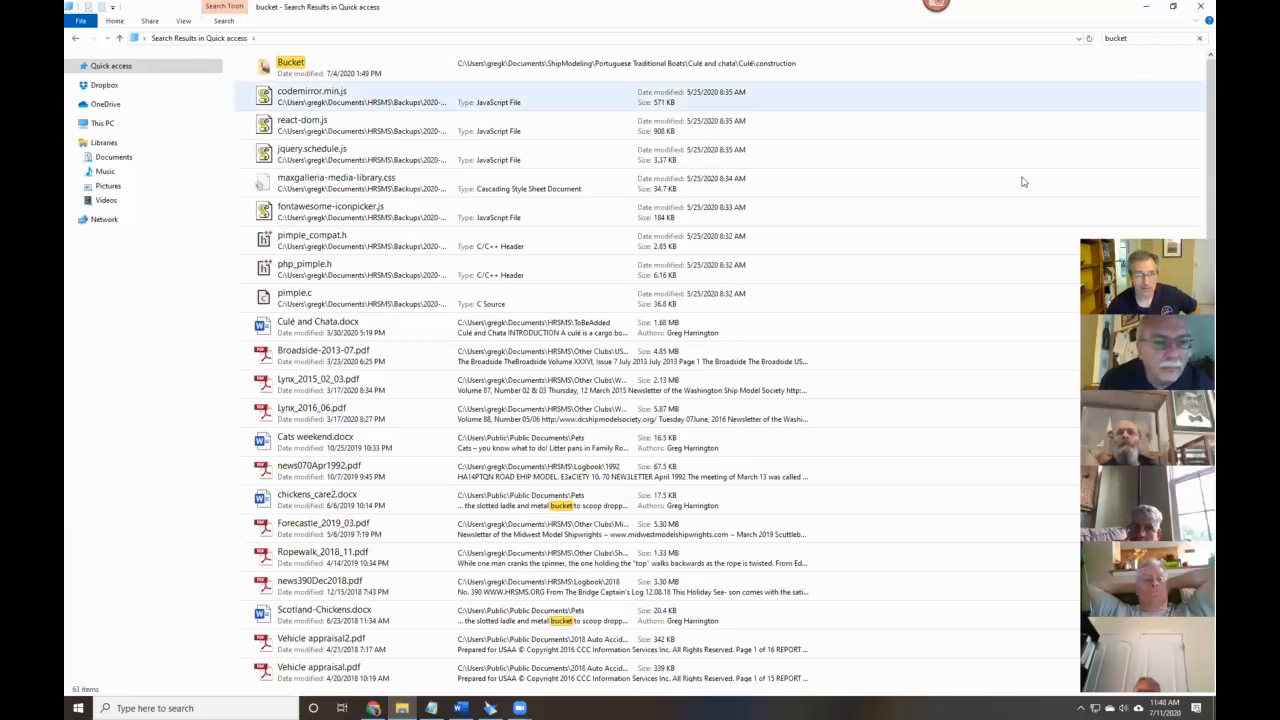
double_click(436, 69)
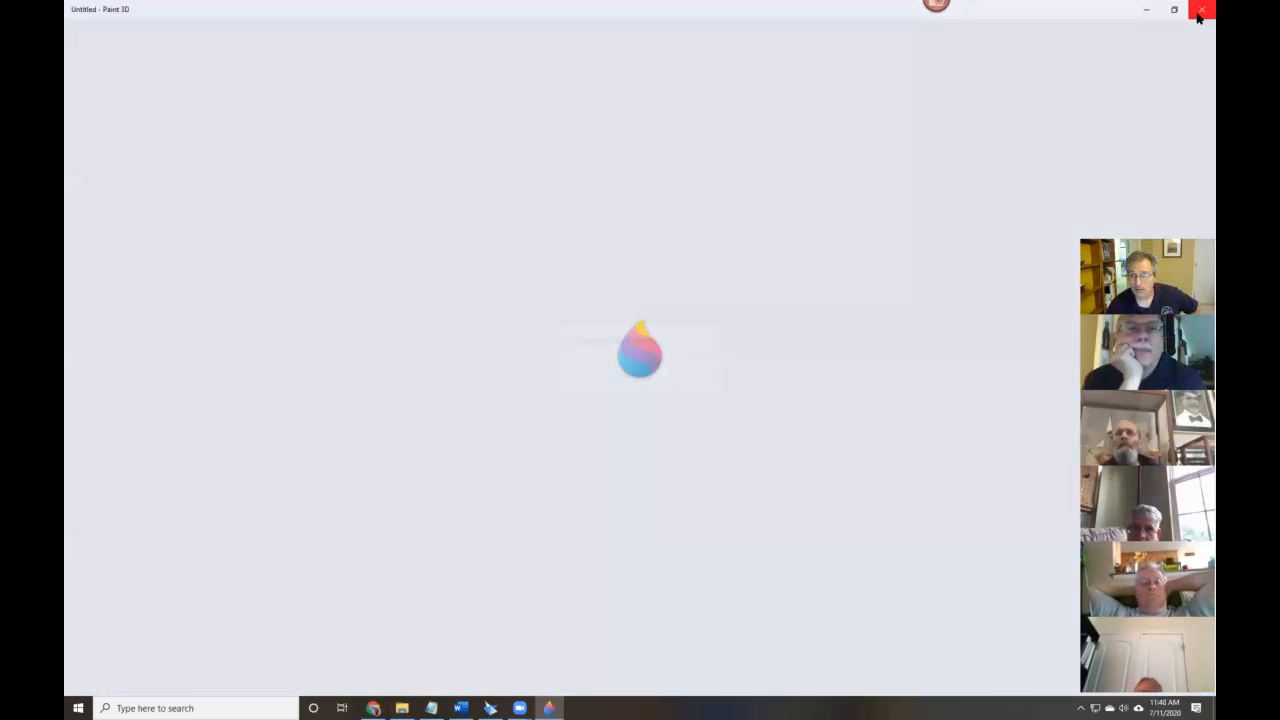
Close Paint 3D and open IMG_1605.JPG from the Bucket folder in FastStone Image Viewer.
left_click(1200, 12)
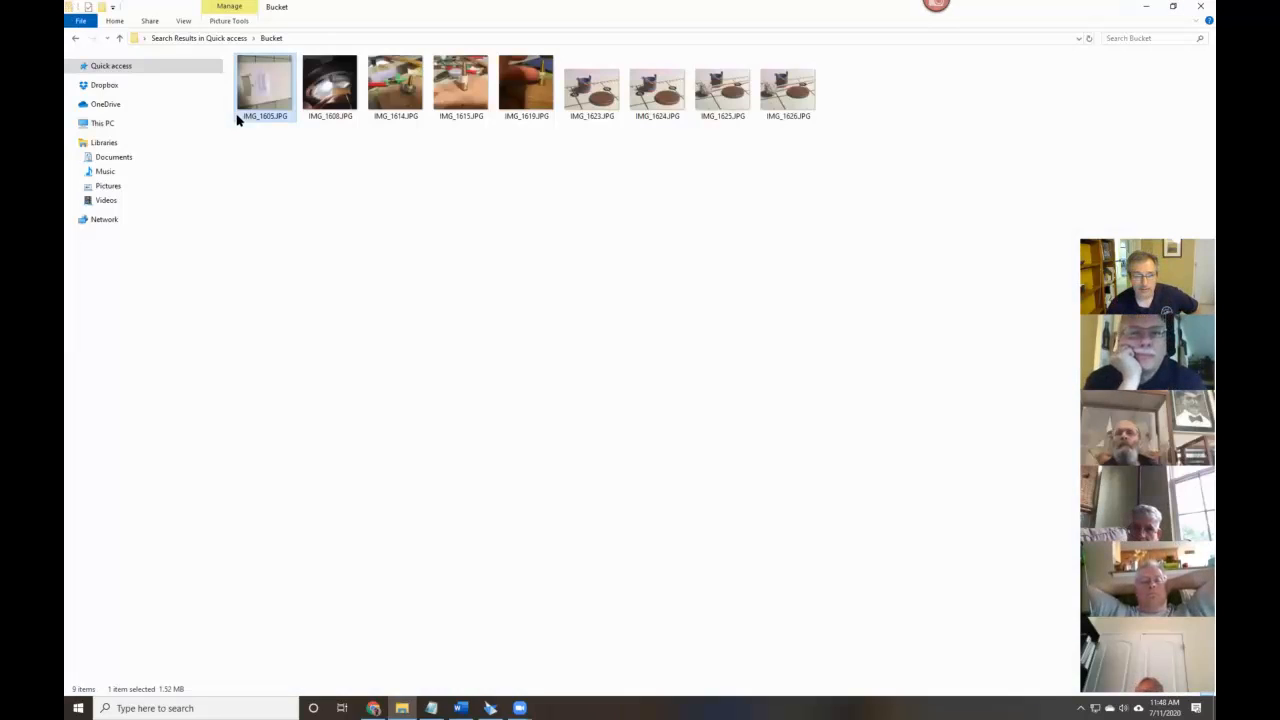
right_click(266, 83)
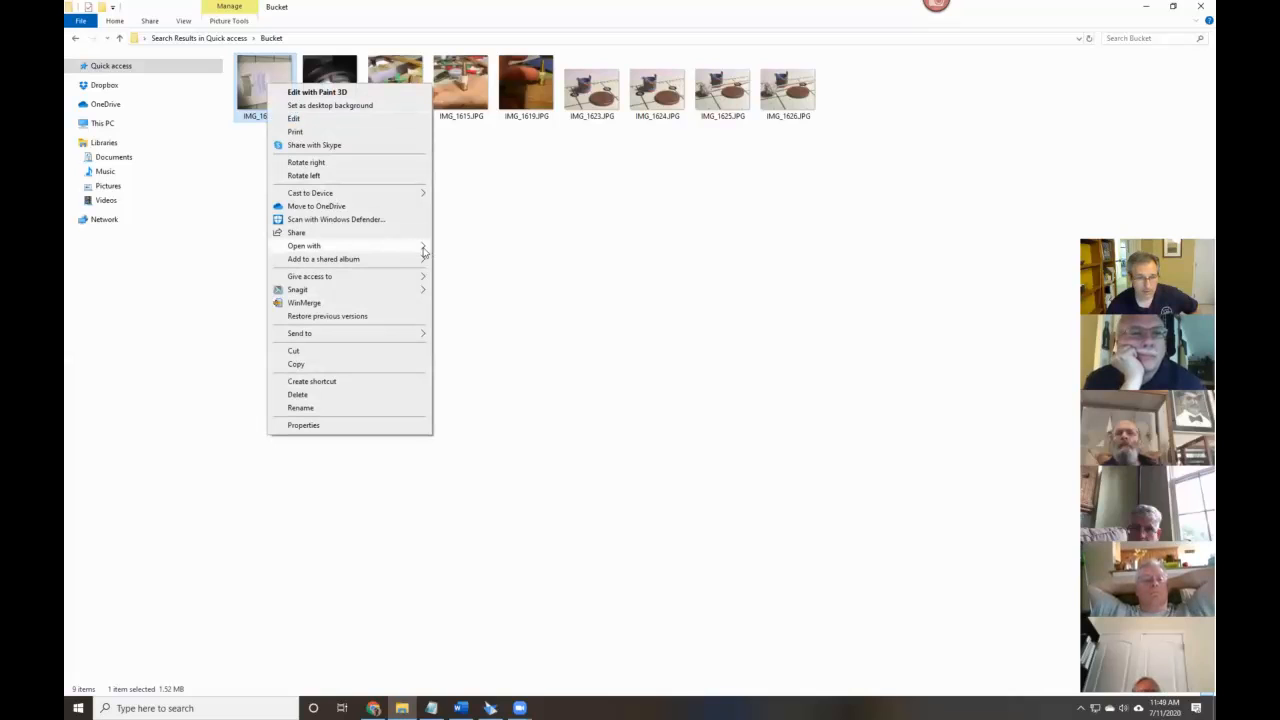
mouse_move(424, 250)
left_click(547, 252)
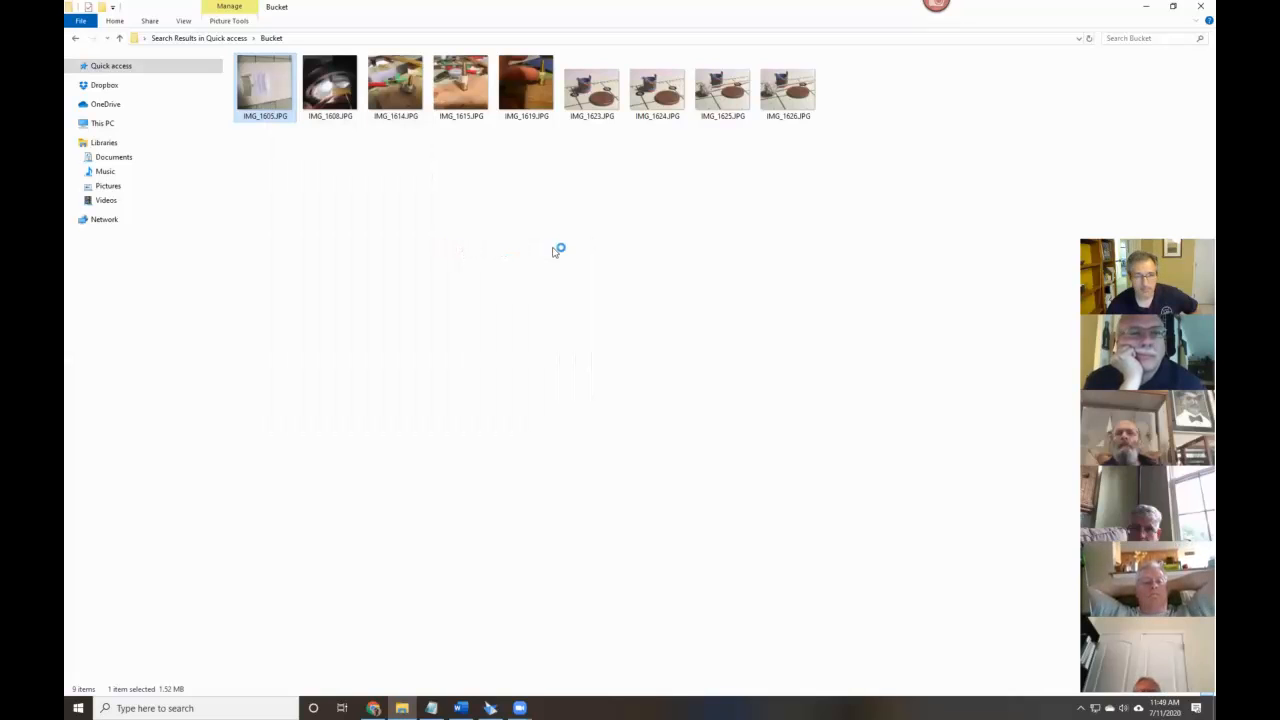
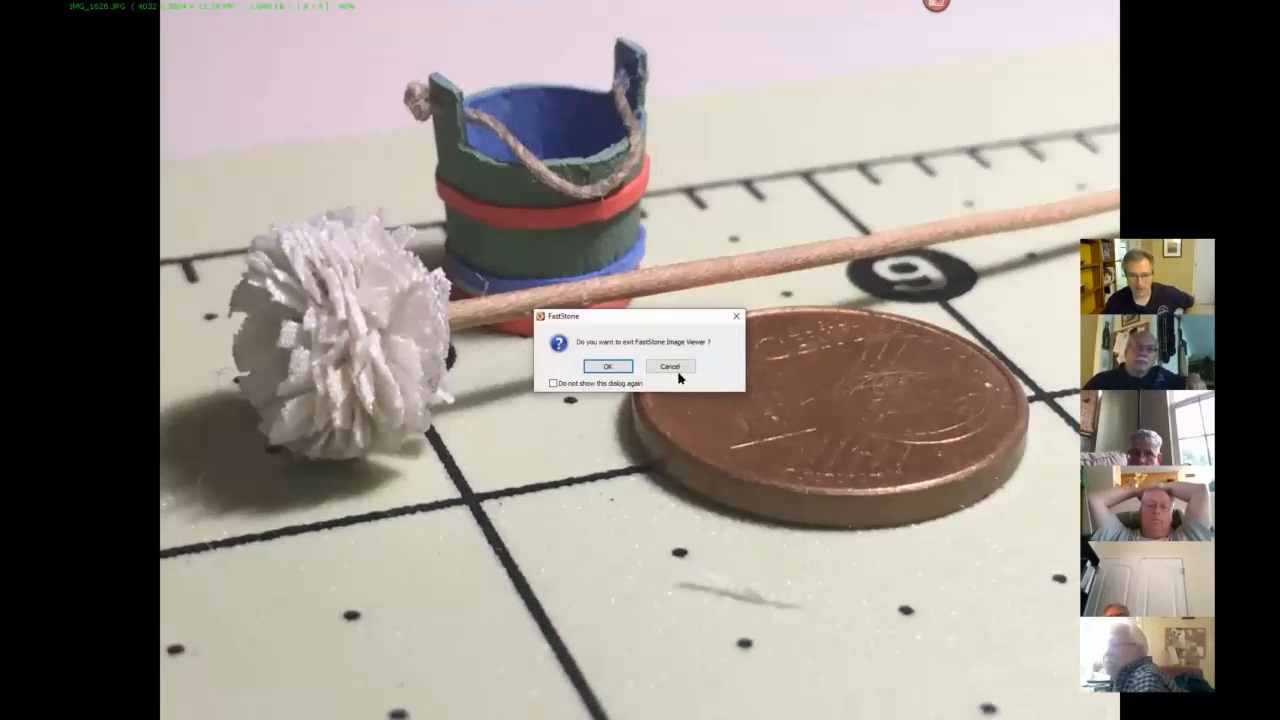
Exit FastStone Image Viewer, switch to Chrome and open the overhead model photo on the Culé and Chata page.
left_click(608, 366)
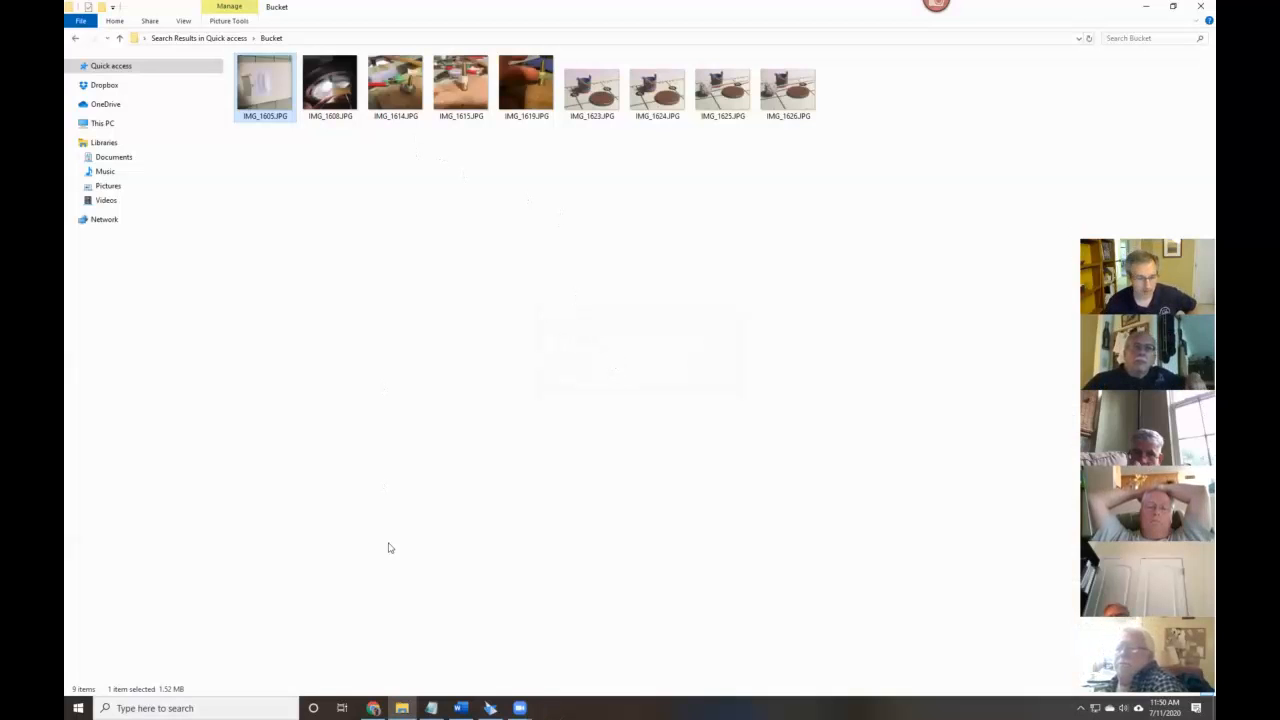
left_click(373, 707)
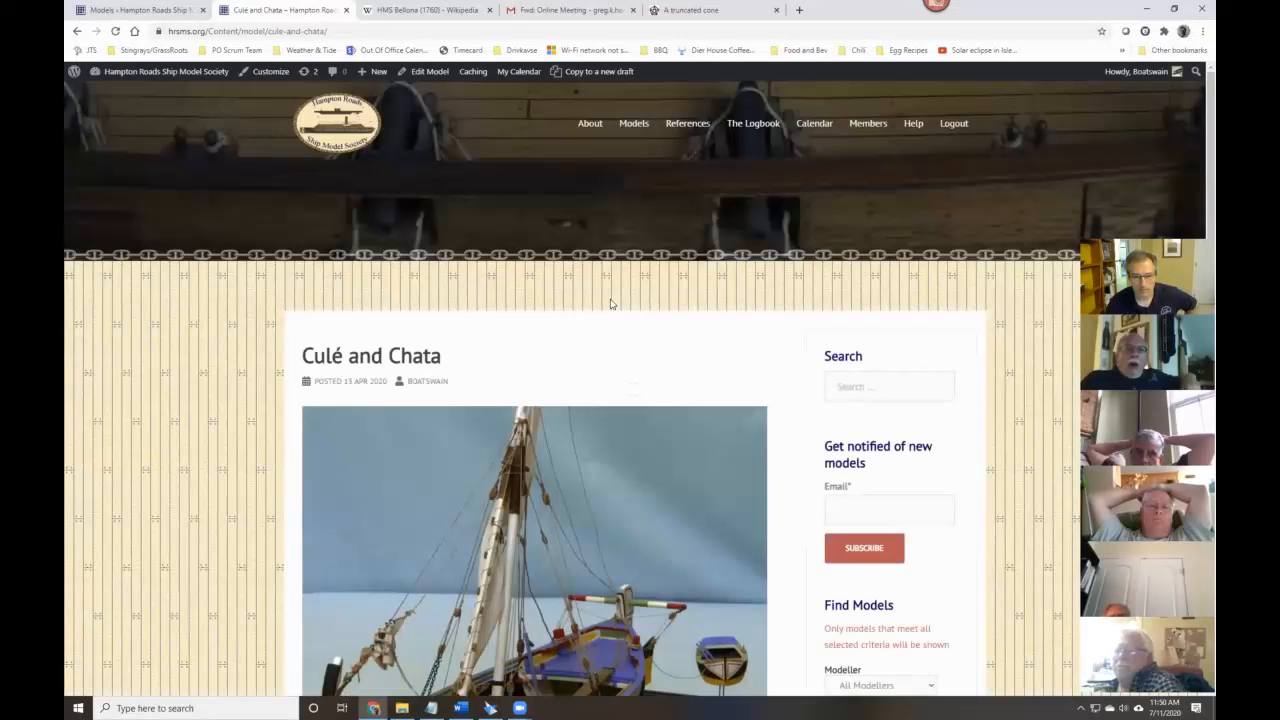
scroll(612, 303, "down", 3)
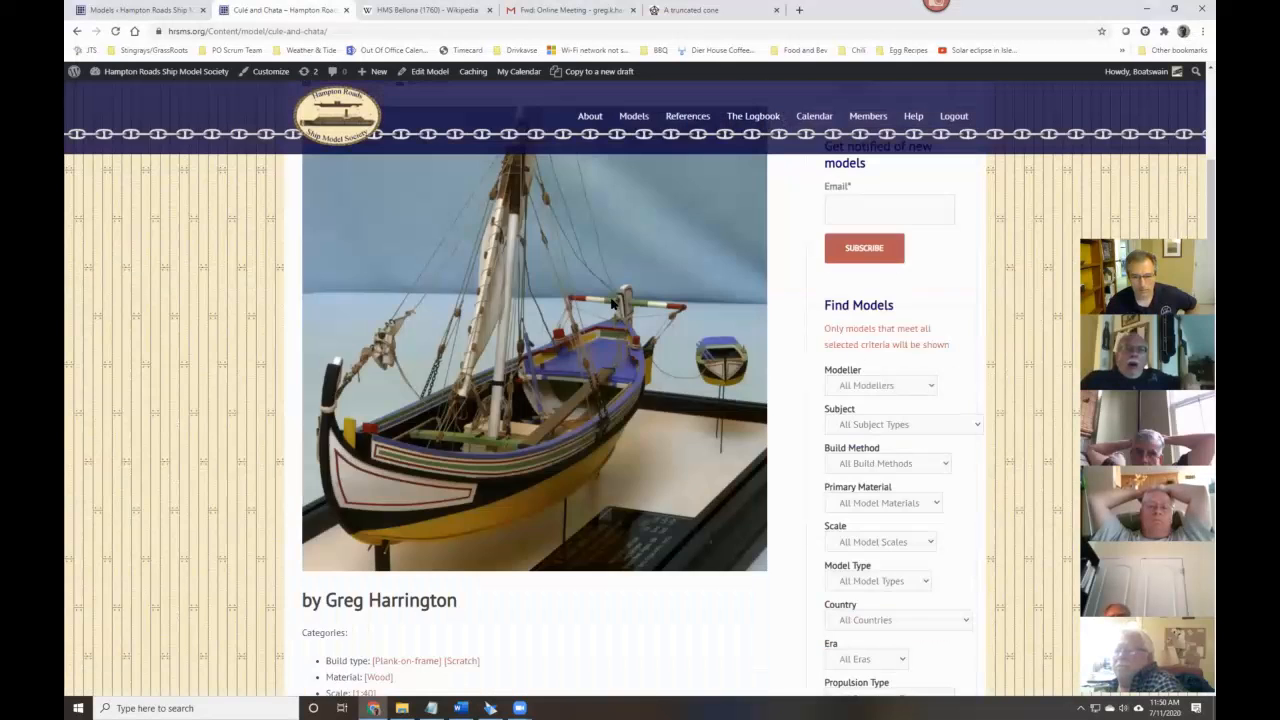
scroll(612, 303, "down", 4)
scroll(606, 460, "down", 5)
left_click(729, 477)
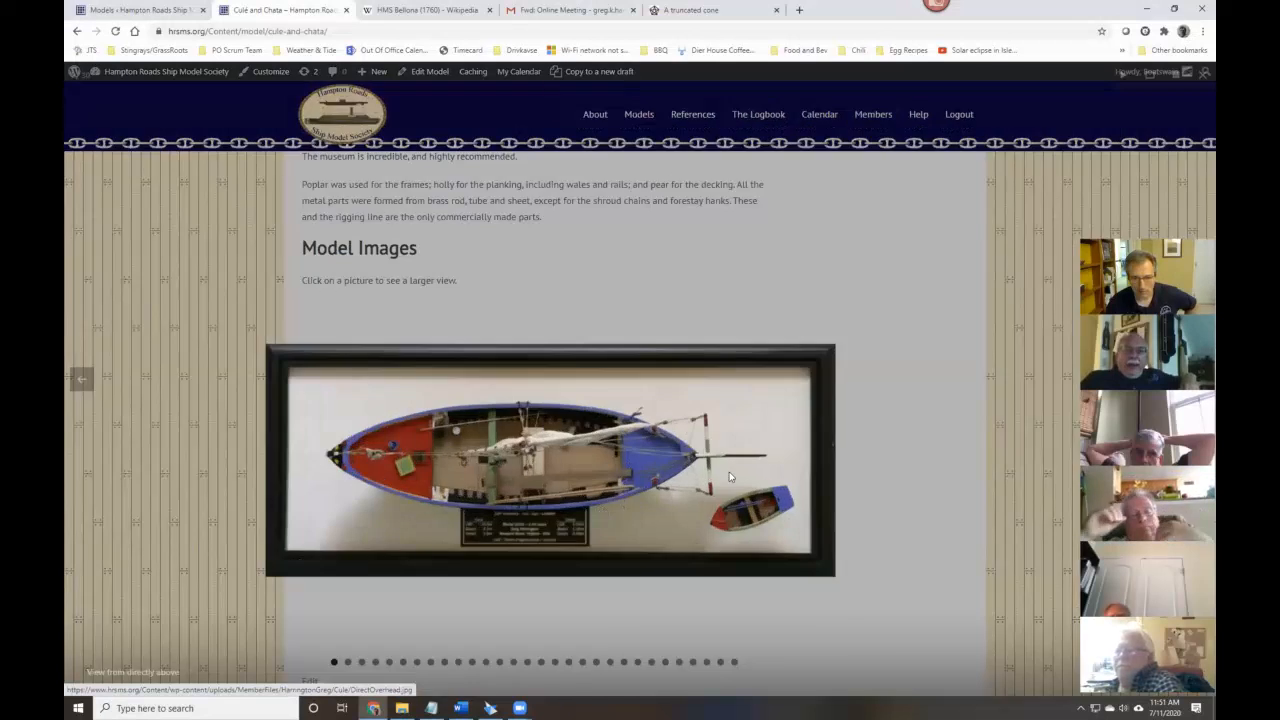
Show the gallery thumbnails and view the photo with the bailers and bucket, plus the Foredeck photo.
left_click(1048, 74)
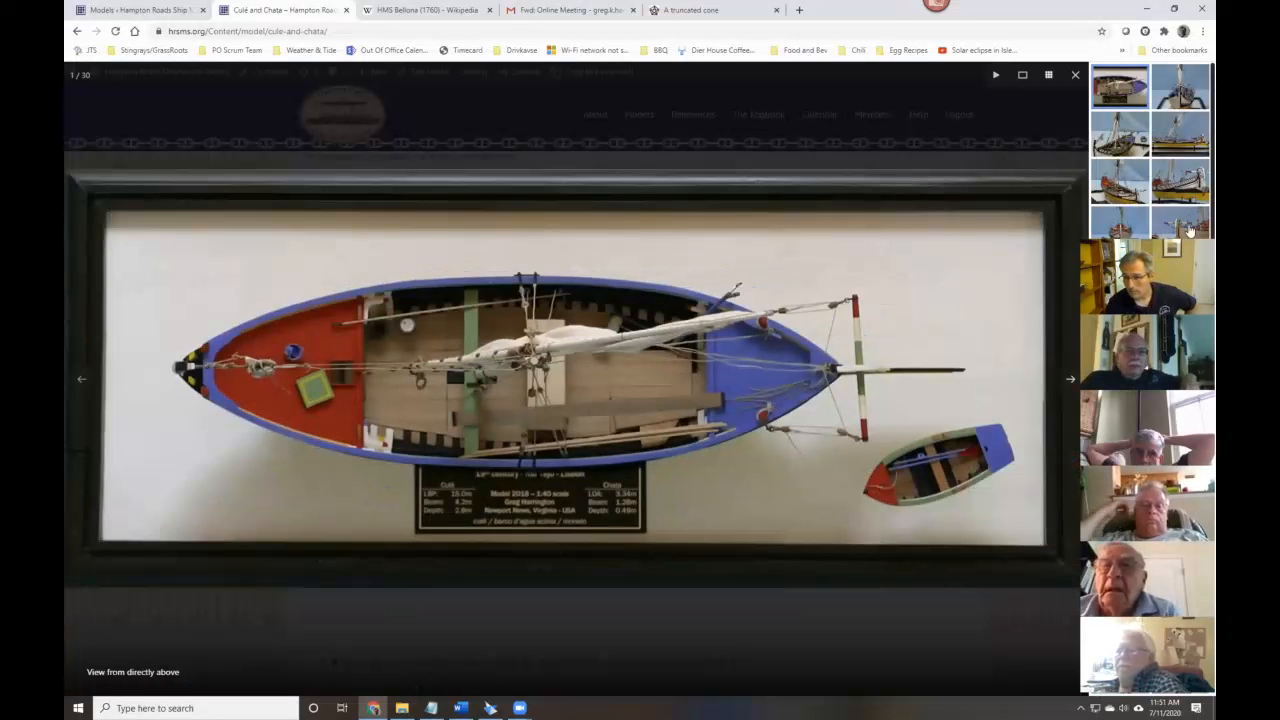
left_click_drag(1189, 240, 987, 182)
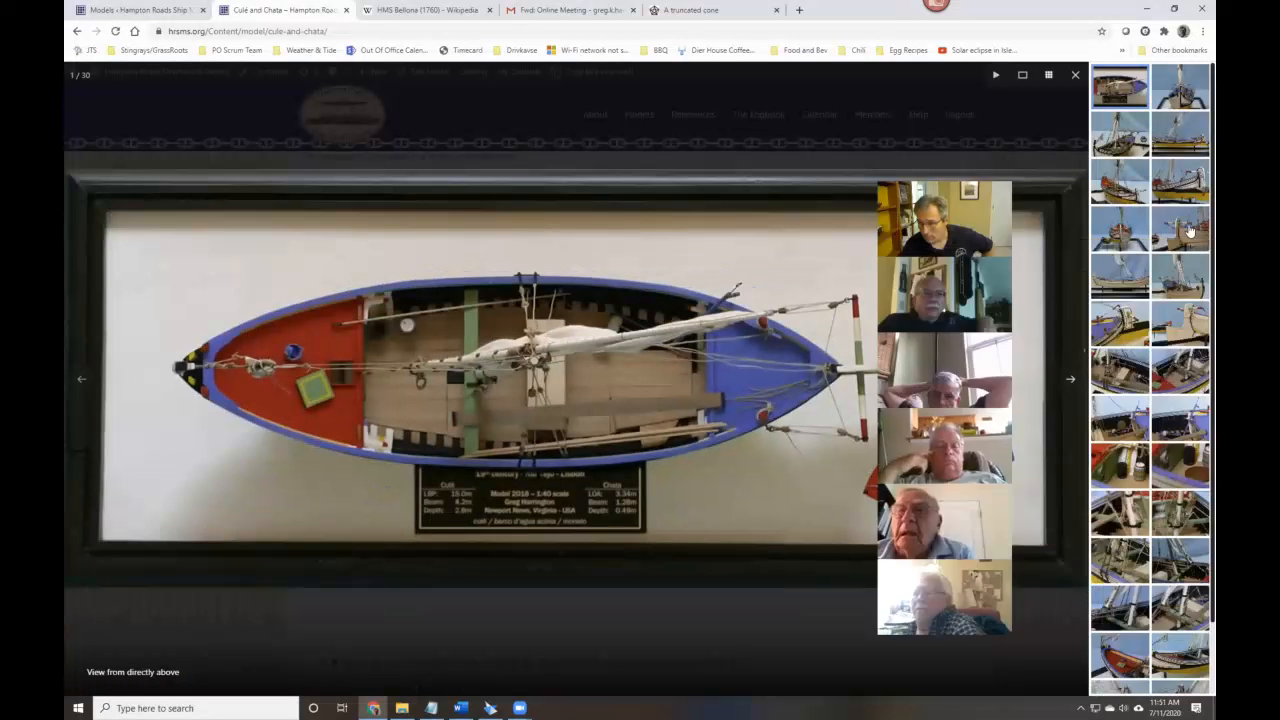
left_click(1115, 422)
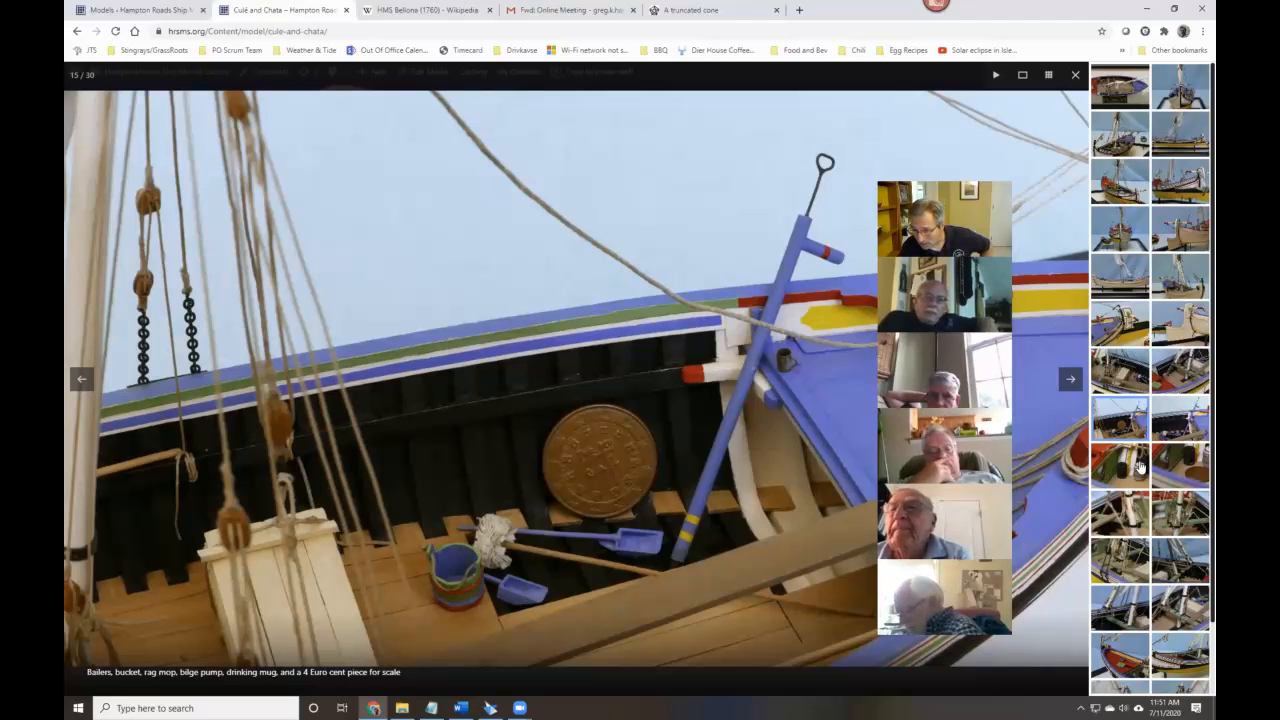
left_click(1141, 650)
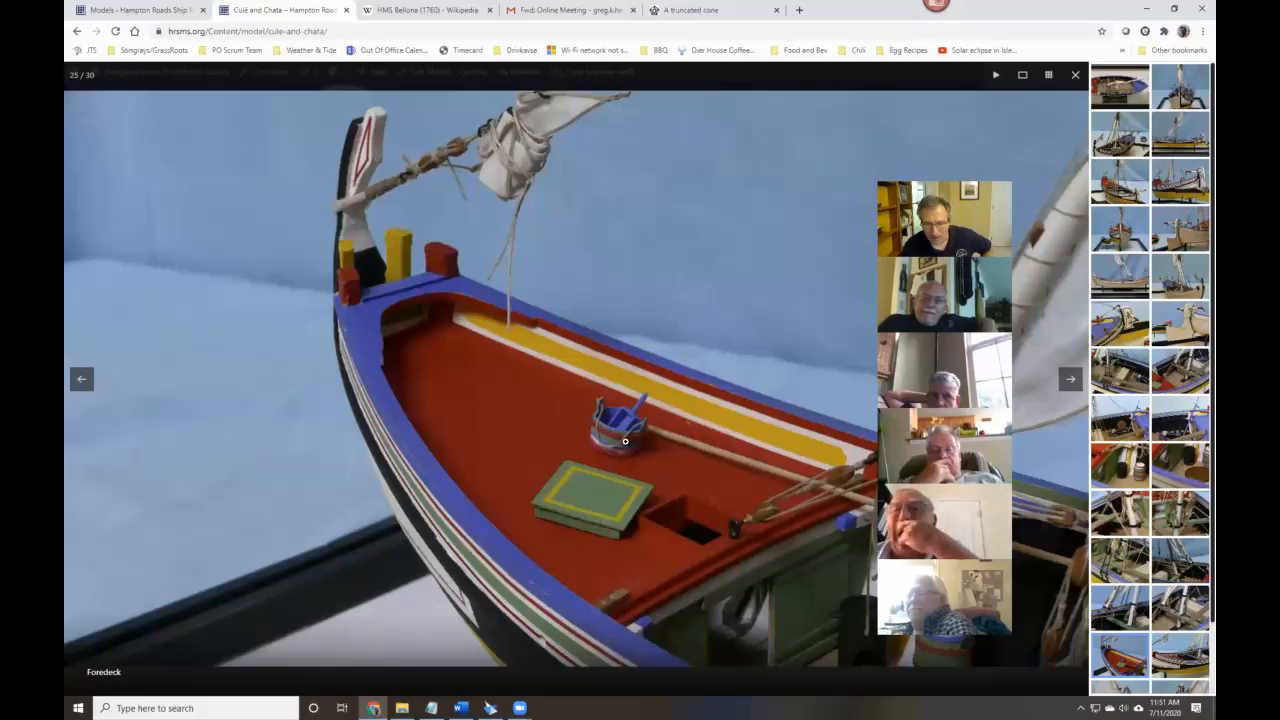
Switch to Solid Edge and set the Bucket variables Rt to 14 in, Rb to 10 in and H to 9 in.
left_click(490, 708)
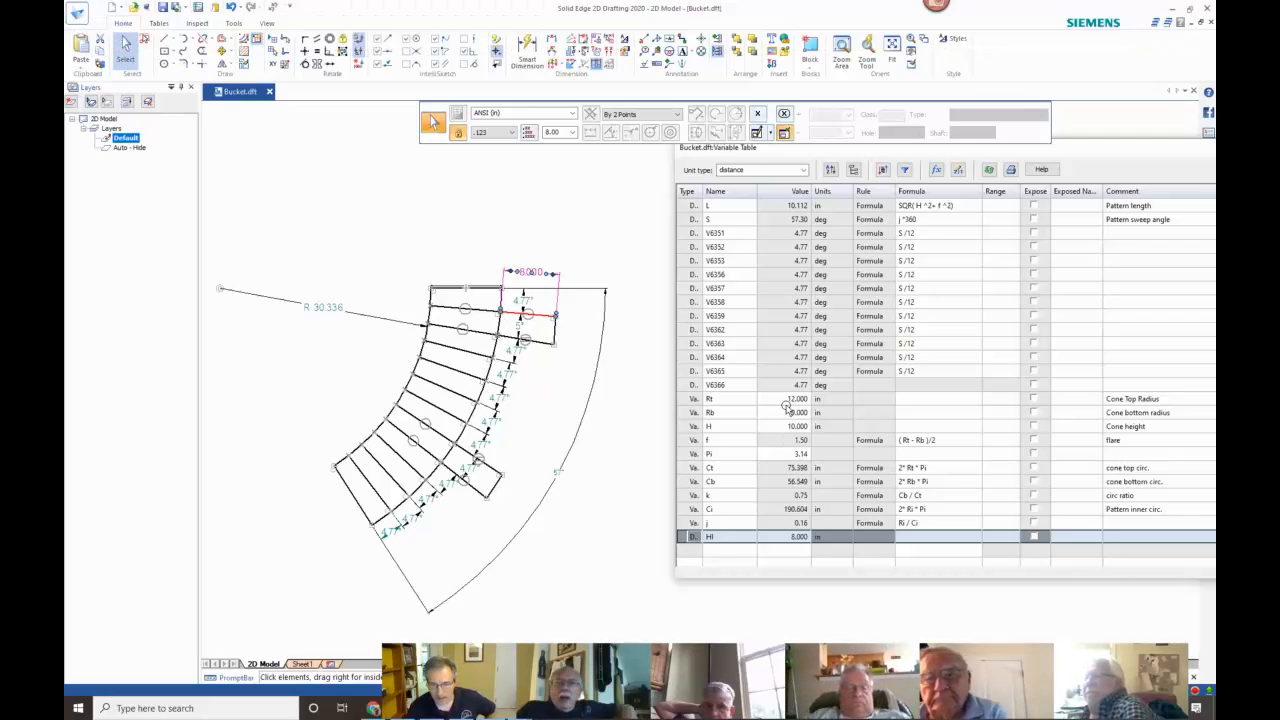
left_click(787, 399)
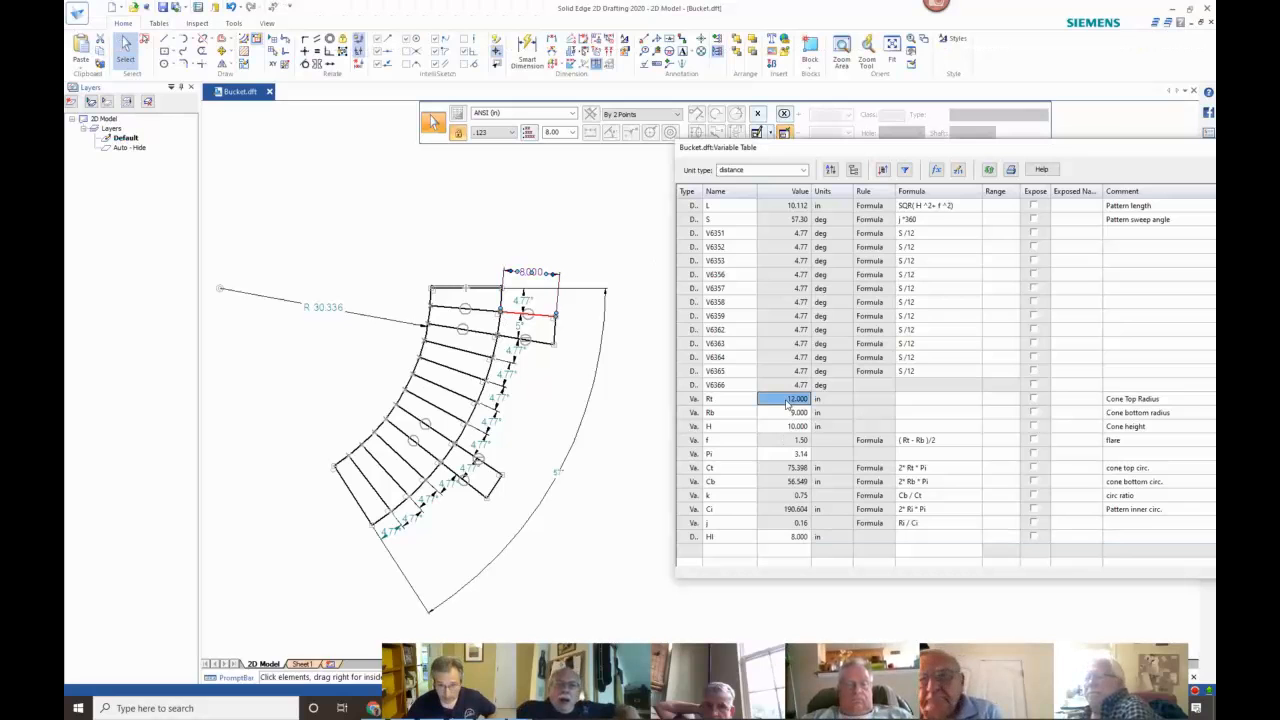
type("14")
key("Return")
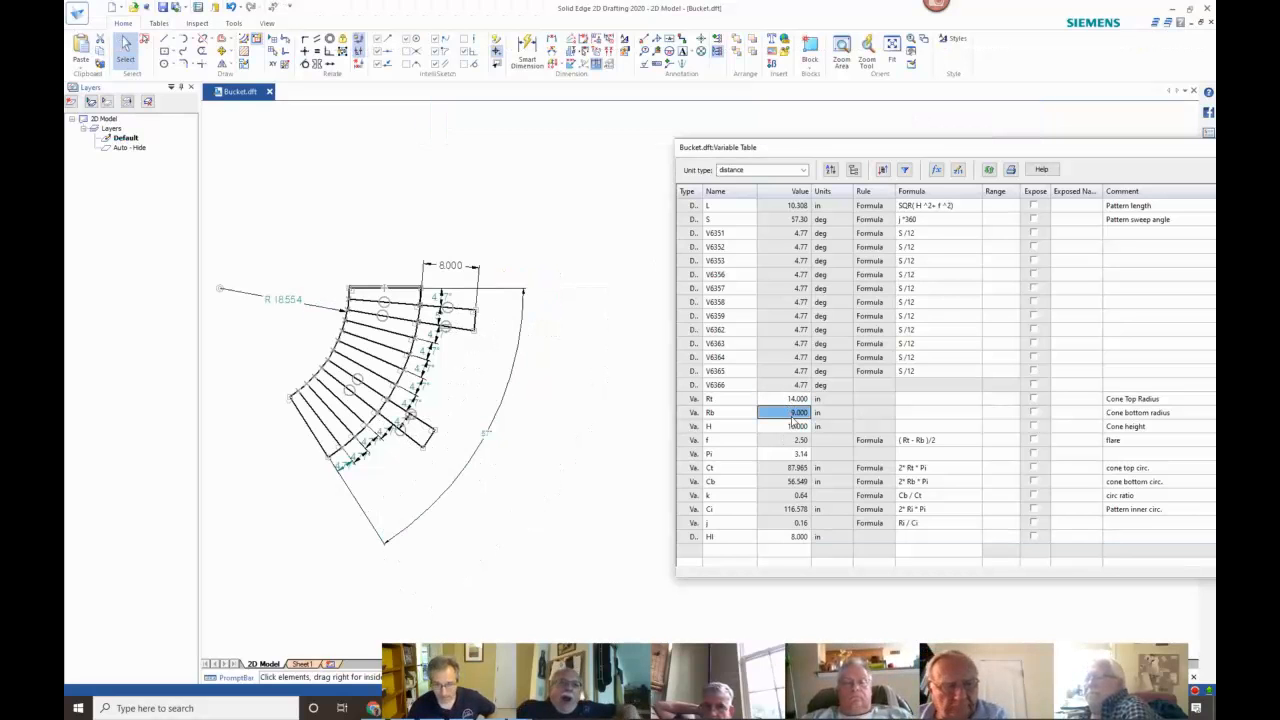
type("10")
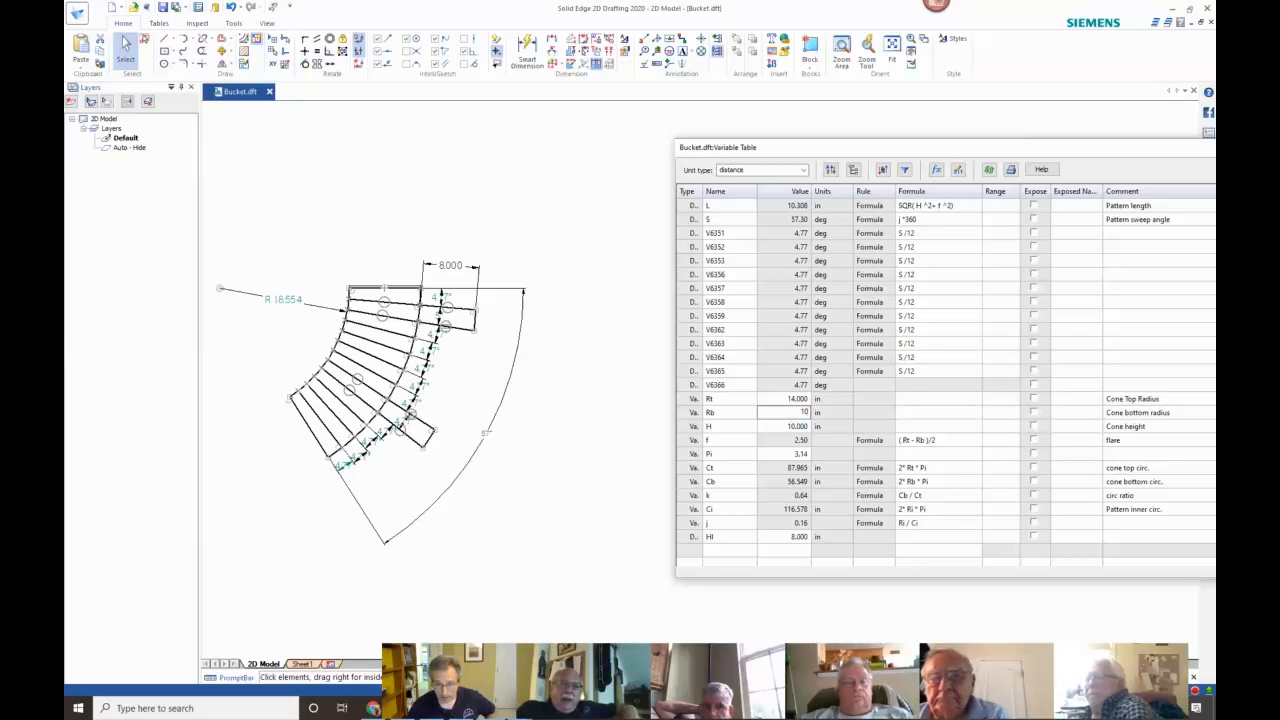
key("Return")
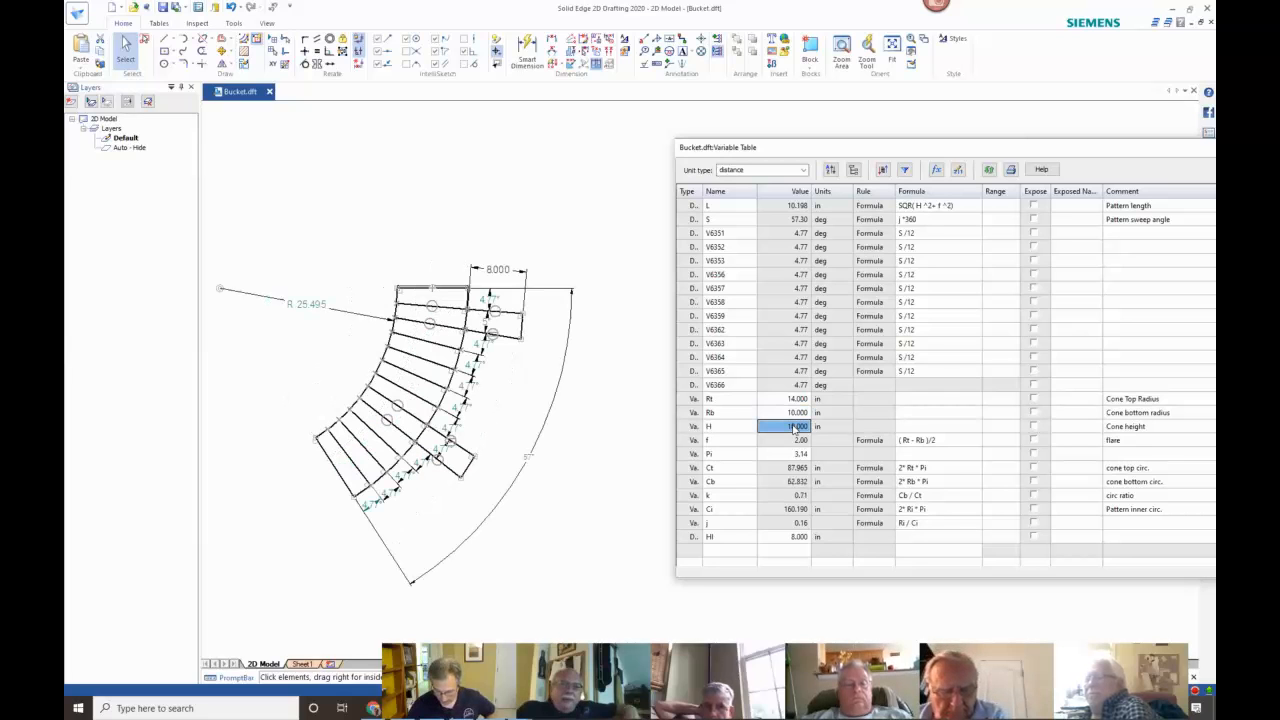
type("9")
key("Return")
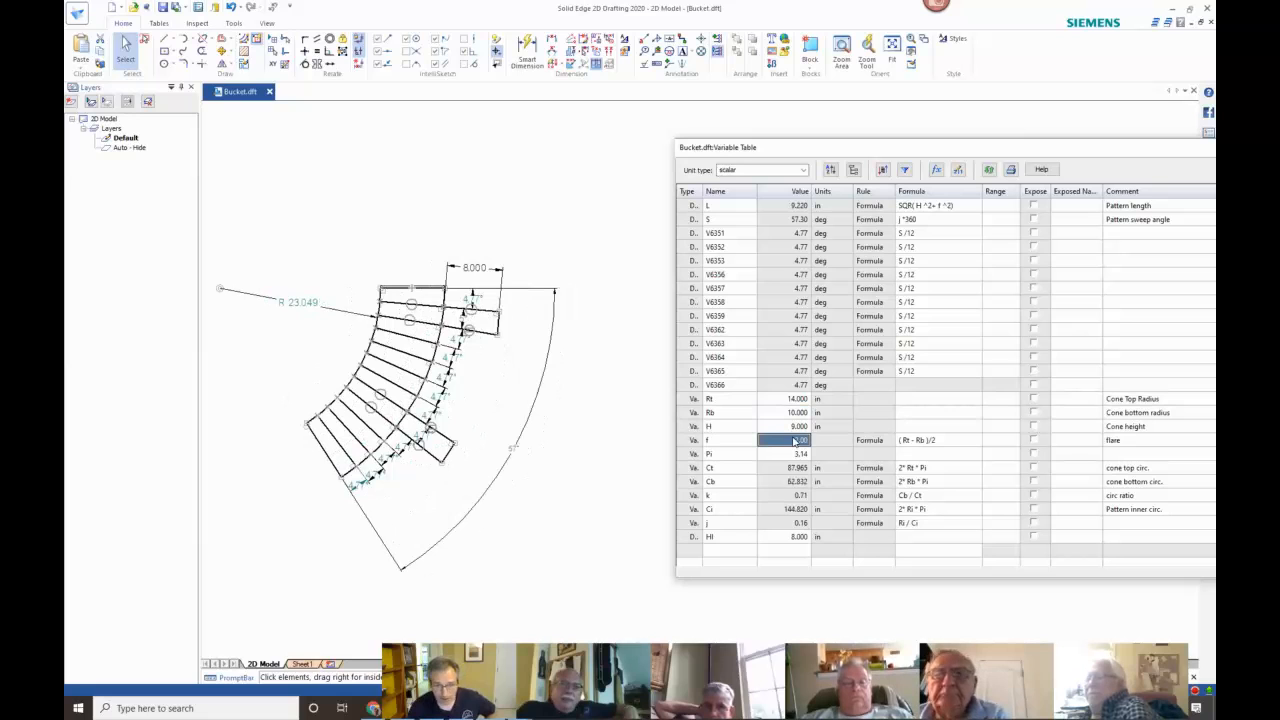
Set the Bucket cone height H to 5 in and inspect the updated pattern.
left_click(794, 429)
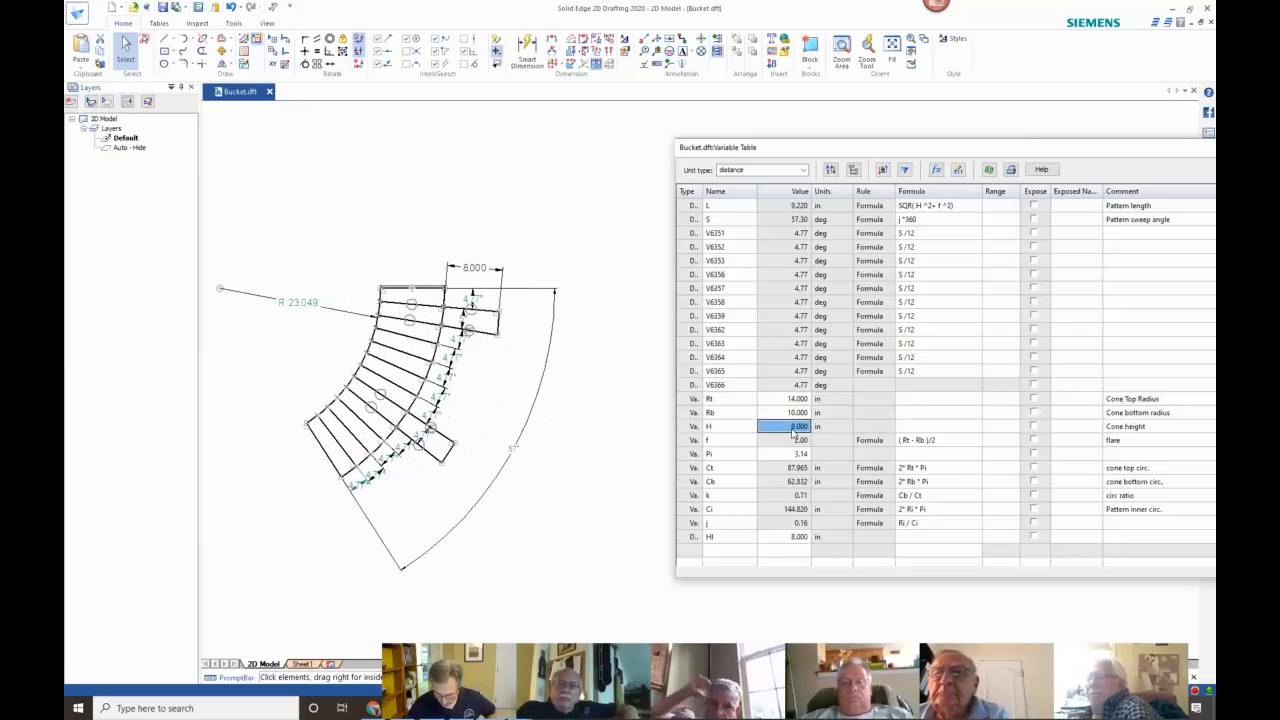
type("5")
key("Return")
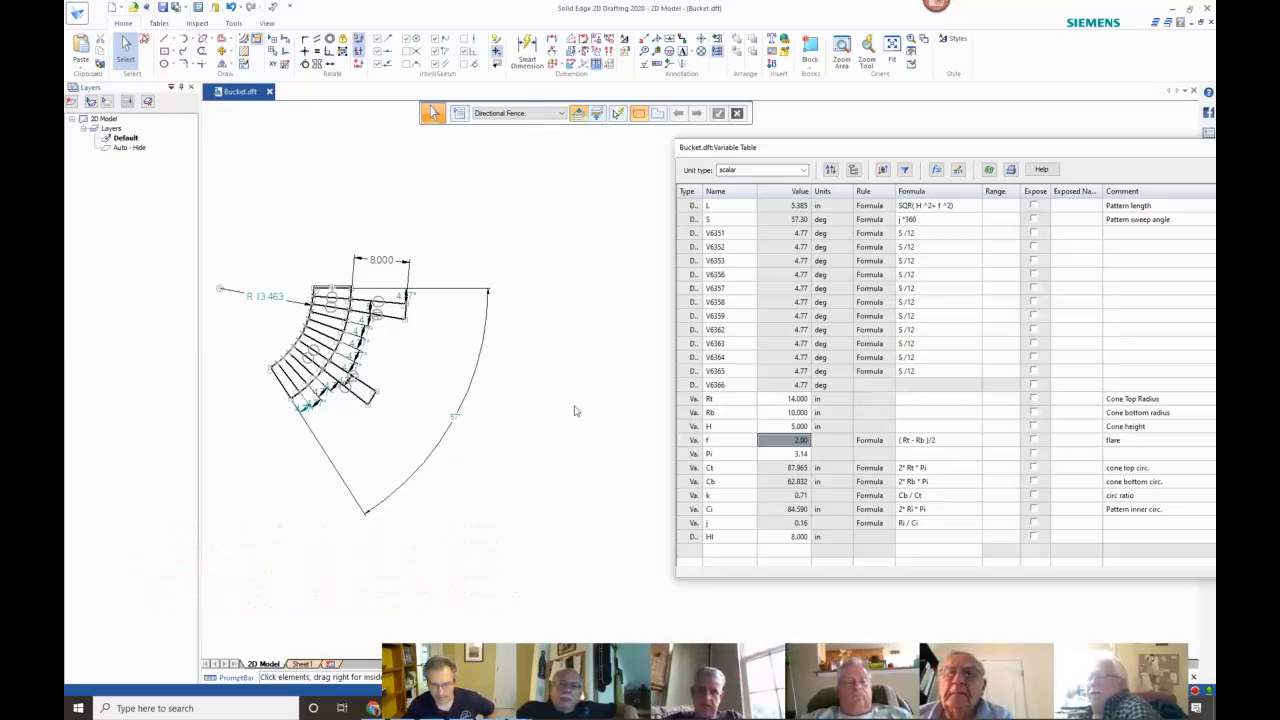
scroll(606, 399, "up", 1)
scroll(560, 371, "down", 1)
middle_click_drag(382, 412, 537, 363)
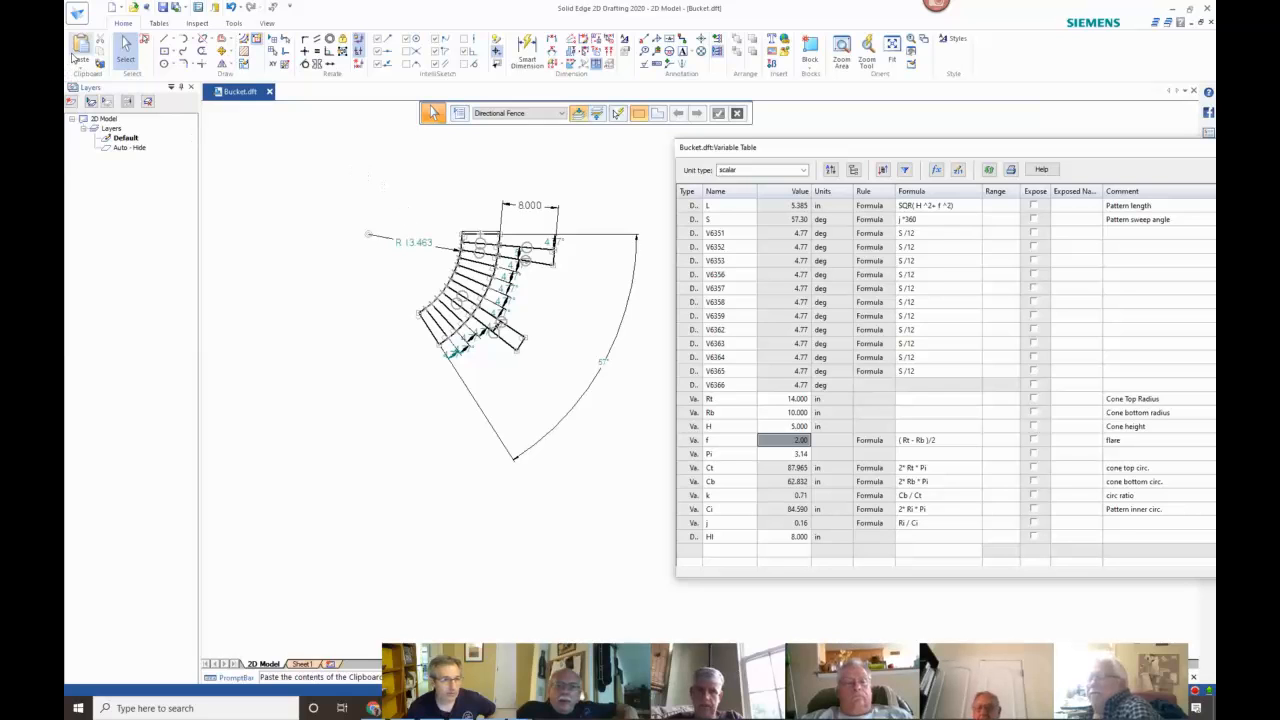
Open the recent file Pedestal Mount.dft and move its Variable Table clear of the pattern.
left_click(76, 14)
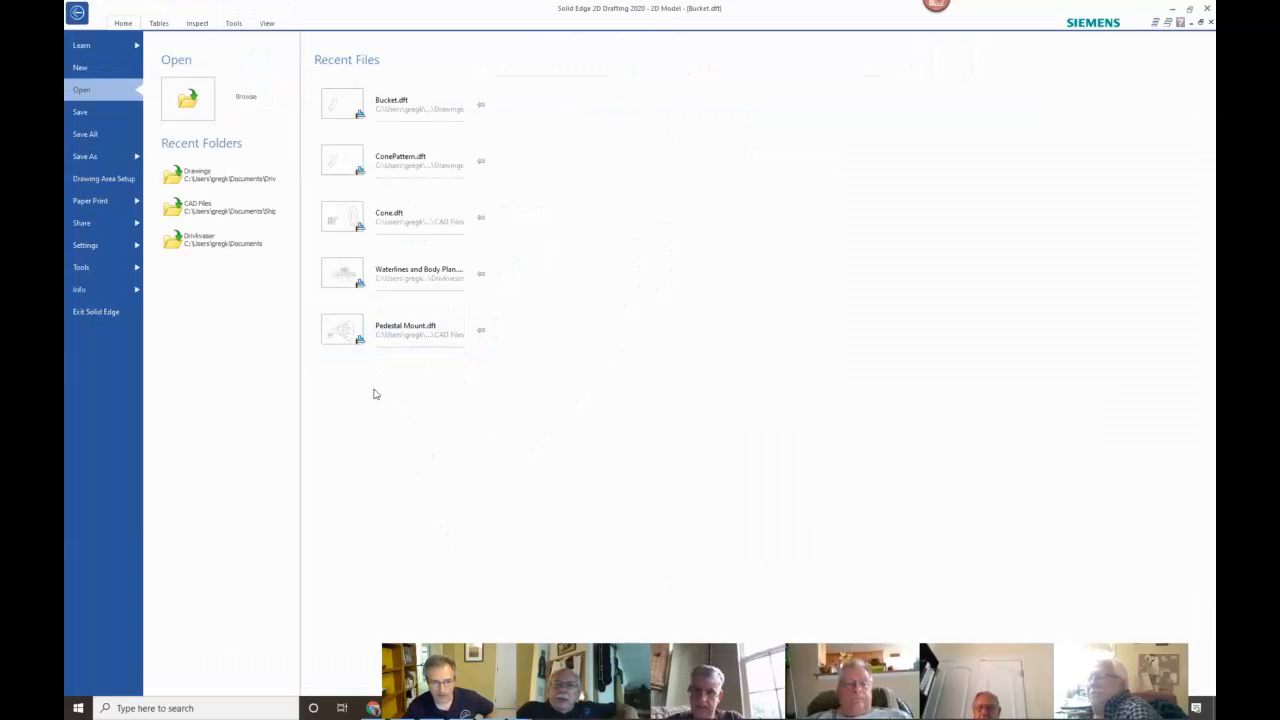
left_click(348, 336)
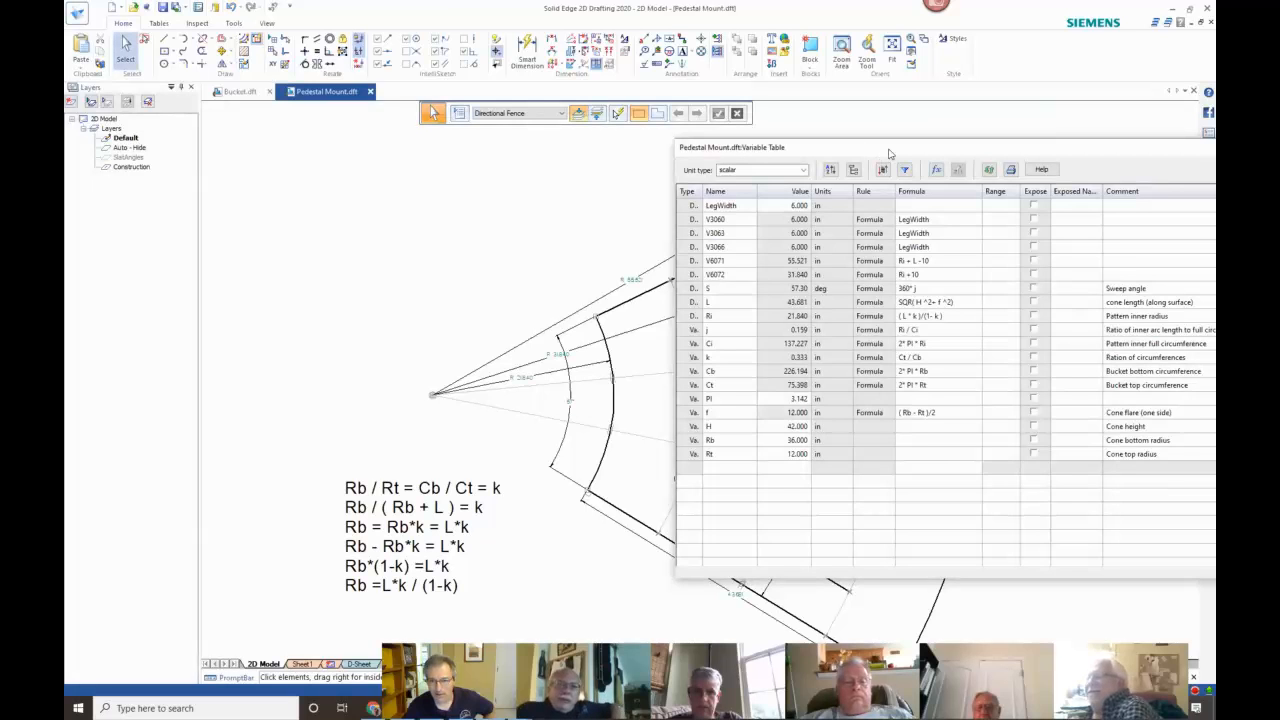
left_click_drag(899, 155, 1197, 243)
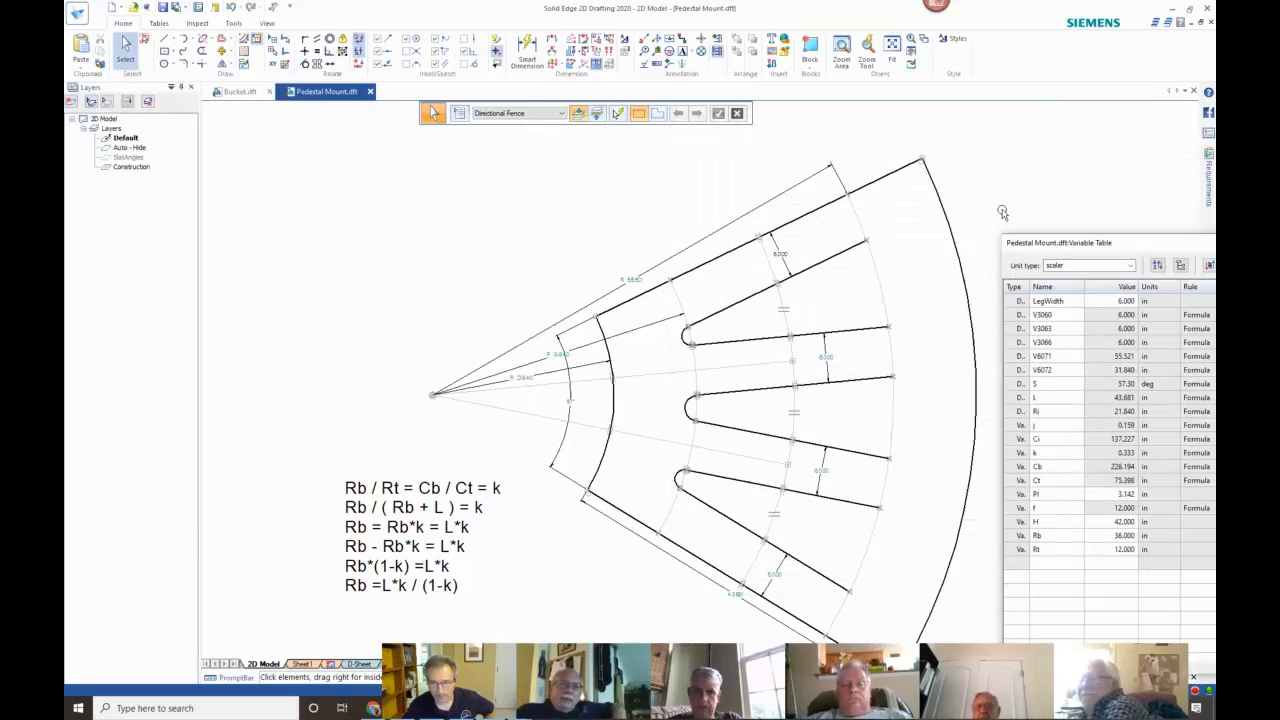
scroll(845, 178, "down", 2)
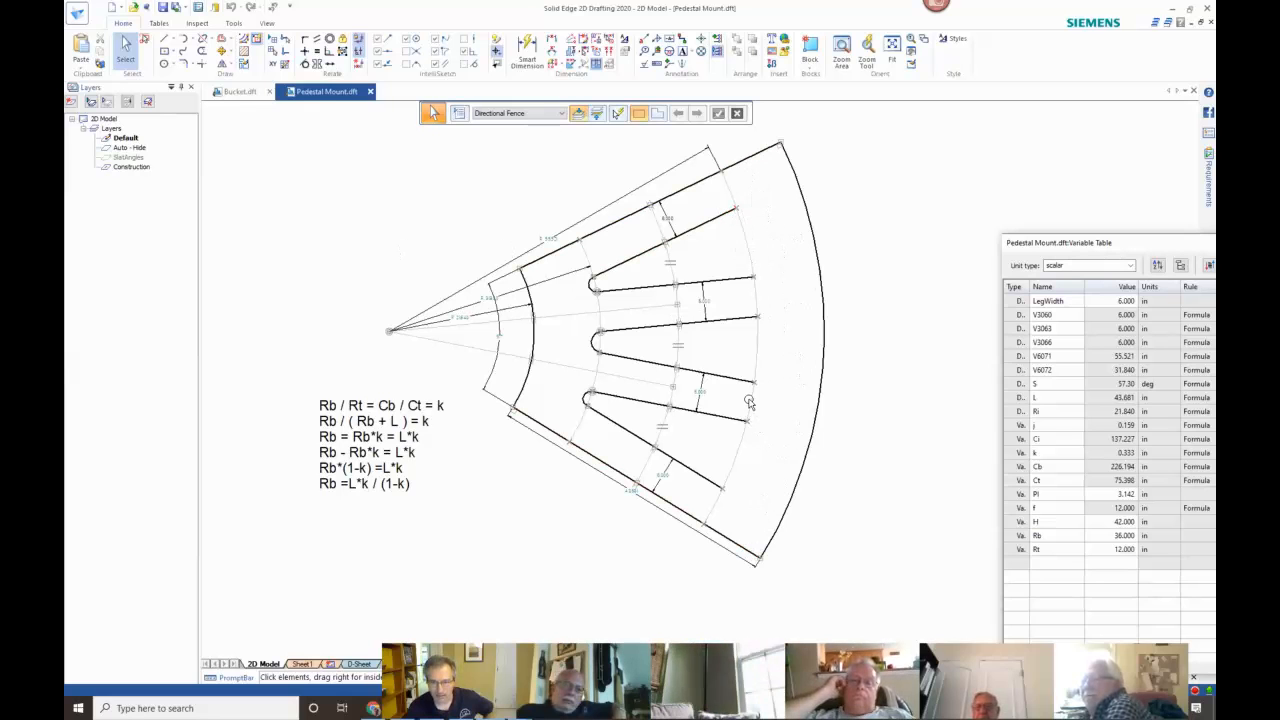
Delete the construction arc through the leg ends and extend the six inner leg lines to the outer arc with Extend to Next.
left_click(757, 344)
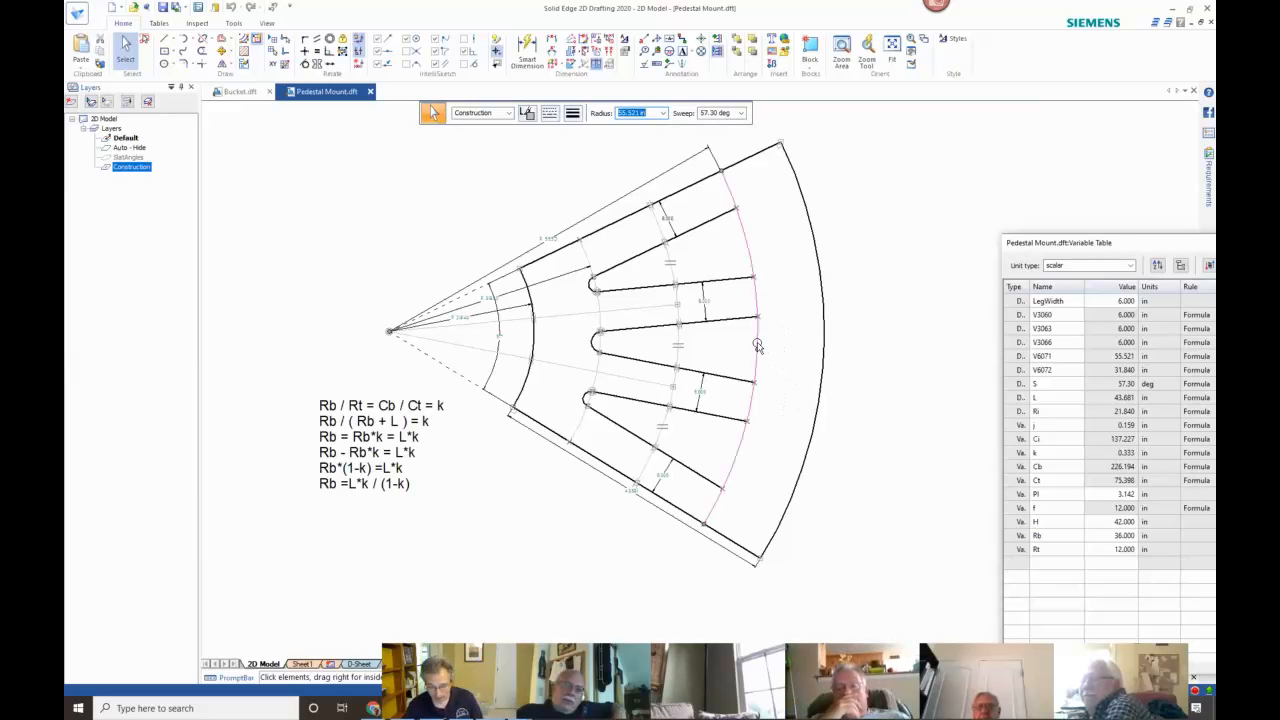
key("Delete")
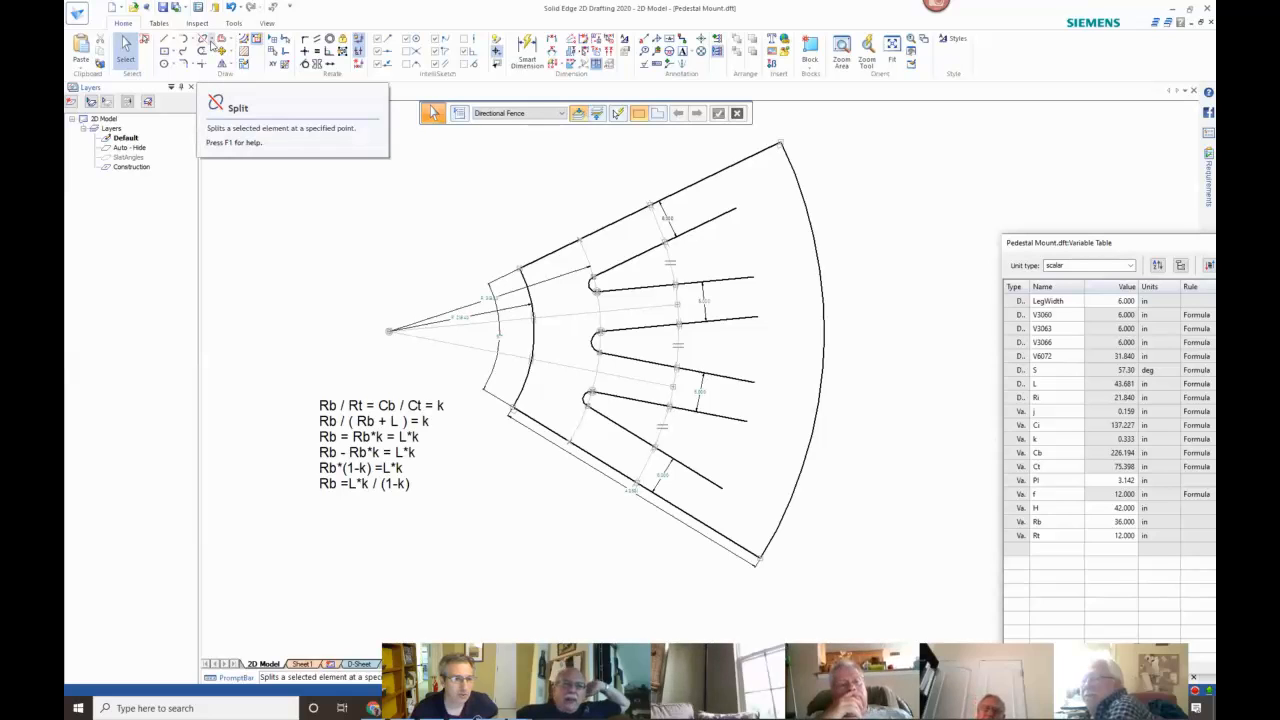
left_click(211, 44)
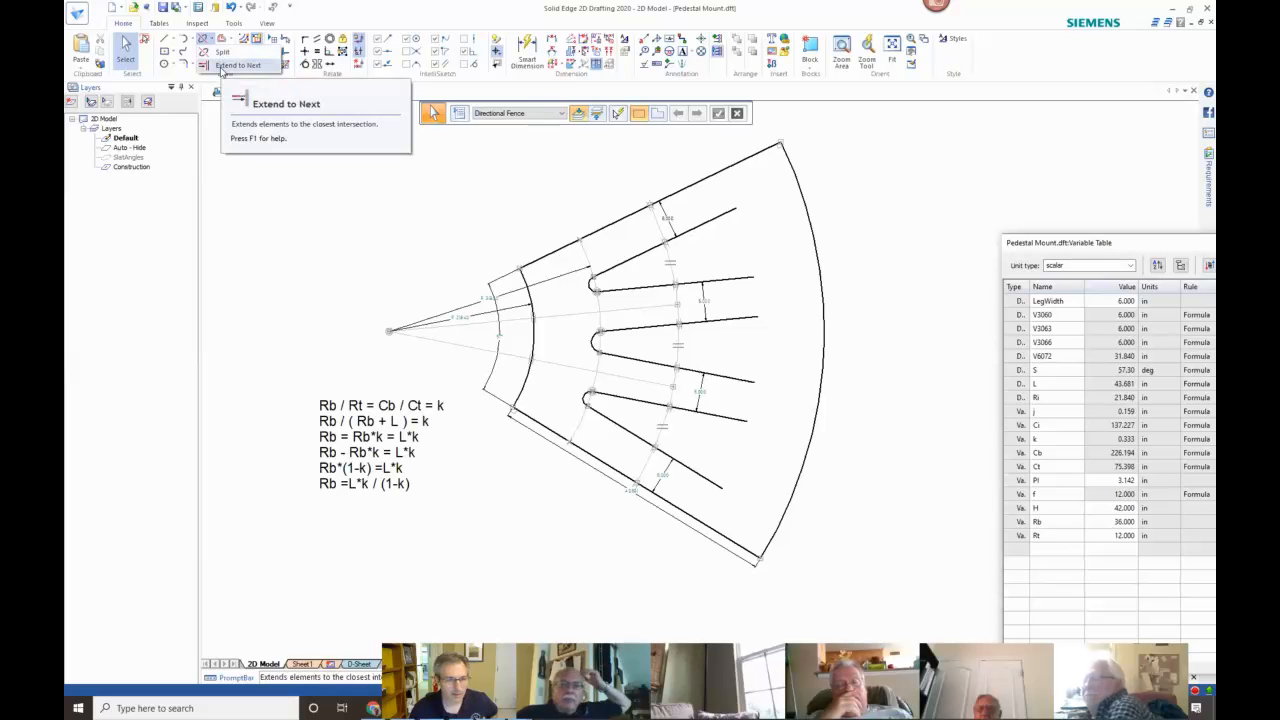
left_click(224, 66)
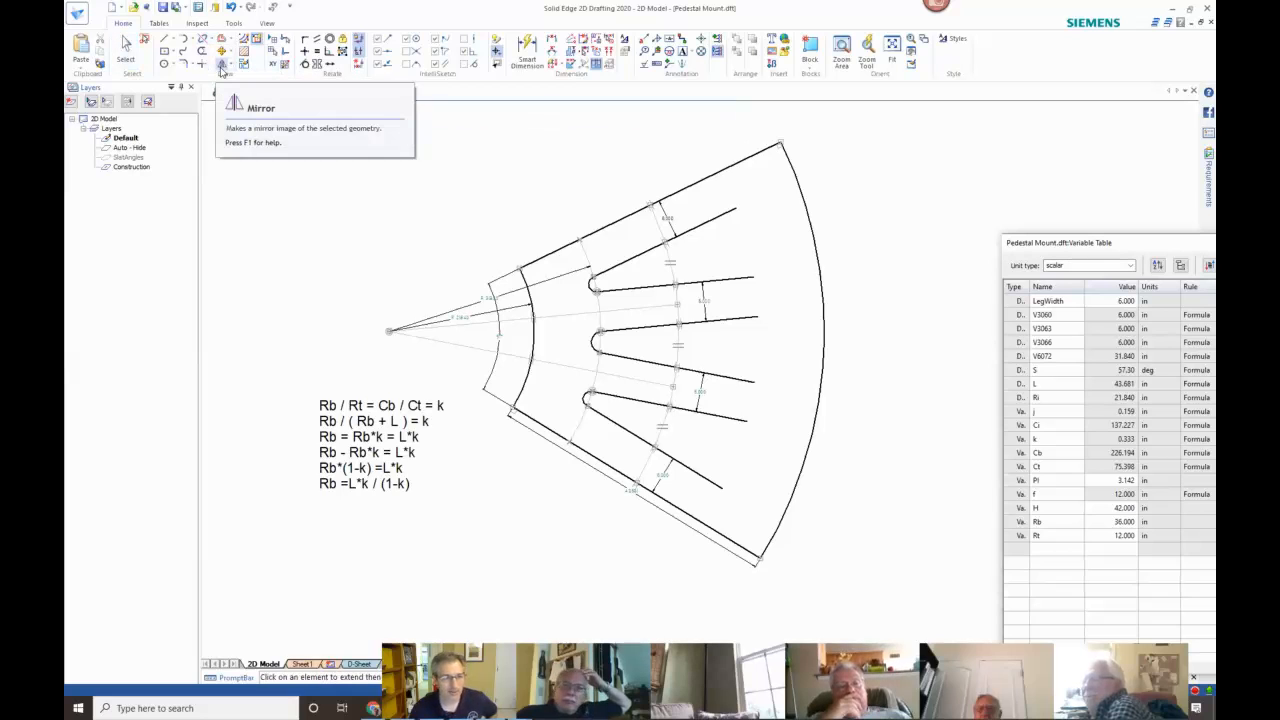
left_click(727, 209)
left_click(750, 277)
left_click(748, 316)
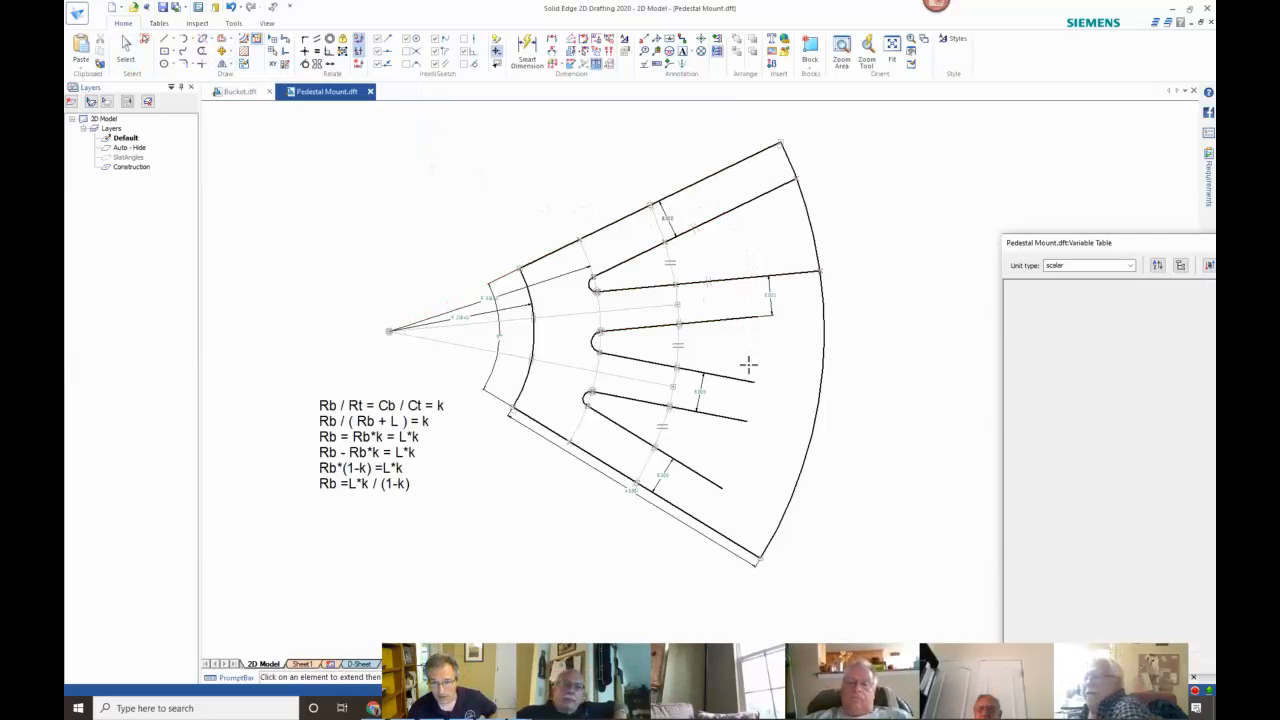
left_click(748, 378)
left_click(744, 413)
left_click(715, 480)
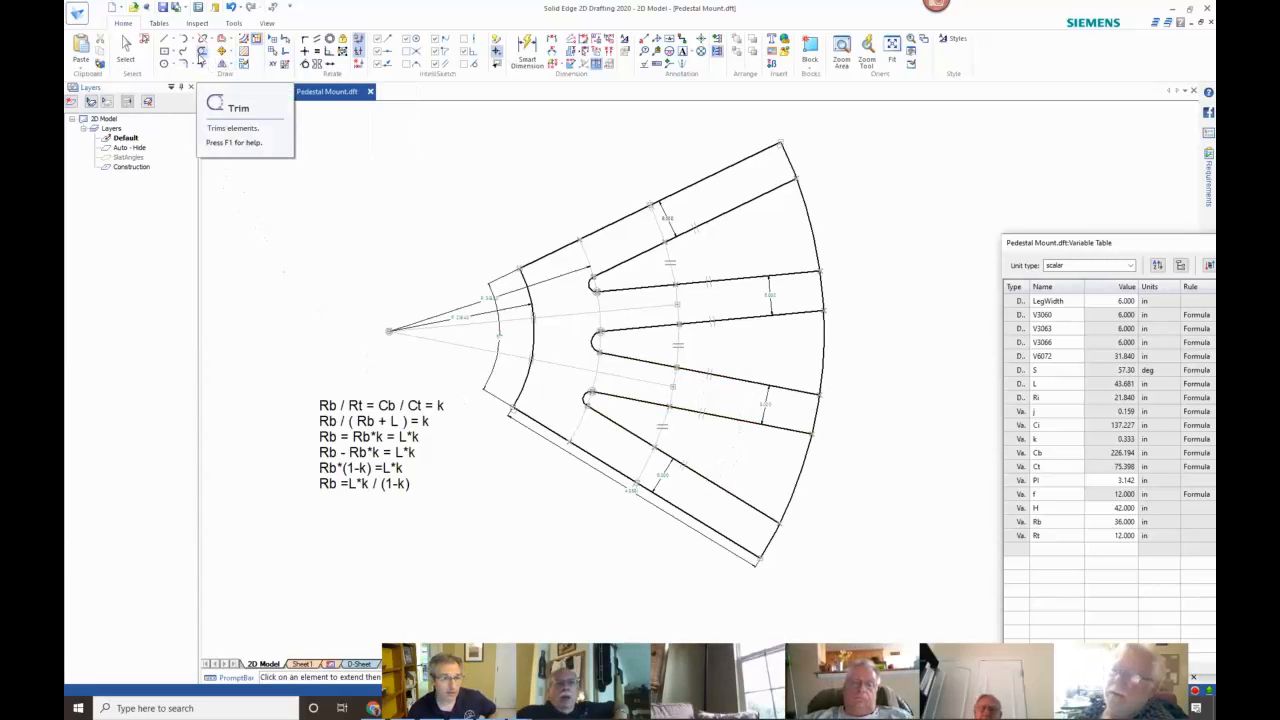
Trim away the outer arc segments between the four legs of the pedestal pattern.
left_click(201, 54)
left_click(826, 338)
left_click_drag(804, 460, 805, 460)
key("Escape")
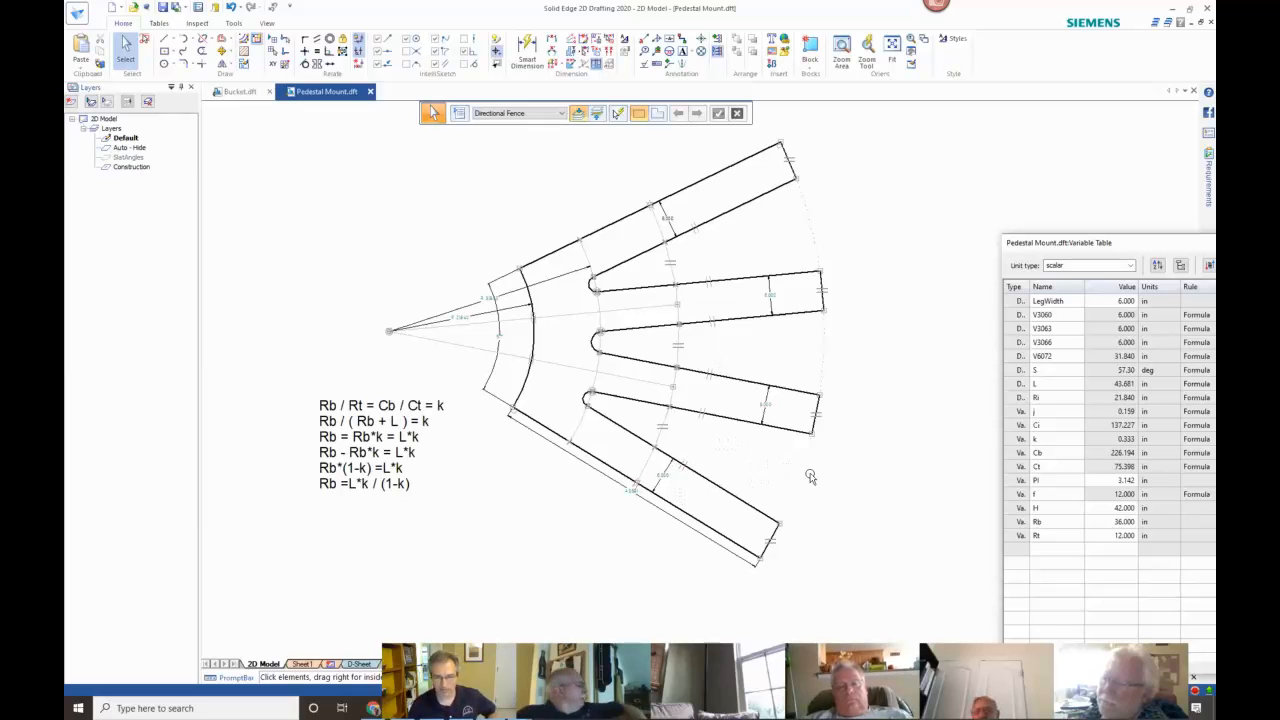
Delete the text block of Rb and Rt ratio formulas below the pattern's center point.
scroll(855, 487, "down", 3)
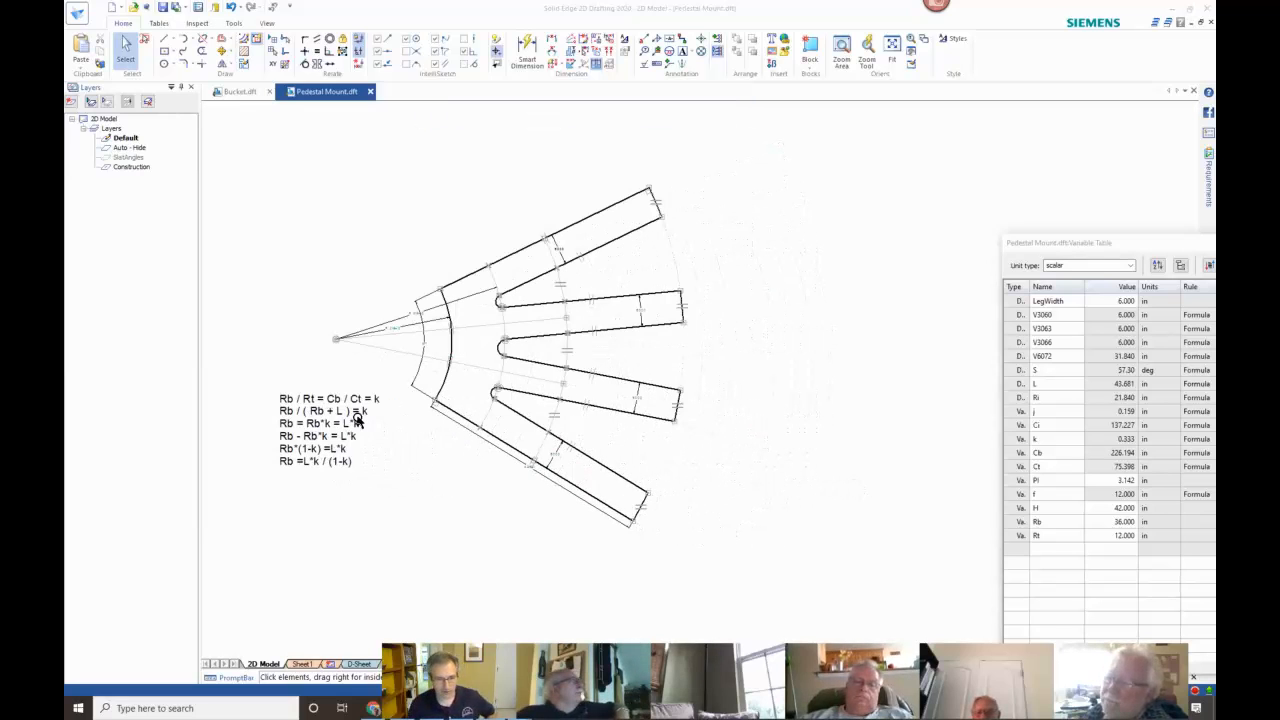
double_click(355, 424)
left_click(337, 387)
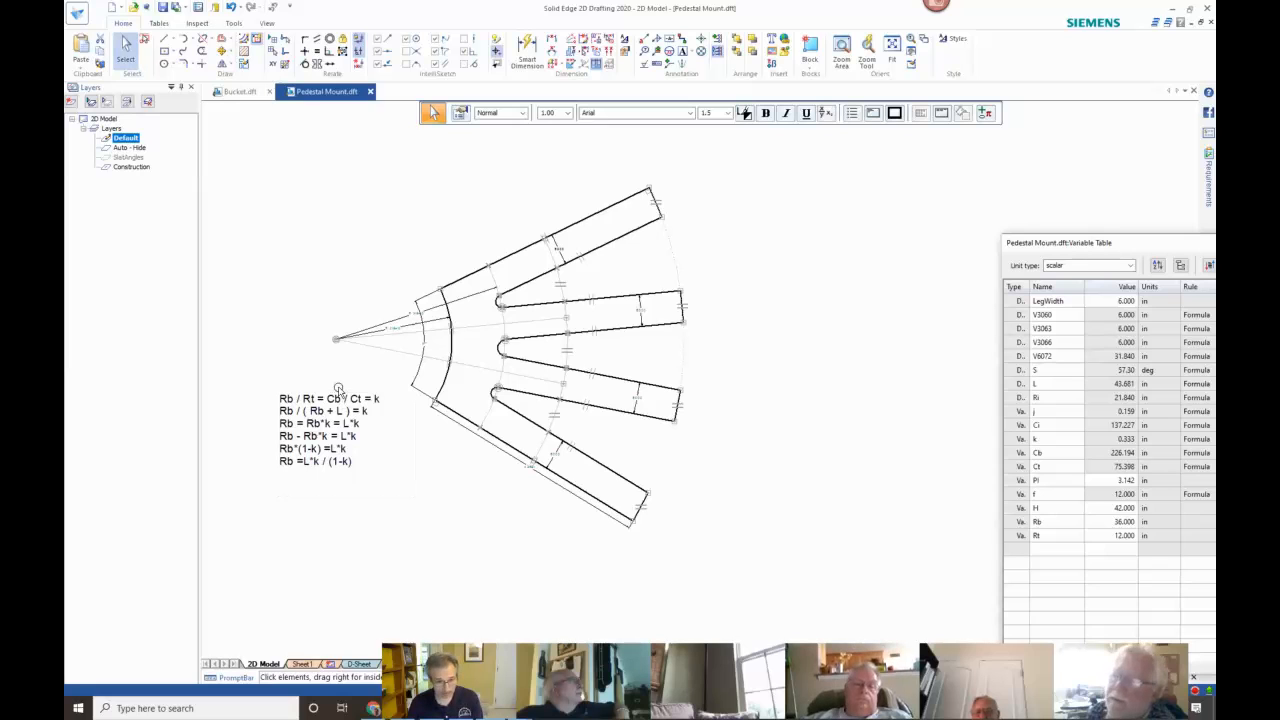
key("Delete")
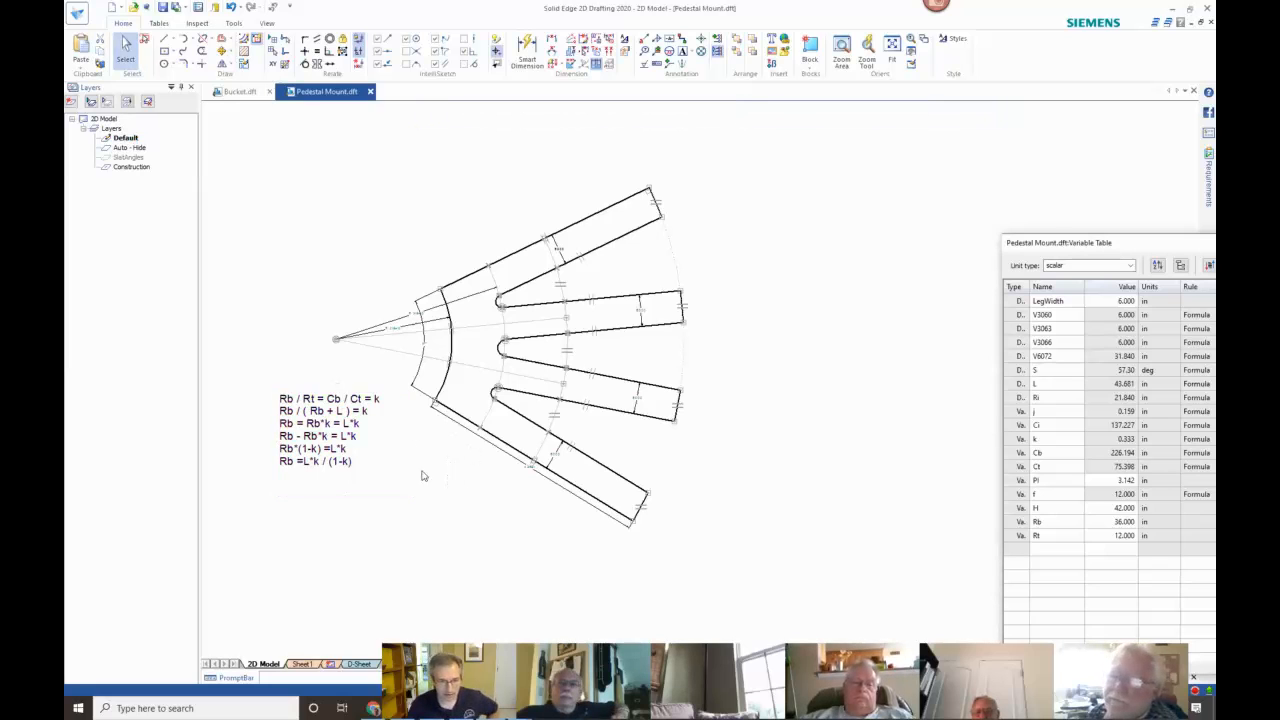
Bring the full Variable Table into view and examine the radius dimension driven by Ri + 10 and the Cb and Rt rows.
left_click_drag(1103, 241, 830, 136)
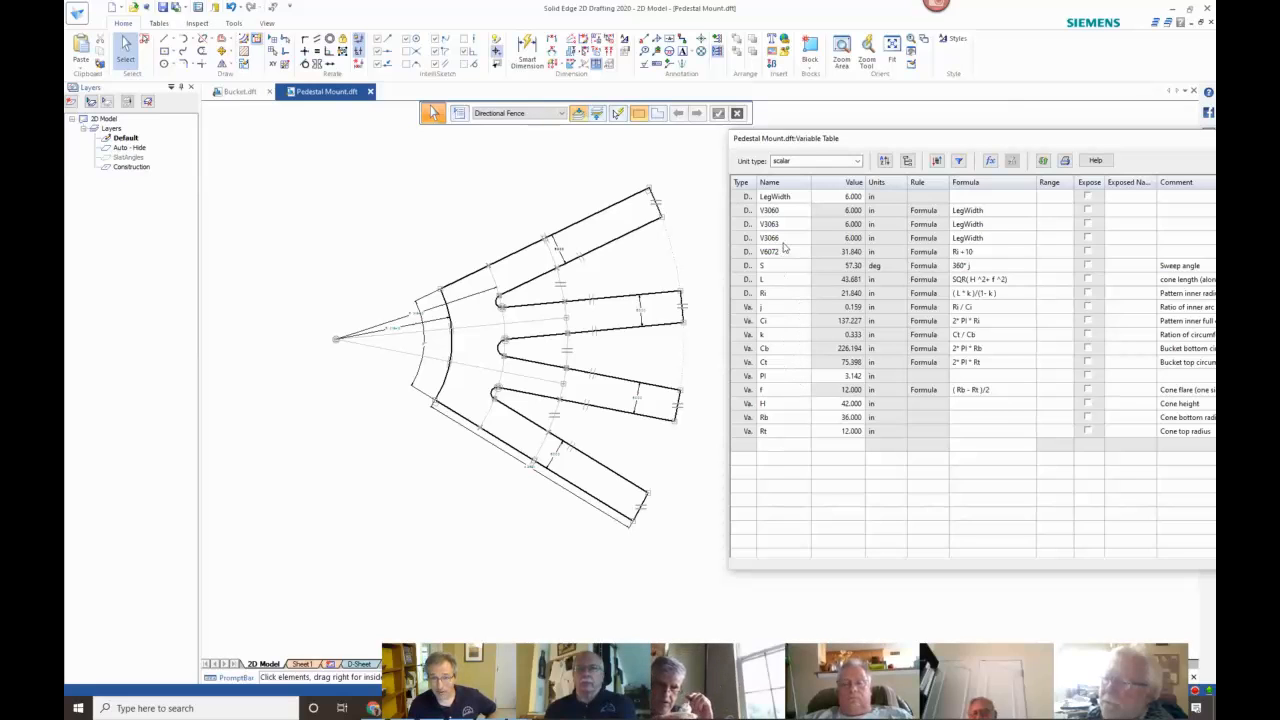
left_click(385, 325)
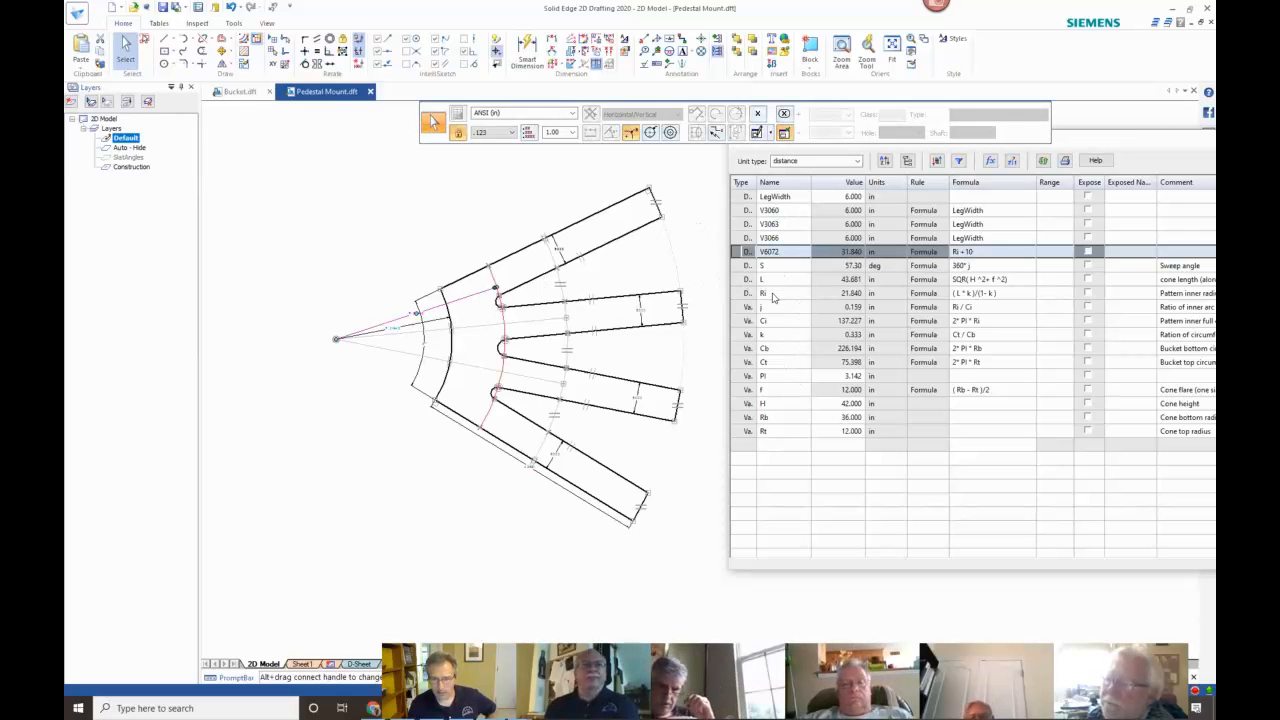
left_click(777, 348)
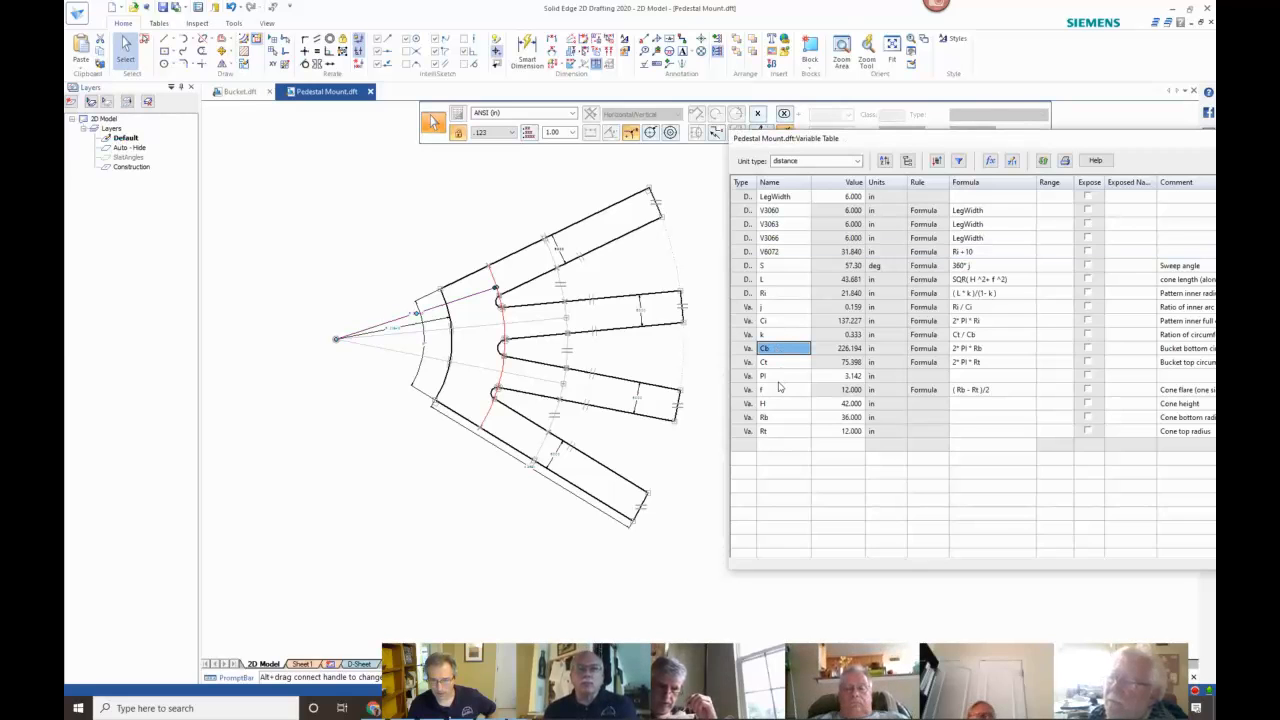
left_click(790, 434)
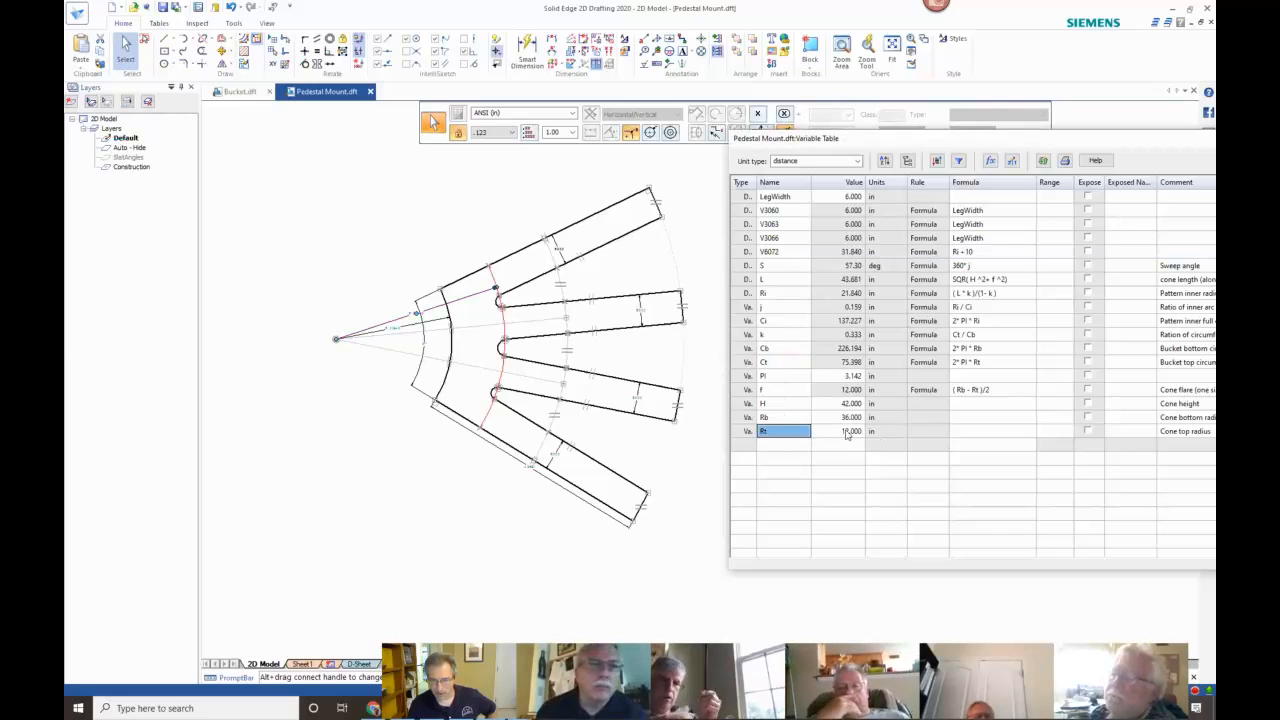
left_click(847, 432)
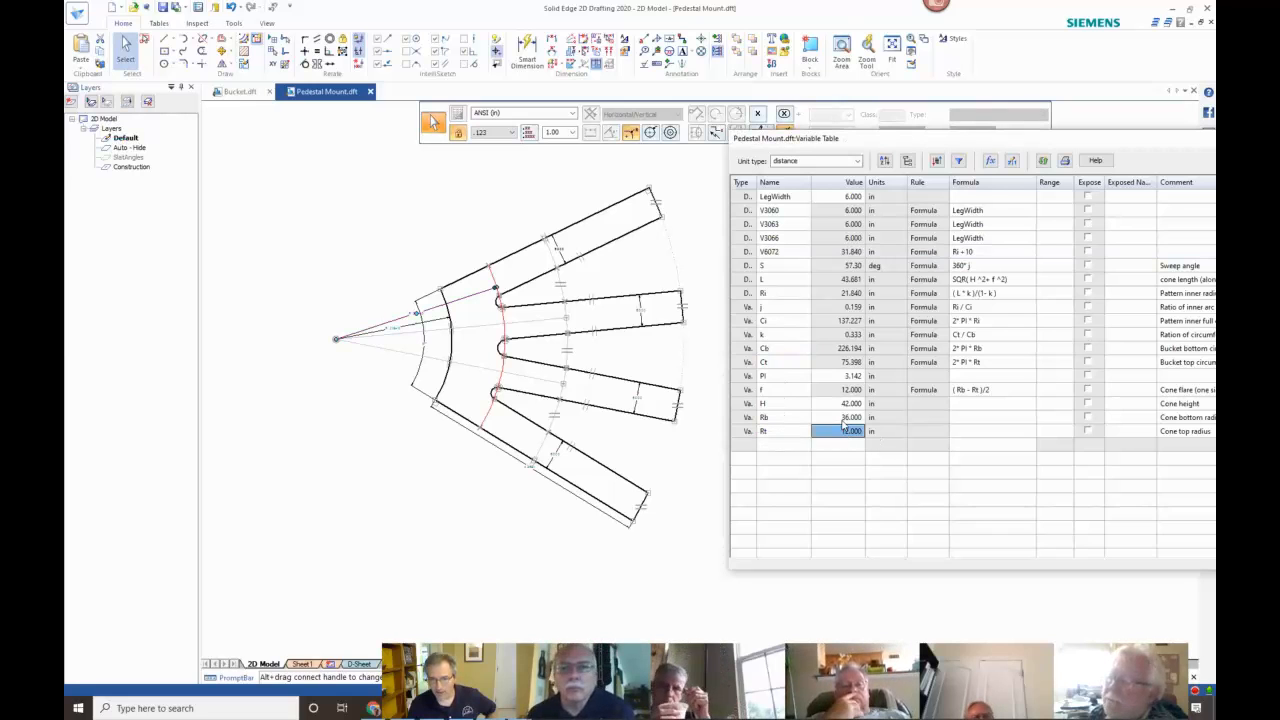
Set the cone height H to 40 in and the cone top radius Rt to 16 in.
left_click(843, 405)
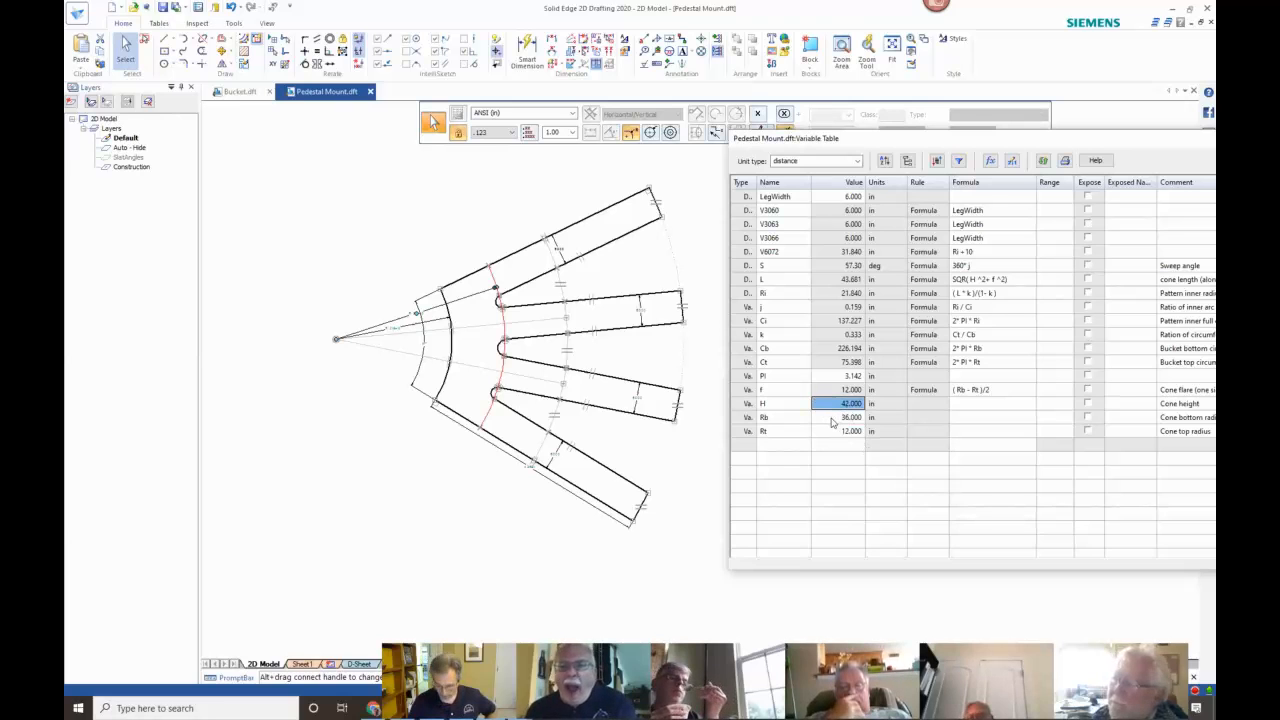
type("40")
key("Return")
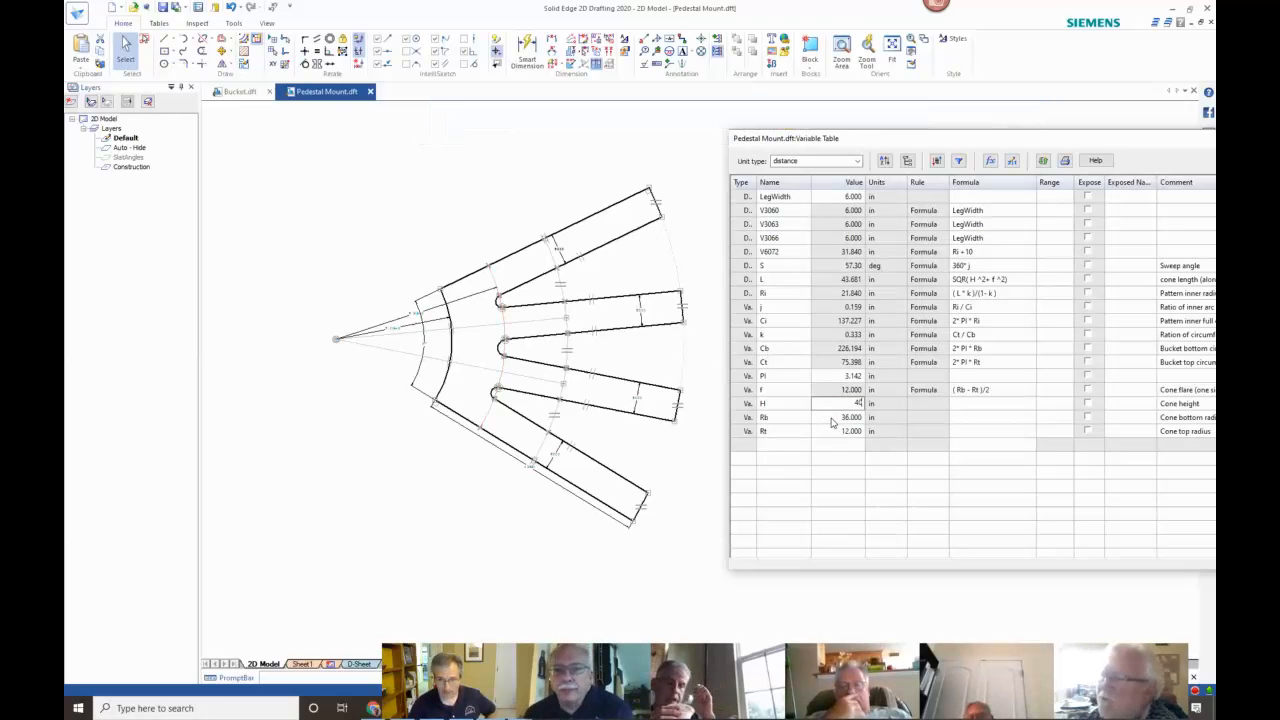
key("Return")
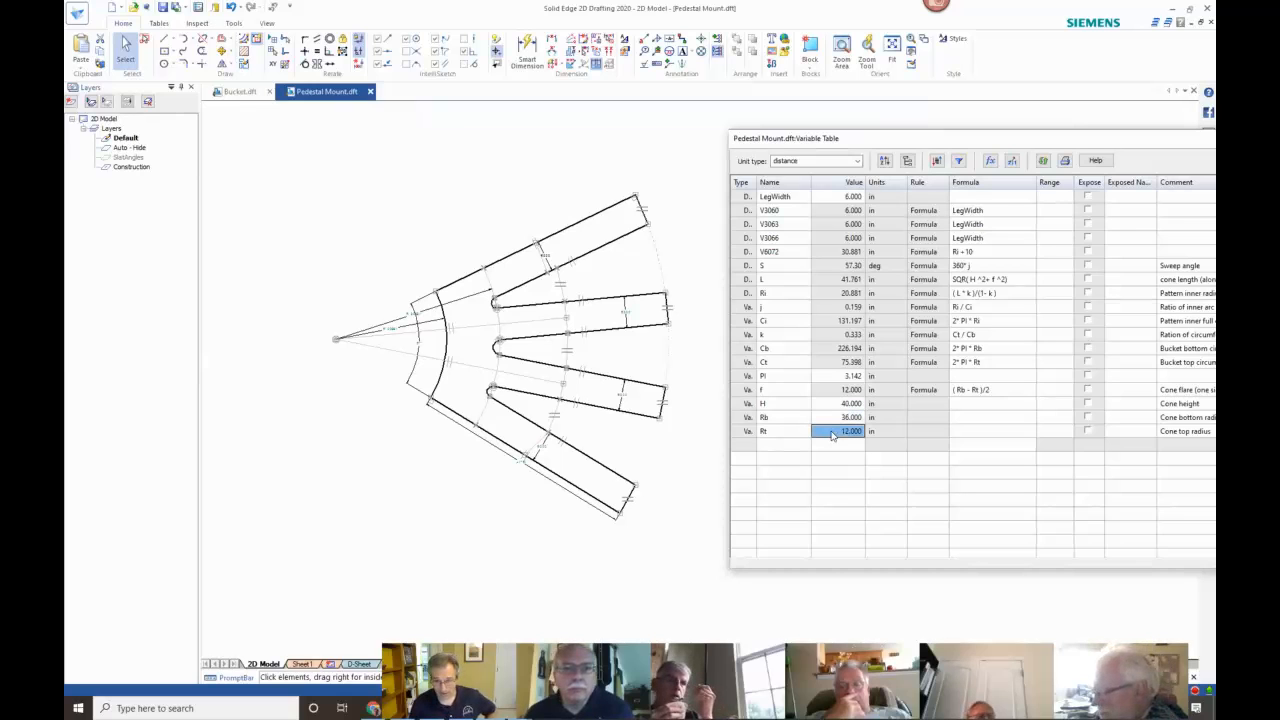
type("16")
key("Return")
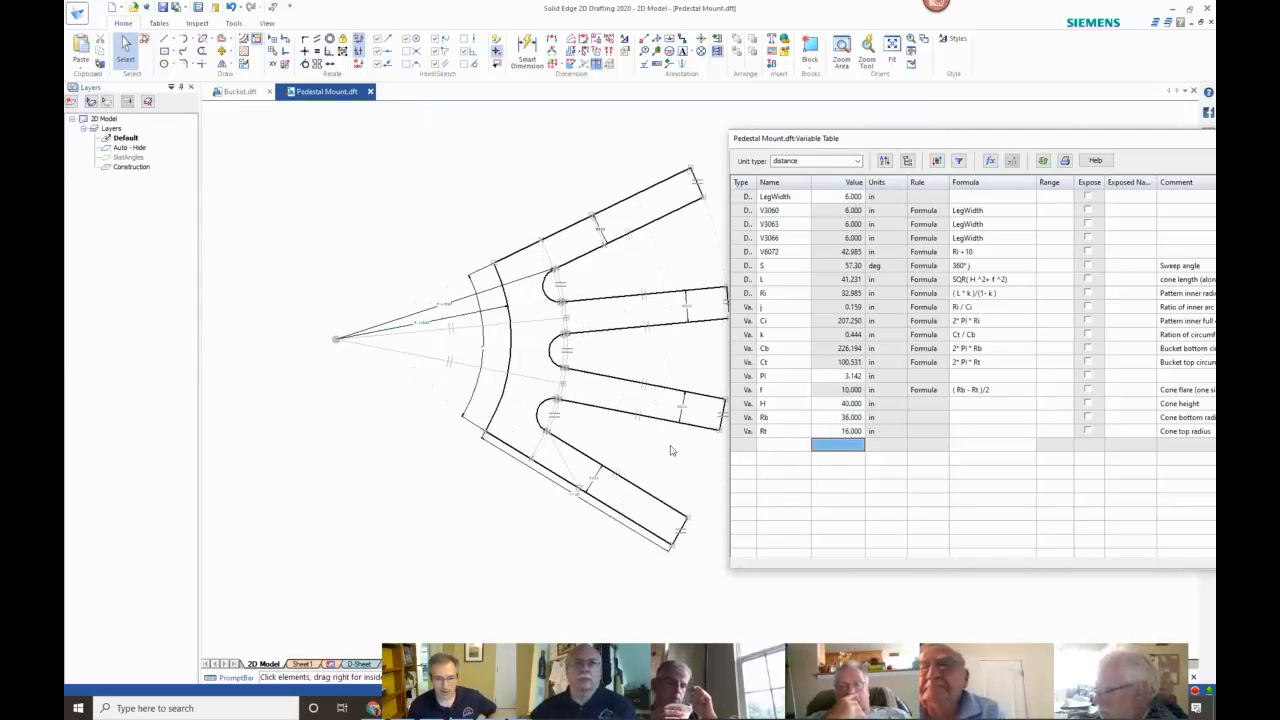
middle_click_drag(649, 437, 571, 380)
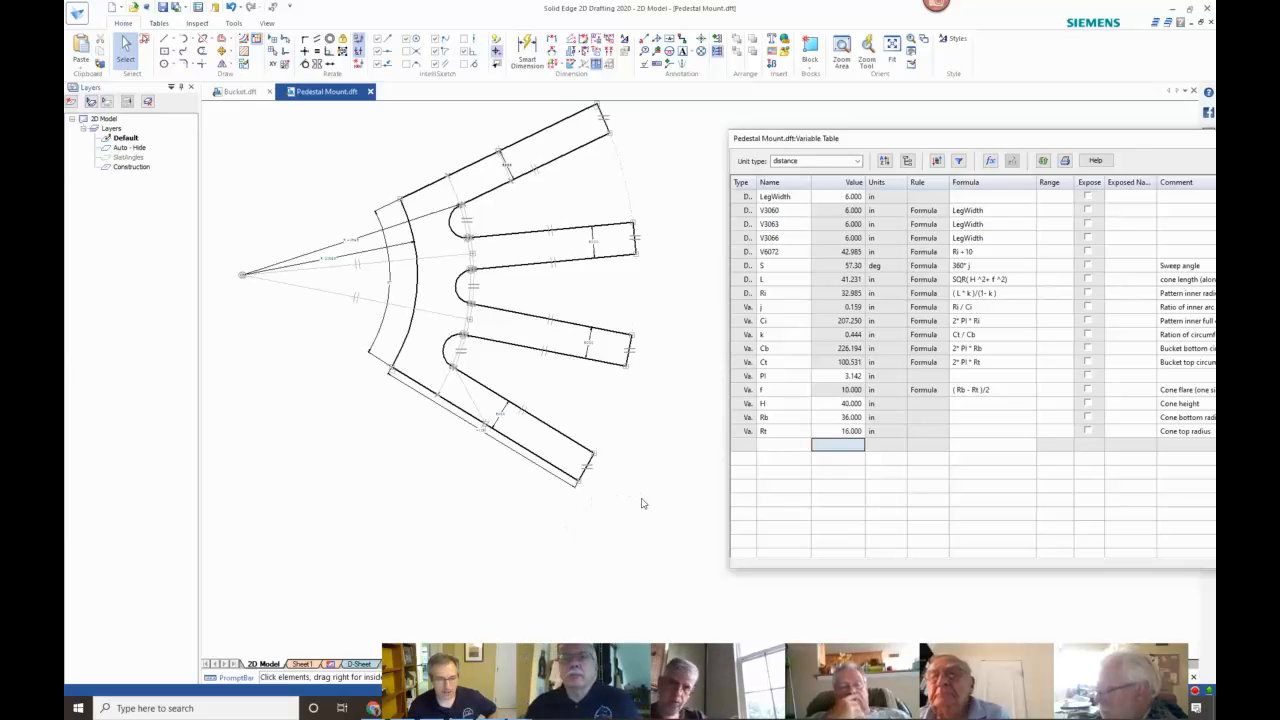
scroll(579, 380, "down", 1)
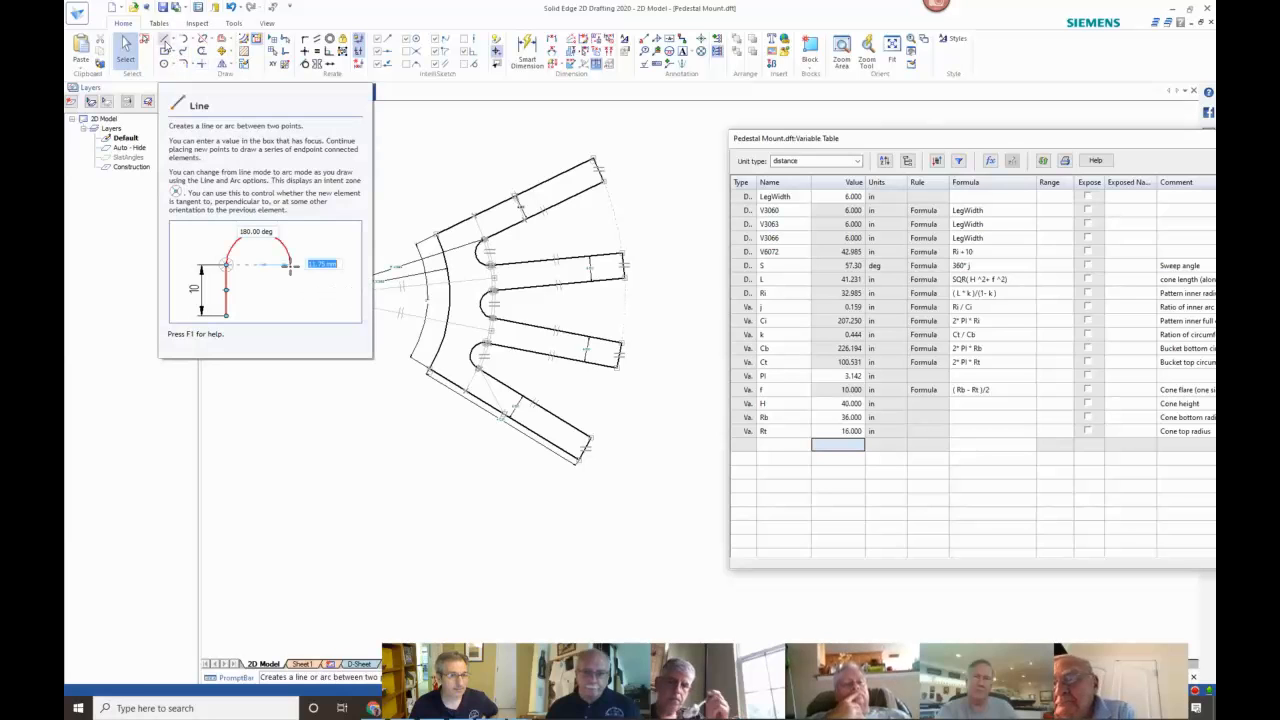
Draw a closed rectangle of lines about 79.5 in wide and 88.7 in high around the pedestal pattern.
left_click(165, 40)
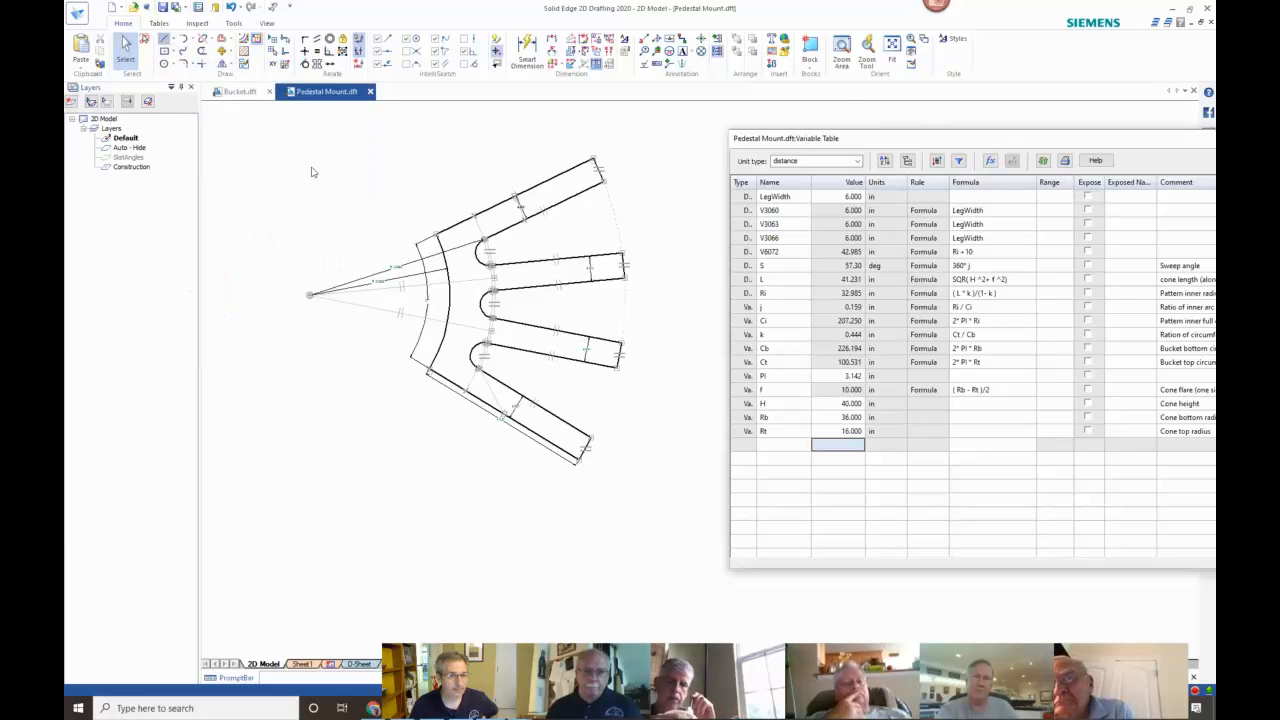
left_click(351, 131)
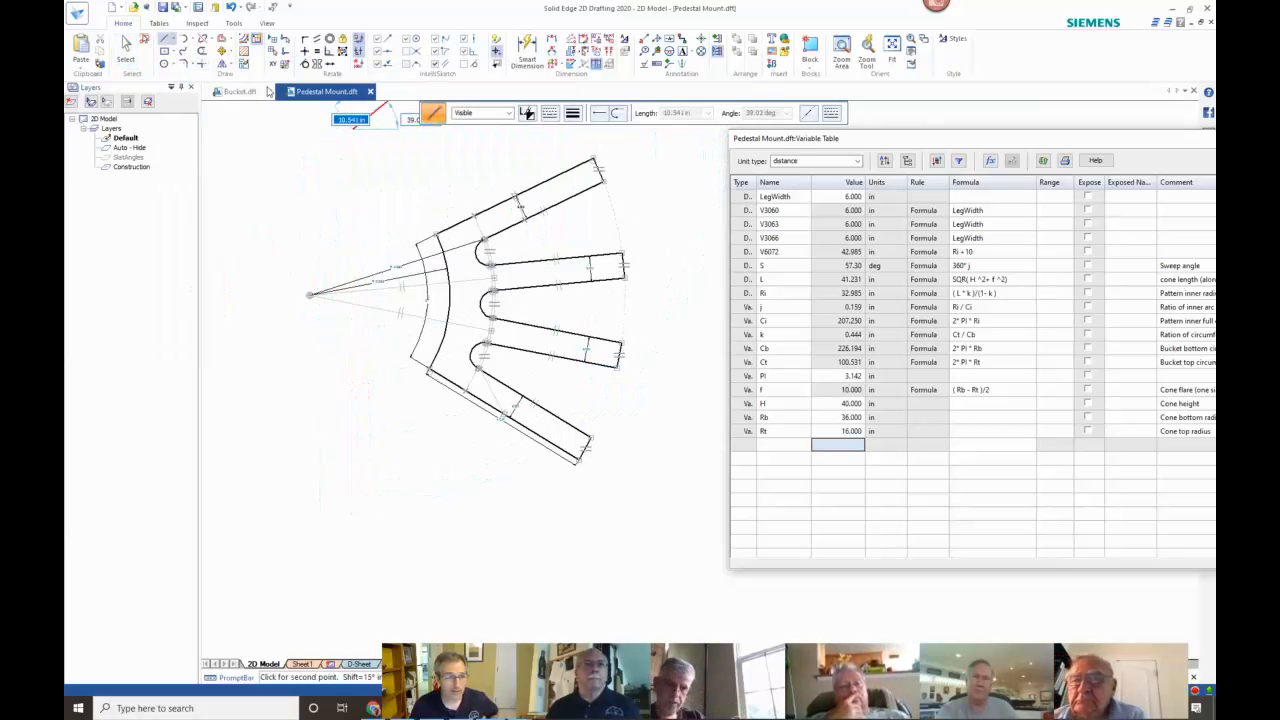
left_click(351, 505)
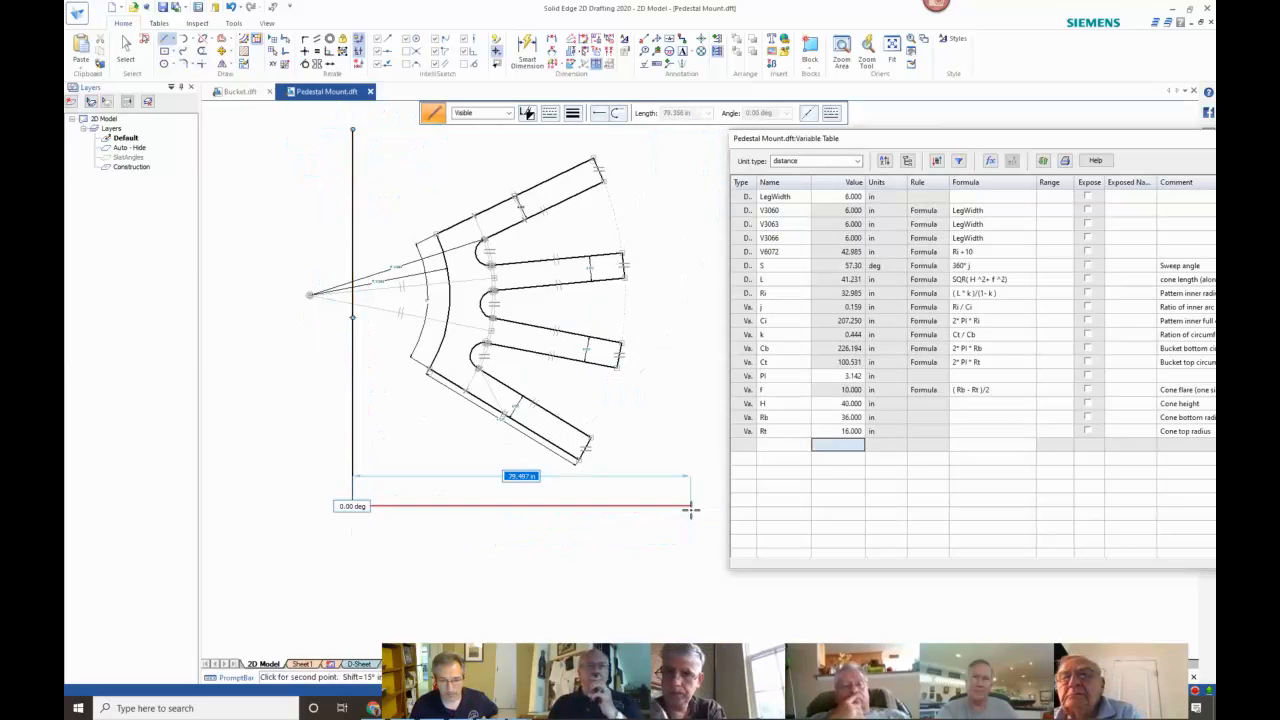
left_click(690, 507)
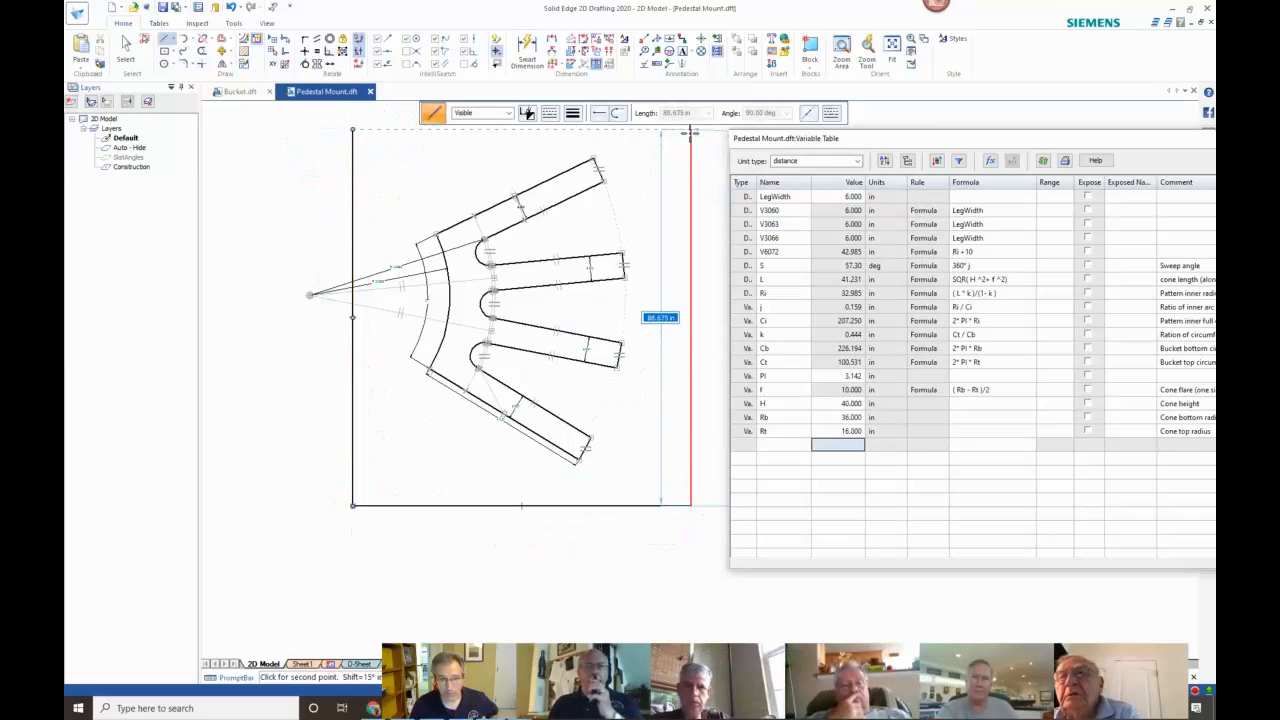
left_click(352, 128)
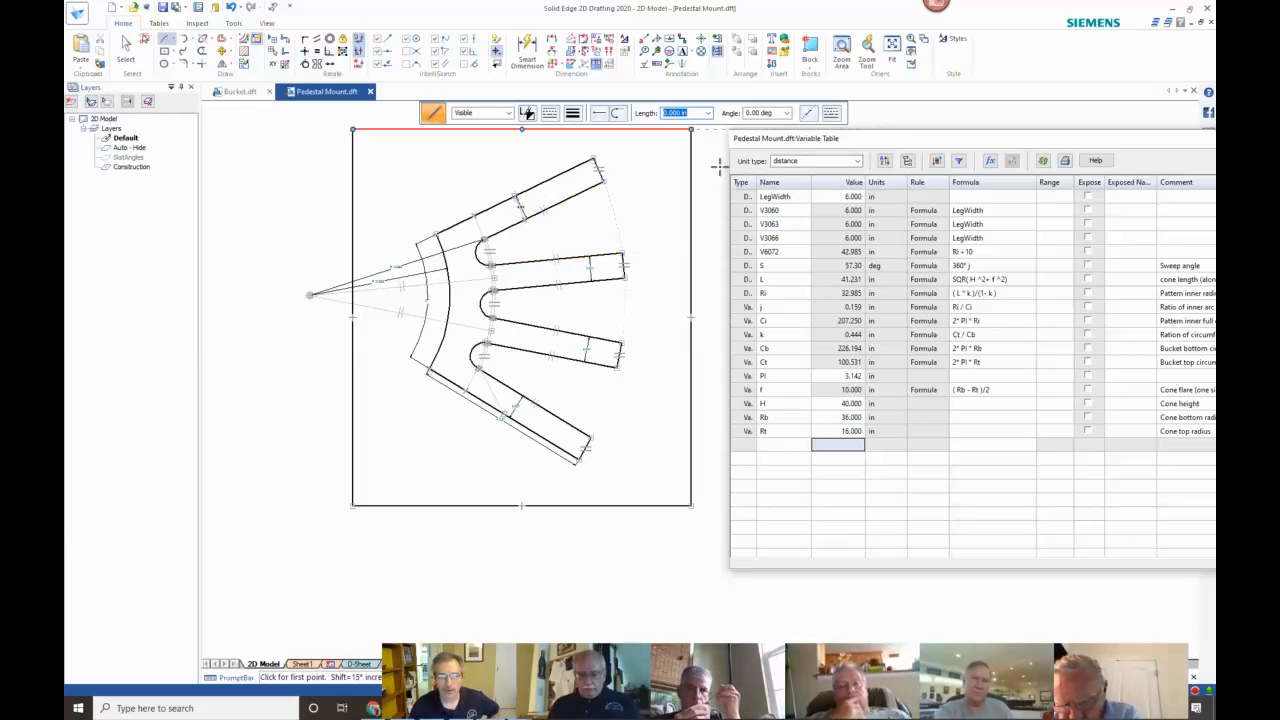
middle_click_drag(697, 163, 657, 221)
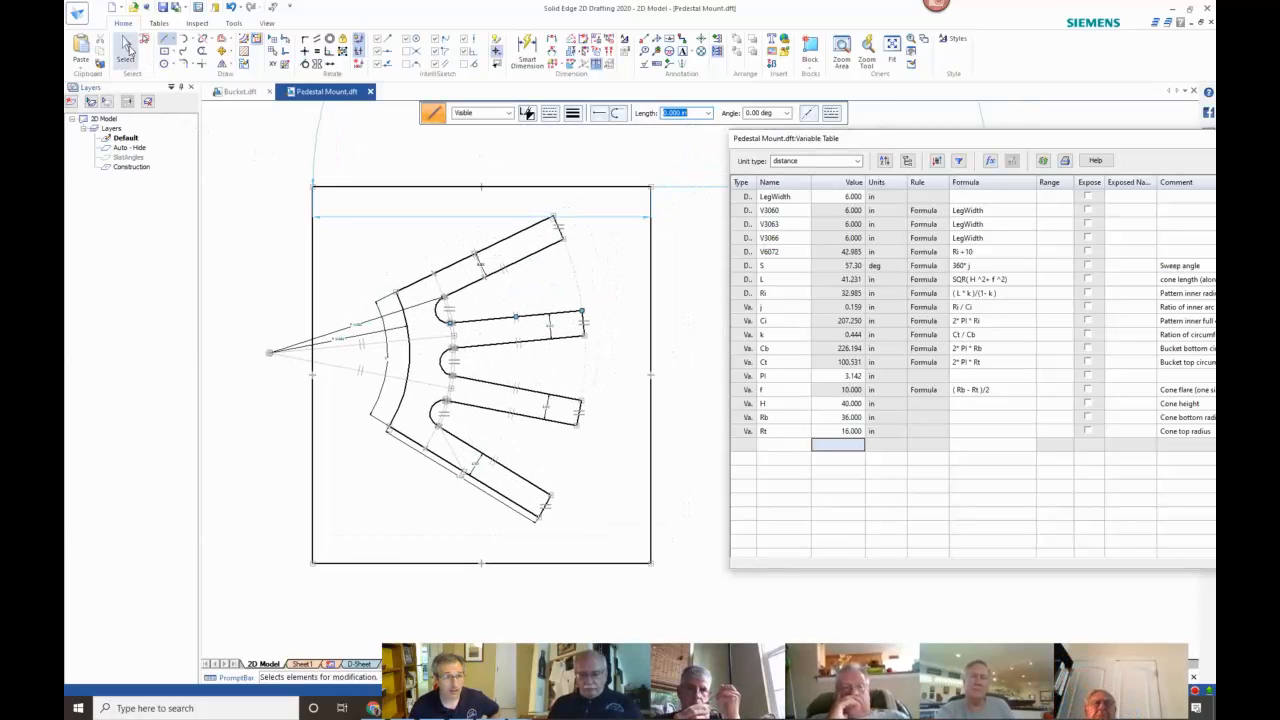
left_click(127, 47)
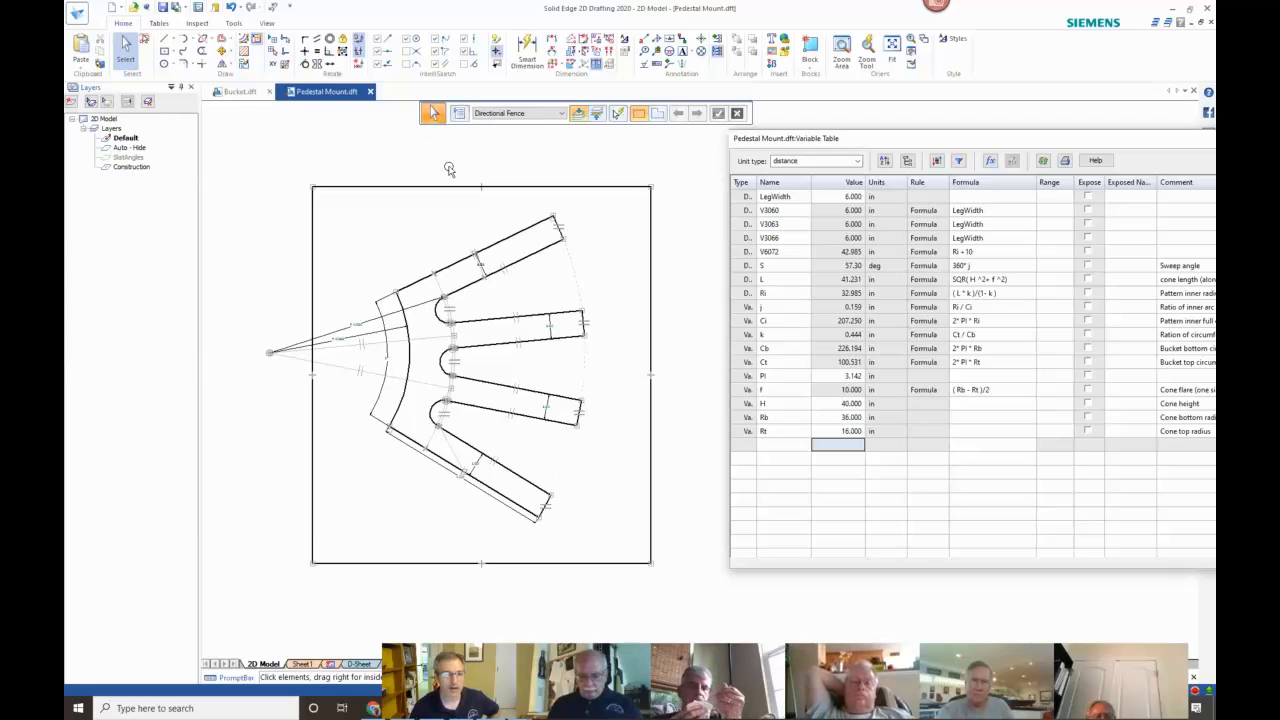
Hide the geometric relationship handles and select the construction line spanning the rounded end of the uppermost slot.
left_click(360, 55)
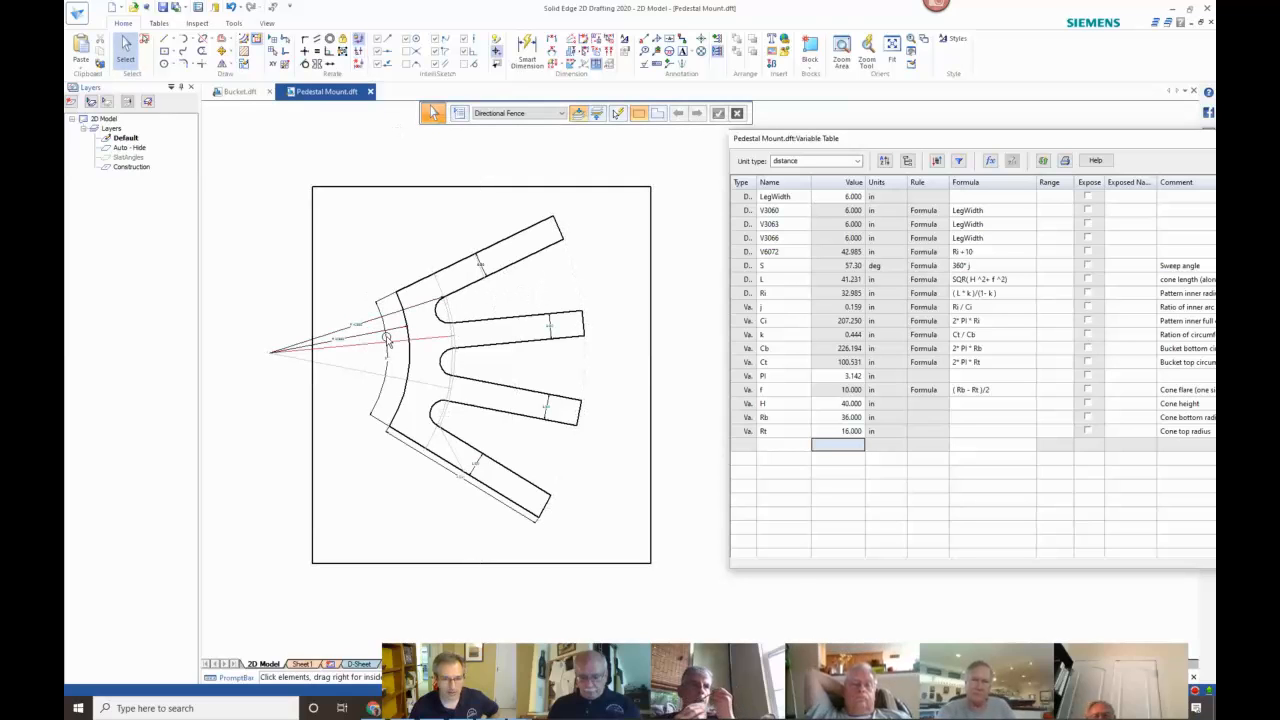
scroll(387, 340, "up", 1)
scroll(387, 340, "up", 2)
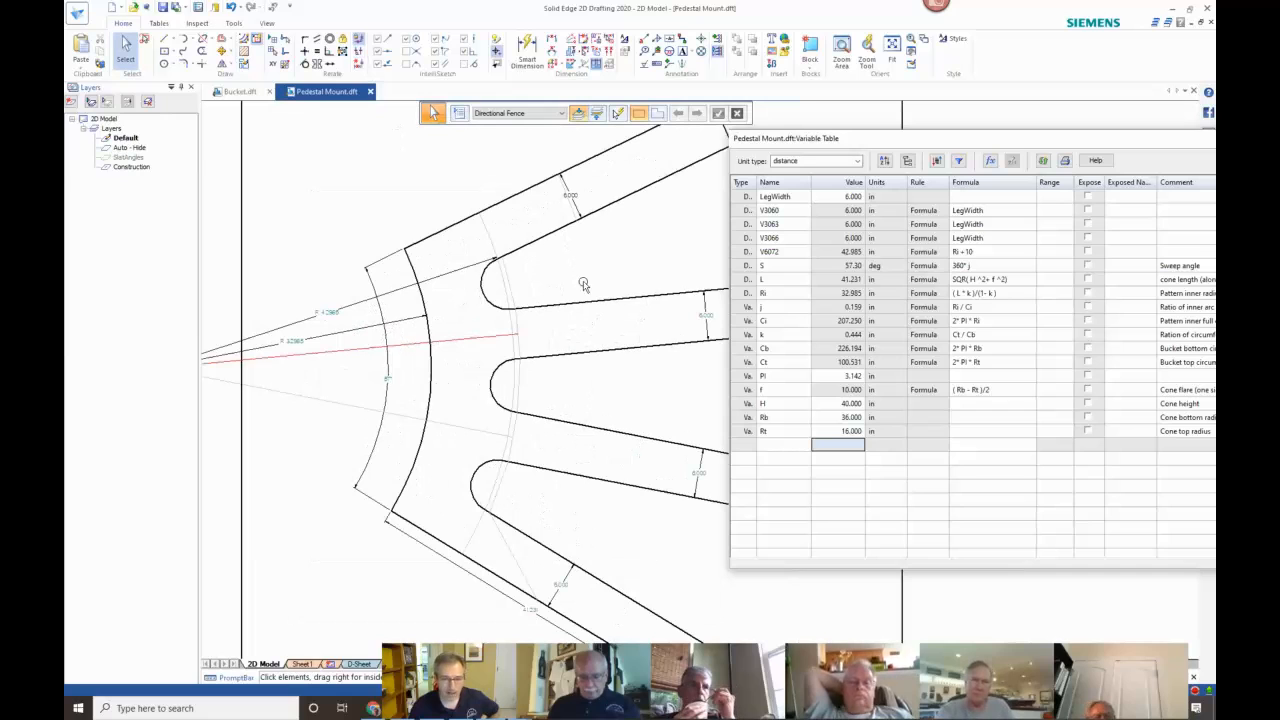
scroll(548, 250, "down", 1)
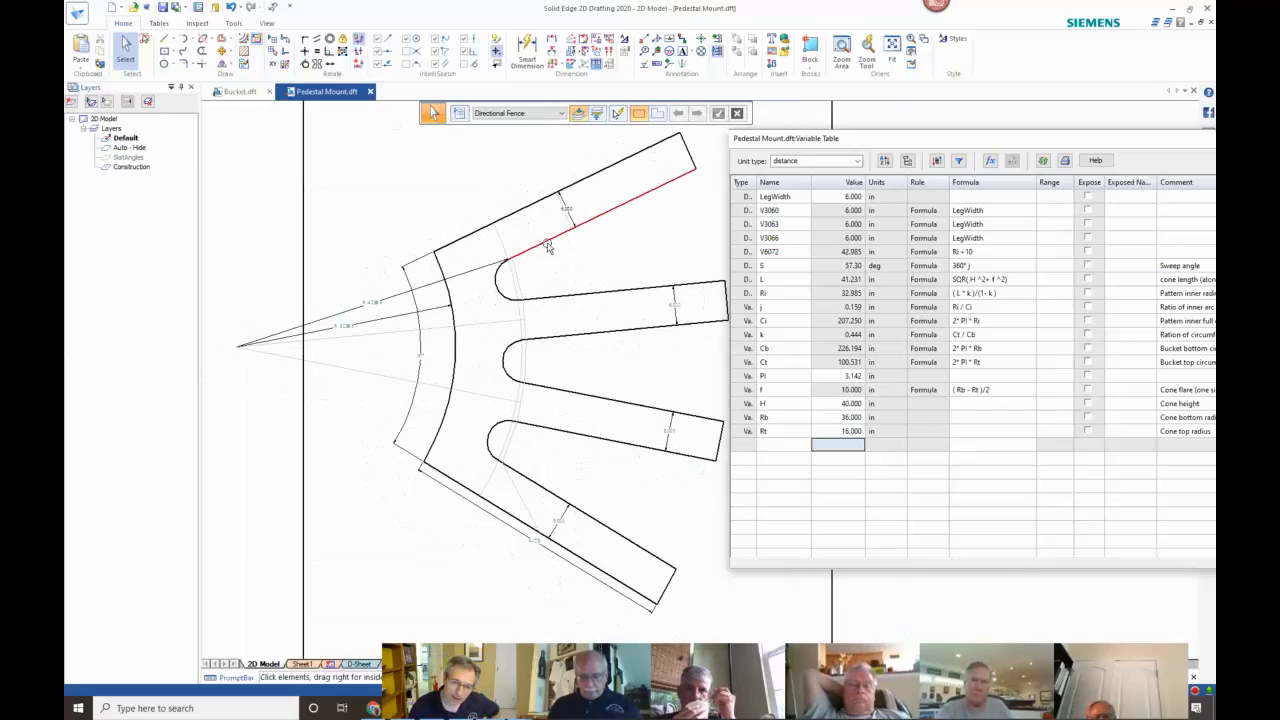
left_click(487, 265)
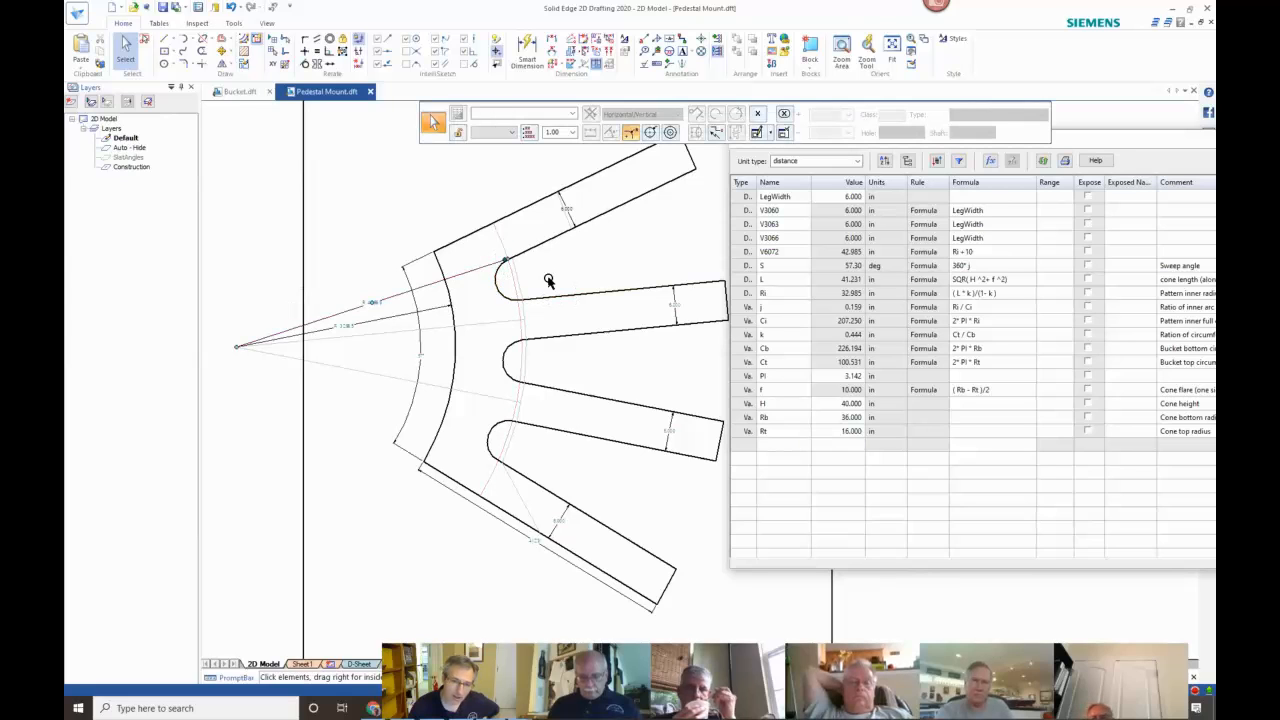
key("Escape")
left_click(512, 278)
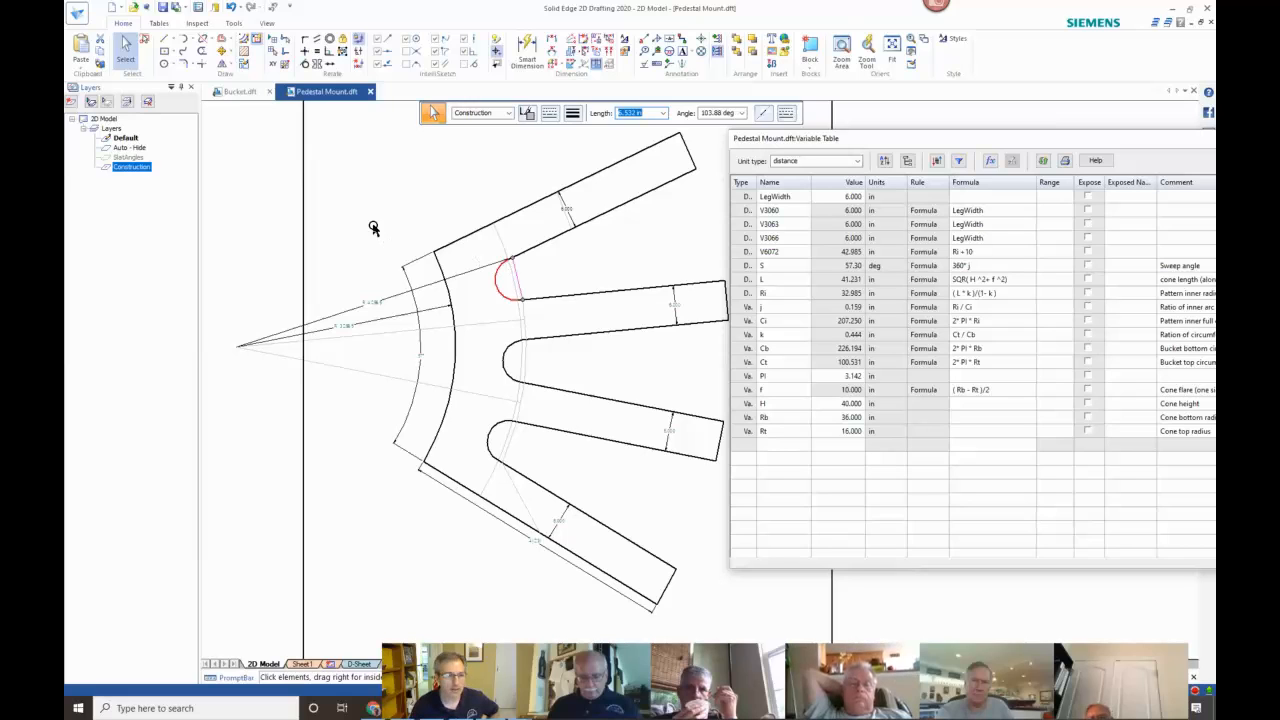
Create a new layer named Fill.
left_click(112, 129)
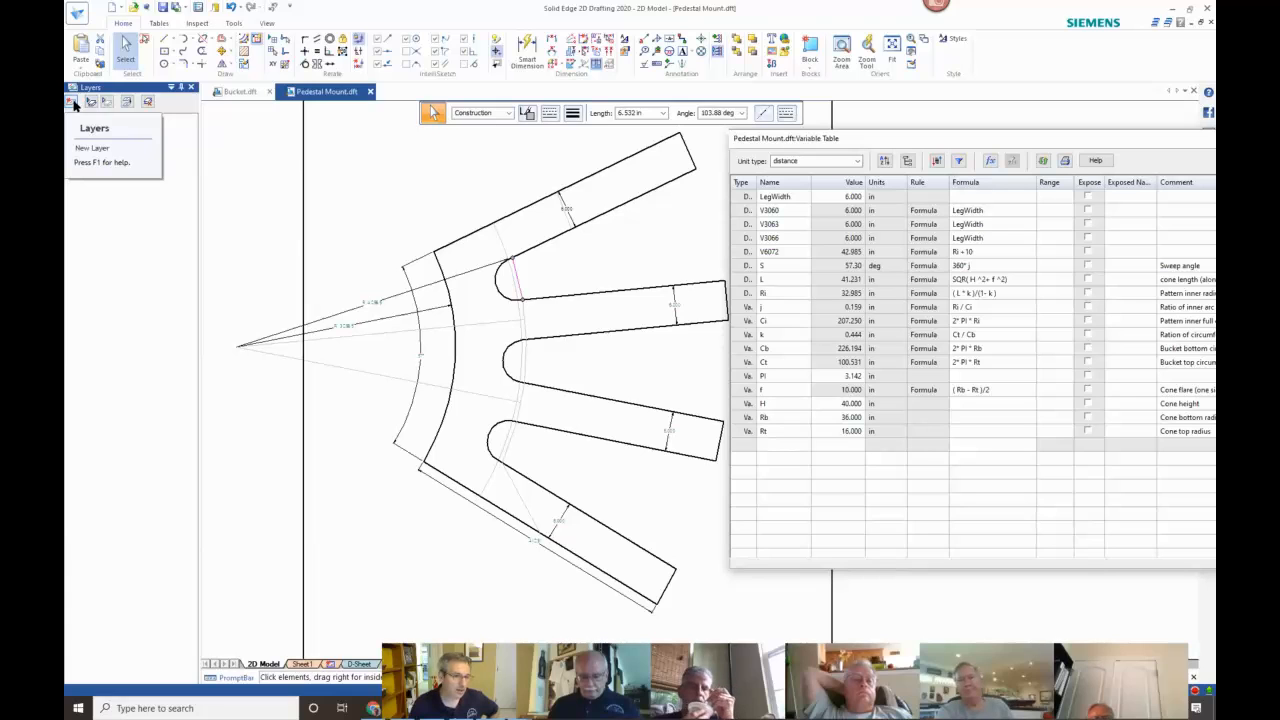
left_click(72, 103)
left_click(129, 187)
left_click(129, 178)
left_click(129, 178)
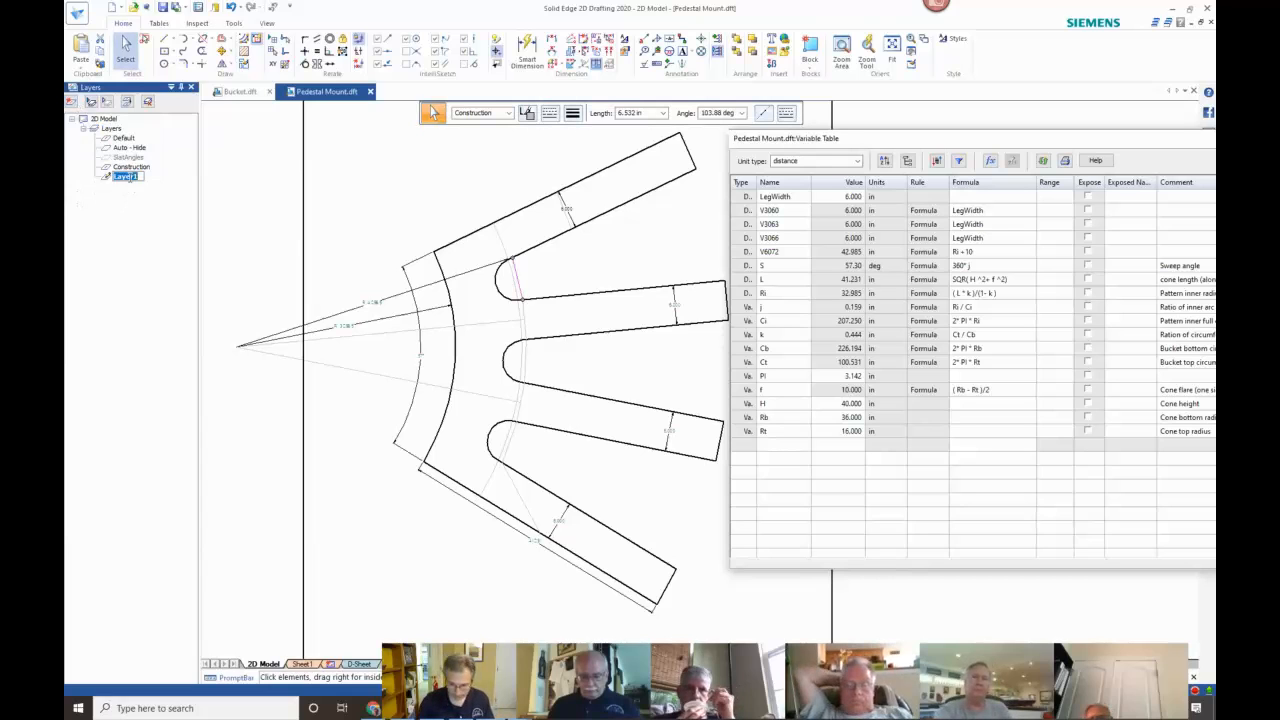
type("Fill")
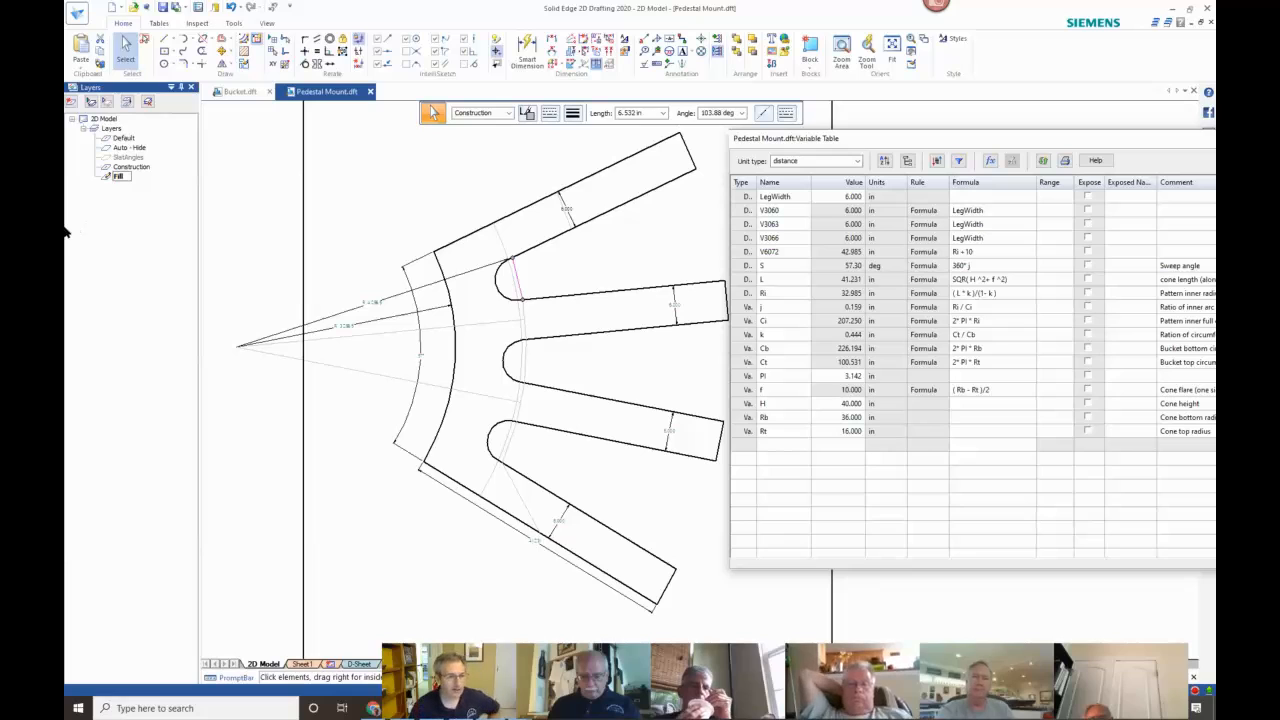
key("Return")
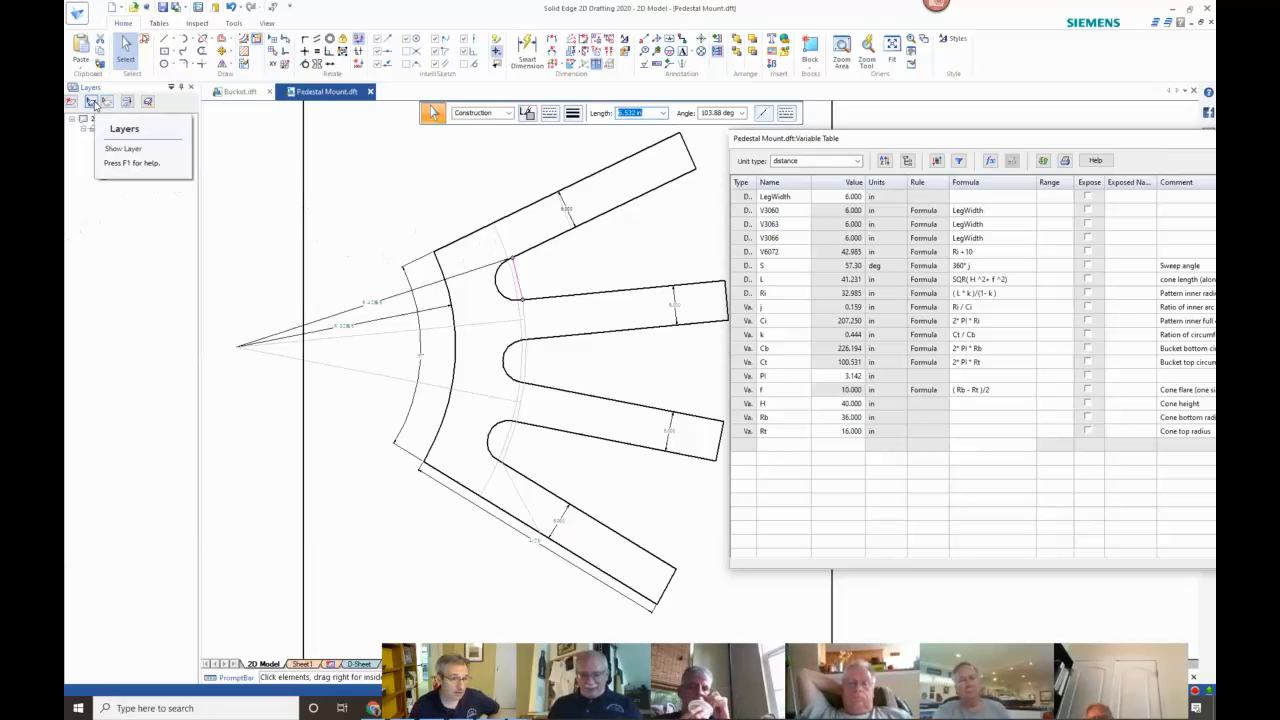
Hide the Construction layer and clear the selection.
left_click(120, 168)
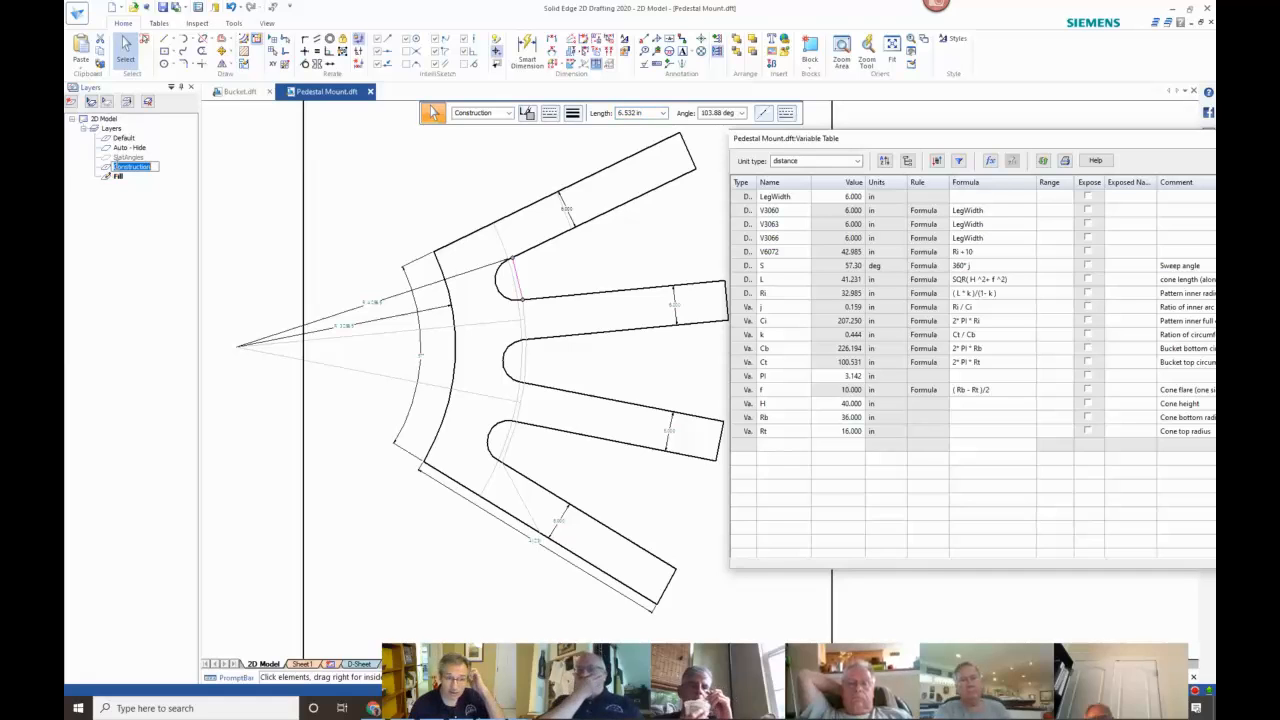
left_click(177, 166)
left_click(137, 168)
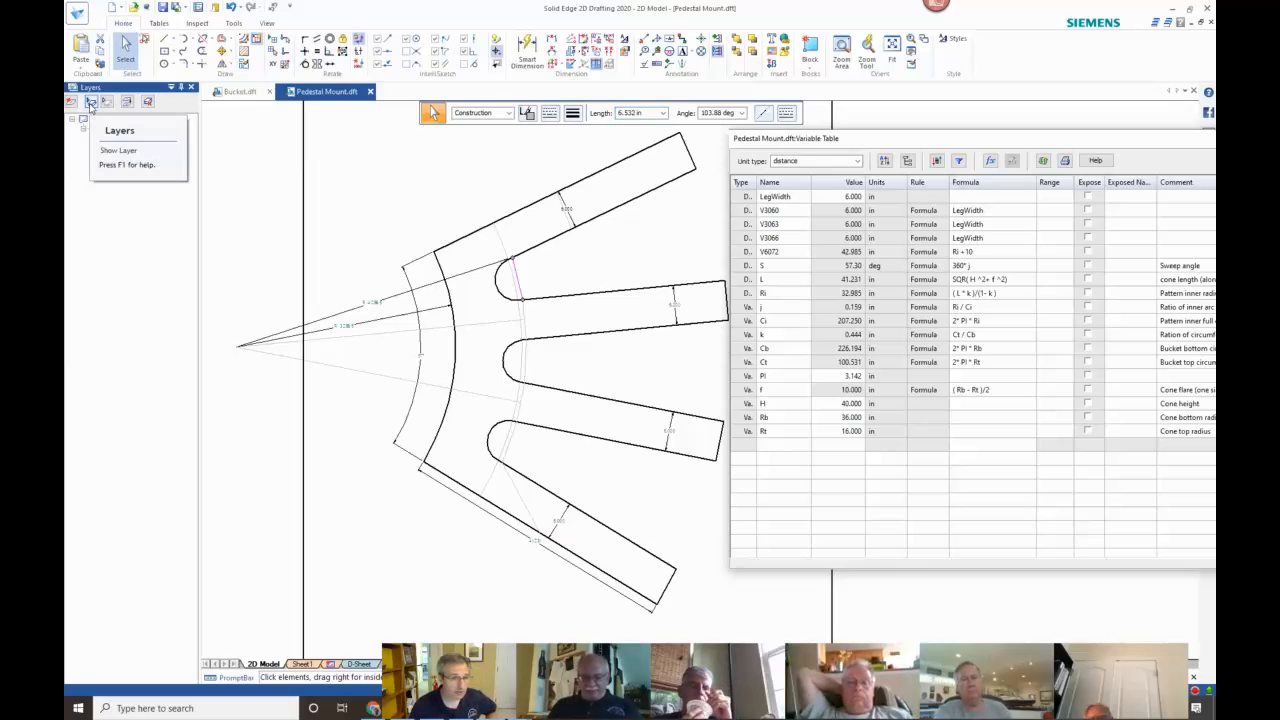
left_click(106, 102)
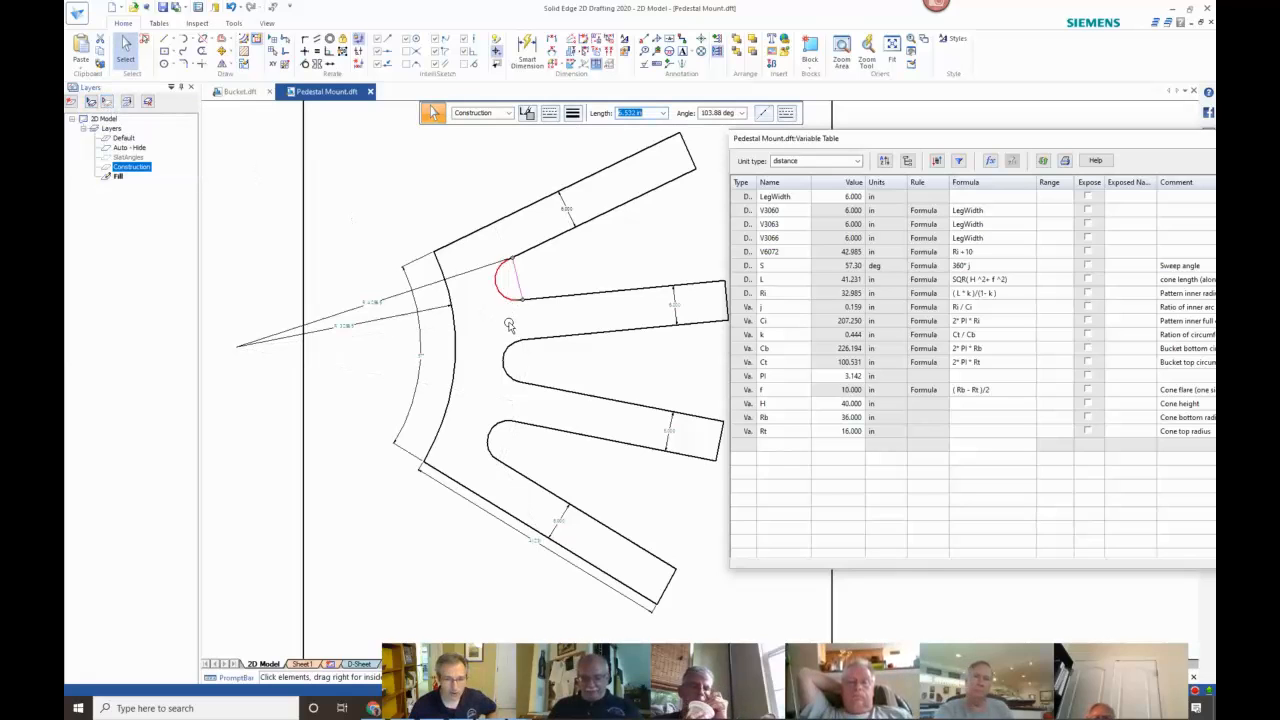
key("Escape")
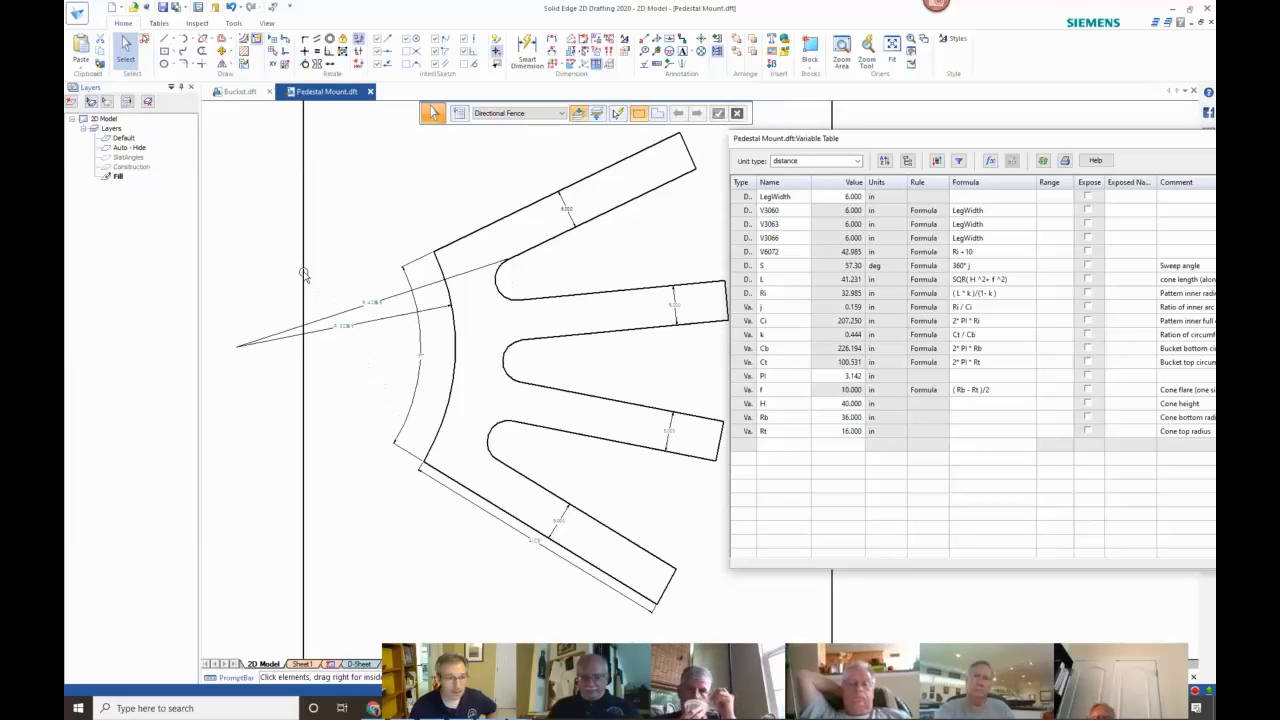
Create a new layer named Dimensions.
left_click(113, 129)
left_click(71, 102)
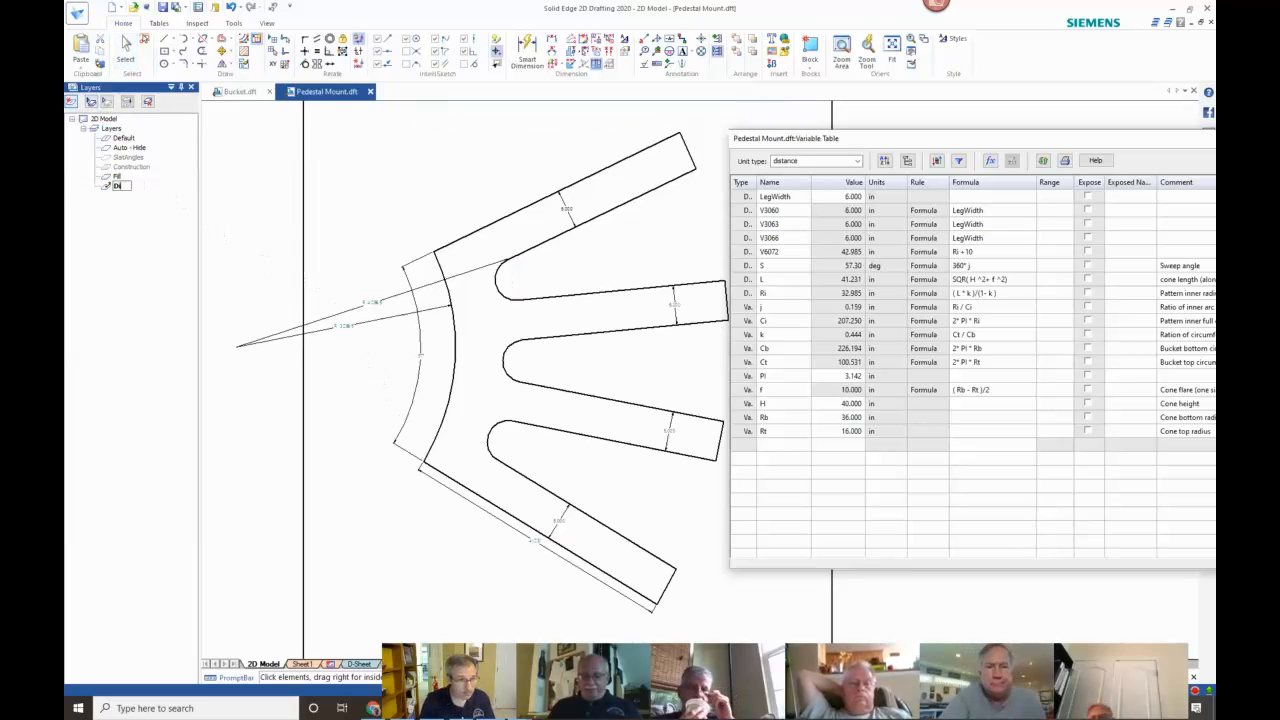
type("Dimensions")
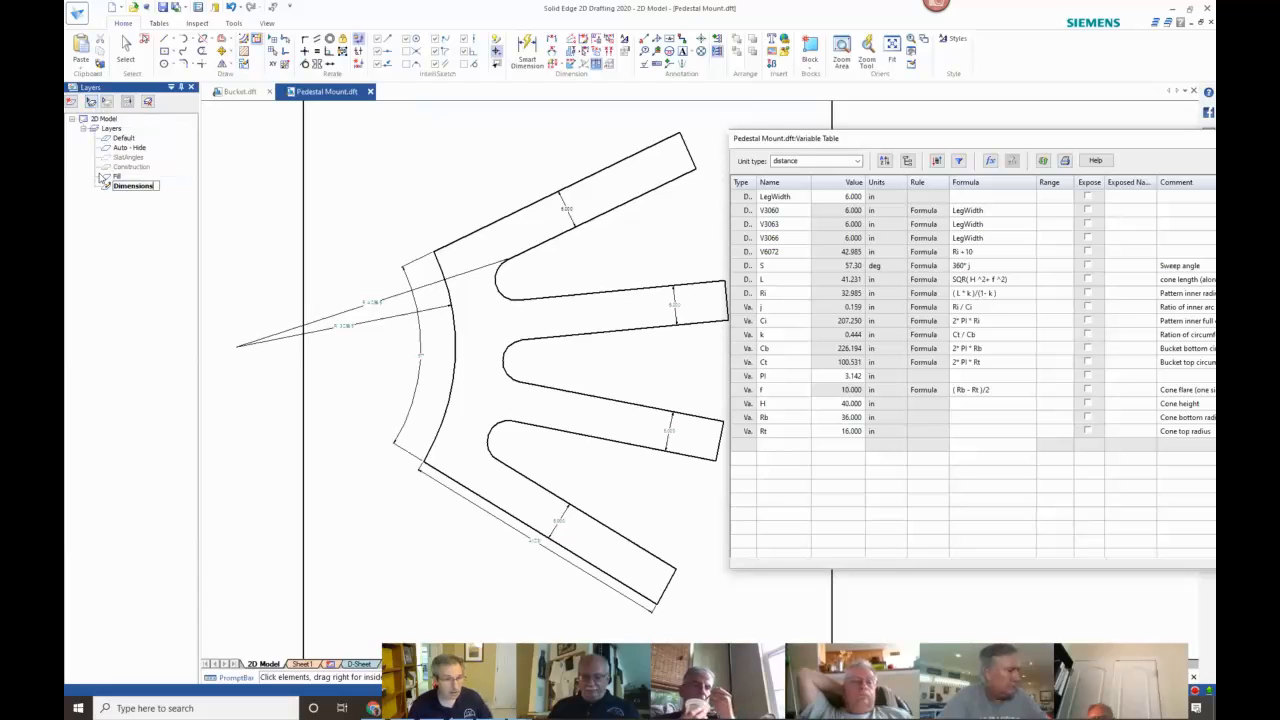
key("Return")
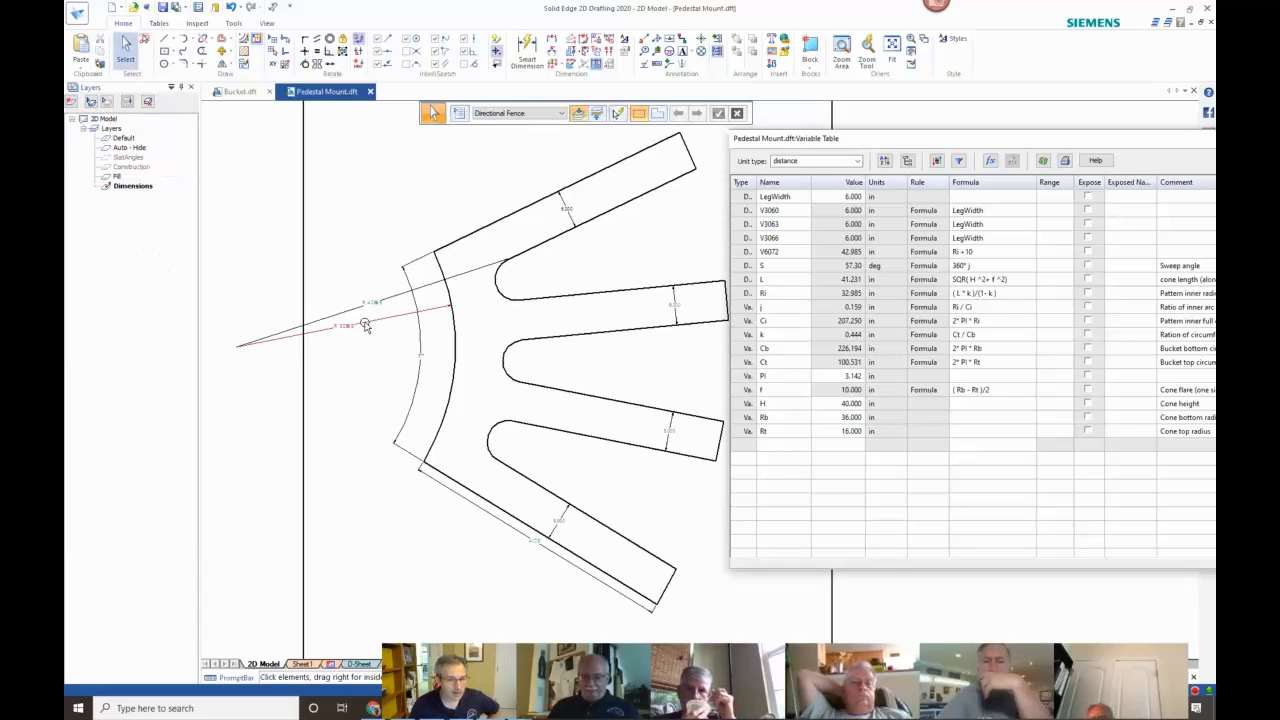
Move the two radius dimensions, four leg-width dimensions, cone length dimension and sweep angle dimension to the Dimensions layer.
left_click(372, 302)
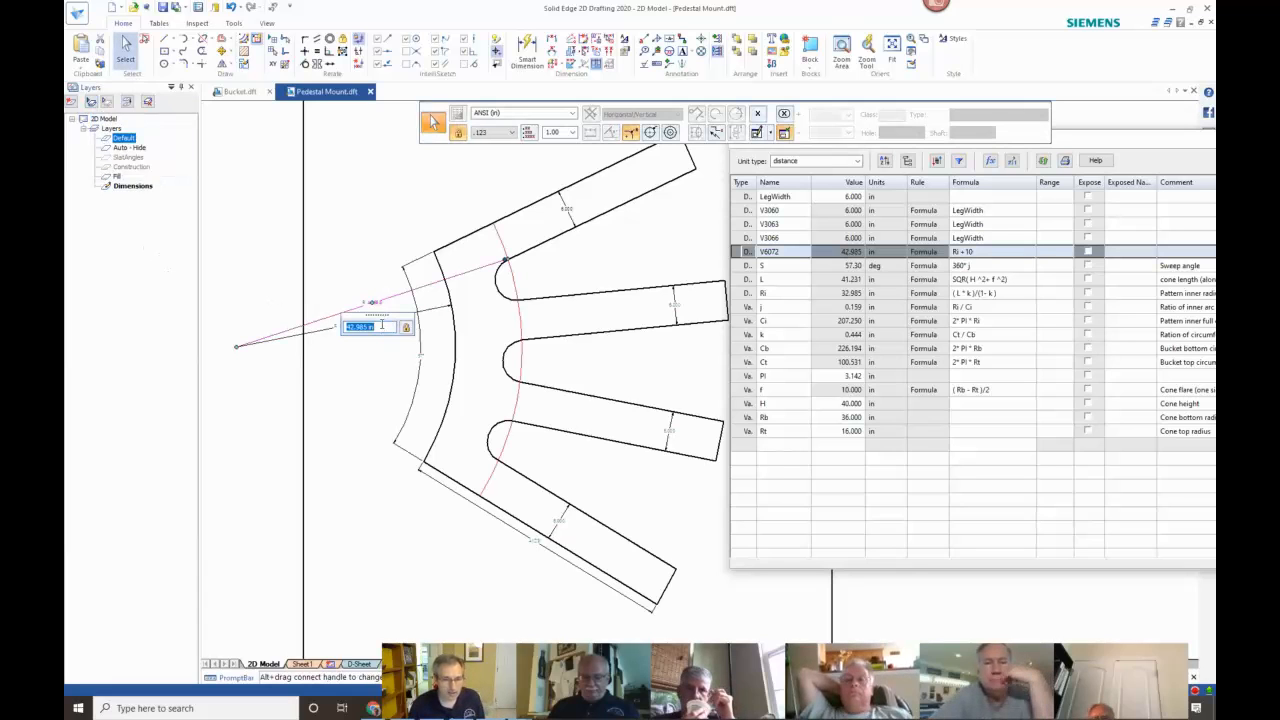
left_click(313, 331, "ctrl")
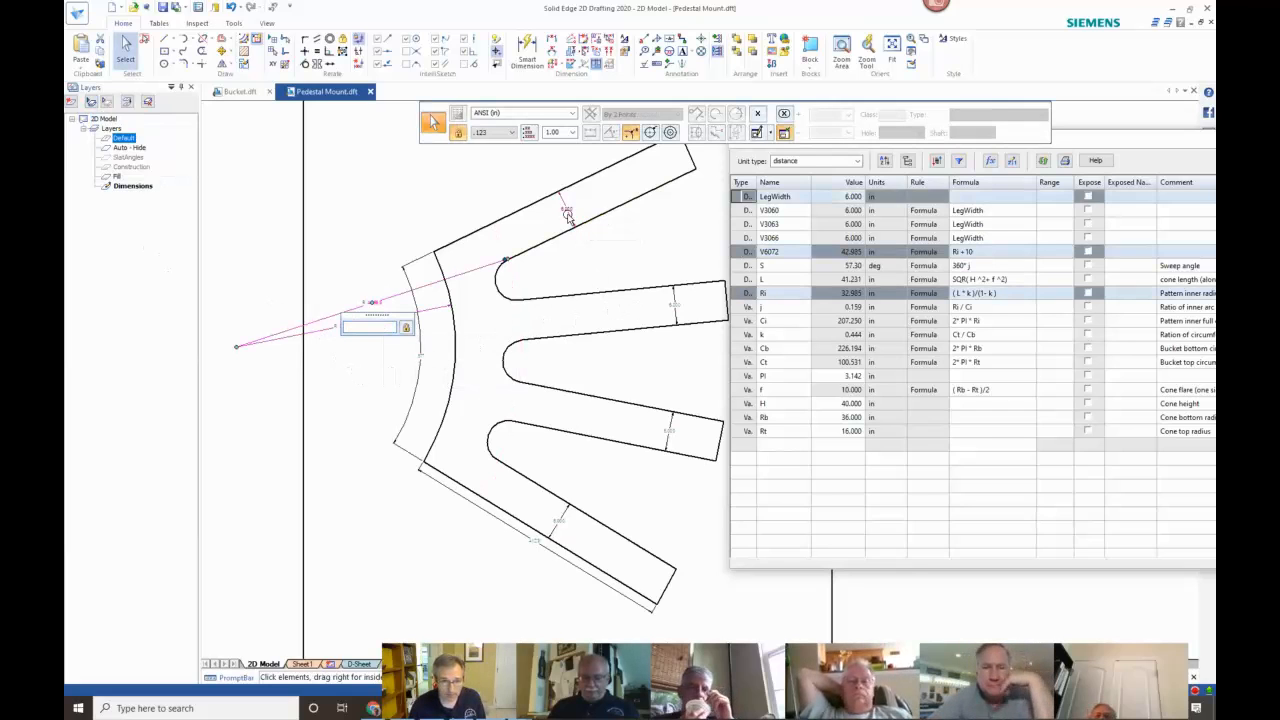
left_click(668, 300, "ctrl")
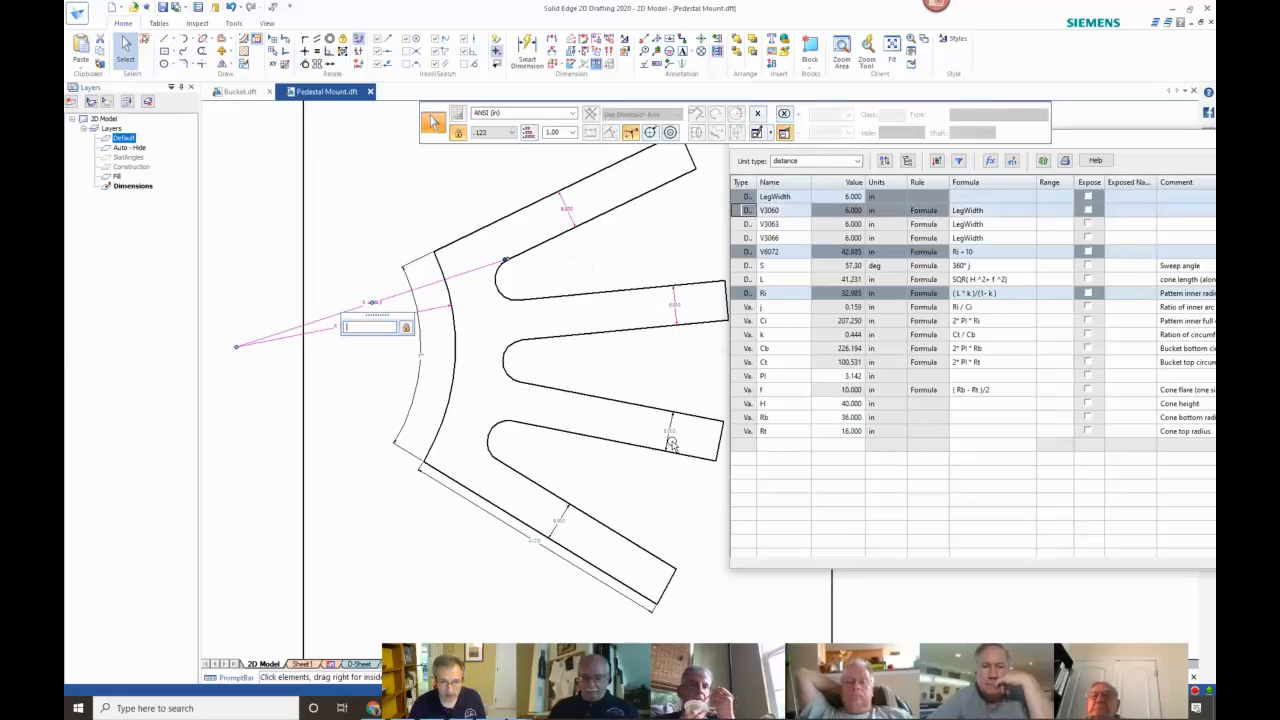
left_click(670, 440, "ctrl")
left_click(560, 518, "ctrl")
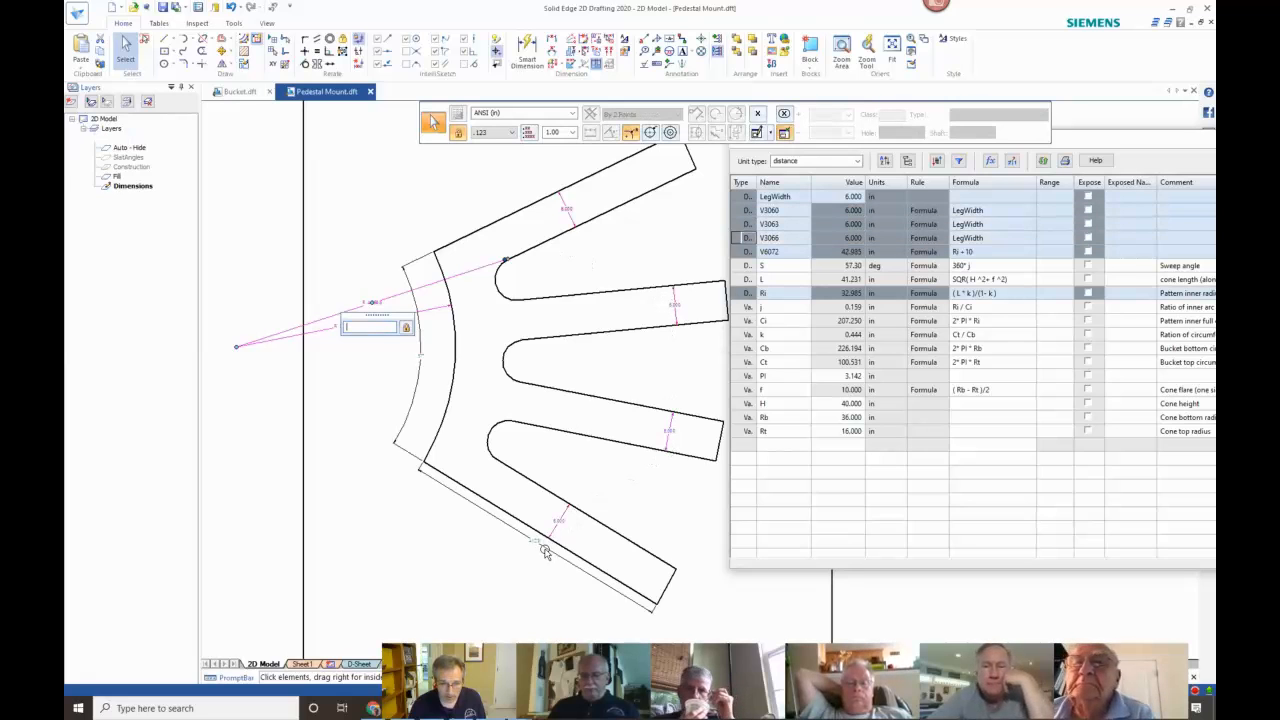
left_click(535, 540, "ctrl")
left_click(416, 388, "ctrl")
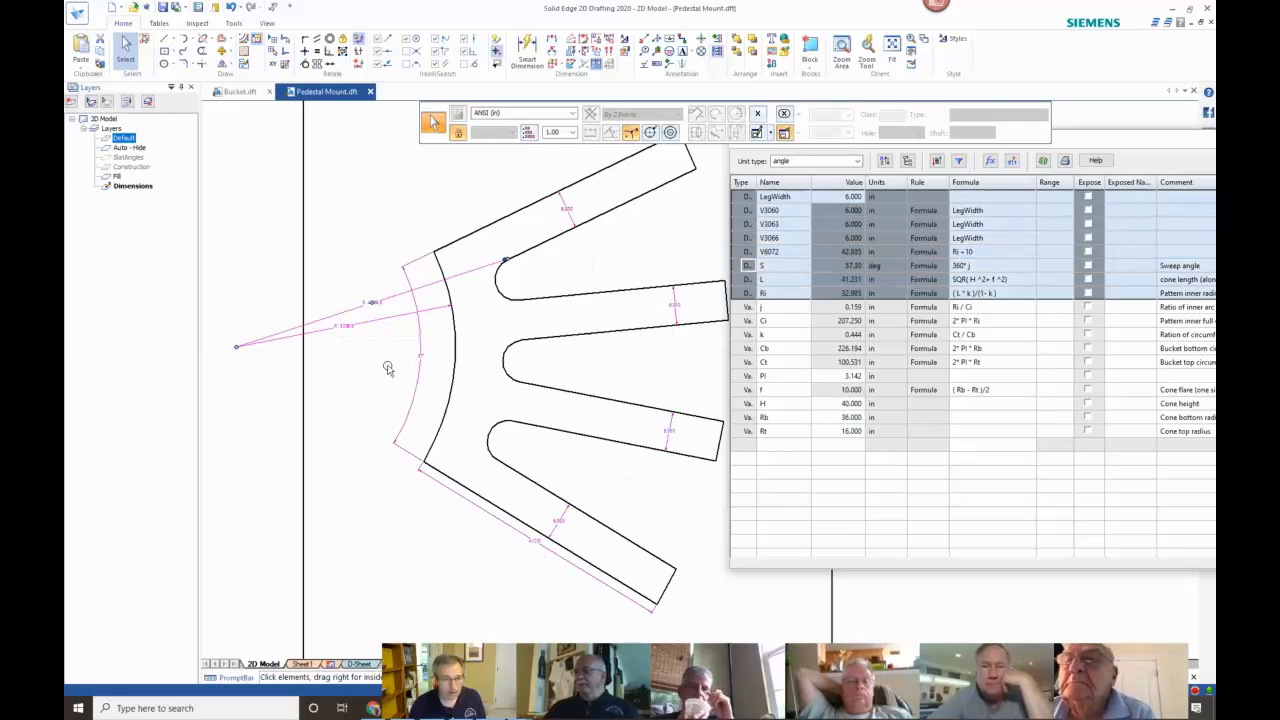
left_click(127, 101)
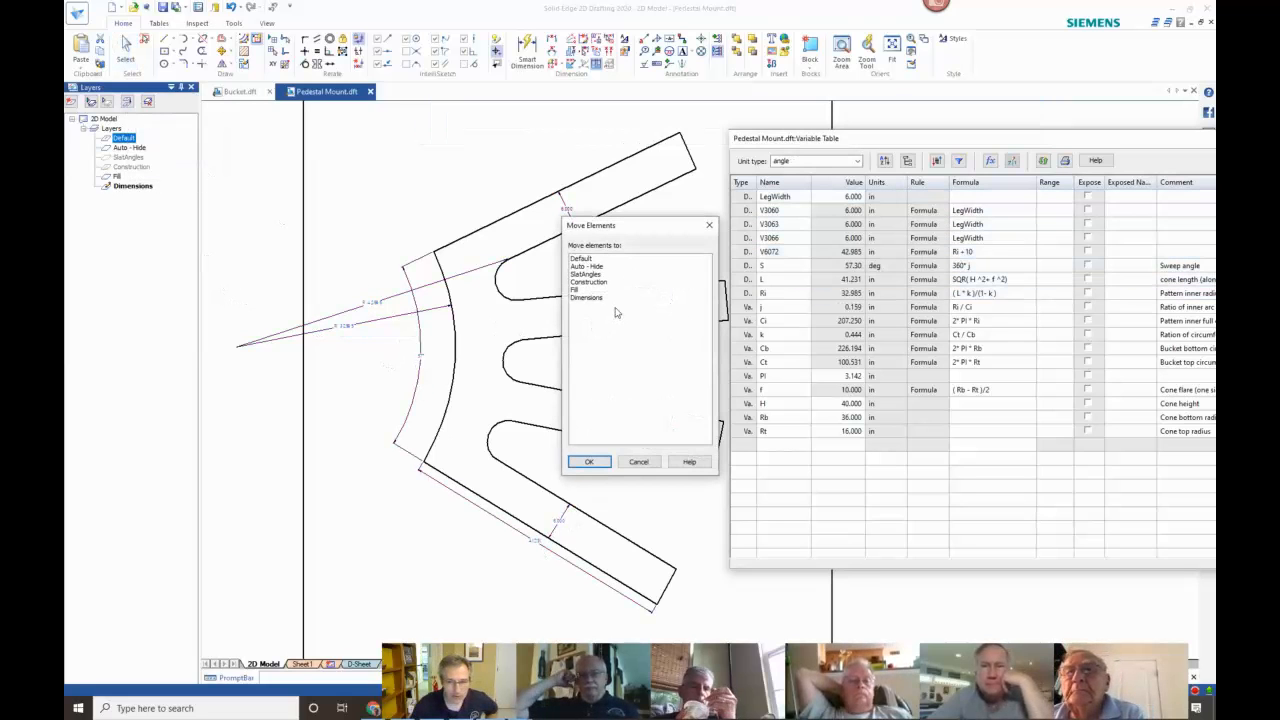
left_click(590, 298)
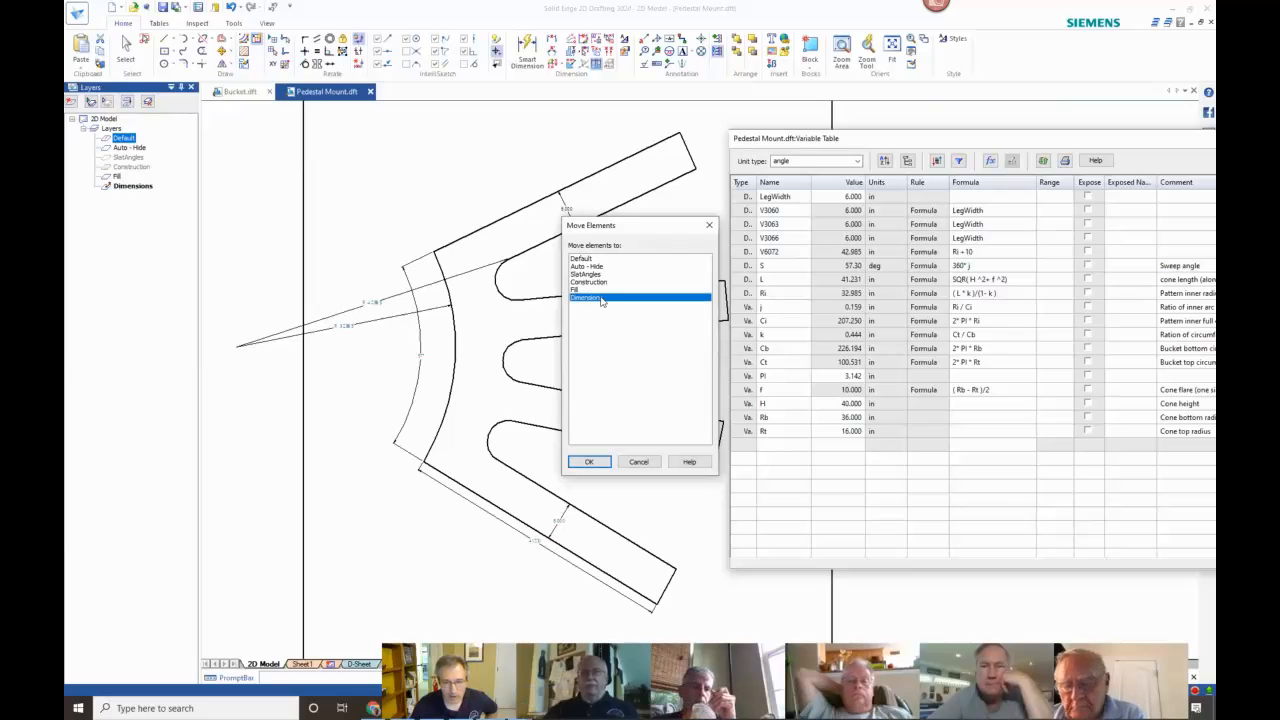
left_click(590, 461)
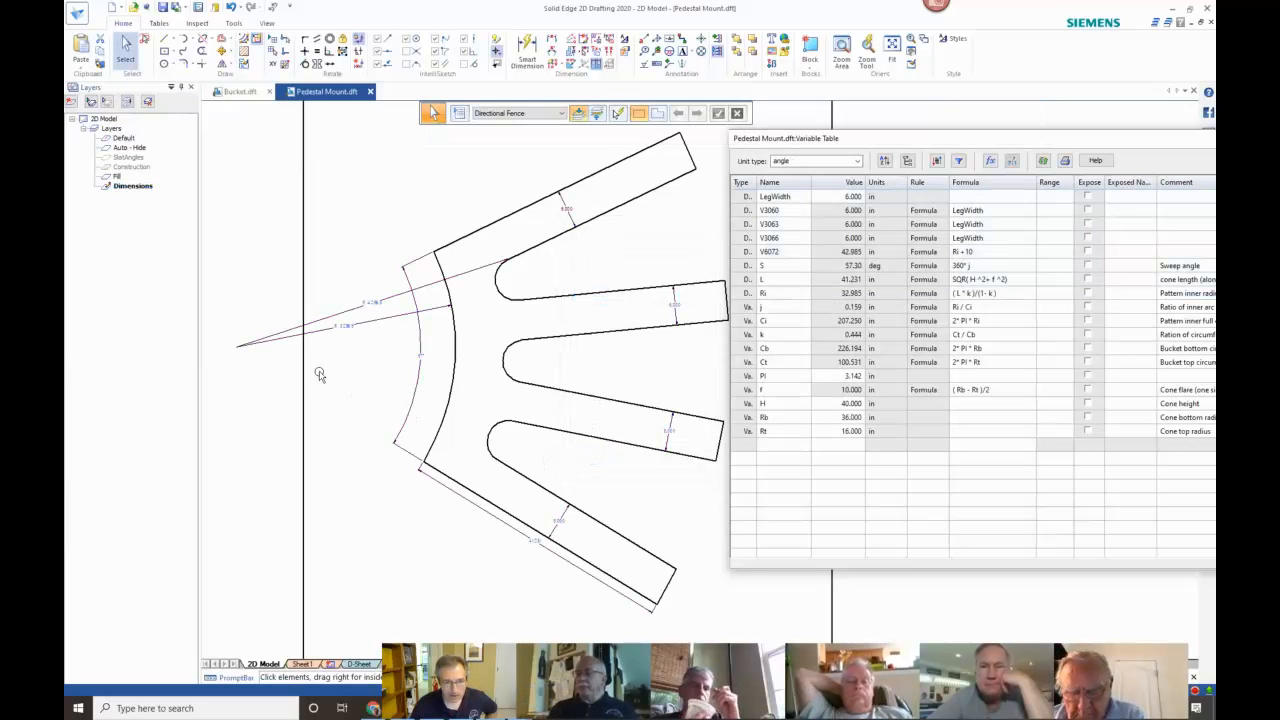
Check the inner radius dimension's layer and try to hide the active Dimensions layer.
left_click(133, 186)
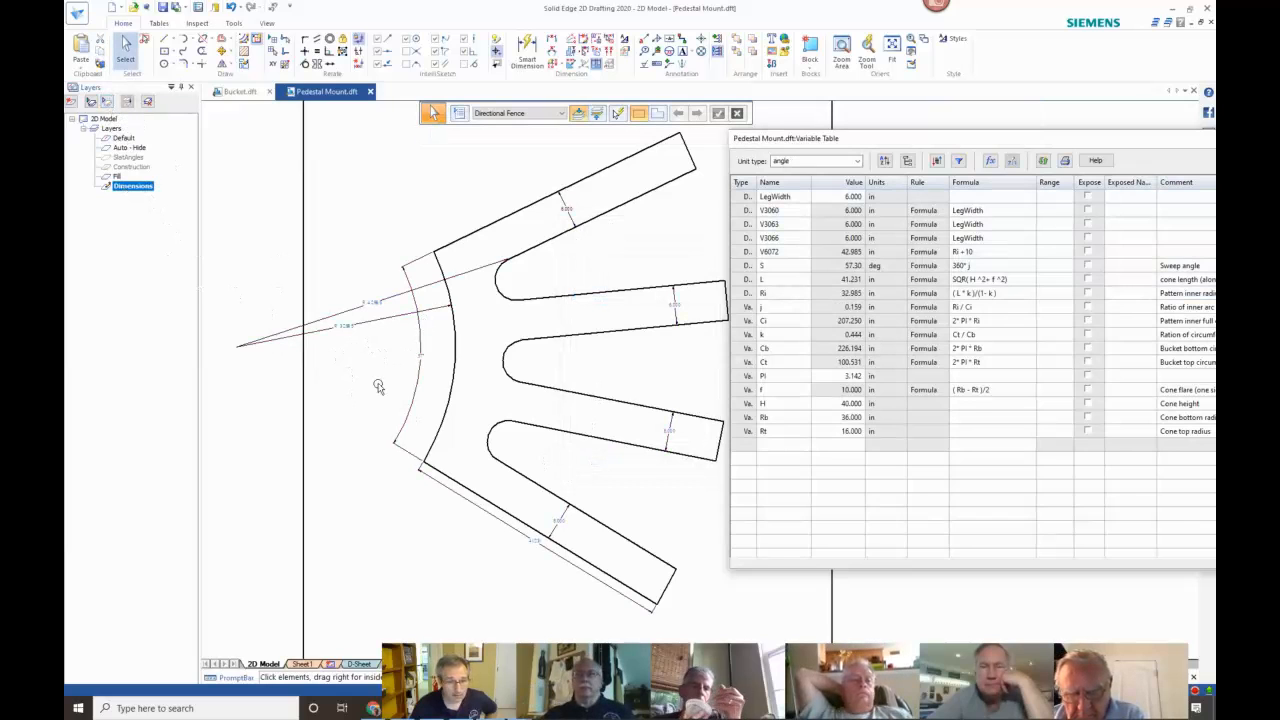
left_click(359, 334)
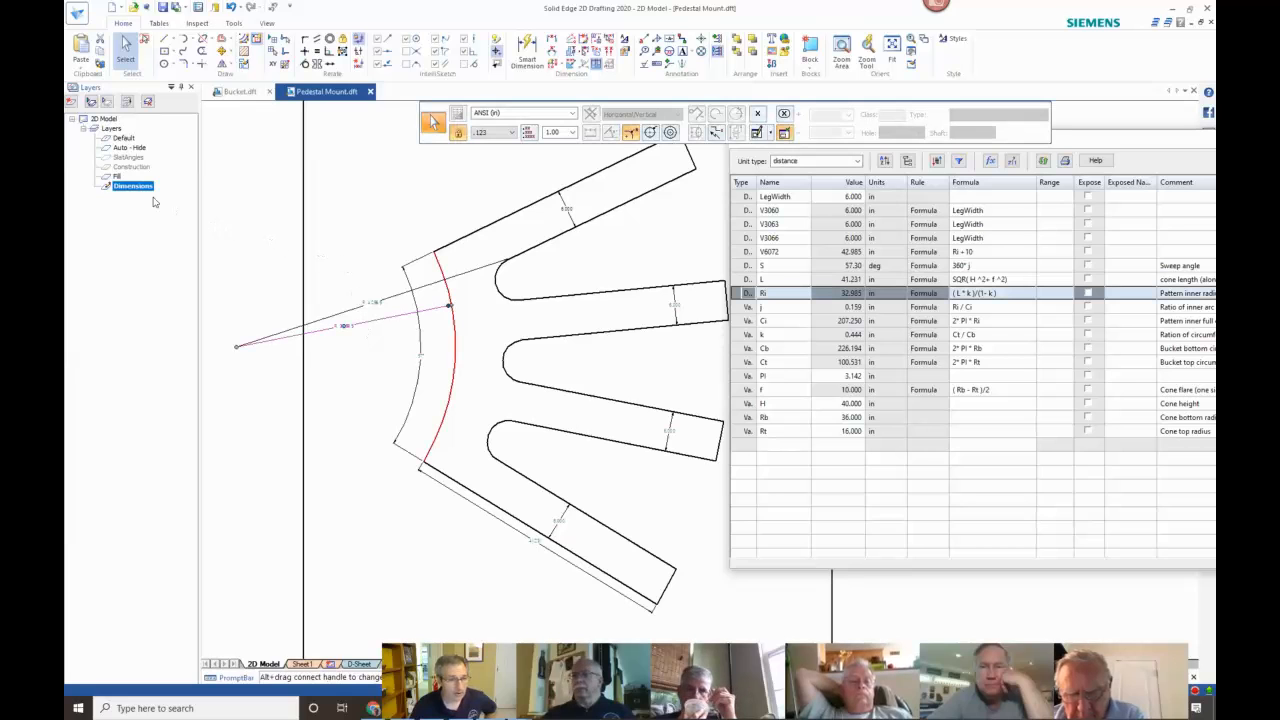
left_click(106, 103)
left_click(400, 543)
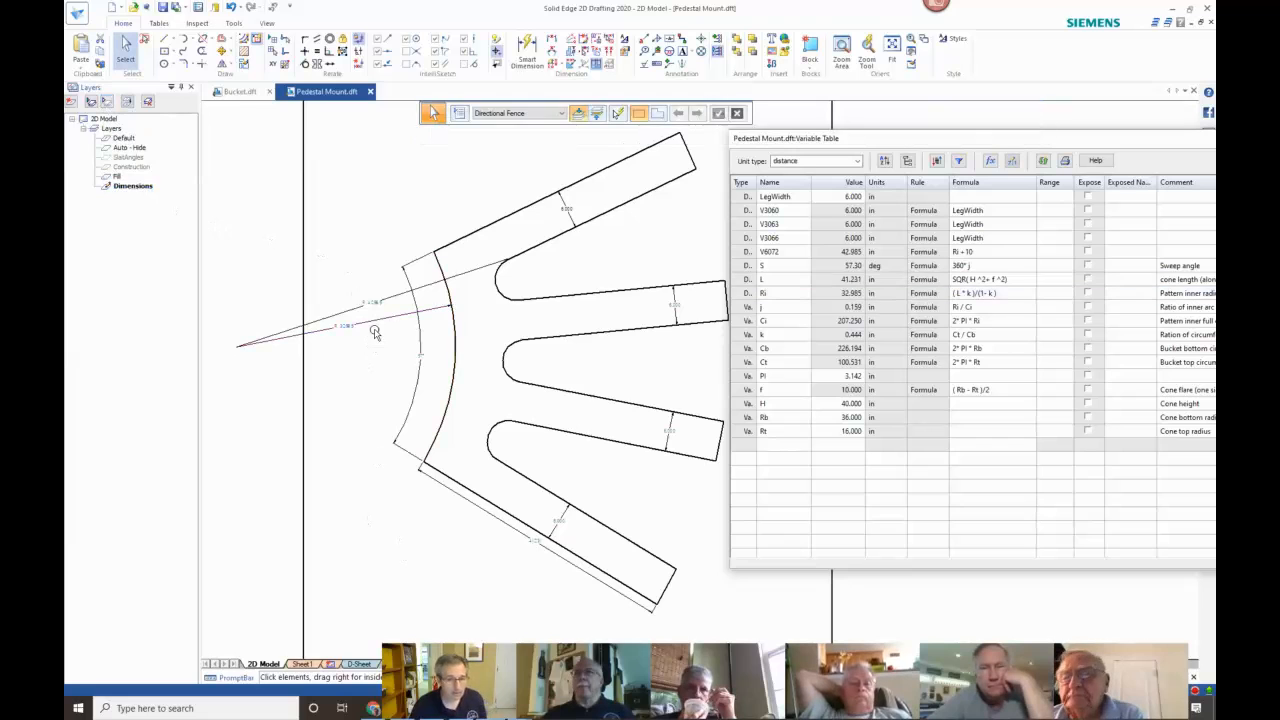
Reassign the two radius dimensions to the Dimensions layer and close the Variable Table.
left_click(391, 300)
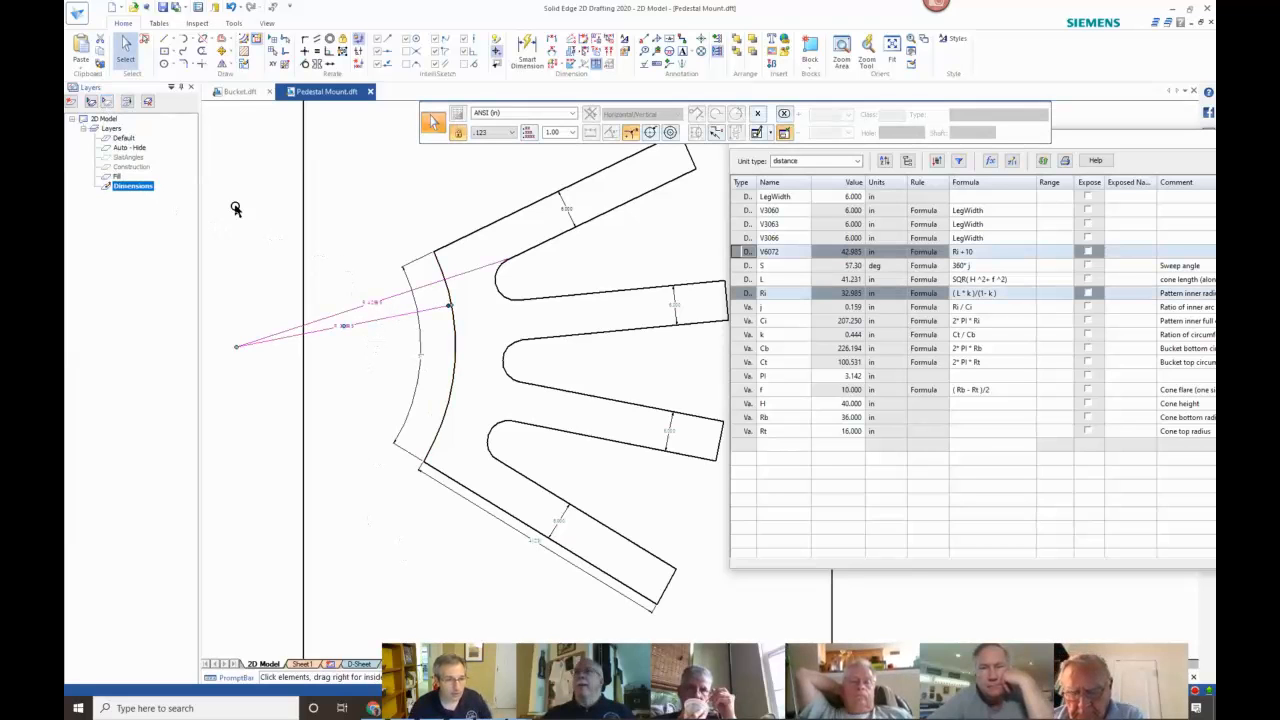
left_click(148, 138)
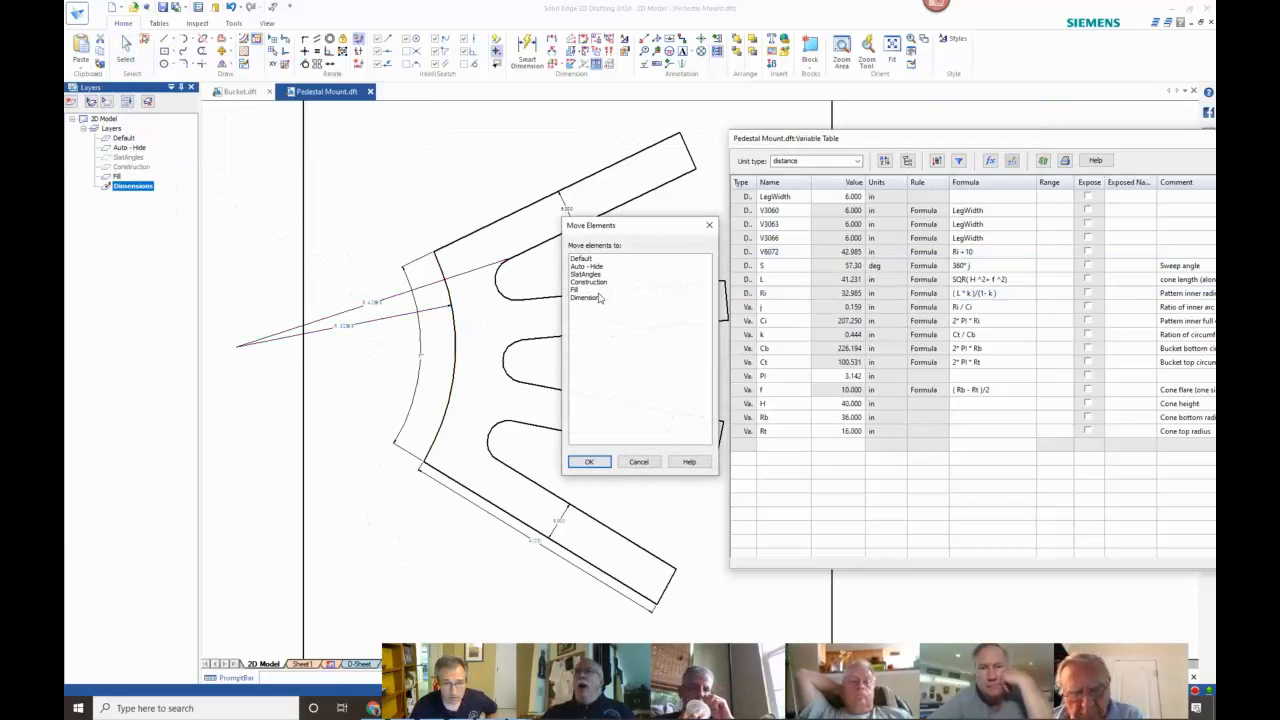
left_click(598, 298)
left_click(589, 461)
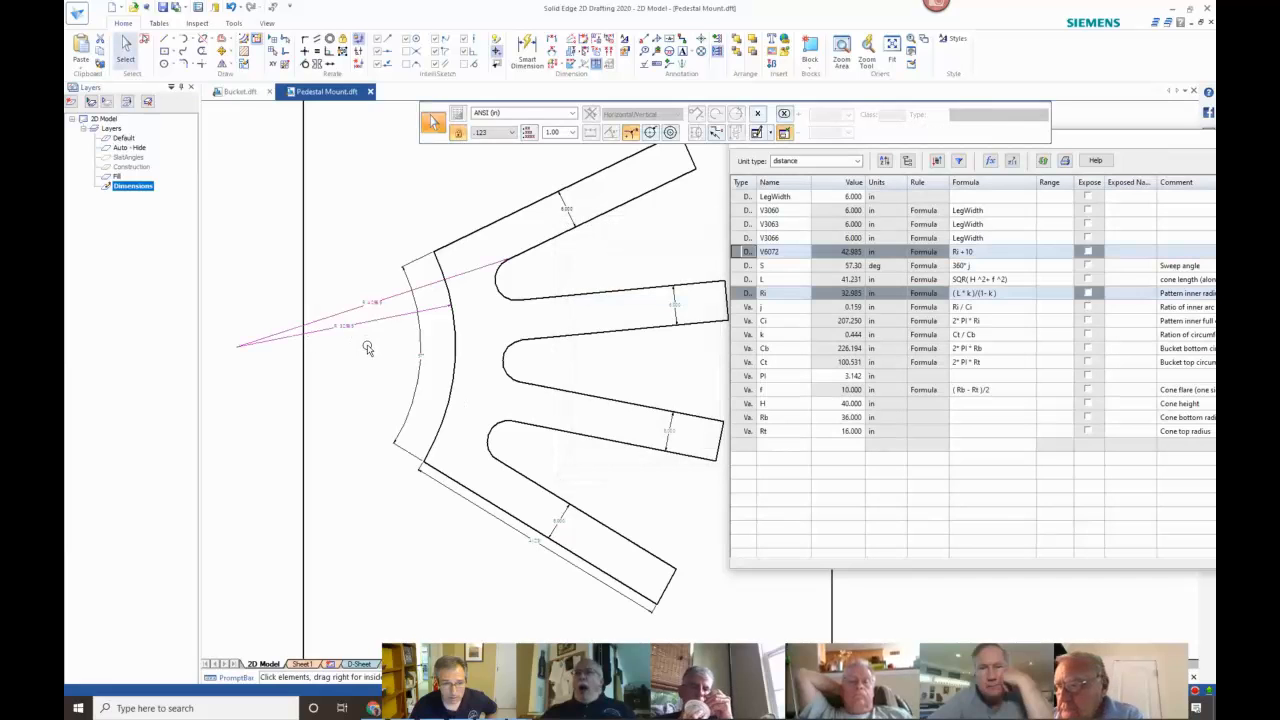
key("Escape")
mouse_move(1010, 140)
left_mouse_down()
mouse_move(851, 242)
mouse_move(1008, 162)
left_mouse_up()
left_click(1056, 162)
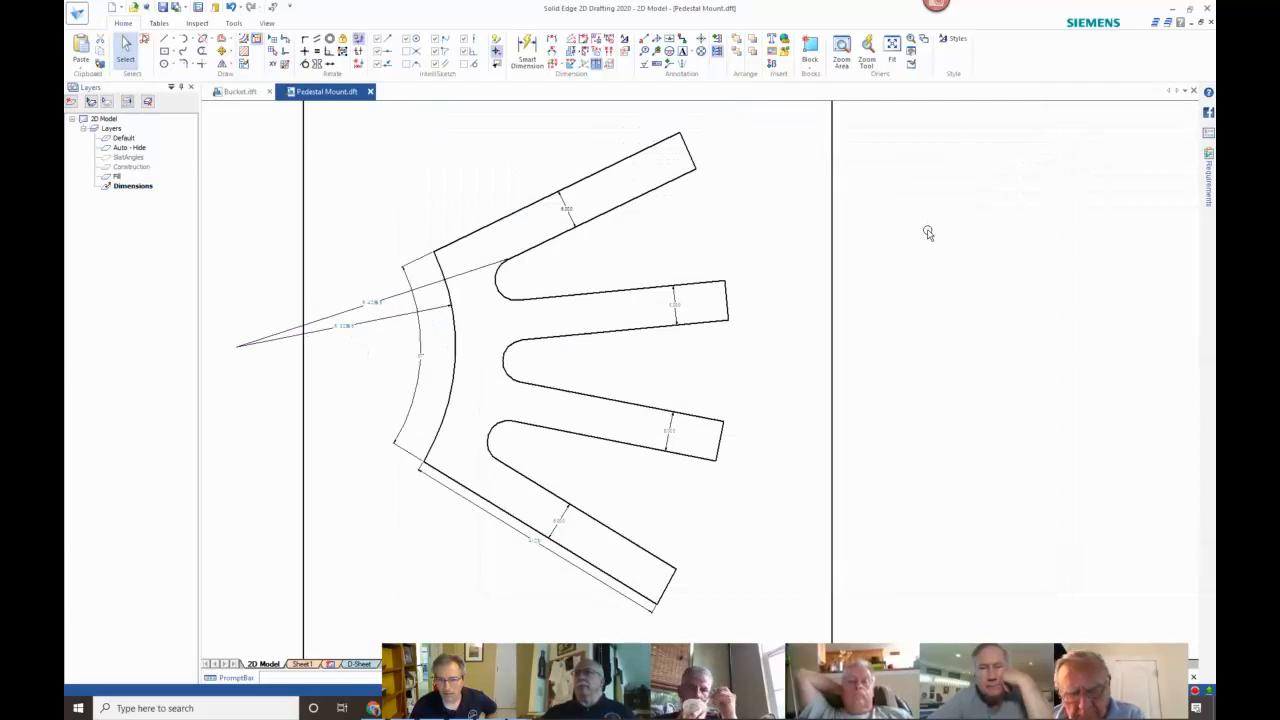
Check the layer assignment of the inner radius dimension and the uppermost leg's width dimension.
left_click(381, 318)
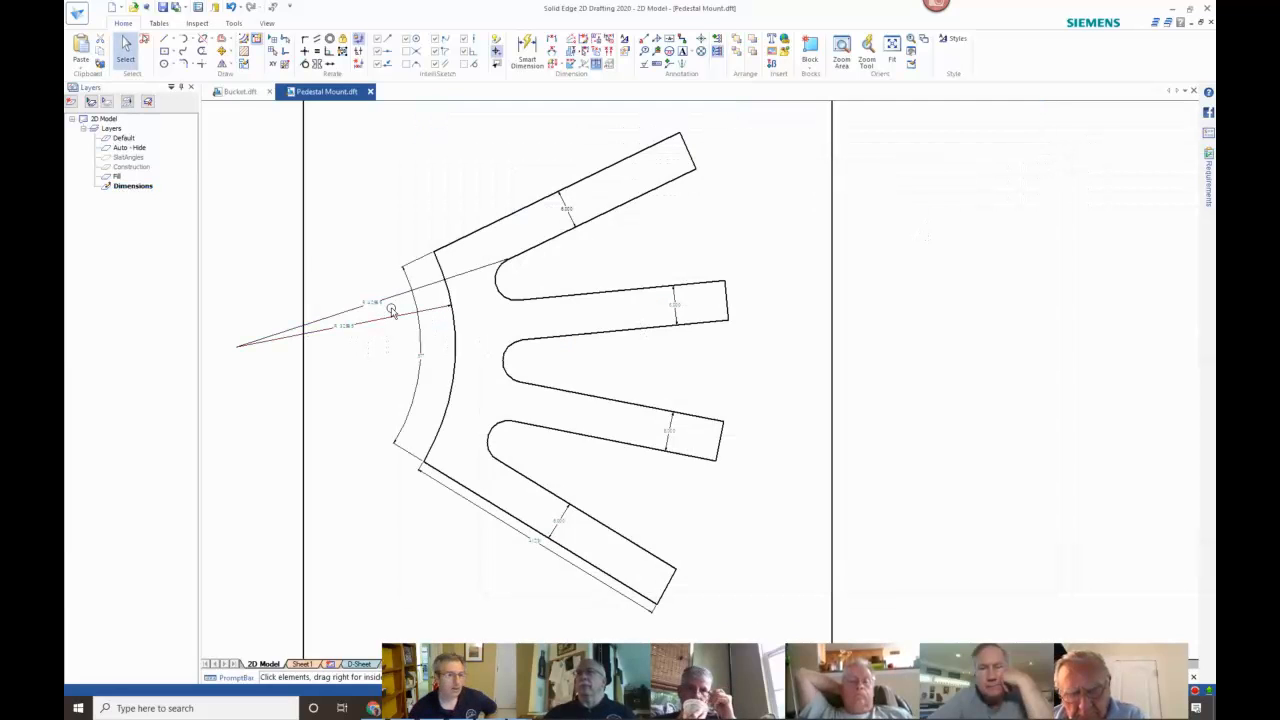
left_click(125, 189)
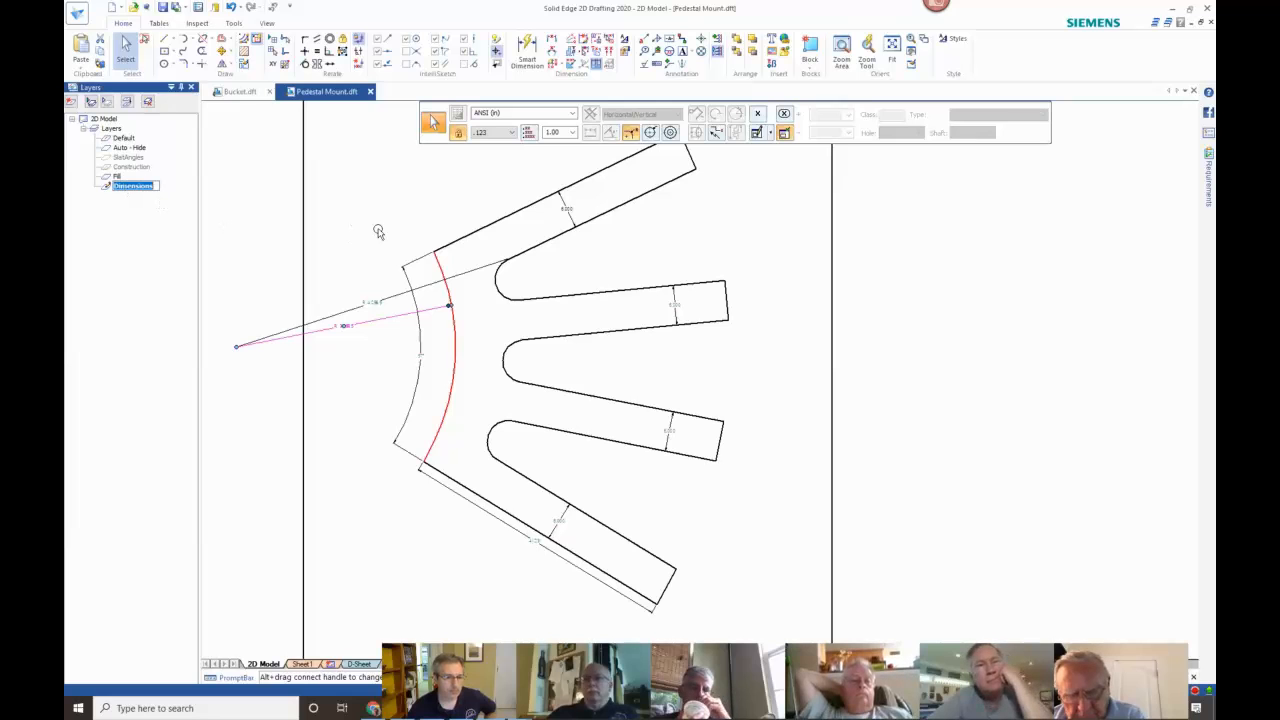
left_click(380, 233)
left_click(566, 210)
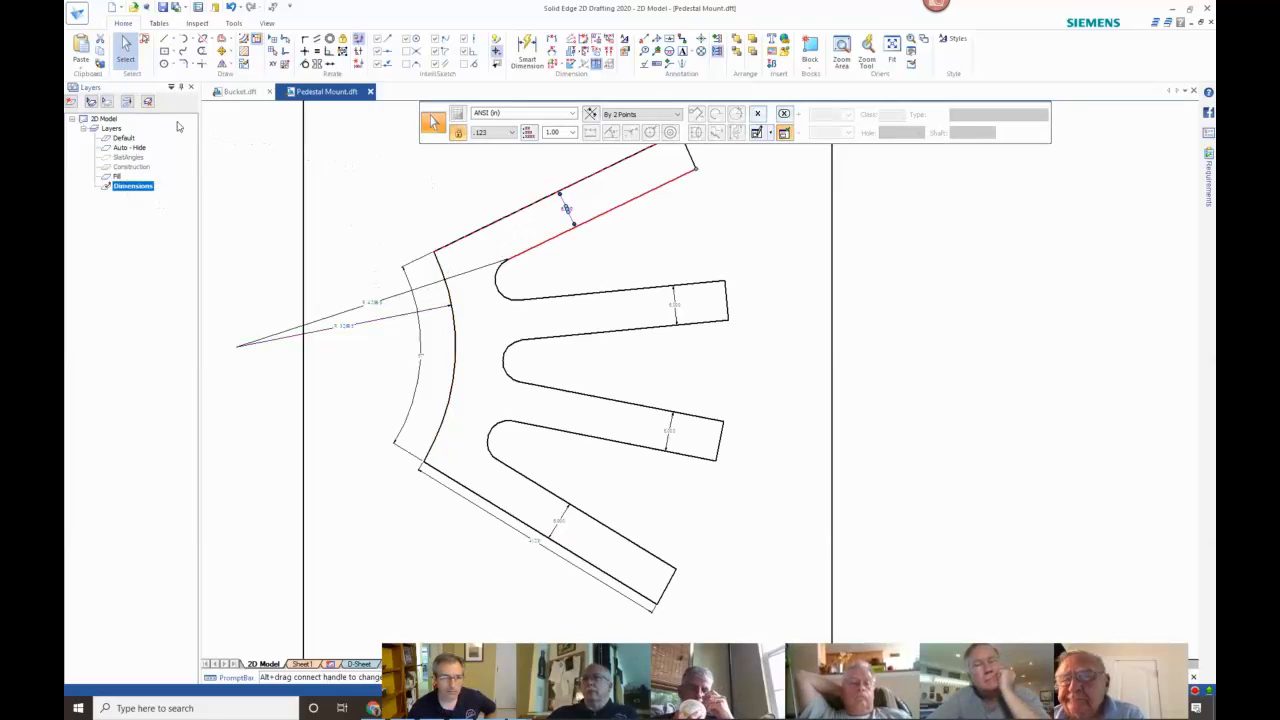
left_click(128, 102)
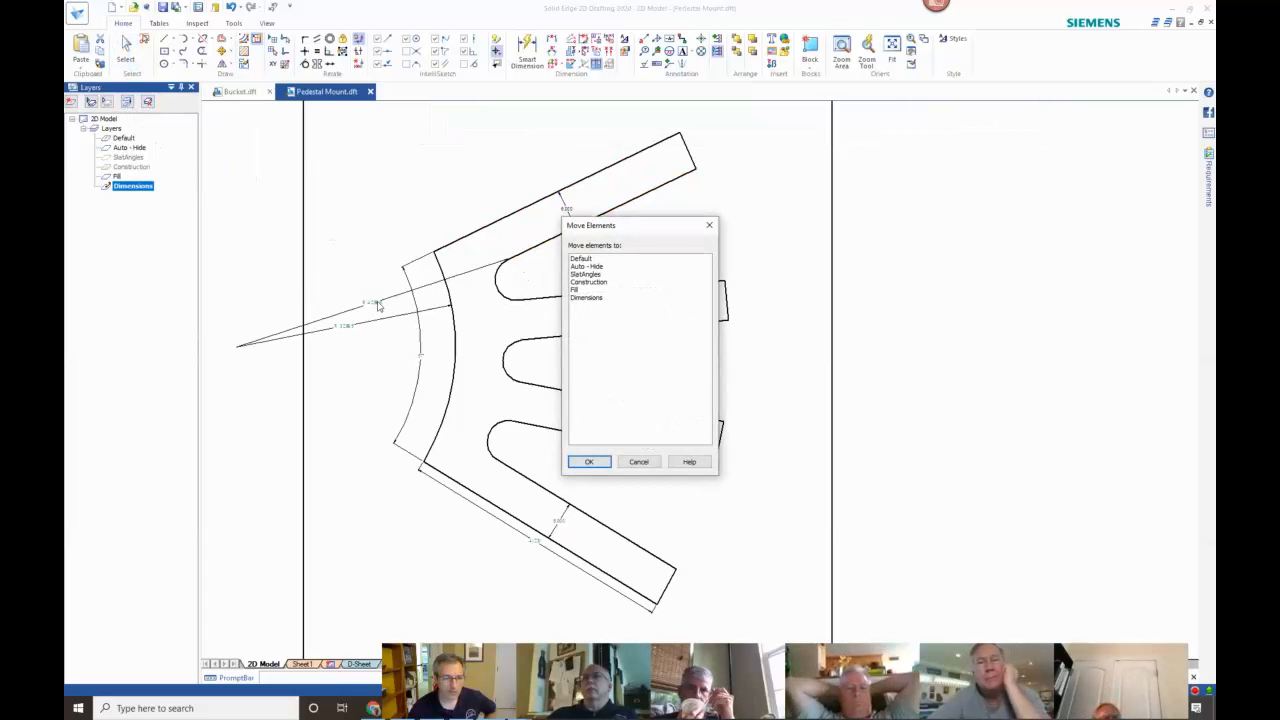
left_click(638, 461)
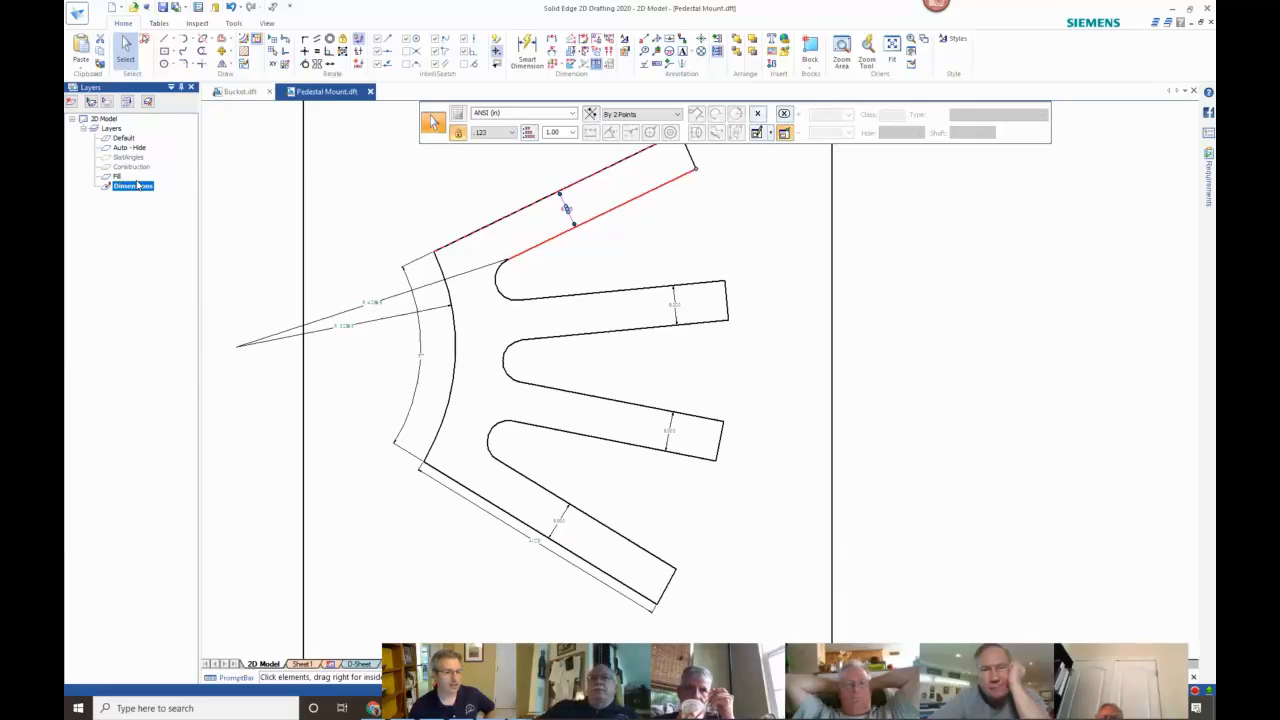
left_click(164, 41)
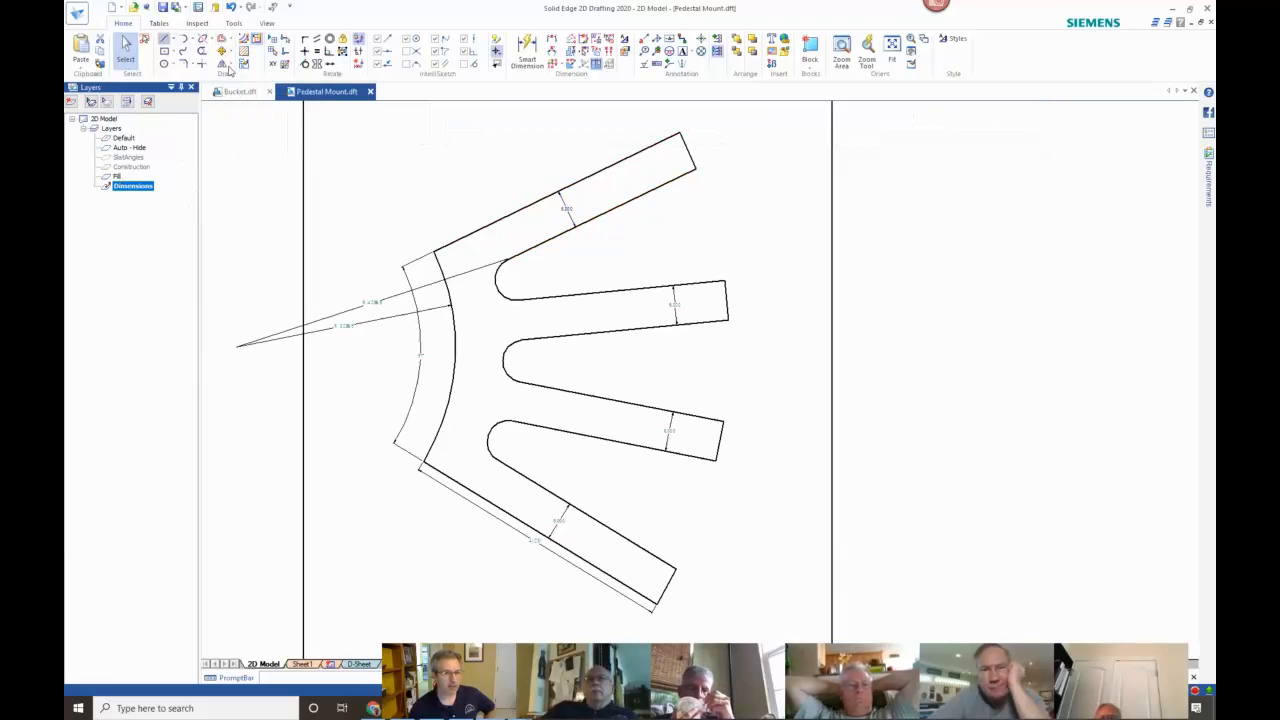
left_click(356, 142)
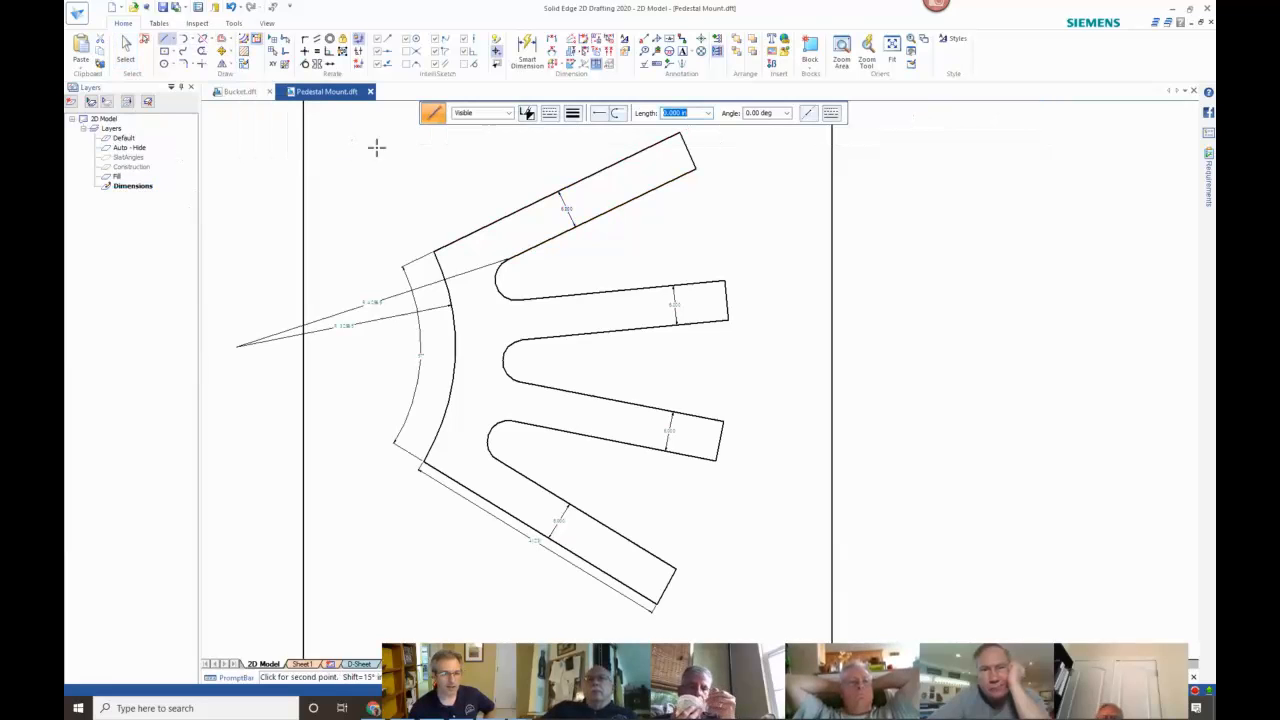
right_click(431, 177)
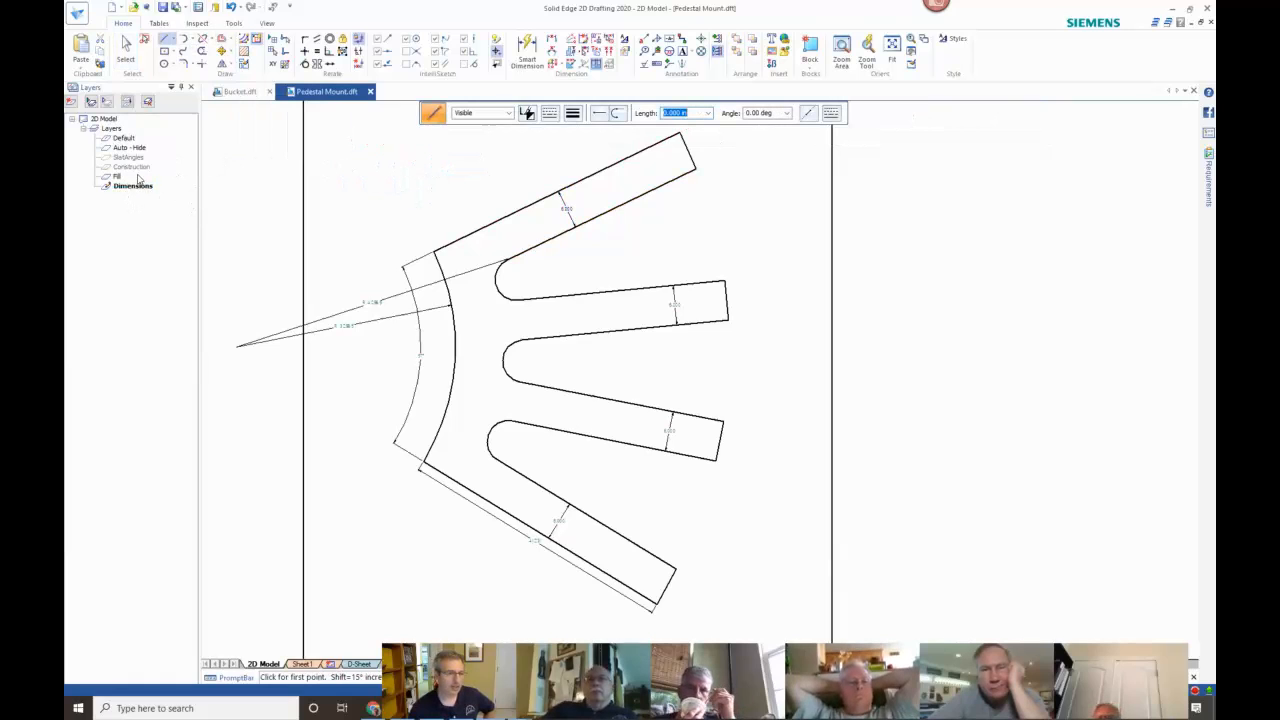
Make Default the active layer and hide the Dimensions layer.
double_click(119, 139)
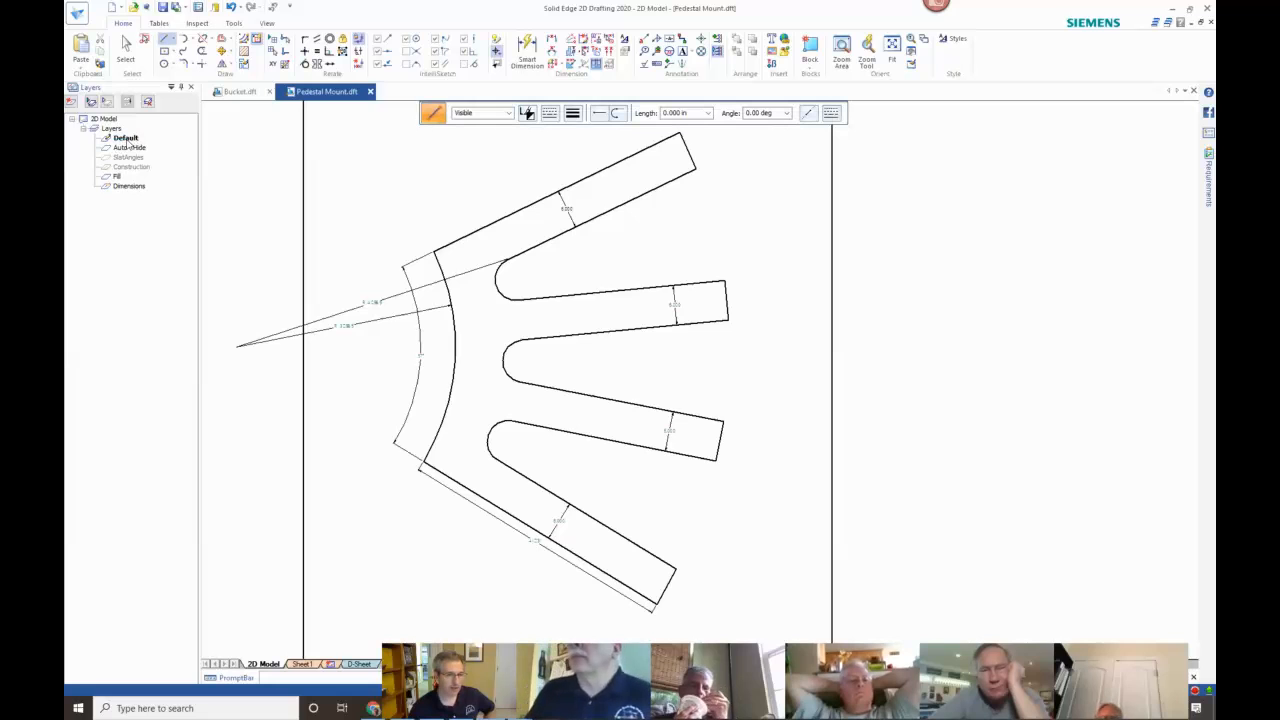
left_click(130, 187)
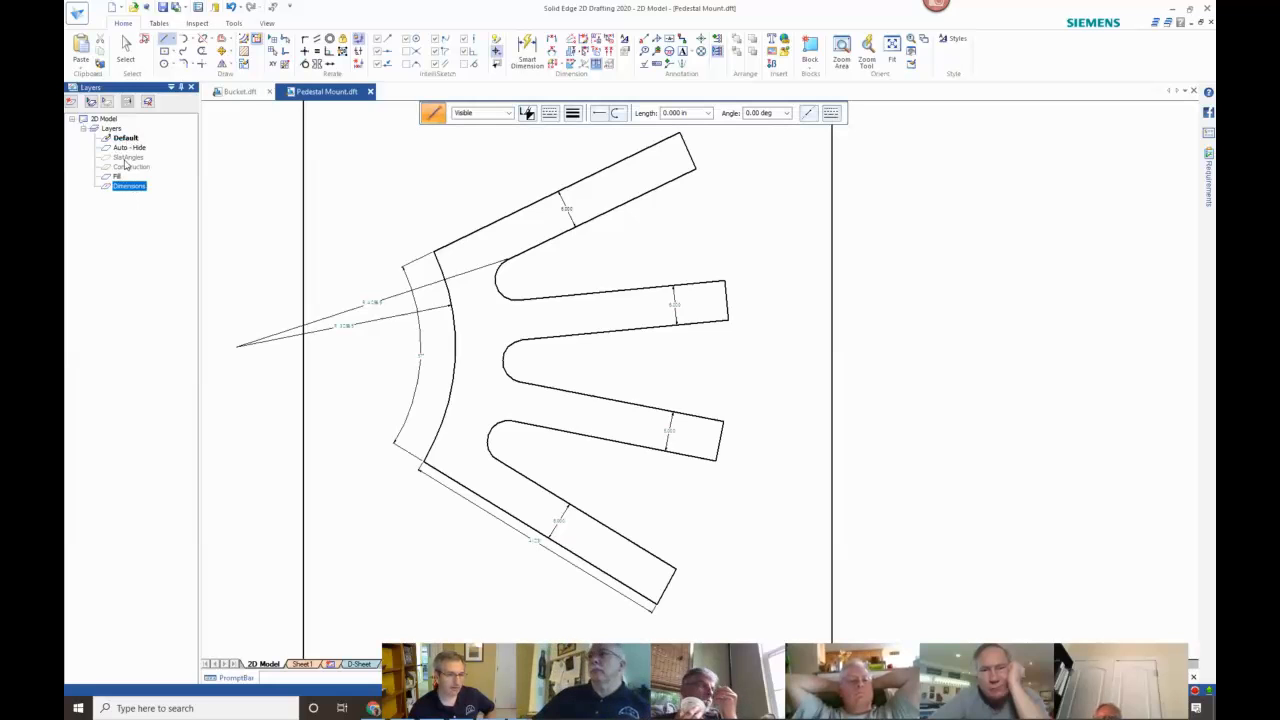
left_click(106, 104)
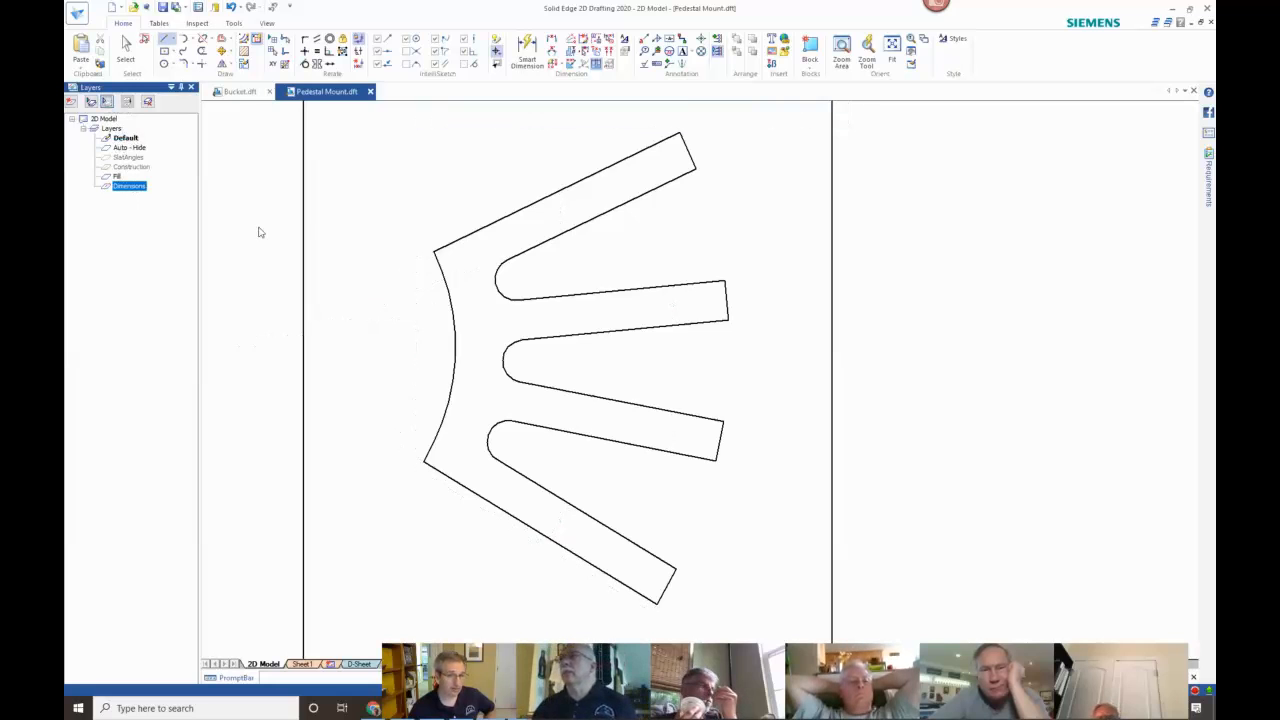
left_click(336, 222)
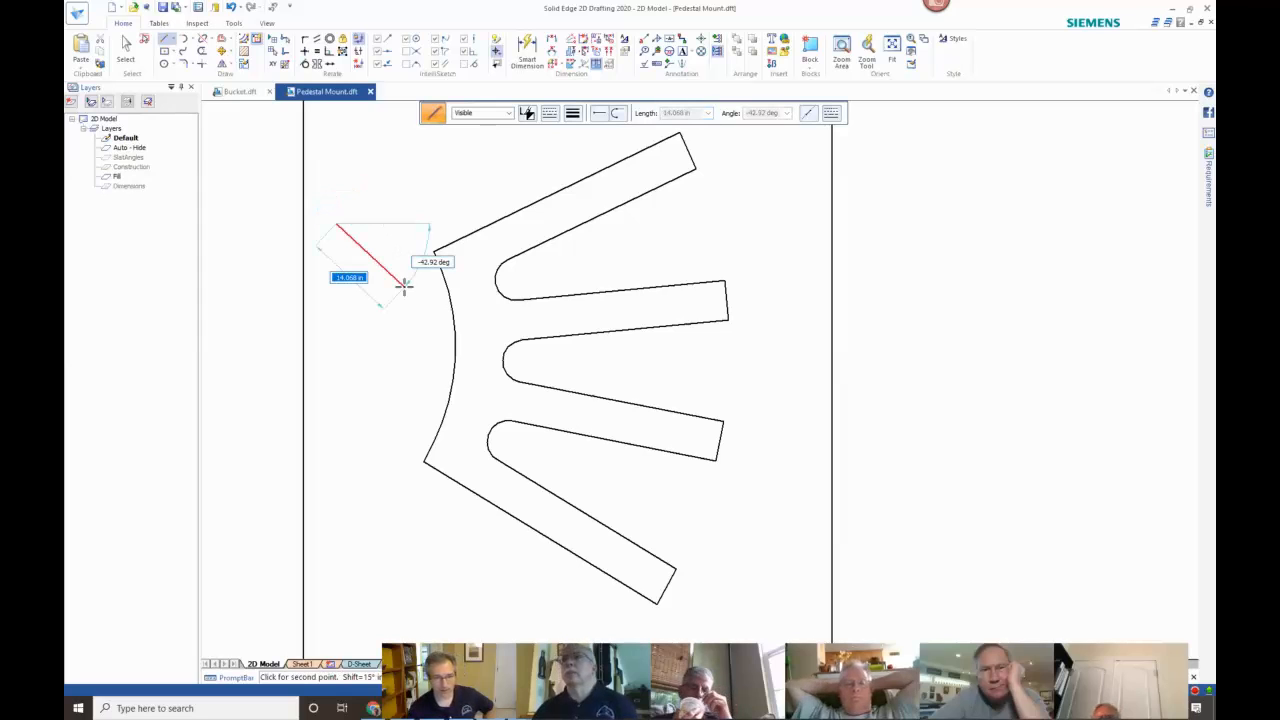
key("Escape")
scroll(749, 306, "down", 2)
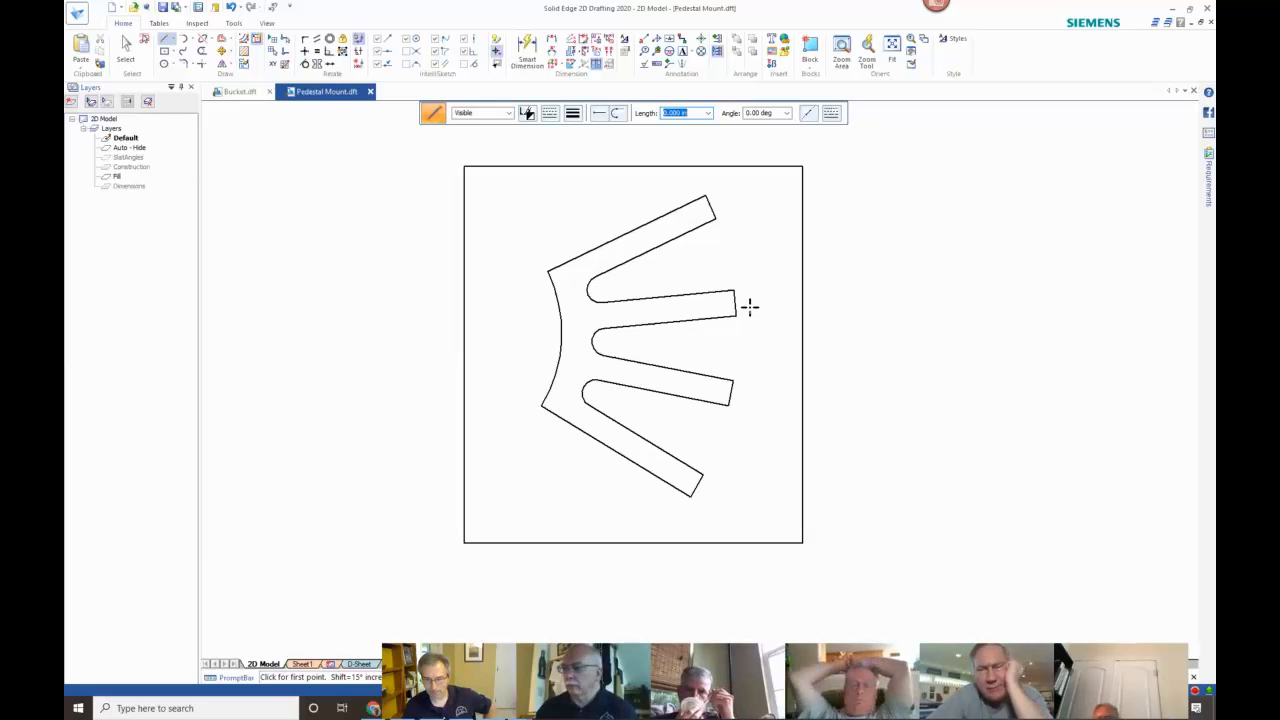
left_click(686, 368)
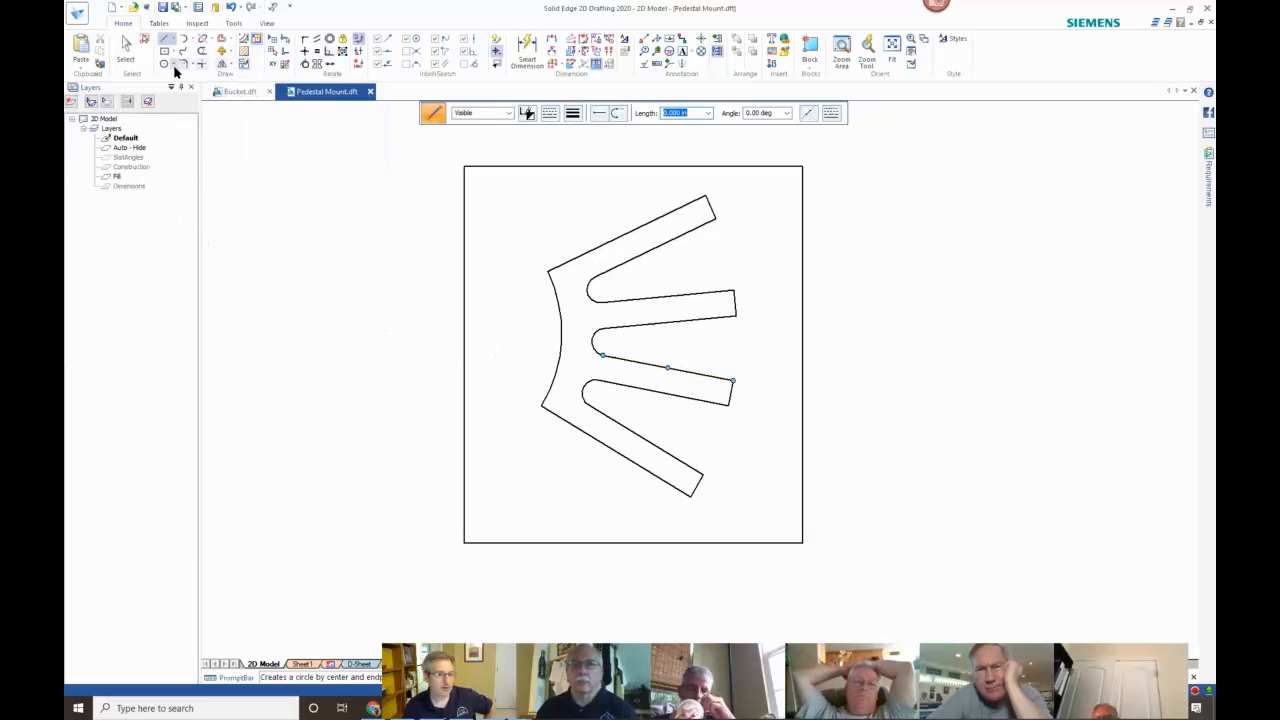
left_click(244, 52)
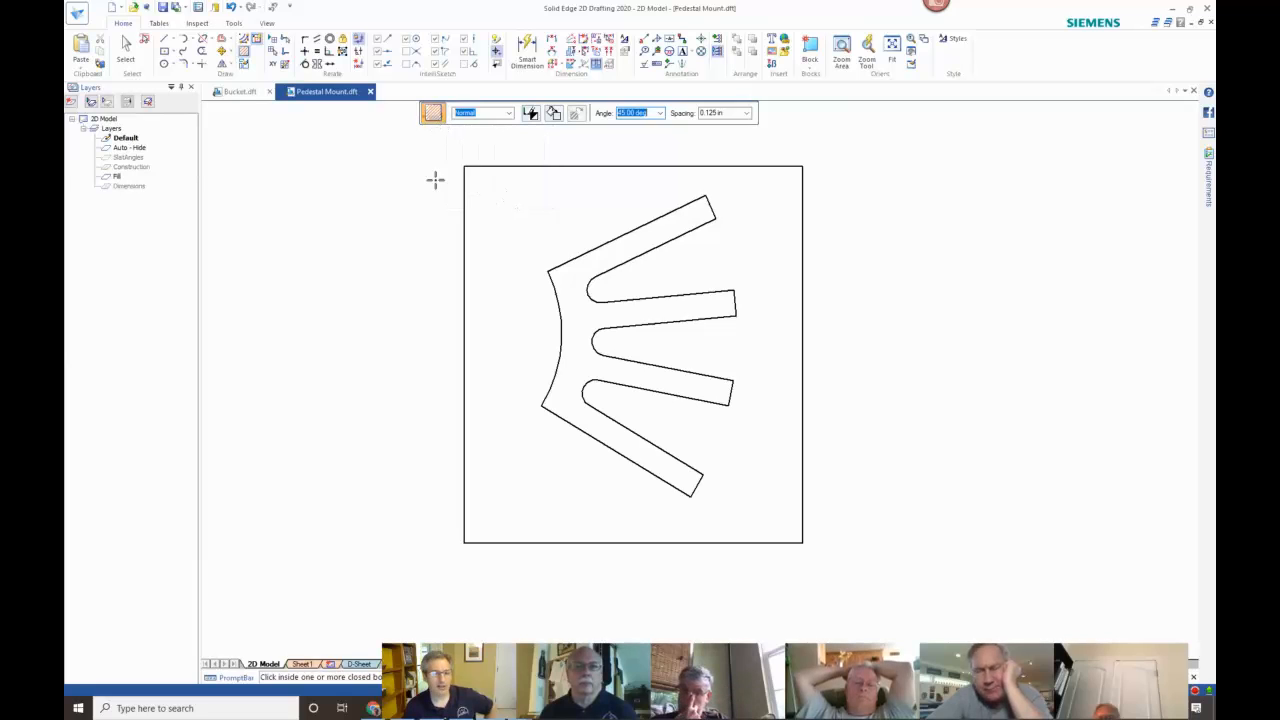
left_click(124, 48)
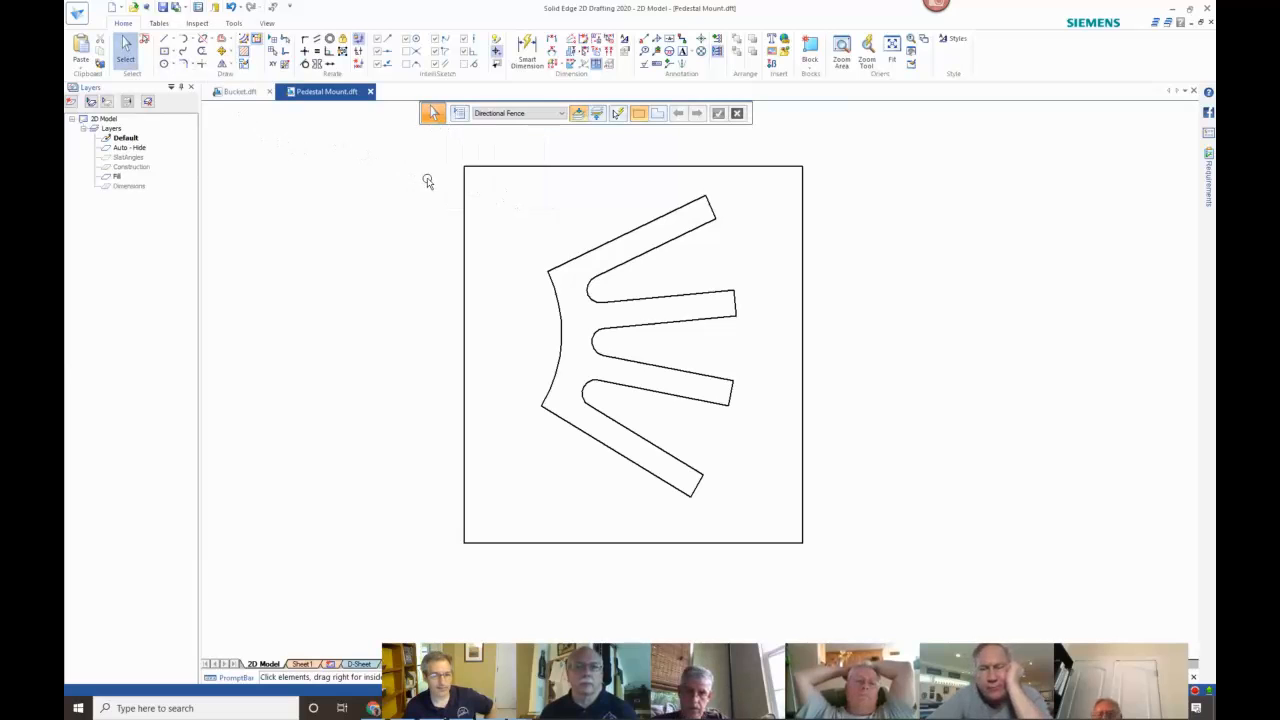
Shrink the sheet rectangle from two opposite corners to about 73 in high, fitting closely around the pedestal pattern.
left_click(463, 178)
left_click_drag(463, 165, 537, 188)
left_click(802, 542)
left_click_drag(802, 542, 743, 500)
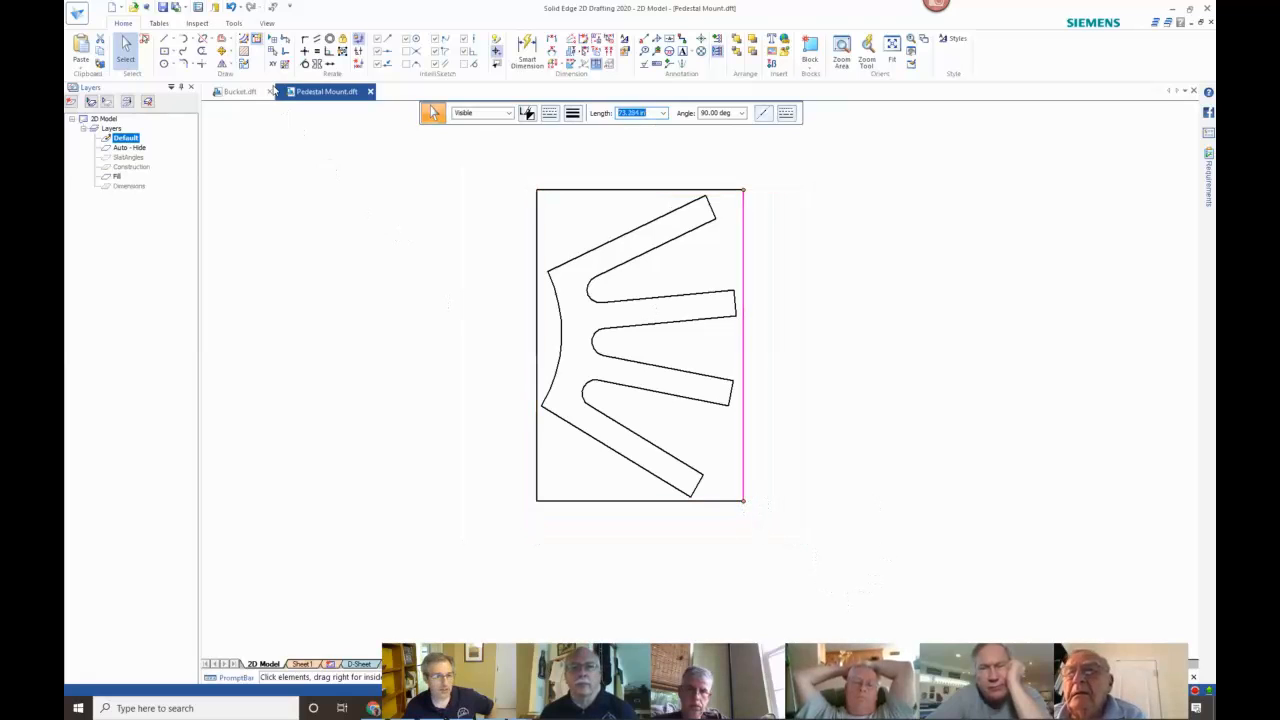
Start the Fill command and open the list of available fill styles.
left_click(242, 57)
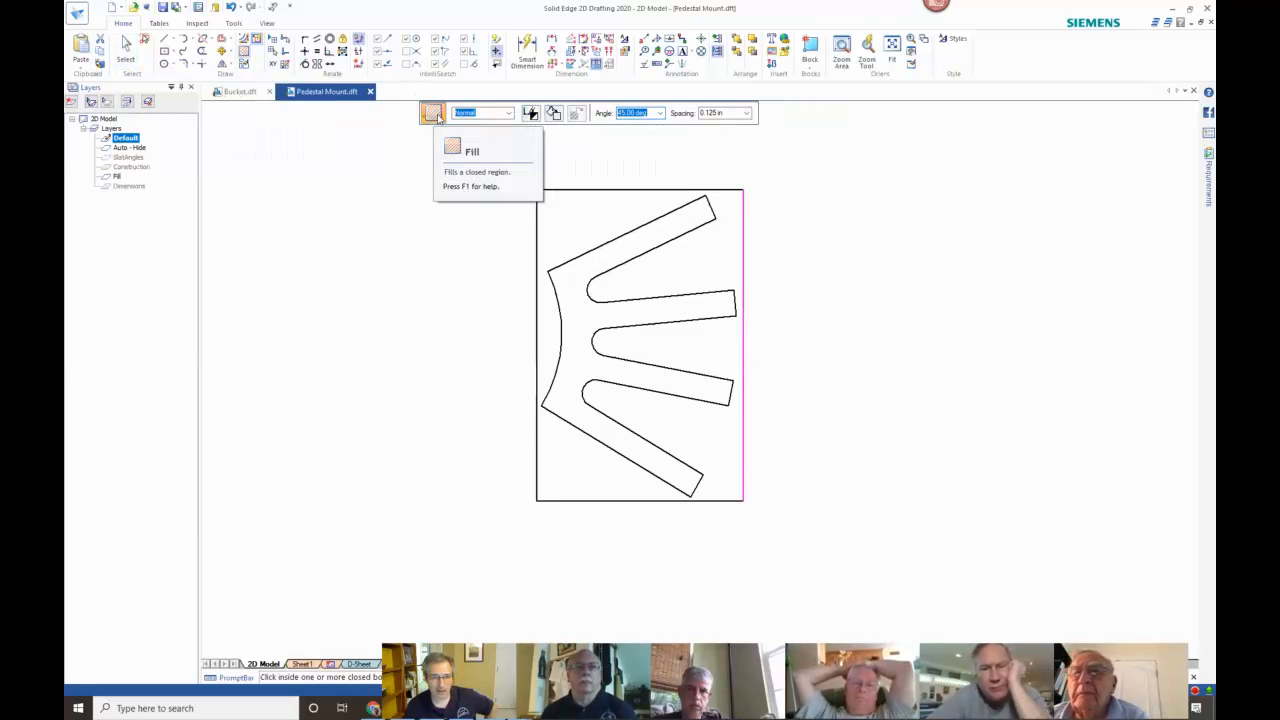
left_click(510, 114)
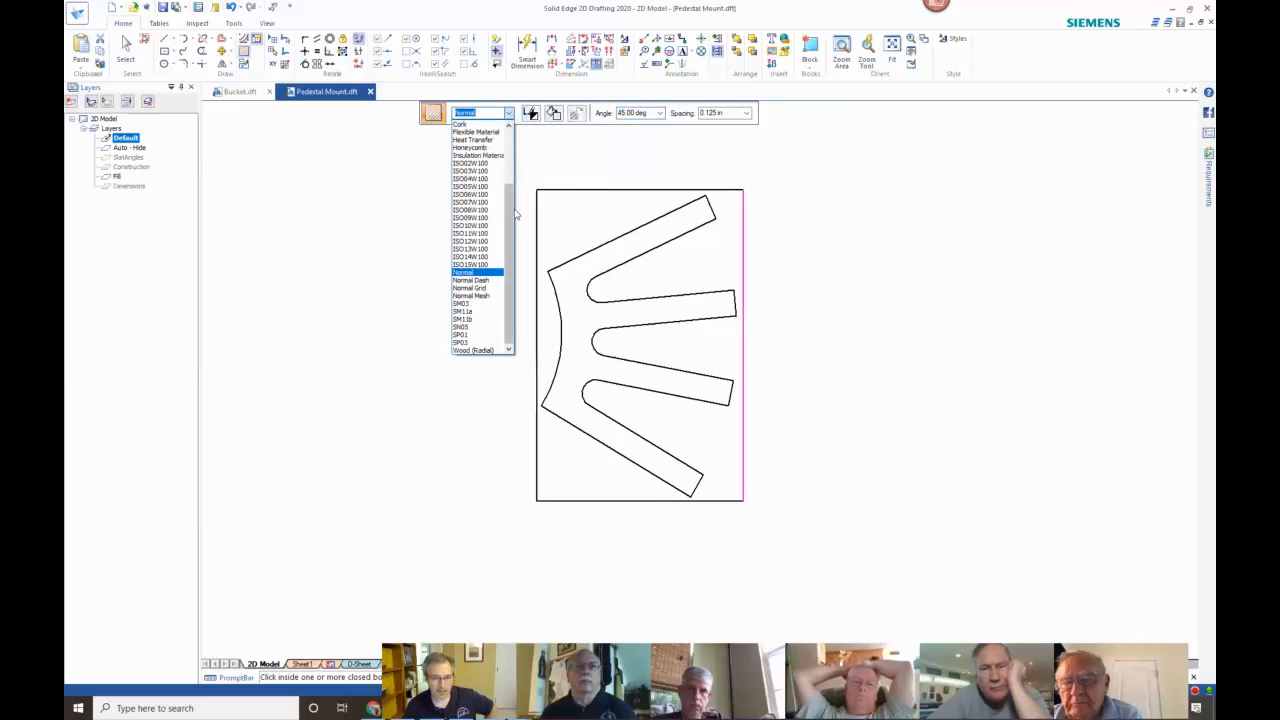
mouse_move(510, 255)
left_mouse_down()
mouse_move(510, 186)
mouse_move(519, 255)
left_mouse_up()
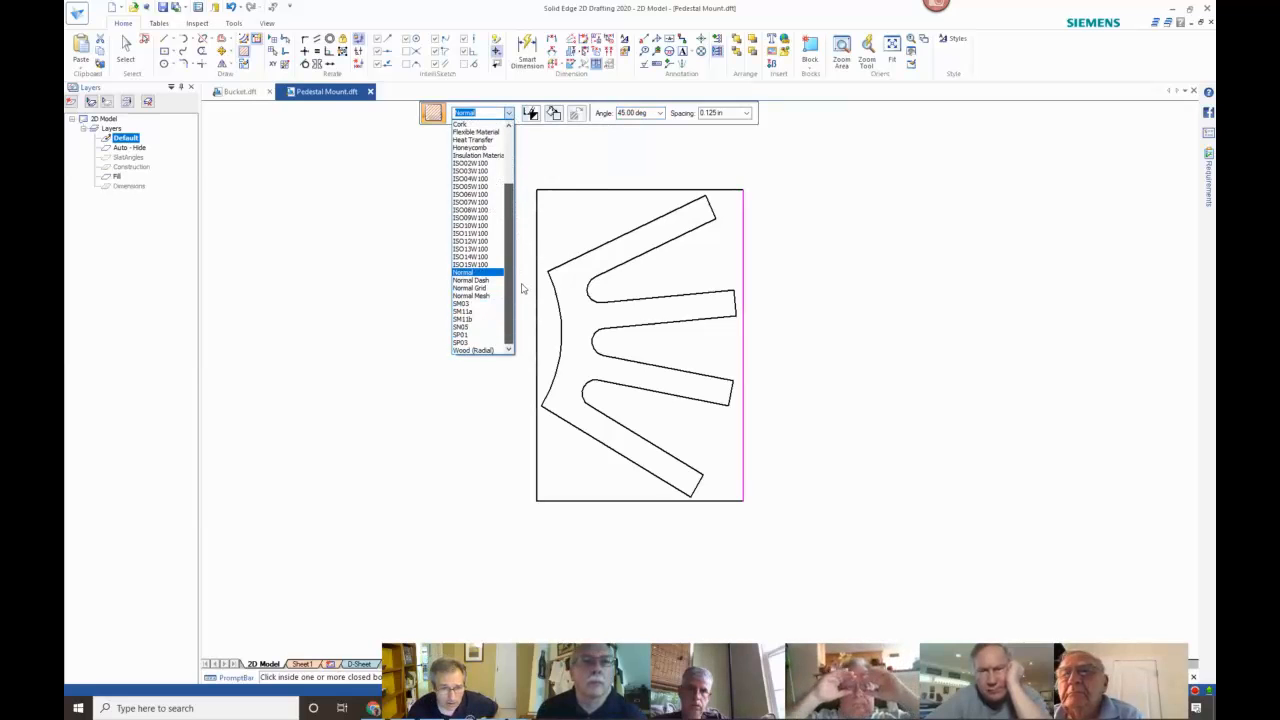
Look through the fill pattern list, set the solid fill color to Black, and try to fill the pedestal mount drawing.
left_click_drag(510, 246, 511, 182)
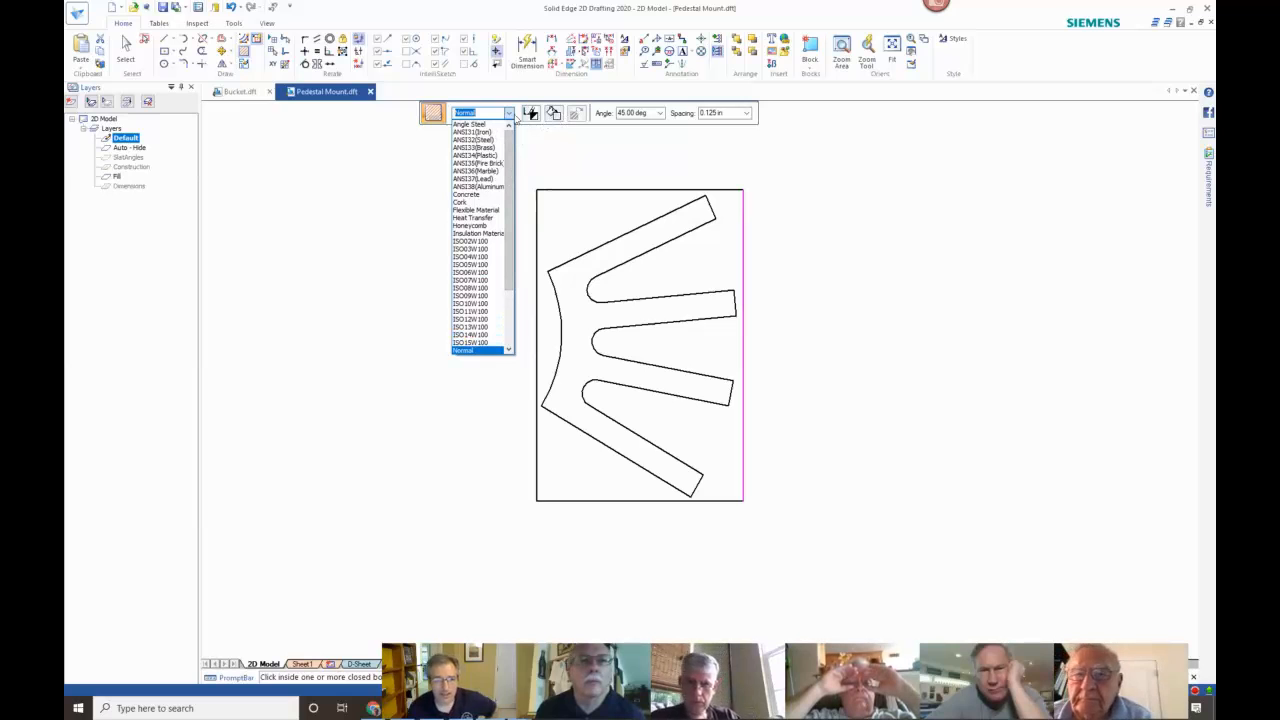
left_click(604, 137)
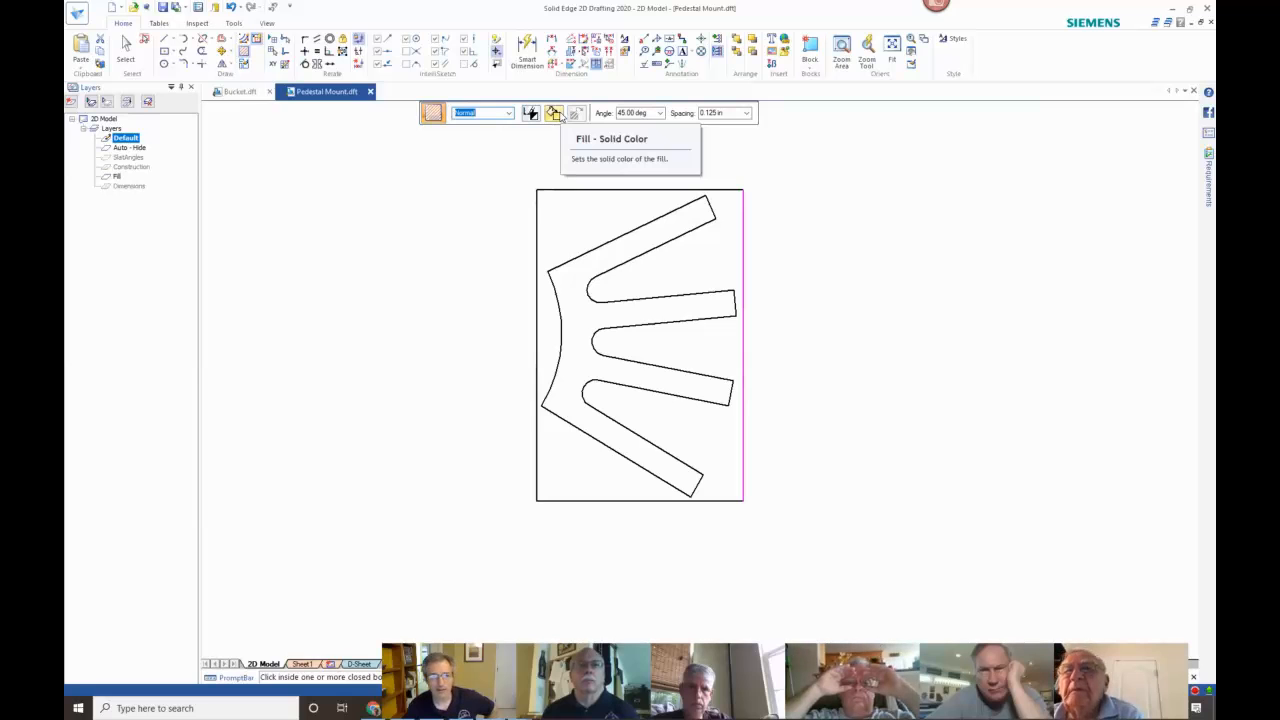
left_click(558, 114)
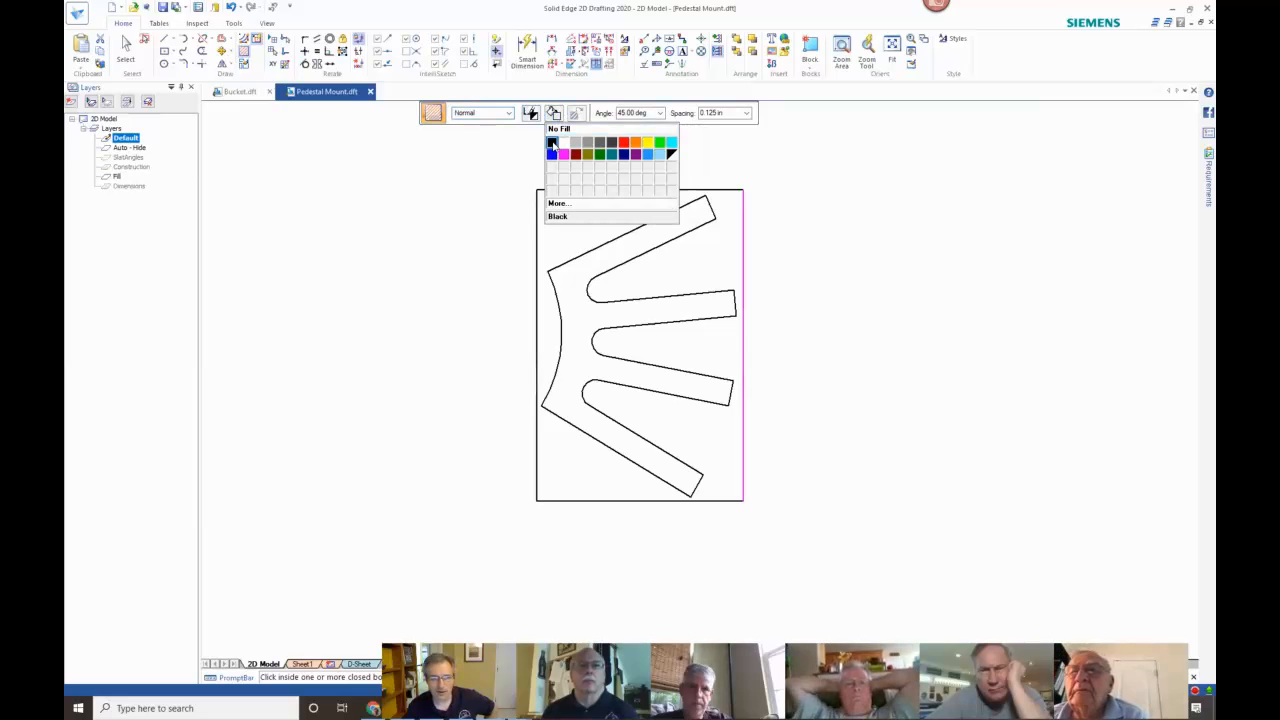
left_click(551, 144)
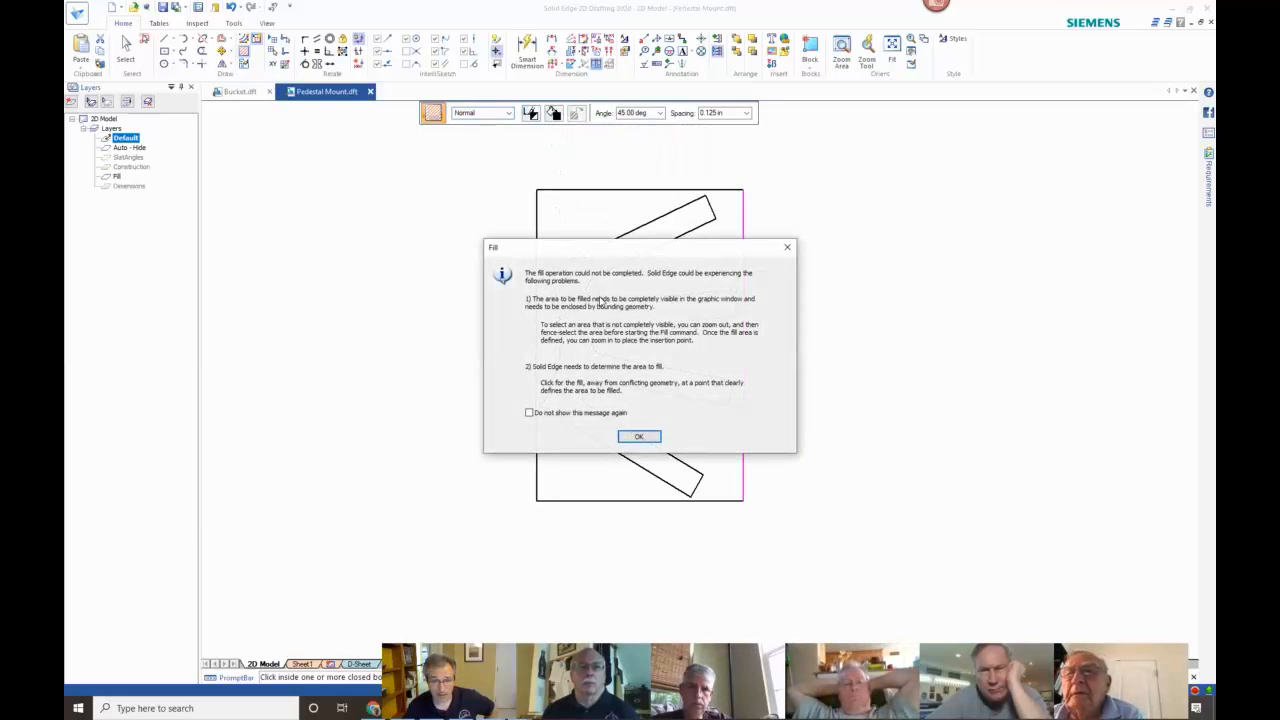
left_click(638, 435)
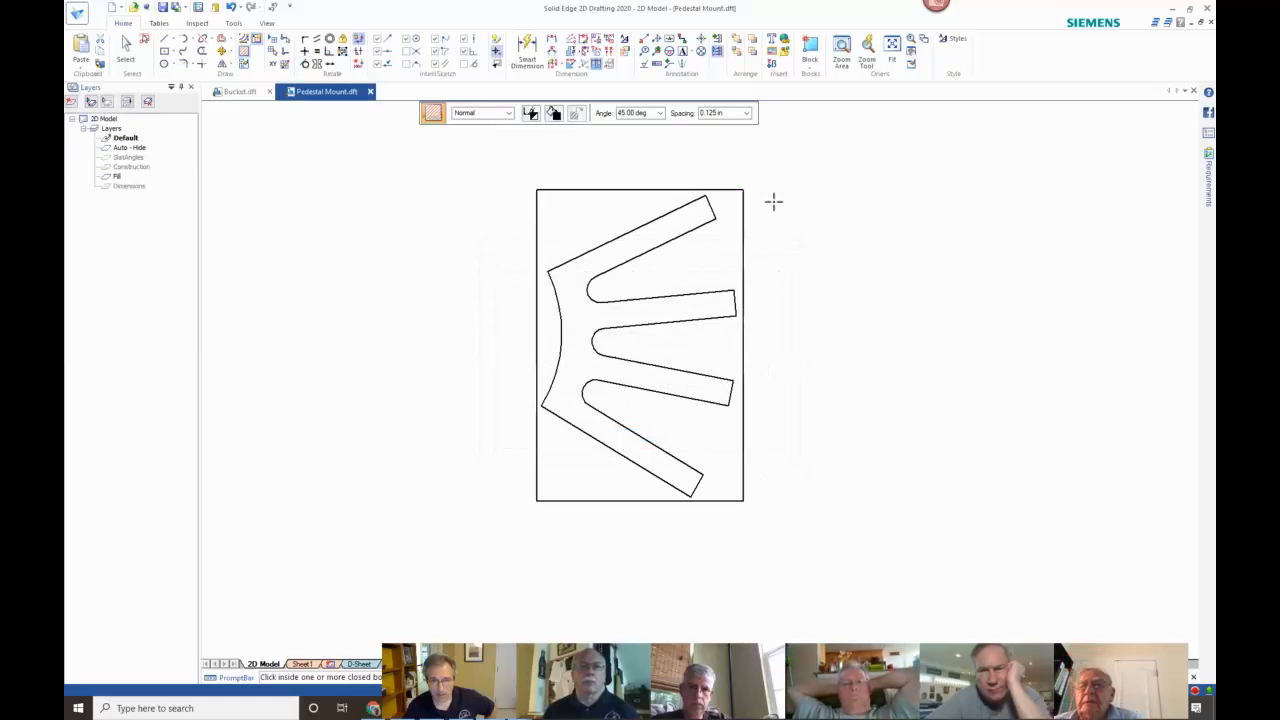
Try the black fill again near the upper edge of the mount's top arm, and undo it.
scroll(646, 193, "up", 1)
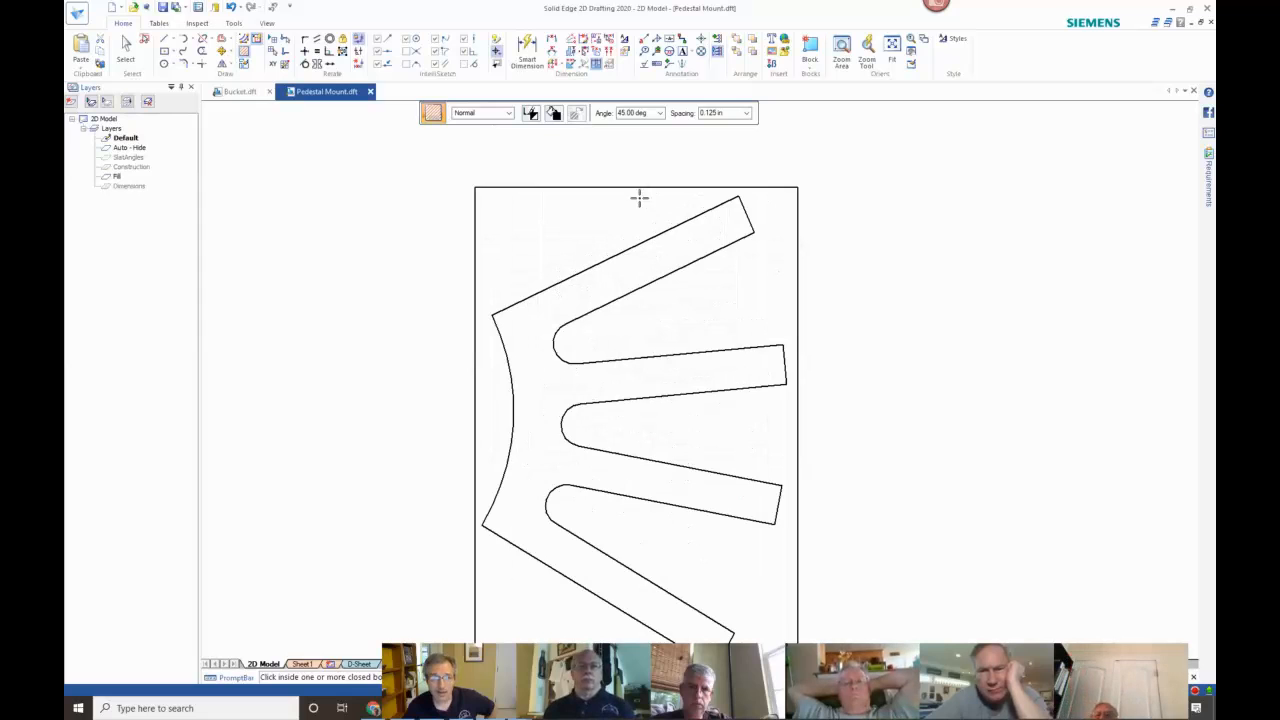
scroll(555, 214, "down", 1)
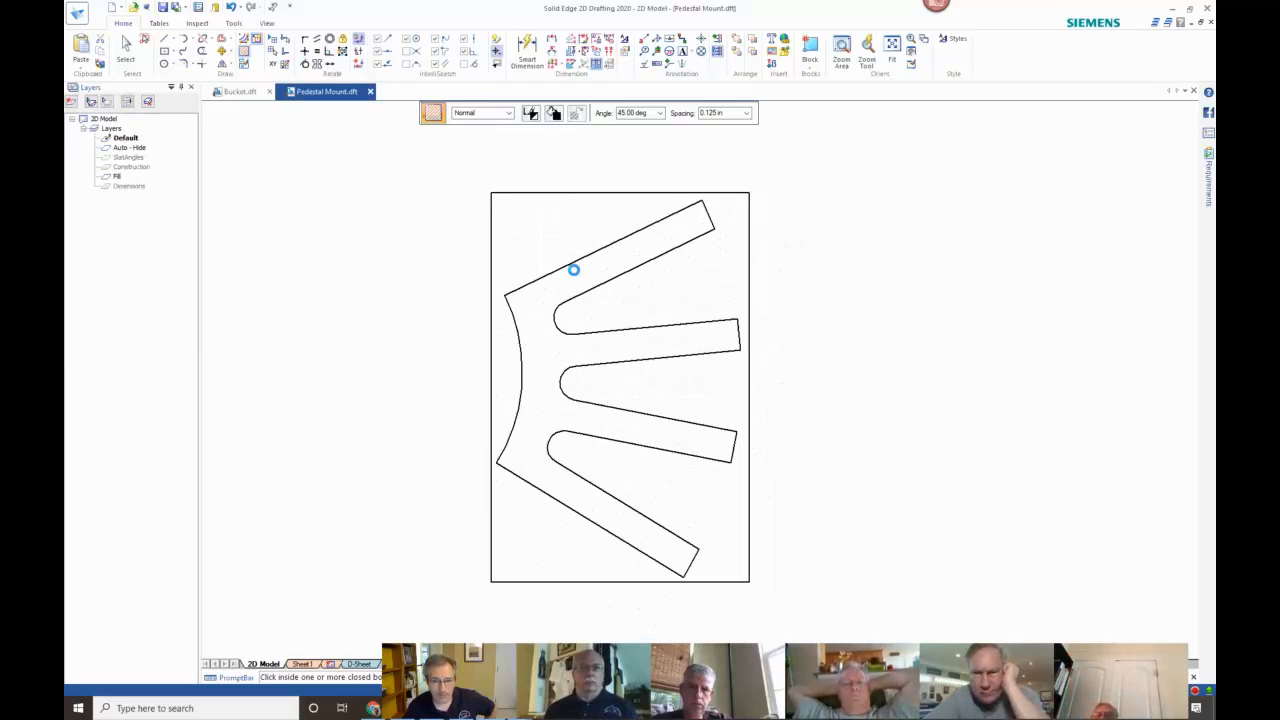
left_click(575, 268)
key("ctrl+z")
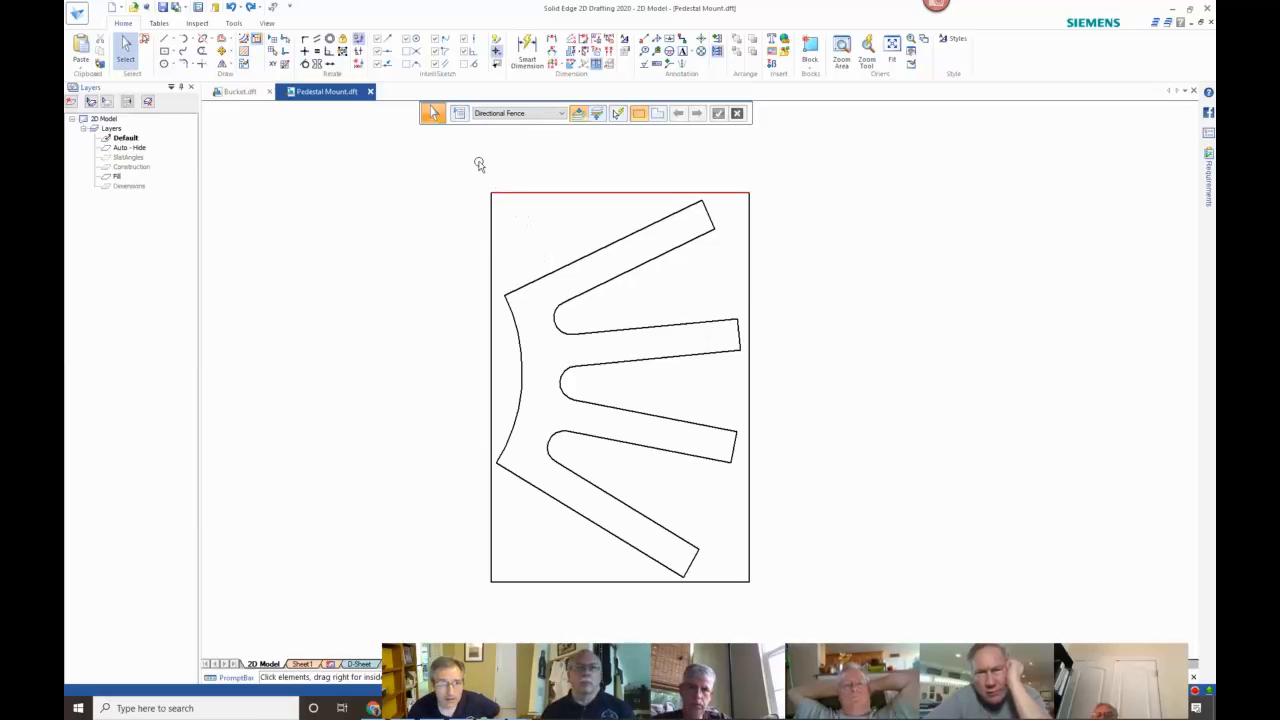
Examine the relationship handles at the rectangle's corners and along the arm ends, and hide them again.
left_click(358, 52)
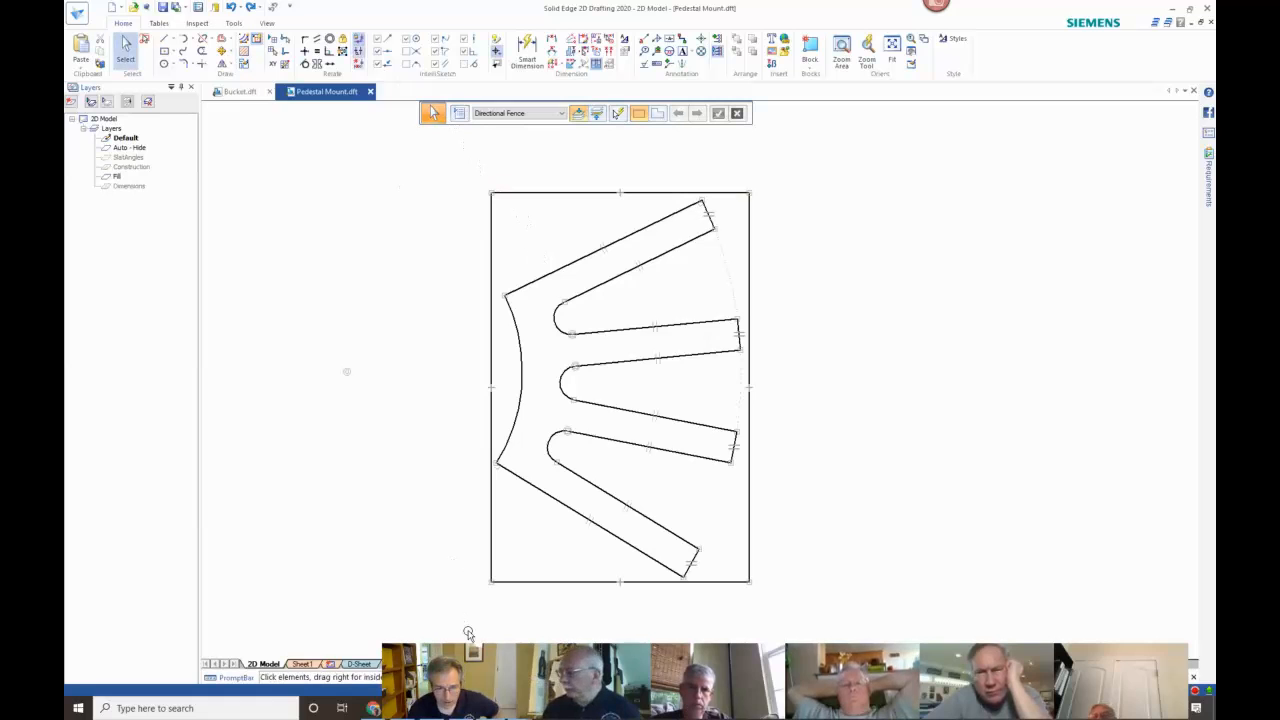
left_click(490, 586)
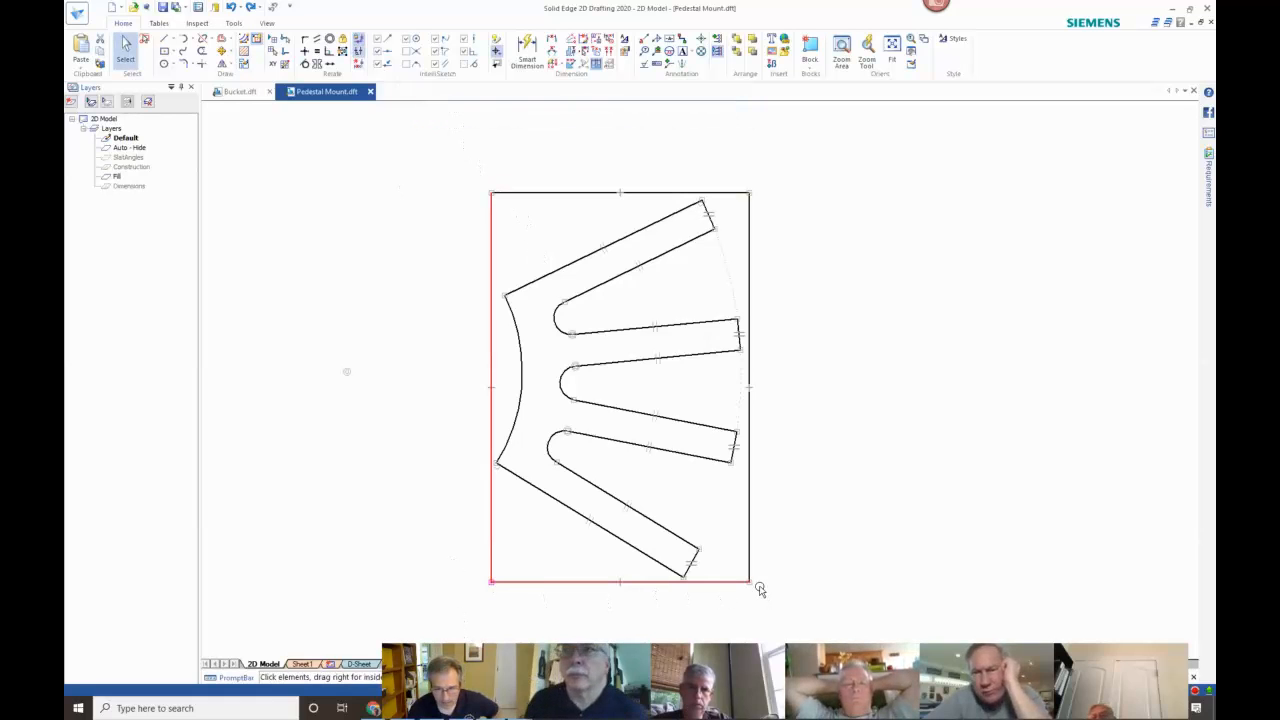
left_click(810, 584)
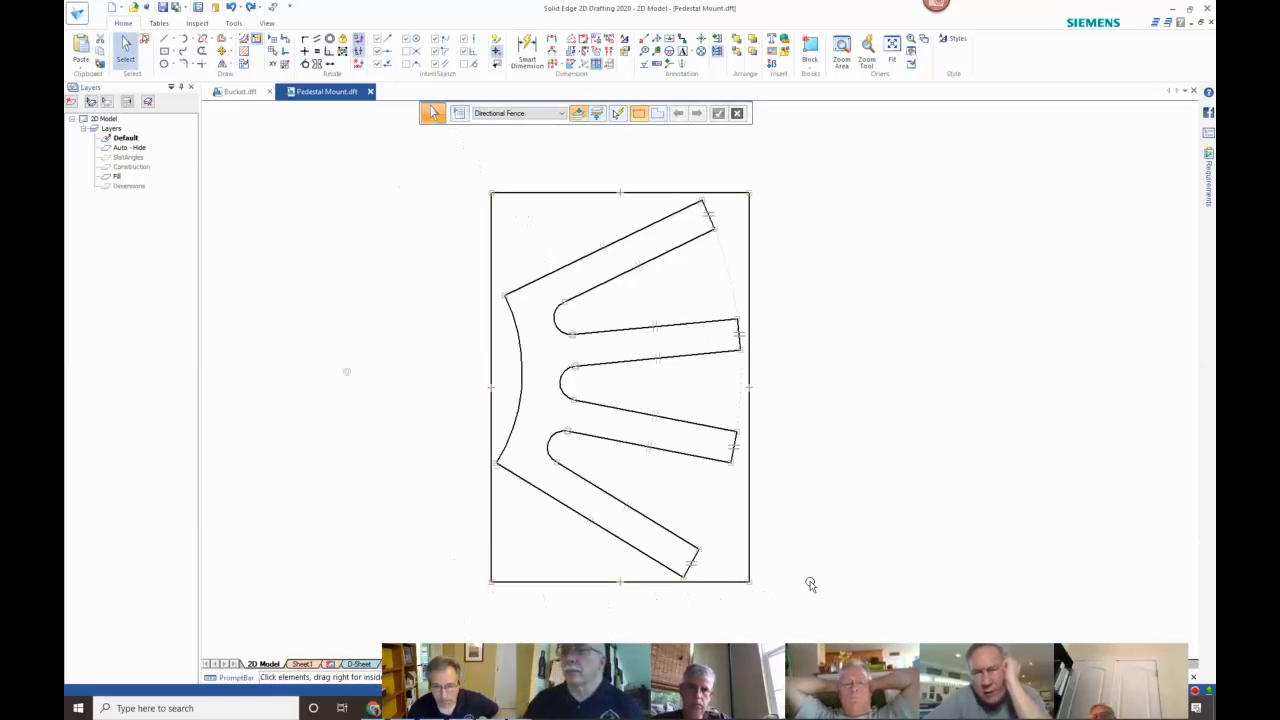
left_click(741, 381)
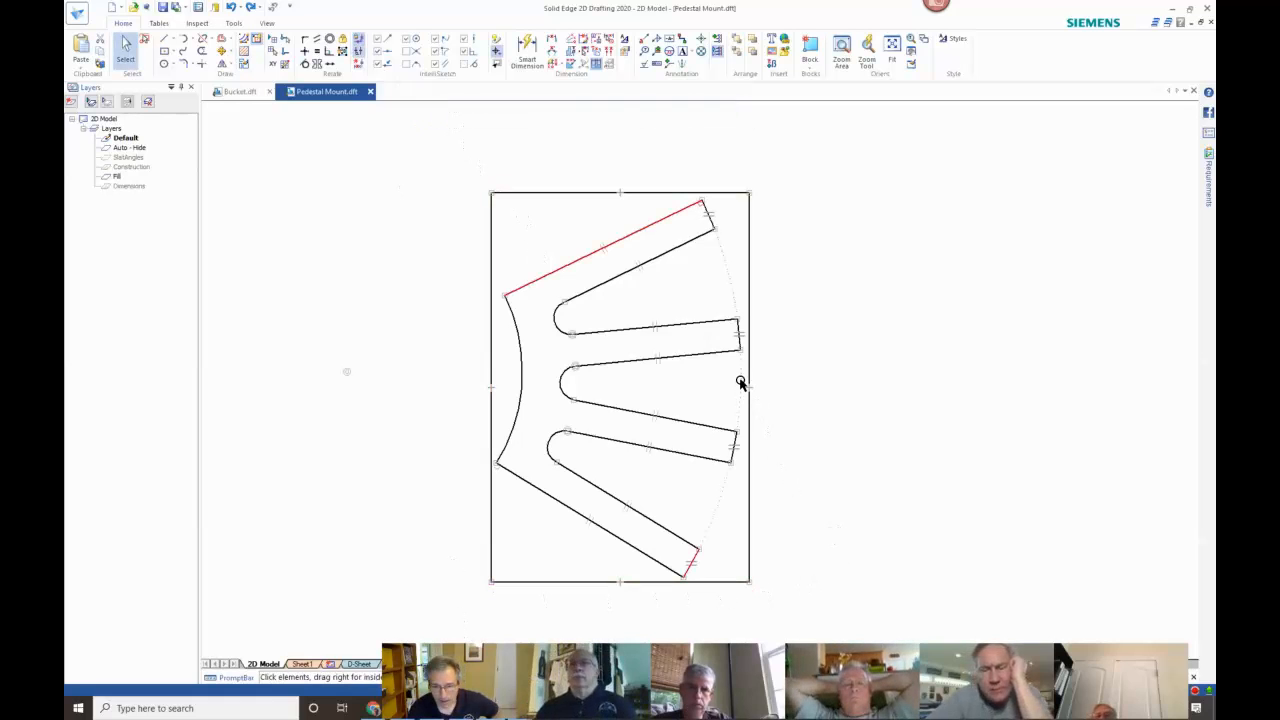
left_click(722, 266)
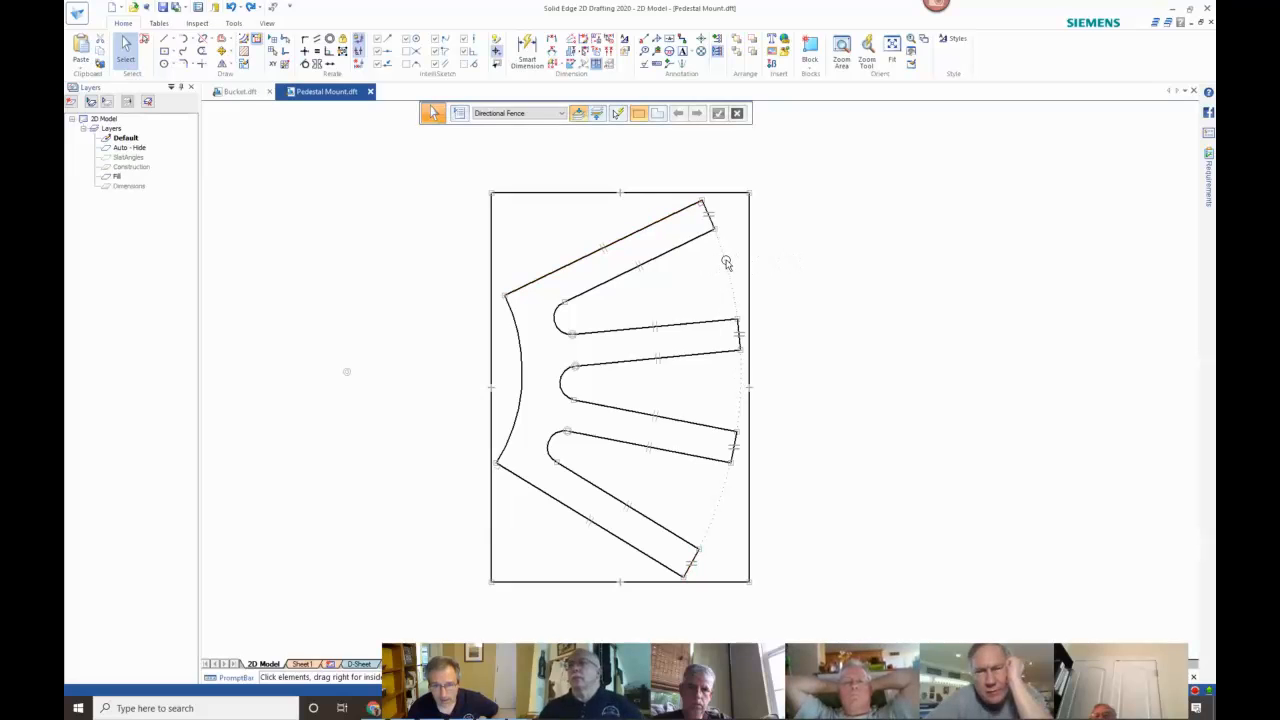
left_click(744, 295)
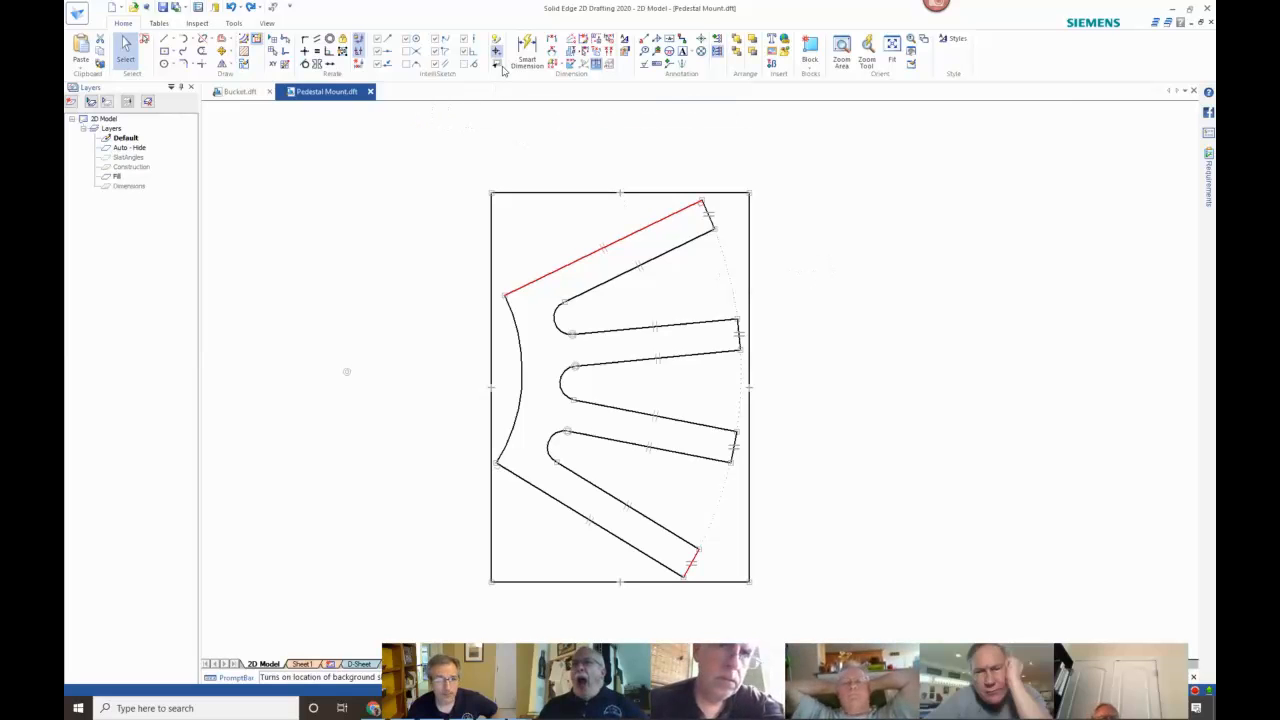
left_click(359, 63)
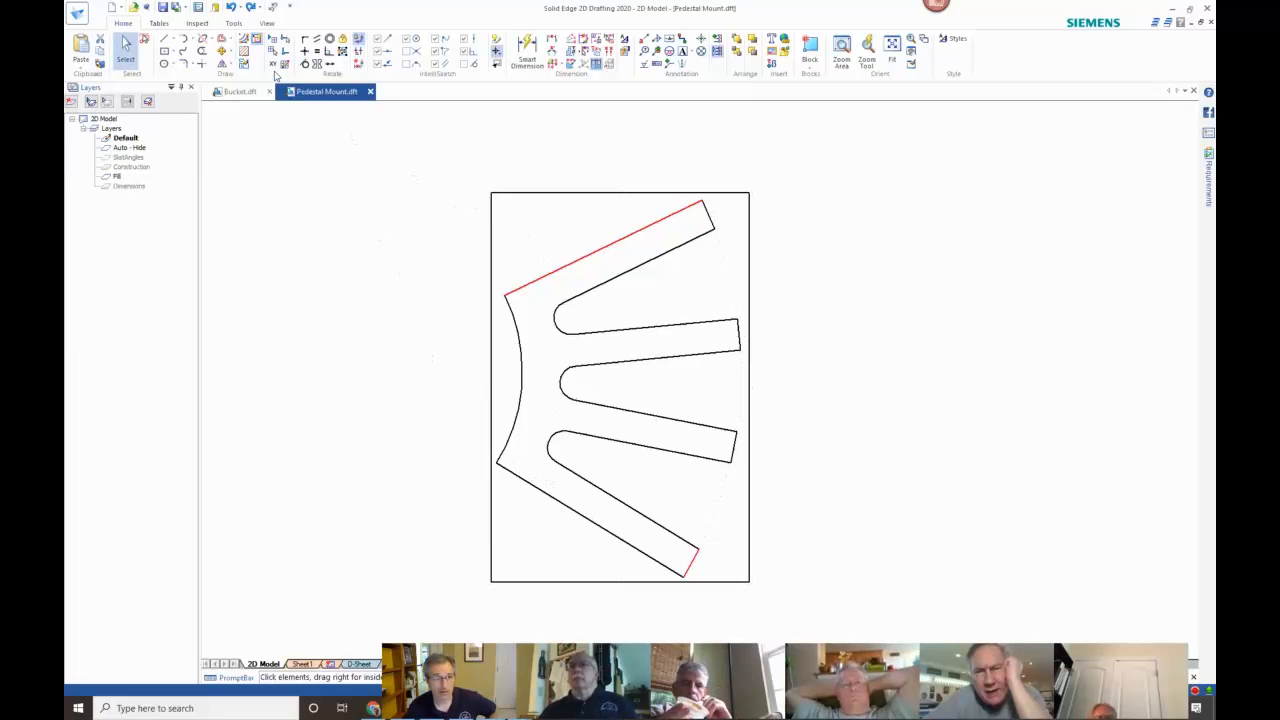
Try a Normal hatch fill in the area between the rectangle and the mount outline, and undo it.
left_click(246, 51)
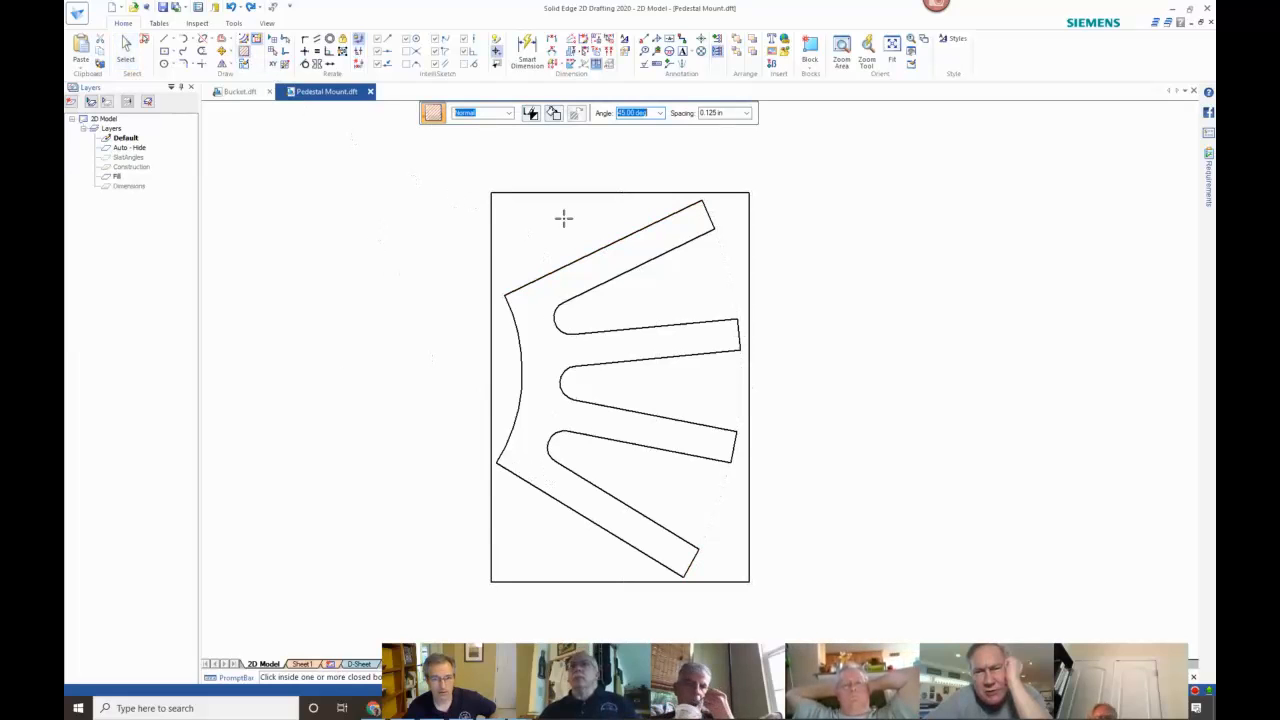
left_click(563, 218)
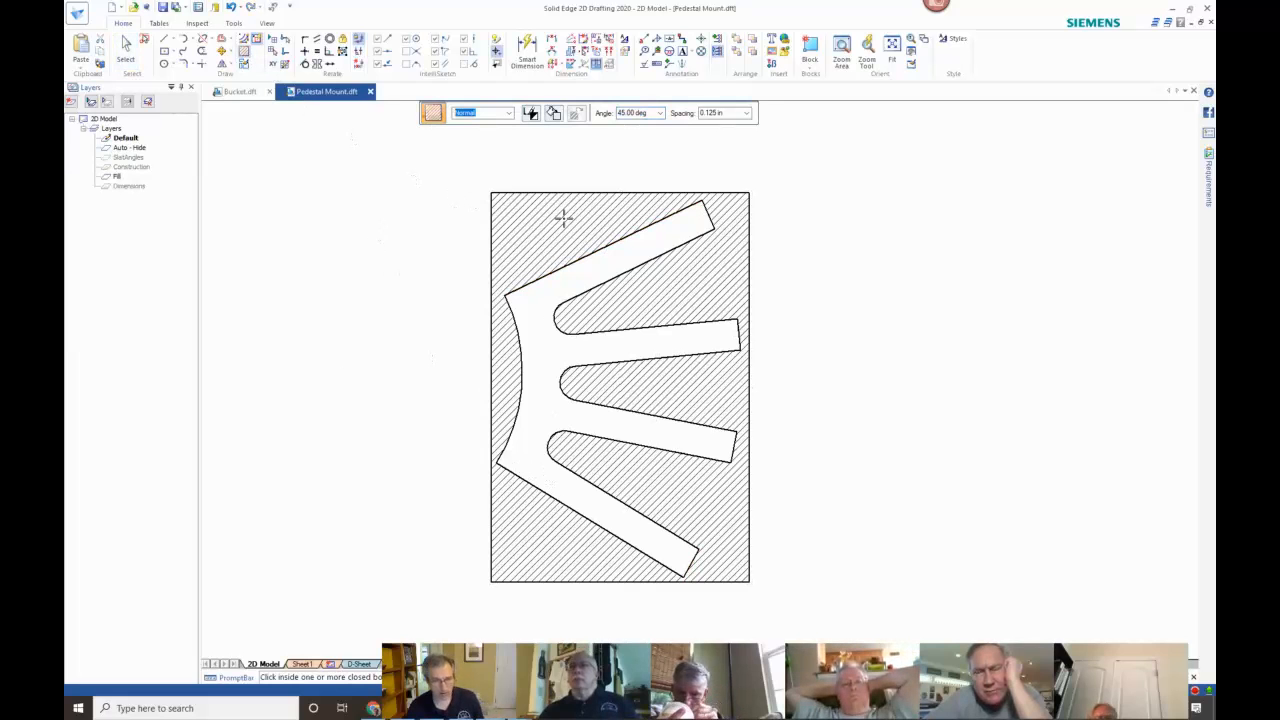
key("ctrl+z")
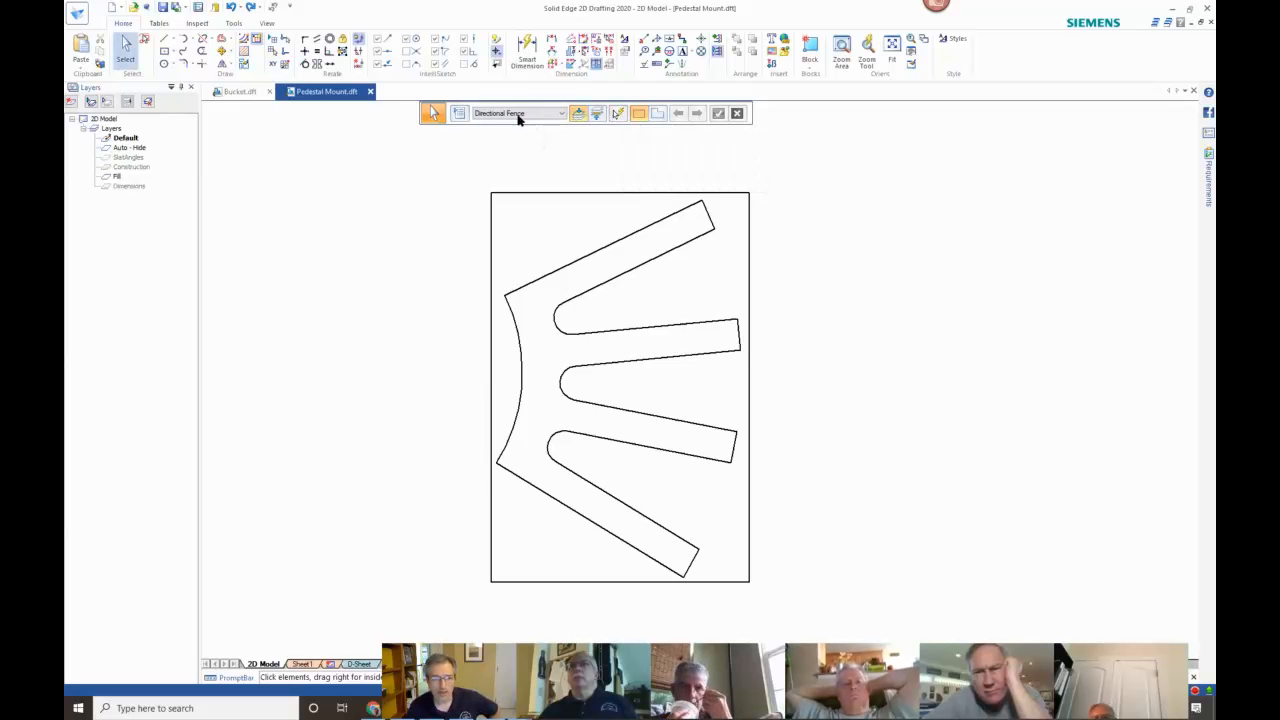
Try a solid Black fill in the area between the rectangle and the mount outline, and undo it.
left_click(244, 51)
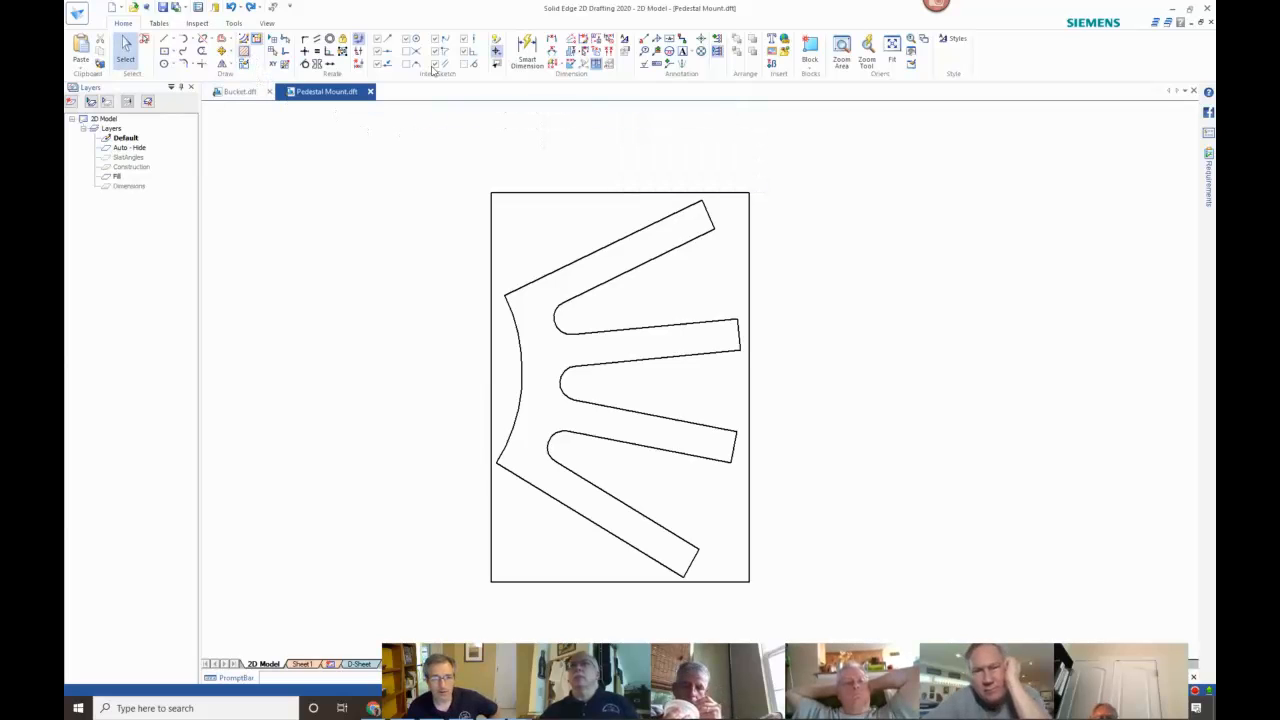
left_click(556, 113)
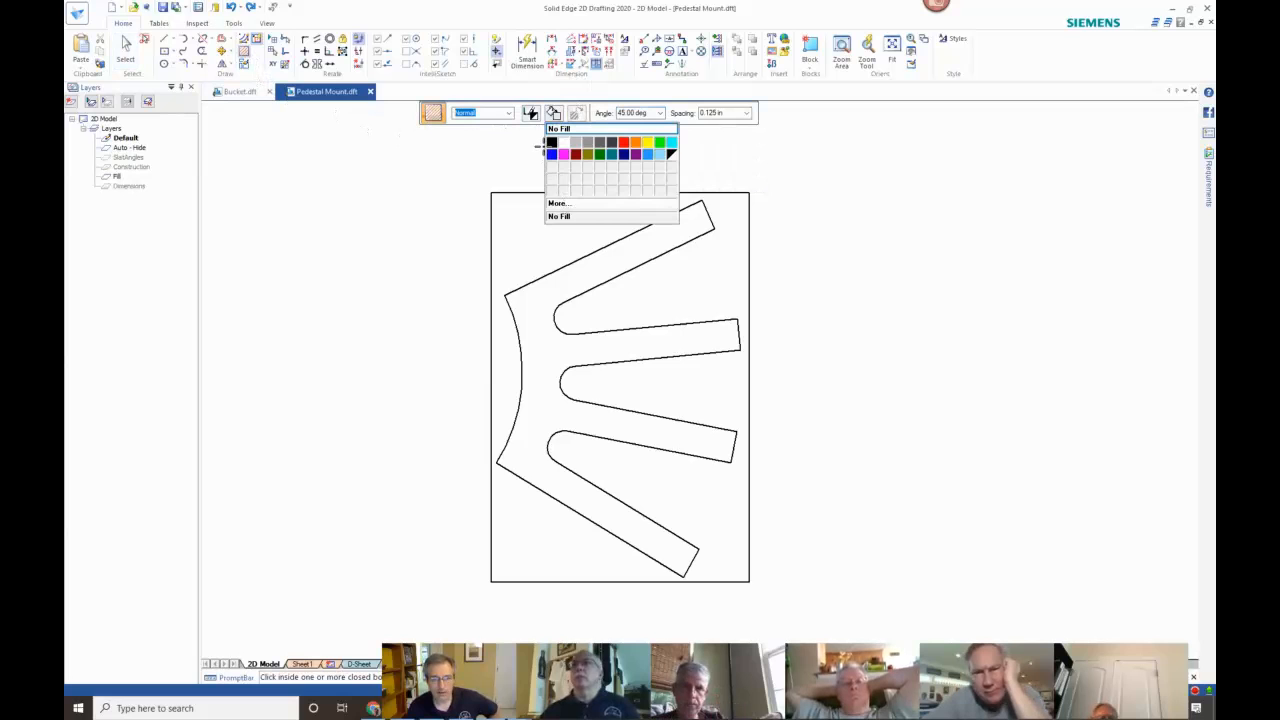
left_click(551, 142)
left_click(549, 210)
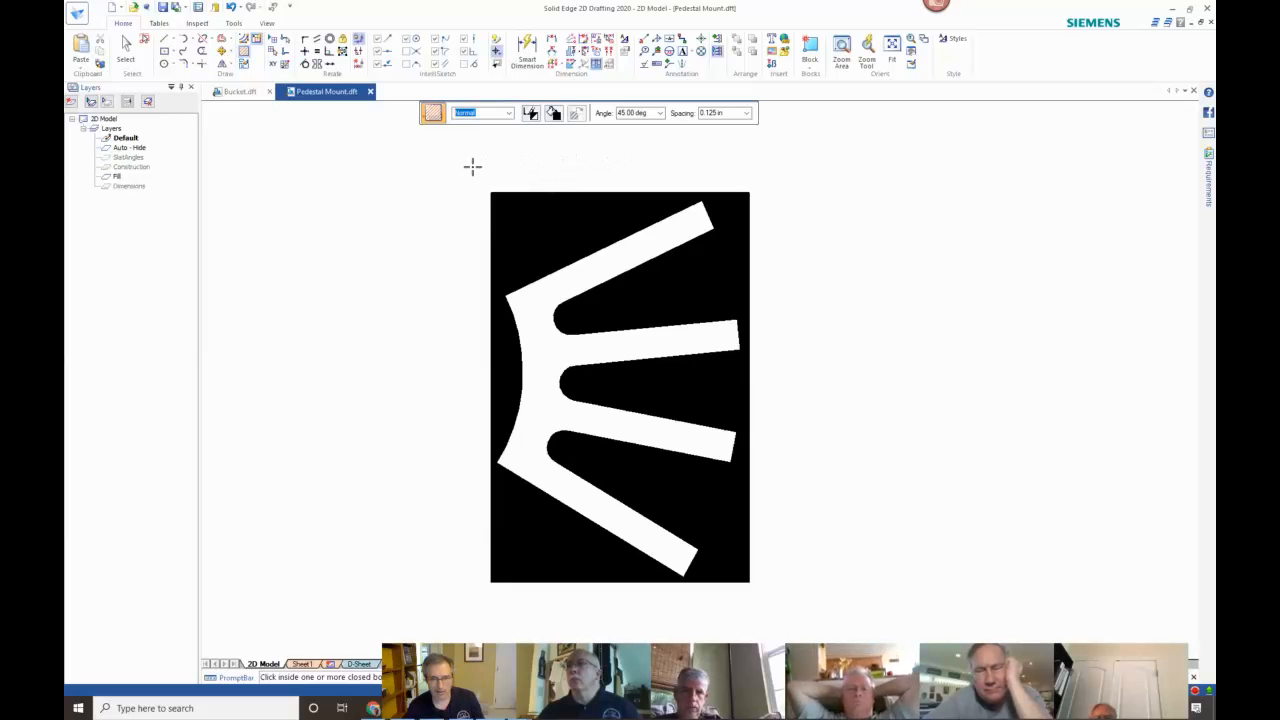
key("Escape")
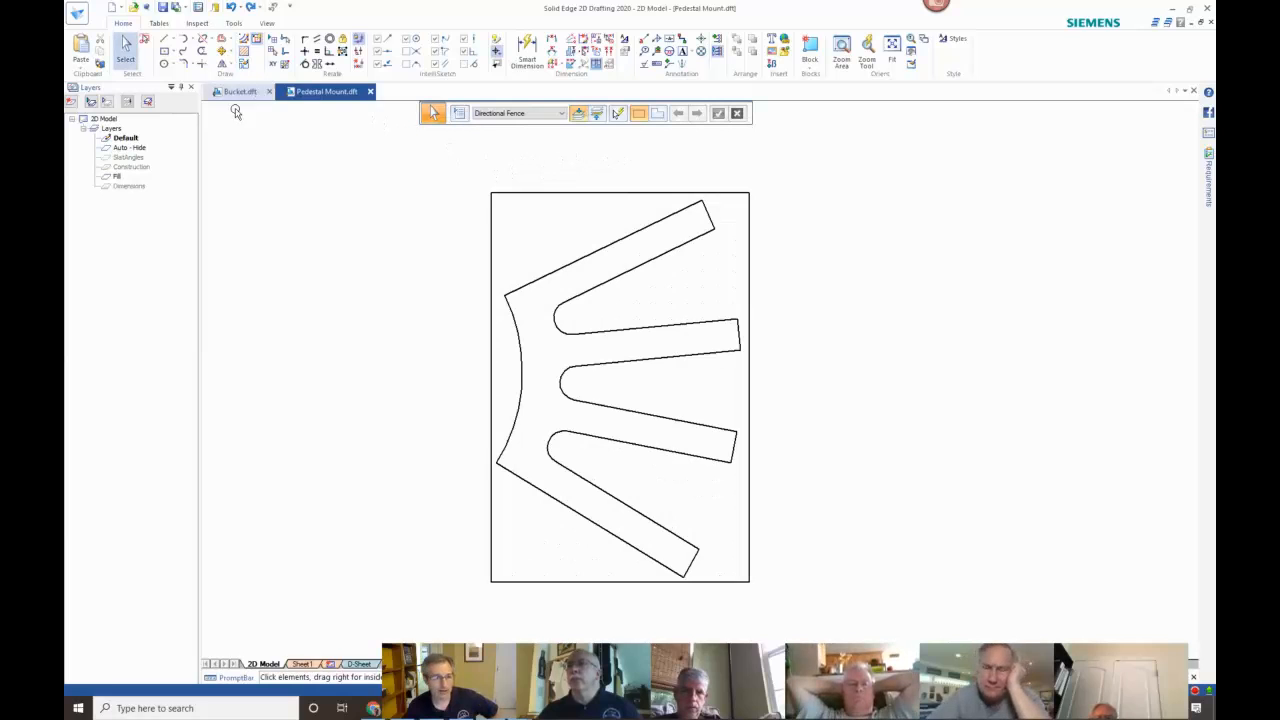
Try the Normal fill outside the rectangle and between the rectangle and mount outline, and undo the resulting hatch.
left_click(254, 62)
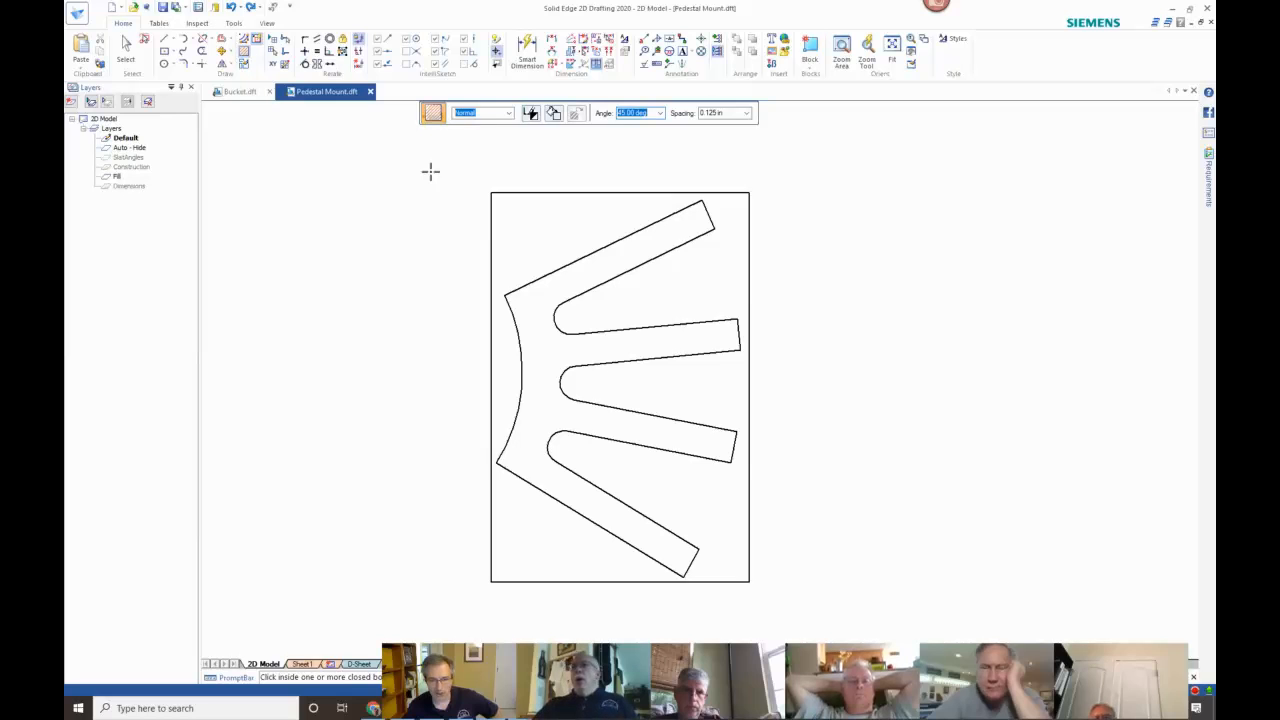
left_click(430, 171)
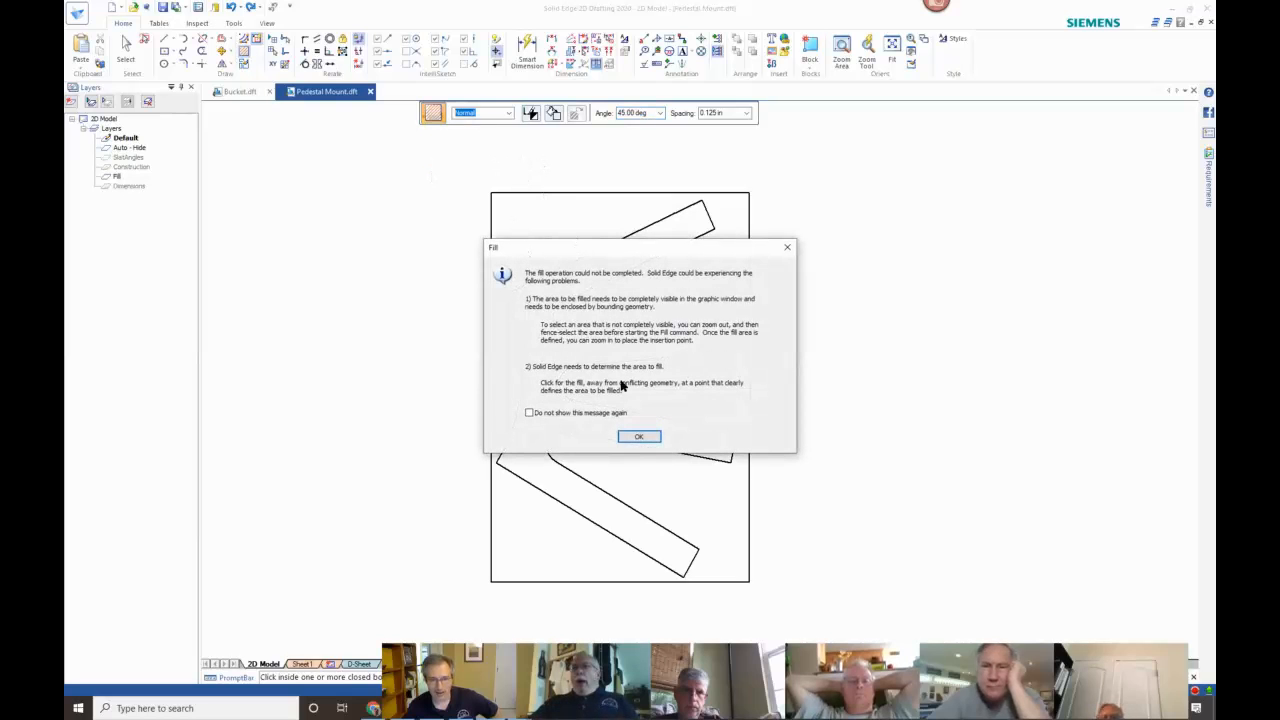
left_click(639, 436)
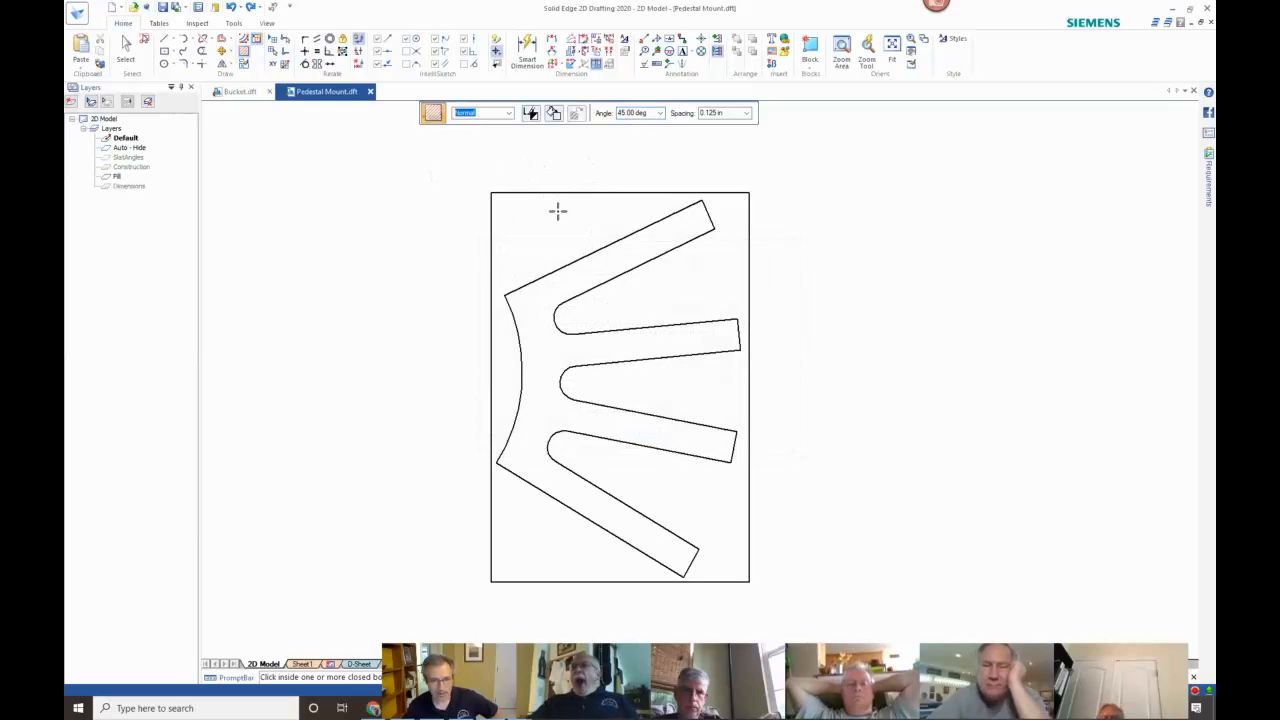
left_click(558, 211)
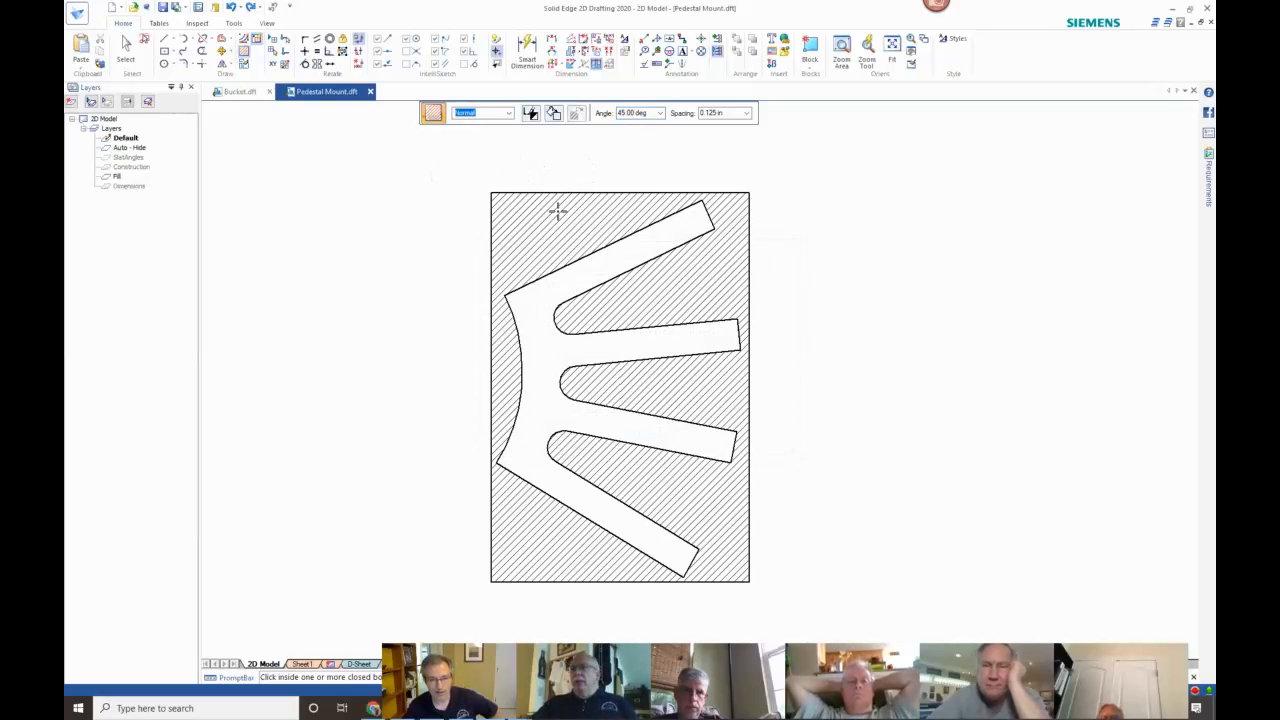
key("ctrl+z")
key("Escape")
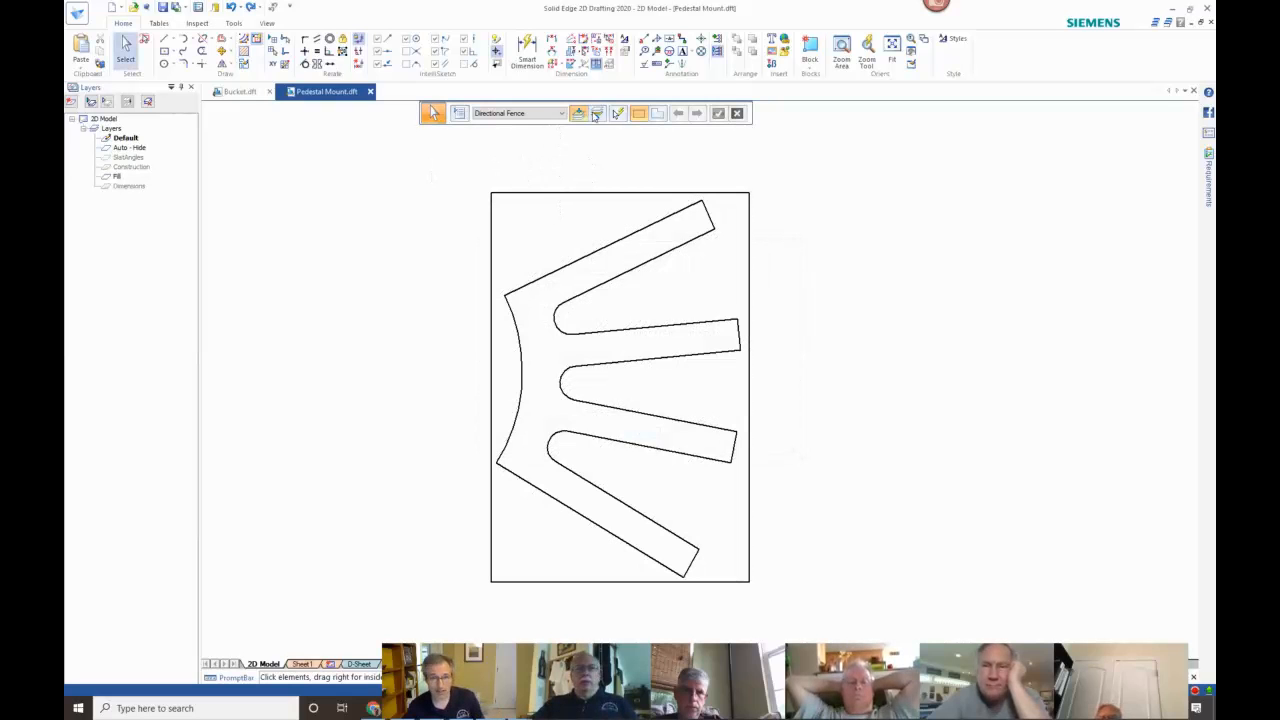
Fill the area between the rectangle and the mount outline with solid Black.
left_click(222, 50)
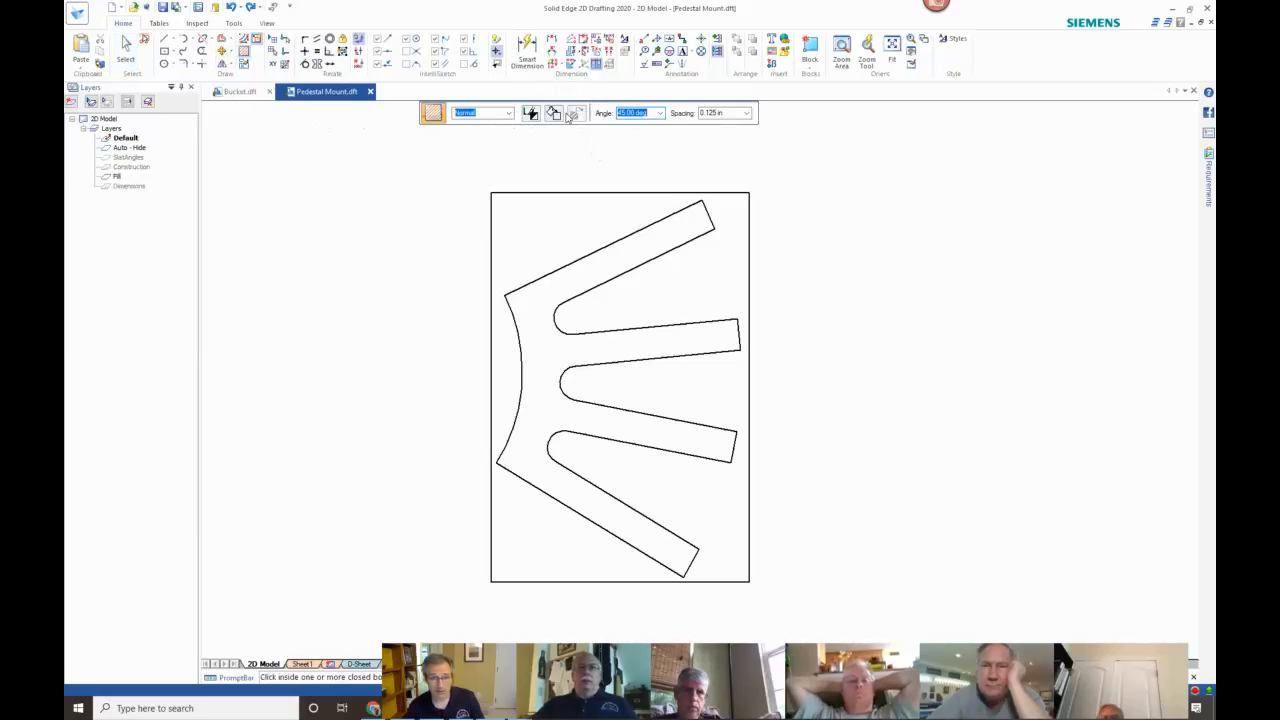
left_click(562, 115)
left_click(552, 135)
left_click(552, 211)
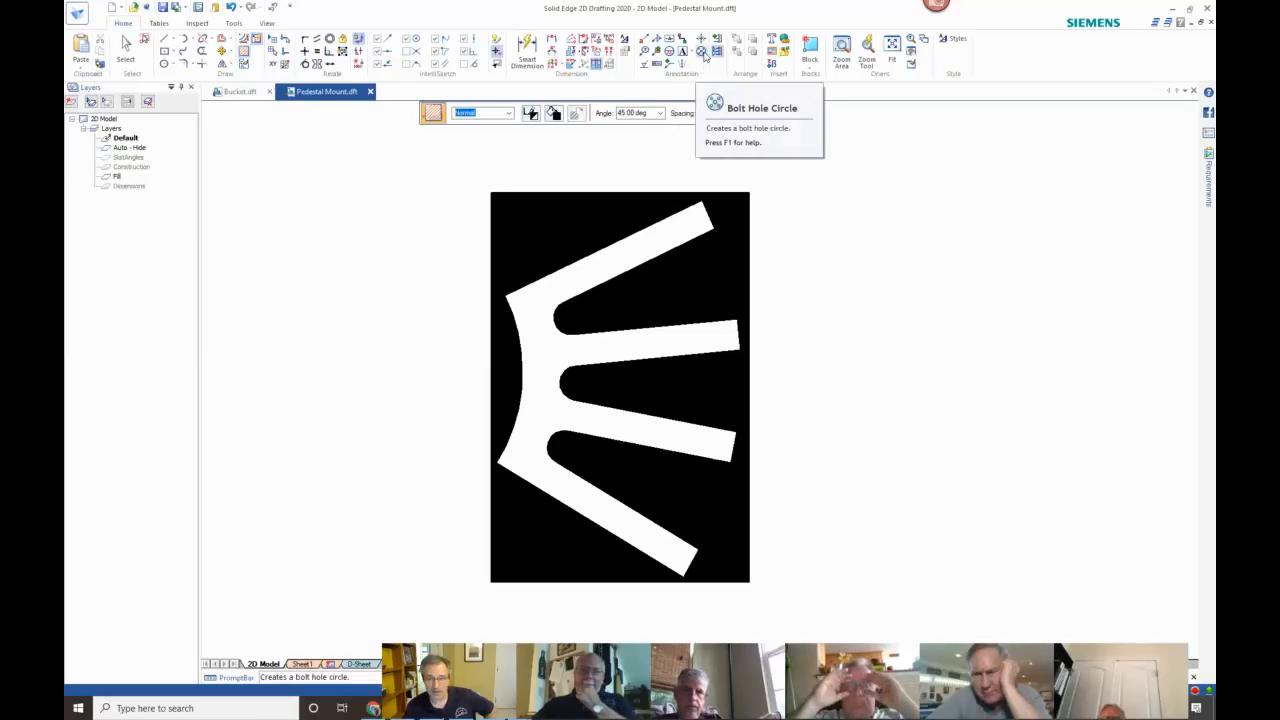
left_click(703, 53)
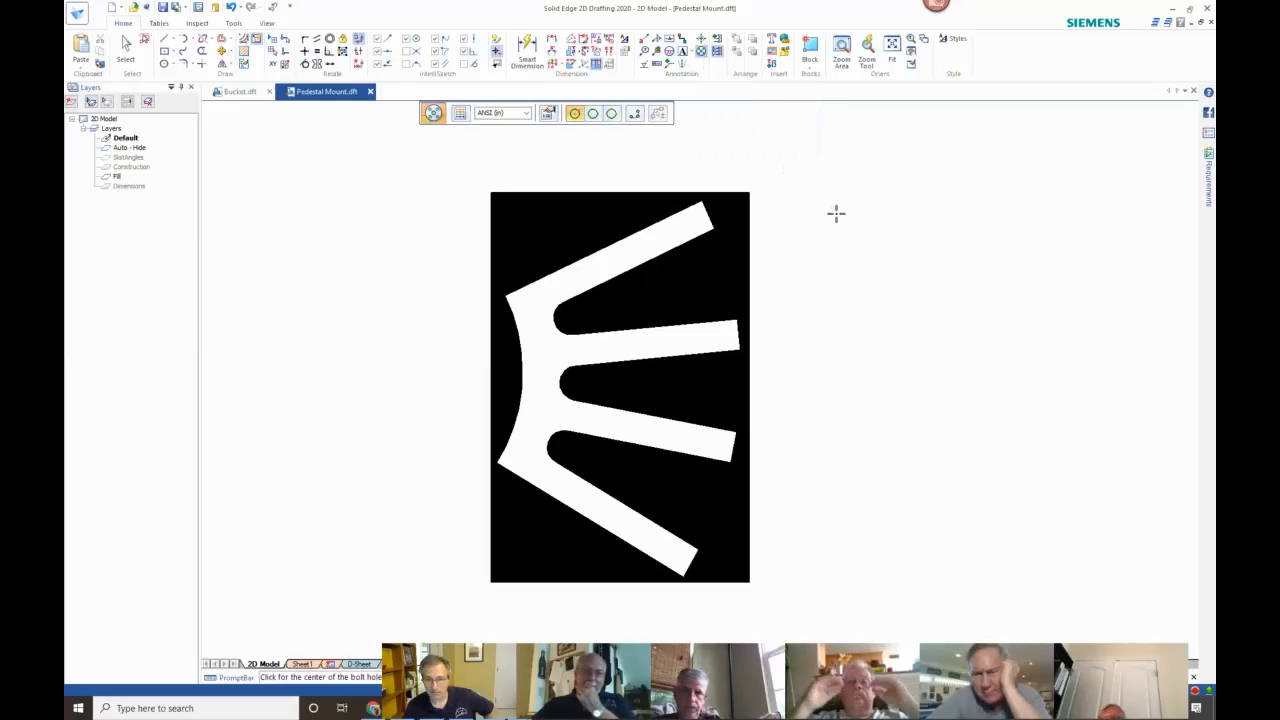
left_click(634, 114)
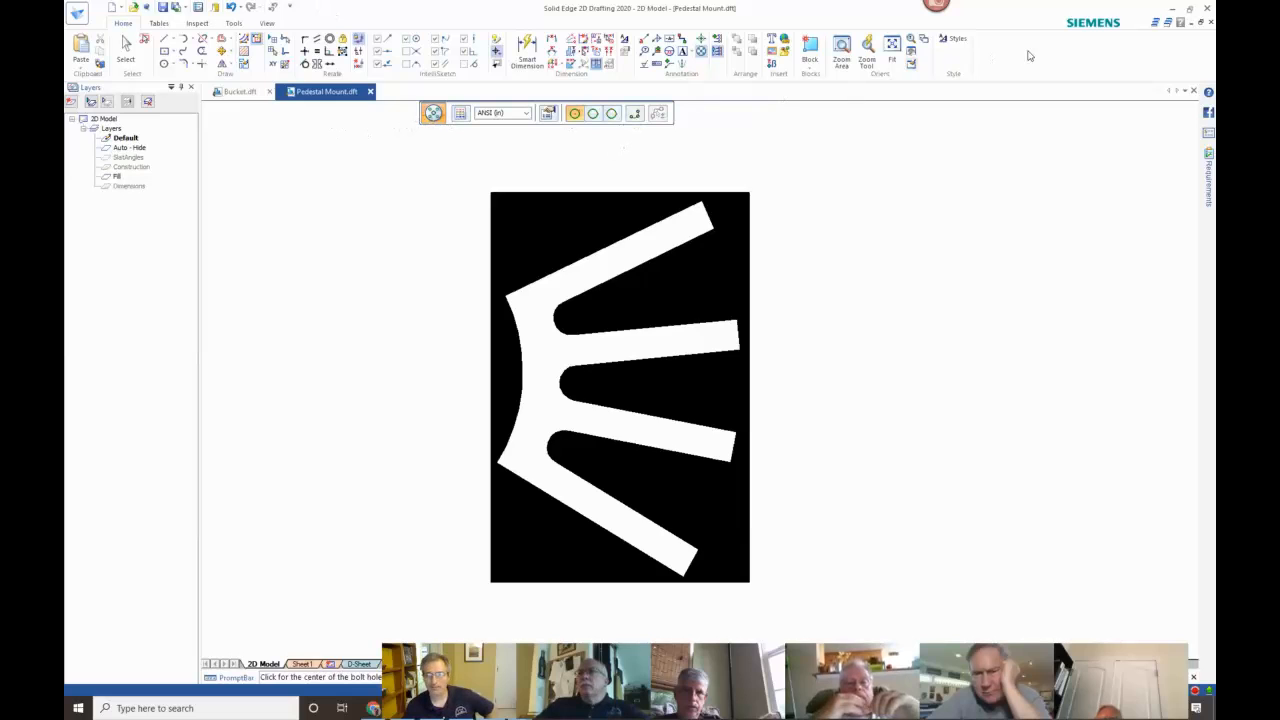
left_click(126, 50)
scroll(321, 281, "down", 1)
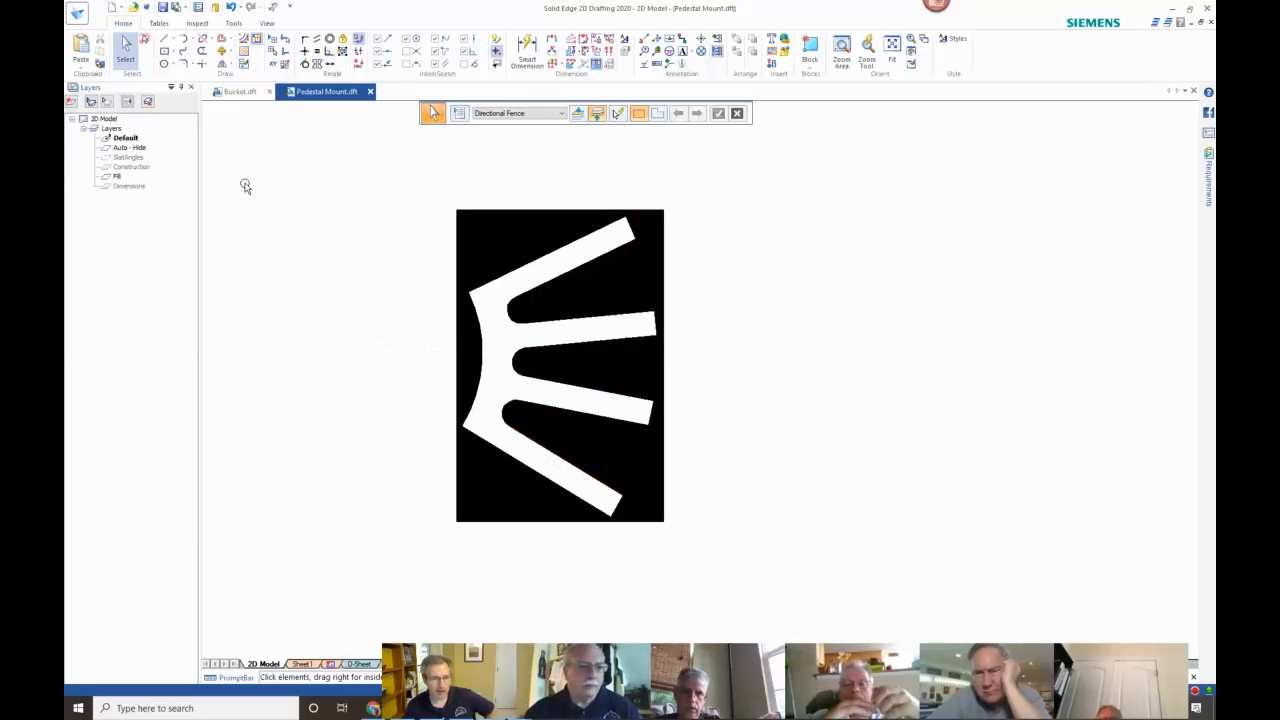
Create a new draft document from the ANSI Inch standard template.
left_click(77, 14)
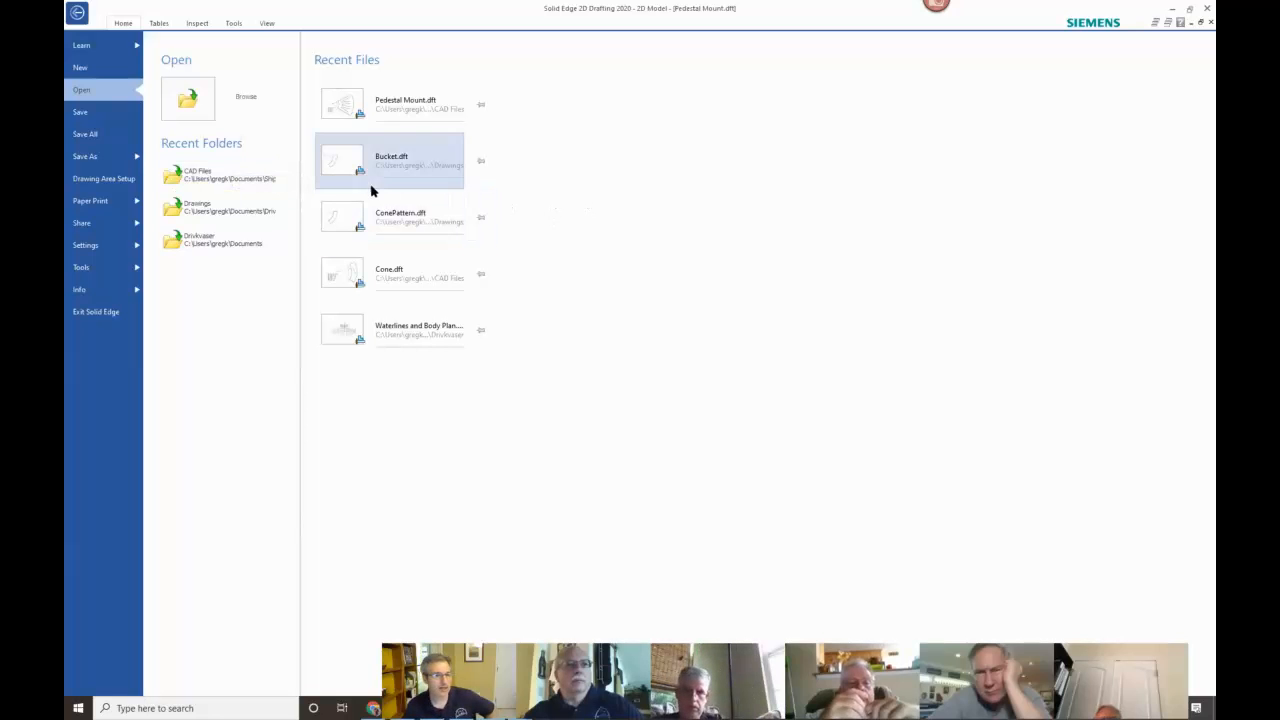
left_click(89, 70)
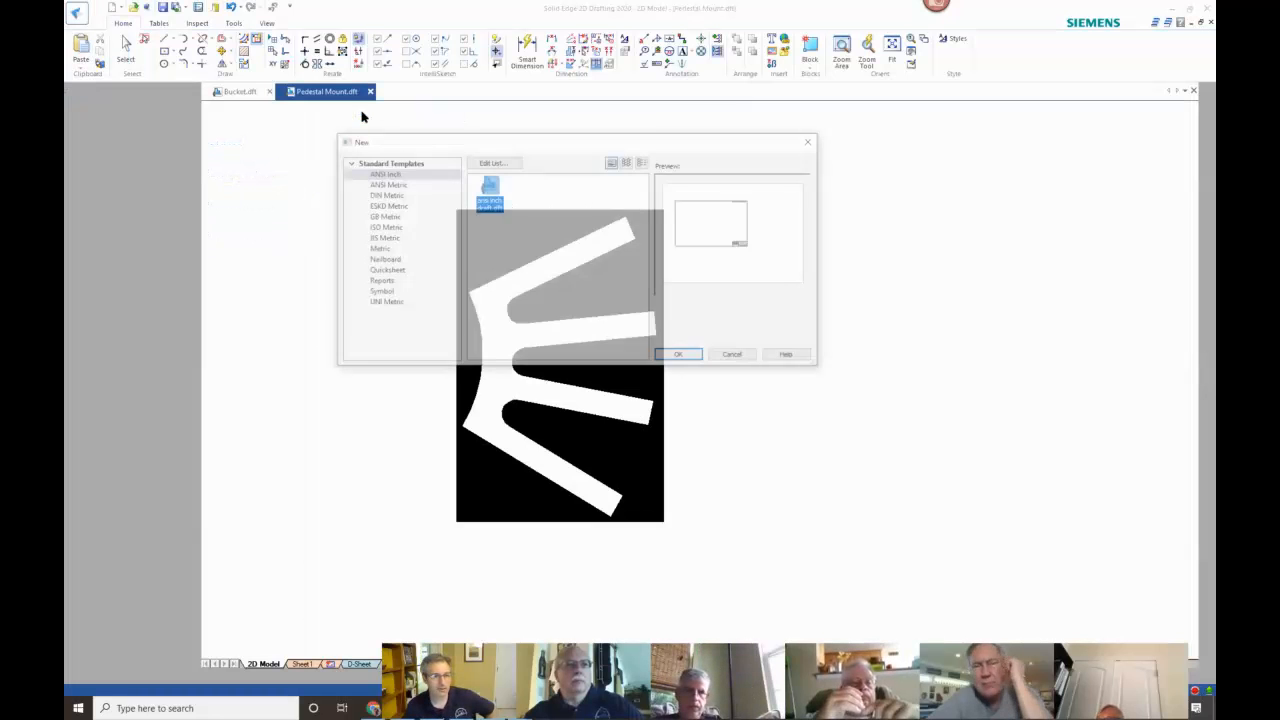
left_click(680, 356)
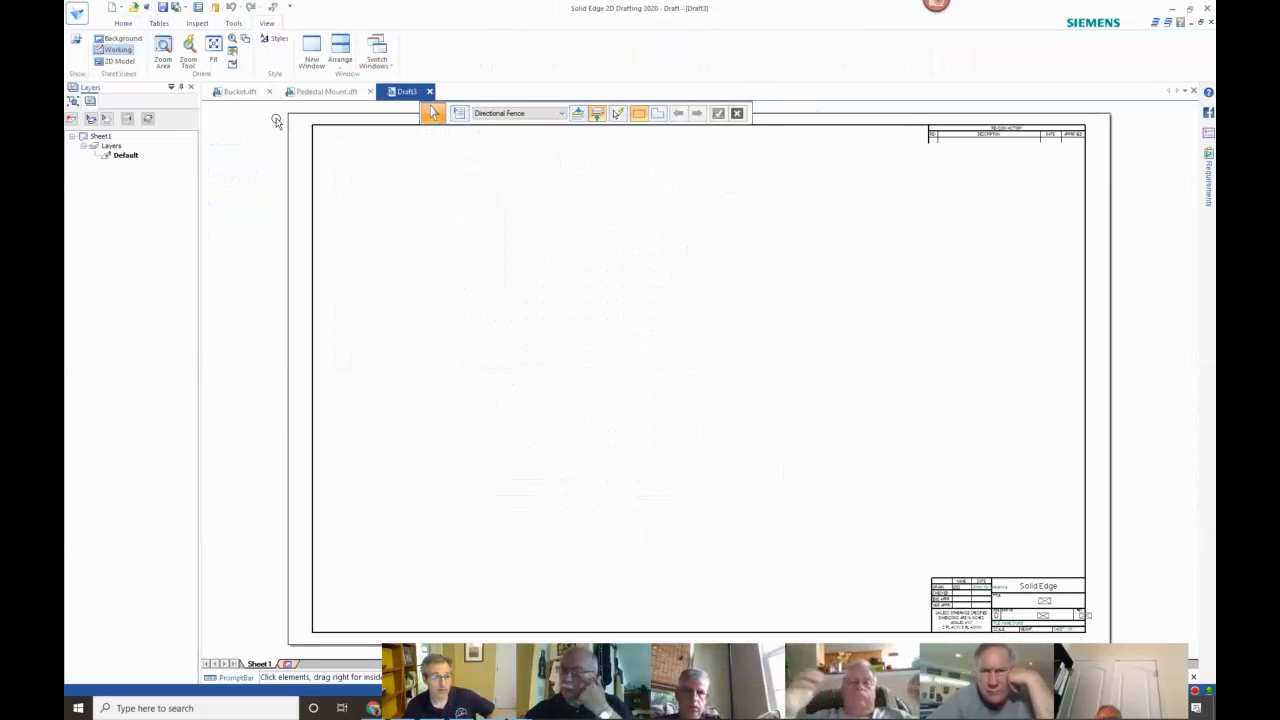
Switch to the 2D model and browse for an image to insert, showing the Drawings folder's files as extra large icons.
left_click(114, 61)
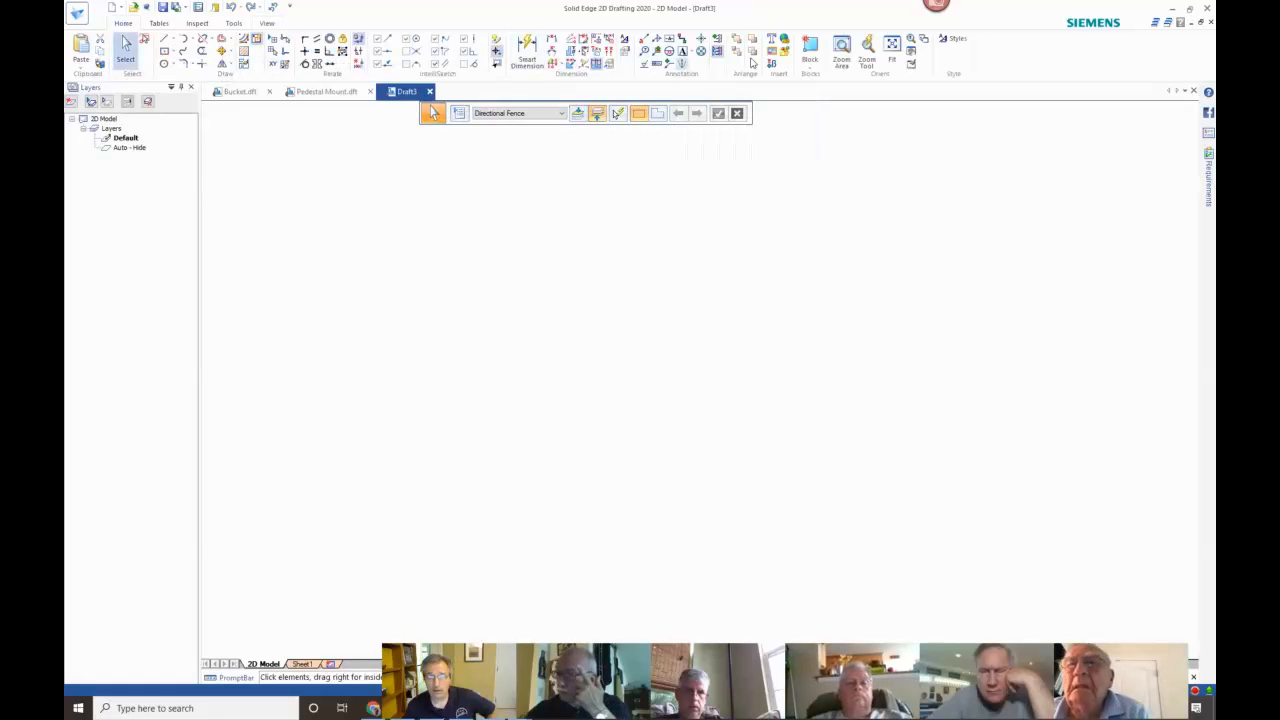
left_click(771, 55)
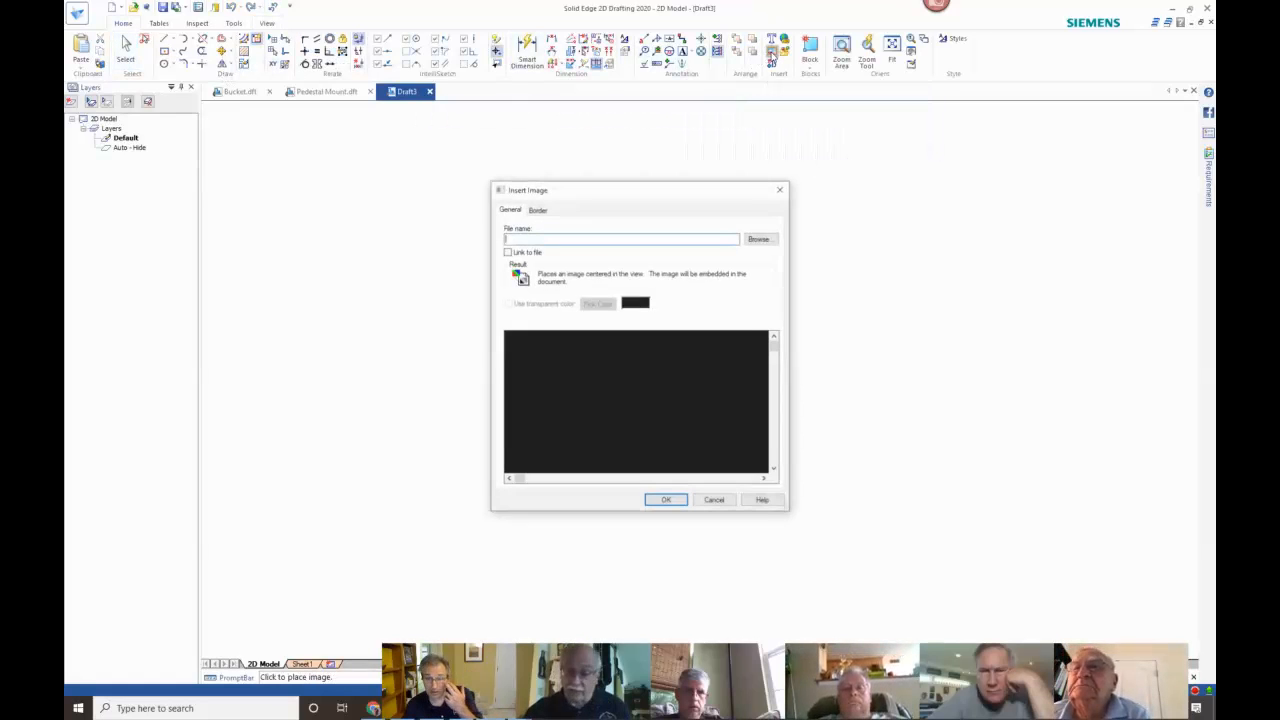
left_click(760, 239)
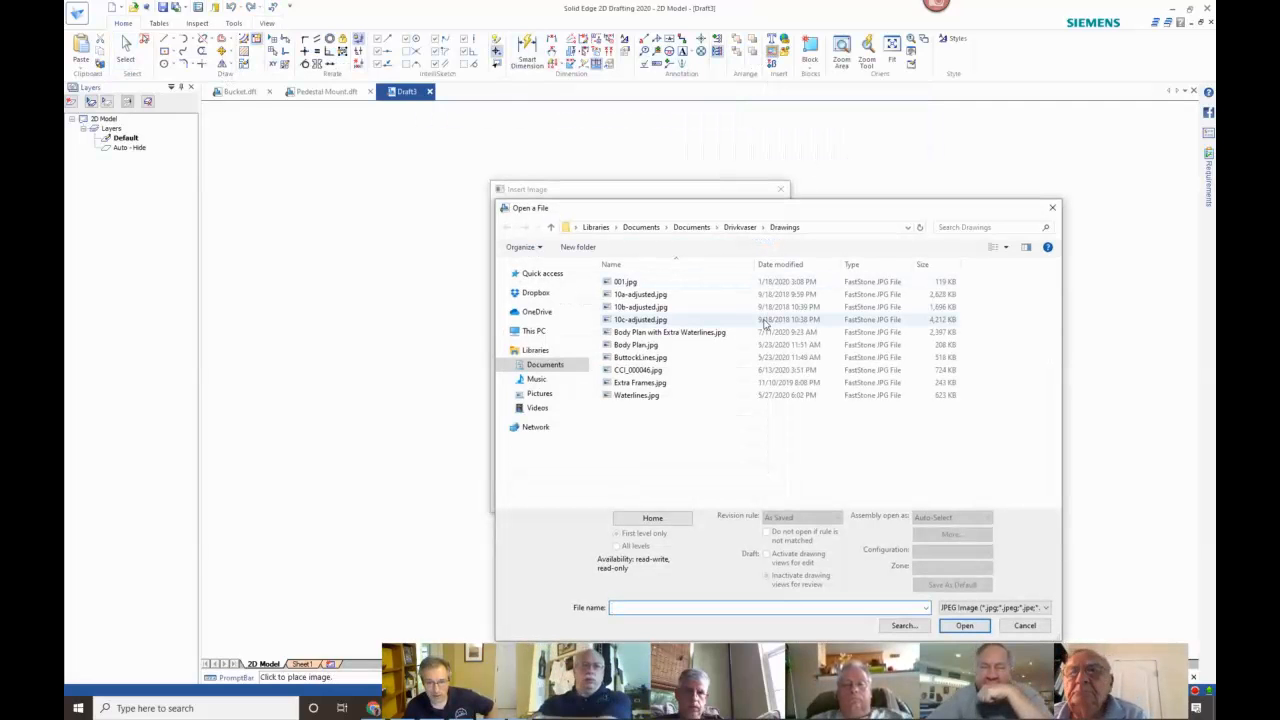
left_click(765, 320)
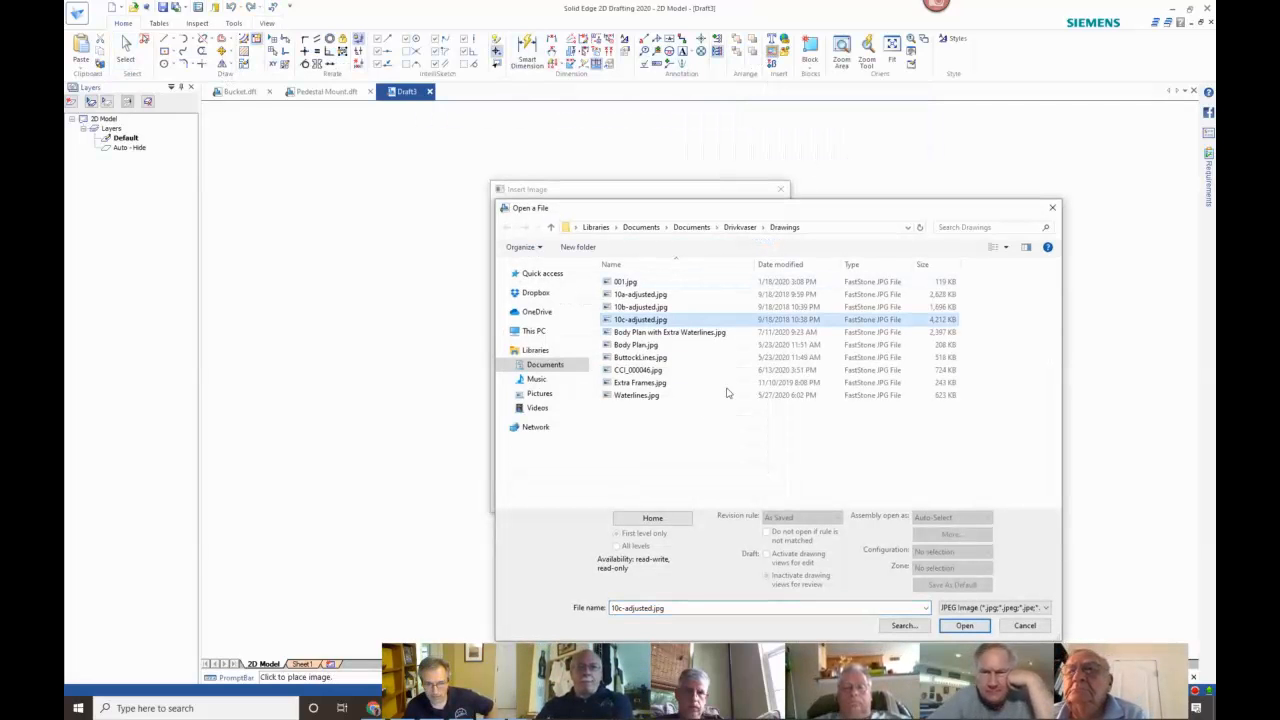
right_click(674, 441)
mouse_move(702, 466)
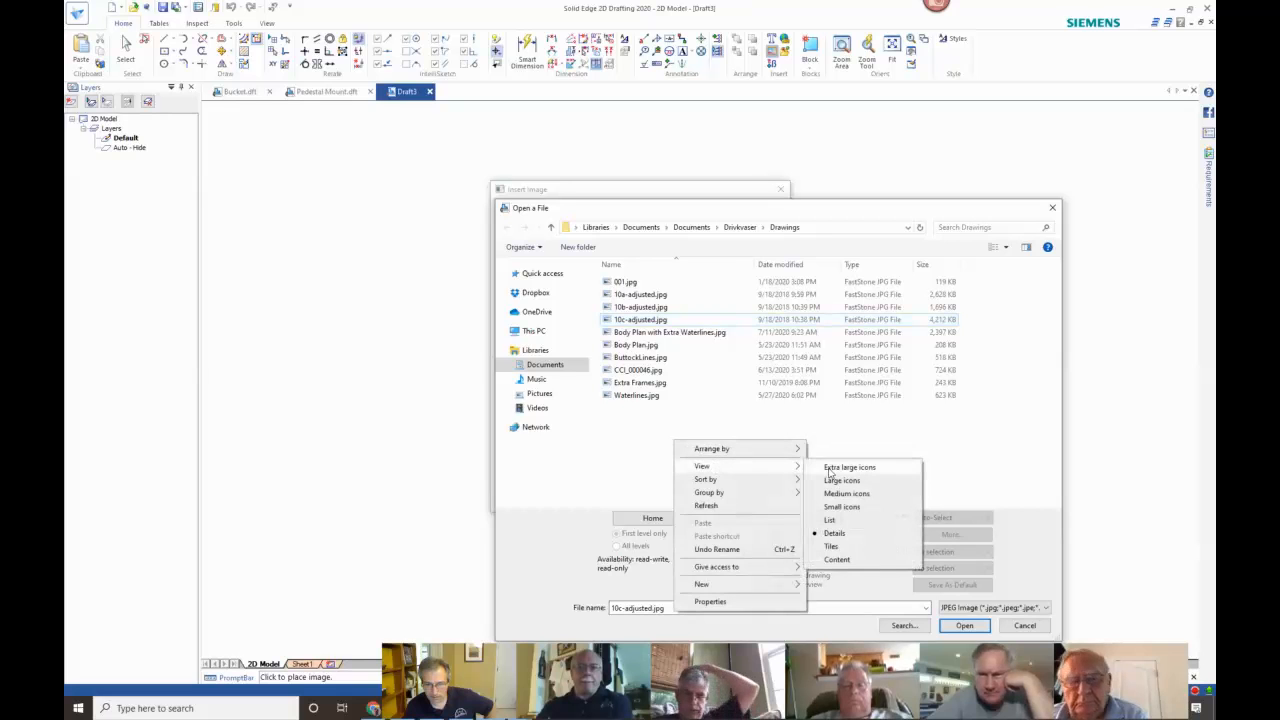
left_click(830, 468)
Insert the scanned boat plan 10c-adjusted.jpg into the 2D model as an embedded image.
scroll(857, 401, "down", 3)
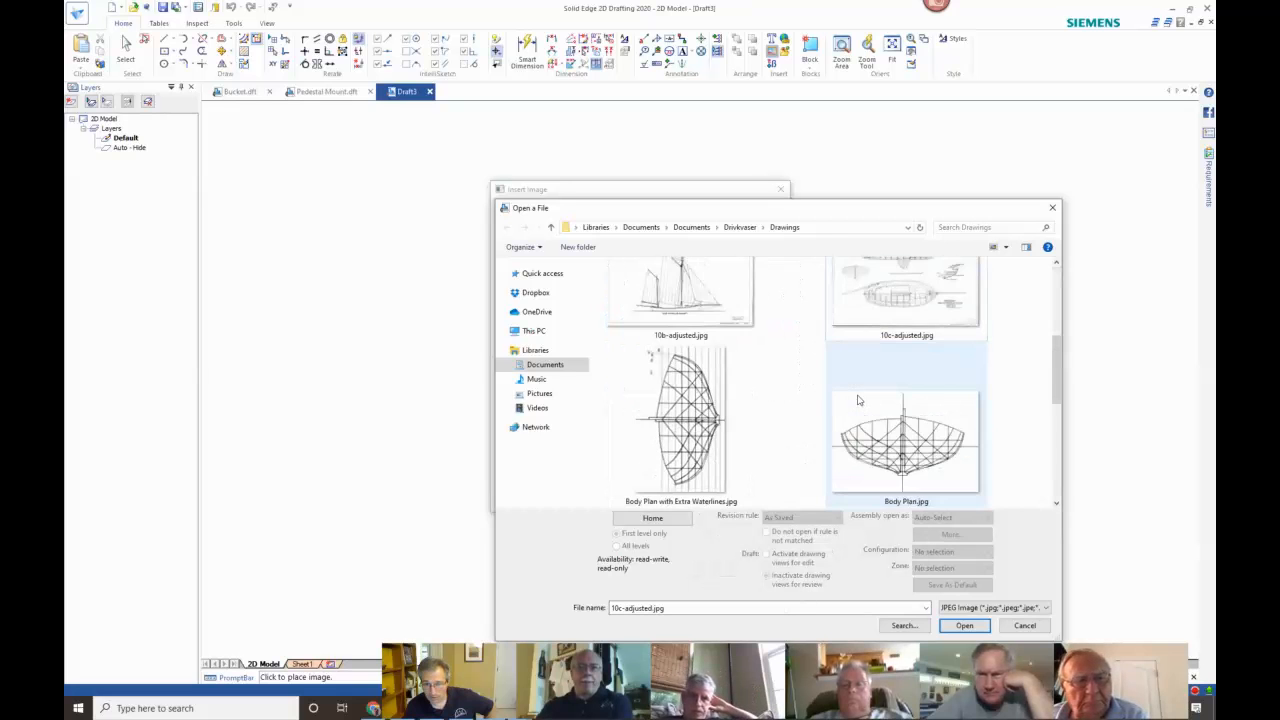
scroll(857, 401, "up", 1)
left_click(920, 370)
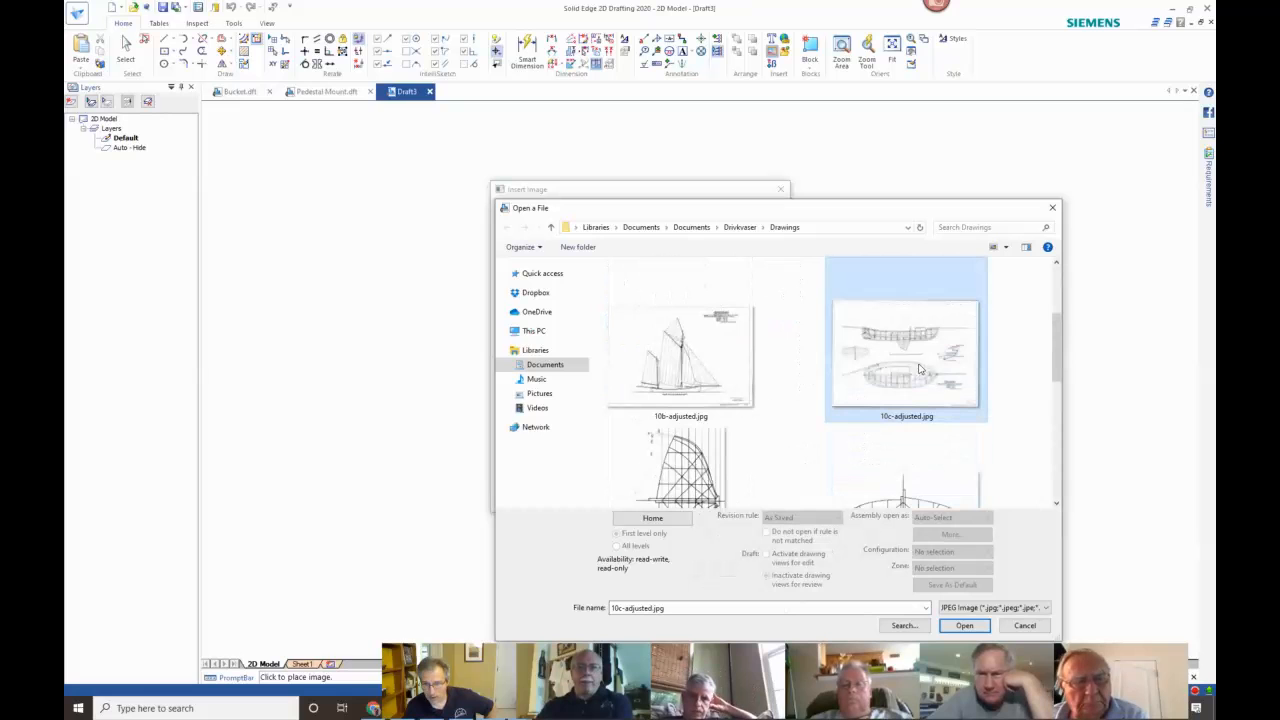
left_click(958, 626)
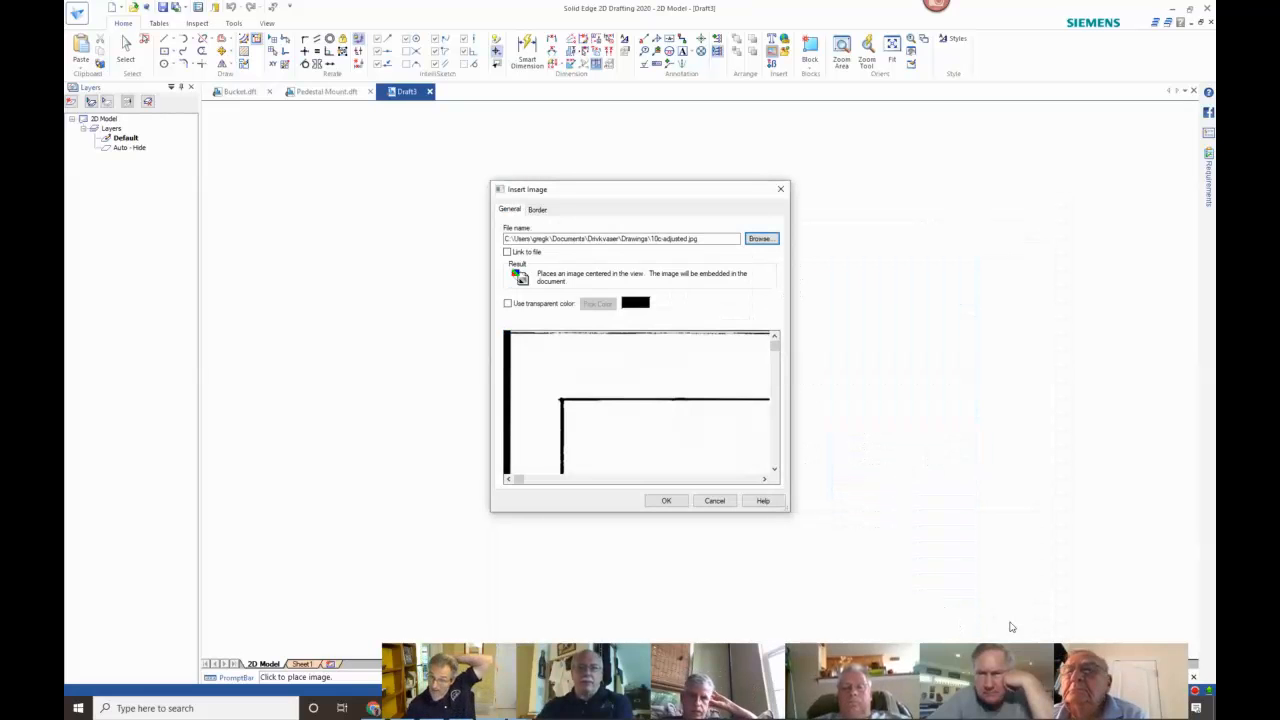
left_click(665, 501)
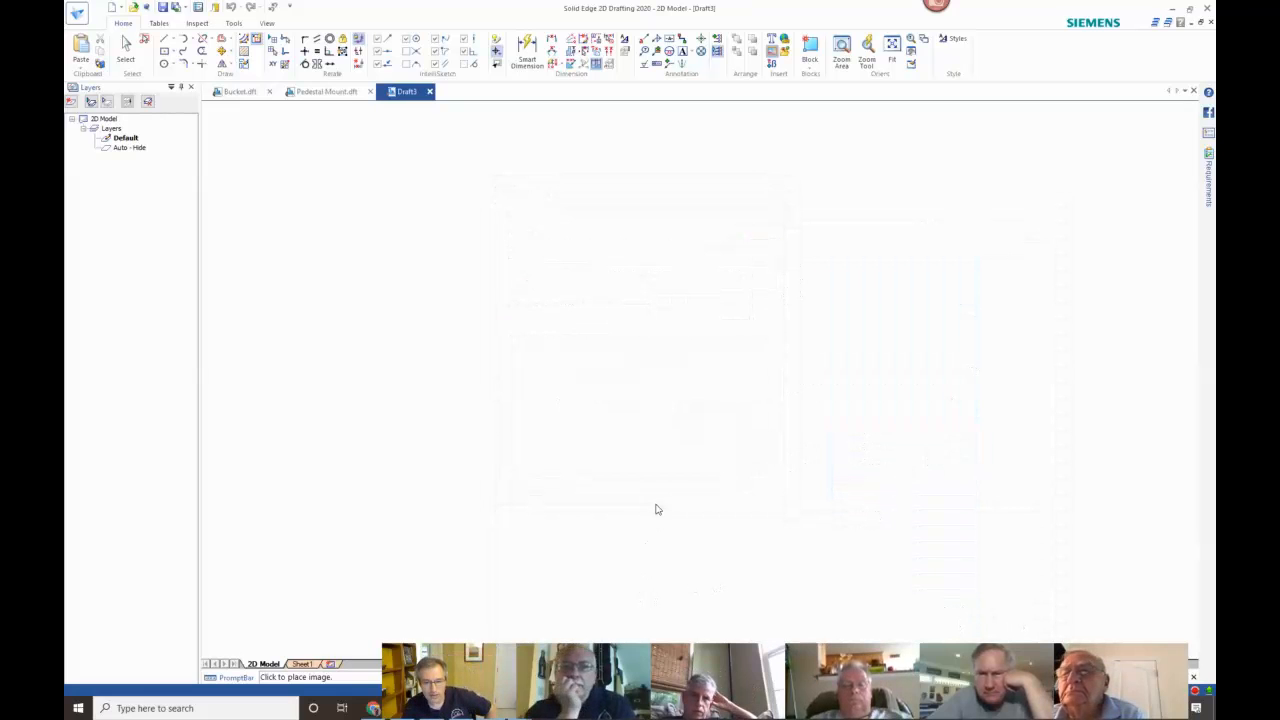
left_click(678, 376)
Trace the keel in the boat's side view with an open curve about 11.6 in long, from the rudder end to the stem joint.
scroll(625, 320, "up", 3)
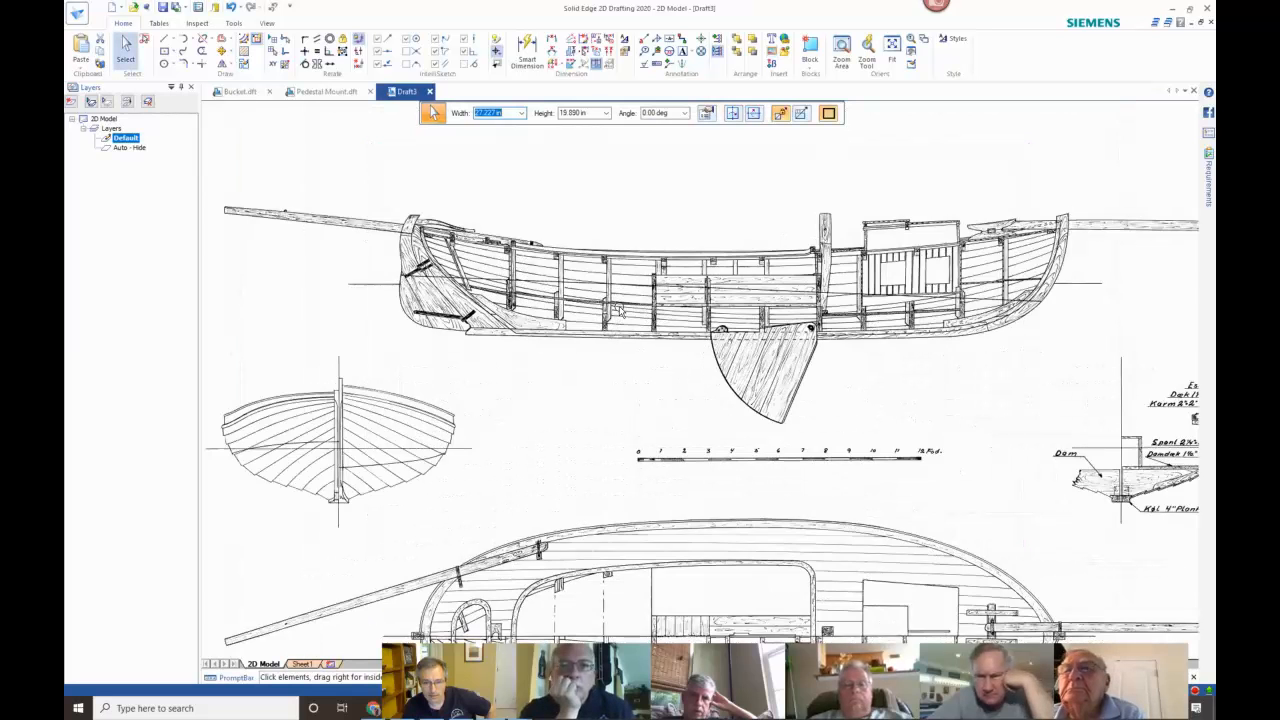
scroll(618, 311, "up", 2)
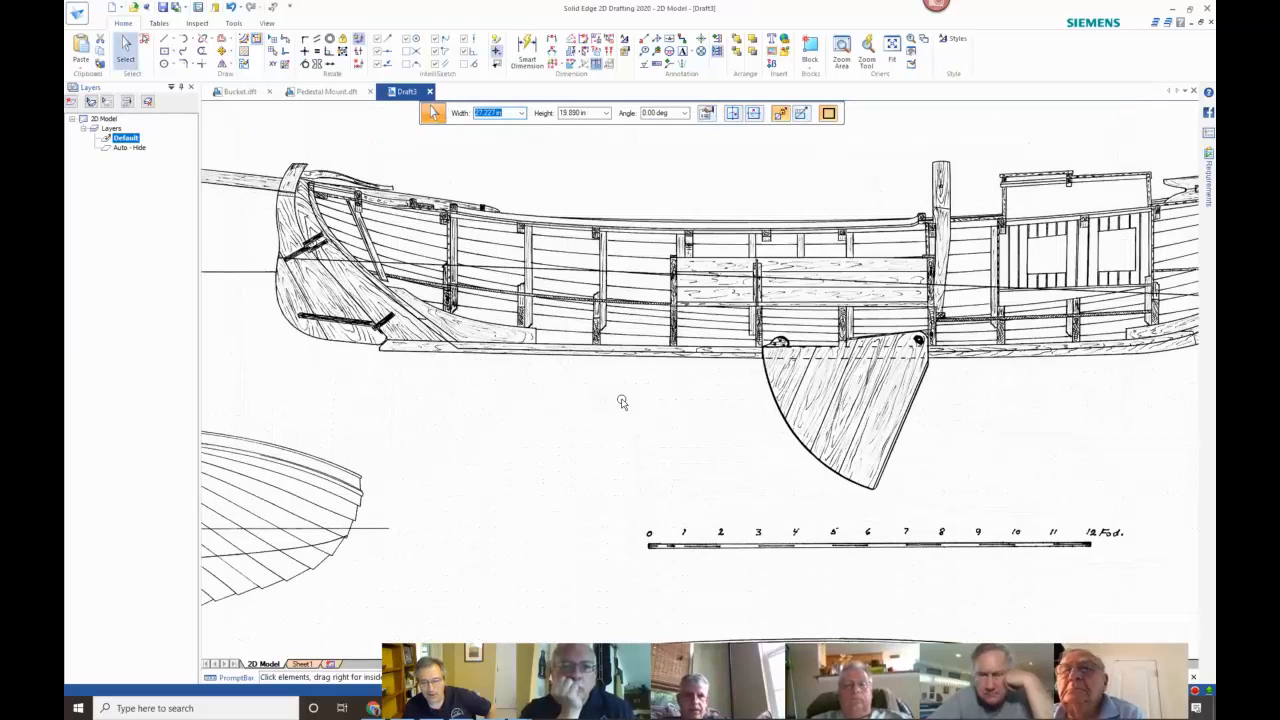
scroll(618, 401, "down", 1)
middle_click_drag(627, 402, 556, 394)
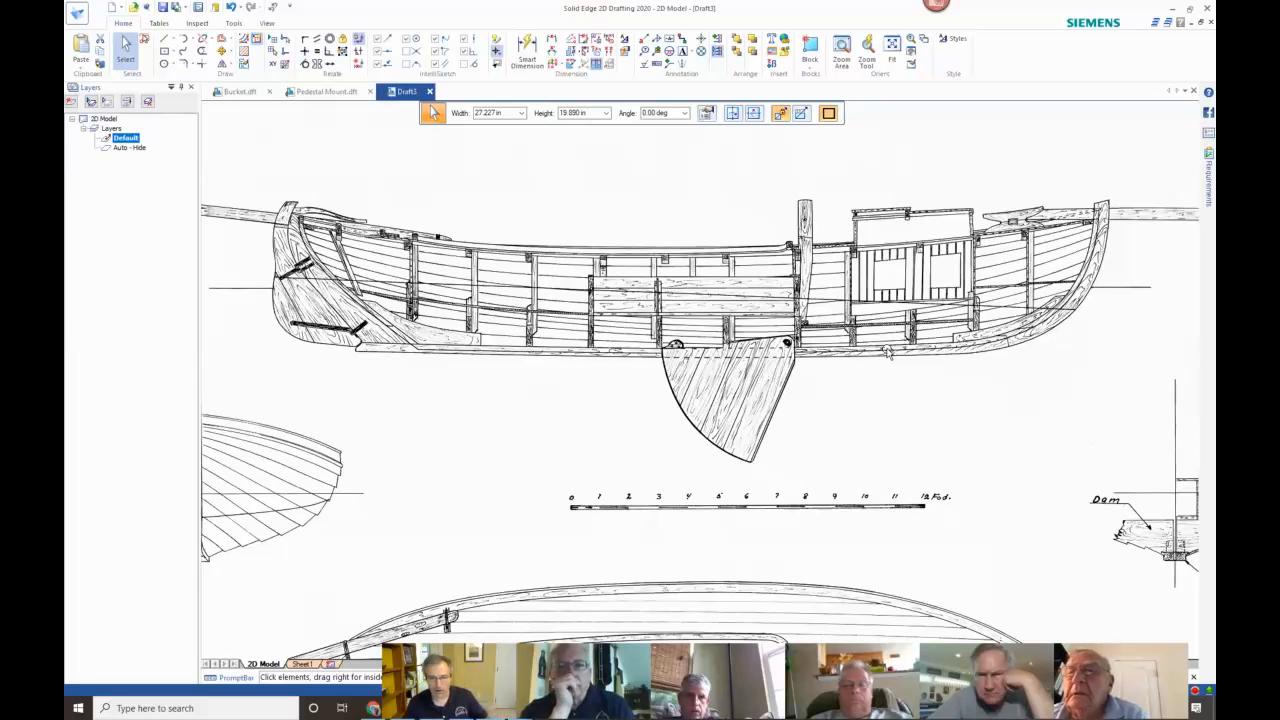
scroll(349, 389, "up", 5)
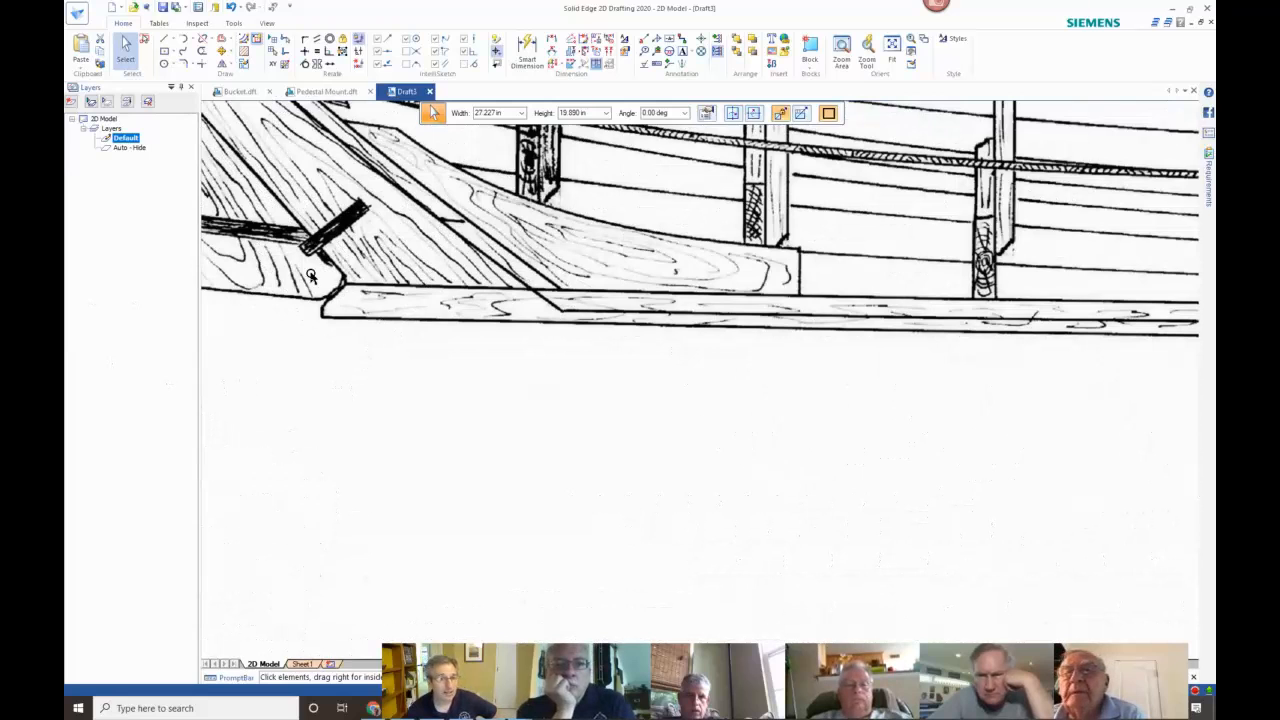
left_click(183, 53)
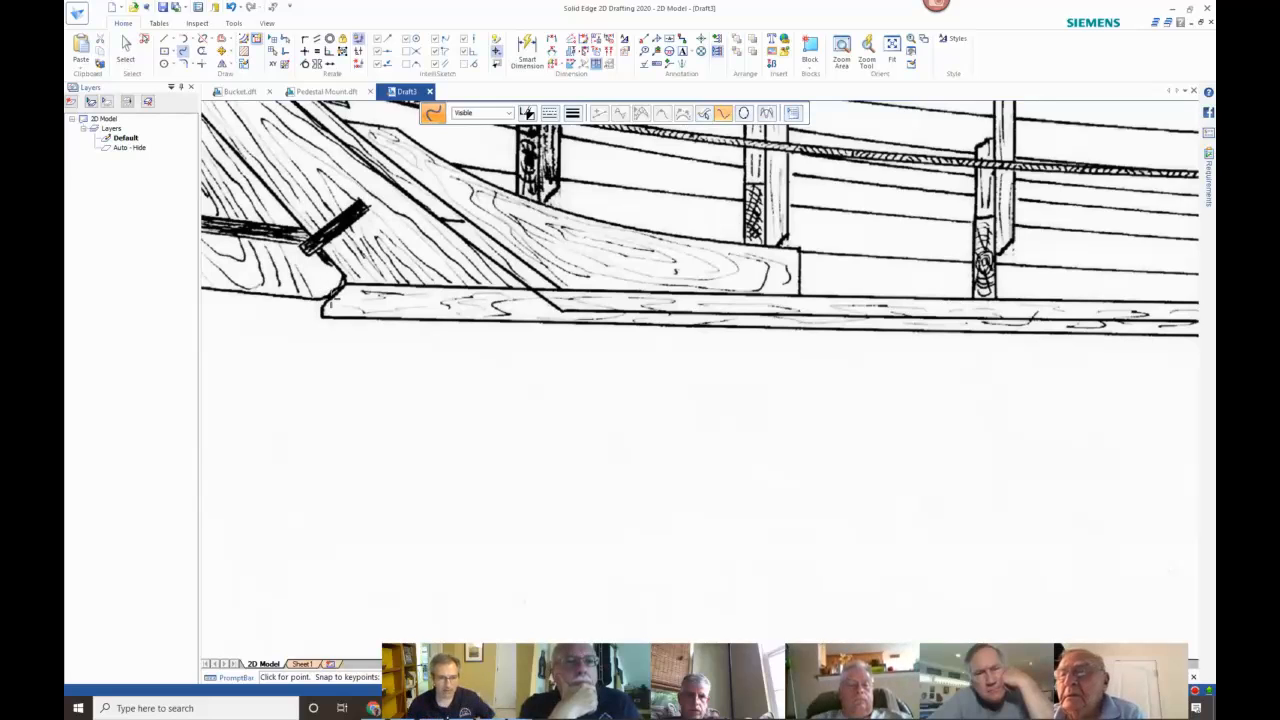
left_click(332, 300)
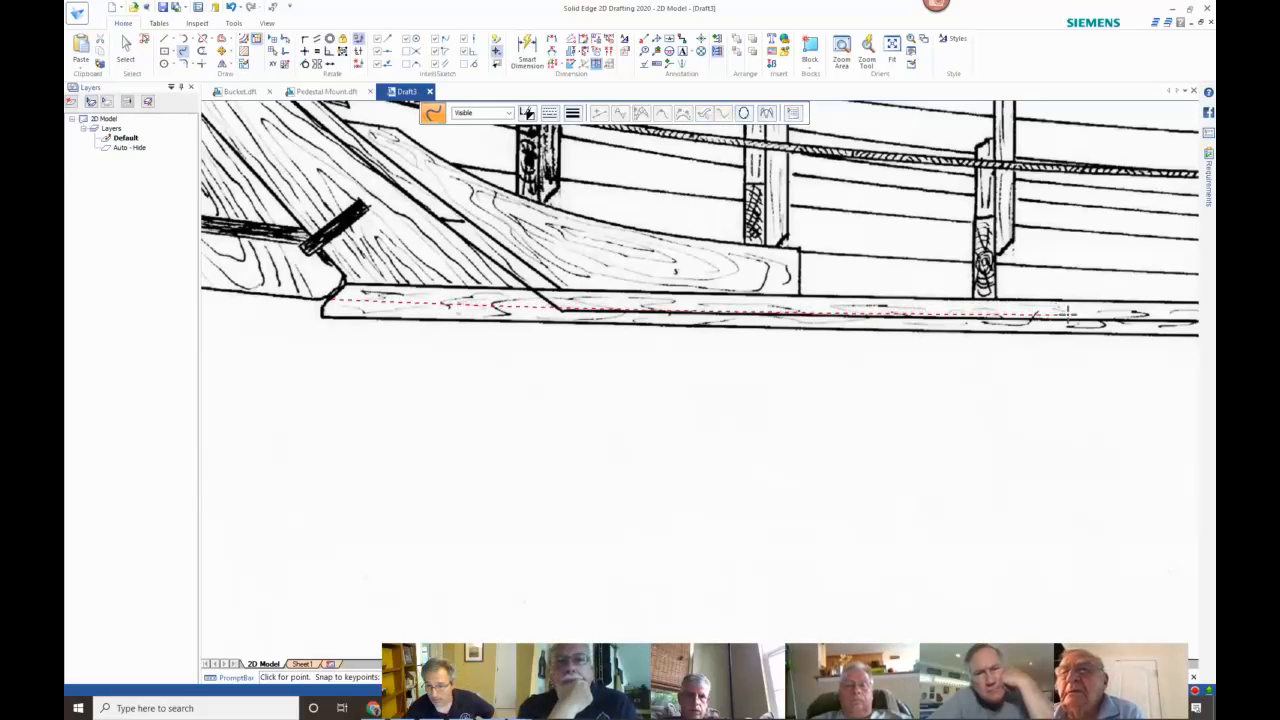
middle_click_drag(946, 320, 345, 314)
middle_click_drag(1034, 319, 469, 327)
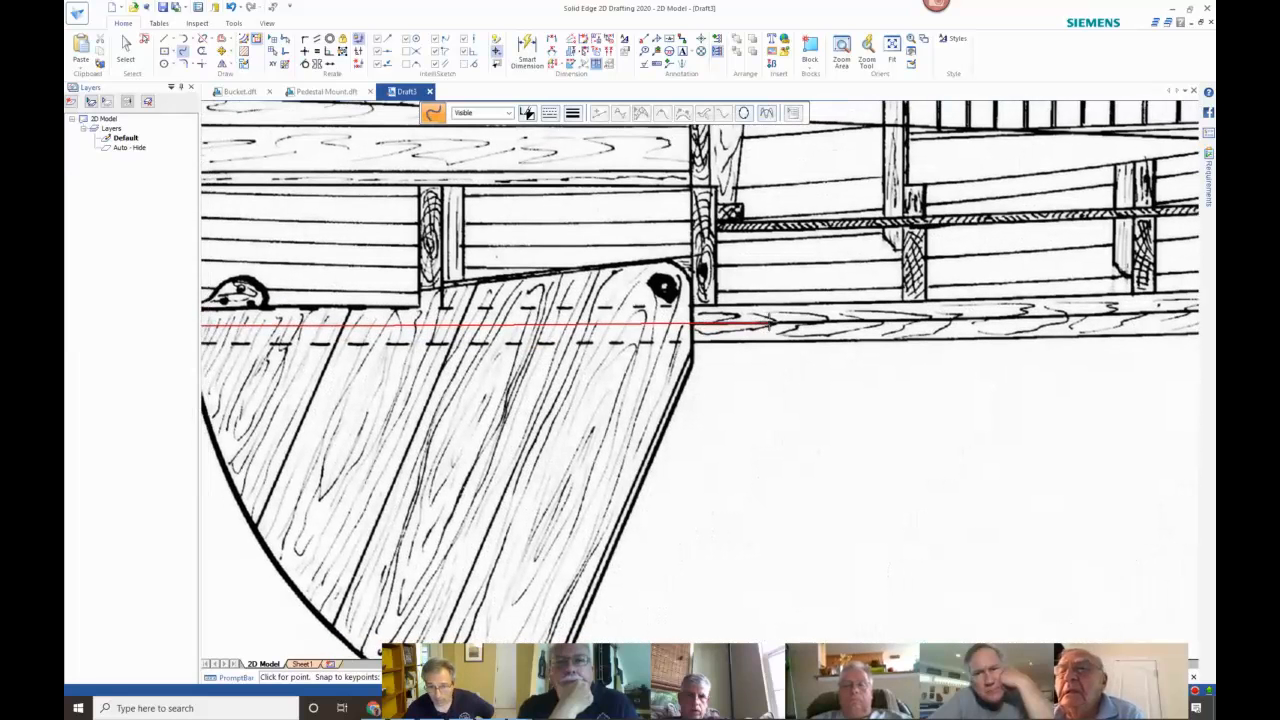
middle_click_drag(1053, 323, 475, 348)
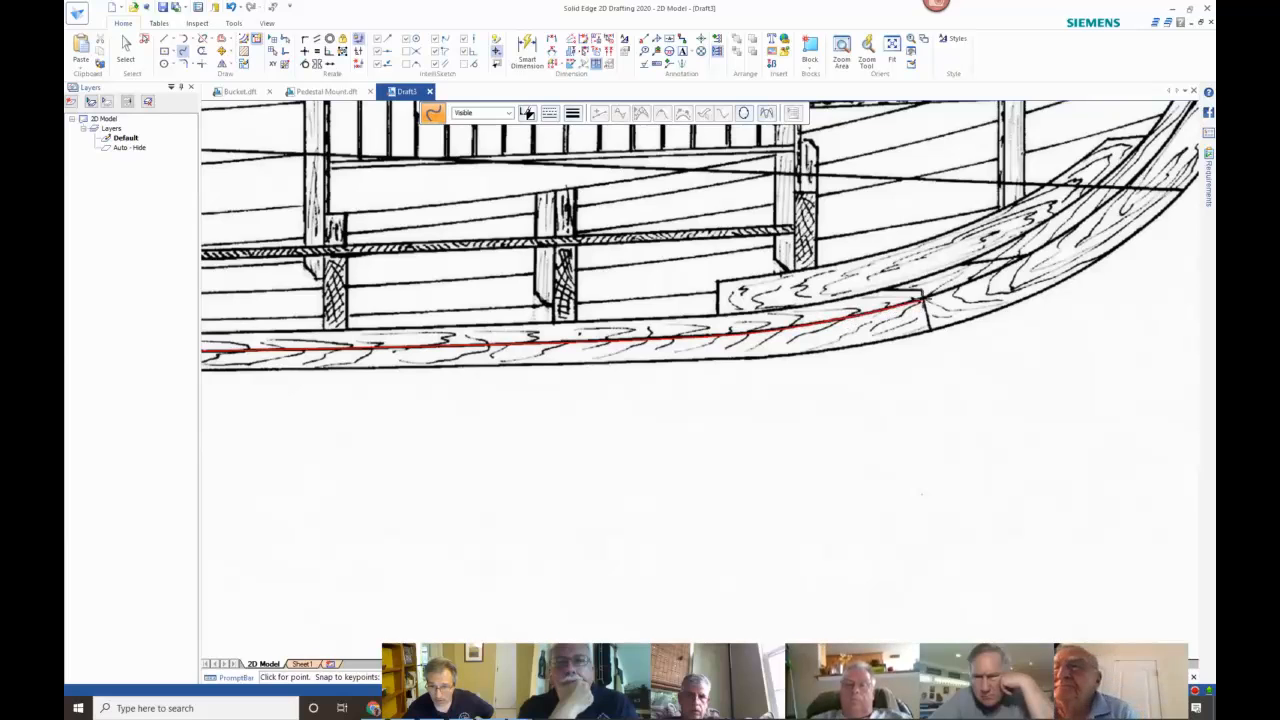
left_click(923, 298)
right_click(923, 298)
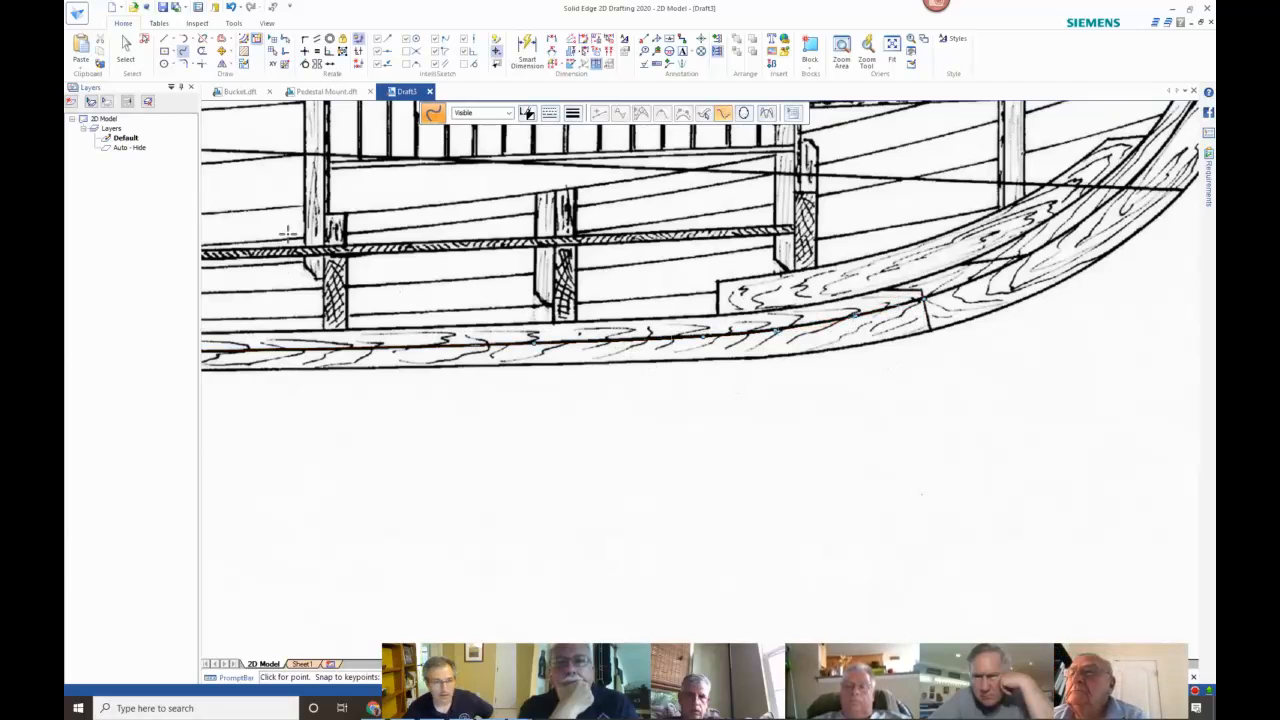
key("Escape")
Check the traced keel curve's length in its element properties.
left_click(762, 337)
right_click(763, 337)
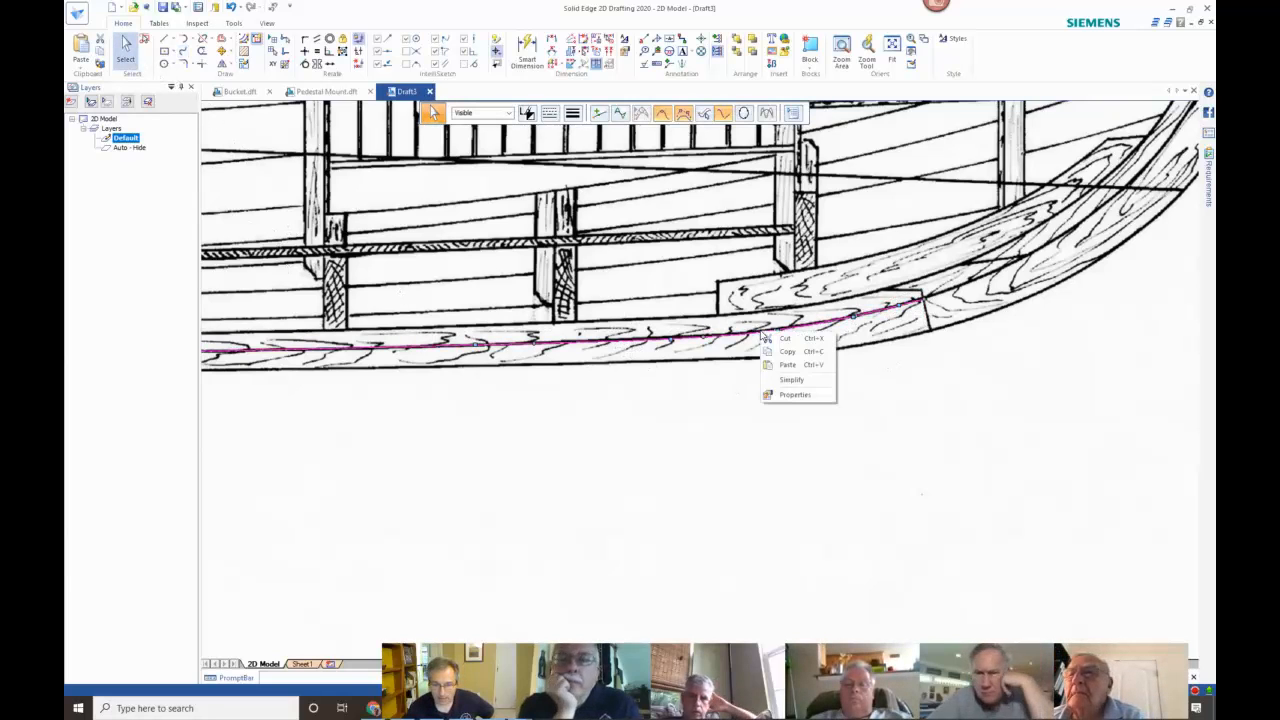
left_click(787, 396)
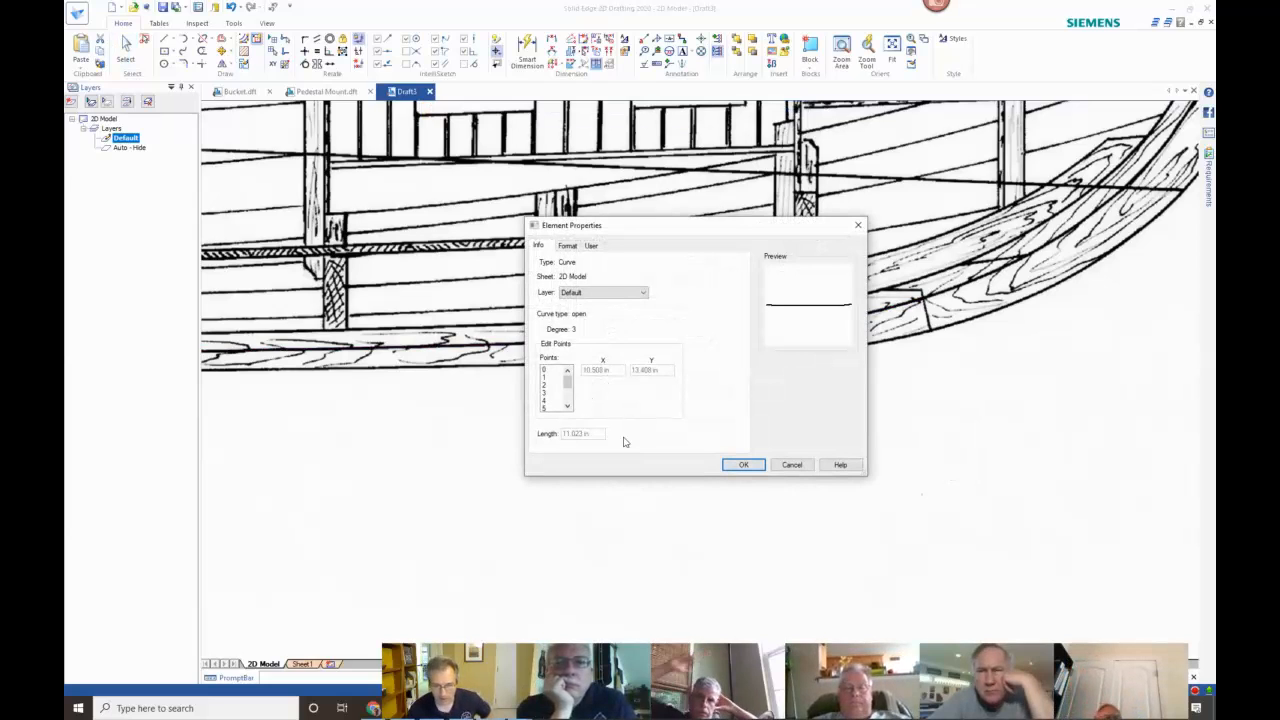
left_click(793, 465)
Draw a horizontal line over the waterline in the hull cross-section, from the vertical centerline out past the planking.
scroll(600, 365, "down", 5)
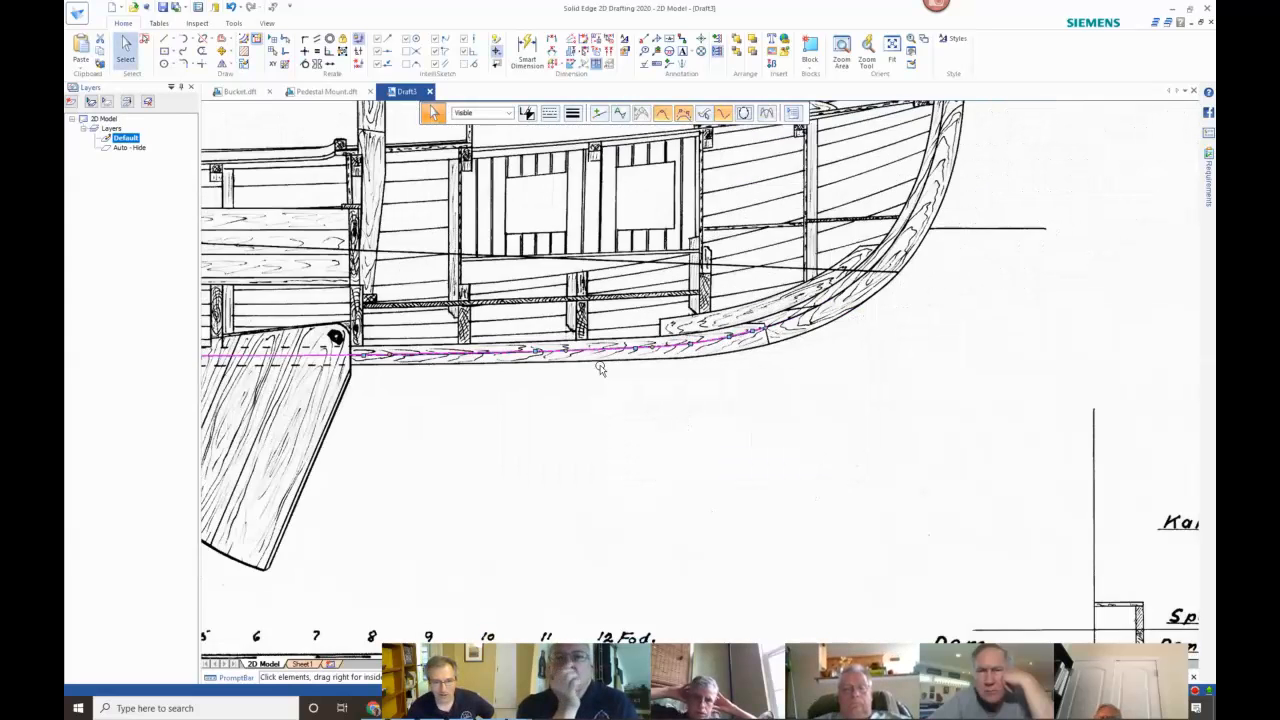
scroll(608, 400, "down", 1)
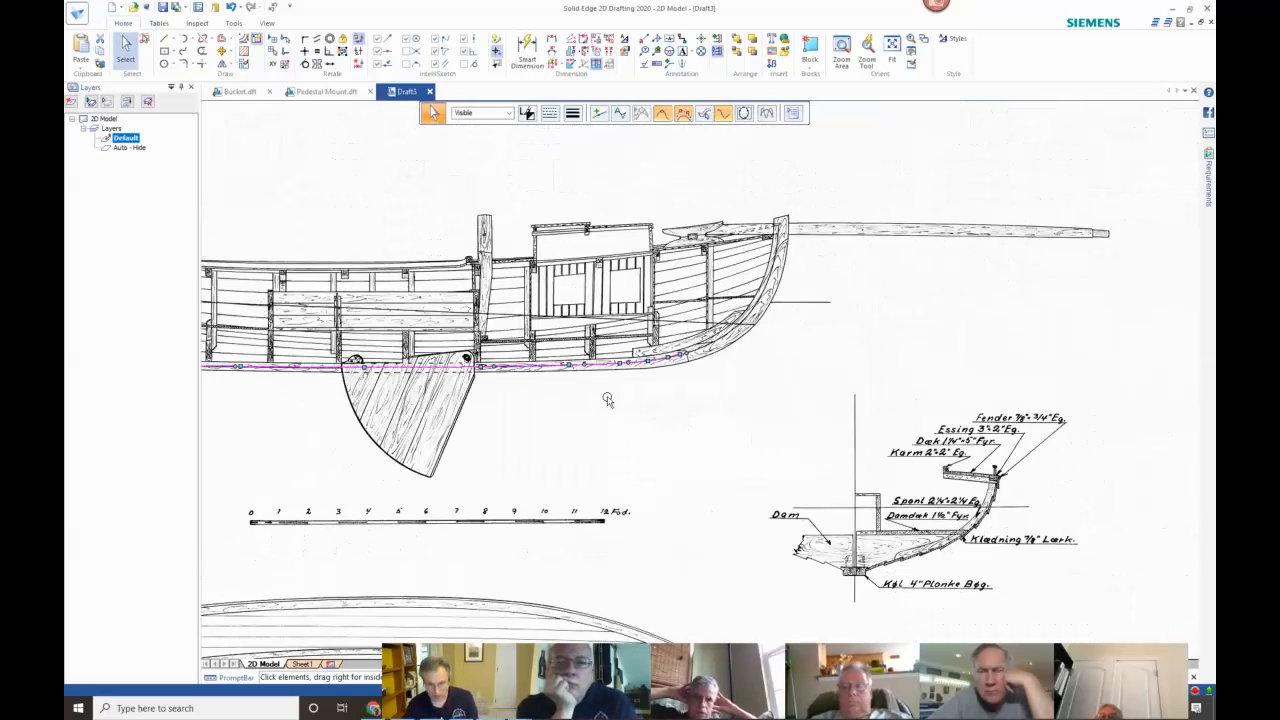
scroll(610, 402, "down", 1)
scroll(610, 402, "down", 2)
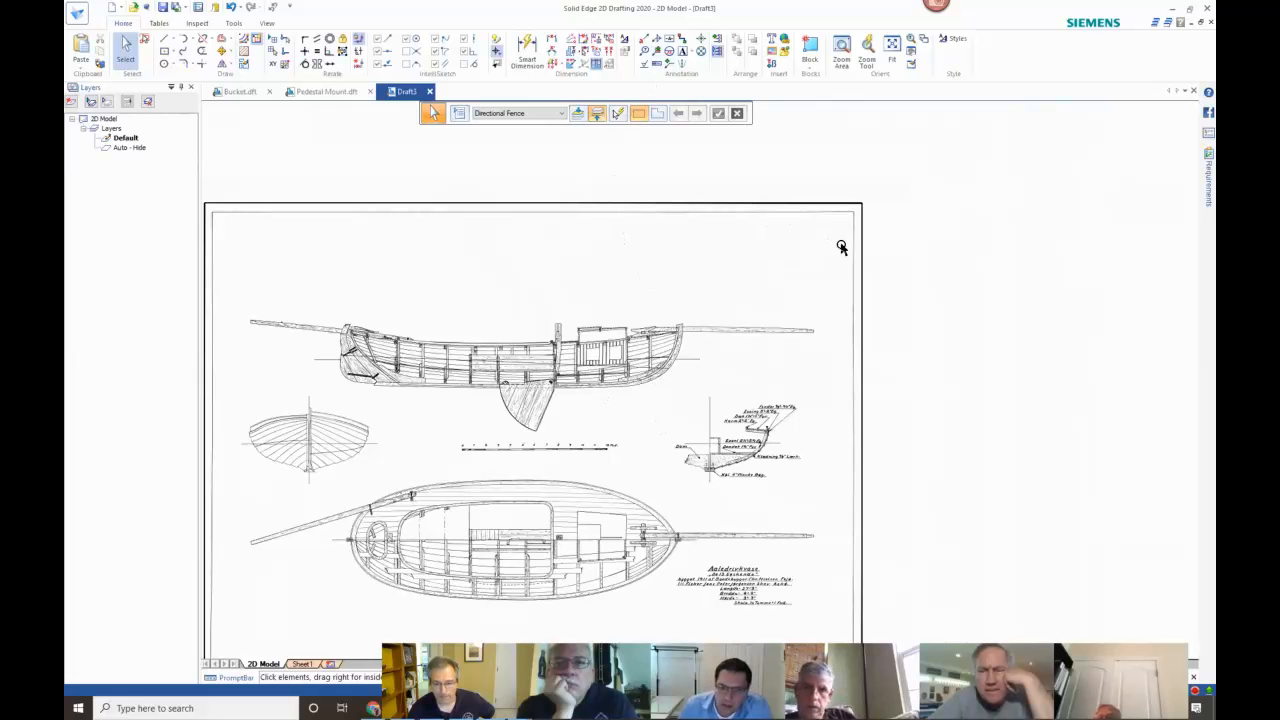
middle_click_drag(905, 315, 1012, 218)
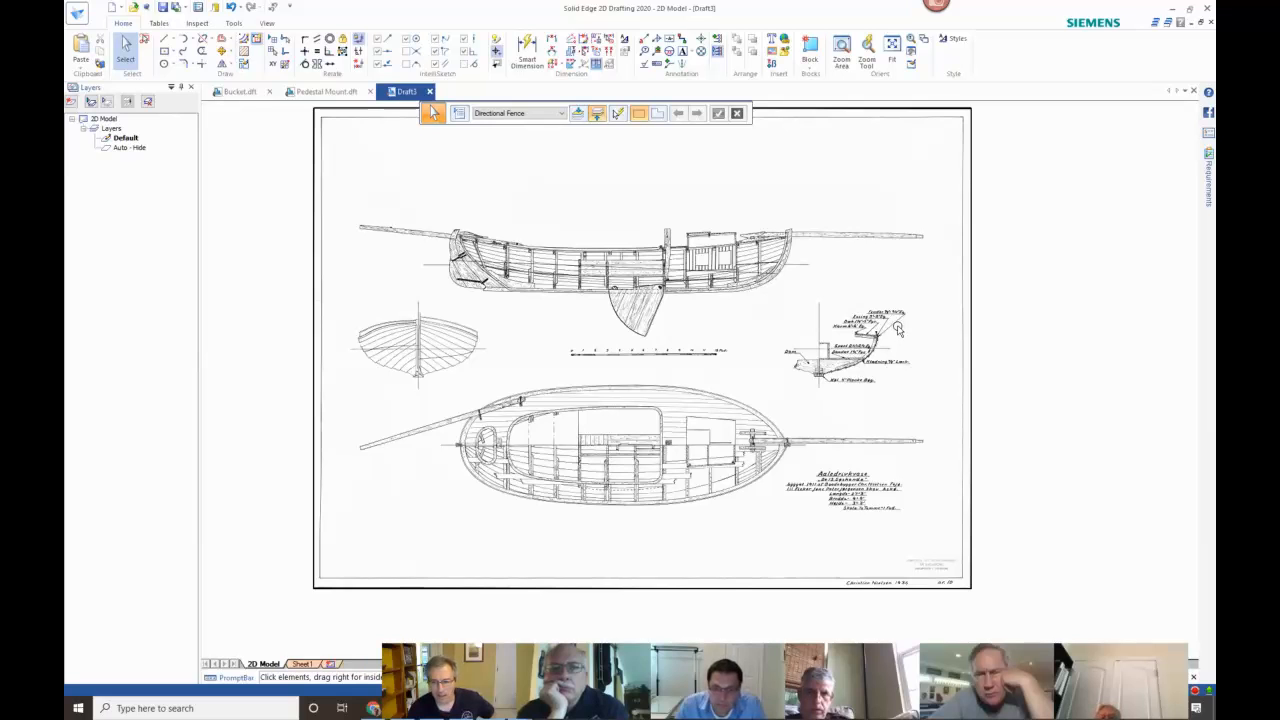
scroll(897, 330, "up", 8)
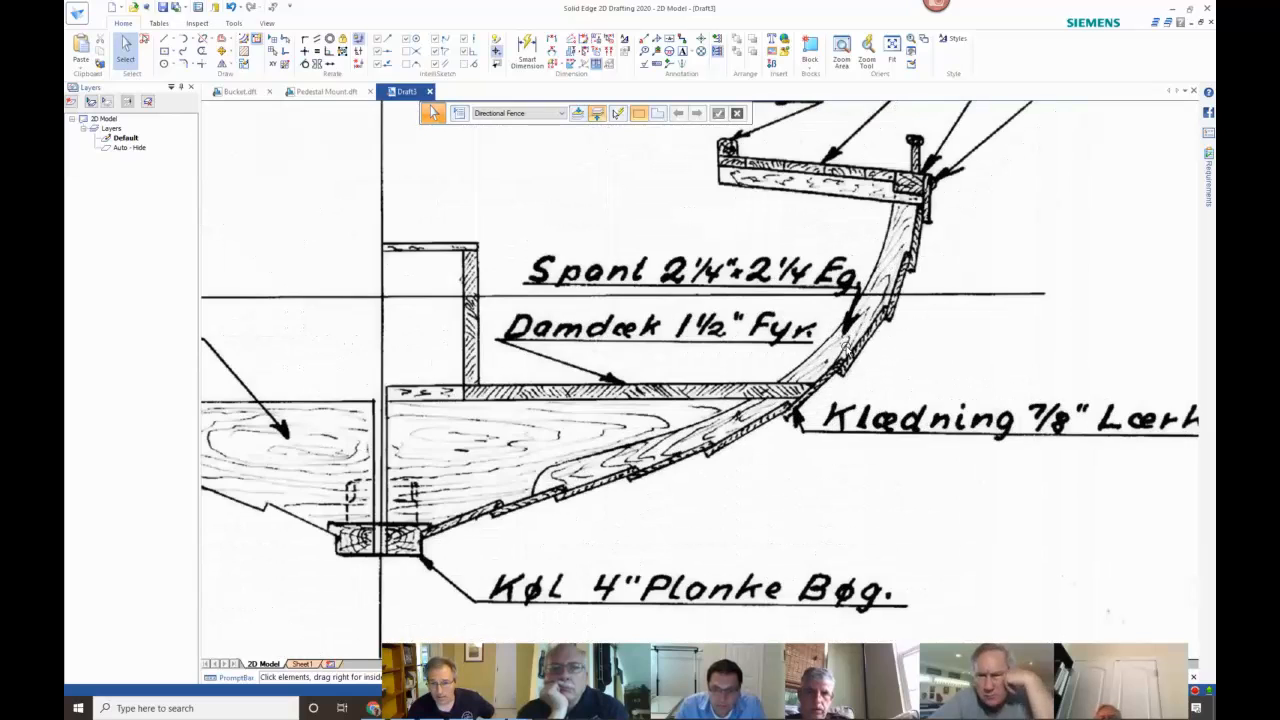
left_click(165, 41)
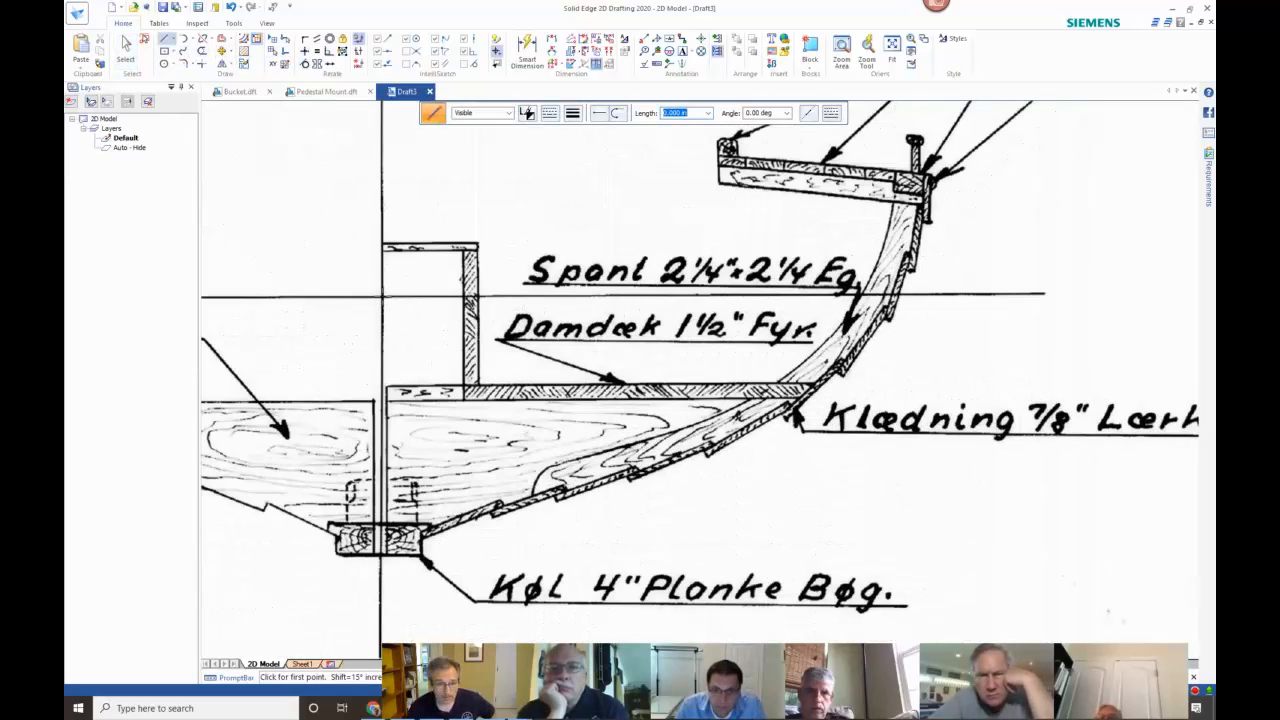
left_click(383, 296)
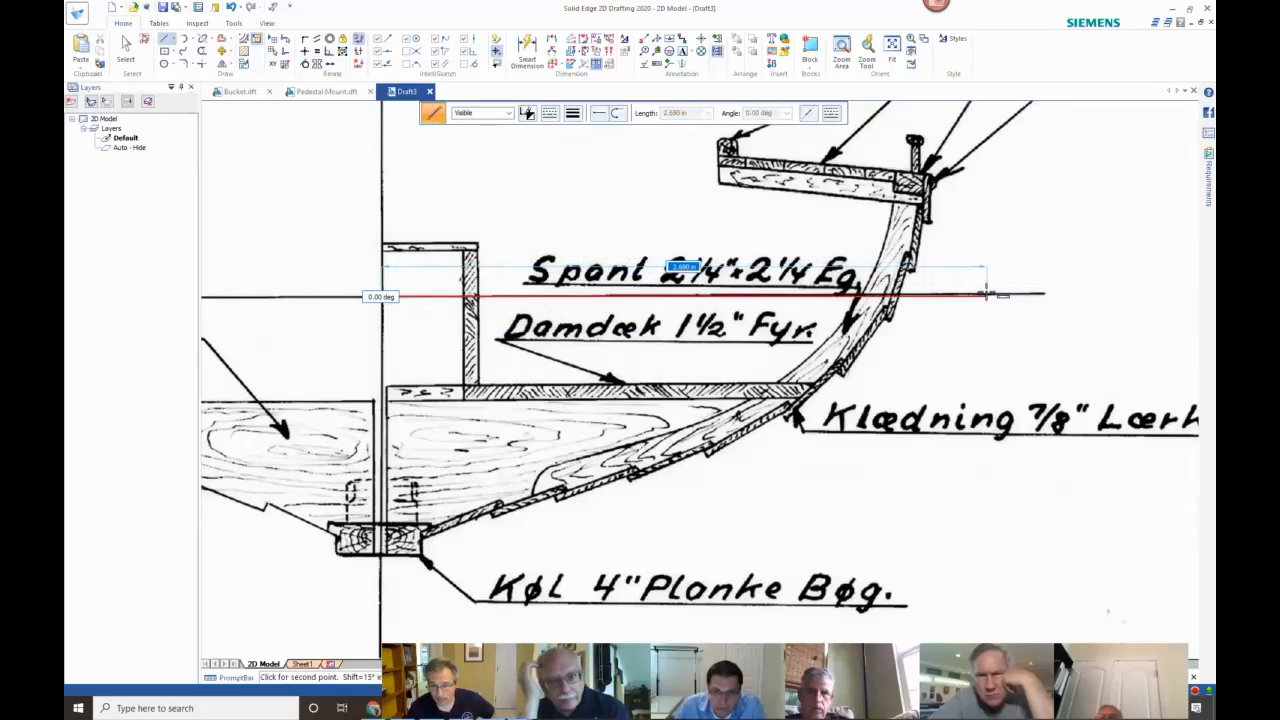
left_click(1052, 293)
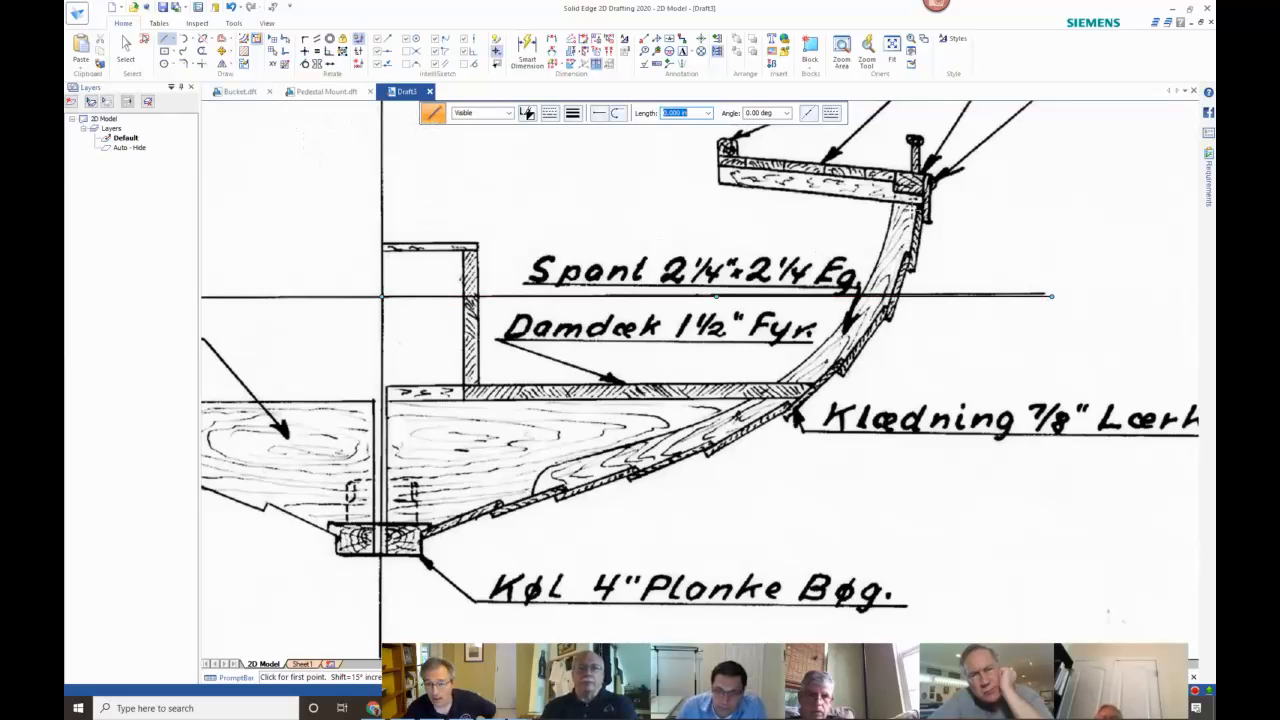
Trace the planking in the hull cross-section with a chain of connected line segments, from below the deck edge down toward the keel.
left_click(916, 206)
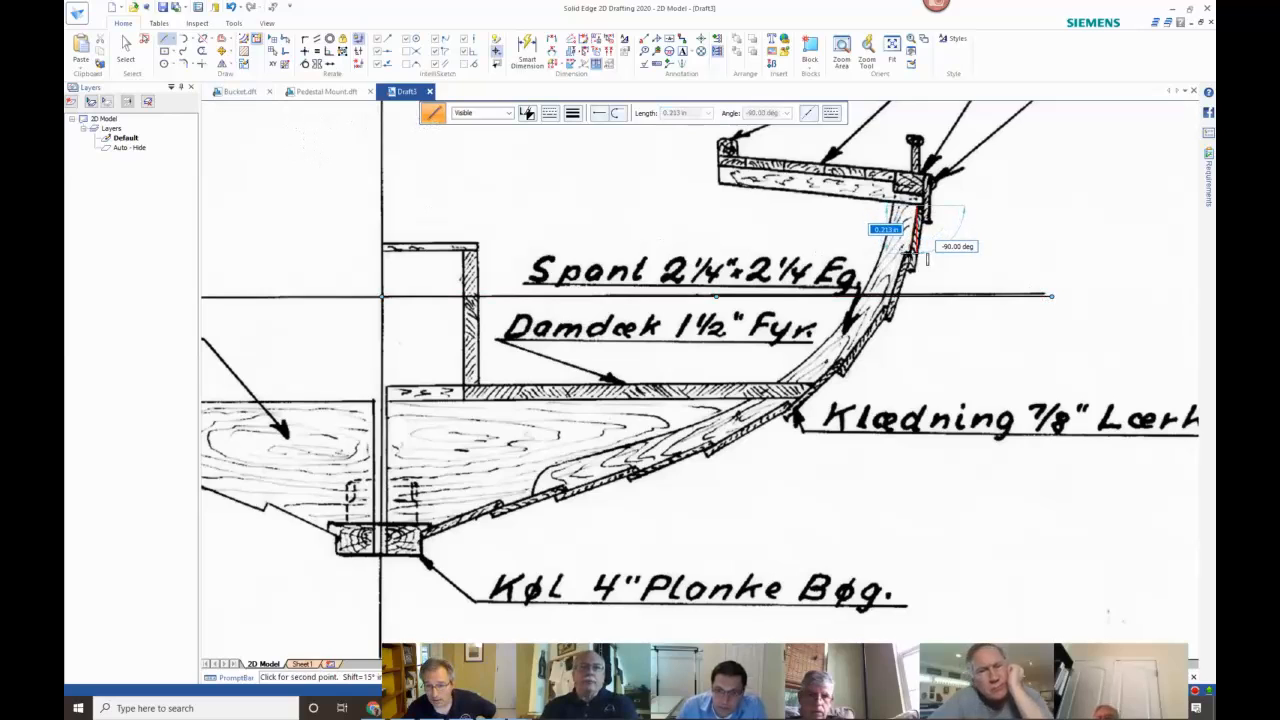
left_click(910, 252)
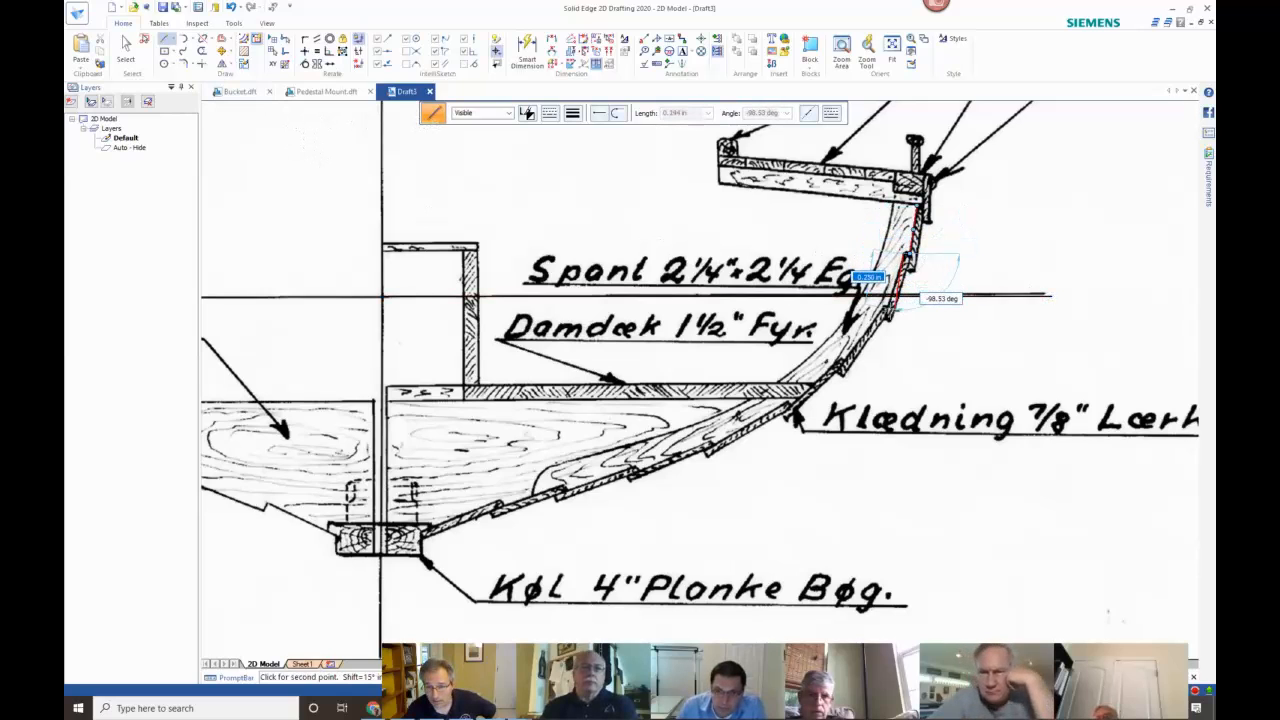
left_click(885, 311)
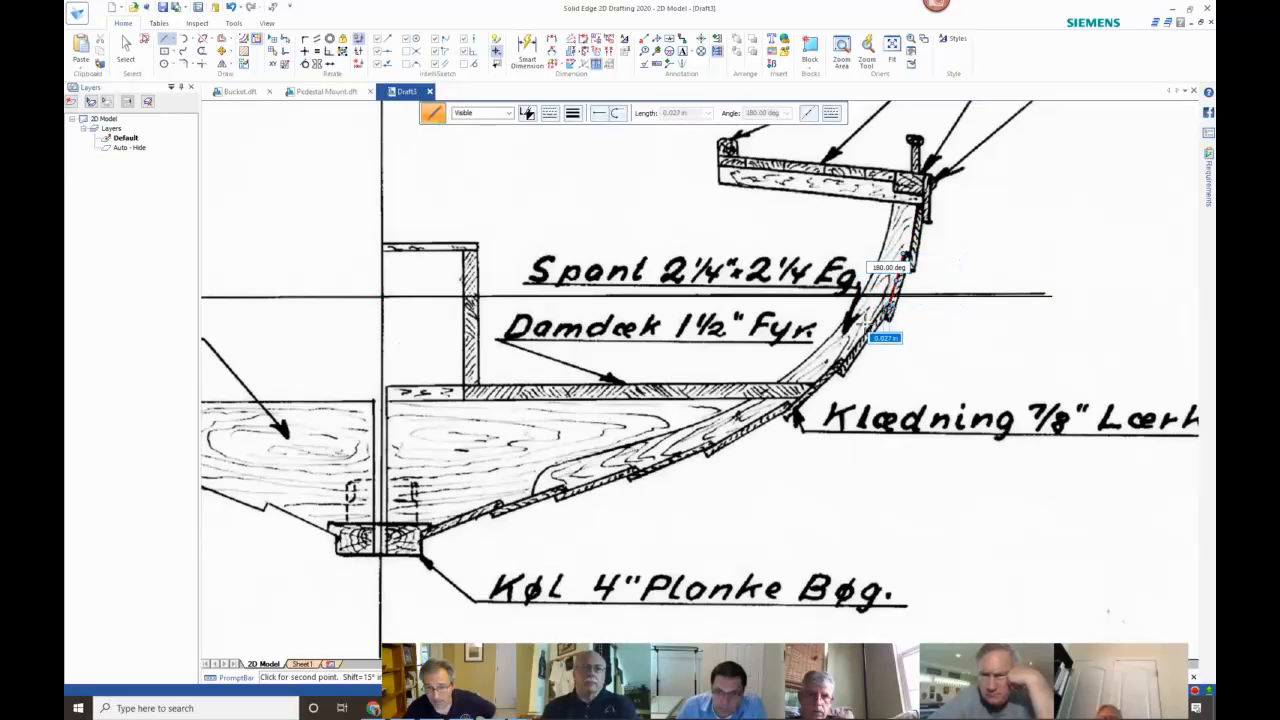
left_click(845, 358)
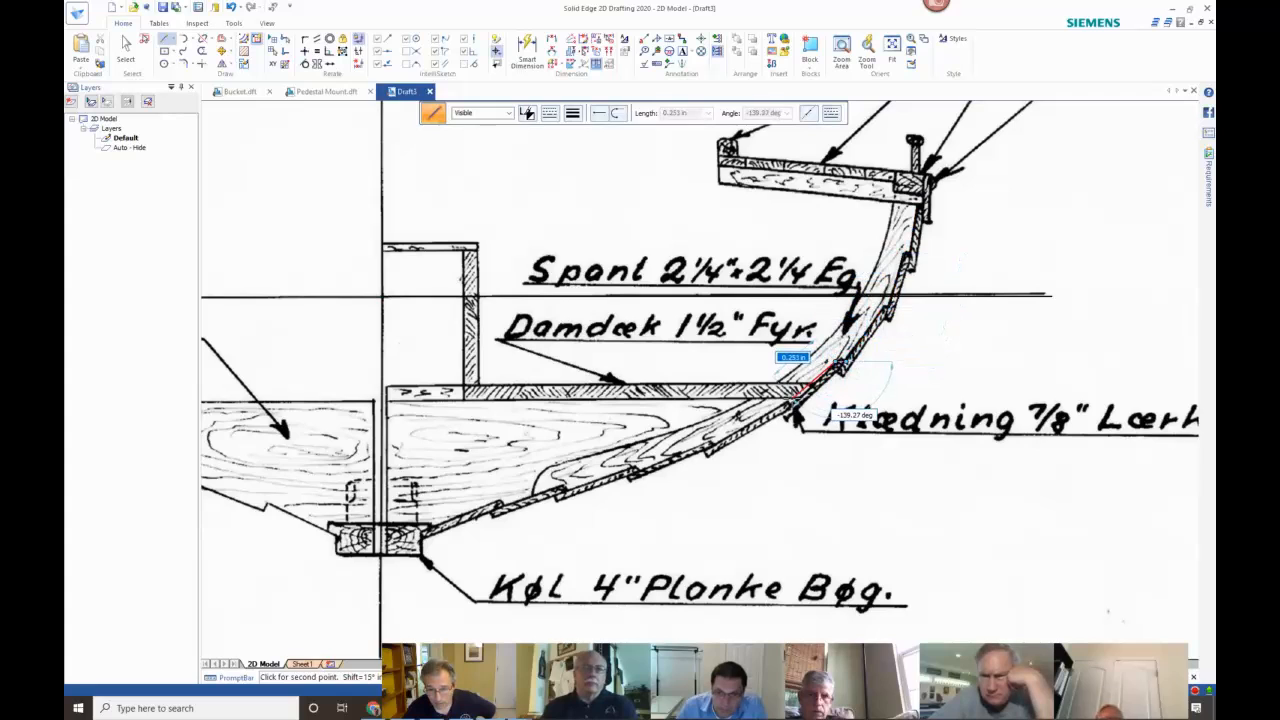
left_click(788, 393)
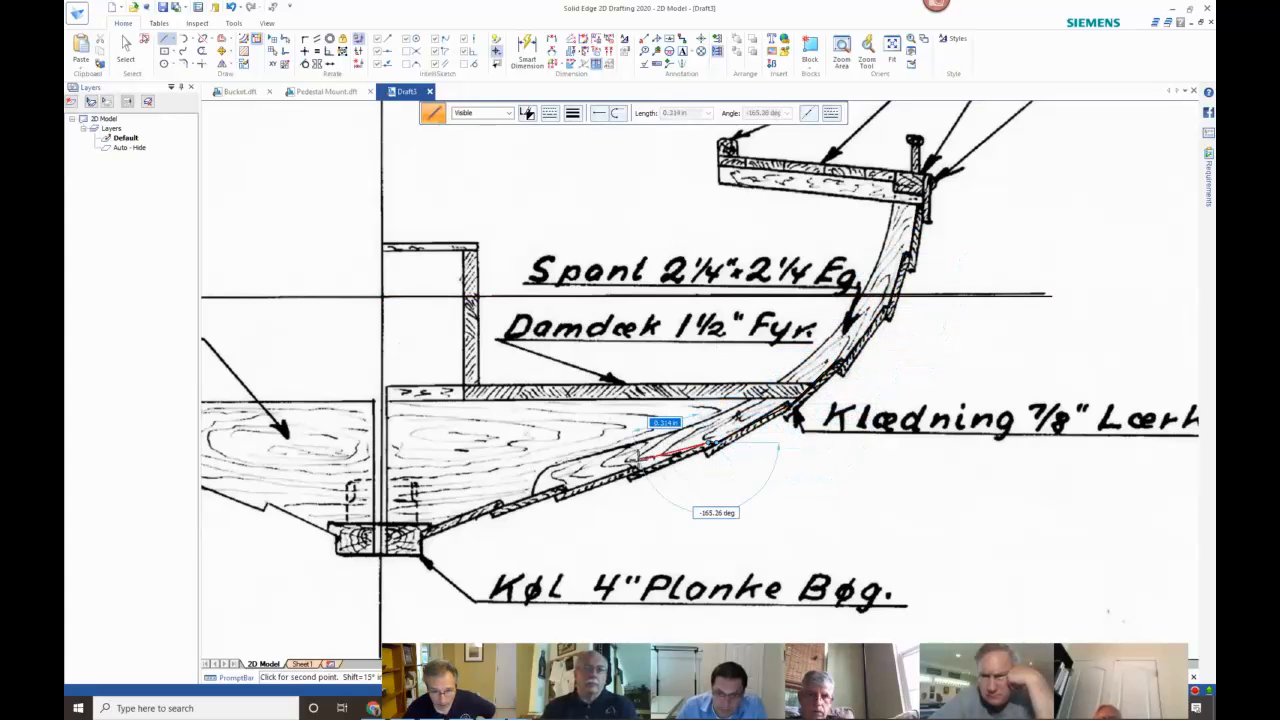
left_click(637, 469)
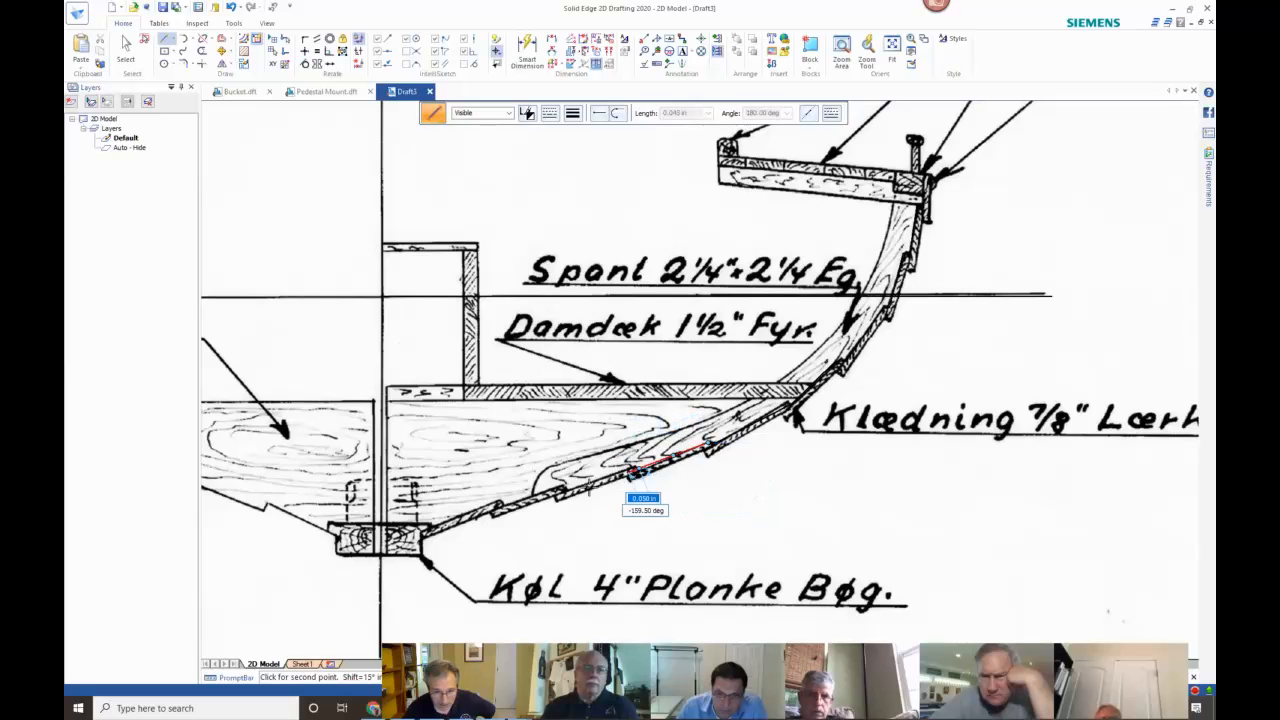
left_click(566, 489)
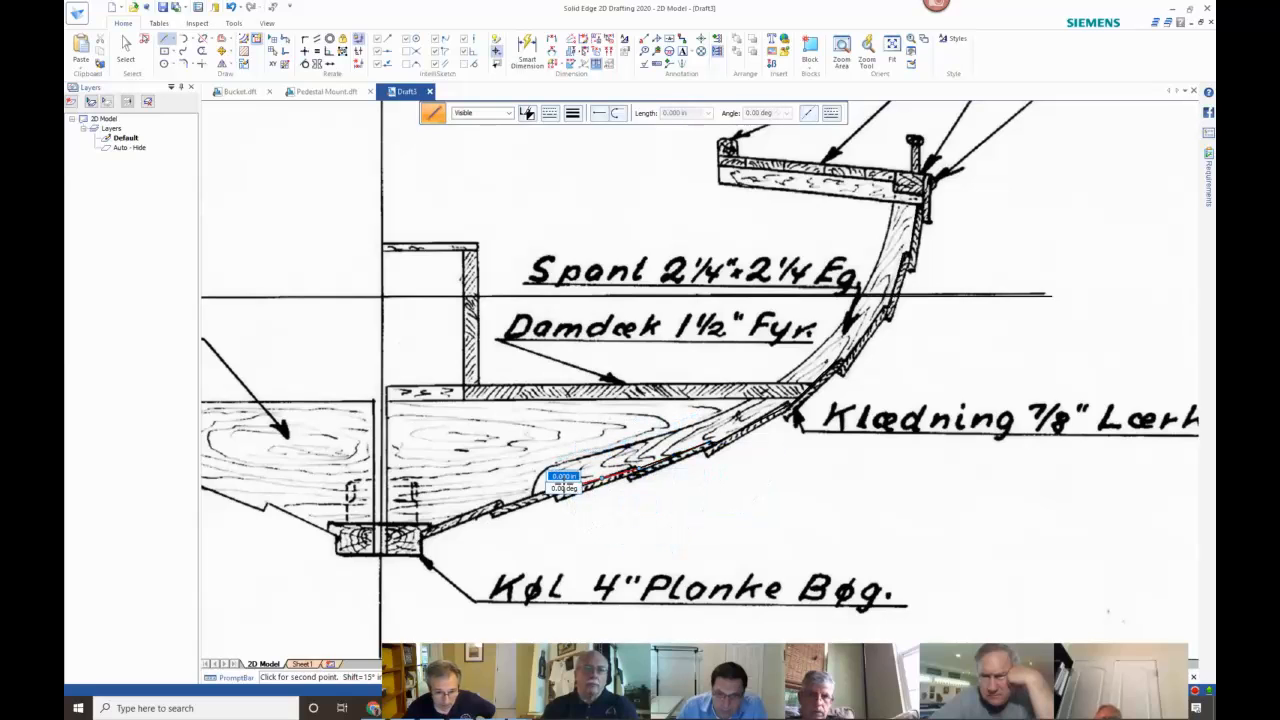
left_click(501, 504)
right_click(498, 489)
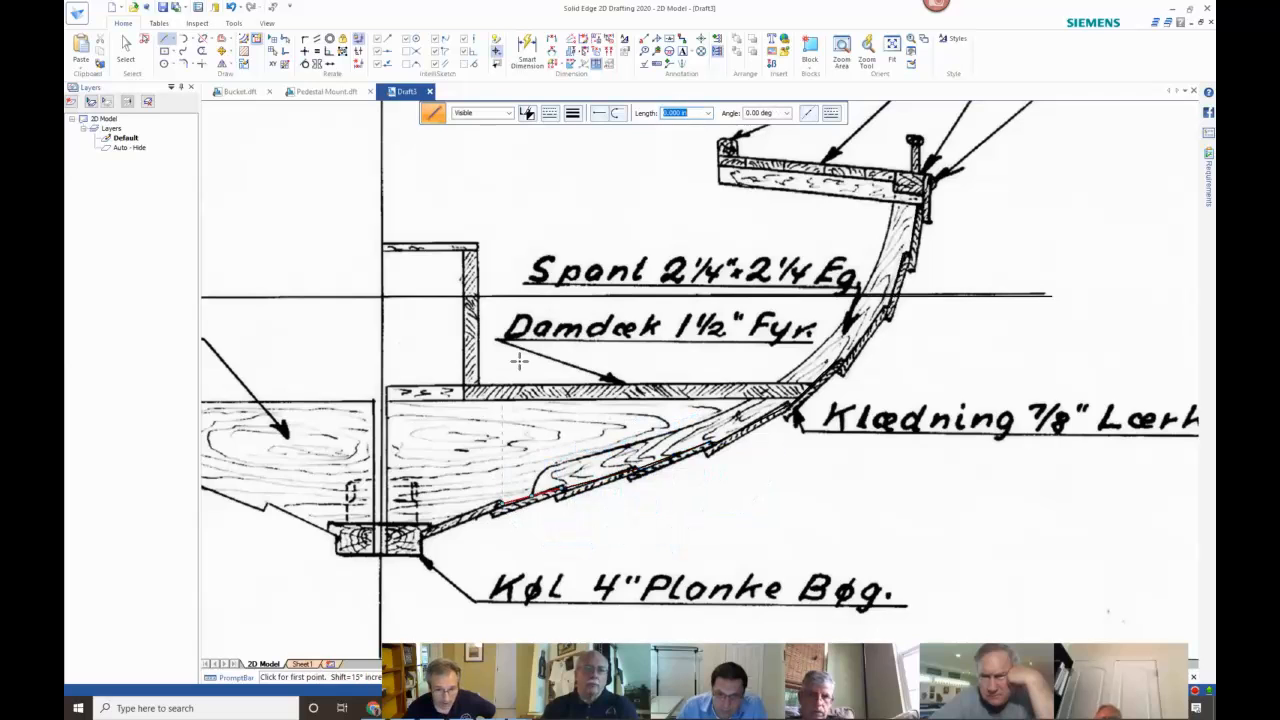
Move the waterline and planking trace onto the hull's end view, placing the line's inner end where the waterline meets the centerline.
scroll(531, 364, "down", 5)
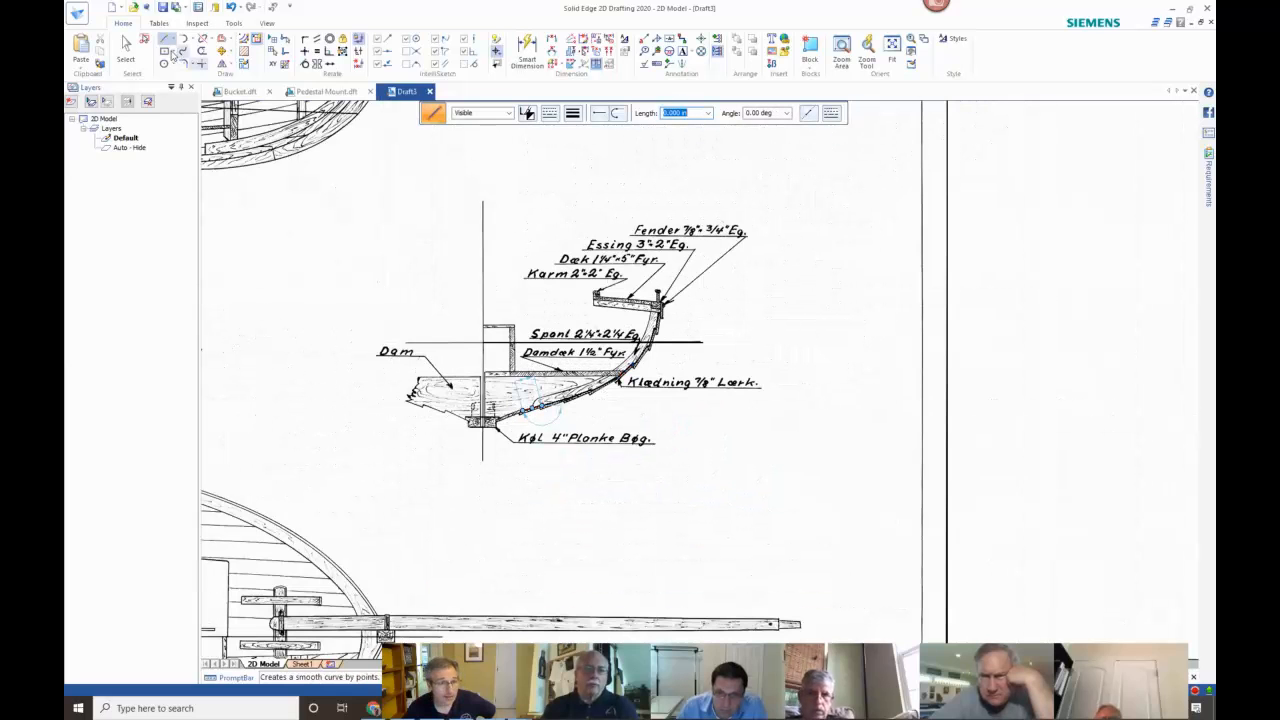
left_click(125, 50)
left_click_drag(418, 243, 820, 517)
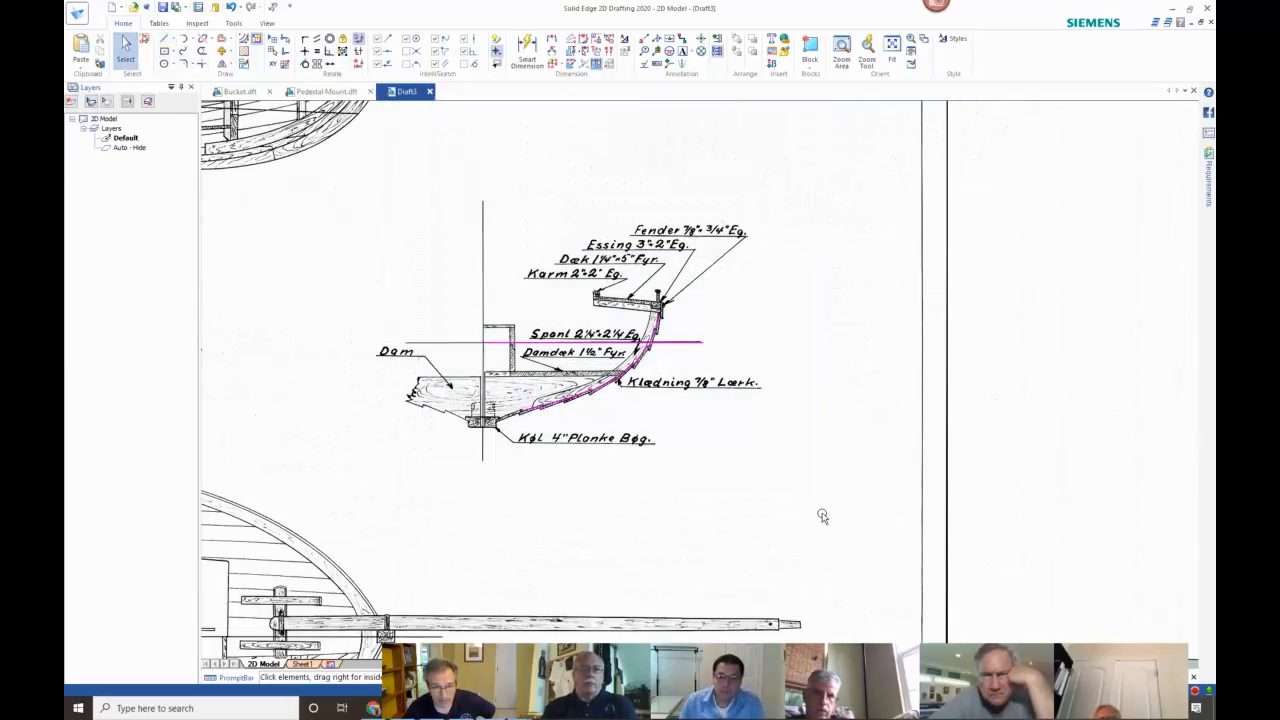
middle_click_drag(691, 474, 1081, 441)
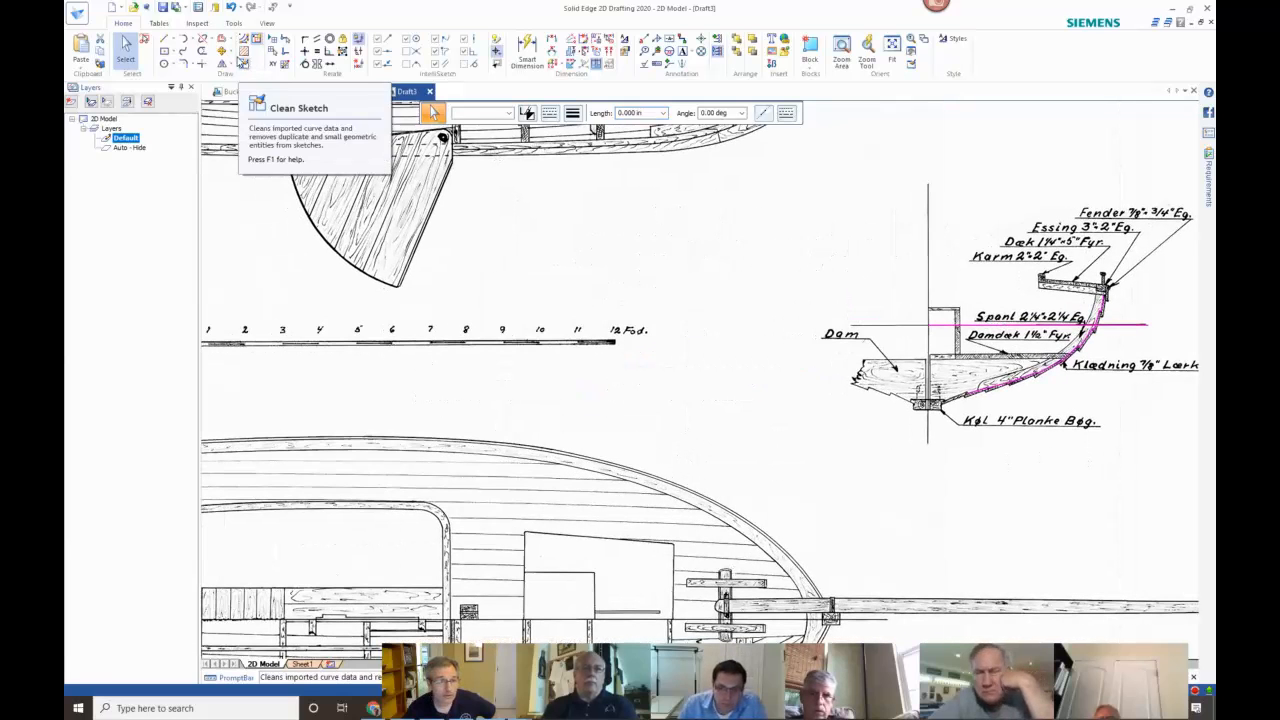
left_click(550, 168)
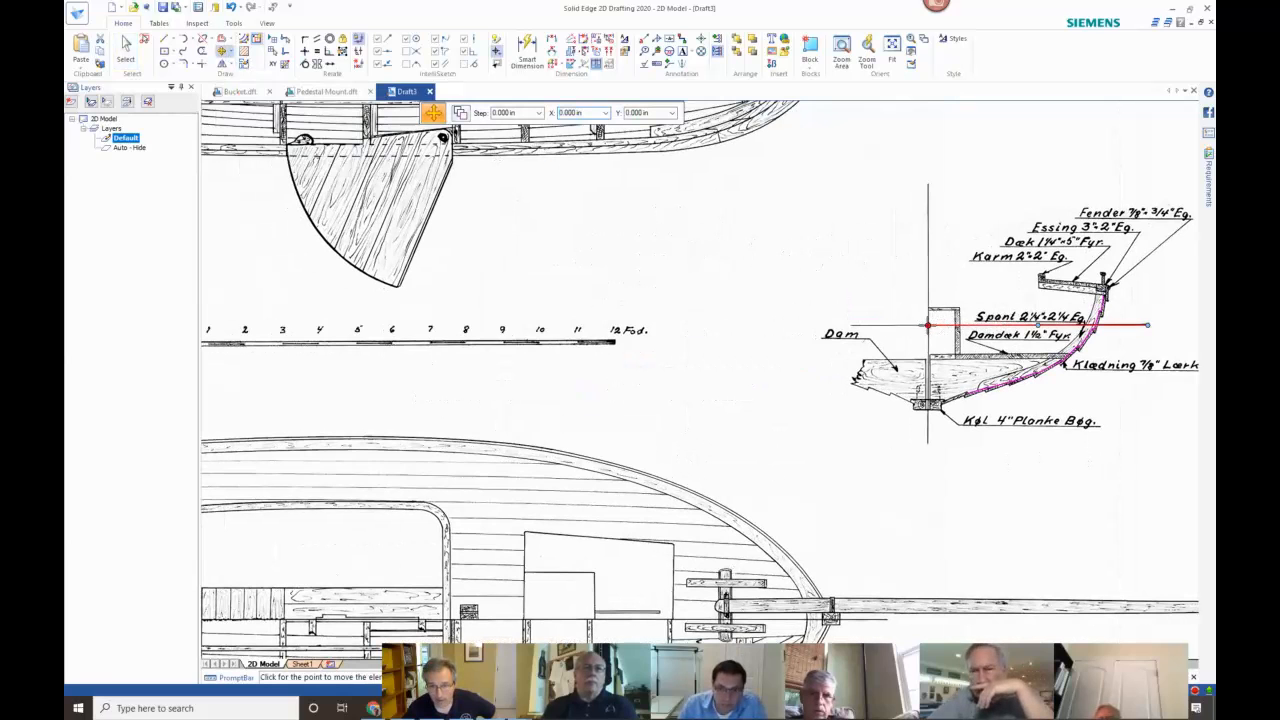
scroll(685, 325, "down", 3)
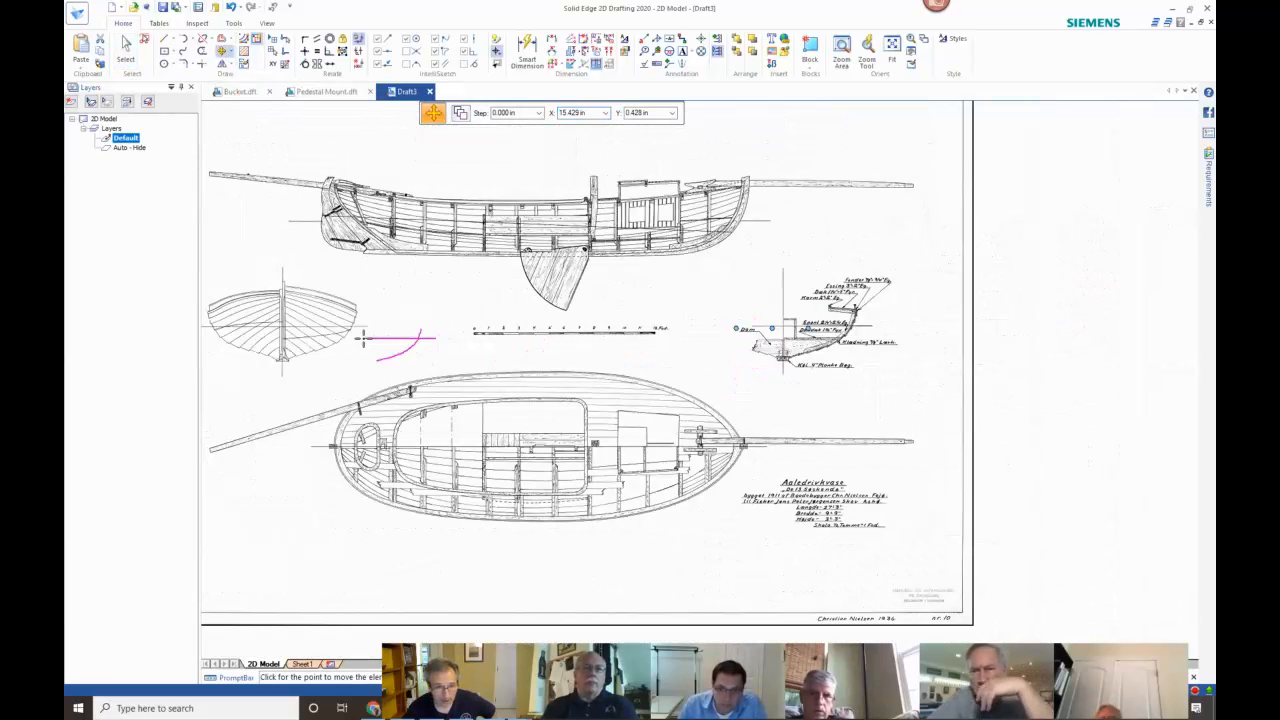
scroll(363, 338, "down", 1)
middle_click_drag(345, 338, 735, 356)
scroll(700, 346, "up", 5)
scroll(700, 343, "up", 8)
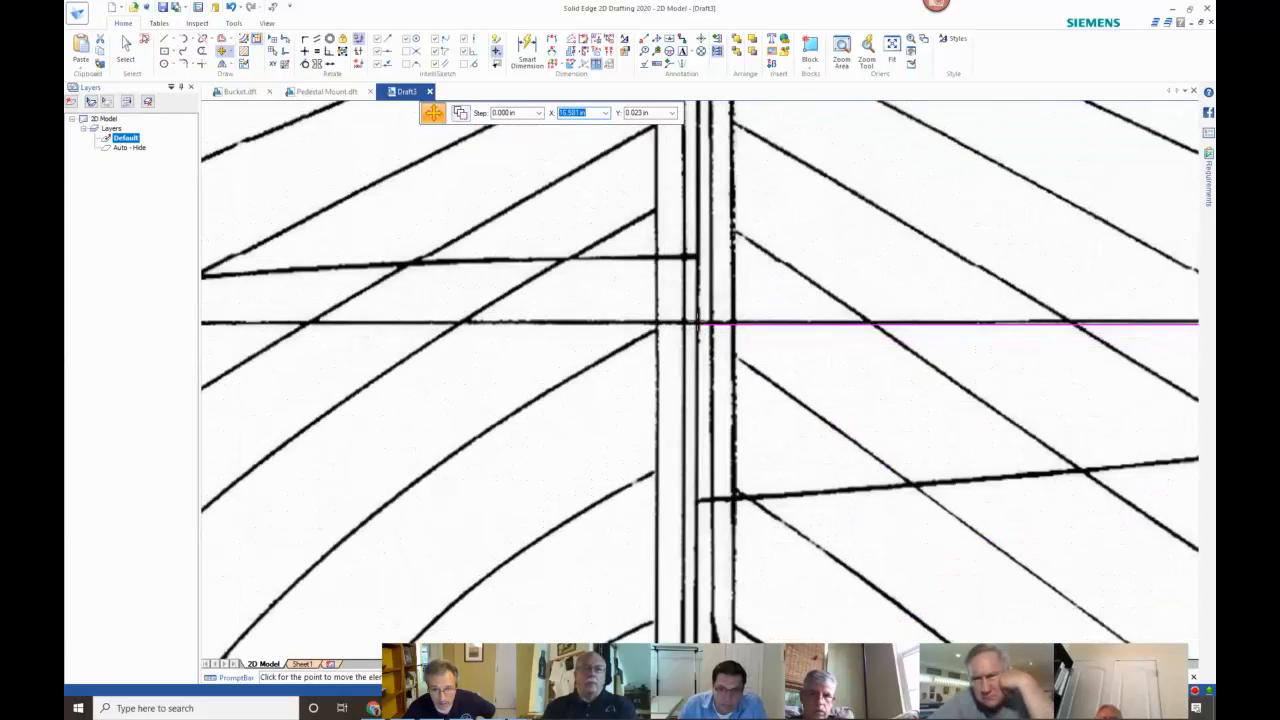
left_click(701, 323)
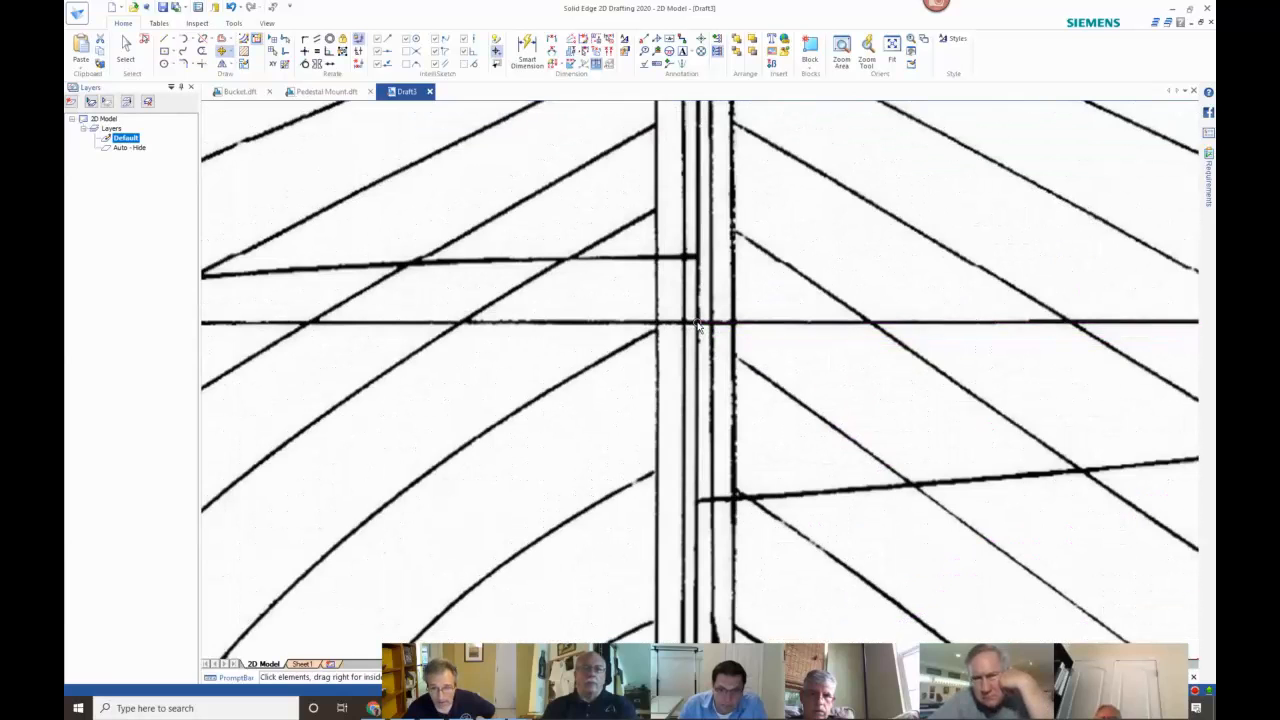
Compare the moved planking trace with the plank edges on the starboard half of the hull's end view.
scroll(725, 354, "down", 4)
scroll(892, 398, "down", 3)
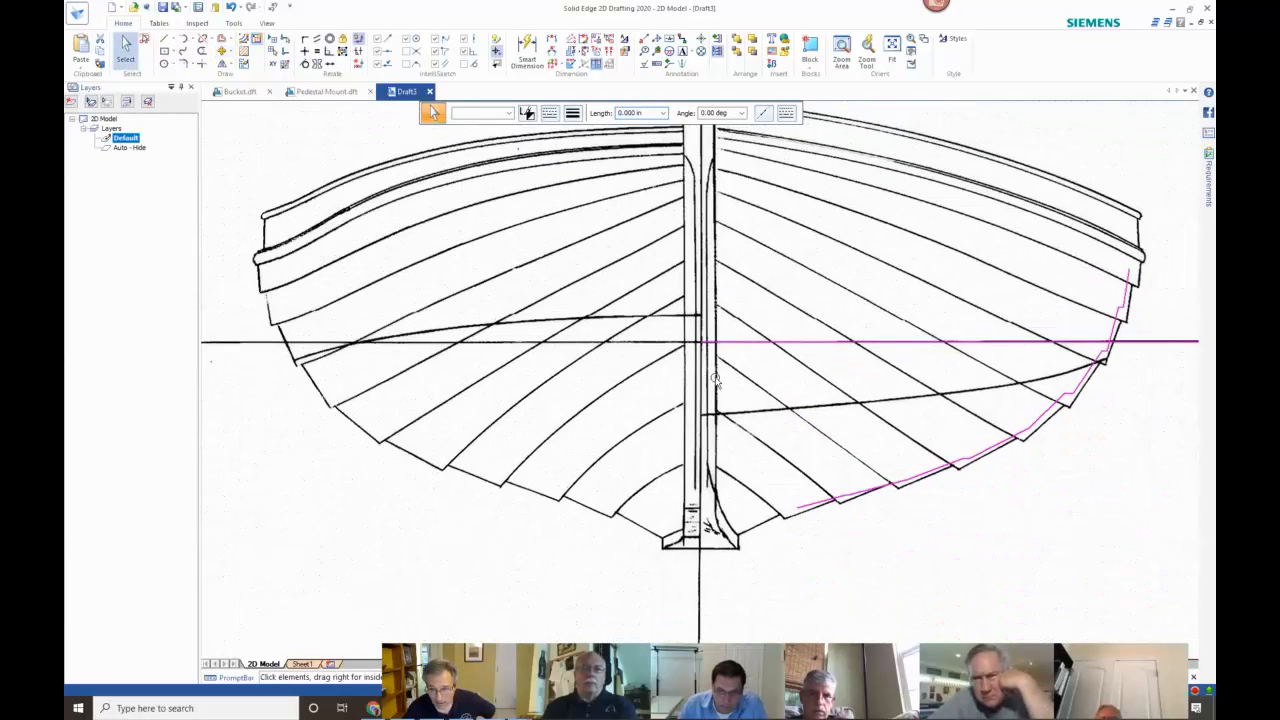
scroll(808, 413, "up", 2)
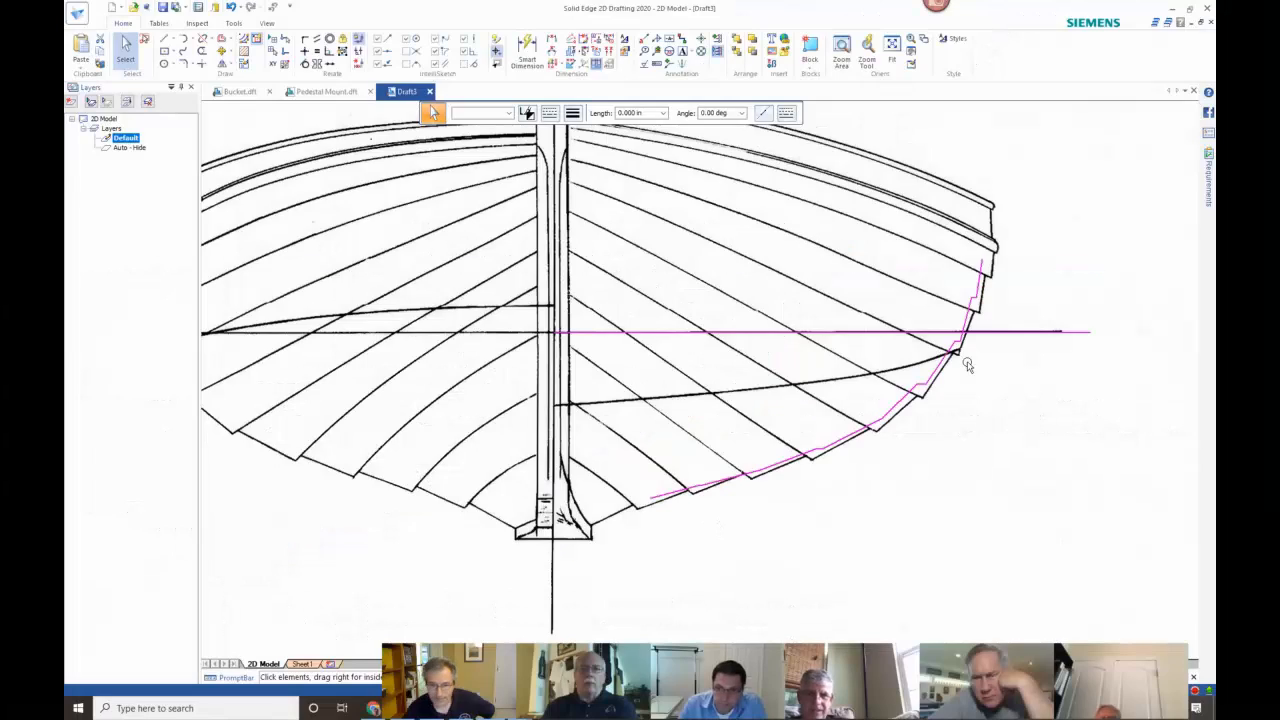
scroll(966, 363, "down", 2)
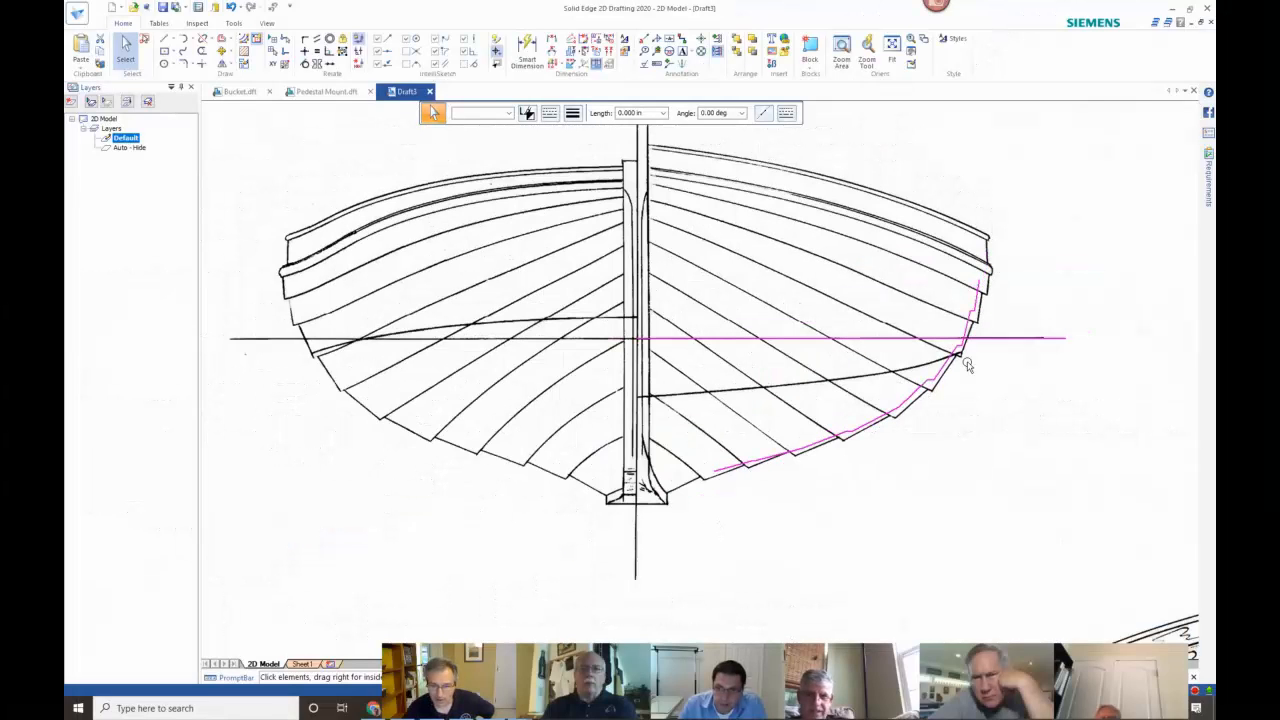
scroll(991, 366, "down", 1)
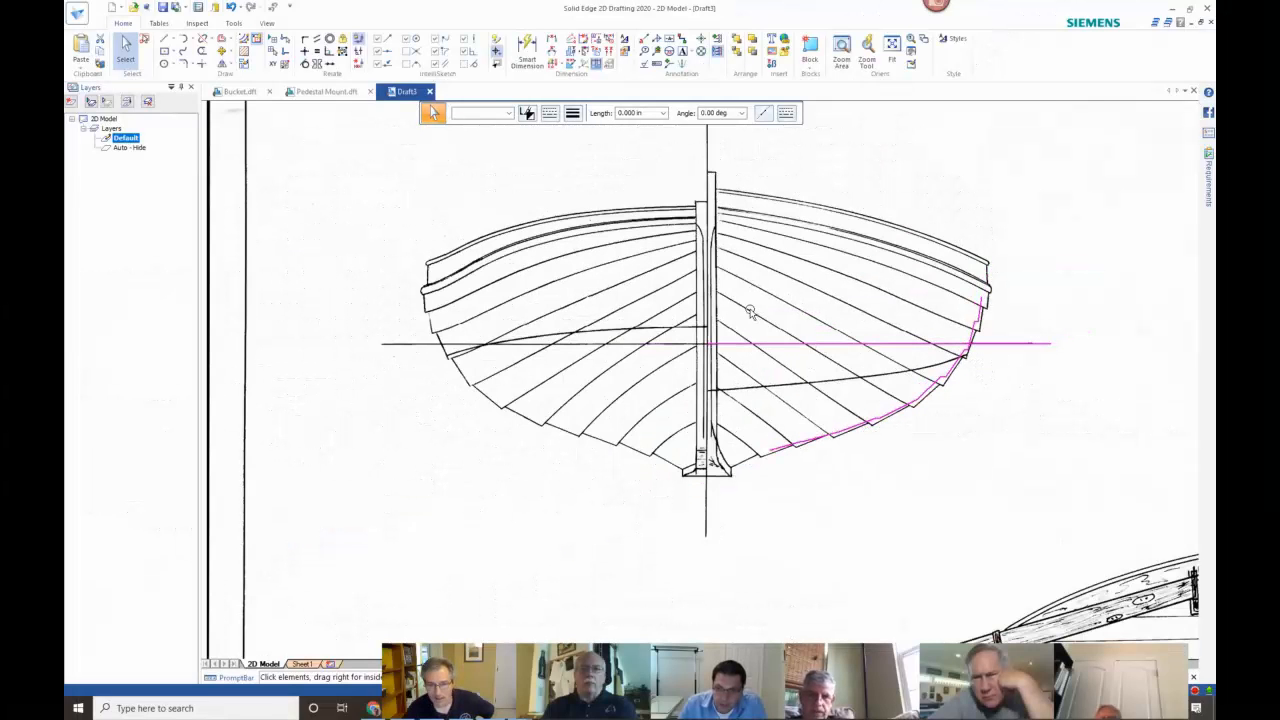
scroll(934, 434, "down", 1)
Clear the selection and review the whole boat plan sheet with the trace placed on the end view.
mouse_move(938, 438)
middle_mouse_down()
mouse_move(788, 393)
mouse_move(655, 323)
middle_mouse_up()
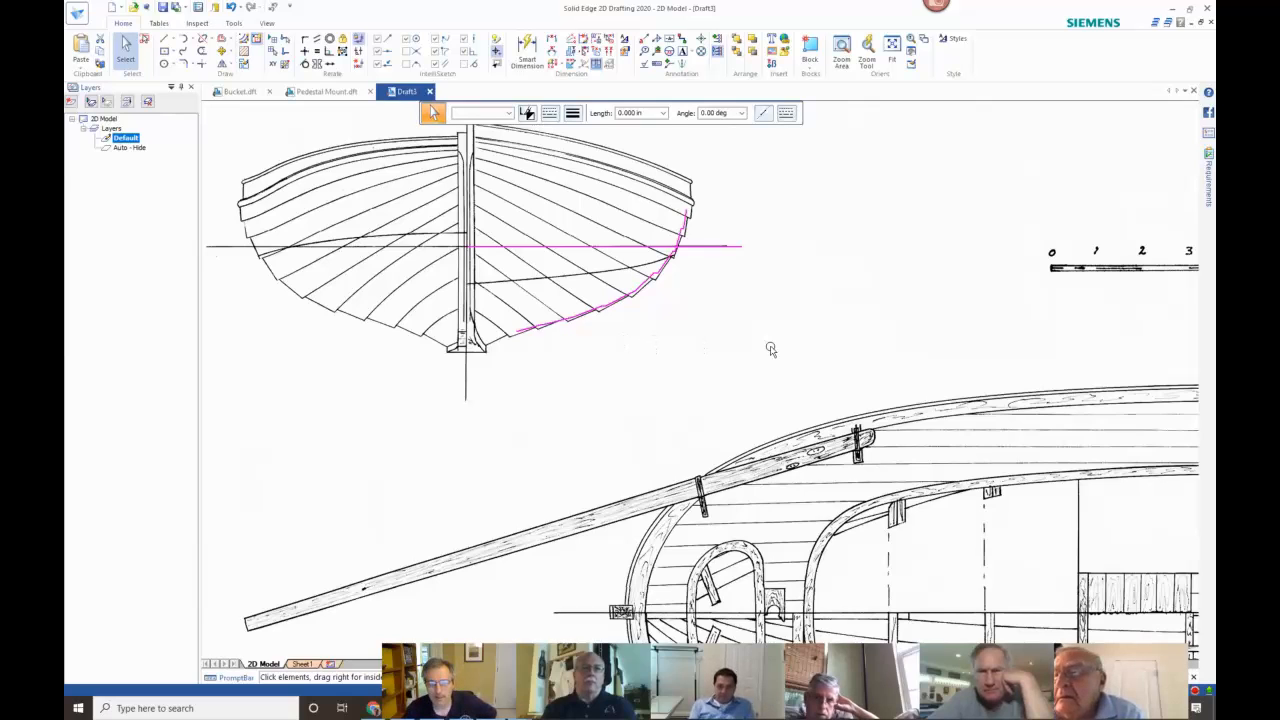
middle_click_drag(742, 332, 681, 332)
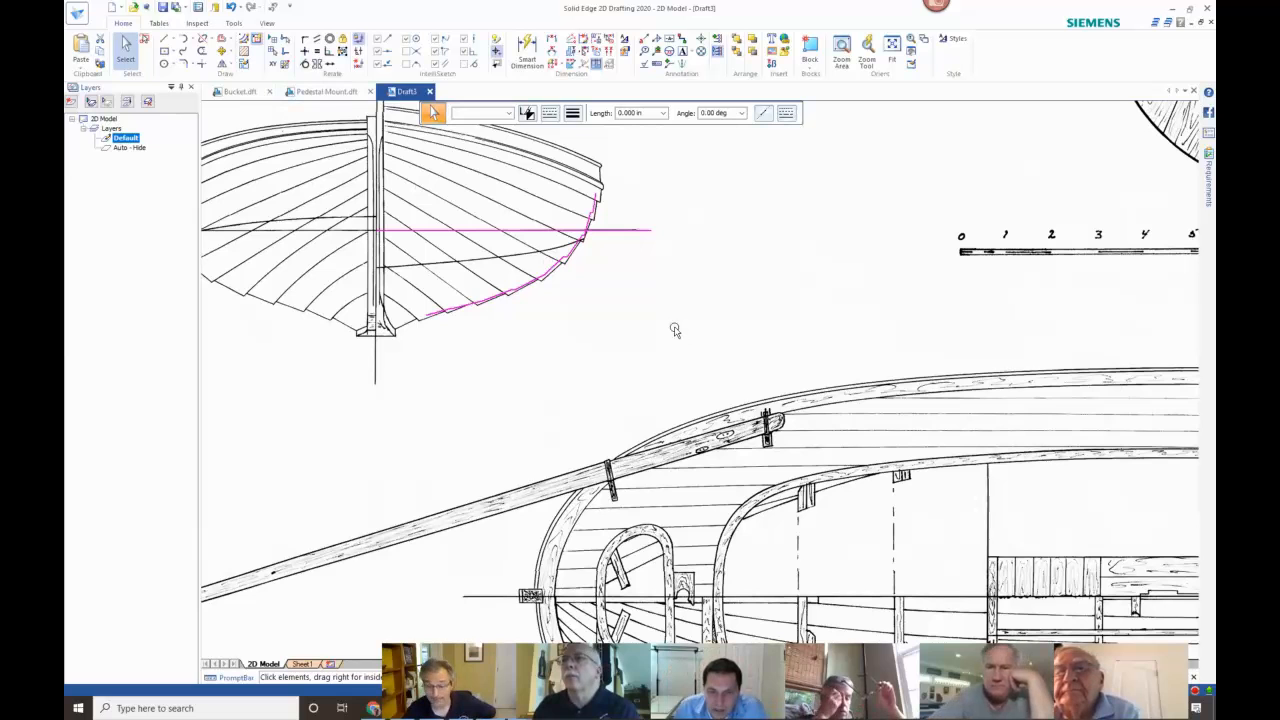
scroll(674, 329, "down", 1)
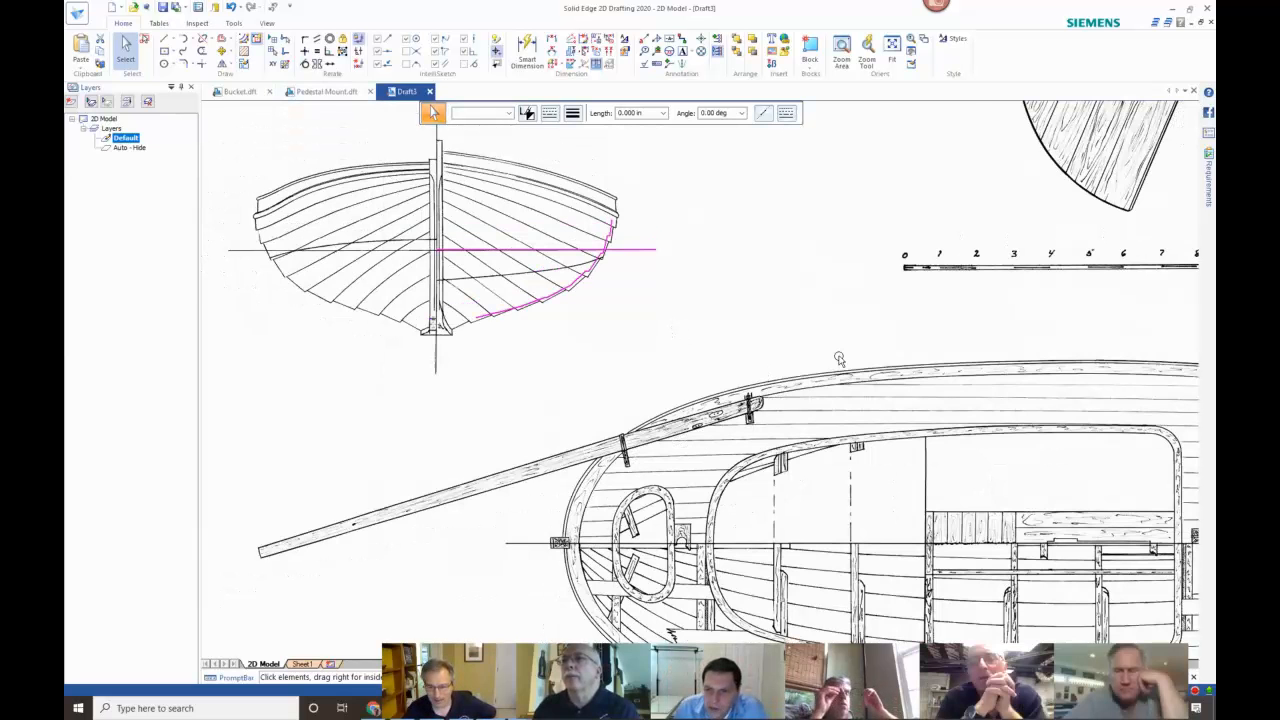
scroll(748, 320, "down", 1)
scroll(752, 316, "down", 1)
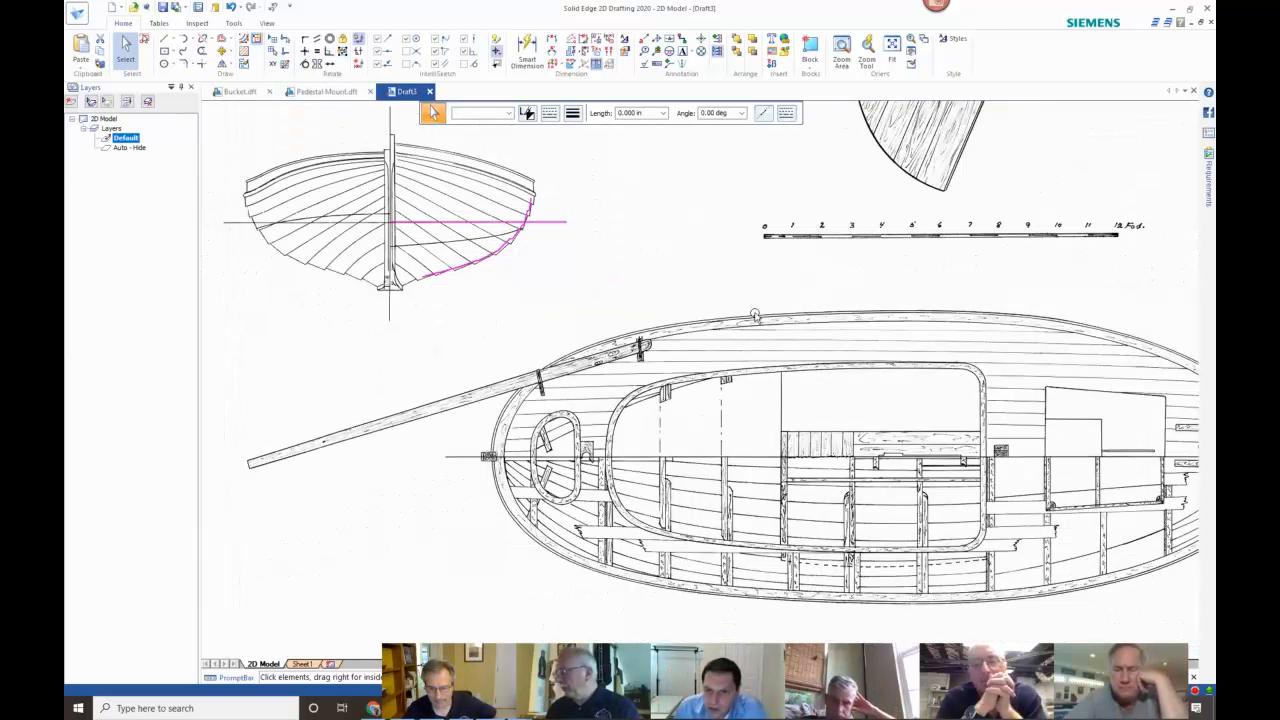
scroll(755, 316, "down", 1)
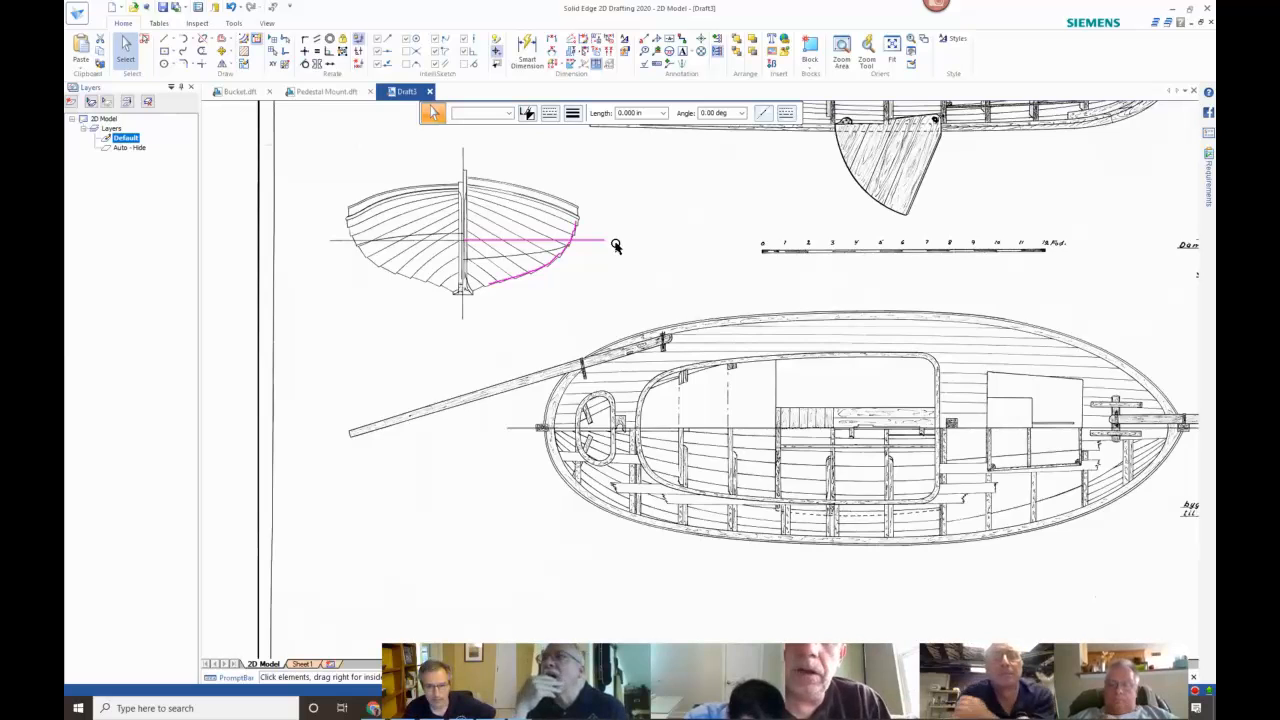
scroll(616, 246, "down", 1)
scroll(616, 245, "down", 1)
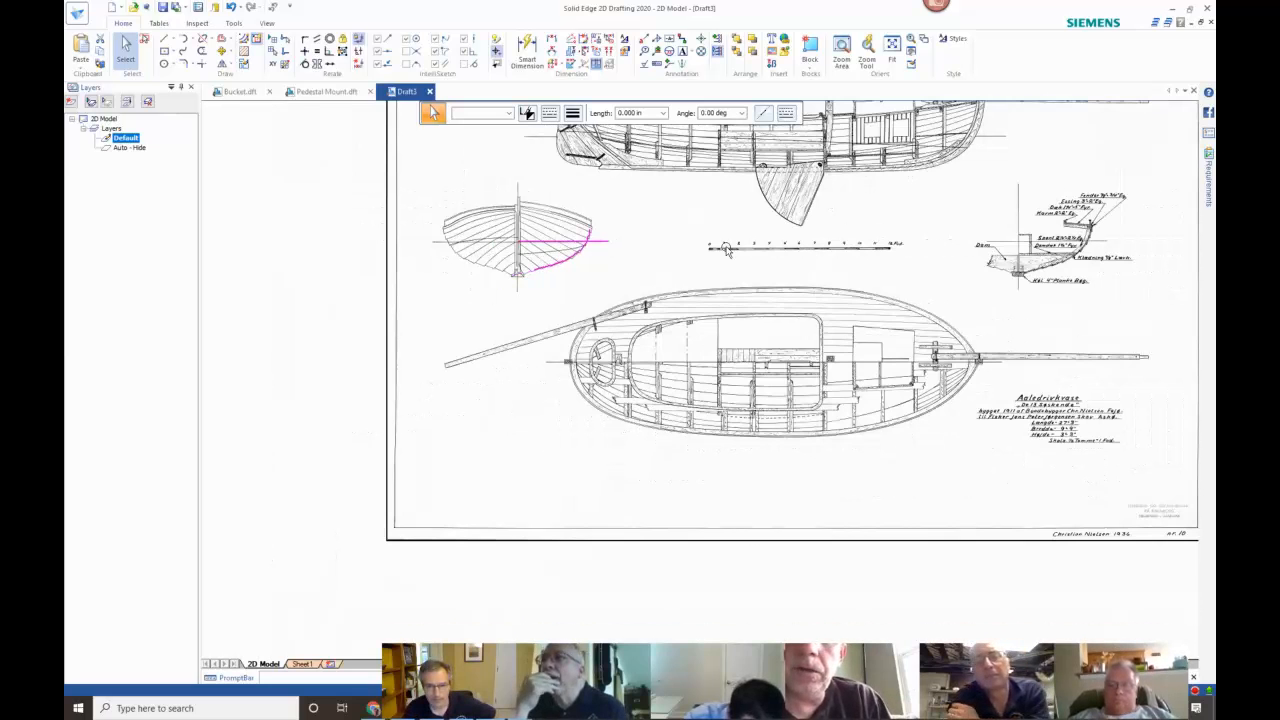
left_click(669, 273)
middle_click_drag(610, 270, 586, 284)
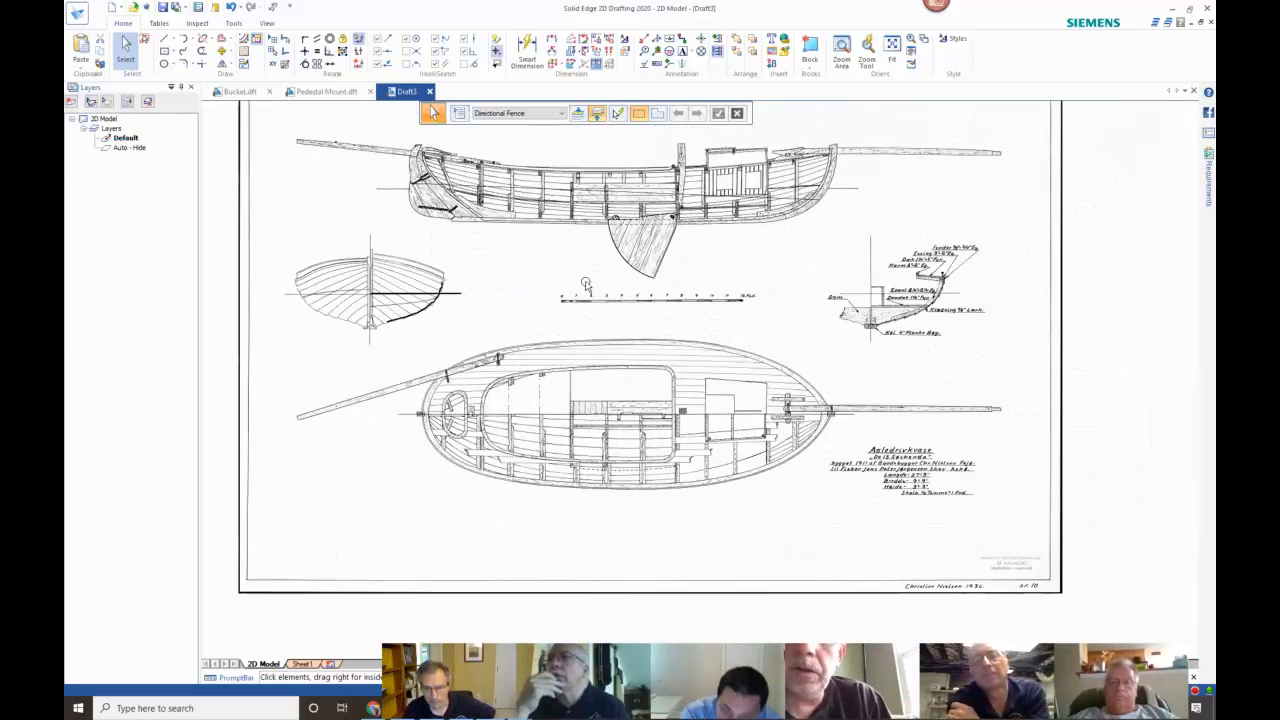
scroll(586, 285, "down", 1)
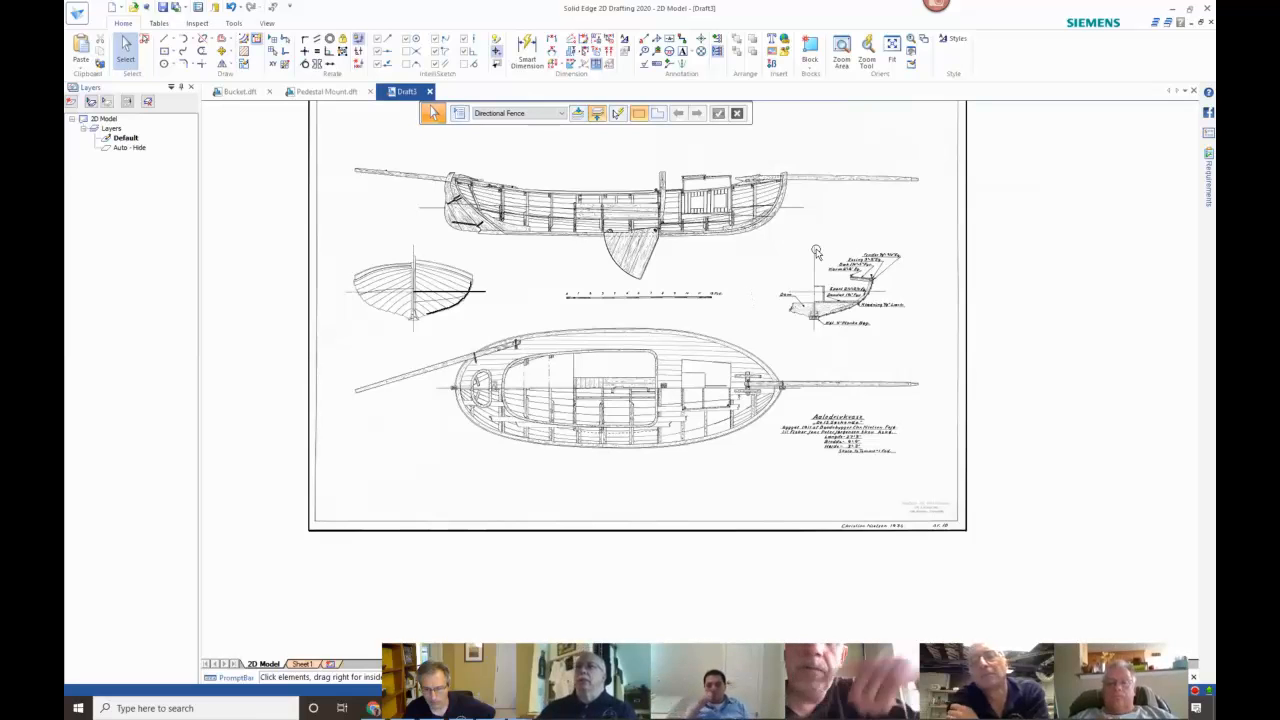
middle_click_drag(831, 245, 825, 261)
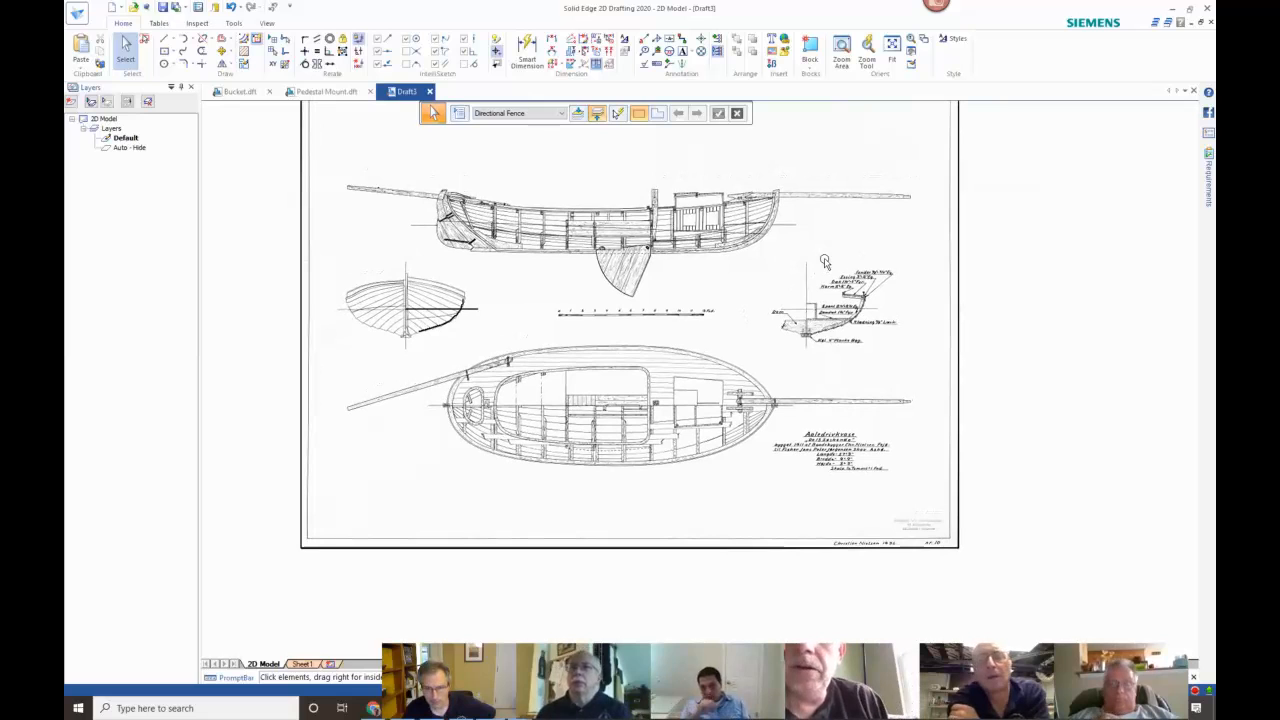
middle_click_drag(833, 262, 841, 311)
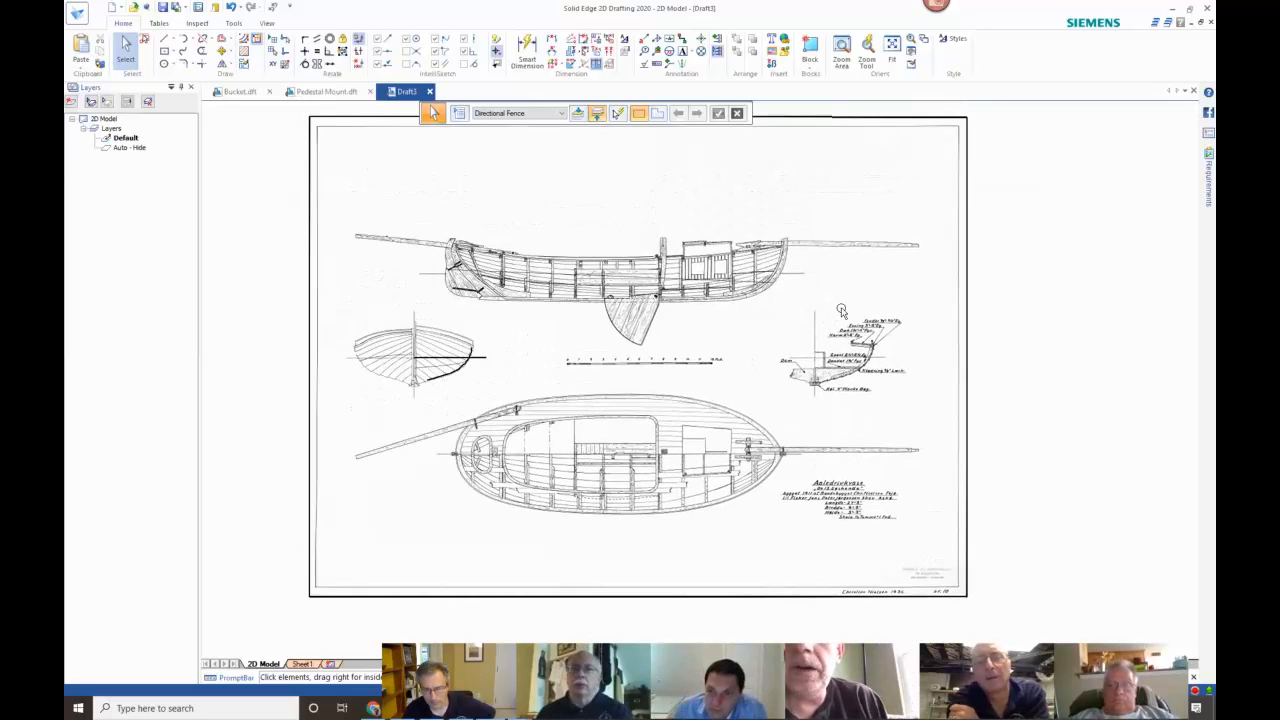
scroll(841, 311, "up", 1)
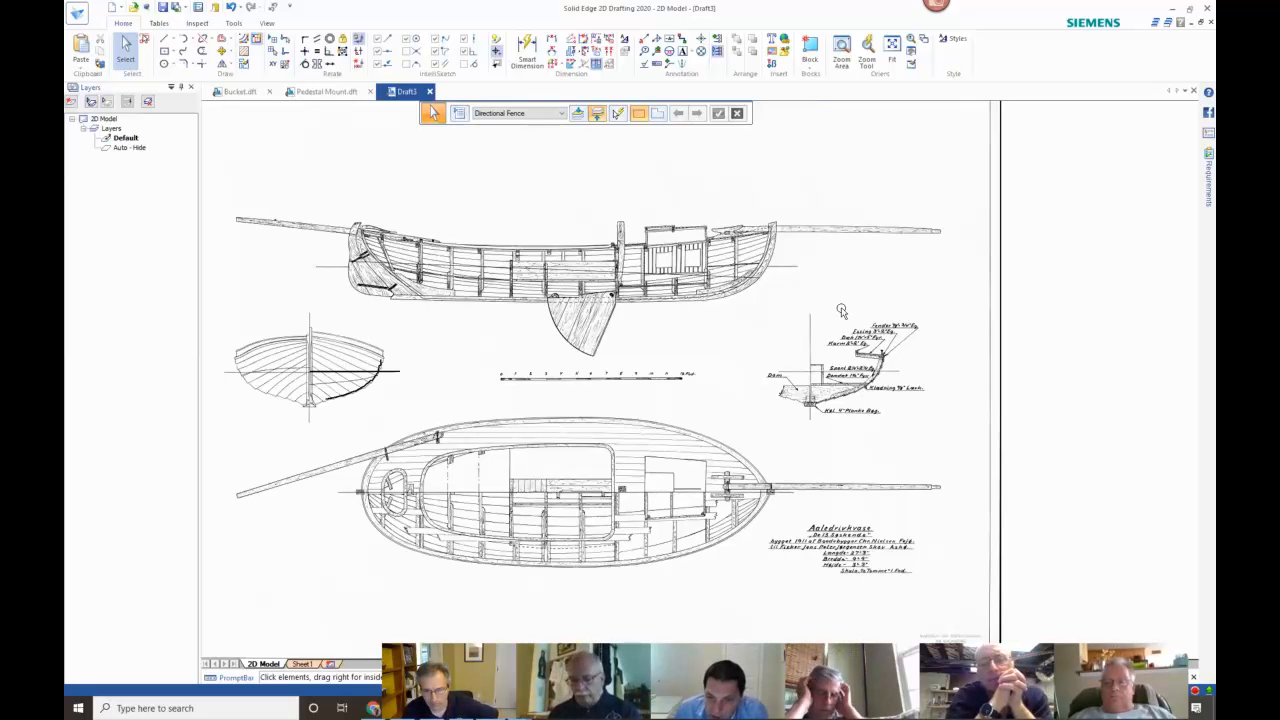
scroll(841, 311, "down", 1)
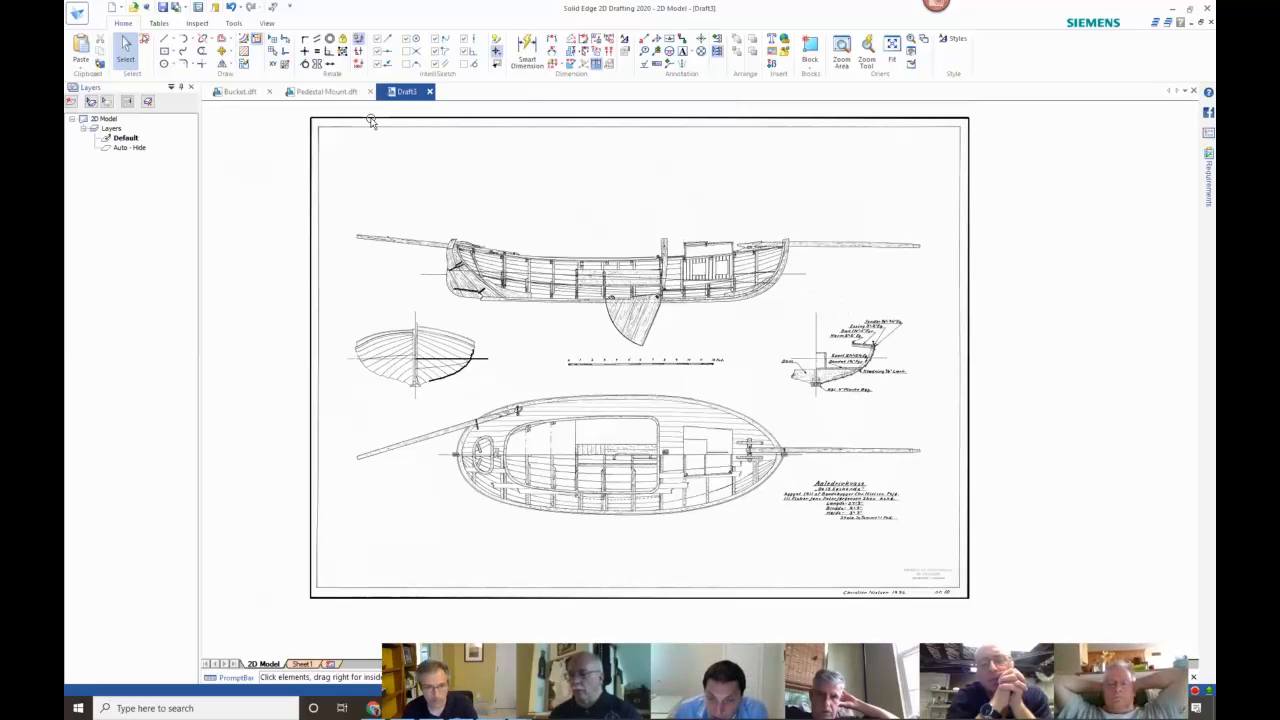
Delete the scanned plan image together with the traced waterline and planking lines to empty the 2D model.
left_click(370, 120)
key("Delete")
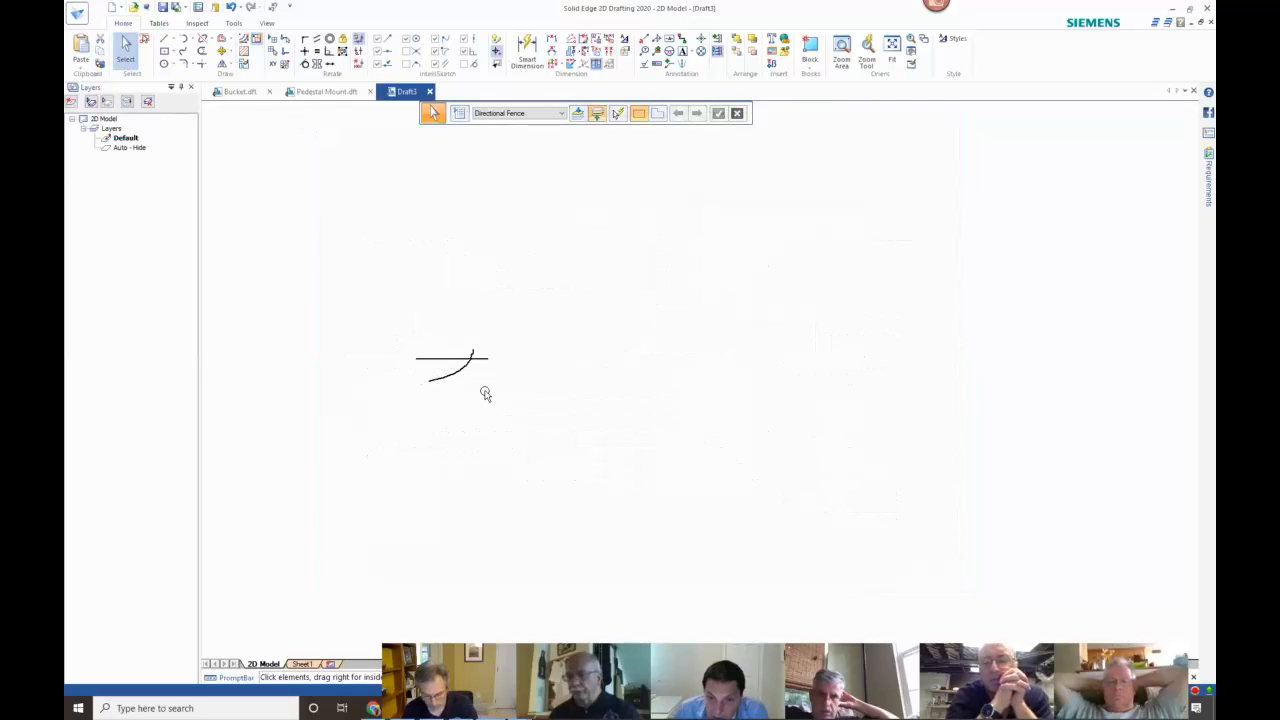
left_click_drag(405, 335, 485, 393)
key("Delete")
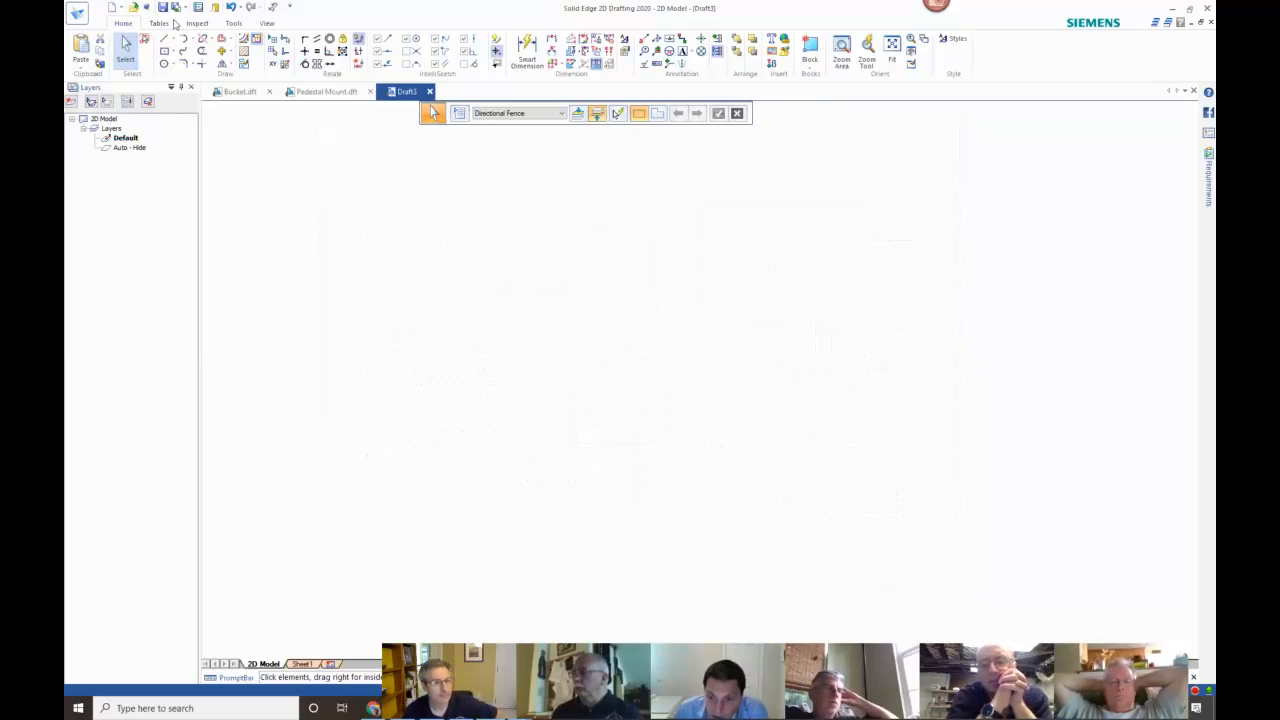
Insert the image 10a-adjusted.jpg from the Drawings folder into the empty 2D model.
left_click(772, 52)
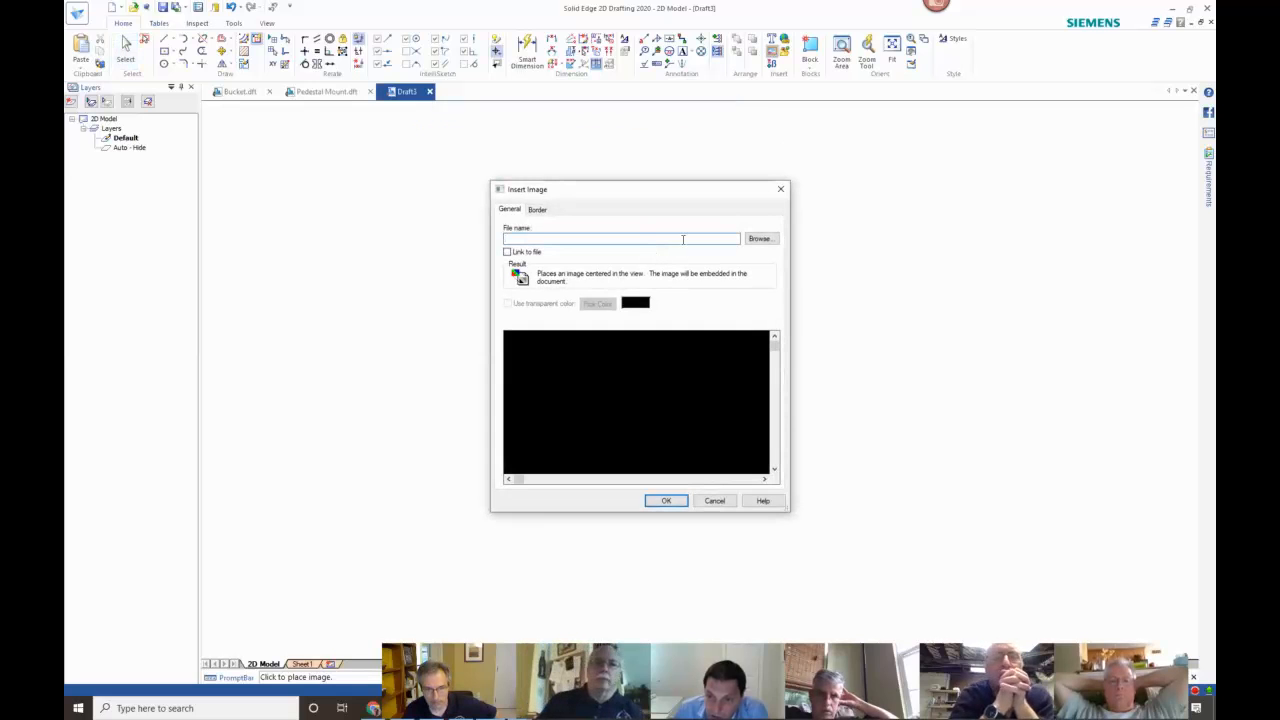
left_click(759, 238)
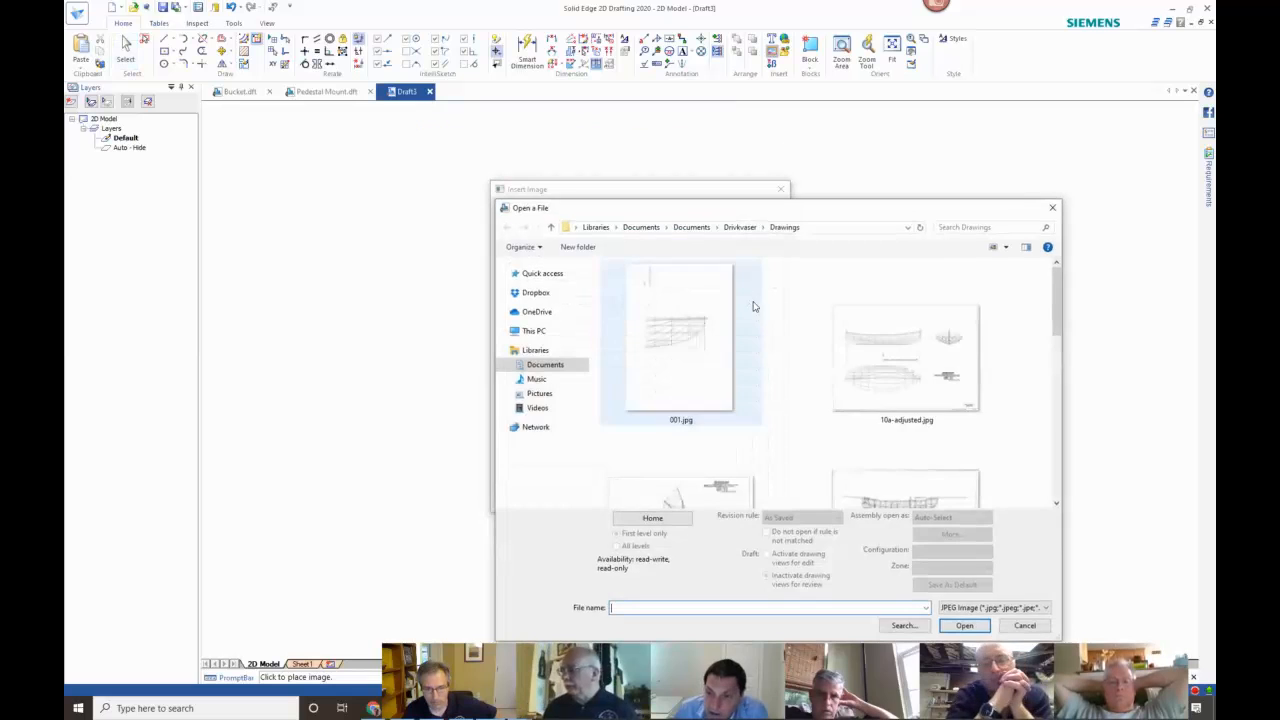
left_click(900, 354)
left_click(954, 628)
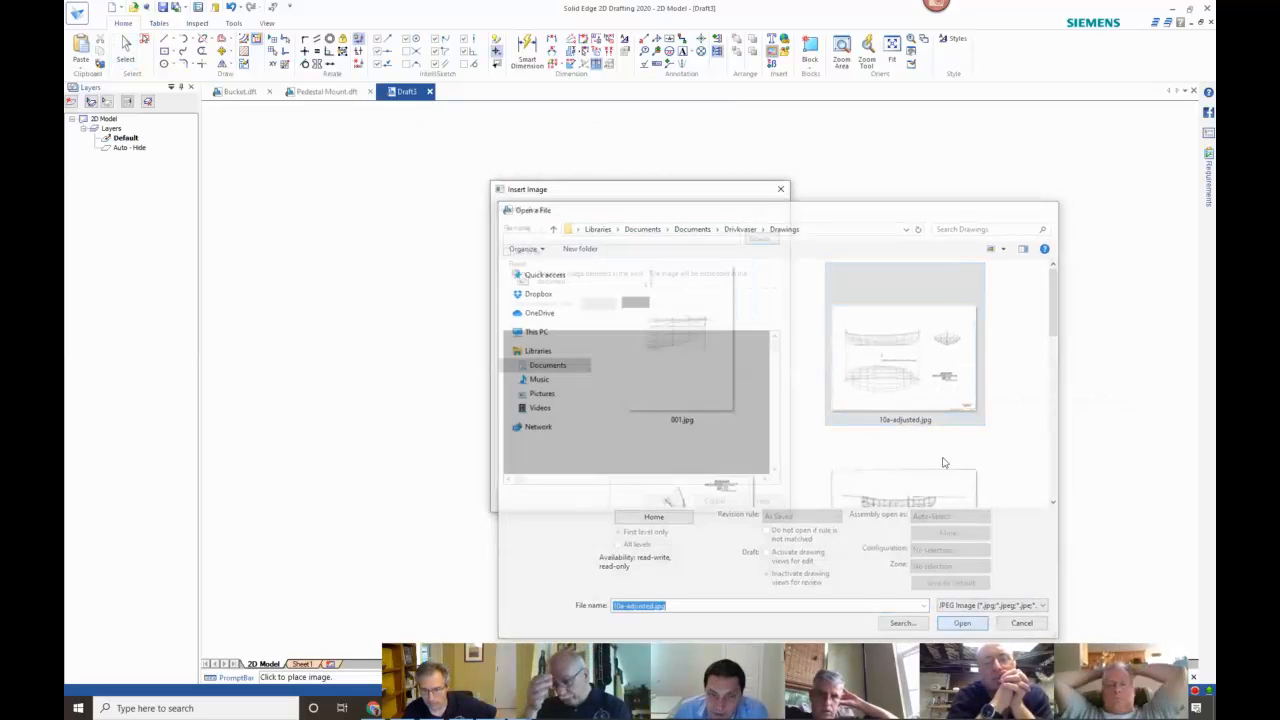
left_click(724, 378)
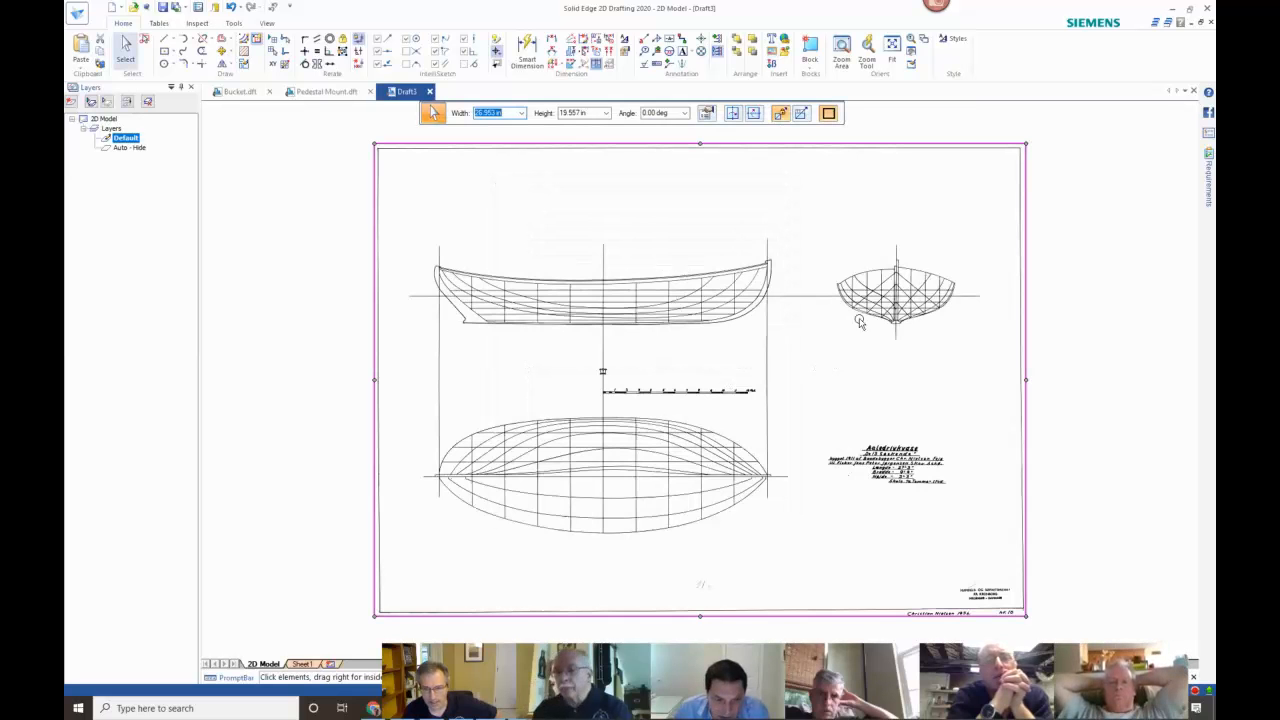
Examine the inserted boat plan's side view, plan view, scale bar and end view up close.
scroll(956, 303, "up", 4)
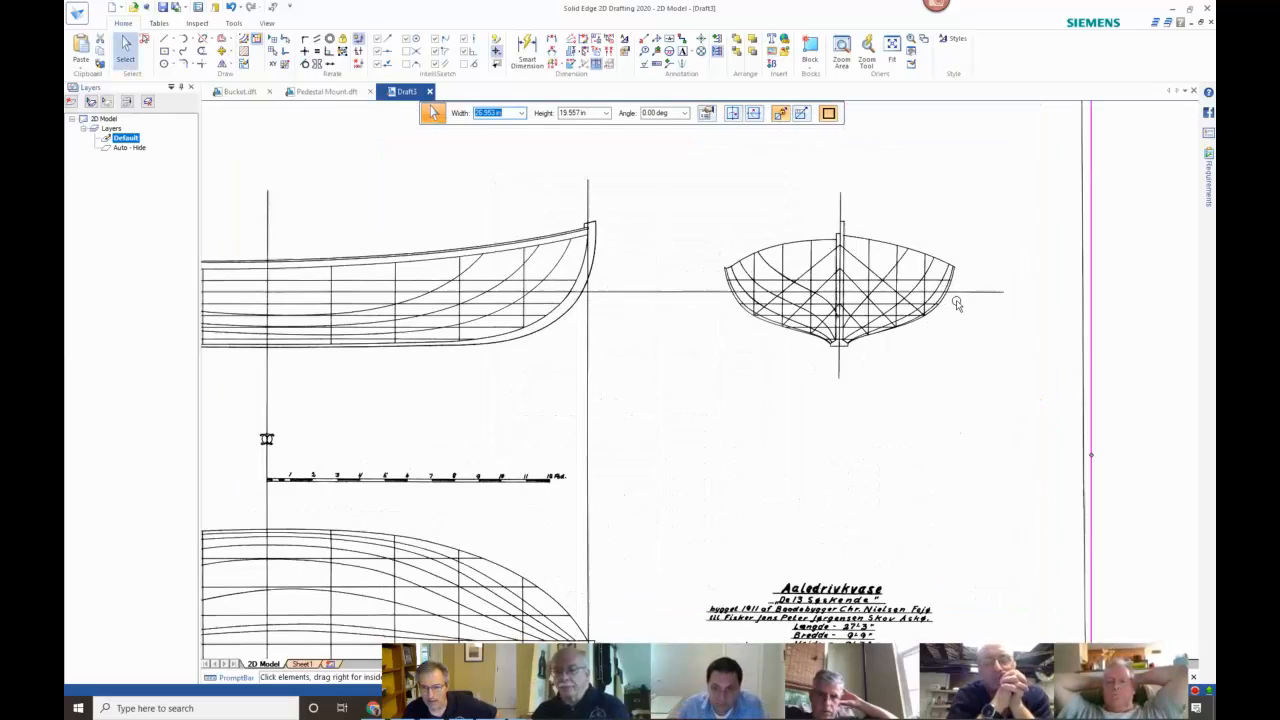
scroll(947, 278, "up", 1)
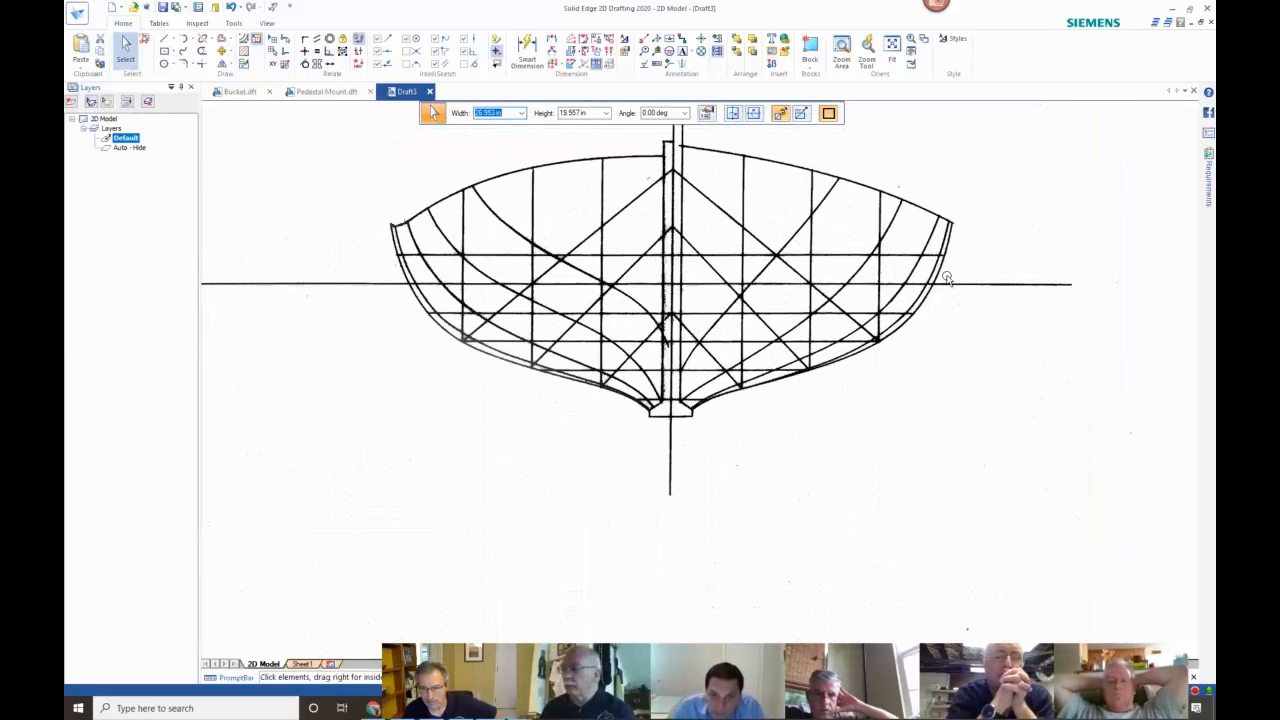
scroll(943, 286, "down", 3)
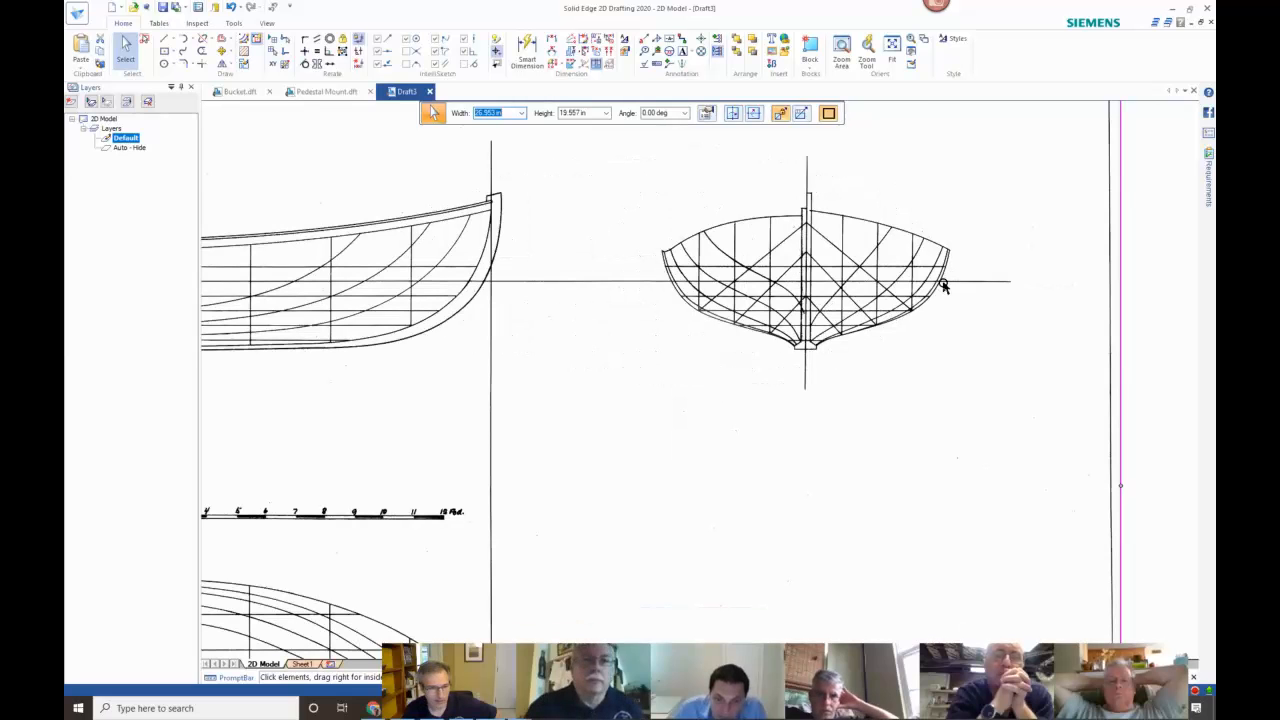
scroll(447, 375, "down", 1)
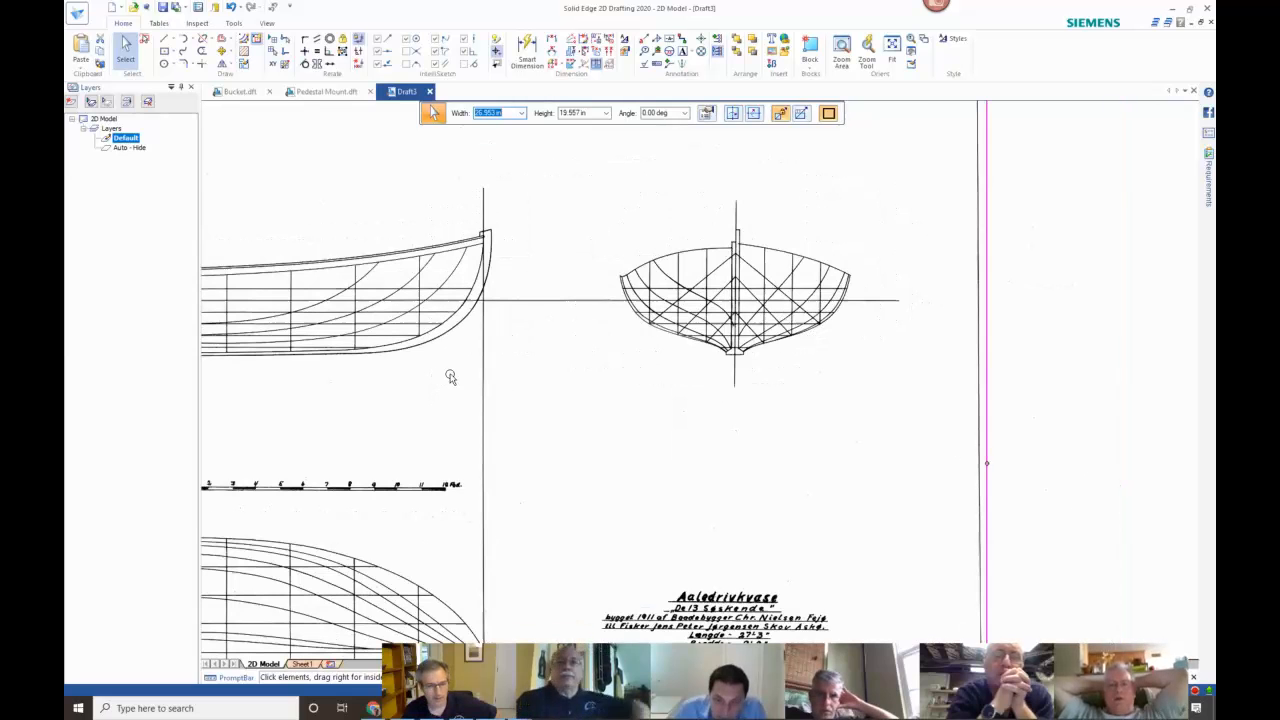
scroll(686, 377, "up", 2)
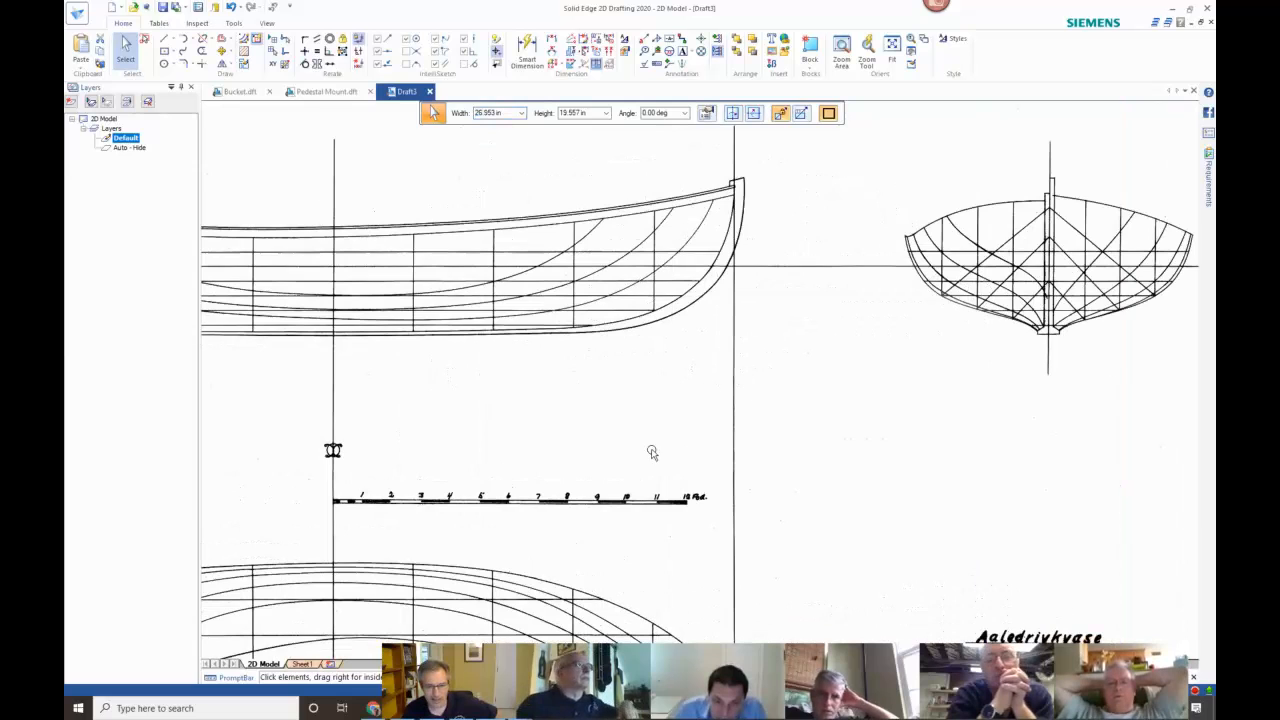
scroll(603, 384, "down", 2)
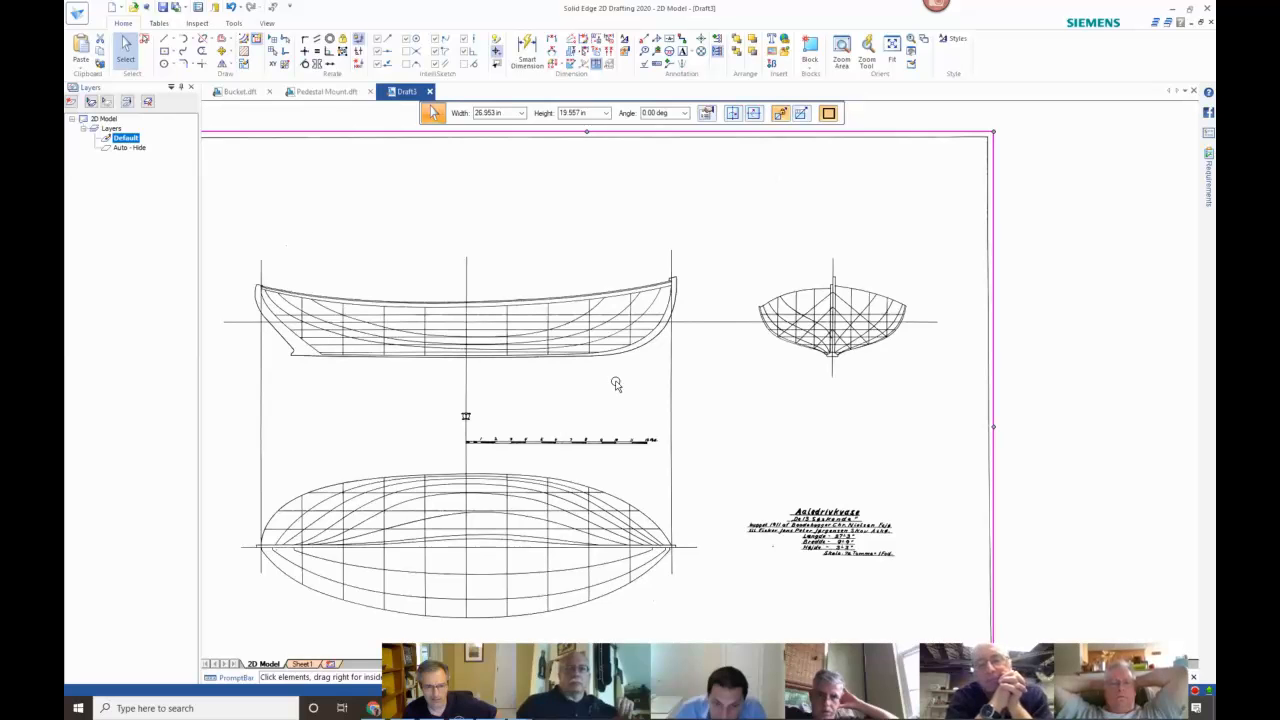
scroll(615, 383, "up", 2)
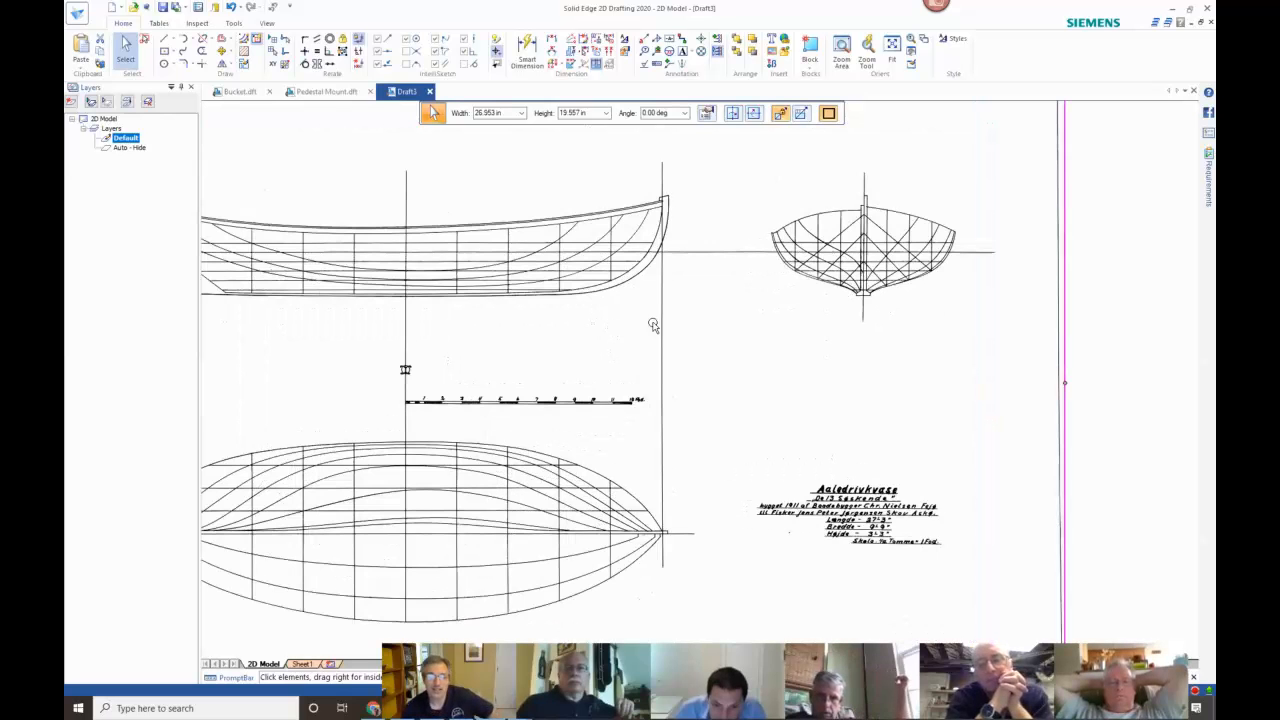
scroll(654, 326, "up", 1)
scroll(950, 255, "down", 3)
Trace the inner planking line on the starboard half of the end view with a curve from the sheer to the keel.
scroll(860, 325, "up", 4)
scroll(840, 380, "up", 3)
scroll(840, 380, "down", 1)
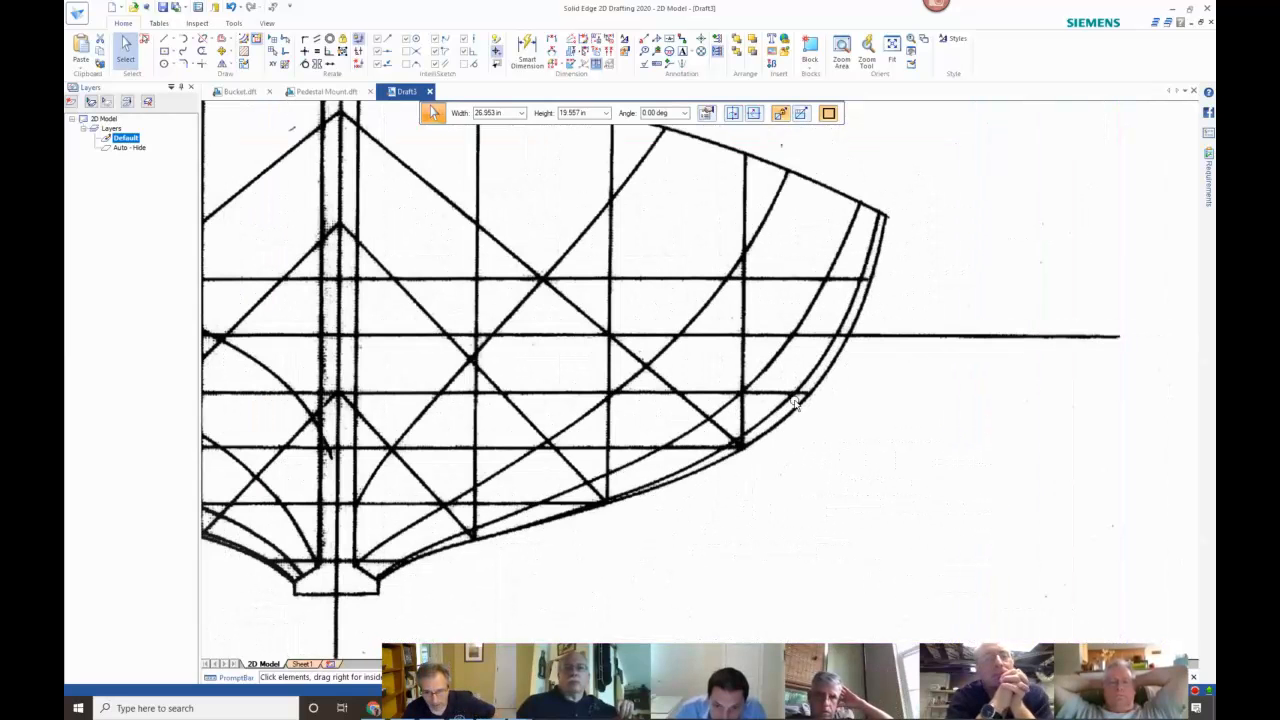
middle_click_drag(893, 400, 986, 374)
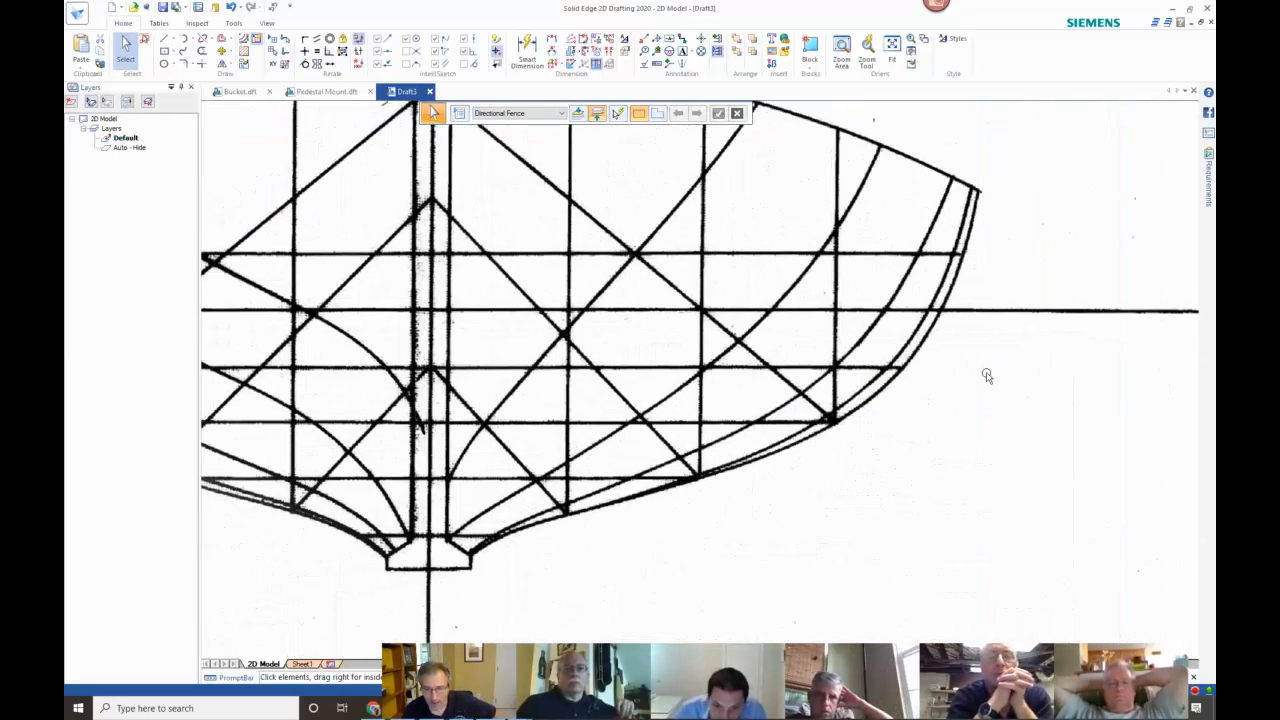
scroll(988, 373, "down", 1)
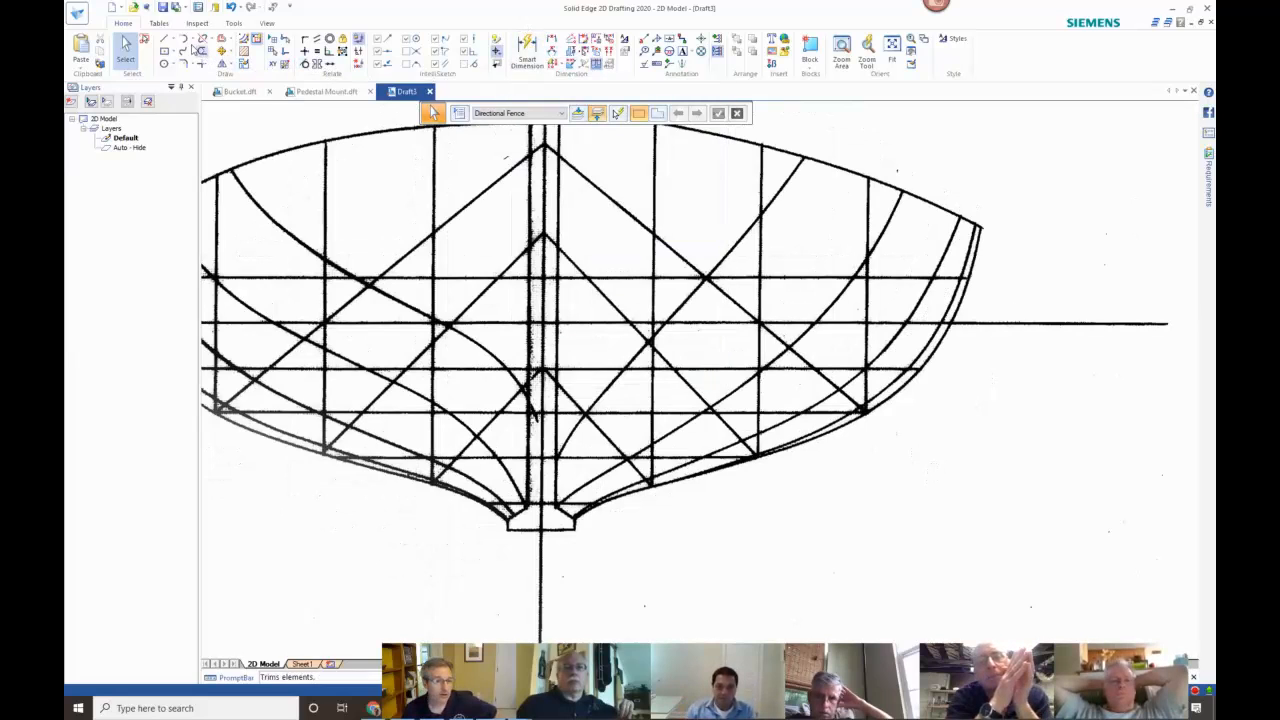
left_click(185, 51)
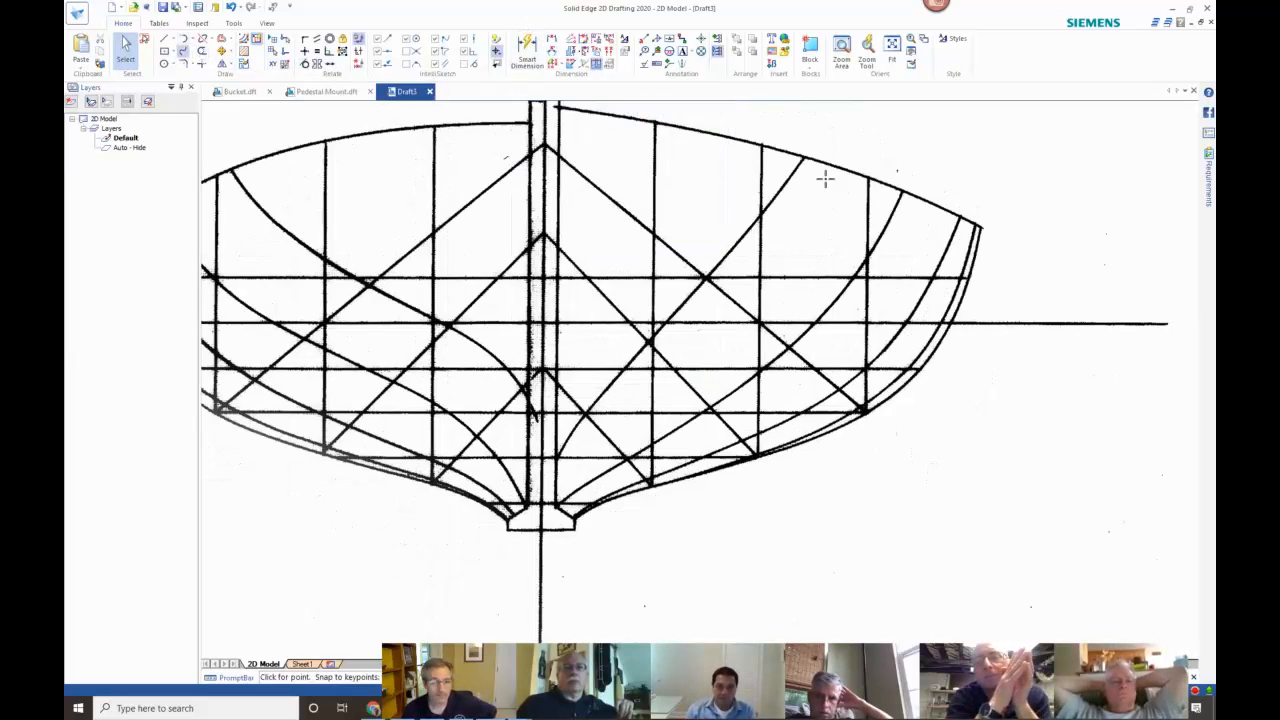
left_click(975, 226)
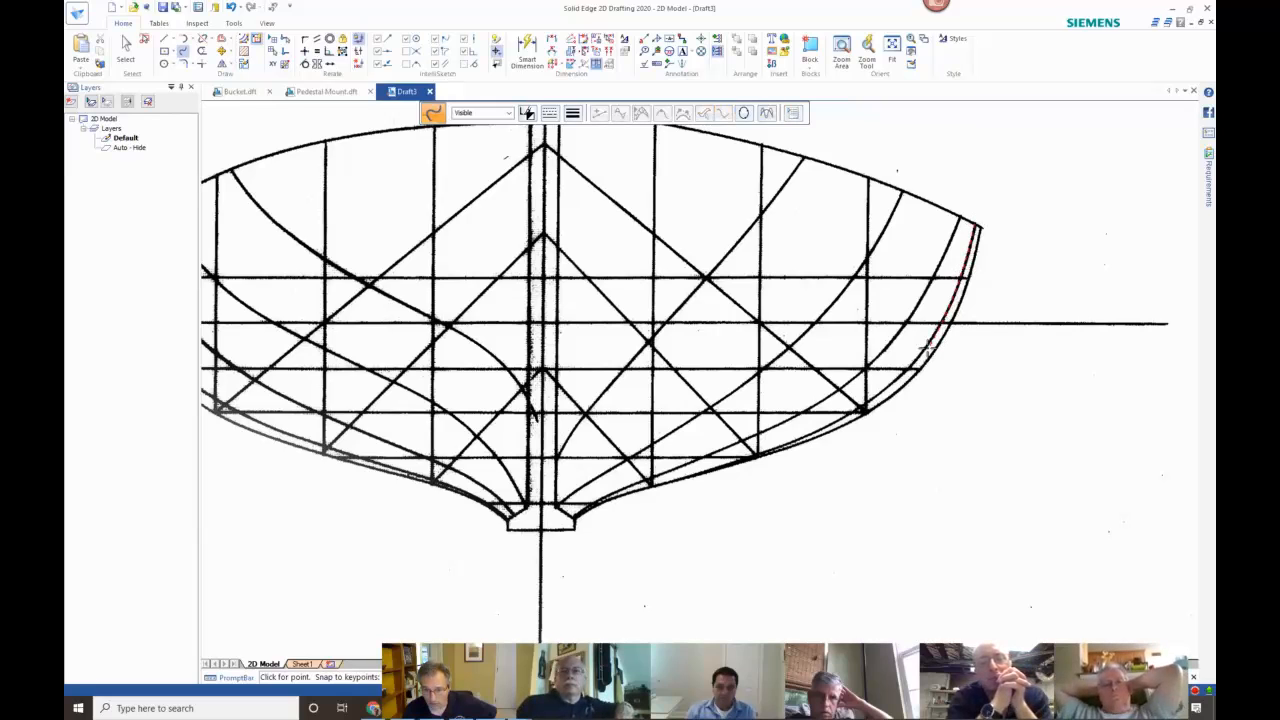
left_click(862, 408)
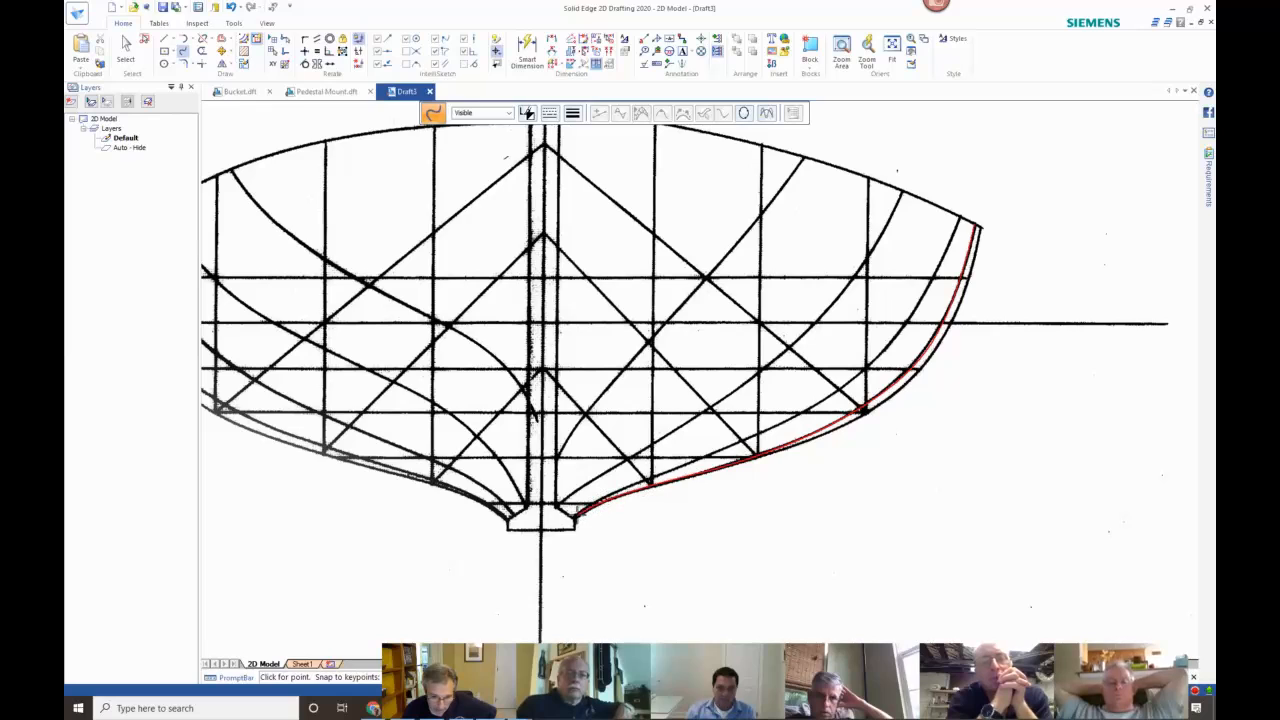
double_click(577, 516)
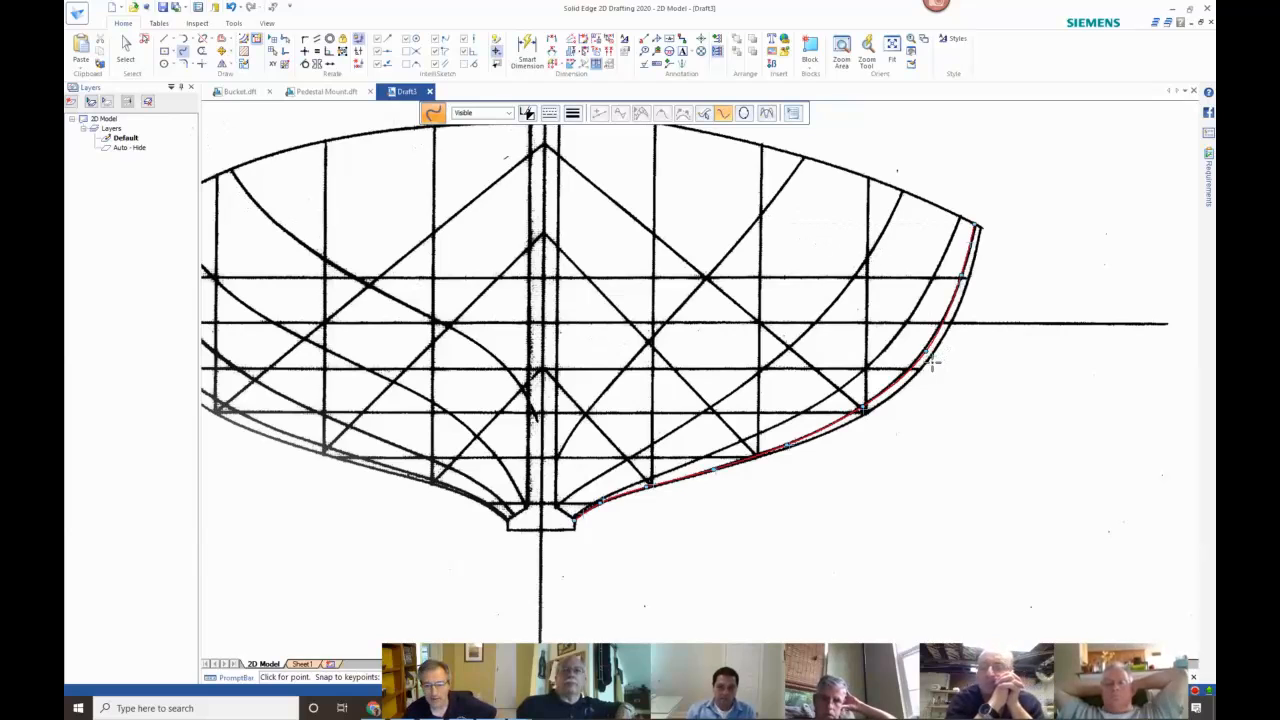
Select the traced curve and check how closely it follows the inner planking line.
left_click(126, 48)
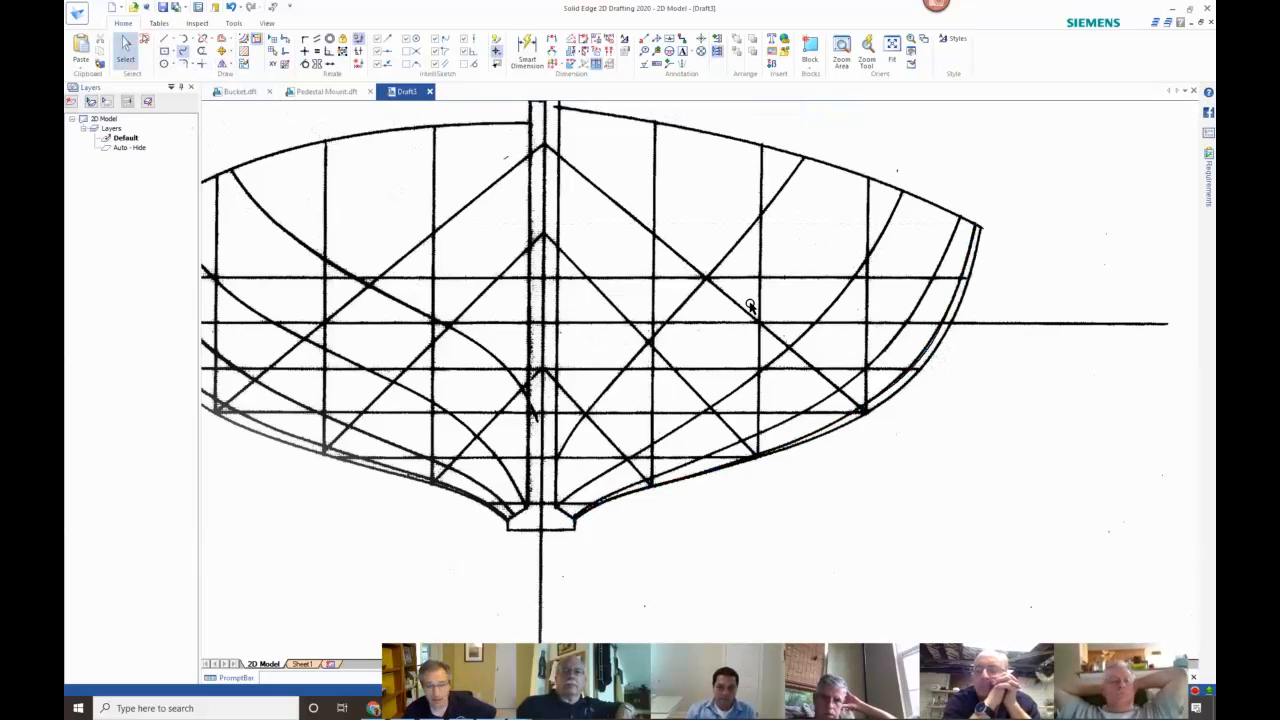
left_click(918, 369)
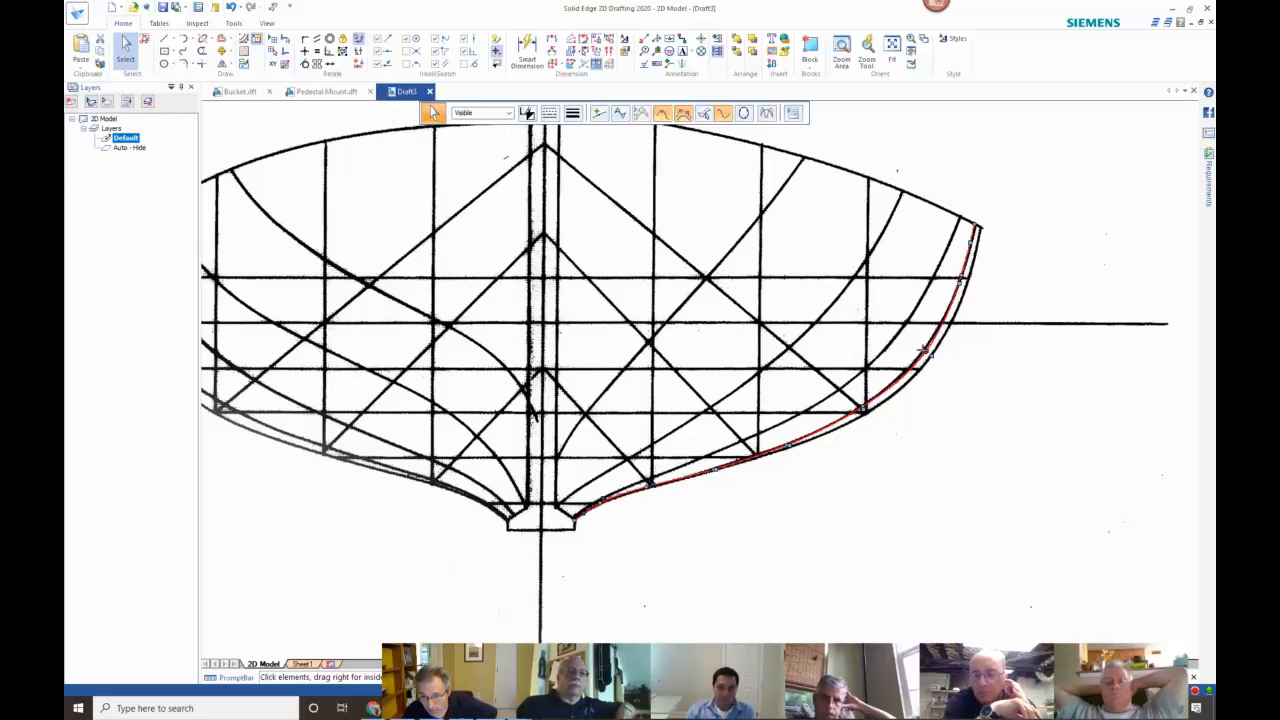
scroll(924, 349, "up", 4)
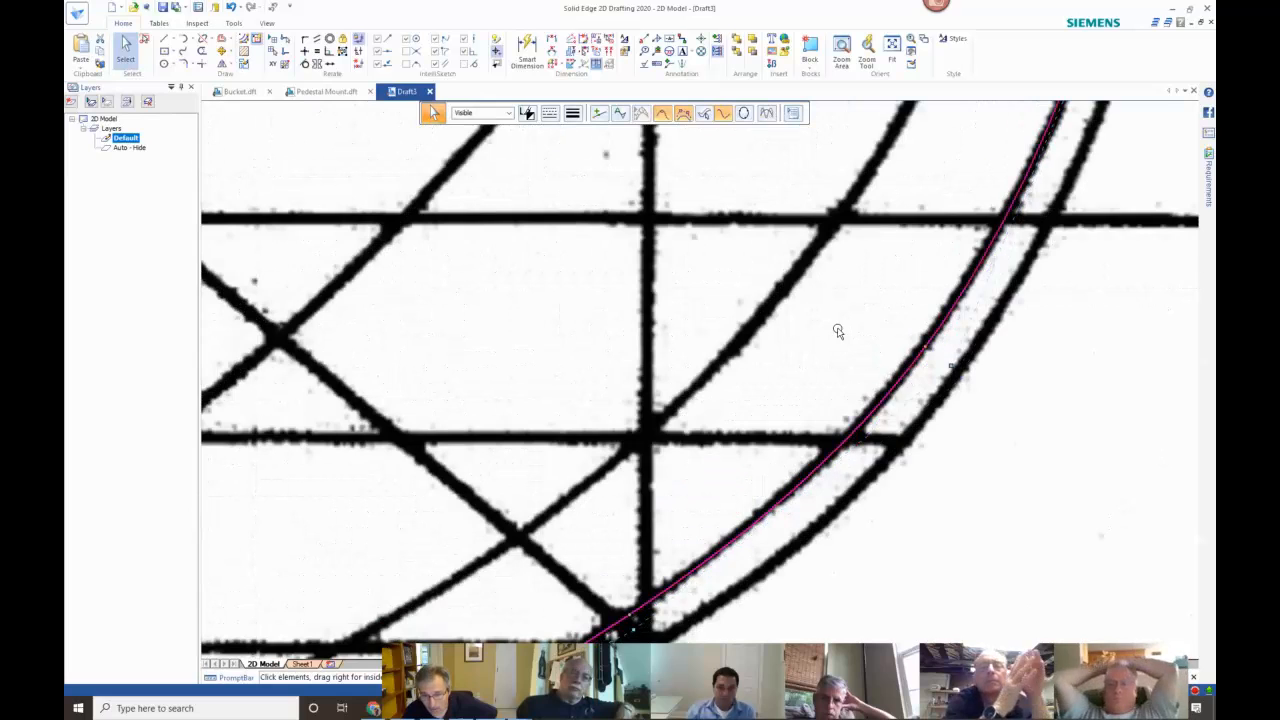
scroll(733, 358, "down", 3)
scroll(700, 362, "down", 1)
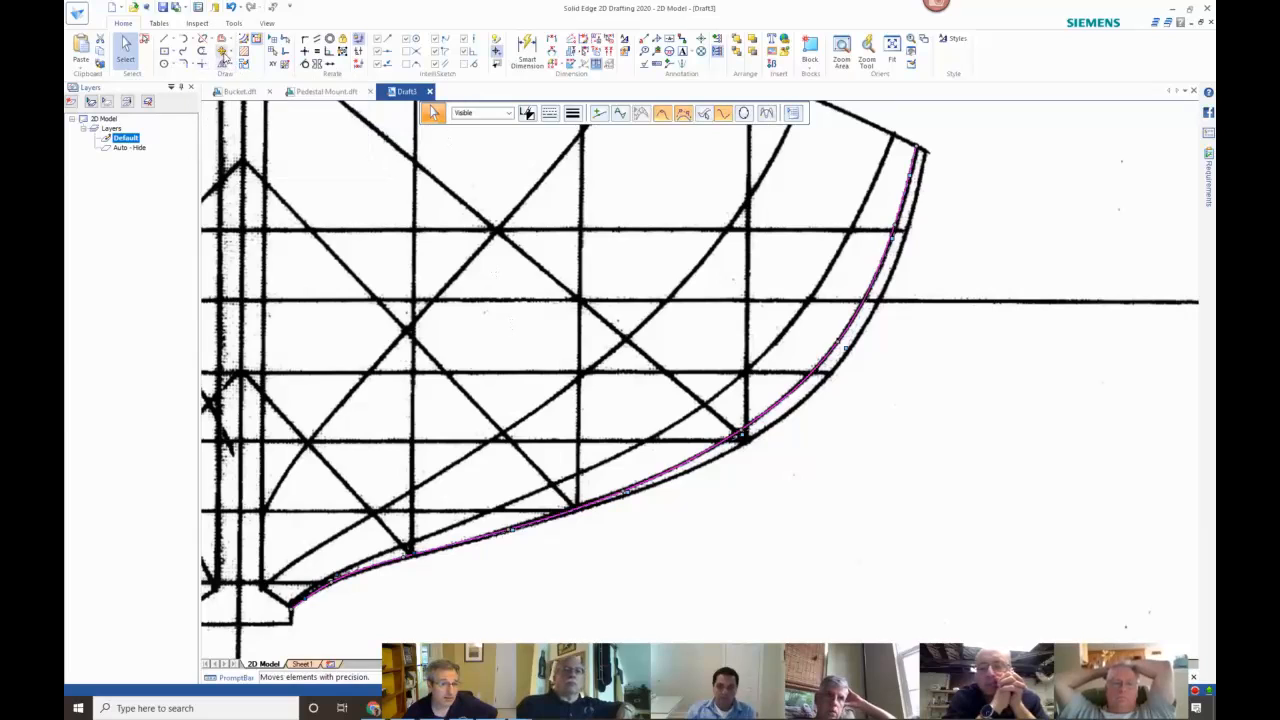
Offset the traced planking curve 0.02 in toward the inside of the hull.
left_click(222, 39)
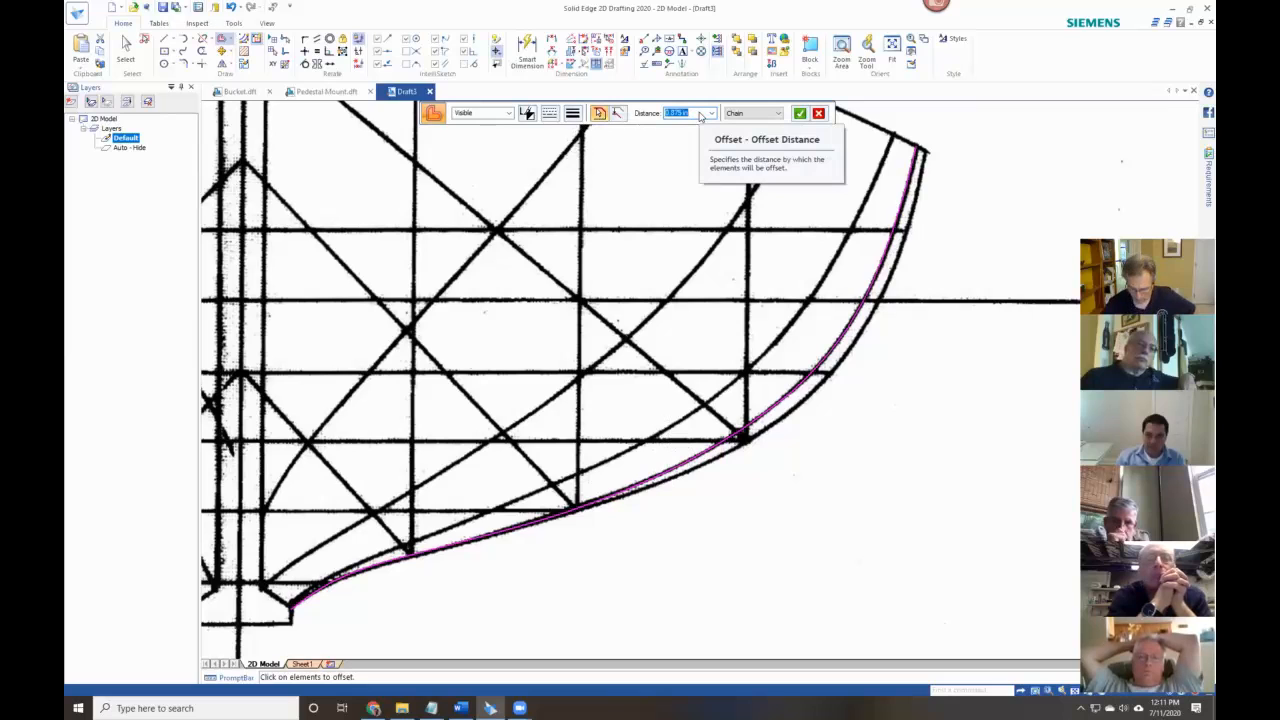
scroll(685, 192, "down", 2)
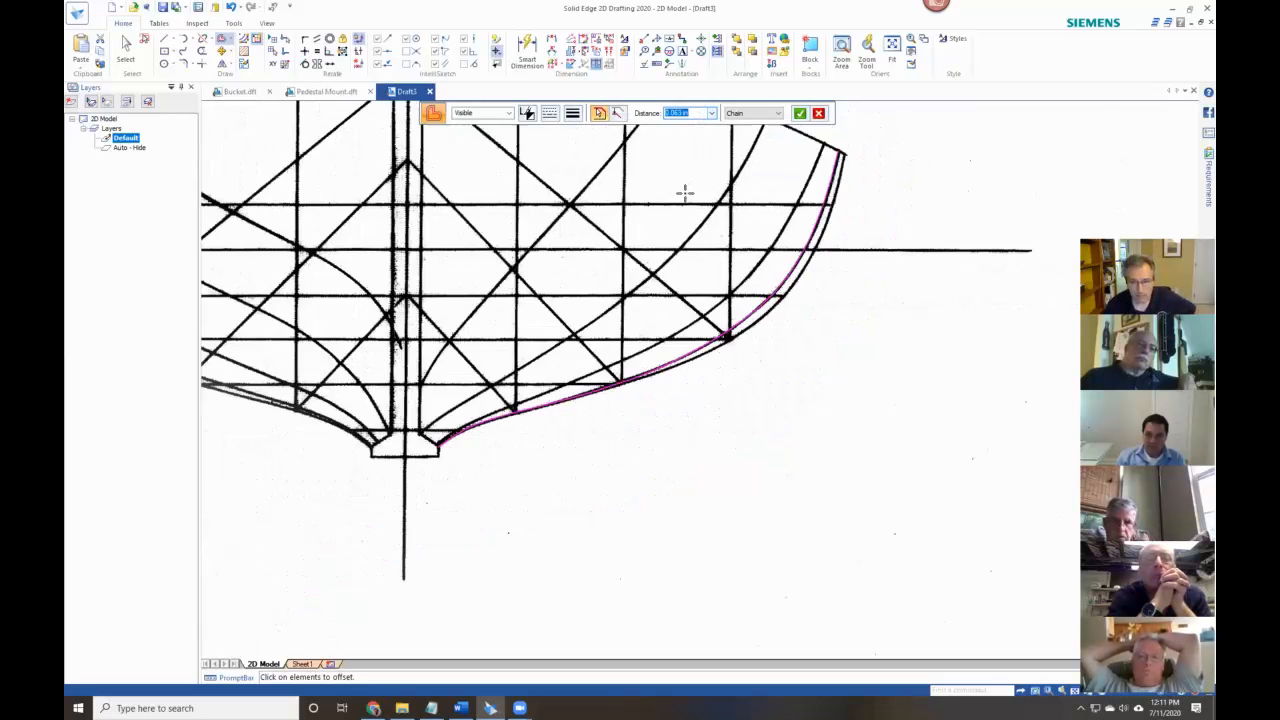
scroll(685, 192, "down", 2)
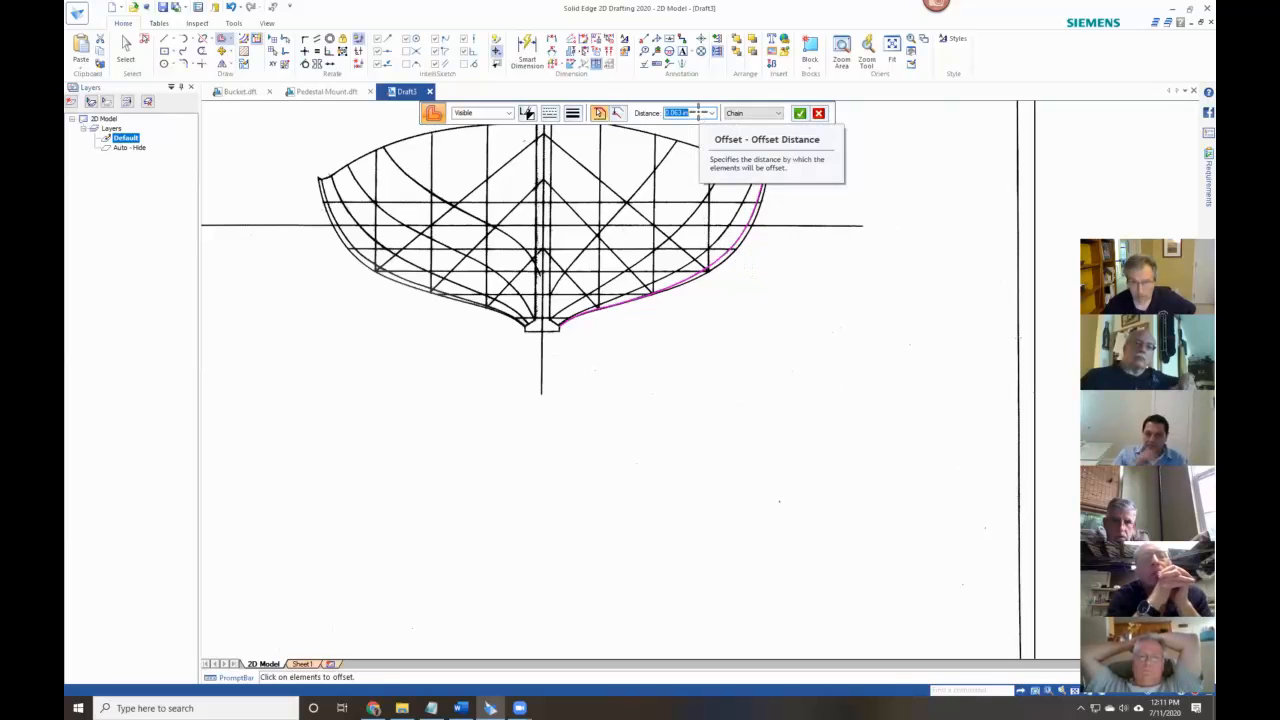
key("BackSpace")
type(".02")
key("Return")
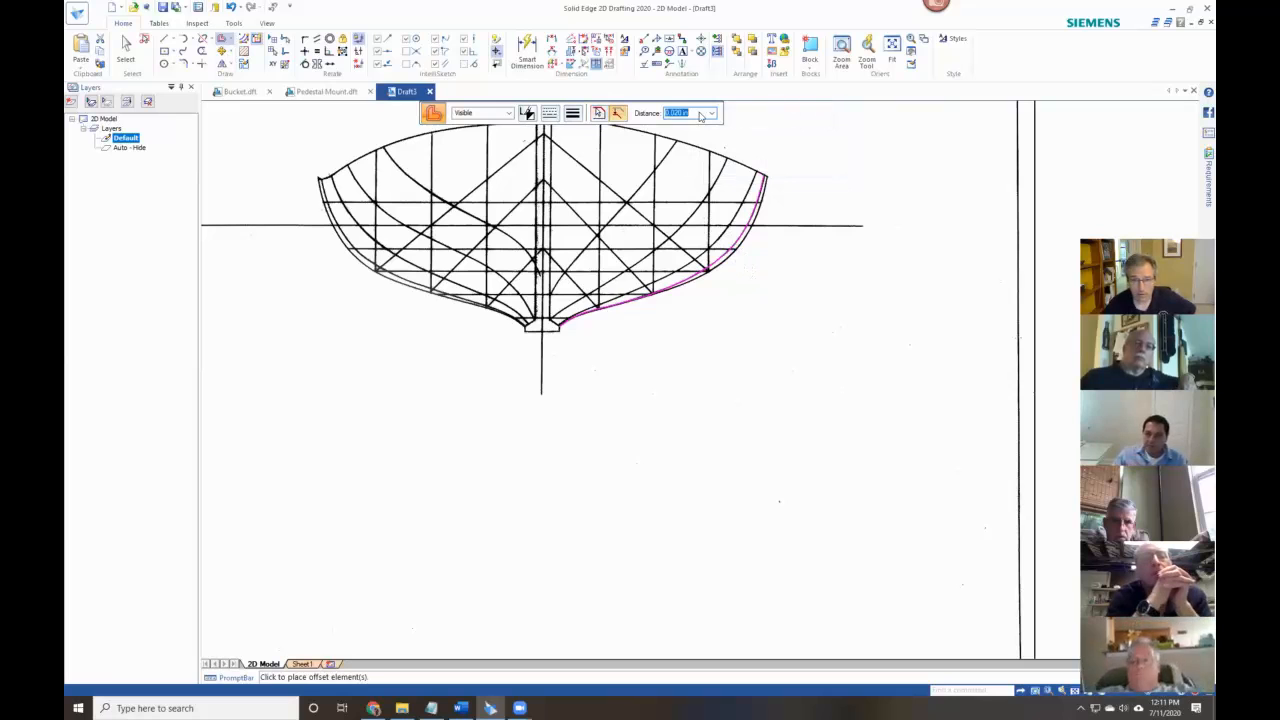
scroll(731, 285, "up", 4)
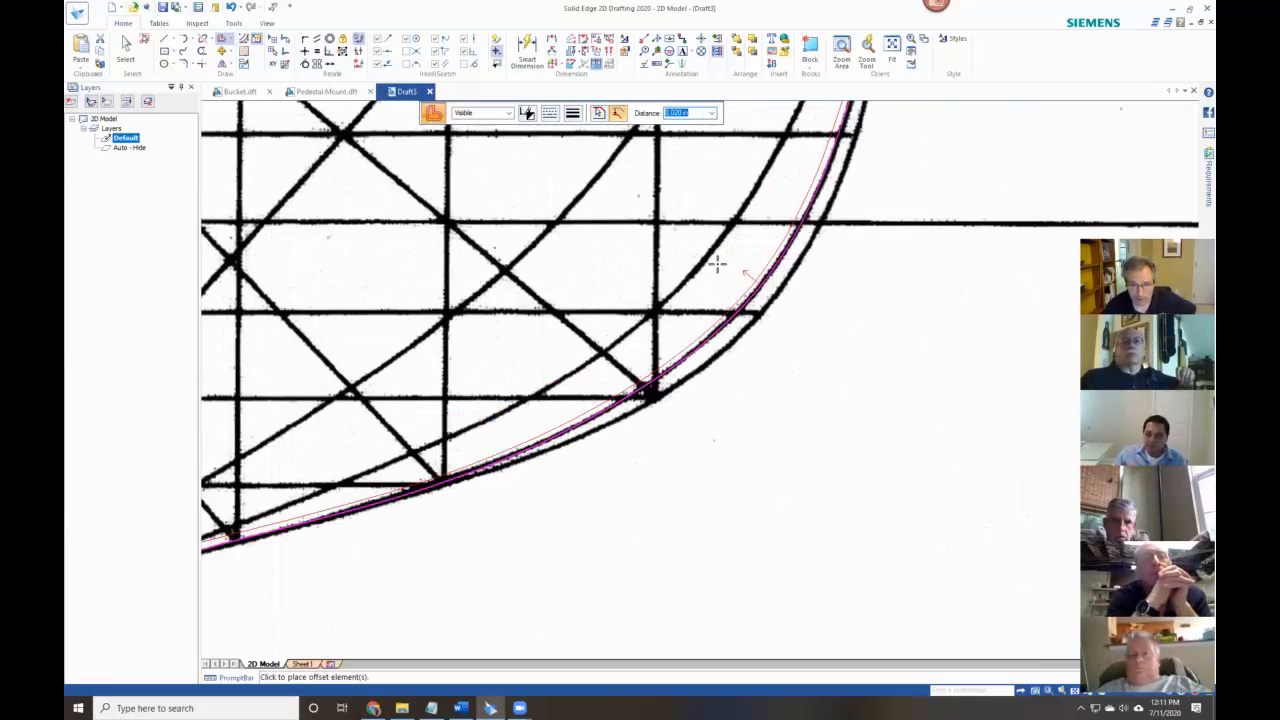
scroll(731, 287, "up", 1)
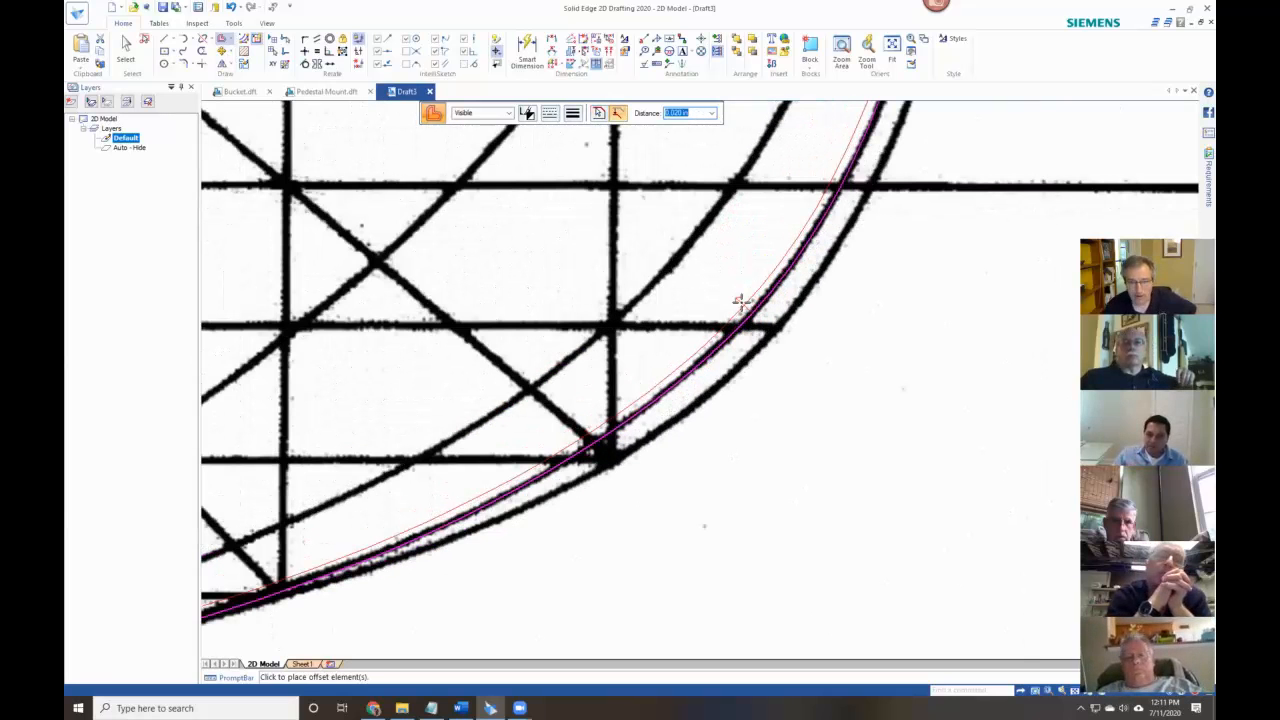
left_click(738, 291)
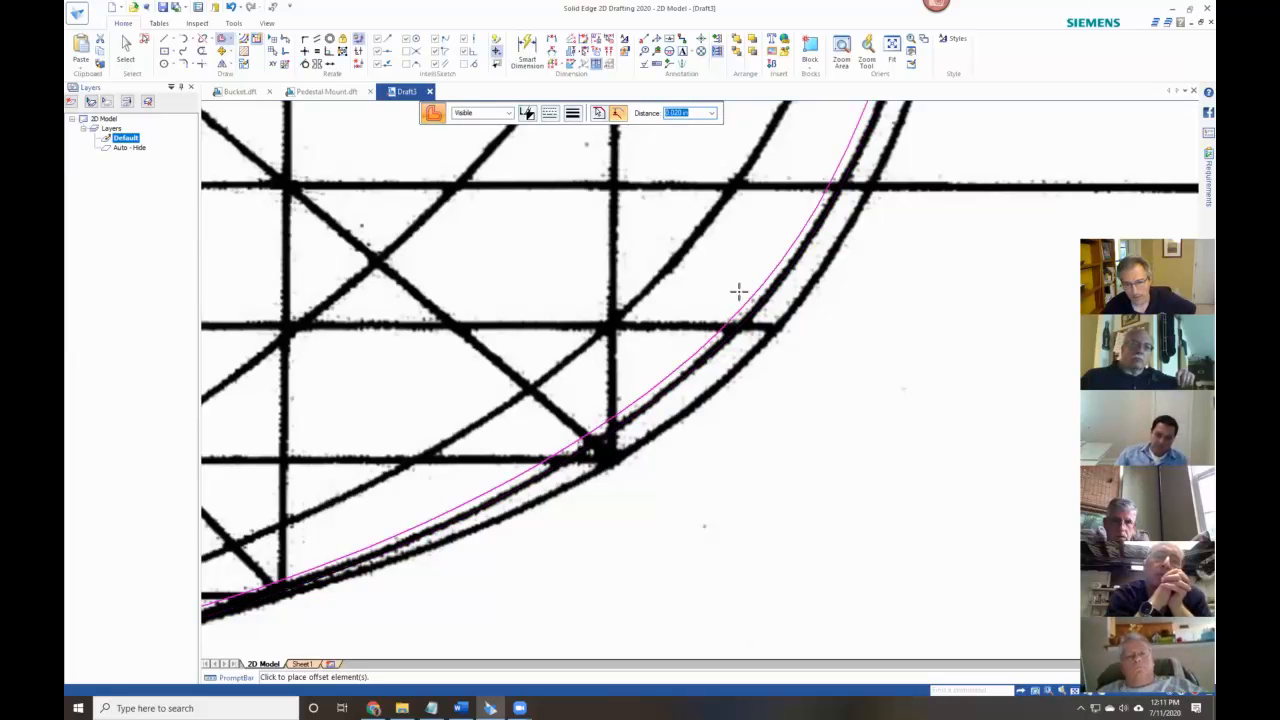
scroll(738, 291, "down", 3)
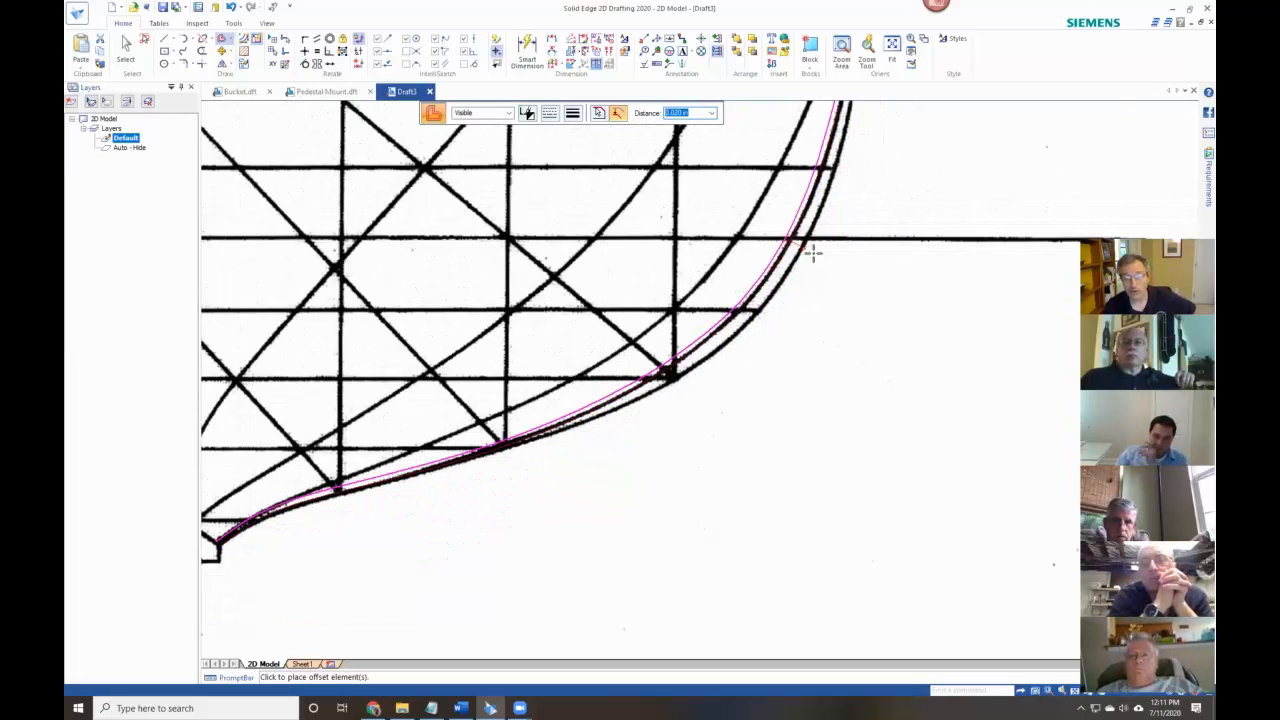
Draw a diagonal line in the empty area above the starboard sheer of the end view.
scroll(846, 214, "down", 1)
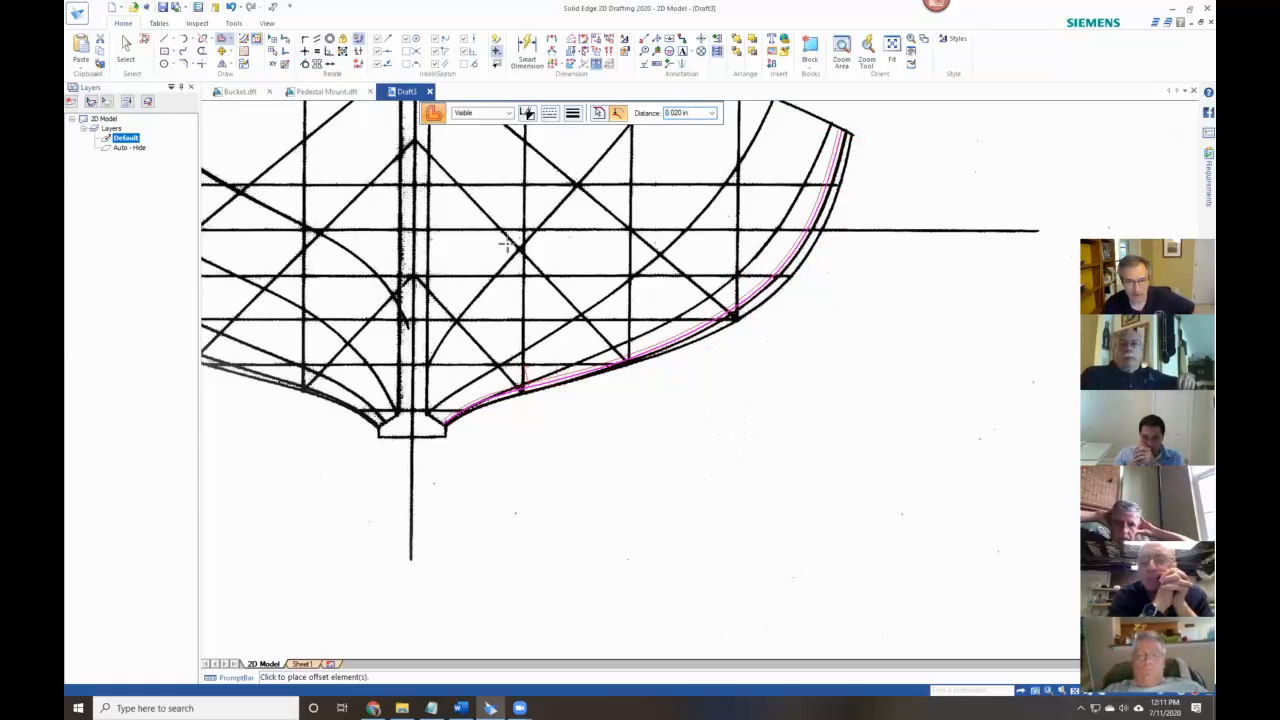
middle_click_drag(506, 246, 647, 429)
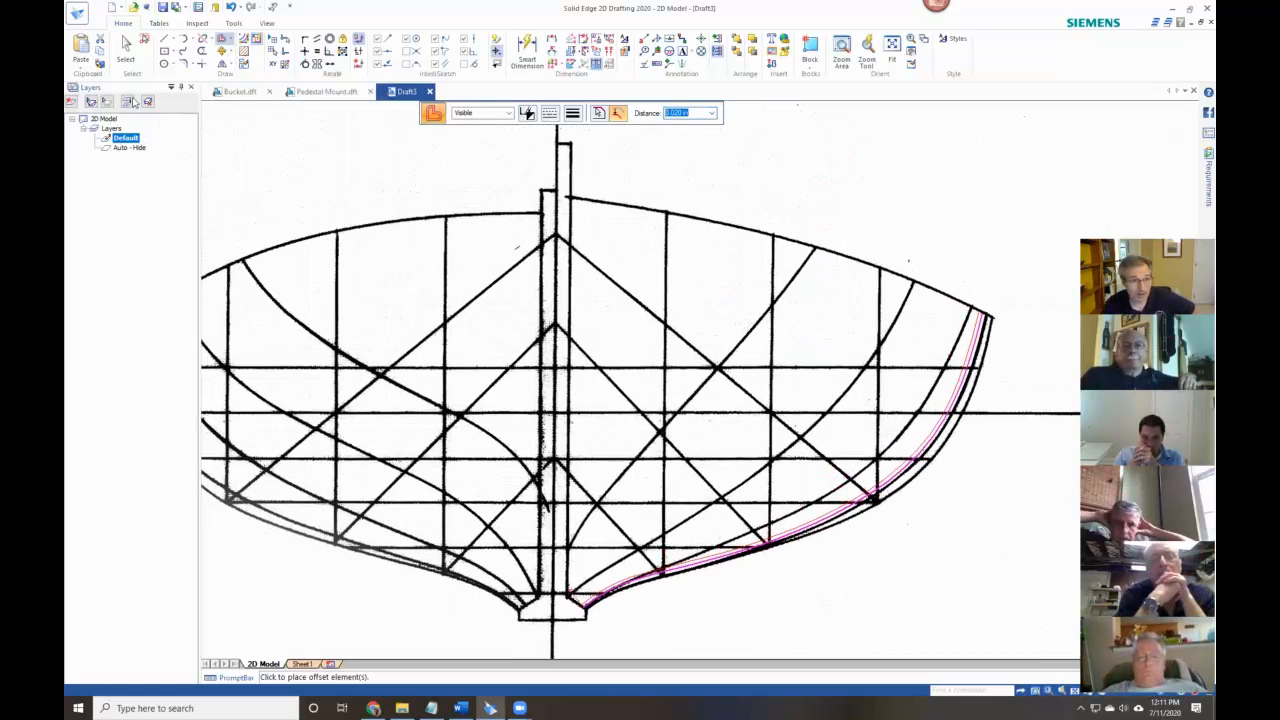
left_click(164, 41)
left_click(990, 125)
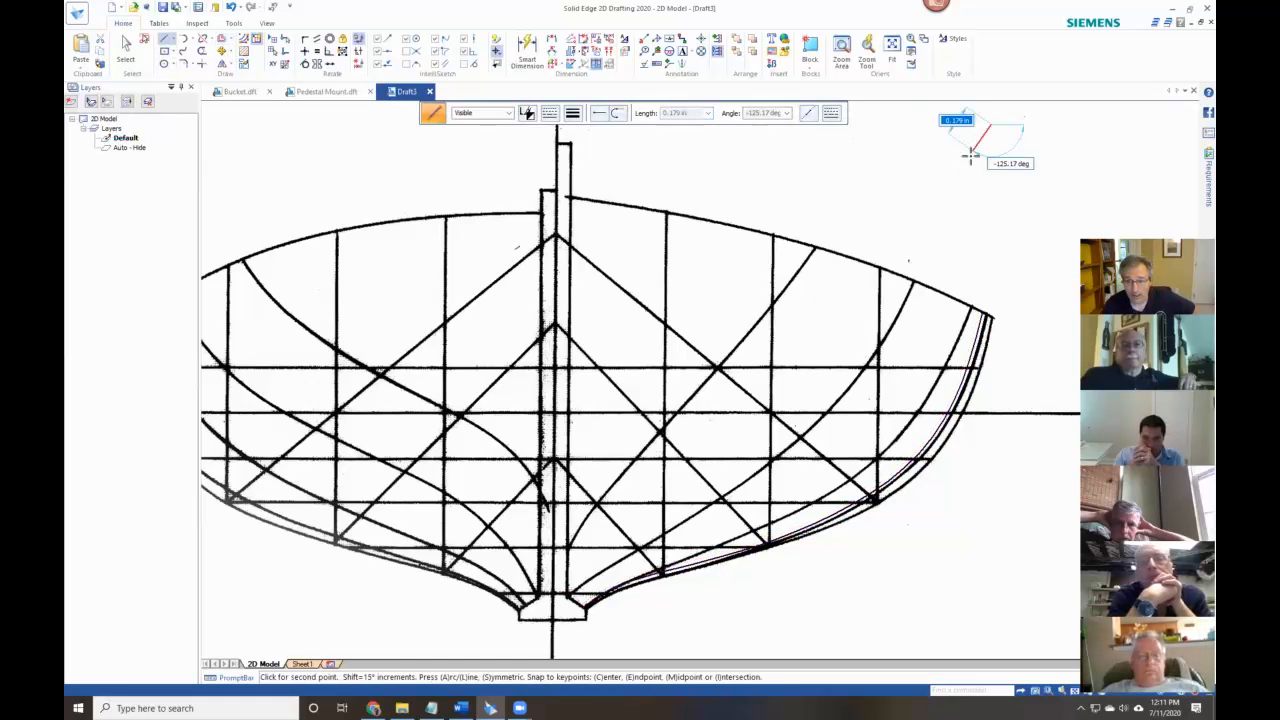
left_click(891, 233)
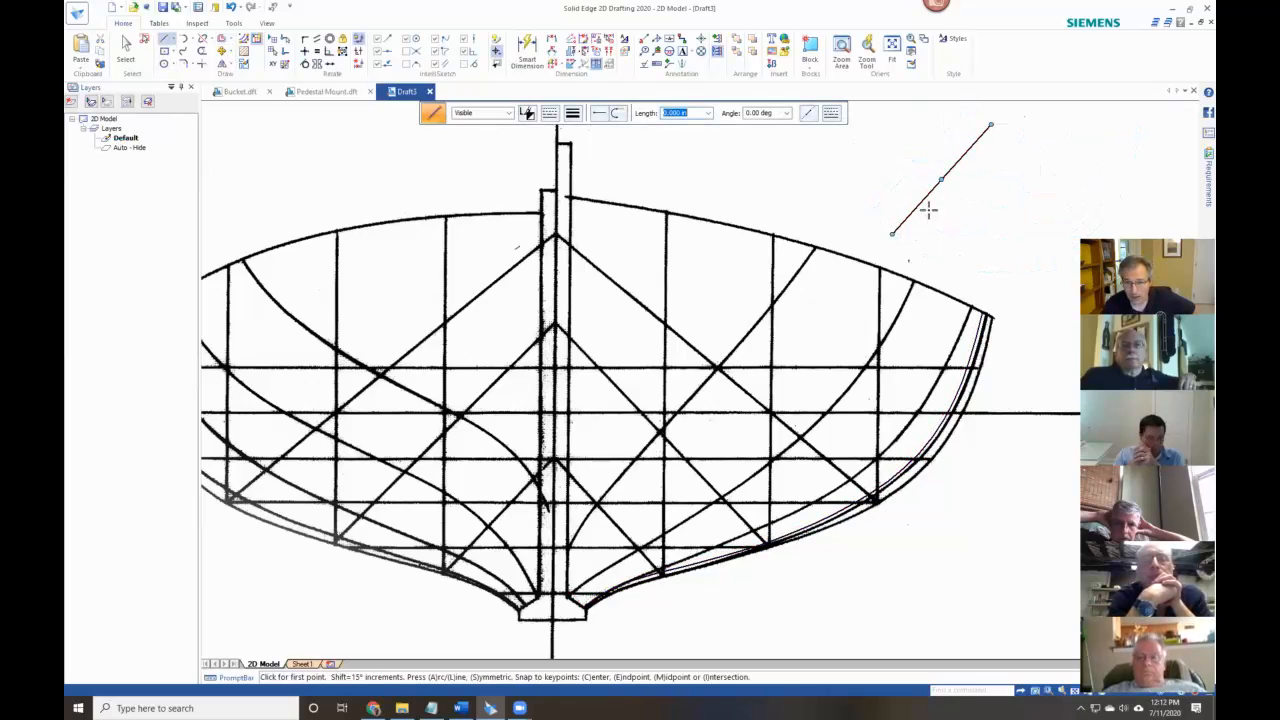
left_click(164, 41)
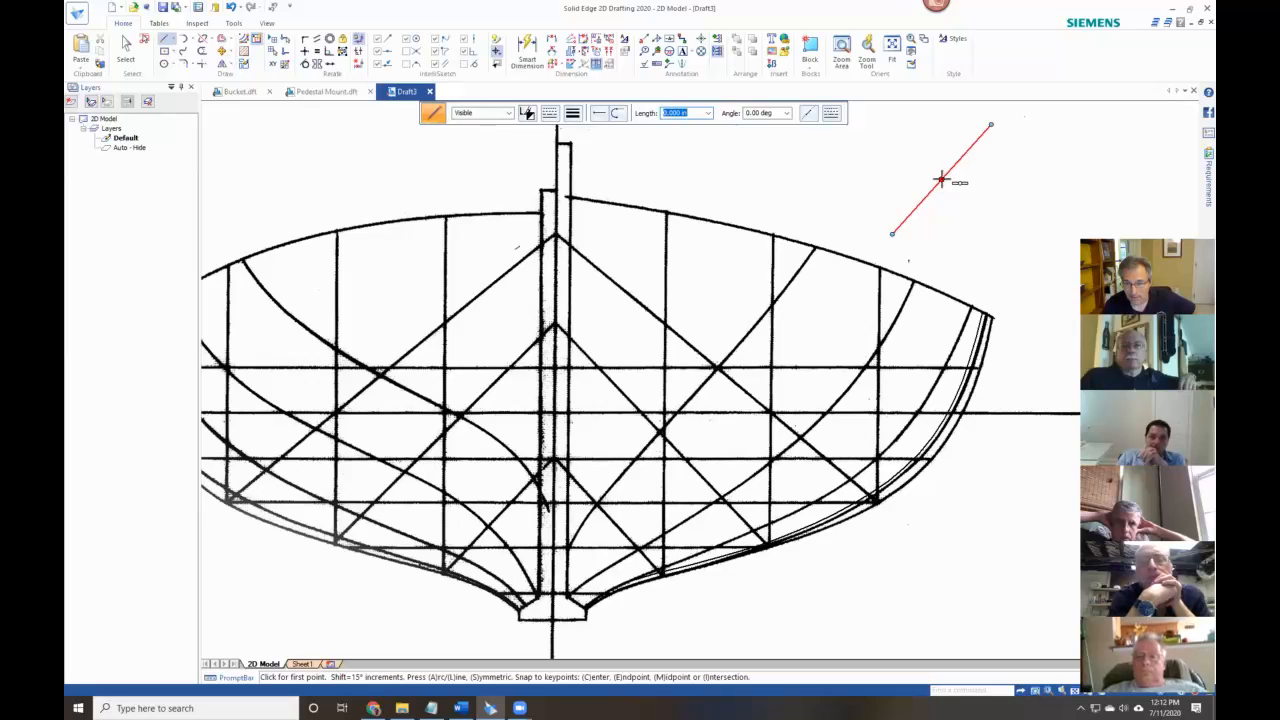
Sketch a small triangle against the midpoint of the diagonal line, with a horizontal side about 0.1 in long.
left_click(940, 180)
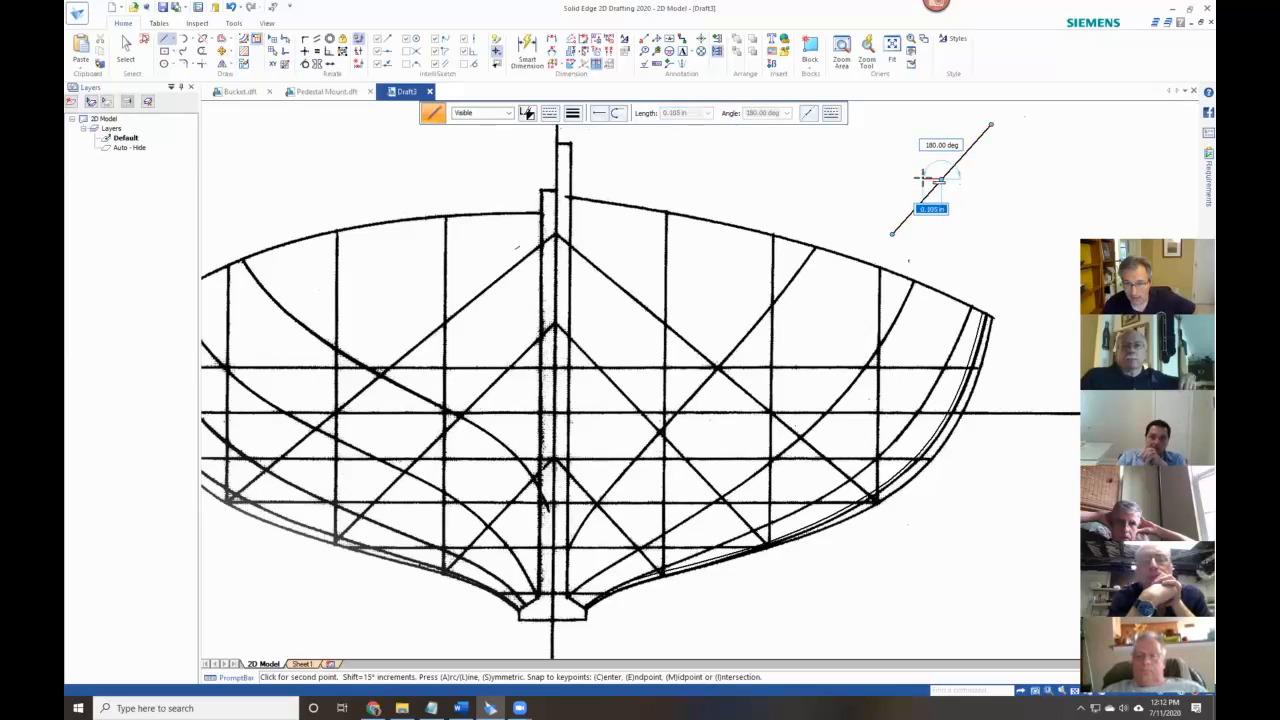
left_click(923, 178)
right_click(921, 179)
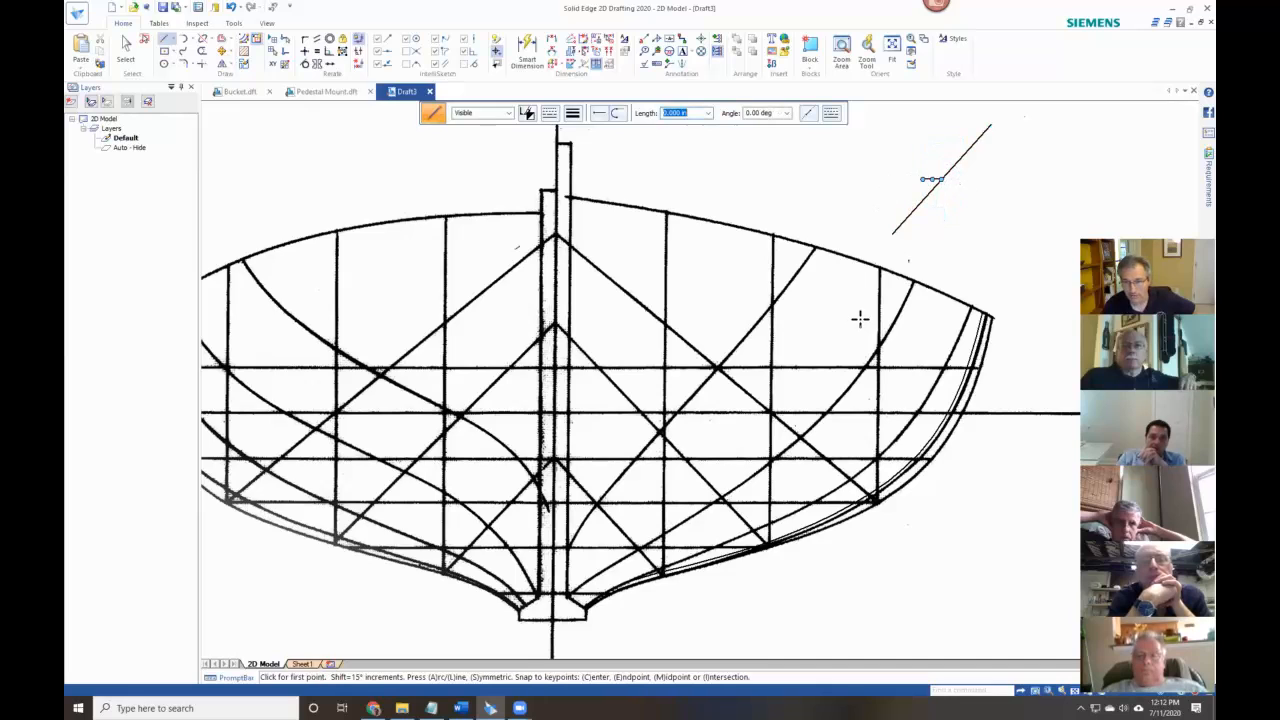
left_click(938, 249)
right_click(943, 201)
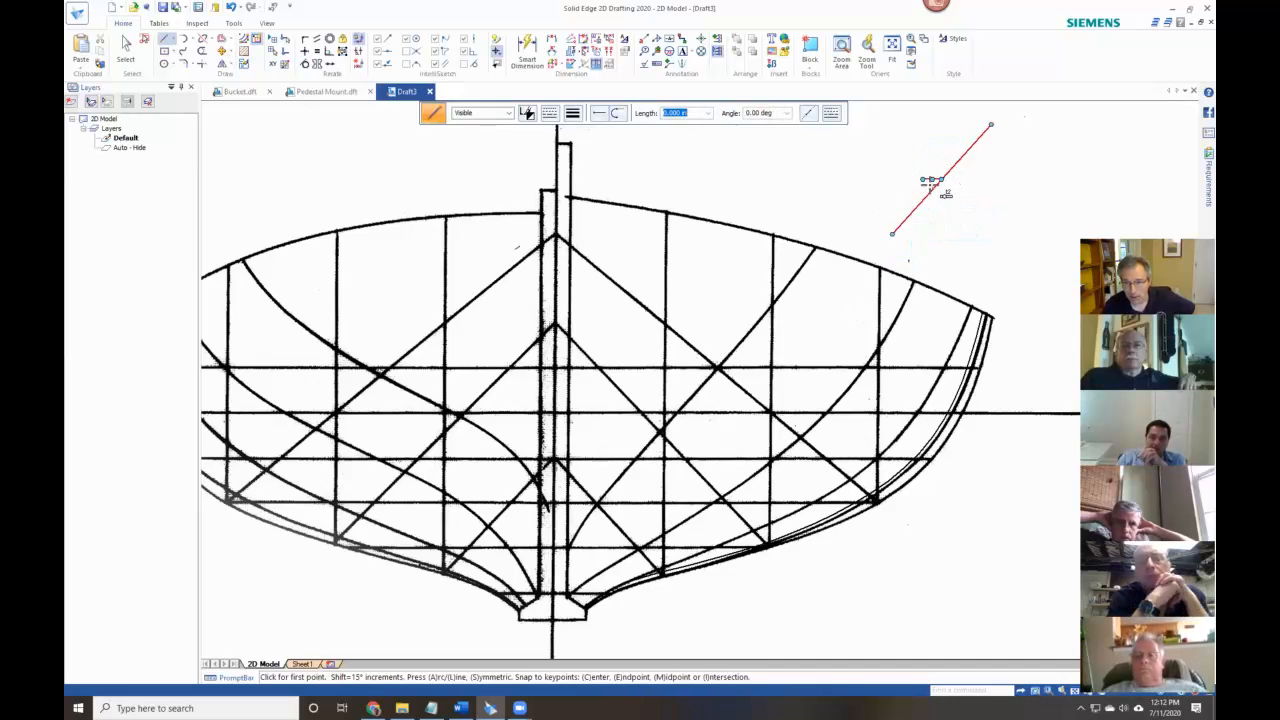
left_click(930, 182)
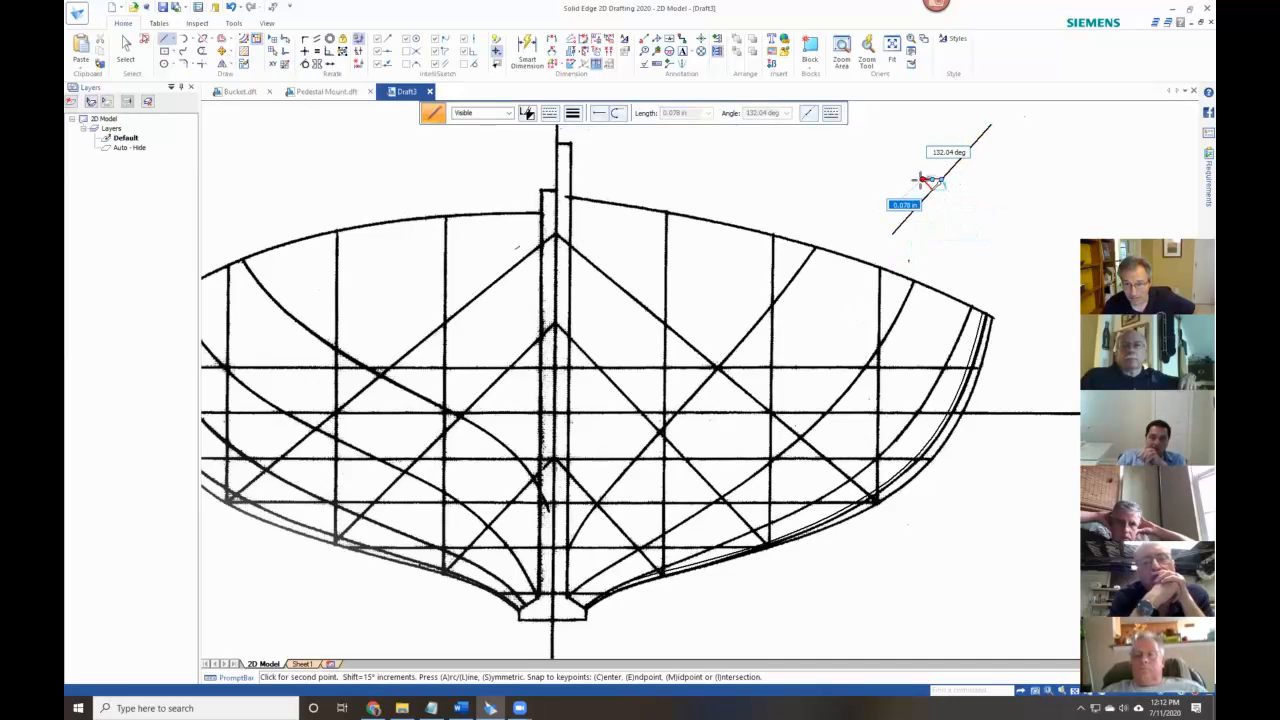
right_click(925, 180)
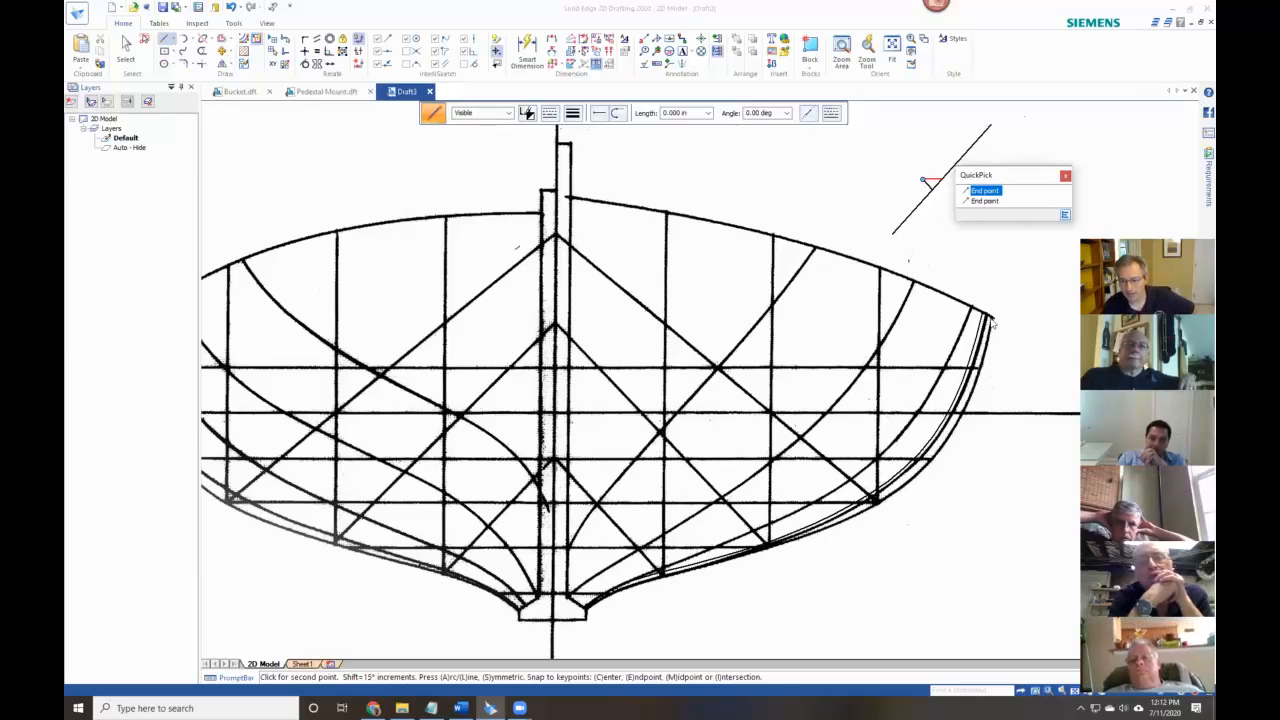
left_click(896, 130)
right_click(908, 152)
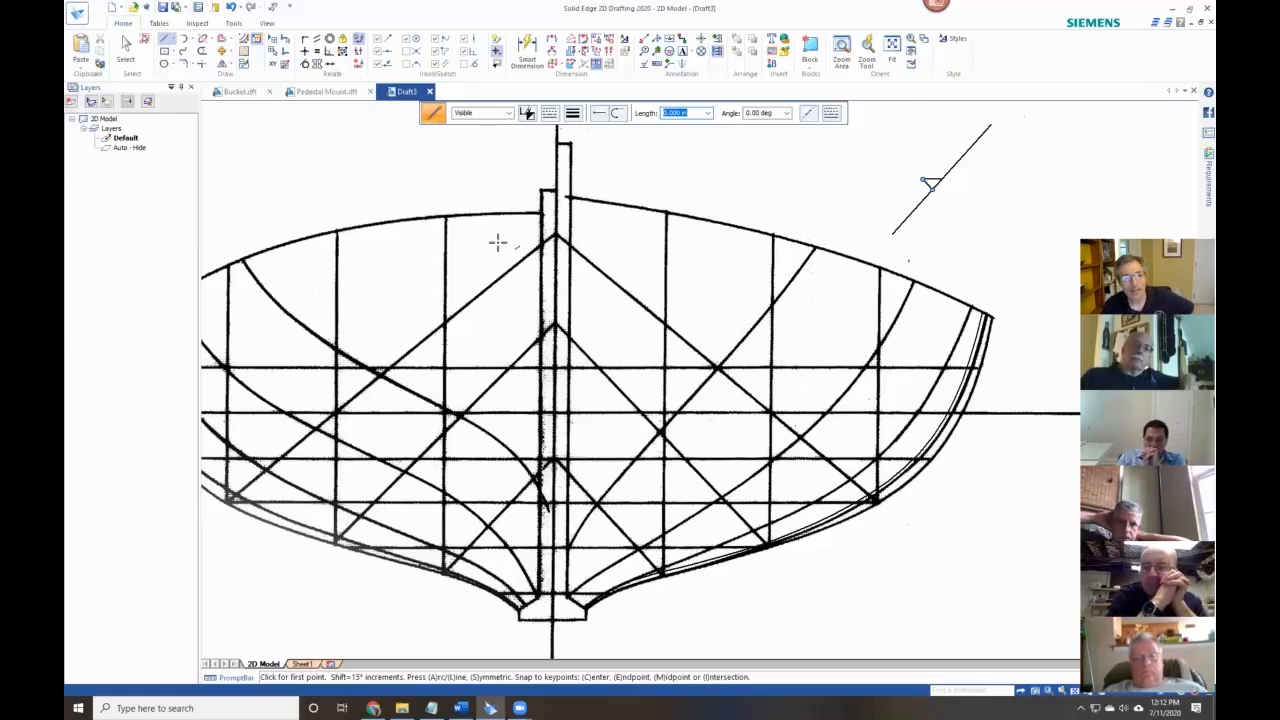
Delete the diagonal line together with the small triangle attached to it.
left_click(125, 50)
left_click_drag(846, 114, 1040, 241)
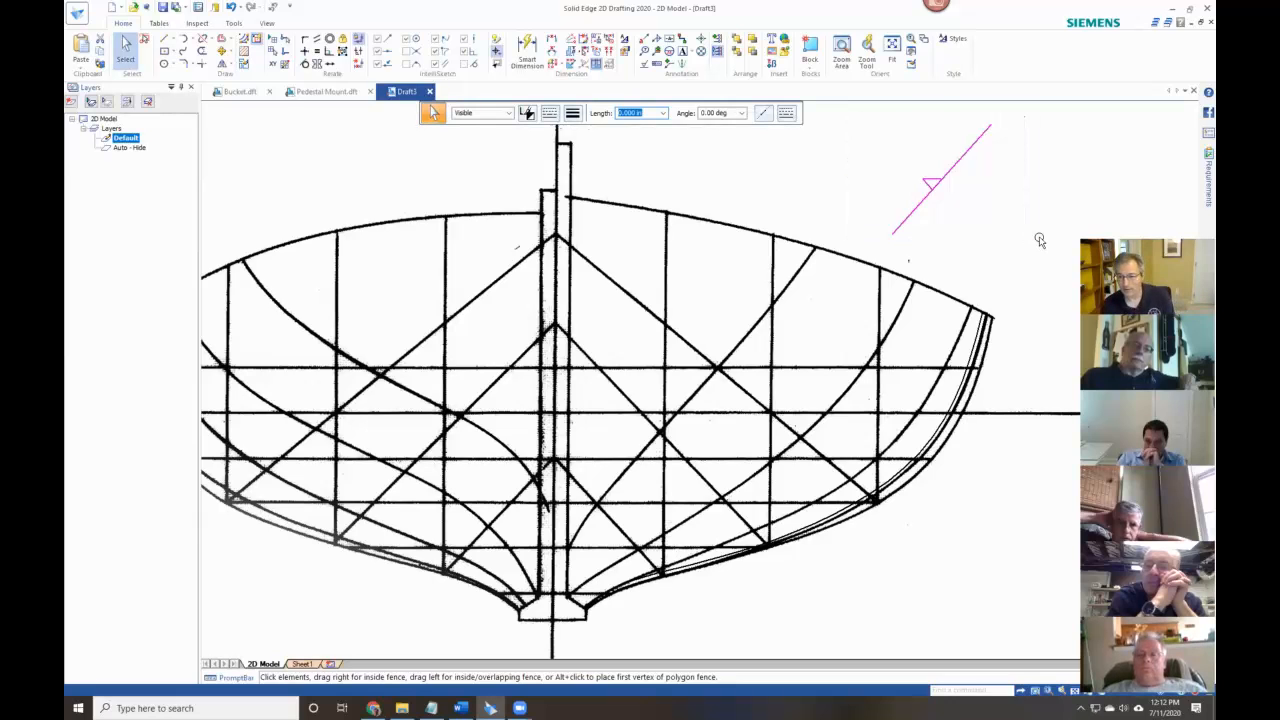
key("Delete")
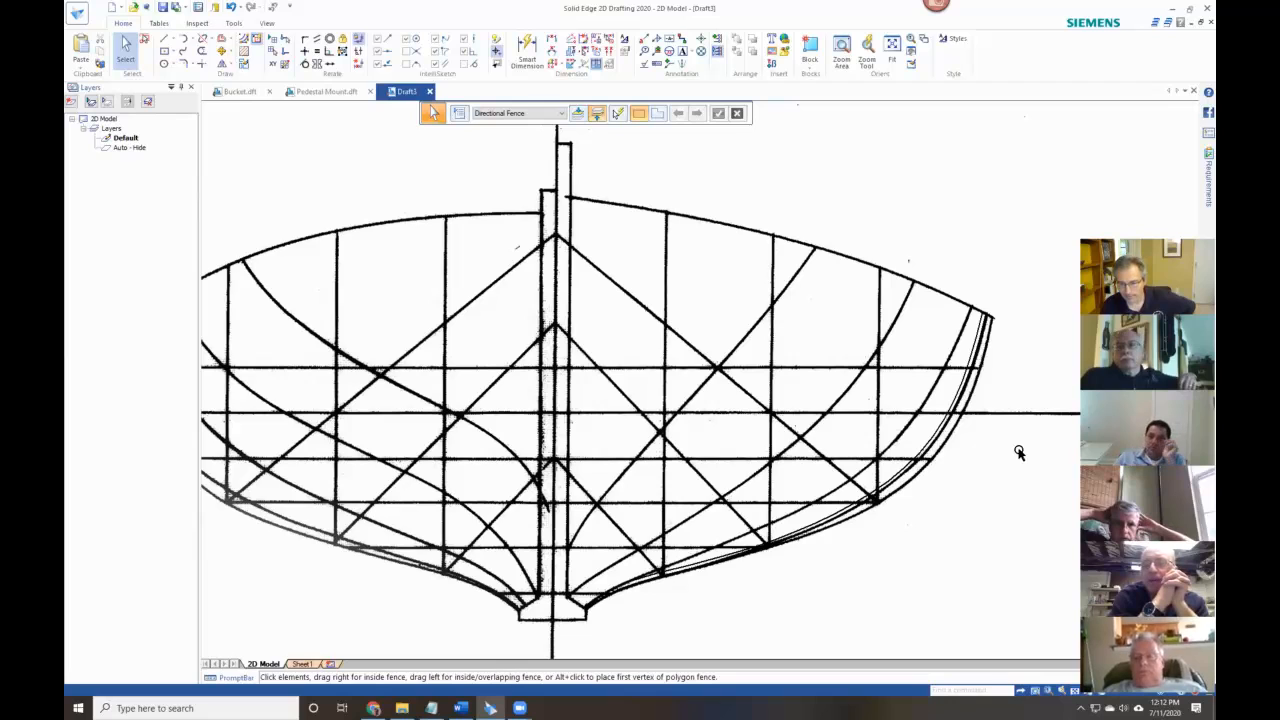
Sketch a small triangle where the last station line crosses a hull curve in the plan view, with a sloping side about 0.08 in long.
scroll(1007, 457, "down", 1)
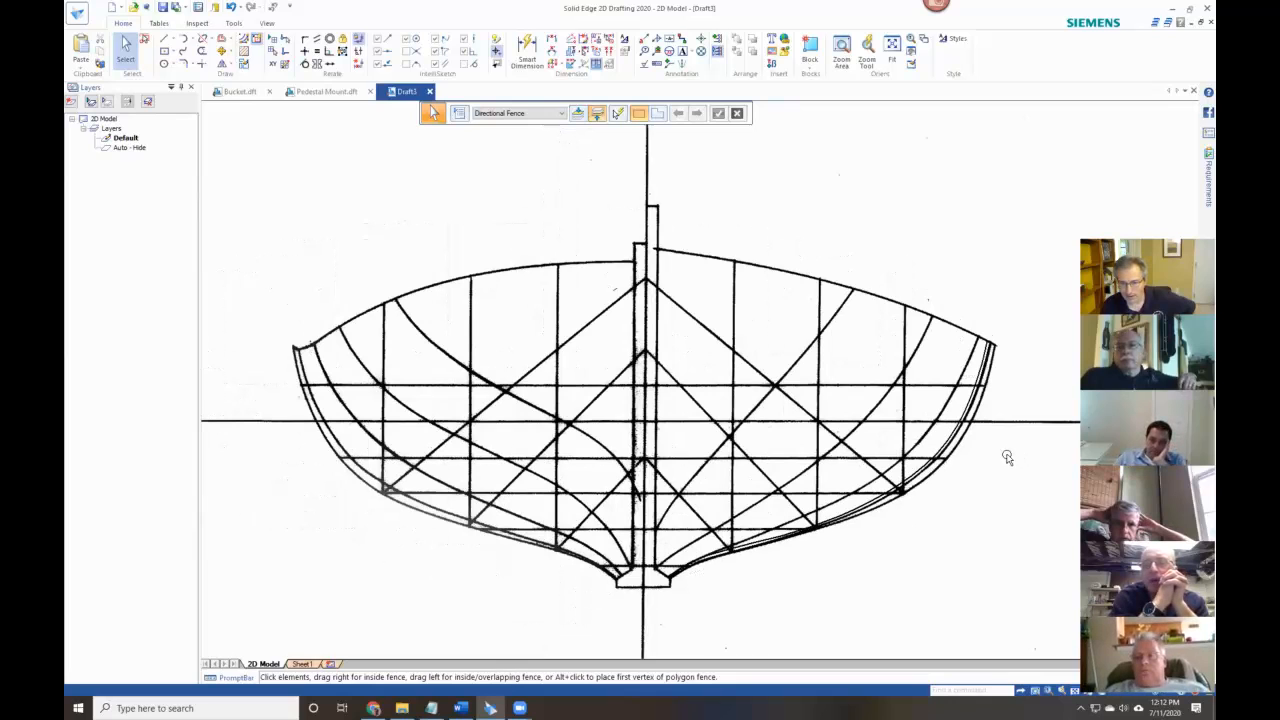
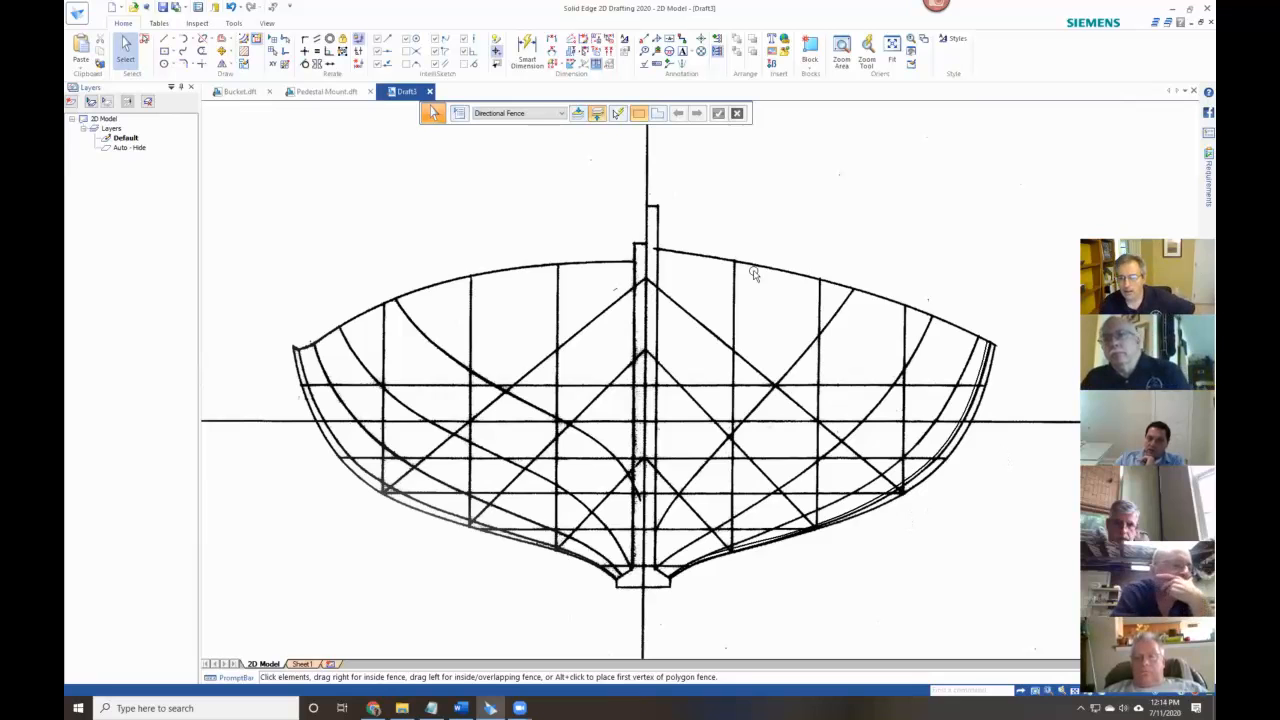
scroll(822, 186, "down", 5)
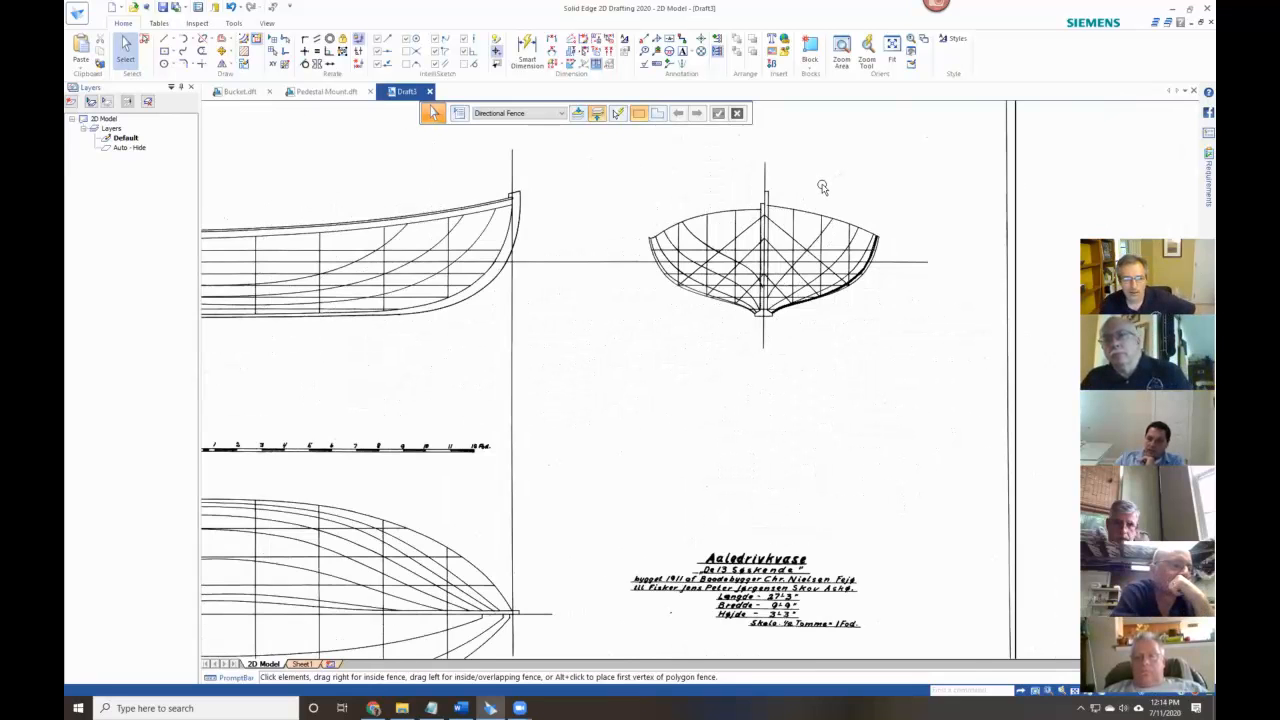
scroll(612, 455, "down", 1)
scroll(871, 349, "up", 6)
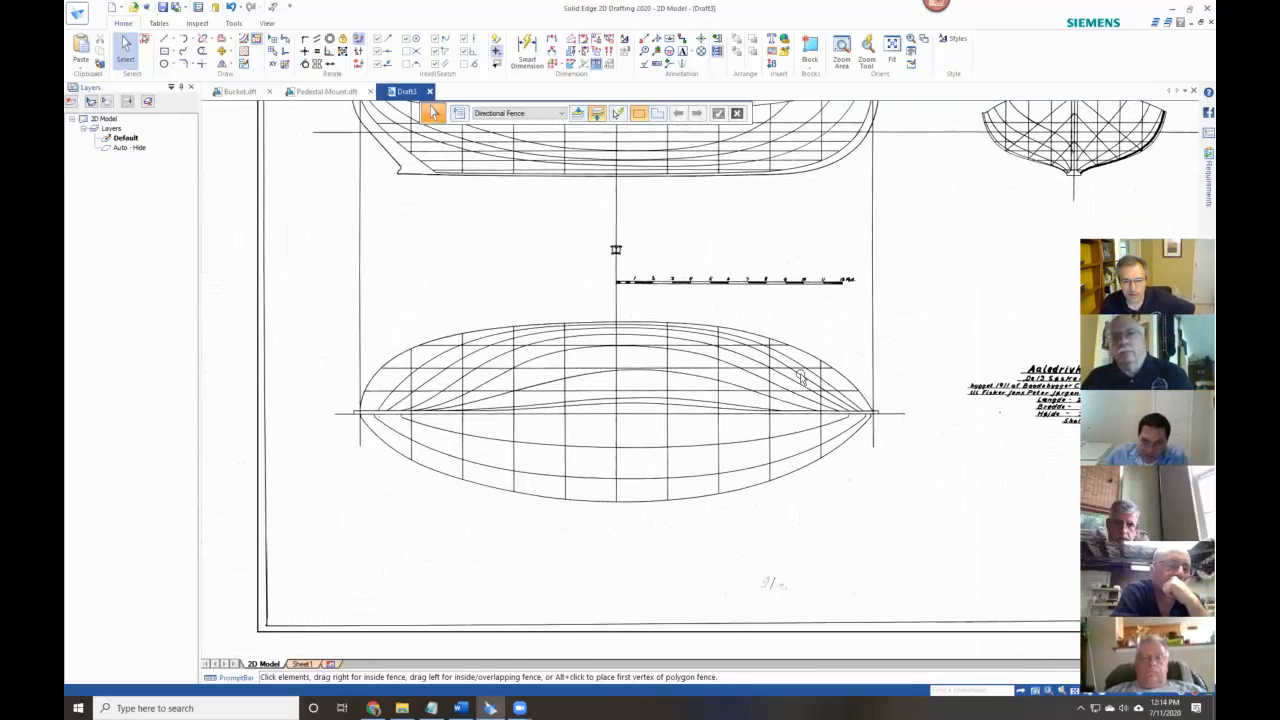
scroll(842, 378, "up", 2)
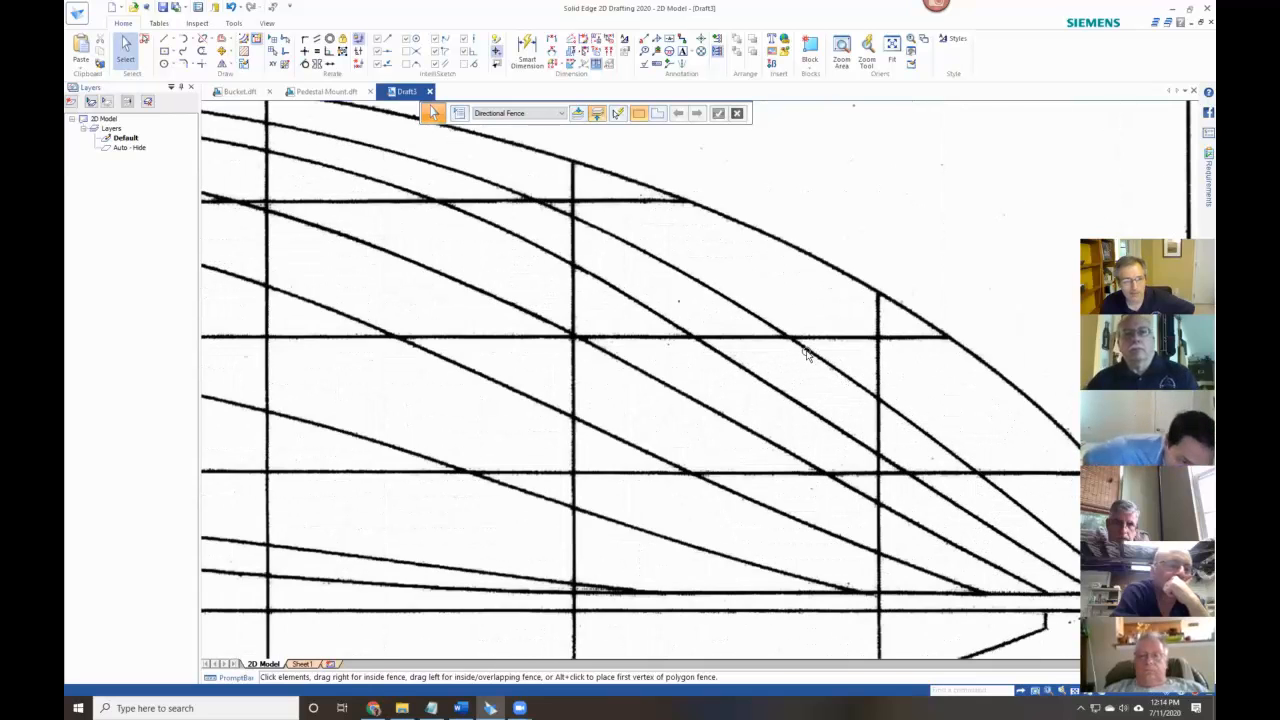
left_click(165, 38)
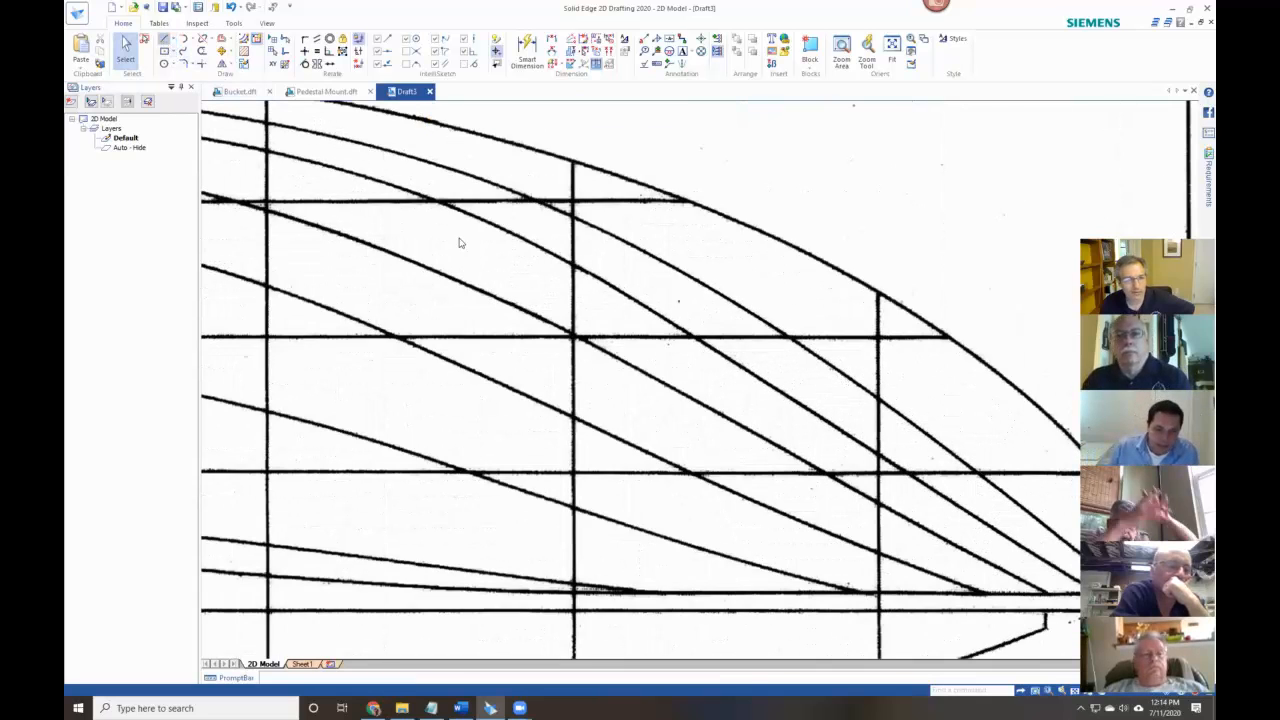
left_click(877, 401)
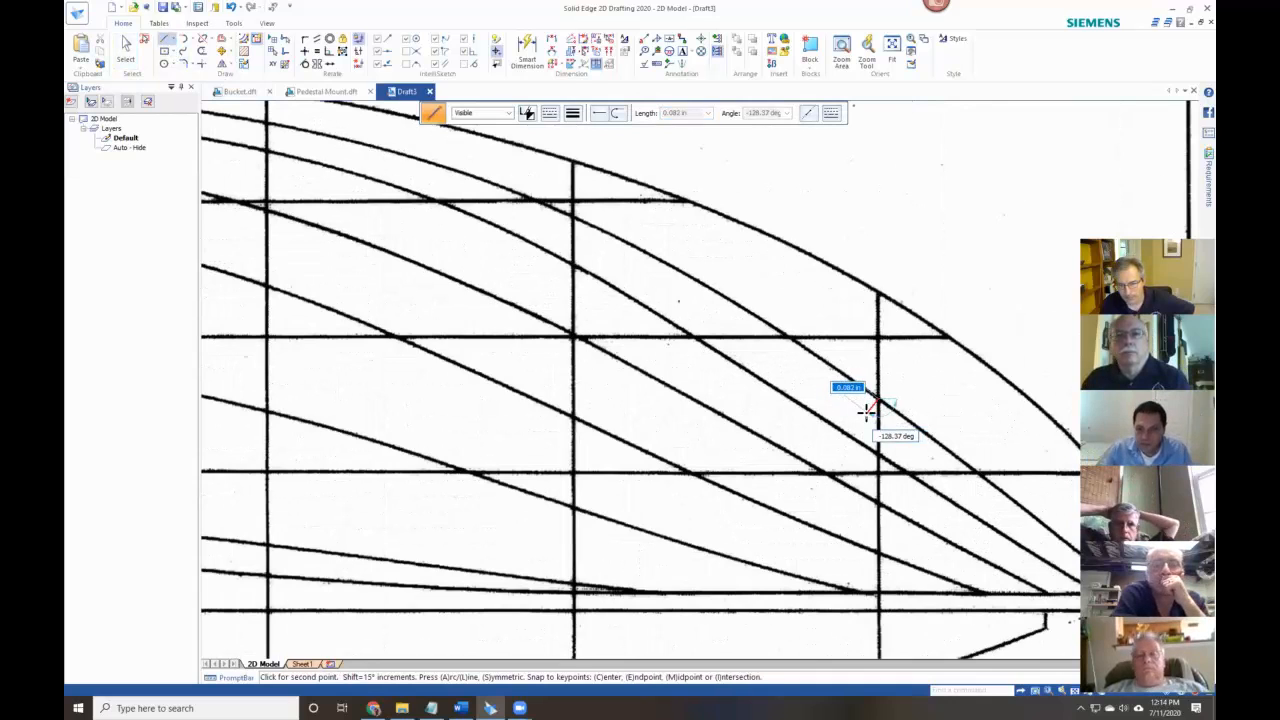
left_click(866, 410)
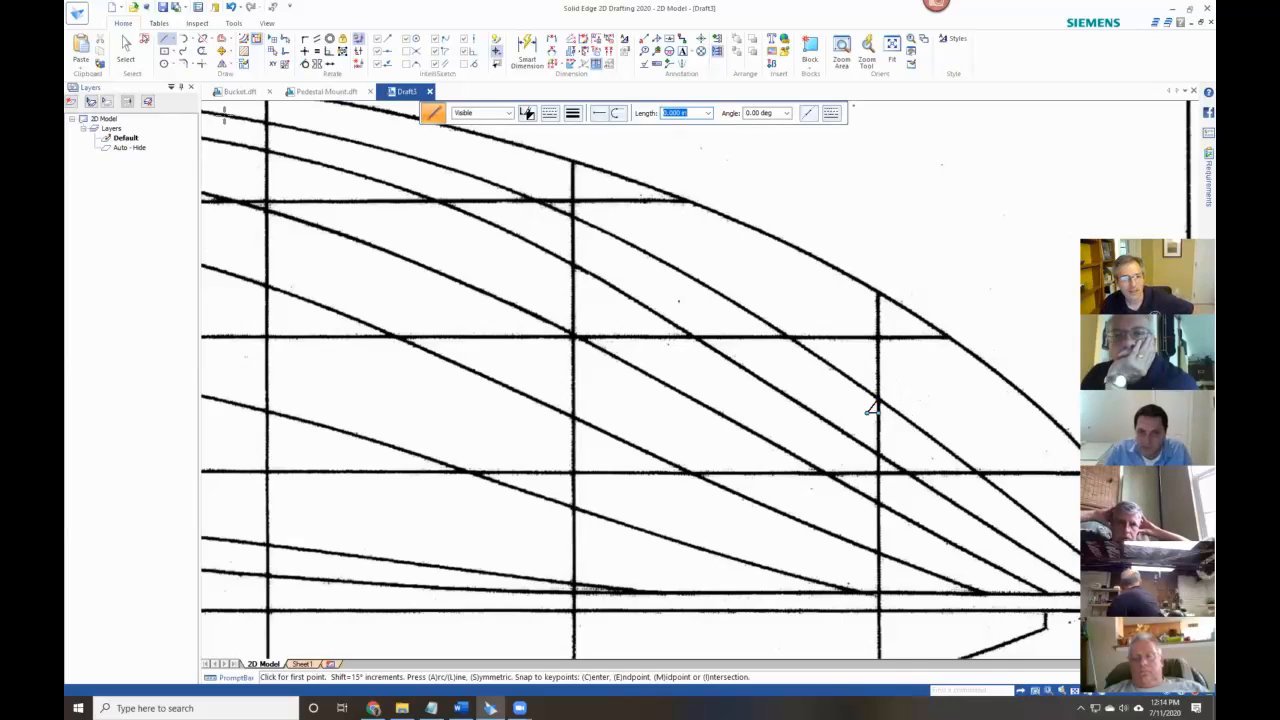
Delete the small triangle at the station line in the plan view.
left_click(125, 47)
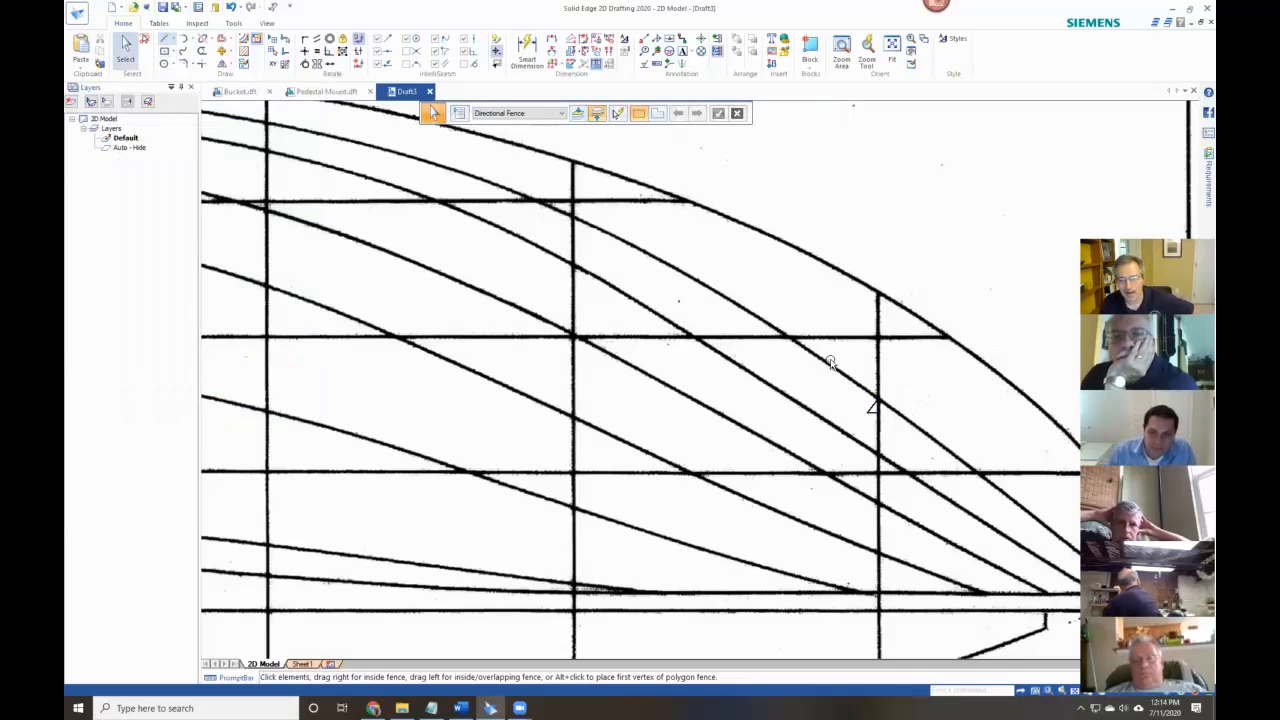
left_click(872, 408)
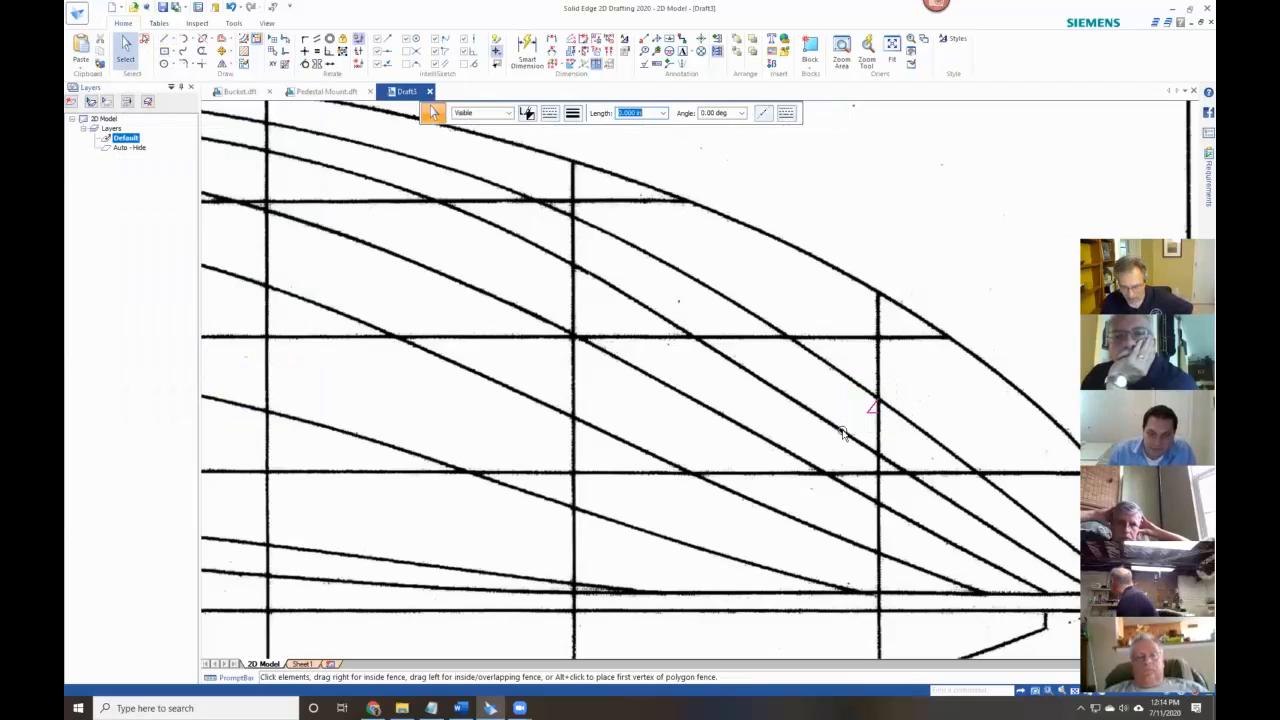
key("Escape")
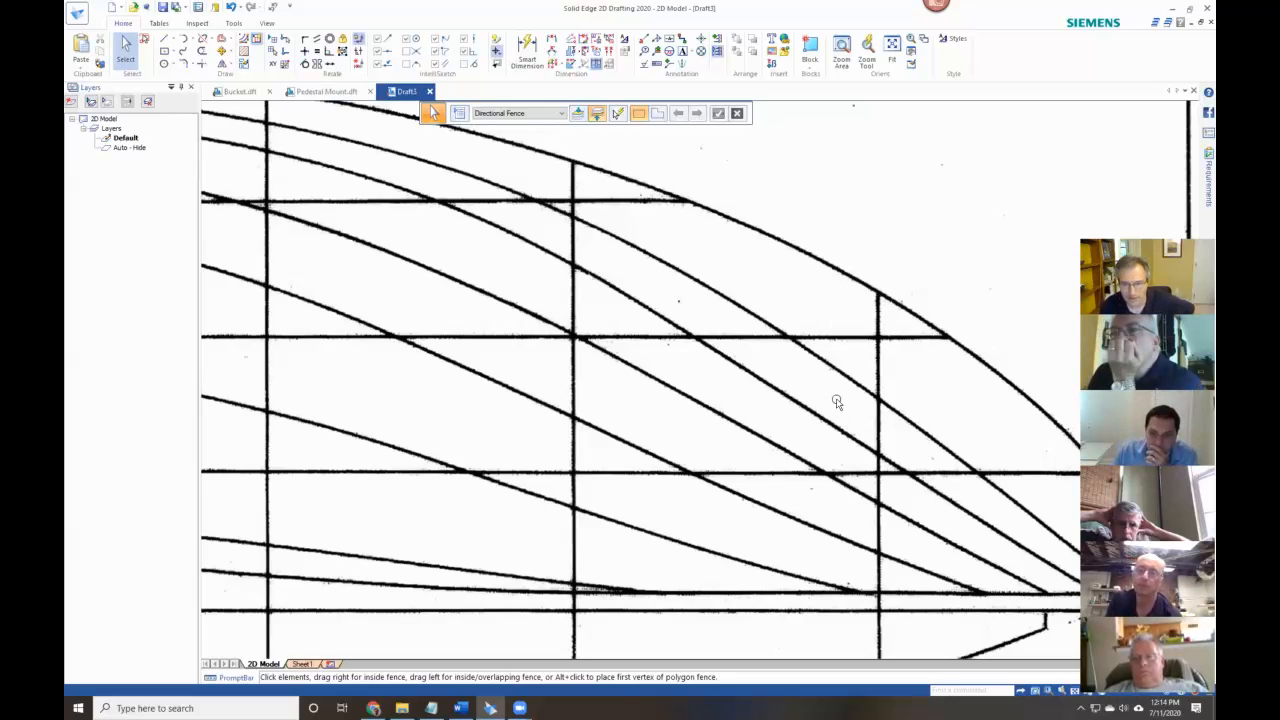
Open Calculator, divide 0.875 by 24, and close it to return to the drawing.
left_click(200, 708)
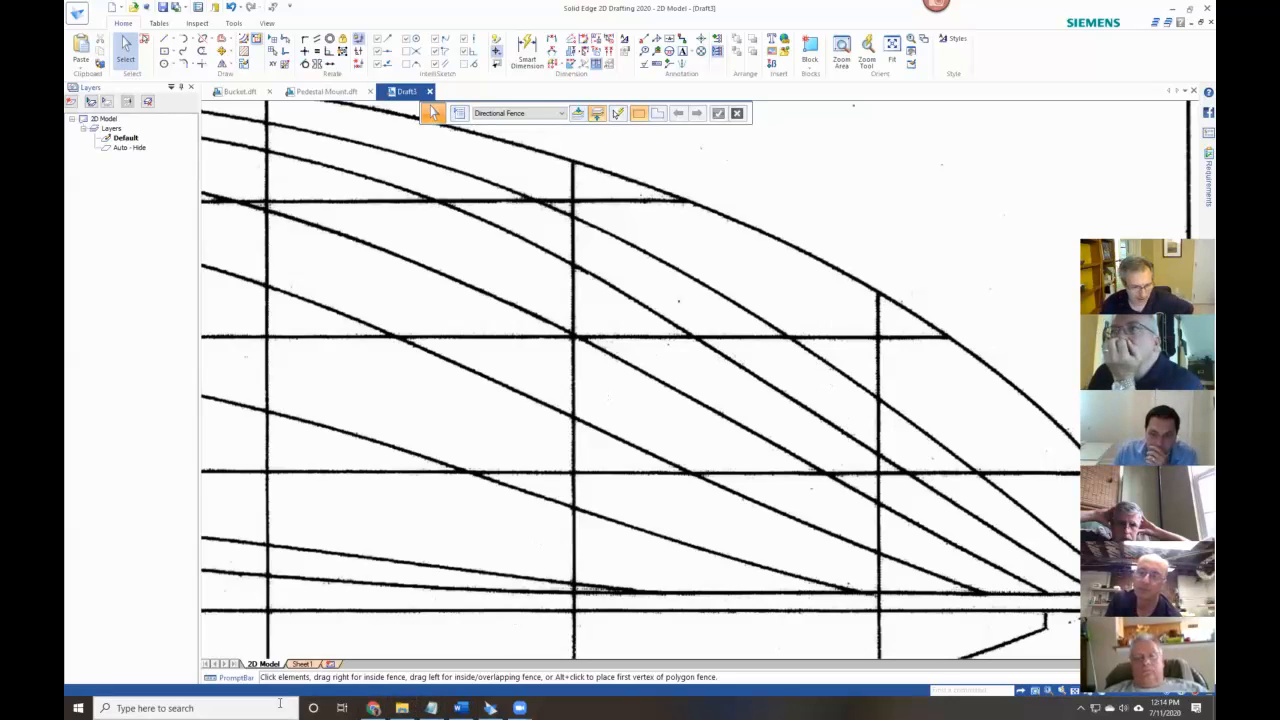
type("calc")
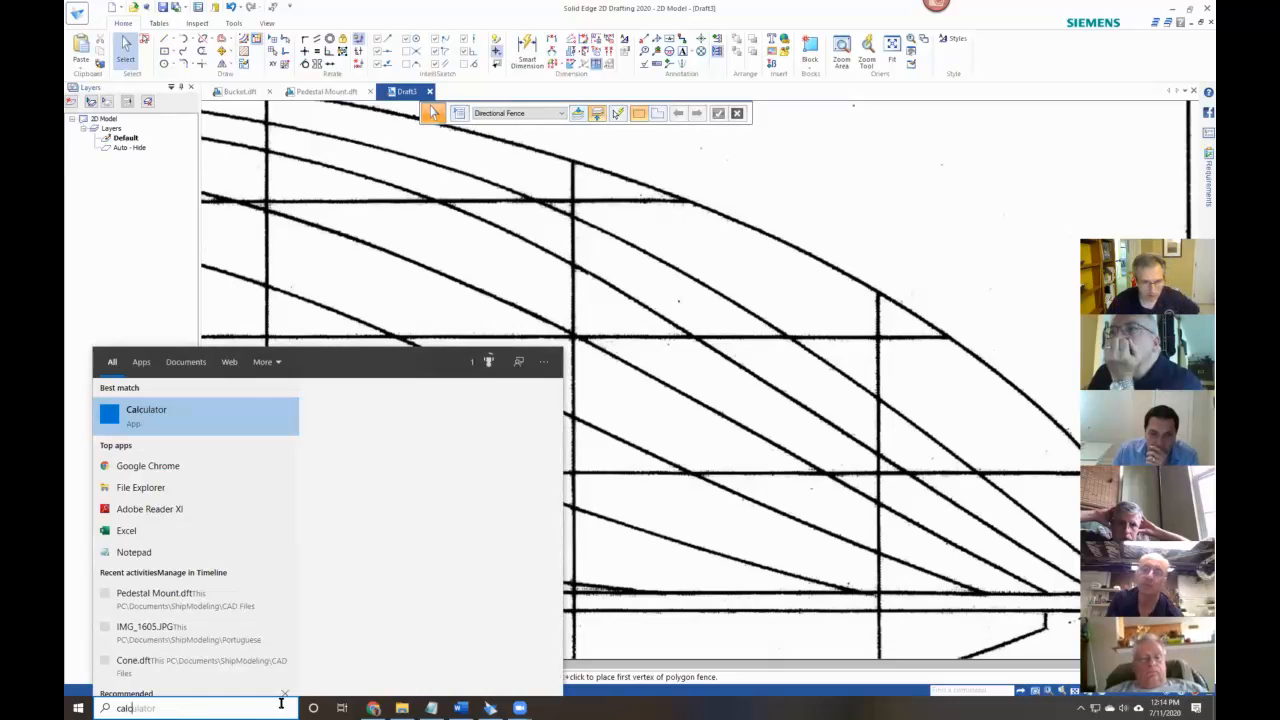
key("Return")
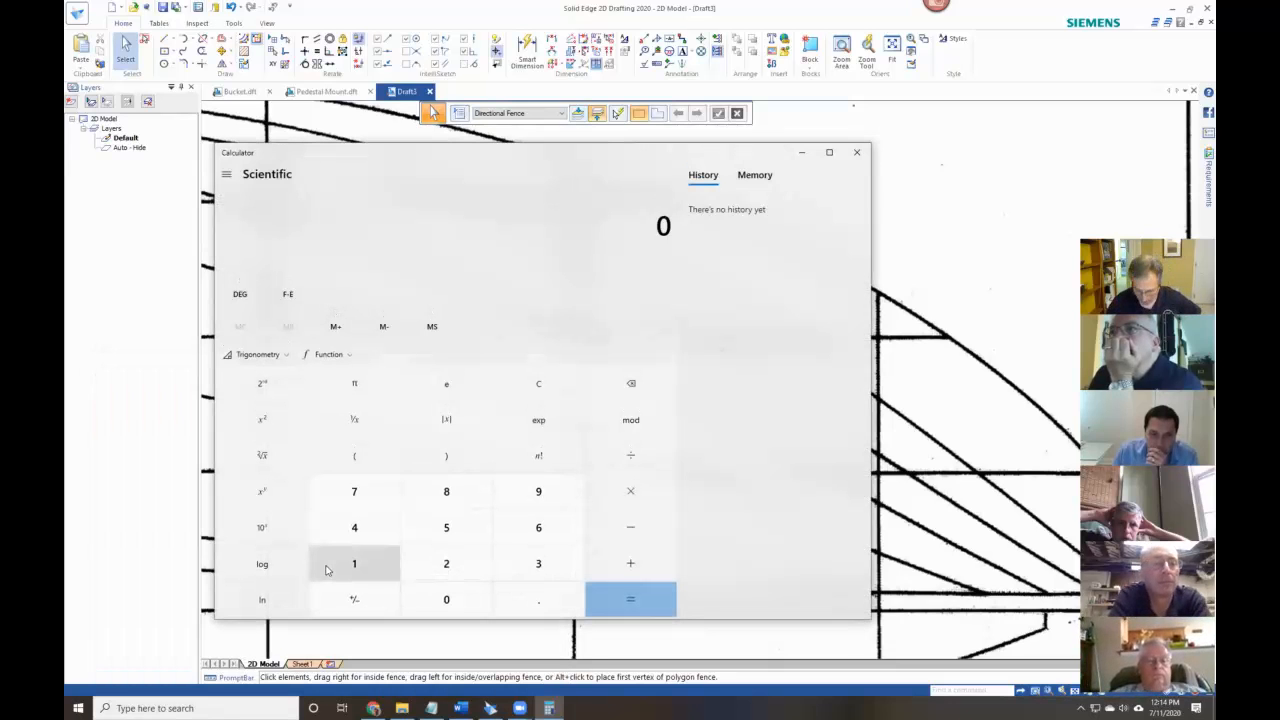
type("0.875/")
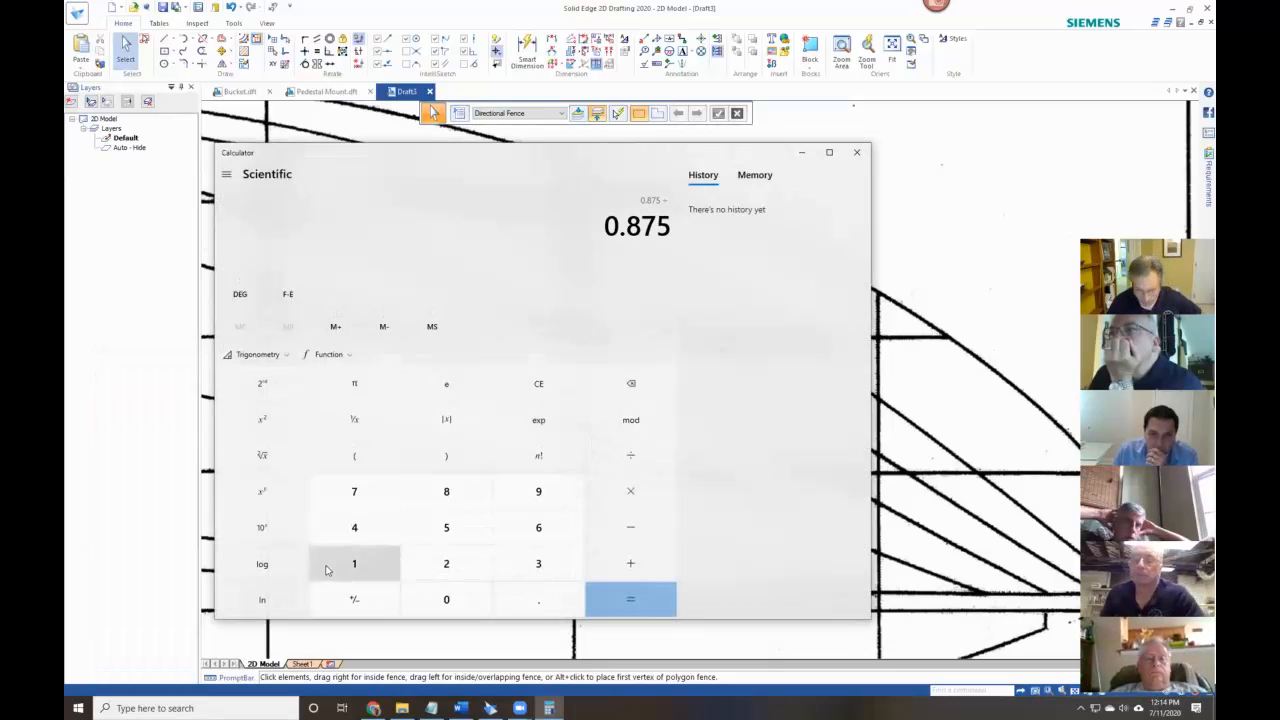
type("24")
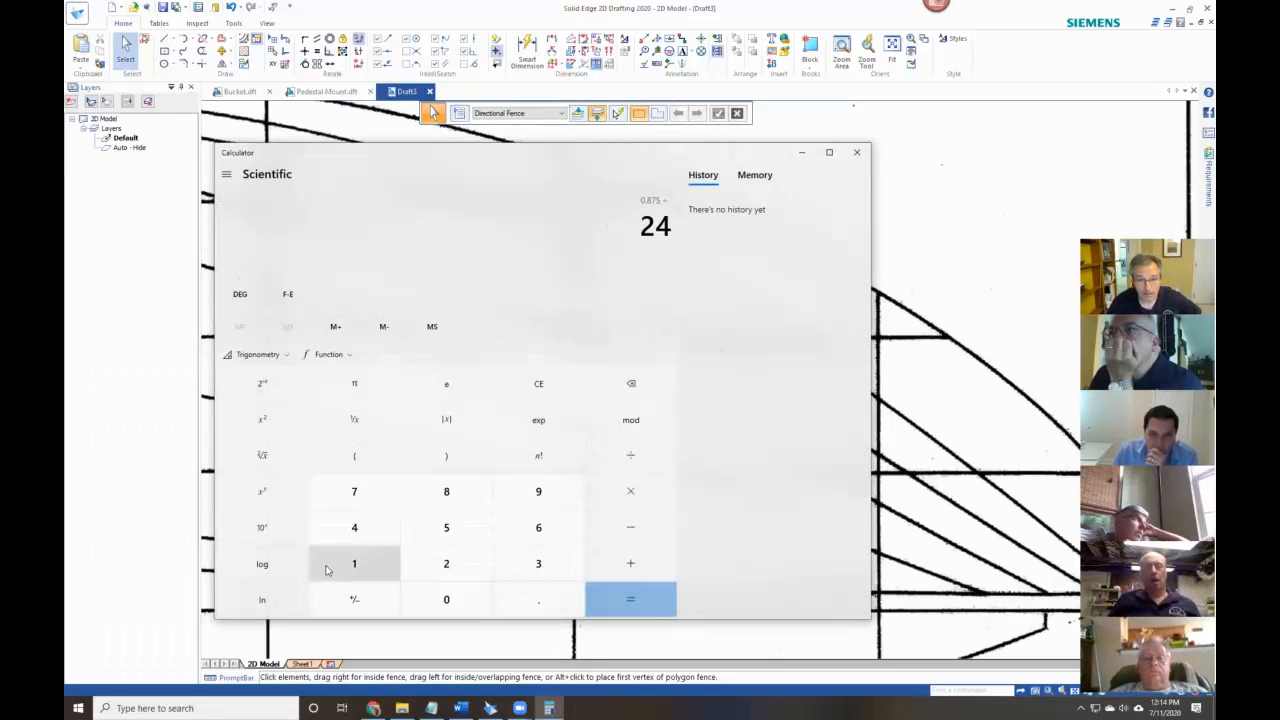
key("Return")
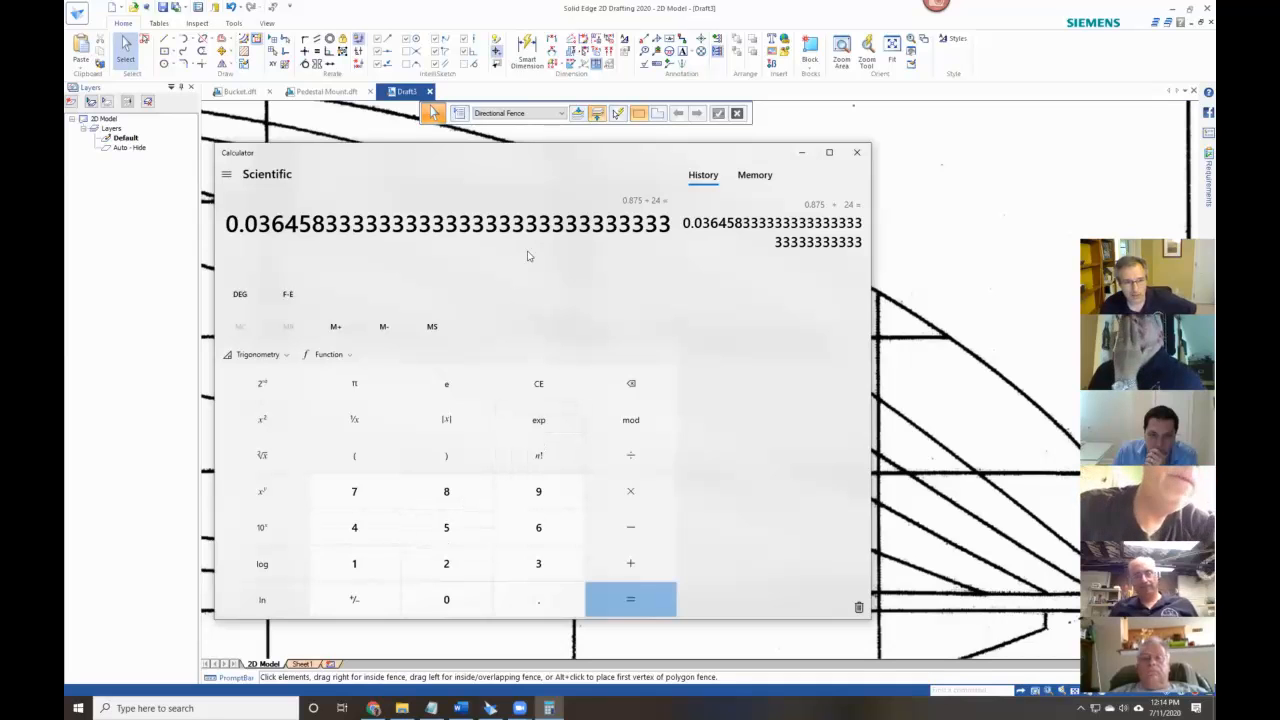
left_click(857, 154)
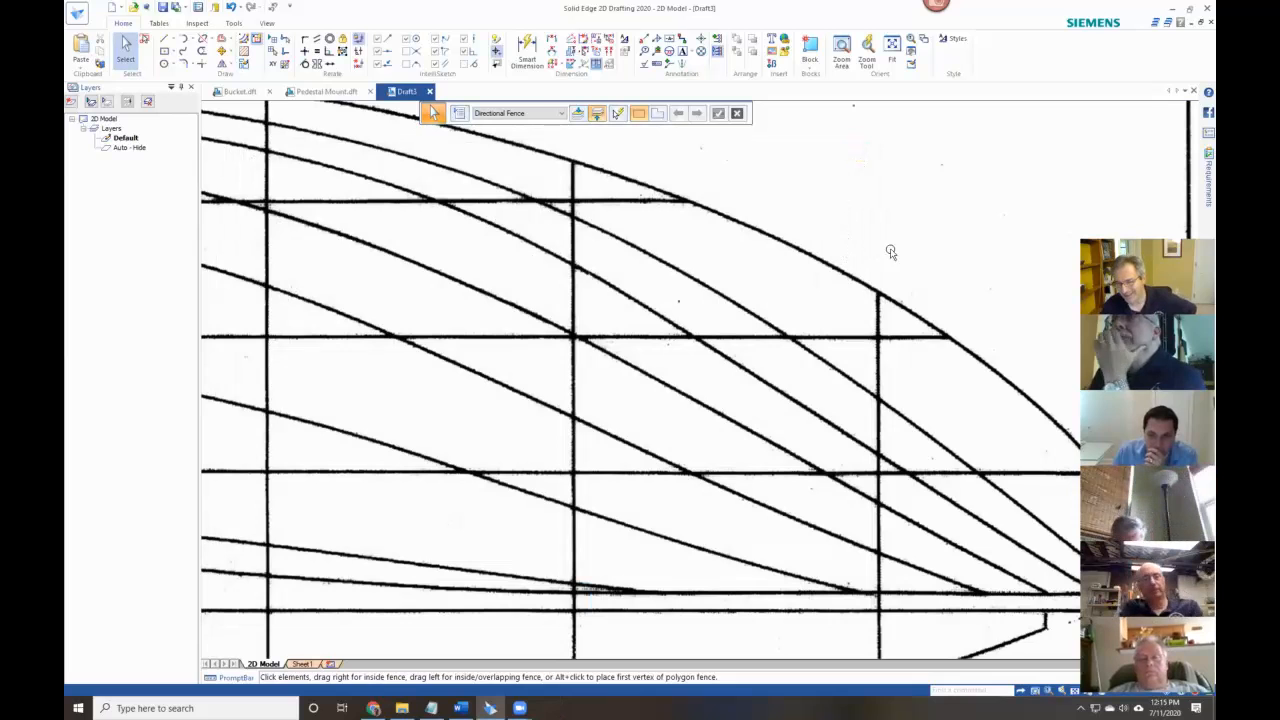
Examine the plan view's curves and station lines, and compare the profile, end view and scale bar across the whole sheet.
middle_click_drag(919, 252, 756, 236)
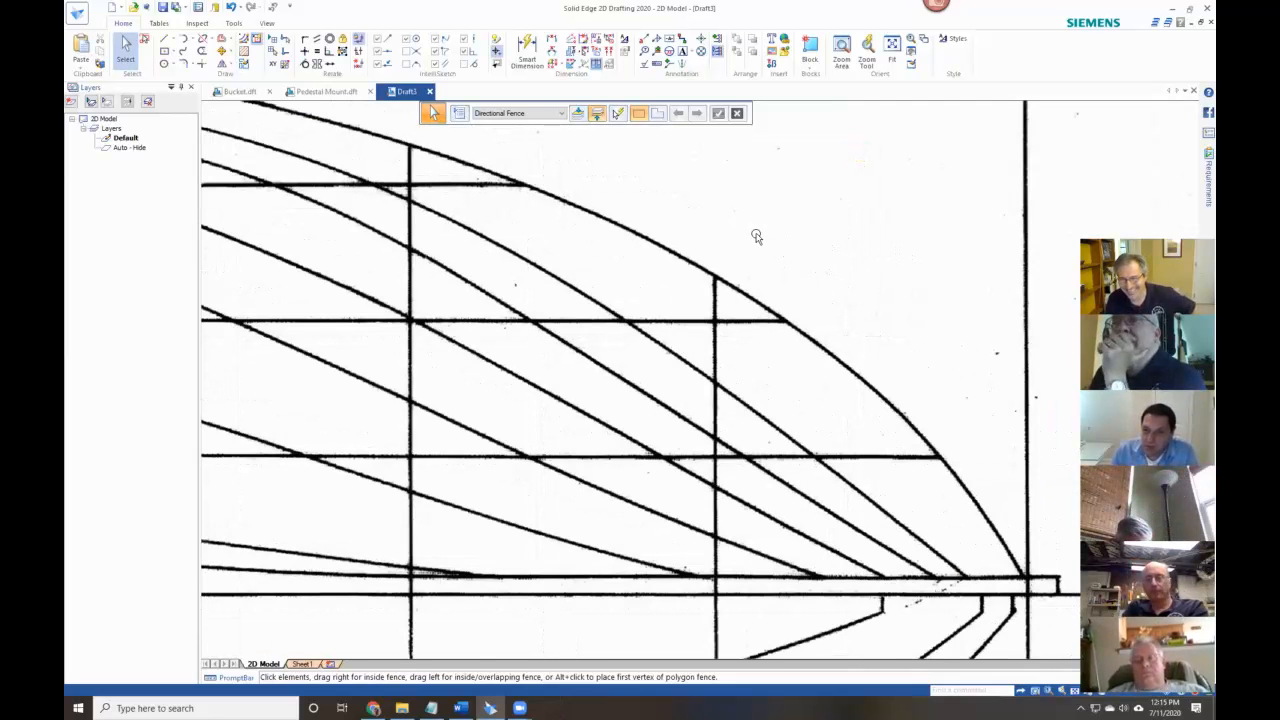
scroll(756, 236, "down", 1)
scroll(756, 236, "down", 3)
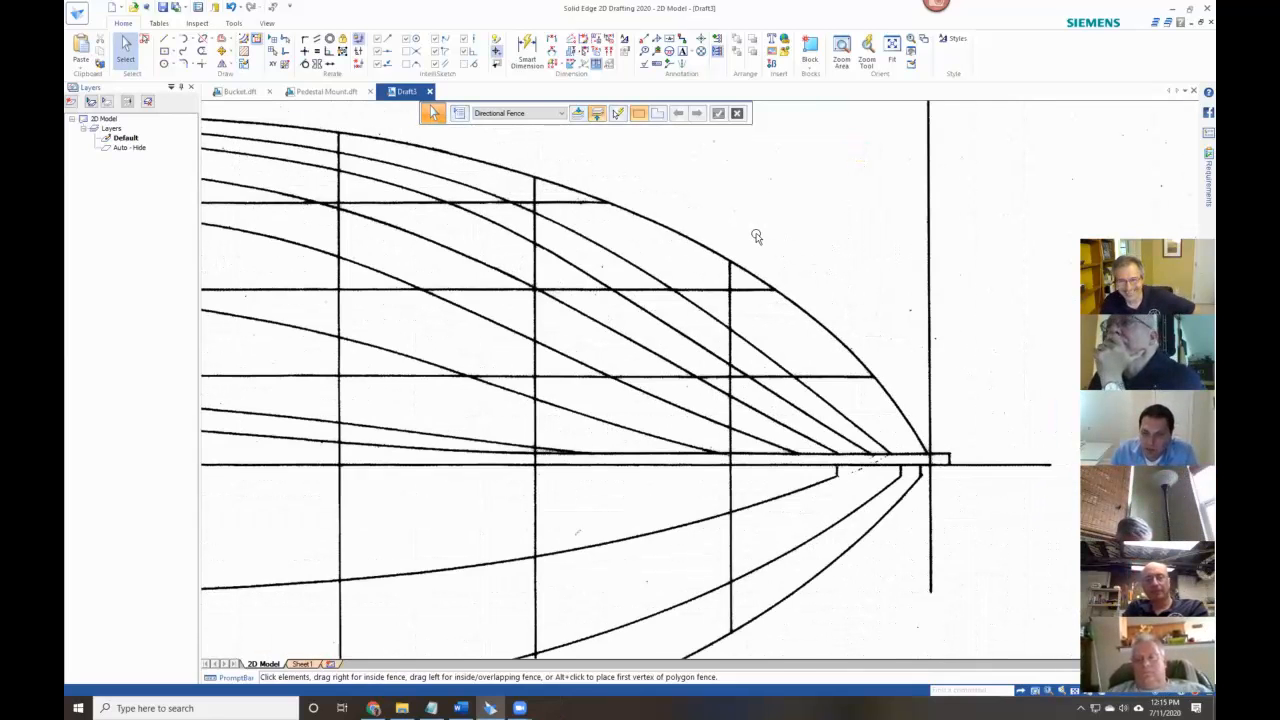
scroll(781, 288, "down", 3)
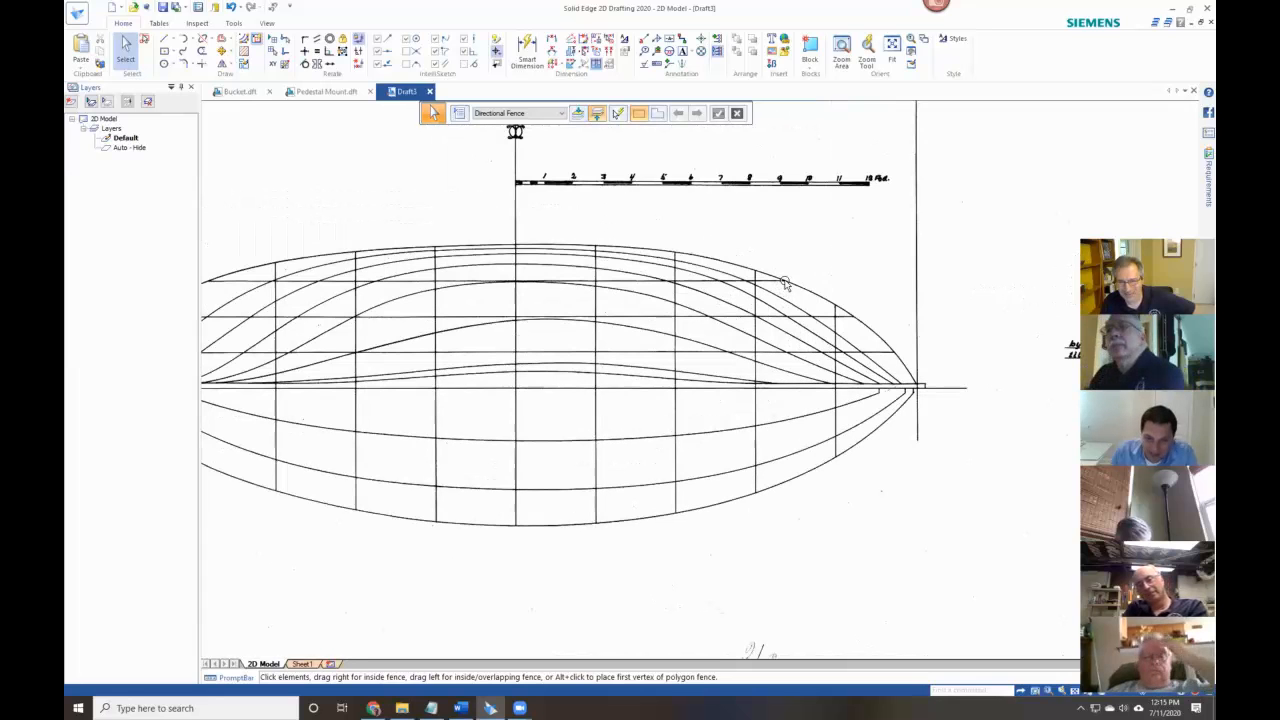
scroll(712, 243, "down", 1)
middle_click_drag(691, 313, 669, 391)
middle_click_drag(764, 256, 689, 323)
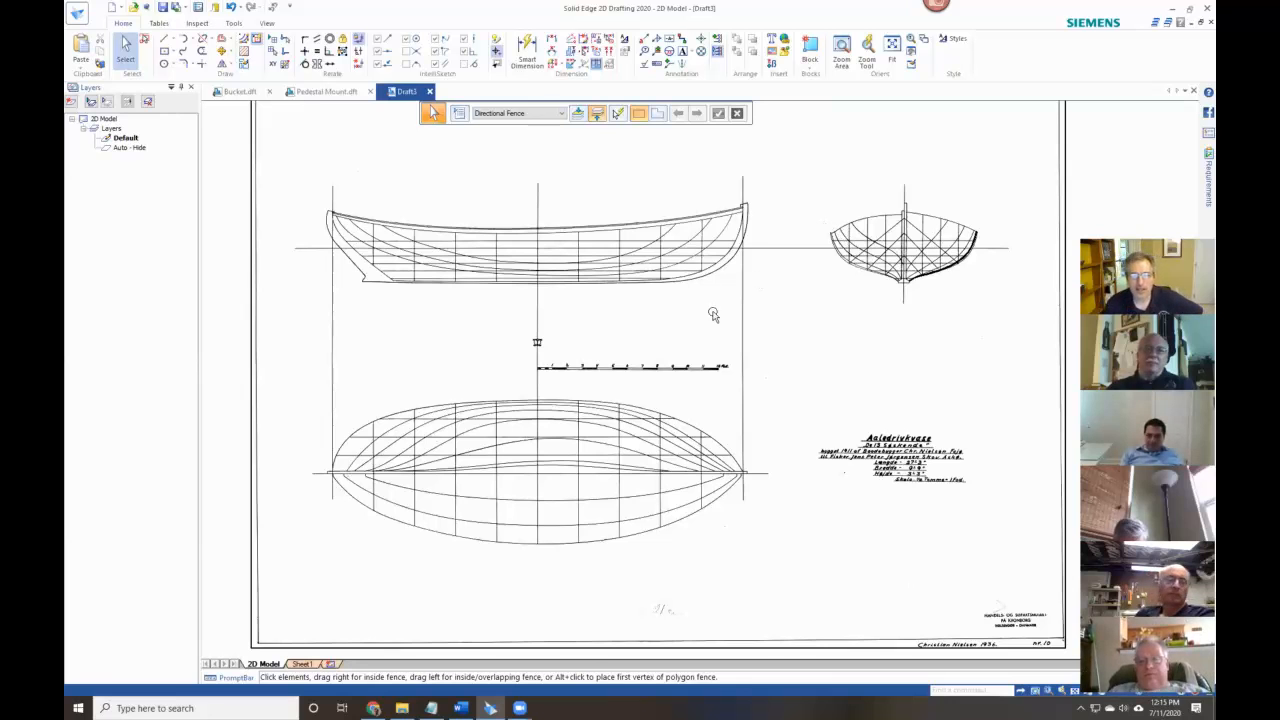
scroll(706, 318, "up", 1)
scroll(652, 598, "up", 1)
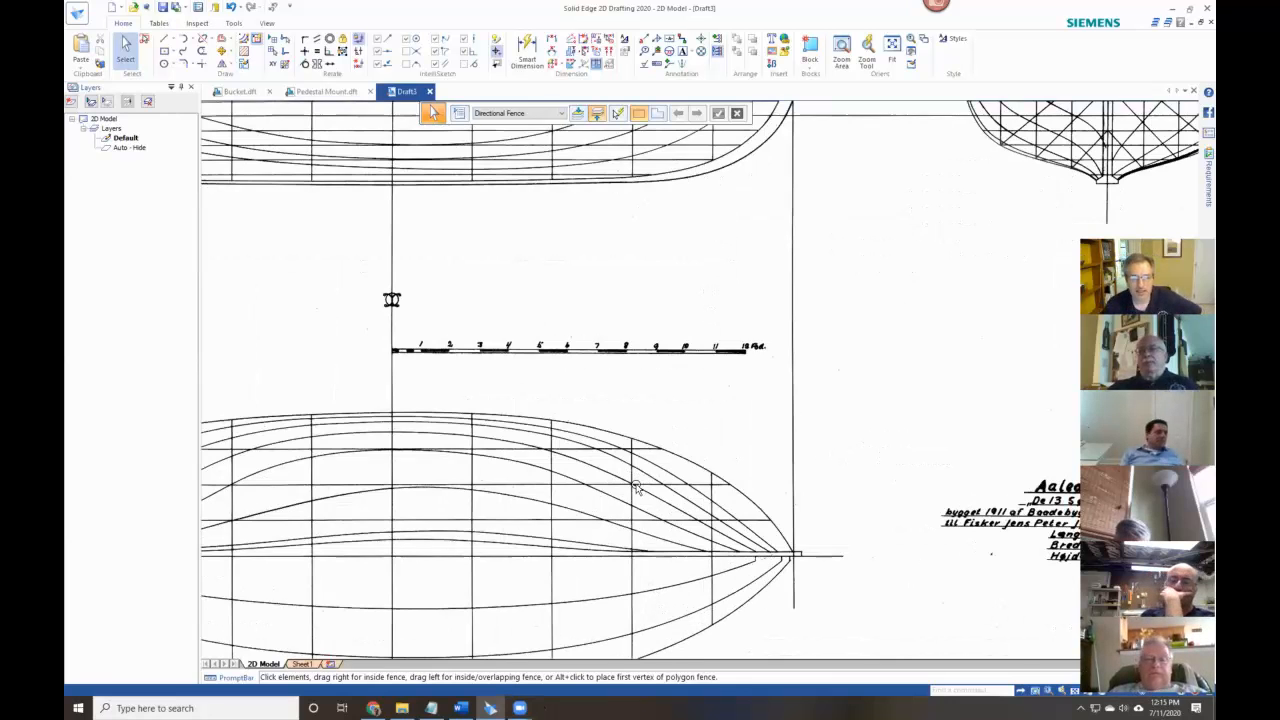
scroll(632, 485, "down", 1)
scroll(632, 485, "down", 1)
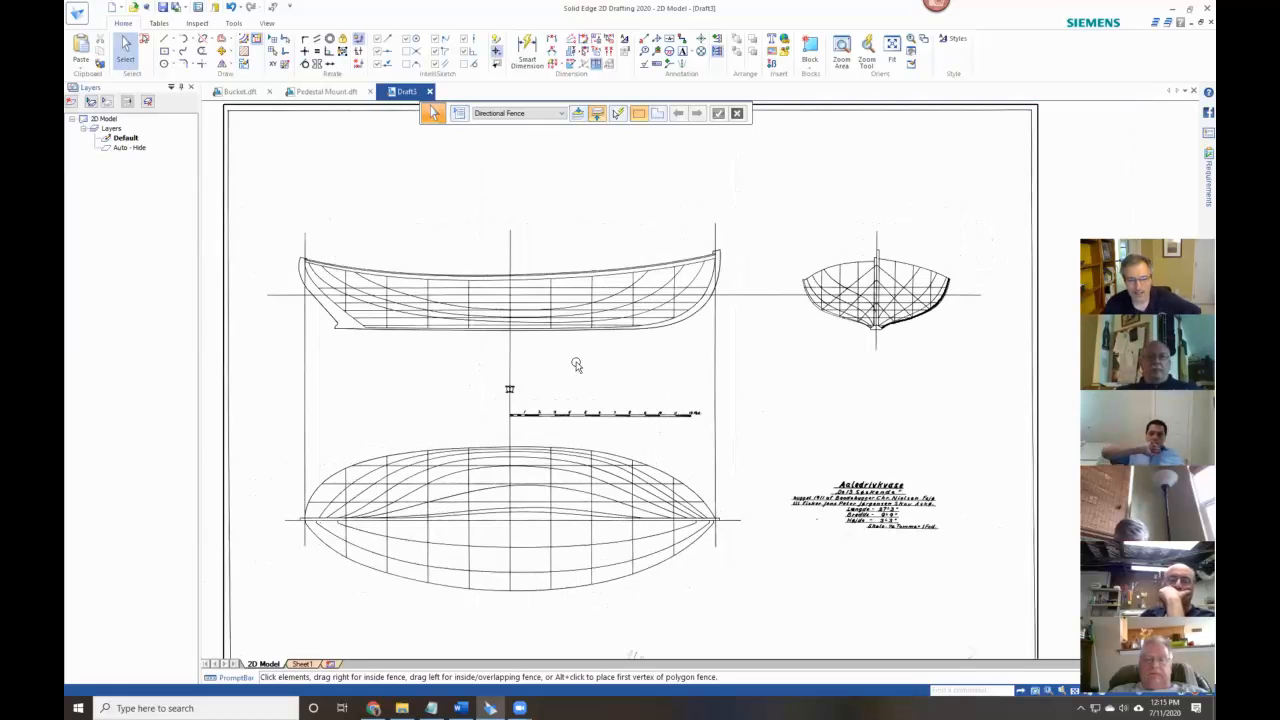
Draw a horizontal line about 13.58 in long along the profile view's long horizontal reference line, between the bow and stern verticals.
middle_click_drag(577, 347, 757, 336)
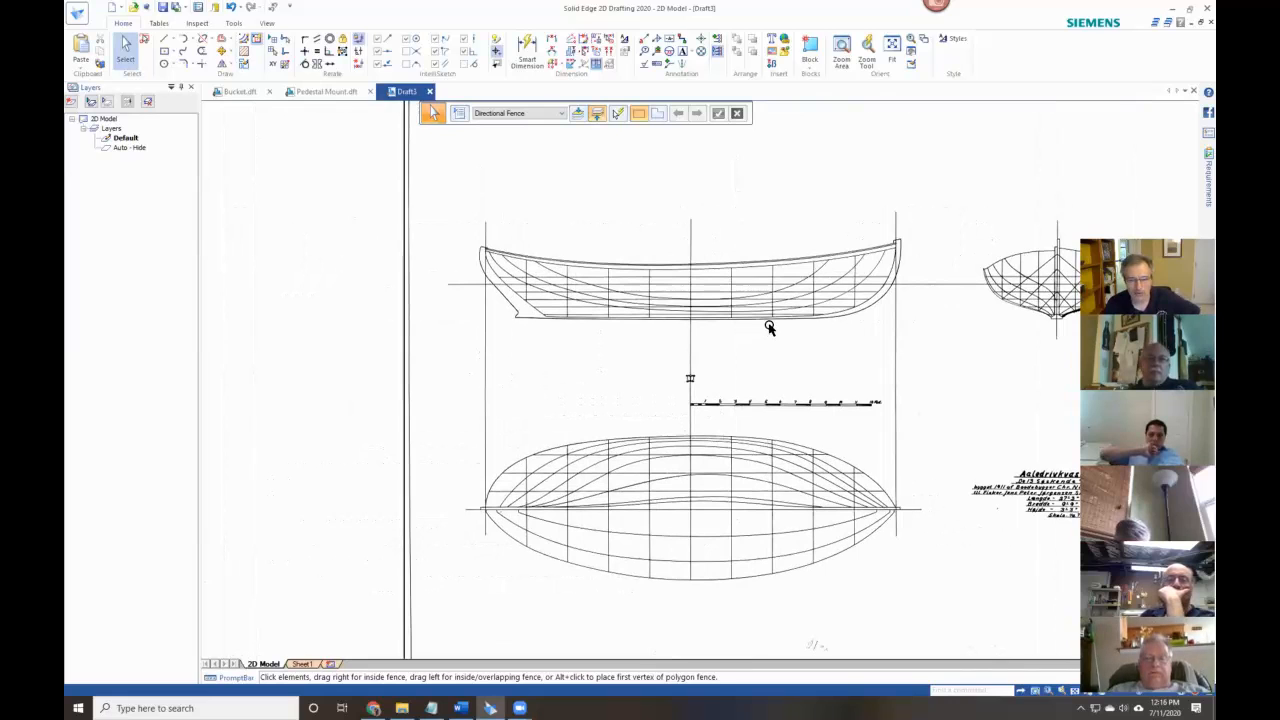
left_click(164, 38)
scroll(452, 256, "up", 5)
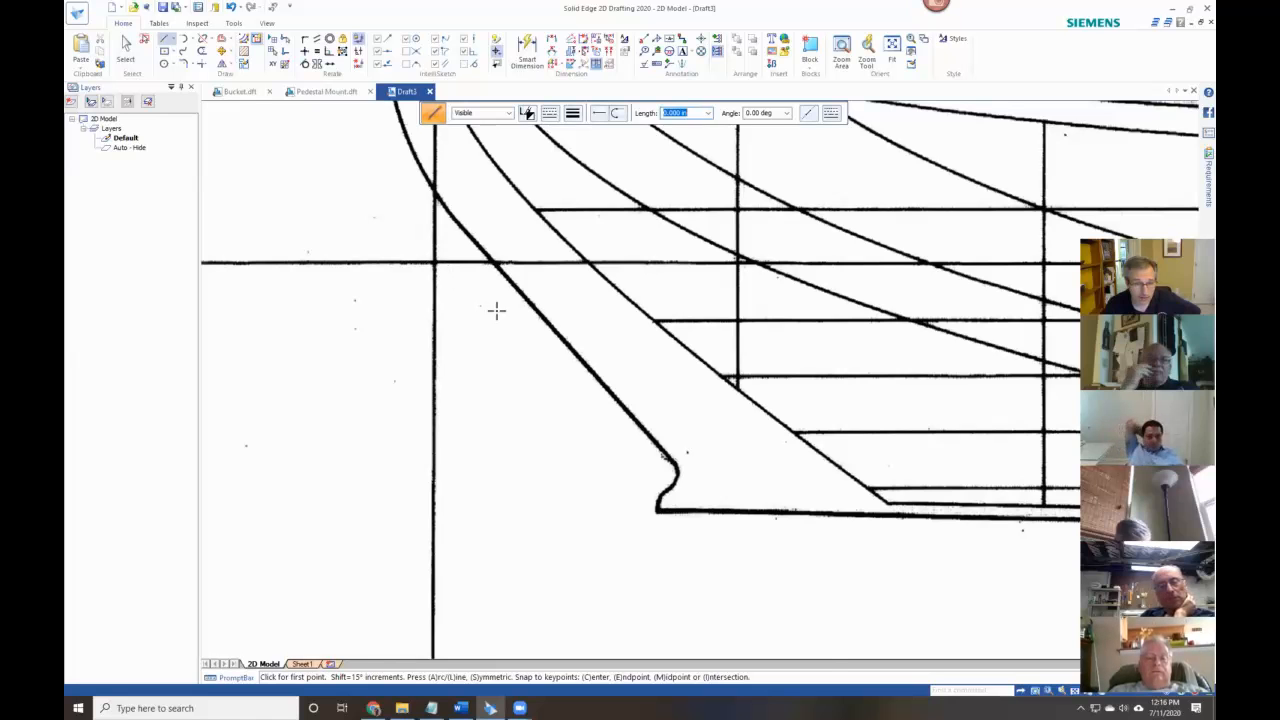
left_click(492, 262)
scroll(569, 371, "down", 4)
middle_click_drag(881, 393, 419, 359)
scroll(725, 326, "up", 8)
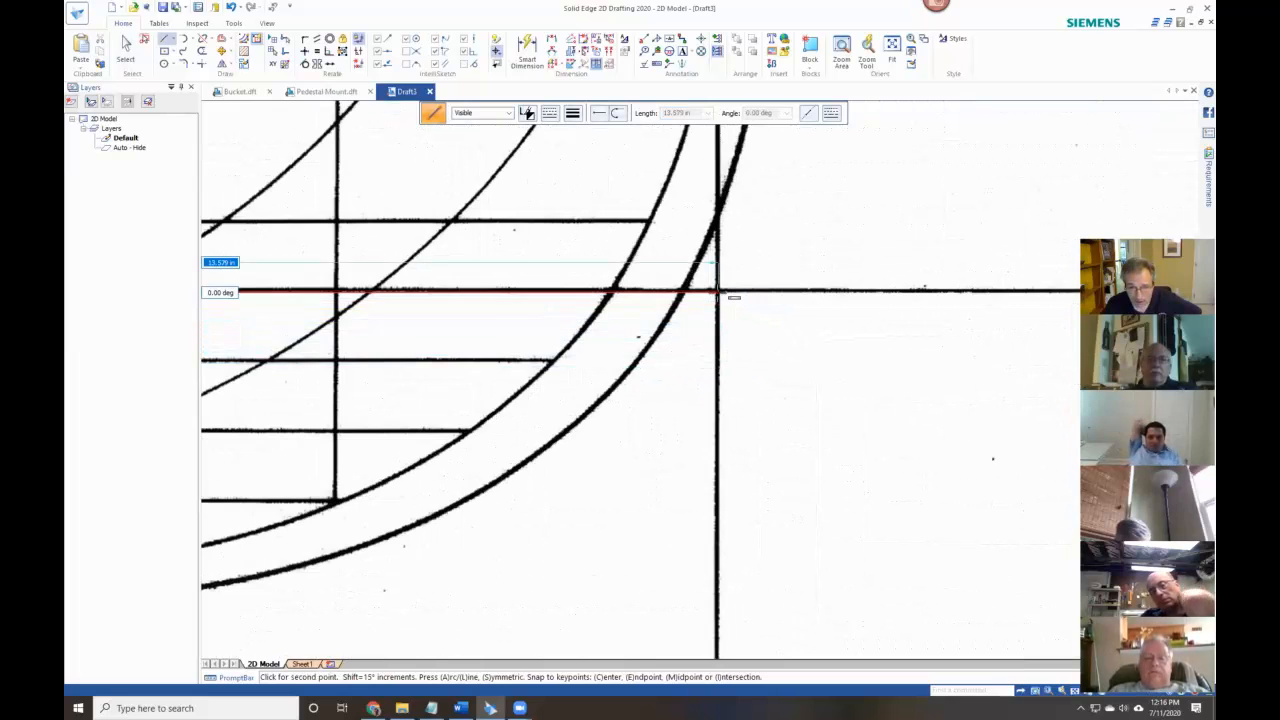
left_click(716, 292)
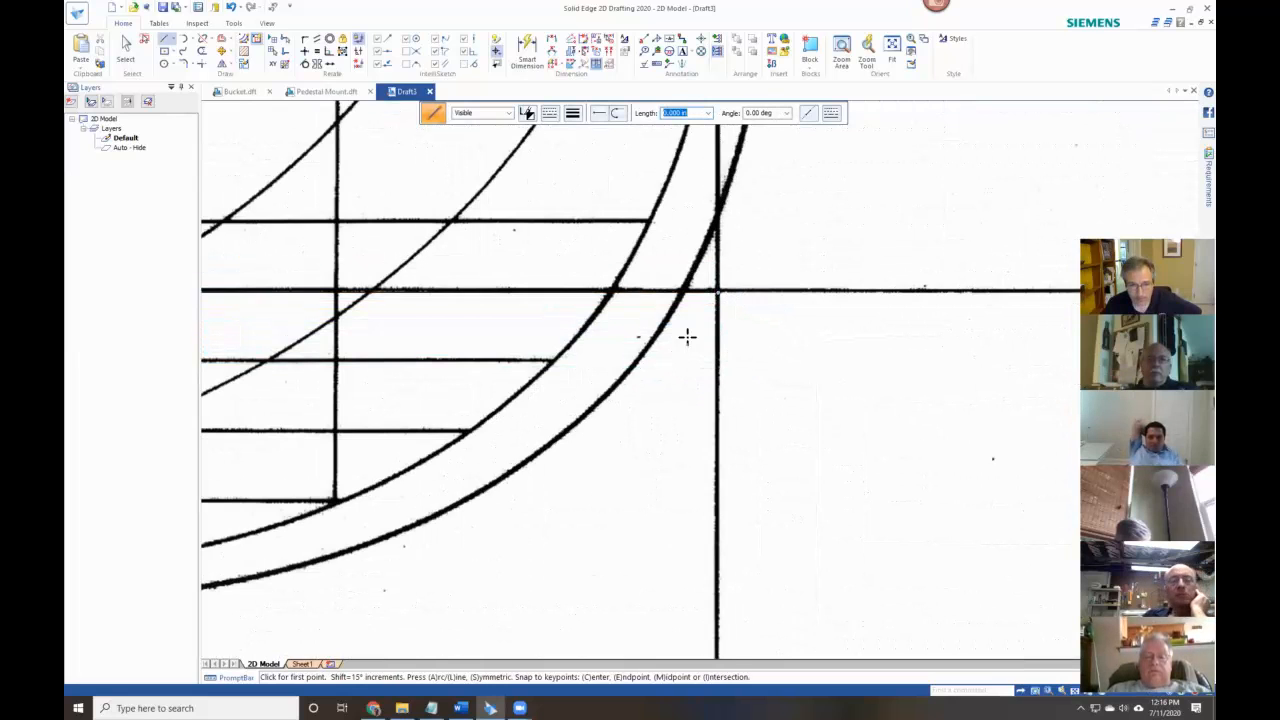
scroll(690, 335, "down", 4)
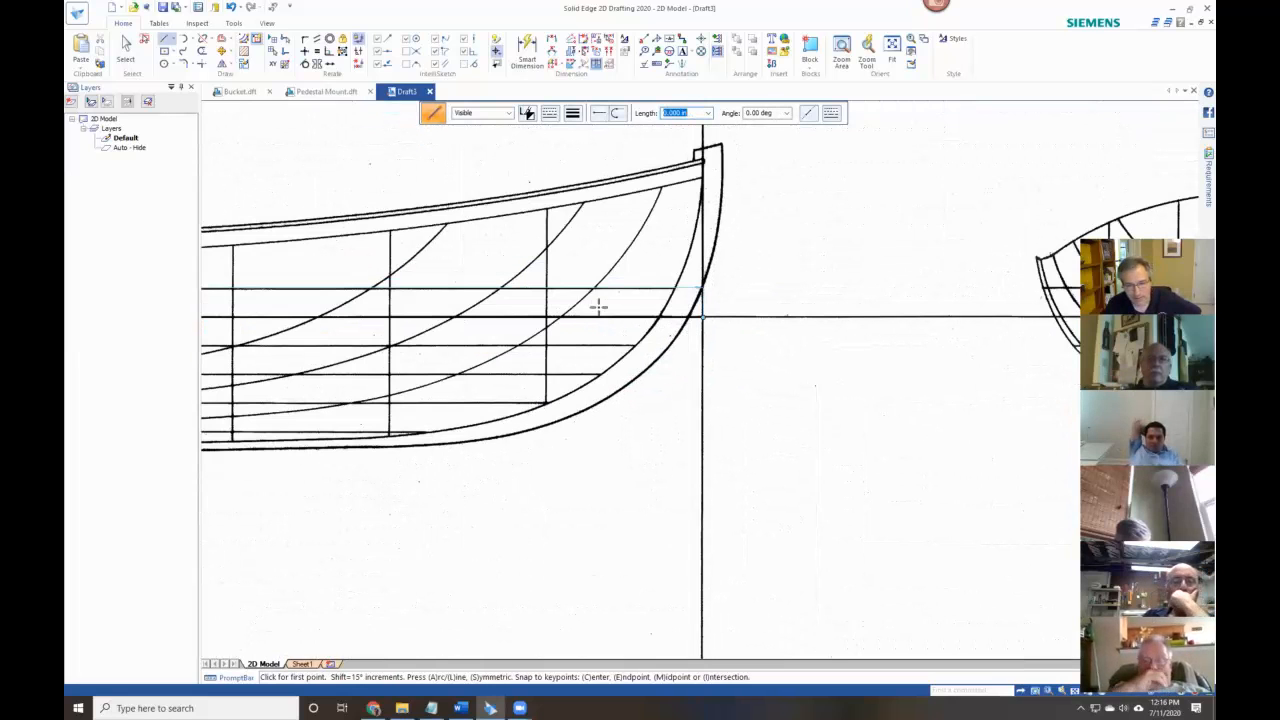
scroll(606, 320, "down", 1)
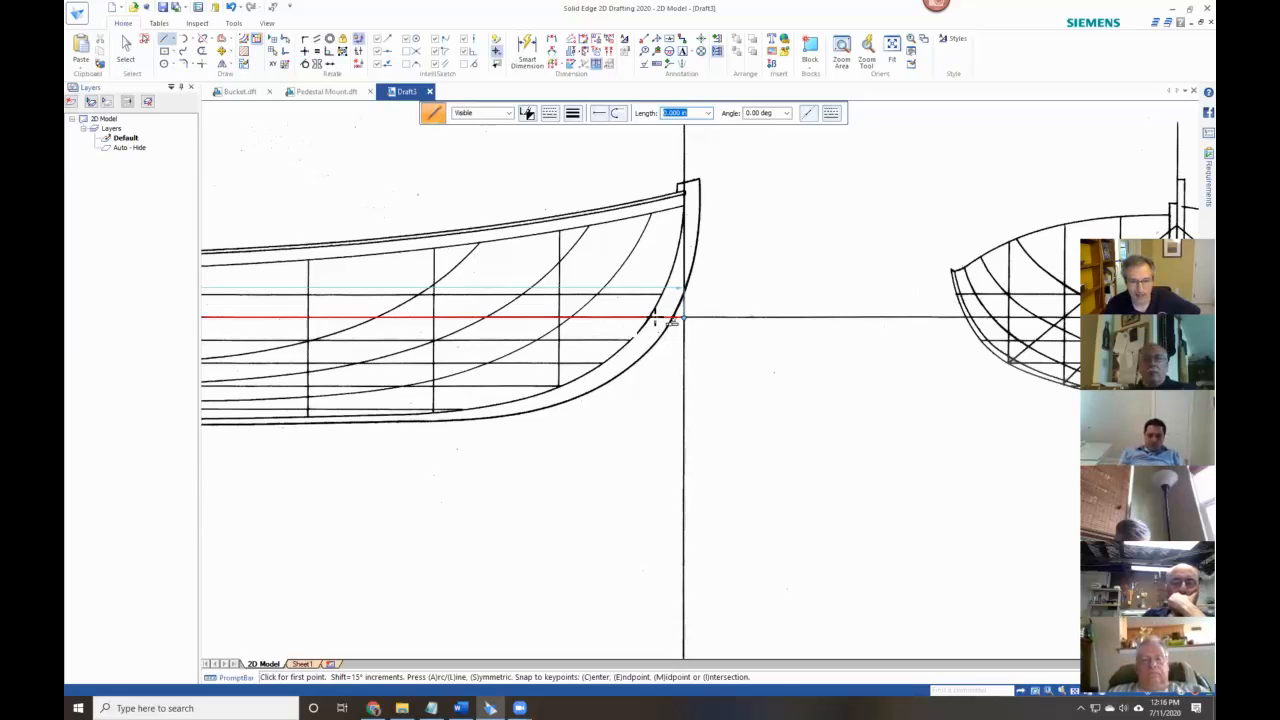
middle_click_drag(683, 323, 922, 377)
Select the new line across the profile view and try to apply a Horizontal/Vertical relationship to it.
left_click(125, 45)
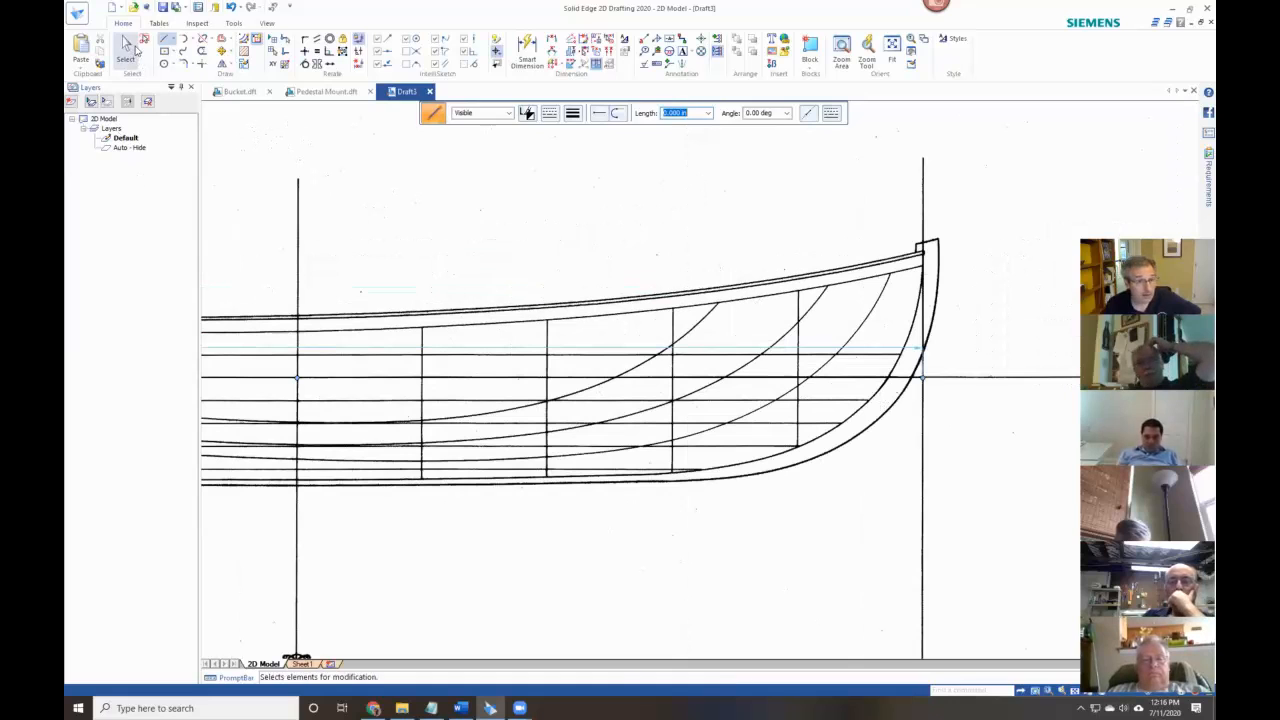
left_click(740, 378)
scroll(594, 429, "down", 2)
middle_click_drag(413, 457, 639, 462)
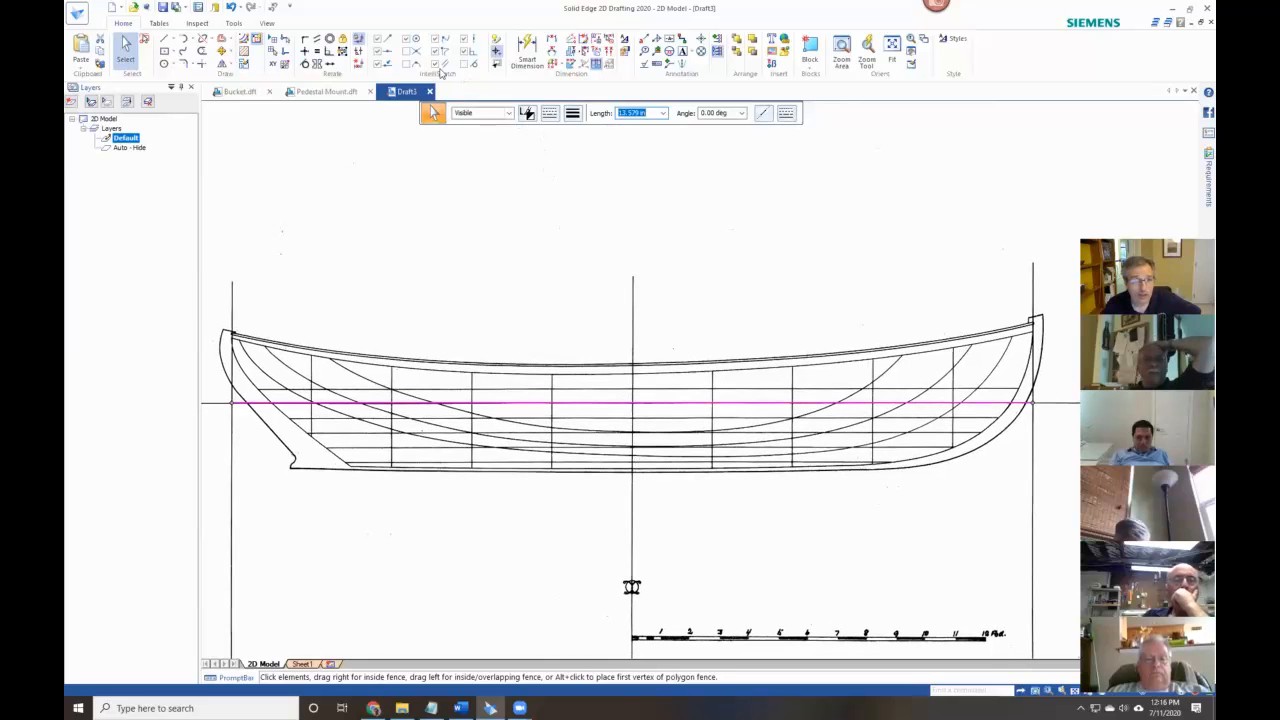
left_click(305, 51)
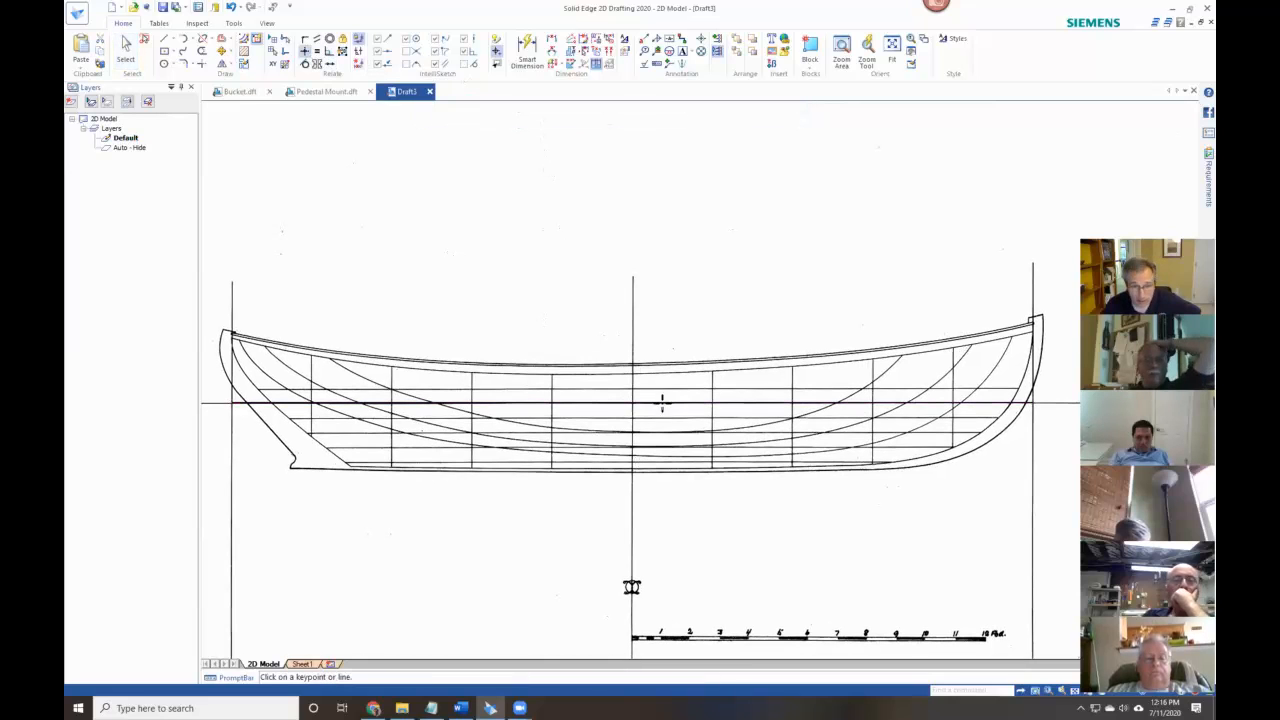
left_click(672, 403)
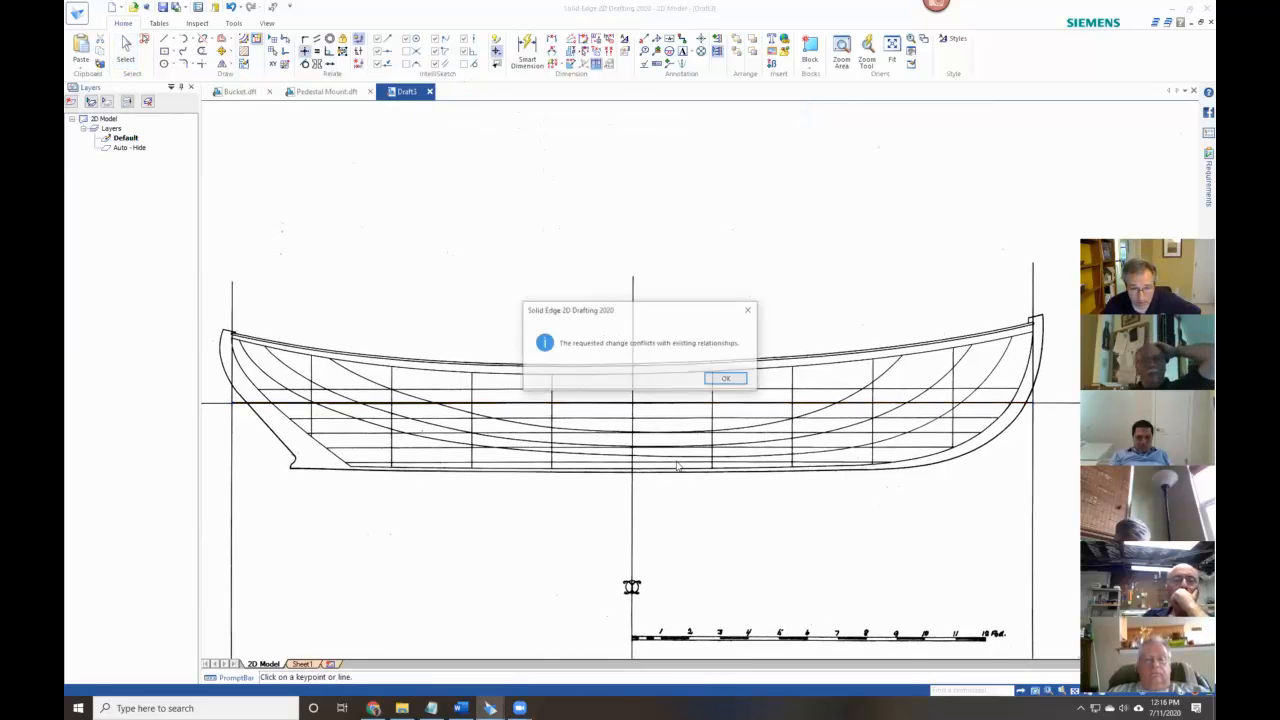
left_click(714, 377)
key("Escape")
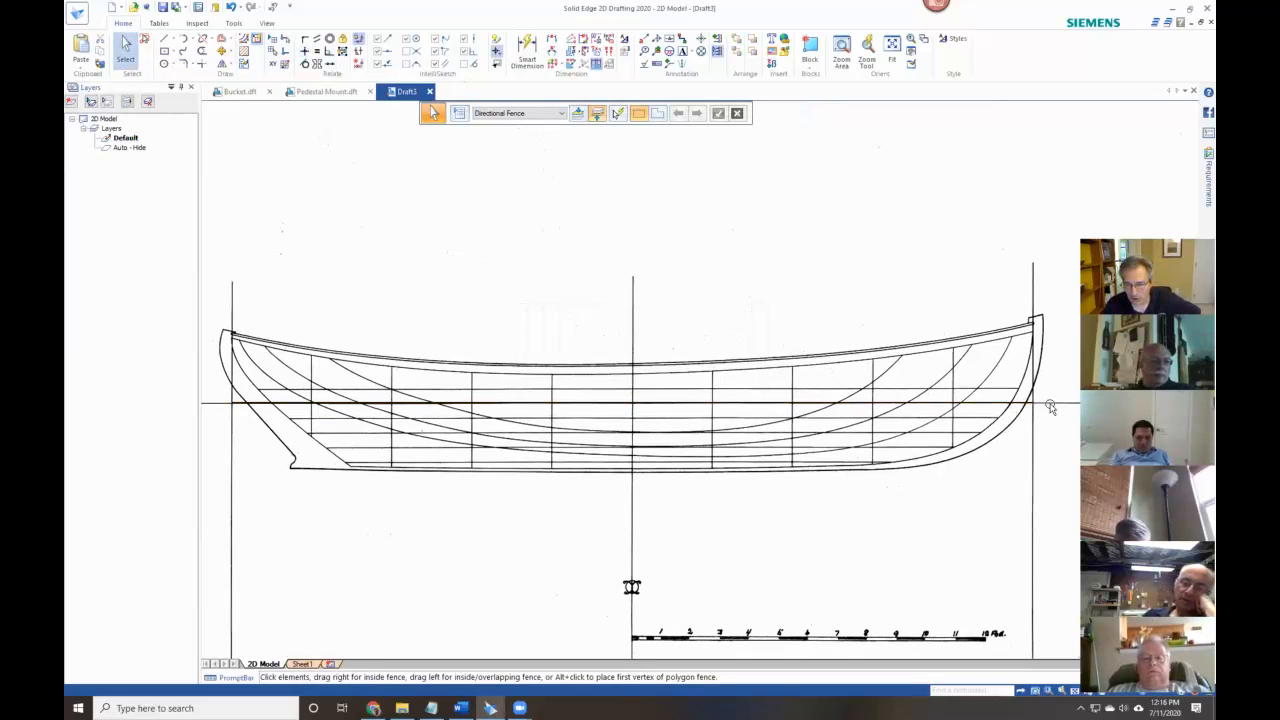
Select the profile's horizontal line, open Calculator and compute 27 × 12 plus 3.
left_click(489, 404)
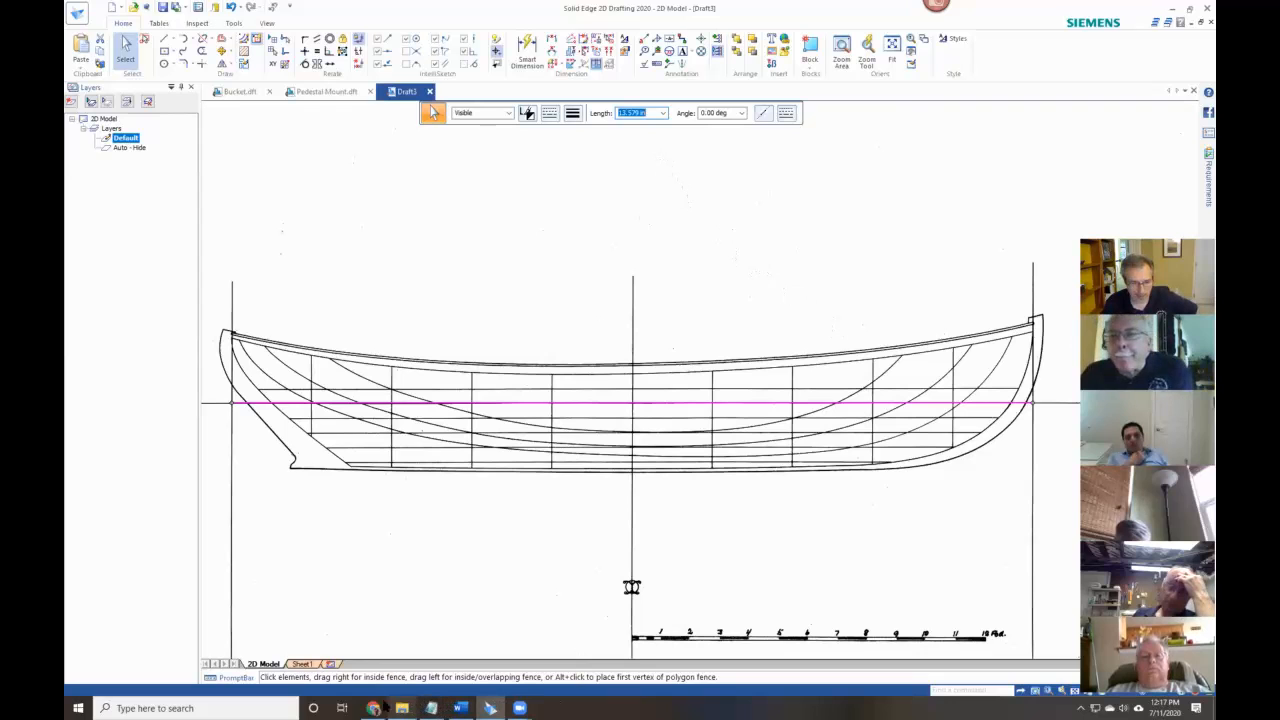
left_click(239, 707)
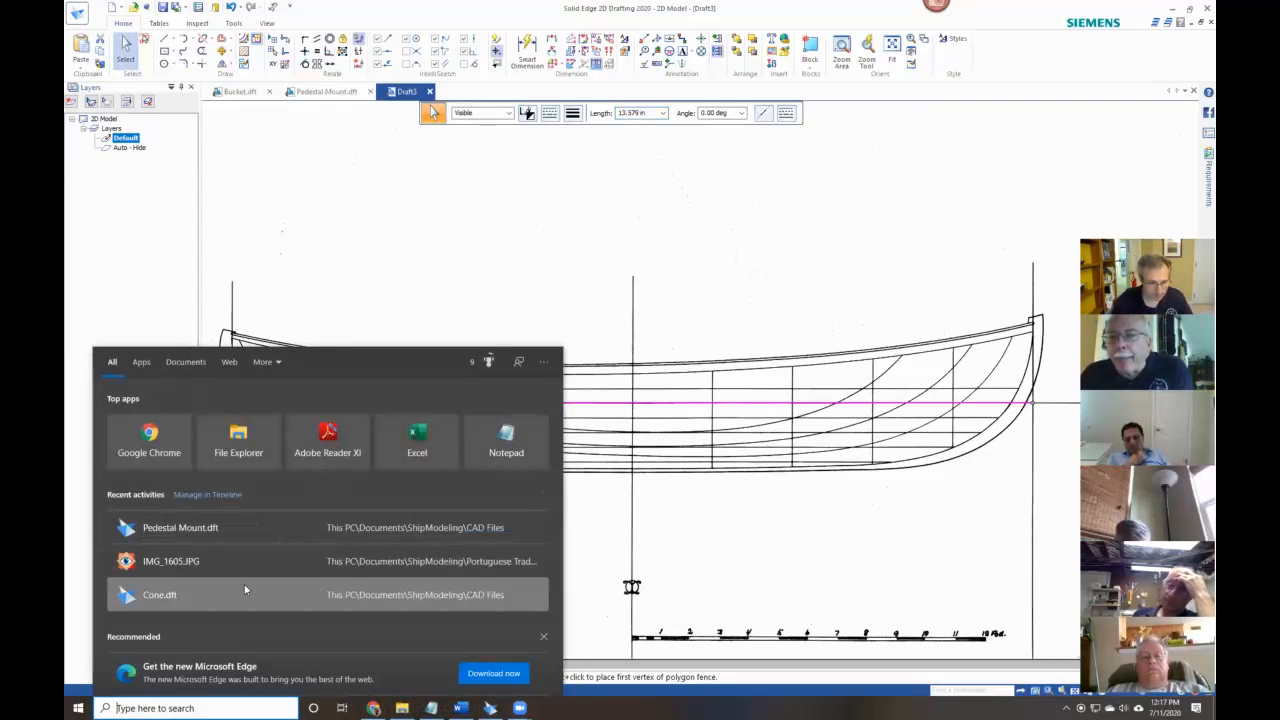
type("calc")
key("Return")
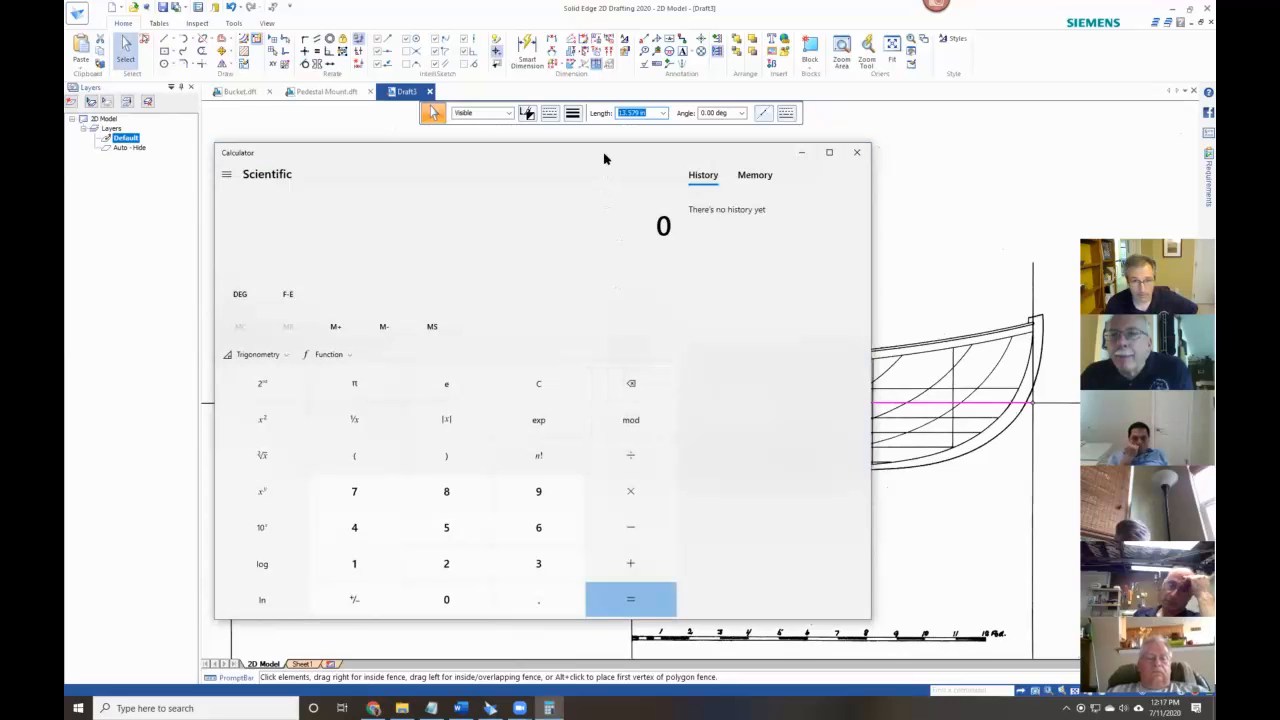
type("27*12")
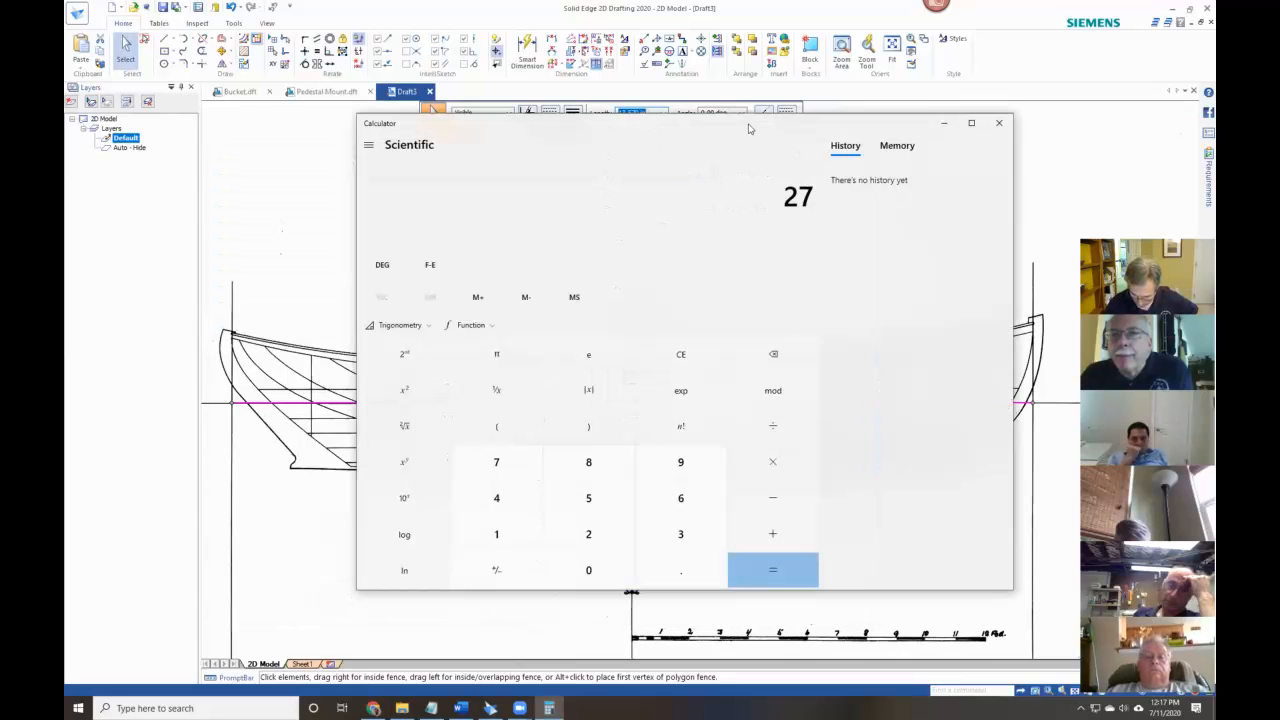
key("Return")
type("+3")
key("Return")
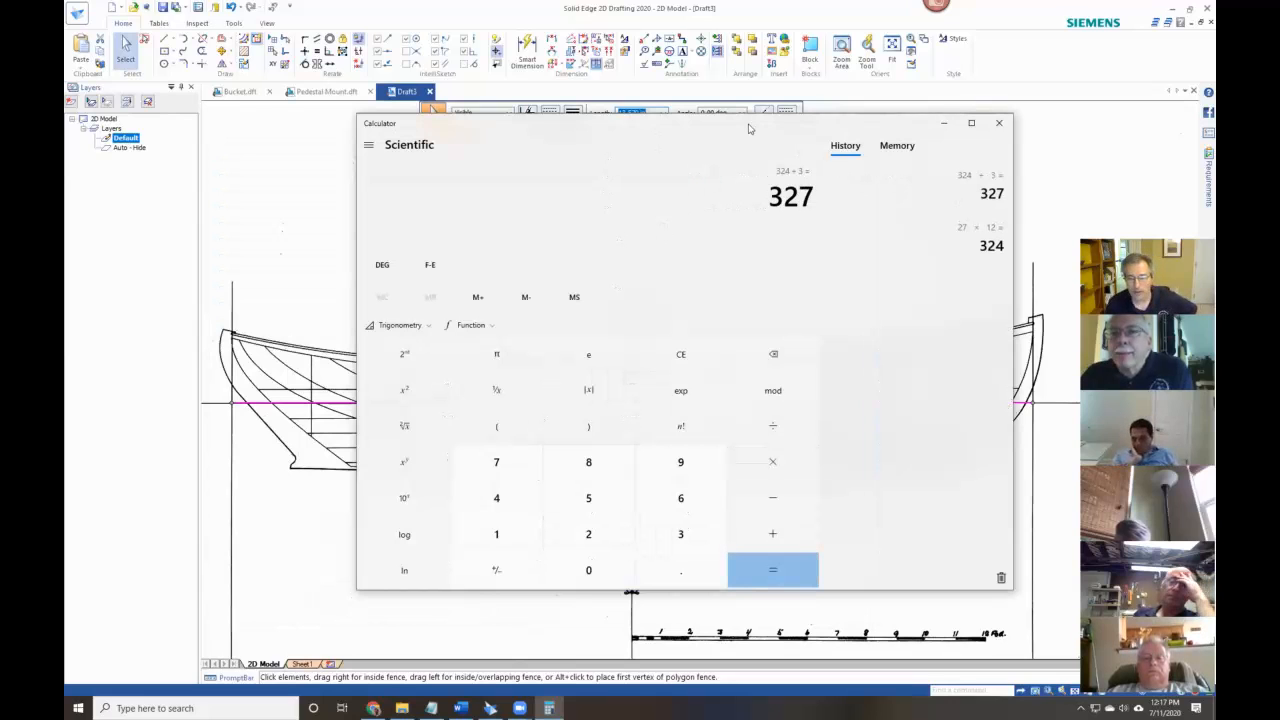
Divide the calculated length by 13.579, copy the quotient, and return to the Solid Edge drawing.
left_click_drag(745, 126, 700, 157)
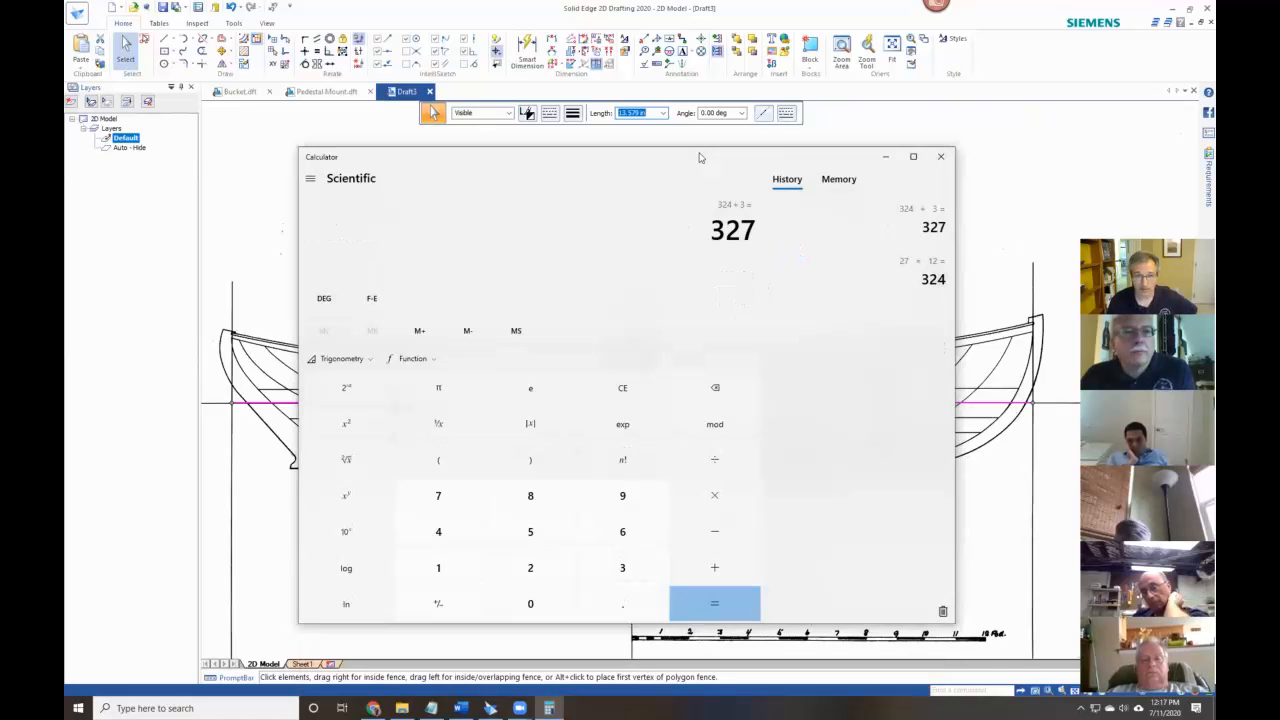
type("/13.54")
key("BackSpace")
type("79")
key("Return")
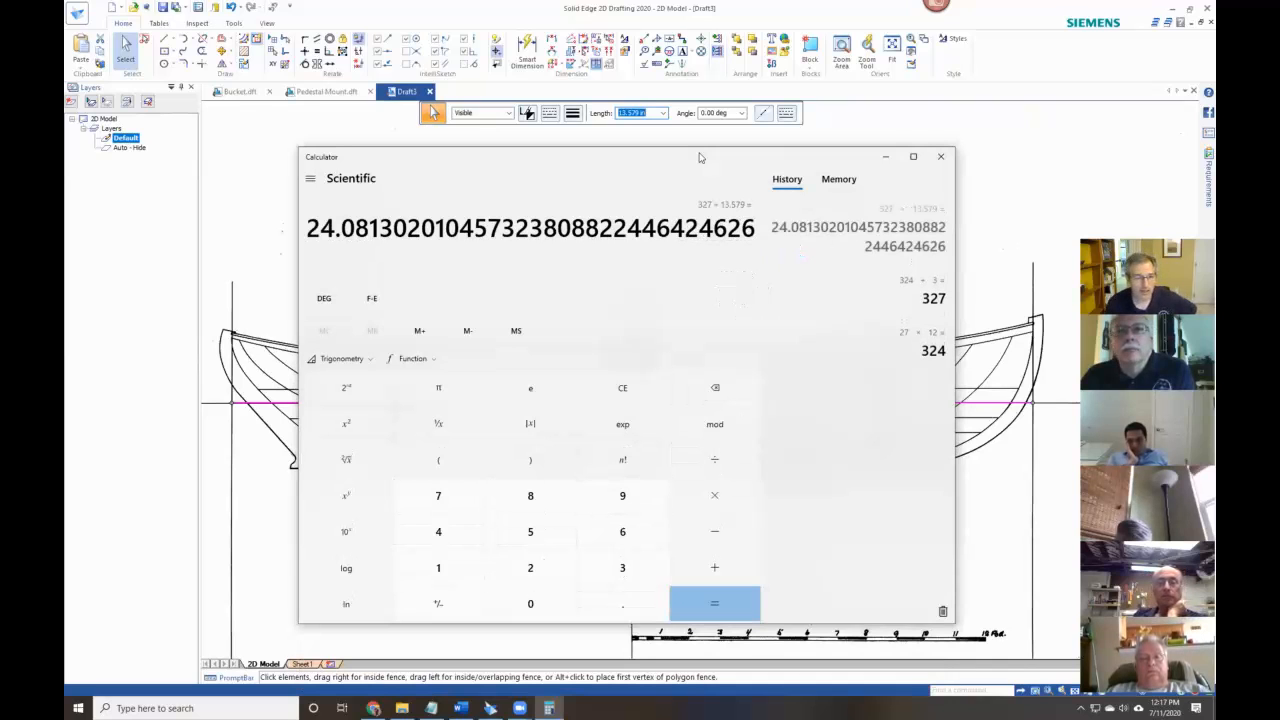
left_click_drag(308, 227, 760, 236)
right_click(758, 232)
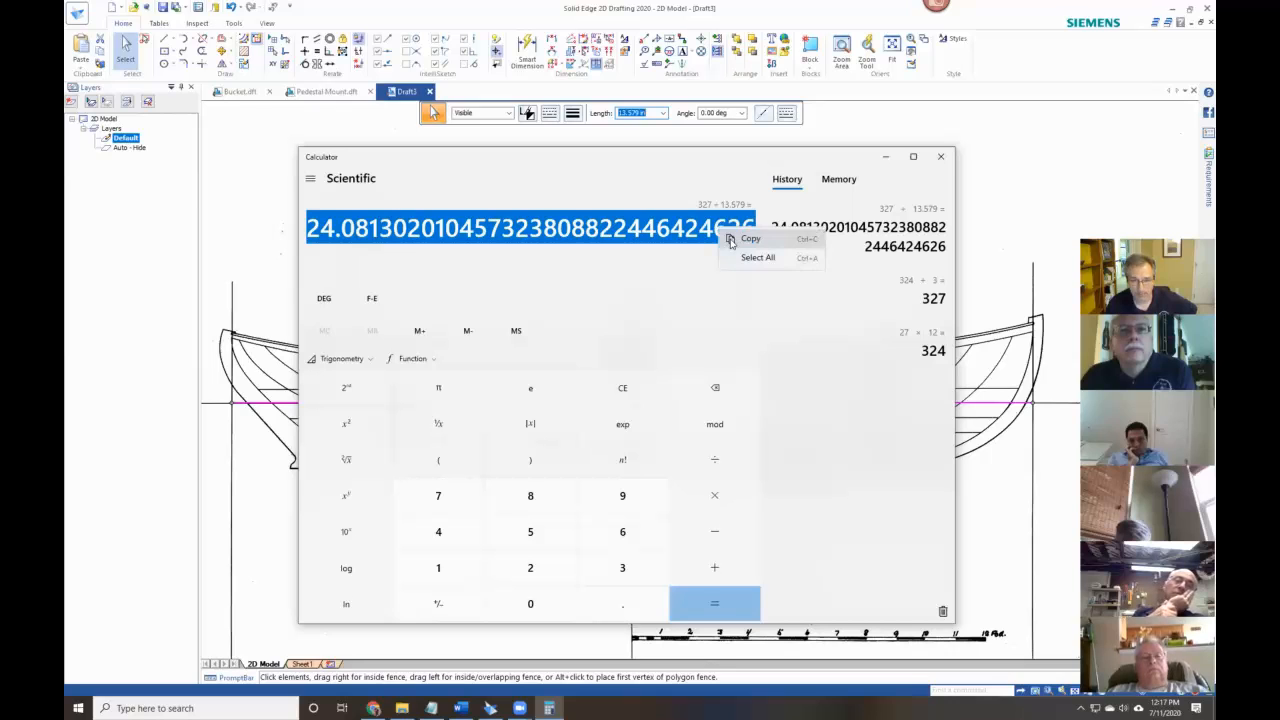
left_click(745, 238)
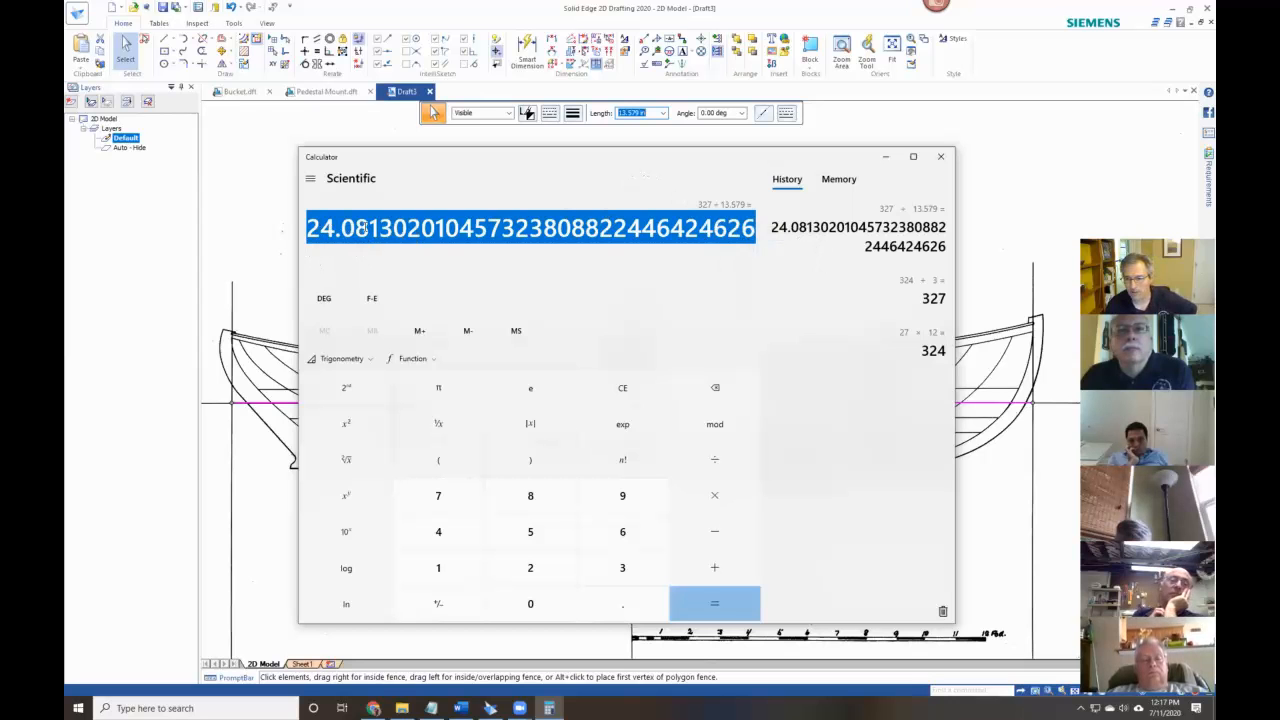
left_click(253, 171)
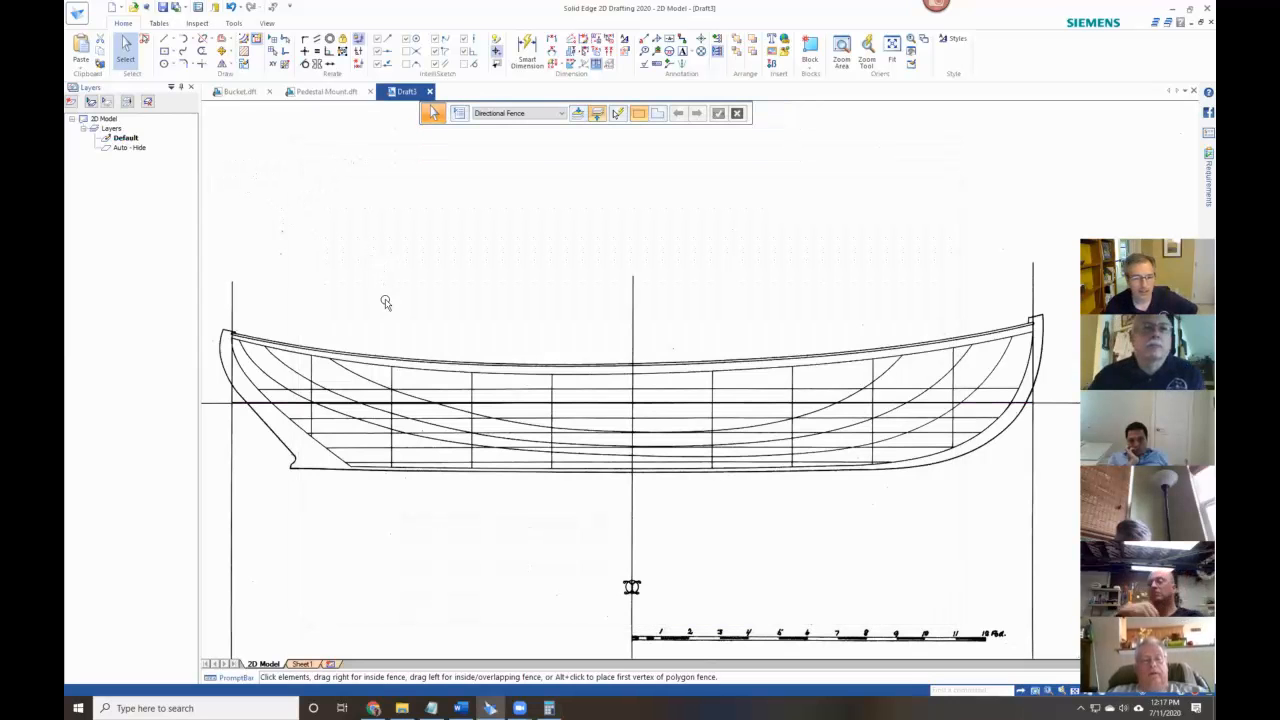
scroll(390, 290, "down", 3)
scroll(391, 162, "down", 1)
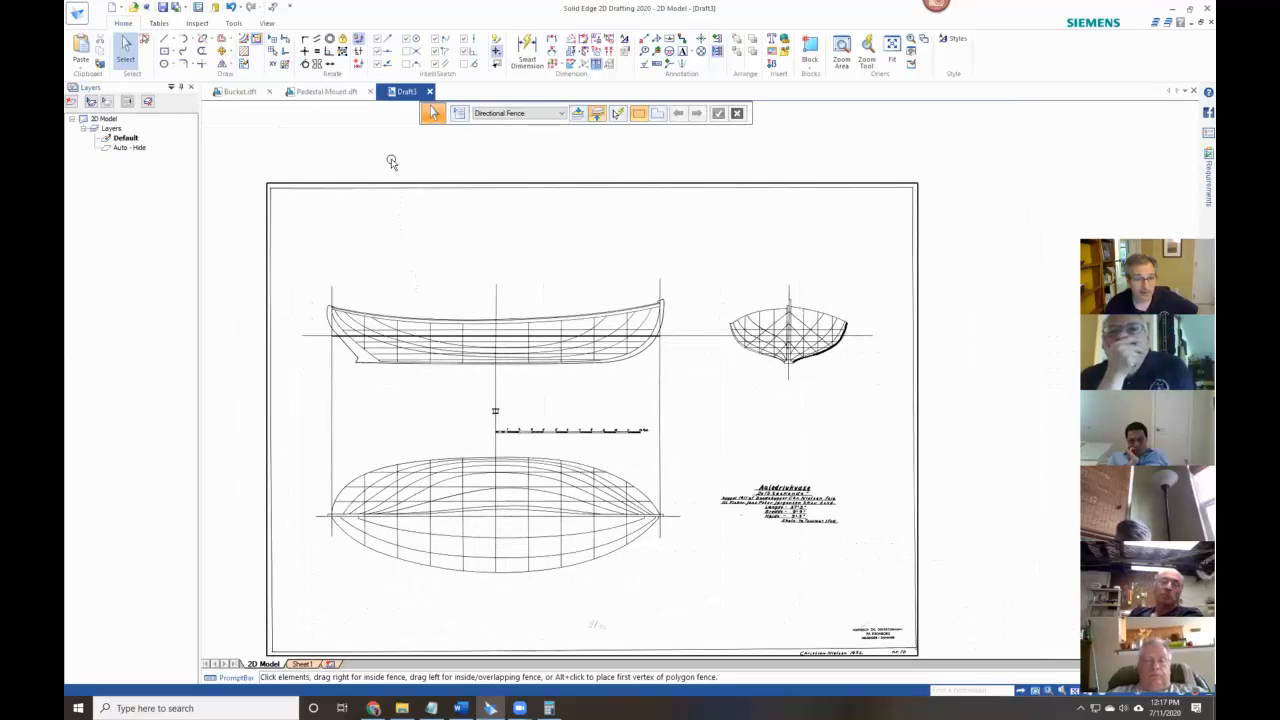
left_click(271, 184)
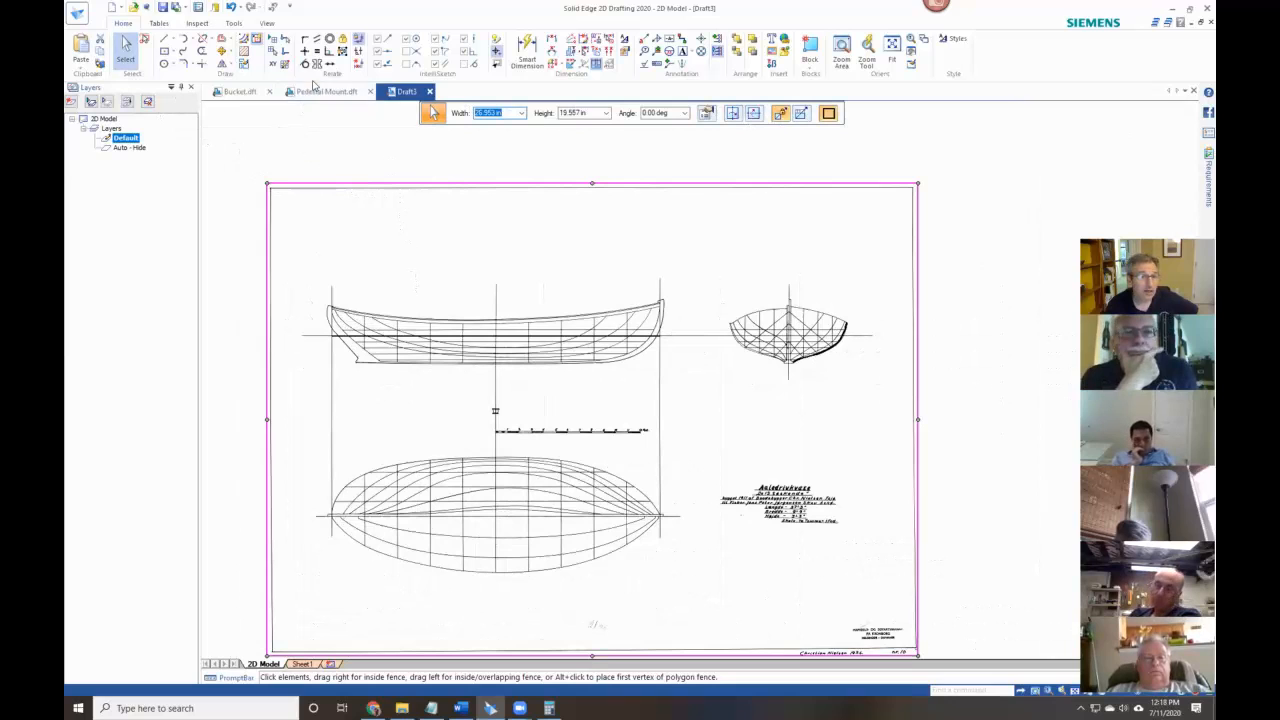
left_click(232, 65)
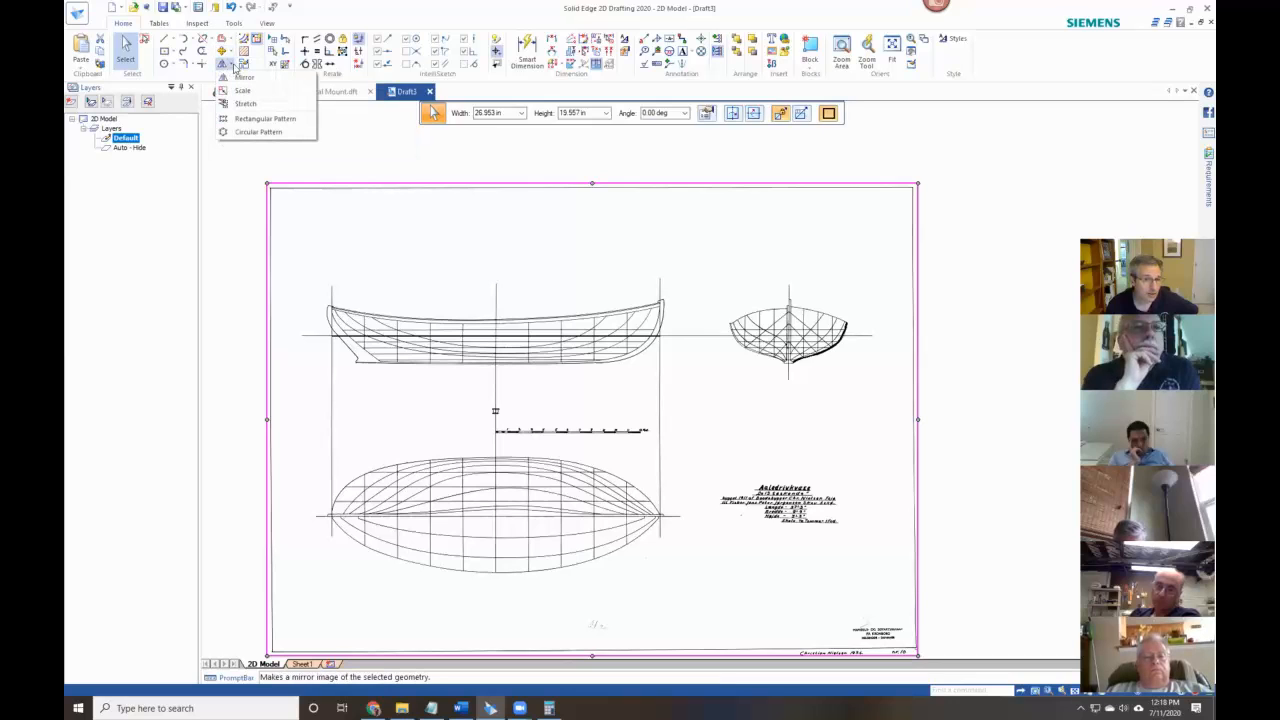
left_click(235, 226)
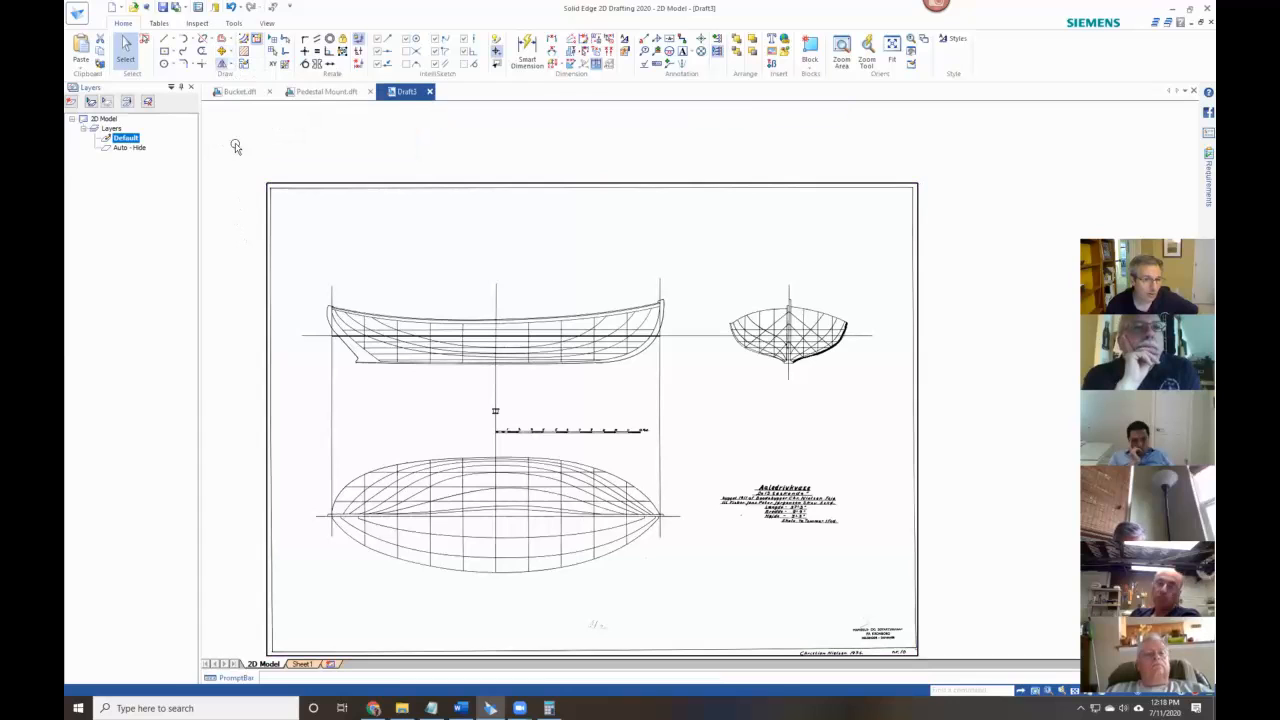
Scale the scanned boat plan image by the copied factor of 24.08, using the centre of the sheet as the scale centre point.
left_click(234, 66)
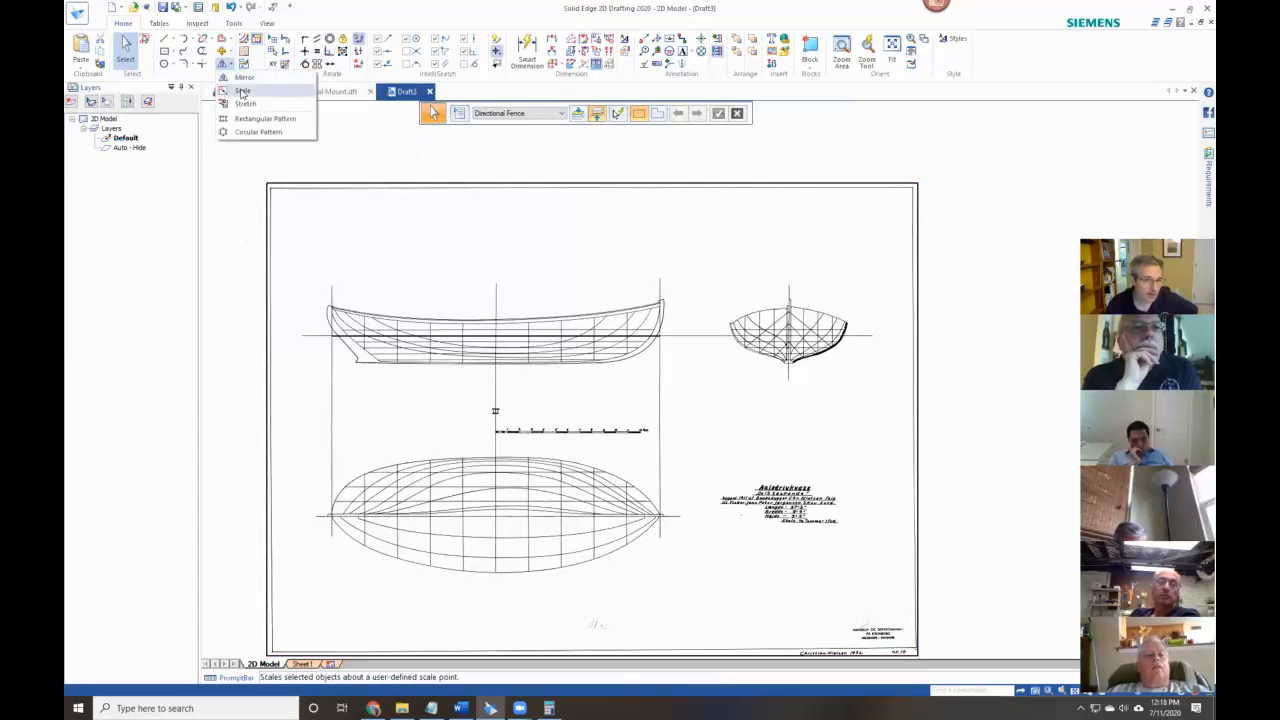
left_click(240, 90)
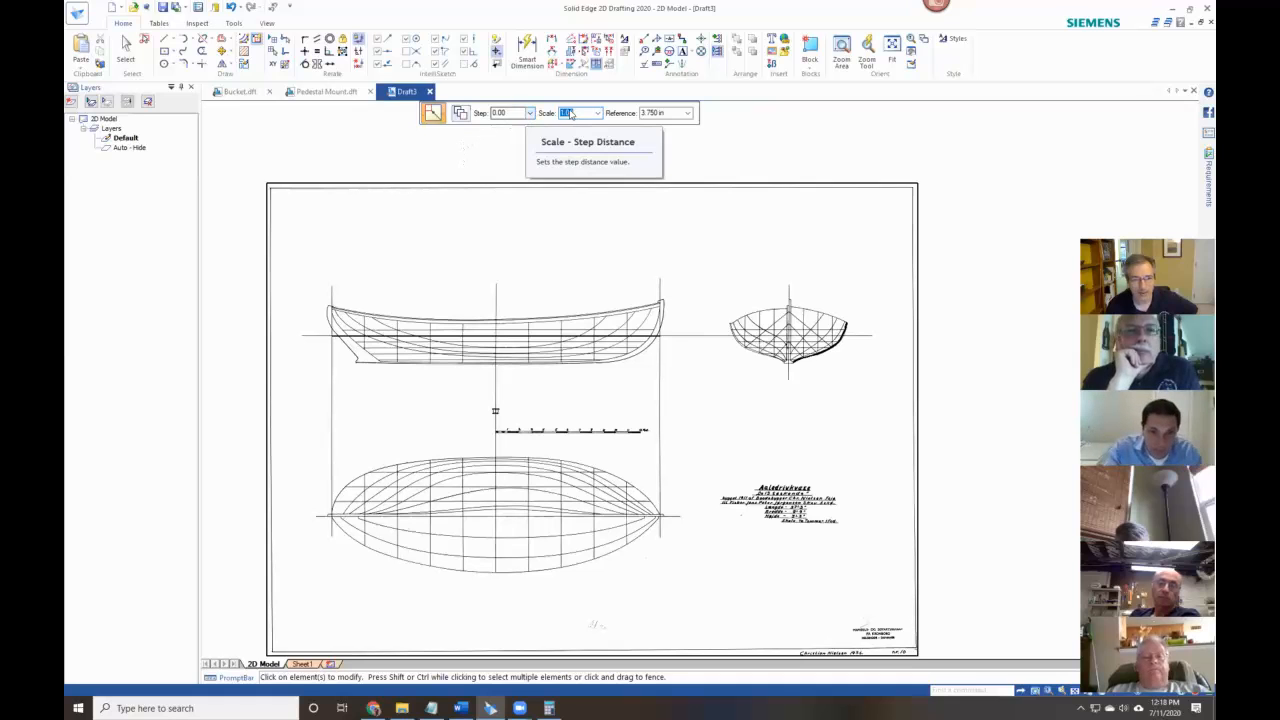
right_click(578, 112)
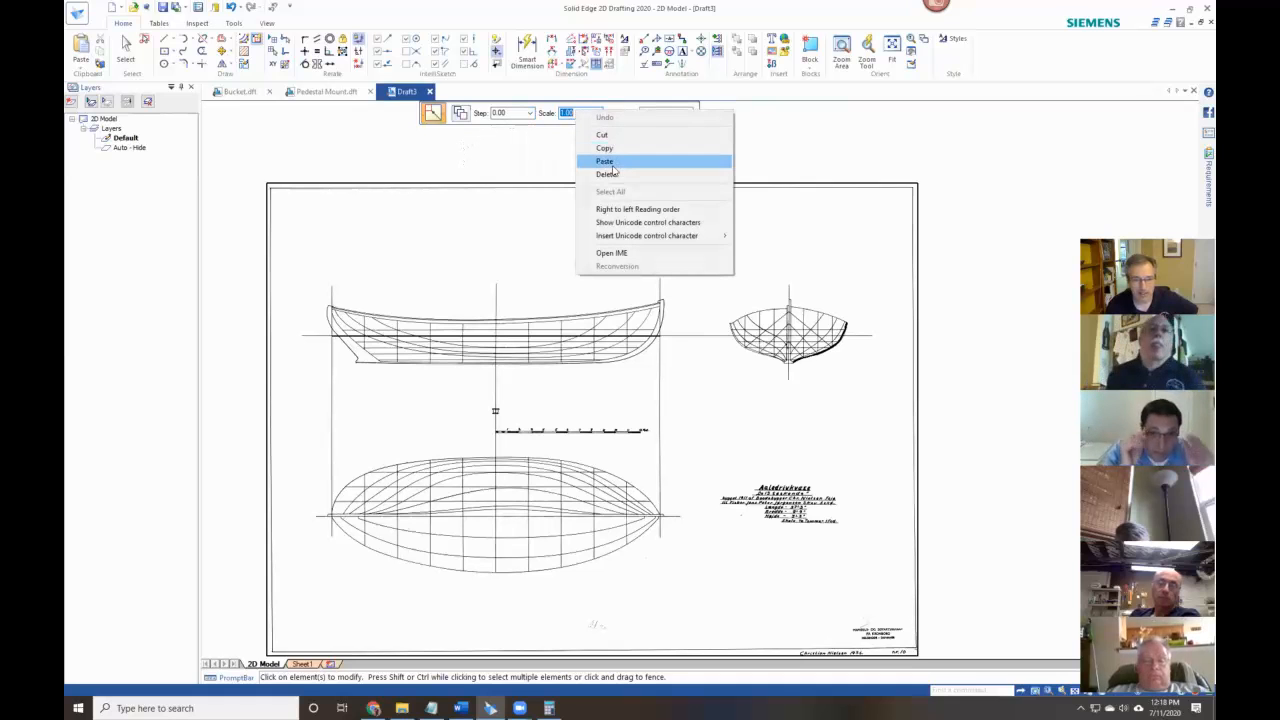
left_click(605, 161)
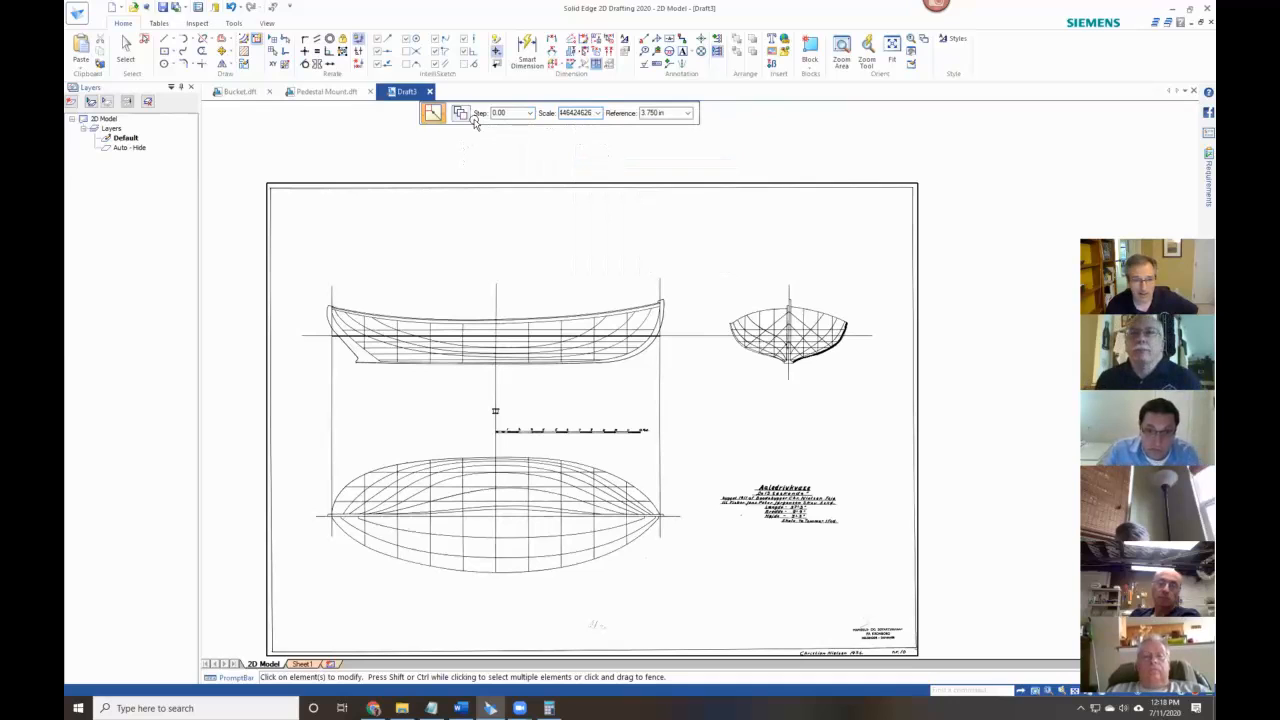
key("Tab")
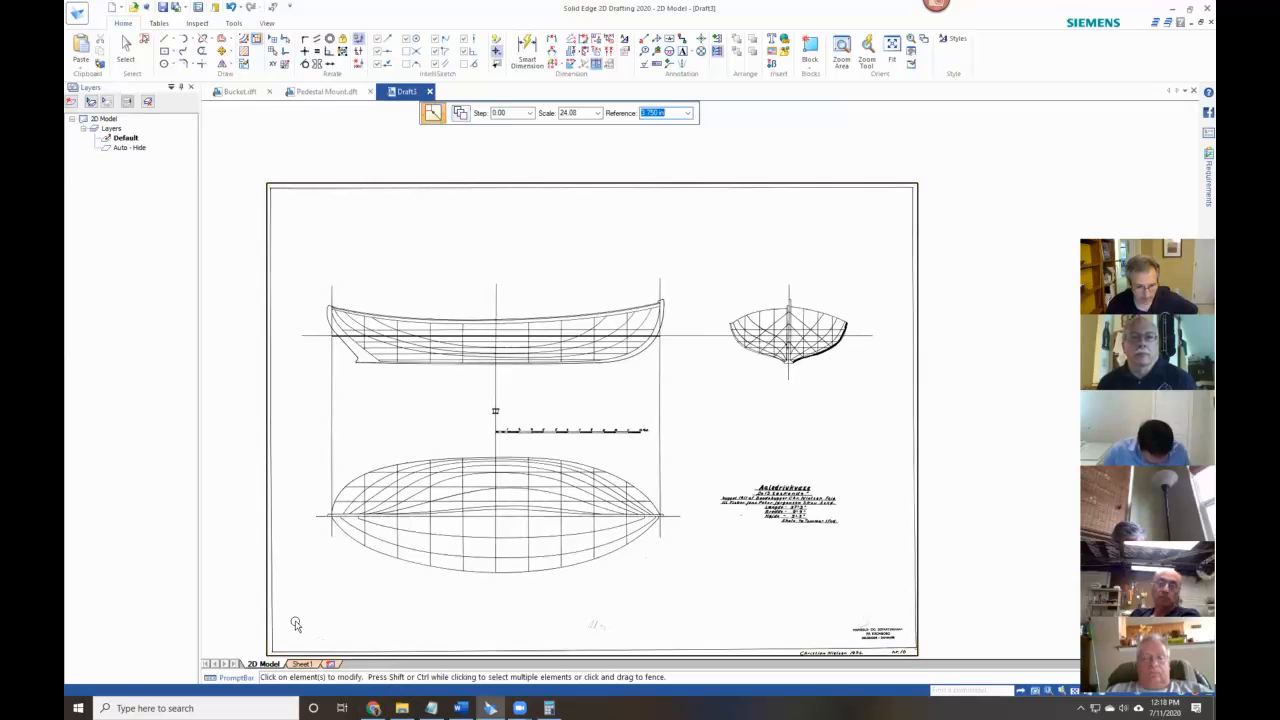
scroll(464, 507, "down", 1)
scroll(573, 461, "down", 1)
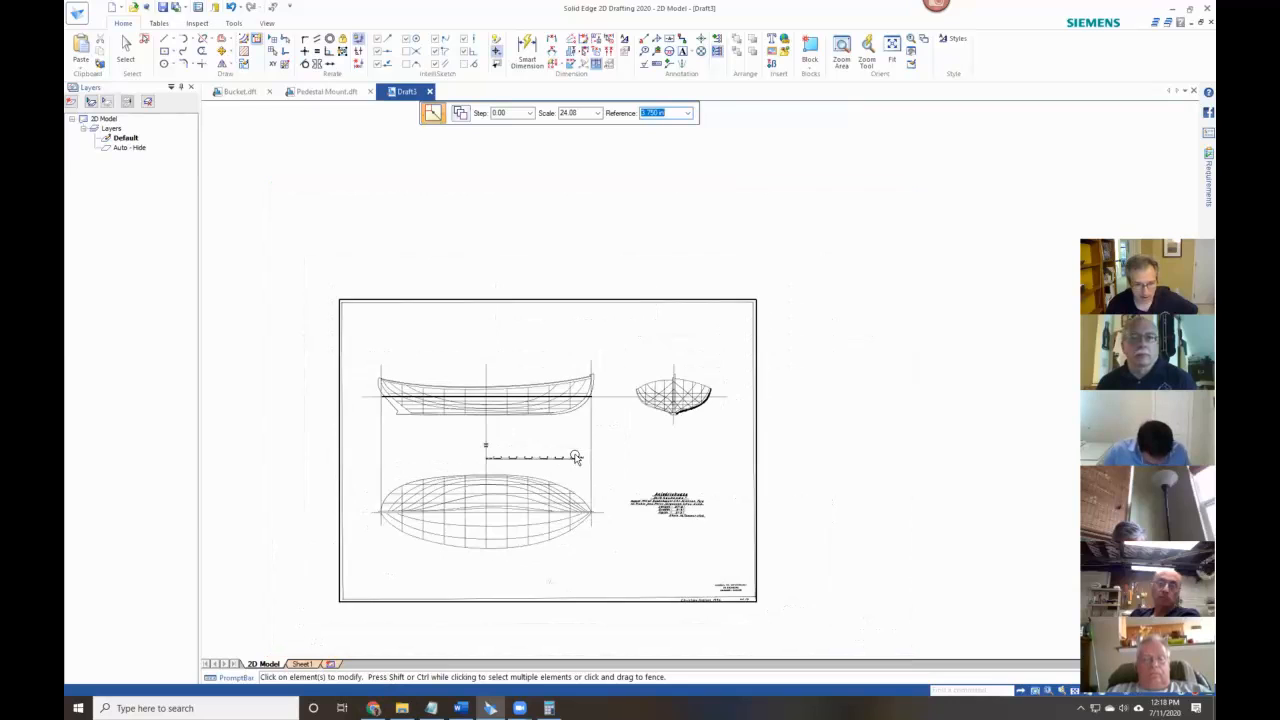
left_click(757, 488)
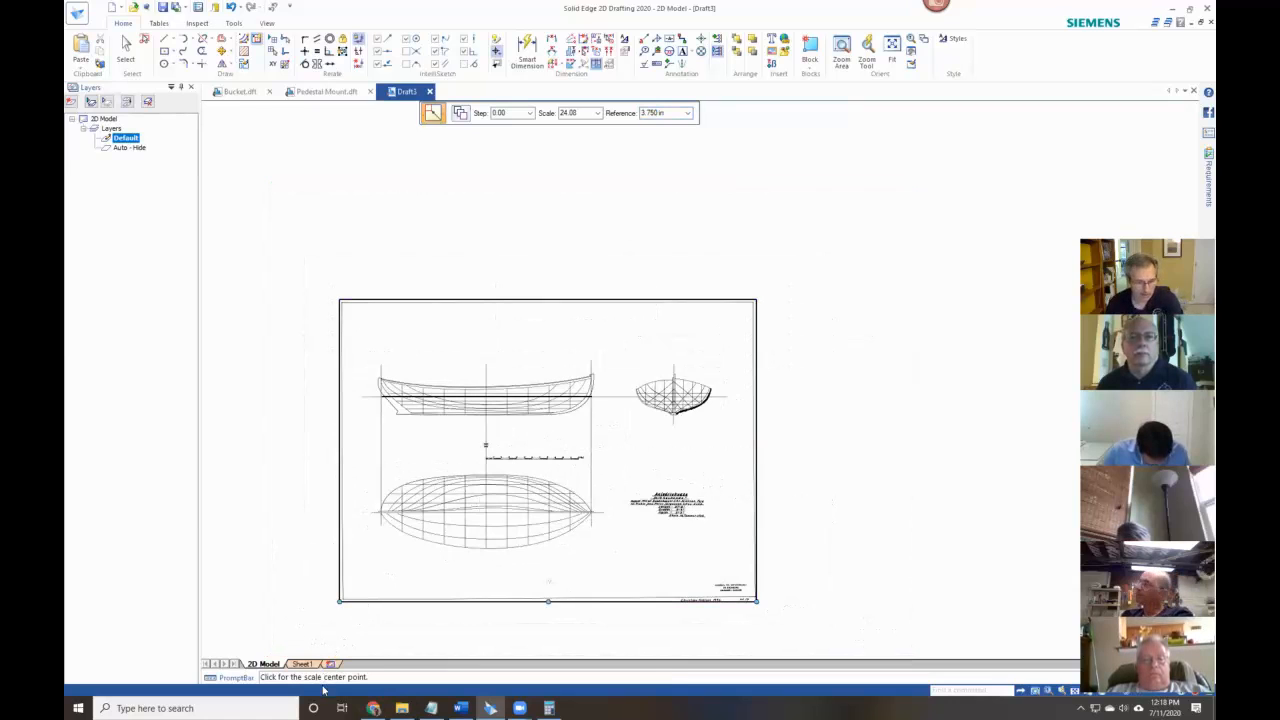
left_click(548, 450)
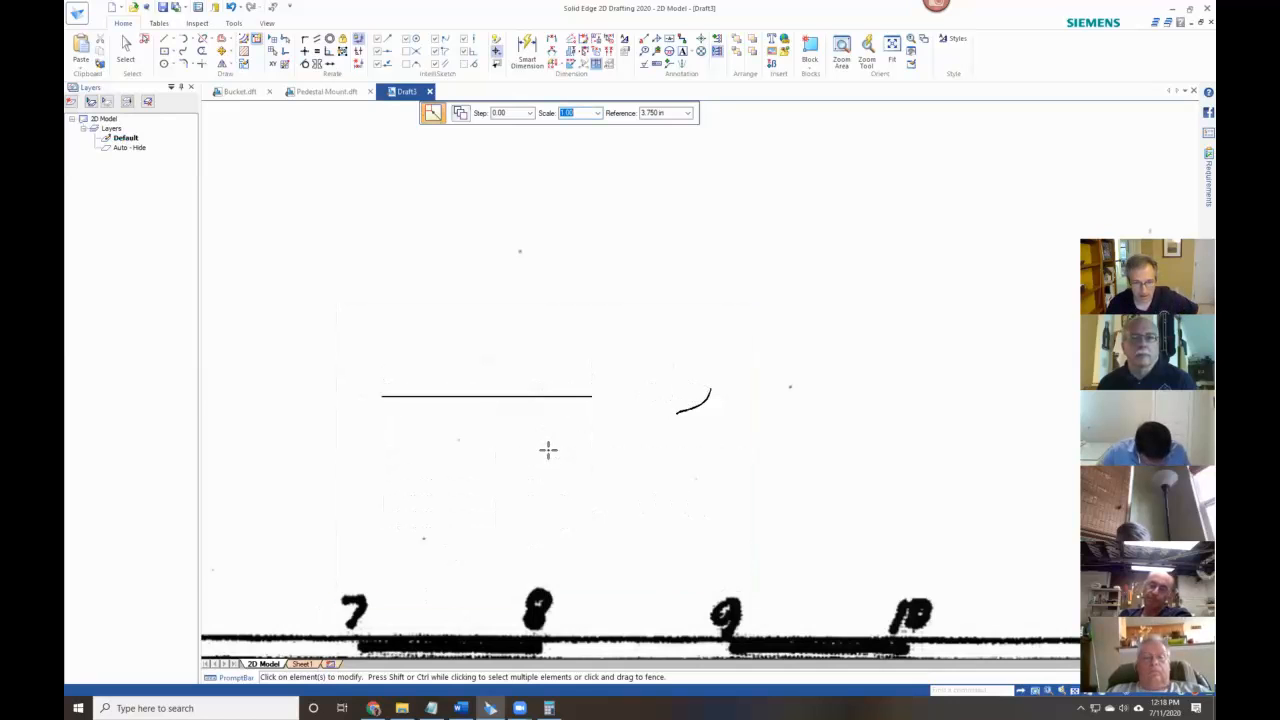
scroll(548, 450, "down", 6)
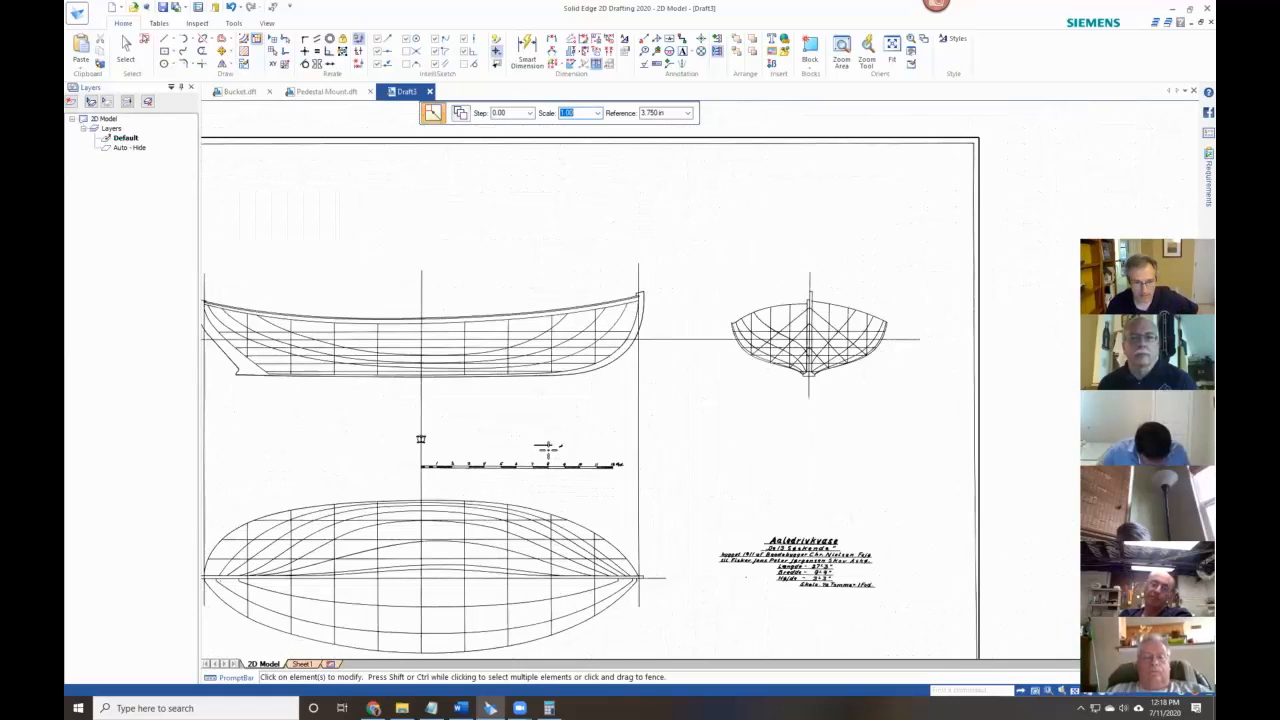
scroll(548, 450, "down", 1)
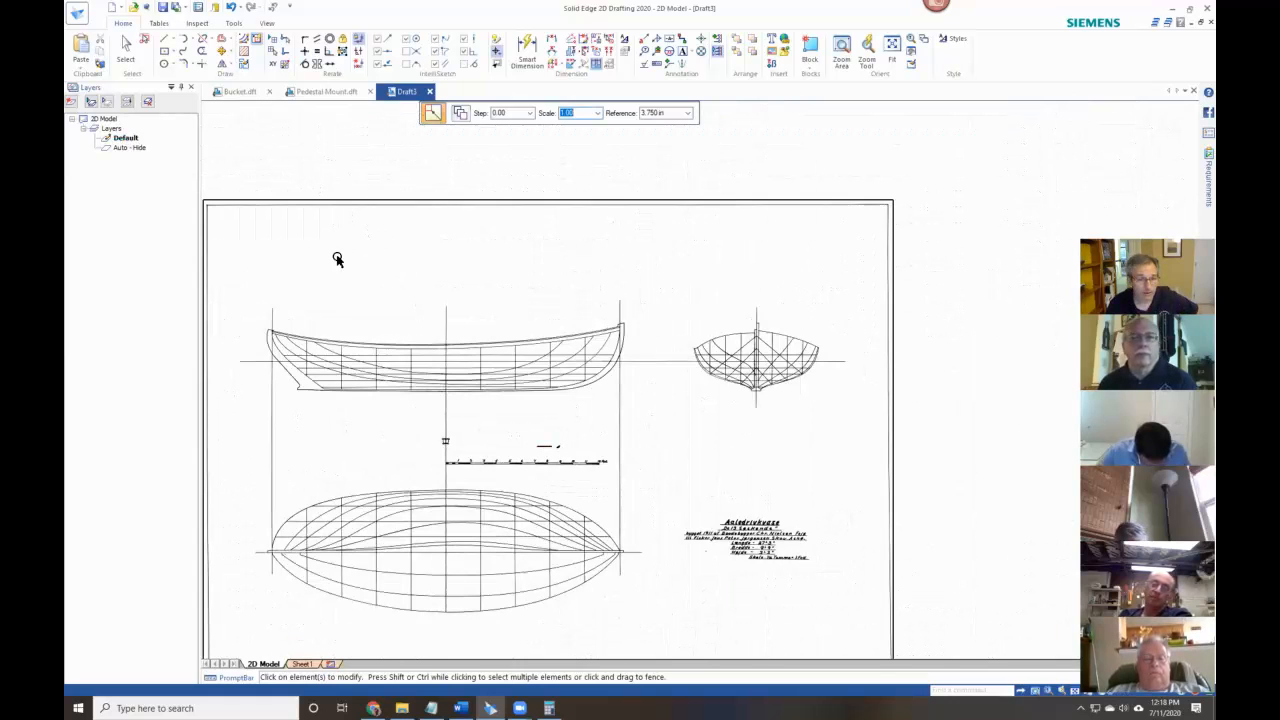
Select the scaled boat plan image by its border and send it to the back of the display order.
key("Escape")
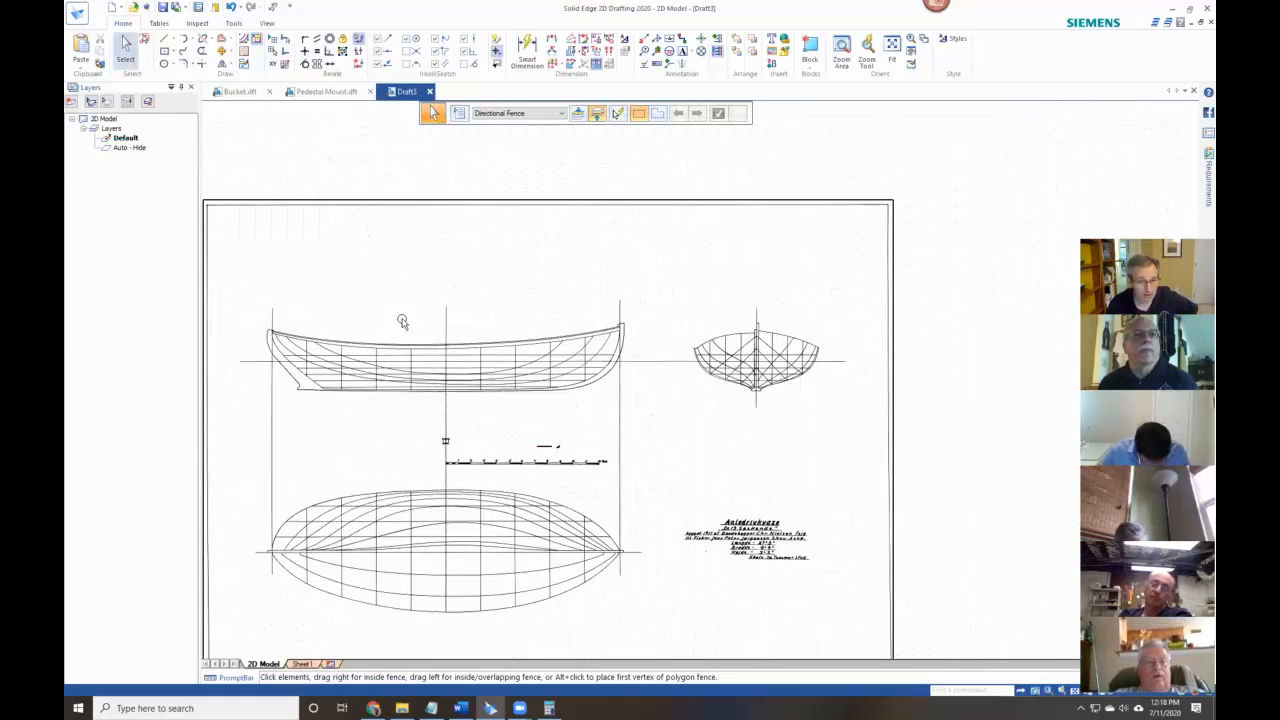
scroll(410, 371, "down", 2)
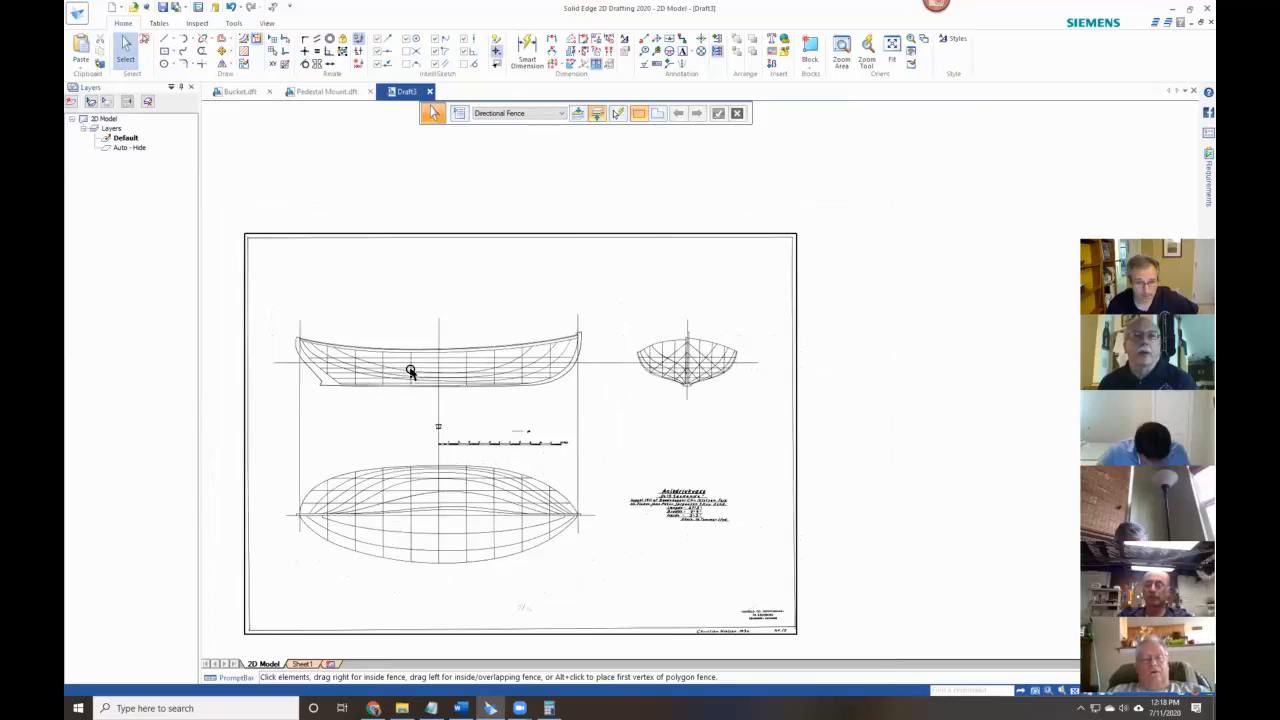
left_click(892, 48)
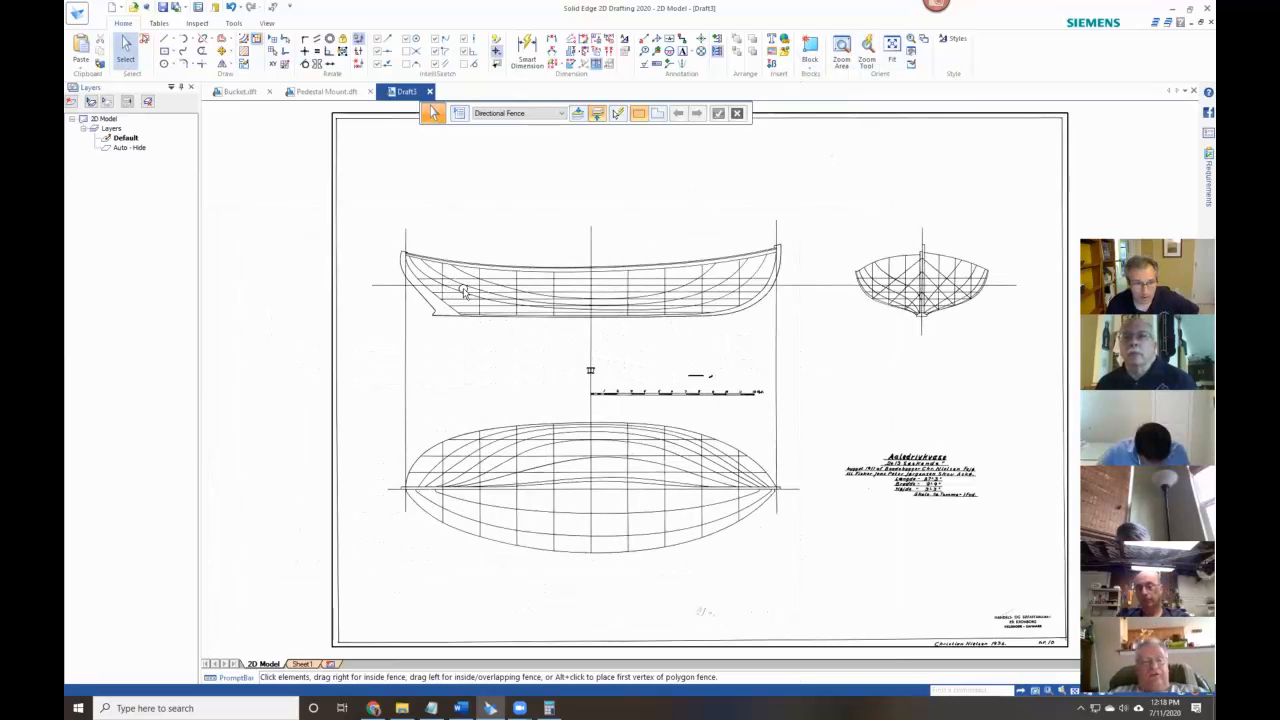
scroll(494, 290, "up", 1)
scroll(524, 287, "up", 3)
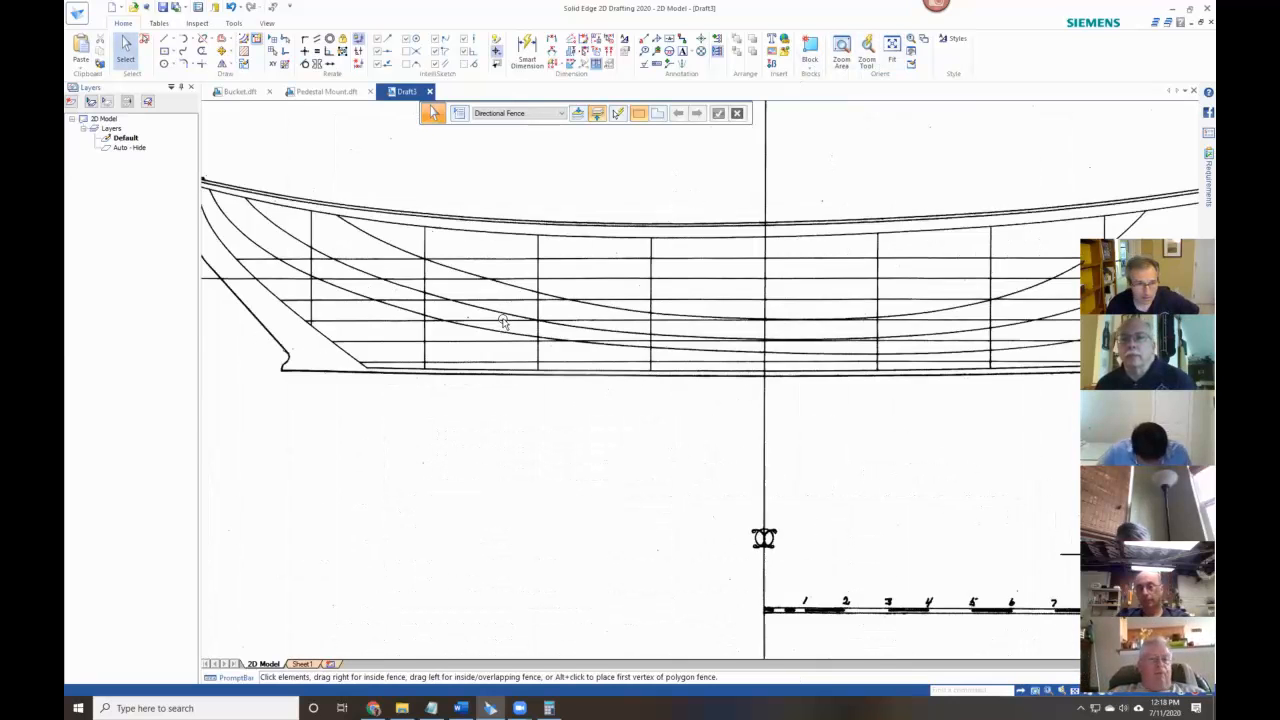
scroll(512, 318, "down", 2)
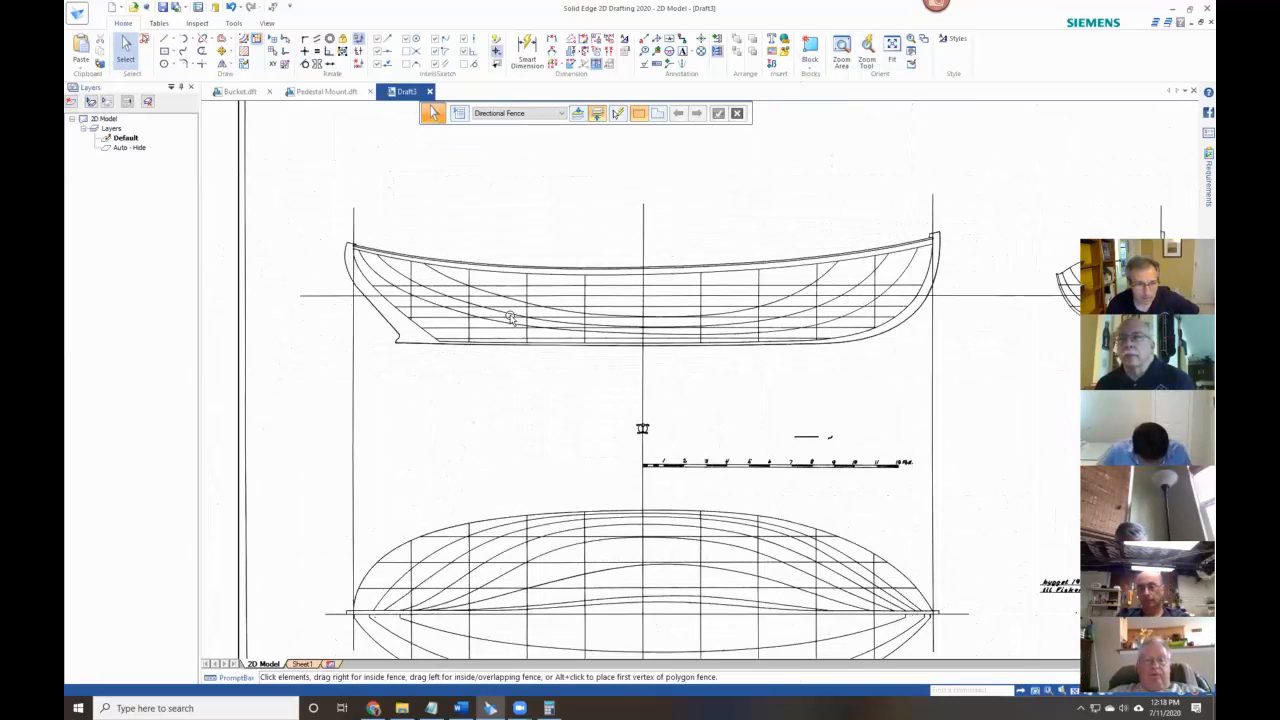
left_click(238, 233)
right_click(239, 234)
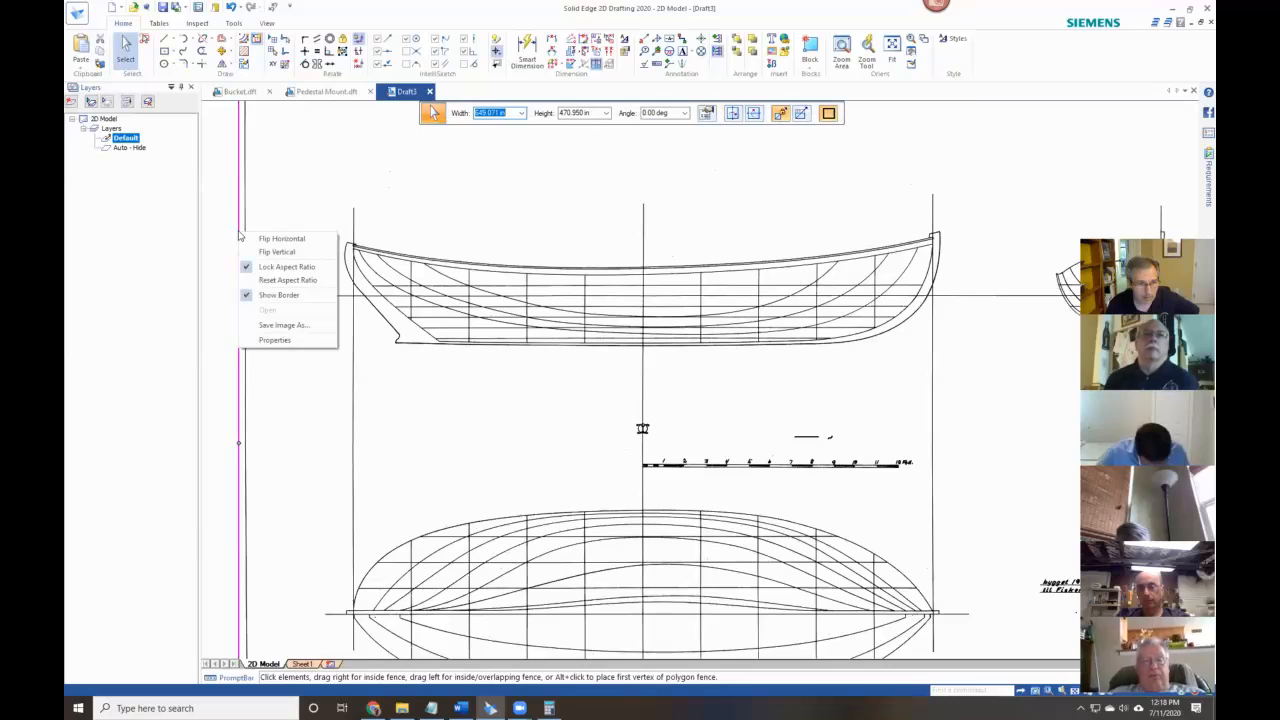
left_click(736, 53)
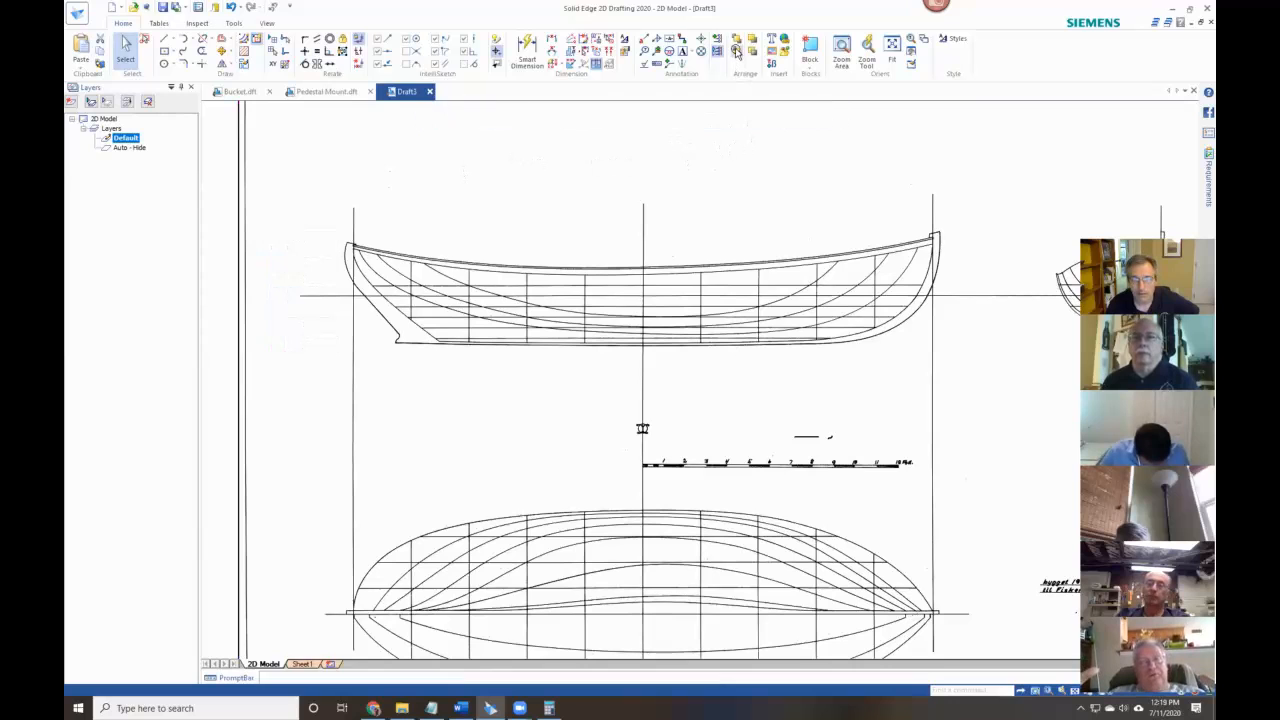
left_click(736, 57)
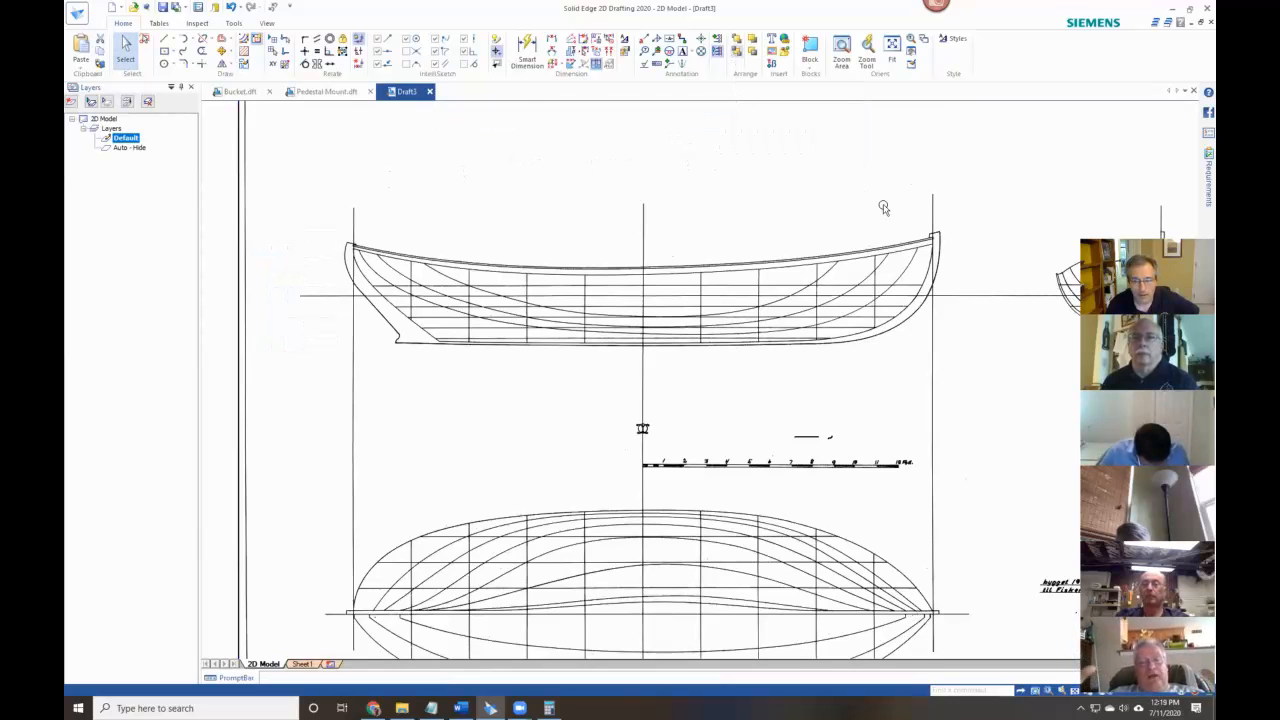
left_click_drag(210, 234, 1068, 343)
Draw a line about 327 in long on the profile's horizontal reference line, between the vertical lines at the hull's two ends.
left_click(164, 40)
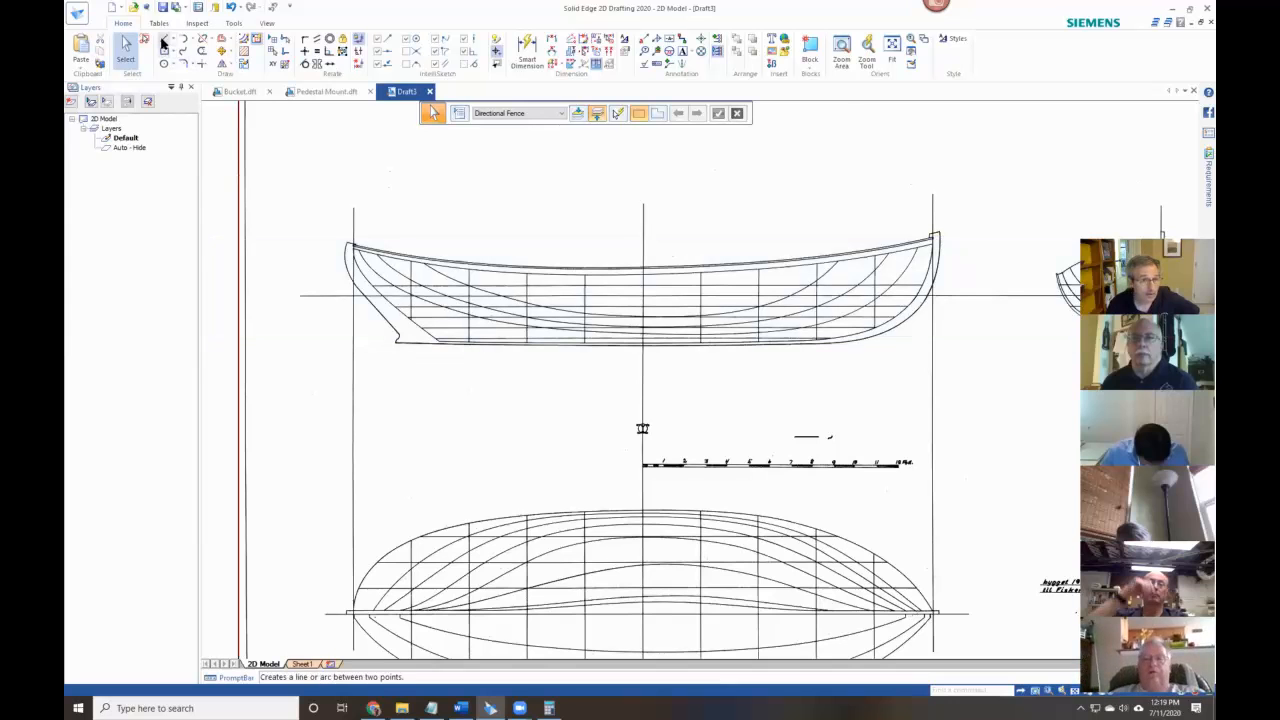
scroll(352, 292, "up", 5)
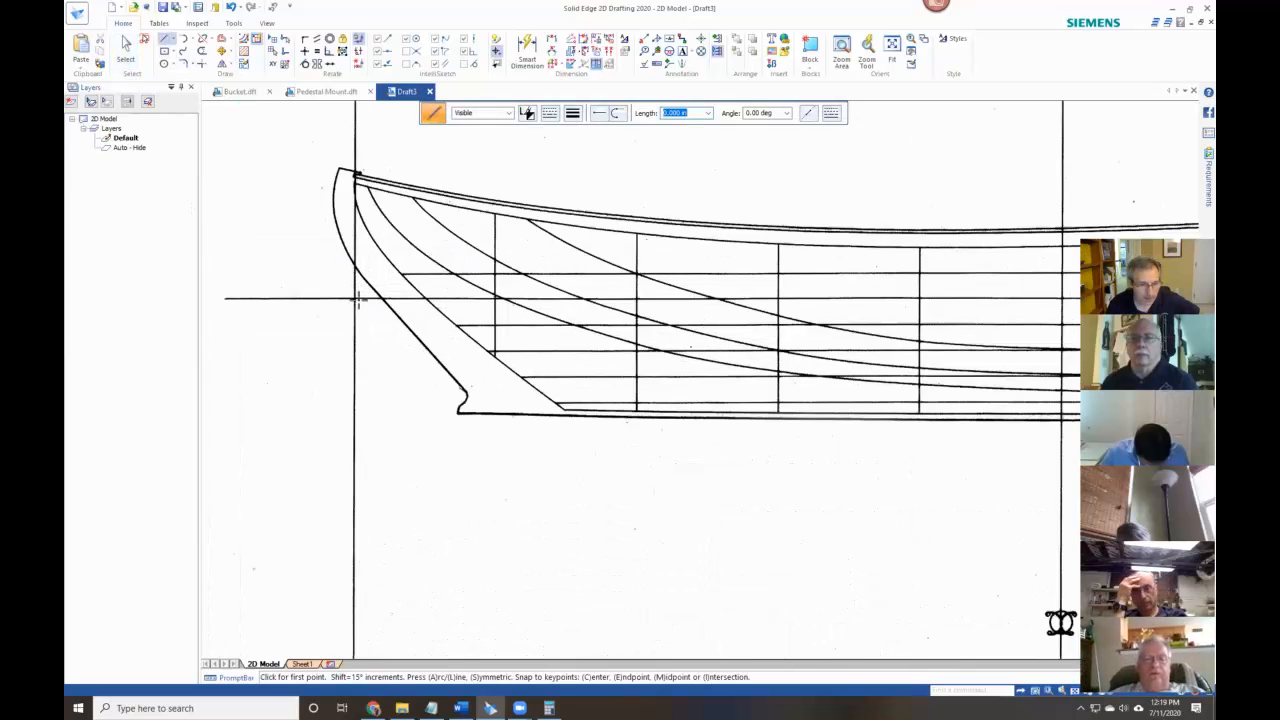
left_click(352, 297)
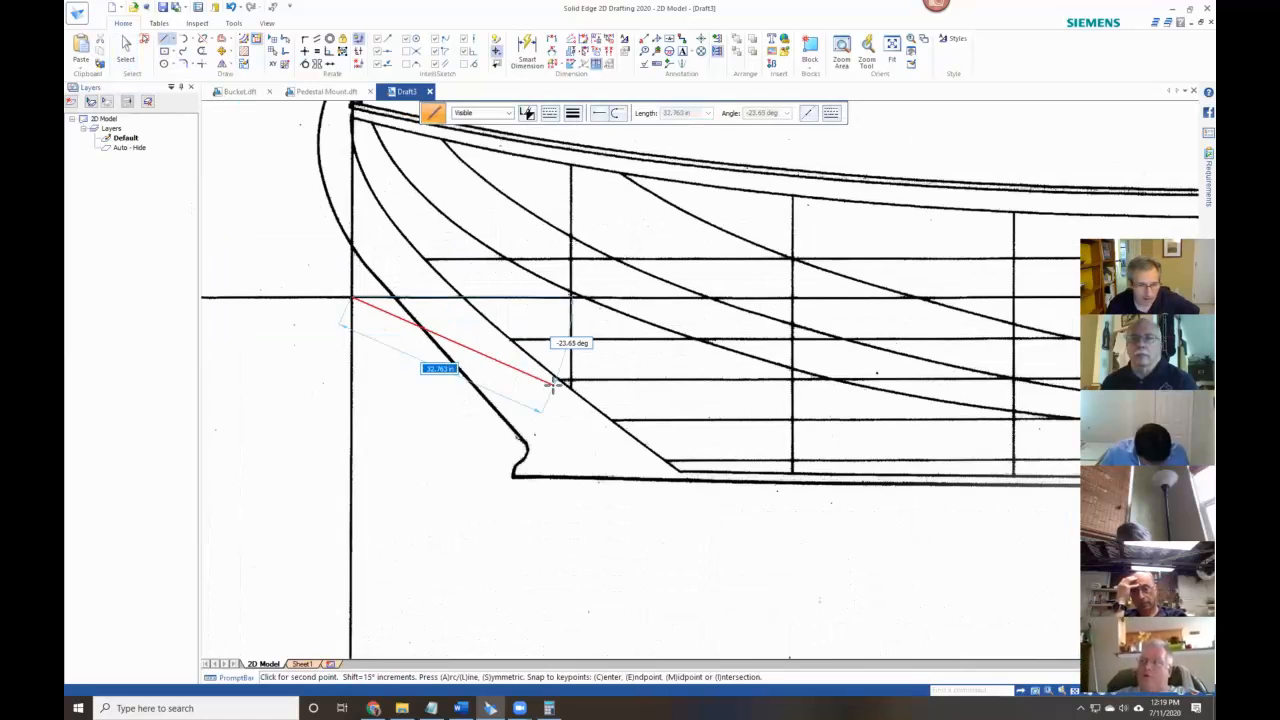
scroll(566, 374, "down", 5)
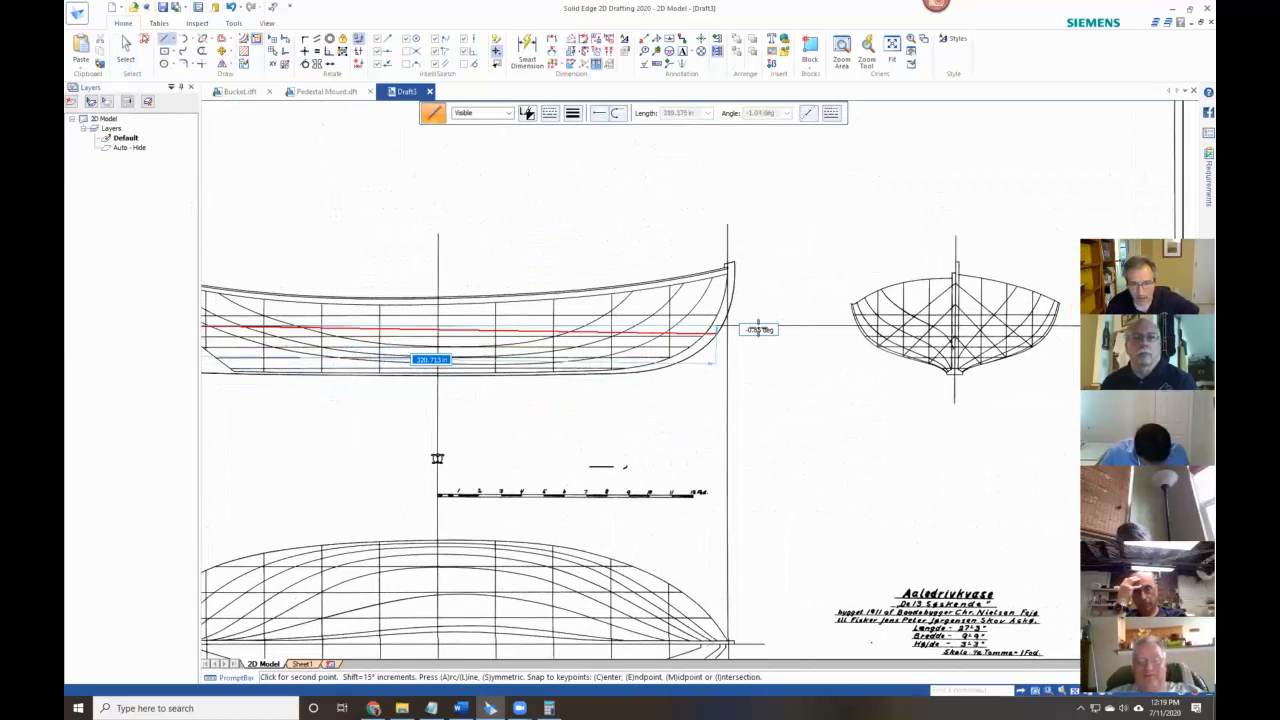
scroll(707, 322, "up", 5)
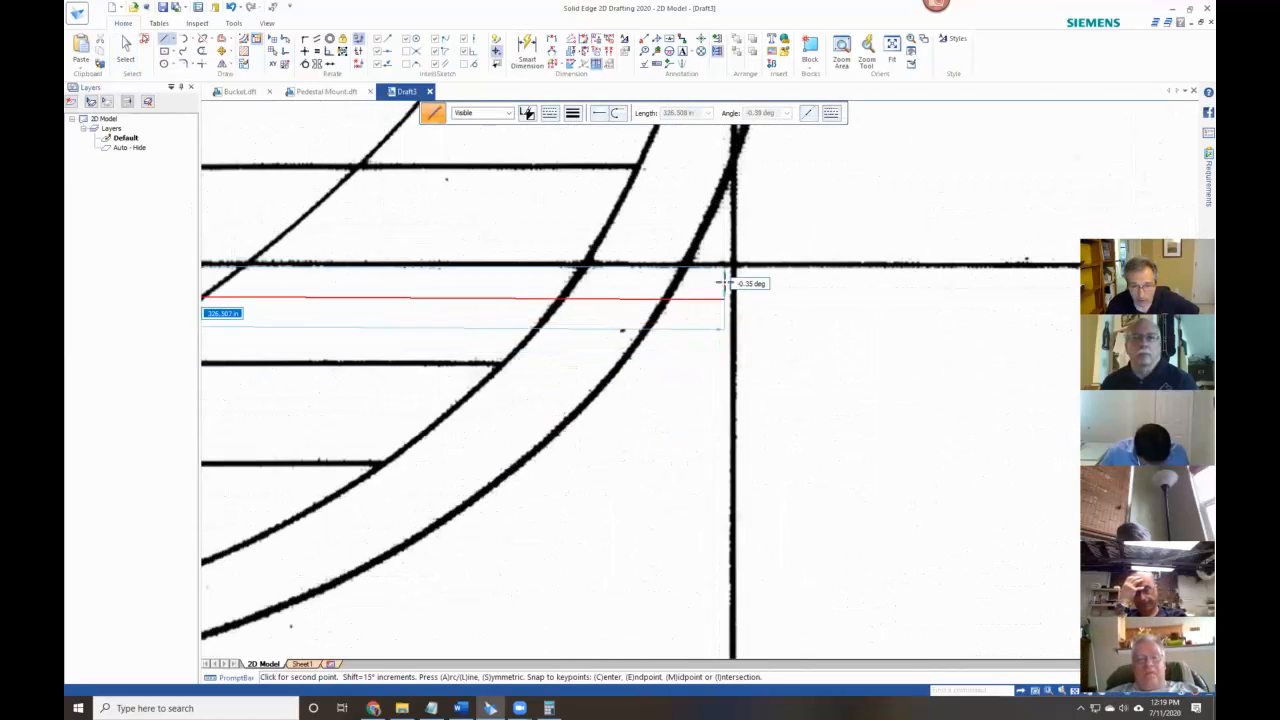
left_click(735, 267)
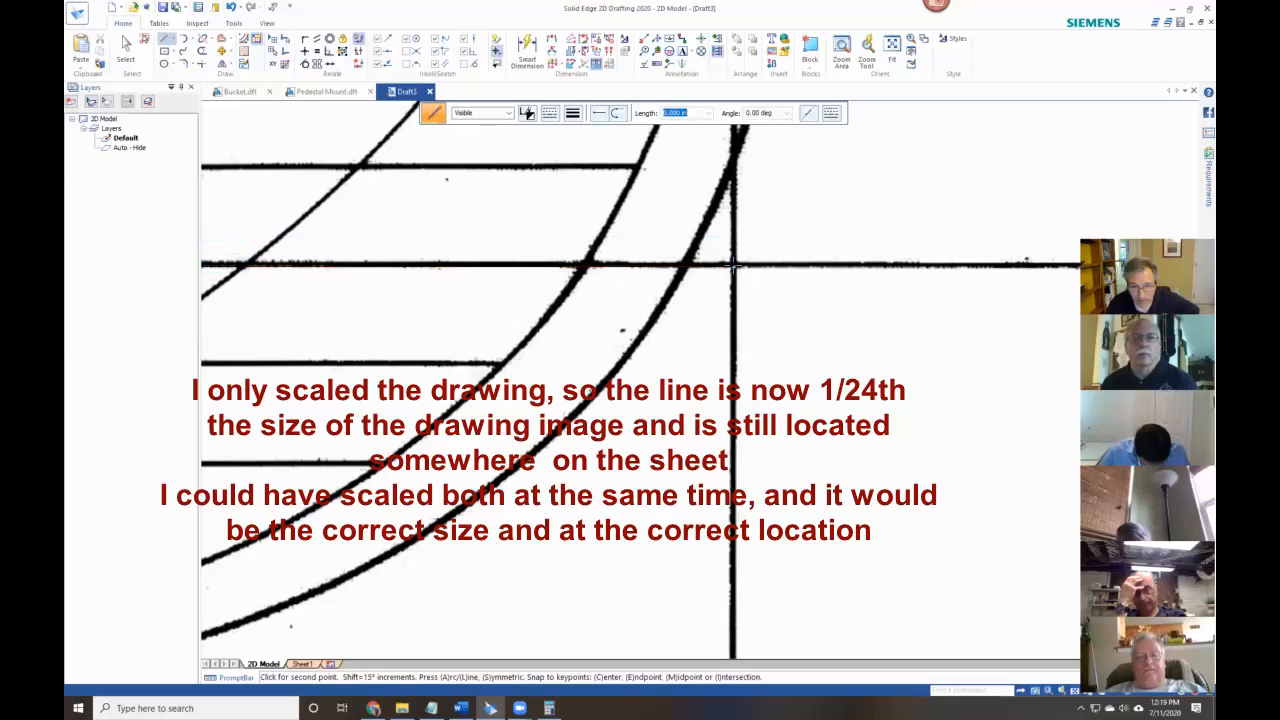
Select the new profile line to check its length, and examine it against the whole scaled plan.
left_click(125, 45)
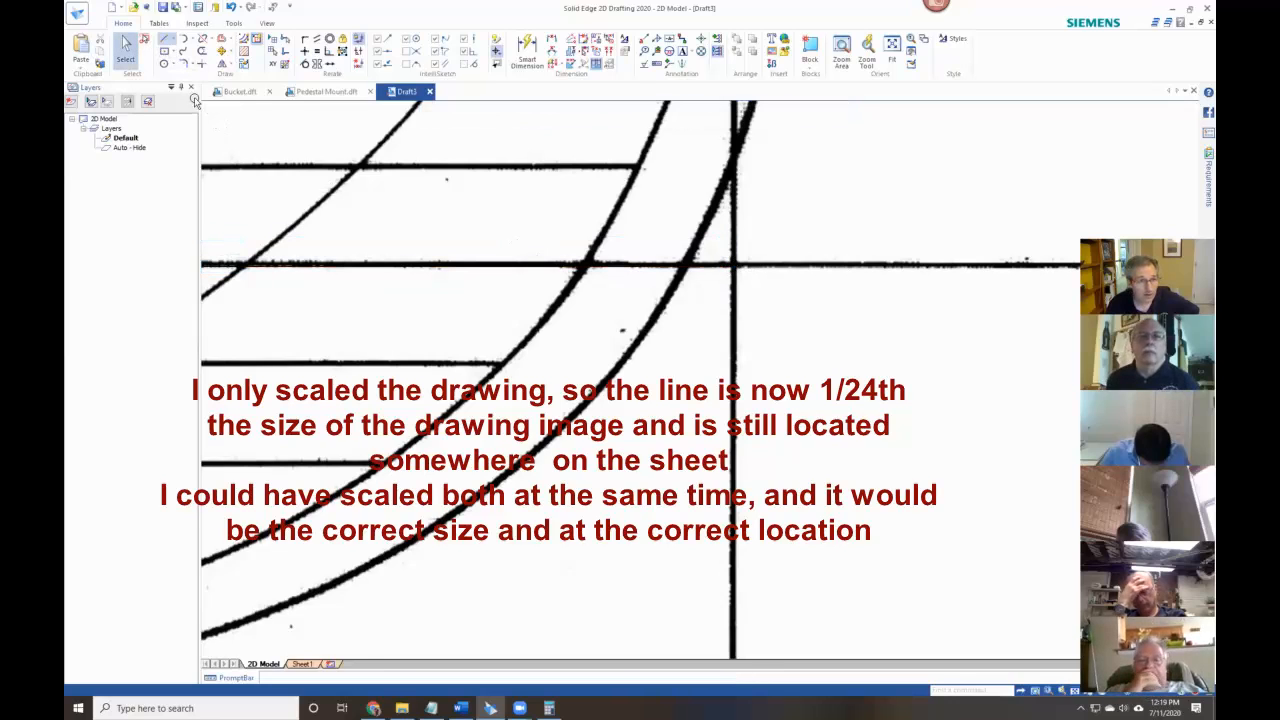
left_click(630, 267)
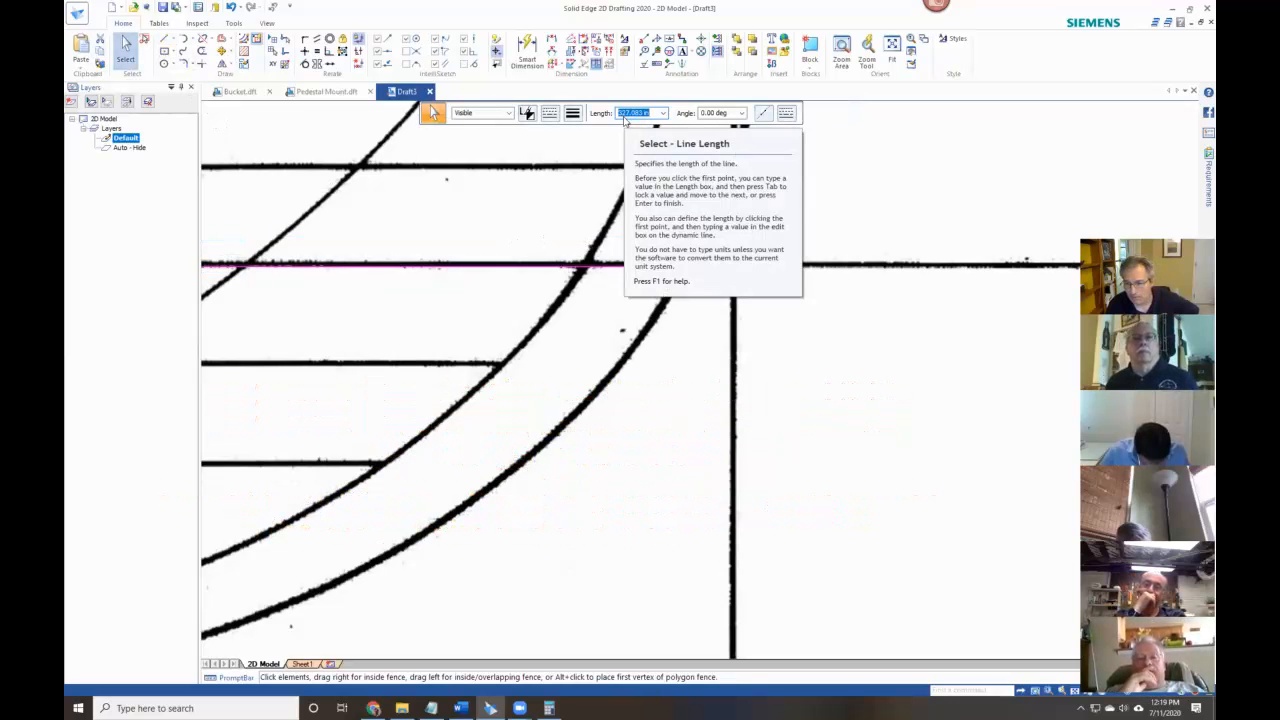
scroll(548, 281, "down", 3)
scroll(548, 281, "down", 5)
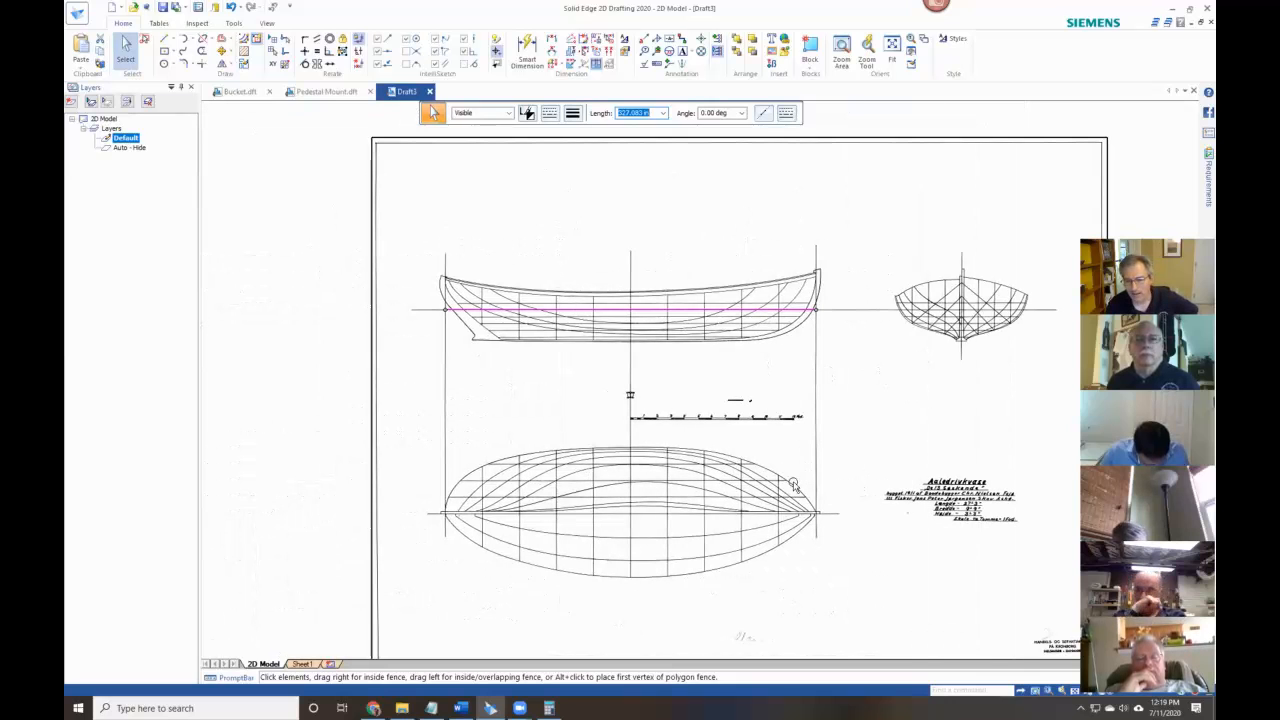
scroll(682, 500, "up", 3)
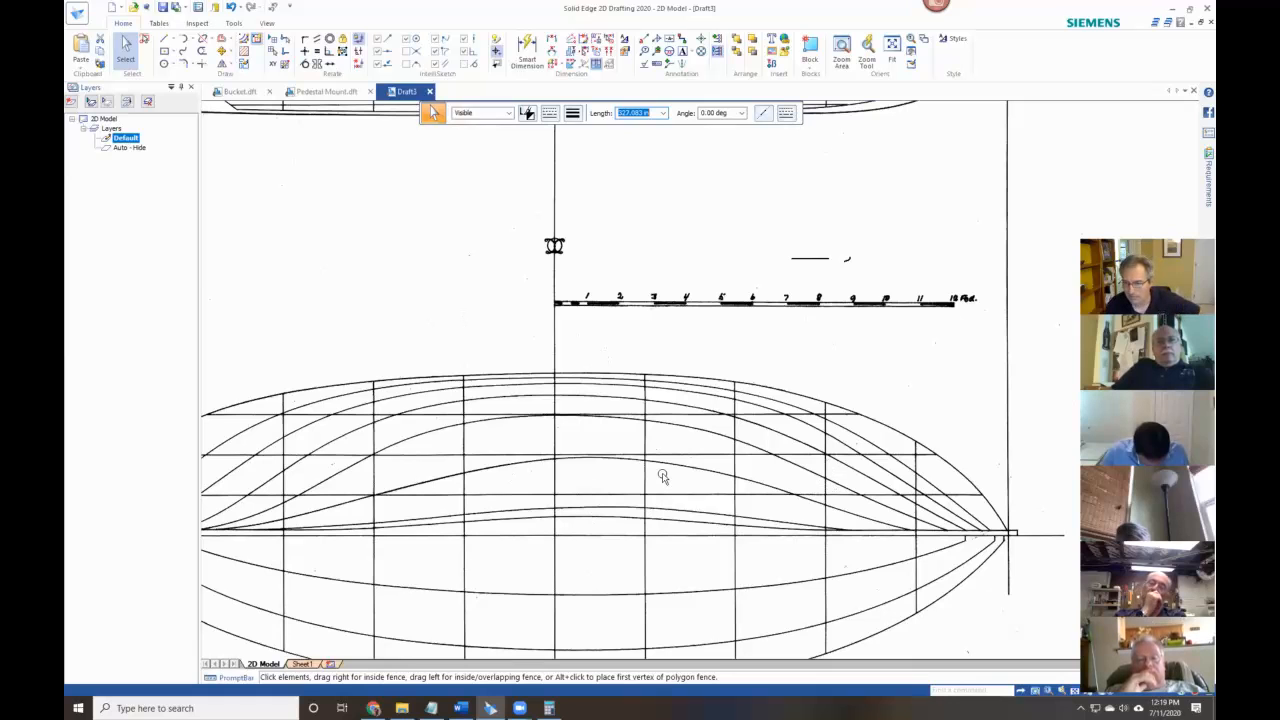
scroll(412, 254, "down", 2)
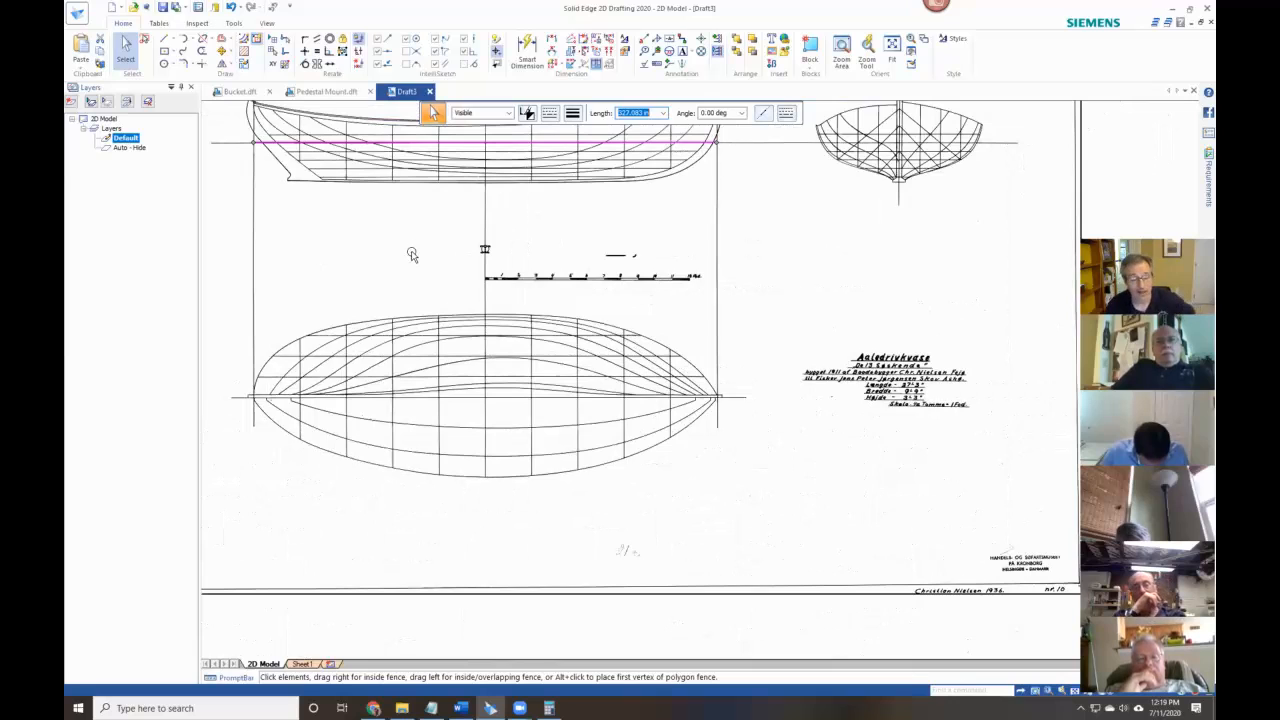
scroll(412, 254, "down", 2)
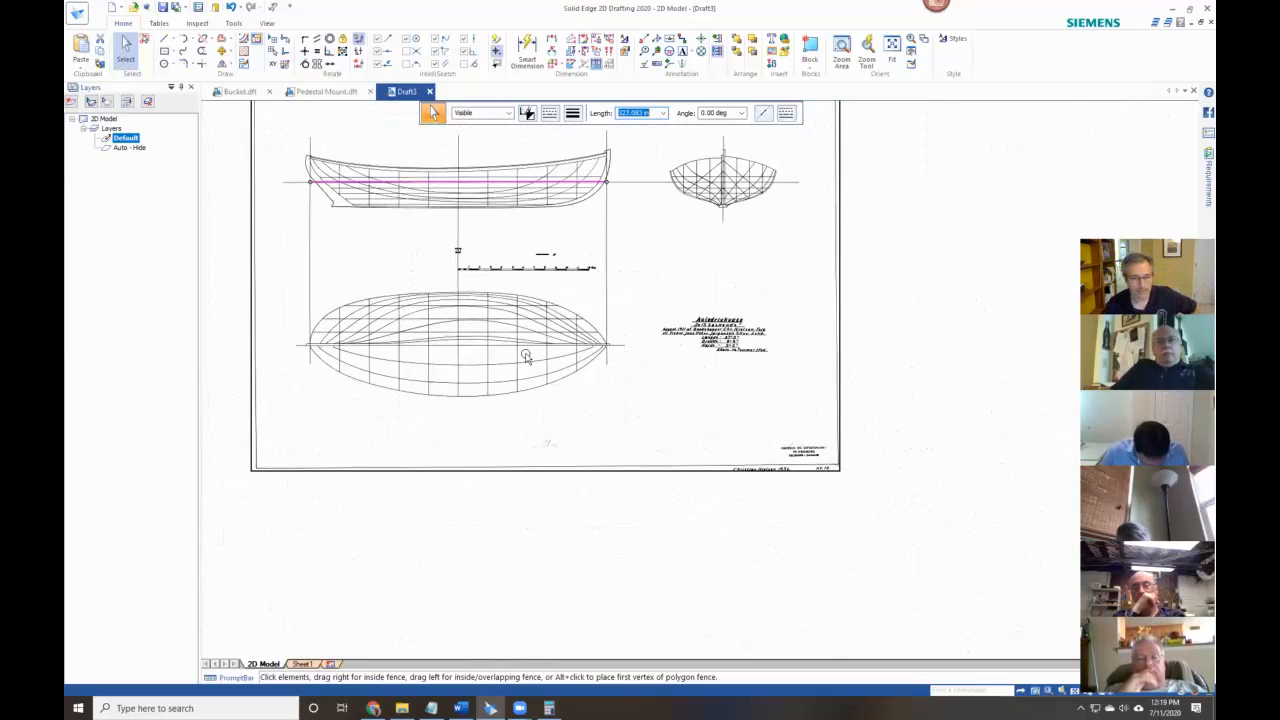
middle_click_drag(964, 265, 983, 343)
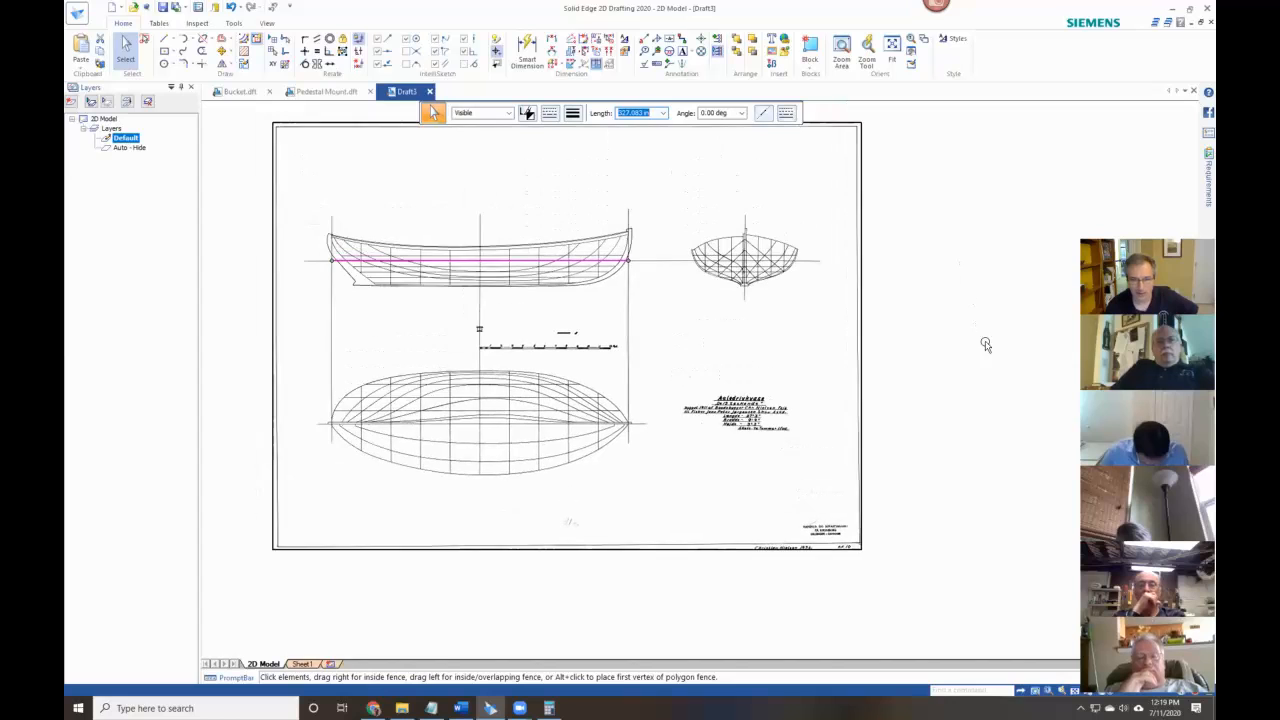
Switch to Sheet1 and start creating a 2D Model view of the scaled plan.
left_click(302, 664)
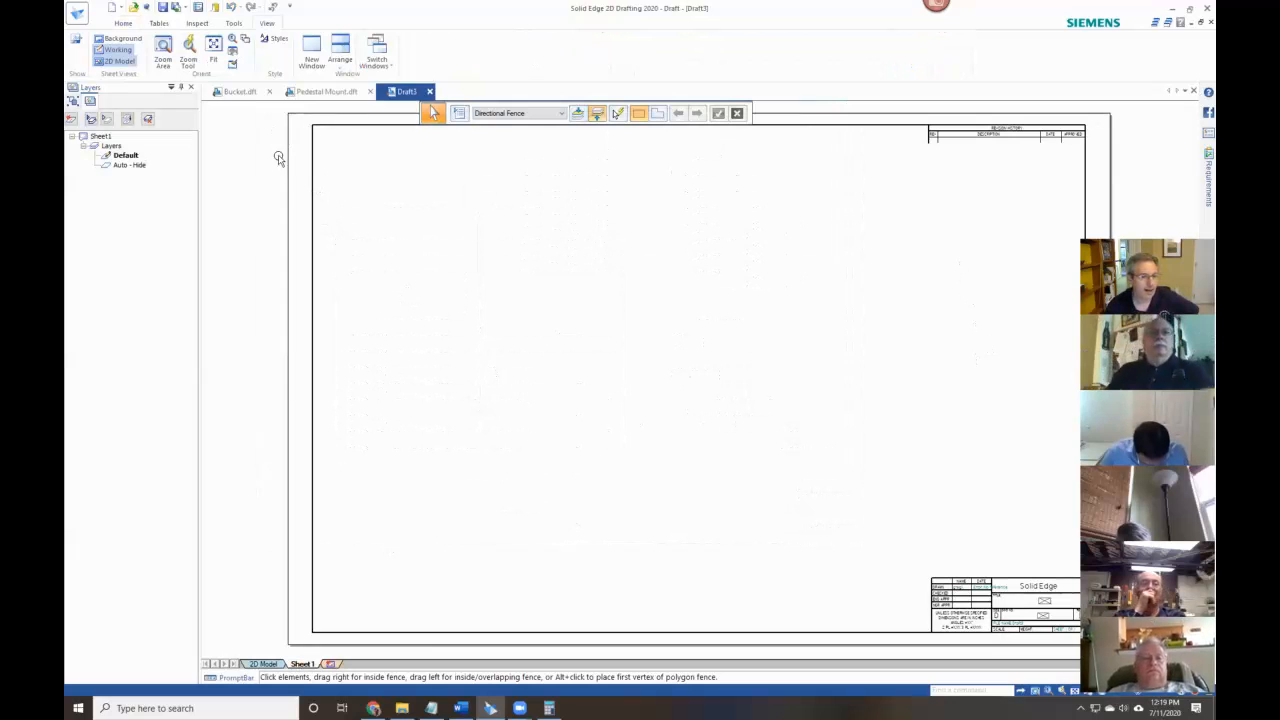
left_click(263, 664)
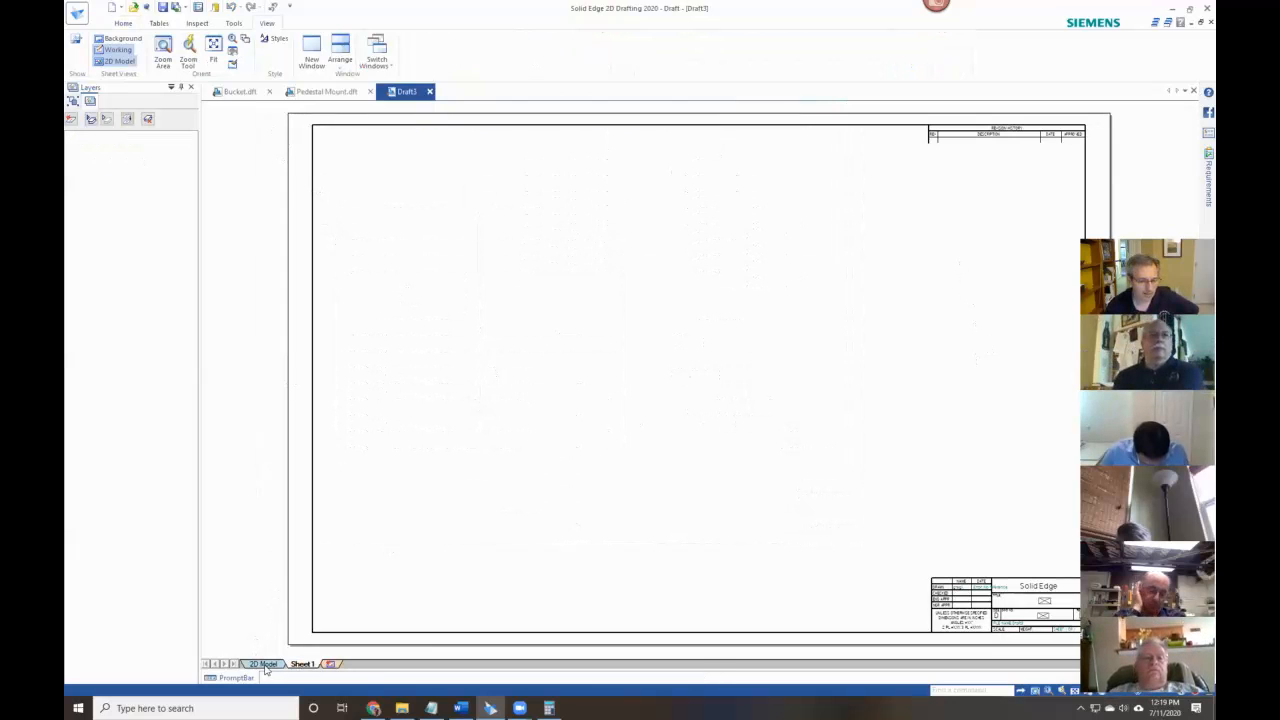
left_click(300, 663)
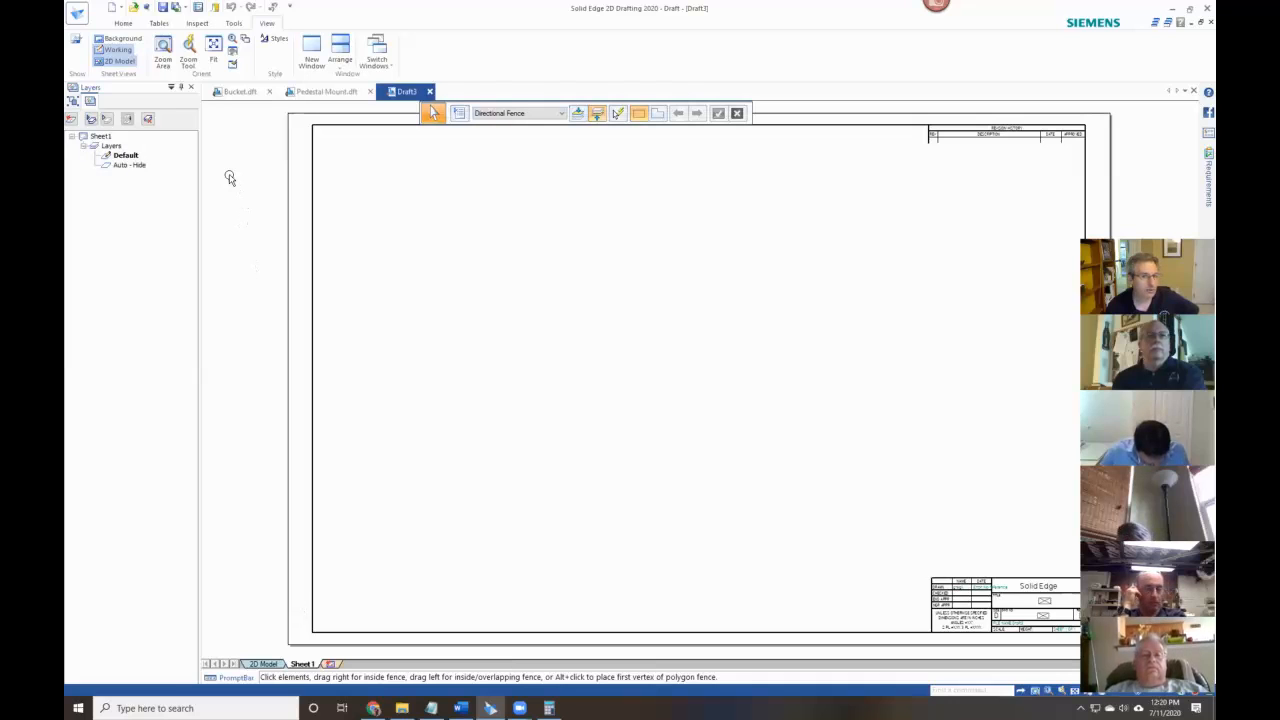
left_click(233, 23)
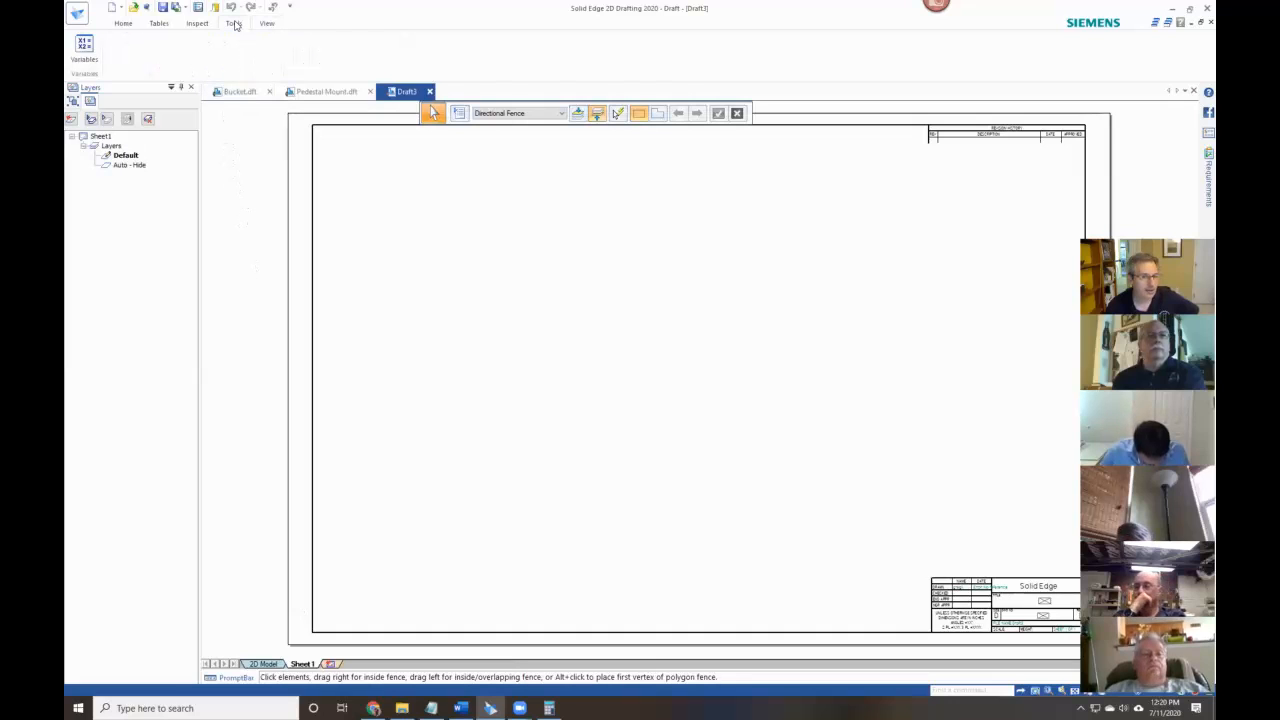
left_click(159, 24)
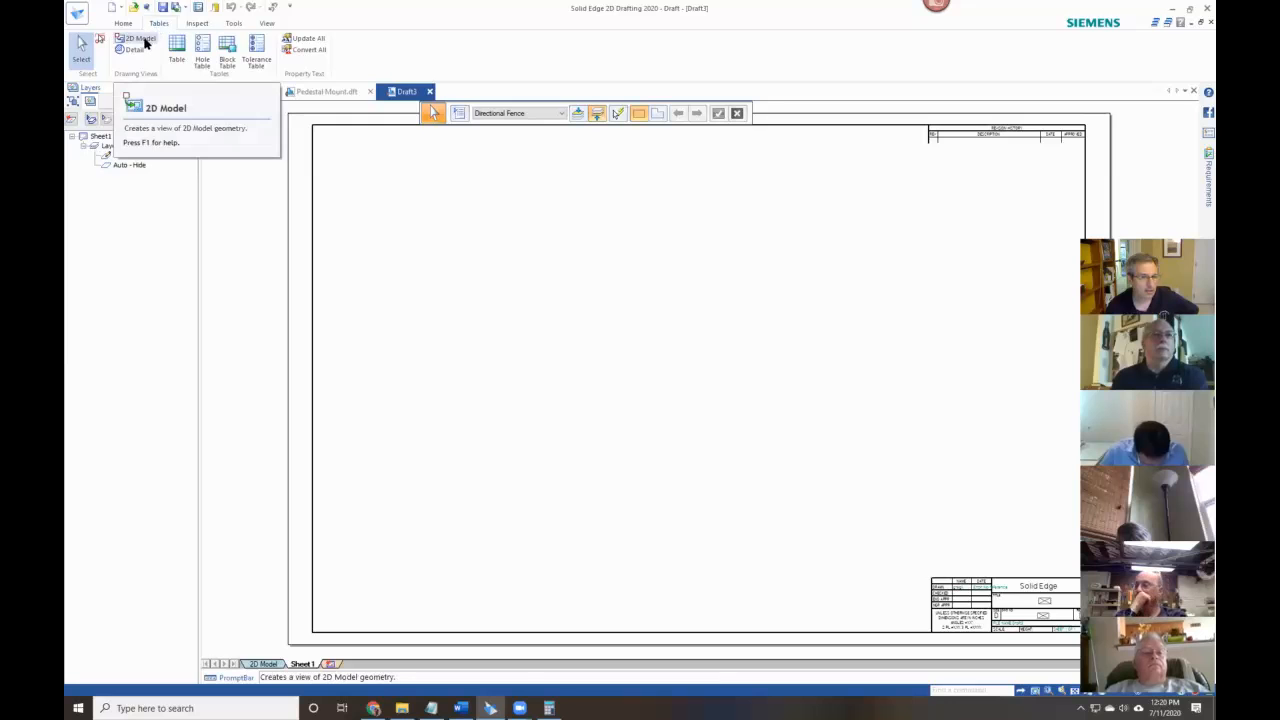
left_click(144, 42)
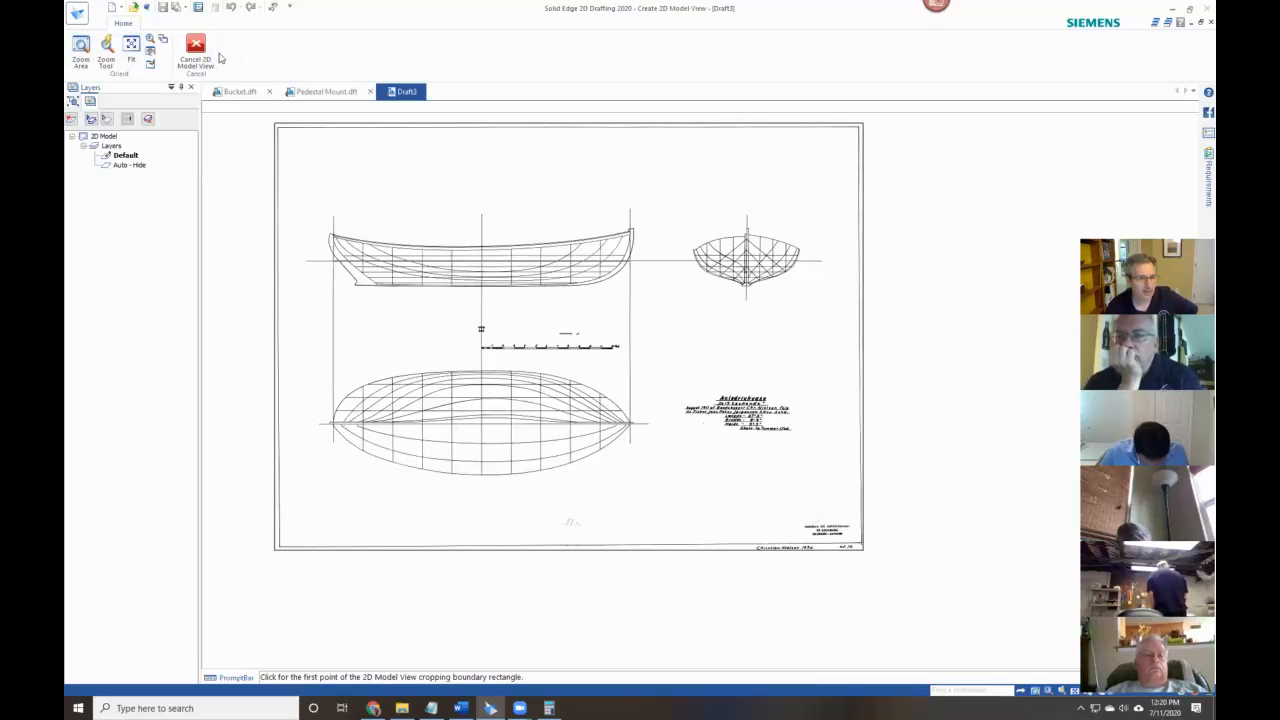
left_click(77, 12)
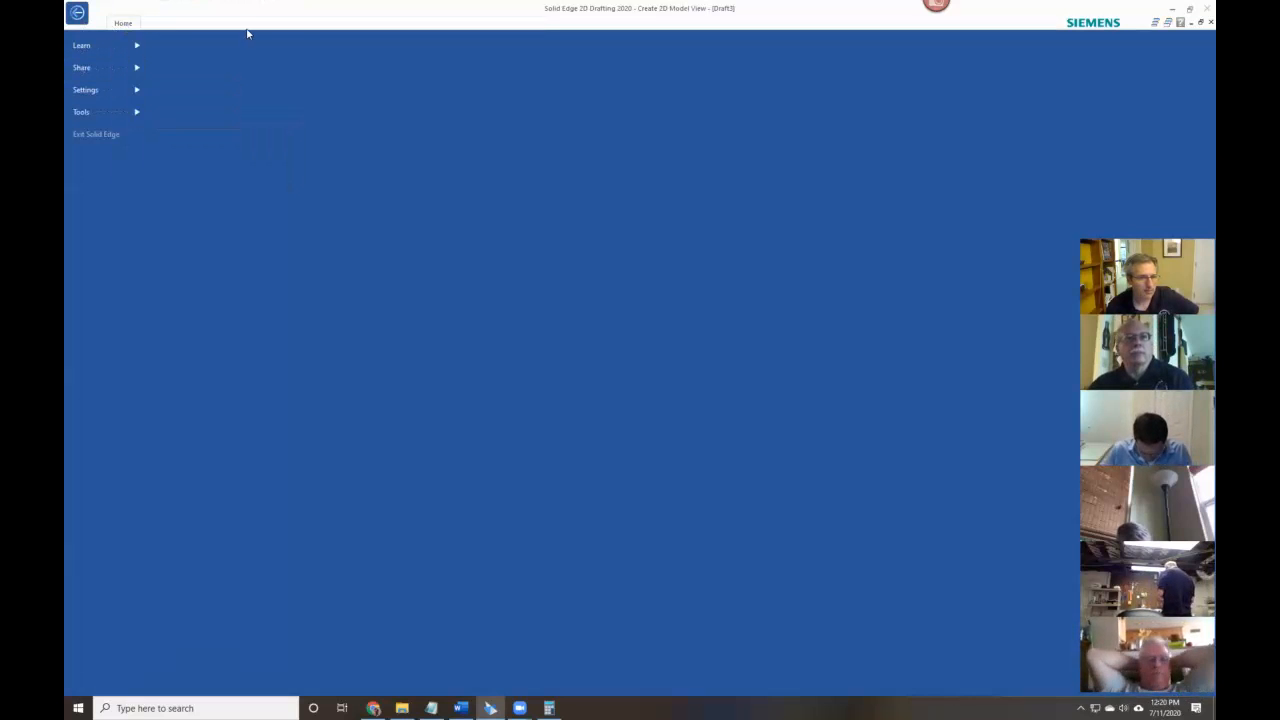
left_click(71, 10)
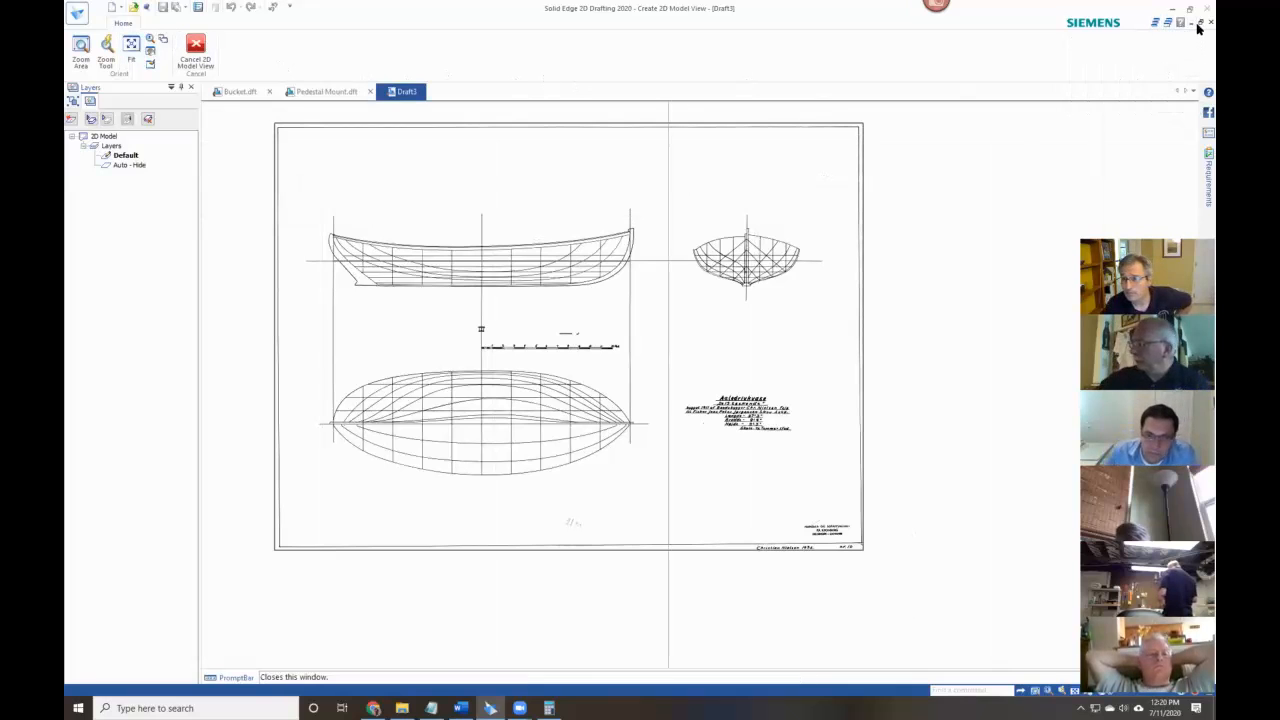
left_click(77, 13)
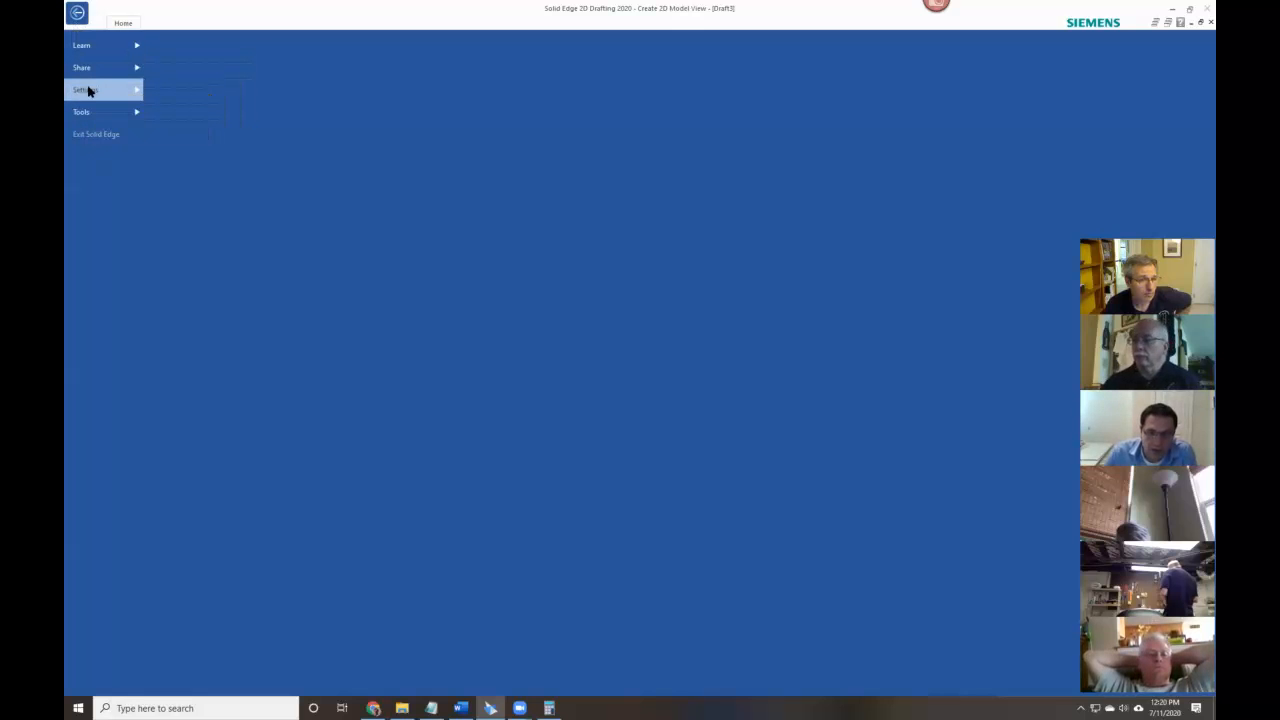
left_click(75, 16)
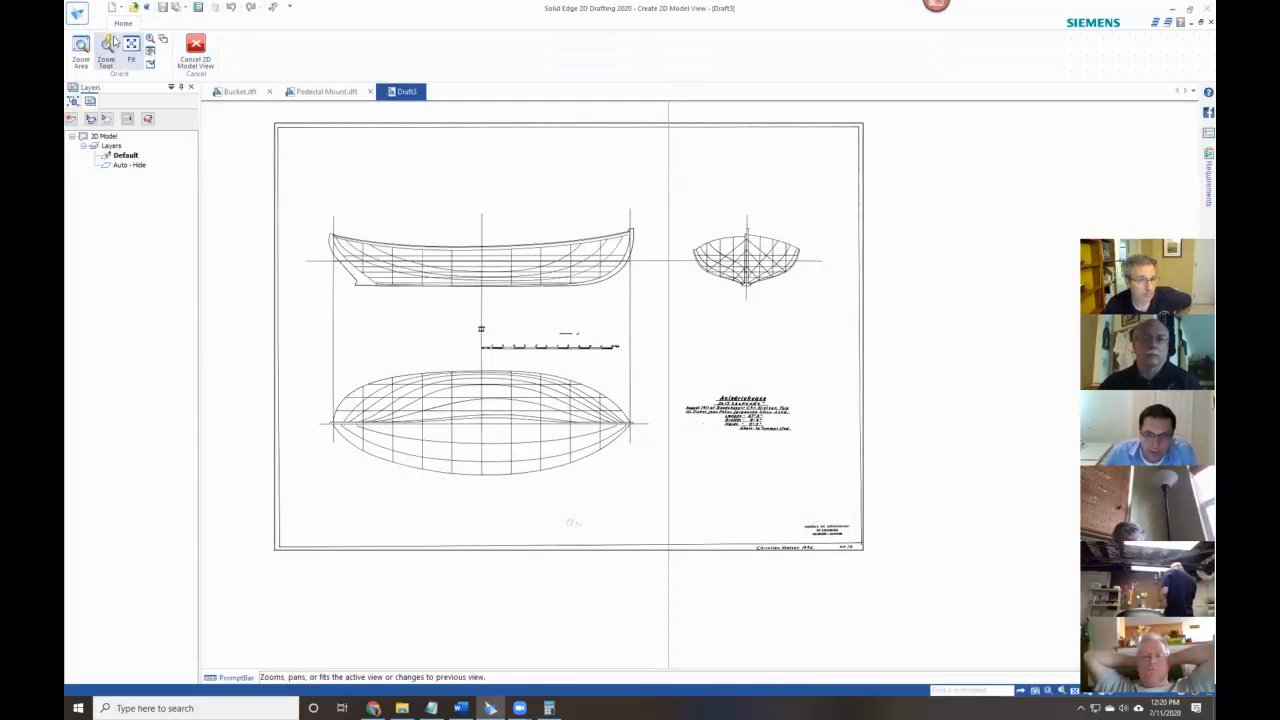
left_click(80, 18)
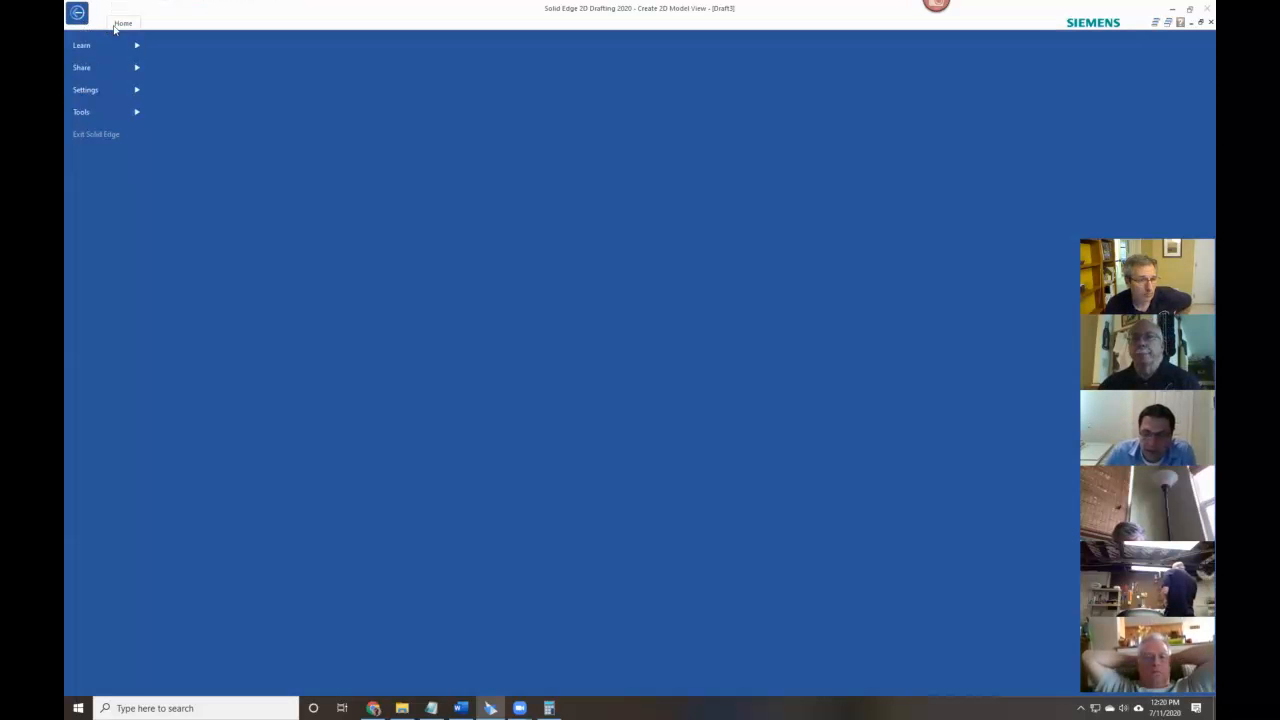
left_click(77, 13)
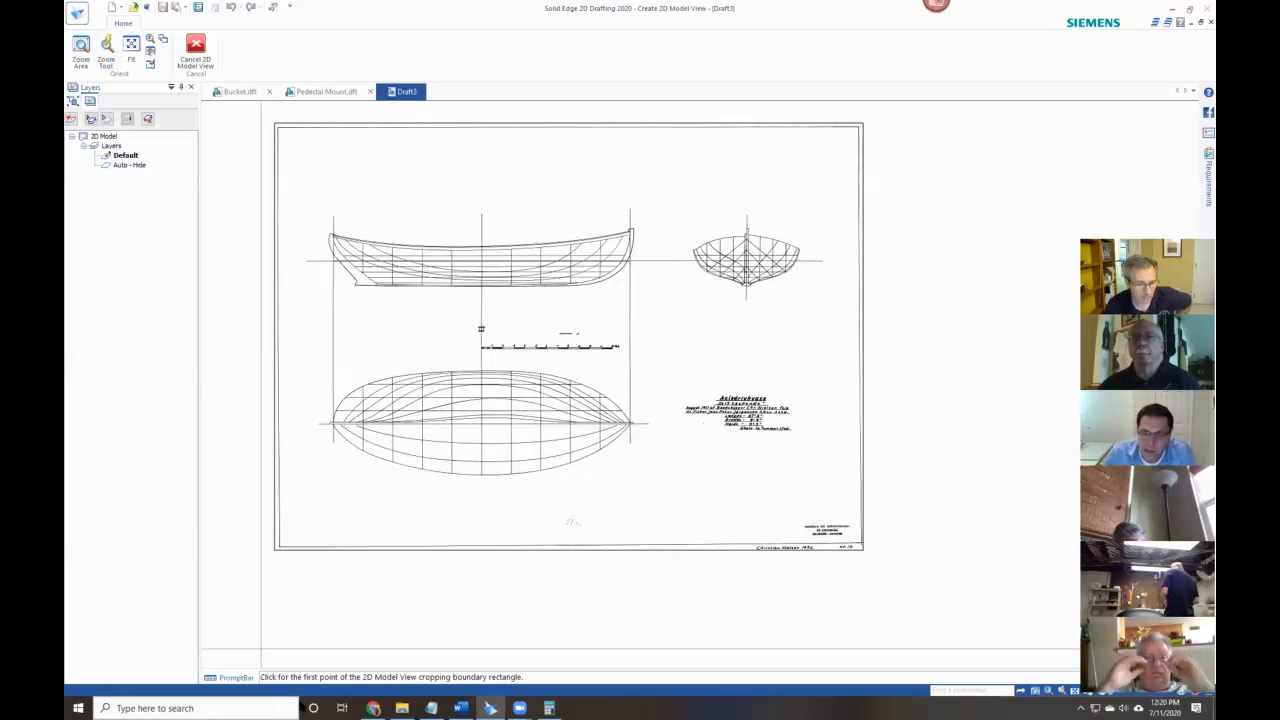
scroll(333, 620, "up", 1)
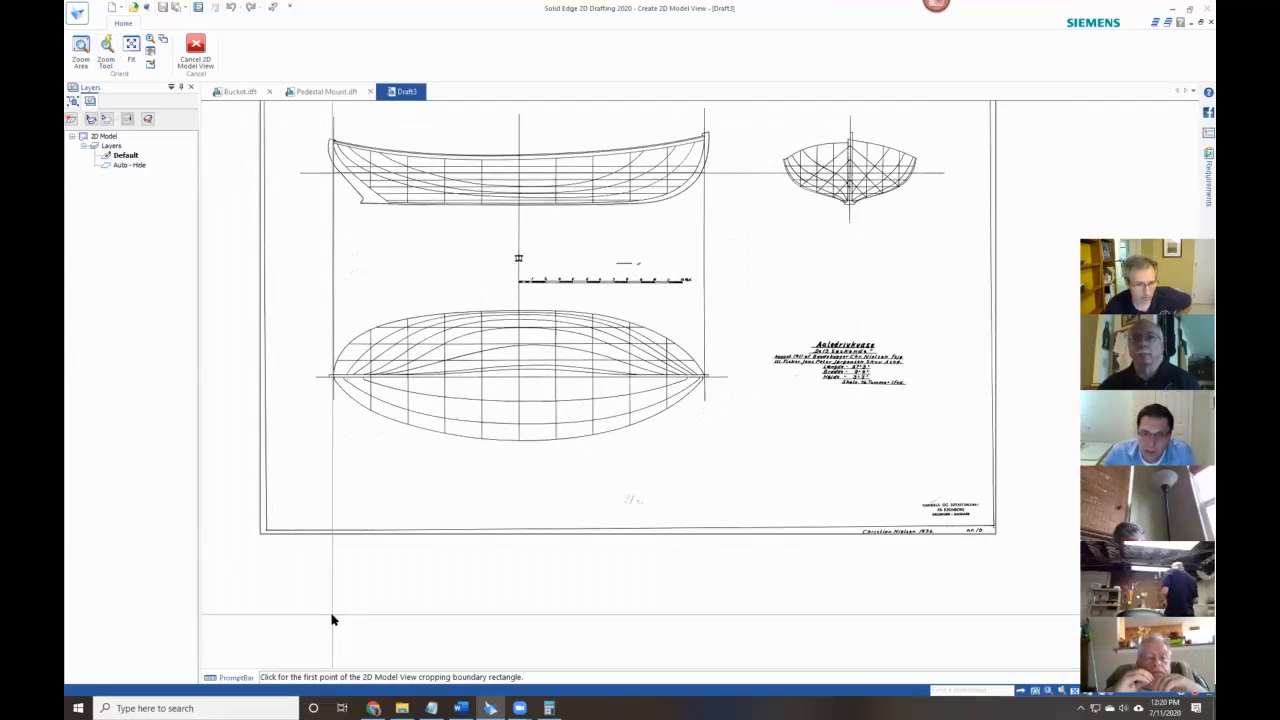
left_click(75, 45)
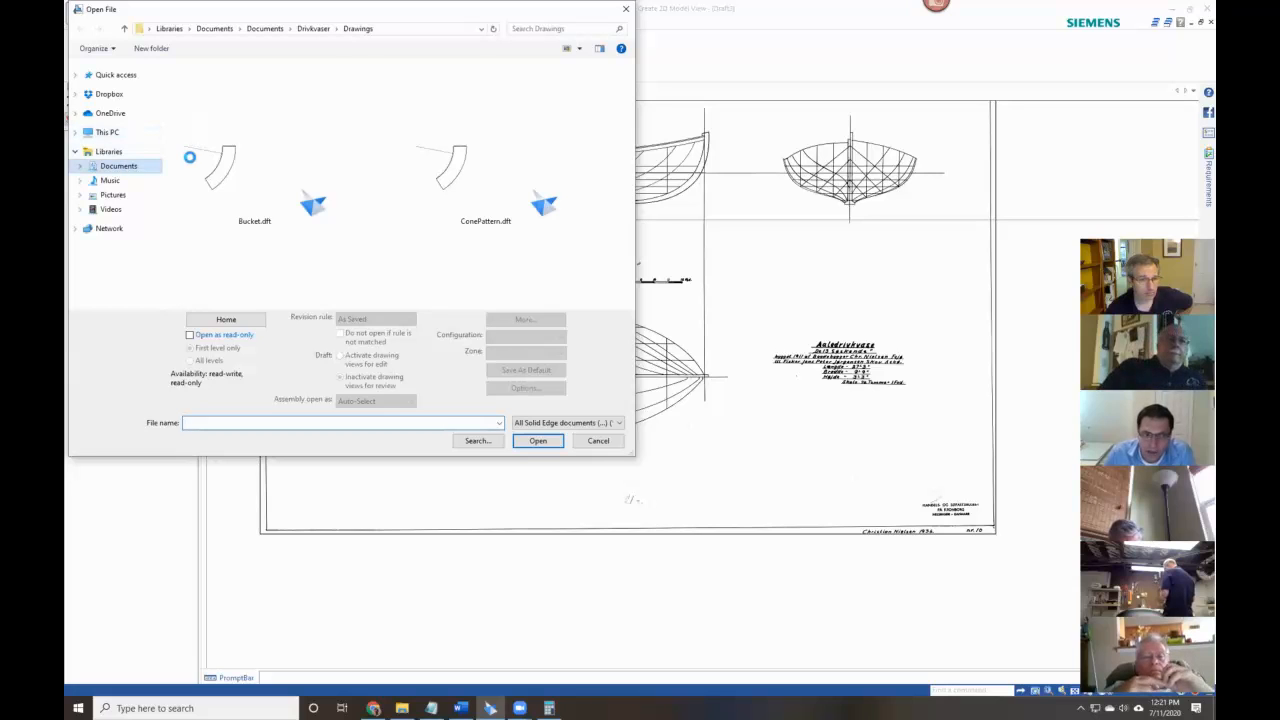
left_click(499, 423)
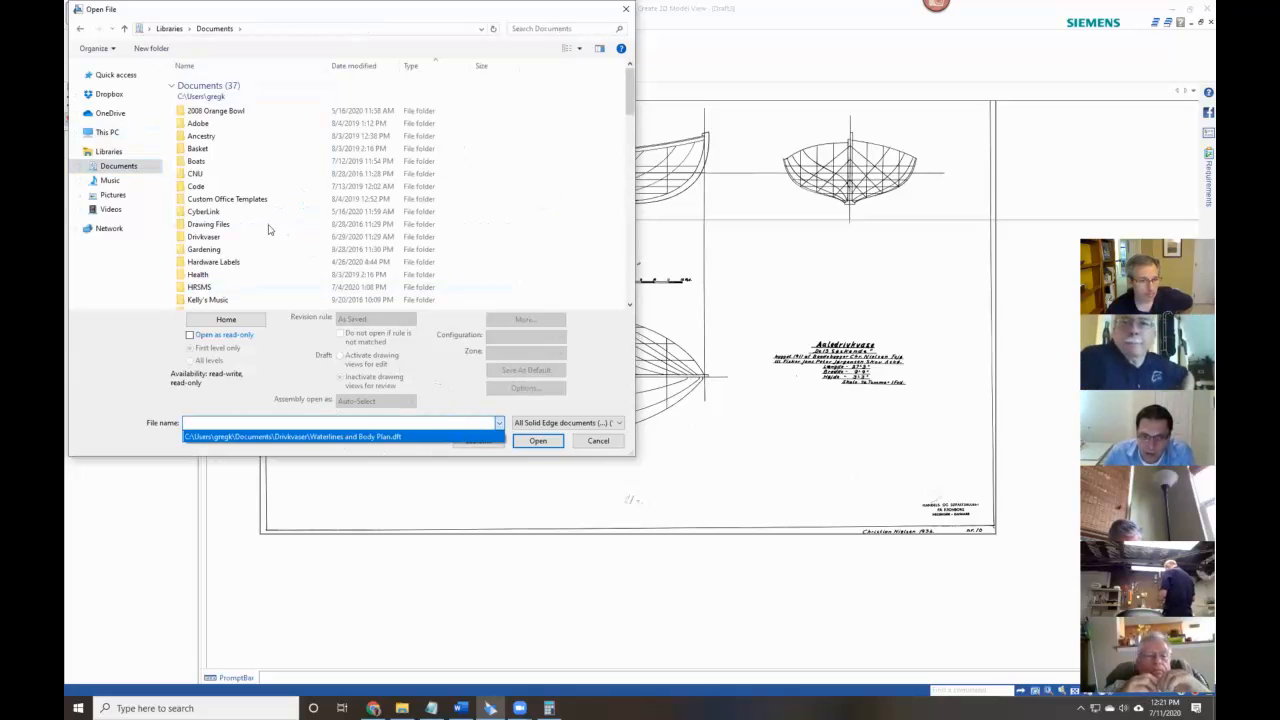
left_click(80, 29)
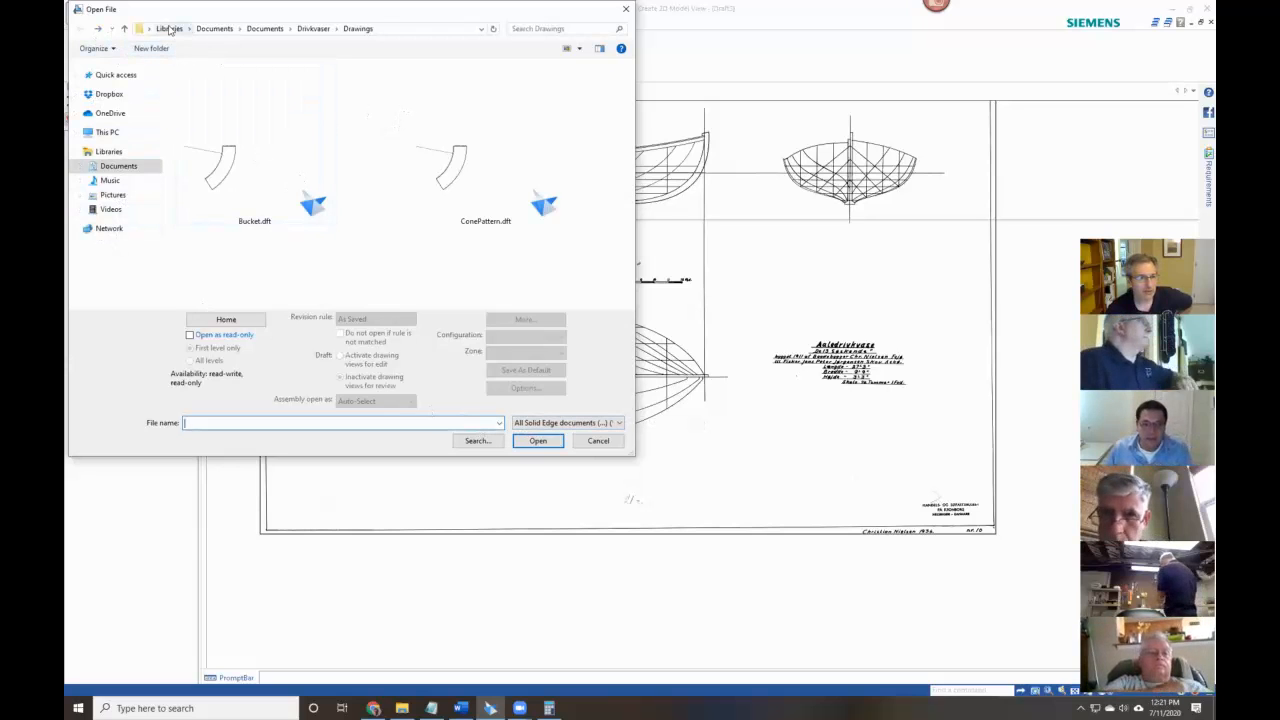
left_click(625, 12)
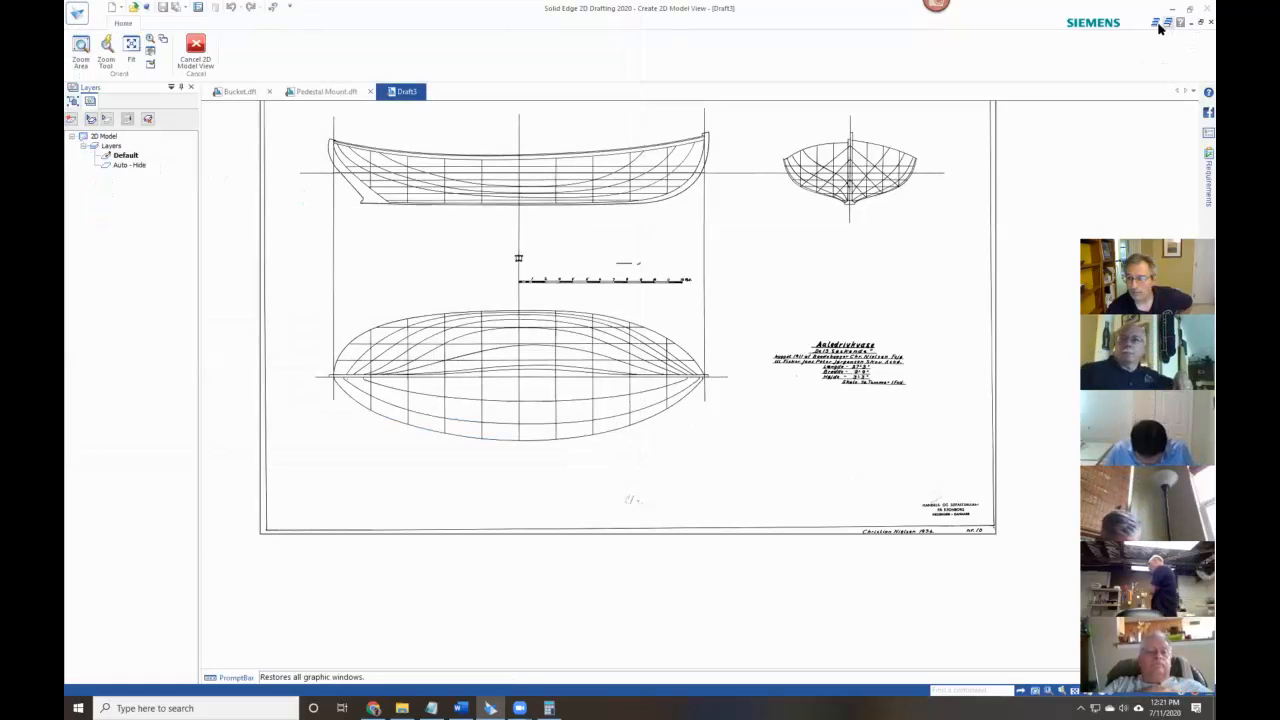
Minimize all open drawing windows, then bring Bucket.dft up maximized to view its segmented arc pattern.
left_click(1158, 26)
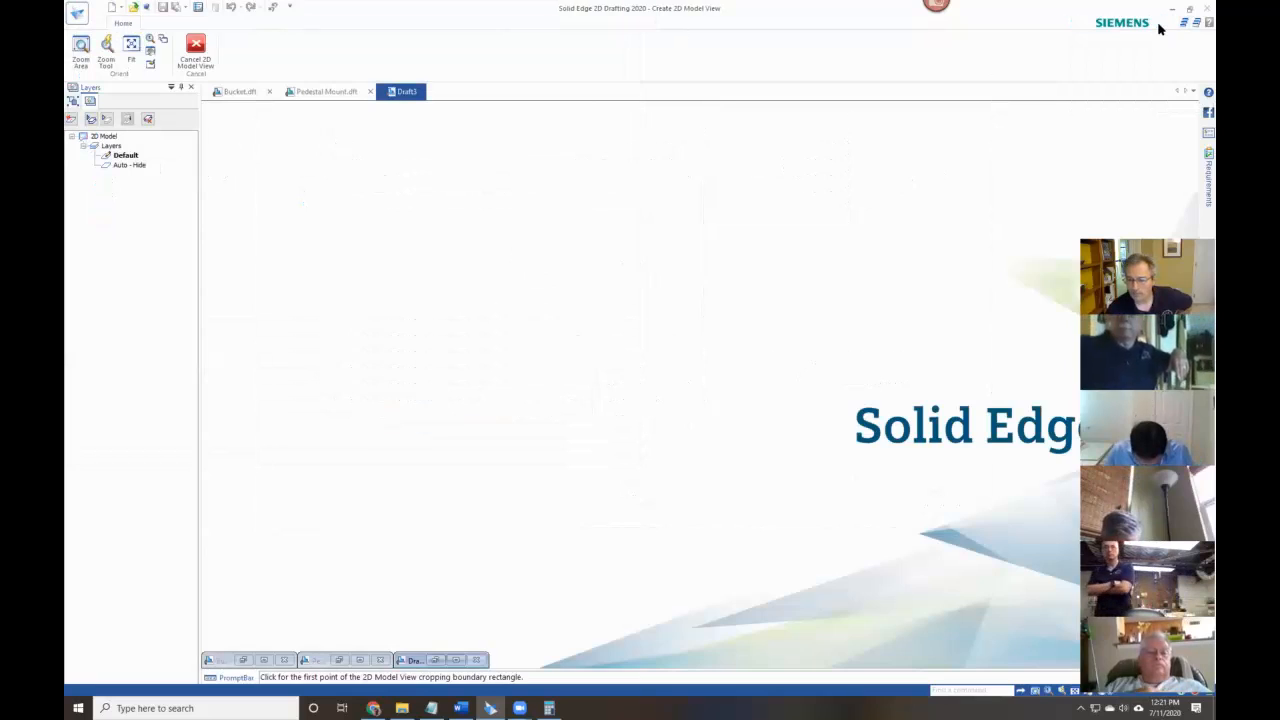
left_click(238, 92)
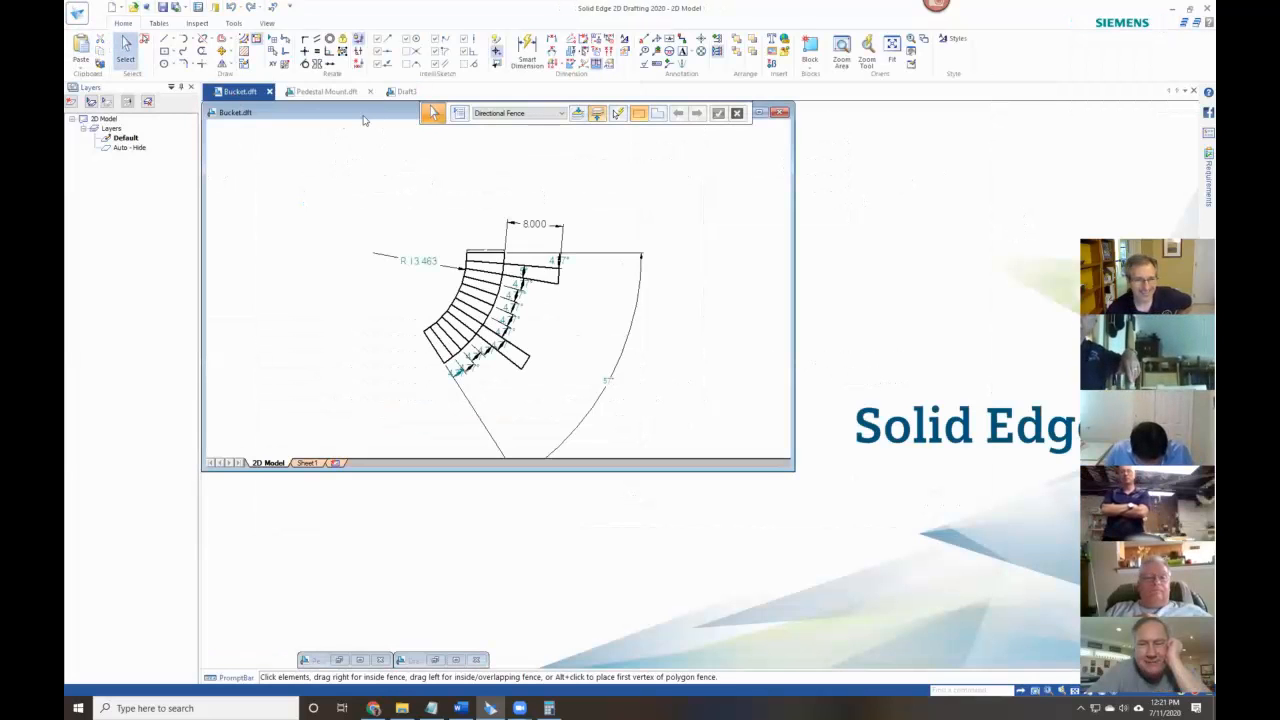
double_click(363, 118)
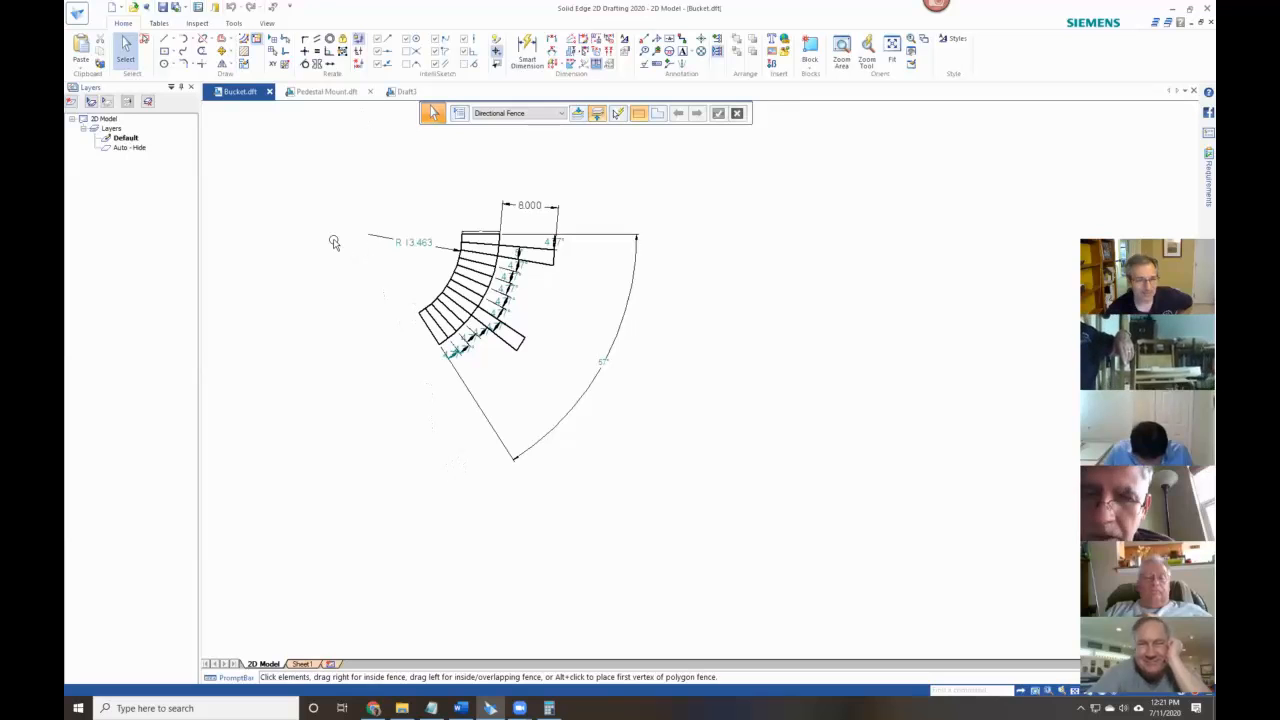
scroll(334, 243, "up", 4)
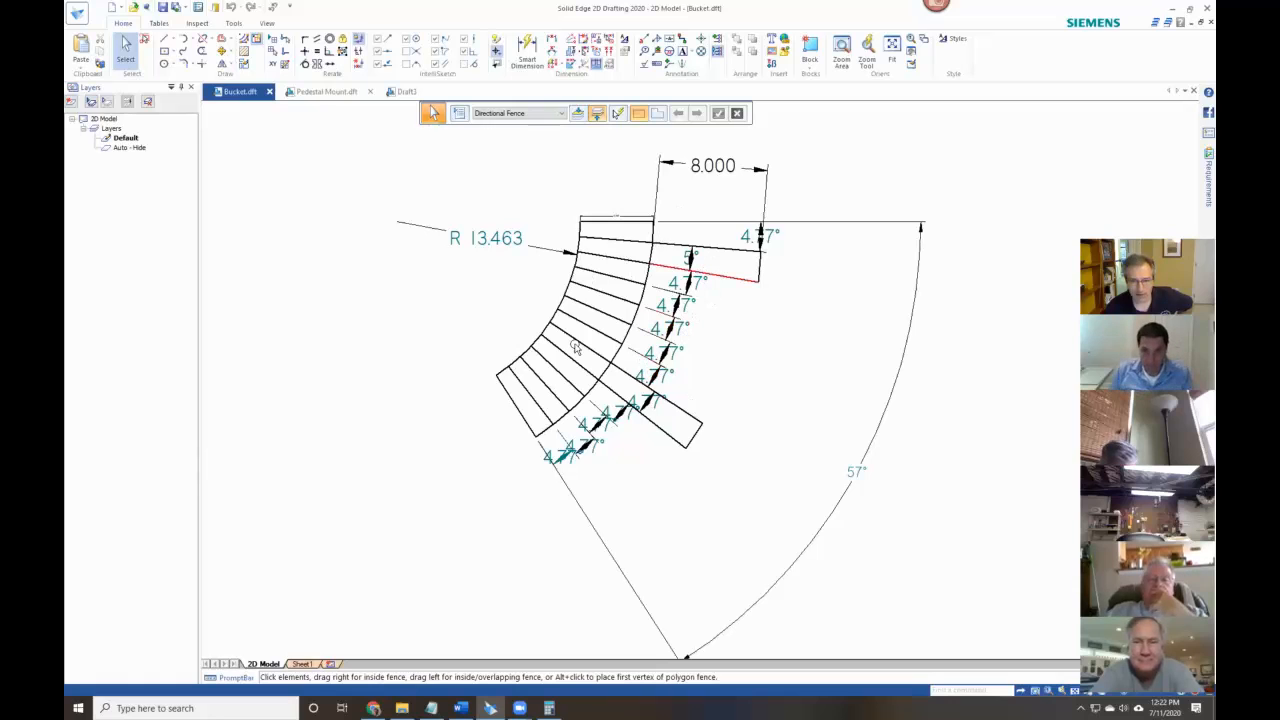
On Sheet1 of the bucket drawing, create a 2D Model view cropped around the segmented arc pattern and its 8.000 dimension.
left_click(301, 664)
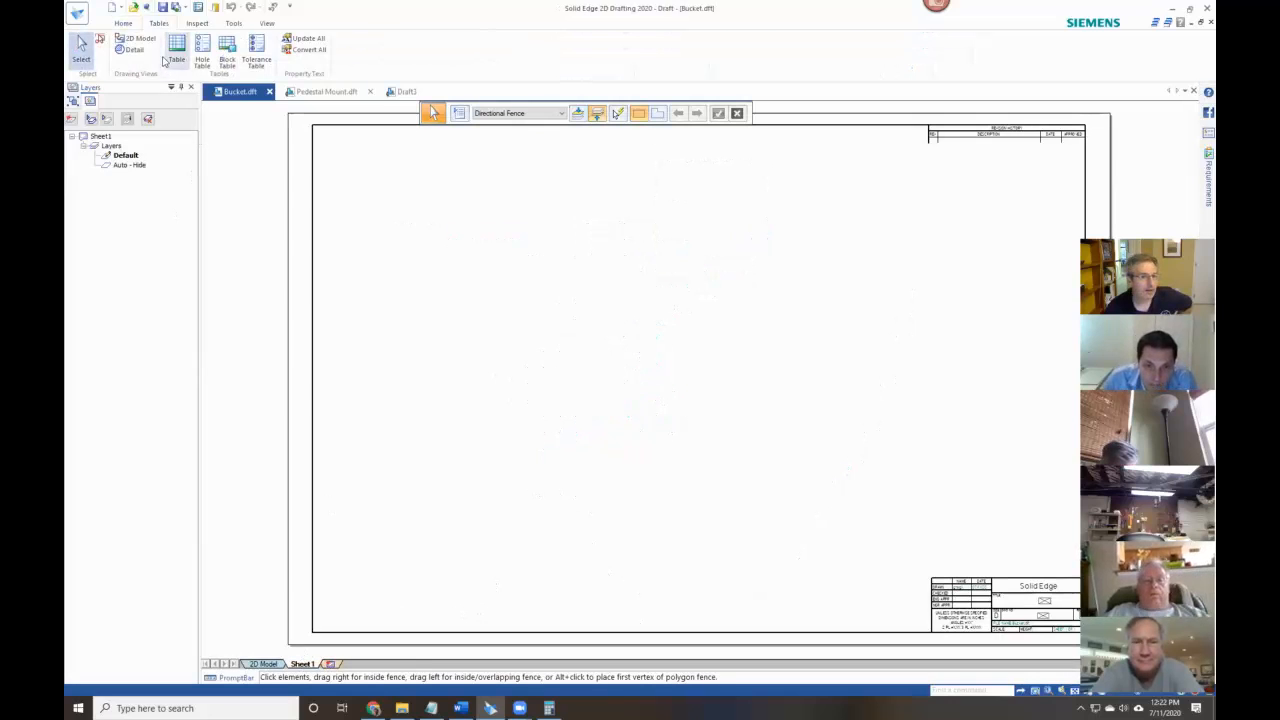
left_click(234, 24)
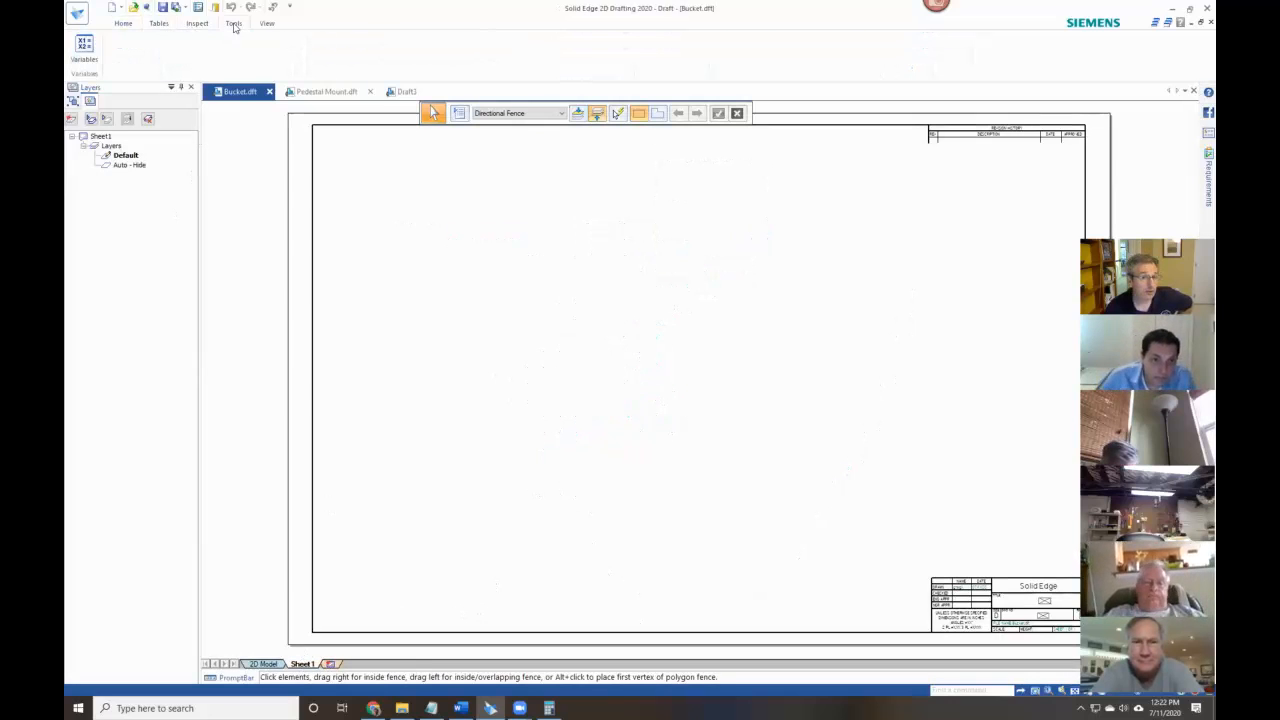
left_click(159, 23)
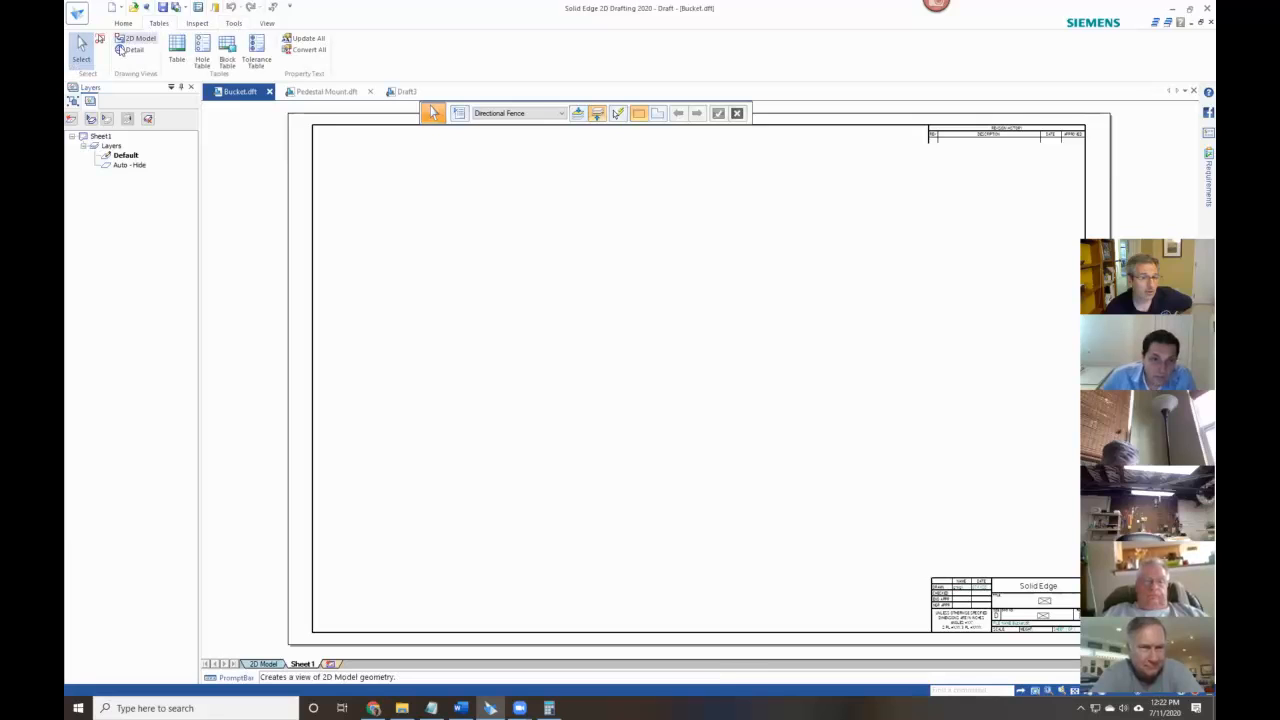
left_click(130, 39)
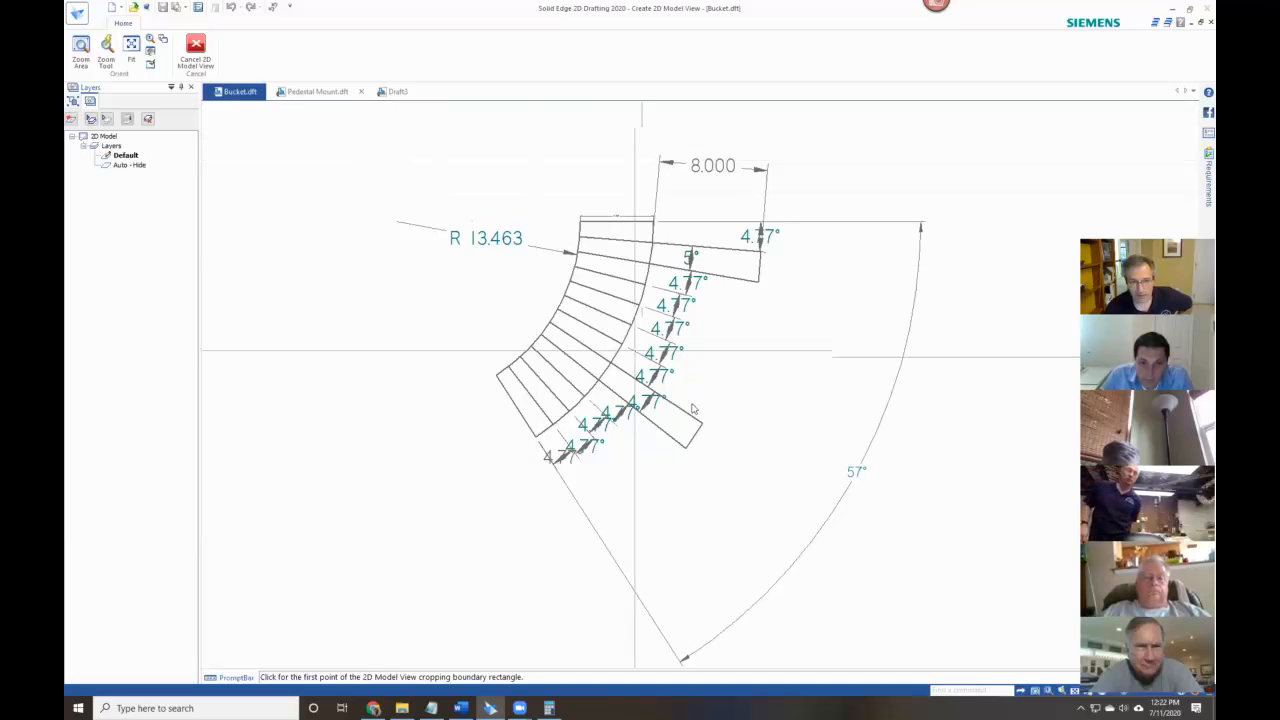
left_click(362, 150)
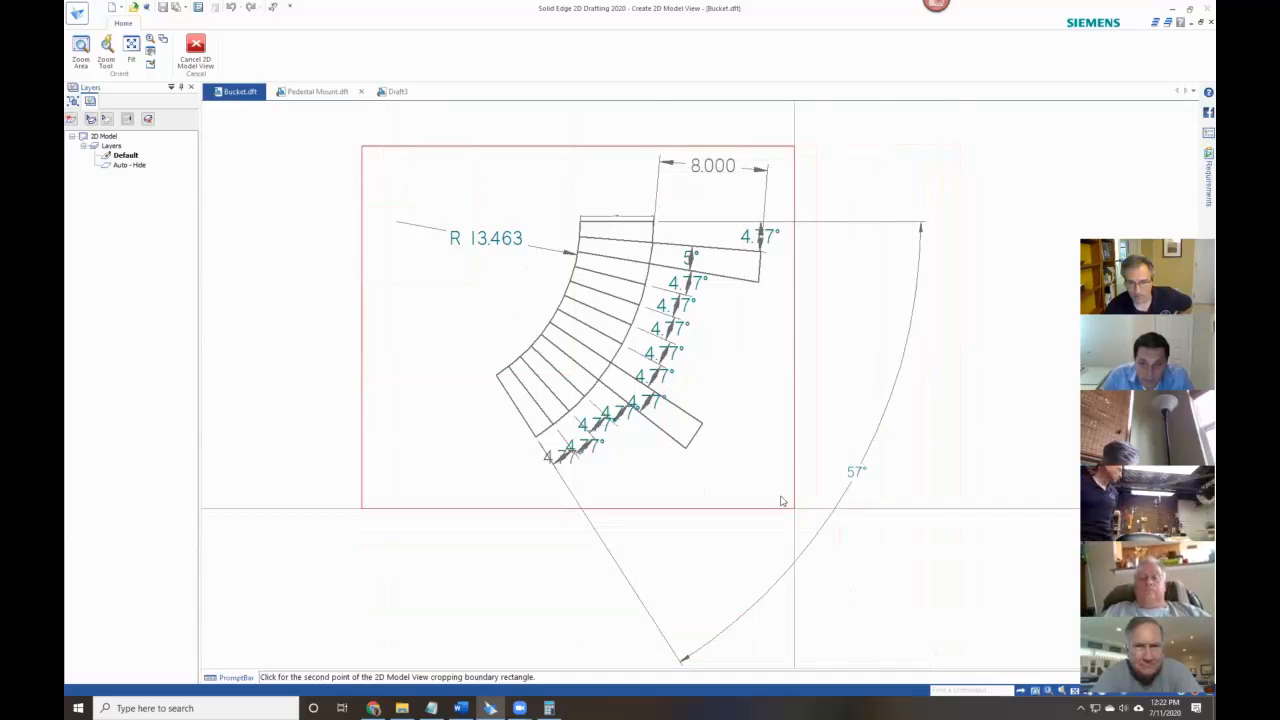
left_click(813, 503)
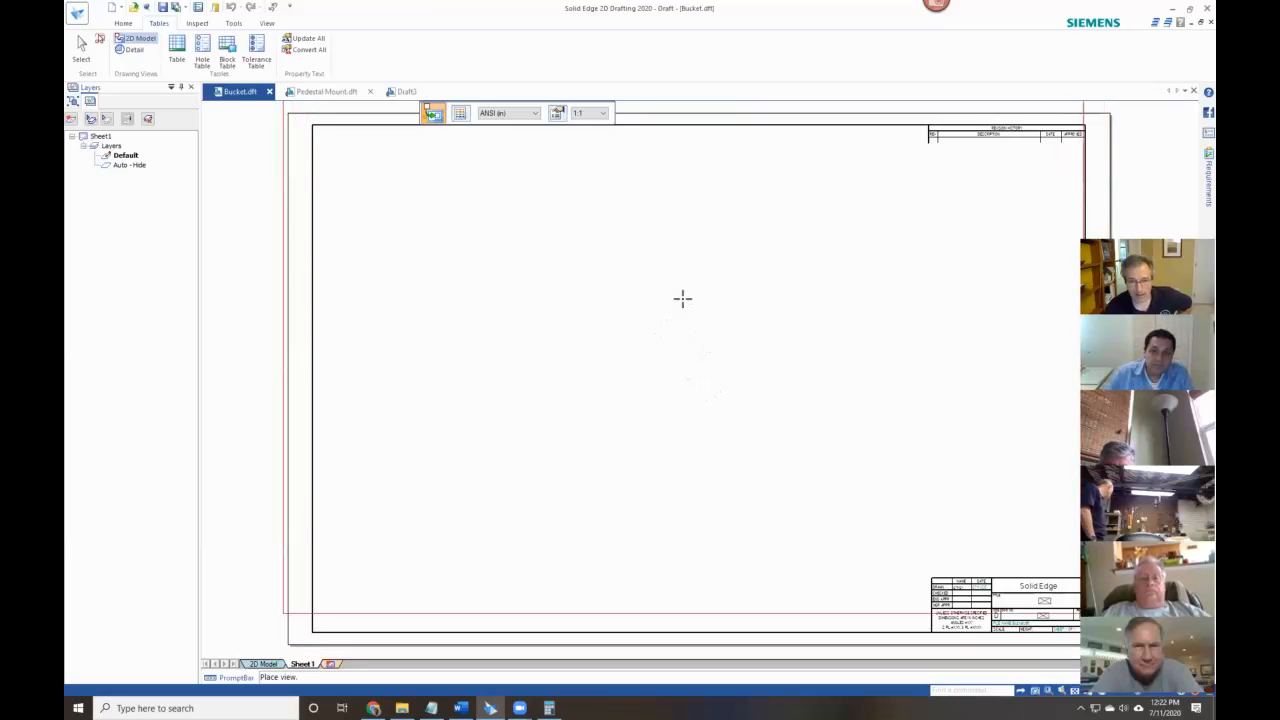
Place the cropped 2D Model view of the bucket pattern at 1:1 near the middle of Sheet1.
scroll(683, 297, "down", 3)
scroll(682, 297, "down", 2)
left_click(683, 297)
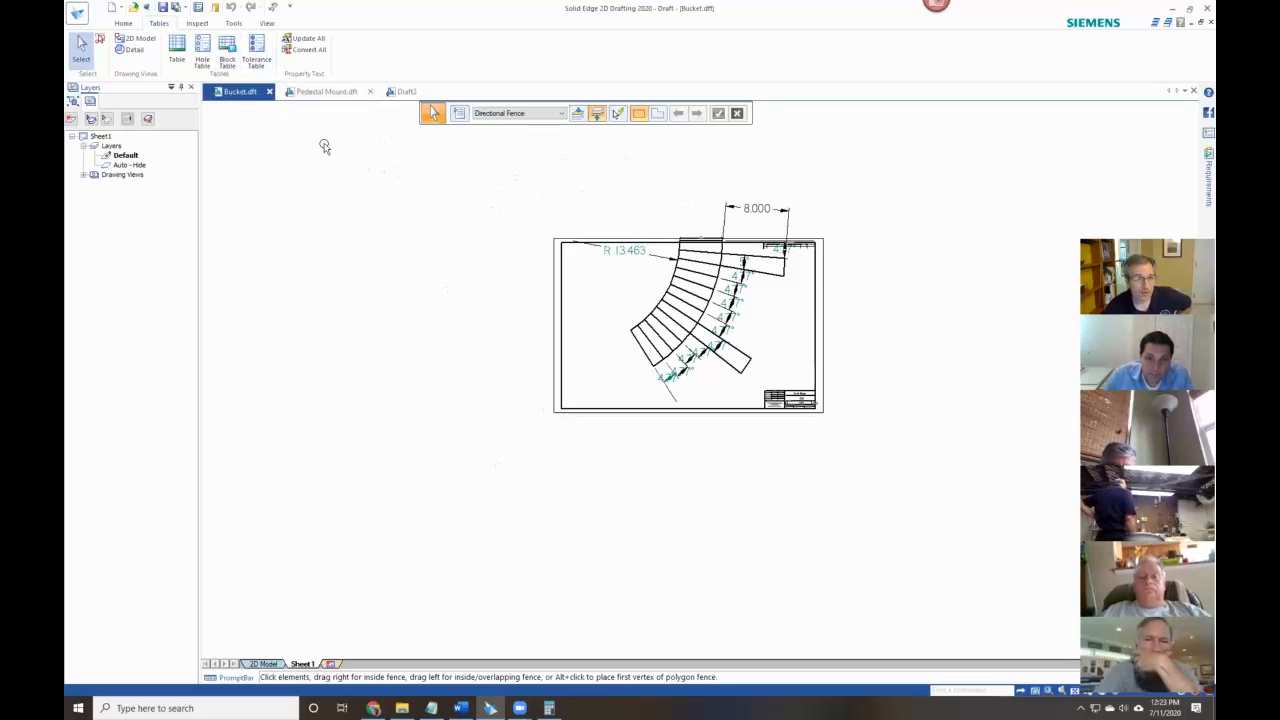
scroll(324, 147, "up", 1)
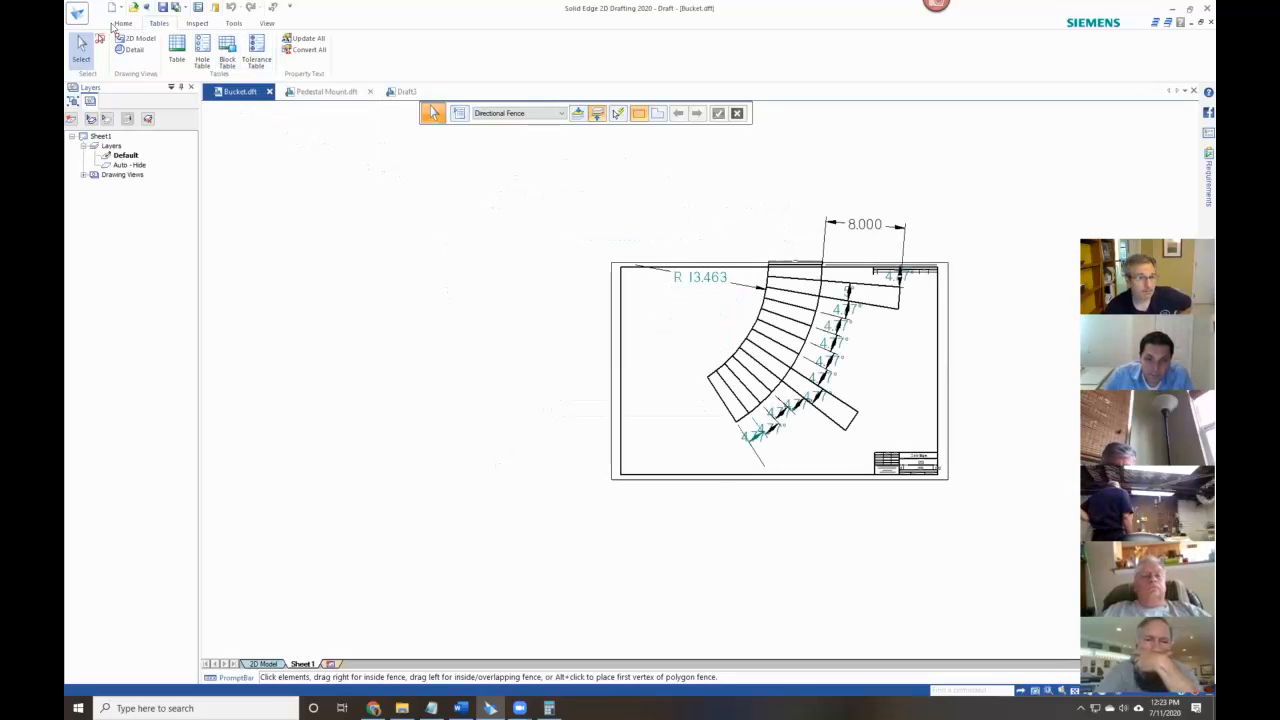
Open Sheet Setup for Sheet1 and look through the preset sheet scales.
left_click(76, 18)
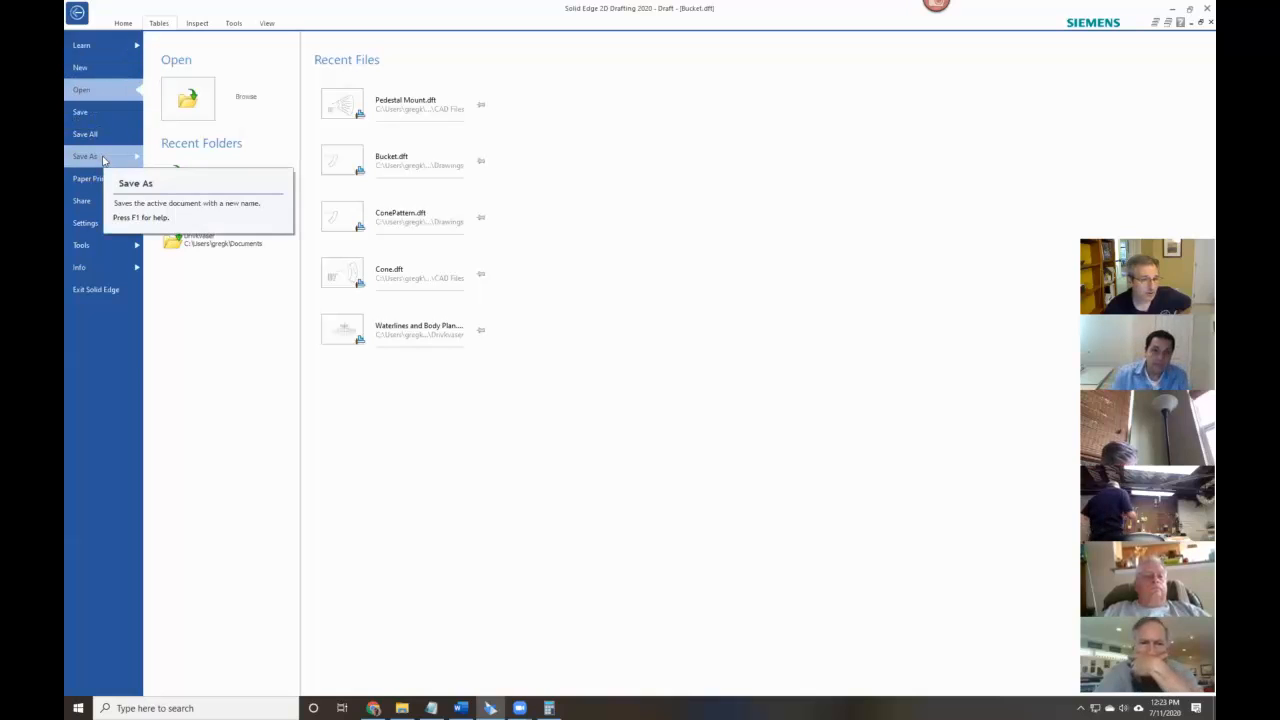
left_click(92, 224)
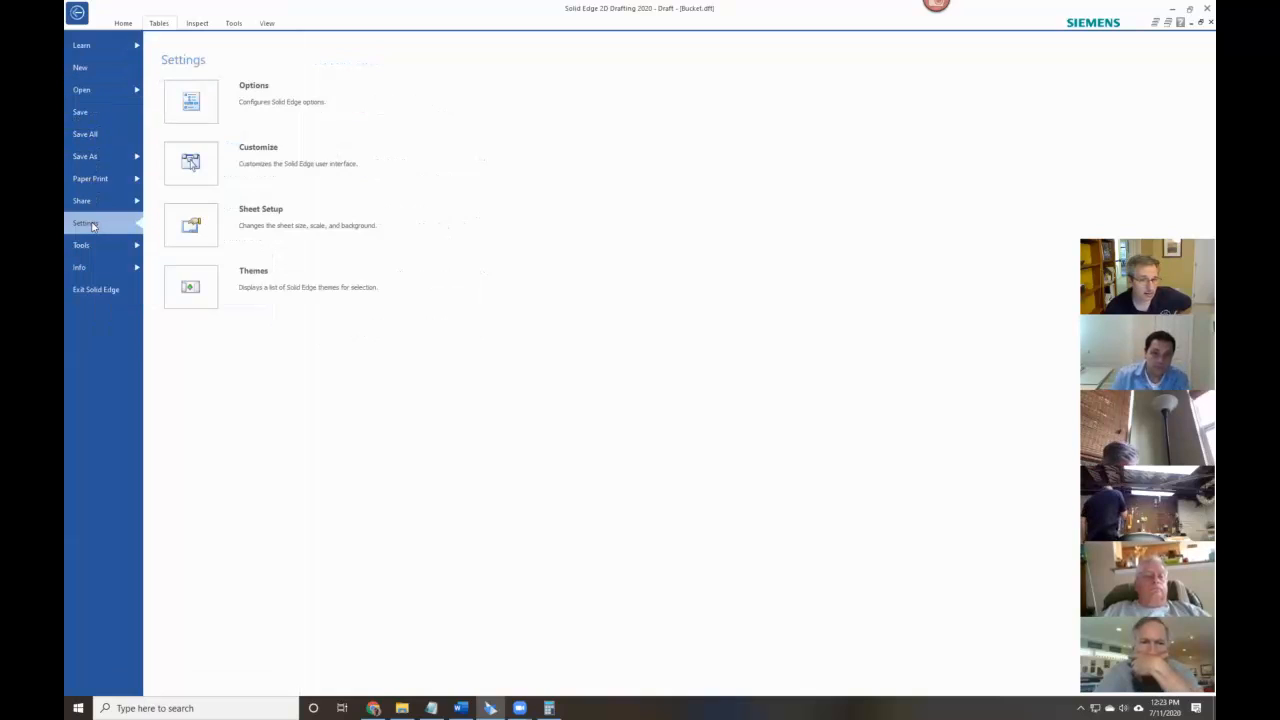
left_click(211, 222)
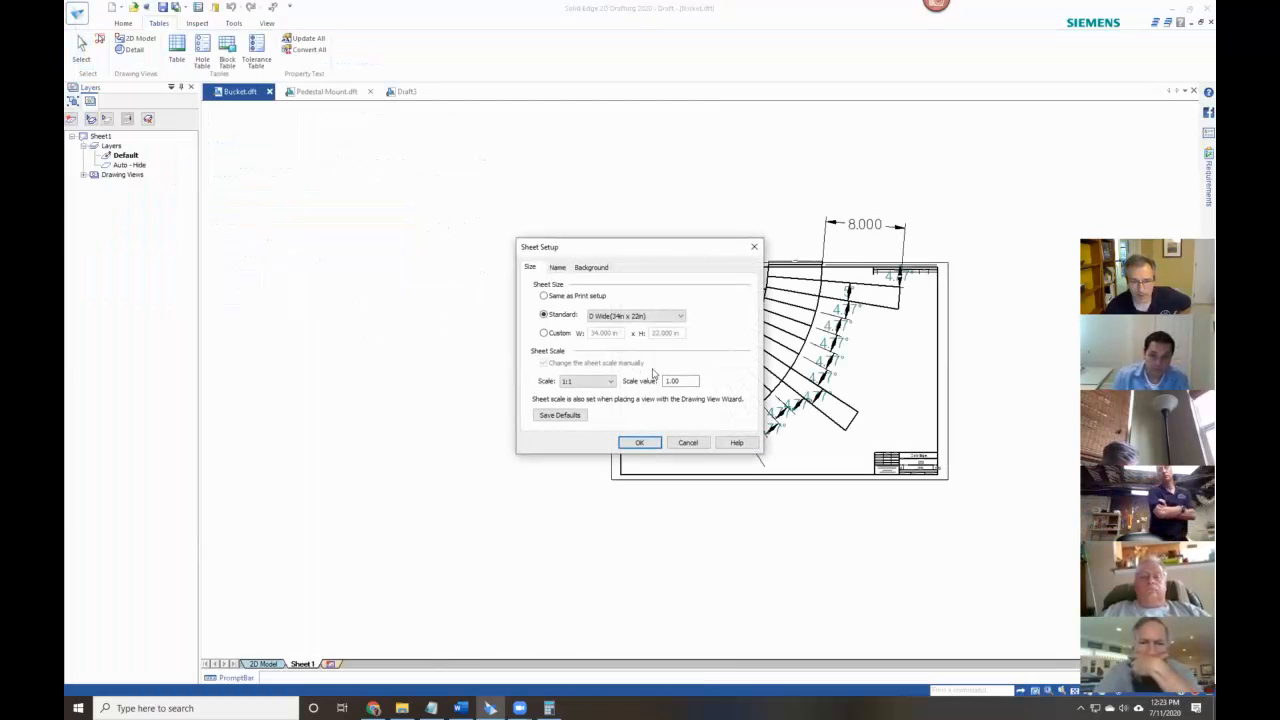
left_click(607, 382)
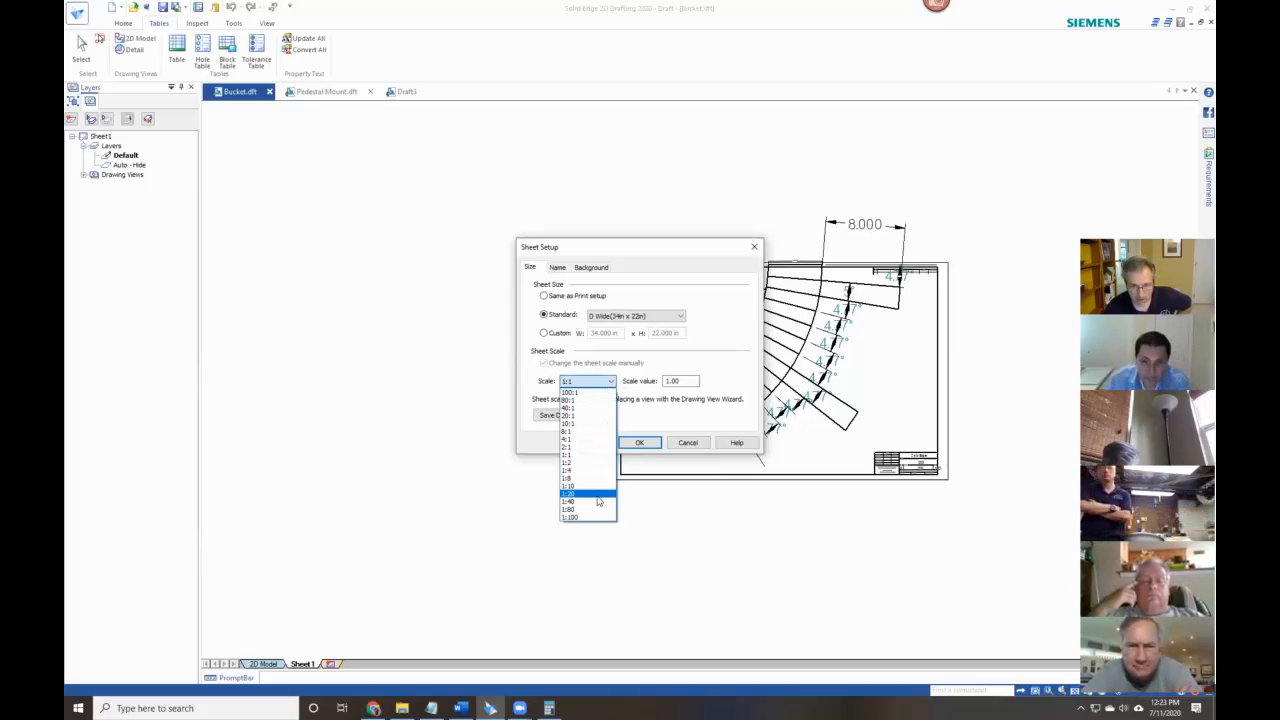
Switch to Calculator, divide 1 by 24, copy the result and return to the Sheet Setup dialog.
left_click(549, 708)
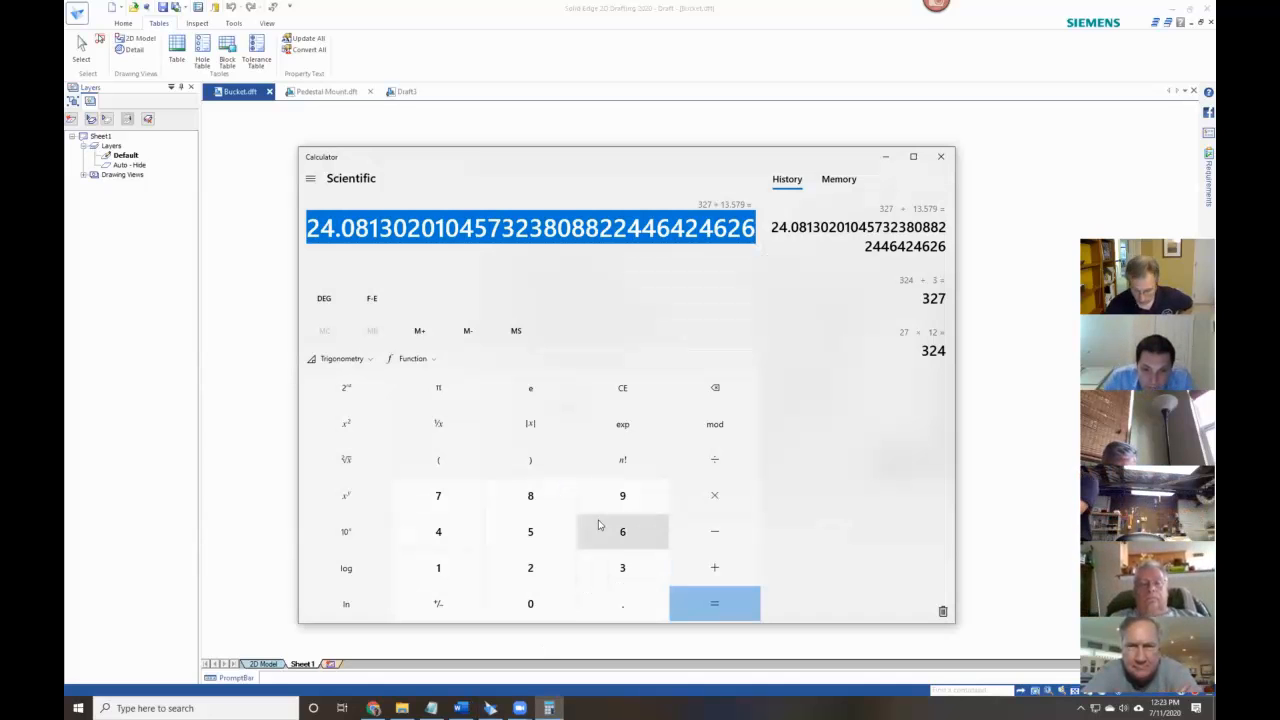
type("1/24")
key("Return")
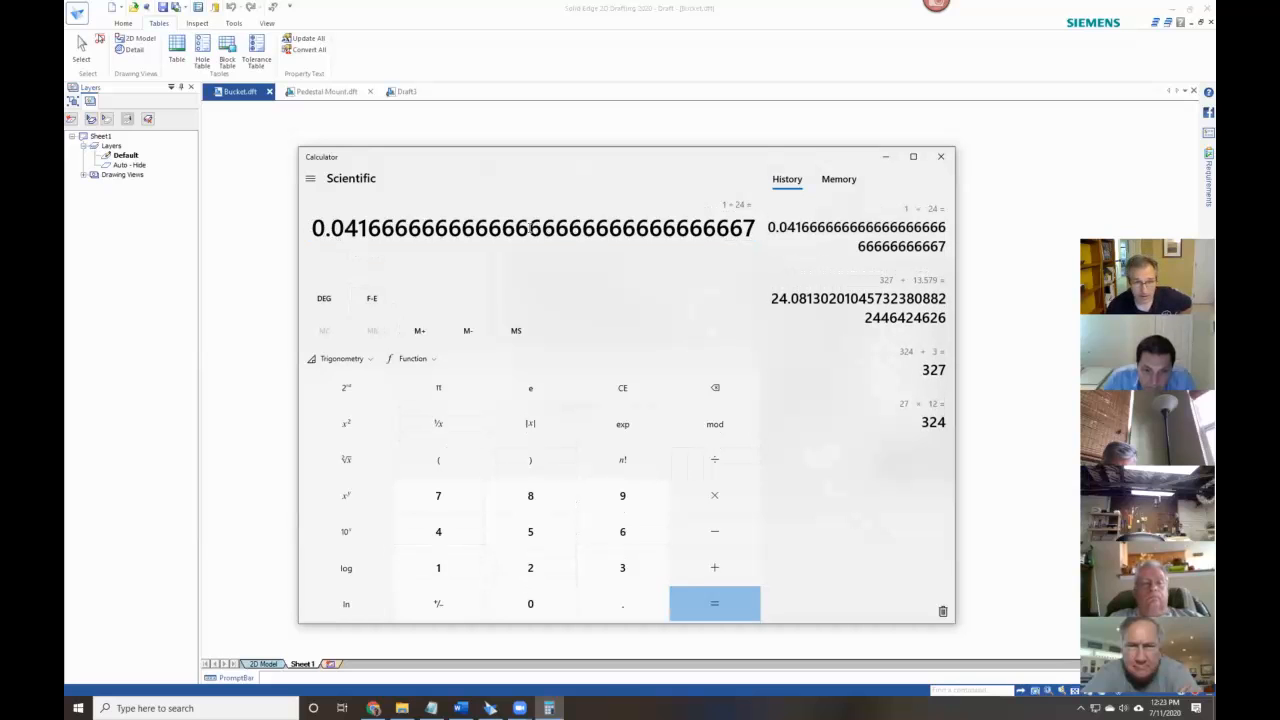
left_click_drag(335, 228, 724, 238)
right_click(735, 230)
left_click(752, 244)
left_click(257, 150)
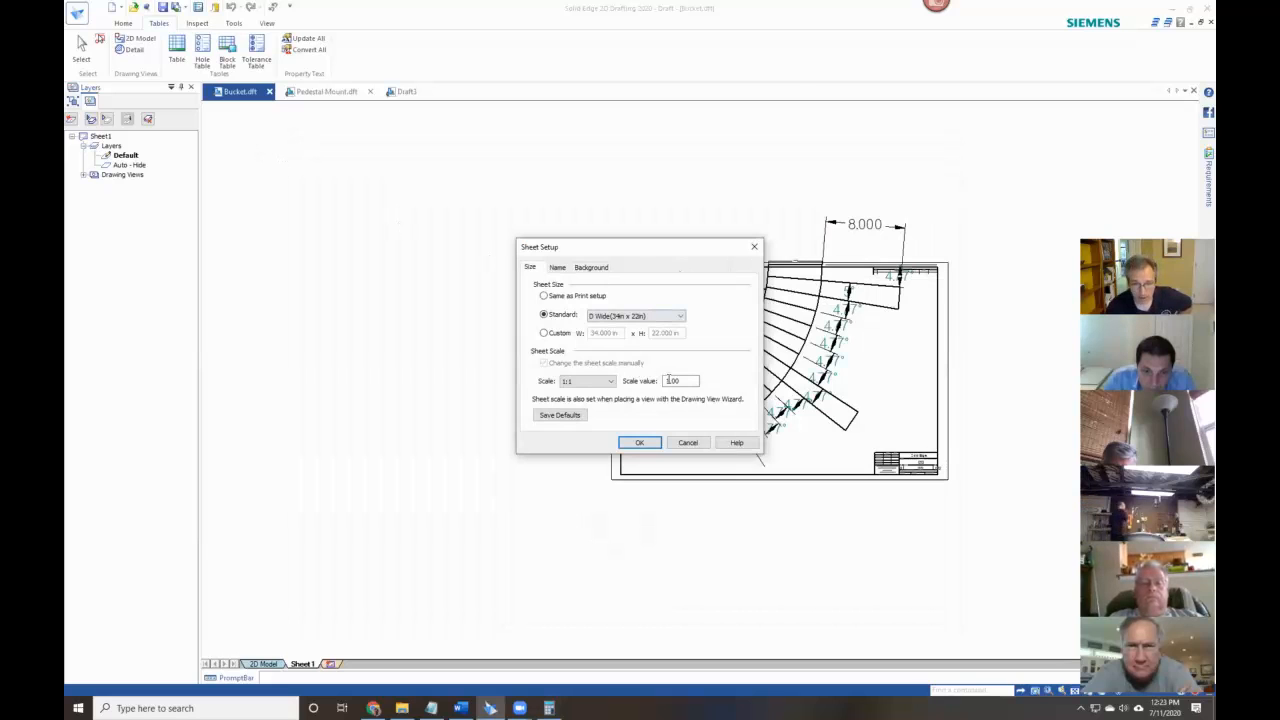
Set the sheet scale value to 0.041666, apply the setup and select the bucket view to check its own scale.
double_click(680, 381)
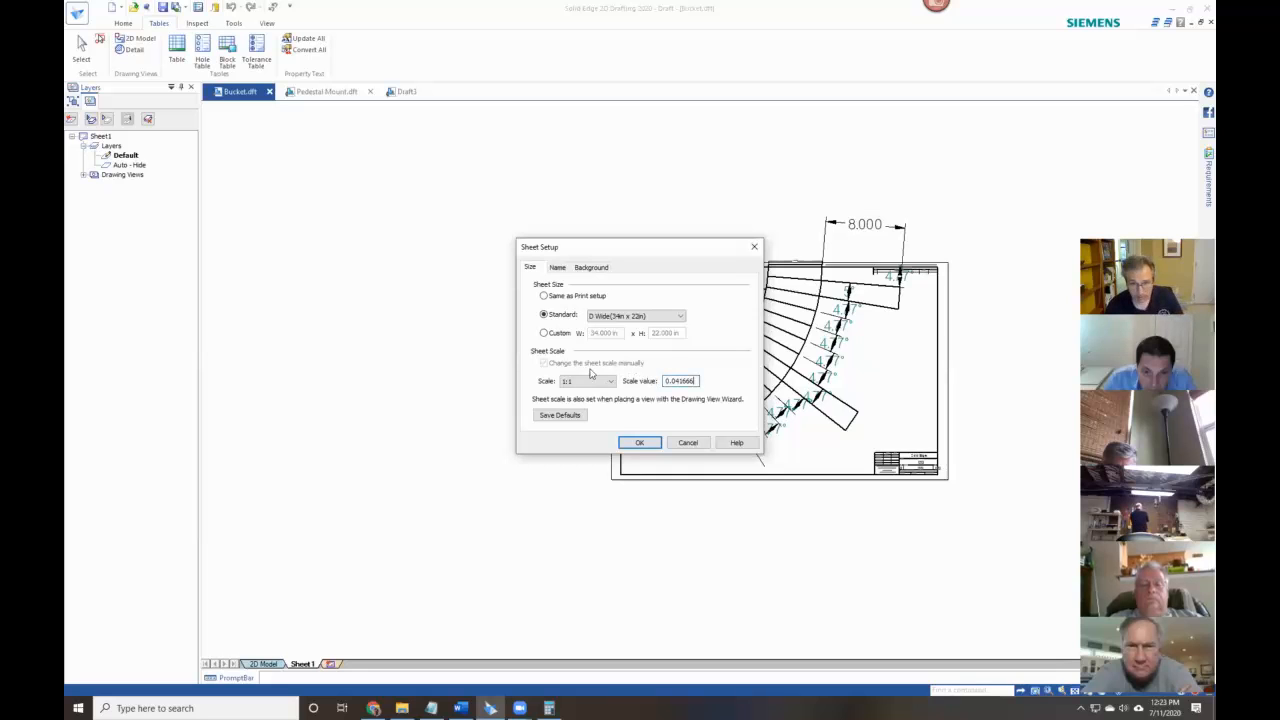
left_click(636, 442)
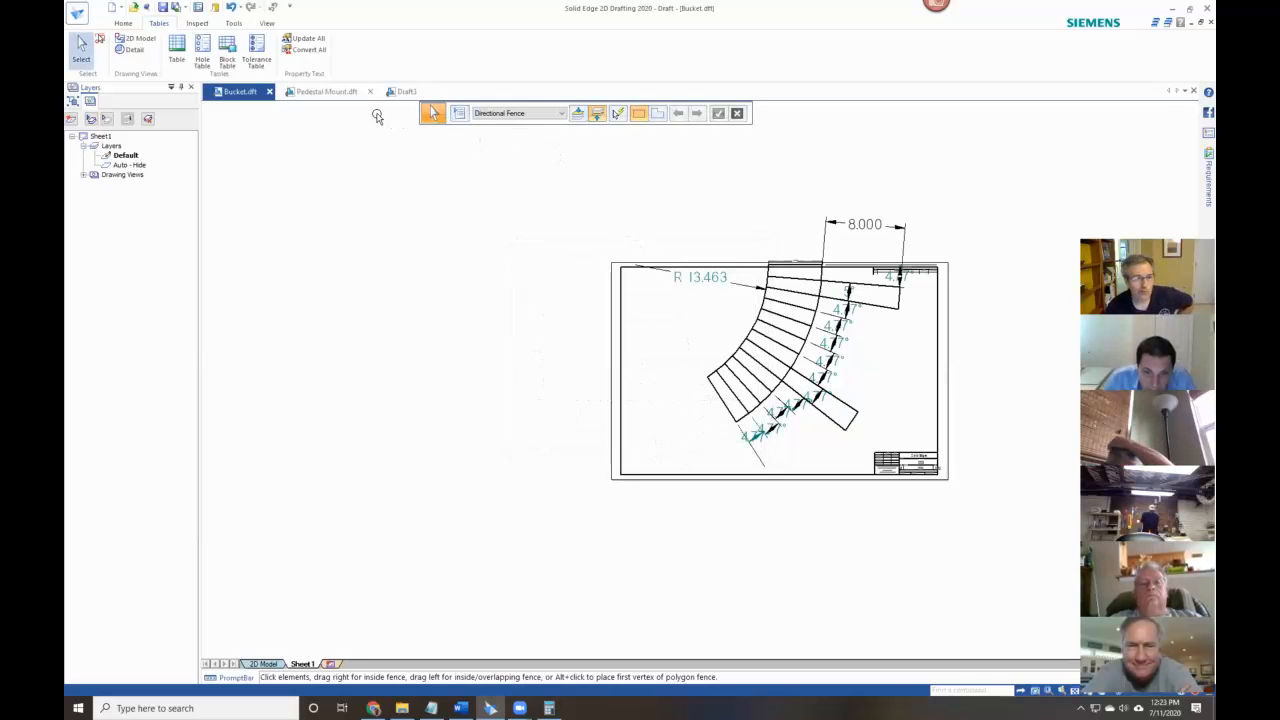
left_click(820, 225)
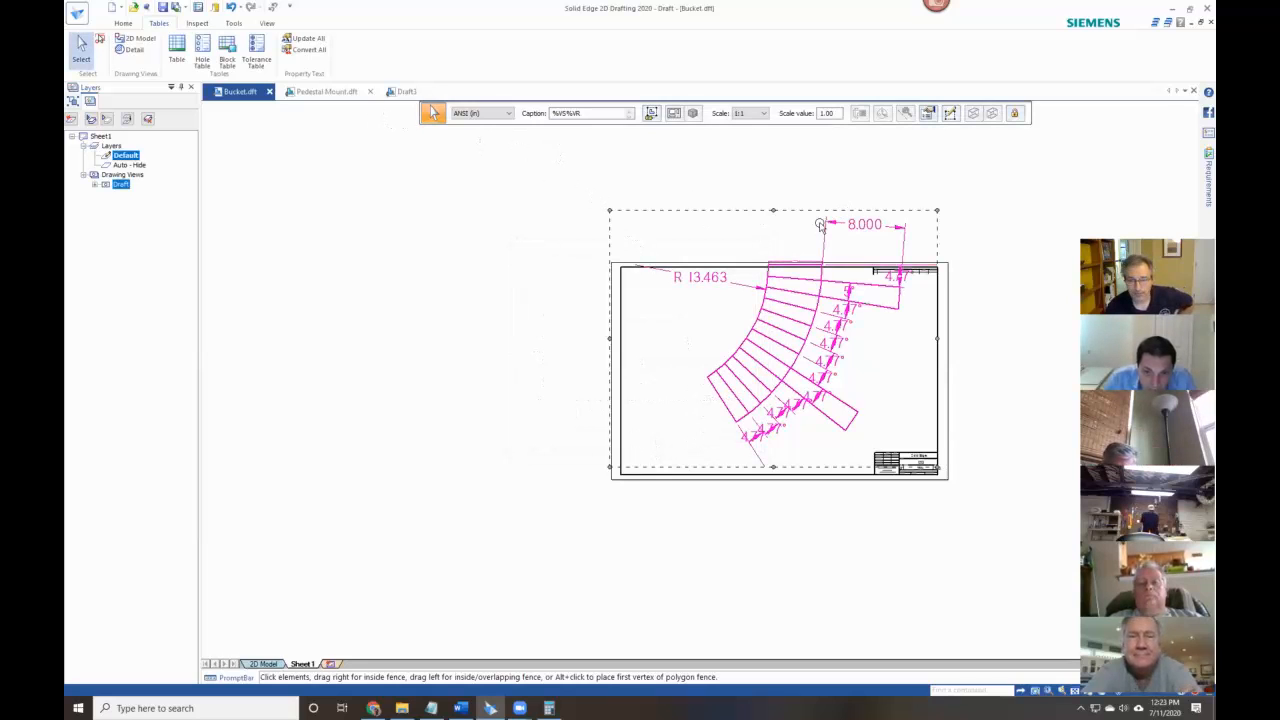
left_click(1034, 209)
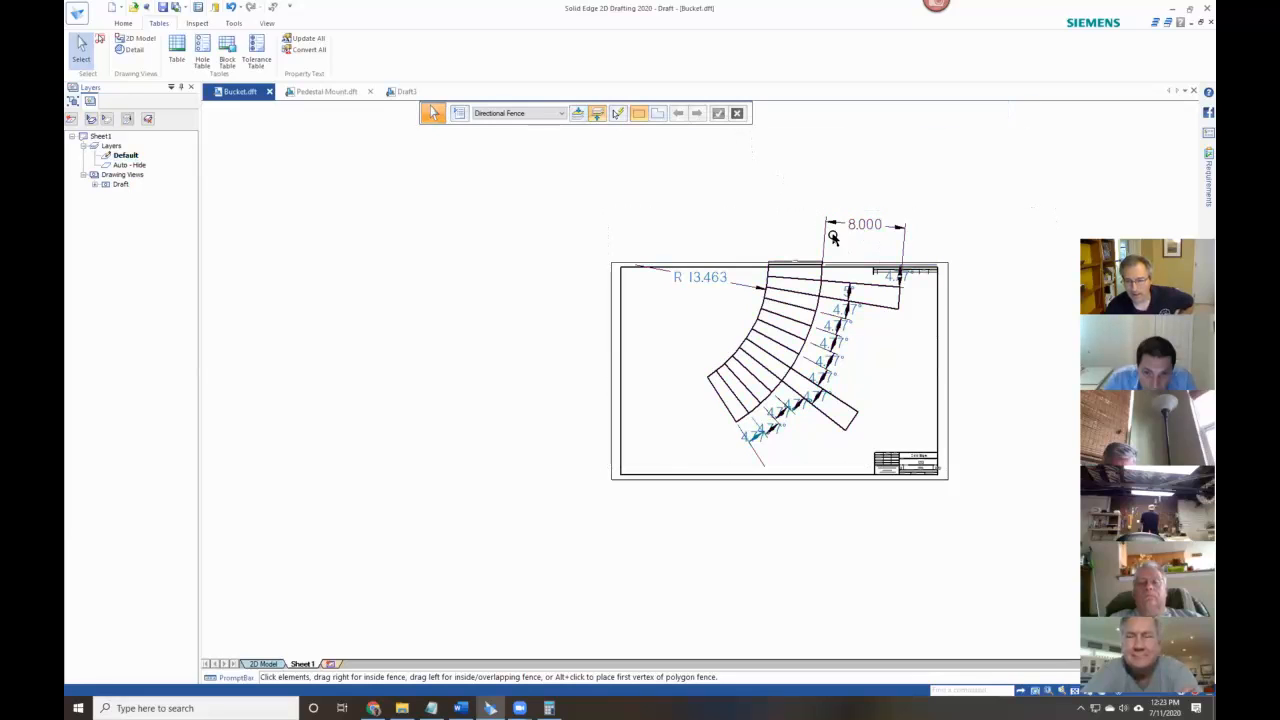
Reduce the bucket drawing view's scale to about 1:21.42, a scale value of about 0.05, and inspect it on the sheet.
left_click(835, 224)
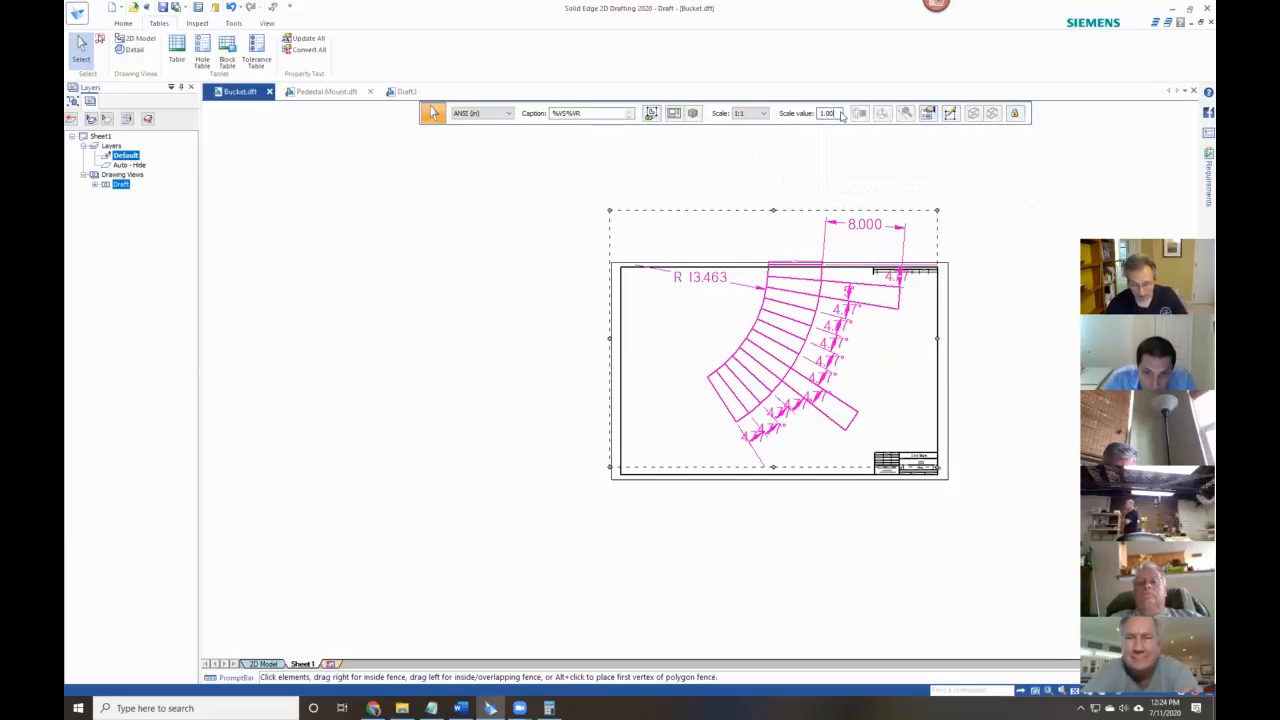
key("BackSpace")
key("BackSpace")
key("BackSpace")
key("Return")
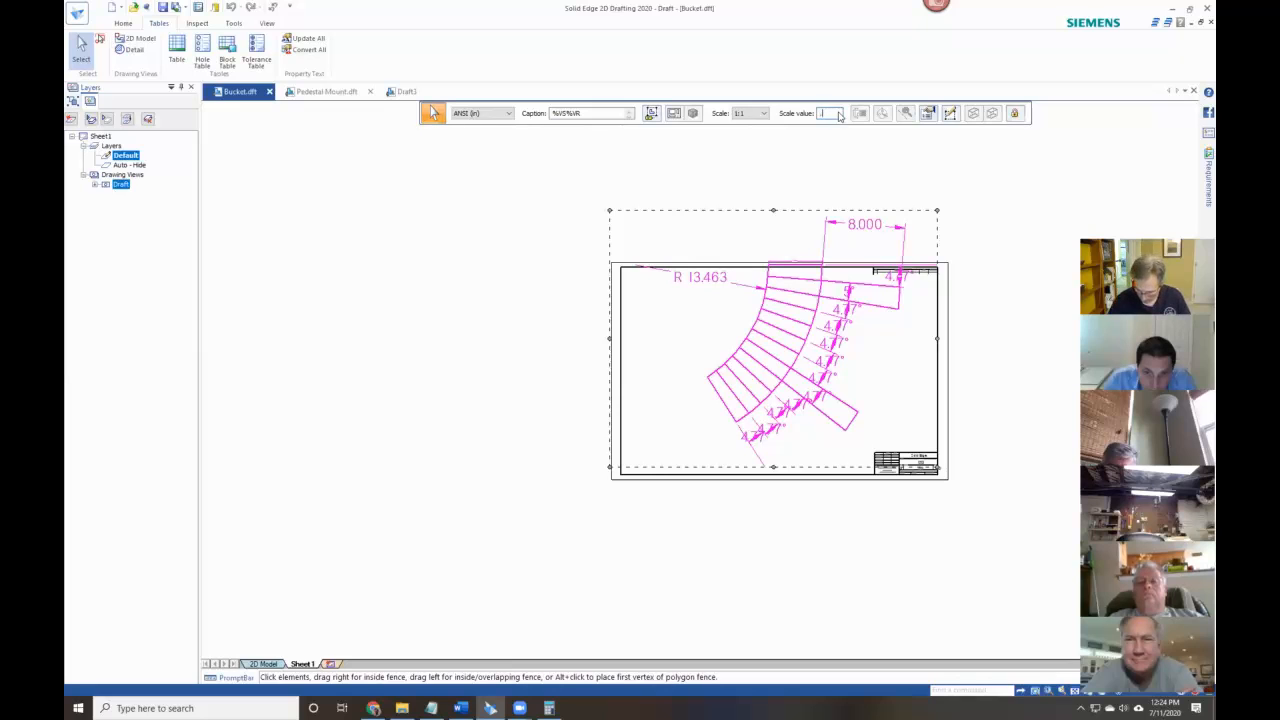
type(".6666")
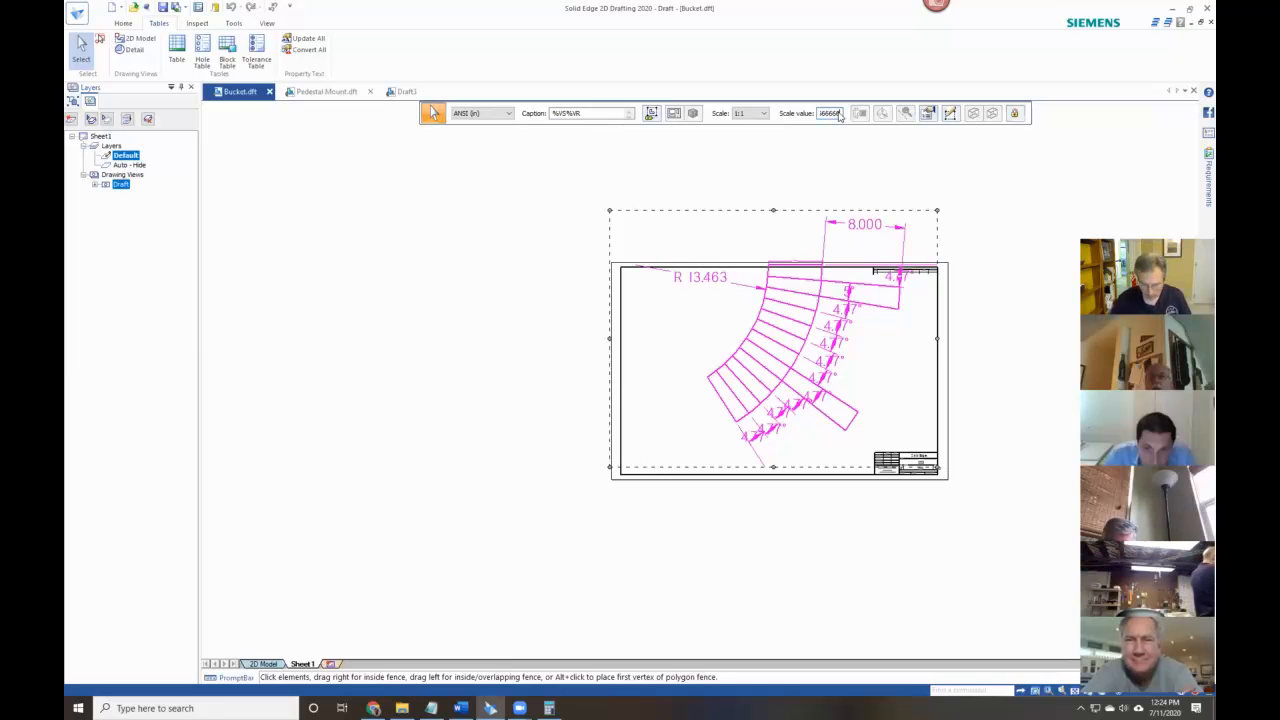
key("Return")
scroll(797, 349, "up", 3)
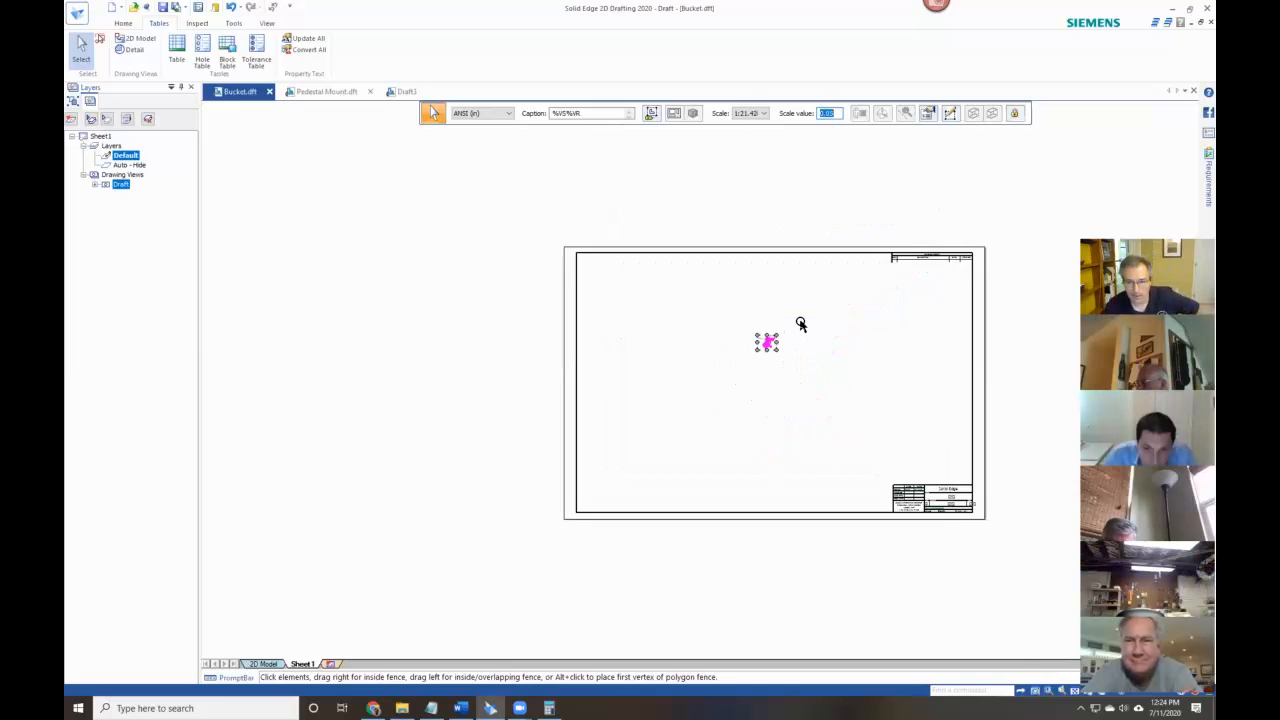
left_click(805, 390)
scroll(800, 385, "up", 5)
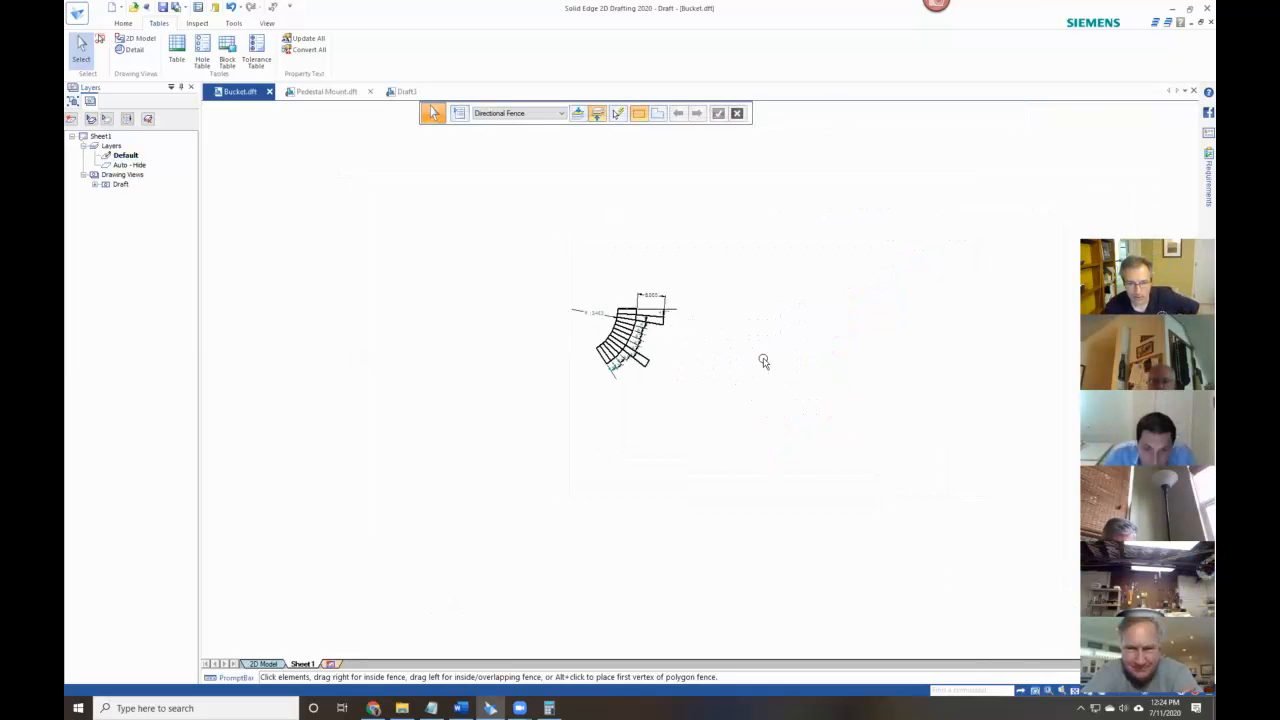
scroll(760, 370, "down", 5)
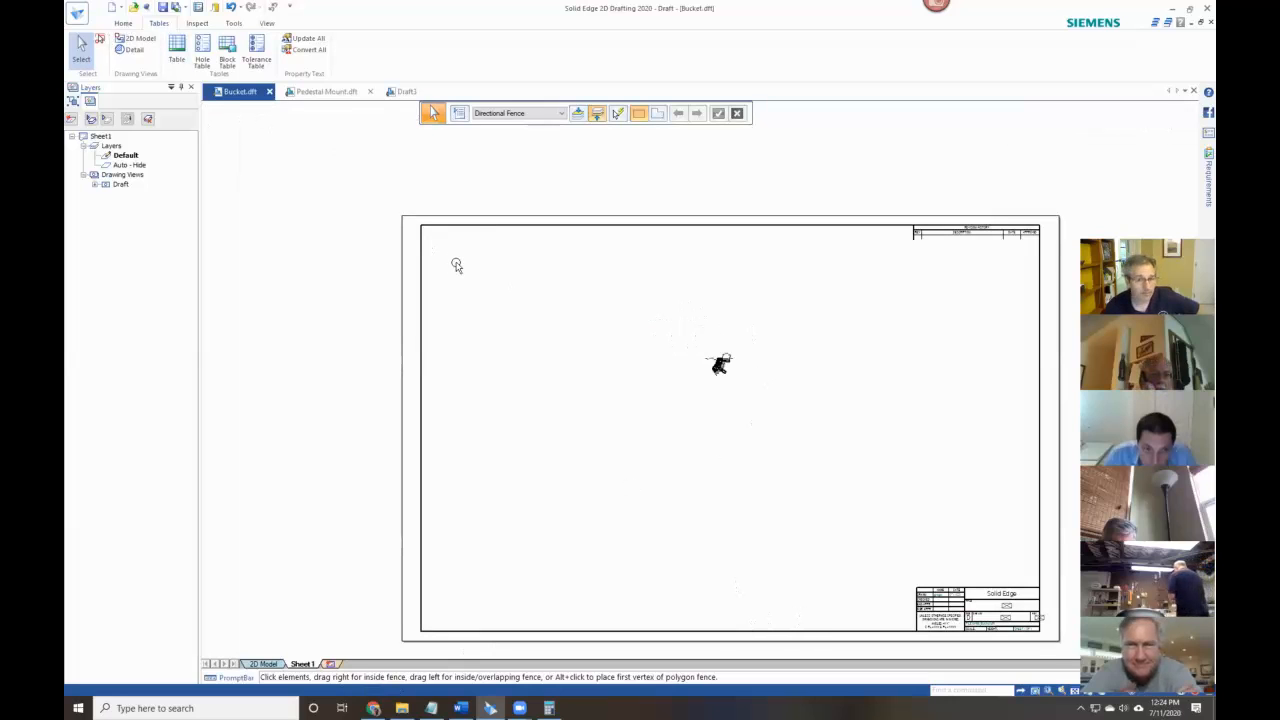
Change Sheet1's standard sheet size to A Tall (8.5in x 11in) and apply the setup.
left_click(77, 12)
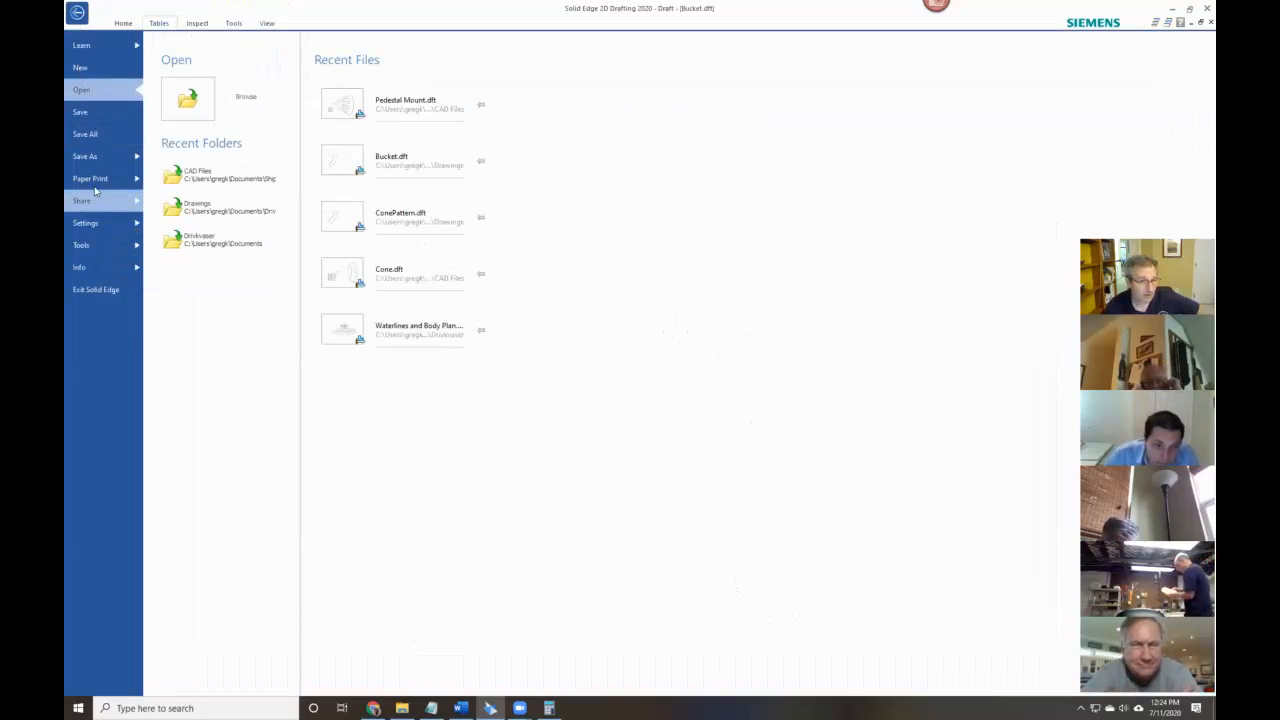
left_click(82, 224)
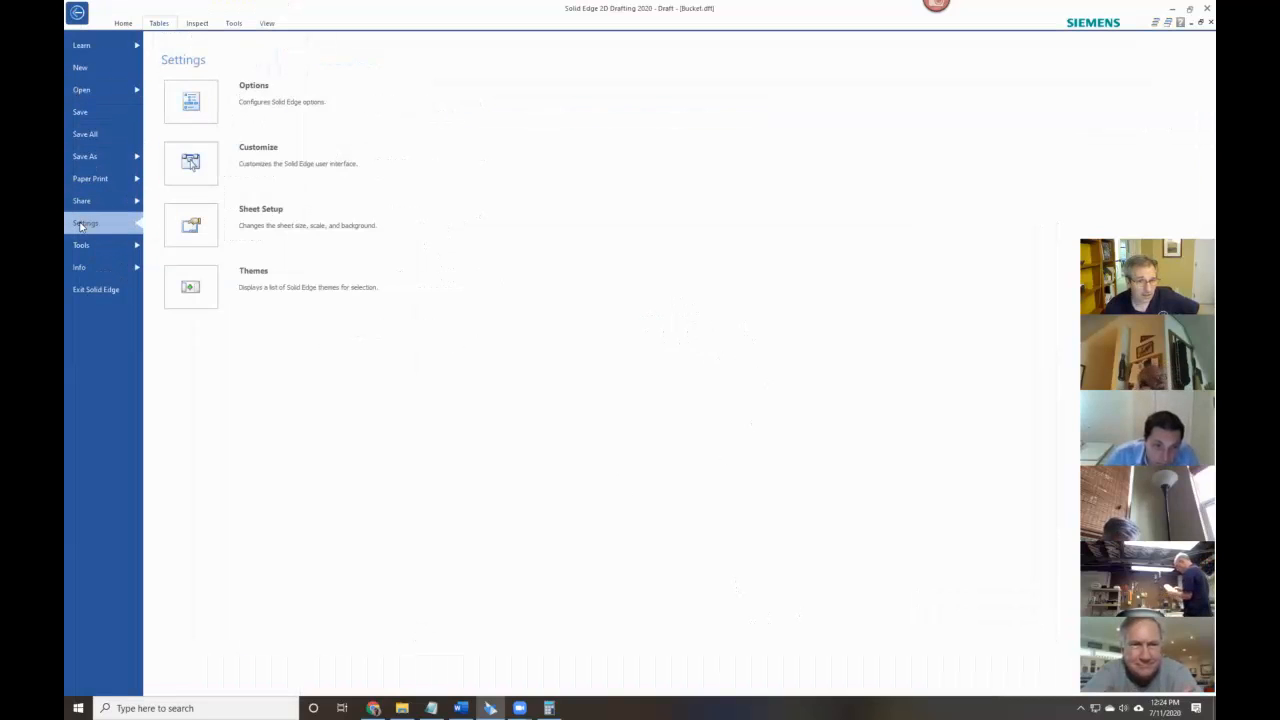
left_click(209, 226)
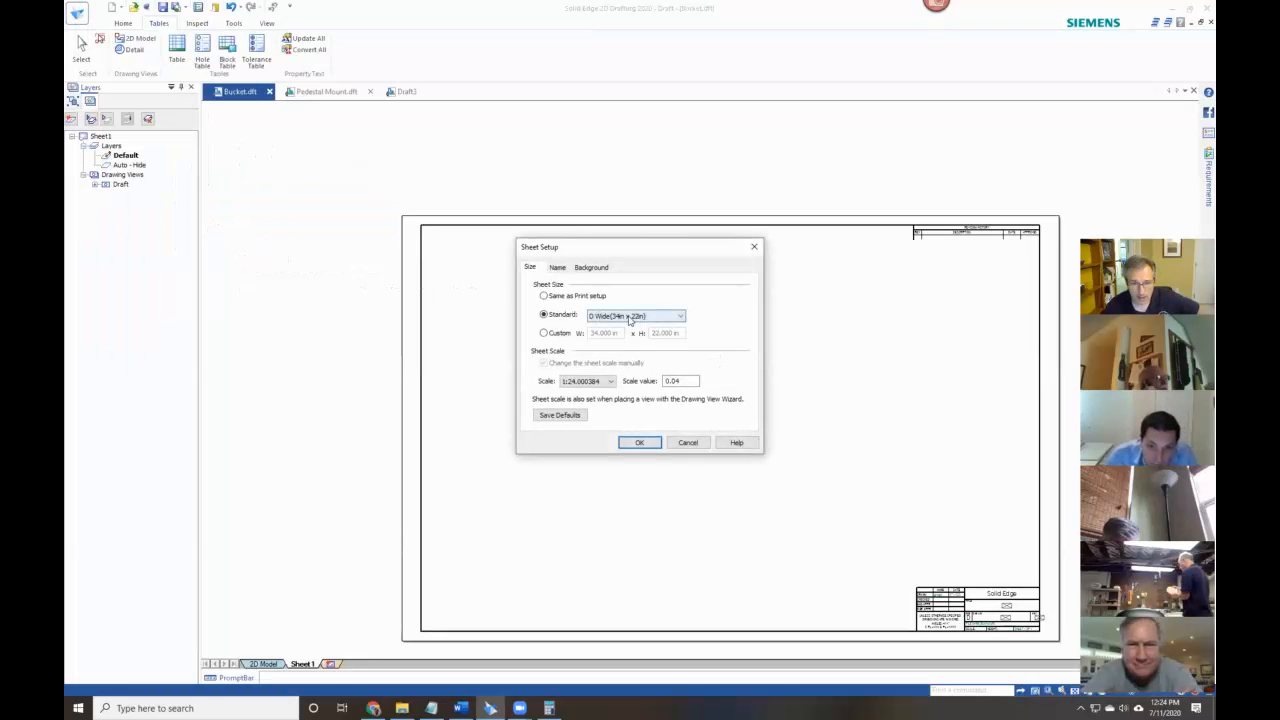
left_click(625, 317)
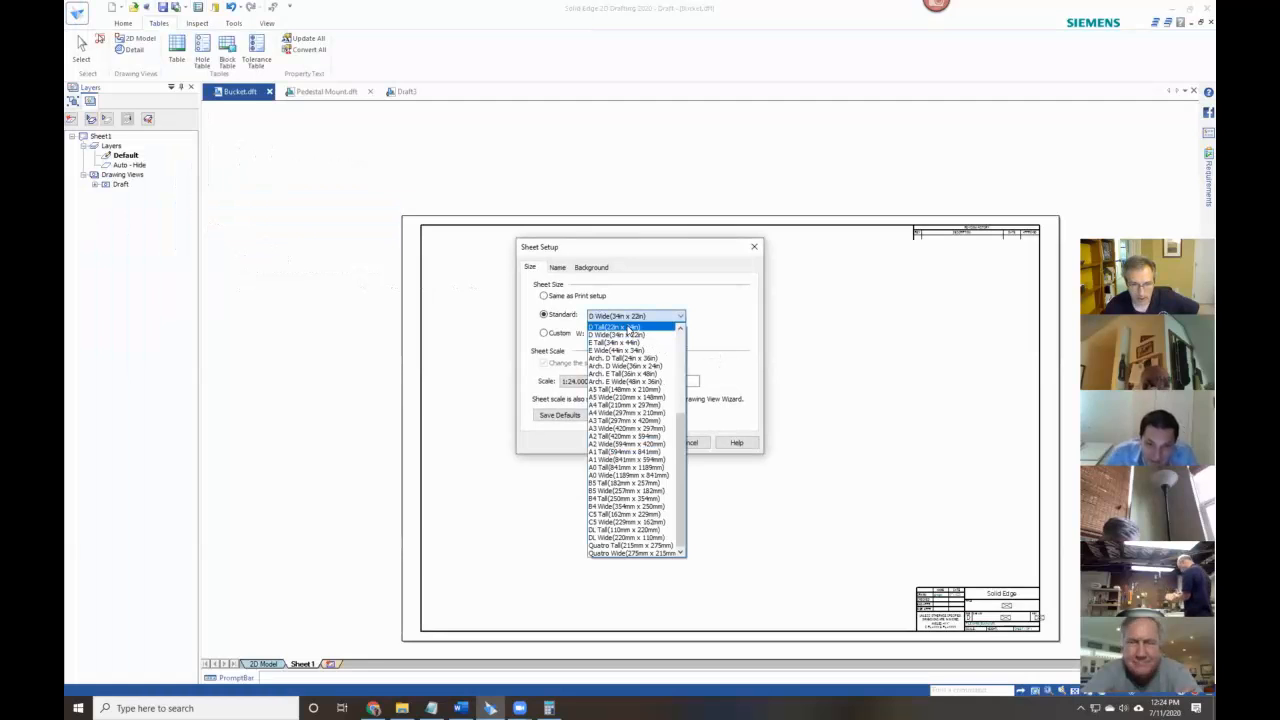
scroll(630, 328, "up", 3)
left_click(635, 351)
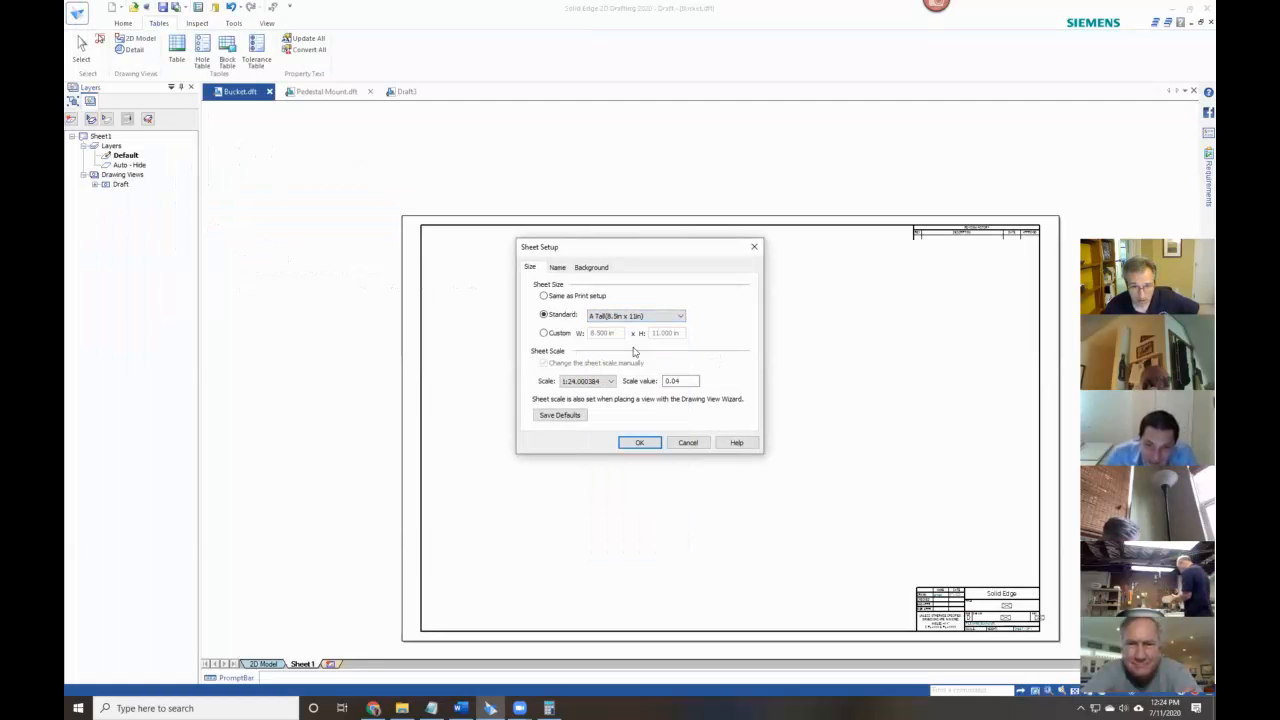
left_click(640, 446)
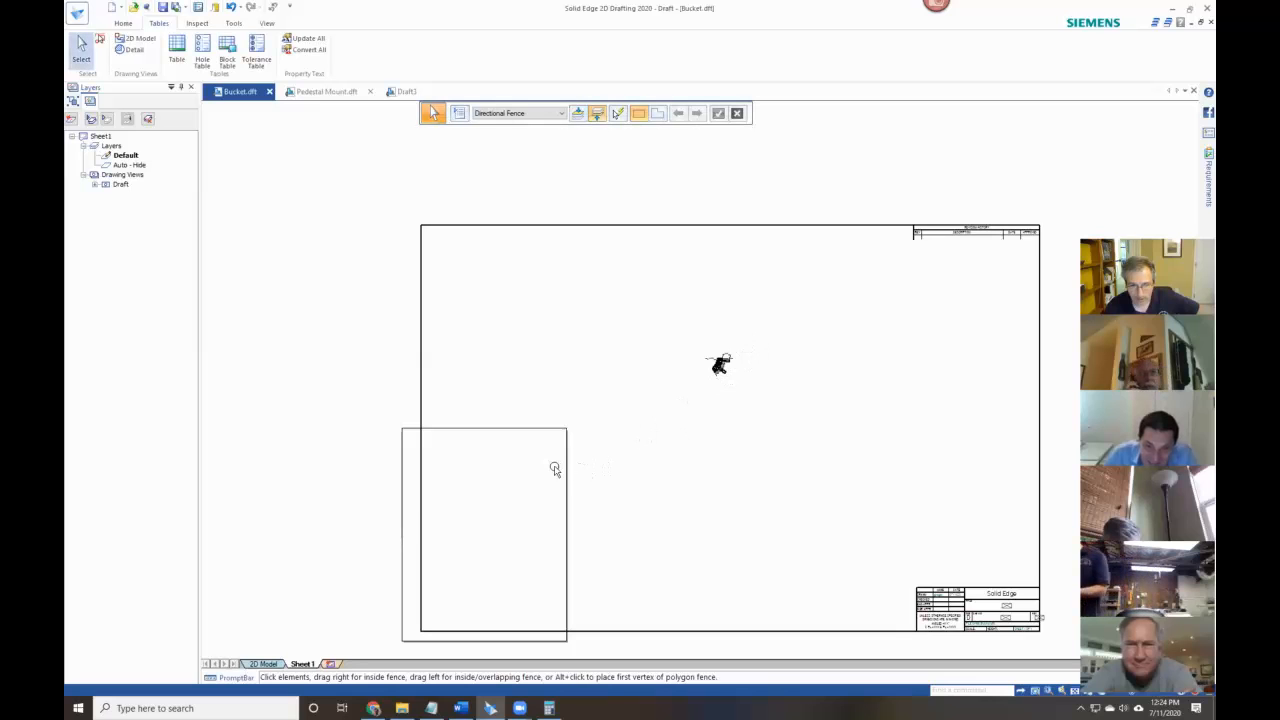
right_click(302, 664)
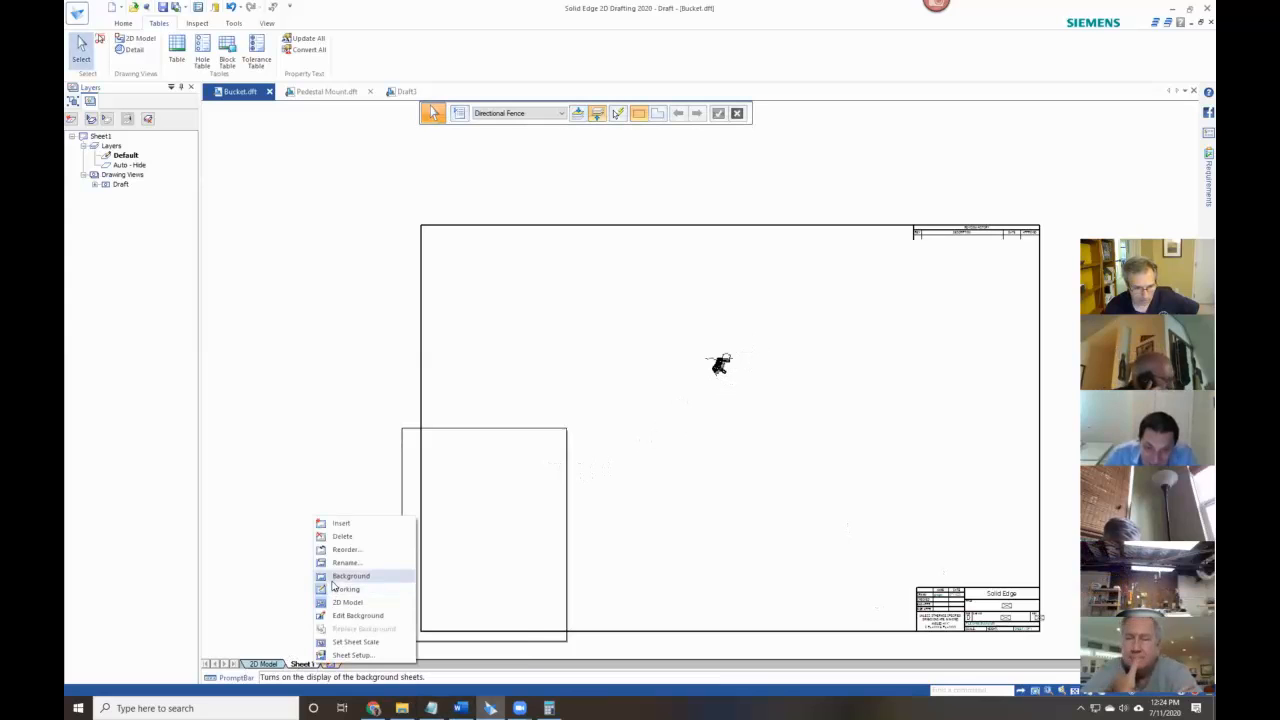
left_click(714, 570)
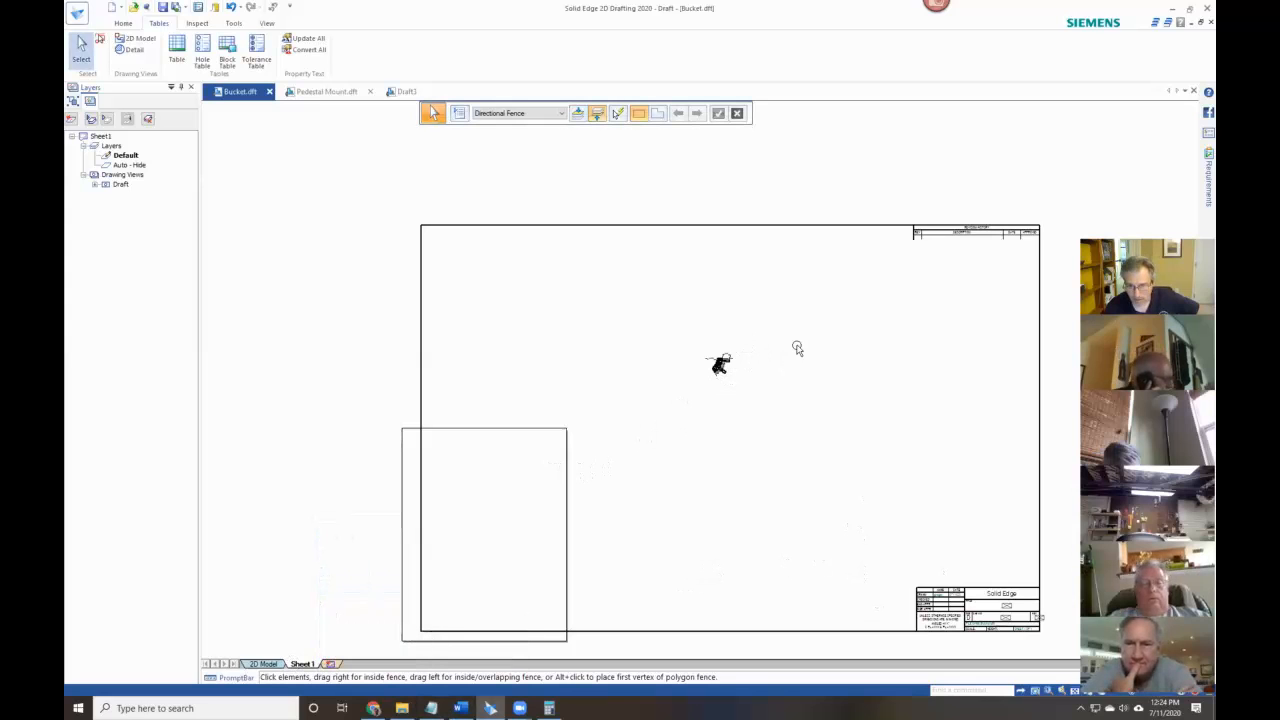
left_click_drag(691, 332, 762, 398)
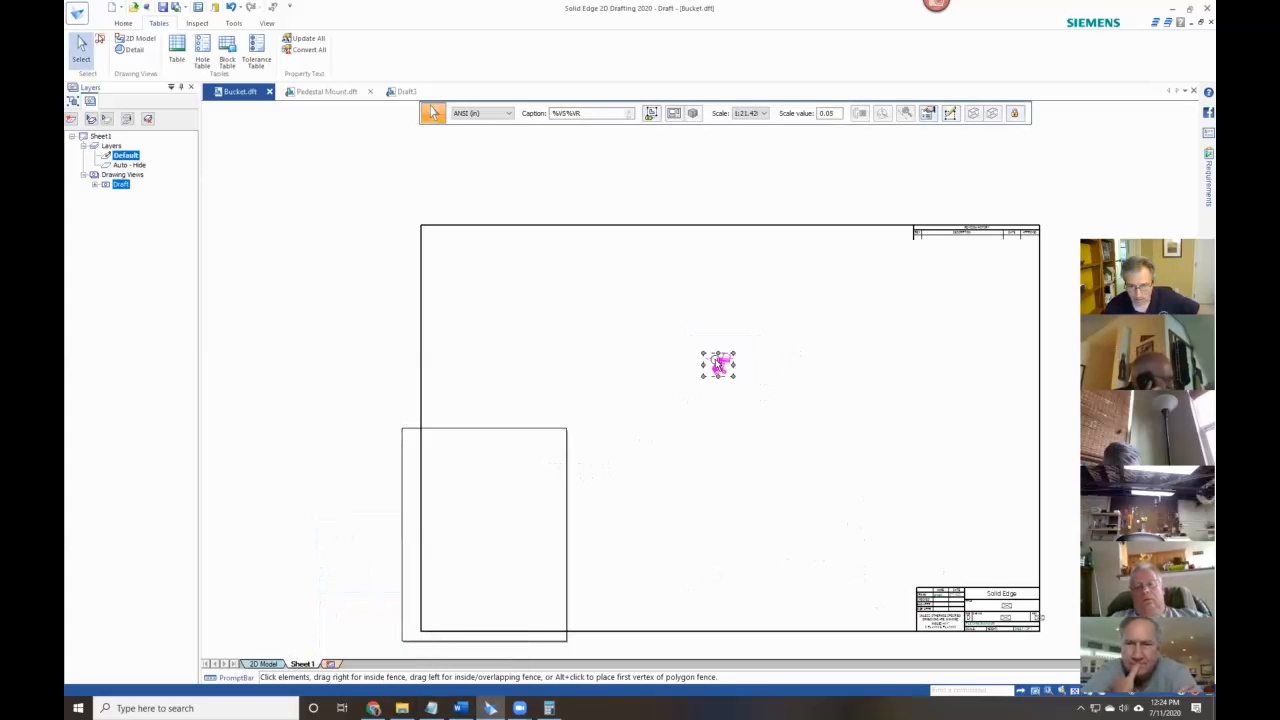
left_click(707, 402)
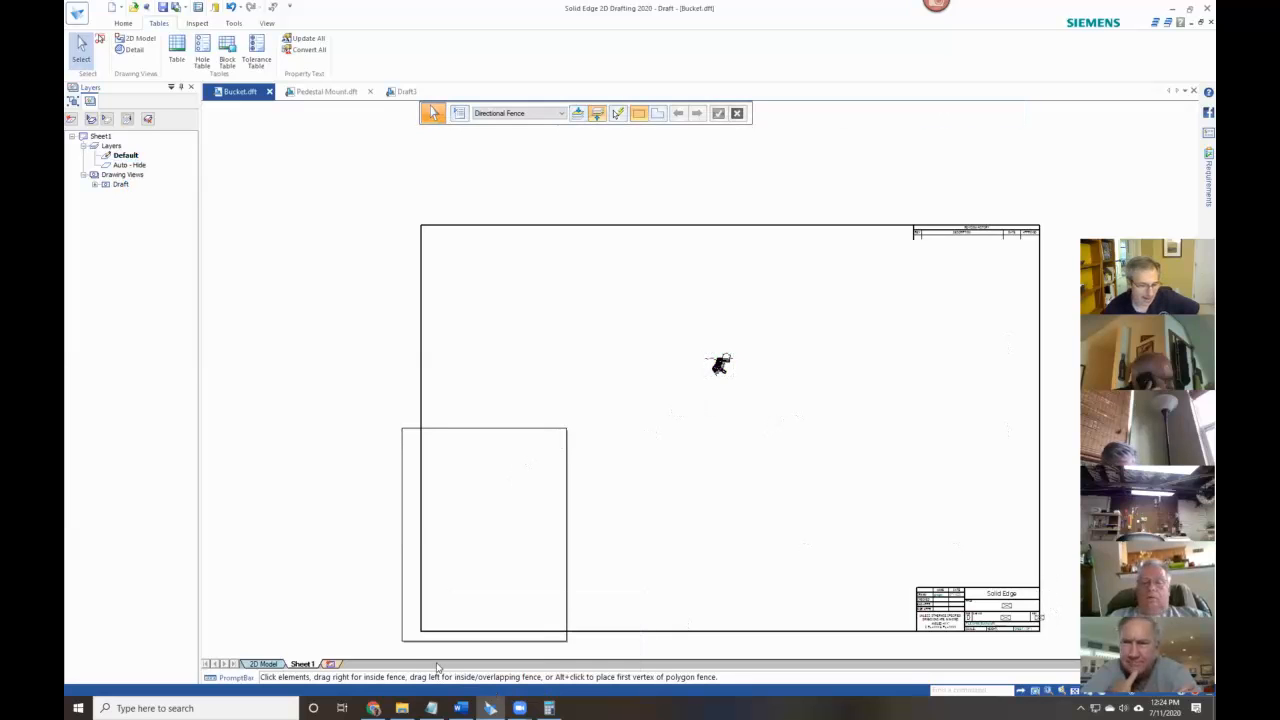
Insert a new sheet after Sheet1, view it and return to Sheet1.
left_click(330, 664)
right_click(316, 664)
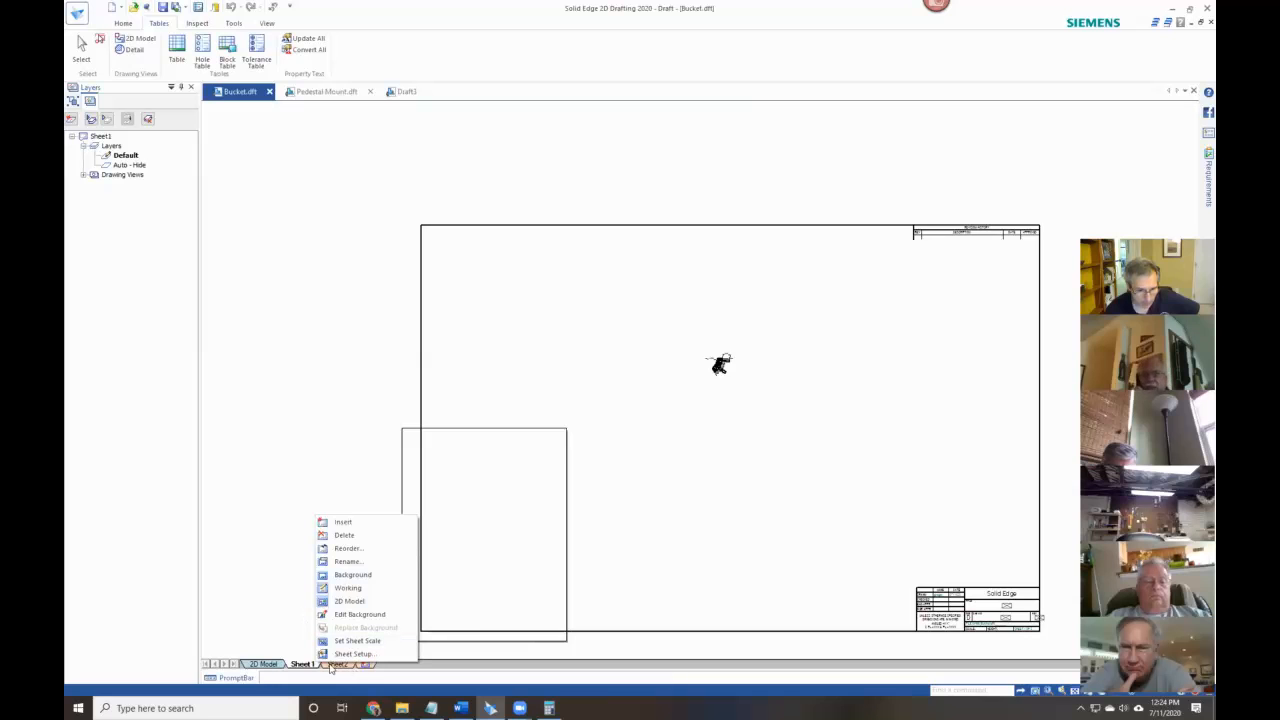
left_click(586, 435)
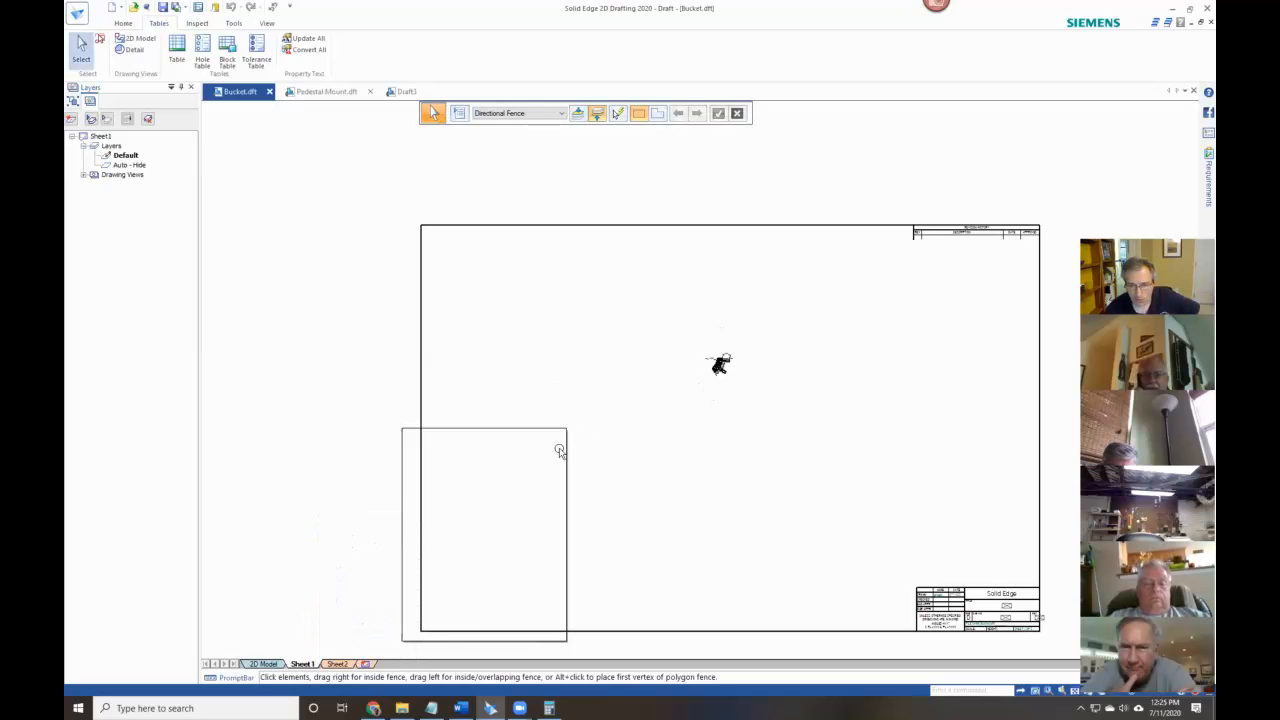
left_click(337, 664)
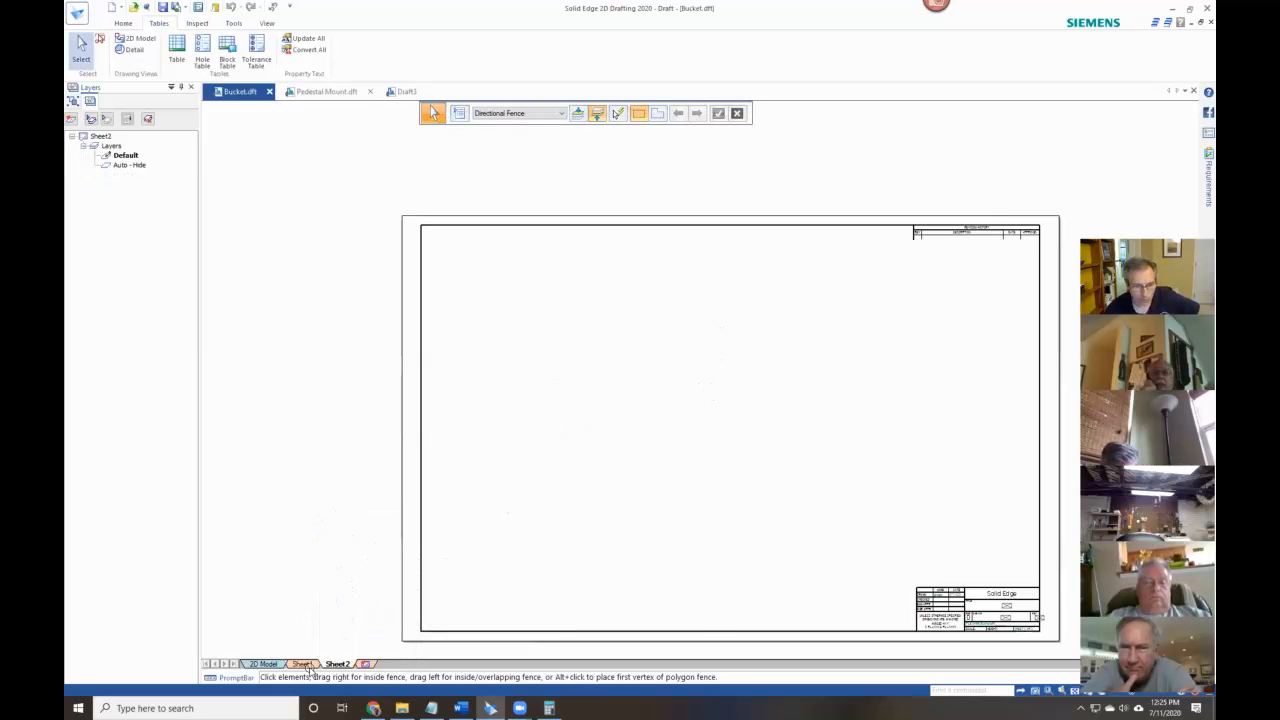
left_click(303, 664)
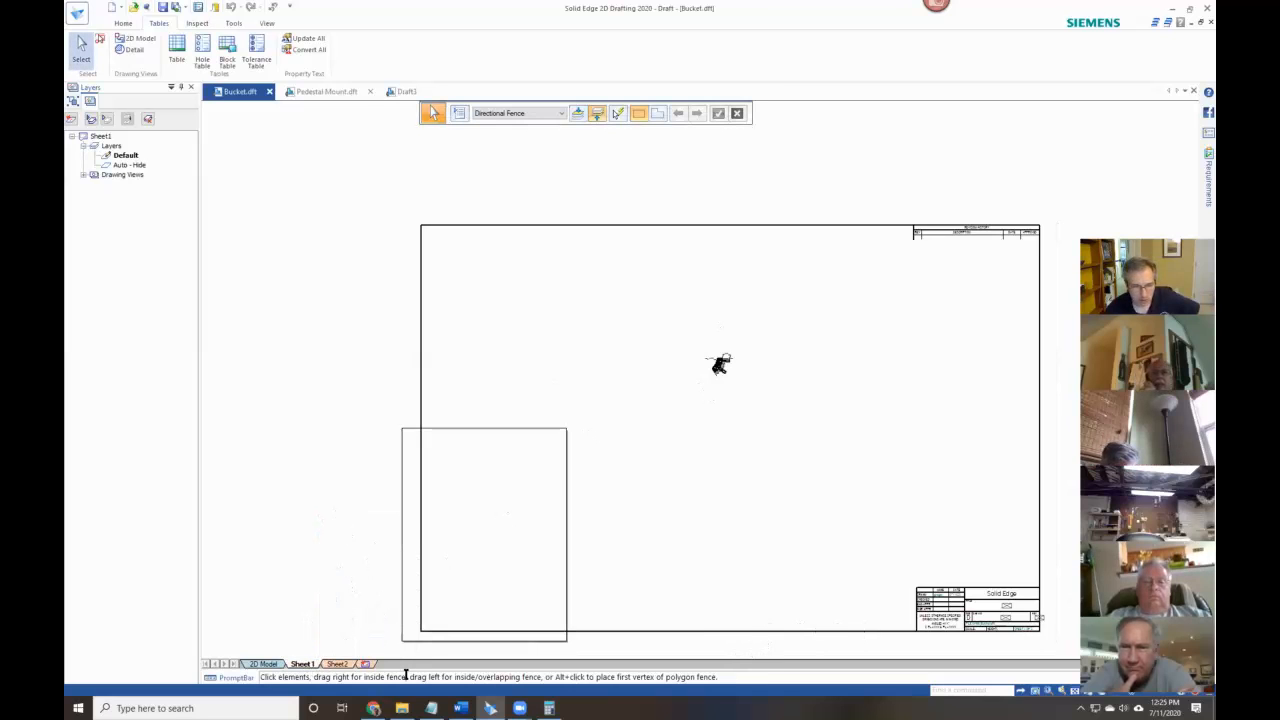
Turn on the display of the background sheets and open A-Sheet.
right_click(300, 666)
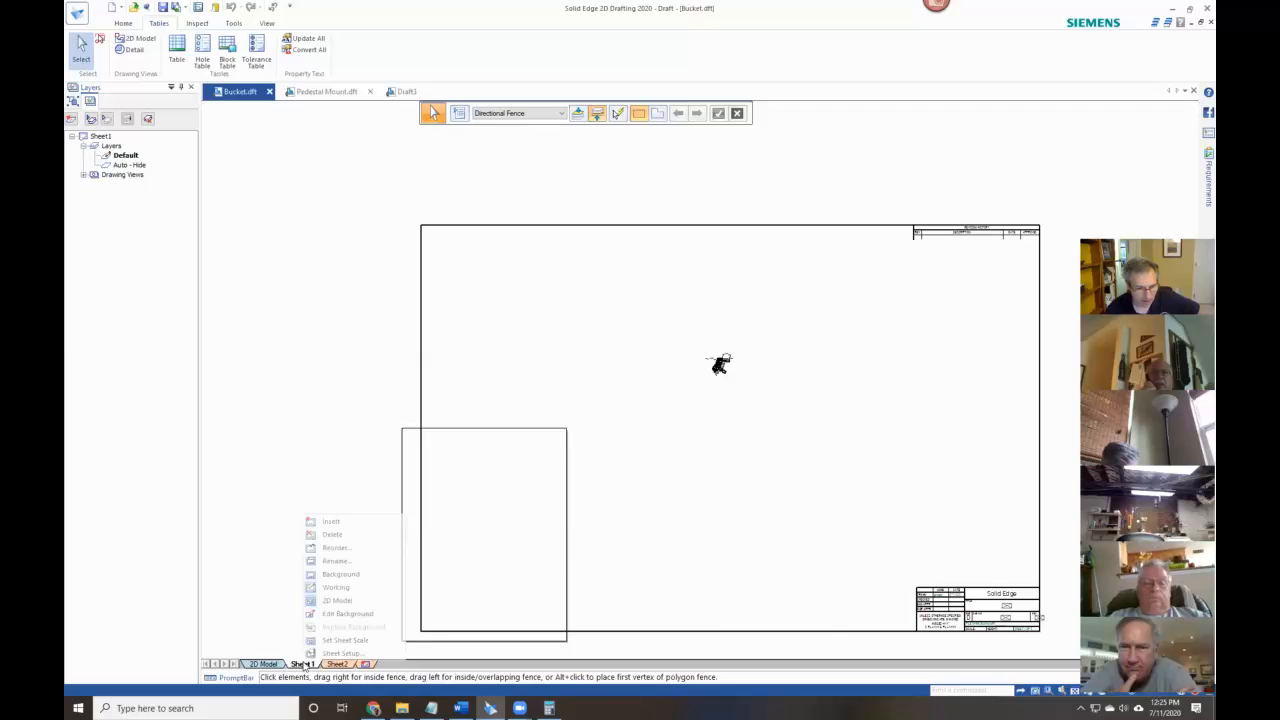
left_click(329, 578)
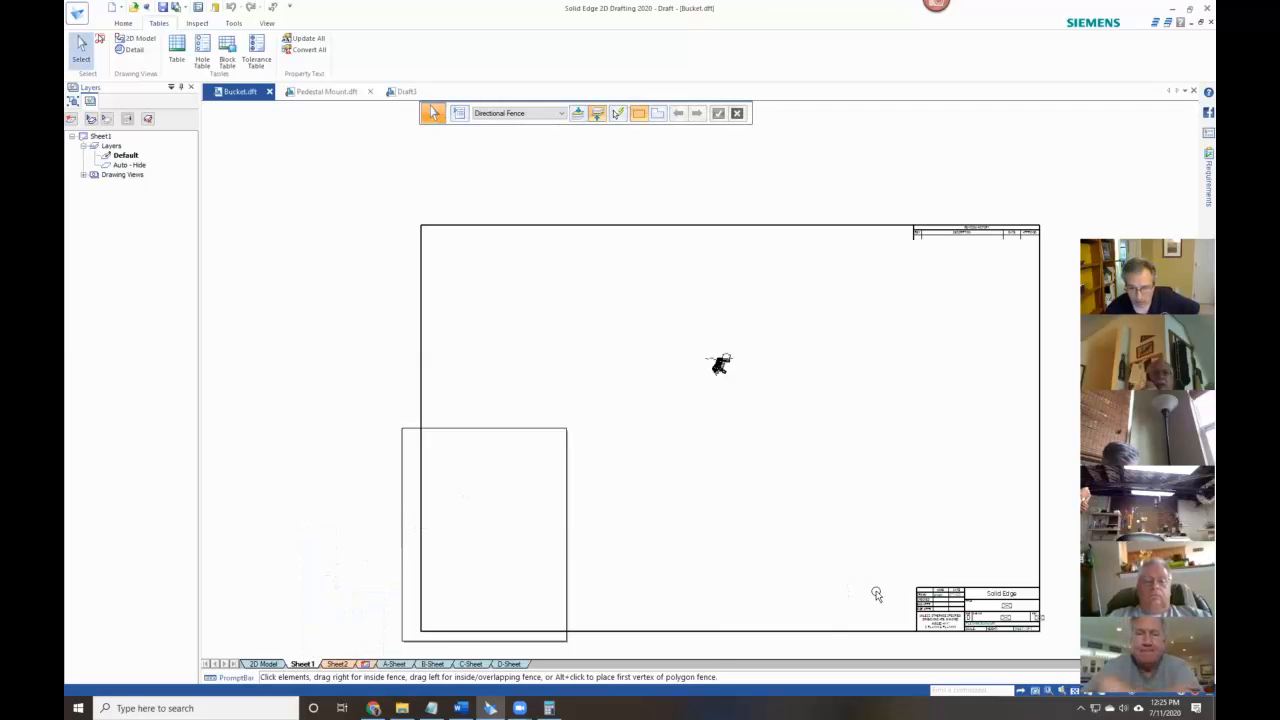
left_click(394, 664)
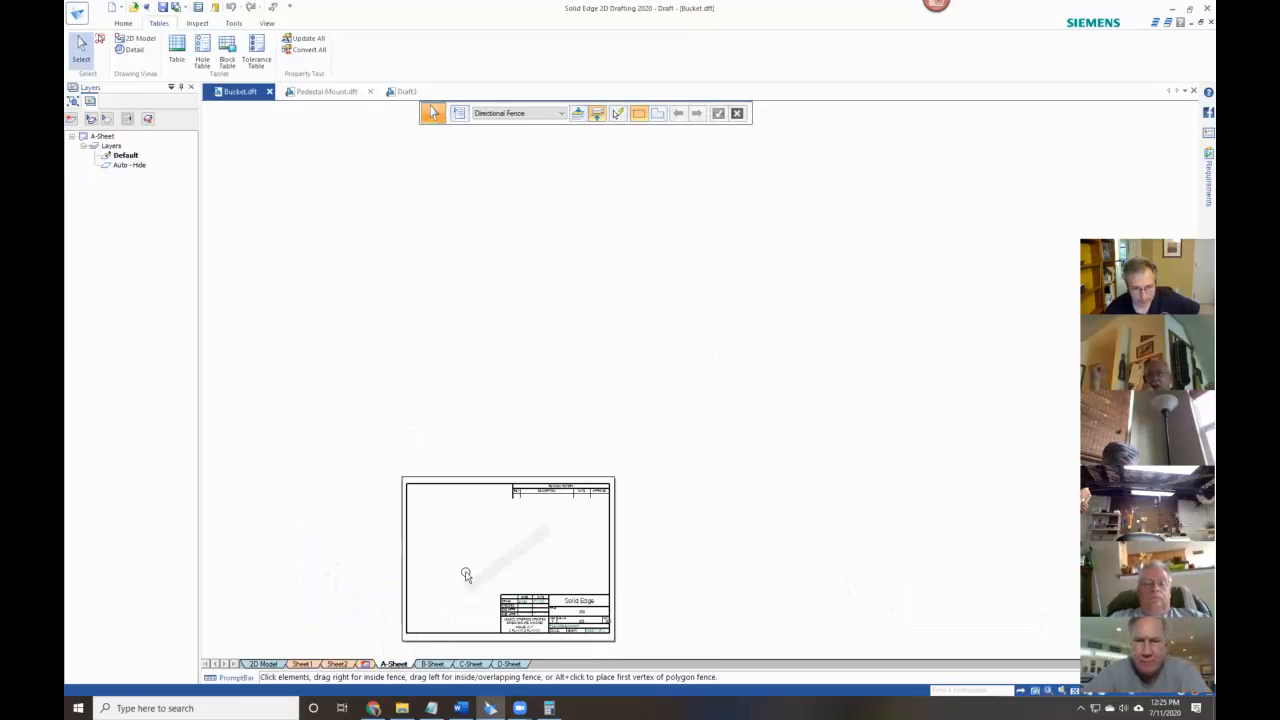
Place a 2D Model view of the bucket pattern on A-Sheet at 1:1 scale.
left_click(135, 38)
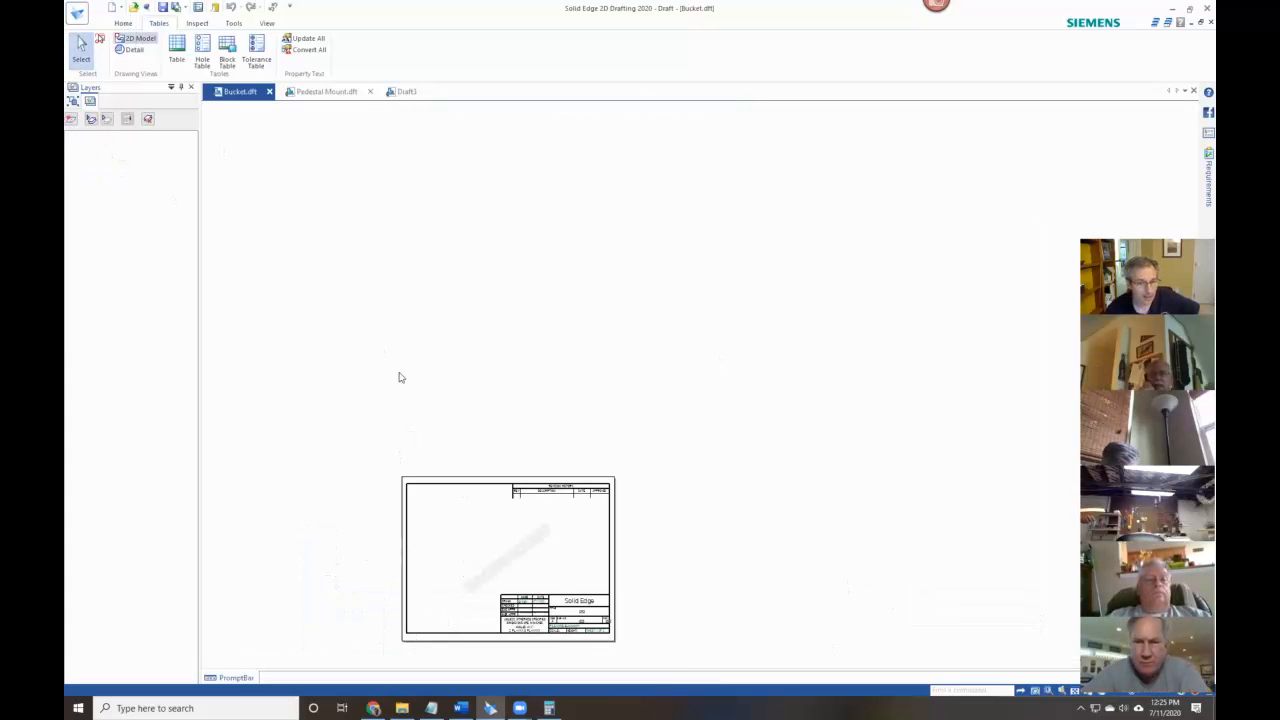
left_click(851, 527)
left_click(371, 126)
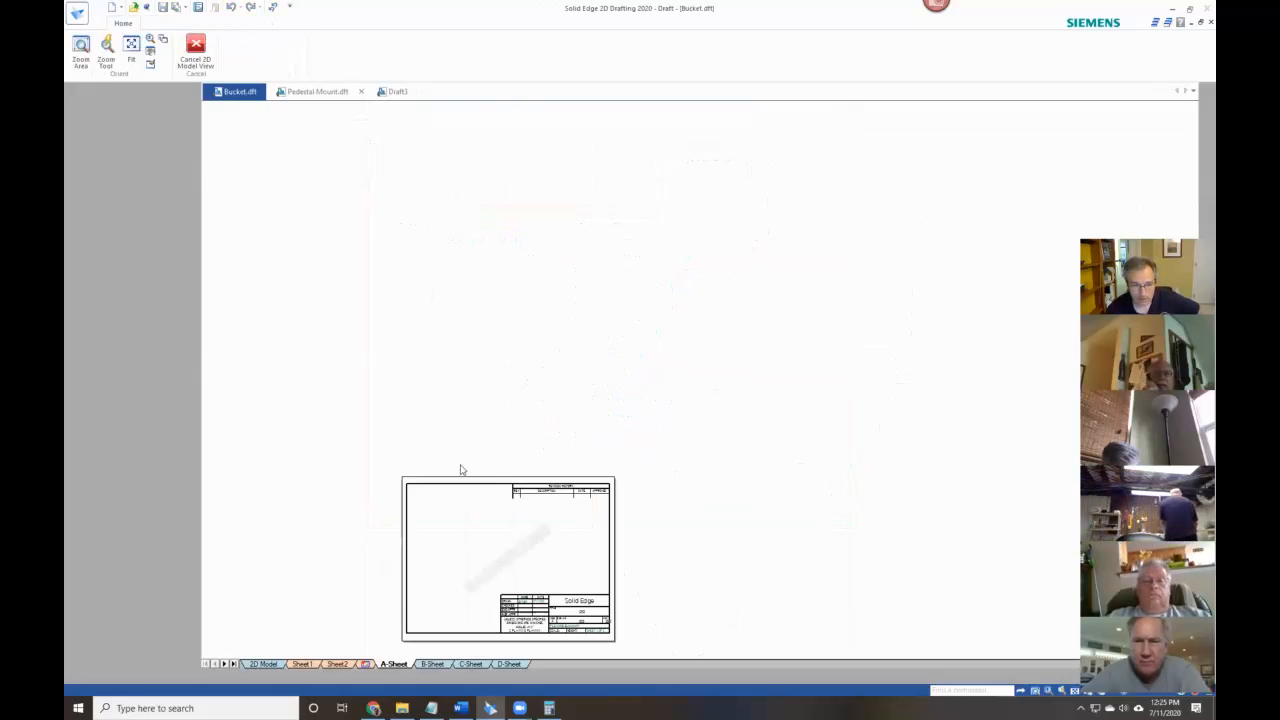
scroll(479, 511, "down", 2)
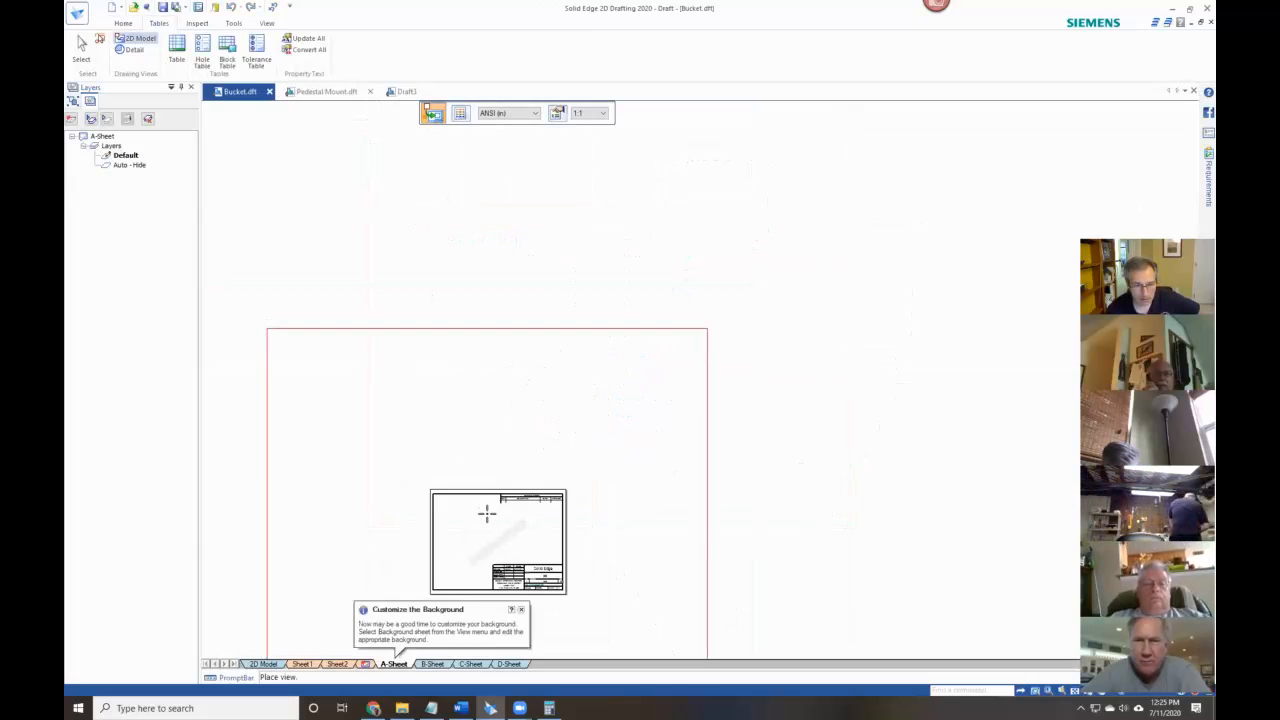
left_click(486, 514)
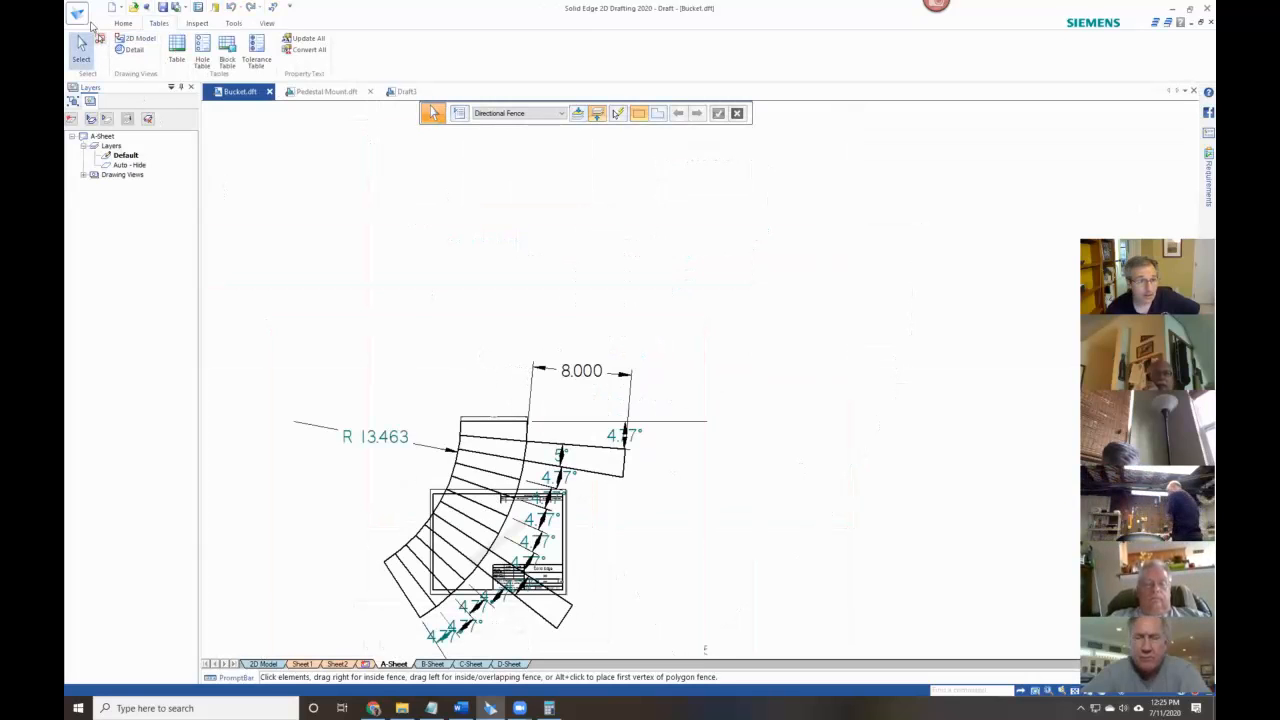
Reduce the scale of the bucket view on A-Sheet to about 1:21.42 and deselect it.
left_click(531, 386)
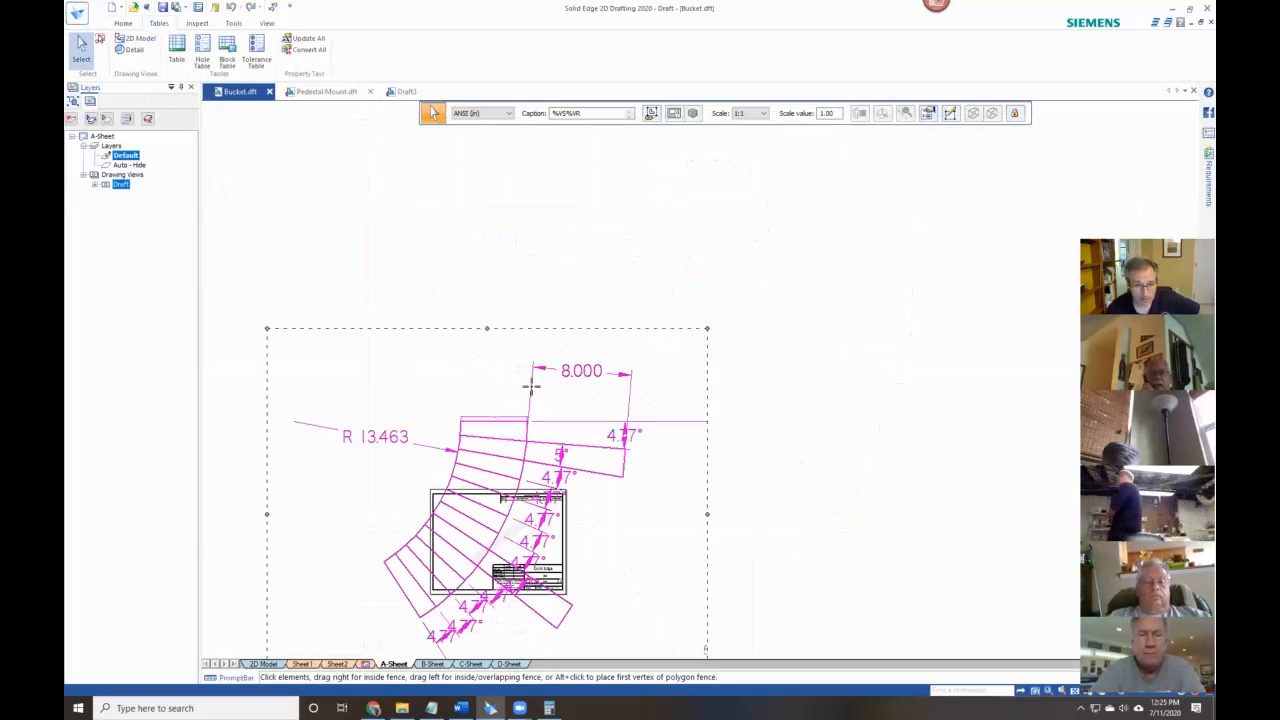
double_click(824, 115)
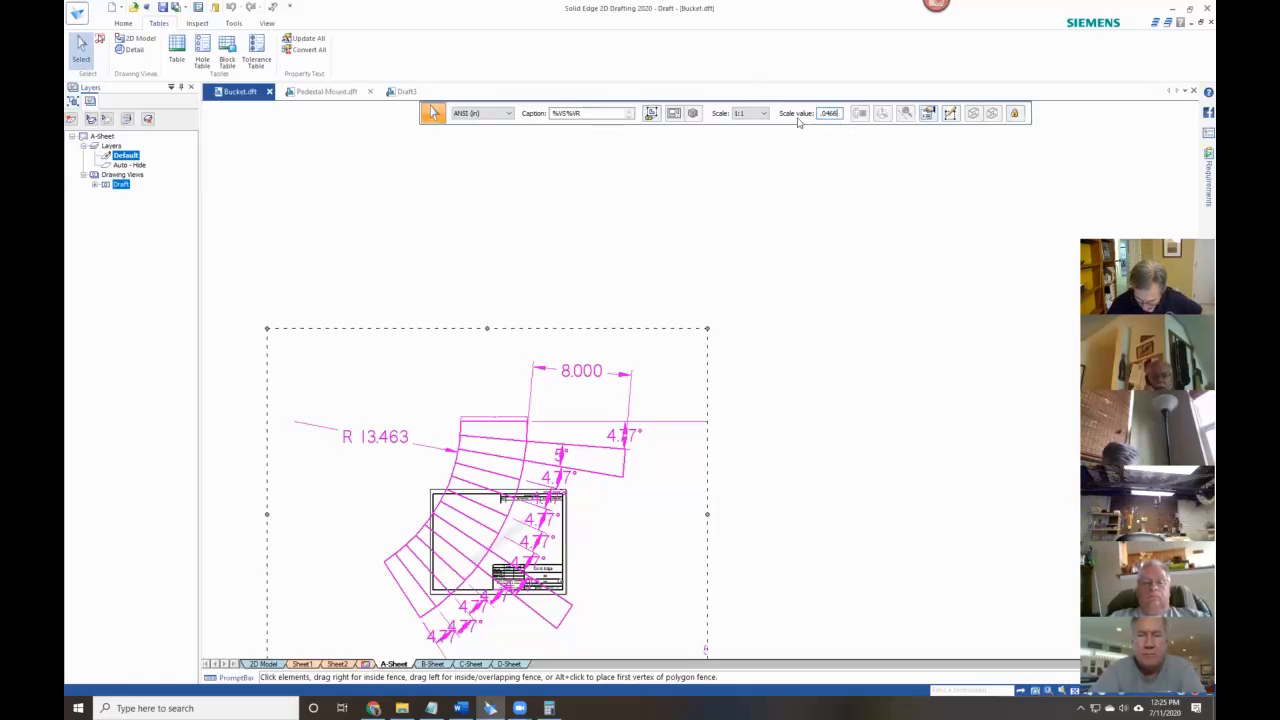
key("Return")
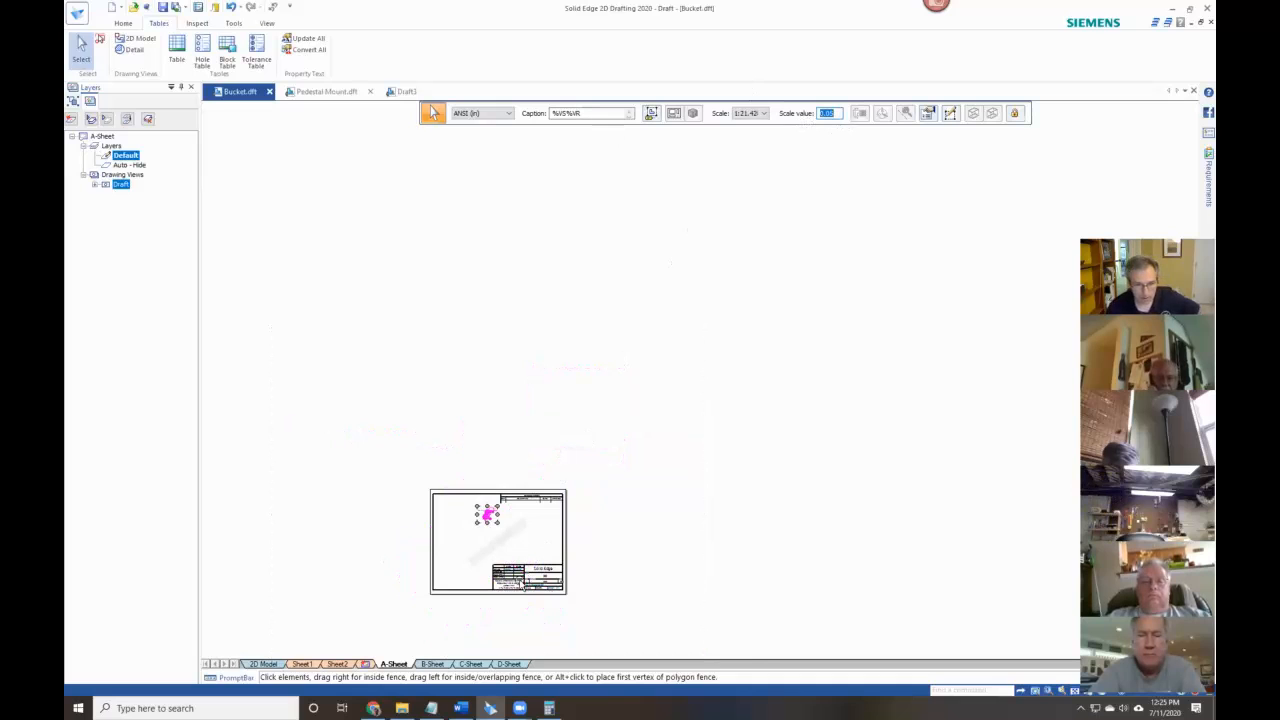
scroll(486, 509, "up", 6)
key("Escape")
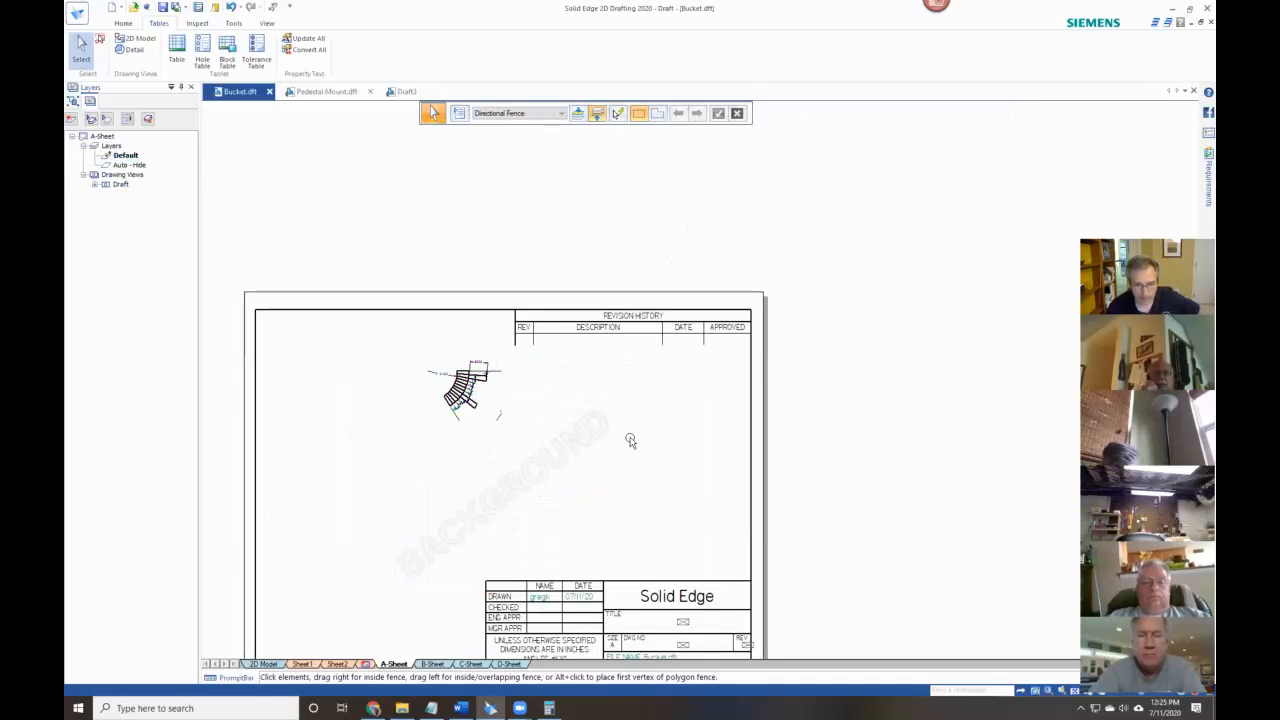
scroll(630, 441, "down", 1)
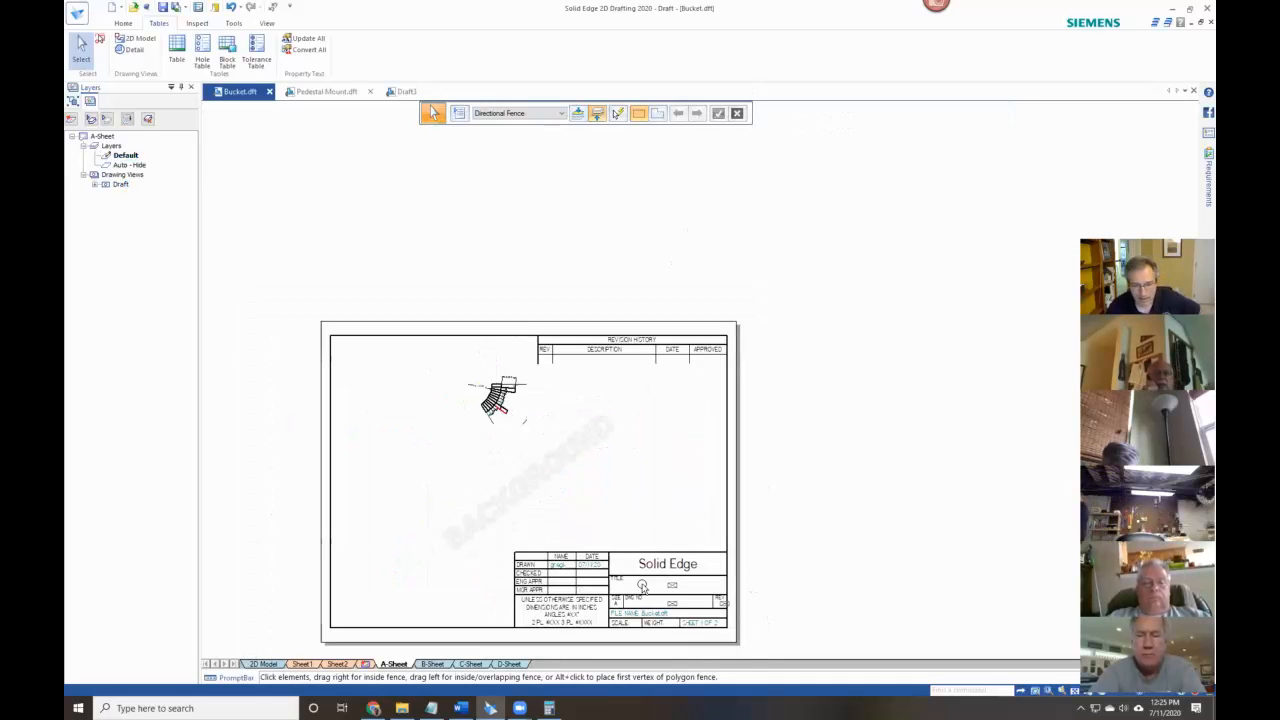
Compare Sheet2 and Sheet1 with their borders and contents, returning to A-Sheet.
left_click(330, 665)
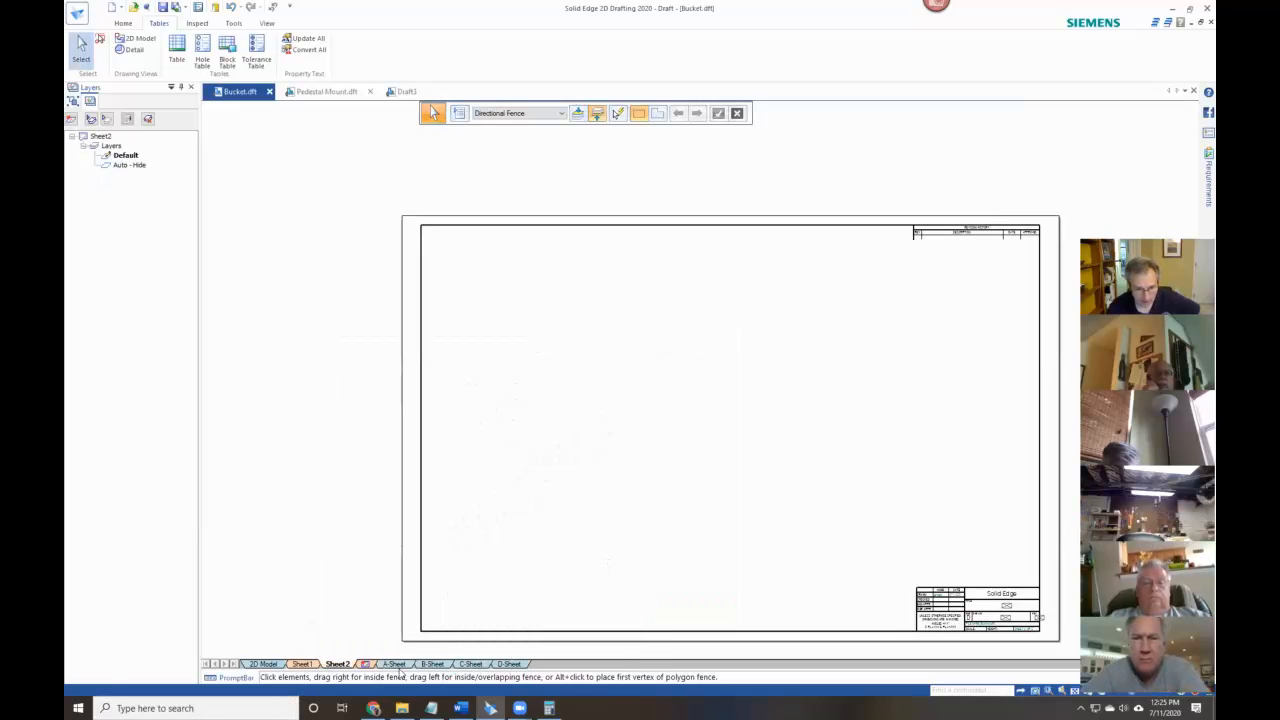
left_click(310, 664)
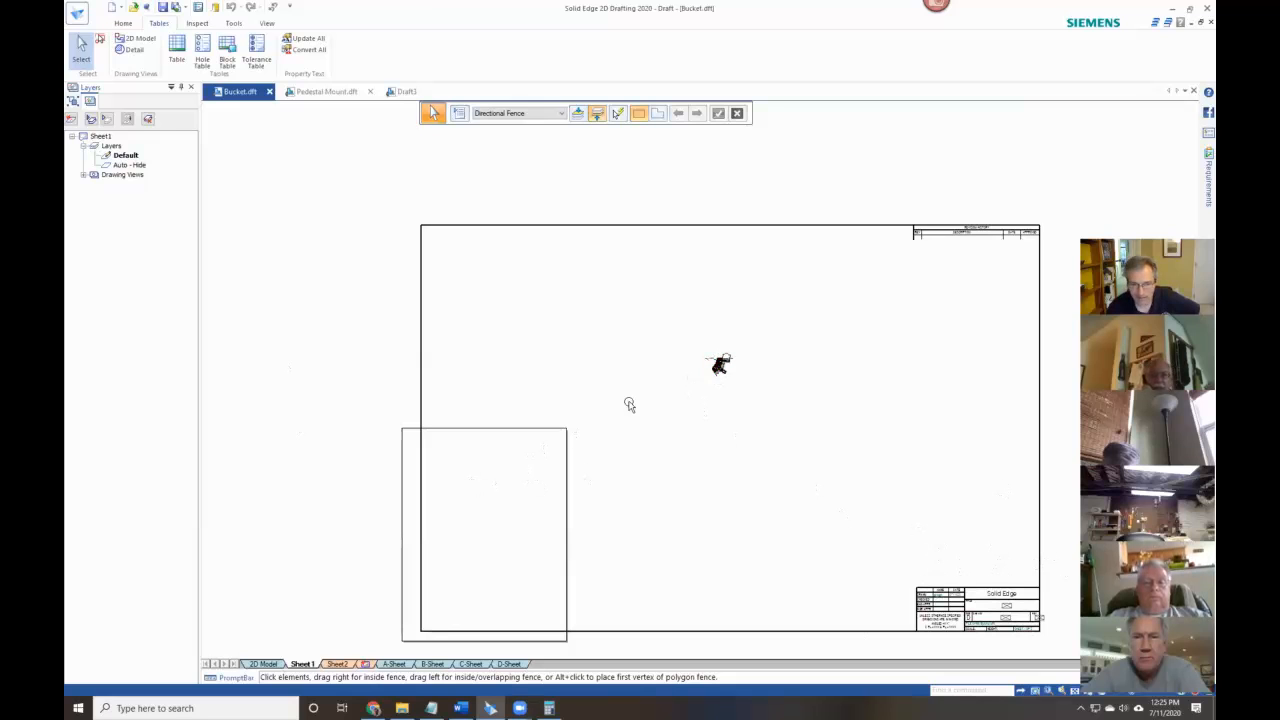
scroll(701, 361, "up", 3)
scroll(725, 430, "down", 2)
left_click(394, 664)
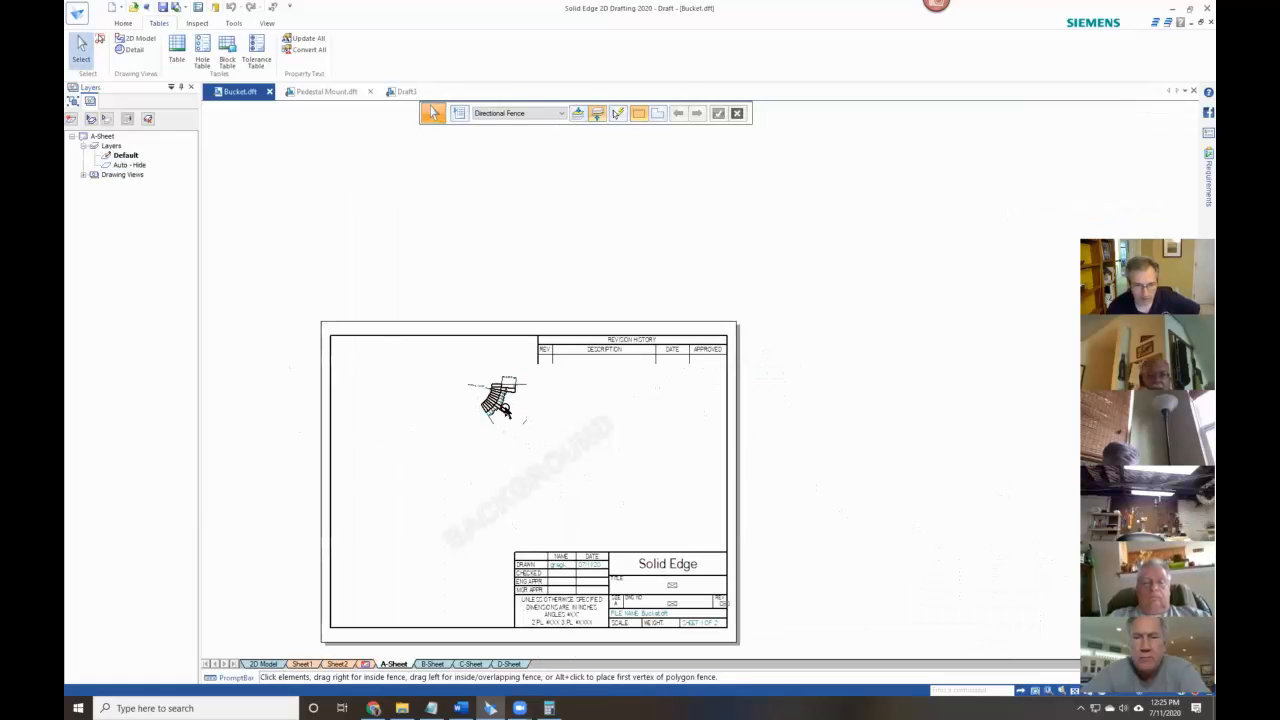
Examine the bucket view's dimensions and scale on A-Sheet, and check how the view fits the whole sheet.
scroll(512, 408, "up", 6)
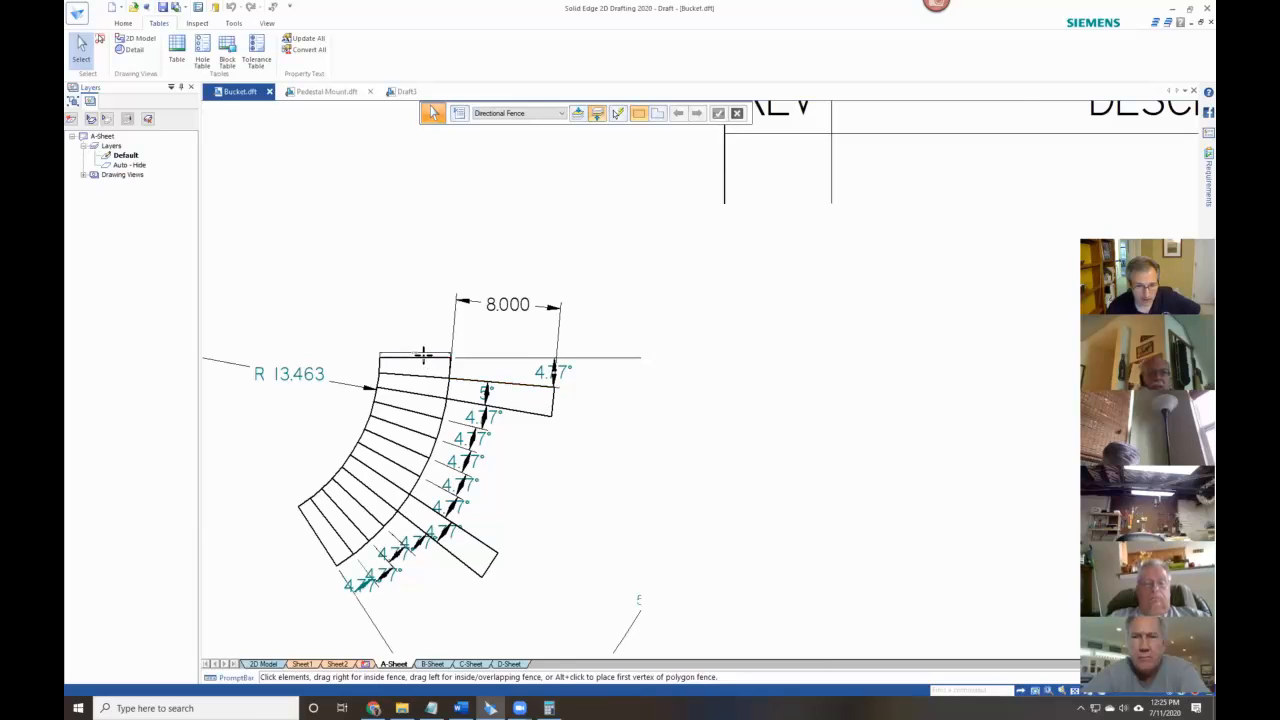
left_click(425, 370)
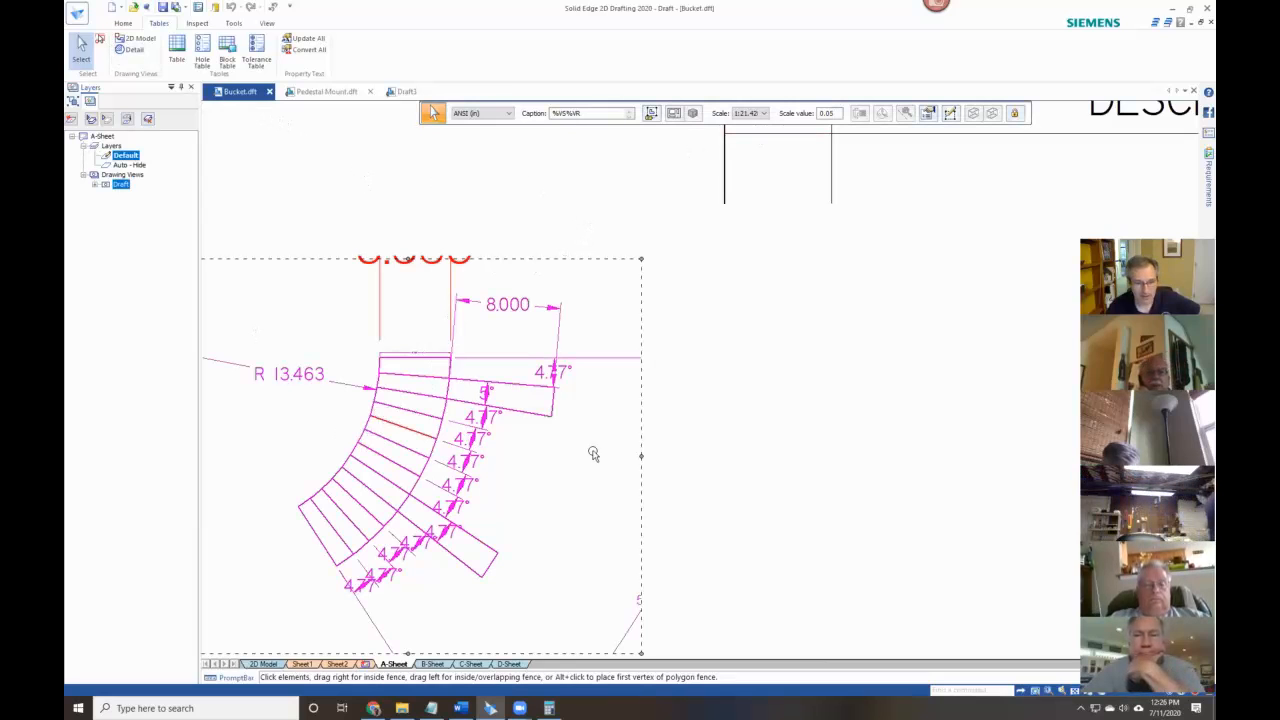
scroll(408, 345, "down", 2)
left_click(640, 435)
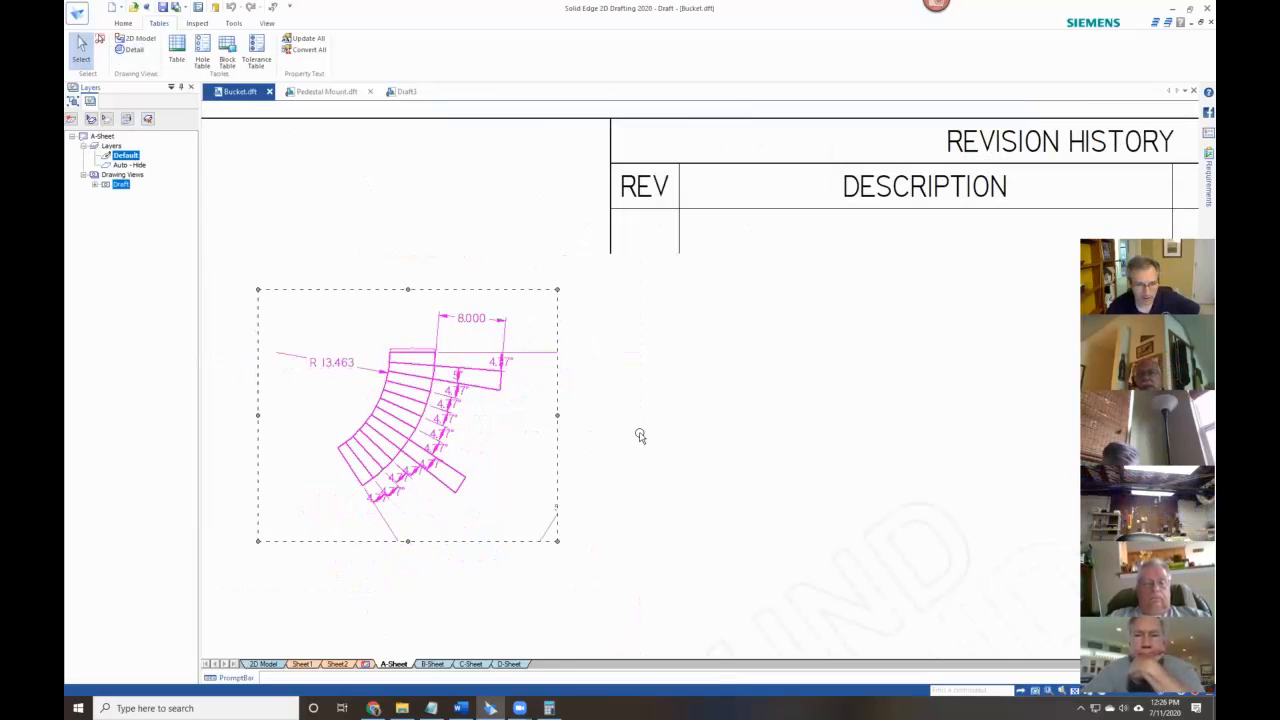
scroll(640, 435, "down", 5)
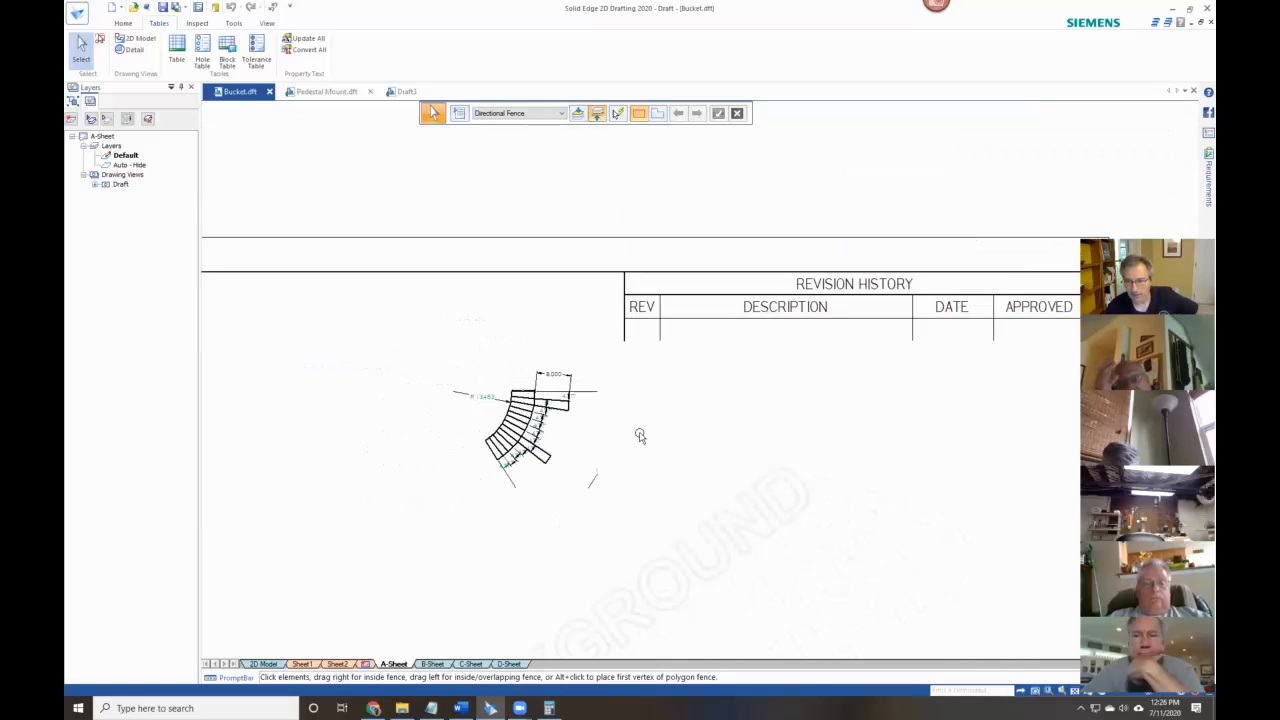
middle_click_drag(641, 414, 648, 290)
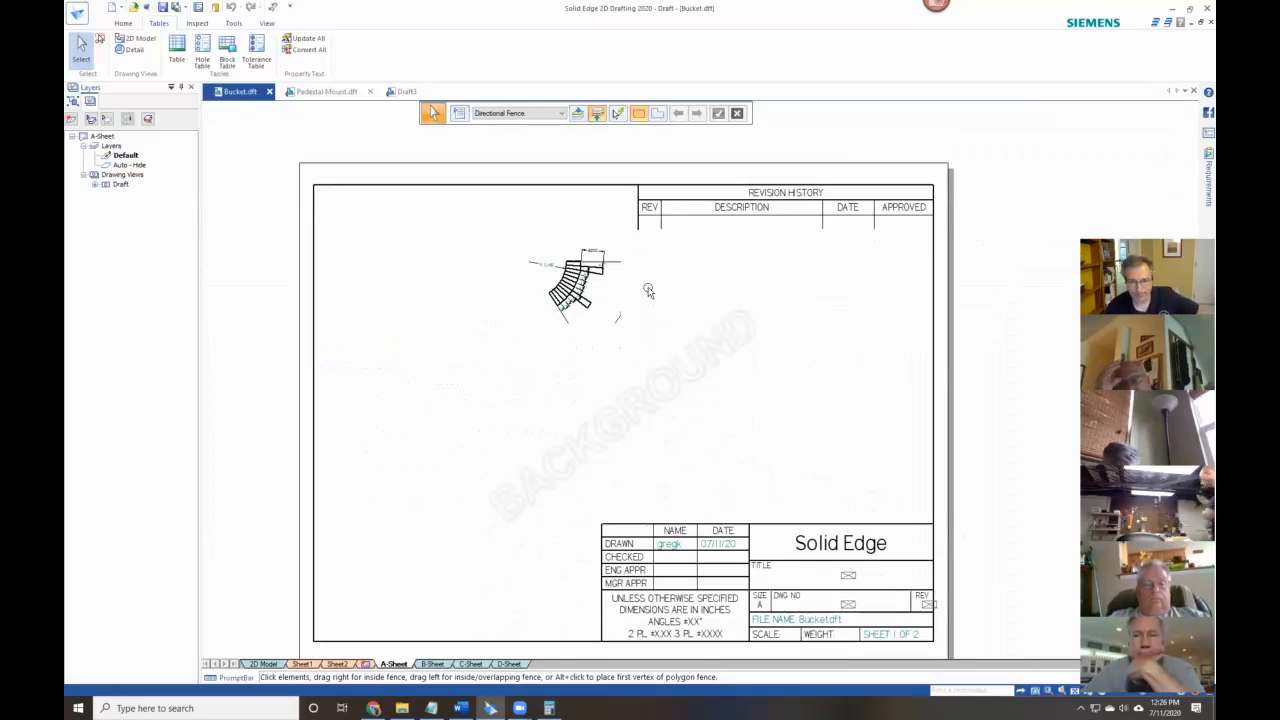
scroll(648, 290, "down", 1)
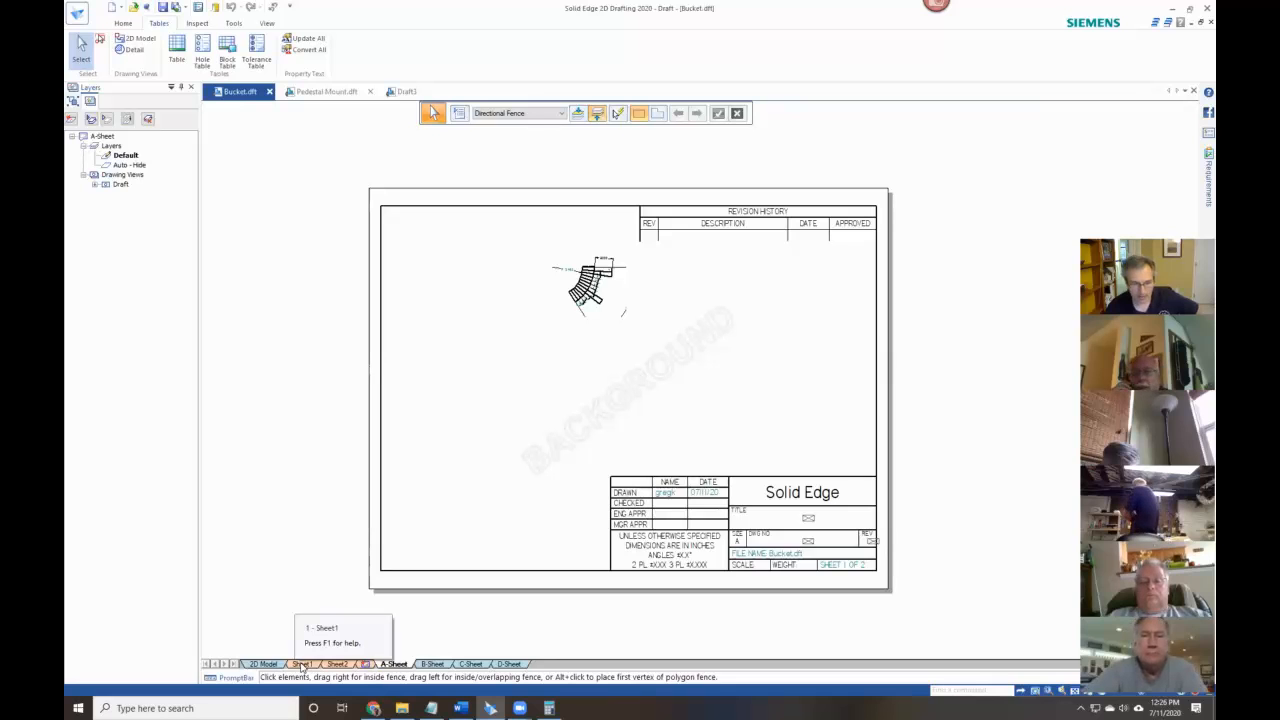
left_click(597, 271)
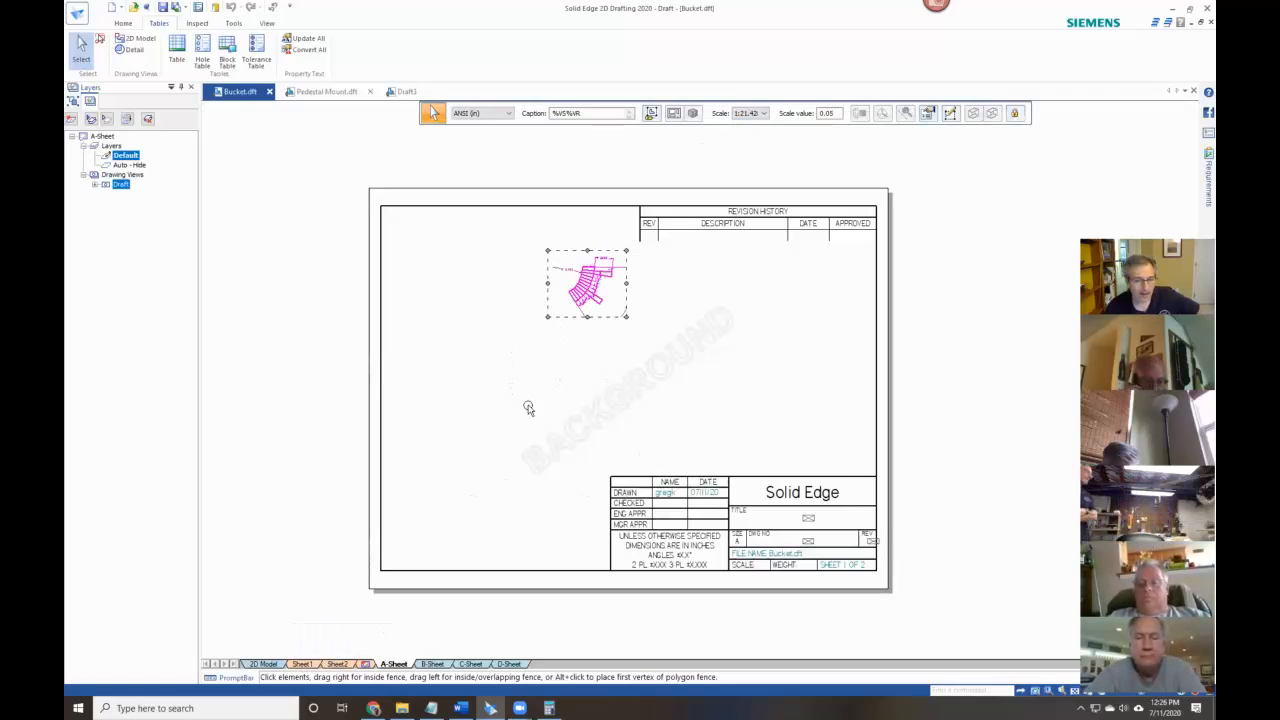
left_click(528, 408)
left_click(577, 303)
scroll(537, 373, "up", 1)
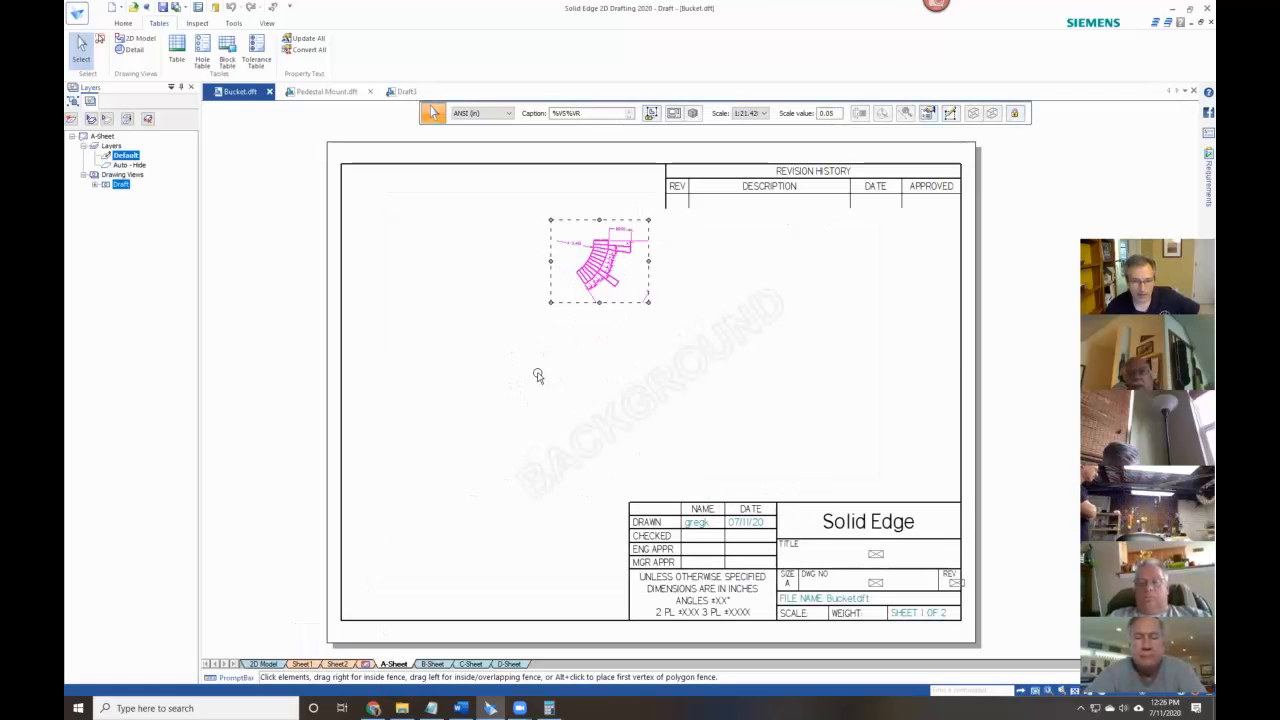
left_click(538, 377)
Draw two separate rectangles in the 2D Model, one below-right and one right of the bucket pattern, and return to A-Sheet.
left_click(277, 665)
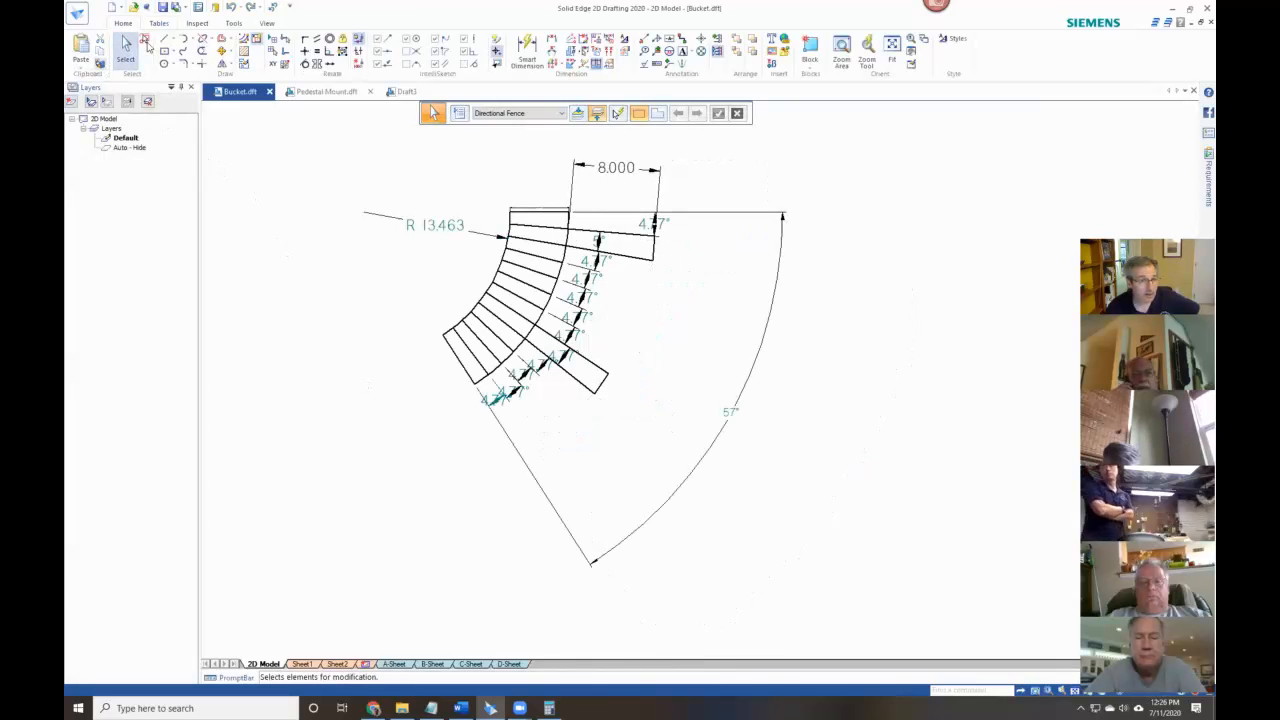
left_click(166, 52)
left_click(796, 460)
left_click(868, 510)
left_click(958, 307)
left_click(1025, 358)
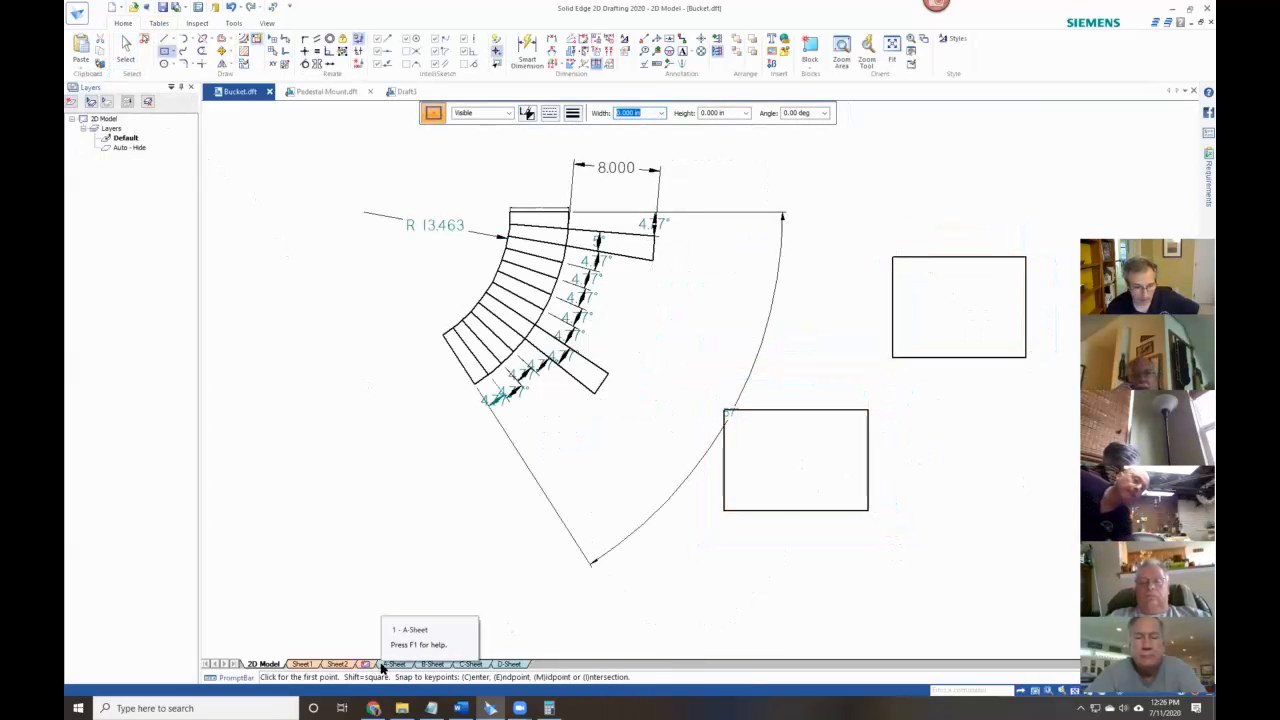
left_click(381, 666)
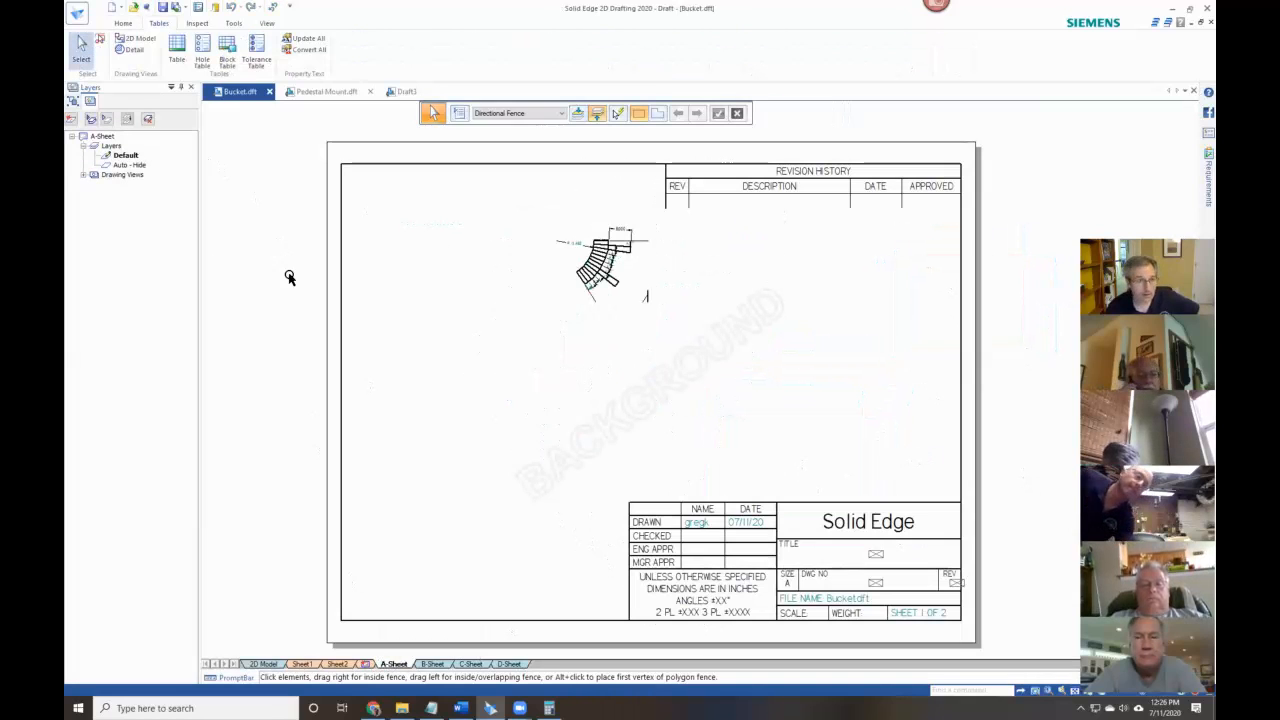
left_click(138, 39)
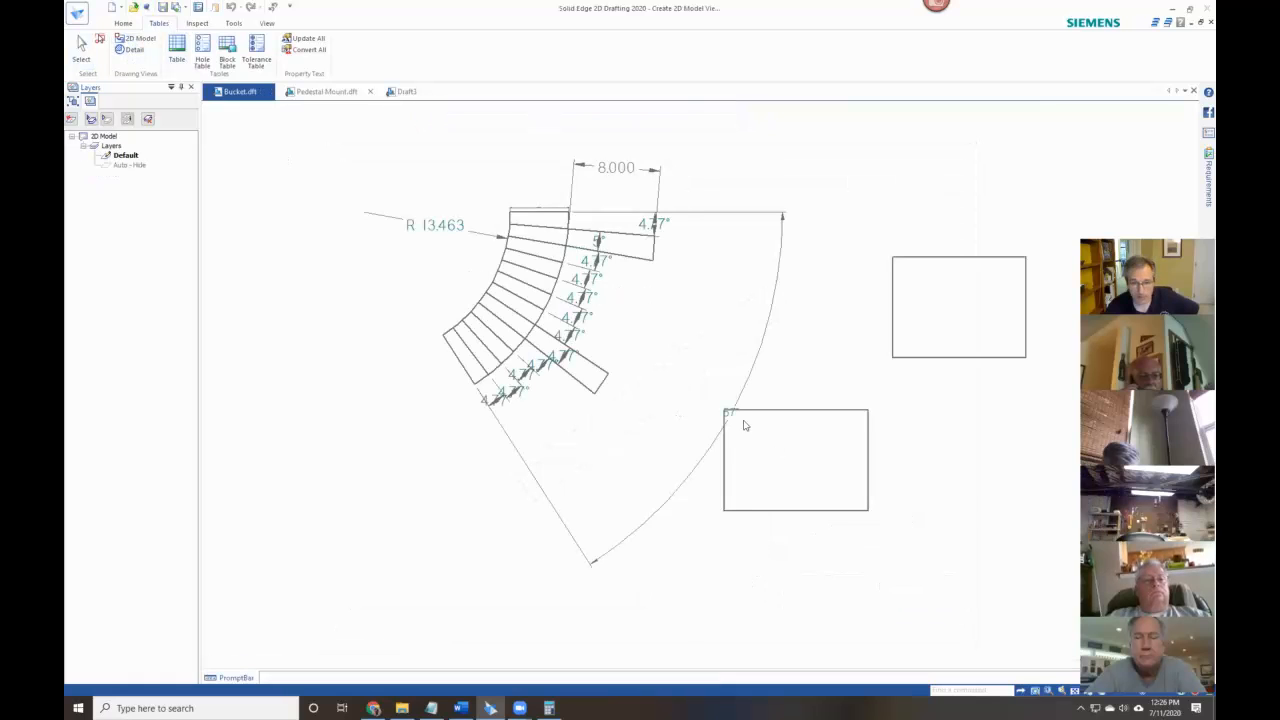
left_click(904, 548)
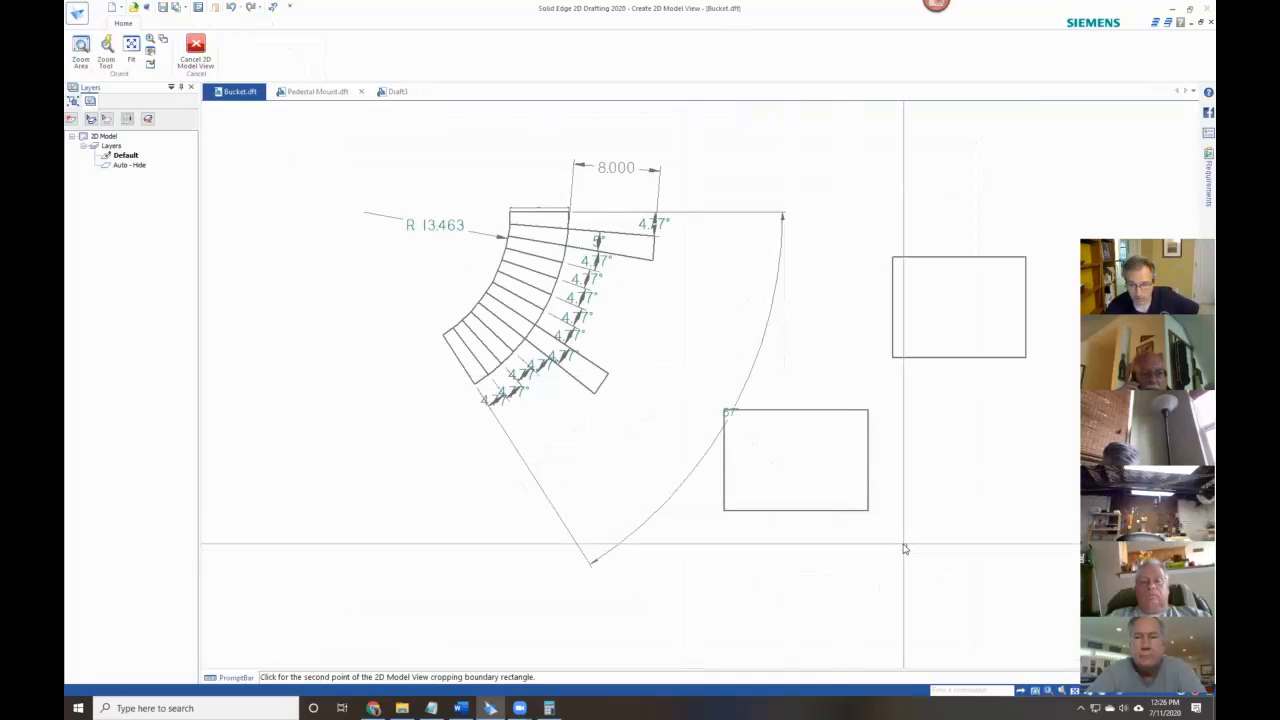
left_click(871, 520)
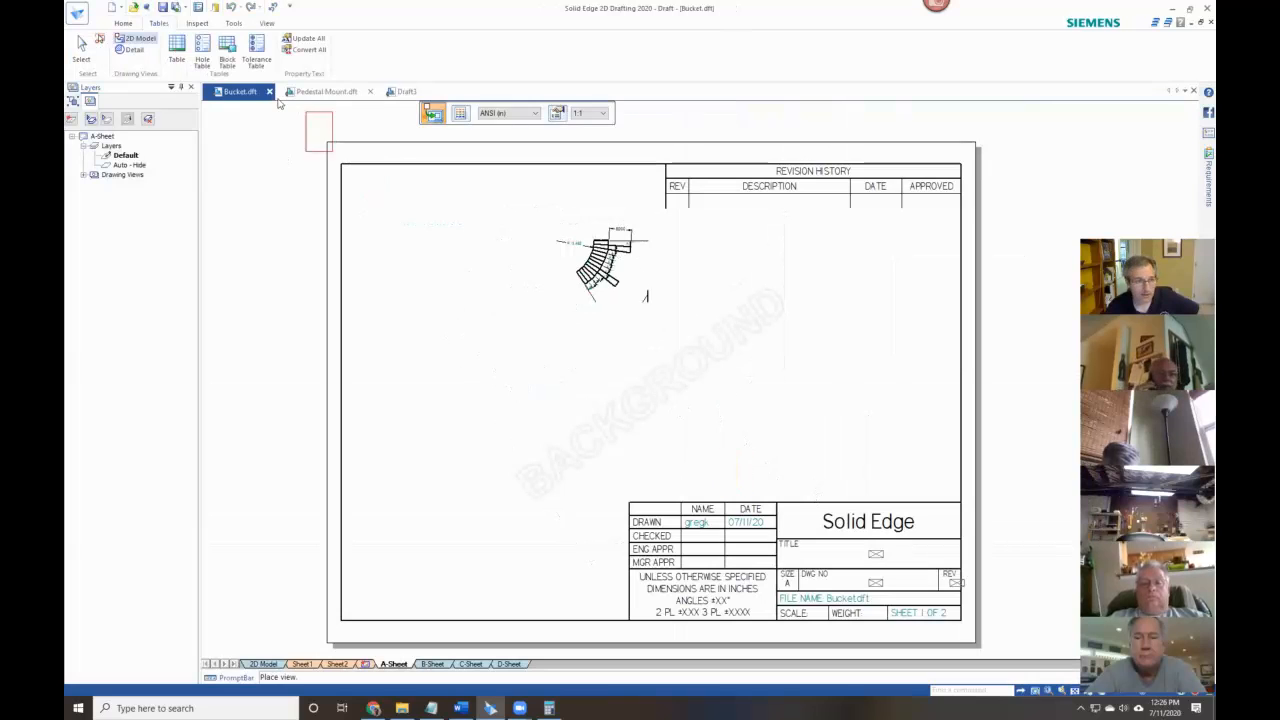
Place a 1:1 2D Model view on A-Sheet, cropped around the rectangle that overlaps the 57° dimension arc.
left_click(138, 39)
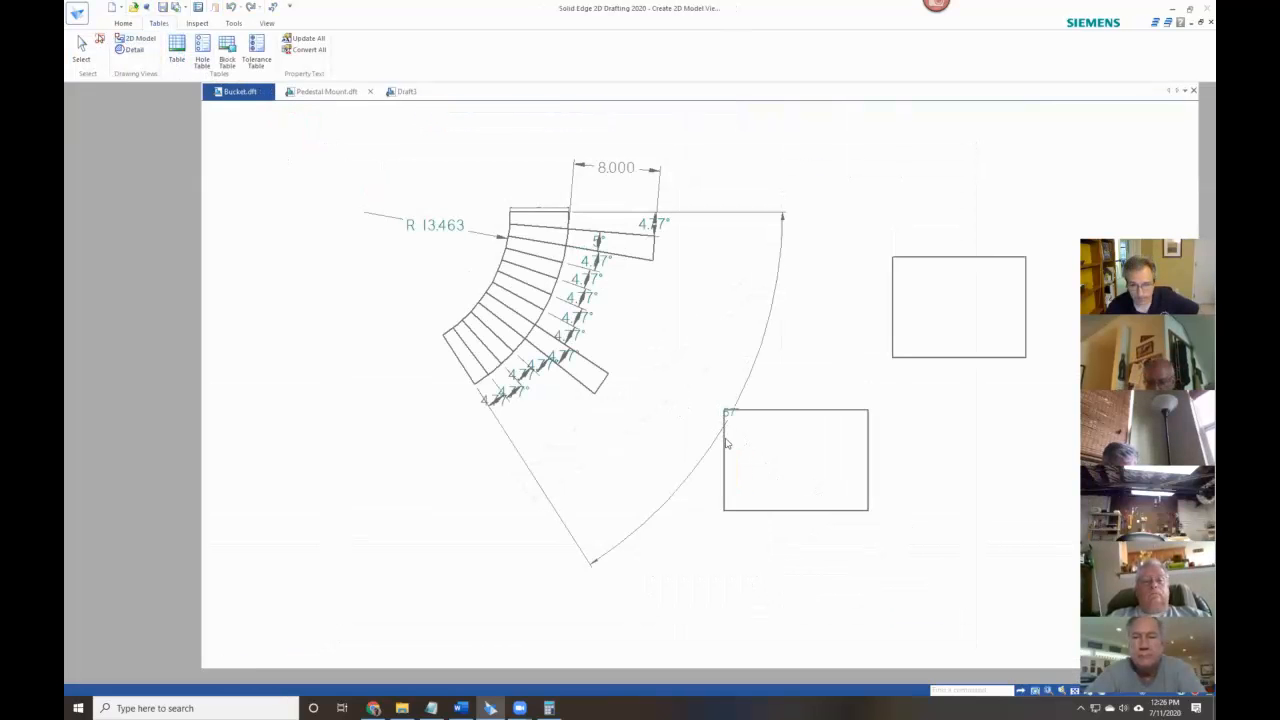
left_click(699, 386)
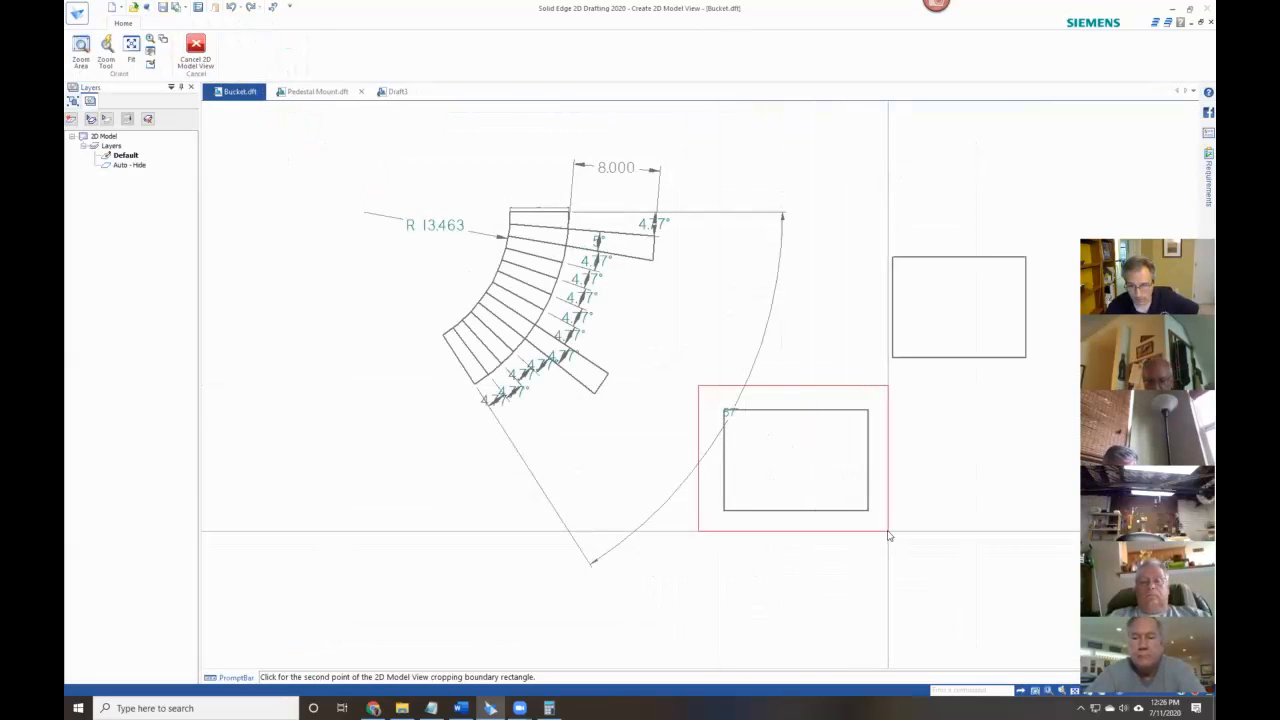
left_click(888, 536)
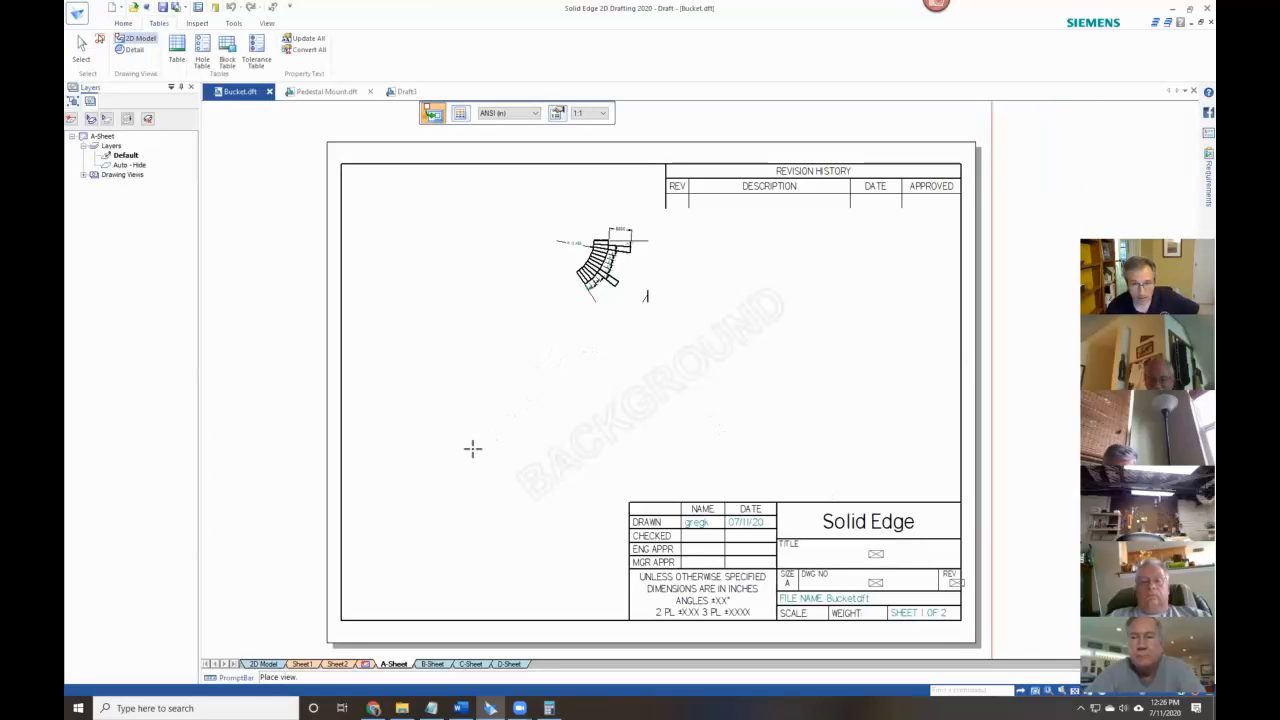
left_click(535, 394)
Reduce the first rectangle view's scale to about 1:21.42 and deselect it.
scroll(535, 394, "down", 5)
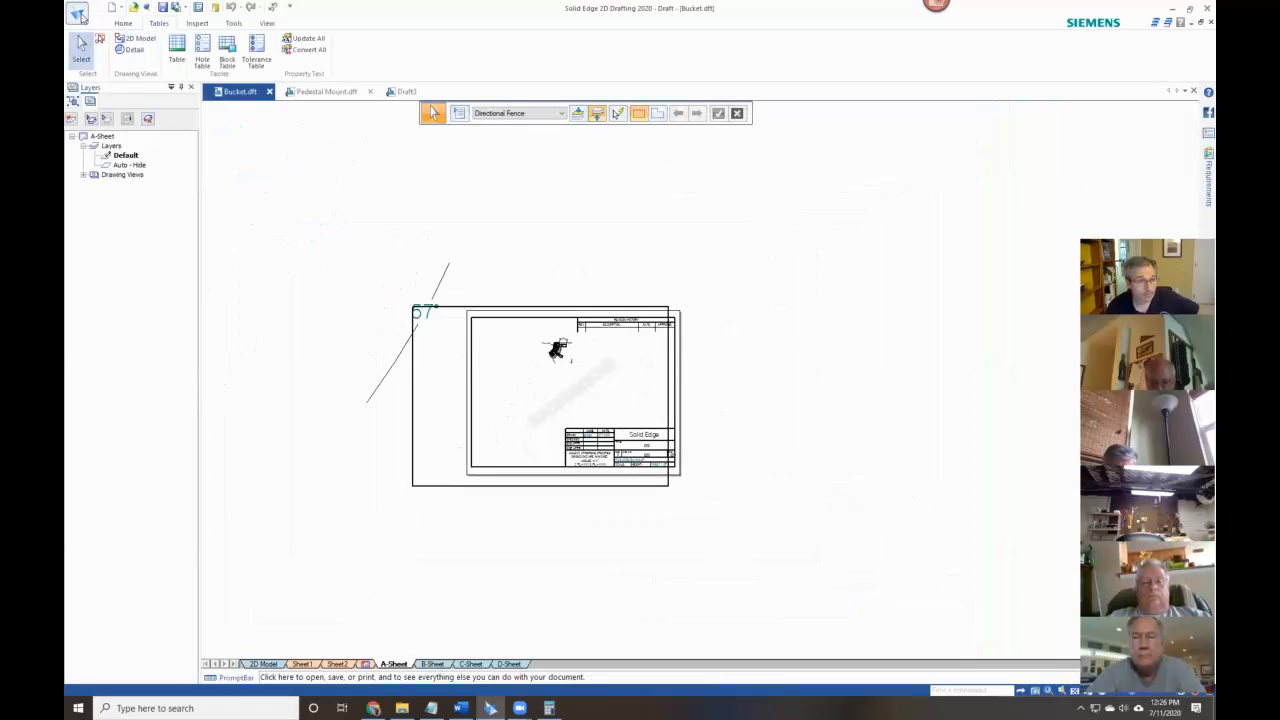
left_click(465, 312)
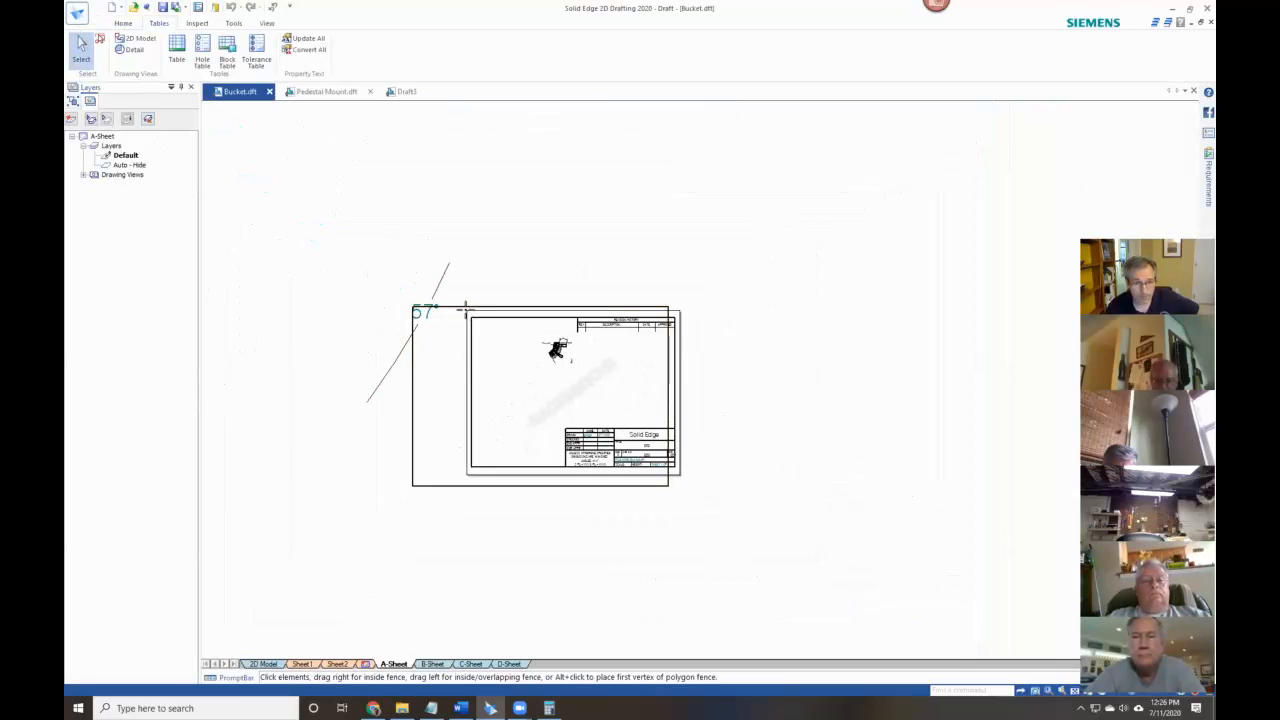
left_click_drag(838, 115, 799, 114)
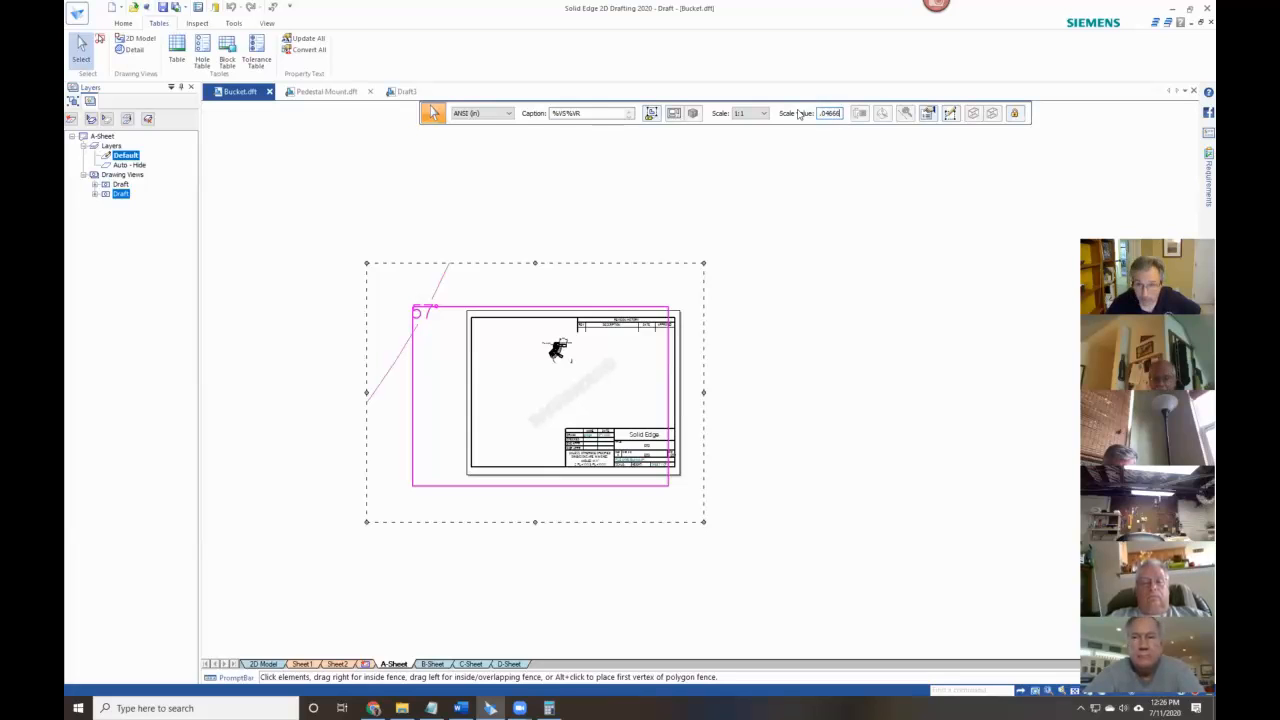
key("Return")
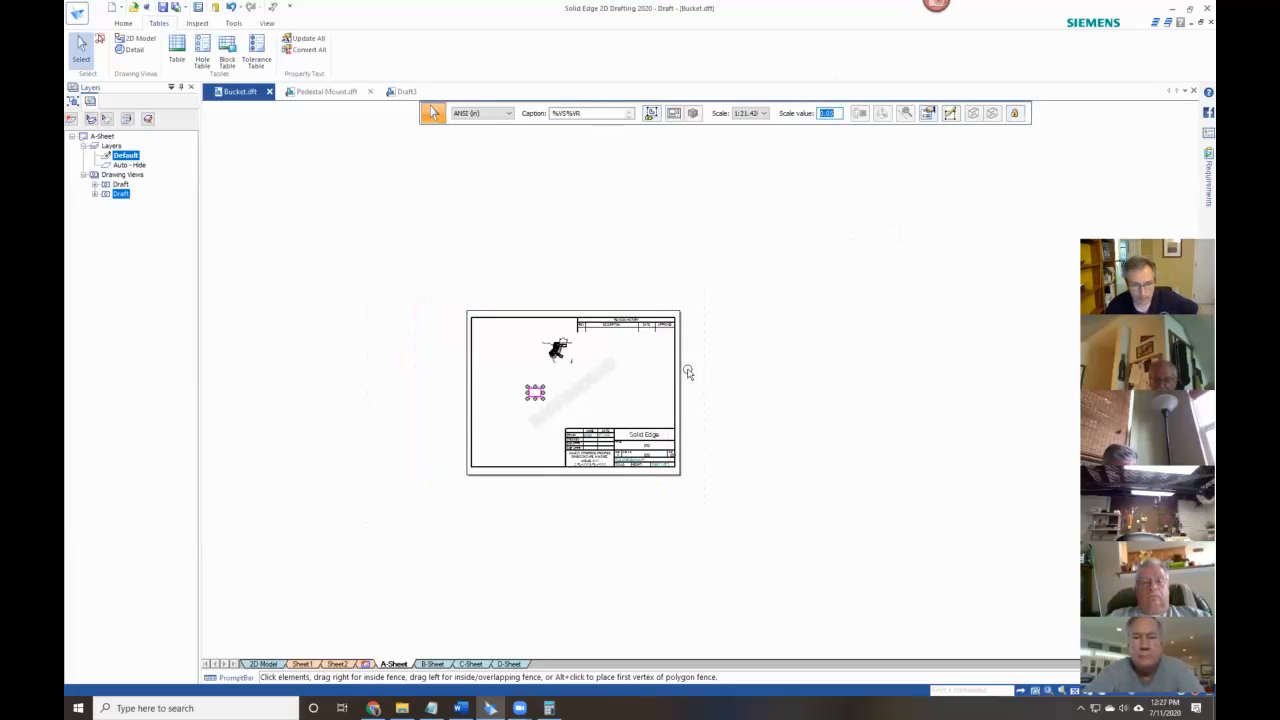
left_click(617, 394)
Place a second 1:1 2D Model view on A-Sheet, cropped around the other rectangle, clear of the dimension arc.
scroll(492, 372, "up", 2)
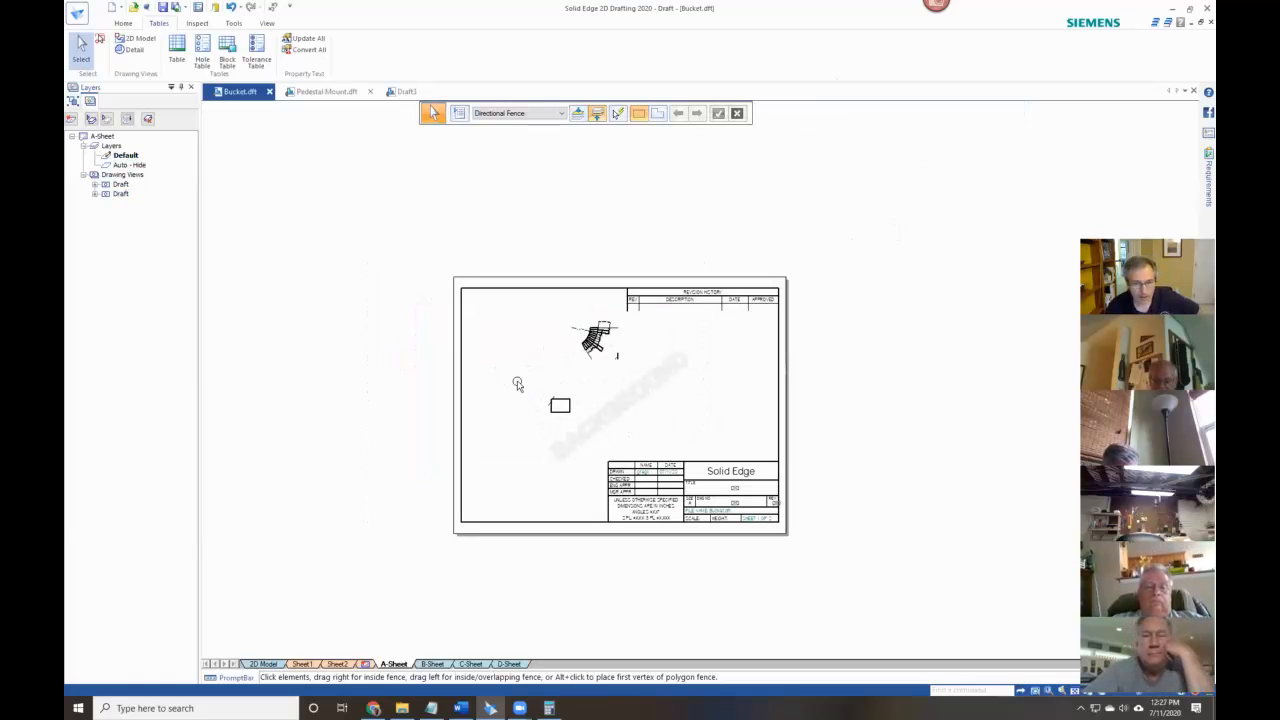
left_click(135, 38)
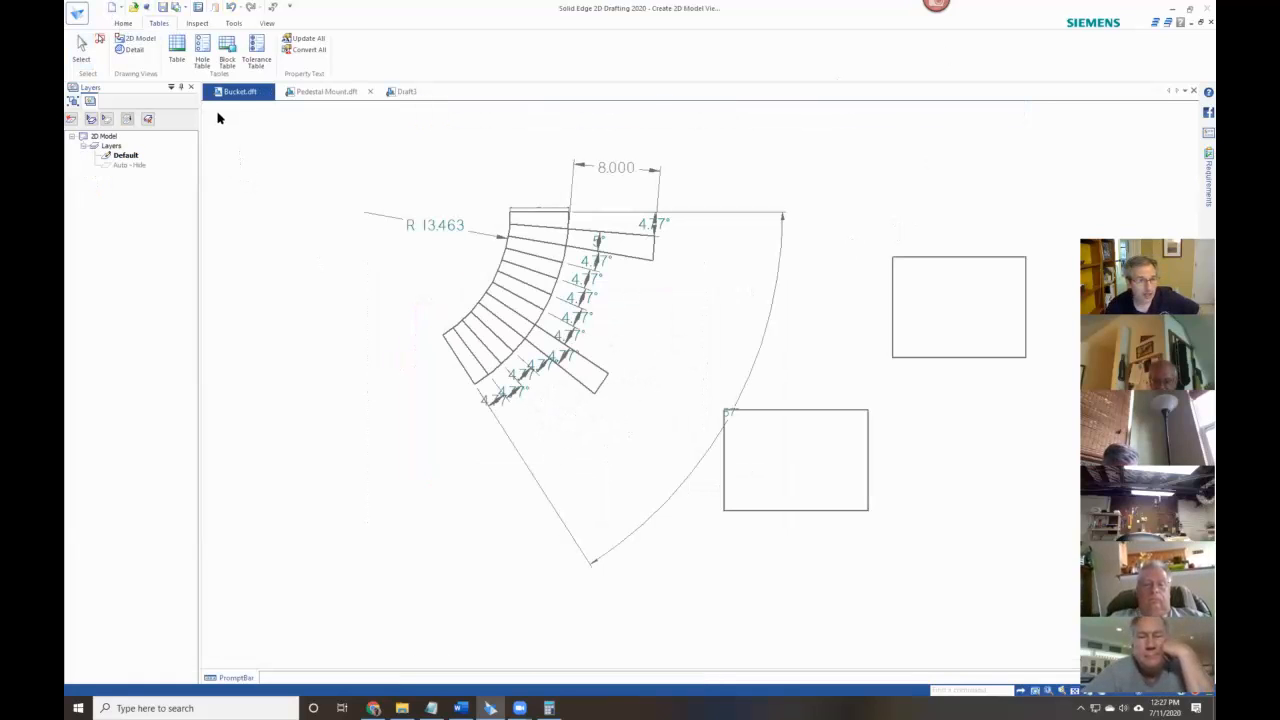
left_click(874, 242)
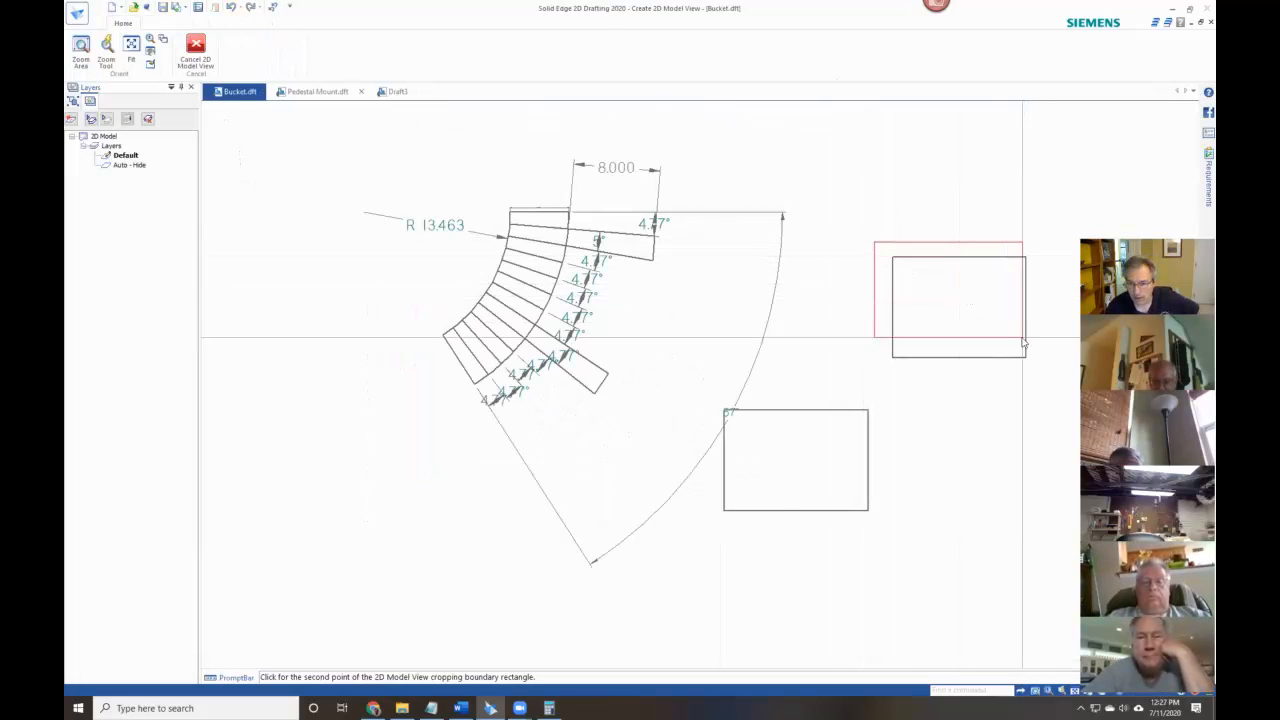
left_click(1043, 378)
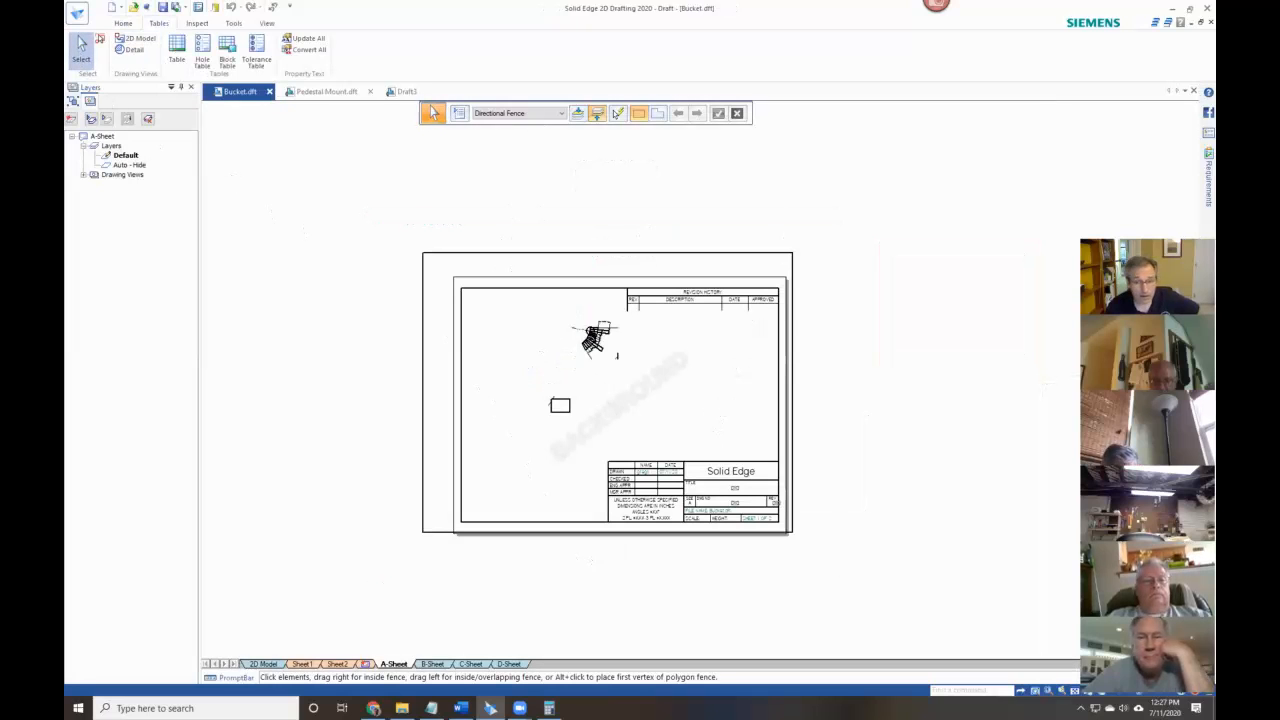
Scale the second rectangle view down to about 1:21.42 to match the other views, and deselect it.
left_click(566, 257)
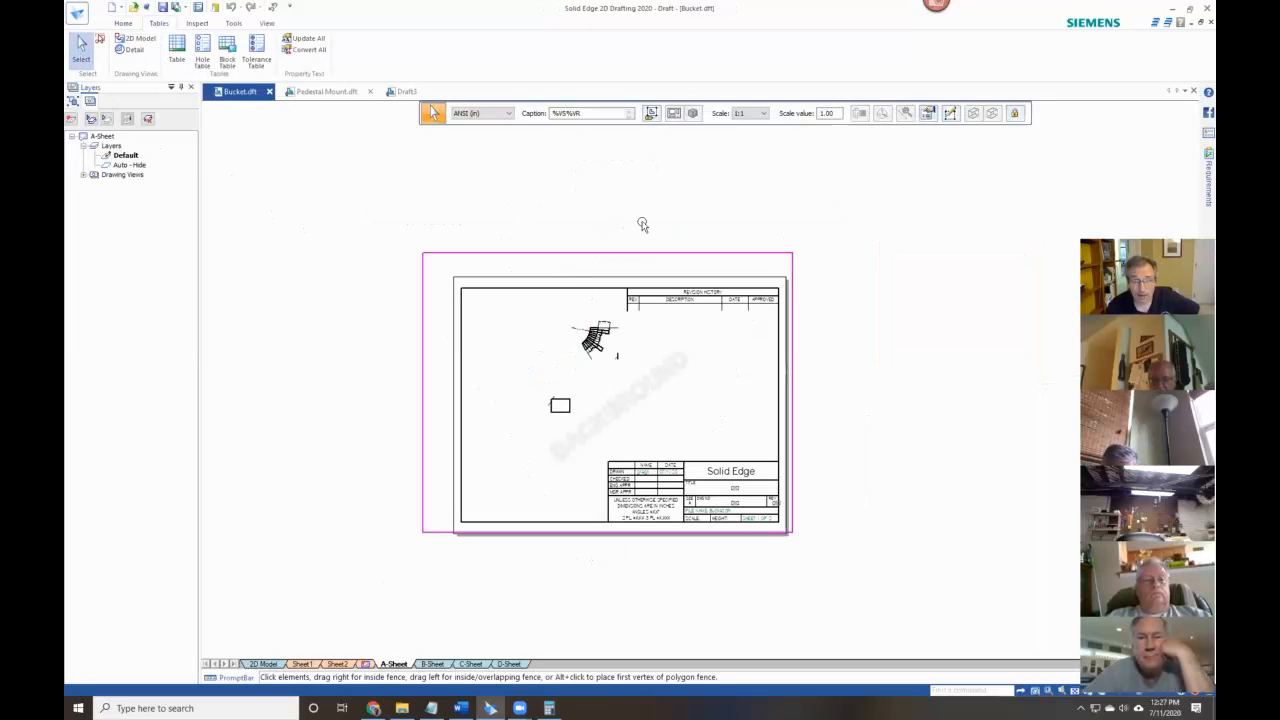
double_click(833, 113)
type(".046")
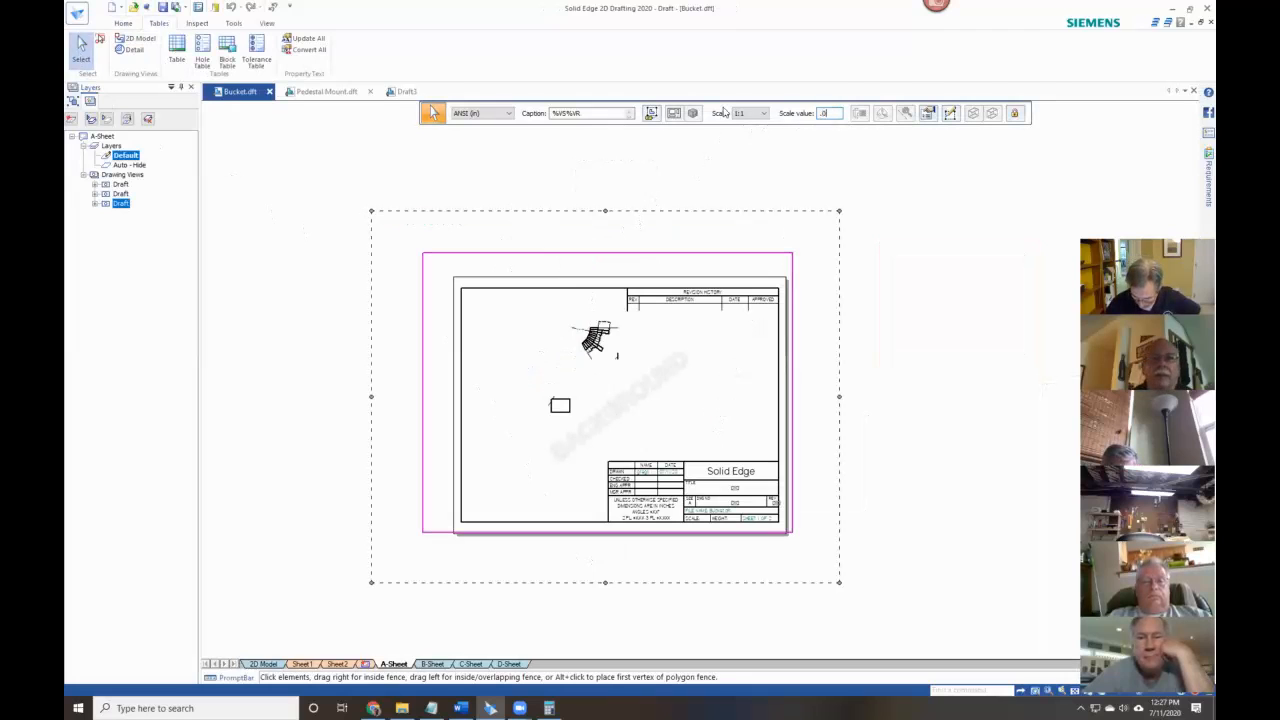
key("Return")
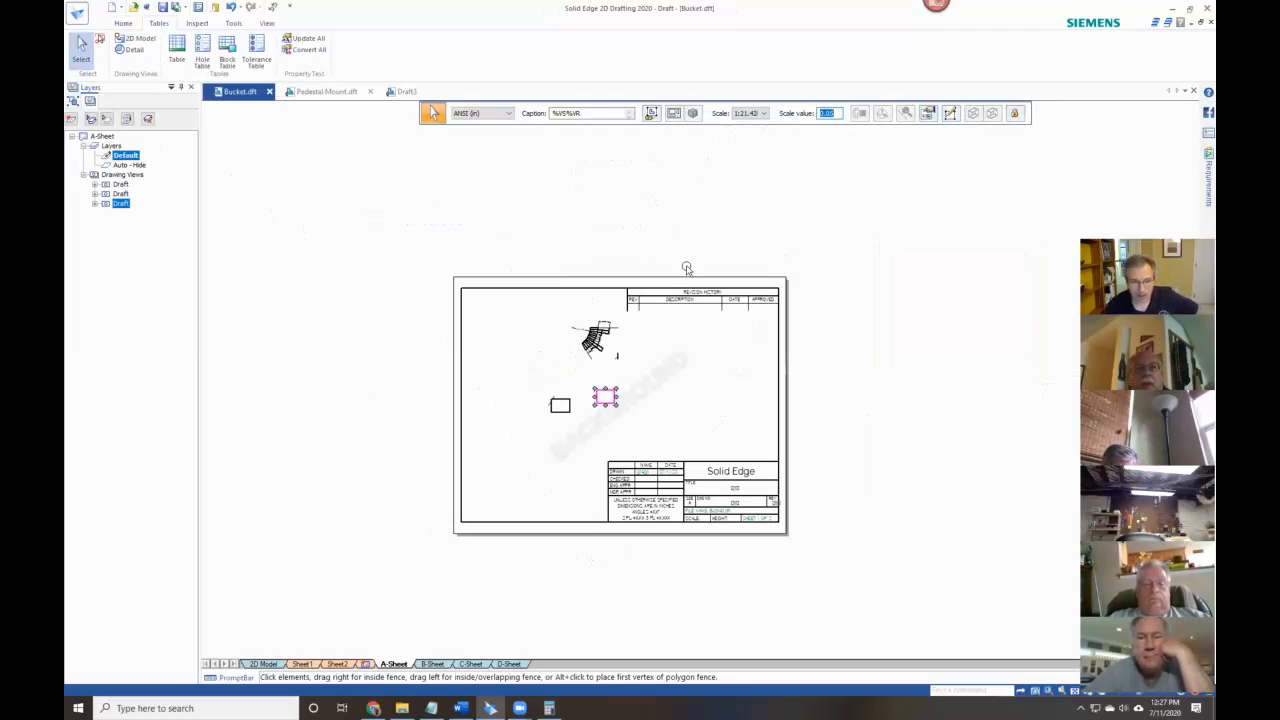
scroll(560, 432, "up", 5)
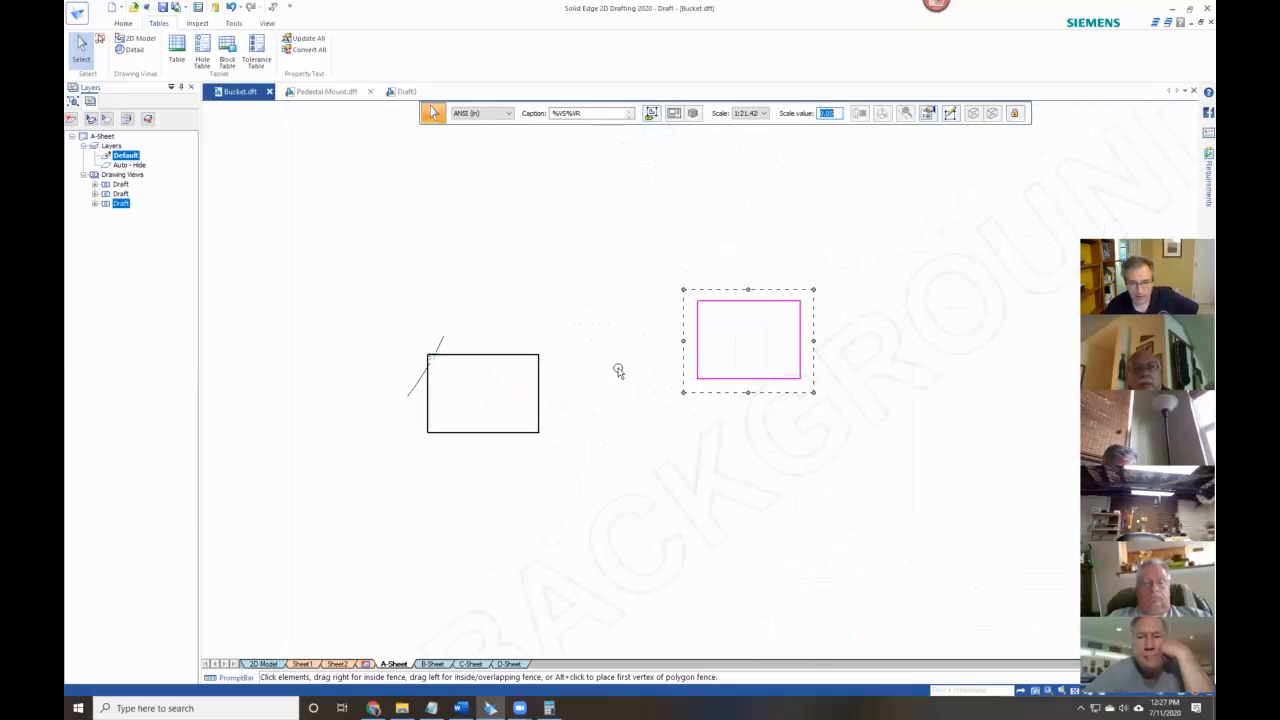
left_click(647, 427)
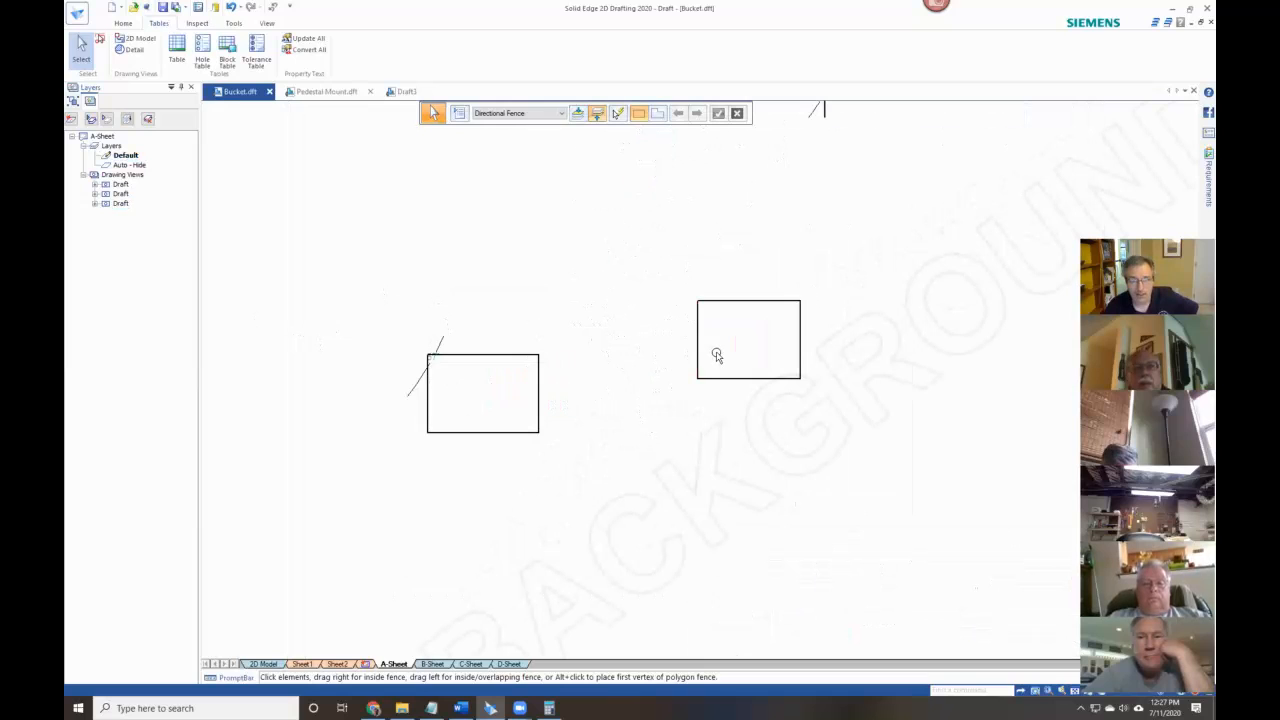
left_click(697, 344)
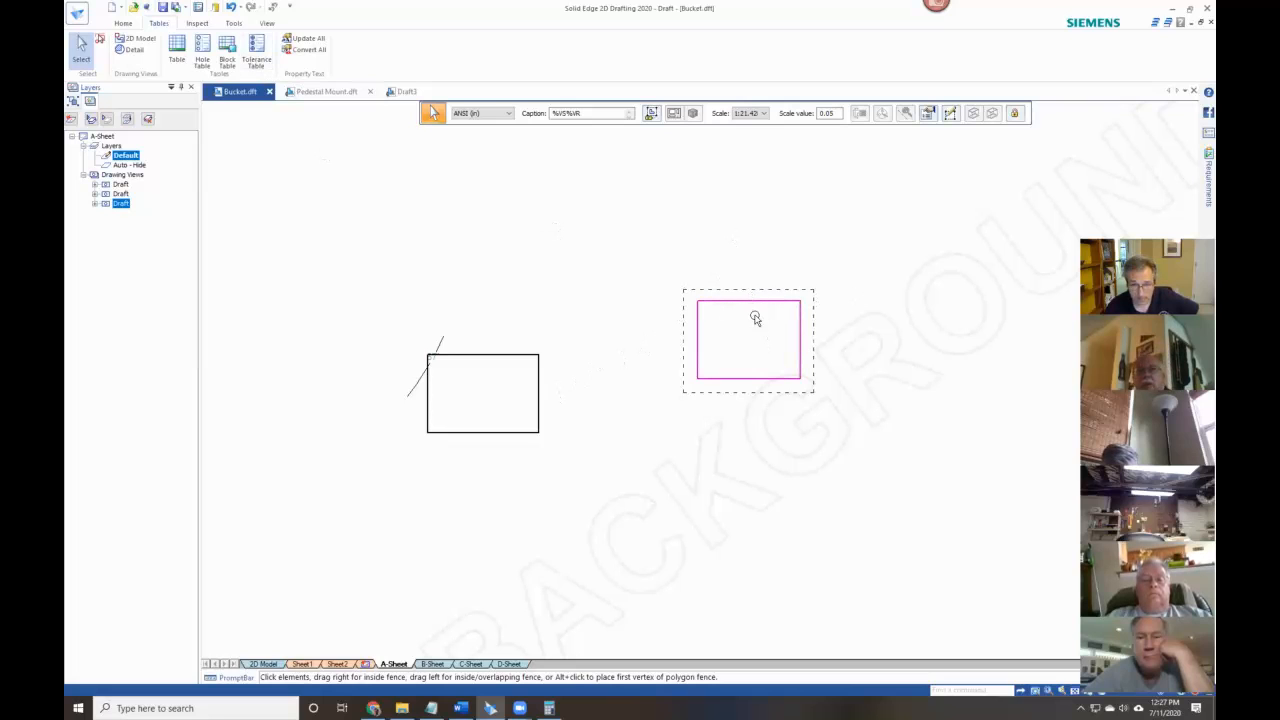
left_click(695, 466)
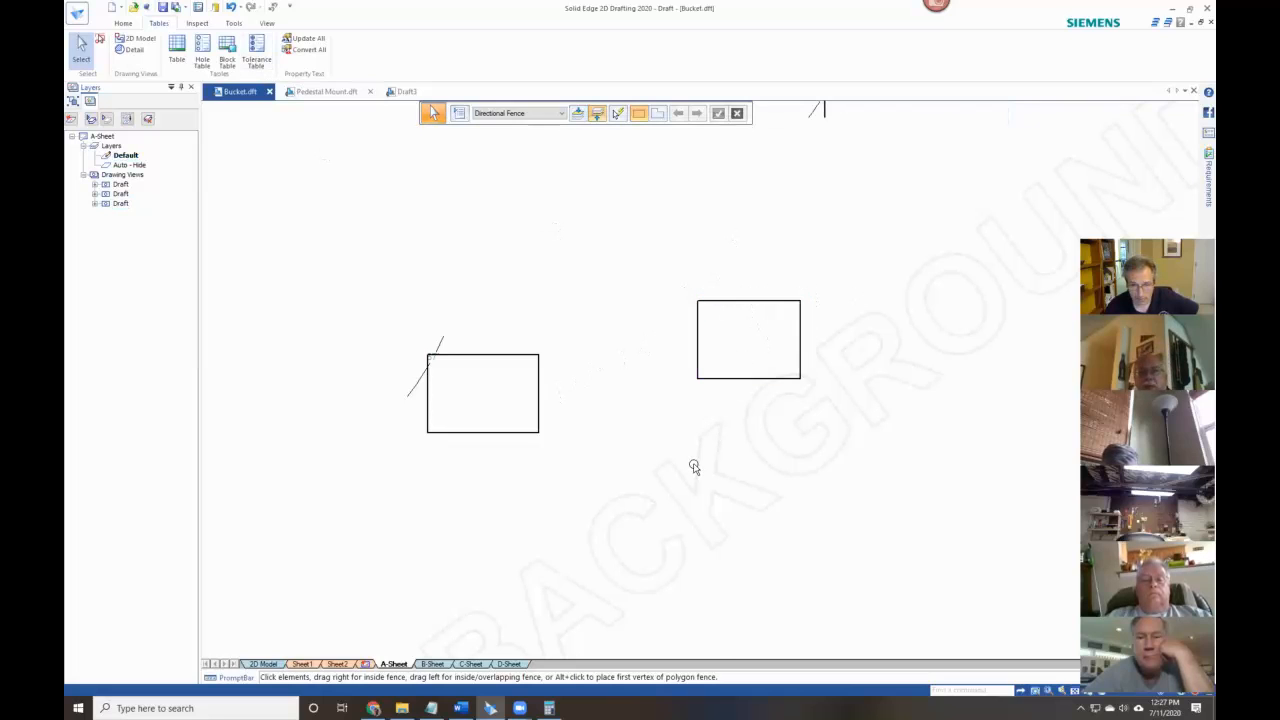
left_click(753, 380)
right_click(755, 383)
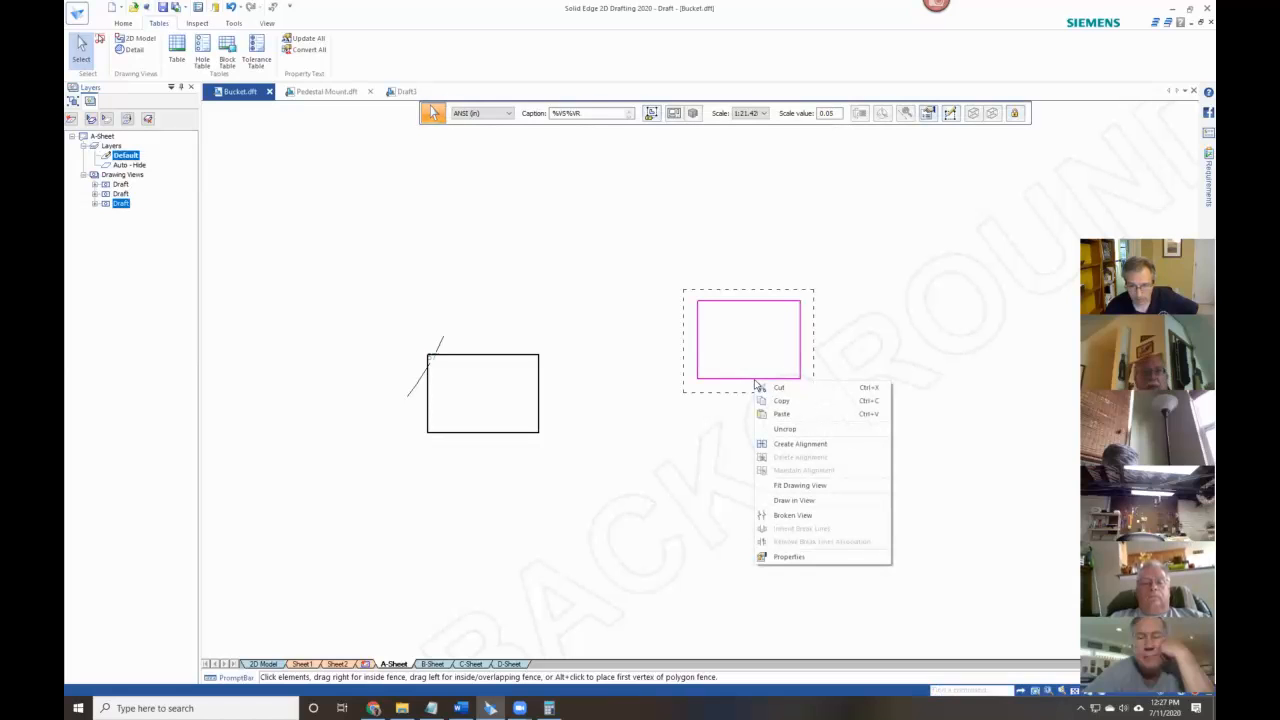
left_click(895, 248)
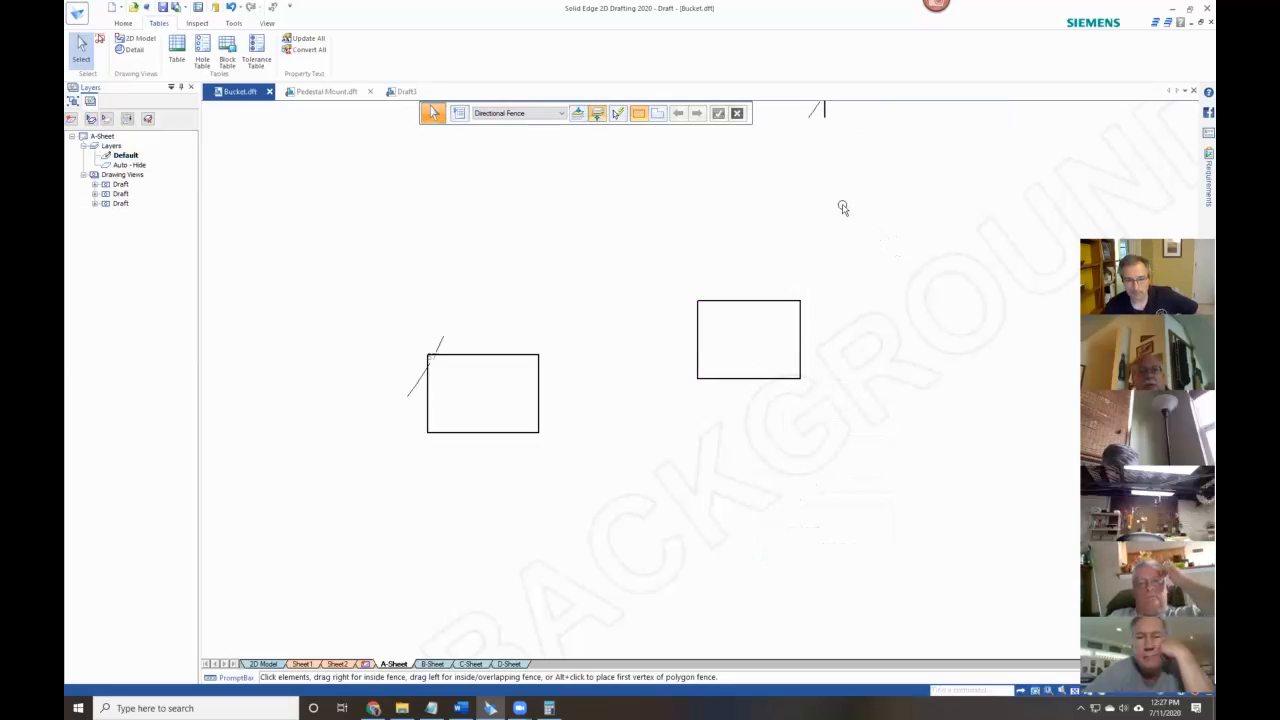
Align the two rectangle views horizontally by keypoints, using the right view's upper-left corner and the left view's upper-right corner.
left_click(717, 300)
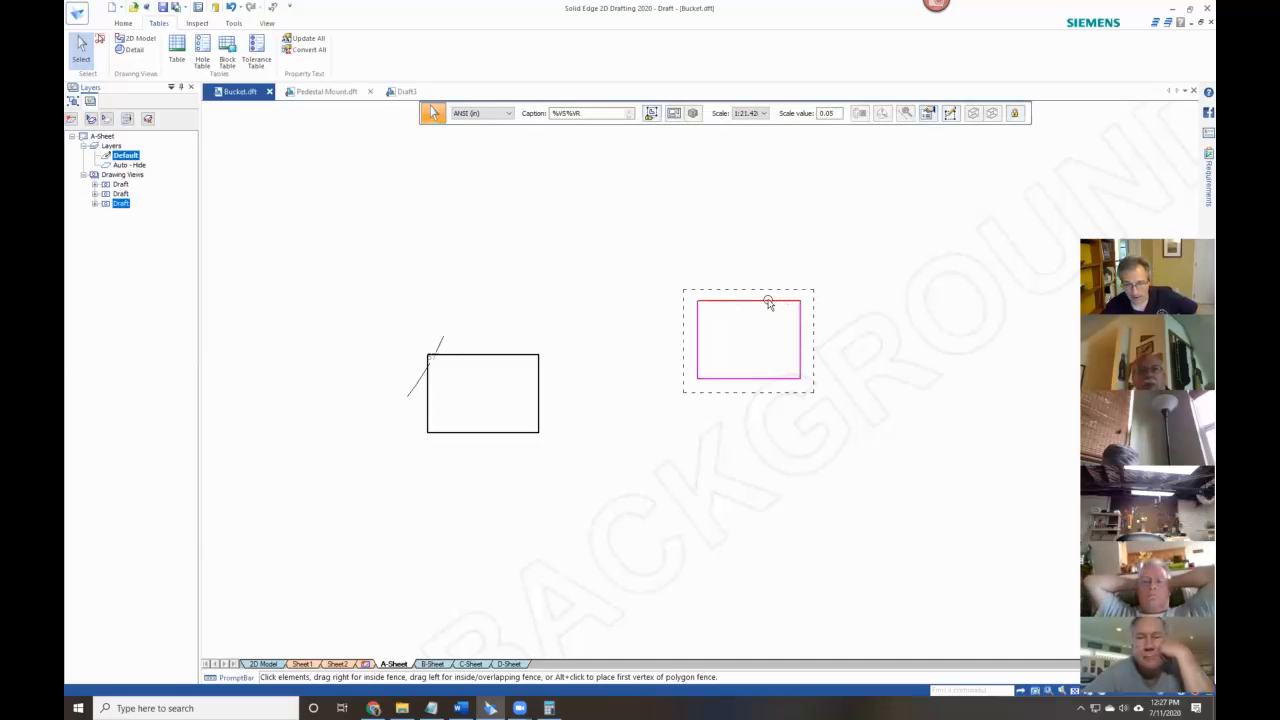
right_click(770, 304)
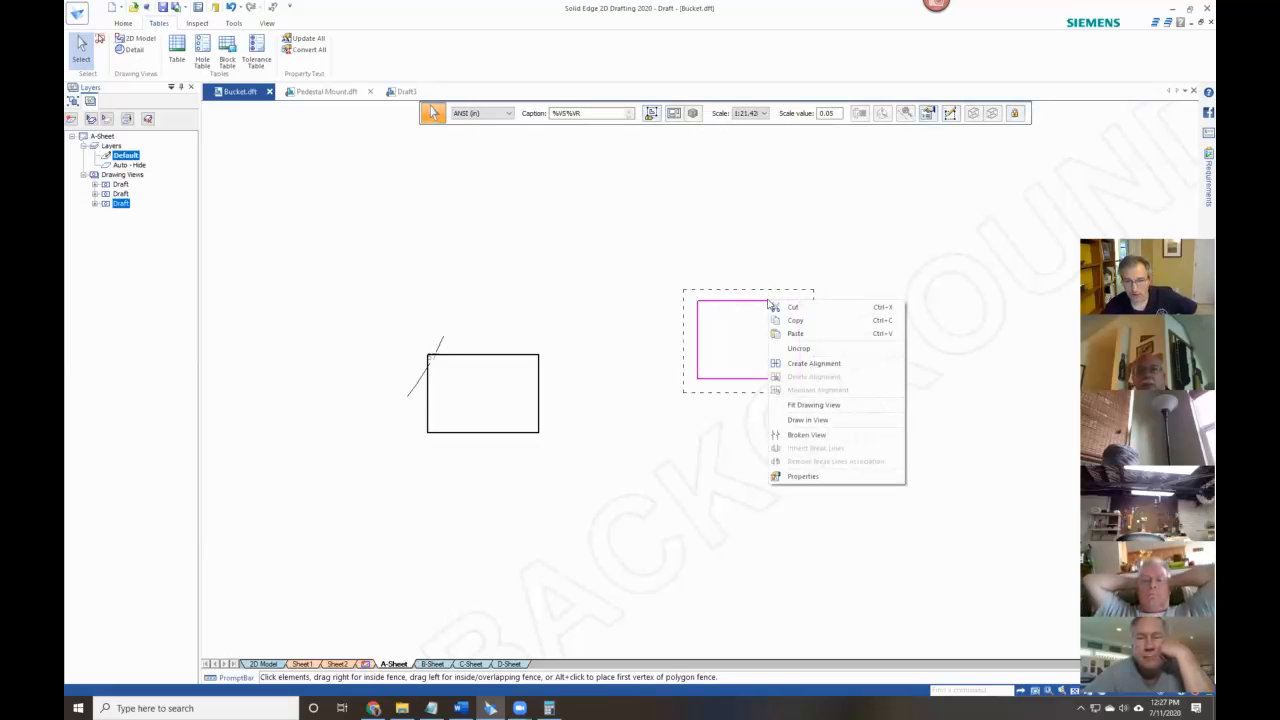
left_click(780, 363)
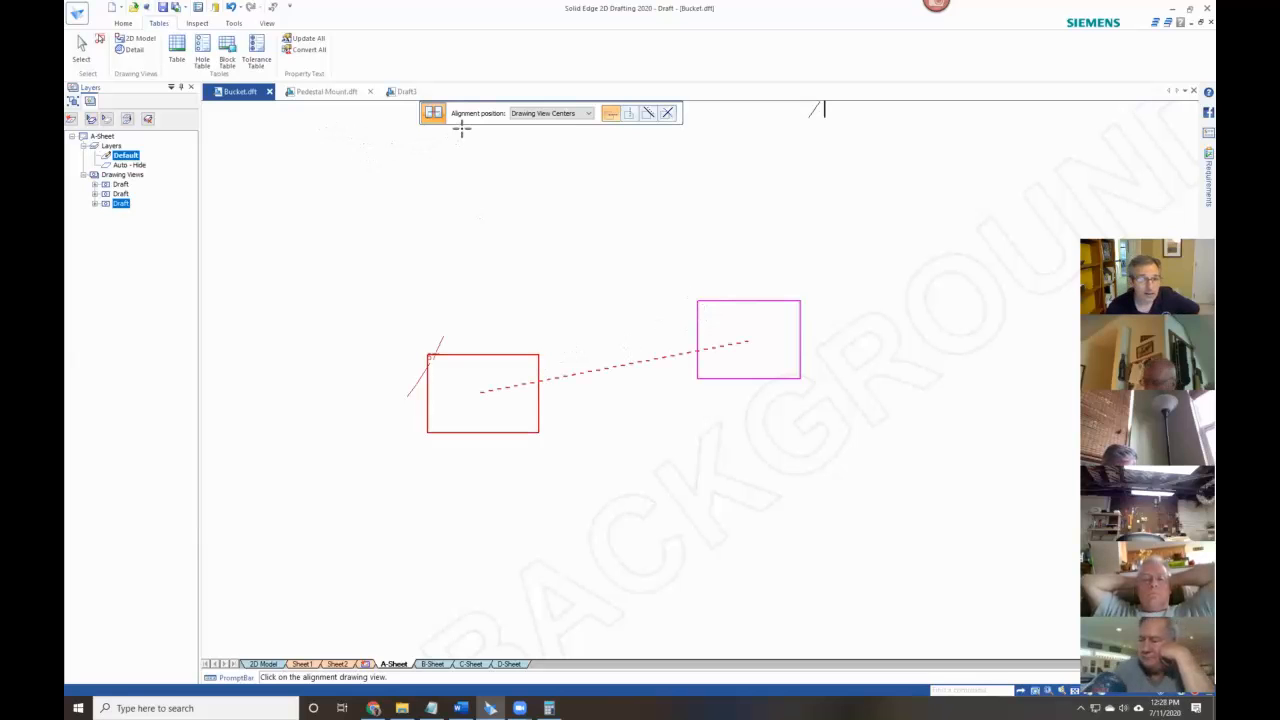
left_click(562, 115)
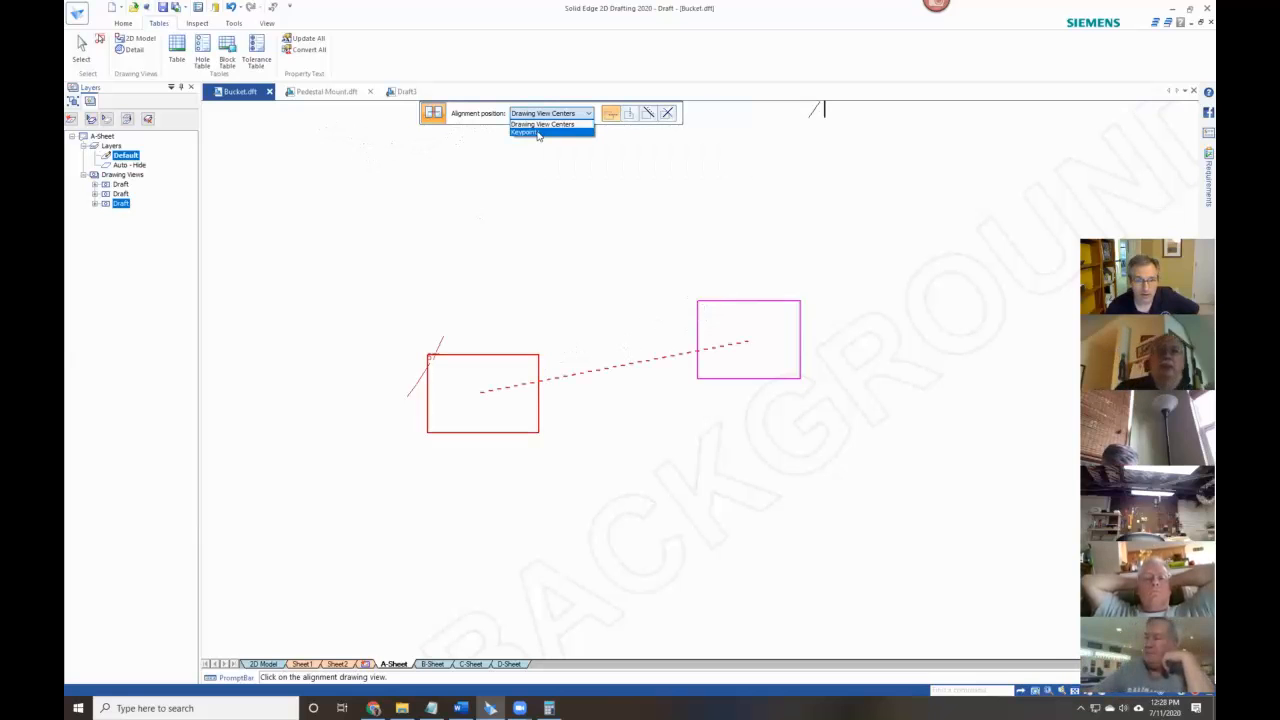
left_click(536, 133)
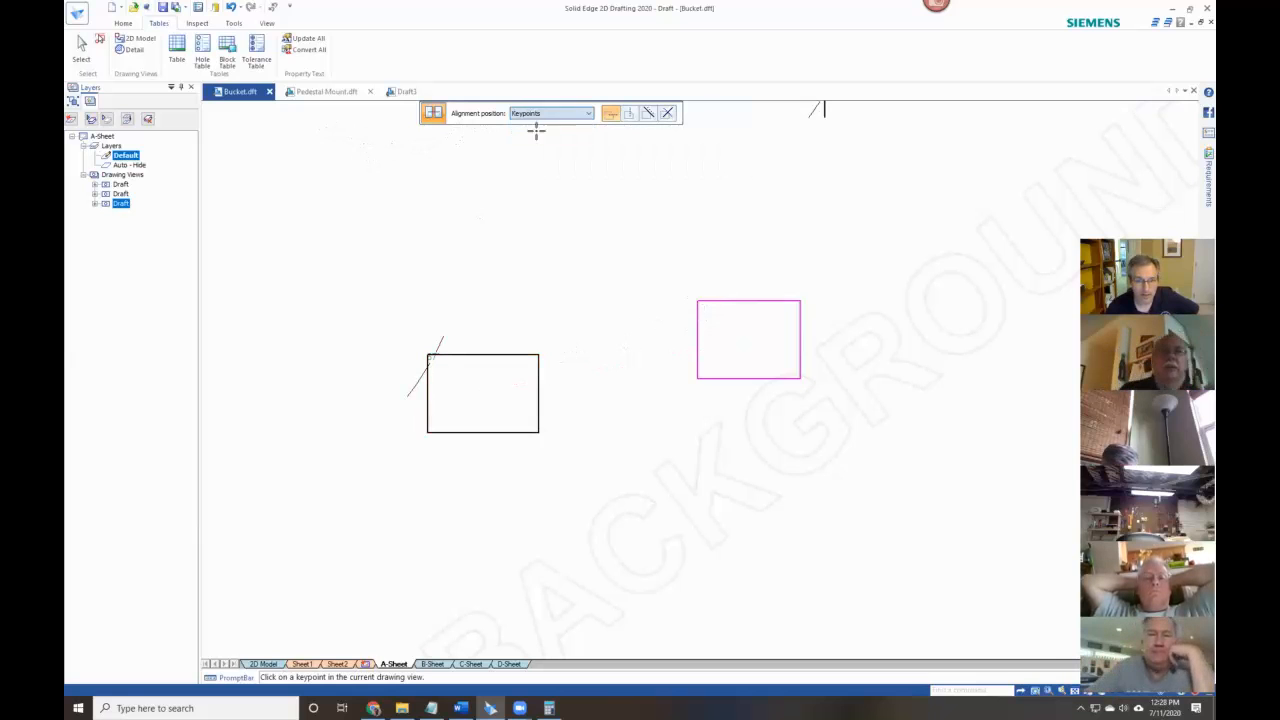
left_click(697, 300)
left_click(537, 355)
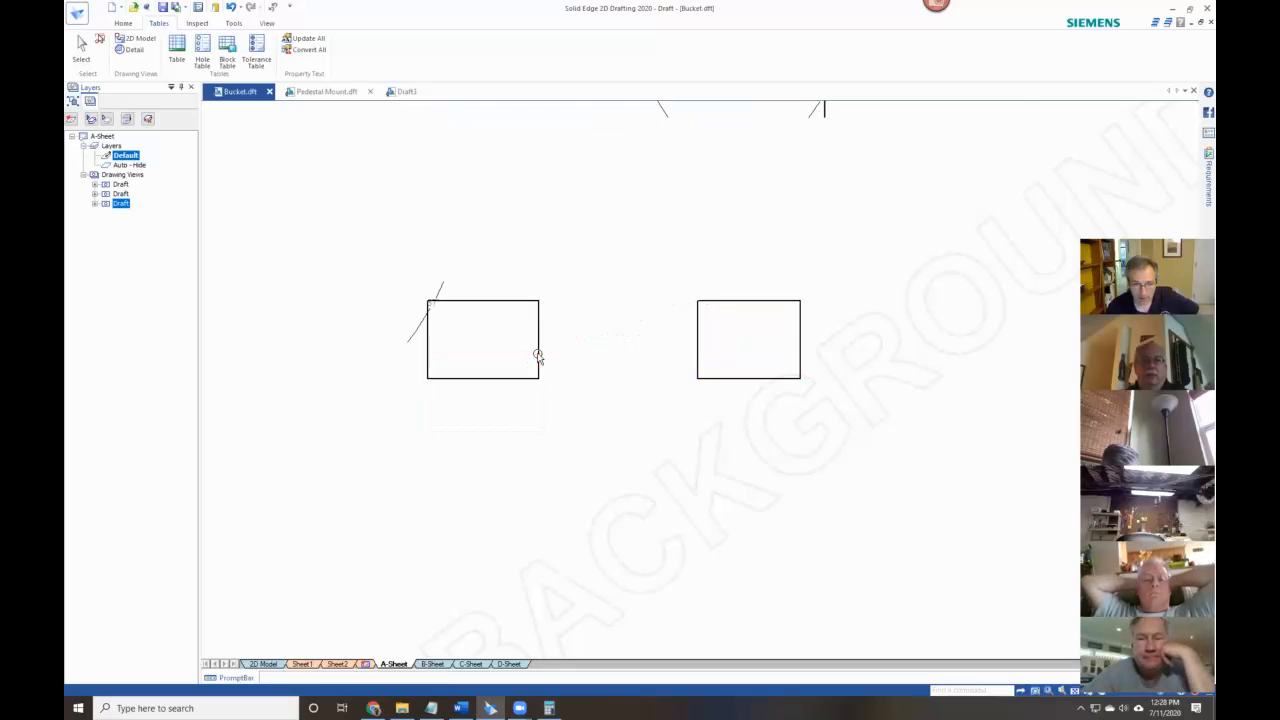
left_click(522, 518)
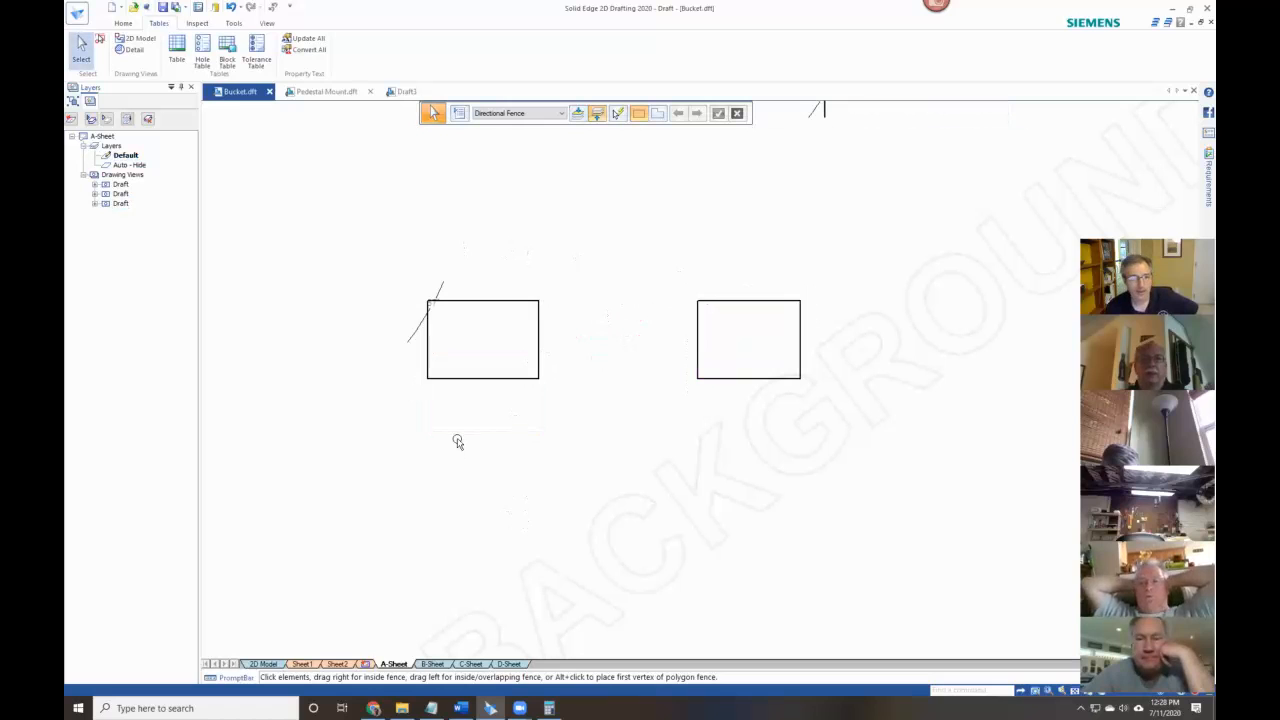
scroll(457, 442, "down", 2)
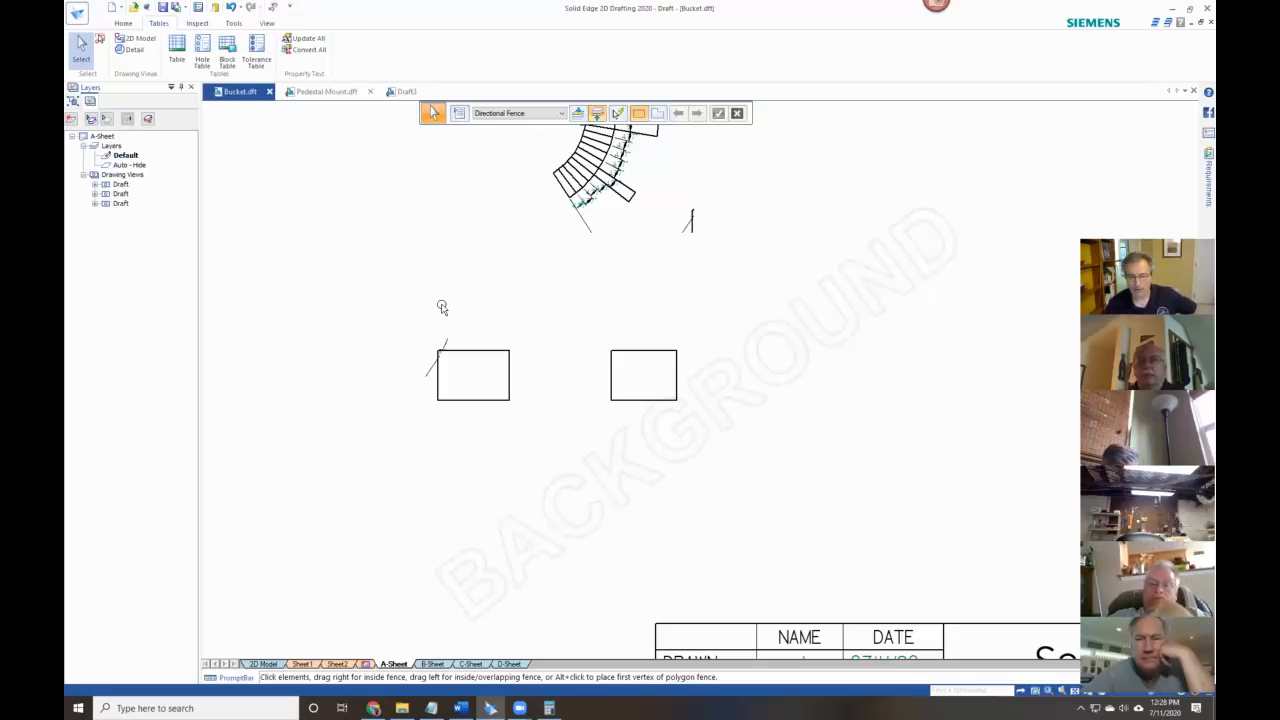
scroll(437, 389, "down", 2)
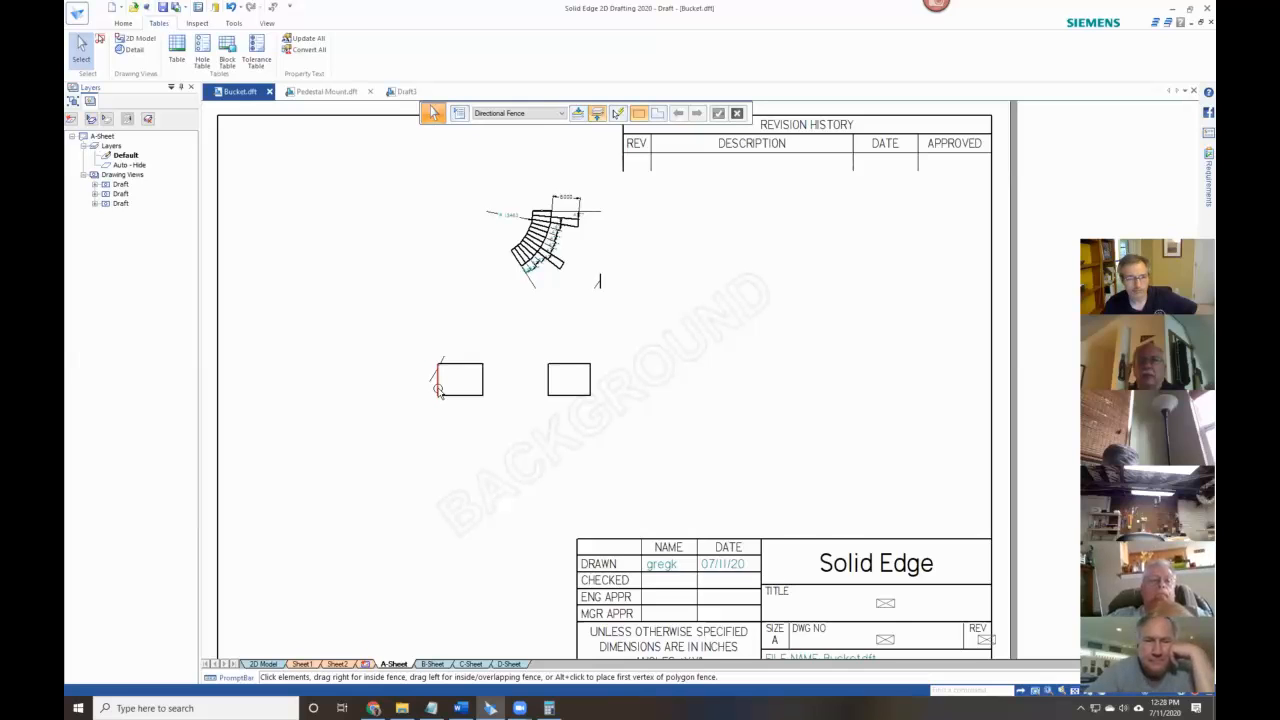
scroll(437, 390, "down", 1)
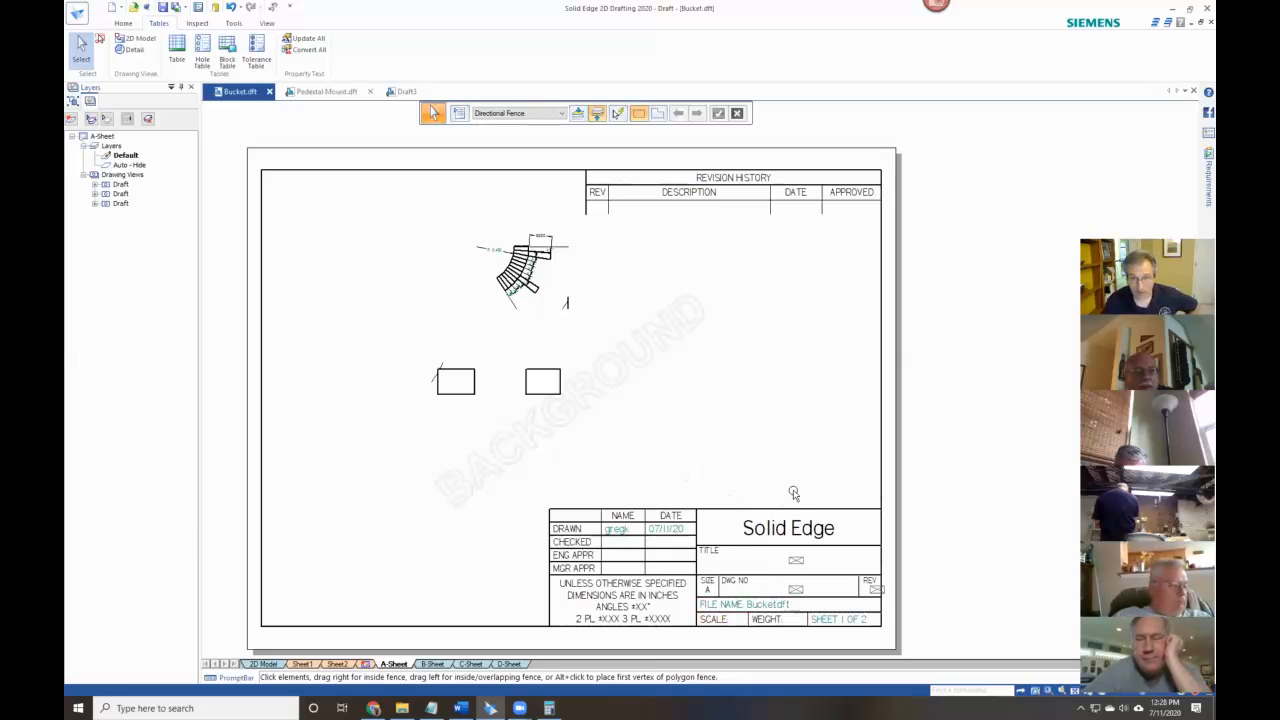
scroll(729, 462, "down", 2)
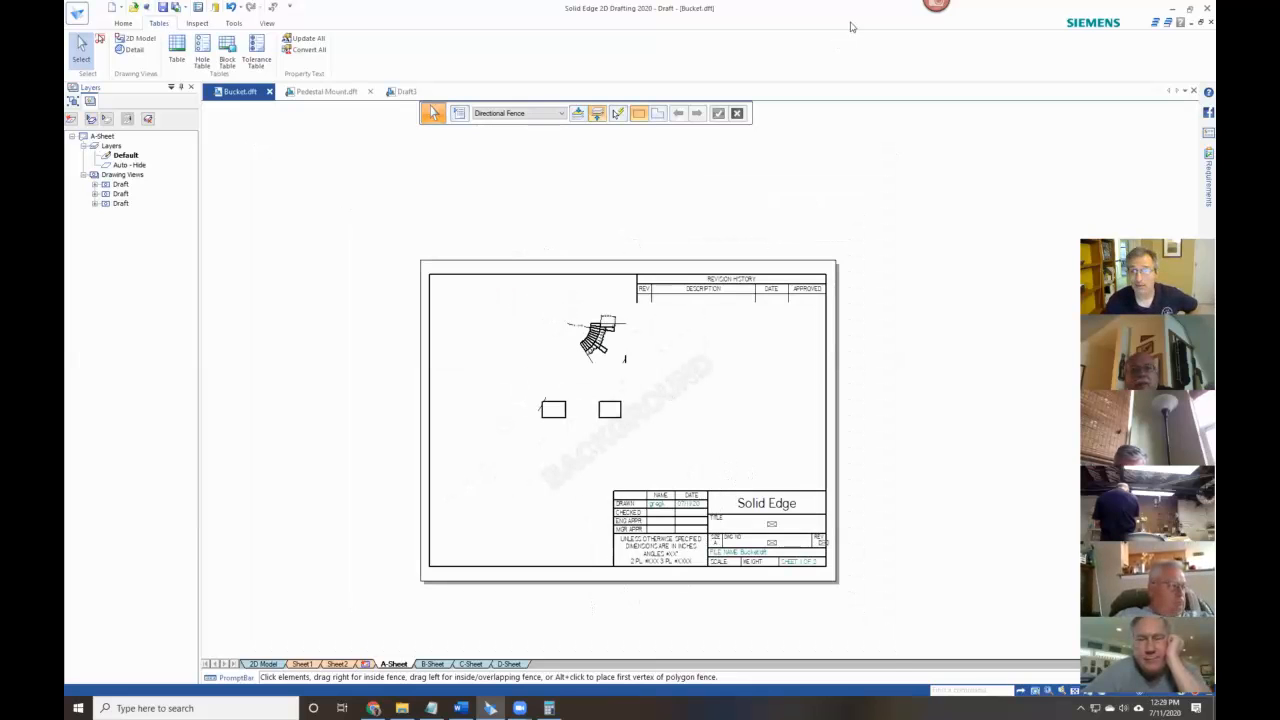